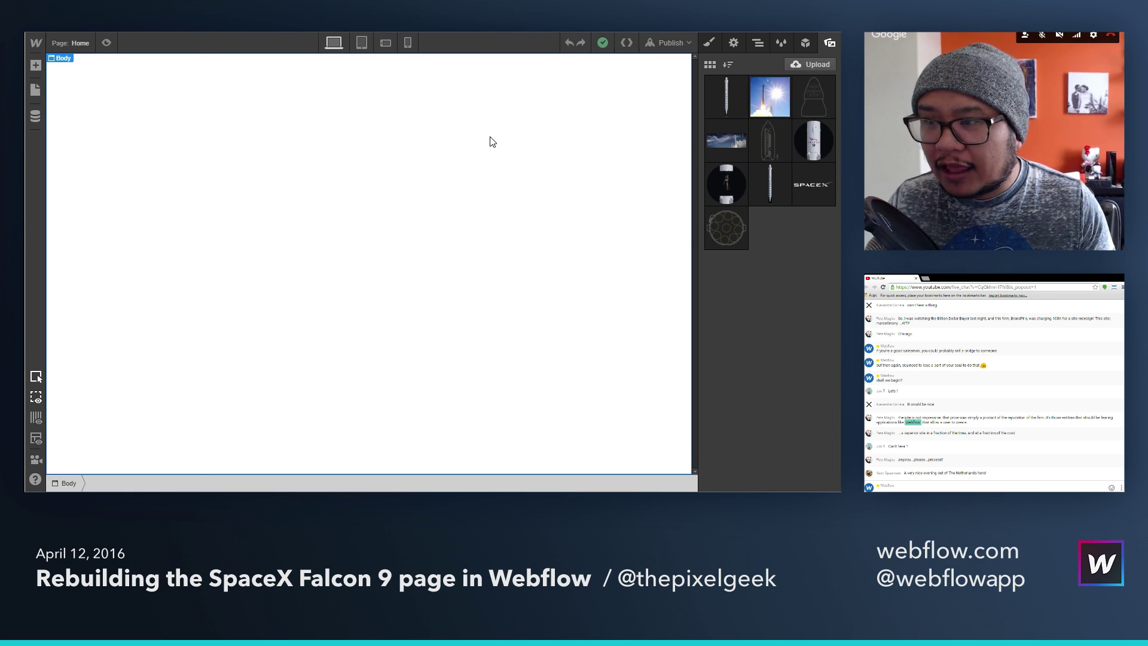
Step: Add a Navbar element to the empty page body
{"action": "key", "text": "a"}
{"action": "scroll", "coordinate": [128, 299], "scroll_direction": "down", "scroll_amount": 8}
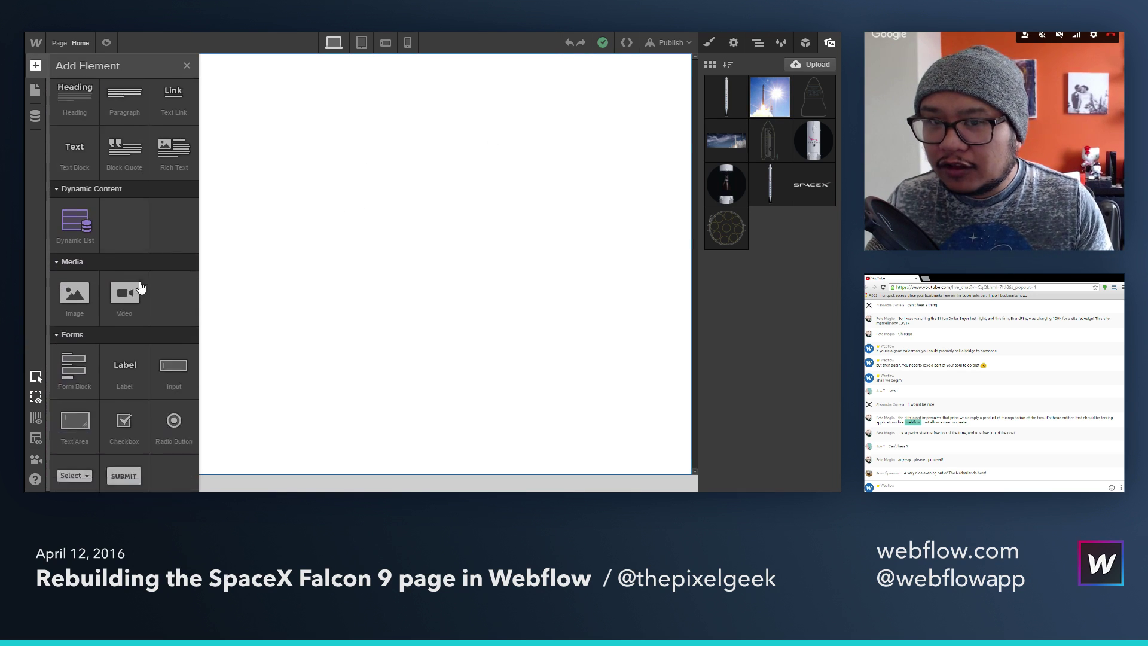
{"action": "left_click_drag", "start_coordinate": [129, 322], "coordinate": [403, 123]}
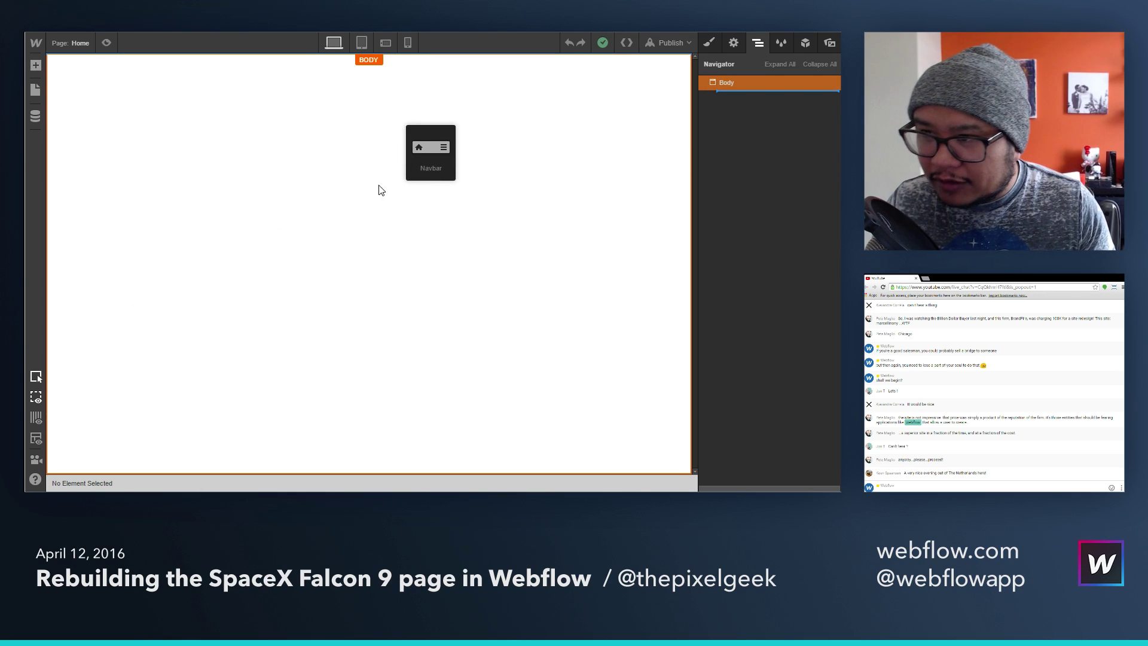
{"action": "left_click_drag", "start_coordinate": [379, 190], "coordinate": [454, 156]}
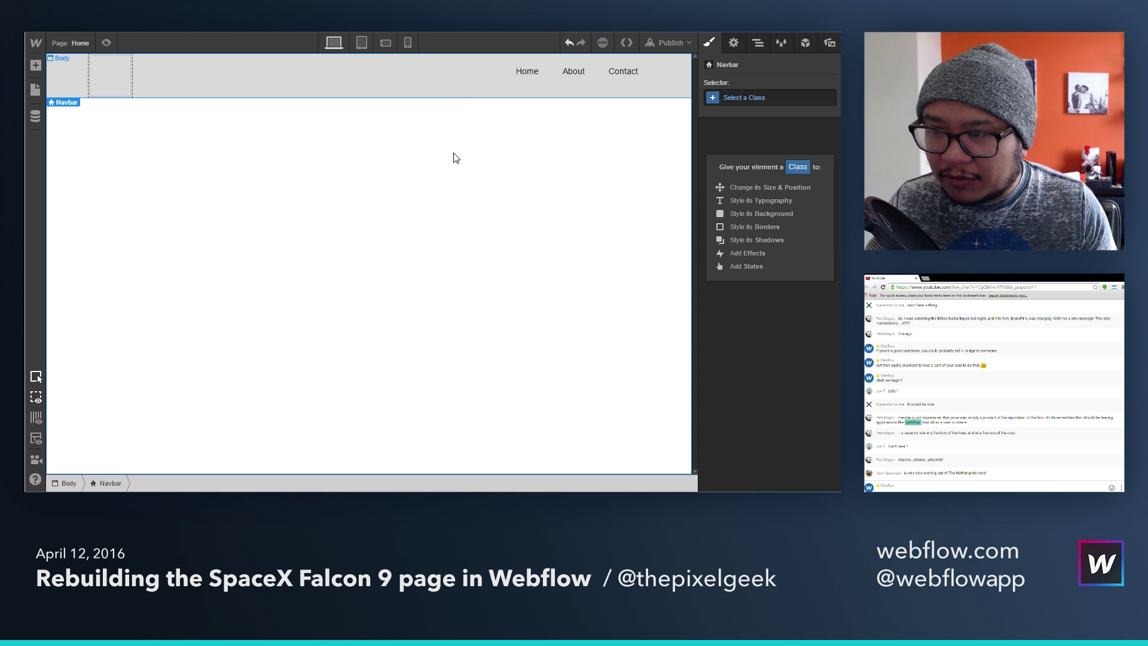
Step: Place the SpaceX logo image from the assets inside the navbar's brand link, keeping its default image settings
{"action": "left_click", "coordinate": [830, 44]}
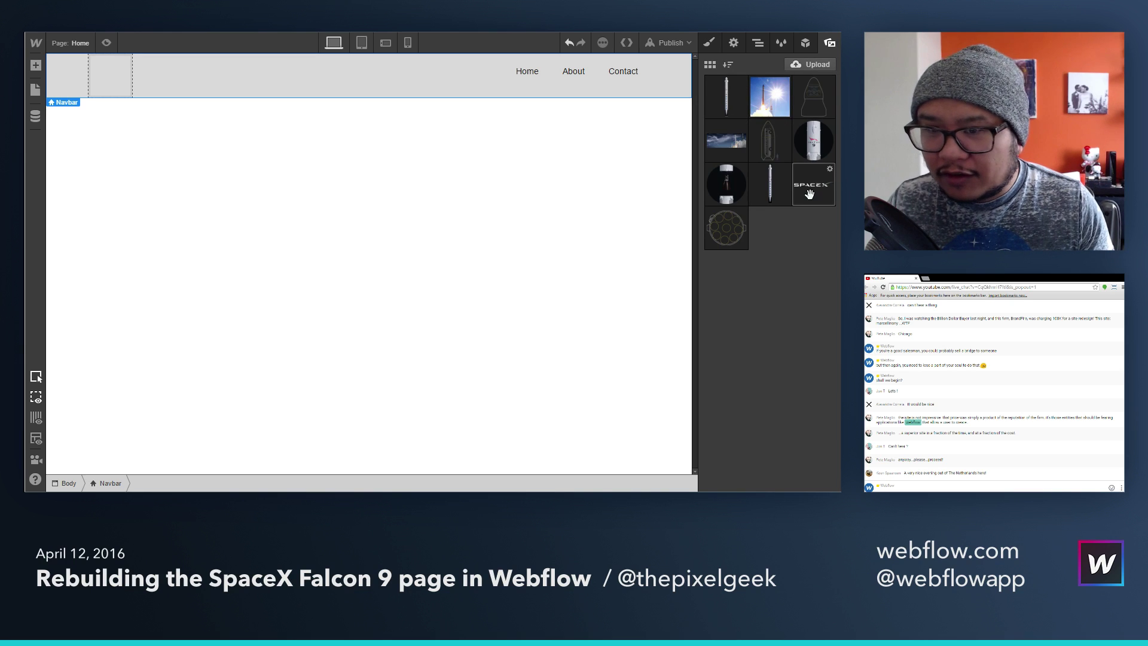
{"action": "left_click_drag", "start_coordinate": [817, 188], "coordinate": [121, 91]}
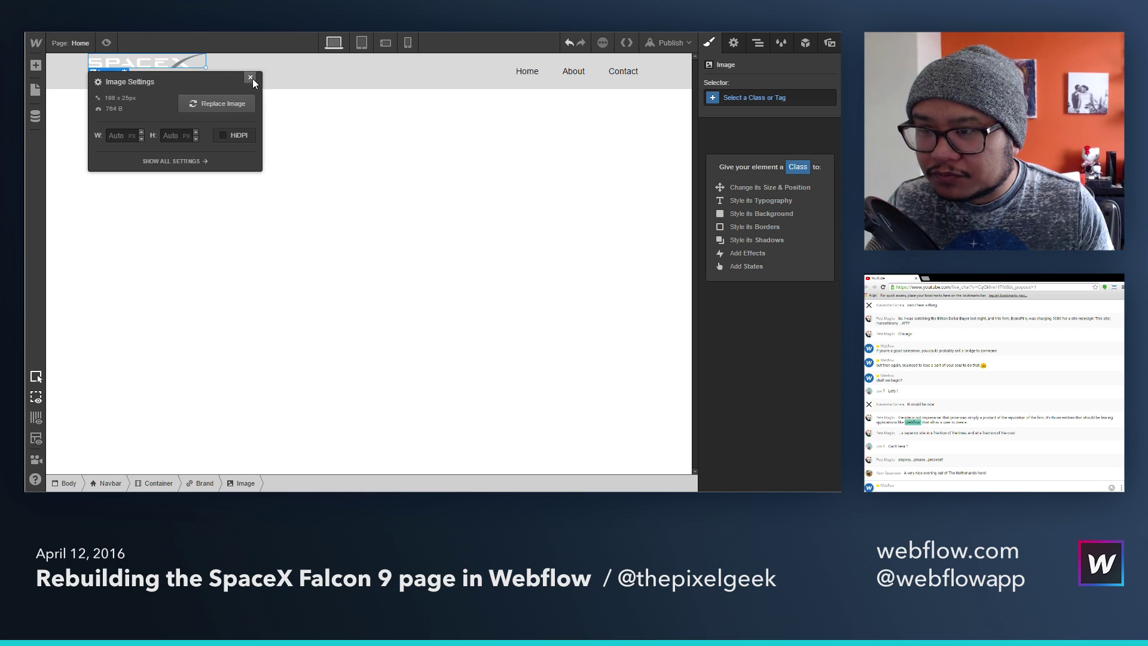
{"action": "left_click", "coordinate": [250, 79]}
Step: Give the navbar a new class named "nav"
{"action": "left_click", "coordinate": [672, 66]}
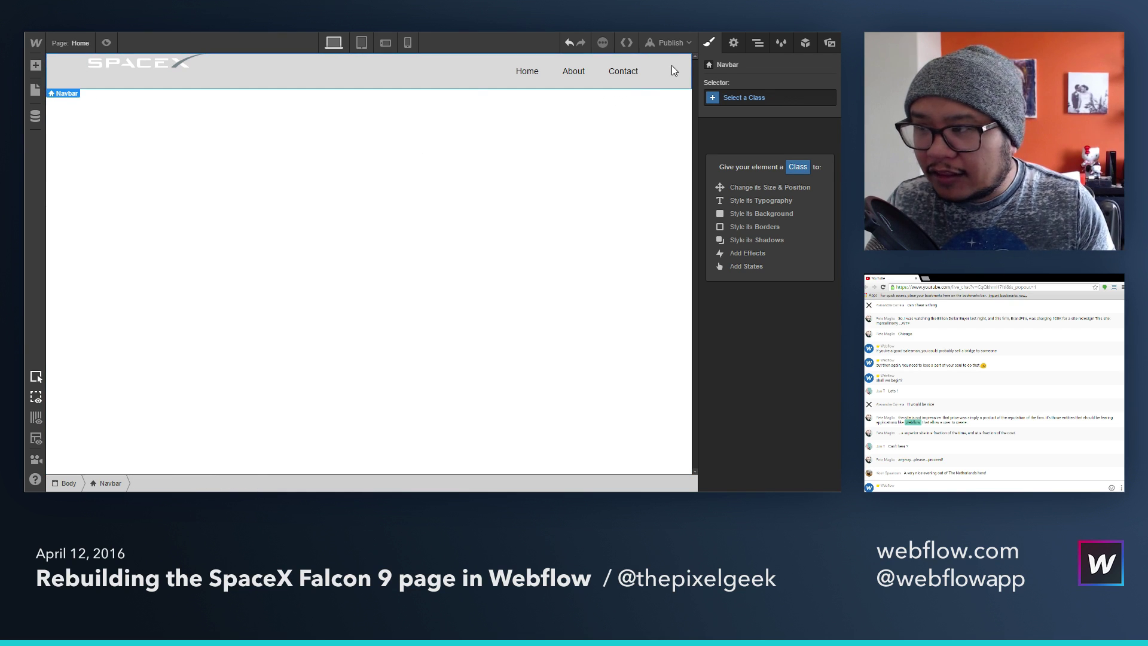
{"action": "left_click", "coordinate": [759, 95]}
{"action": "type", "text": "nav"}
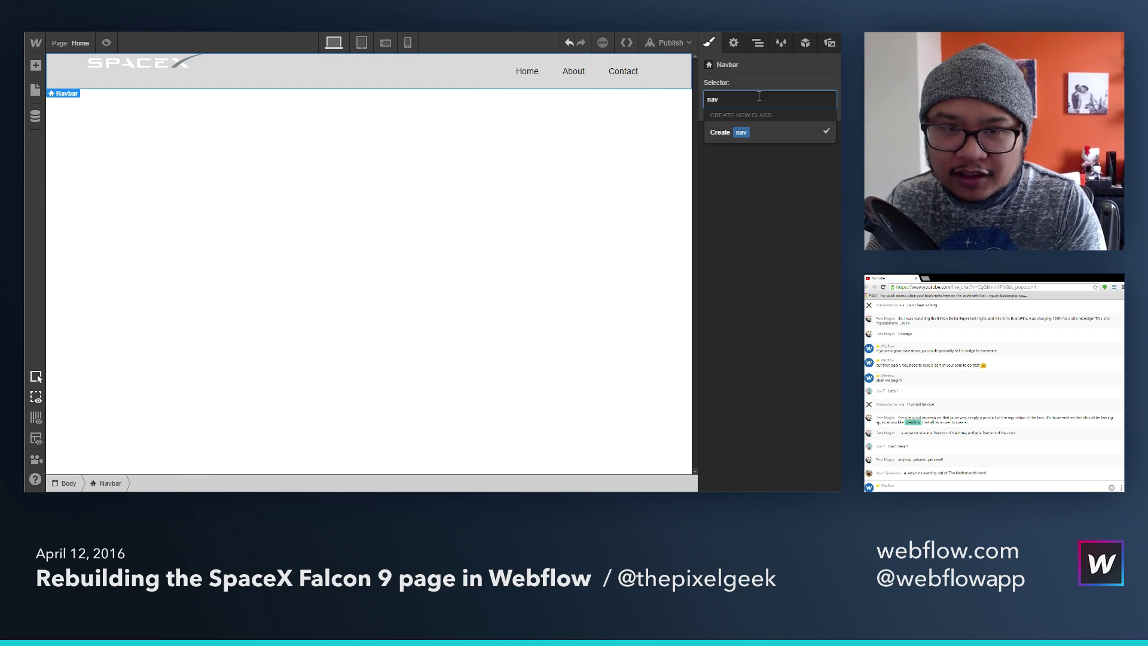
{"action": "key", "text": "Return"}
Step: Set the navbar's background color to #222
{"action": "scroll", "coordinate": [793, 359], "scroll_direction": "down", "scroll_amount": 5}
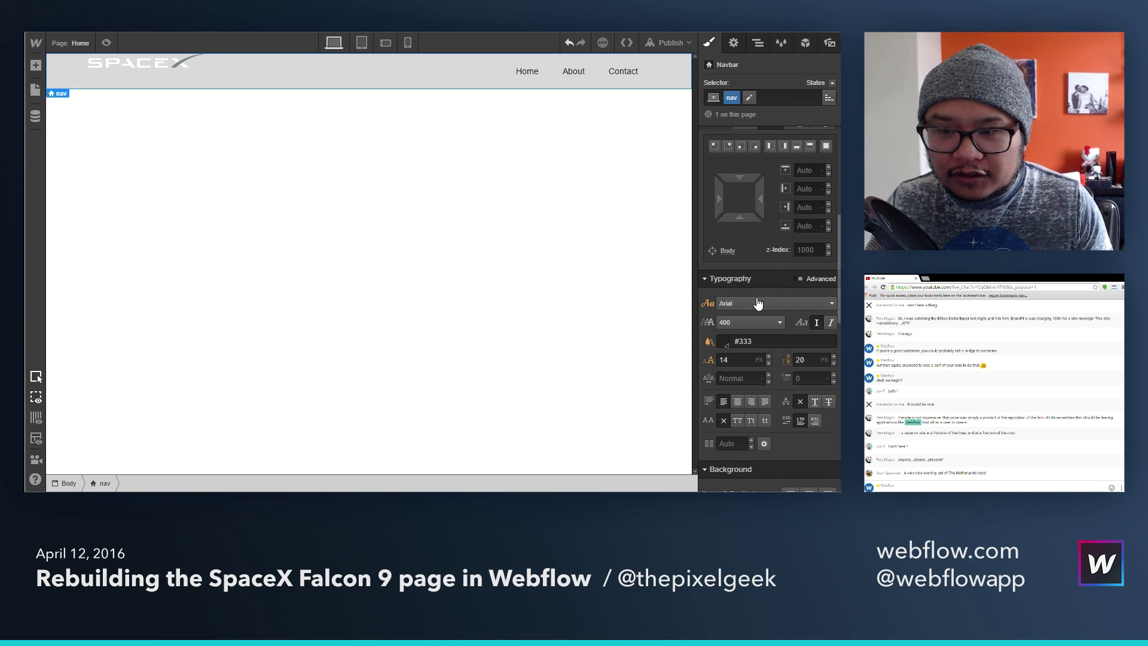
{"action": "scroll", "coordinate": [794, 375], "scroll_direction": "down", "scroll_amount": 4}
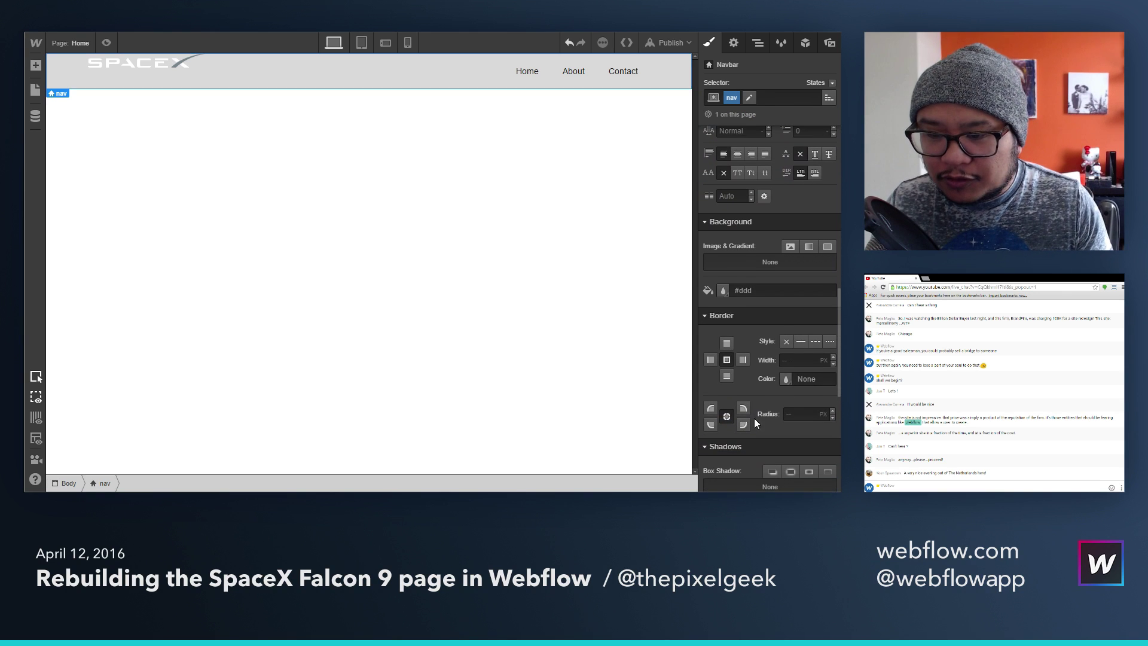
{"action": "left_click", "coordinate": [720, 291]}
{"action": "mouse_move", "coordinate": [728, 357]}
{"action": "left_mouse_down"}
{"action": "mouse_move", "coordinate": [687, 367]}
{"action": "mouse_move", "coordinate": [684, 395]}
{"action": "mouse_move", "coordinate": [681, 381]}
{"action": "left_mouse_up"}
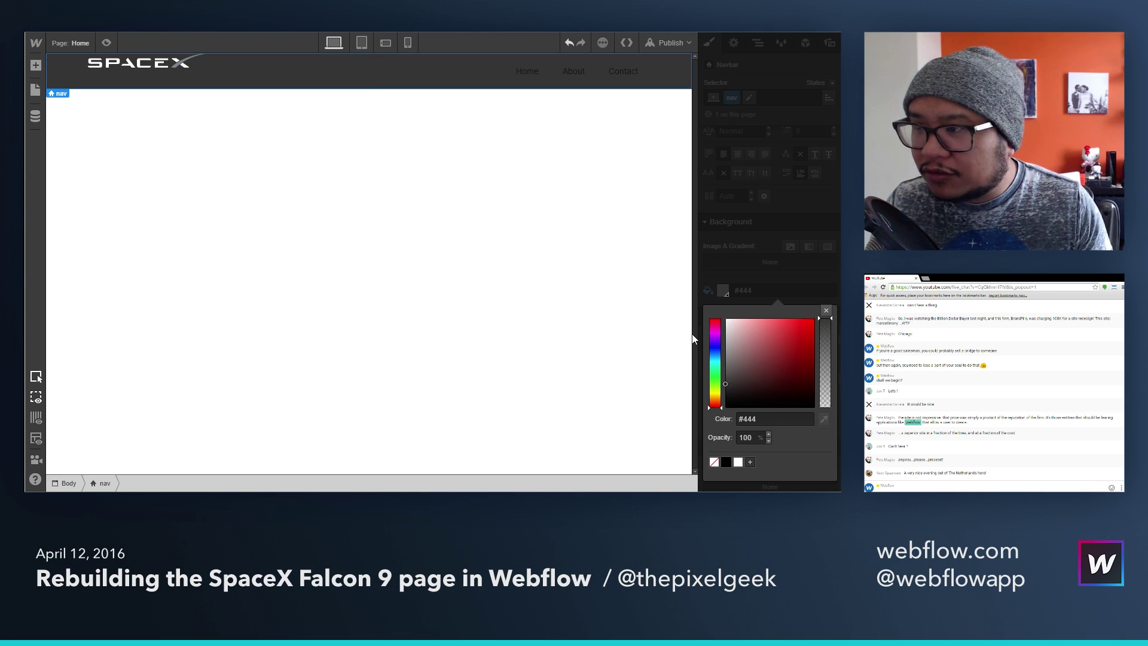
{"action": "left_click", "coordinate": [771, 418]}
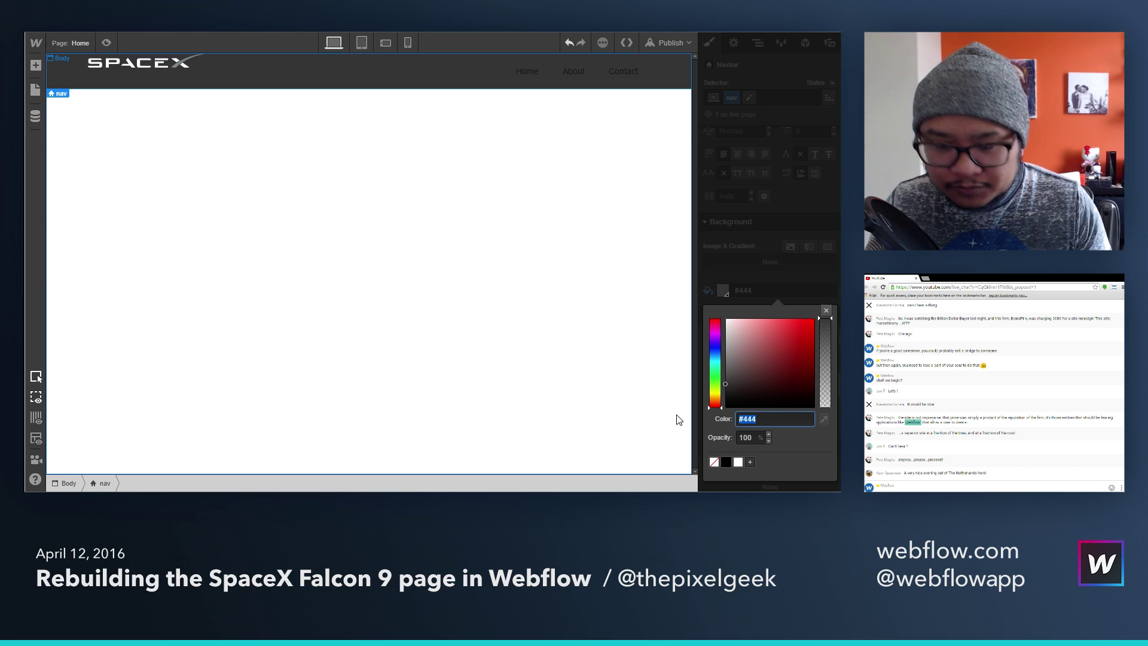
{"action": "key", "text": "Return"}
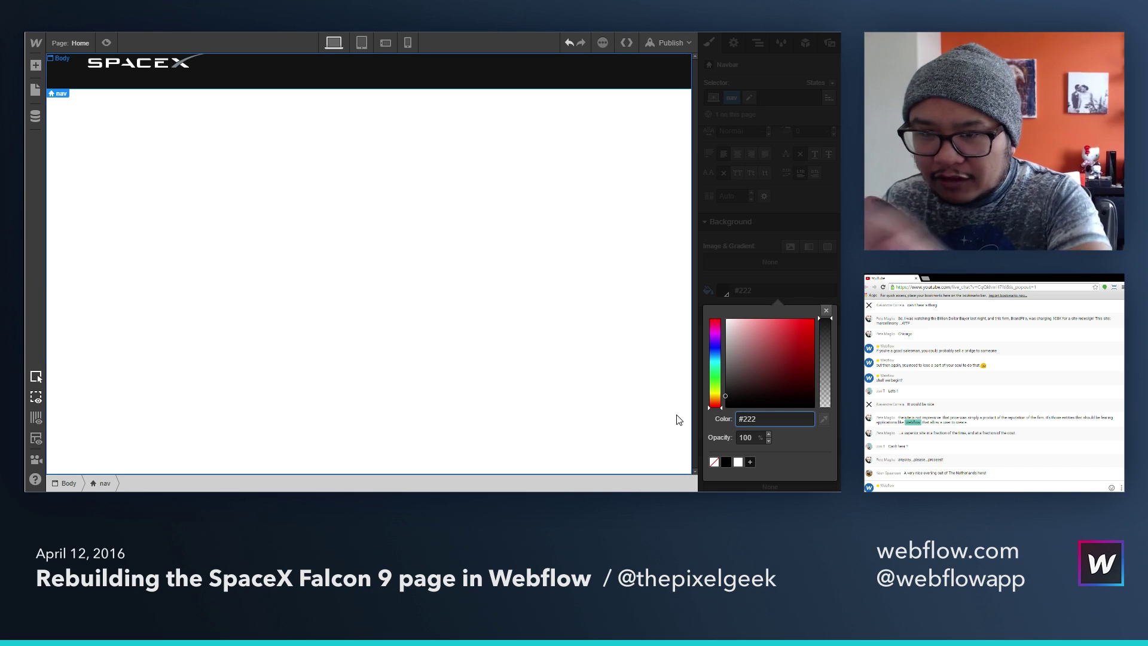
{"action": "left_click", "coordinate": [826, 311]}
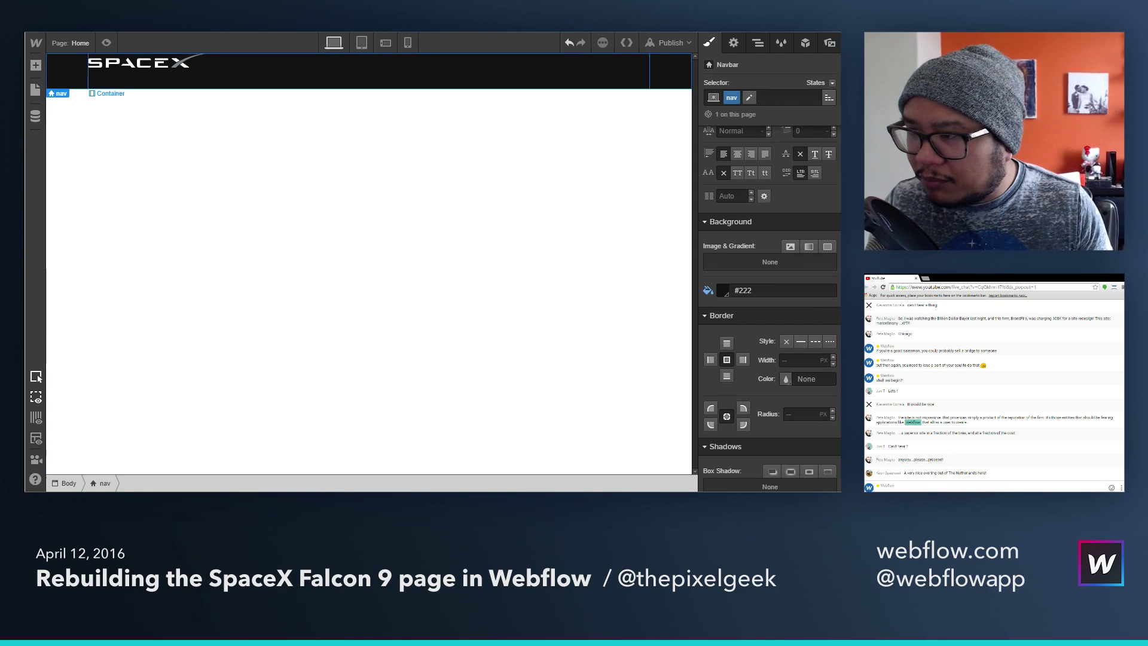
Step: Give the Brand link around the logo a new class "logo" and set its padding to 17 px on all sides
{"action": "left_click", "coordinate": [127, 63]}
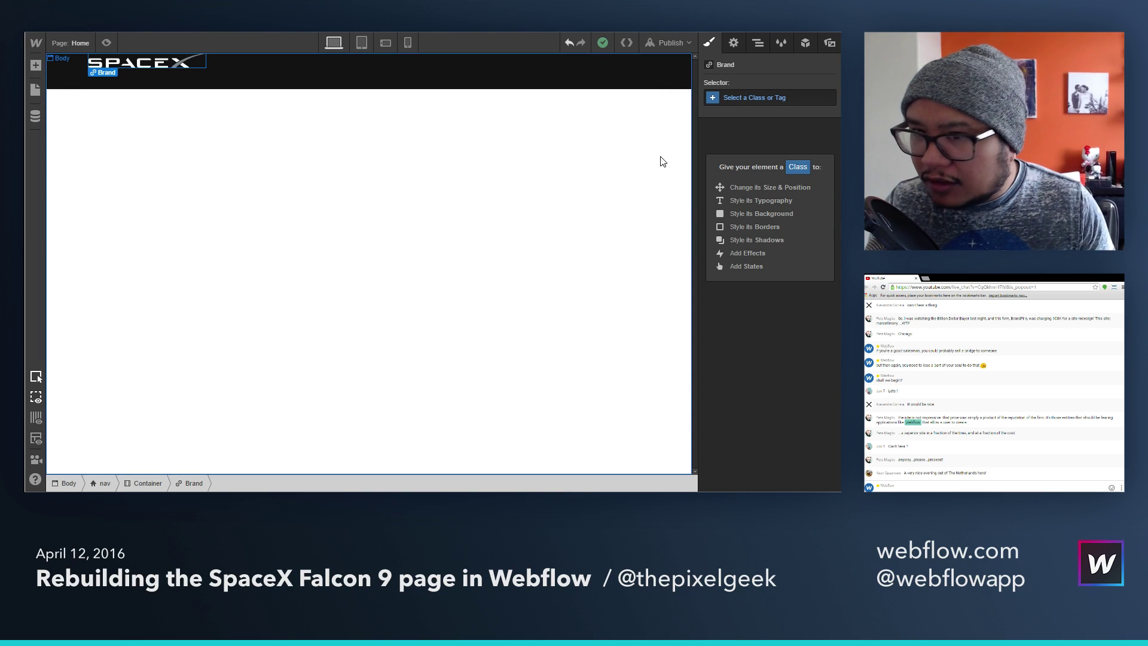
{"action": "left_click", "coordinate": [758, 42]}
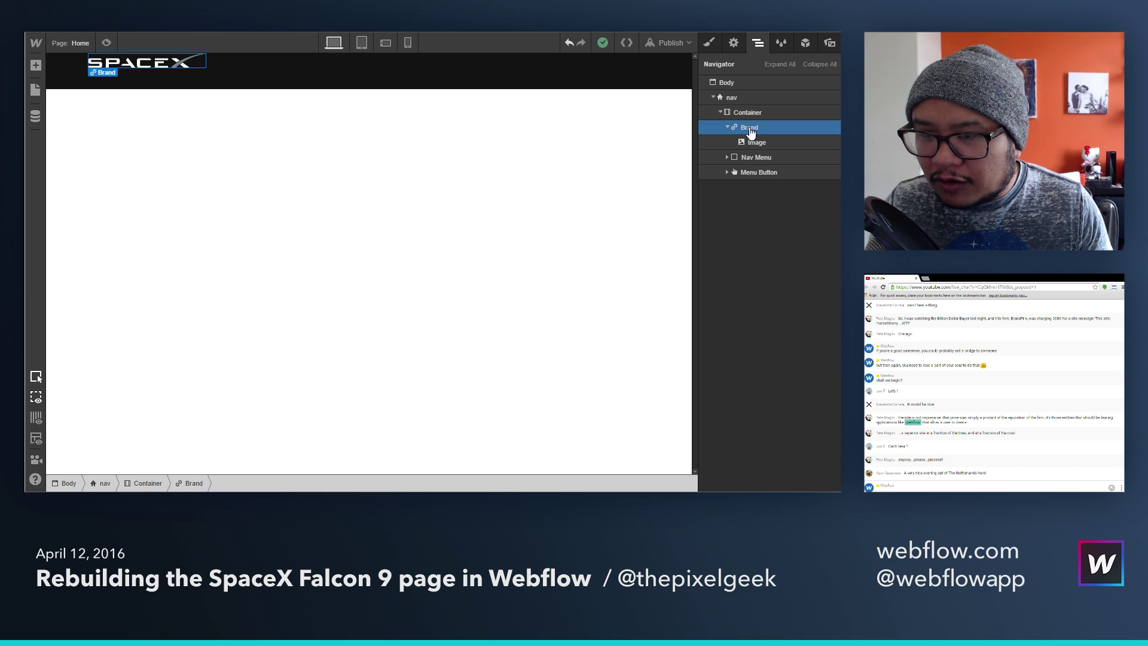
{"action": "left_click", "coordinate": [711, 43]}
{"action": "left_click", "coordinate": [758, 100]}
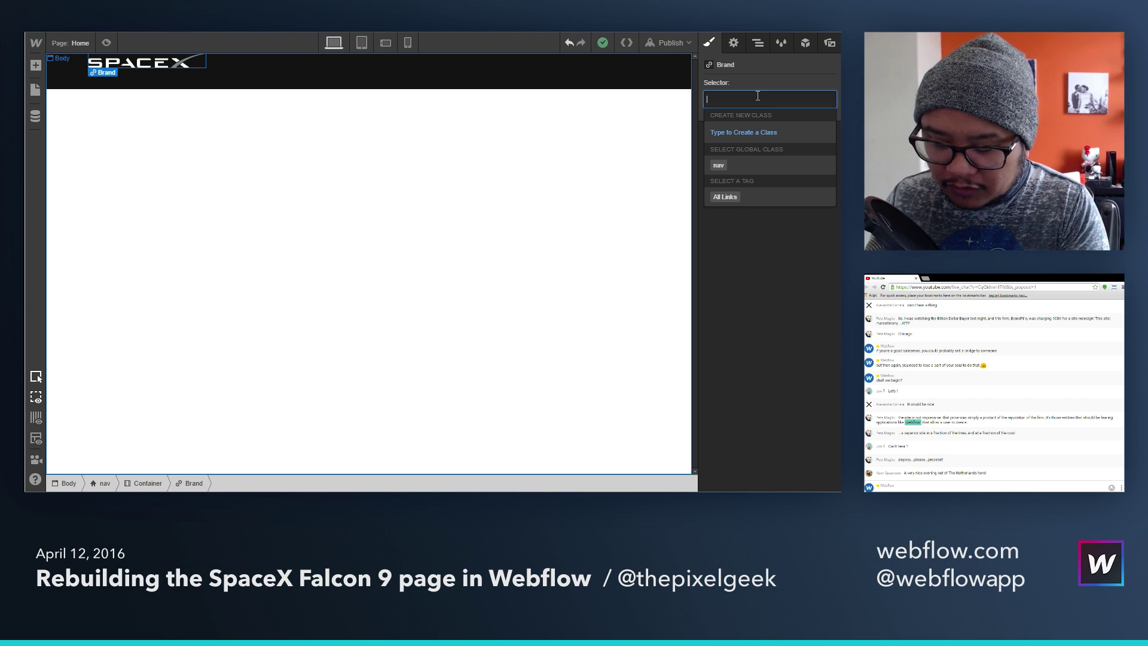
{"action": "type", "text": "logo"}
{"action": "key", "text": "Return"}
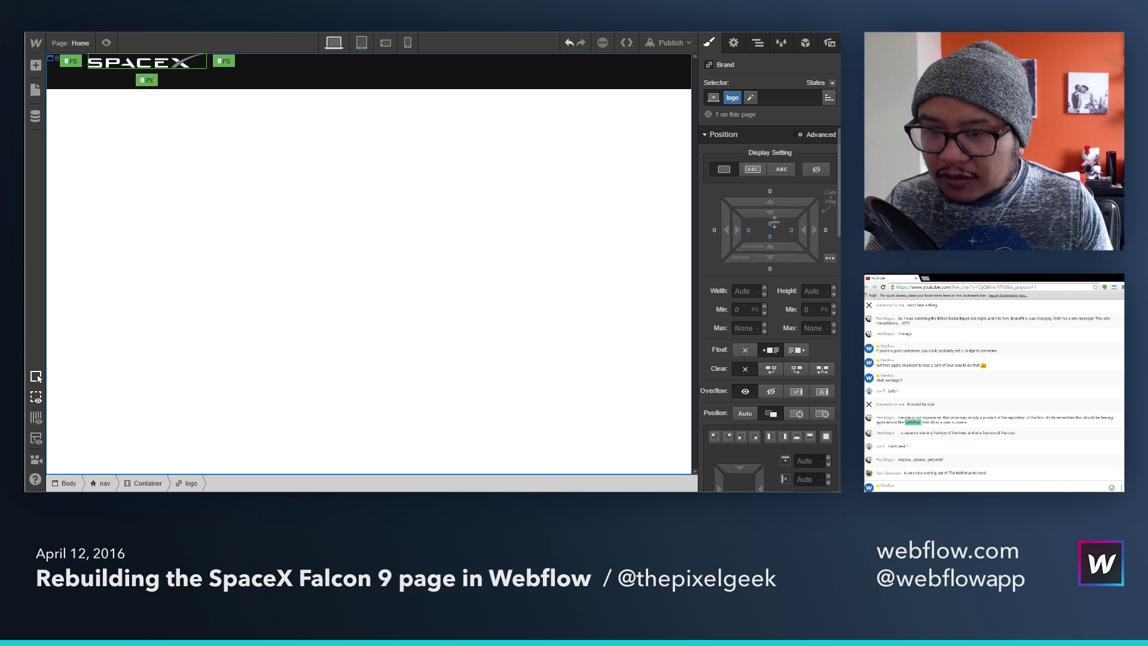
{"action": "left_click_drag", "start_coordinate": [776, 230], "coordinate": [779, 246]}
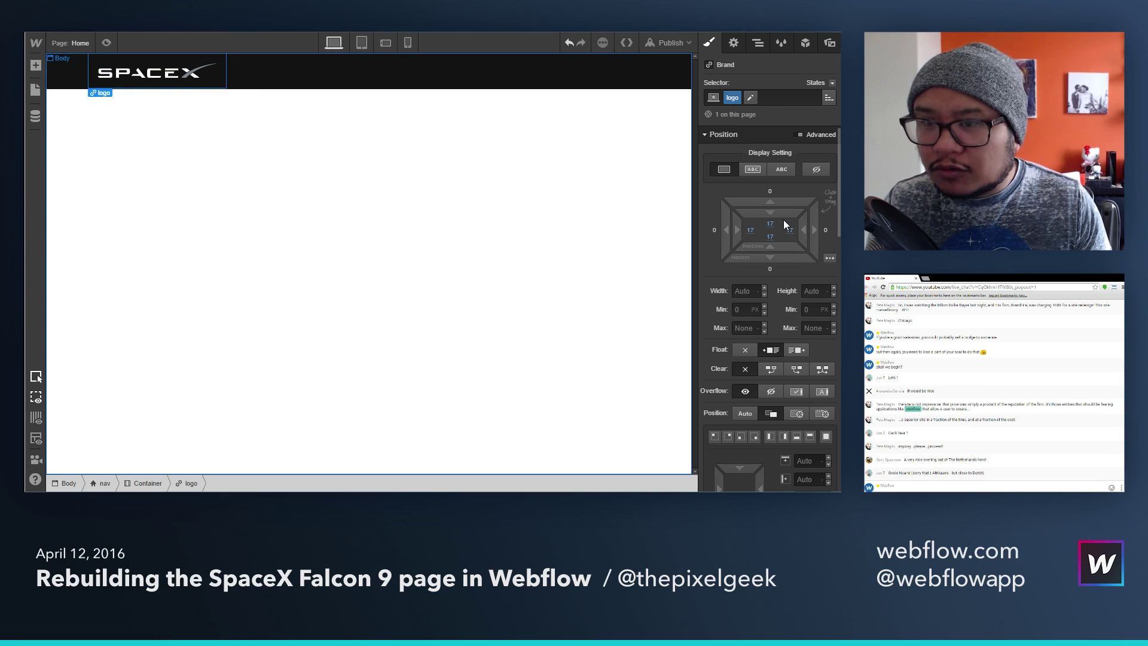
Step: Give the Home link in the navbar a new class named "nav link"
{"action": "left_click", "coordinate": [758, 42]}
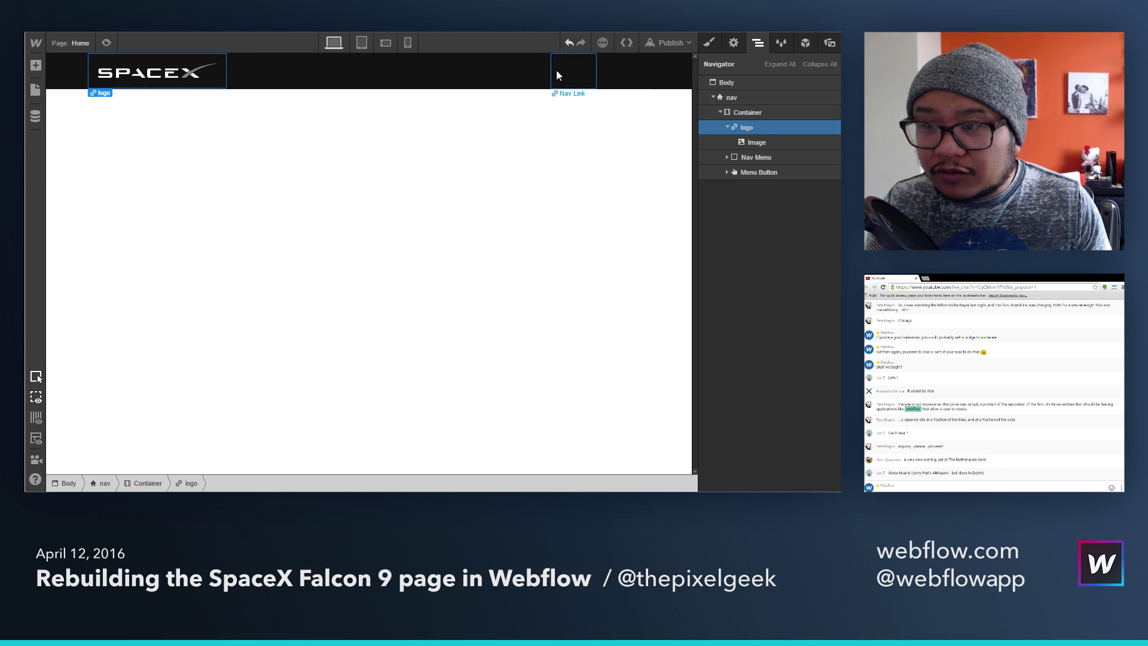
{"action": "left_click", "coordinate": [518, 76]}
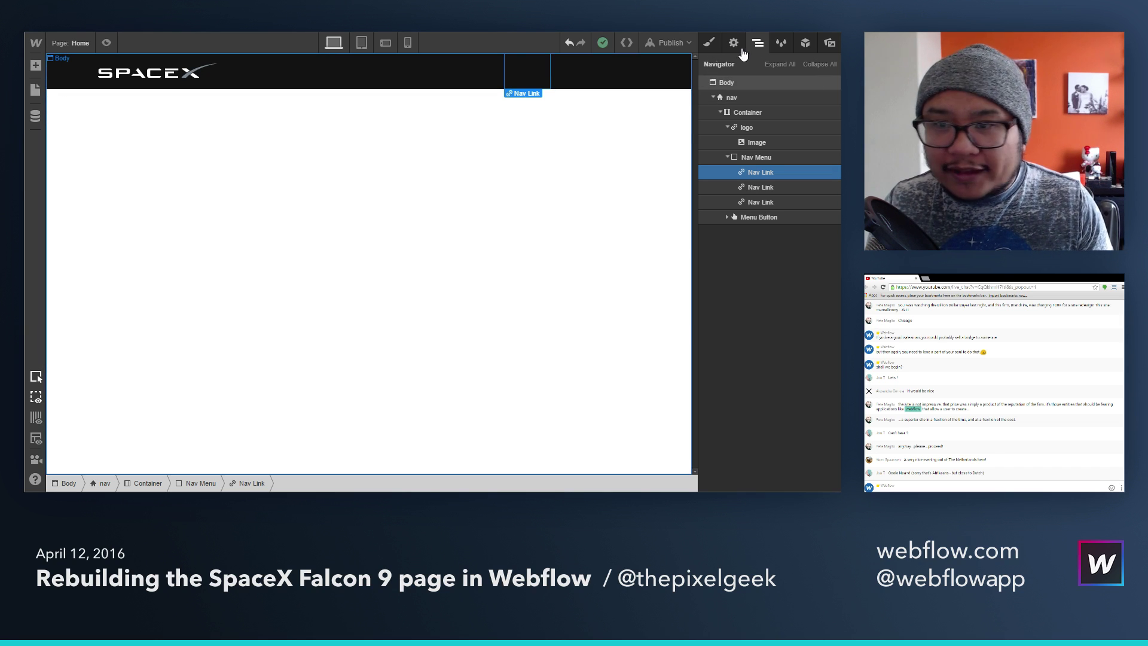
{"action": "left_click", "coordinate": [708, 42]}
{"action": "left_click", "coordinate": [752, 98]}
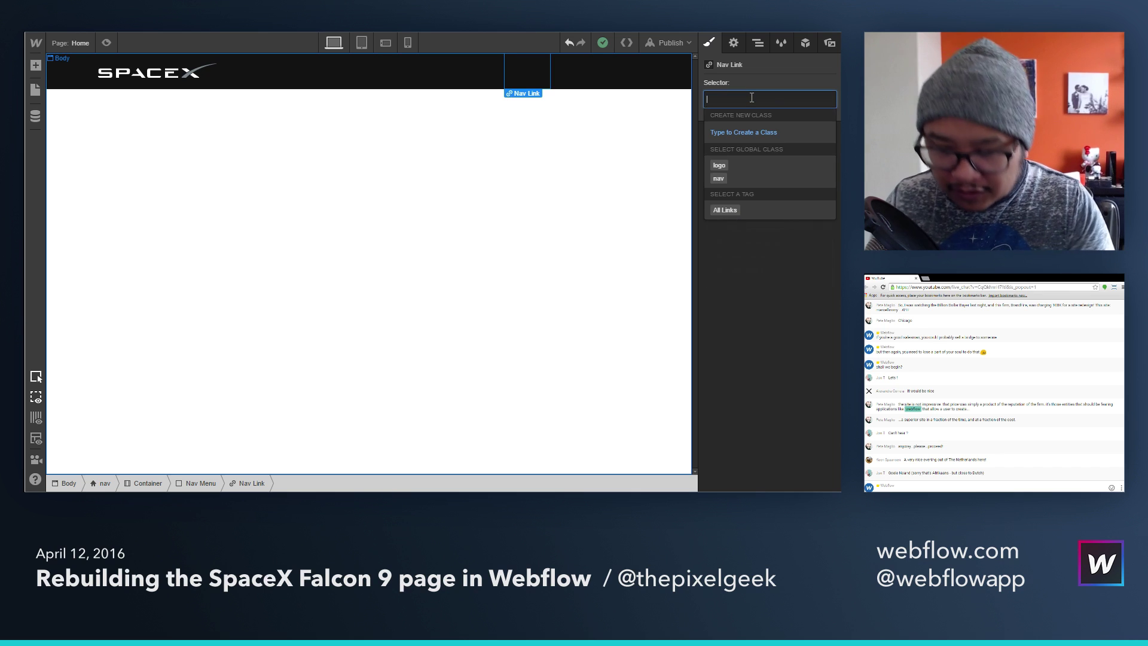
{"action": "type", "text": "nav link"}
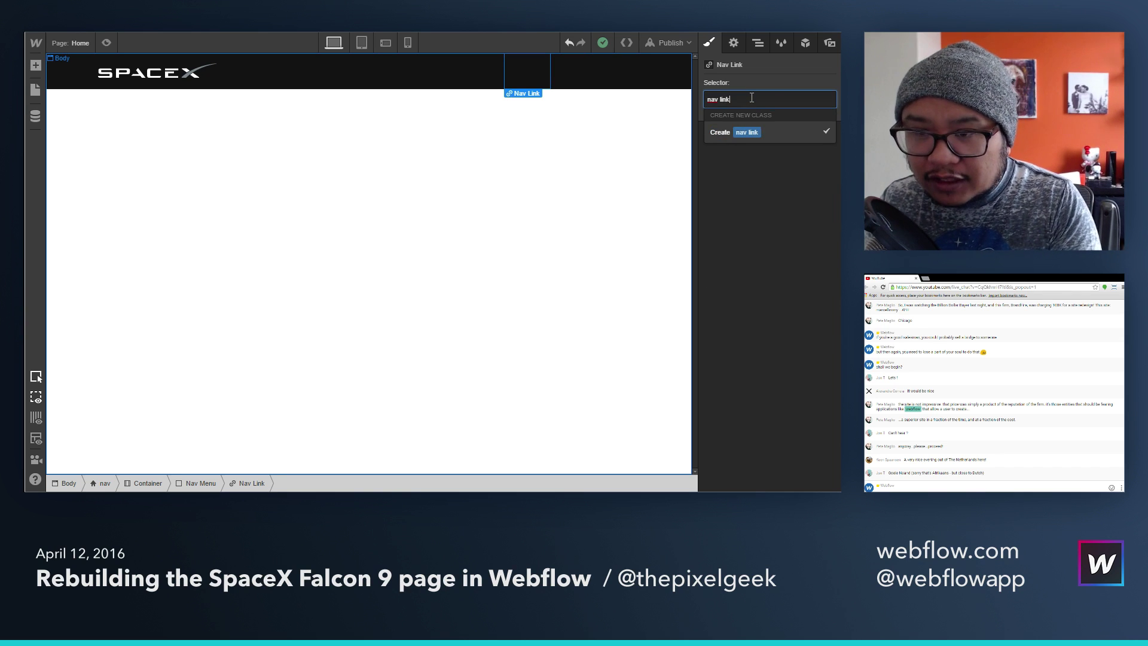
{"action": "key", "text": "Return"}
Step: Set the text color of the "nav link" class to white
{"action": "scroll", "coordinate": [774, 403], "scroll_direction": "down", "scroll_amount": 5}
{"action": "scroll", "coordinate": [773, 404], "scroll_direction": "down", "scroll_amount": 2}
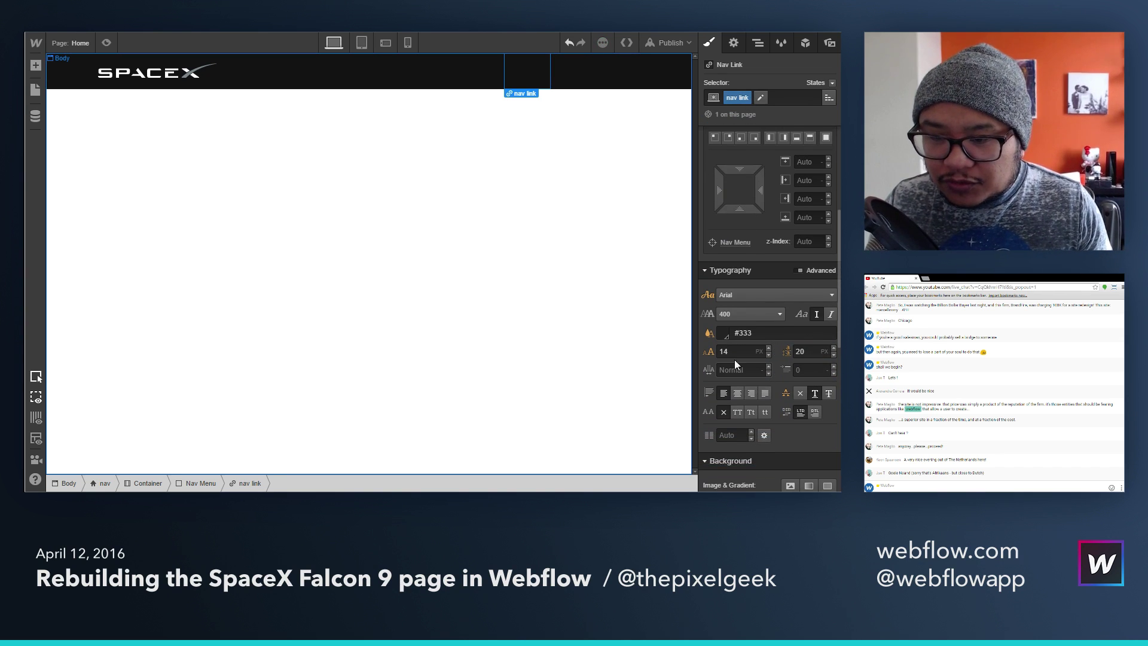
{"action": "left_click", "coordinate": [729, 335]}
{"action": "left_click", "coordinate": [737, 305]}
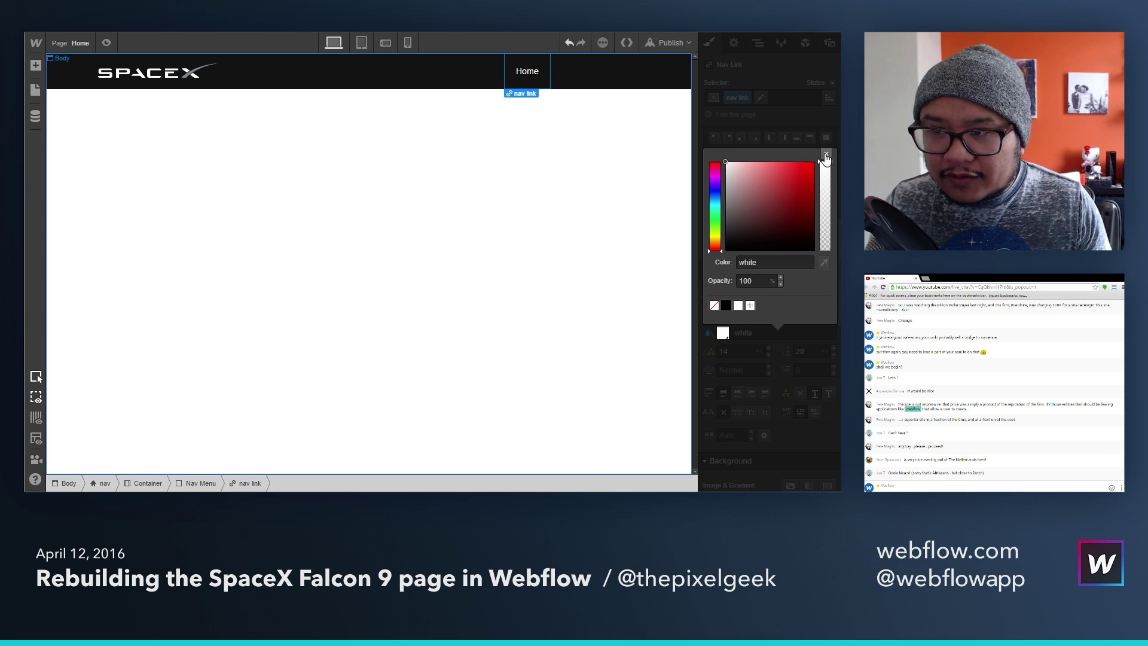
{"action": "left_click", "coordinate": [825, 153]}
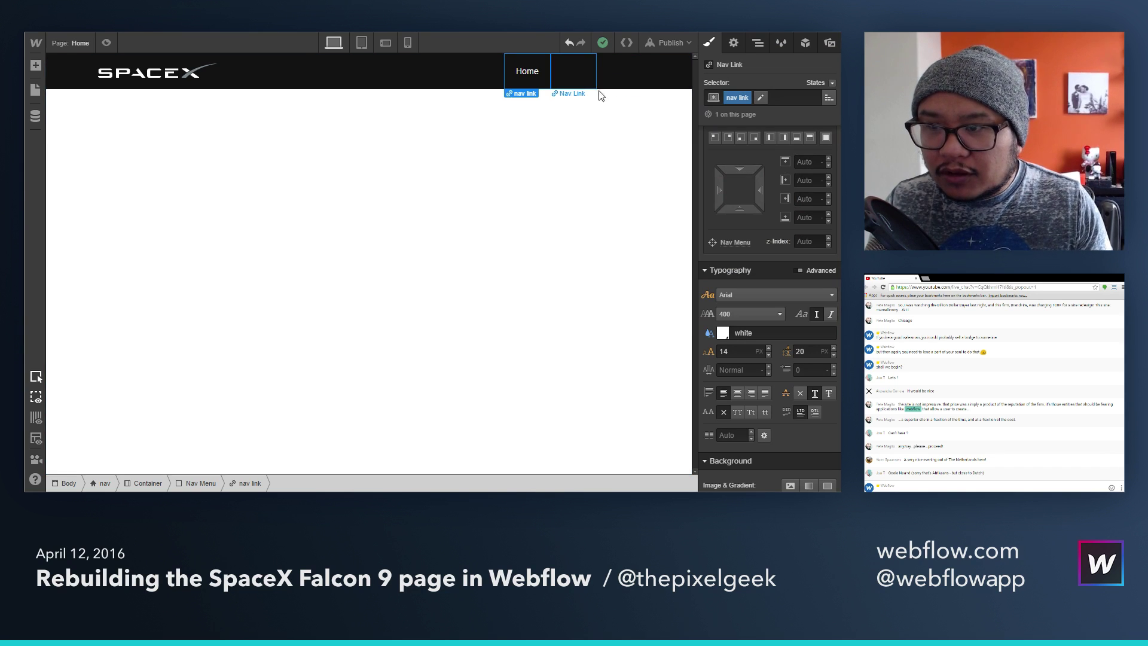
Step: Apply the existing "nav link" class to the About and Contact links in the navbar
{"action": "left_click", "coordinate": [595, 87]}
{"action": "left_click", "coordinate": [760, 101]}
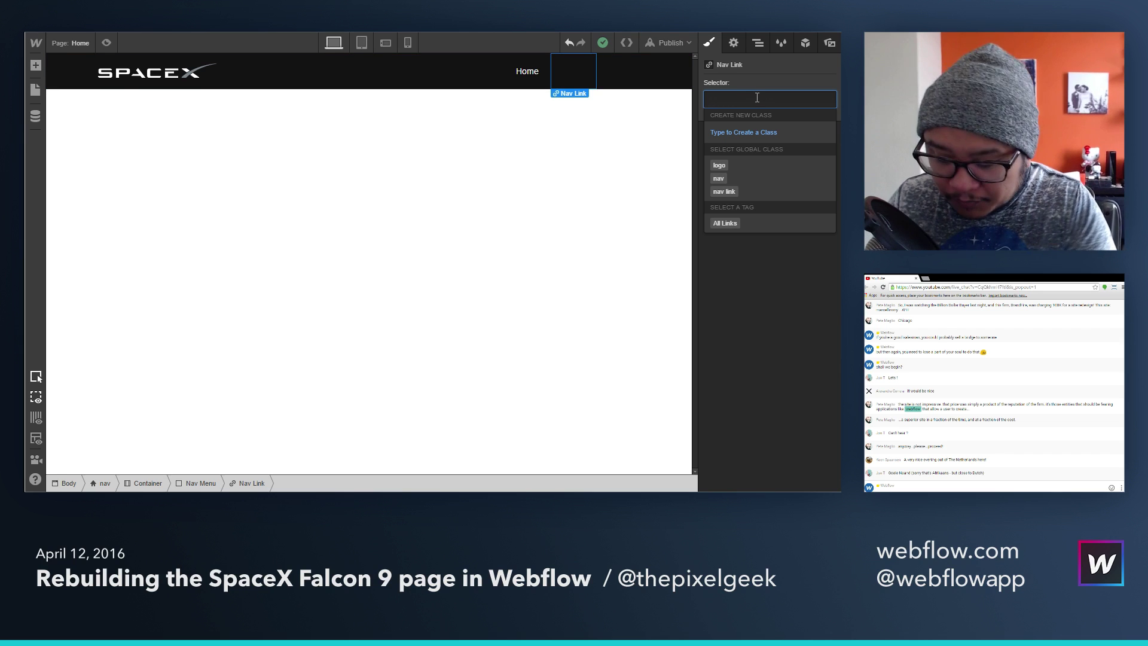
{"action": "type", "text": "nav"}
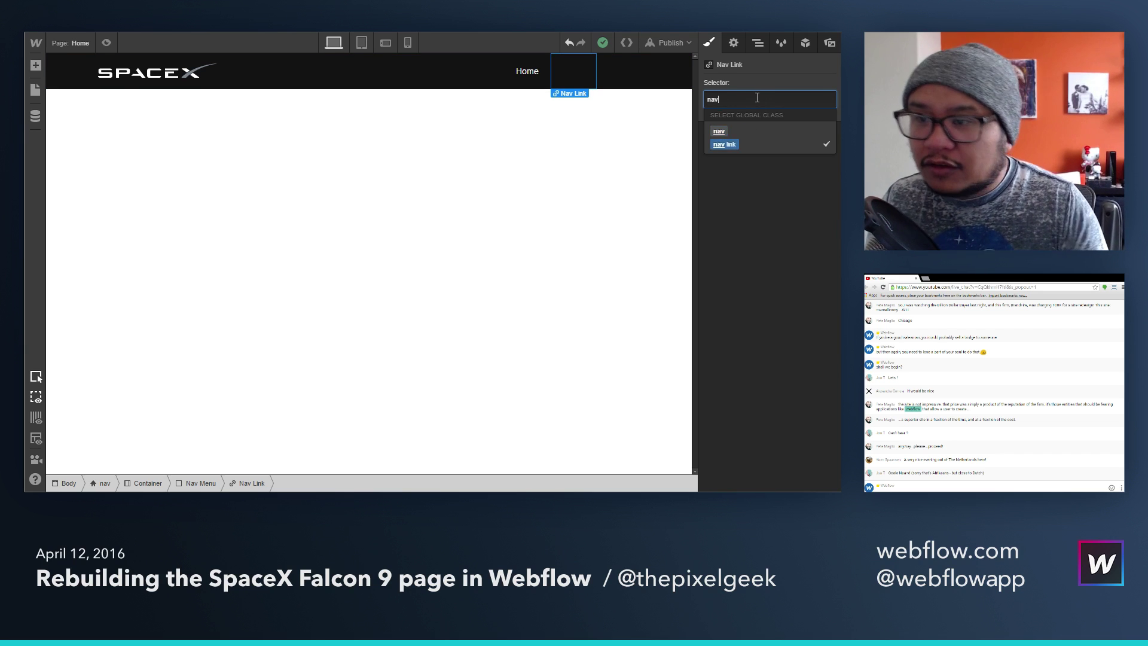
{"action": "key", "text": "Return"}
{"action": "key", "text": "ctrl+v"}
{"action": "left_click", "coordinate": [751, 98]}
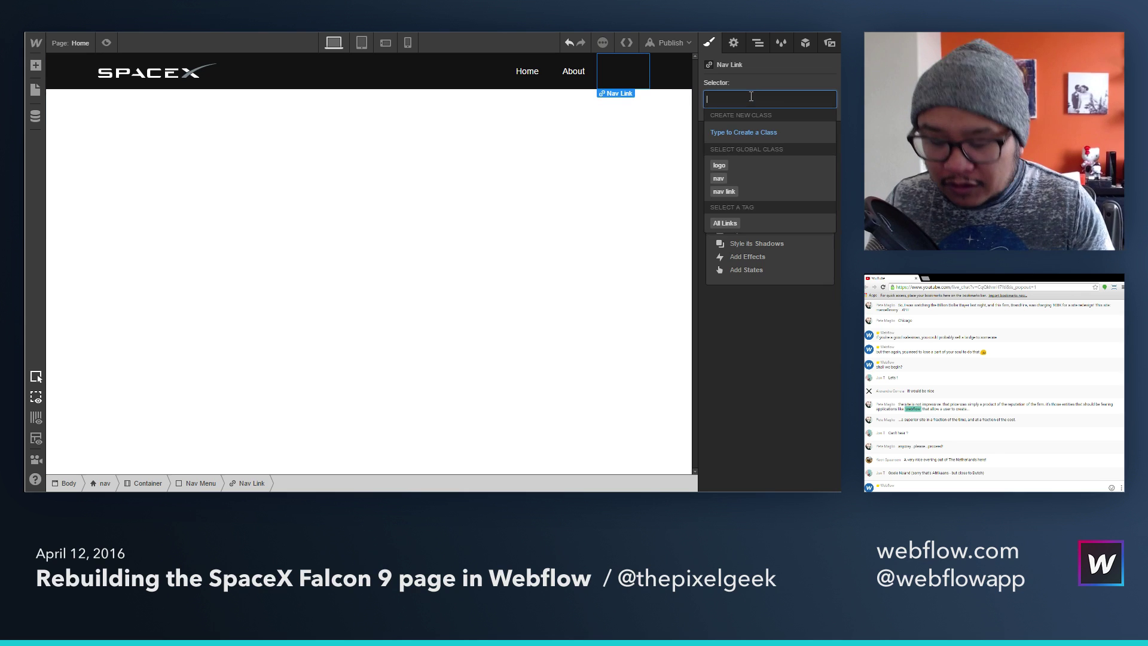
{"action": "type", "text": "nav"}
{"action": "key", "text": "Down"}
{"action": "key", "text": "Return"}
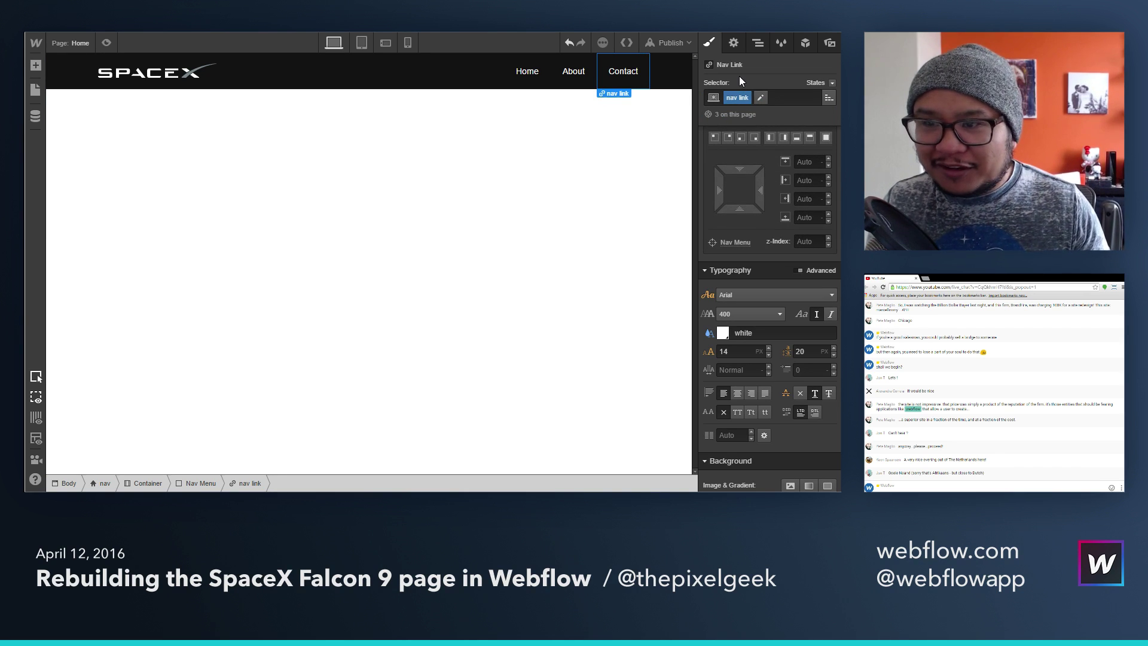
Step: Make the text of the "nav link" class all uppercase, starting from the Home link
{"action": "left_click", "coordinate": [524, 84]}
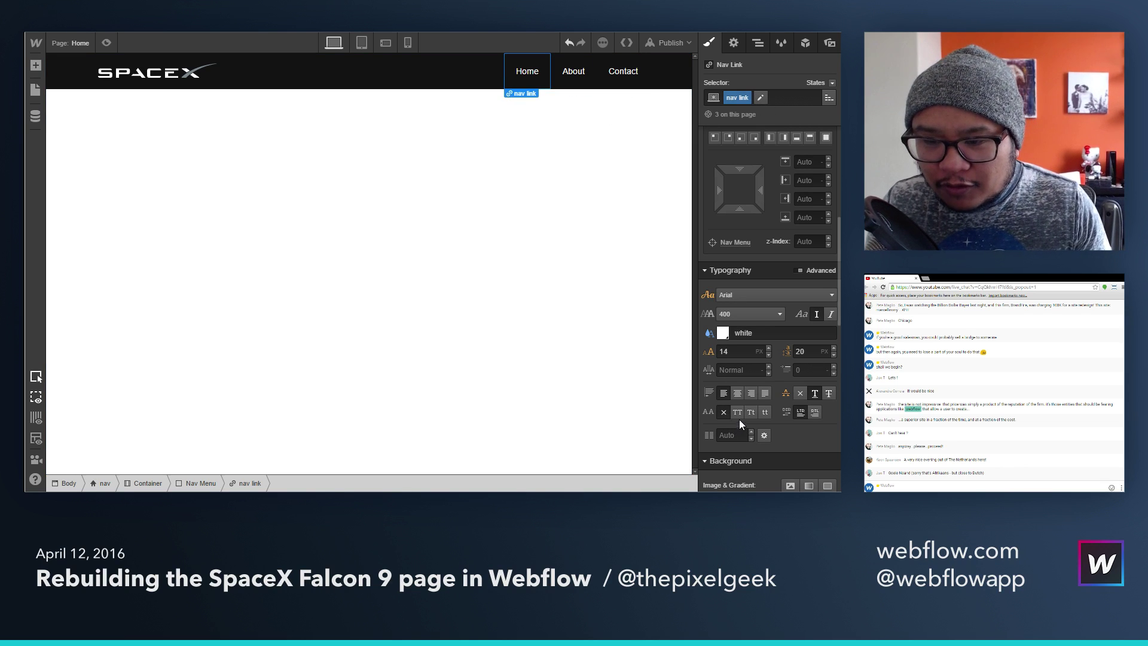
{"action": "left_click", "coordinate": [738, 413]}
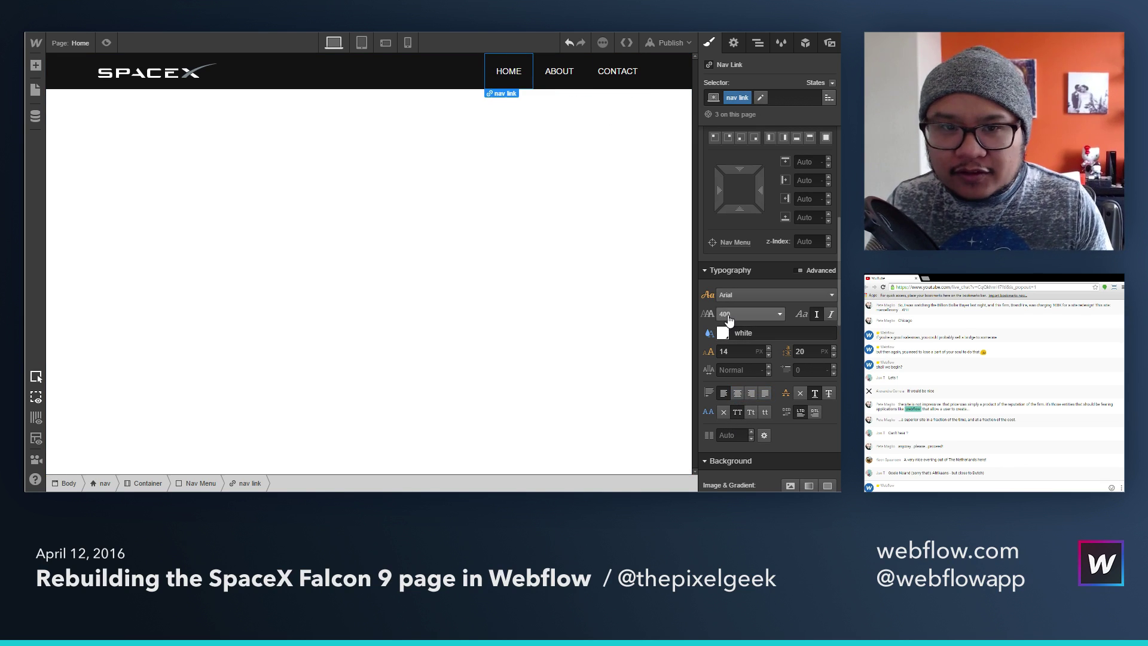
{"action": "left_click", "coordinate": [754, 352]}
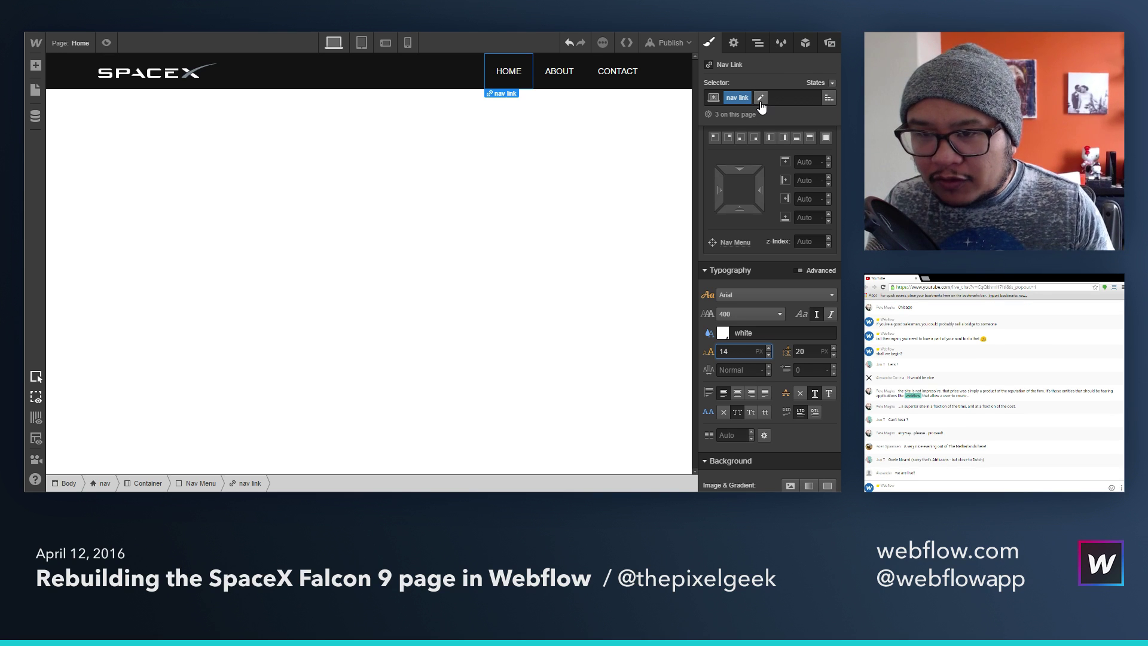
Step: Link the navbar's Home link to the Home page and return to its style settings
{"action": "left_click", "coordinate": [733, 45]}
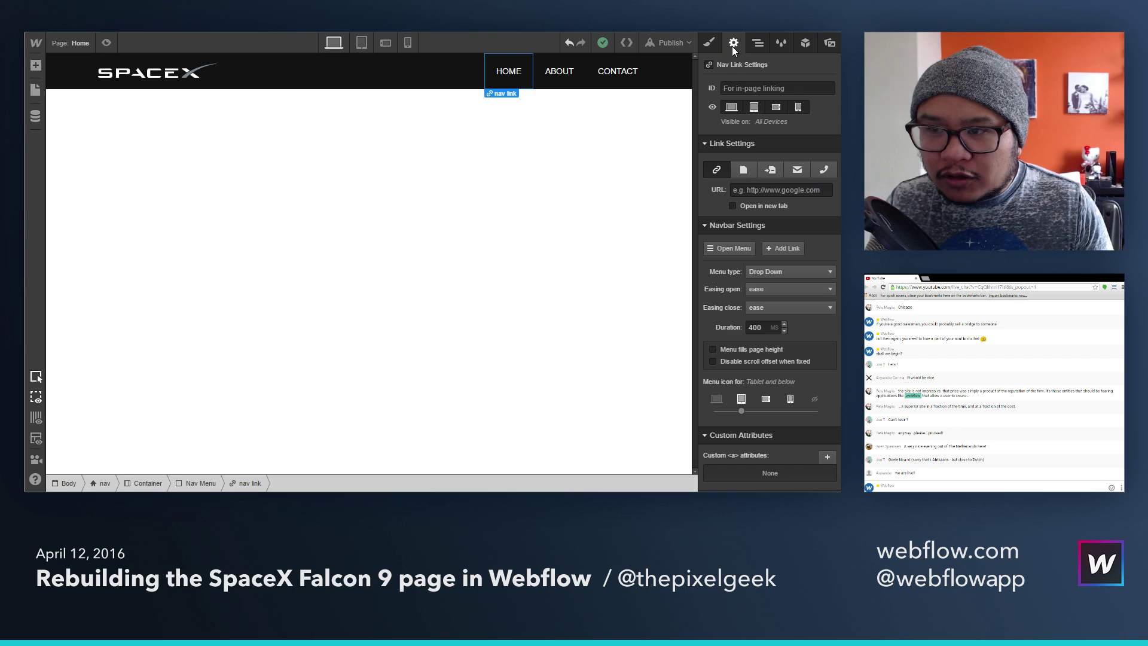
{"action": "left_click", "coordinate": [743, 170]}
{"action": "left_click", "coordinate": [762, 190]}
{"action": "left_click", "coordinate": [760, 214]}
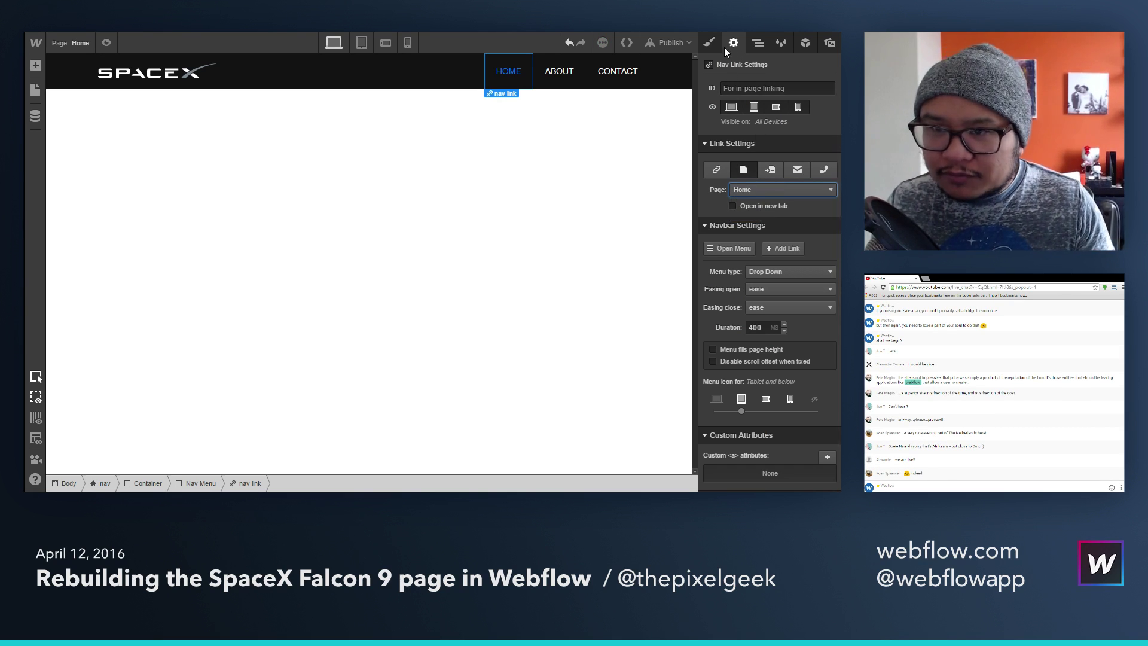
{"action": "left_click", "coordinate": [709, 43]}
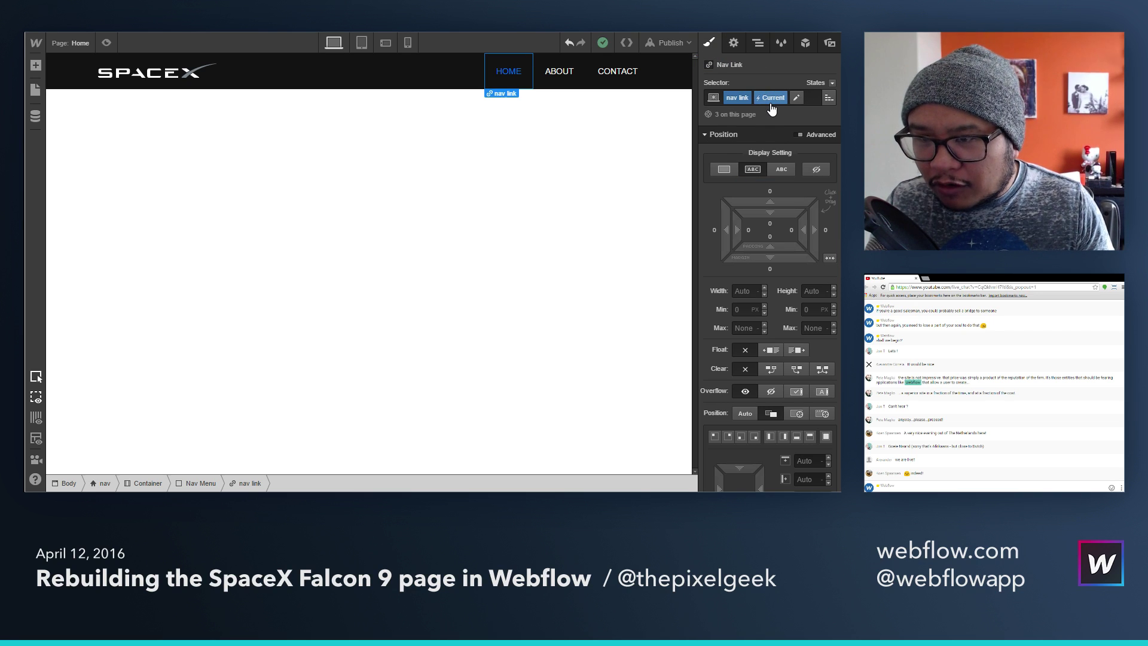
Step: Set the text color of the "nav link" class's Current state to the gold #d6b018
{"action": "scroll", "coordinate": [721, 344], "scroll_direction": "down", "scroll_amount": 5}
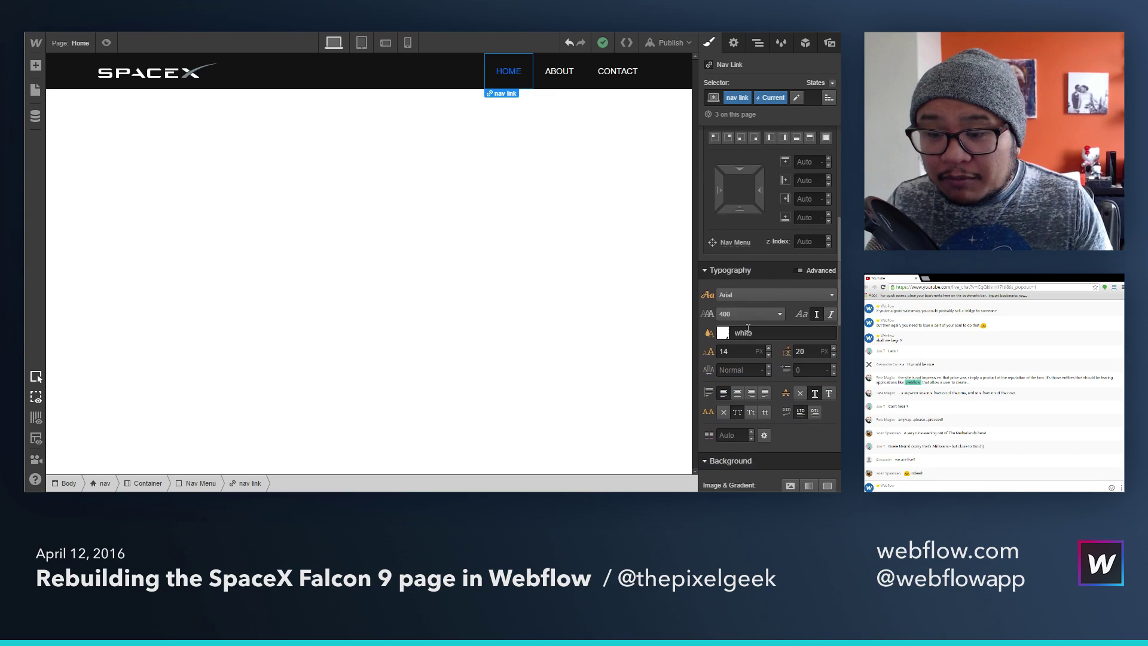
{"action": "left_click", "coordinate": [721, 335]}
{"action": "left_click", "coordinate": [713, 240]}
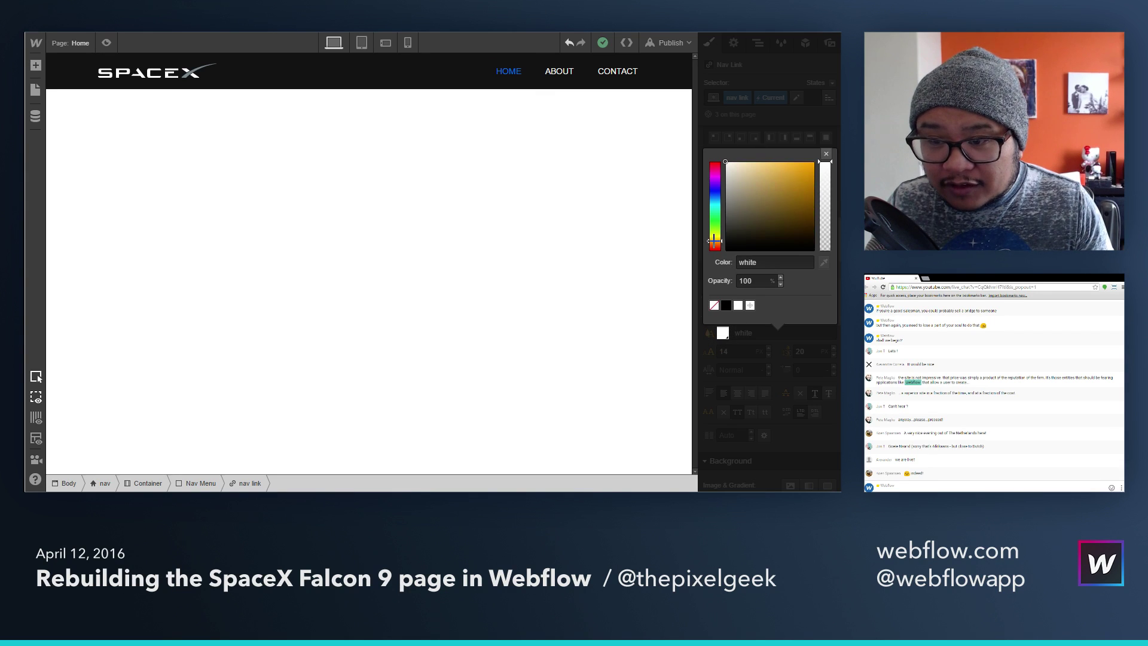
{"action": "mouse_move", "coordinate": [713, 240]}
{"action": "left_mouse_down"}
{"action": "mouse_move", "coordinate": [768, 208]}
{"action": "mouse_move", "coordinate": [746, 169]}
{"action": "mouse_move", "coordinate": [751, 183]}
{"action": "mouse_move", "coordinate": [804, 176]}
{"action": "left_mouse_up"}
{"action": "left_click", "coordinate": [772, 162]}
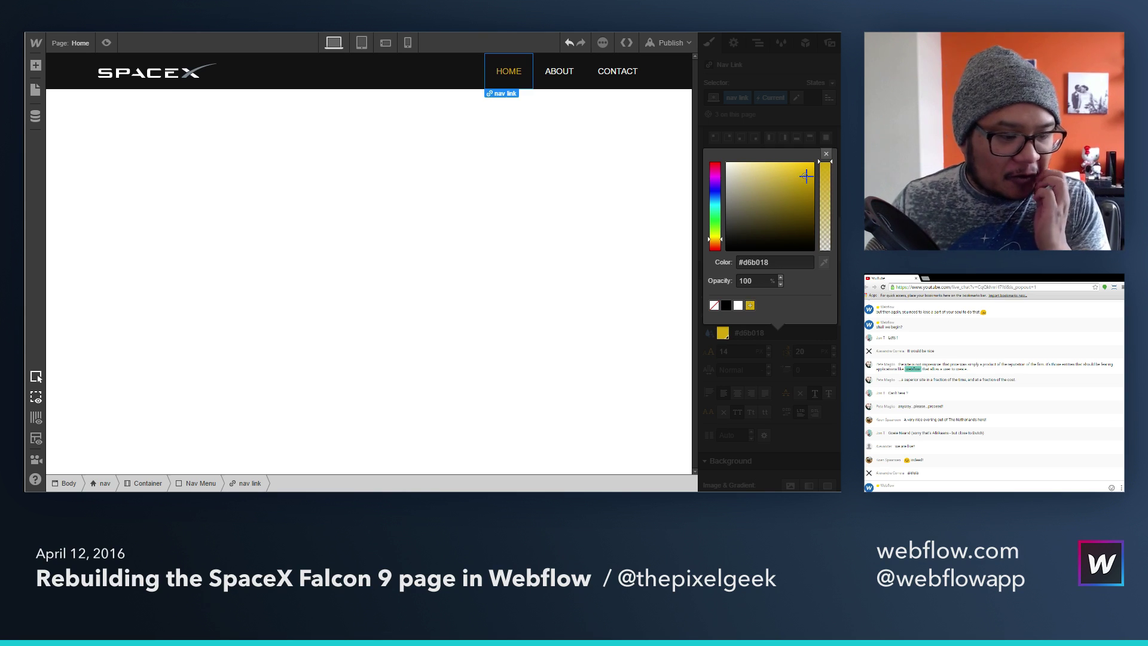
{"action": "left_click", "coordinate": [826, 154]}
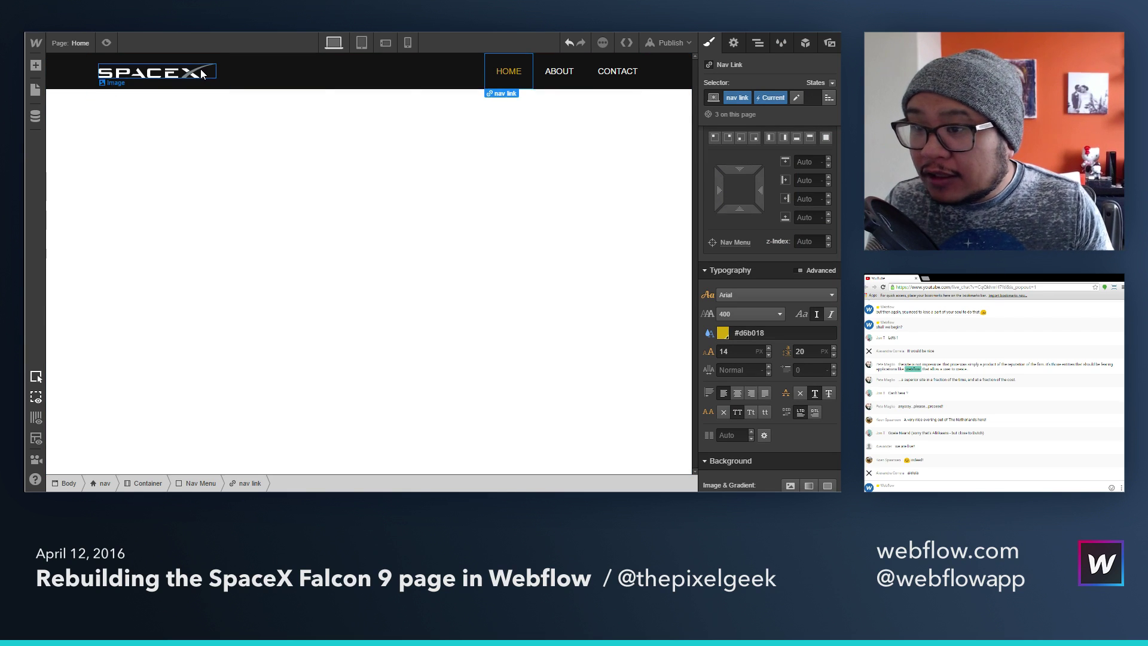
{"action": "left_click", "coordinate": [734, 351]}
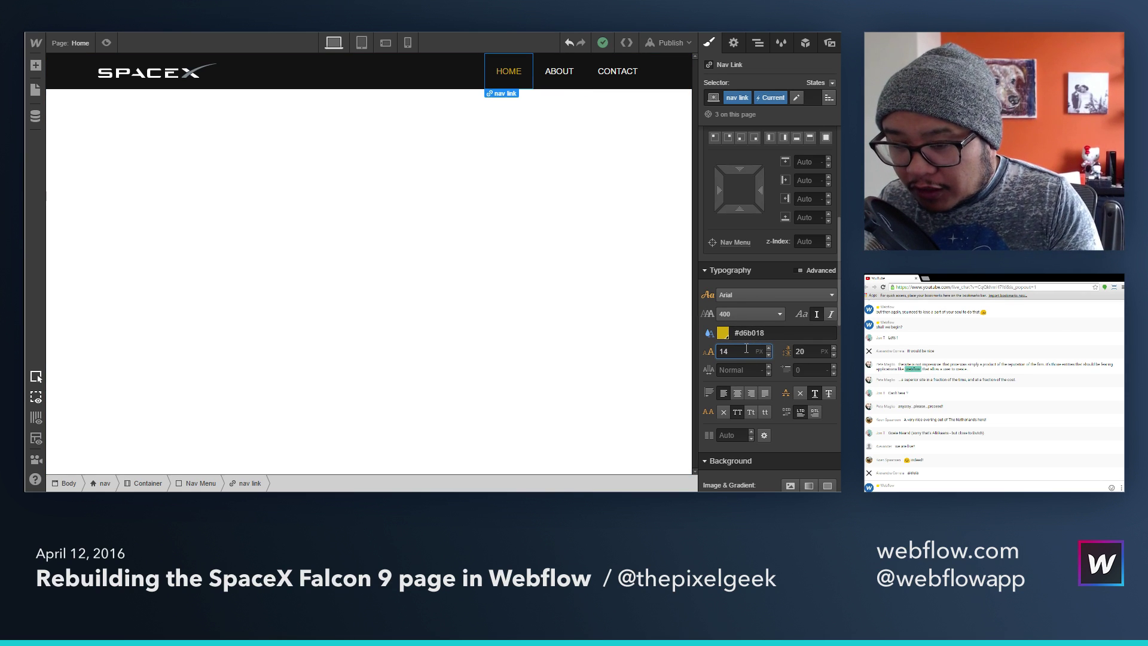
{"action": "key", "text": "Down"}
{"action": "key", "text": "Down"}
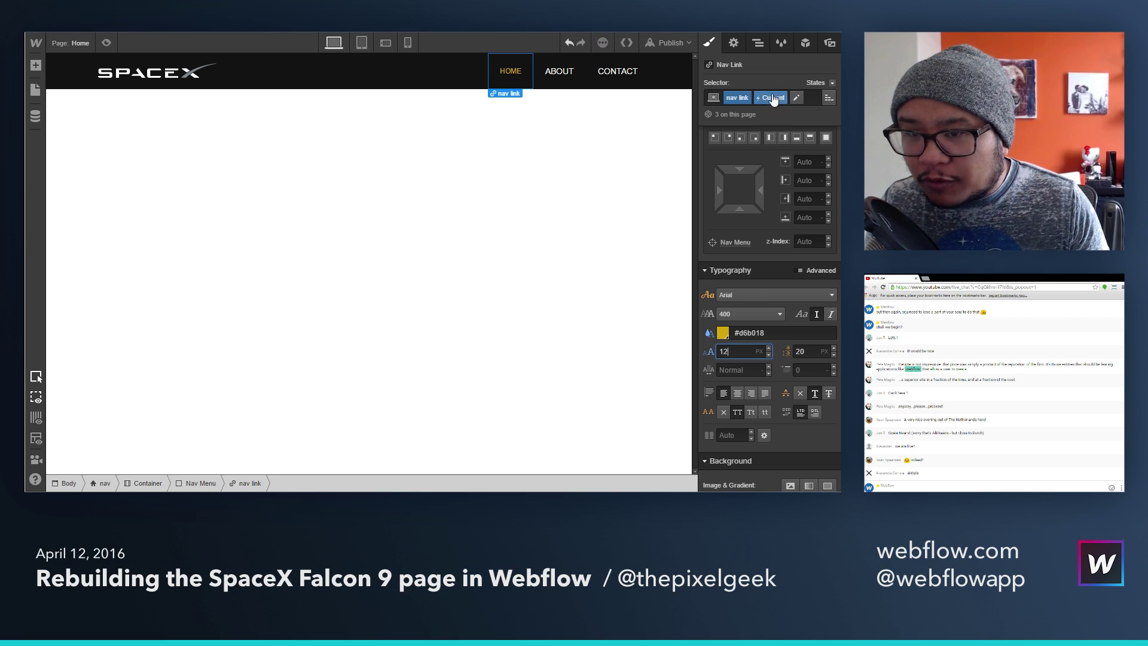
{"action": "left_click", "coordinate": [708, 352]}
{"action": "left_click", "coordinate": [740, 377]}
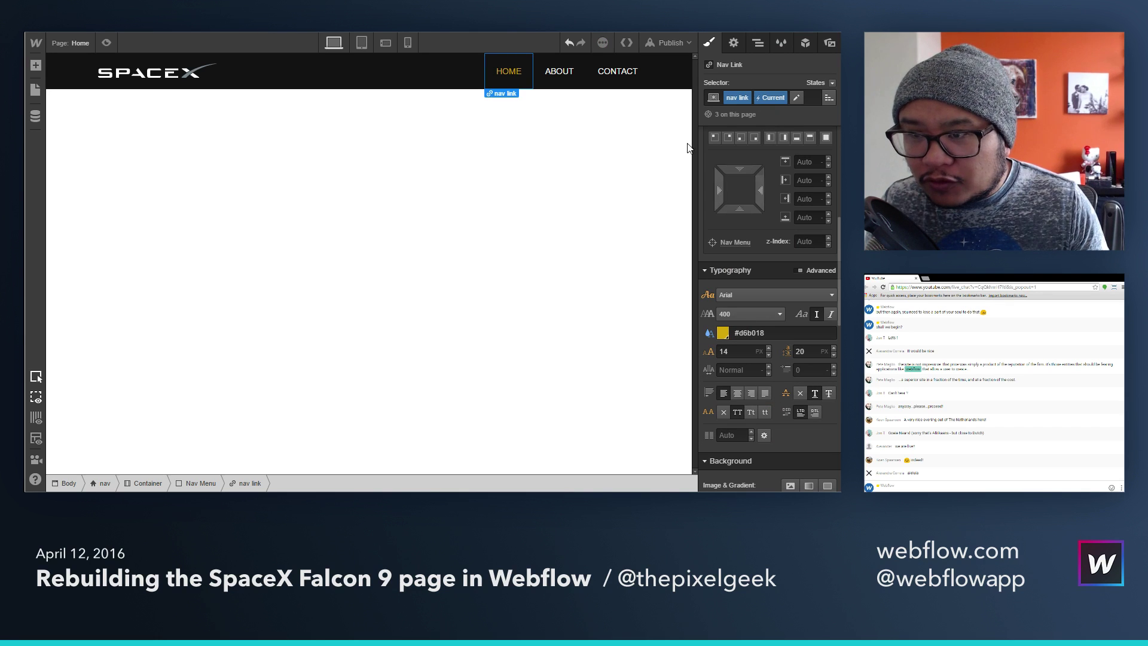
Step: Set the base "nav link" class to a 13 px font size and 19 px line height, starting from the About link
{"action": "left_click", "coordinate": [555, 76]}
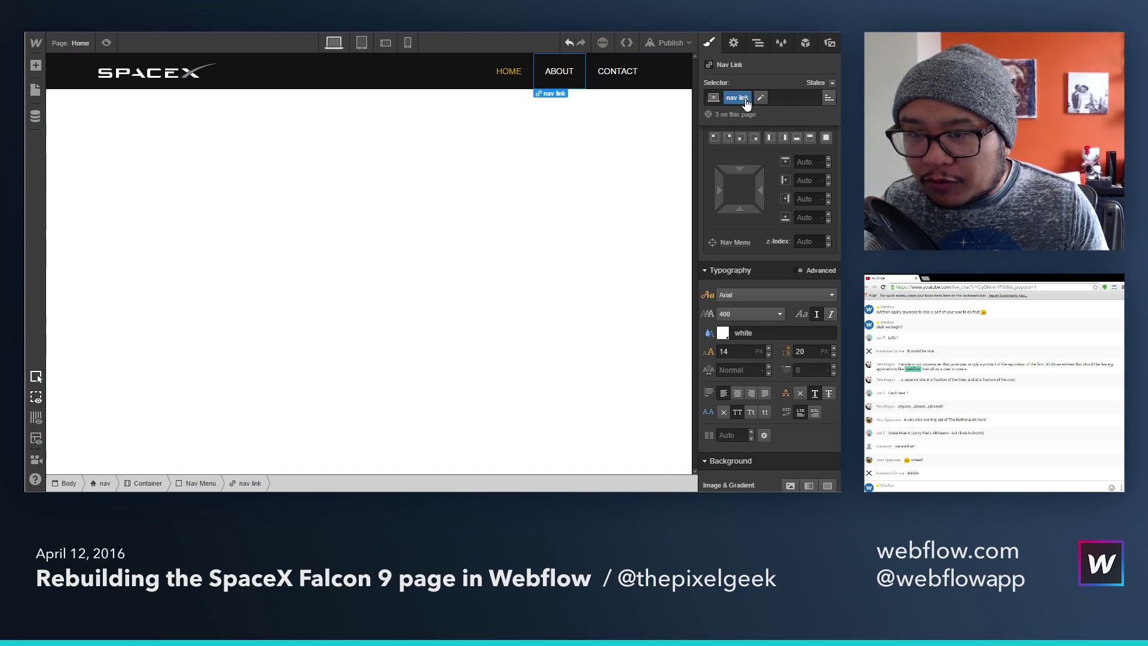
{"action": "left_click", "coordinate": [737, 351]}
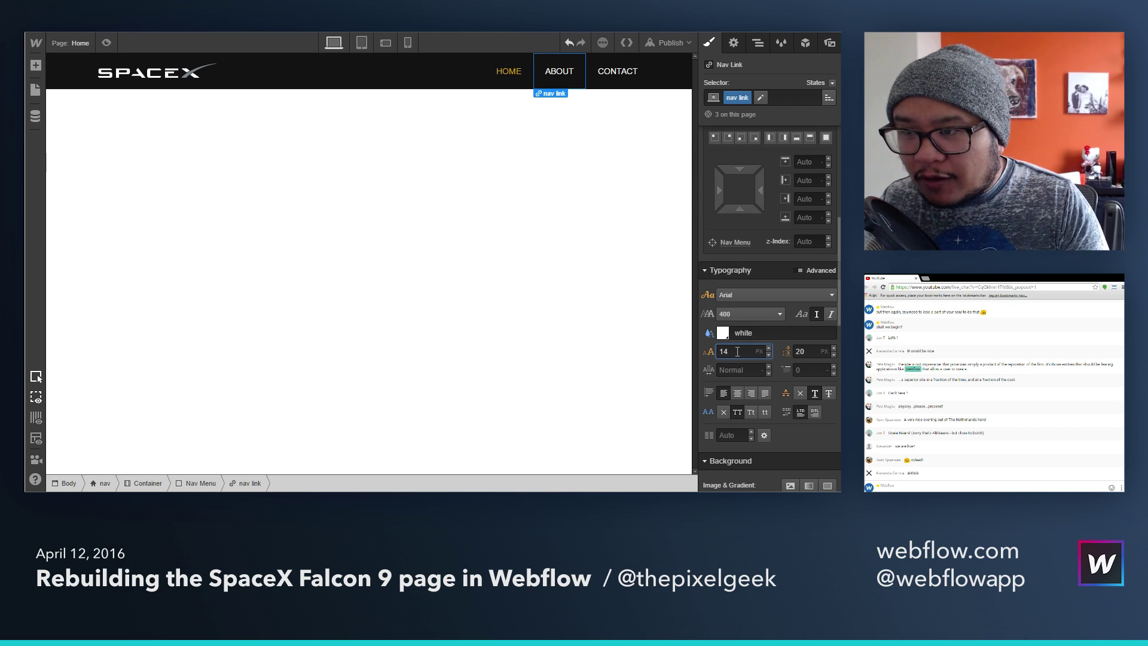
{"action": "key", "text": "Down"}
{"action": "key", "text": "Down"}
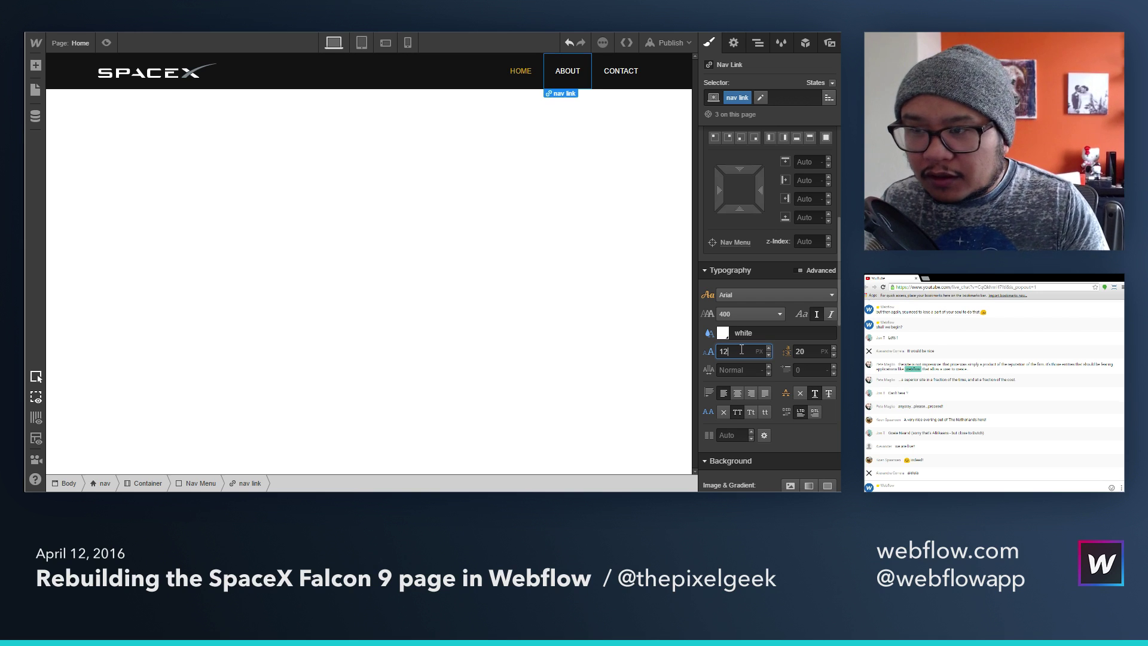
{"action": "key", "text": "Up"}
{"action": "key", "text": "Tab"}
{"action": "type", "text": "18"}
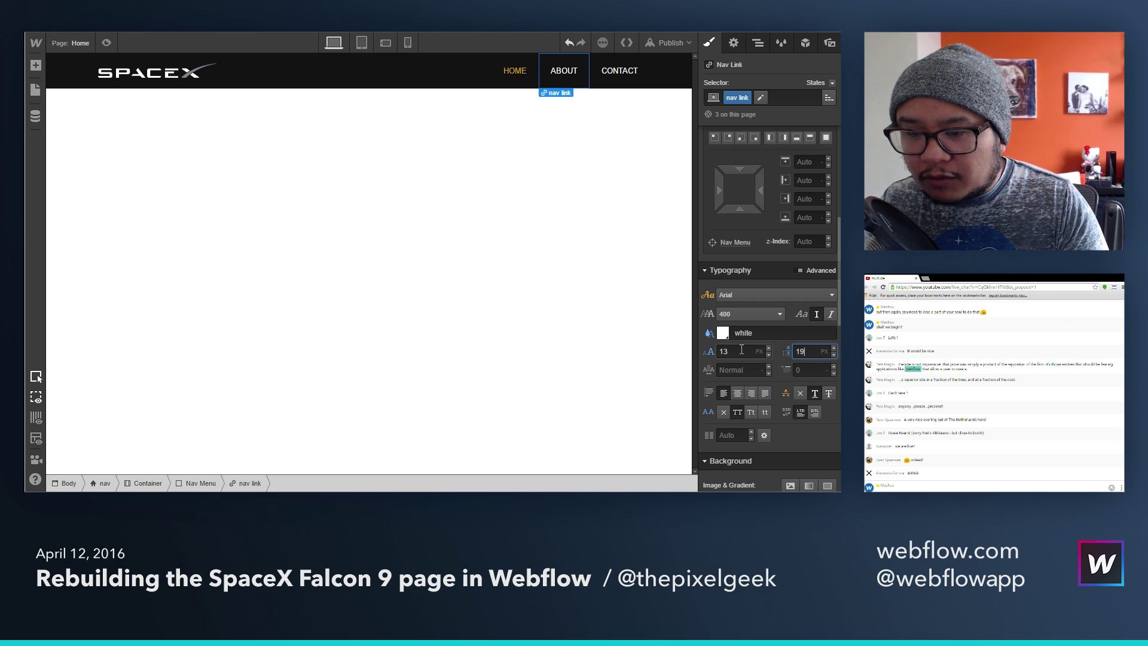
{"action": "key", "text": "Up"}
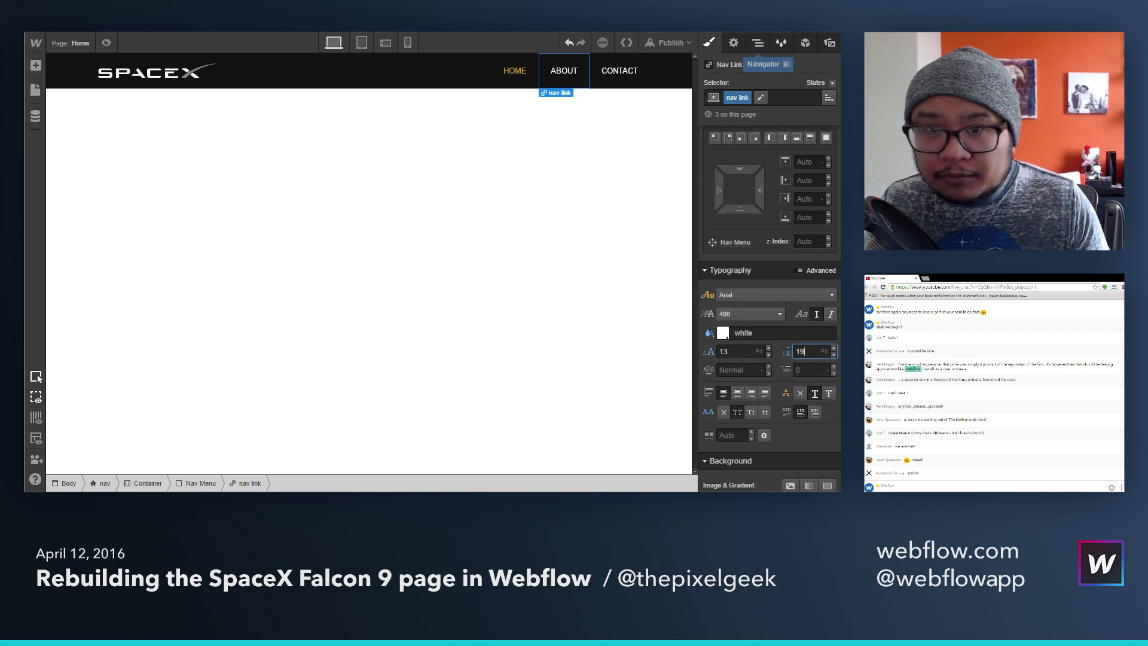
{"action": "key", "text": "Return"}
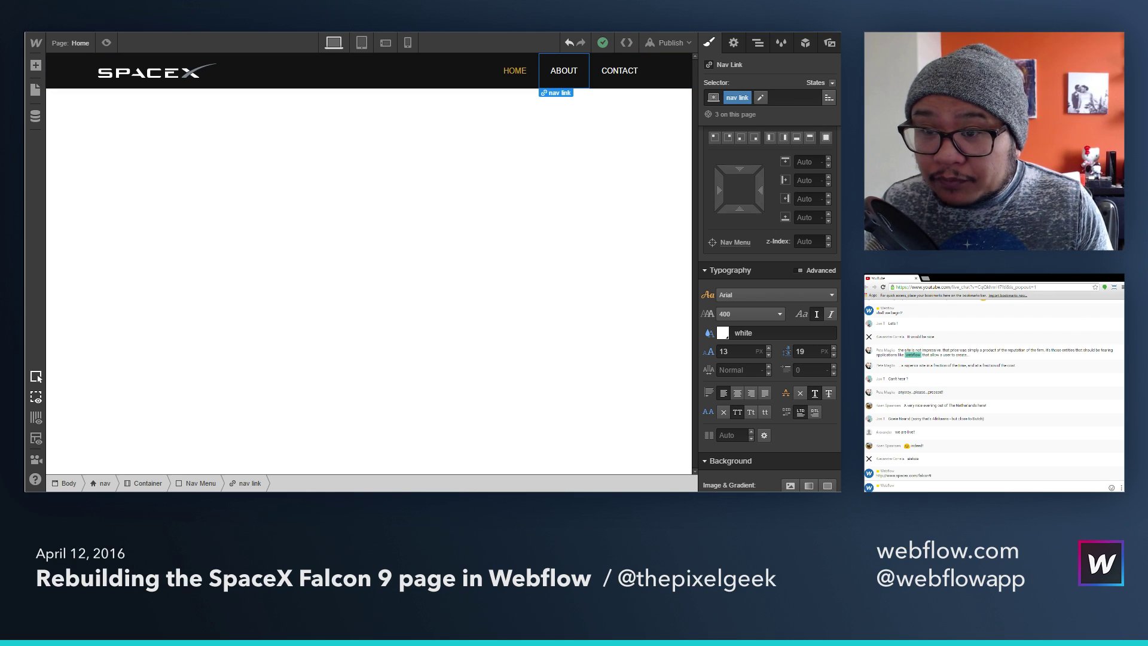
Step: Give the navbar's Nav Menu element a new class named "nav menu"
{"action": "left_click", "coordinate": [515, 72]}
{"action": "left_click", "coordinate": [522, 90]}
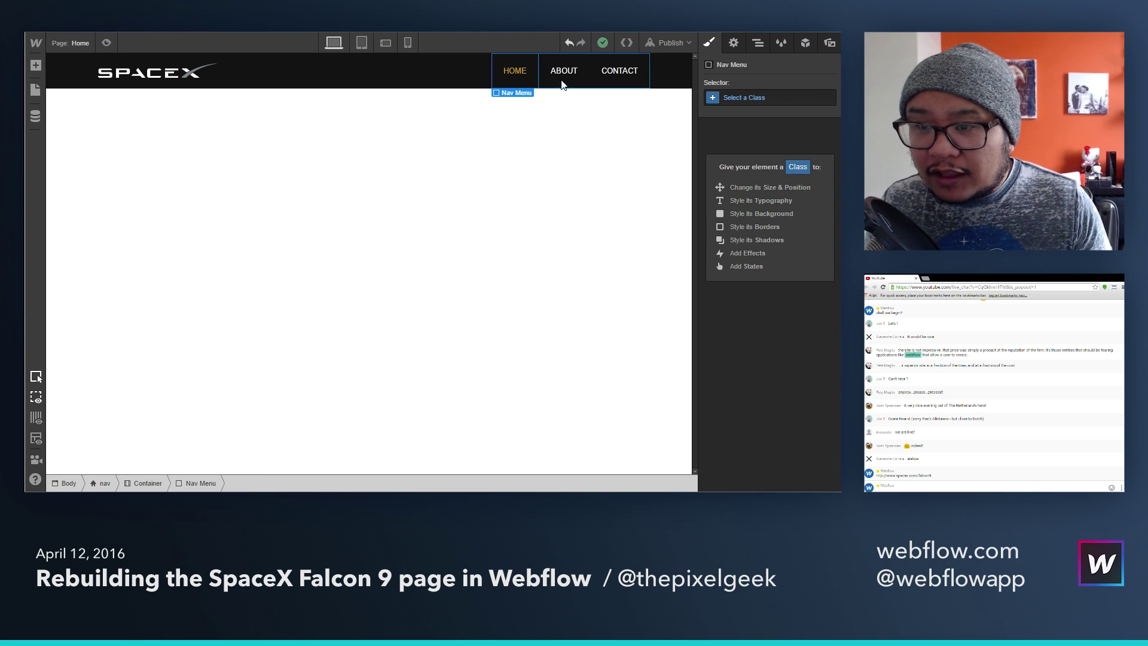
{"action": "left_click", "coordinate": [757, 43]}
{"action": "key", "text": "s"}
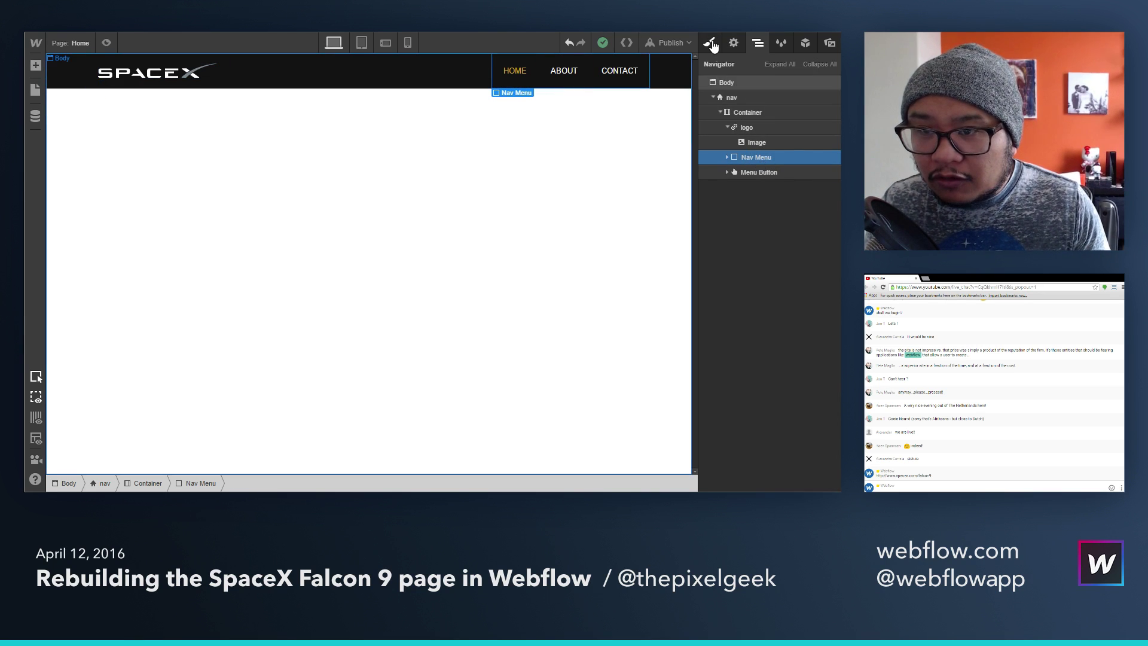
{"action": "left_click", "coordinate": [749, 99]}
{"action": "type", "text": "nav me"}
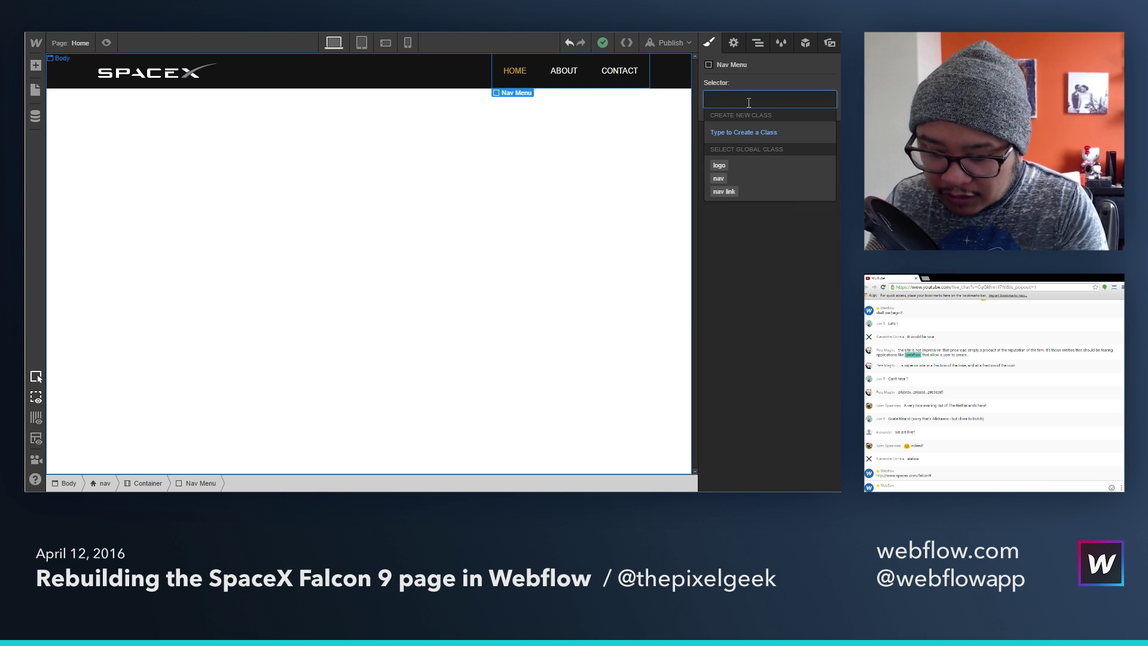
{"action": "type", "text": "nu"}
{"action": "key", "text": "Return"}
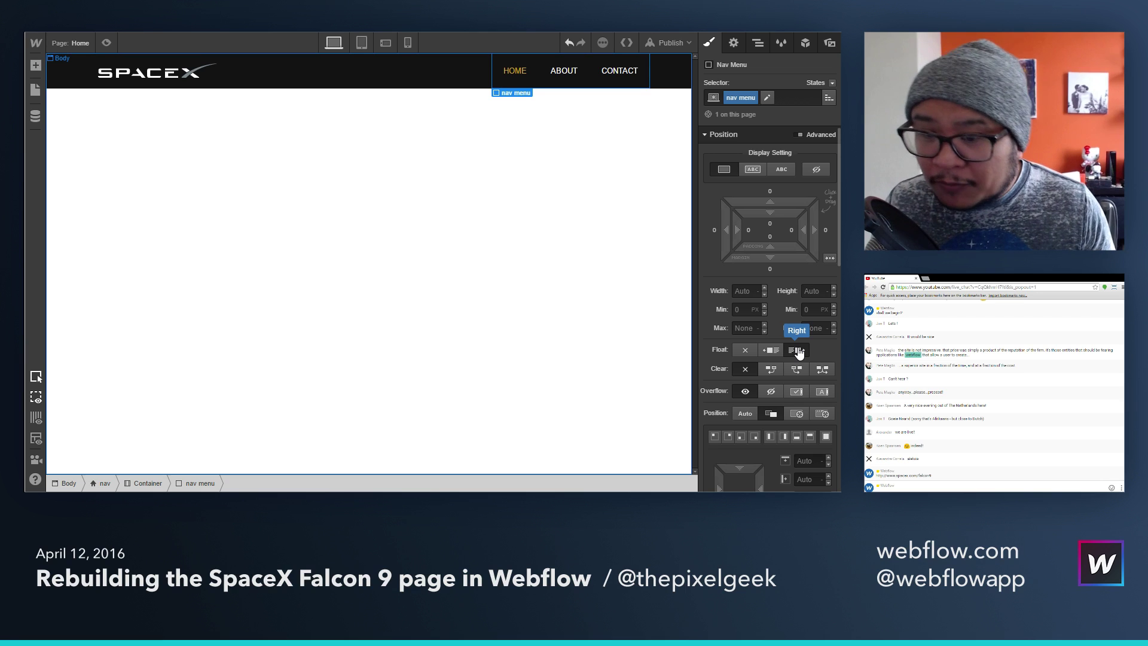
Step: Float the "nav menu" class left and set the "nav link" class's top padding to 24 px
{"action": "left_click", "coordinate": [771, 356]}
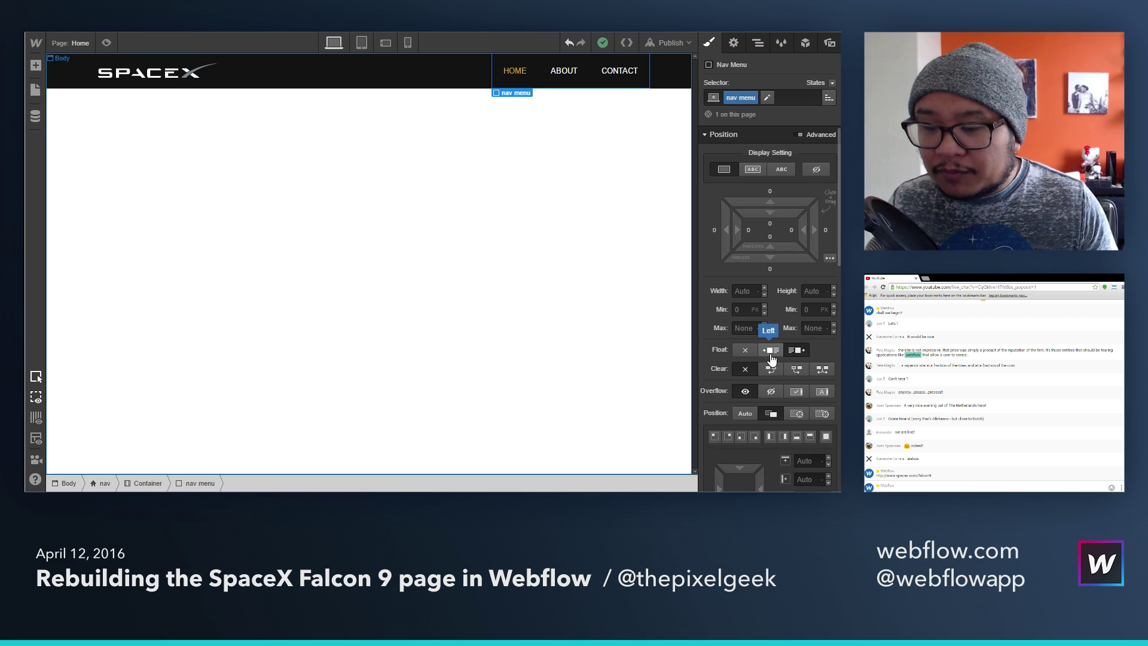
{"action": "left_click", "coordinate": [770, 352]}
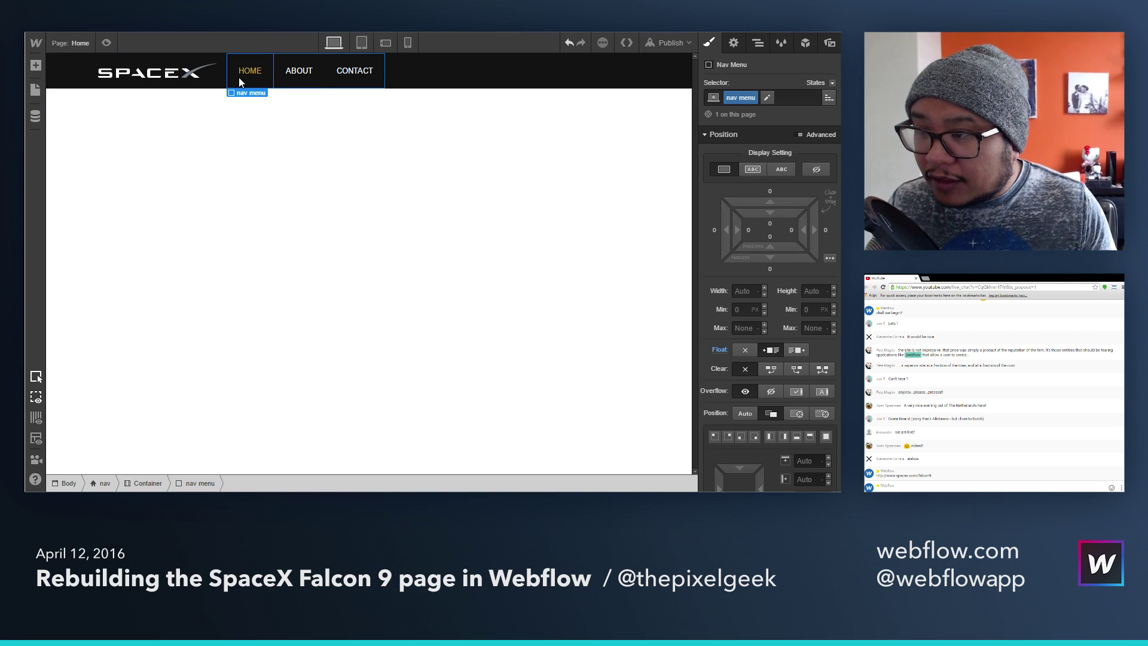
{"action": "left_click", "coordinate": [306, 81]}
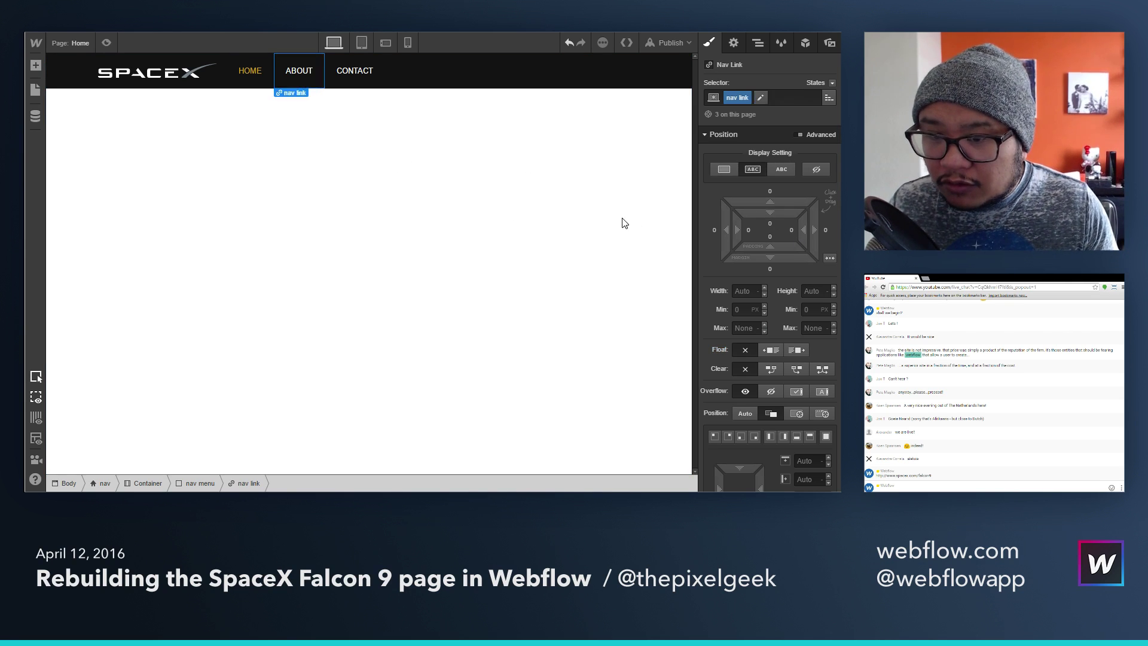
{"action": "left_click_drag", "start_coordinate": [769, 223], "coordinate": [768, 224]}
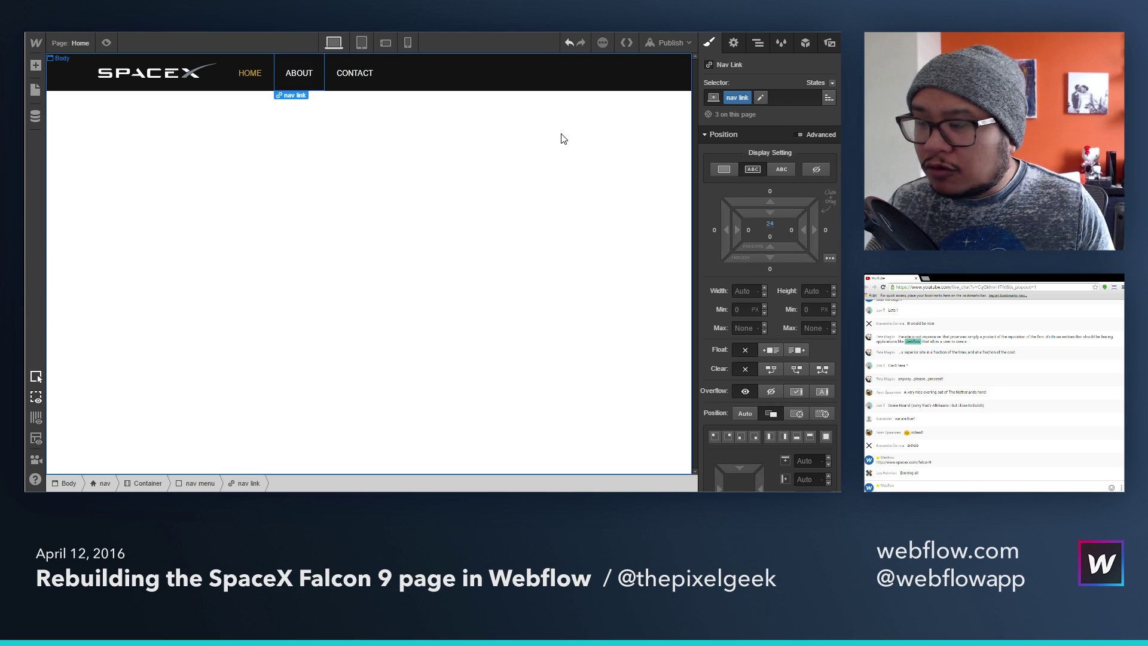
Step: Change the text of the navbar's Home link to "FALCON 9"
{"action": "left_click", "coordinate": [251, 73]}
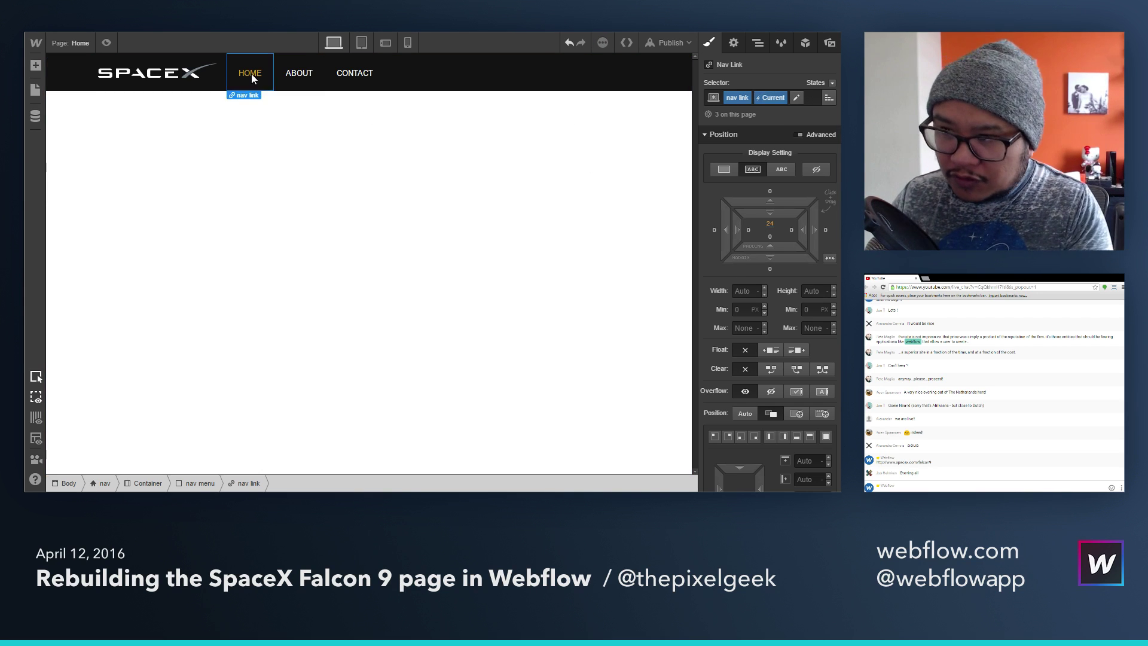
{"action": "double_click", "coordinate": [251, 74]}
{"action": "type", "text": "FALCON 9"}
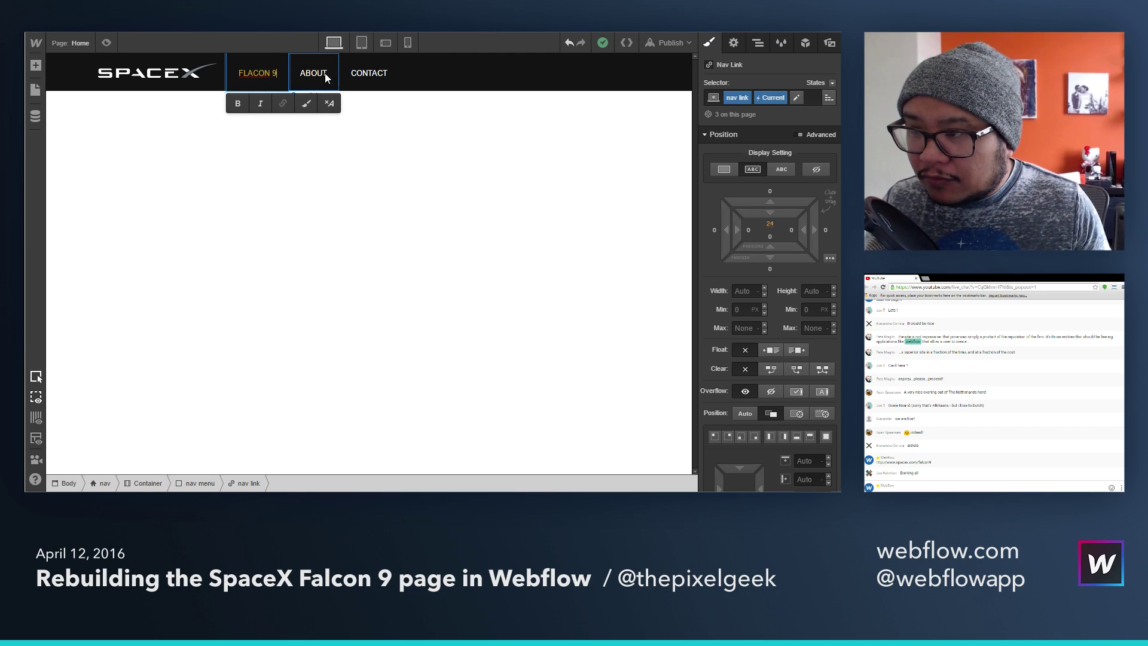
{"action": "key", "text": "ctrl+a"}
{"action": "type", "text": "FALCON9"}
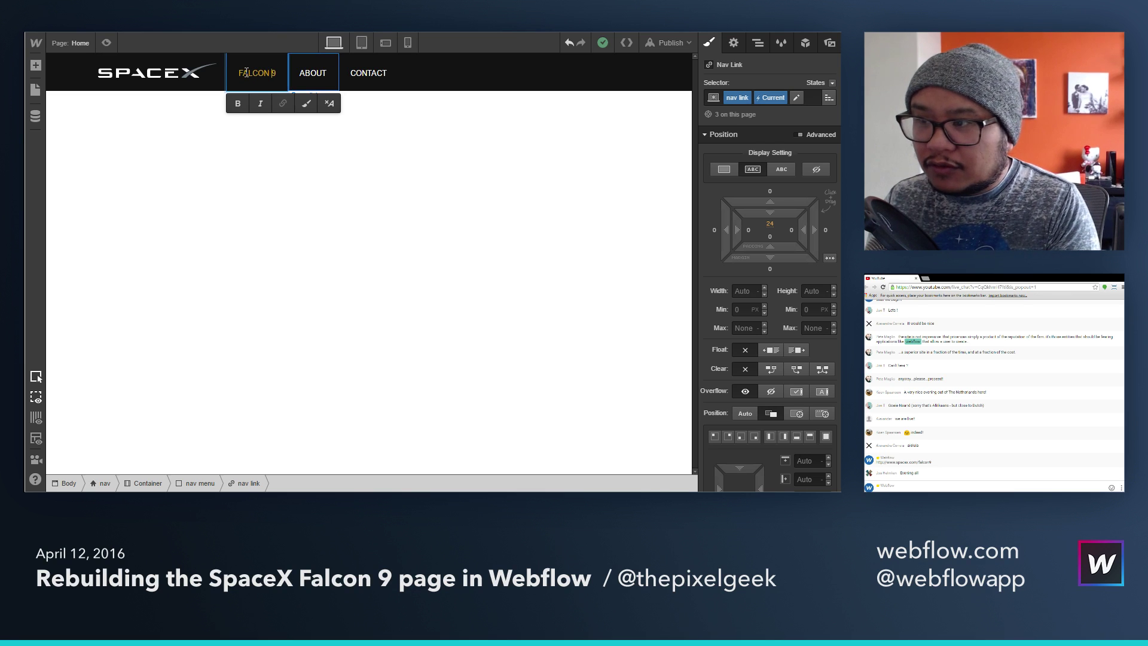
{"action": "key", "text": "Escape"}
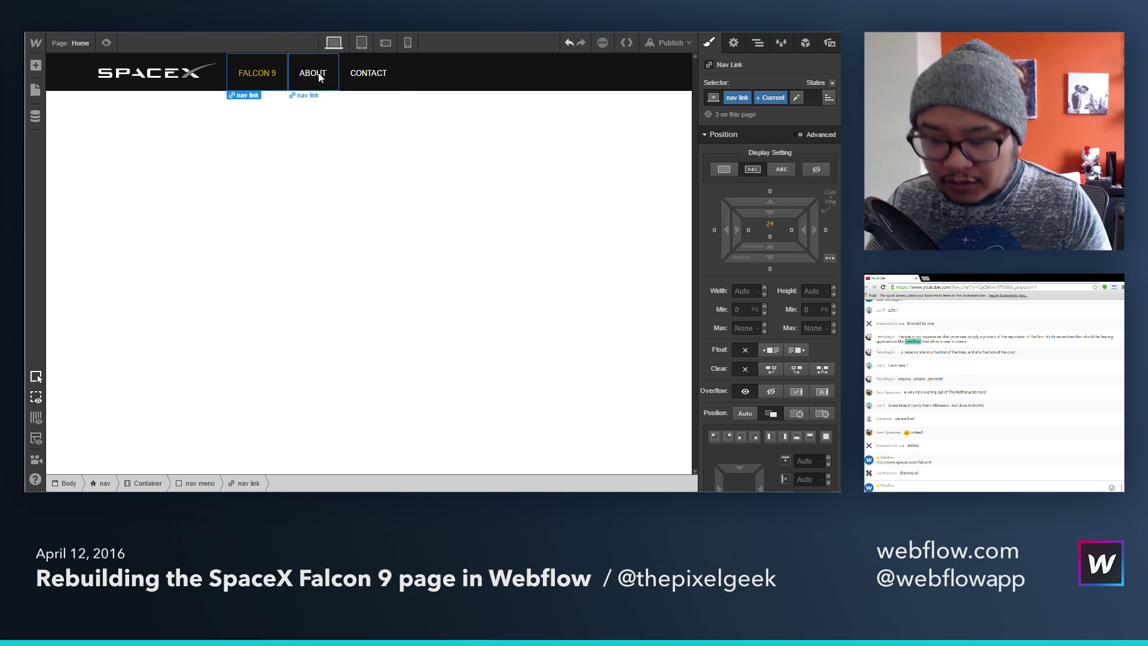
Step: Change the About link's text to "FALCON HEAVY" and the Contact link's text to "DRAGON"
{"action": "double_click", "coordinate": [319, 76]}
{"action": "type", "text": "FALCON HEAVY"}
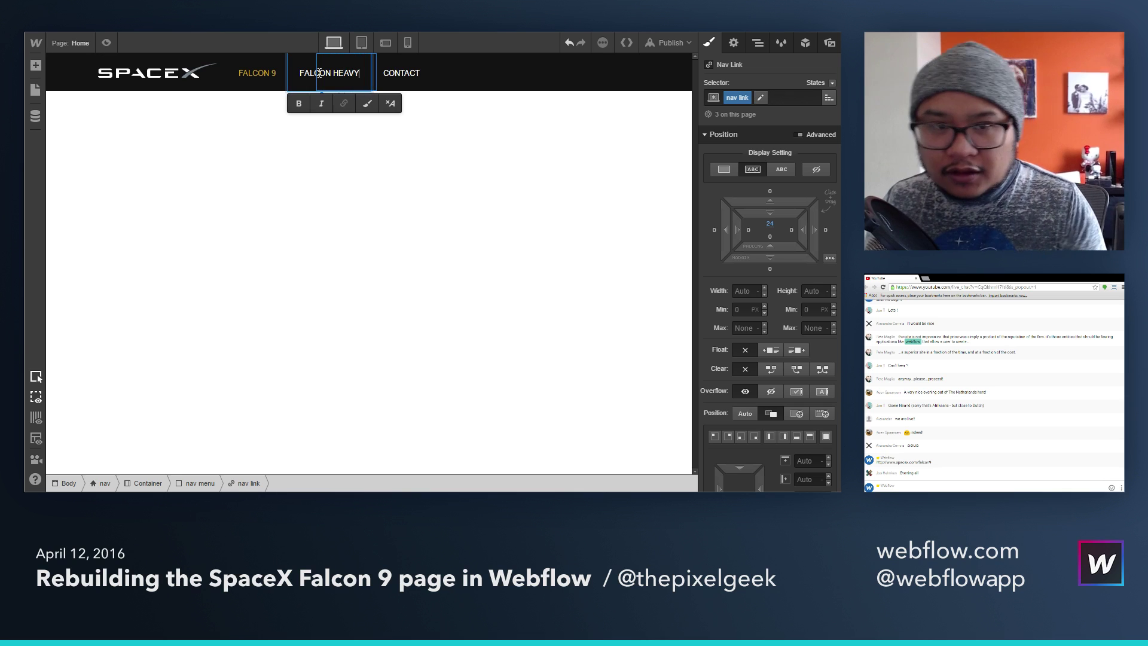
{"action": "key", "text": "Escape"}
{"action": "double_click", "coordinate": [401, 72]}
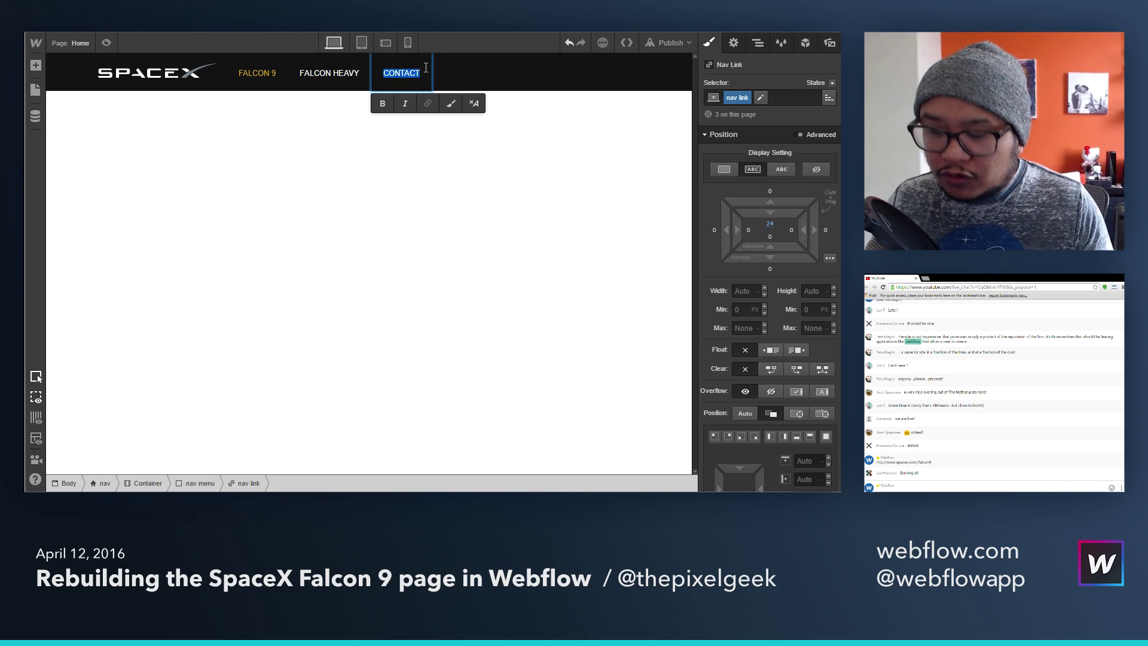
{"action": "type", "text": "DRAGON"}
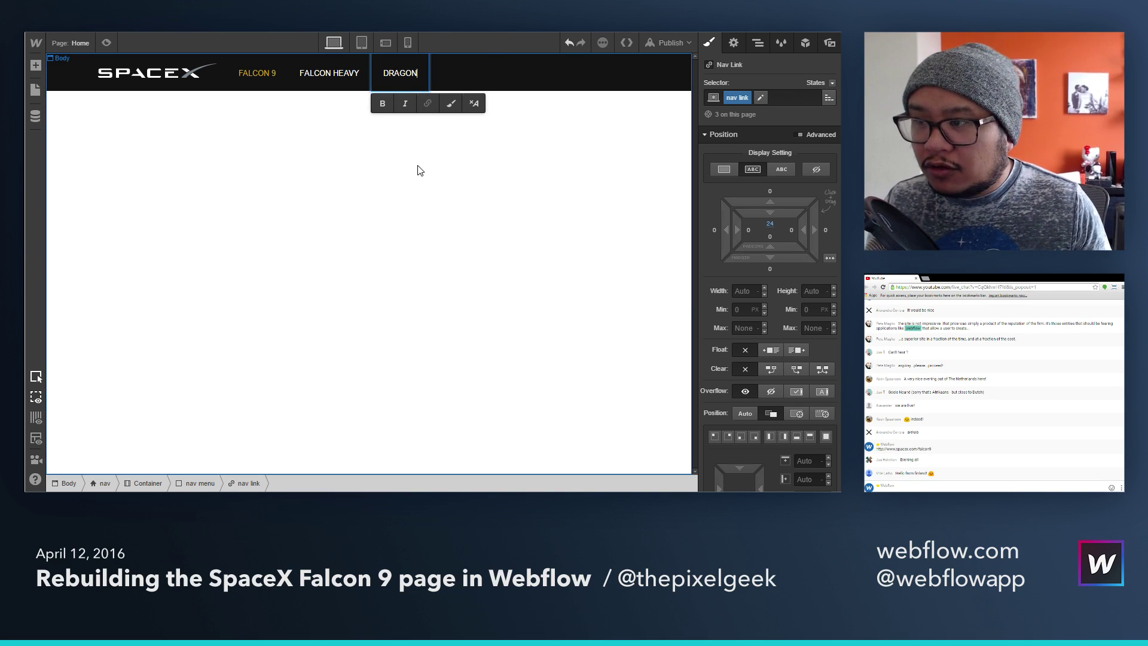
{"action": "key", "text": "Escape"}
Step: Add a section to the page body below the navbar and give it a new class named "hero"
{"action": "left_click", "coordinate": [405, 150]}
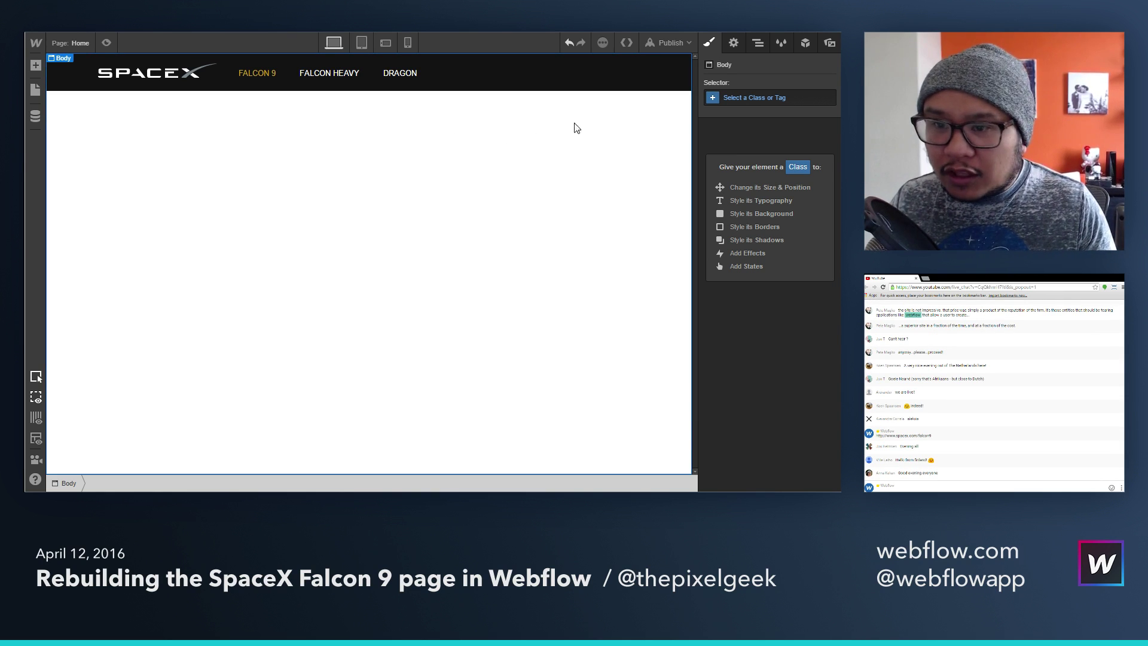
{"action": "key", "text": "a"}
{"action": "left_click_drag", "start_coordinate": [75, 119], "coordinate": [626, 153]}
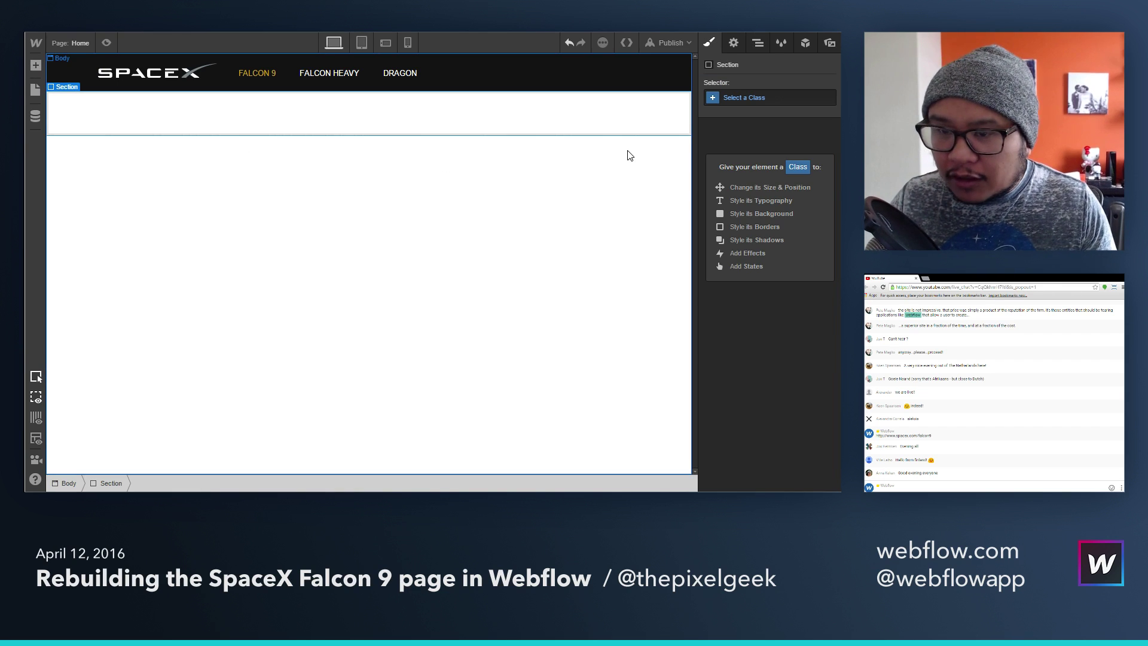
{"action": "left_click", "coordinate": [754, 96]}
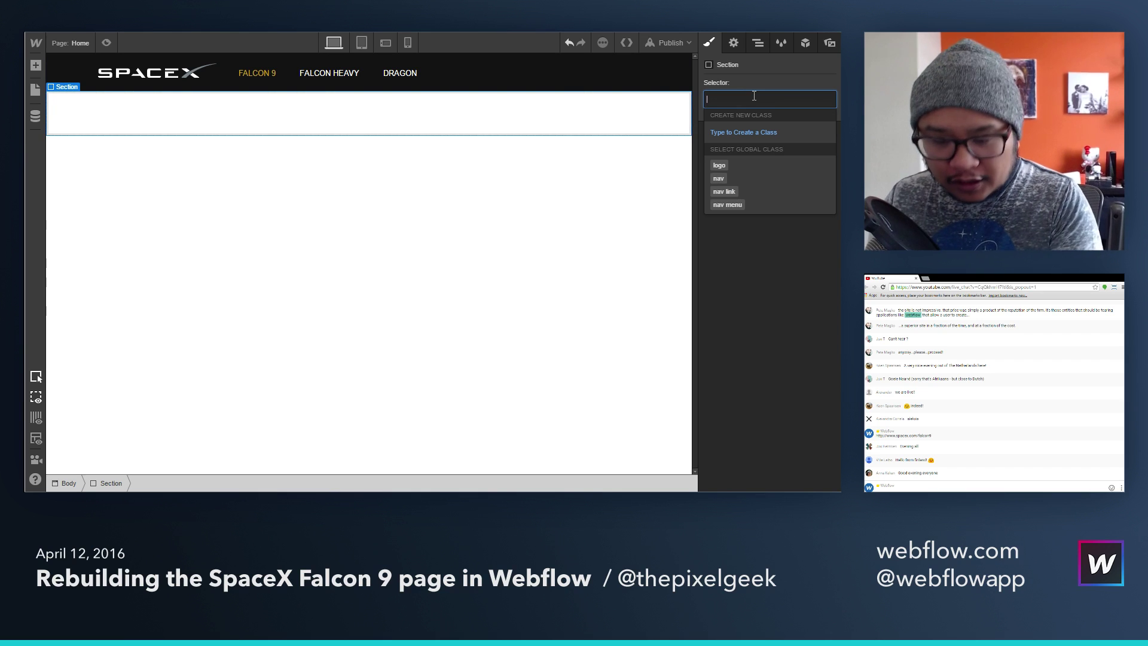
{"action": "type", "text": "hero"}
{"action": "key", "text": "Return"}
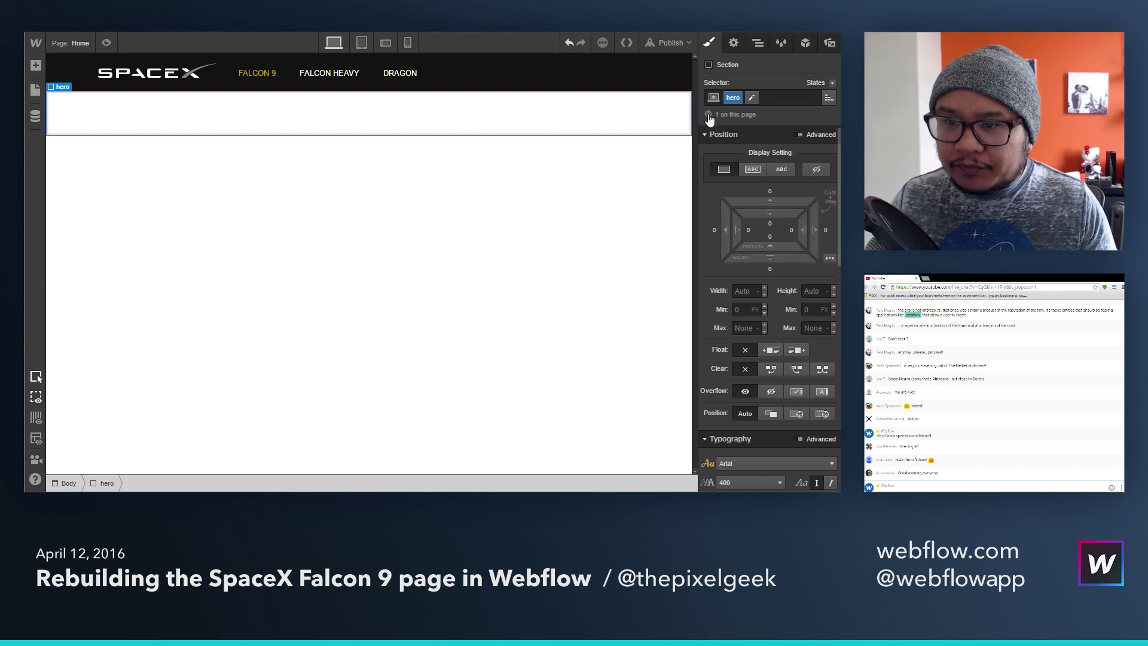
Step: Set the height of the "hero" section to 350 px
{"action": "left_click", "coordinate": [807, 291]}
{"action": "type", "text": "650"}
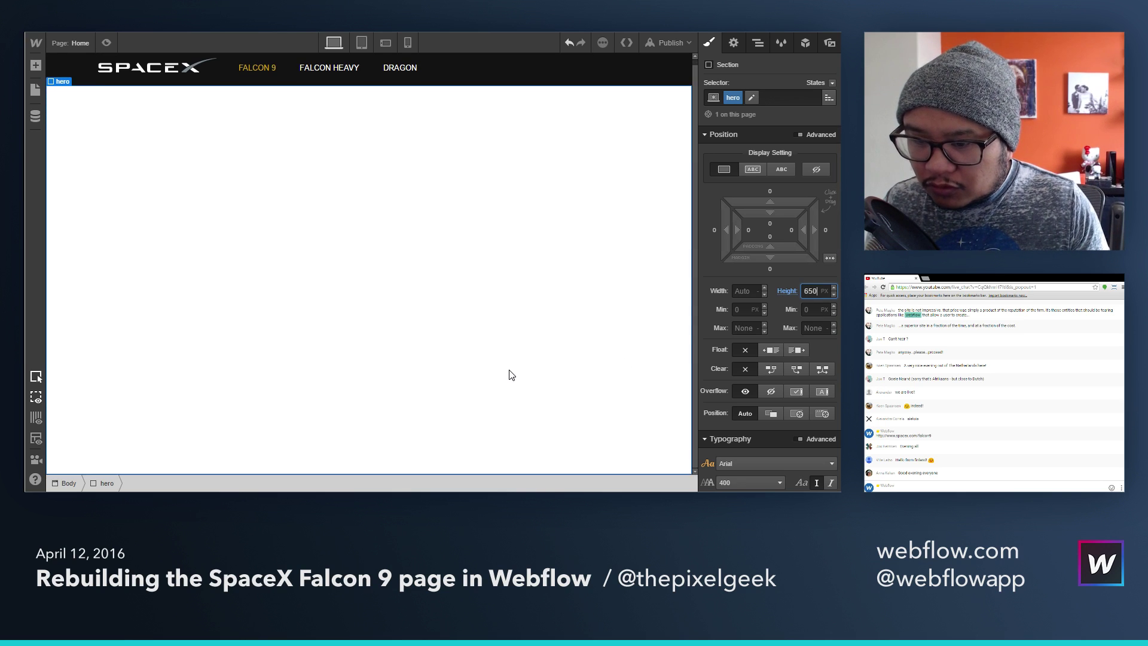
{"action": "key", "text": "BackSpace"}
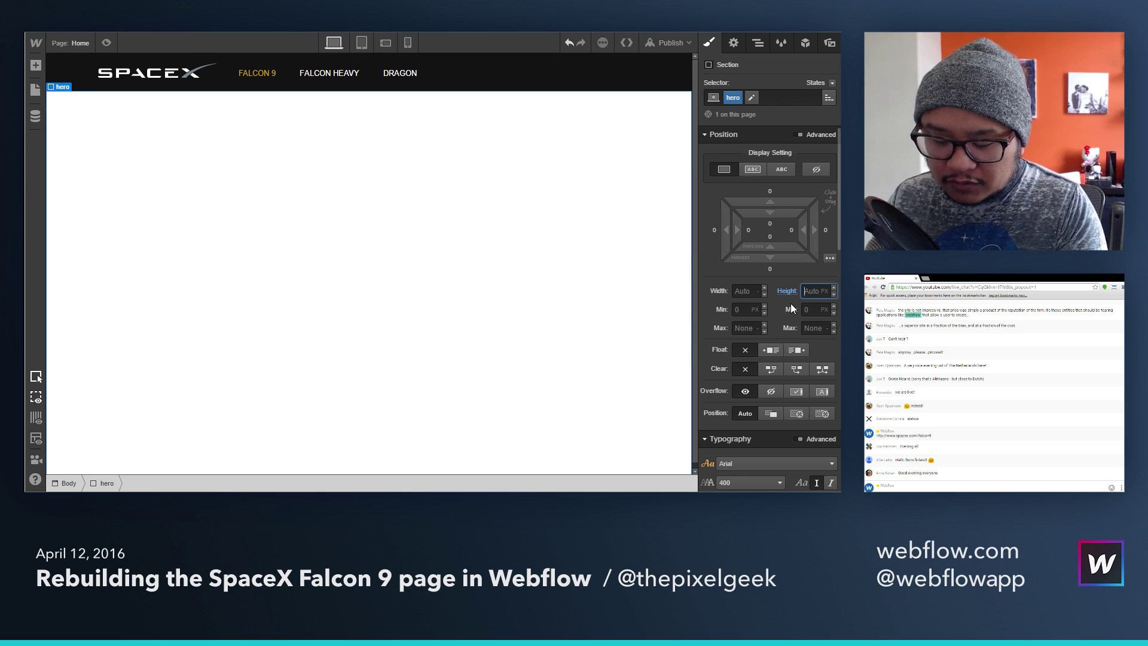
{"action": "type", "text": "350"}
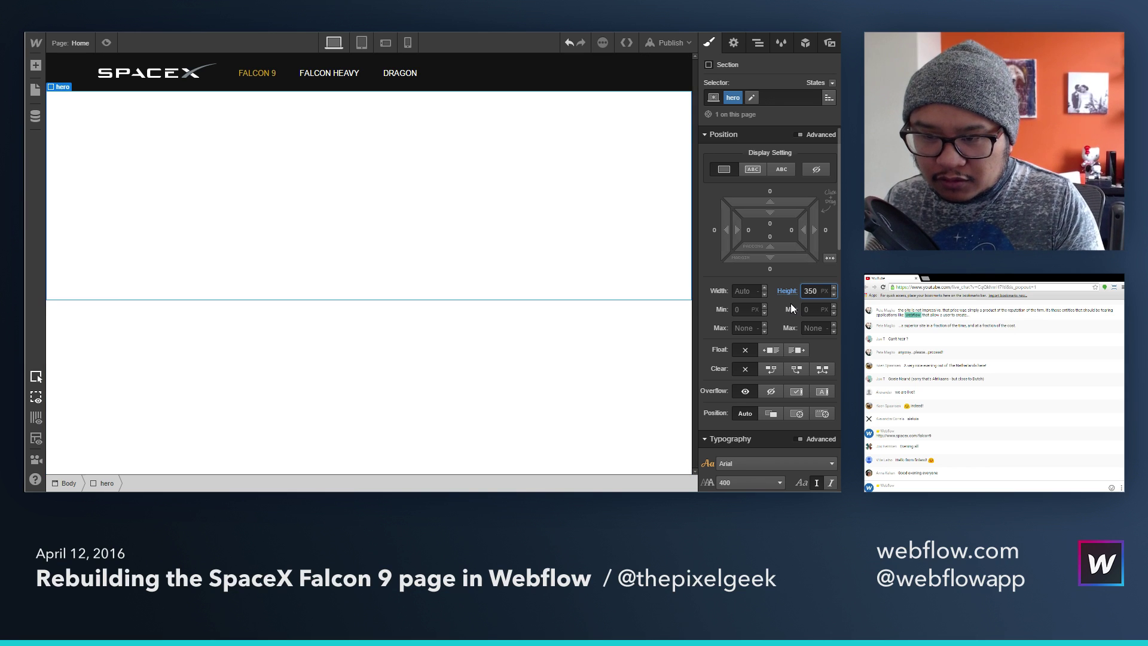
Step: Increase the height of the "hero" section to 470 px
{"action": "key", "text": "shift+Up"}
{"action": "key", "text": "shift+Up"}
{"action": "key", "text": "shift+Up"}
{"action": "key", "text": "shift+Up"}
{"action": "key", "text": "shift+Up"}
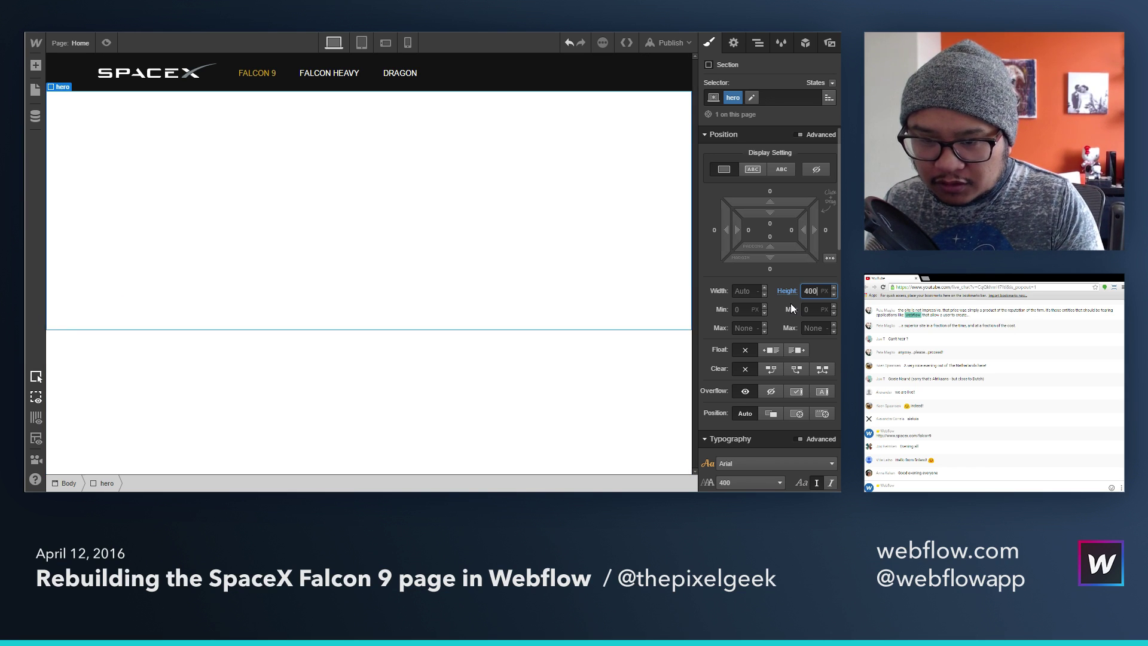
{"action": "key", "text": "shift+Up"}
{"action": "key", "text": "shift+Up"}
{"action": "key", "text": "shift+Up"}
{"action": "key", "text": "shift+Up"}
{"action": "key", "text": "shift+Up"}
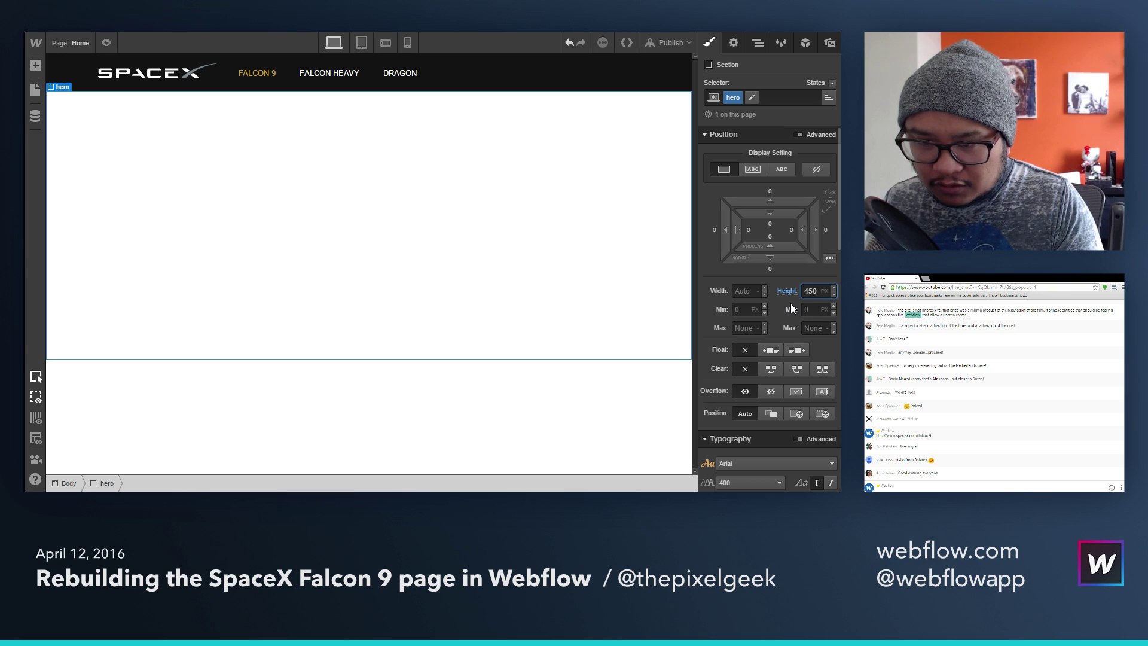
{"action": "key", "text": "shift+Up"}
{"action": "key", "text": "shift+Up"}
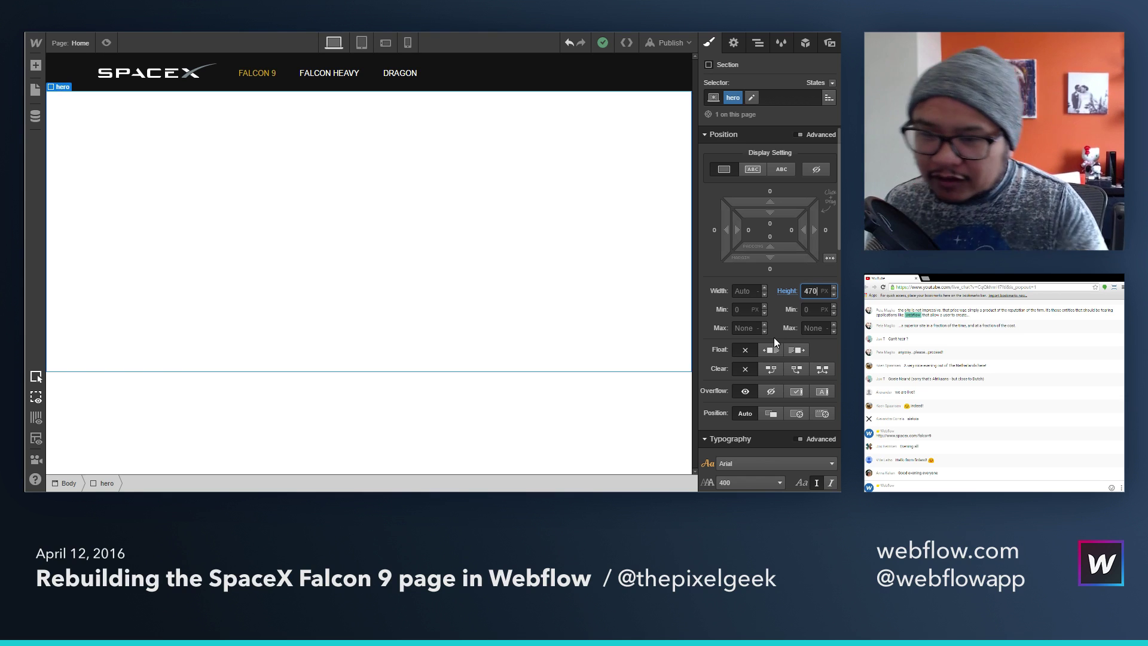
Step: Give the "hero" section a background image, using the falcon_9_product image of the rocket launch from the site's assets
{"action": "scroll", "coordinate": [784, 299], "scroll_direction": "down", "scroll_amount": 3}
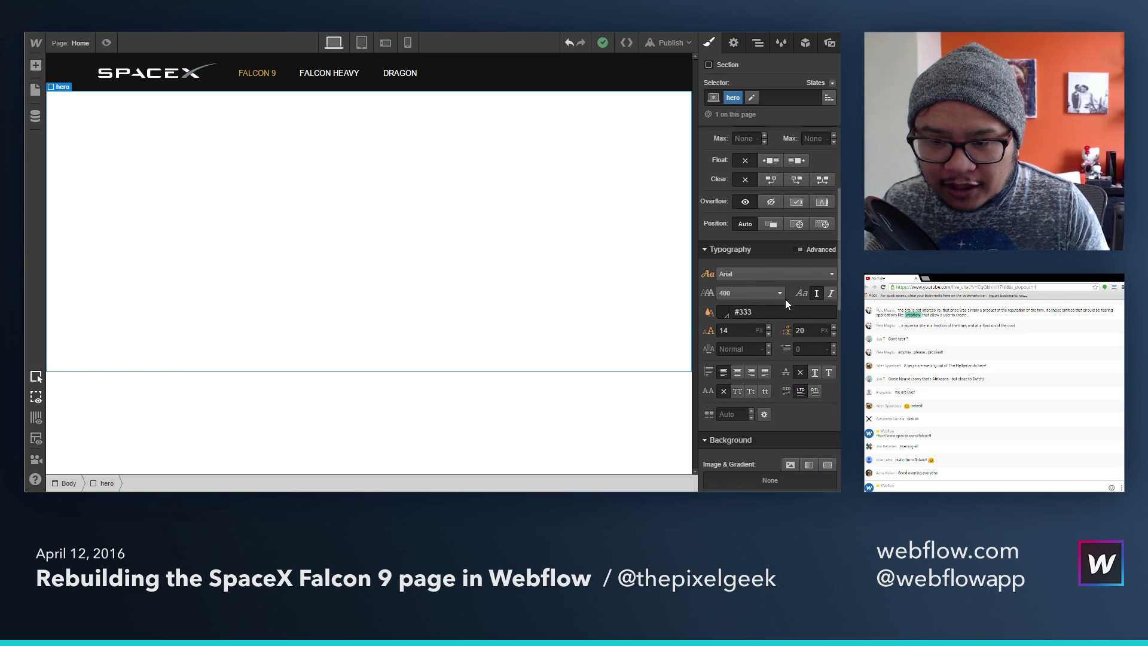
{"action": "scroll", "coordinate": [785, 299], "scroll_direction": "down", "scroll_amount": 3}
{"action": "left_click", "coordinate": [785, 239]}
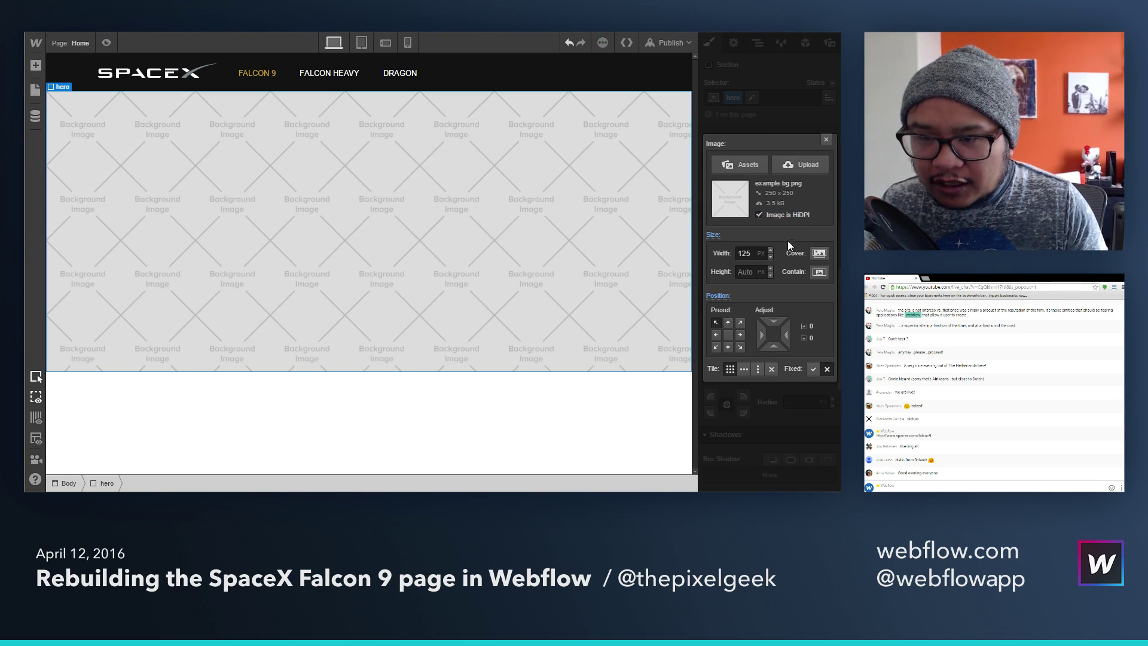
{"action": "left_click", "coordinate": [746, 166]}
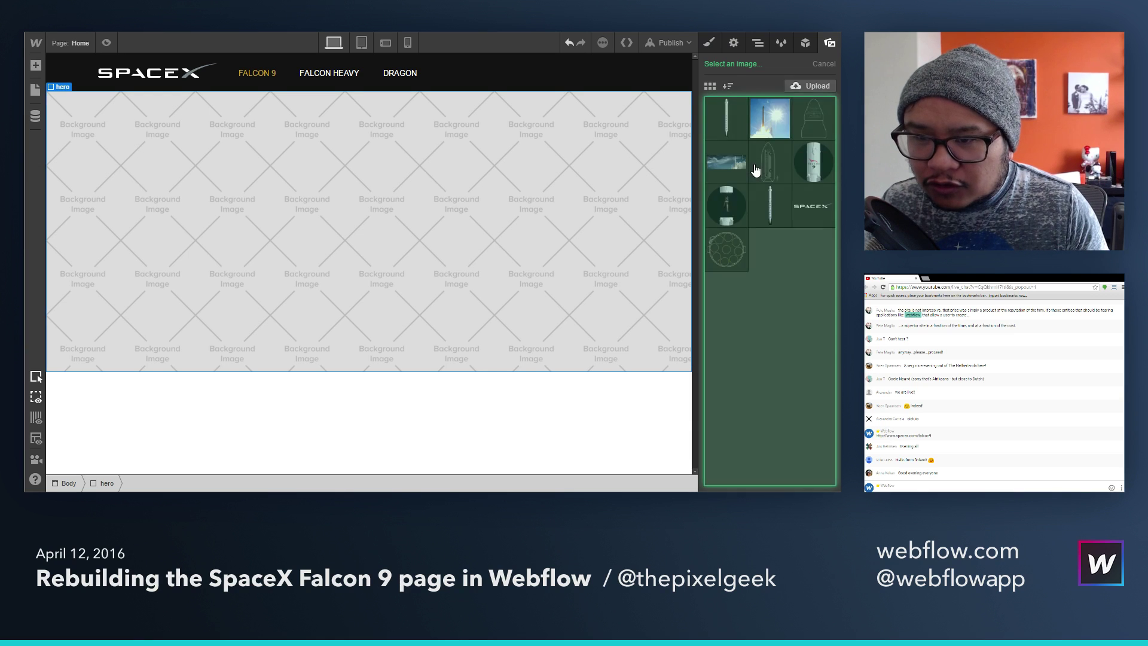
{"action": "left_click", "coordinate": [727, 166]}
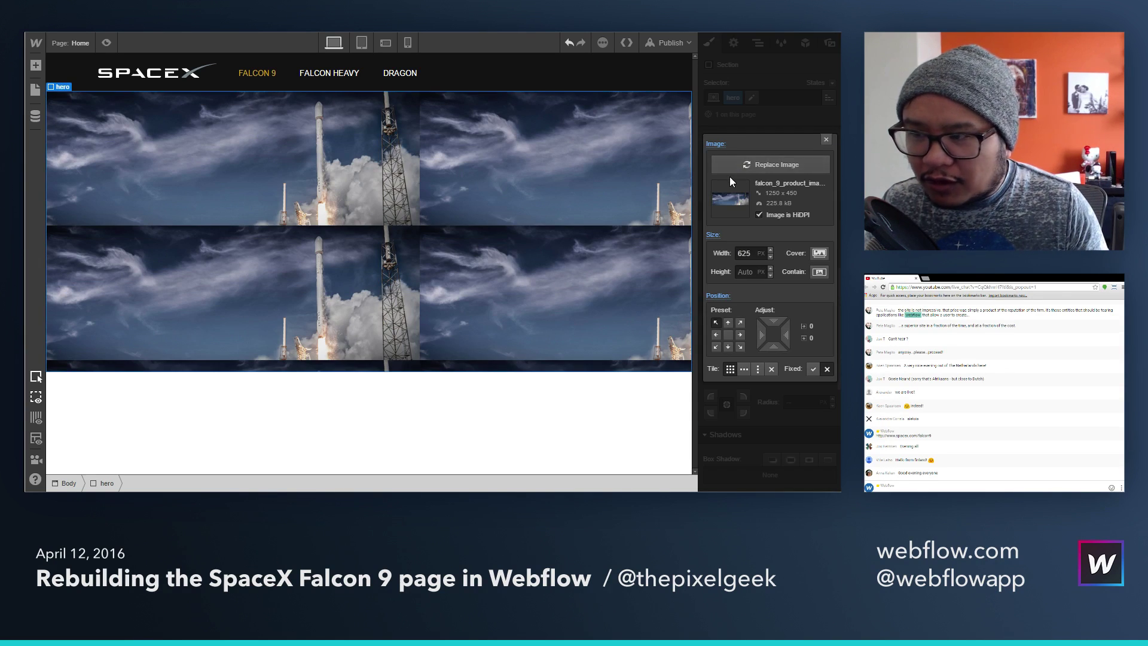
Step: Size the hero background image as Cover and anchor it to the top-left position preset
{"action": "left_click", "coordinate": [817, 254]}
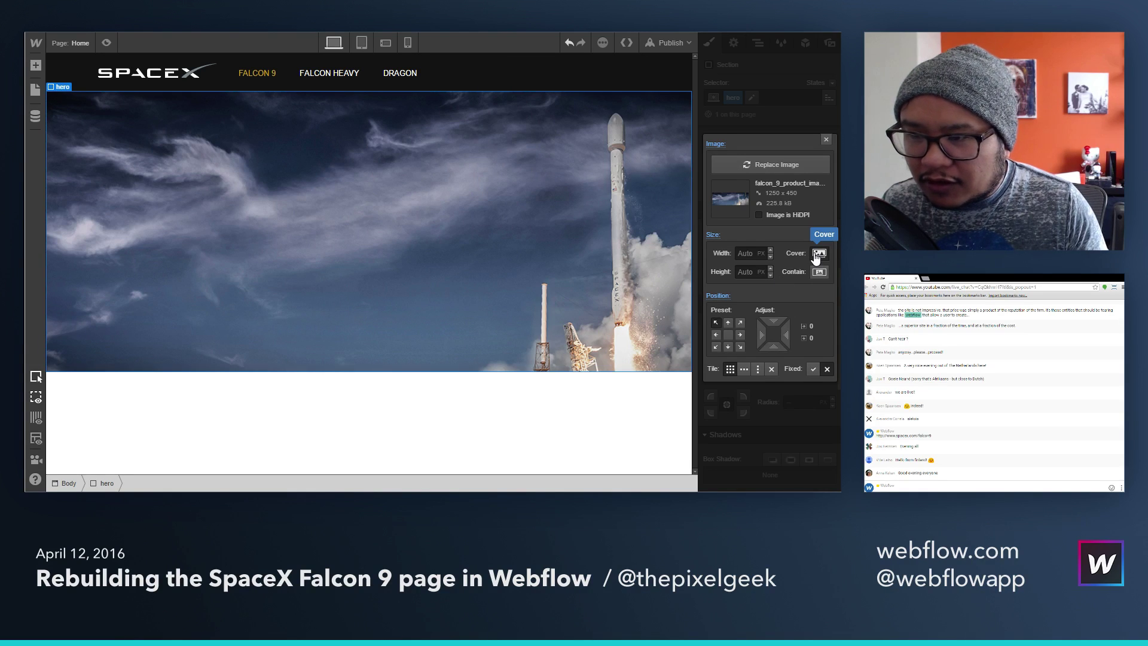
{"action": "left_click", "coordinate": [733, 326]}
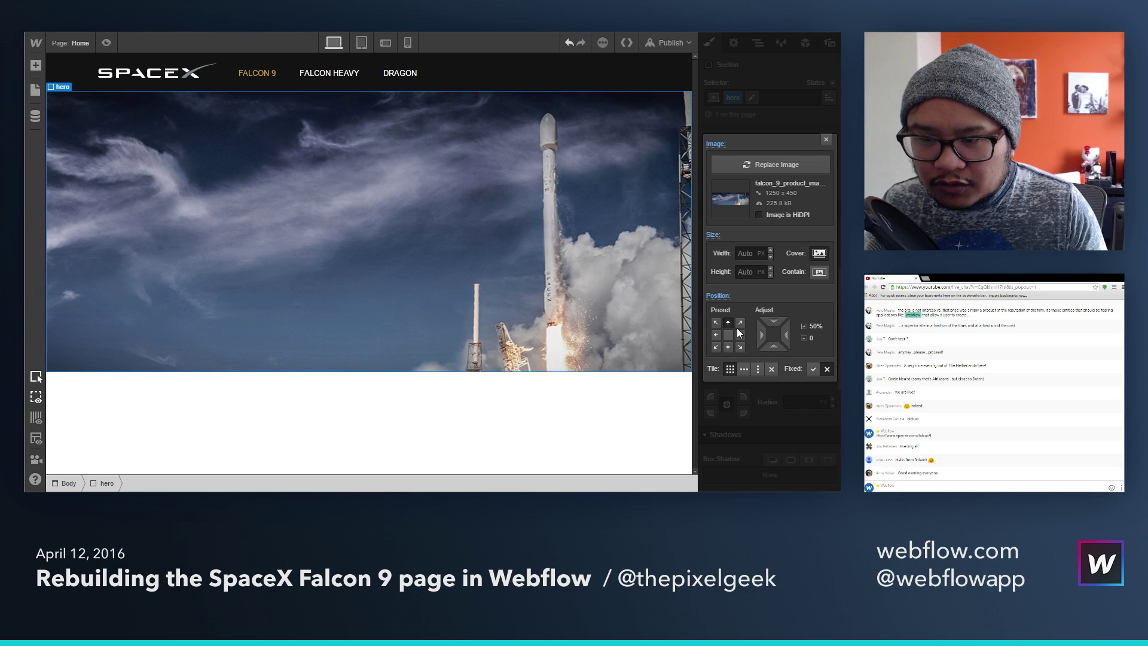
{"action": "left_click", "coordinate": [725, 326]}
{"action": "left_click", "coordinate": [715, 322]}
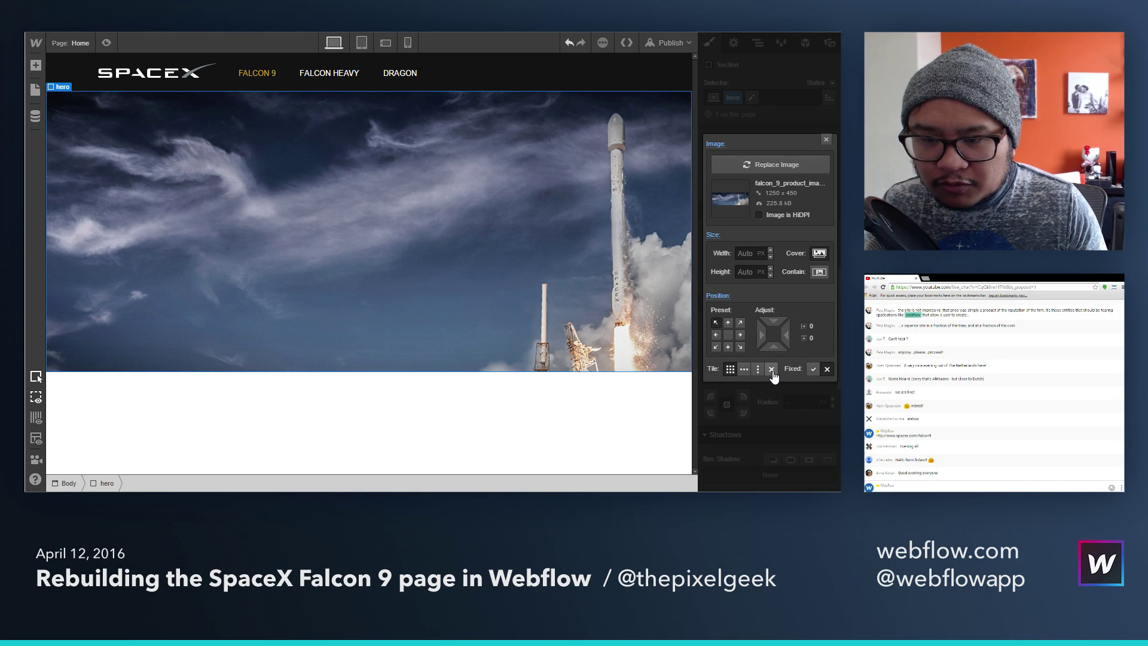
{"action": "left_click", "coordinate": [826, 142]}
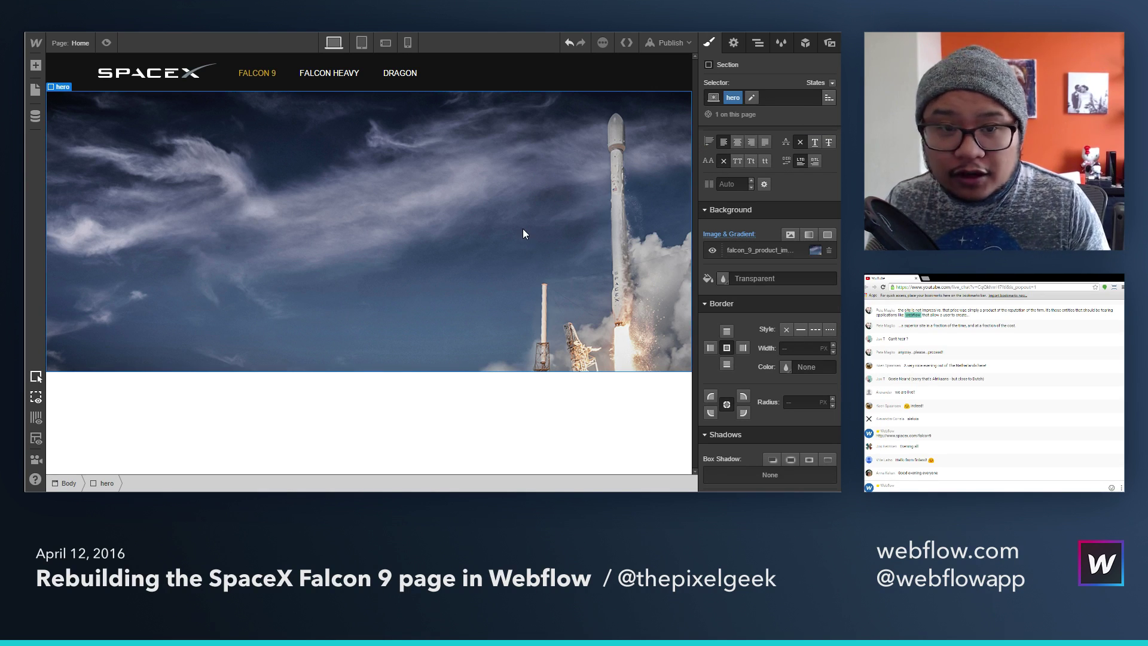
Step: Set the "hero" section's position to Relative
{"action": "scroll", "coordinate": [769, 281], "scroll_direction": "up", "scroll_amount": 4}
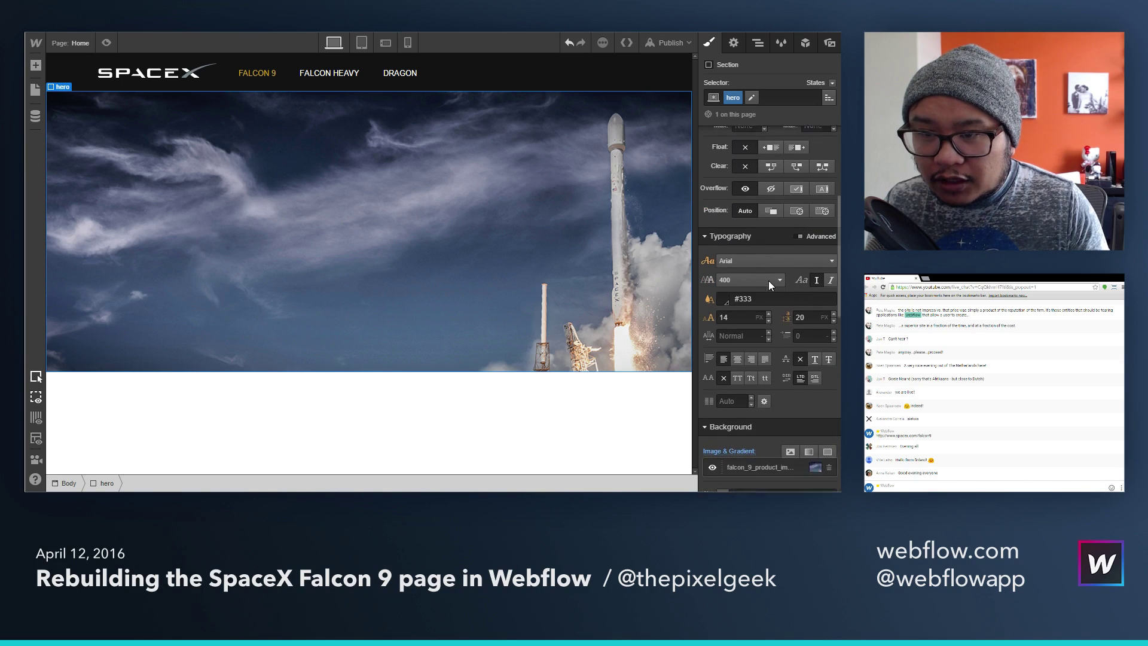
{"action": "scroll", "coordinate": [769, 280], "scroll_direction": "up", "scroll_amount": 4}
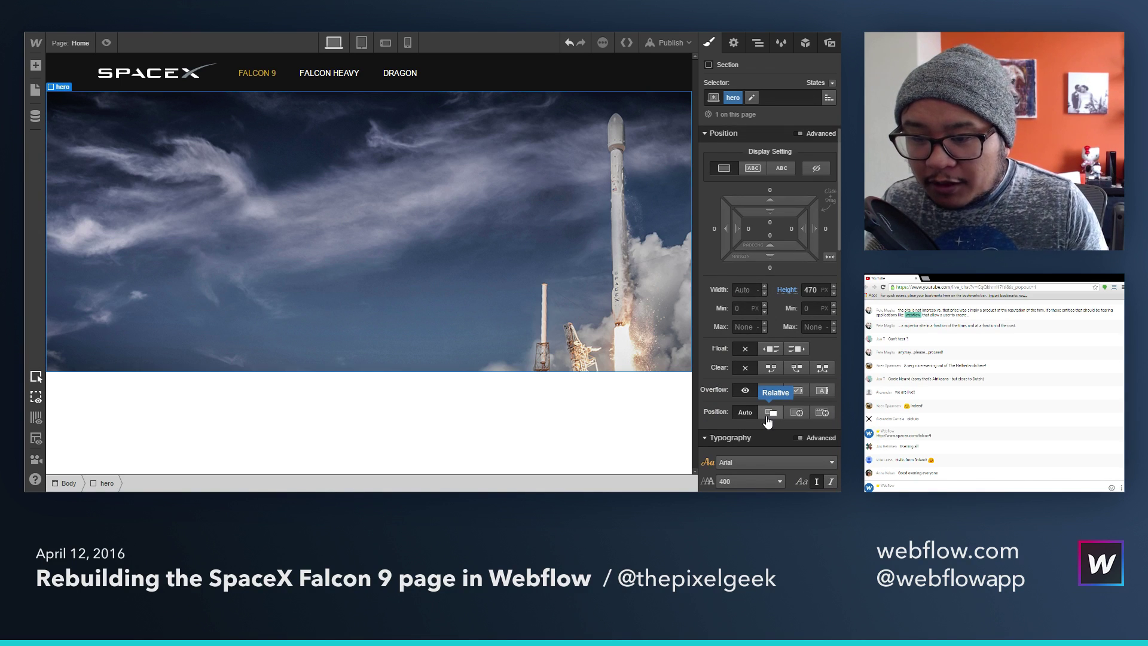
{"action": "left_click", "coordinate": [769, 413]}
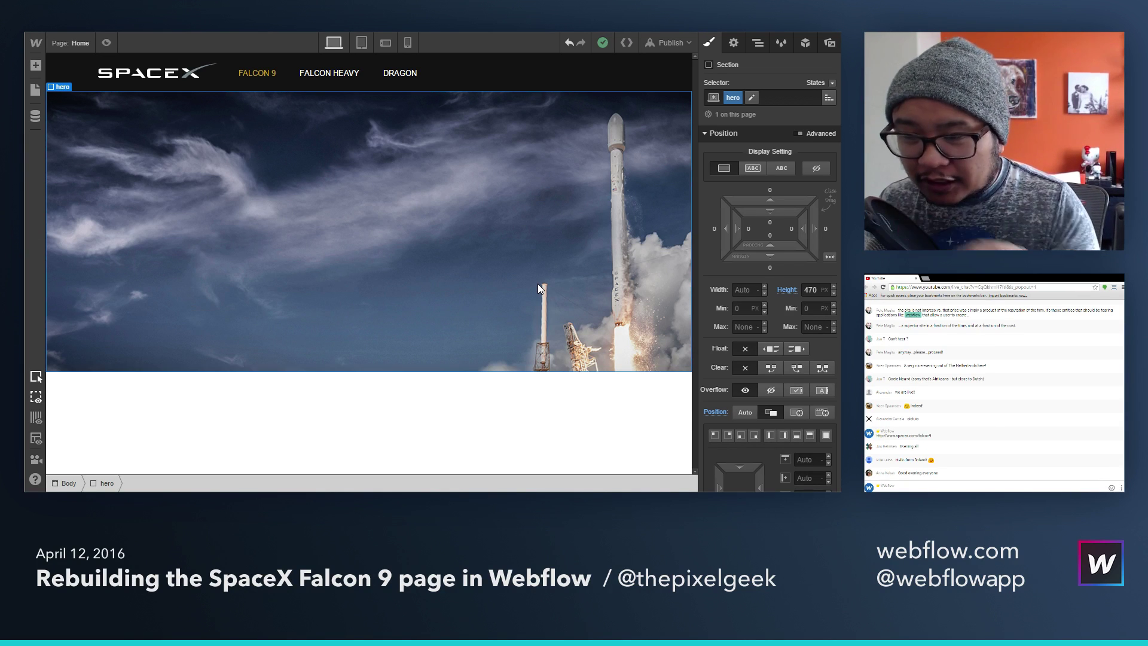
{"action": "key", "text": "a"}
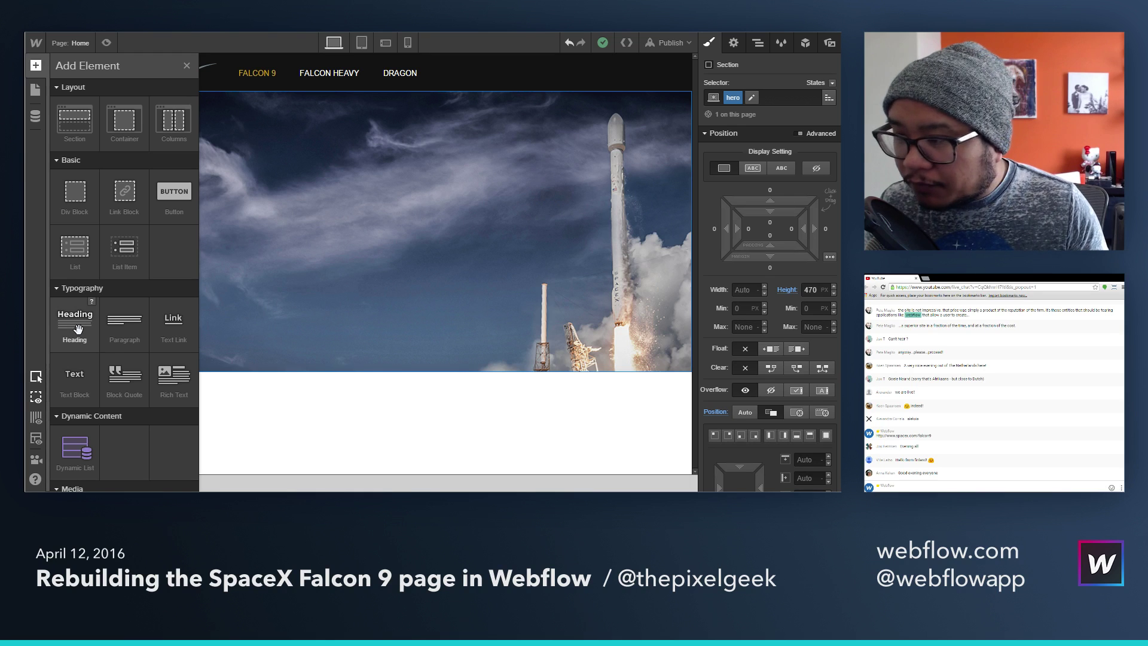
{"action": "left_click_drag", "start_coordinate": [339, 239], "coordinate": [344, 242]}
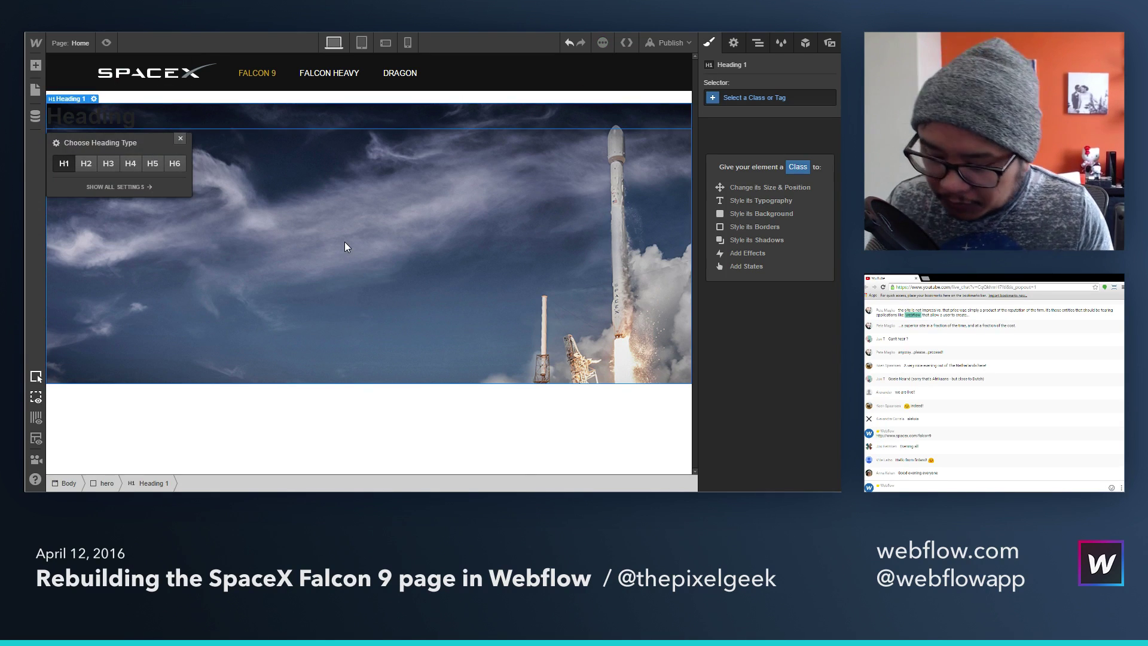
{"action": "key", "text": "ctrl+z"}
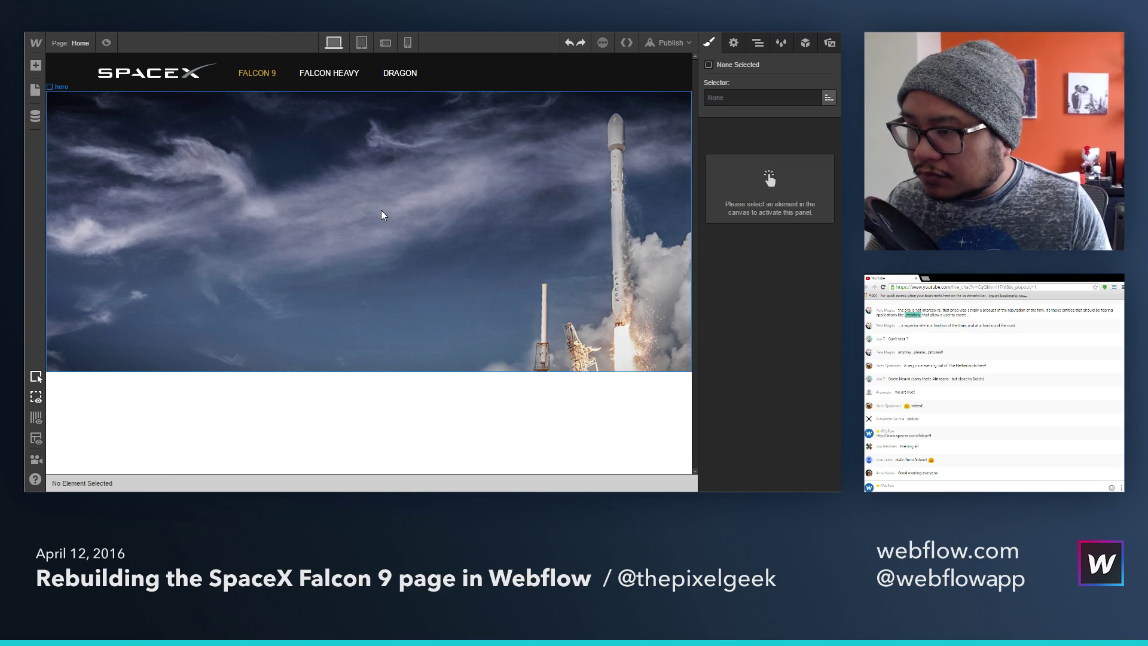
Step: Add a div block inside the "hero" section
{"action": "left_click", "coordinate": [99, 228]}
{"action": "key", "text": "a"}
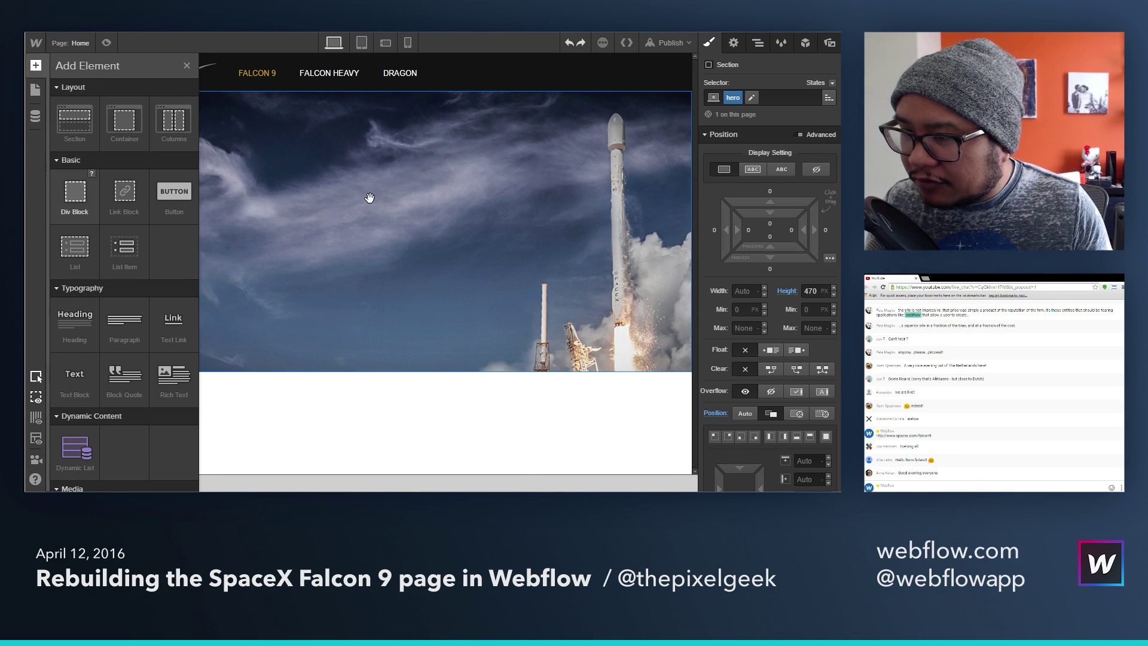
{"action": "left_click_drag", "start_coordinate": [369, 197], "coordinate": [378, 201]}
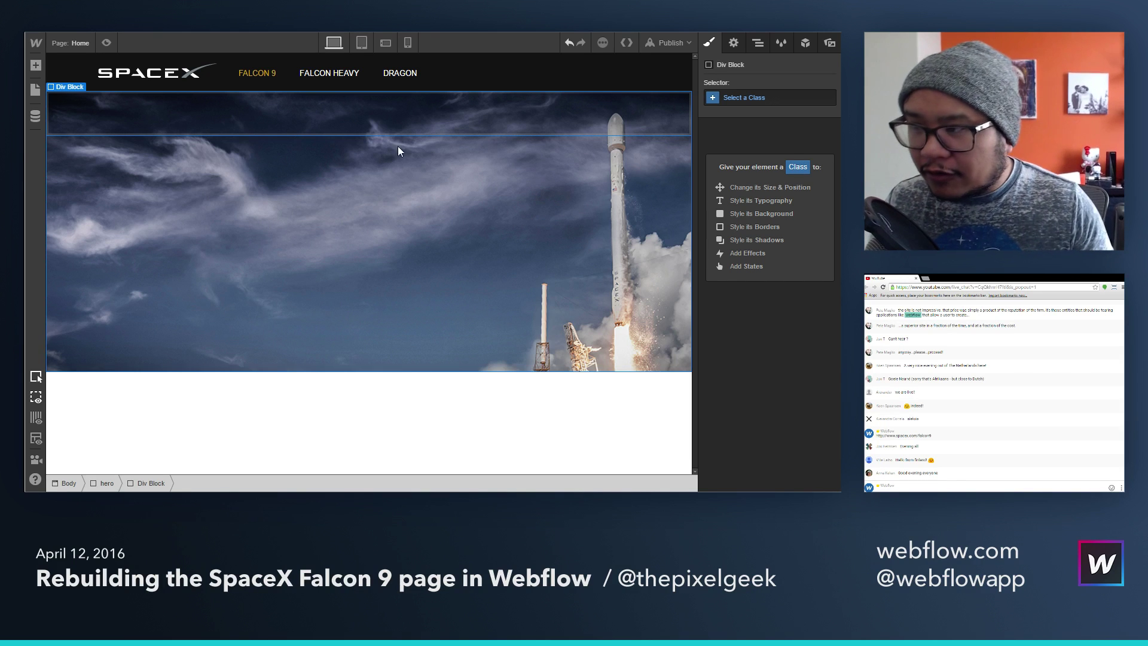
Step: Add an H1 heading inside the hero's div block with the text "FALCON 9 & DRAGON TO RETURN ASTRONAUTS TO SPACE"
{"action": "key", "text": "a"}
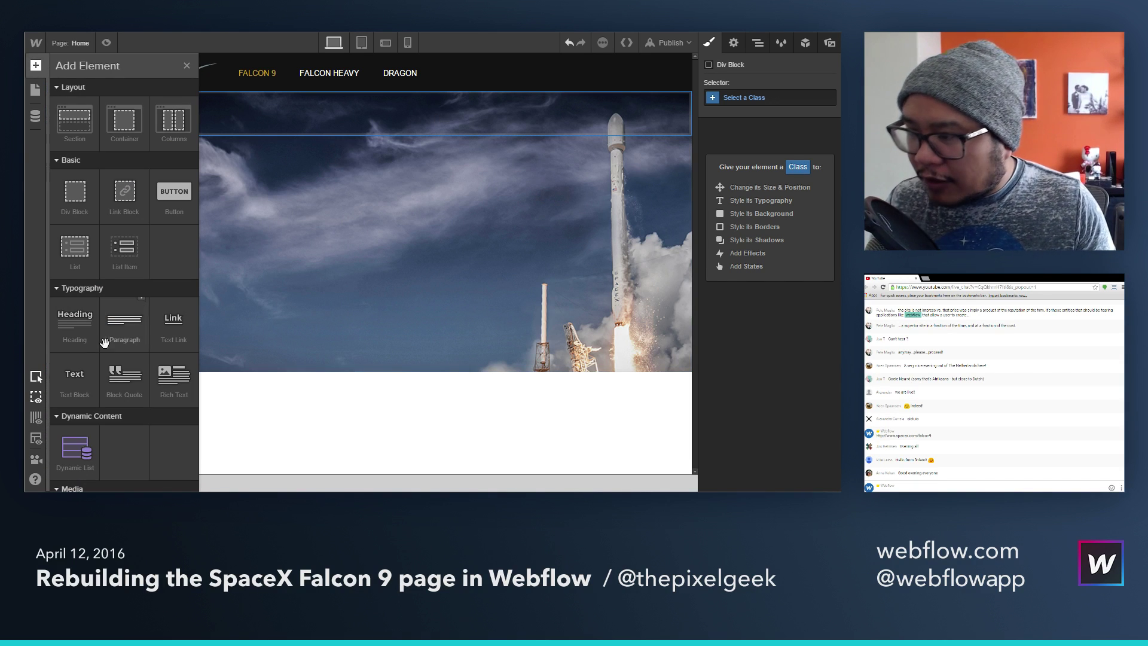
{"action": "left_click_drag", "start_coordinate": [74, 320], "coordinate": [347, 125]}
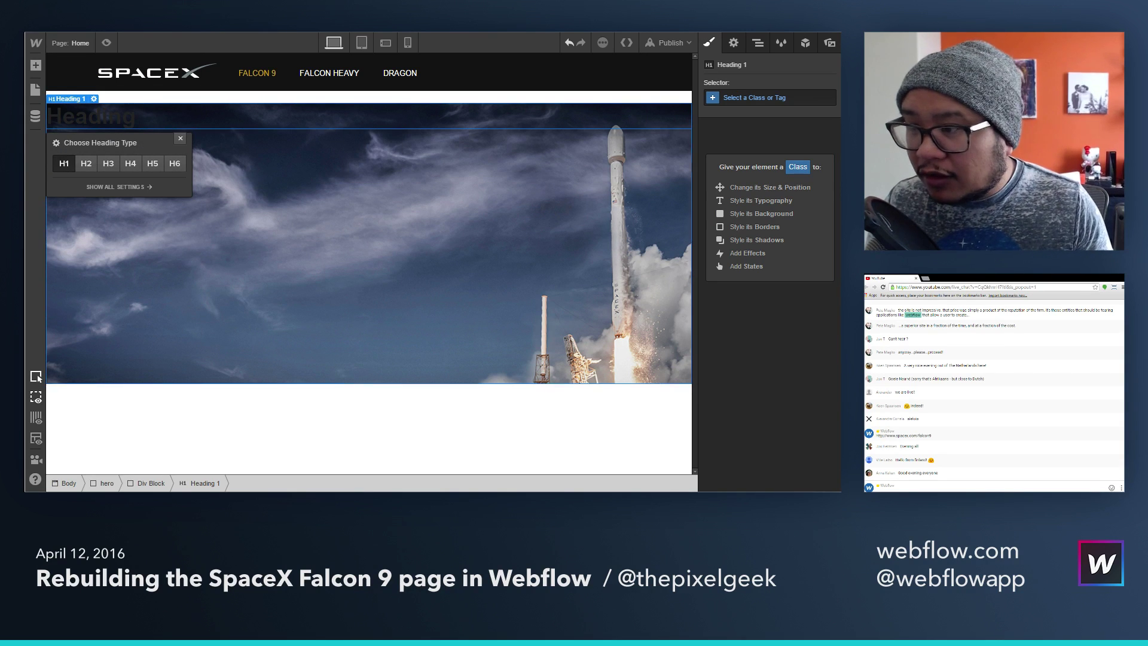
{"action": "double_click", "coordinate": [114, 127]}
{"action": "key", "text": "ctrl+a"}
{"action": "type", "text": "FALCON 9 & DRAGON TO RETURN ASTRONAUTS TO SPACE"}
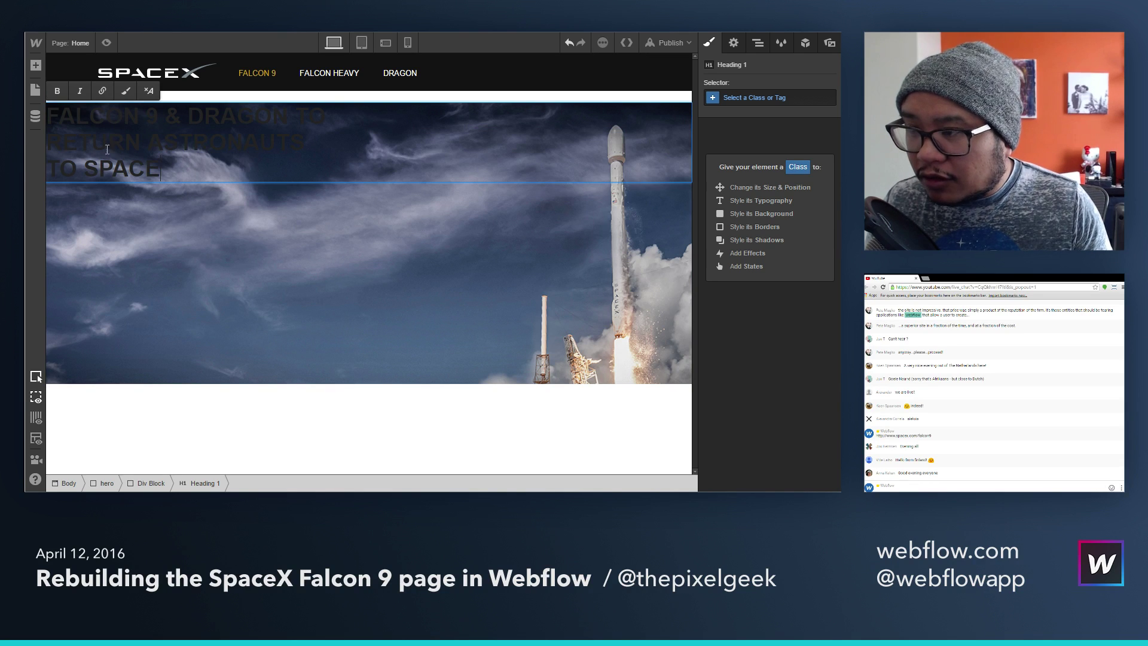
Step: Remove the line breaks after "DRAGON TO" and "ASTRONAUTS" so the hero heading's text runs on continuously
{"action": "left_click", "coordinate": [338, 116]}
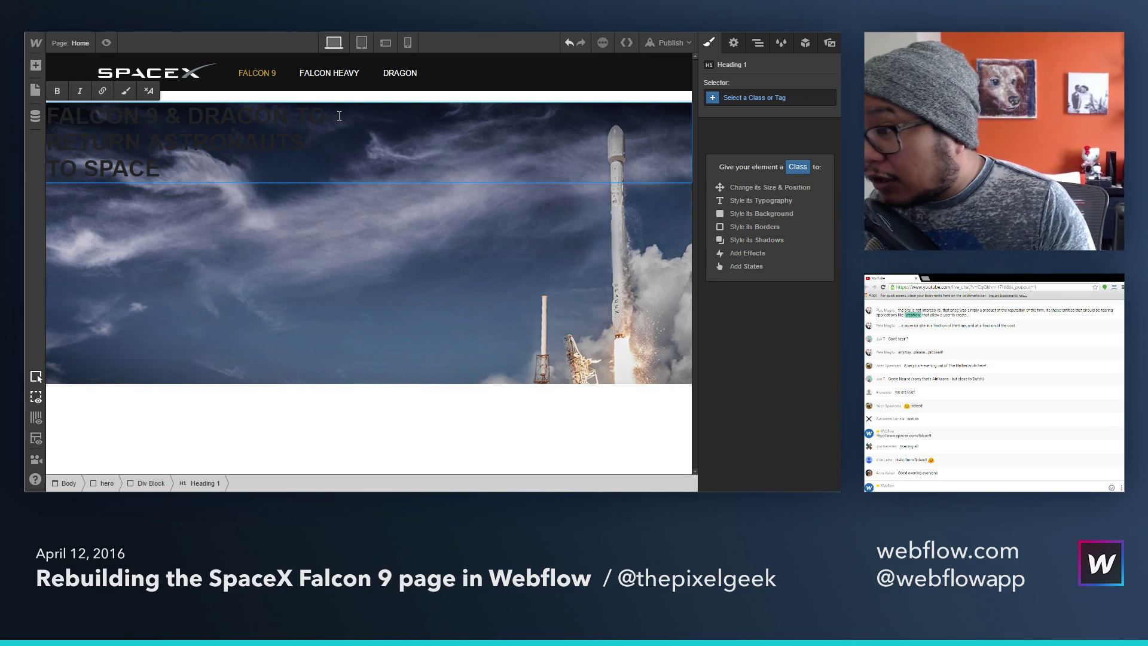
{"action": "key", "text": "Delete"}
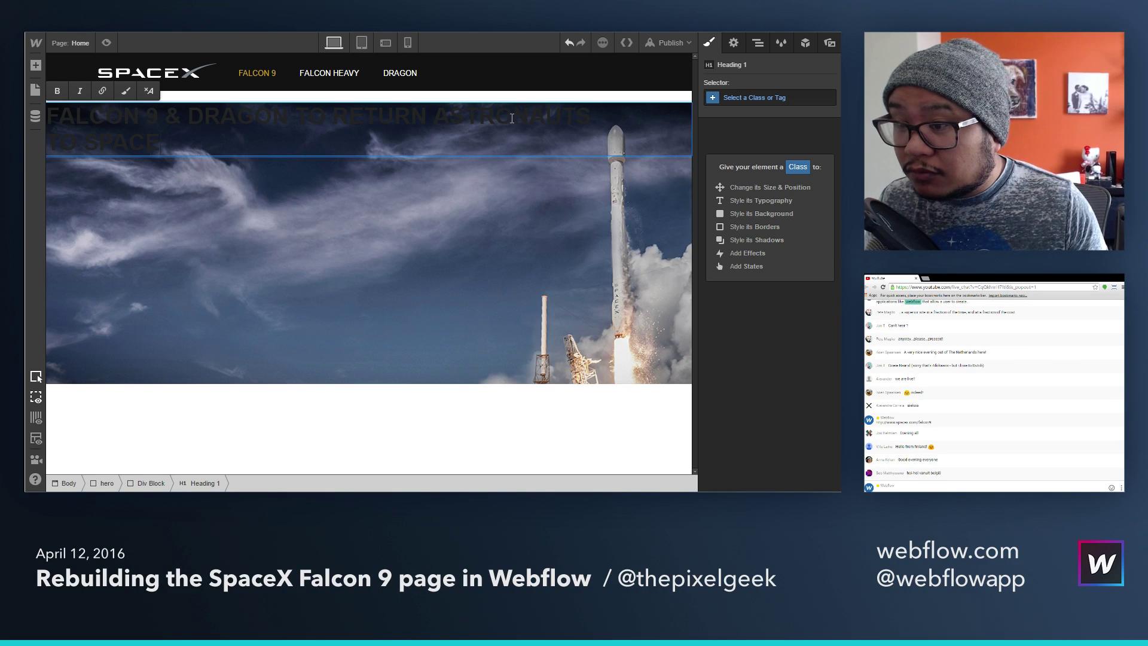
{"action": "left_click", "coordinate": [633, 117]}
{"action": "key", "text": "Delete"}
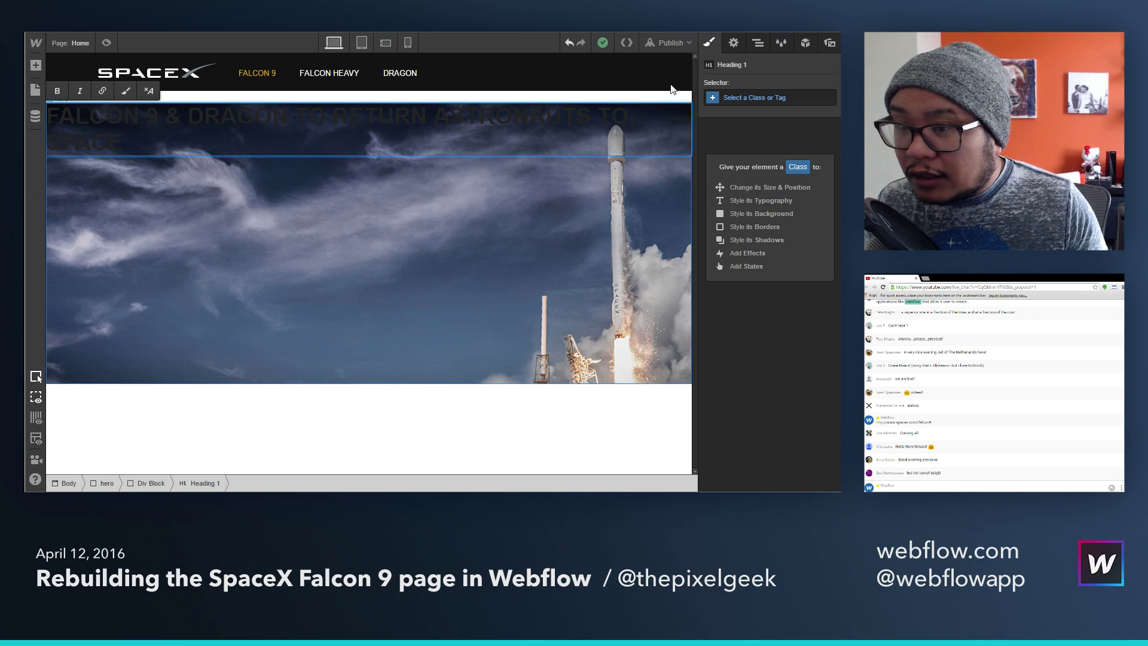
Step: Style the hero heading through the All H1 Headings tag, setting its font weight to 400 - Normal
{"action": "left_click", "coordinate": [757, 42]}
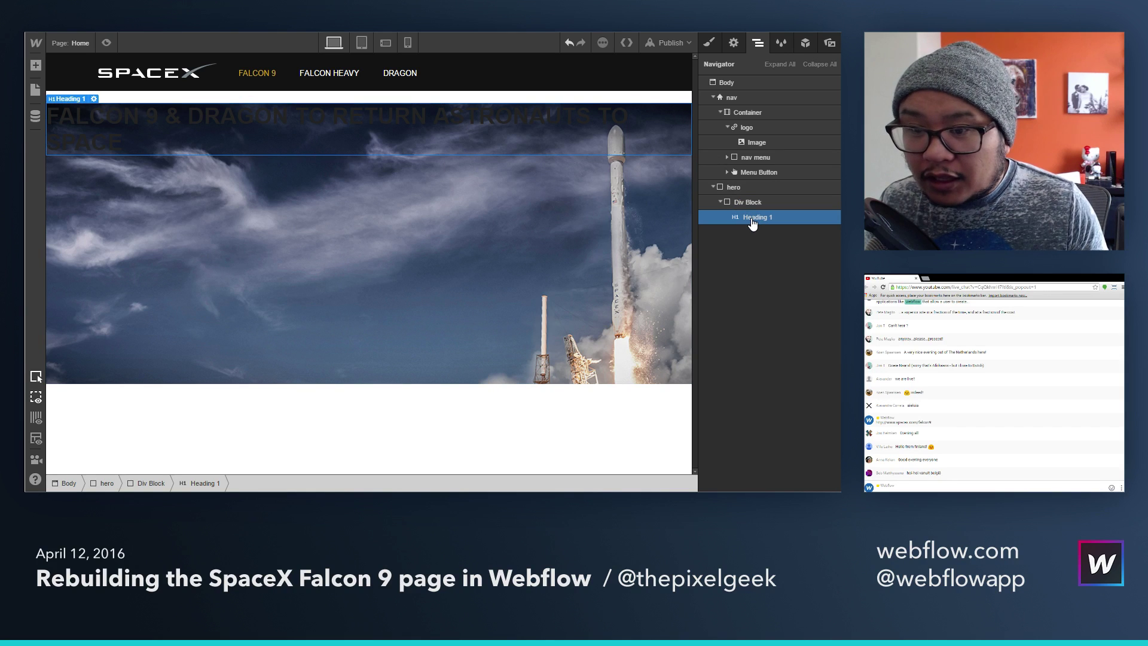
{"action": "key", "text": "s"}
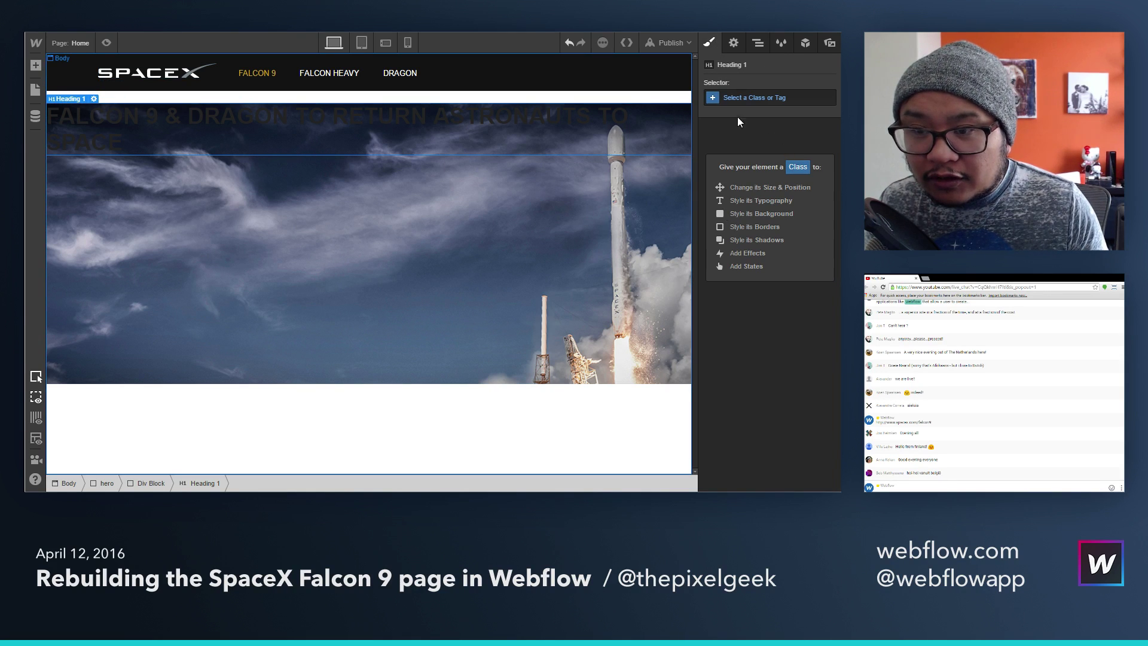
{"action": "left_click", "coordinate": [749, 98]}
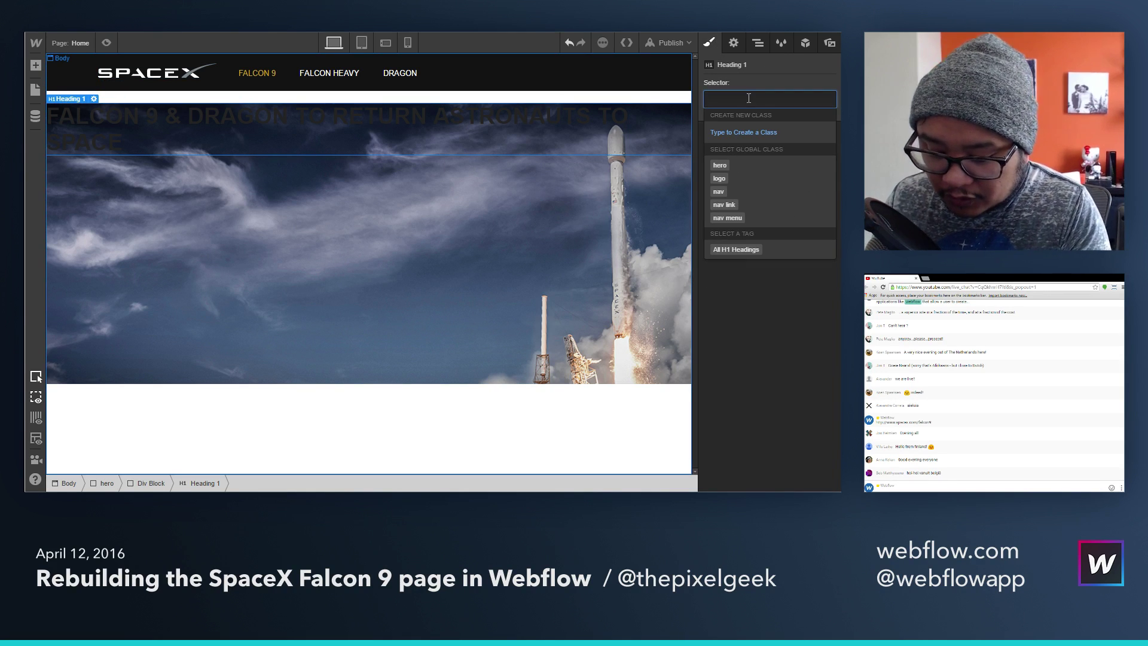
{"action": "key", "text": "Down"}
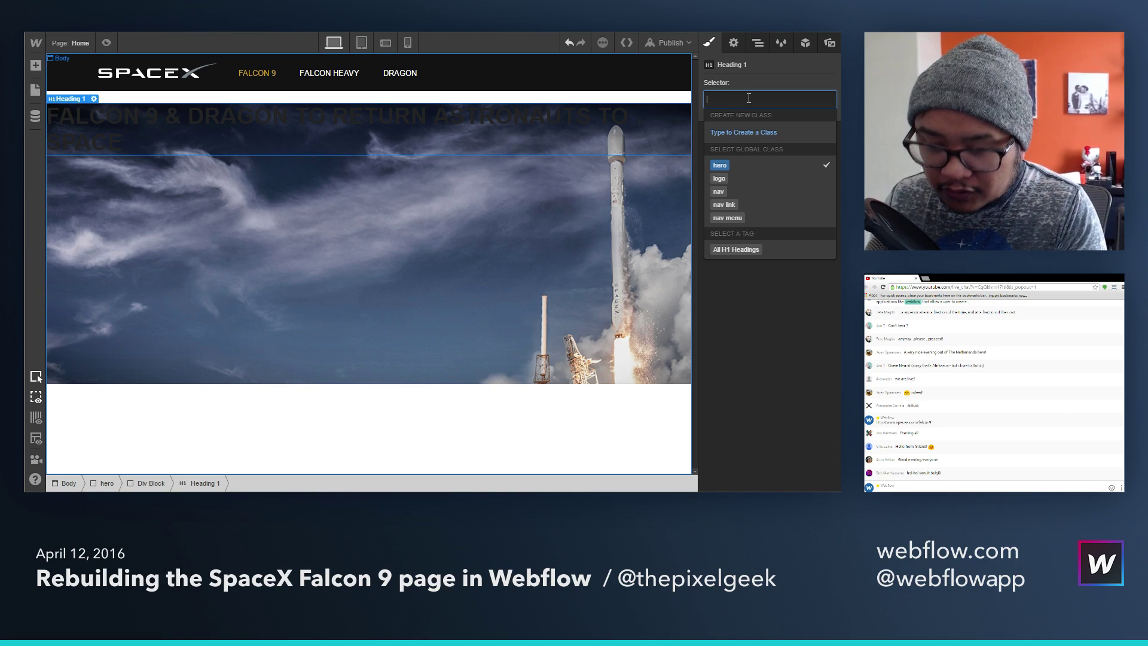
{"action": "left_click", "coordinate": [752, 255]}
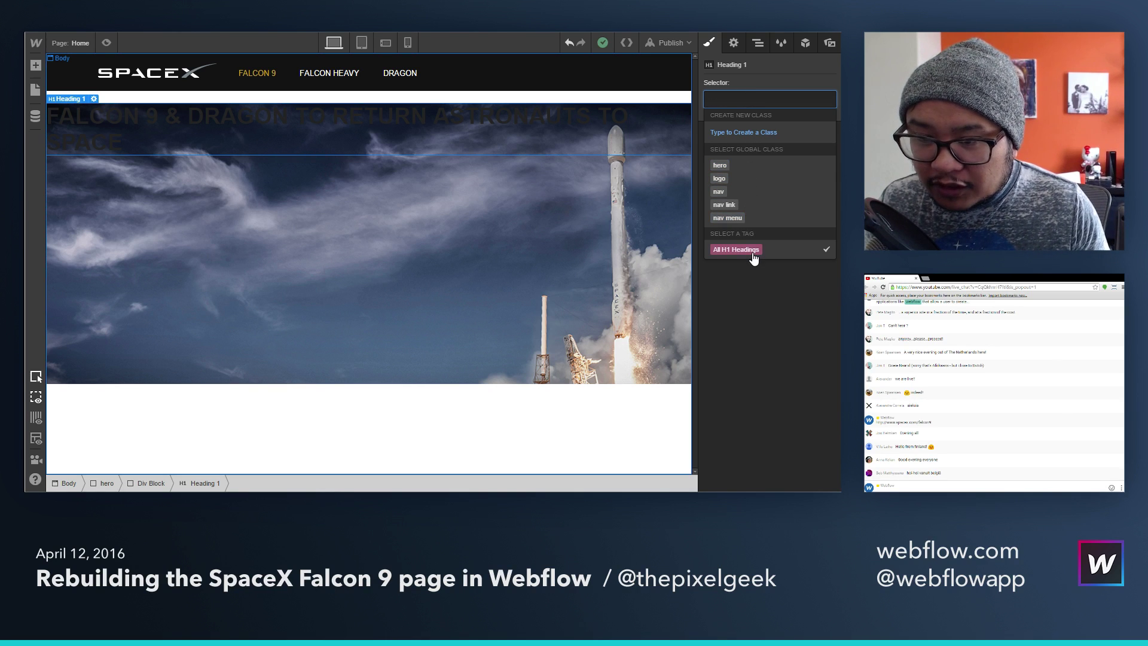
{"action": "left_click", "coordinate": [753, 256]}
{"action": "scroll", "coordinate": [754, 317], "scroll_direction": "down", "scroll_amount": 4}
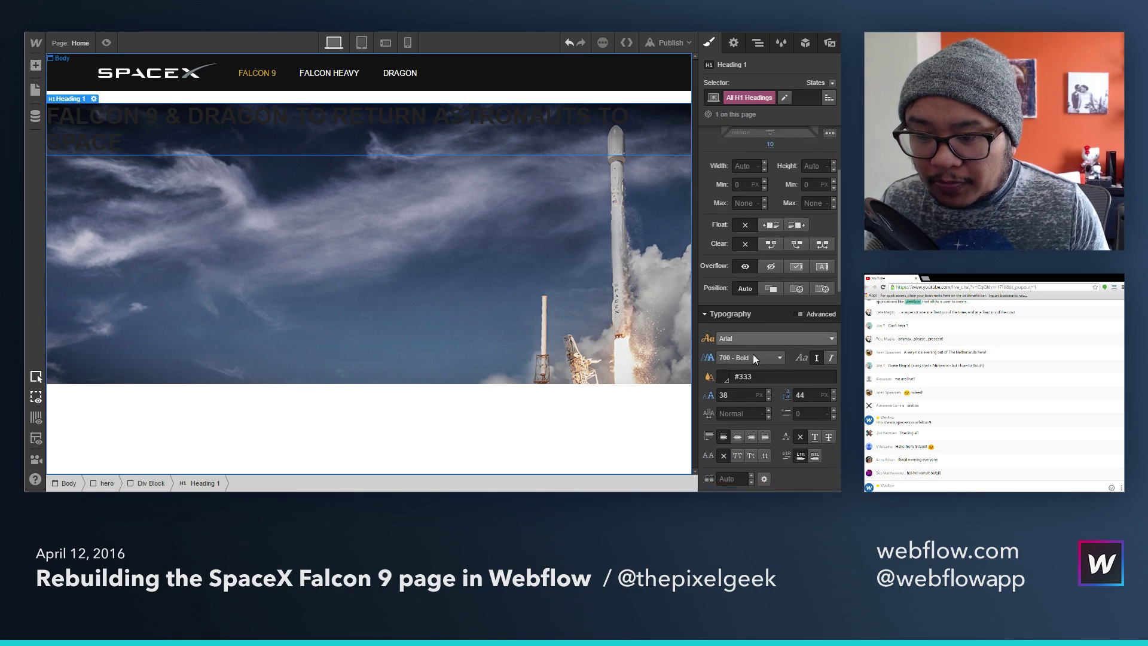
{"action": "left_click", "coordinate": [750, 244]}
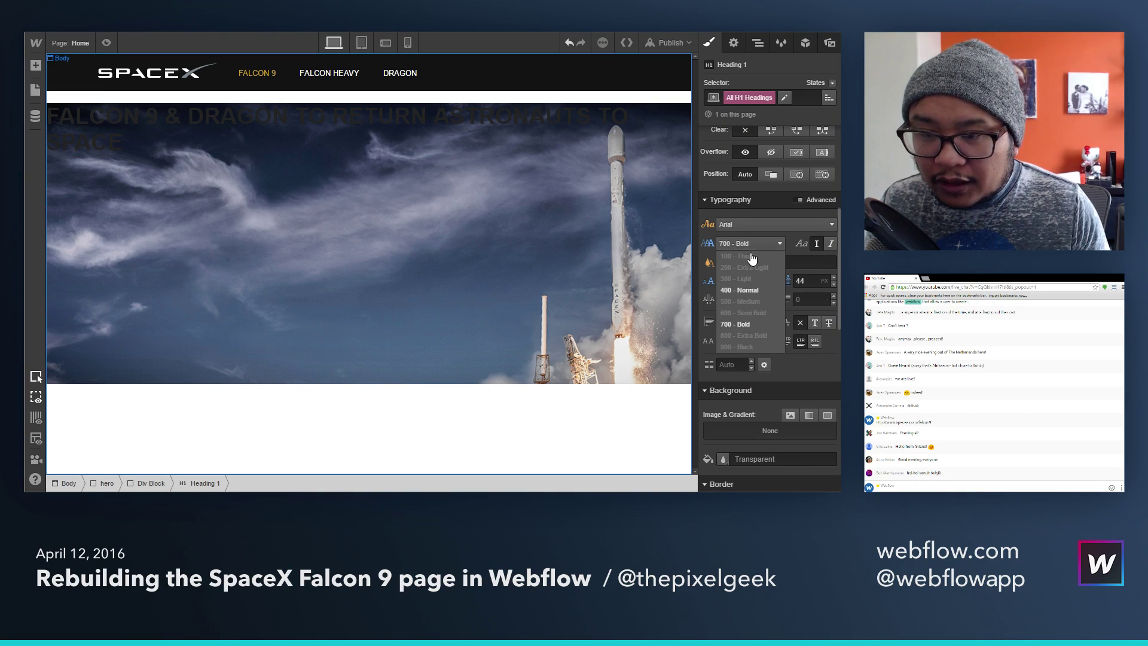
{"action": "left_click", "coordinate": [751, 293]}
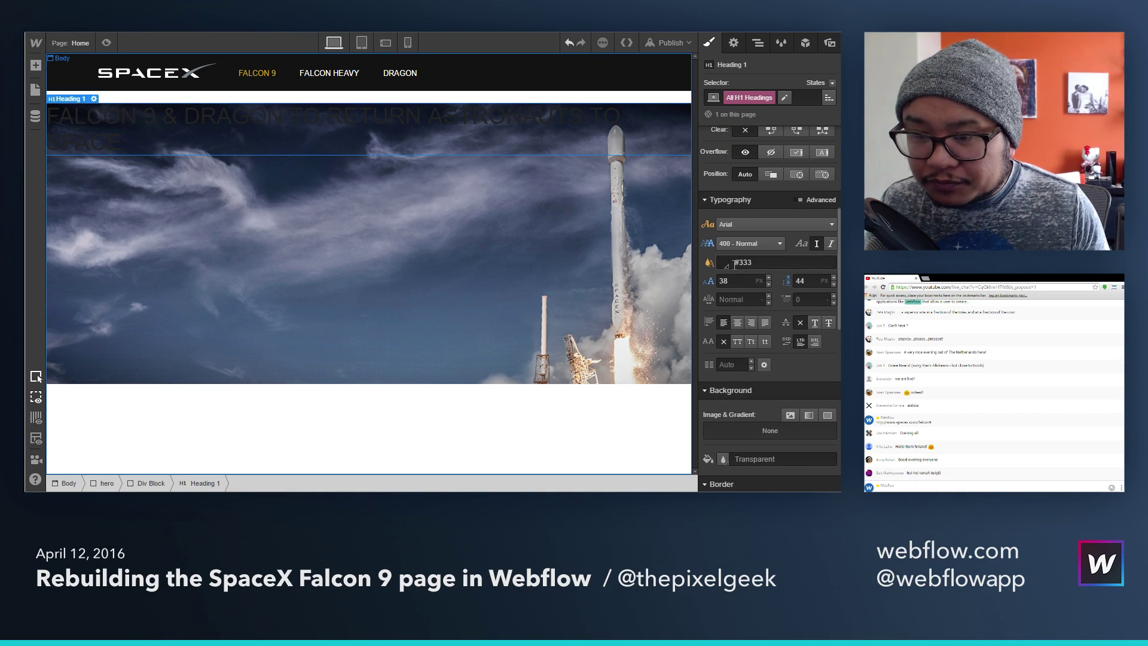
Step: Set the All H1 Headings font to Open Sans with a weight of 300 - Light
{"action": "left_click", "coordinate": [768, 226]}
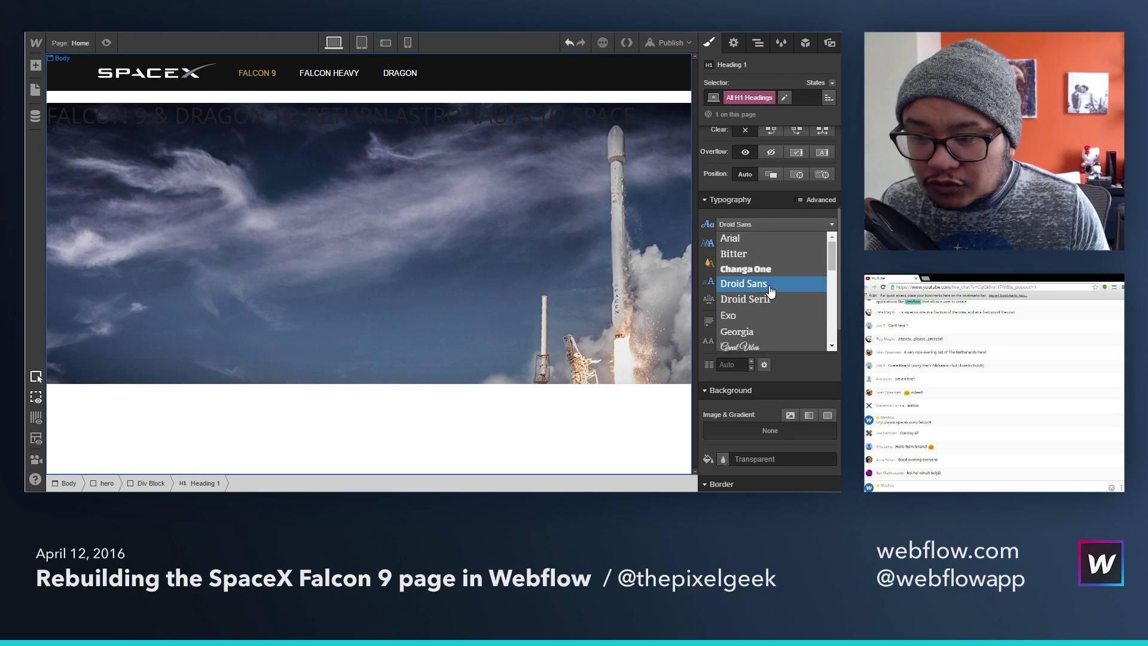
{"action": "scroll", "coordinate": [771, 290], "scroll_direction": "down", "scroll_amount": 4}
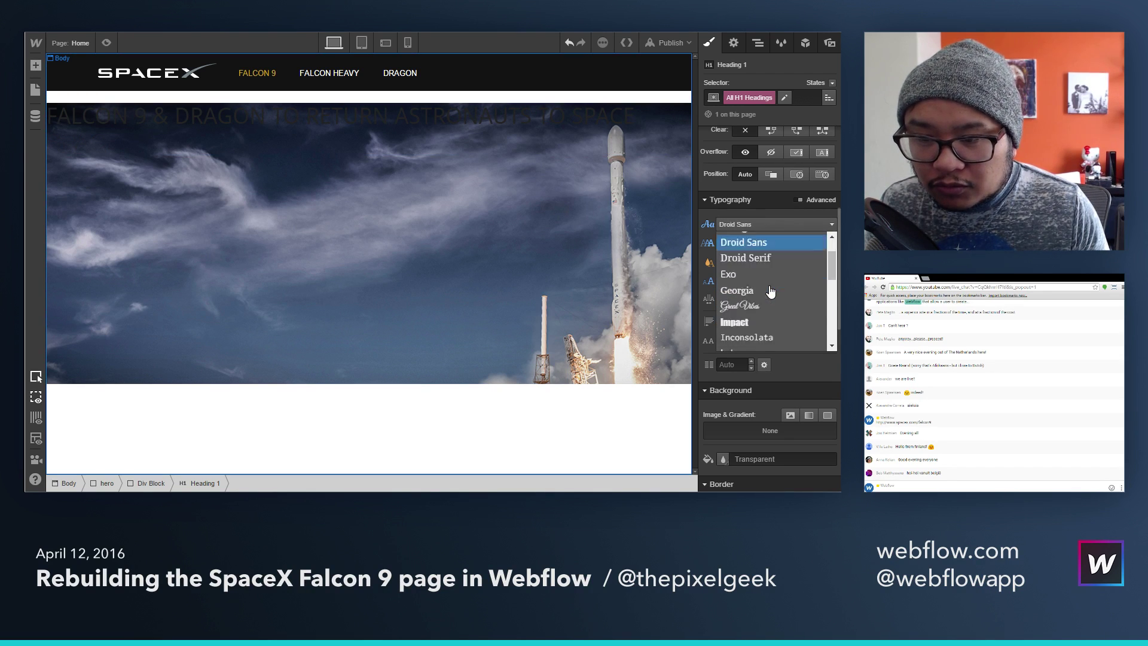
{"action": "left_click", "coordinate": [775, 262]}
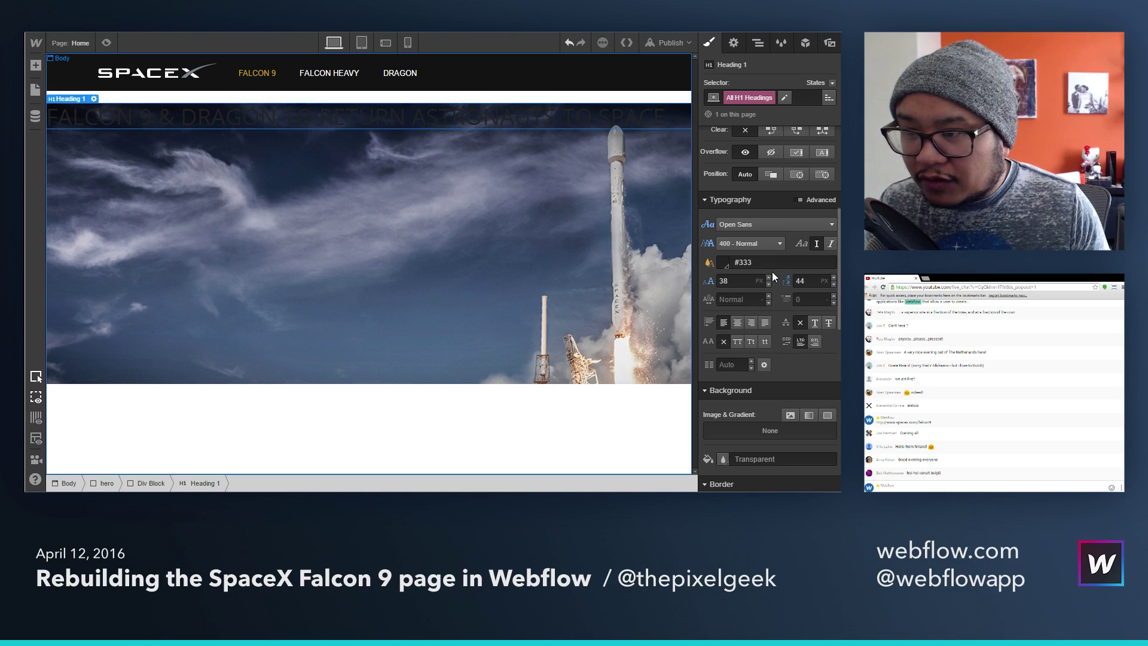
{"action": "left_click", "coordinate": [749, 244]}
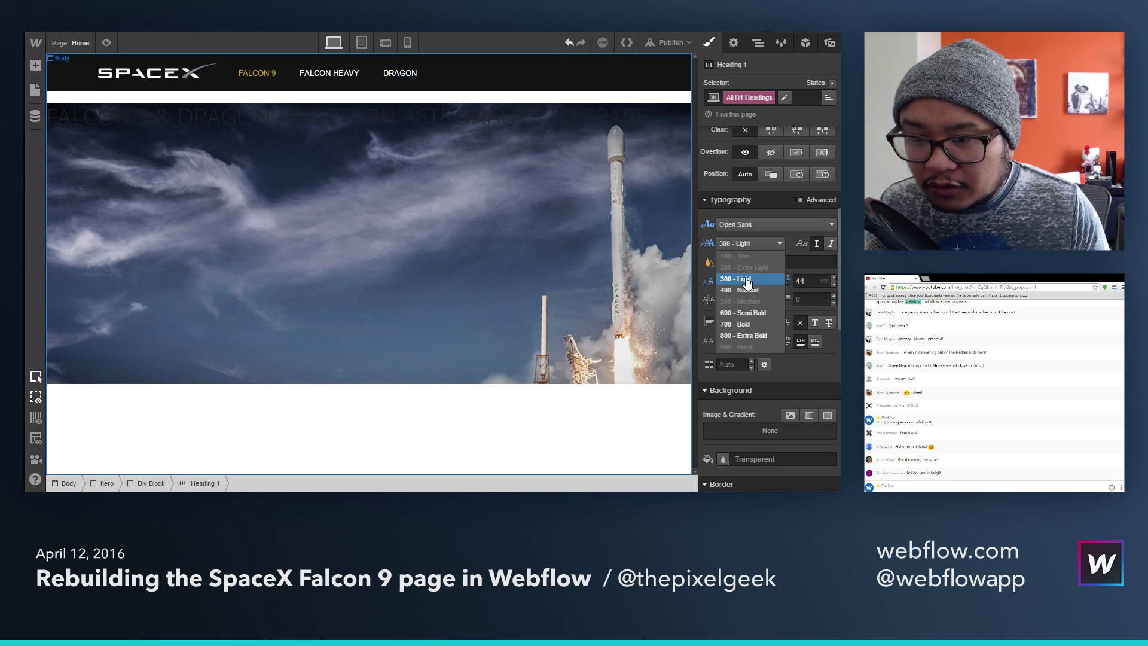
{"action": "left_click", "coordinate": [747, 279]}
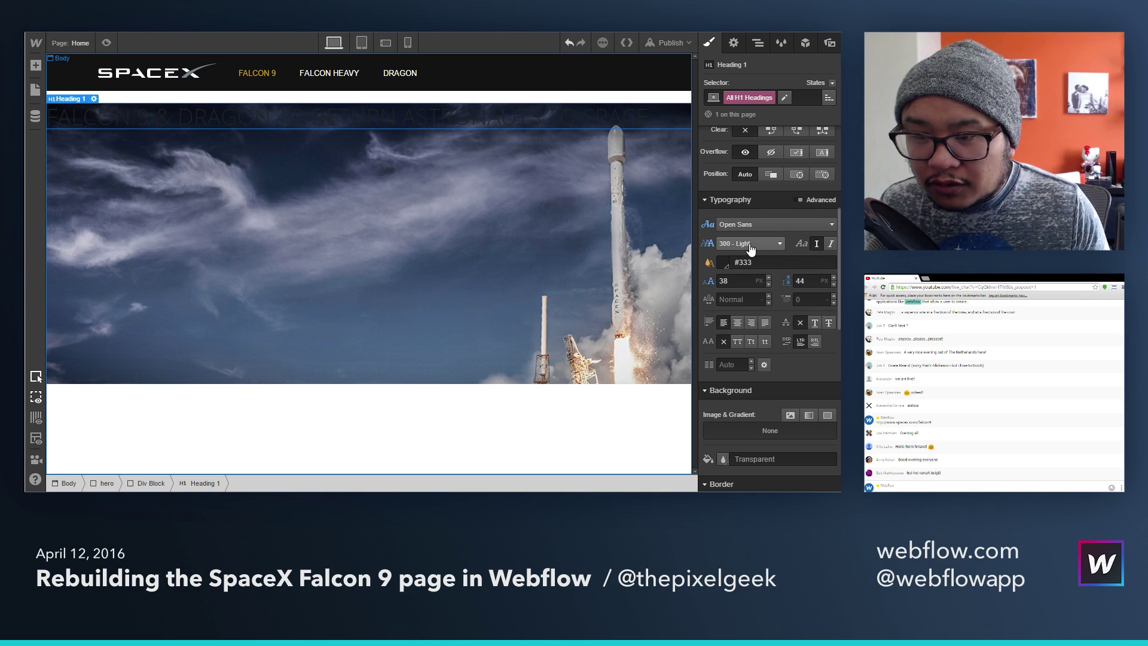
{"action": "left_click", "coordinate": [749, 243]}
{"action": "left_click", "coordinate": [736, 278]}
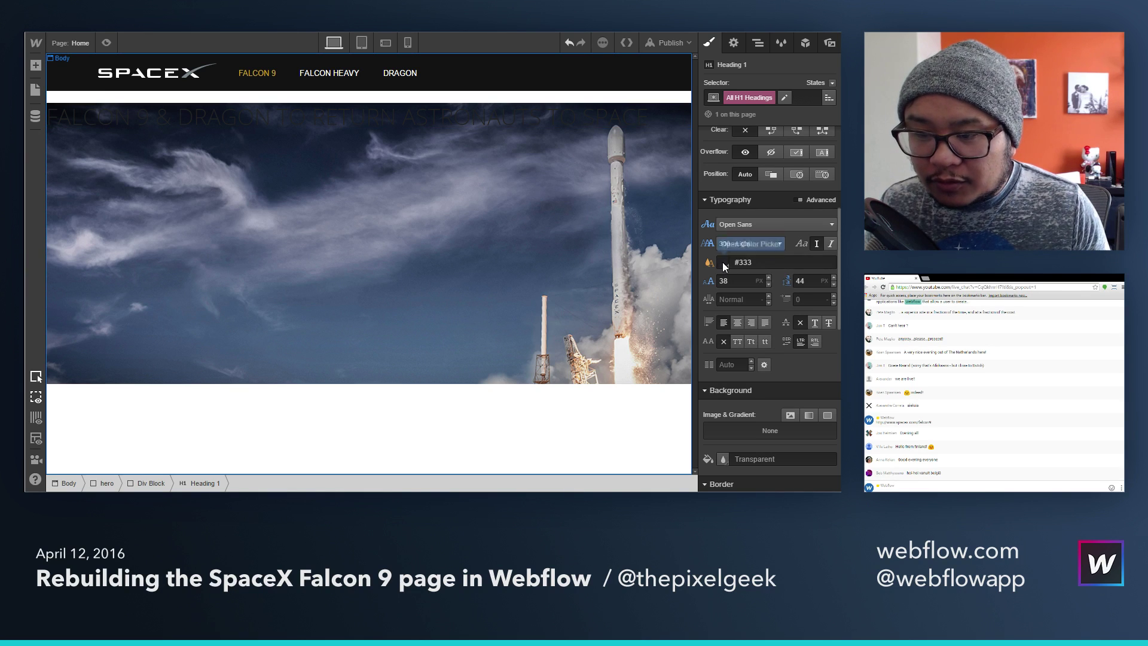
Step: Set the text color of All H1 Headings to white
{"action": "left_click", "coordinate": [724, 262]}
{"action": "left_click_drag", "start_coordinate": [743, 370], "coordinate": [717, 284]}
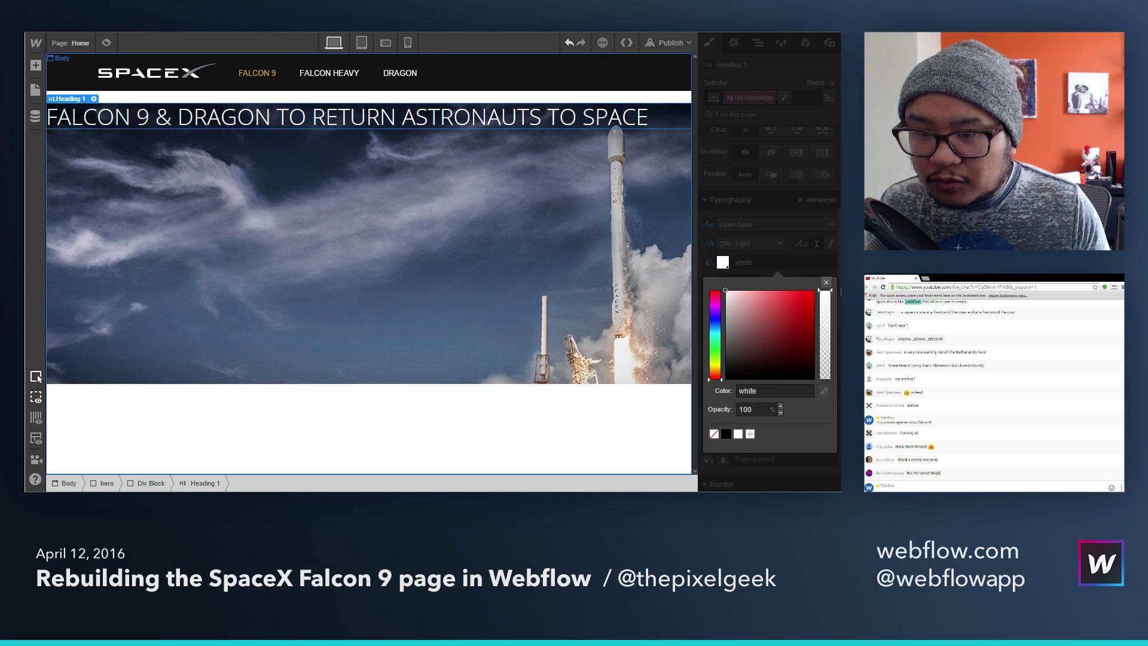
{"action": "left_click", "coordinate": [825, 283]}
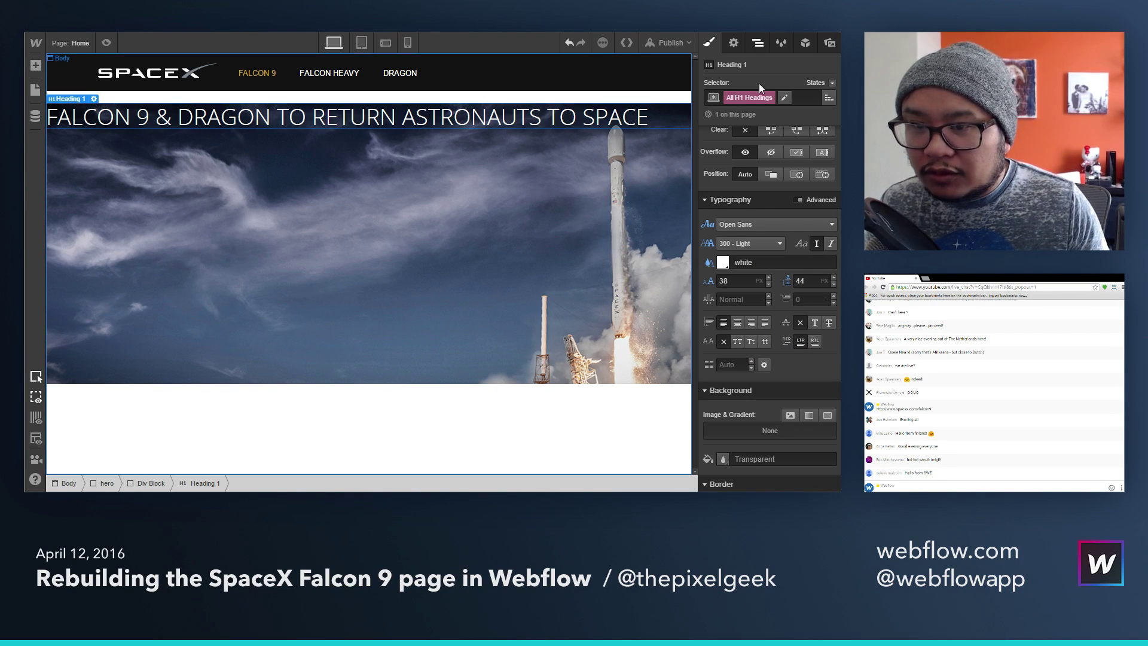
Step: Try removing the top and bottom margin styles from All H1 Headings
{"action": "scroll", "coordinate": [761, 221], "scroll_direction": "up", "scroll_amount": 4}
{"action": "left_click", "coordinate": [777, 197]}
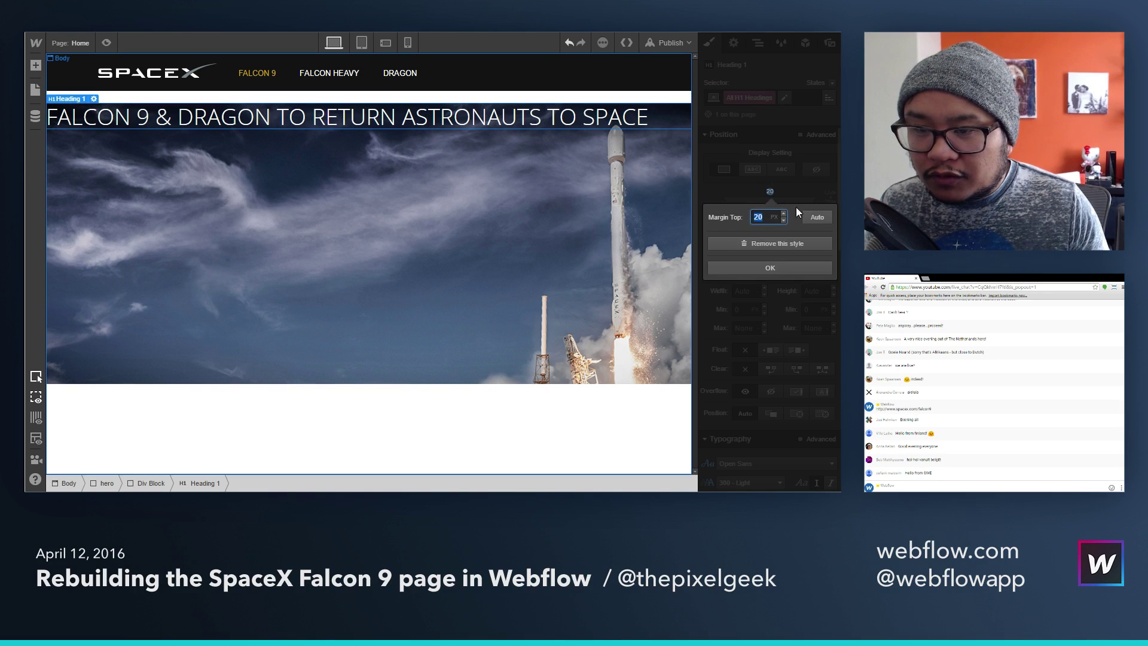
{"action": "left_click", "coordinate": [763, 240]}
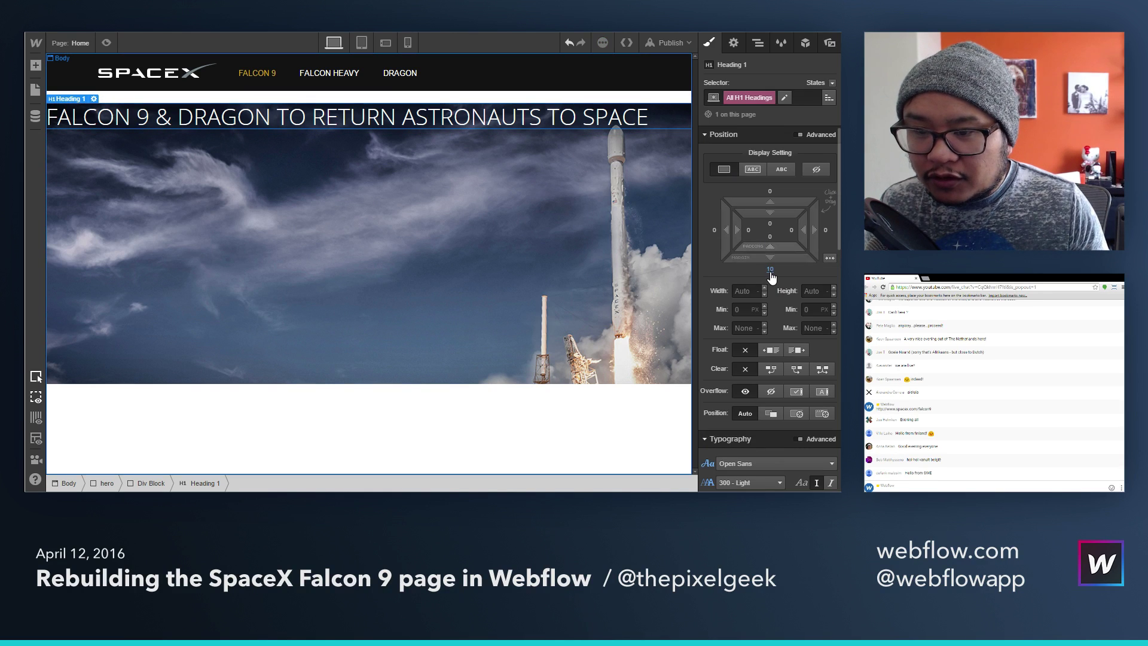
{"action": "left_click", "coordinate": [770, 269]}
{"action": "left_click", "coordinate": [768, 321]}
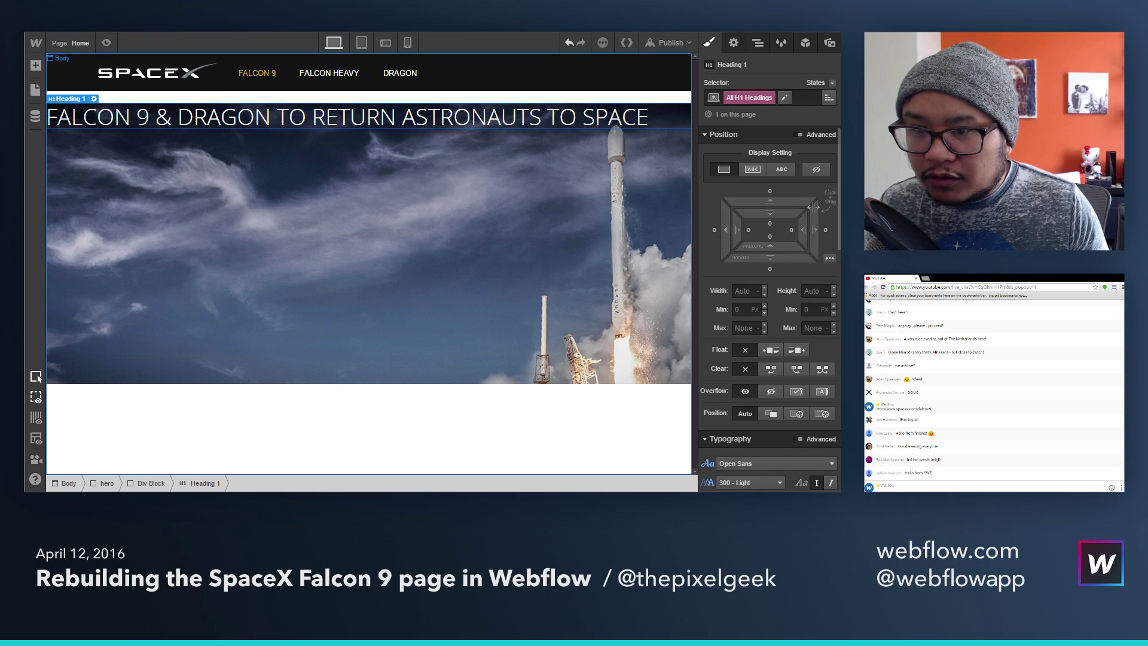
Step: Reselect the hero's Heading 1 through the All H1 Headings tag and set its top and bottom margins to 0
{"action": "left_click", "coordinate": [758, 43]}
{"action": "left_click", "coordinate": [768, 204]}
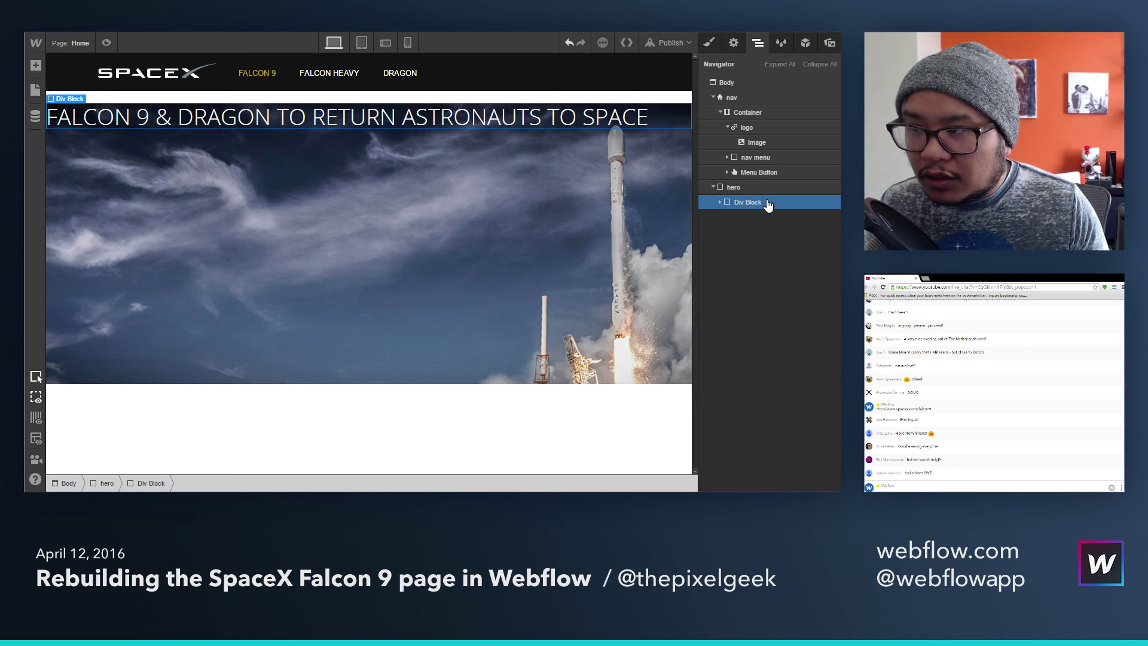
{"action": "left_click", "coordinate": [719, 202]}
{"action": "left_click", "coordinate": [756, 217]}
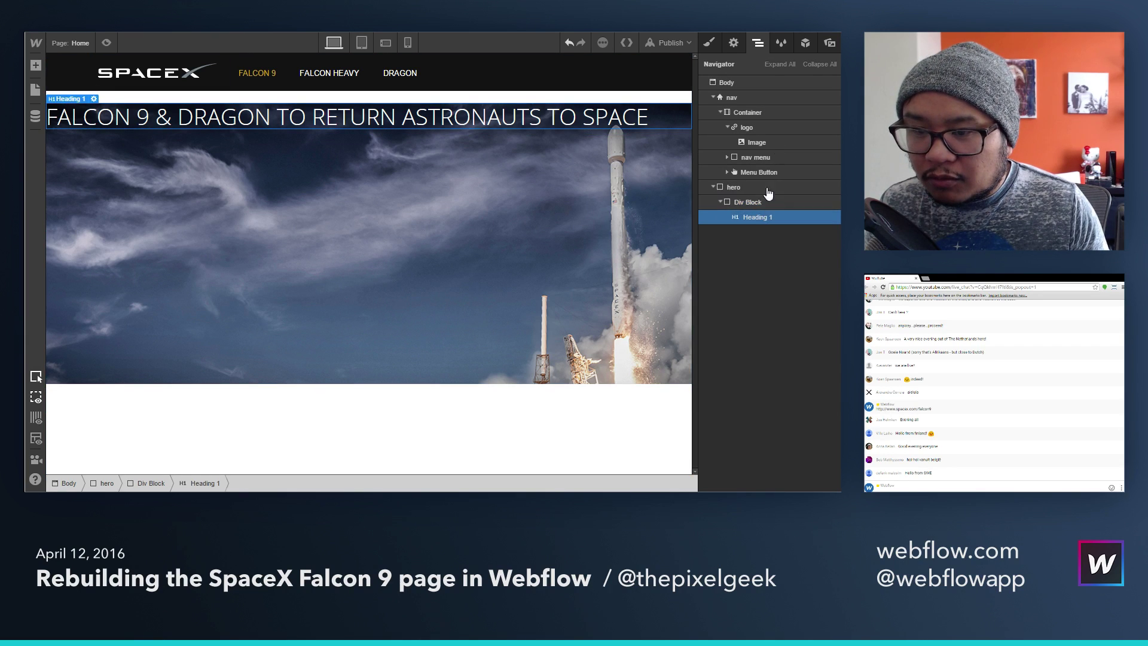
{"action": "key", "text": "s"}
{"action": "left_click", "coordinate": [748, 99]}
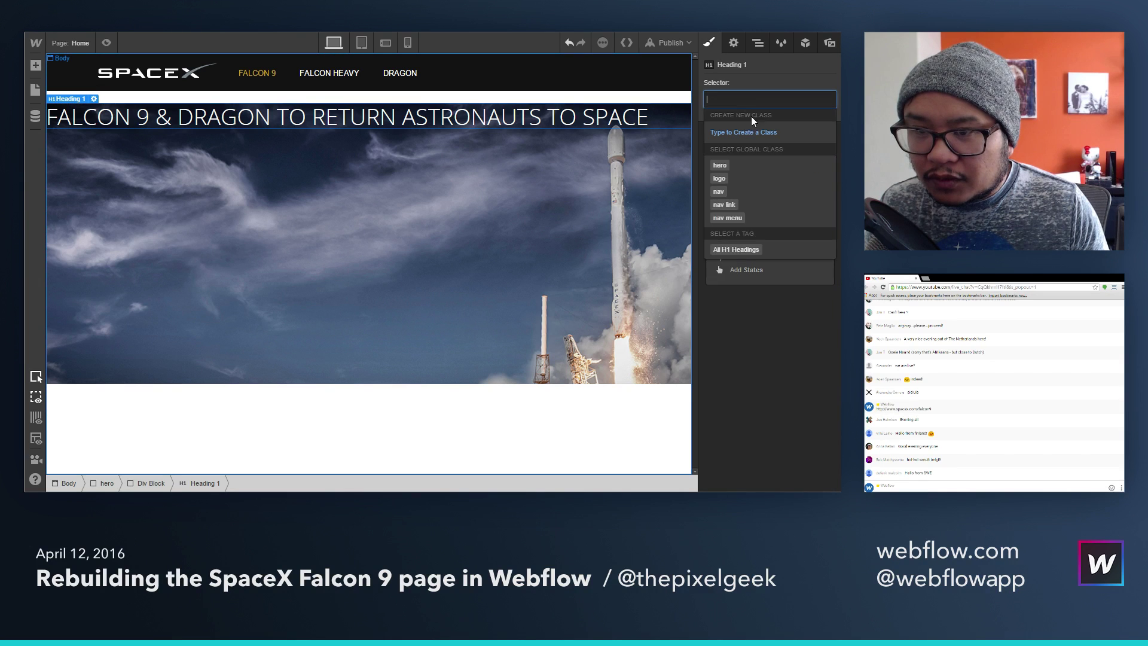
{"action": "left_click", "coordinate": [736, 249]}
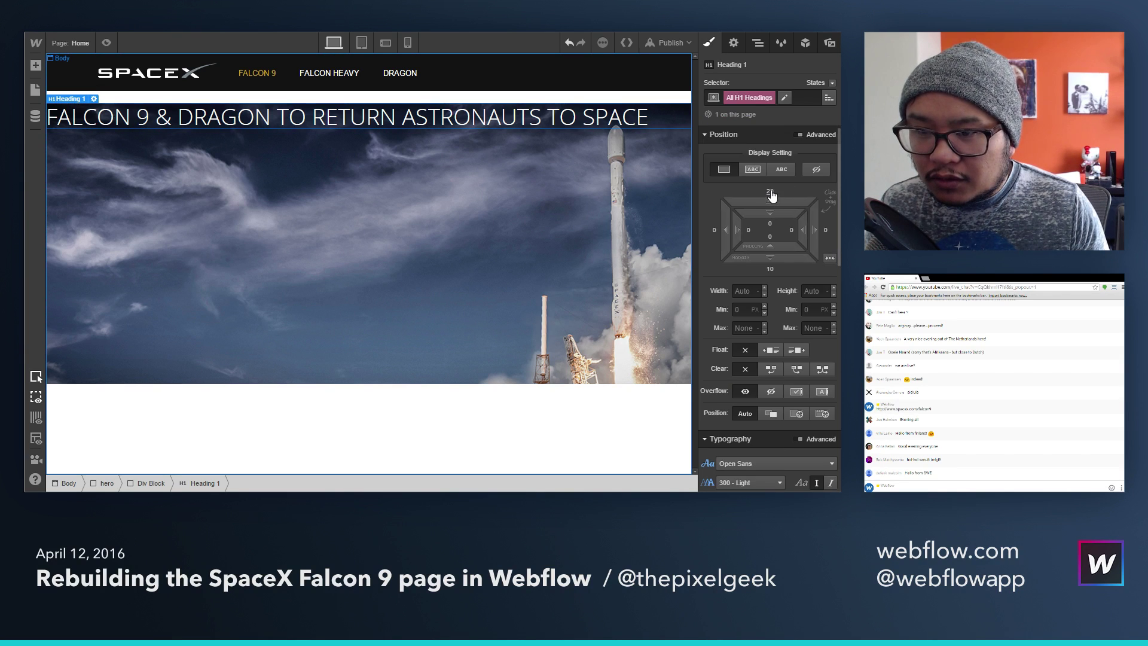
{"action": "left_click", "coordinate": [769, 192]}
{"action": "type", "text": "0"}
{"action": "key", "text": "Return"}
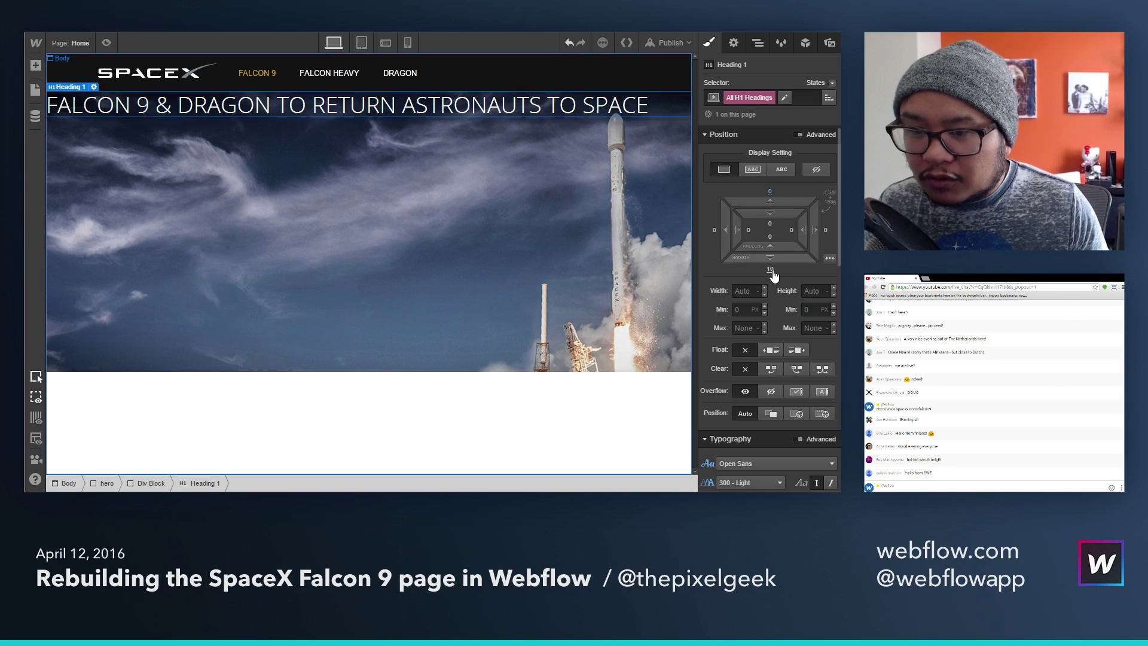
{"action": "left_click", "coordinate": [771, 270]}
{"action": "type", "text": "0"}
{"action": "key", "text": "Return"}
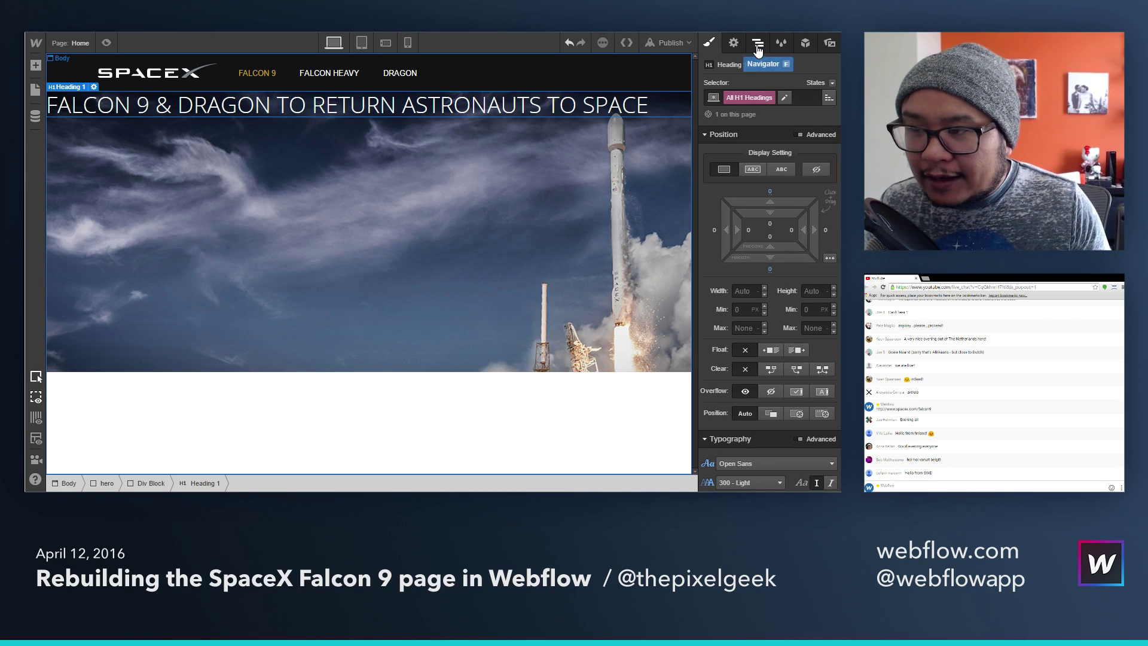
Step: Add a div block below the heading inside the hero's div block and give it the new class "play button"
{"action": "key", "text": "a"}
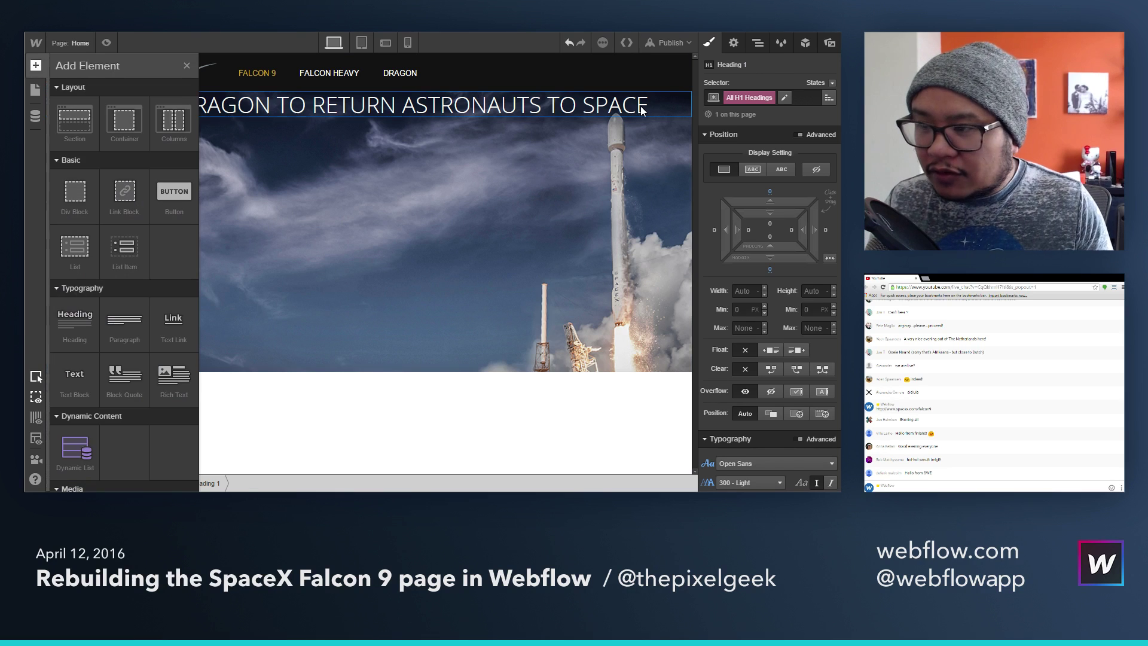
{"action": "left_click", "coordinate": [82, 195]}
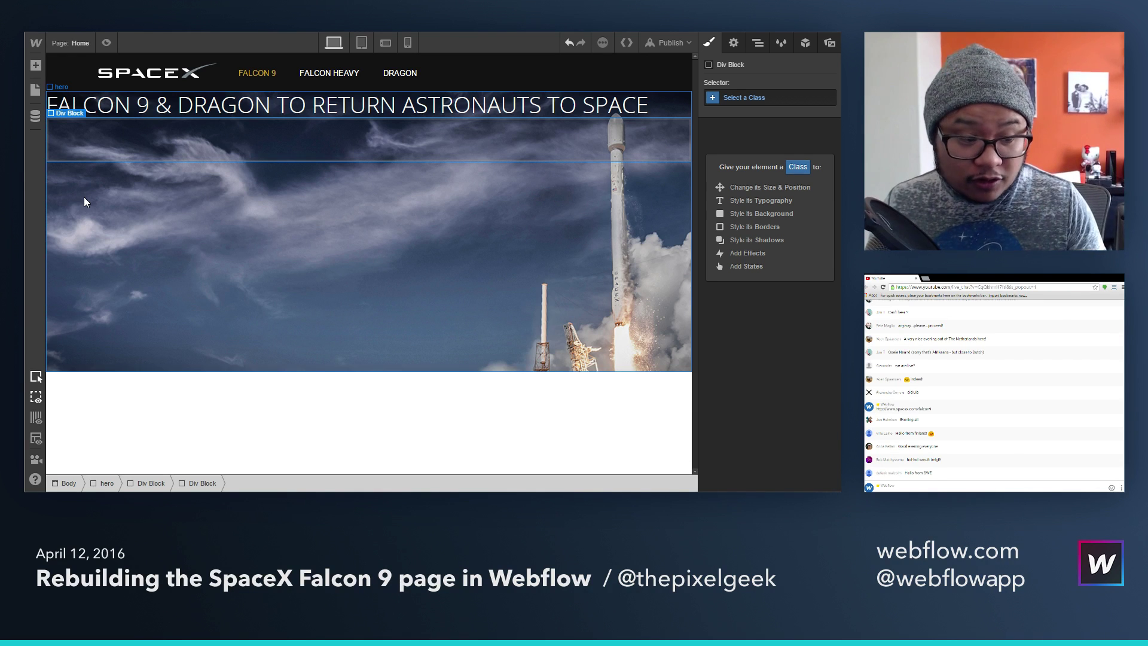
{"action": "left_click", "coordinate": [752, 98]}
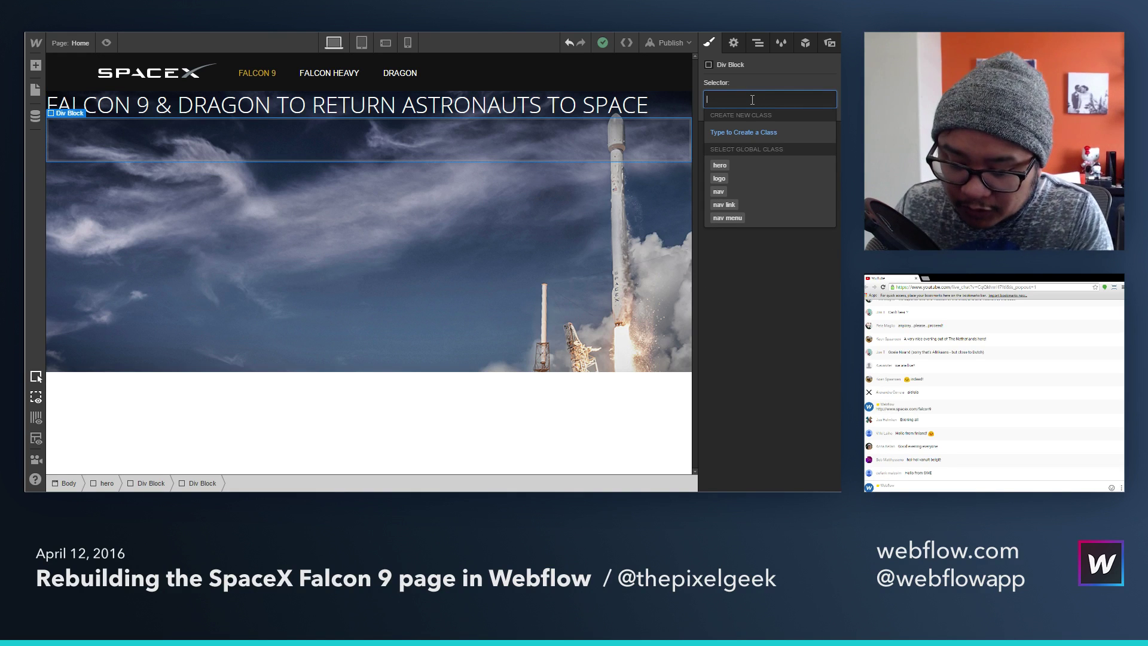
{"action": "type", "text": "plat button"}
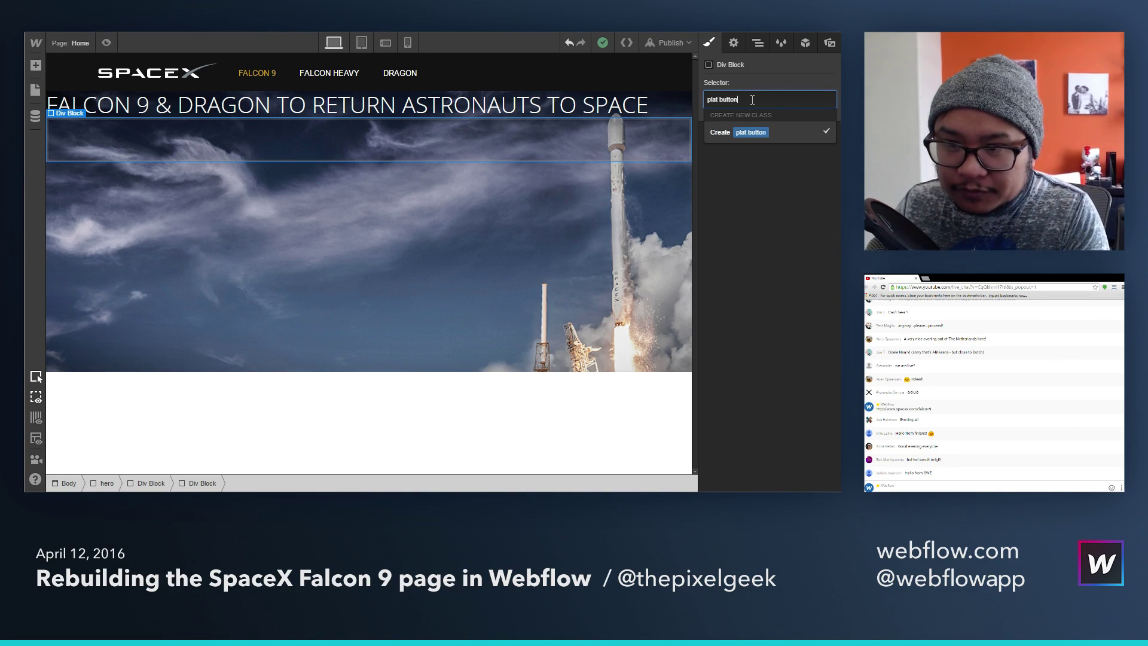
{"action": "key", "text": "BackSpace"}
{"action": "key", "text": "BackSpace"}
{"action": "key", "text": "BackSpace"}
{"action": "key", "text": "BackSpace"}
{"action": "key", "text": "BackSpace"}
{"action": "key", "text": "BackSpace"}
{"action": "key", "text": "BackSpace"}
{"action": "key", "text": "BackSpace"}
{"action": "type", "text": "y "}
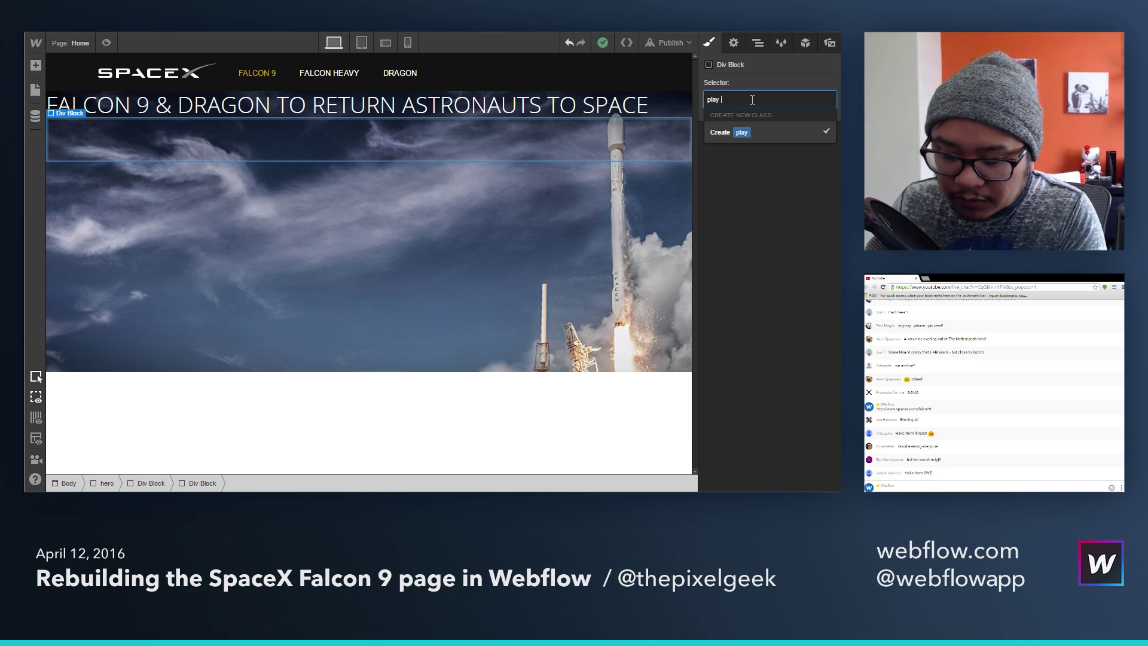
{"action": "type", "text": "button"}
{"action": "key", "text": "Return"}
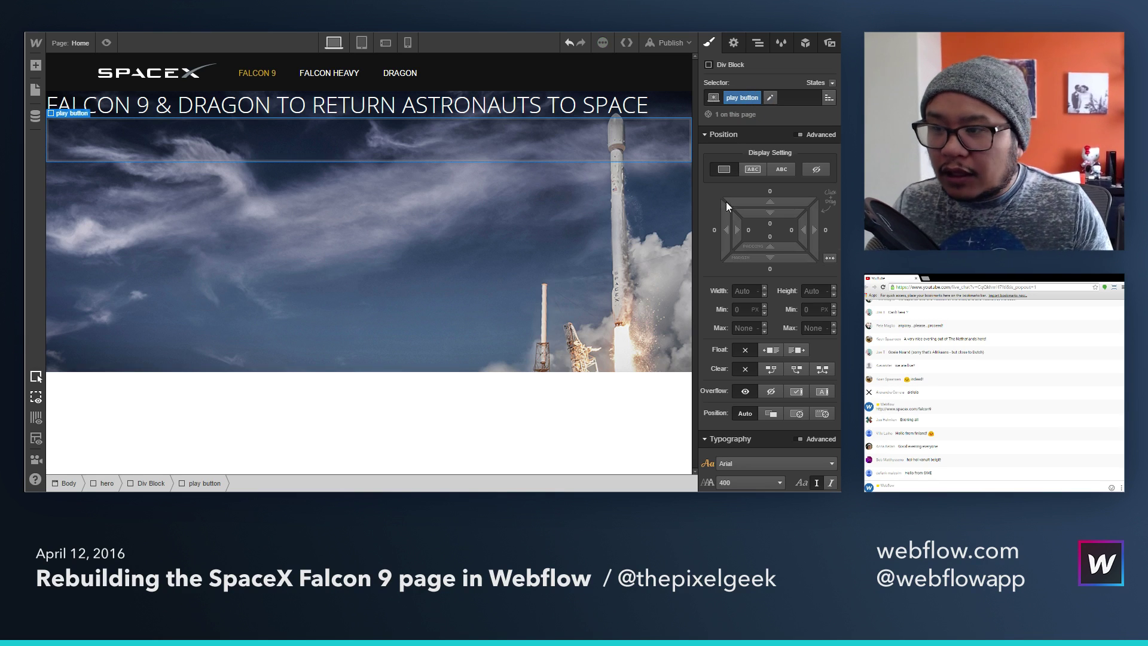
Step: Set the play button's width and height to 50 px
{"action": "left_click", "coordinate": [745, 290]}
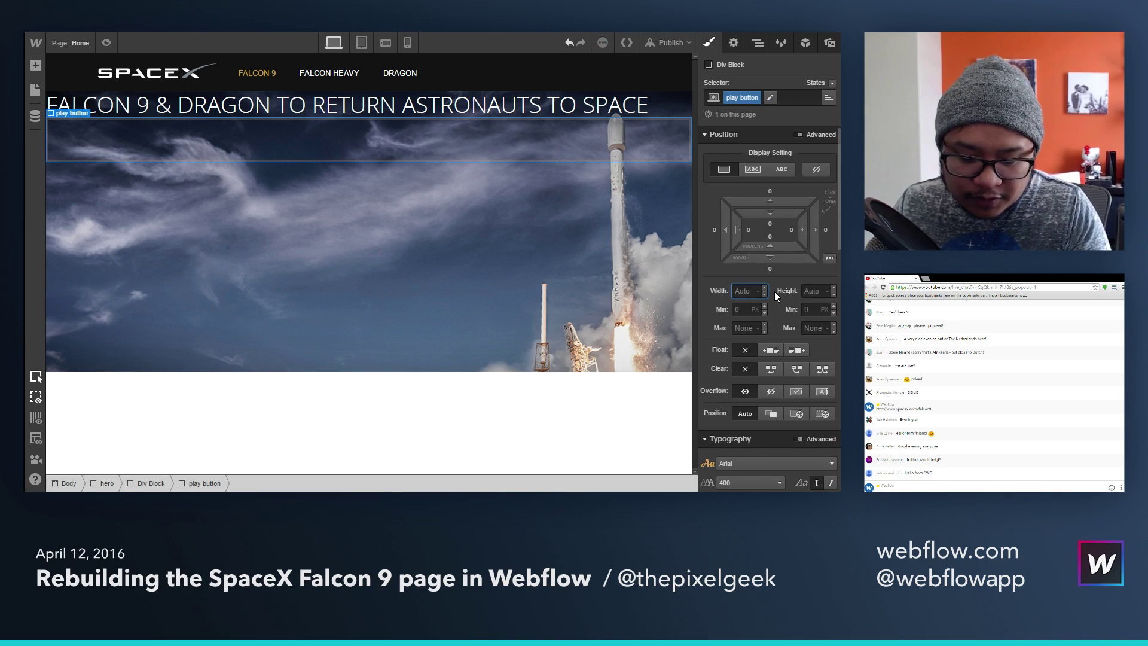
{"action": "type", "text": "50"}
{"action": "key", "text": "Tab"}
{"action": "type", "text": "50"}
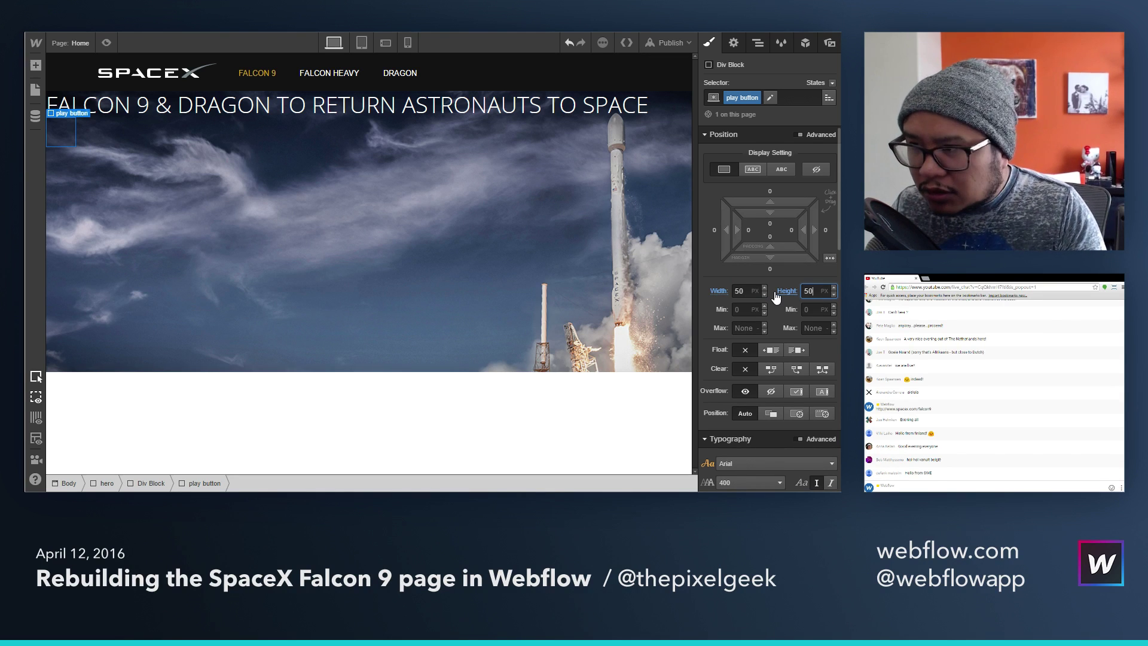
Step: Set the play button's width and height to 75 px
{"action": "key", "text": "shift+Tab"}
{"action": "type", "text": "75"}
{"action": "key", "text": "Tab"}
{"action": "type", "text": "75"}
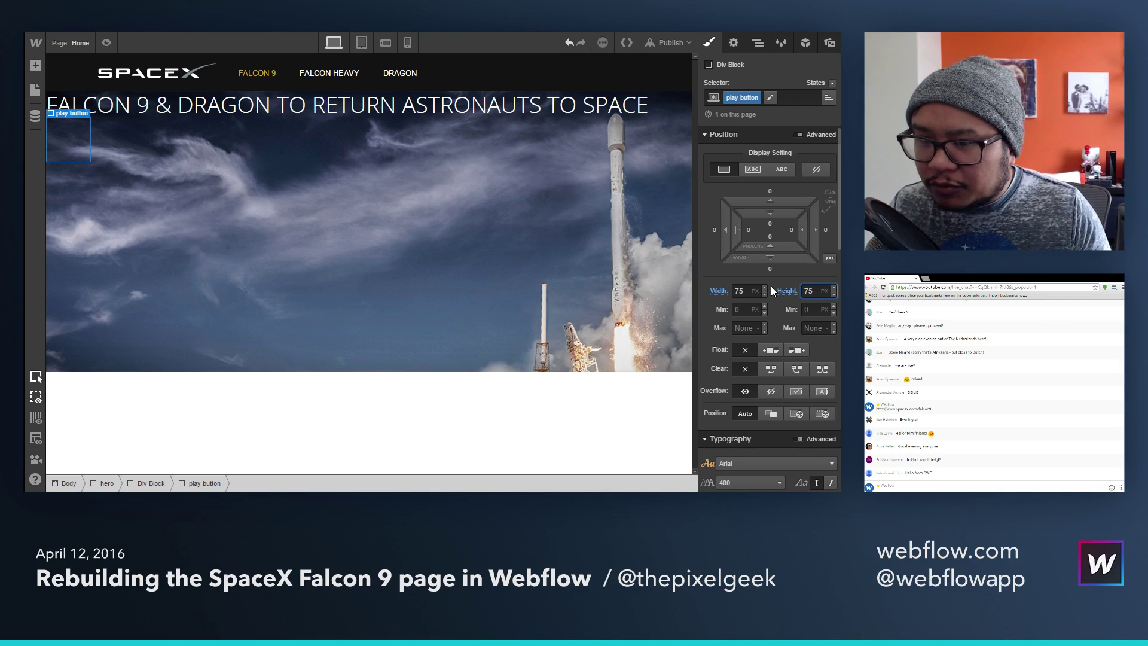
Step: Give the play button a solid white border on all sides
{"action": "scroll", "coordinate": [788, 299], "scroll_direction": "down", "scroll_amount": 3}
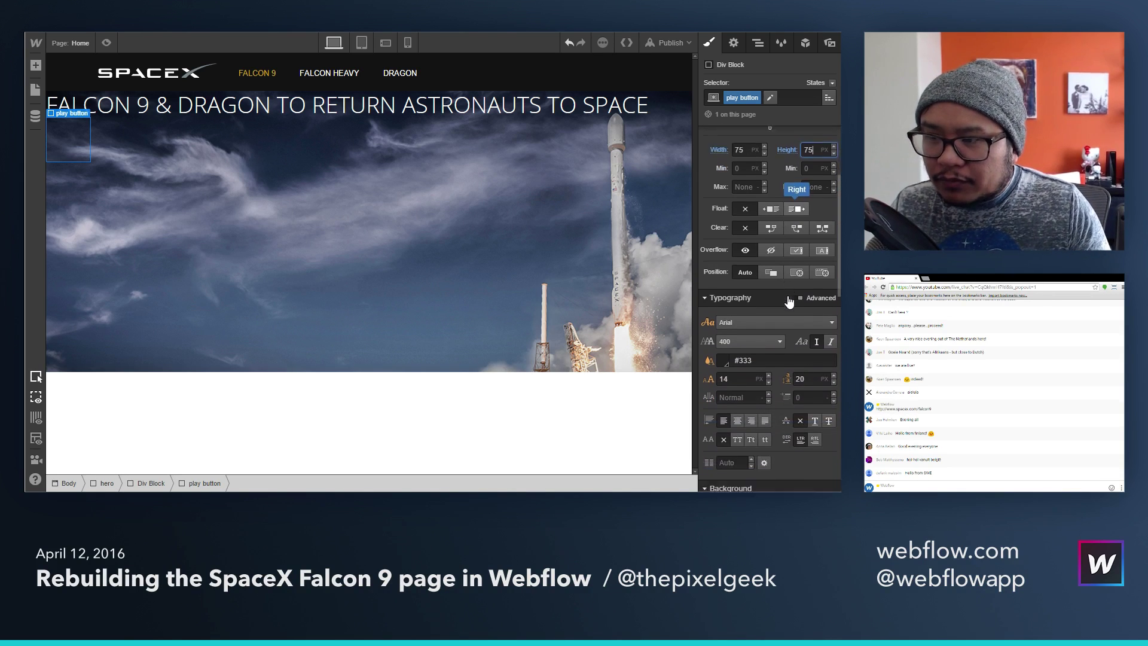
{"action": "scroll", "coordinate": [788, 297], "scroll_direction": "down", "scroll_amount": 7}
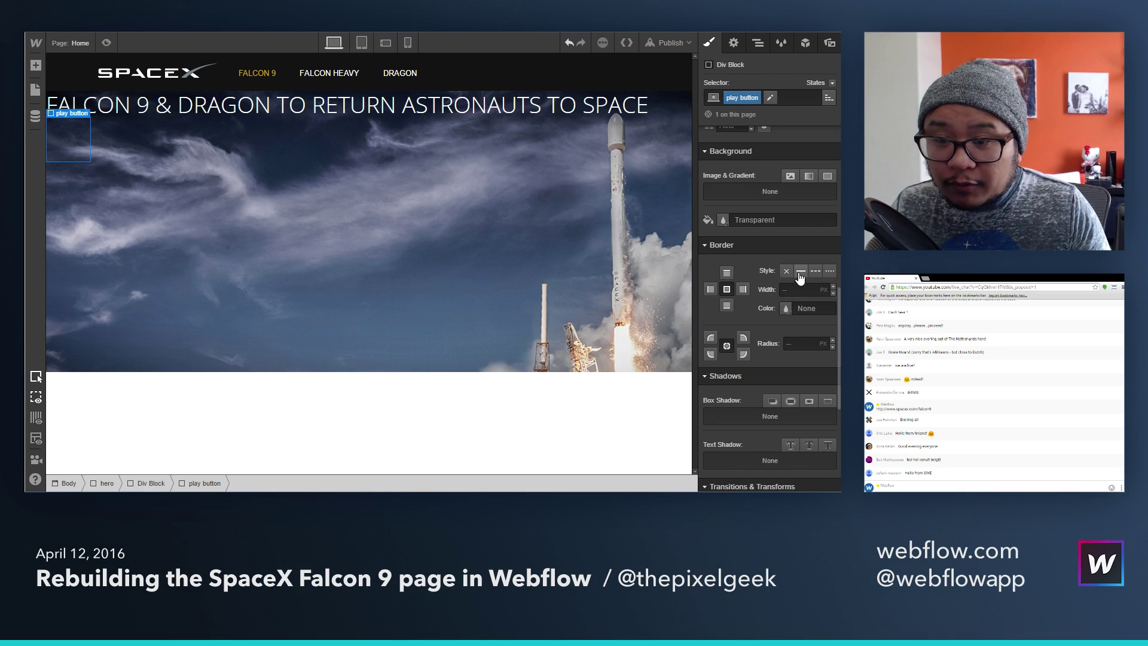
{"action": "left_click", "coordinate": [800, 274]}
{"action": "left_click", "coordinate": [789, 310]}
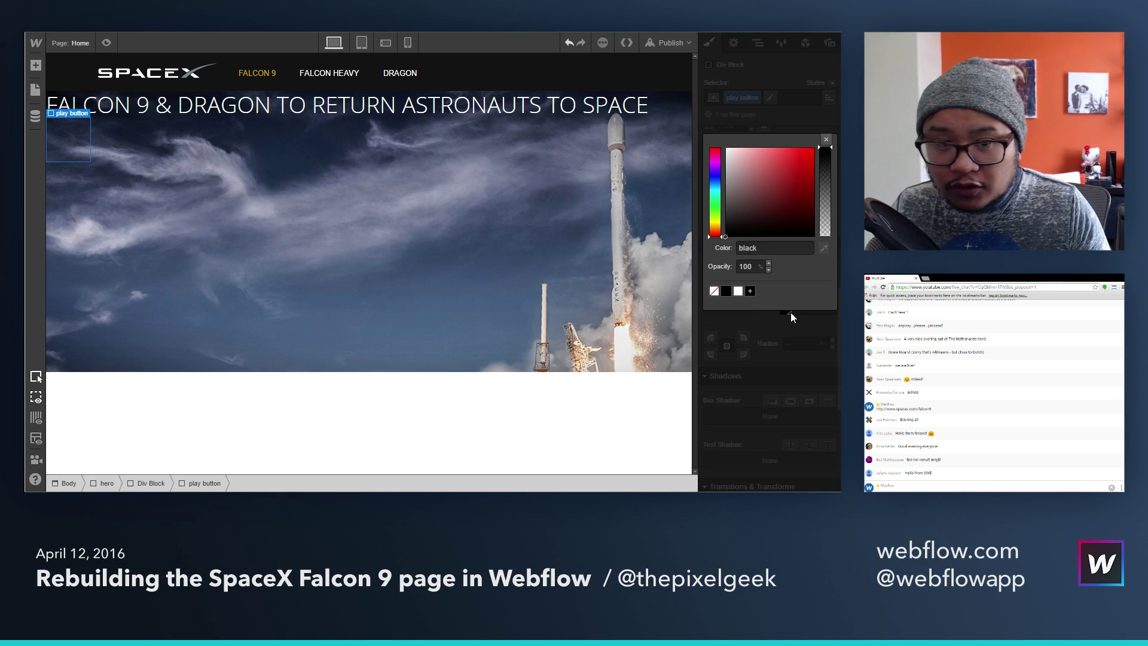
{"action": "left_click", "coordinate": [738, 291]}
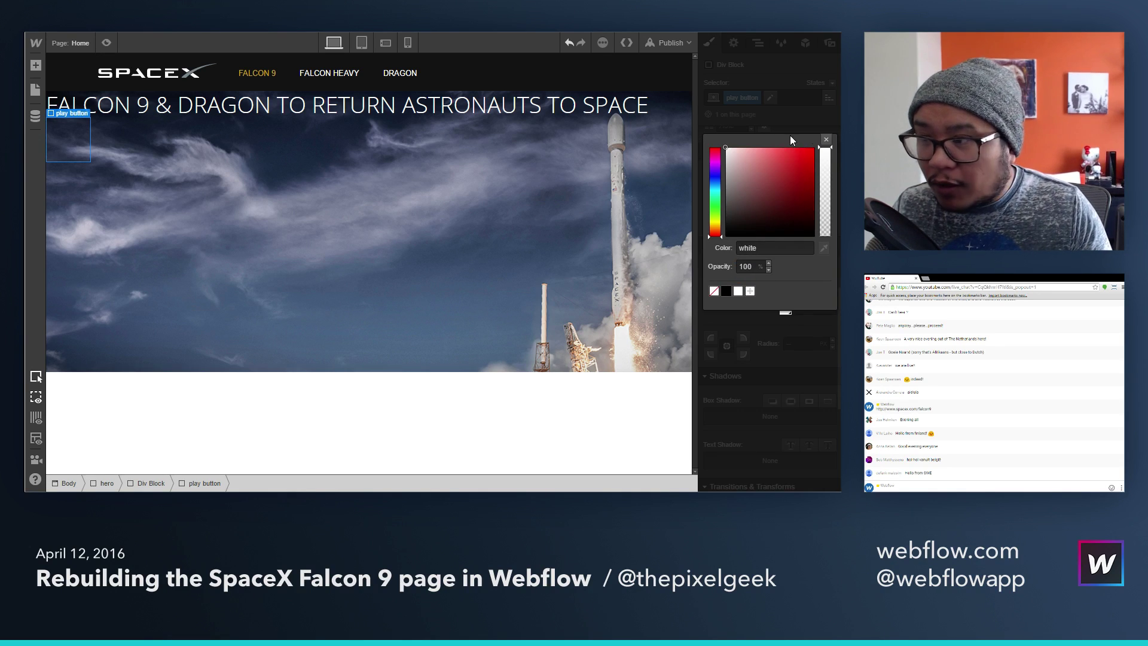
{"action": "left_click", "coordinate": [825, 141]}
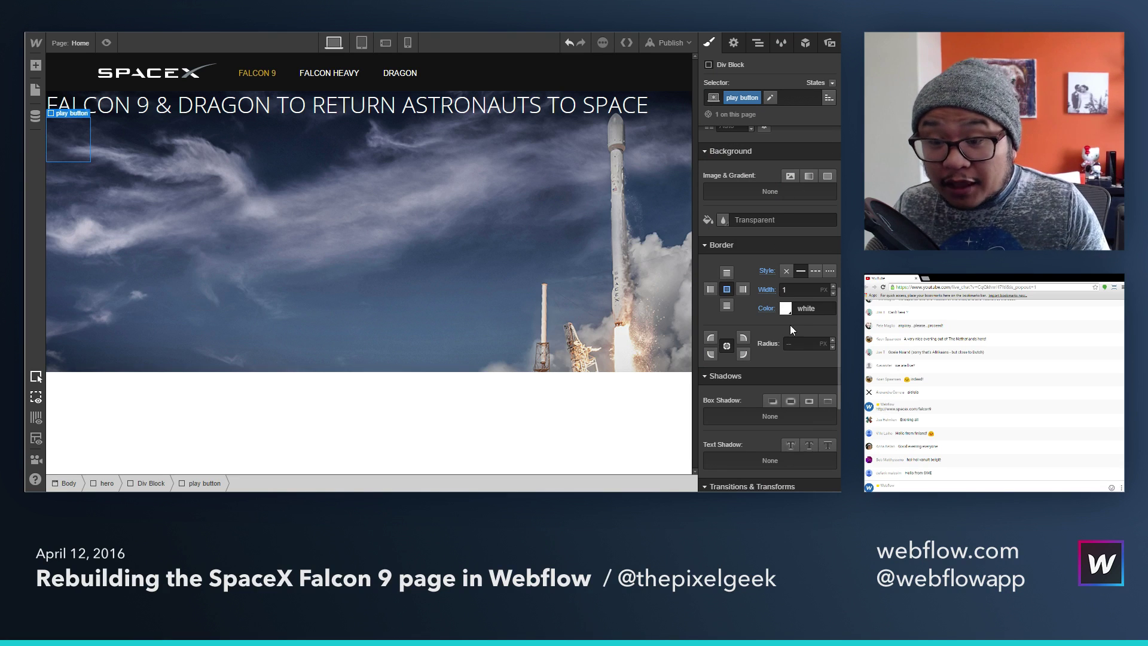
Step: Make the play button circular with a 50% border radius and set its border width to 2 px
{"action": "left_click", "coordinate": [795, 342]}
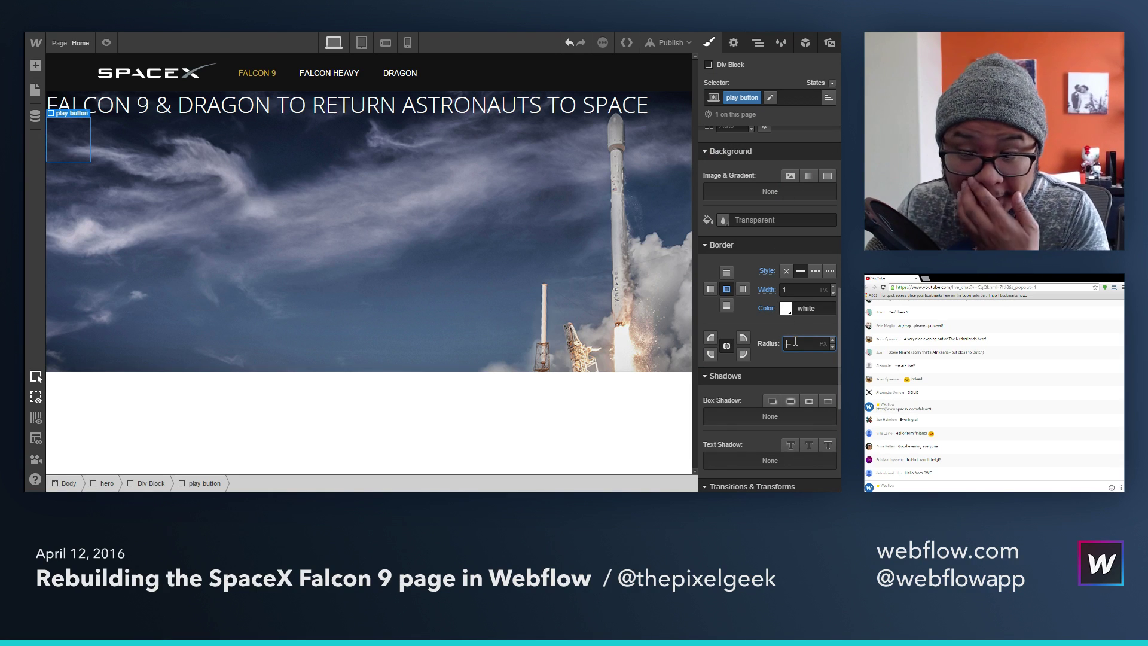
{"action": "key", "text": "Return"}
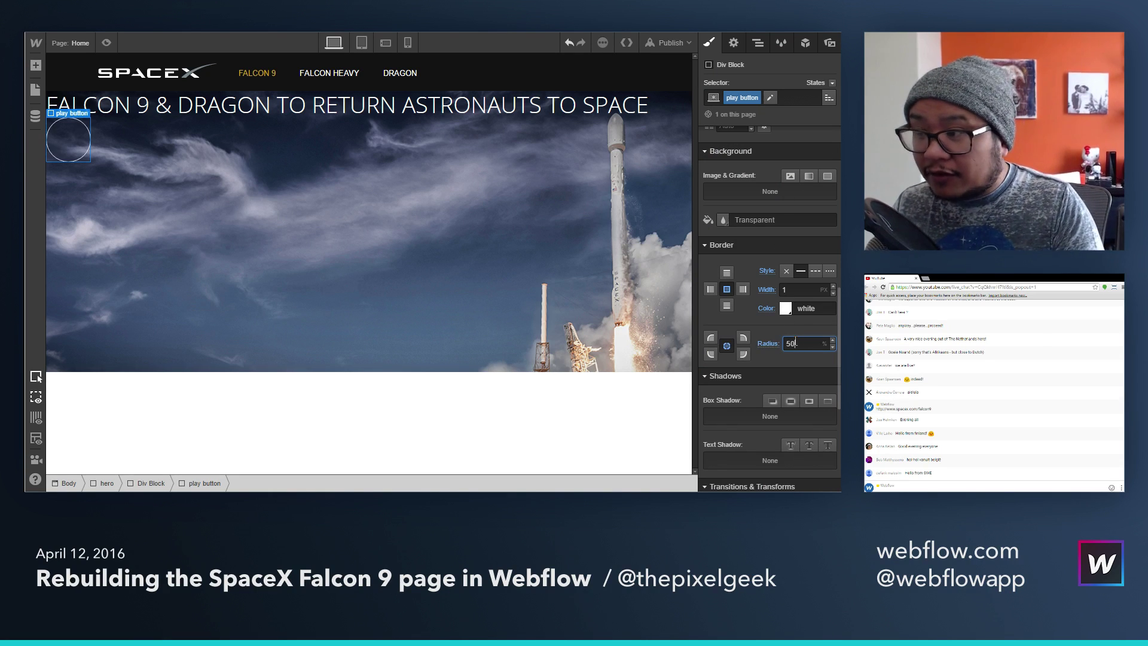
{"action": "left_click", "coordinate": [797, 281]}
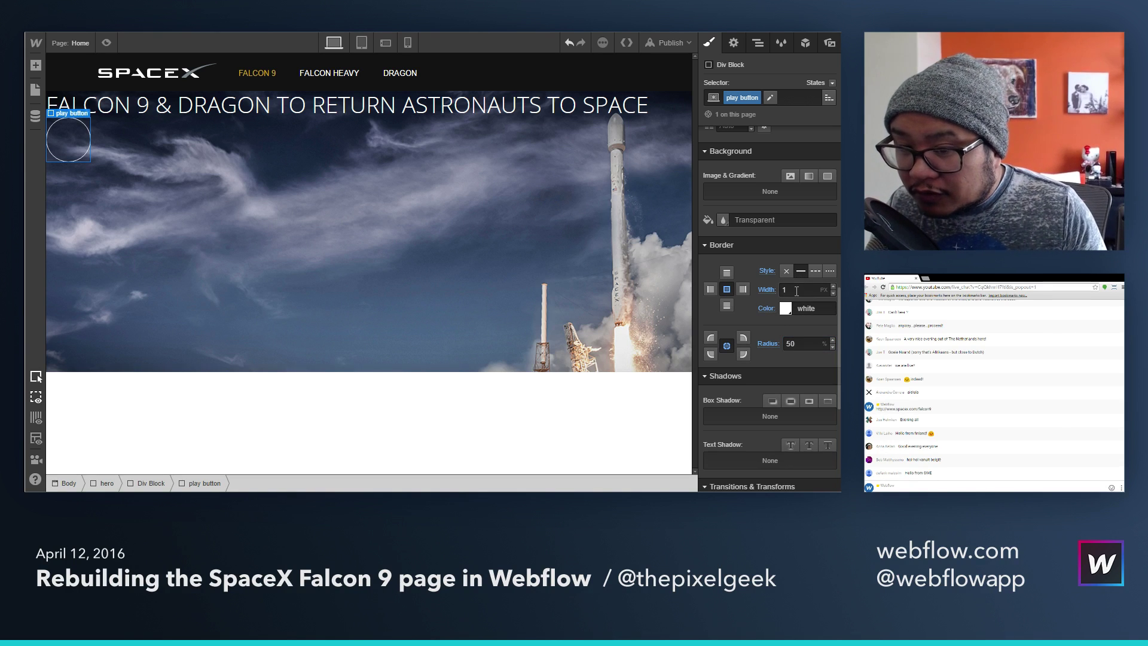
{"action": "left_click", "coordinate": [795, 289]}
{"action": "type", "text": "2"}
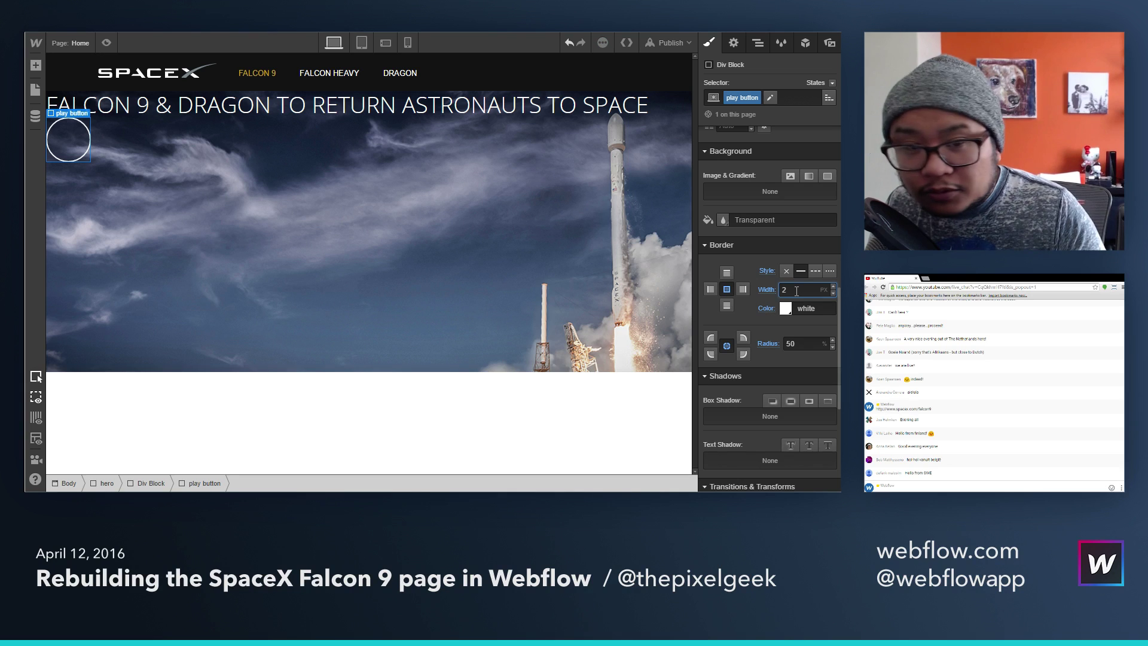
Step: Set the play button's border width to 2 px and its position to relative
{"action": "key", "text": "Up"}
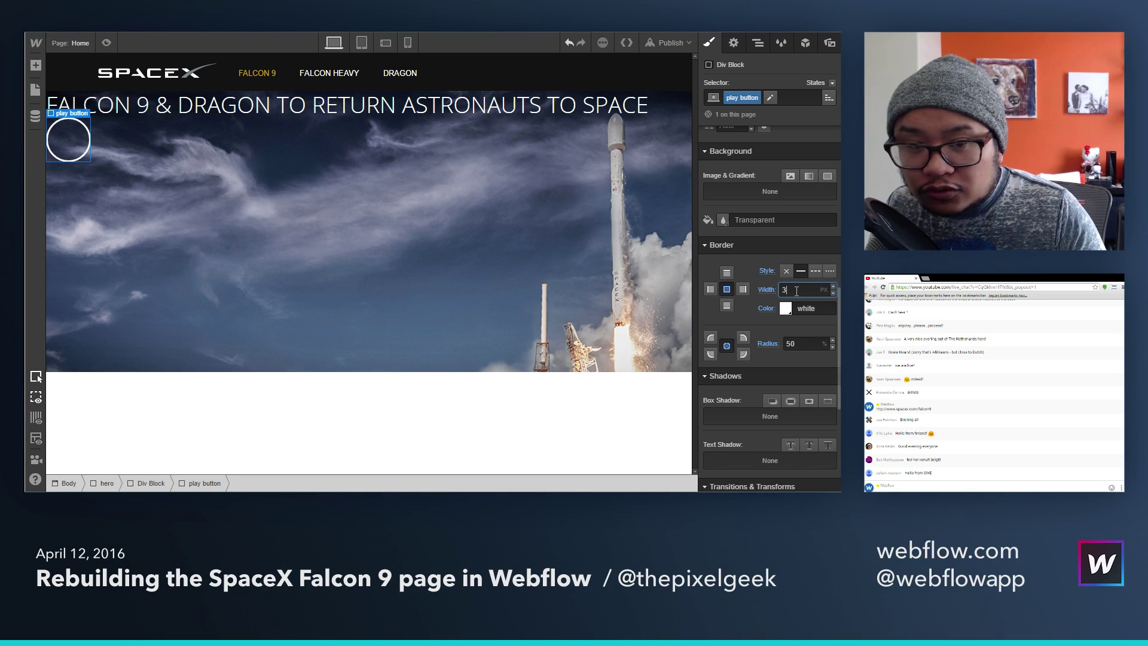
{"action": "key", "text": "Down"}
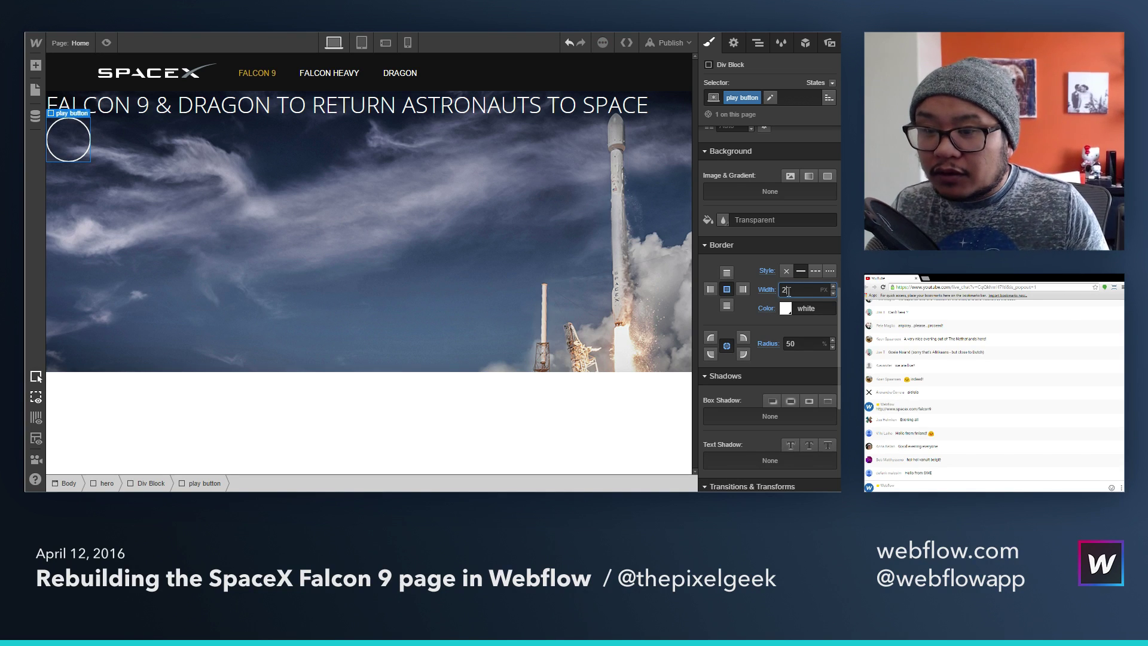
{"action": "scroll", "coordinate": [782, 307], "scroll_direction": "up", "scroll_amount": 5}
{"action": "scroll", "coordinate": [781, 306], "scroll_direction": "up", "scroll_amount": 2}
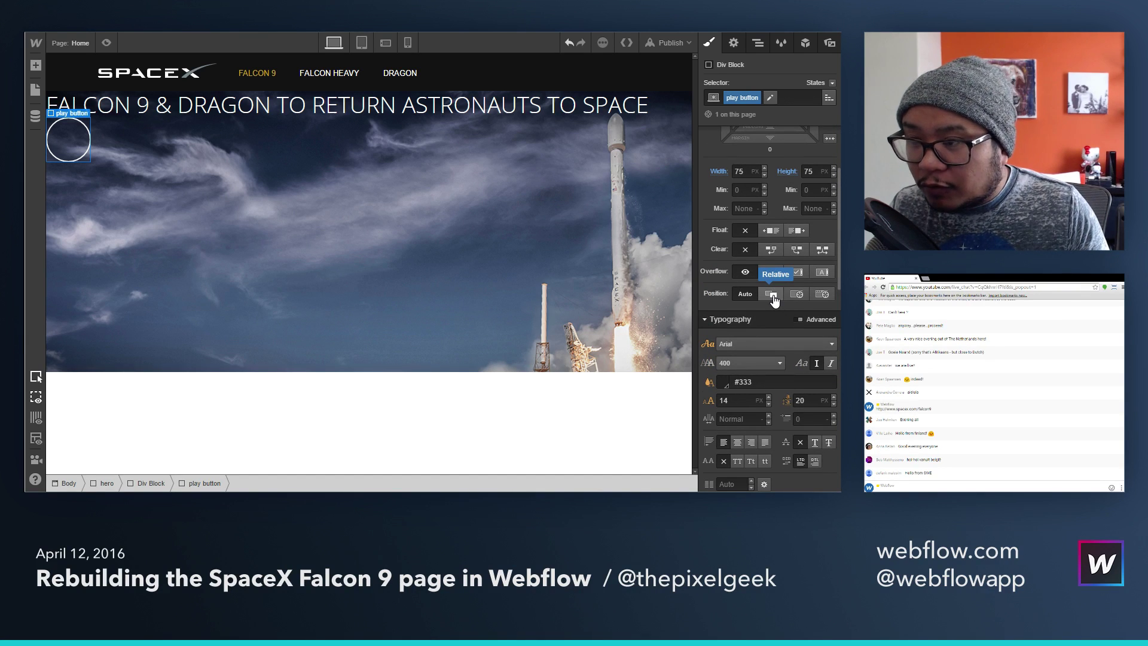
{"action": "left_click", "coordinate": [771, 295]}
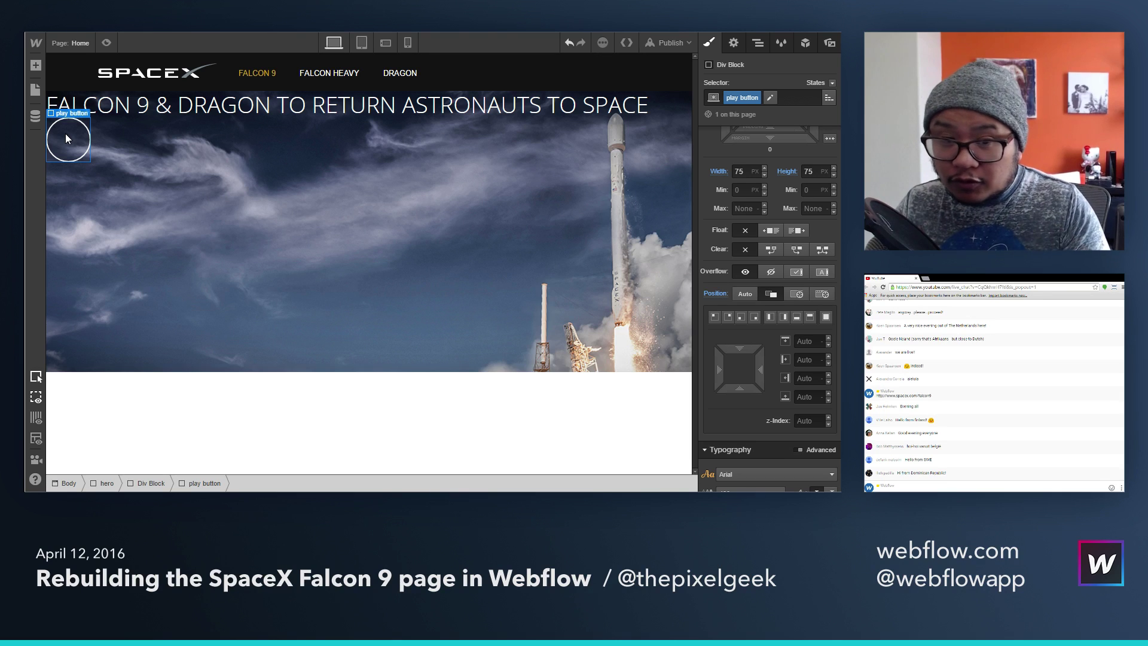
Step: Add a div block inside the play button and give it a new class named triangle
{"action": "key", "text": "a"}
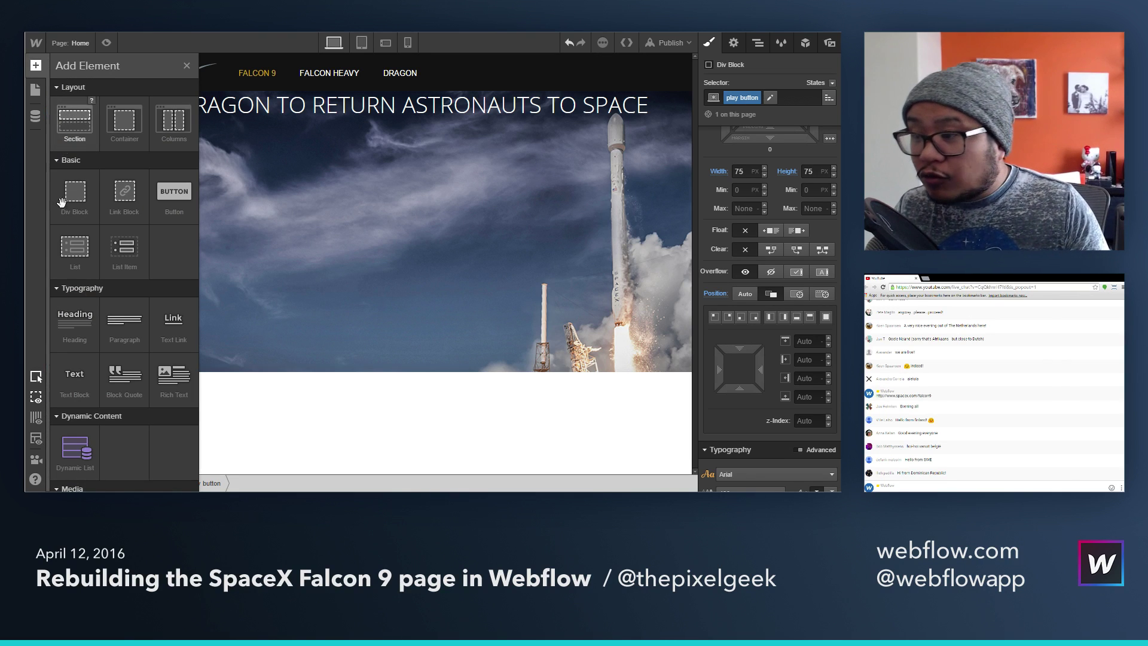
{"action": "left_click_drag", "start_coordinate": [71, 204], "coordinate": [62, 137]}
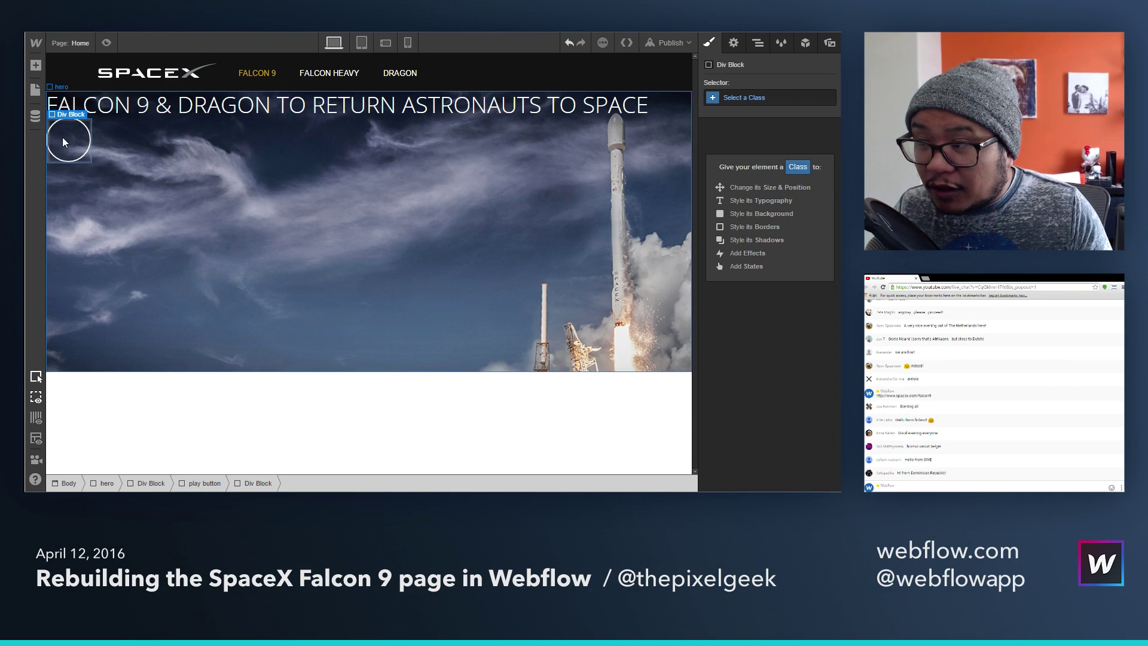
{"action": "left_click", "coordinate": [753, 44]}
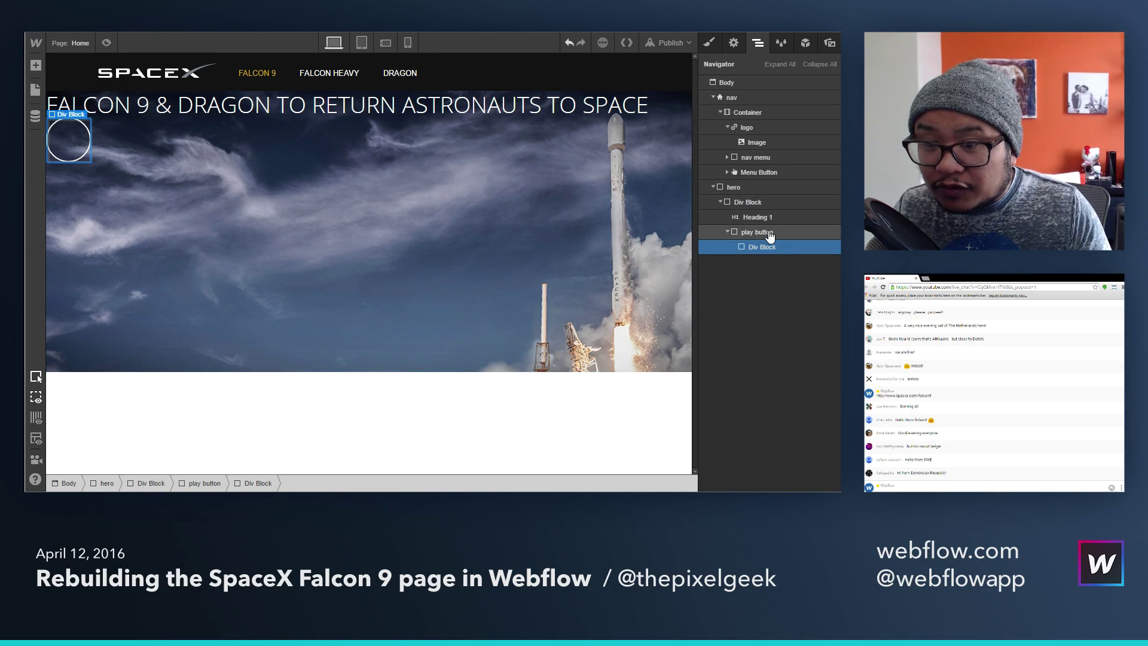
{"action": "left_click", "coordinate": [710, 44]}
{"action": "left_click", "coordinate": [743, 97]}
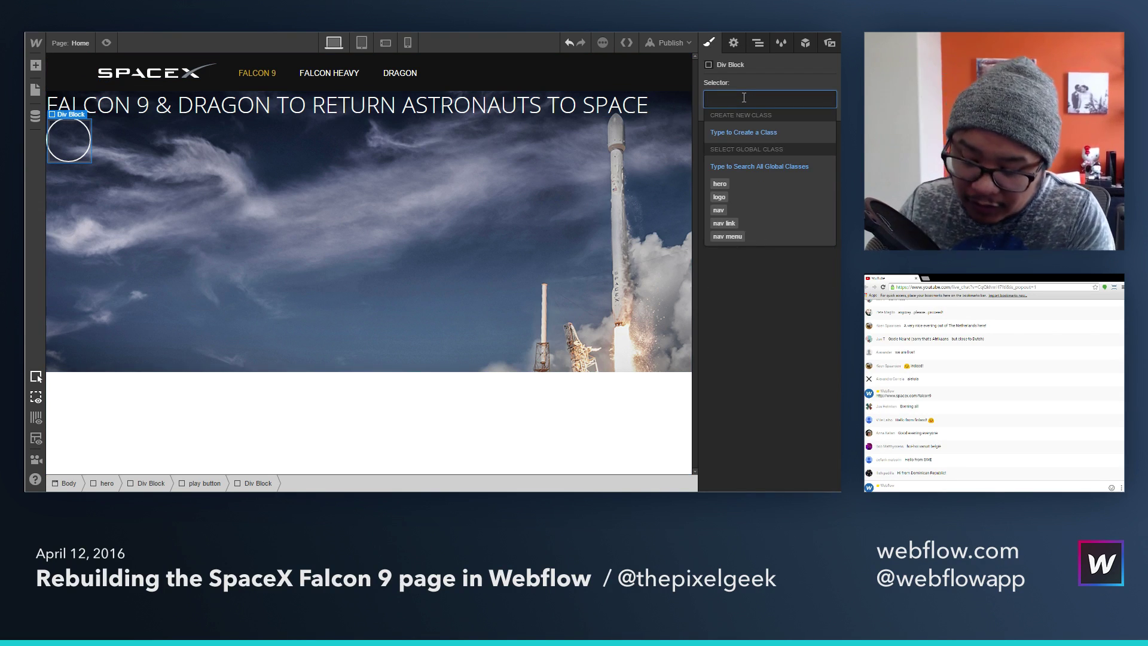
{"action": "type", "text": "tria"}
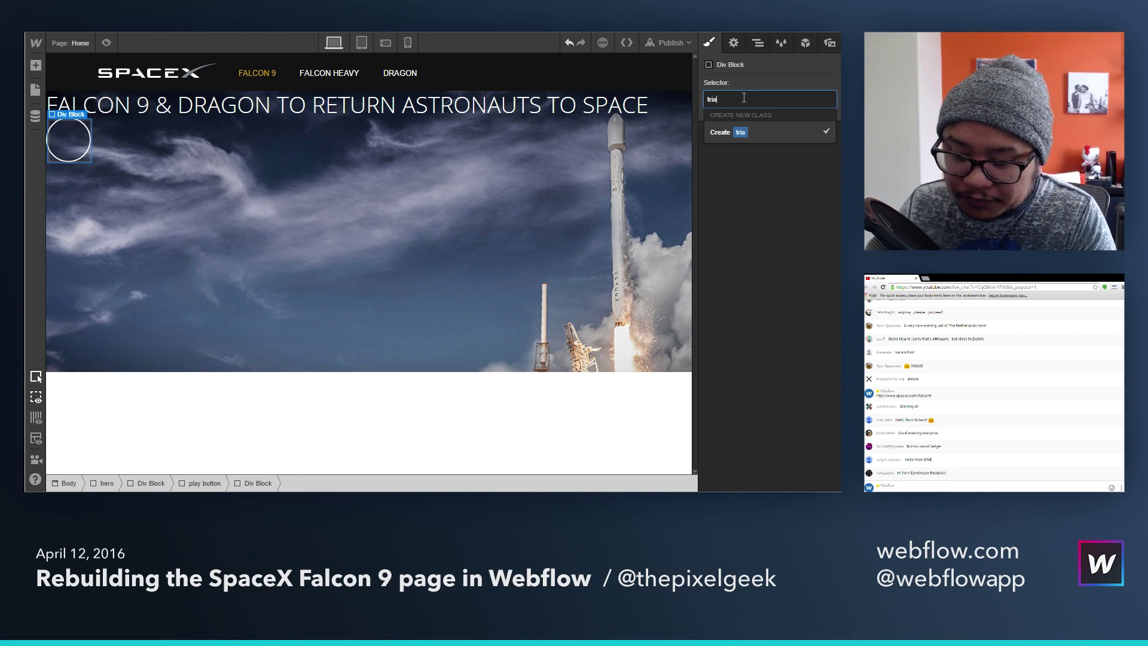
{"action": "type", "text": "ngle"}
{"action": "key", "text": "Return"}
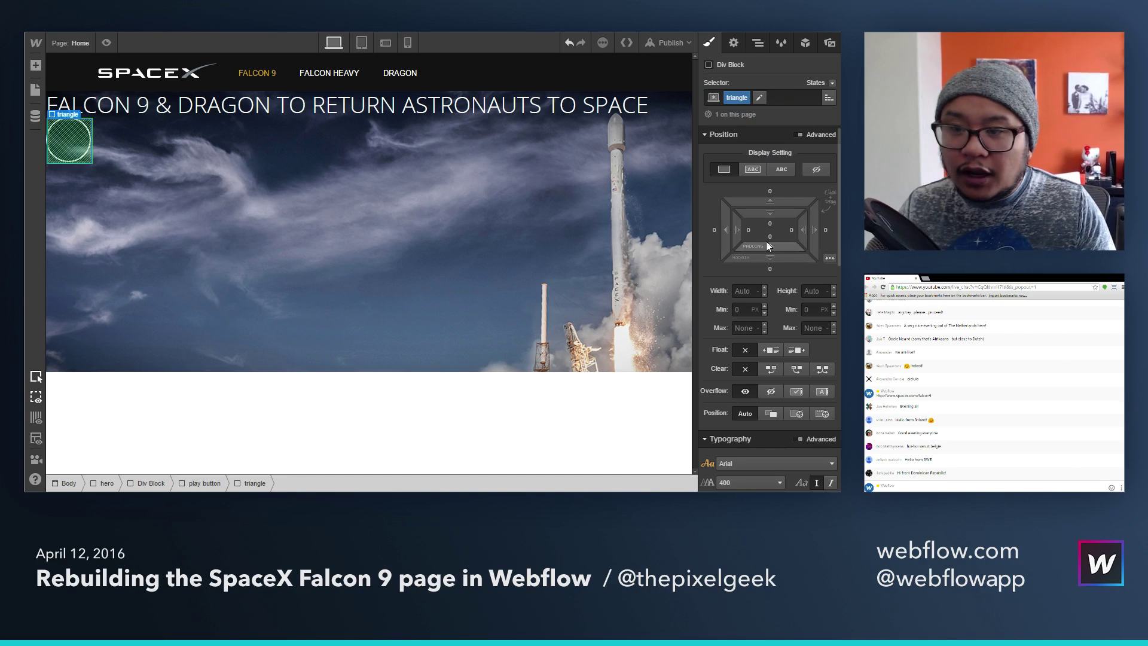
Step: Try the triangle block's width and height at 50 px and at 25 px
{"action": "left_click", "coordinate": [751, 294]}
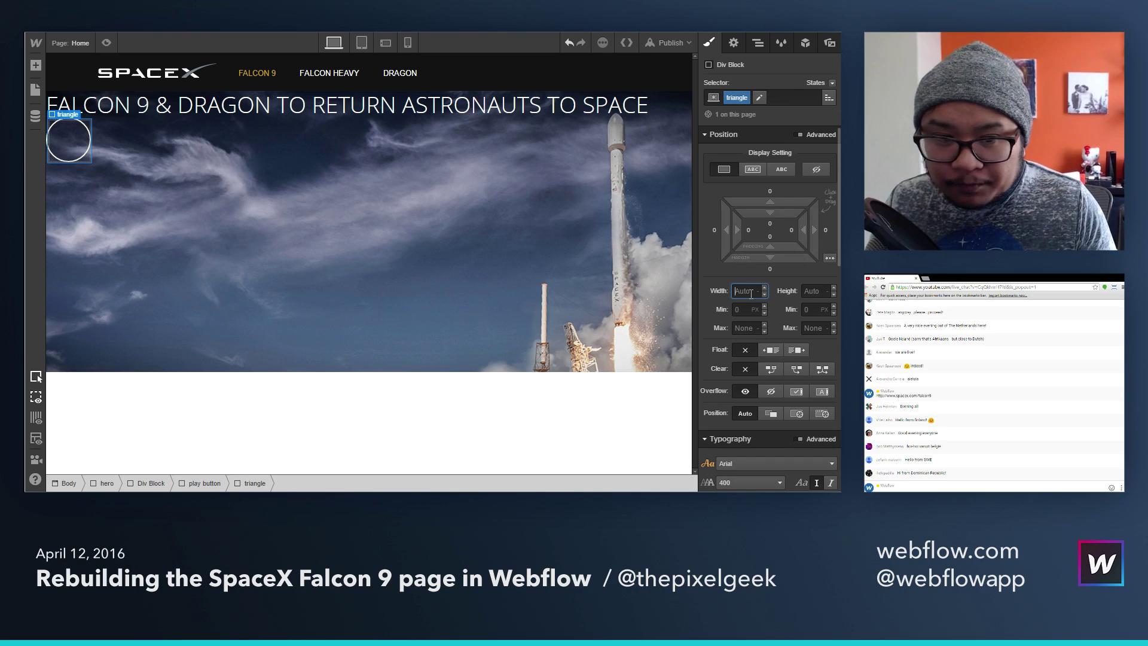
{"action": "type", "text": "50"}
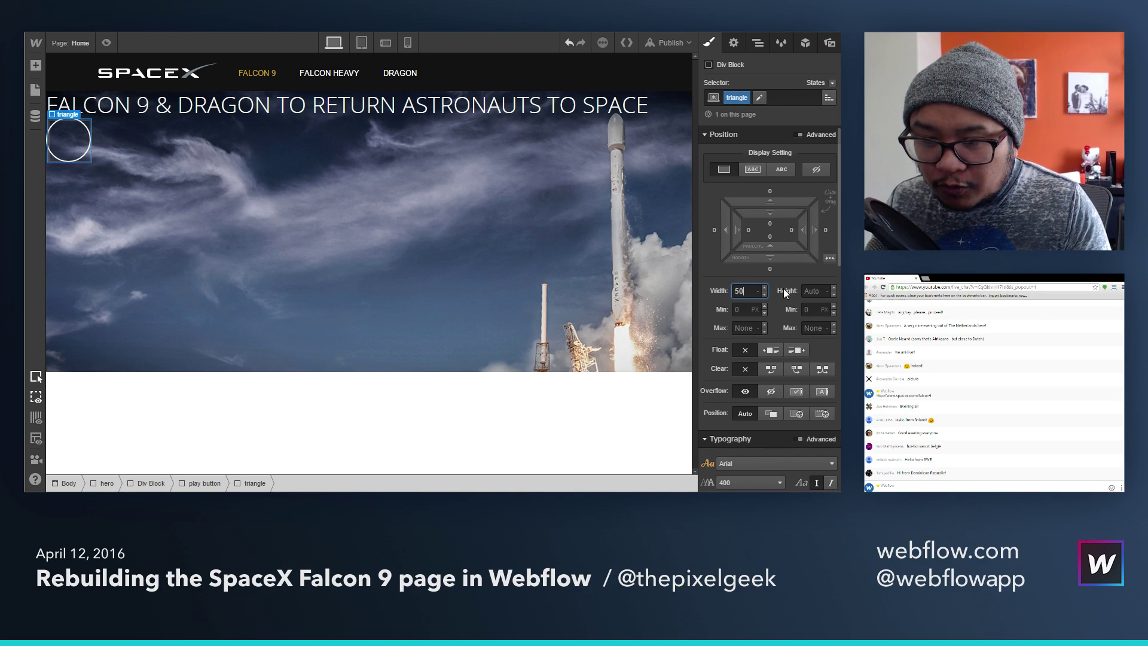
{"action": "key", "text": "Tab"}
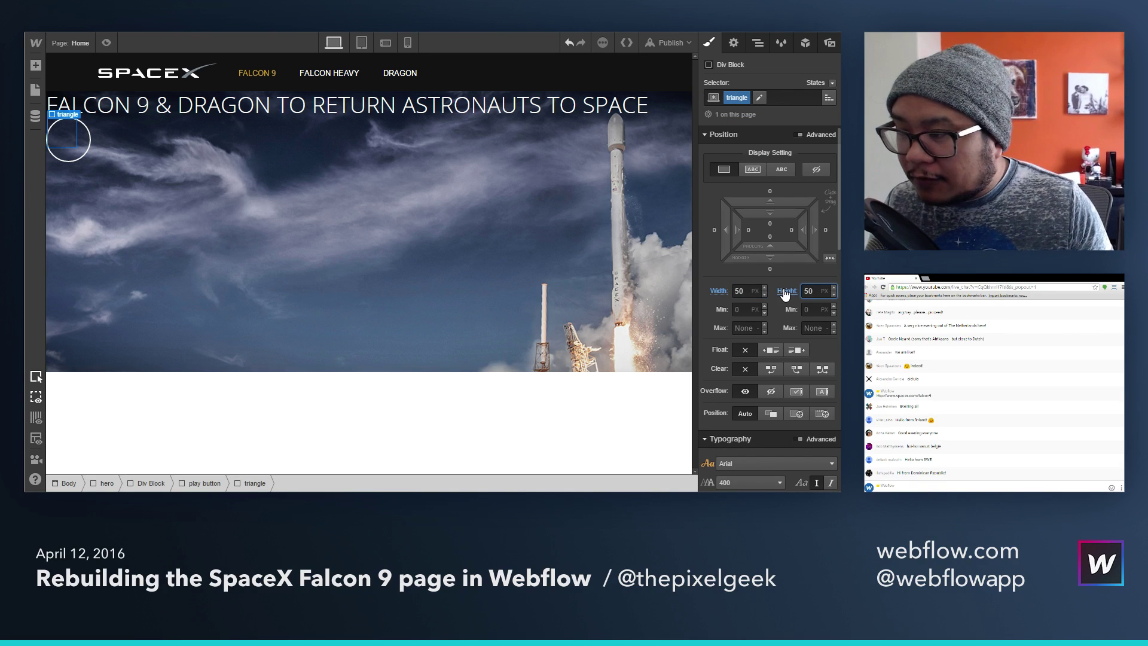
{"action": "key", "text": "shift+Tab"}
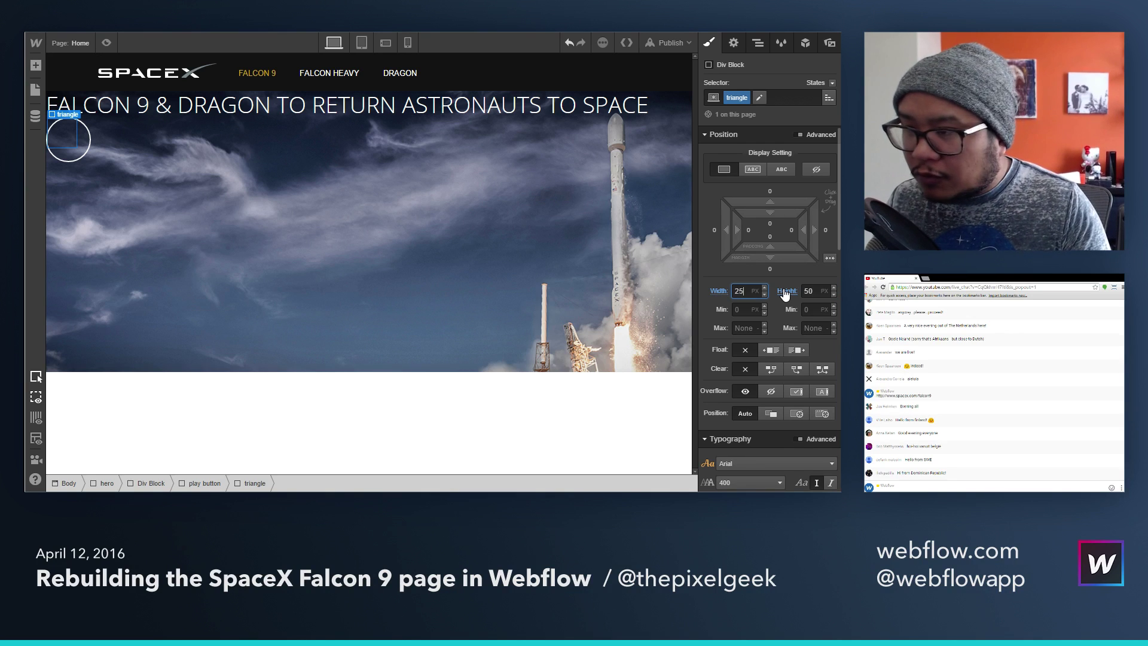
{"action": "key", "text": "Tab"}
{"action": "type", "text": "25"}
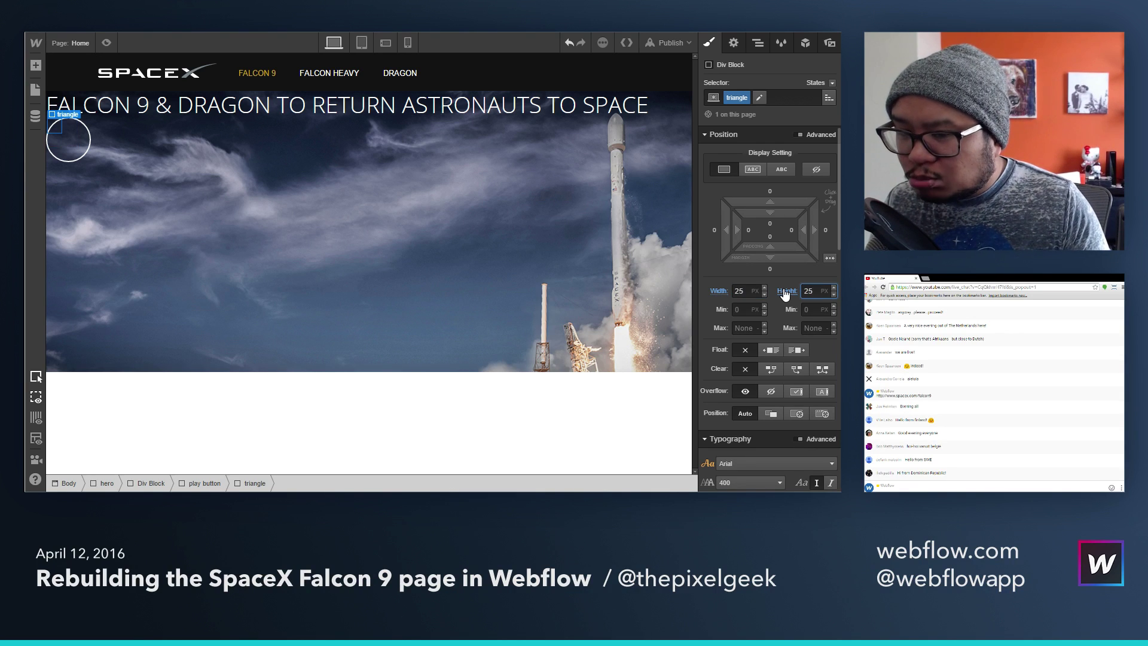
Step: Set the triangle block's width and height to 45 px
{"action": "key", "text": "shift+Tab"}
{"action": "type", "text": "35"}
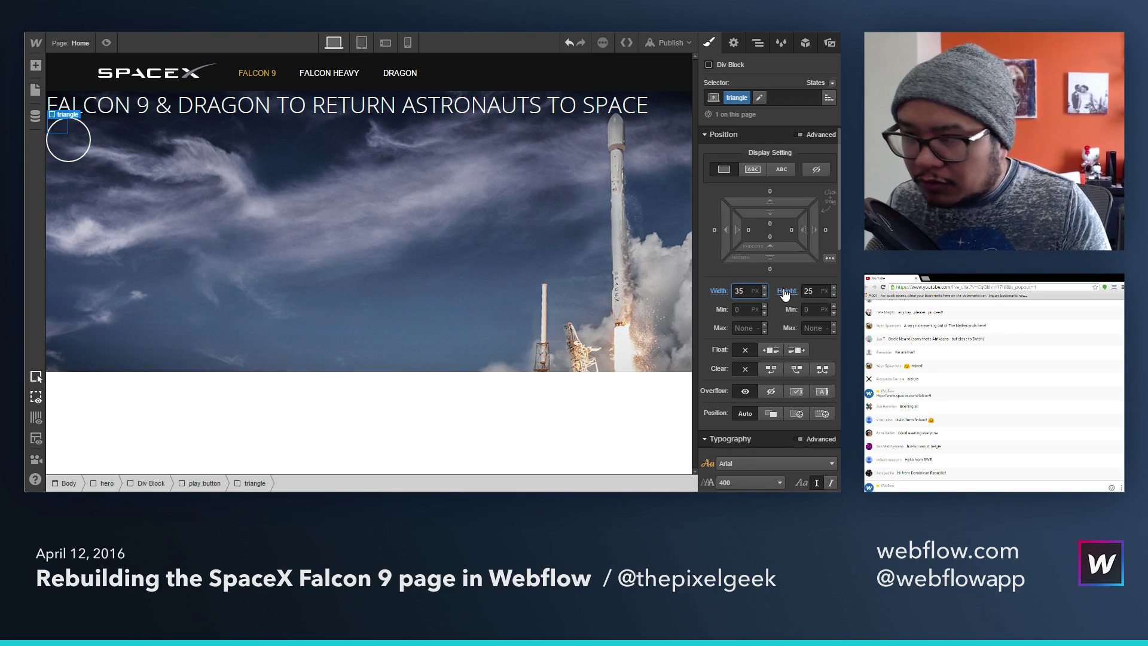
{"action": "key", "text": "Tab"}
{"action": "type", "text": "35"}
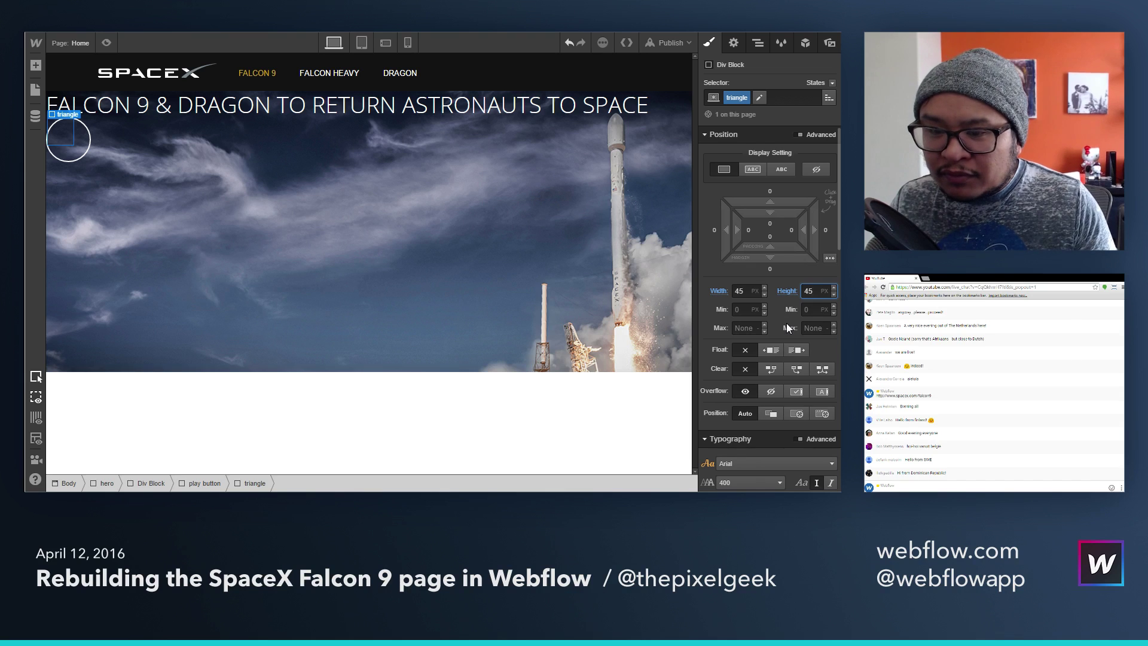
Step: Position the triangle block absolutely within the play button, with top and left offsets of 50%
{"action": "scroll", "coordinate": [787, 323], "scroll_direction": "down", "scroll_amount": 2}
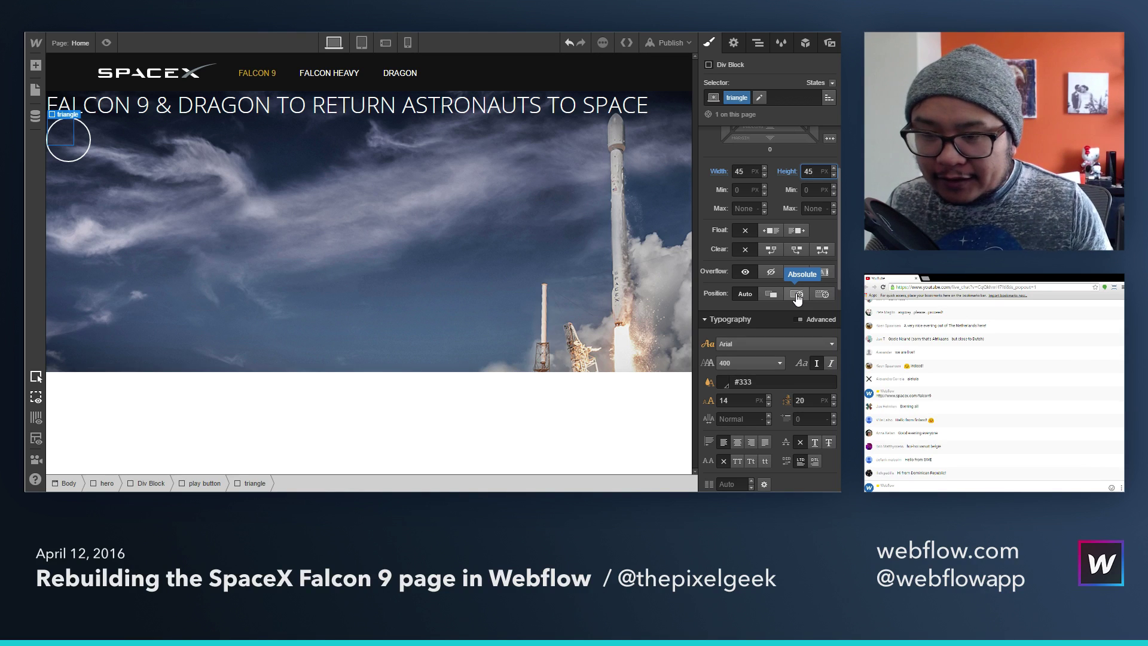
{"action": "left_click", "coordinate": [796, 294]}
{"action": "left_click", "coordinate": [801, 341]}
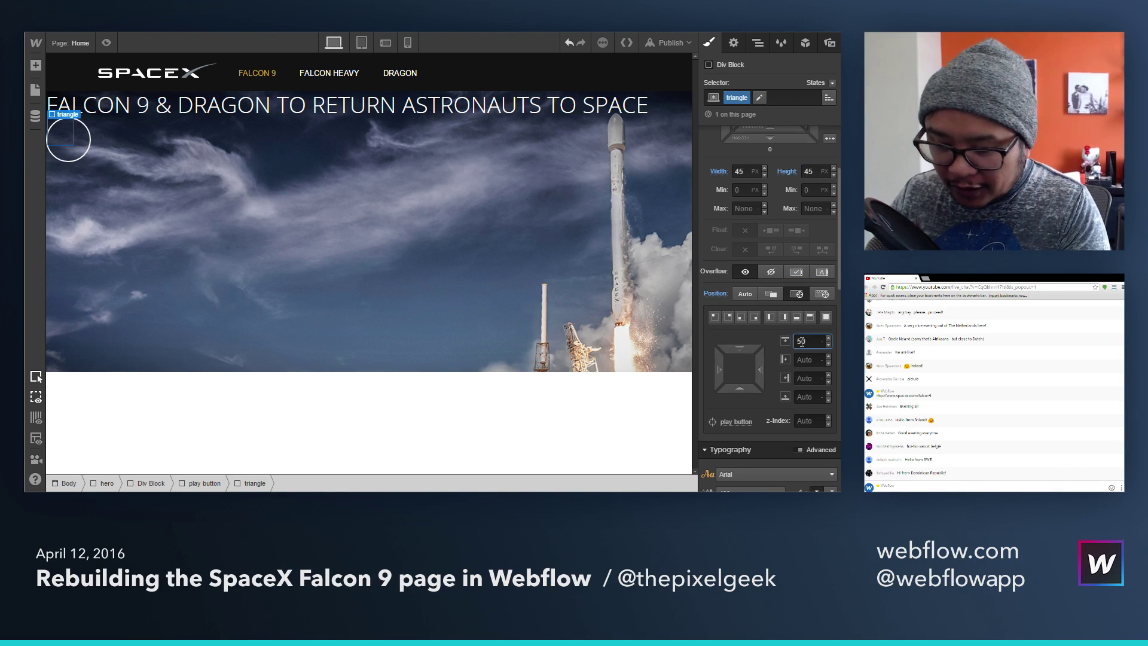
{"action": "type", "text": "50%"}
{"action": "key", "text": "Tab"}
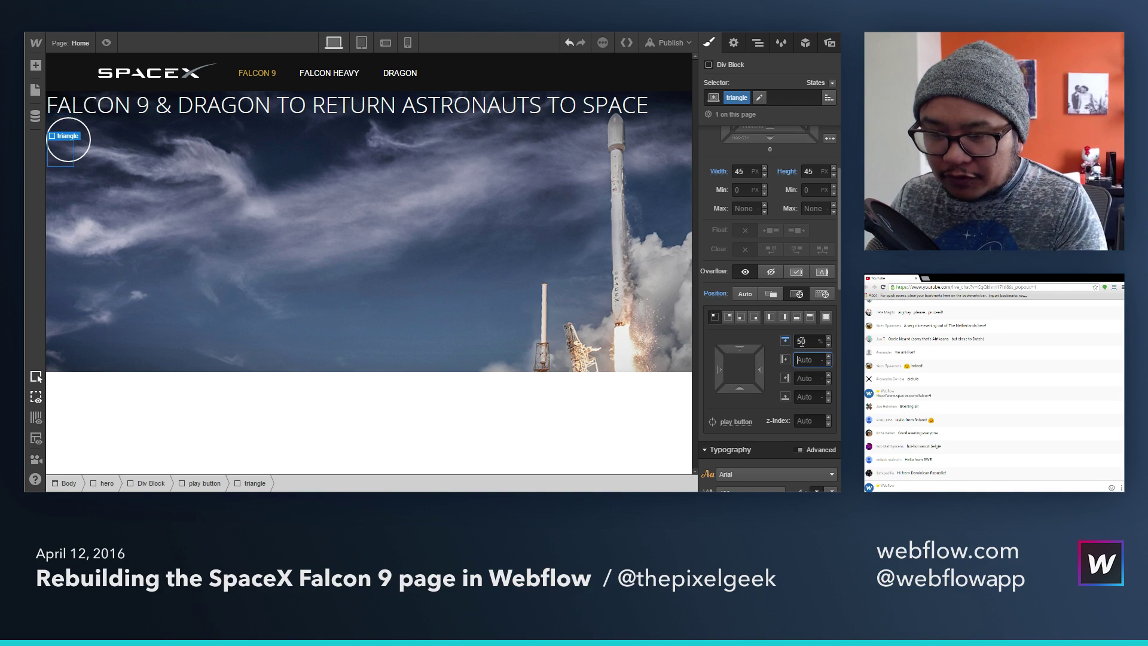
{"action": "type", "text": "50%"}
{"action": "key", "text": "Return"}
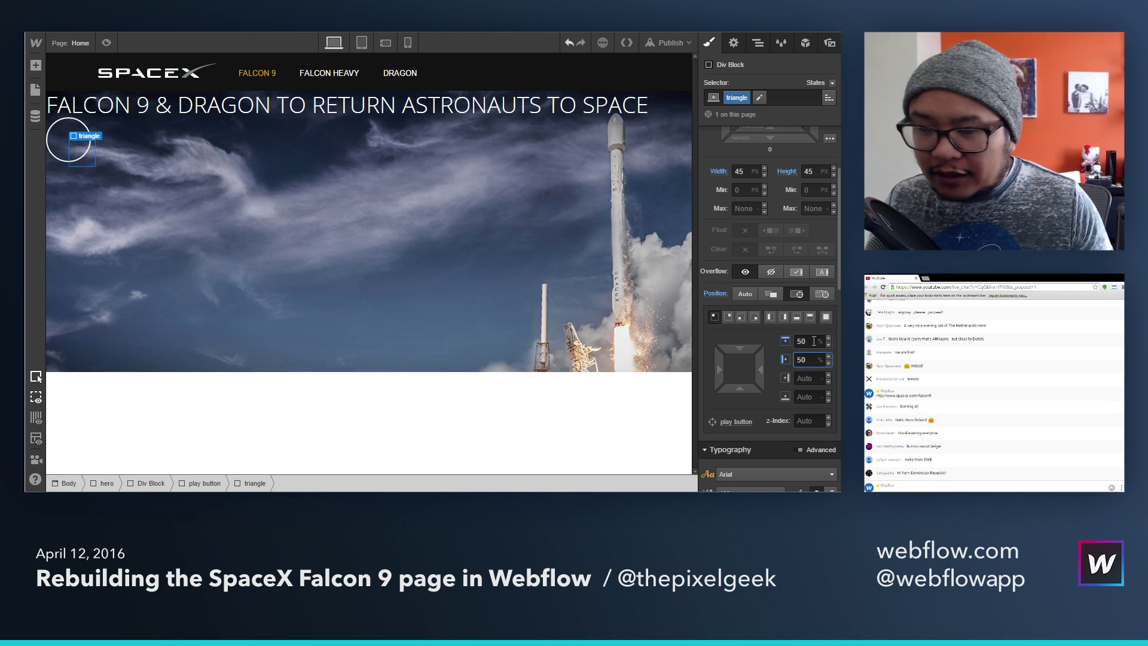
Step: Add a Move transform to the triangle block with -50% on both the X and Y axes
{"action": "scroll", "coordinate": [806, 347], "scroll_direction": "down", "scroll_amount": 5}
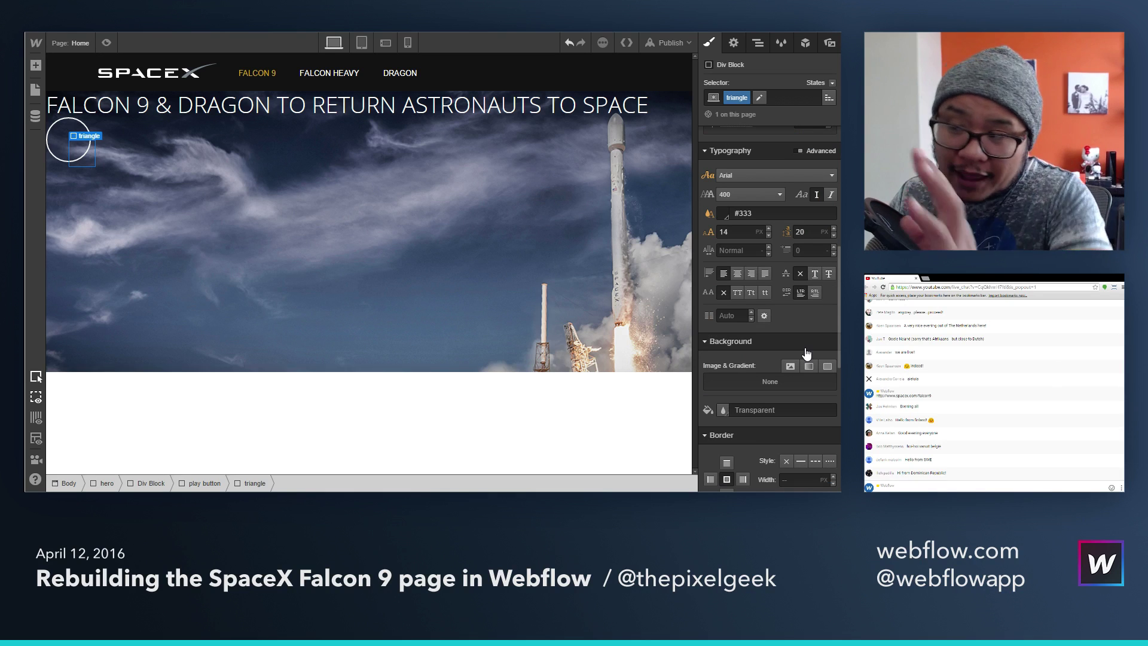
{"action": "scroll", "coordinate": [806, 406], "scroll_direction": "down", "scroll_amount": 6}
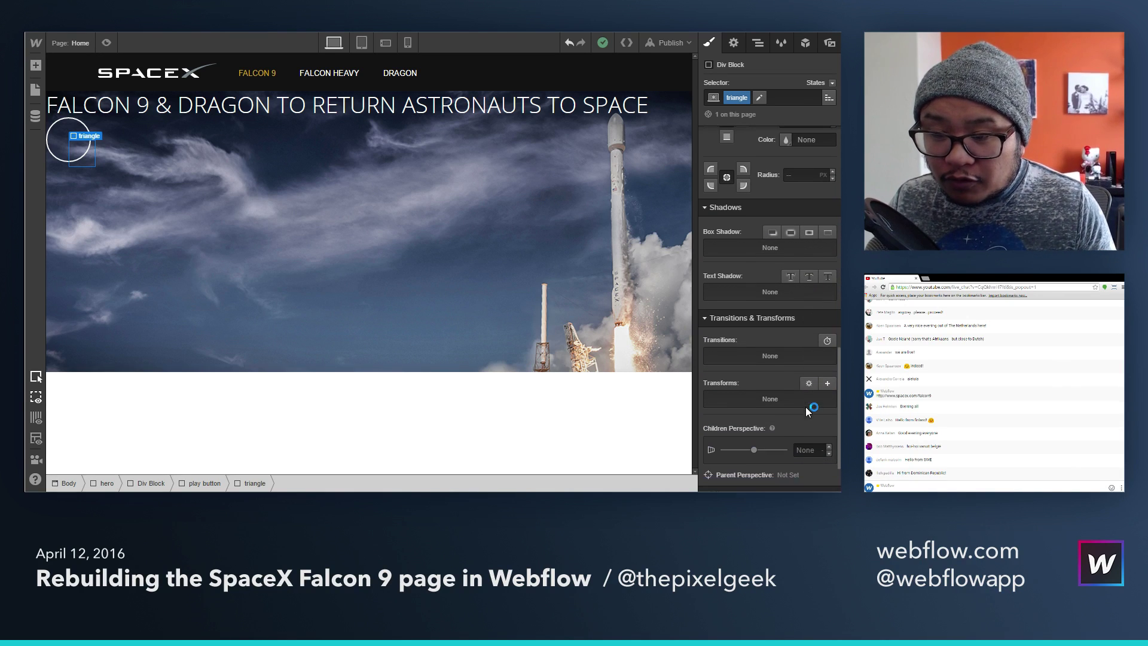
{"action": "left_click", "coordinate": [827, 384]}
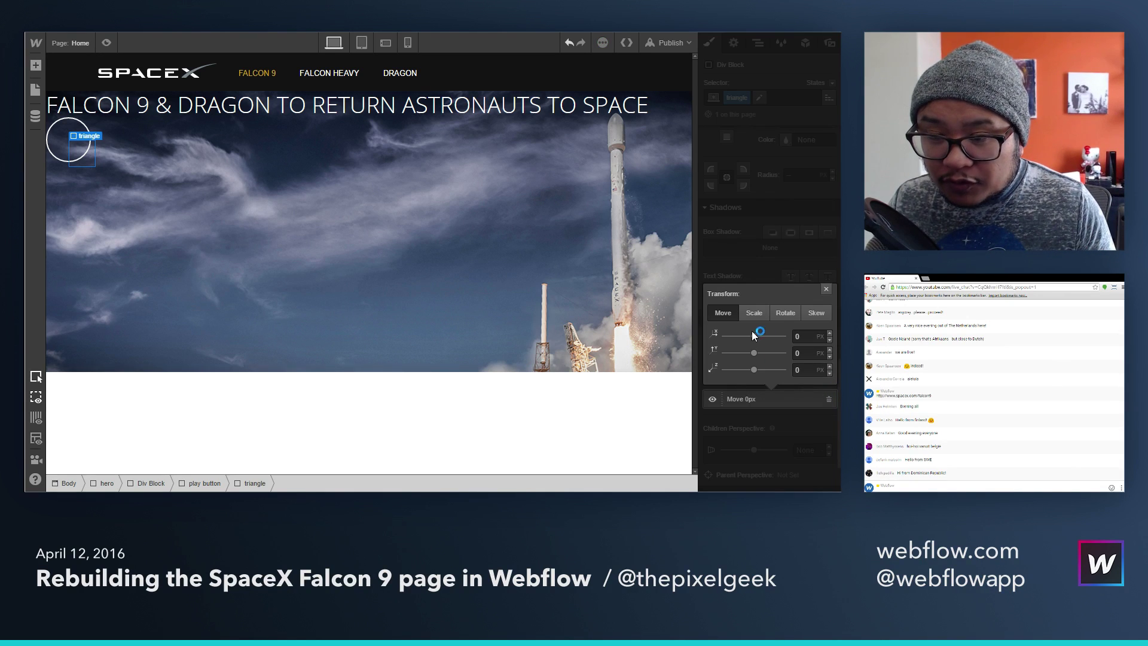
{"action": "type", "text": "-50%"}
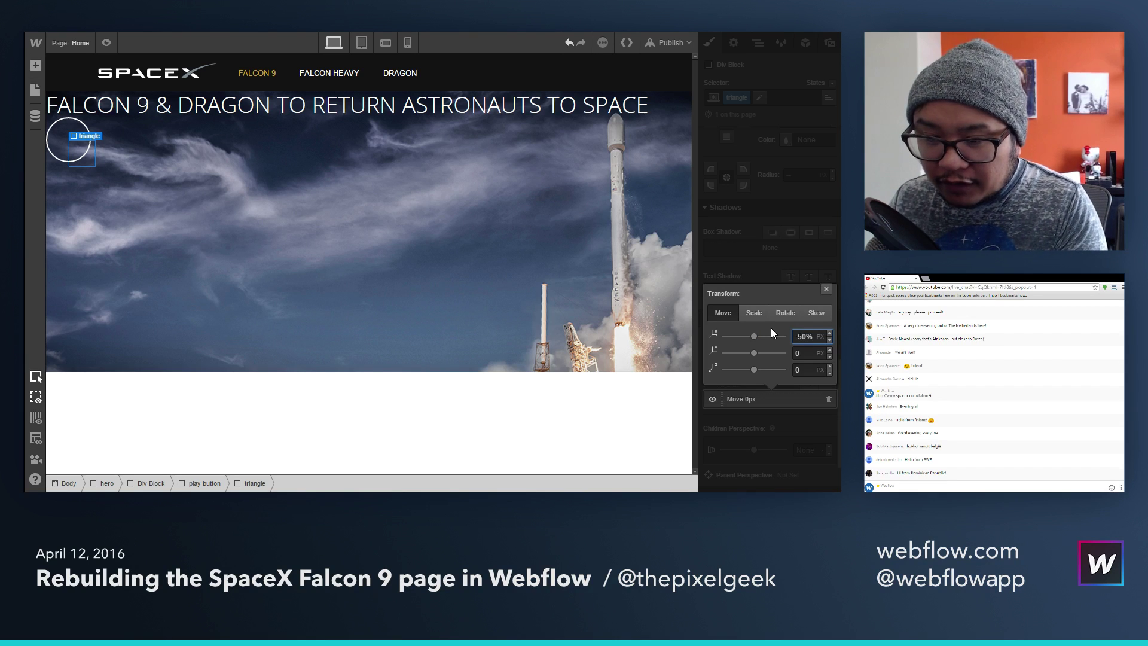
{"action": "key", "text": "Tab"}
{"action": "type", "text": "-50%"}
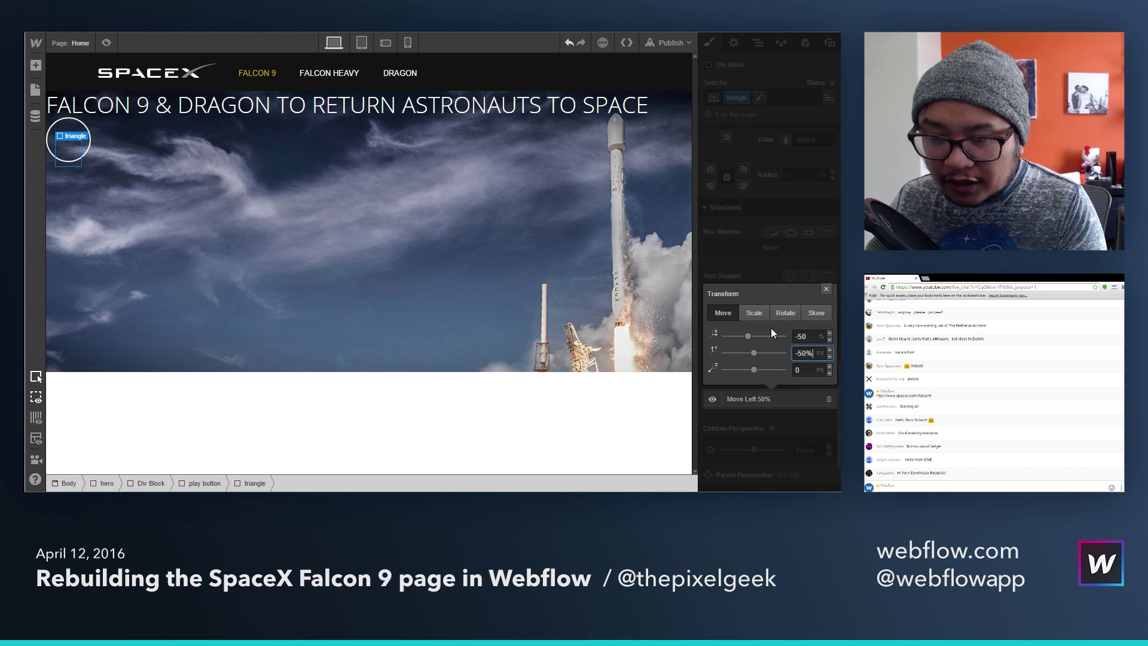
{"action": "left_click", "coordinate": [826, 288]}
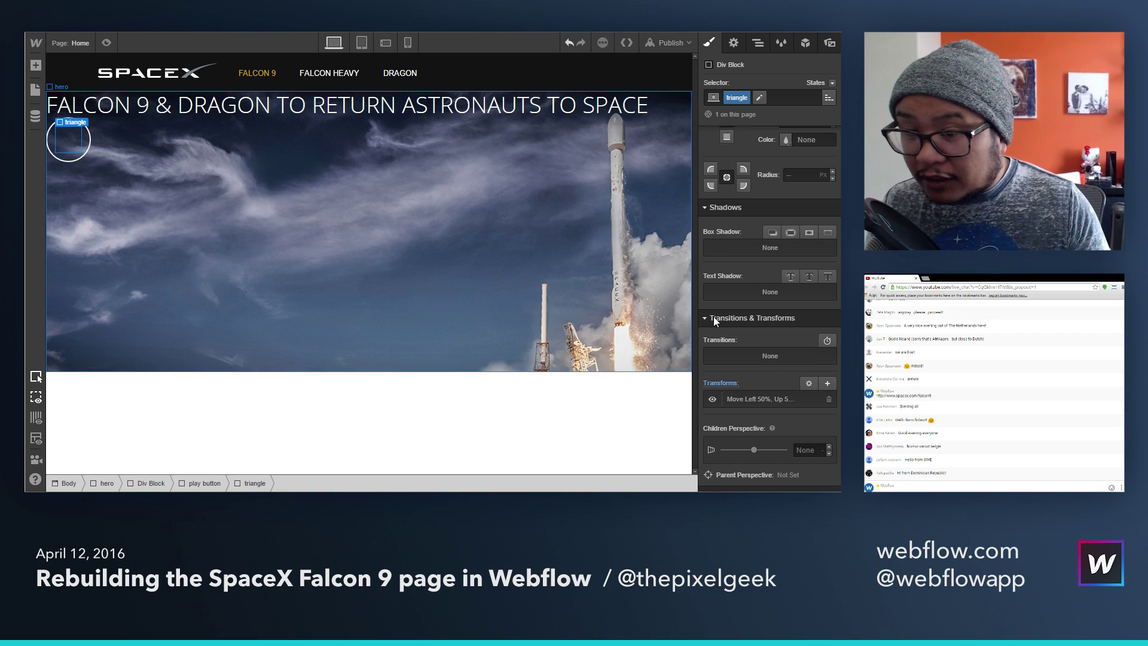
Step: Give the triangle block a solid white left border 45 px wide
{"action": "scroll", "coordinate": [768, 369], "scroll_direction": "up", "scroll_amount": 5}
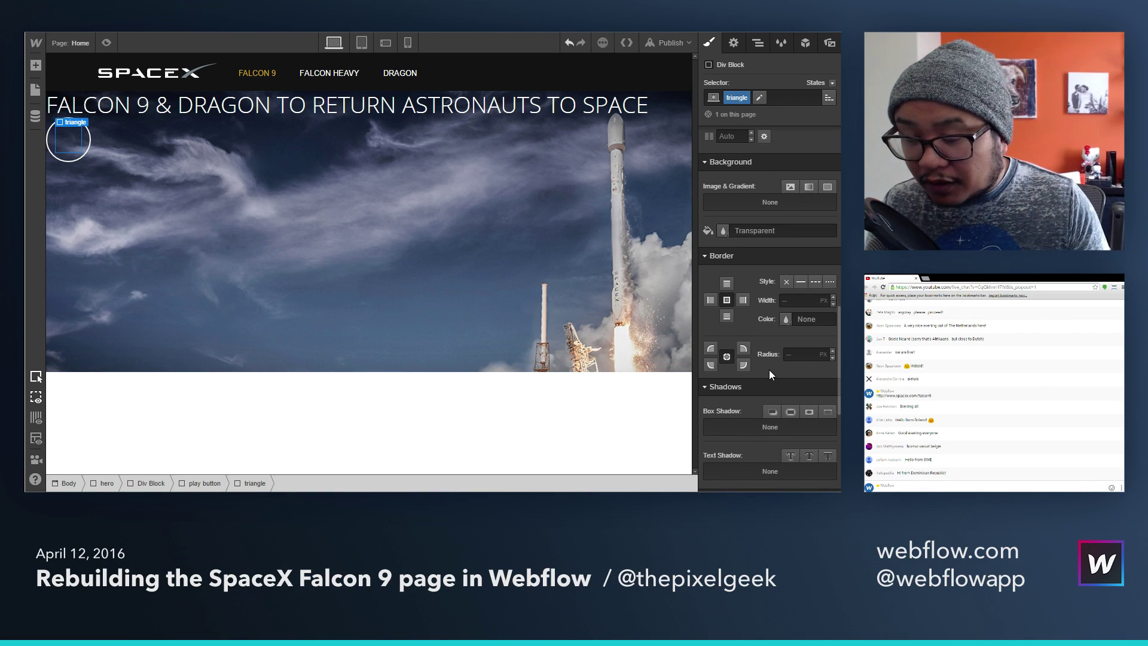
{"action": "left_click", "coordinate": [711, 303]}
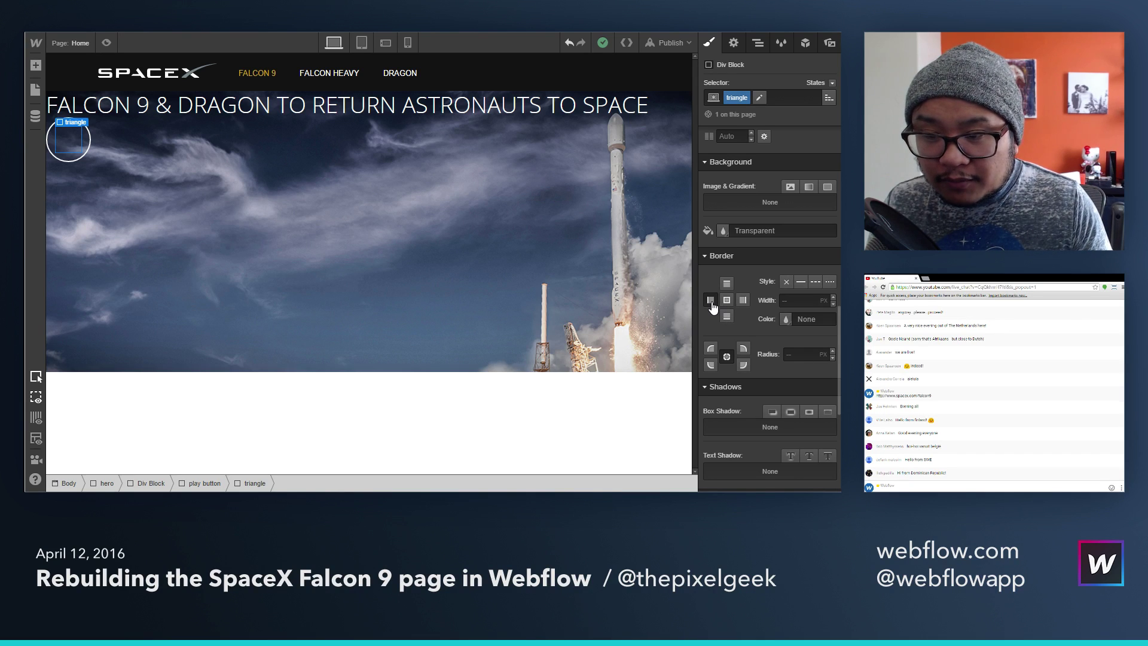
{"action": "left_click", "coordinate": [801, 281]}
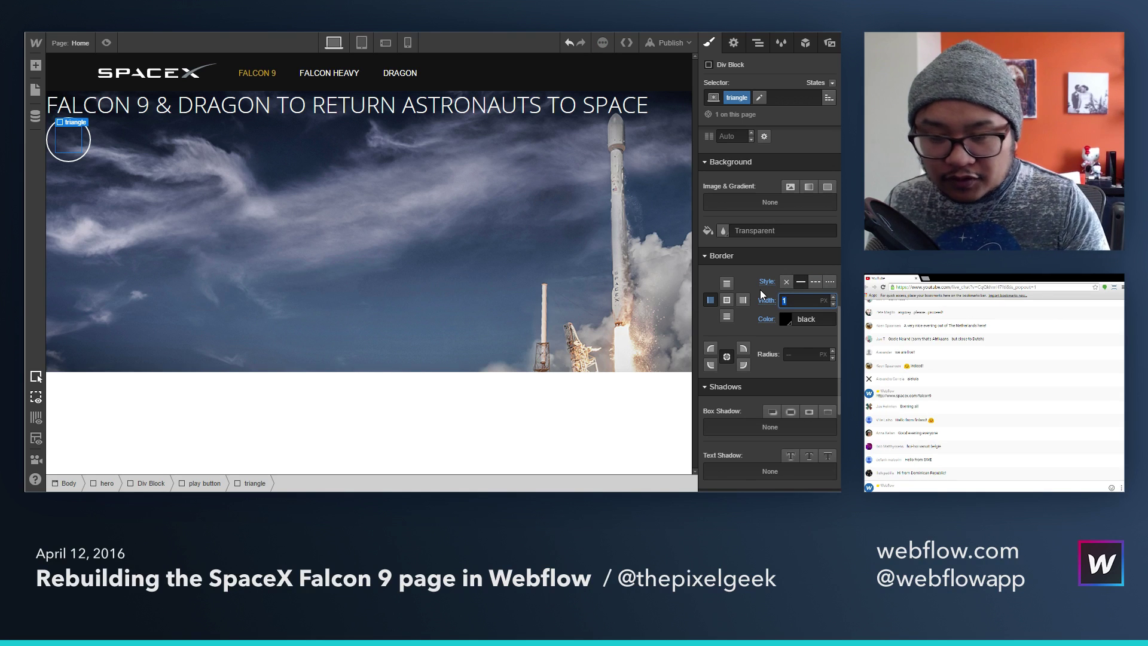
{"action": "type", "text": "45"}
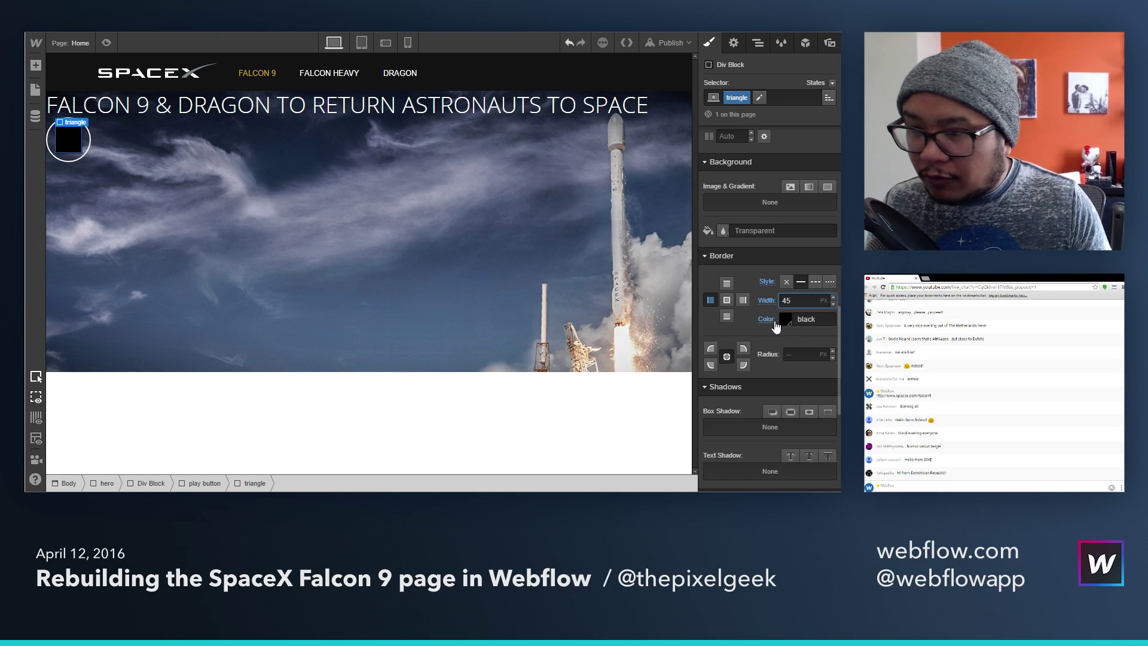
{"action": "left_click", "coordinate": [783, 320]}
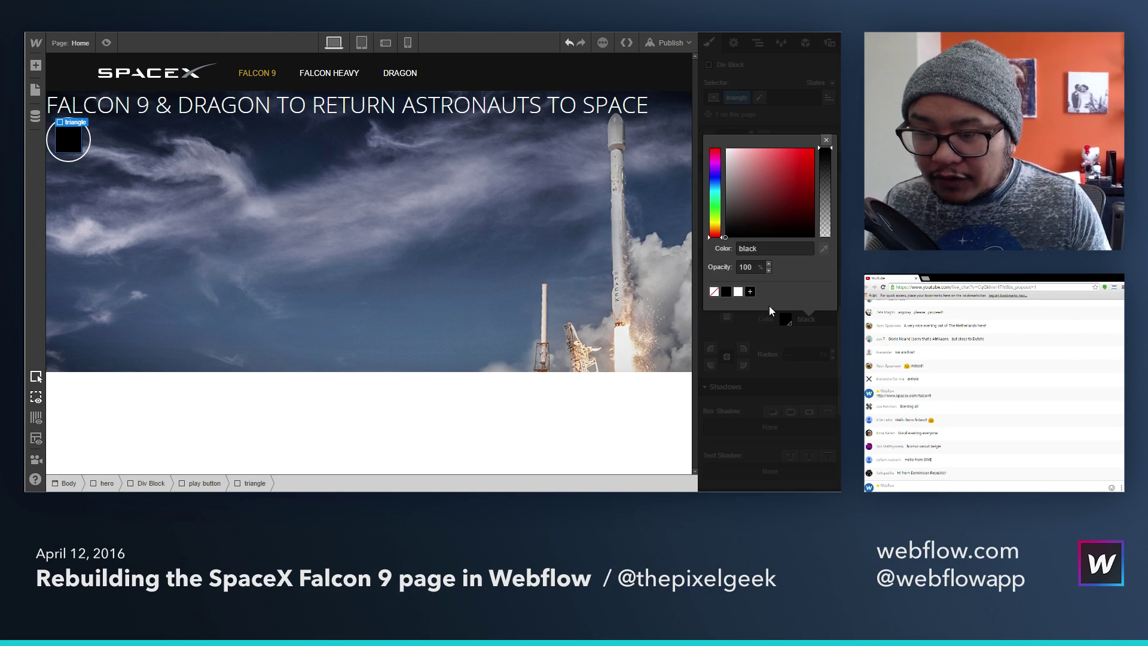
{"action": "left_click", "coordinate": [737, 292]}
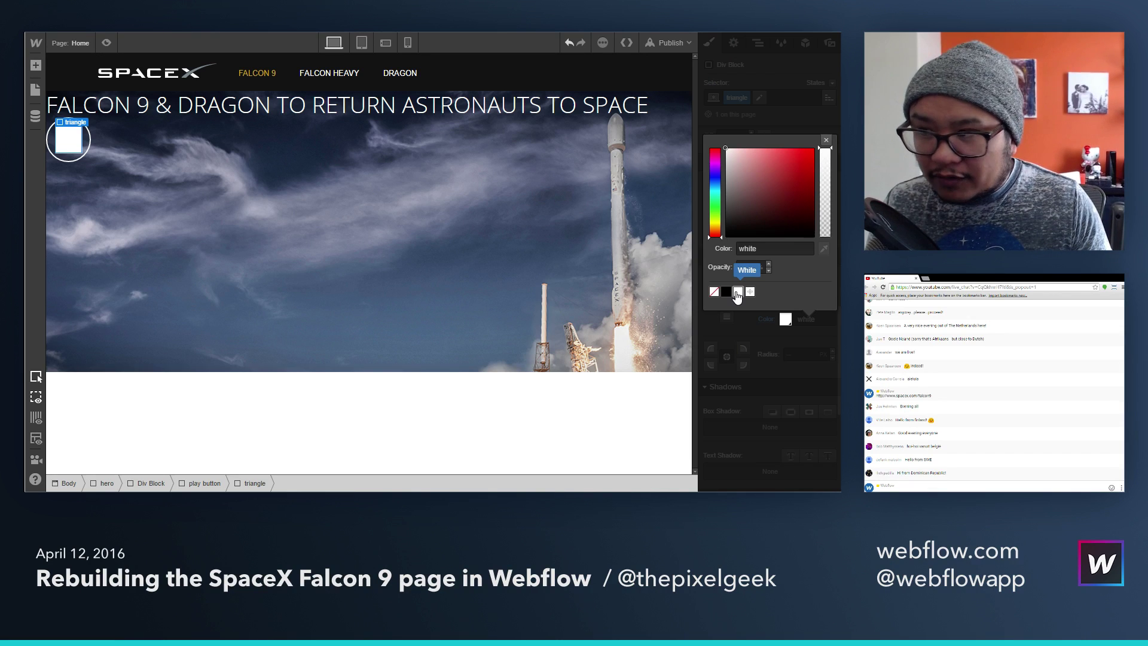
{"action": "left_click", "coordinate": [826, 140]}
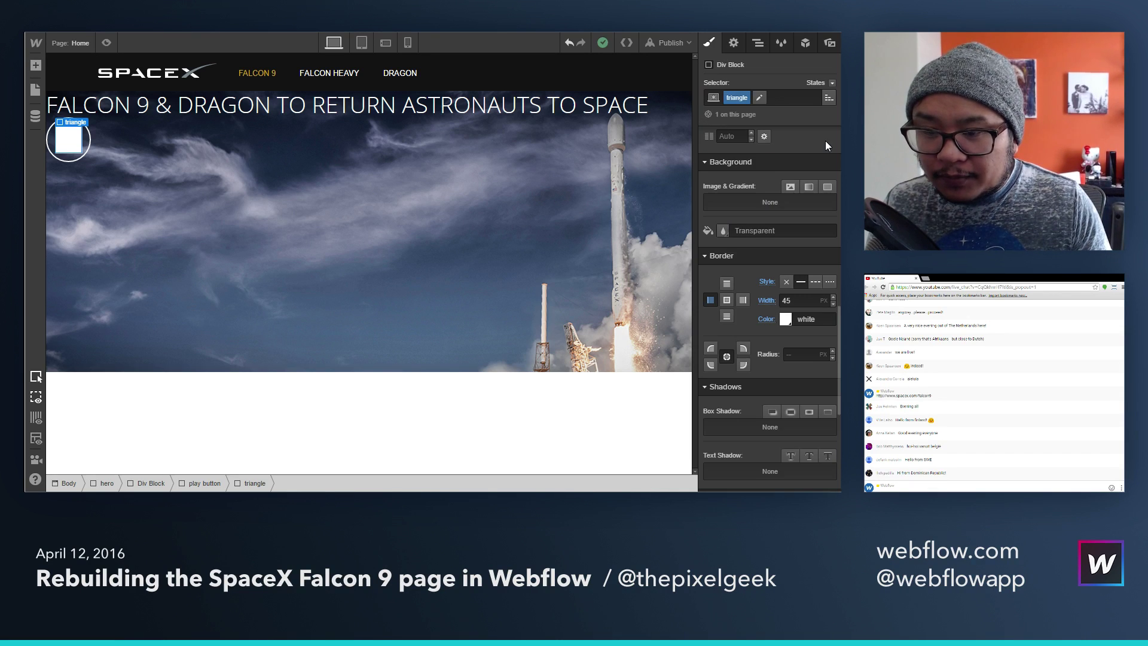
Step: Give the triangle block a transparent top border 45 px wide
{"action": "left_click", "coordinate": [726, 282]}
{"action": "left_click", "coordinate": [796, 299]}
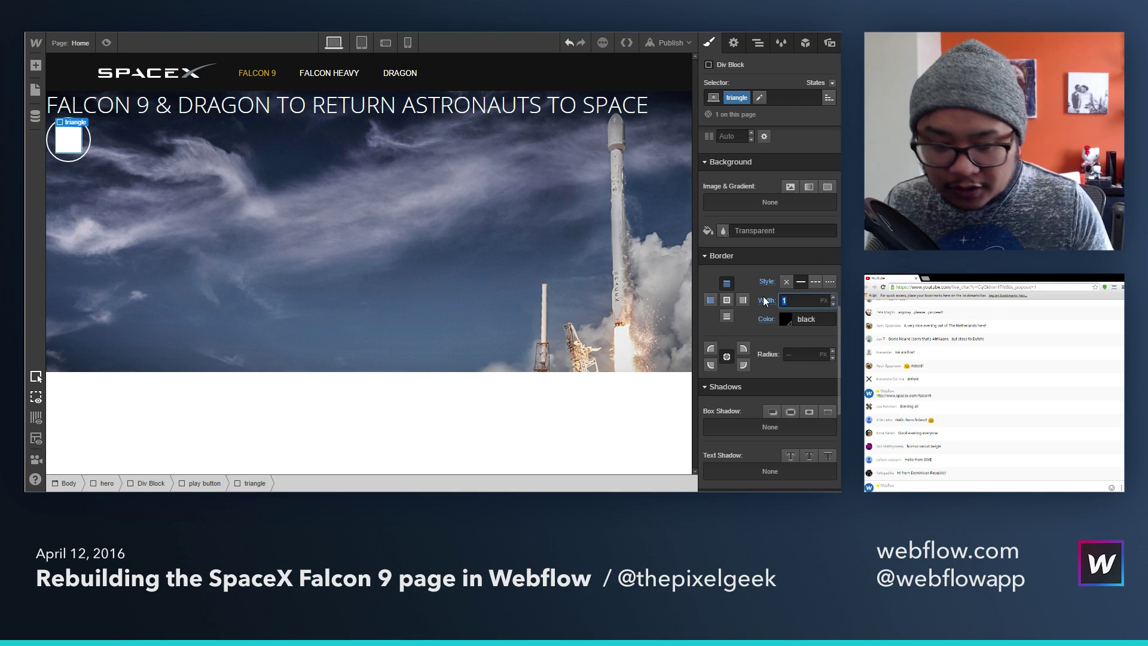
{"action": "type", "text": "45"}
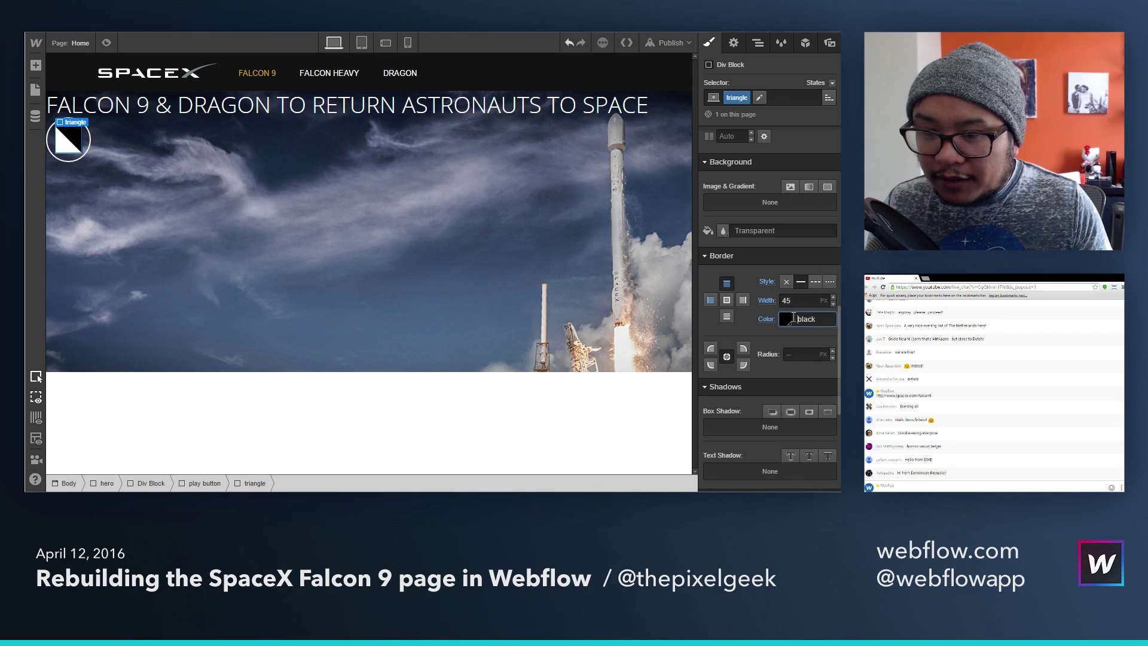
{"action": "left_click", "coordinate": [786, 318]}
{"action": "left_click", "coordinate": [714, 292]}
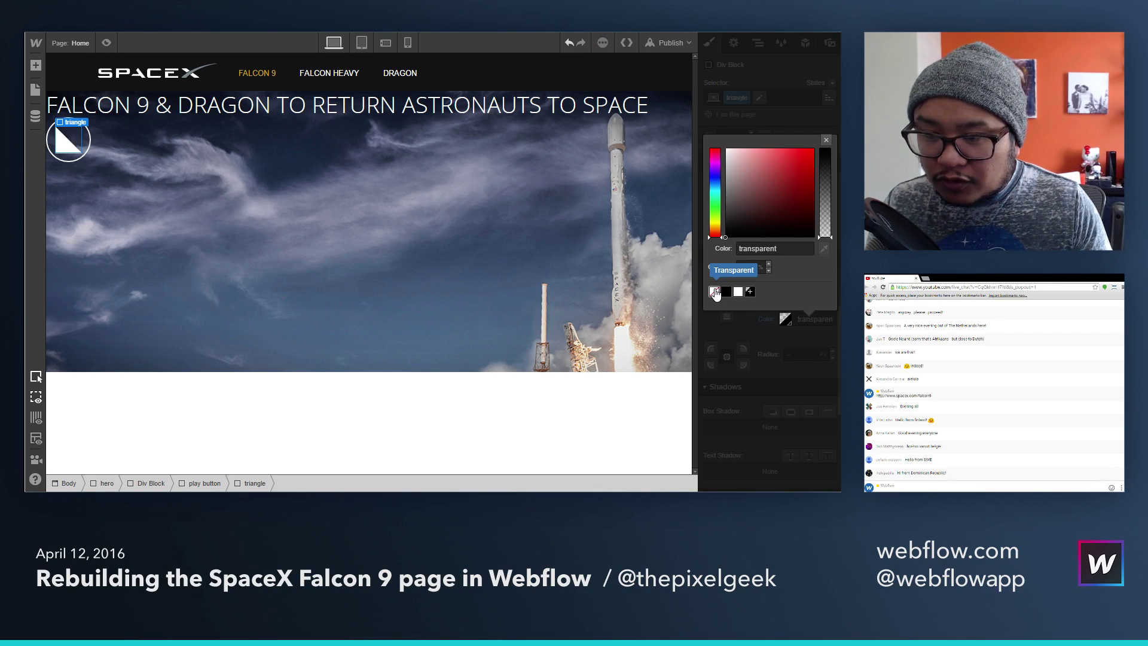
{"action": "left_click", "coordinate": [825, 141]}
Step: Give the triangle block a solid, transparent bottom border 45 px wide
{"action": "left_click", "coordinate": [727, 315]}
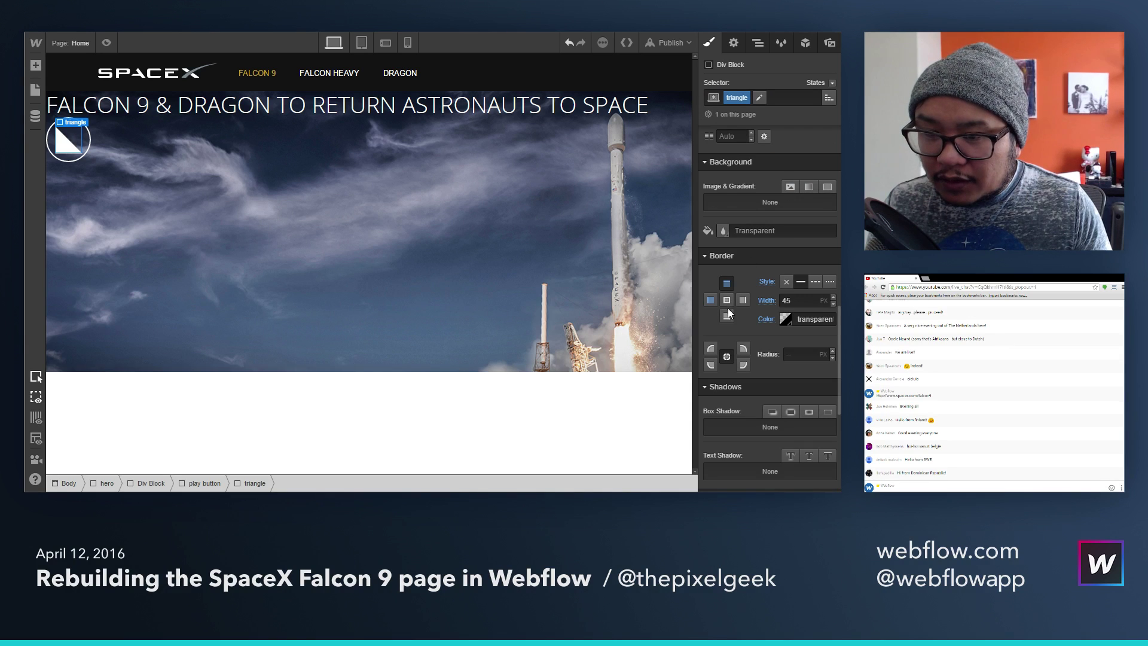
{"action": "left_click", "coordinate": [800, 281]}
{"action": "double_click", "coordinate": [799, 300]}
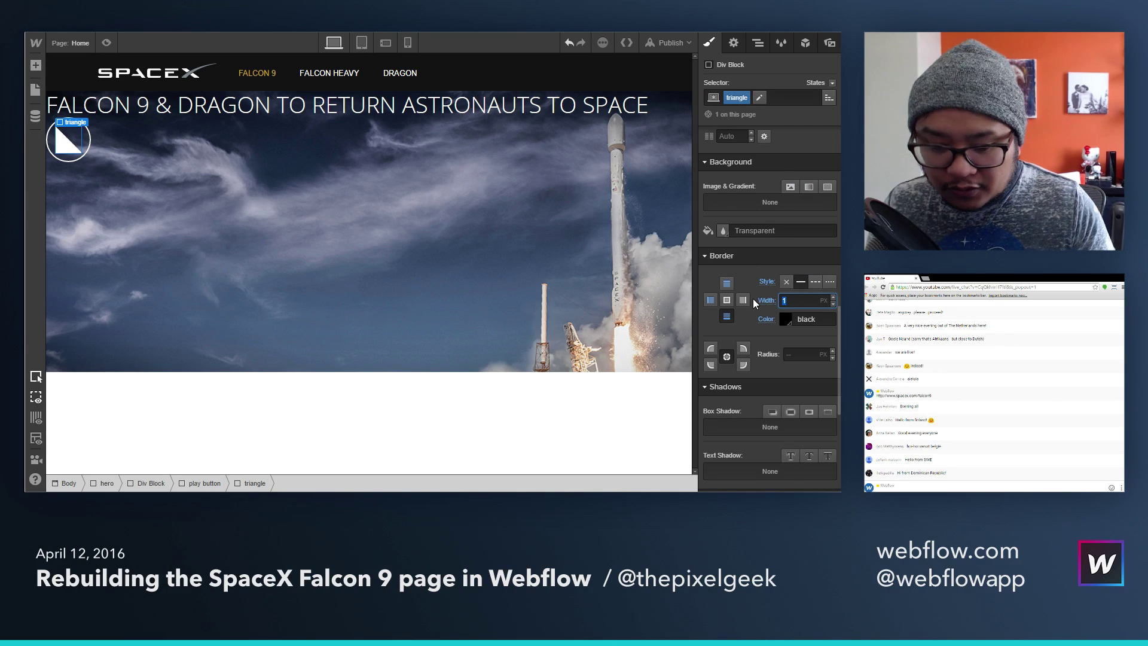
{"action": "type", "text": "45"}
{"action": "left_click", "coordinate": [785, 319]}
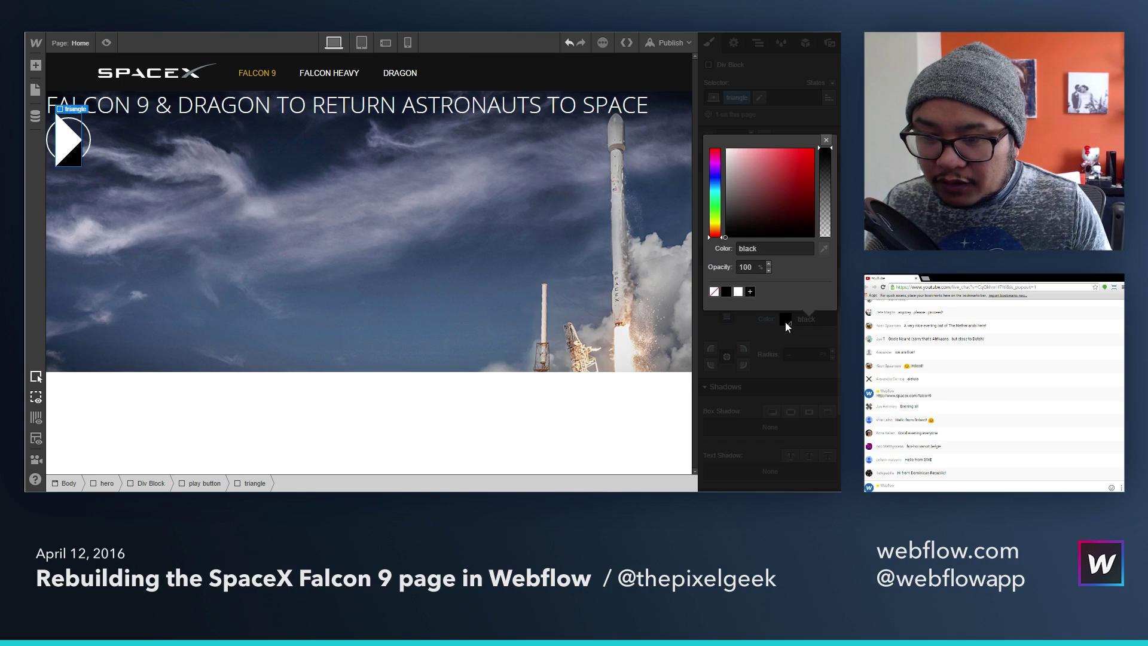
{"action": "left_click", "coordinate": [714, 292]}
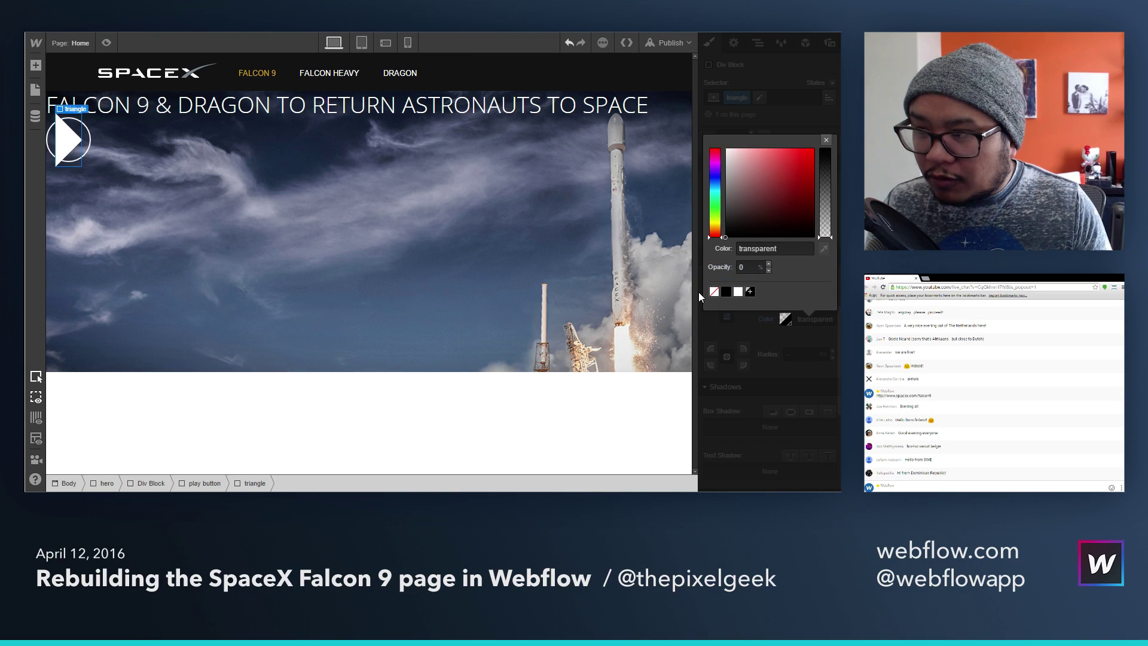
{"action": "left_click", "coordinate": [825, 140]}
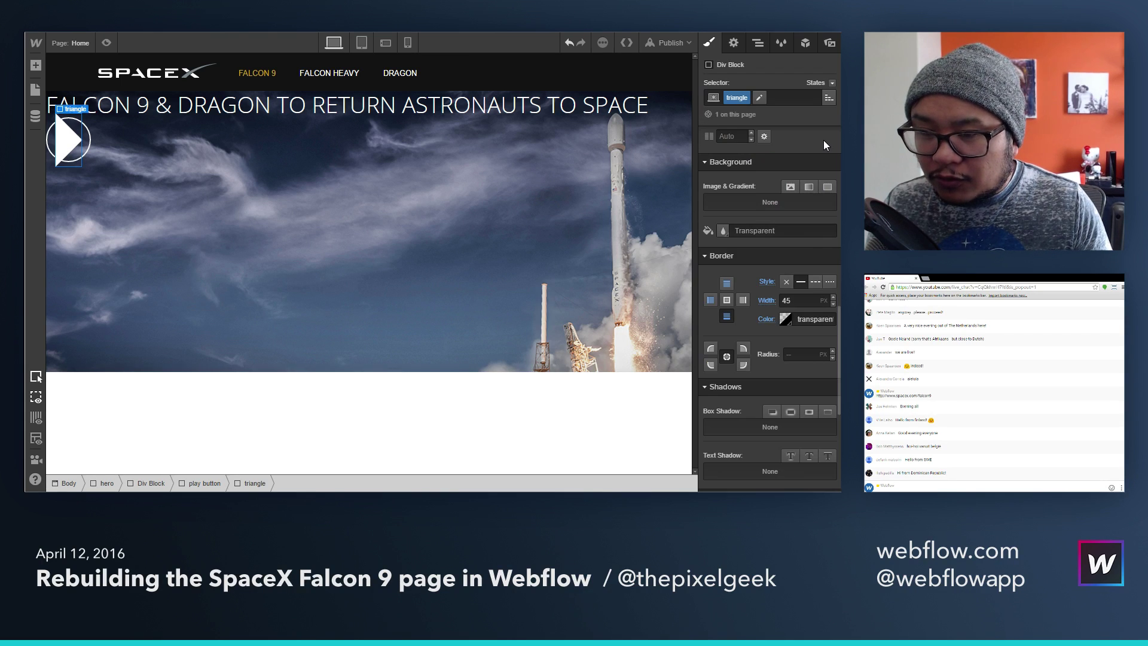
Step: Set the triangle block's left border width to 25 px
{"action": "left_click", "coordinate": [711, 300]}
{"action": "double_click", "coordinate": [792, 300]}
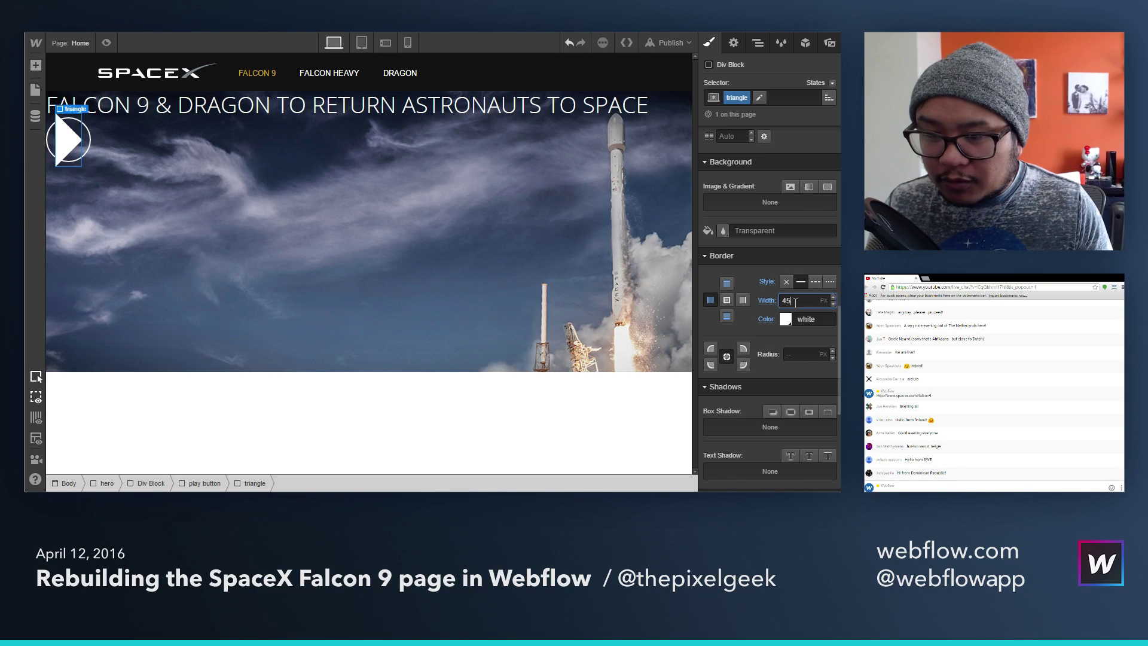
{"action": "type", "text": "25"}
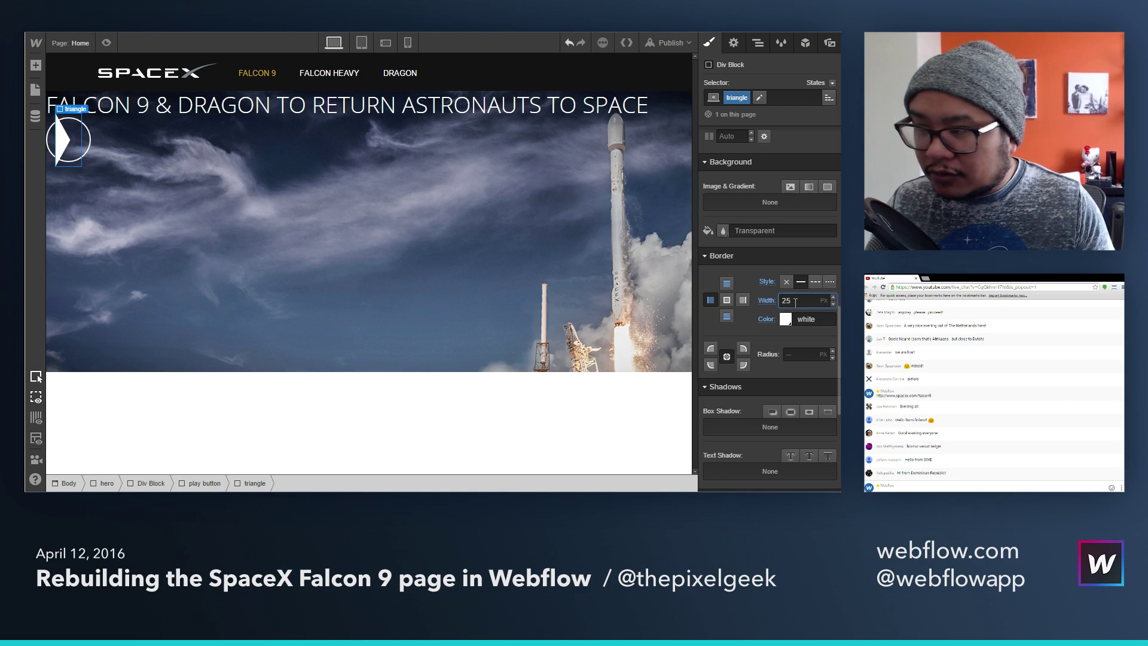
Step: Reduce the triangle block's top and bottom border widths to 20 px
{"action": "left_click", "coordinate": [726, 282]}
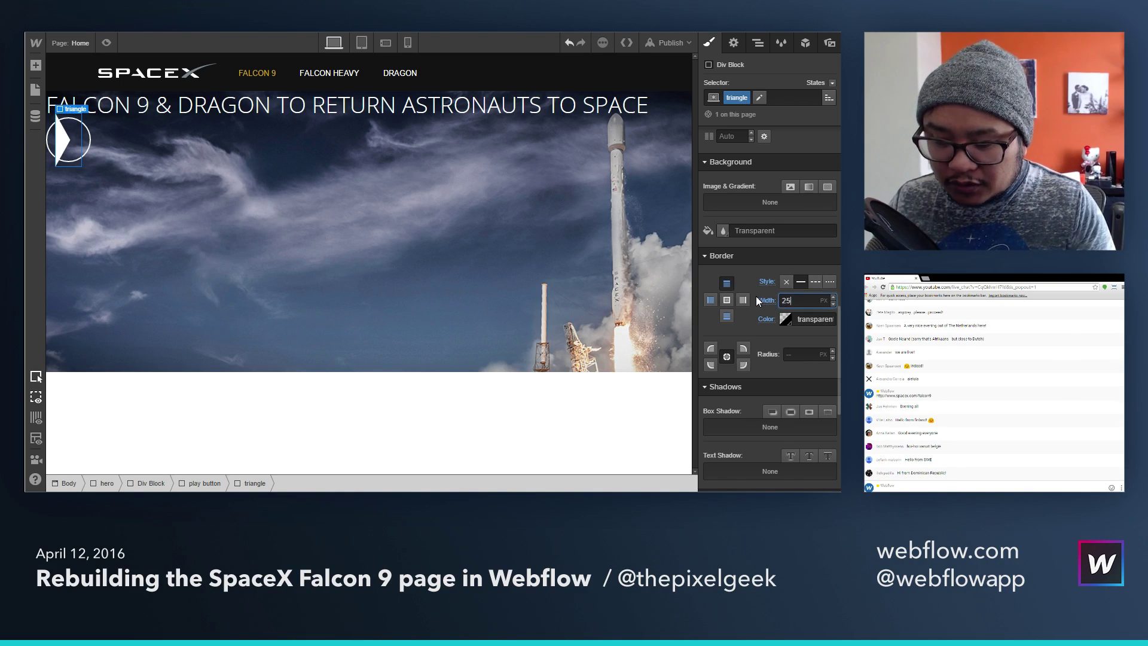
{"action": "left_click", "coordinate": [788, 299]}
{"action": "double_click", "coordinate": [788, 299]}
{"action": "type", "text": "25"}
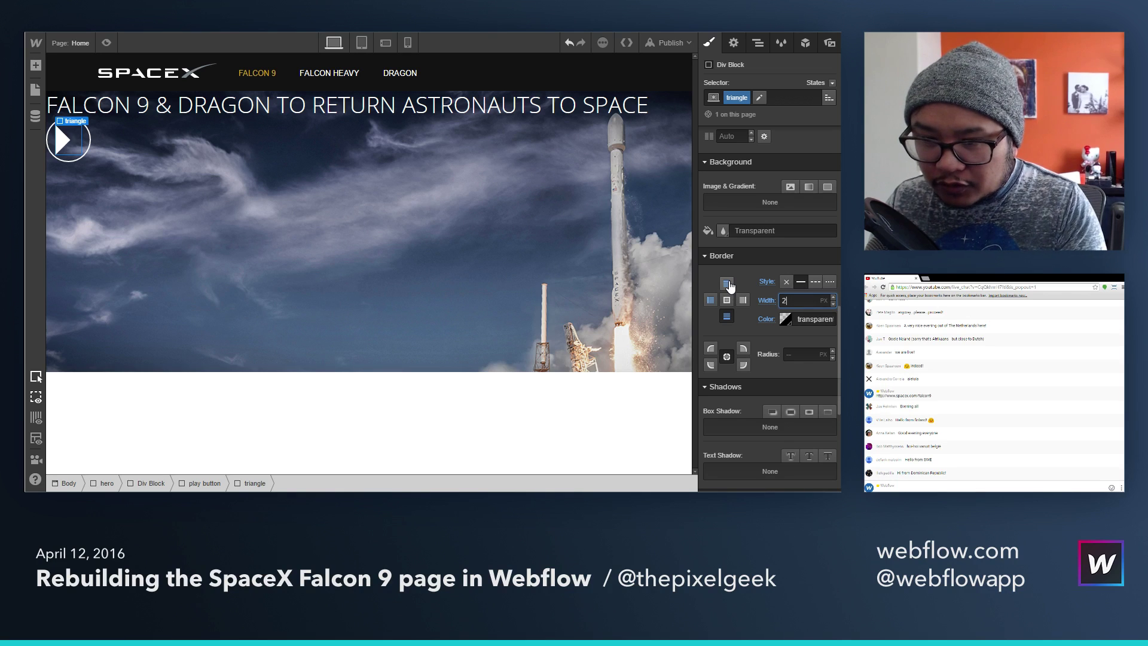
{"action": "key", "text": "BackSpace"}
{"action": "type", "text": "0"}
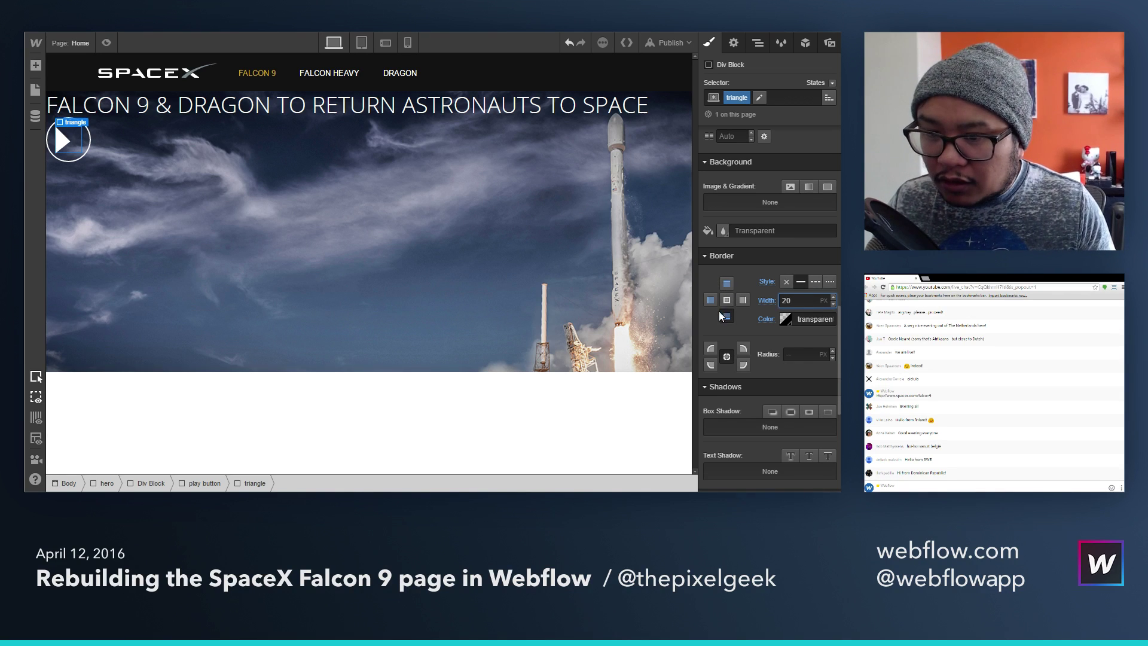
{"action": "left_click", "coordinate": [727, 283]}
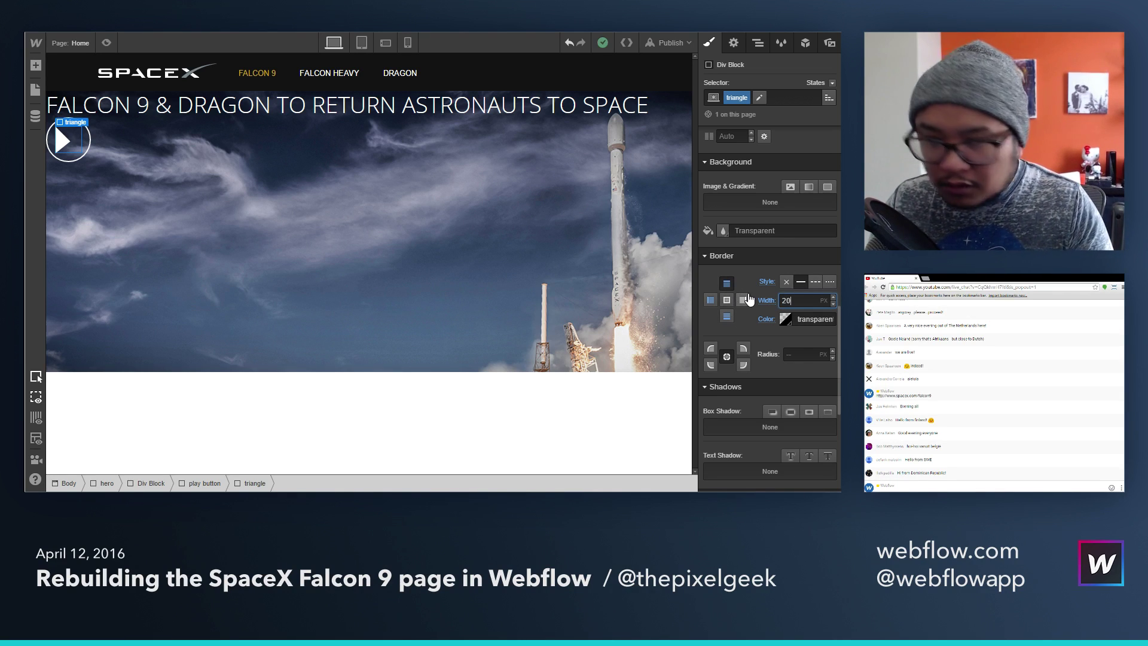
{"action": "key", "text": "ctrl+z"}
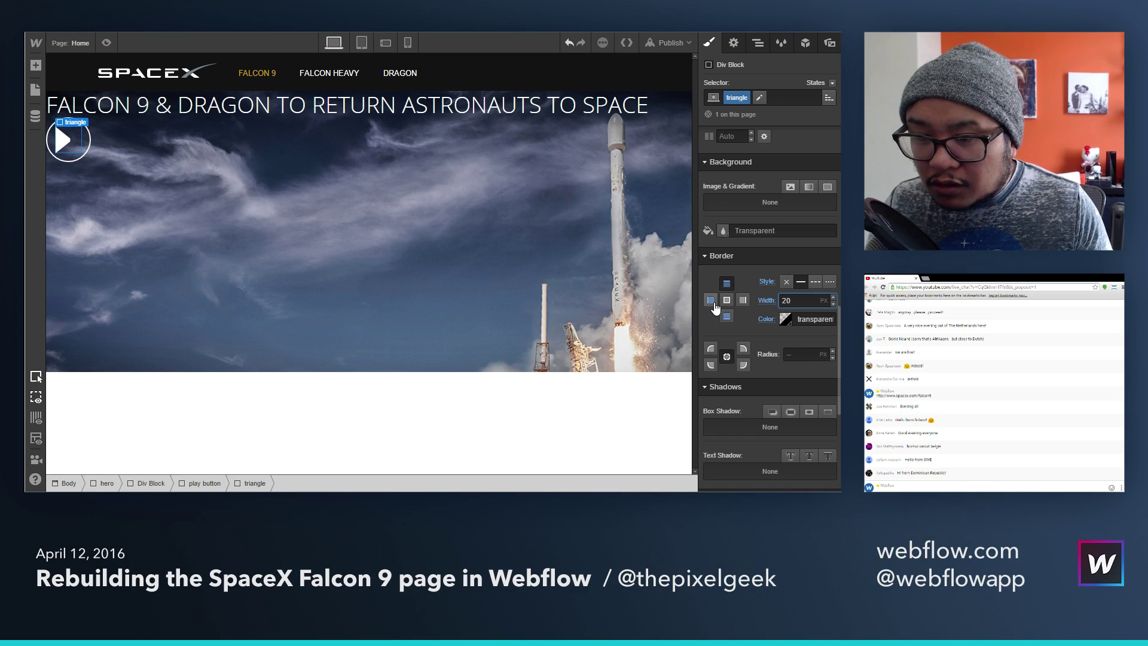
Step: Set the triangle block's left border width to 20 px
{"action": "left_click", "coordinate": [798, 300]}
{"action": "type", "text": "20"}
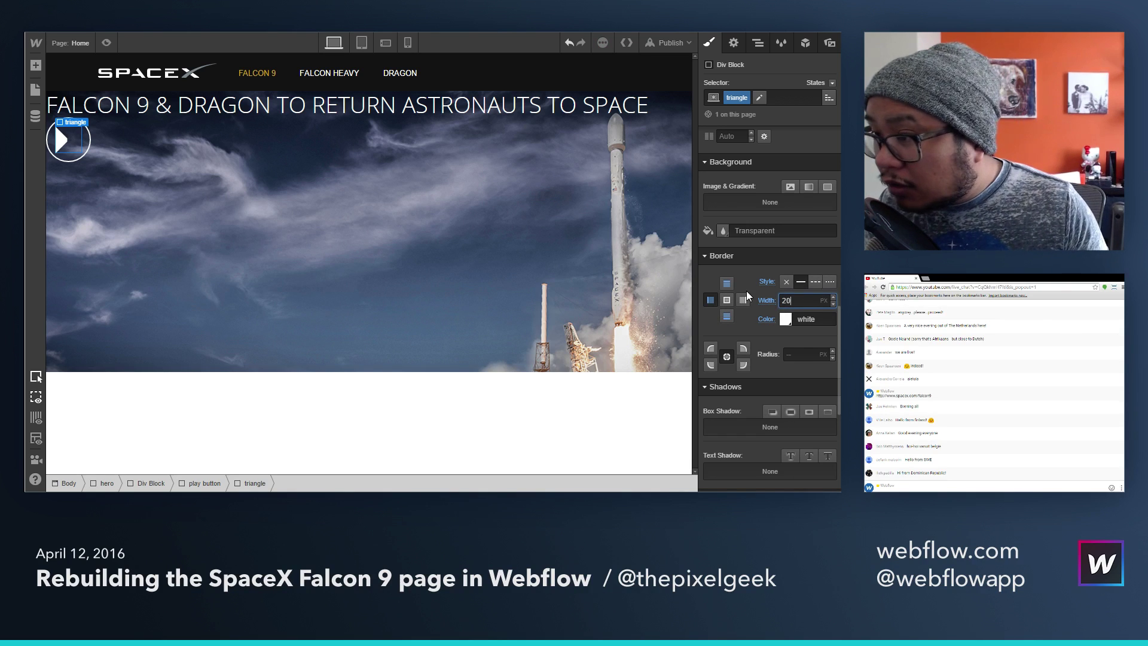
{"action": "left_click", "coordinate": [726, 284]}
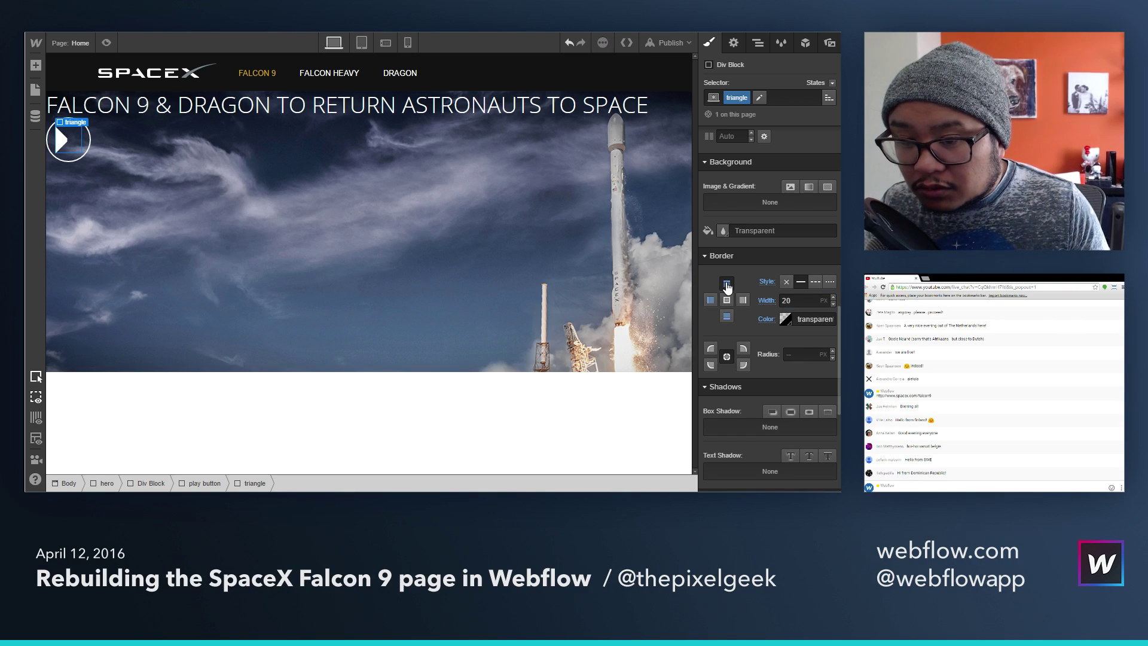
{"action": "left_click", "coordinate": [711, 300]}
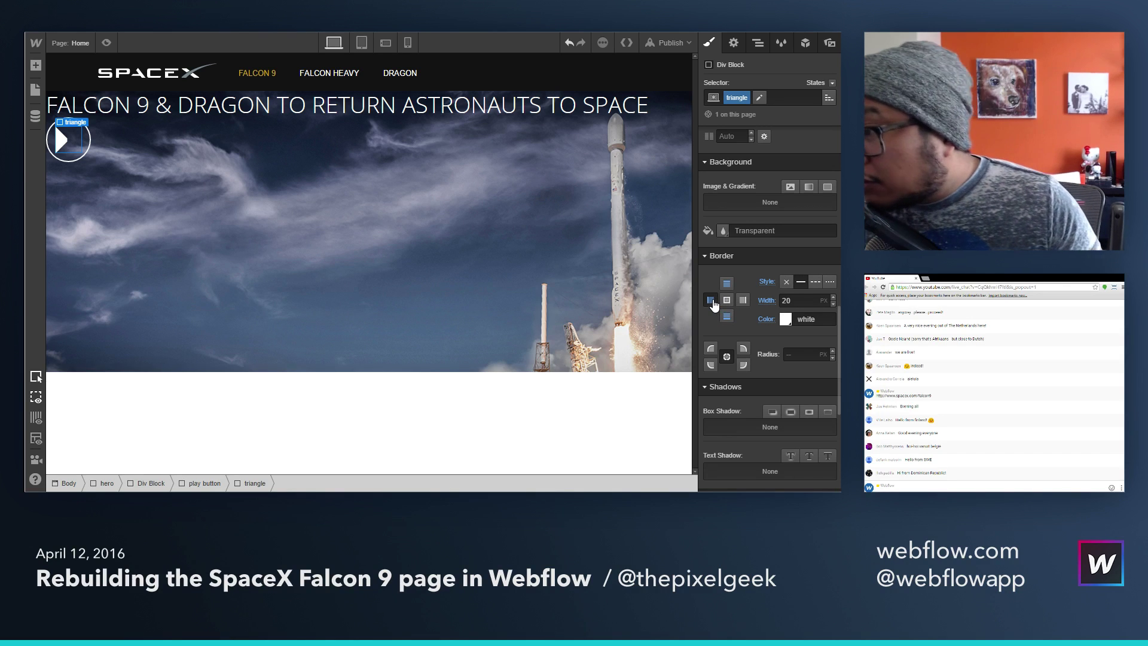
Step: Set the triangle block's width and height to 20 px
{"action": "scroll", "coordinate": [777, 239], "scroll_direction": "up", "scroll_amount": 10}
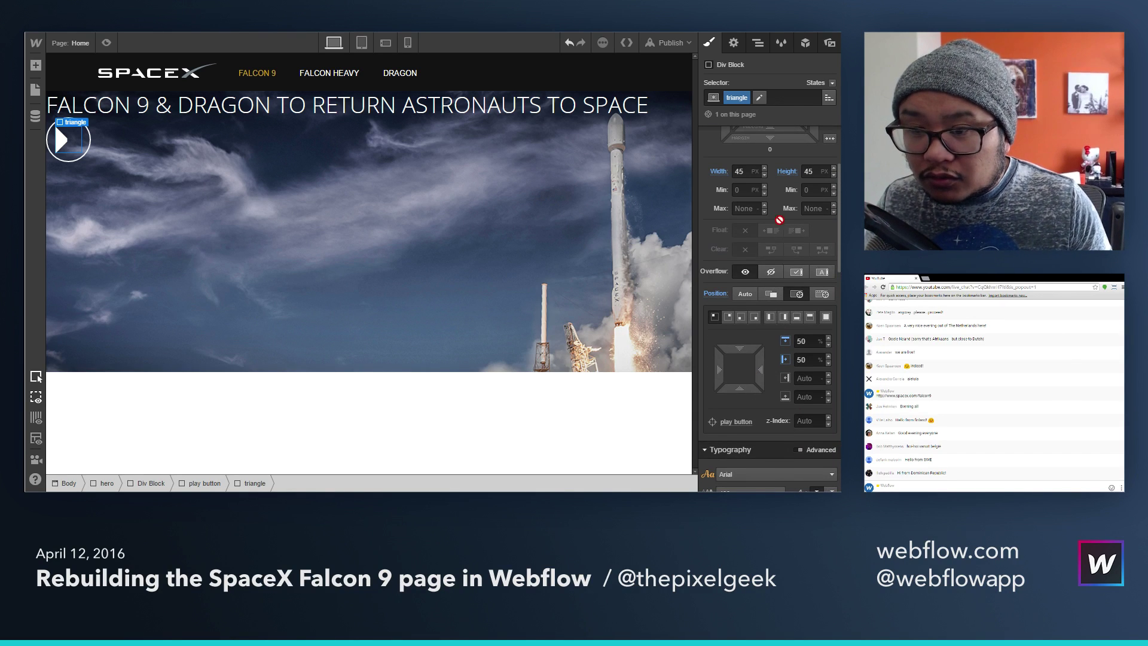
{"action": "left_click", "coordinate": [746, 174]}
{"action": "key", "text": "Tab"}
{"action": "type", "text": "20"}
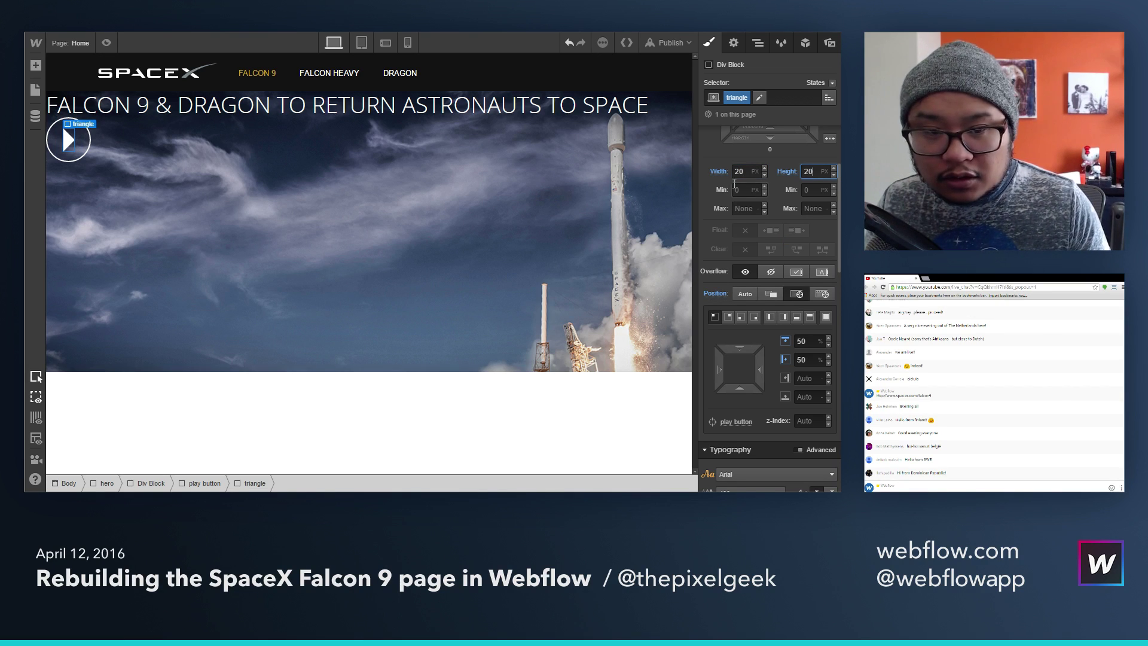
Step: Widen the triangle block's white left border to 30 px
{"action": "scroll", "coordinate": [745, 272], "scroll_direction": "down", "scroll_amount": 5}
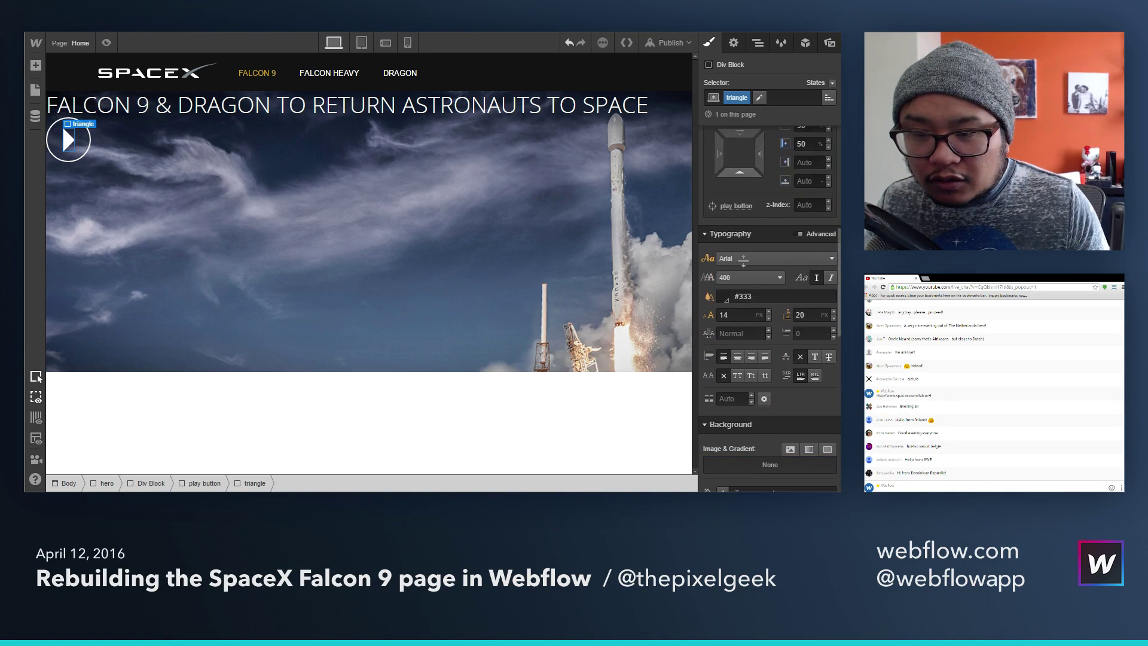
{"action": "scroll", "coordinate": [746, 275], "scroll_direction": "down", "scroll_amount": 2}
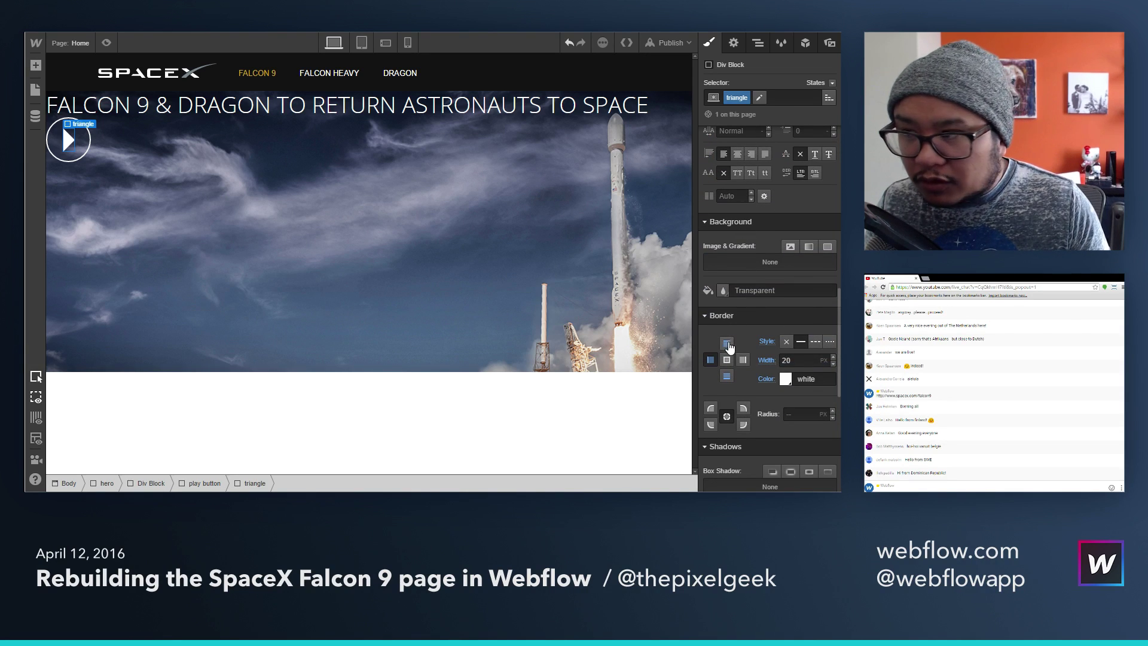
{"action": "left_click", "coordinate": [710, 359]}
{"action": "left_click", "coordinate": [790, 360]}
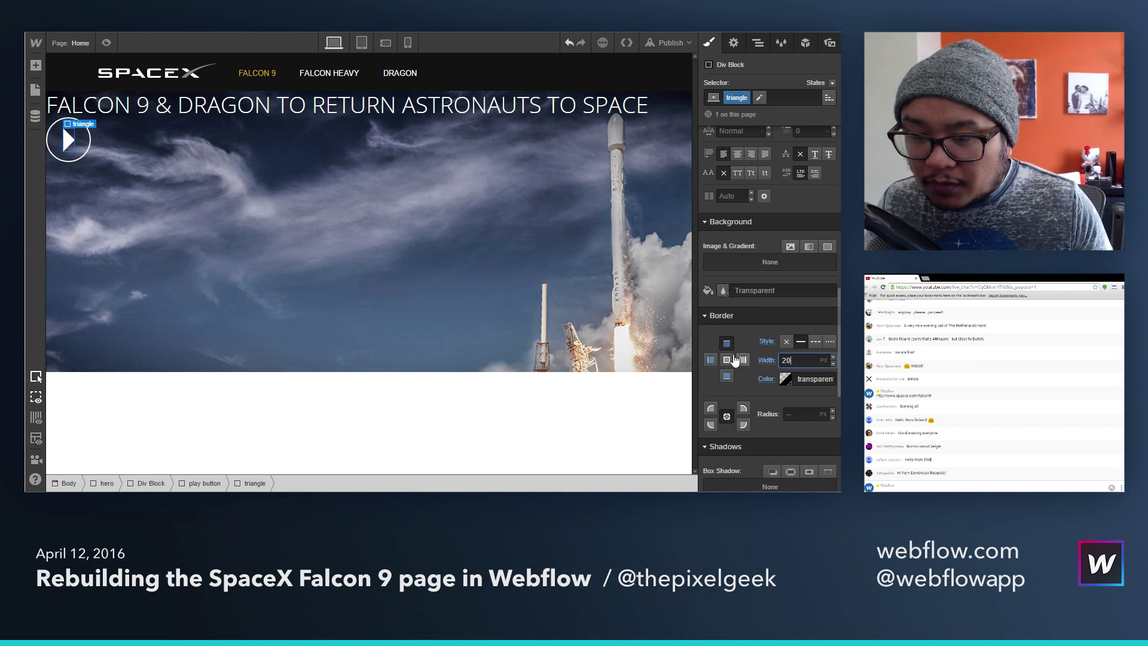
{"action": "left_click", "coordinate": [710, 359]}
{"action": "left_click", "coordinate": [761, 360]}
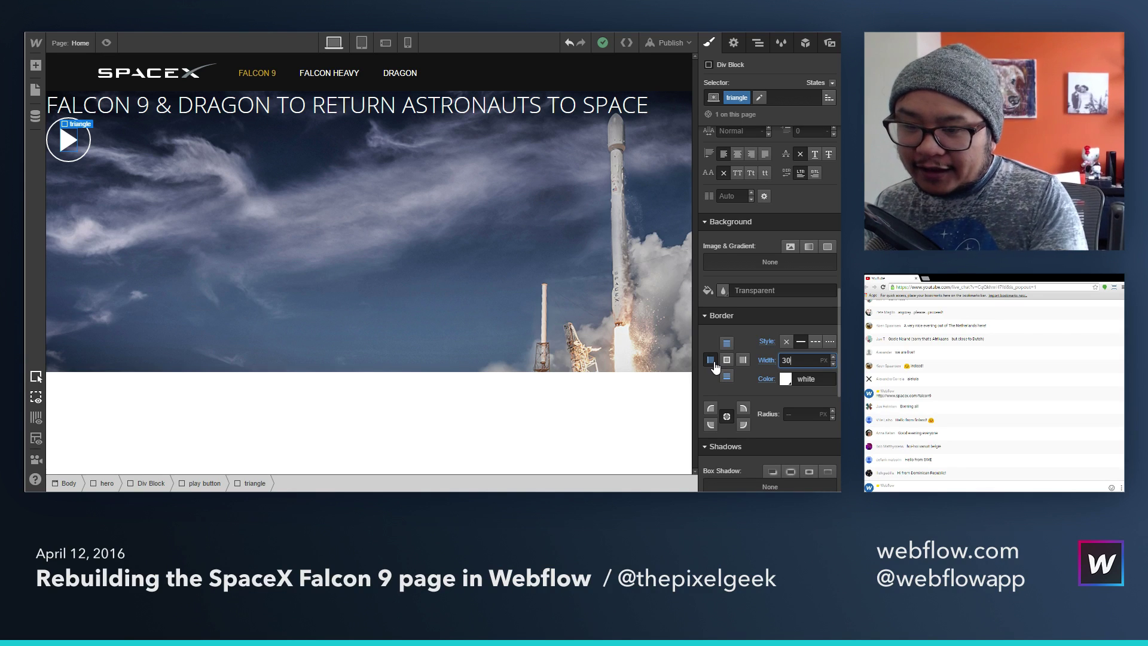
{"action": "type", "text": "30"}
{"action": "left_click", "coordinate": [711, 360]}
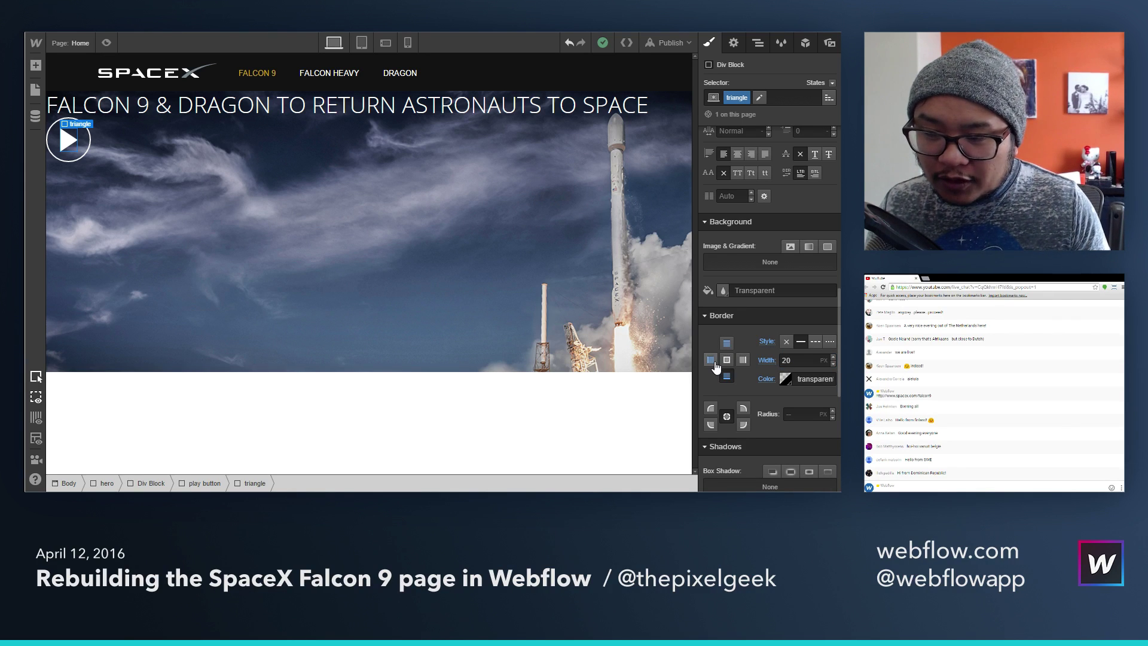
{"action": "left_click", "coordinate": [711, 360]}
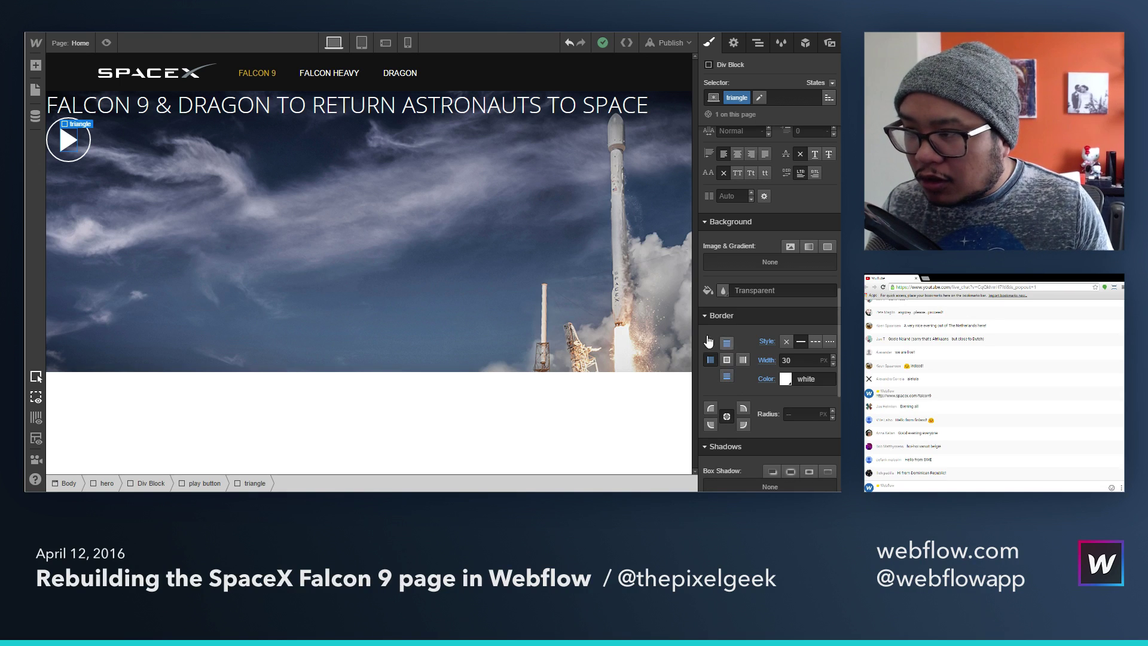
Step: Set the triangle block's left position offset to 56% to centre it visually in the play button
{"action": "scroll", "coordinate": [762, 323], "scroll_direction": "up", "scroll_amount": 10}
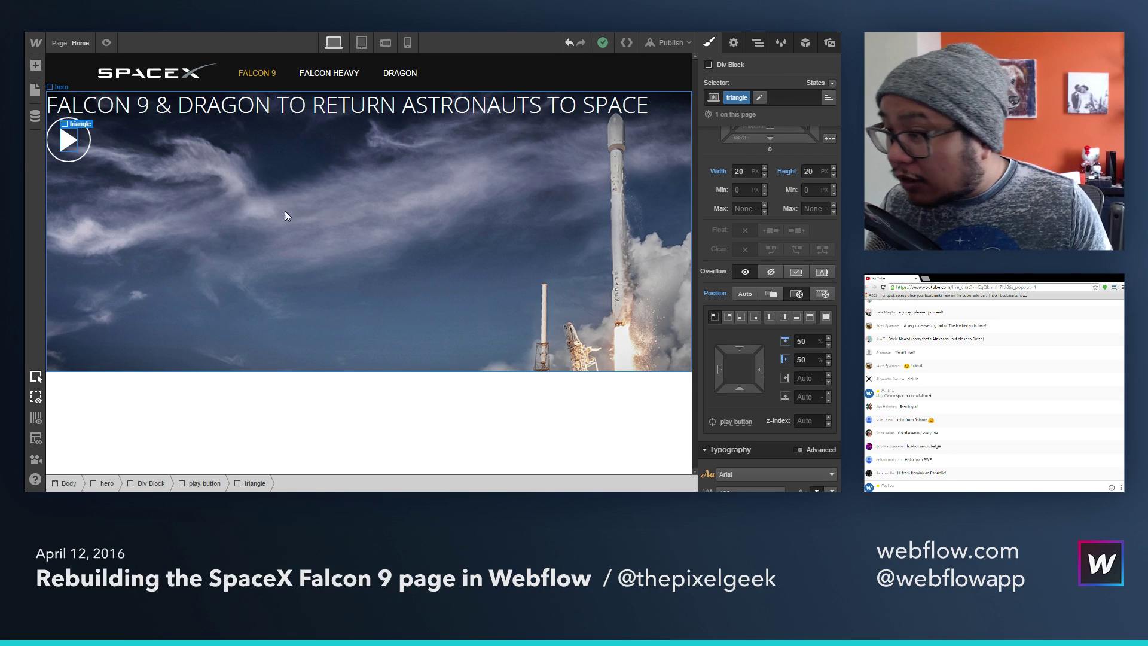
{"action": "left_click", "coordinate": [98, 189]}
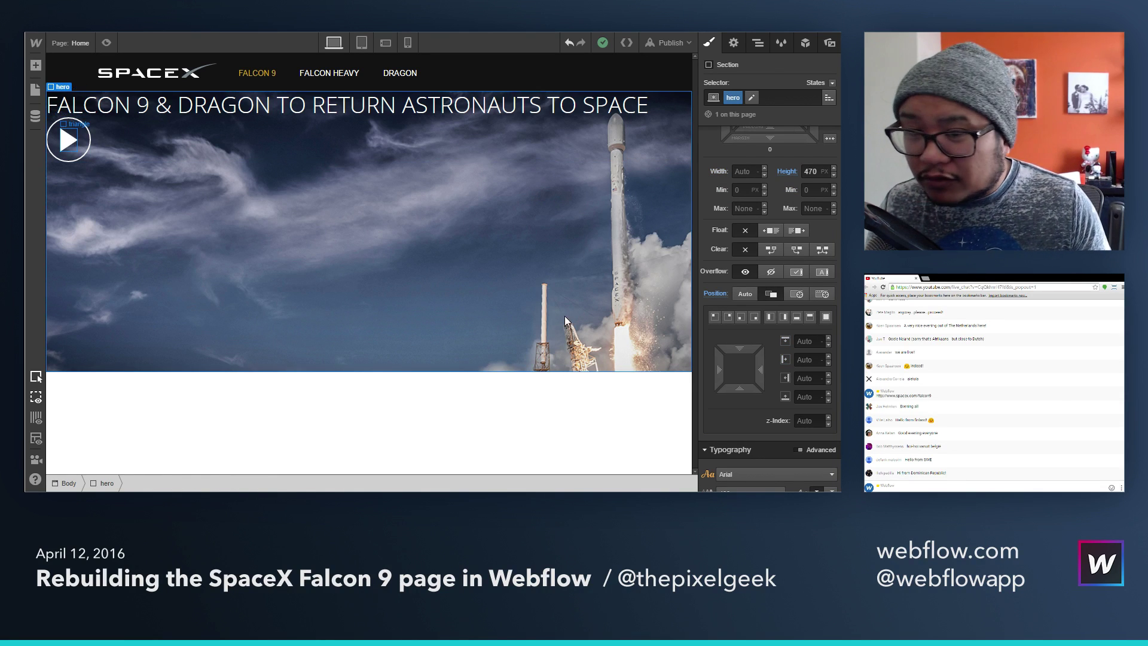
{"action": "left_click", "coordinate": [71, 140]}
{"action": "left_click", "coordinate": [808, 358]}
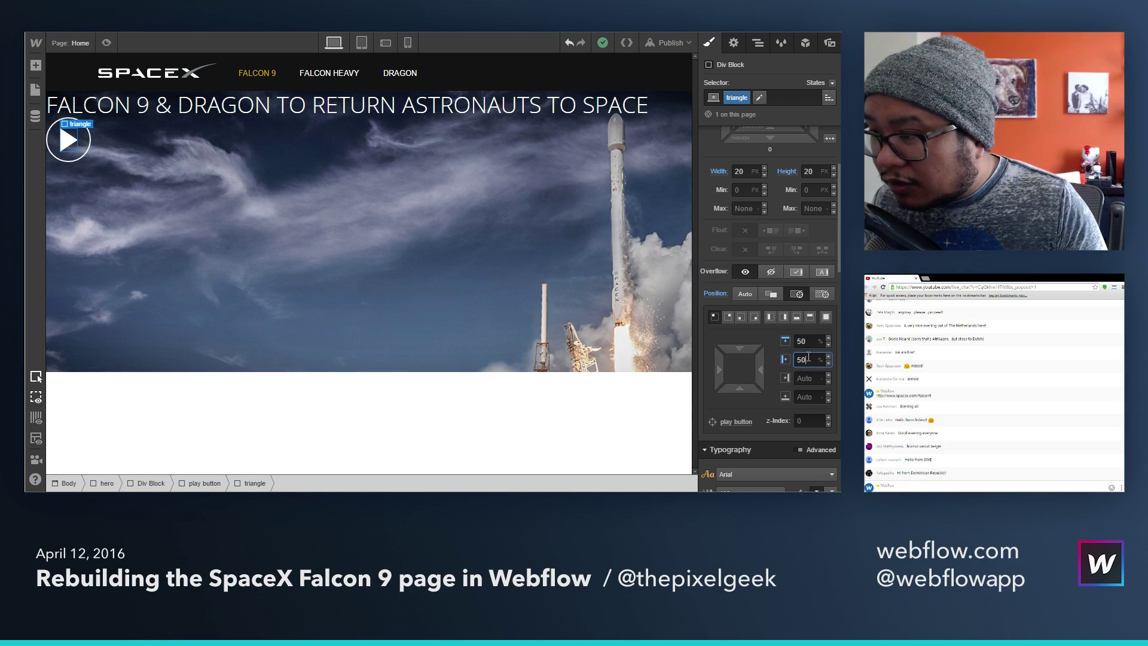
{"action": "key", "text": "Up"}
{"action": "key", "text": "Up"}
{"action": "key", "text": "Up"}
{"action": "key", "text": "Up"}
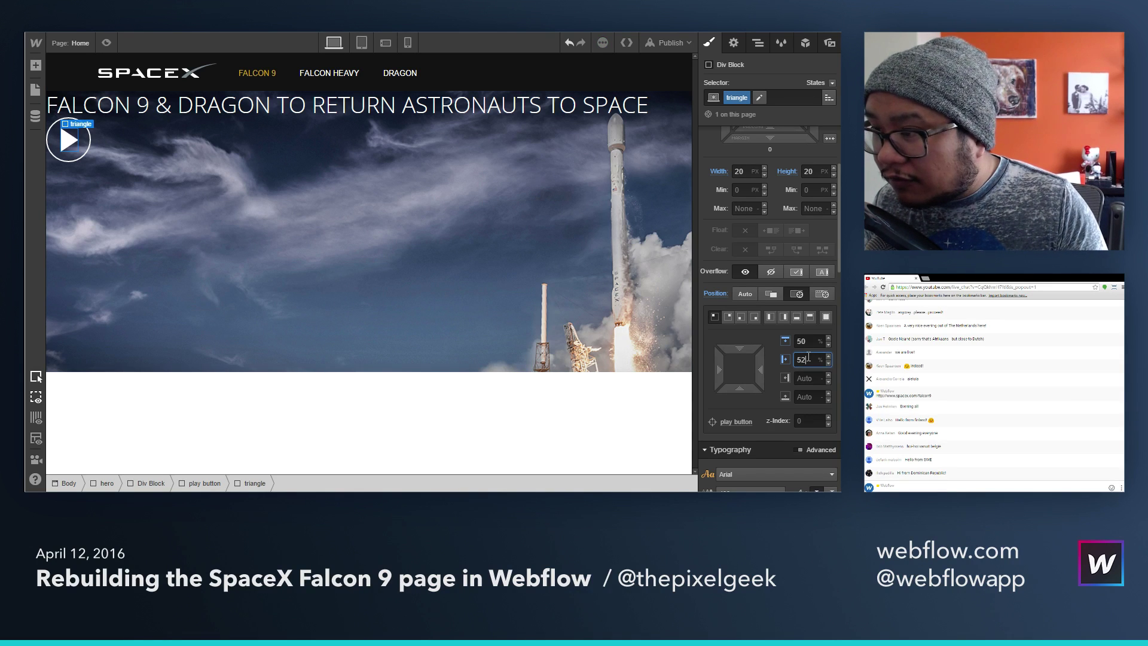
{"action": "key", "text": "Up"}
{"action": "key", "text": "Up"}
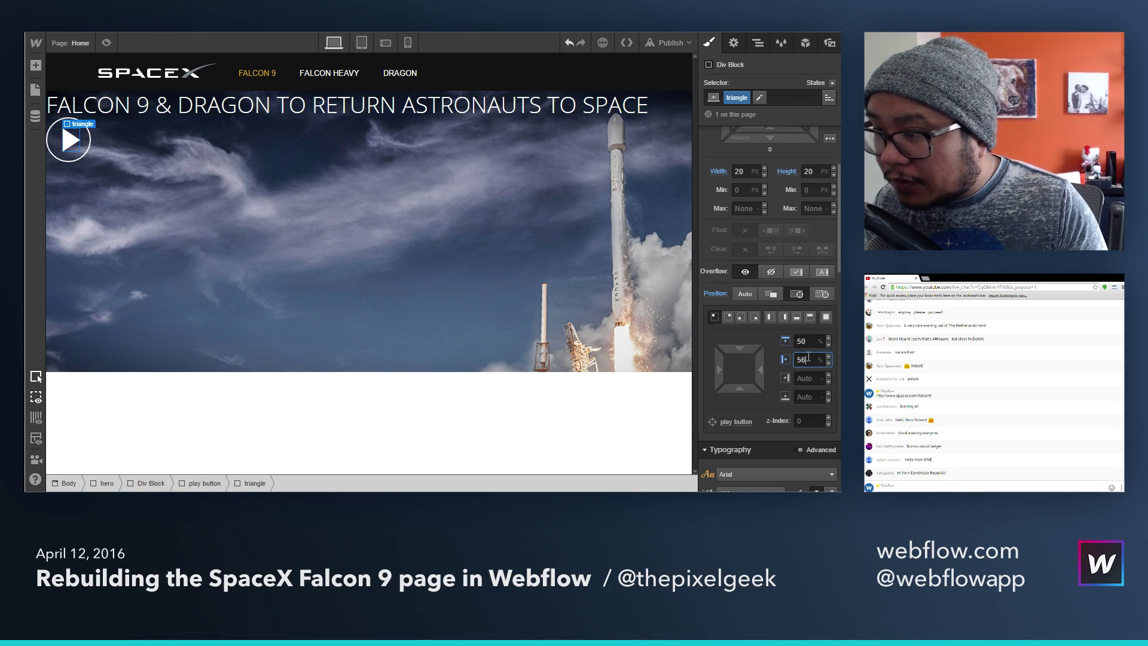
Step: Give the div block that wraps the hero heading and play button the class "hero content"
{"action": "left_click", "coordinate": [346, 231]}
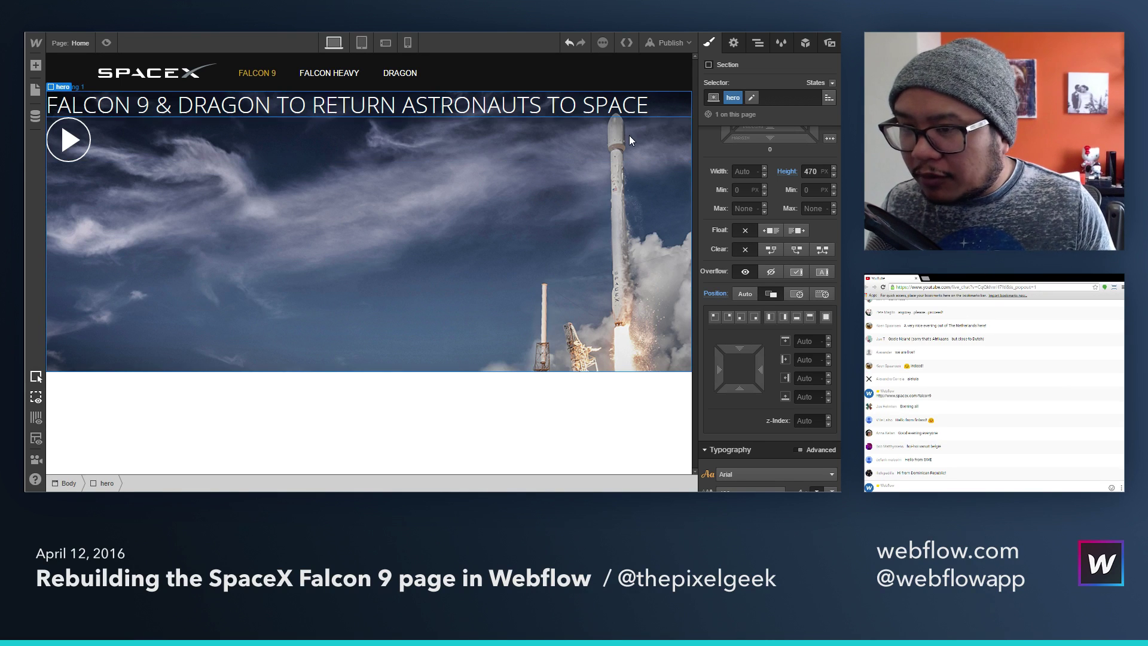
{"action": "left_click", "coordinate": [618, 153]}
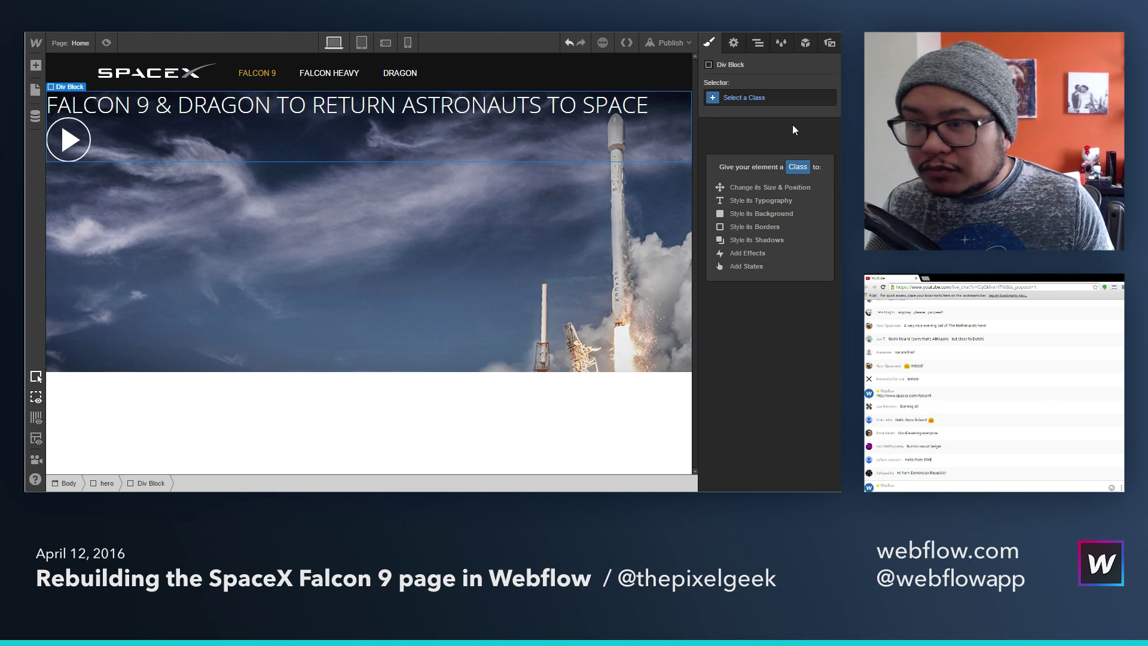
{"action": "left_click", "coordinate": [758, 42]}
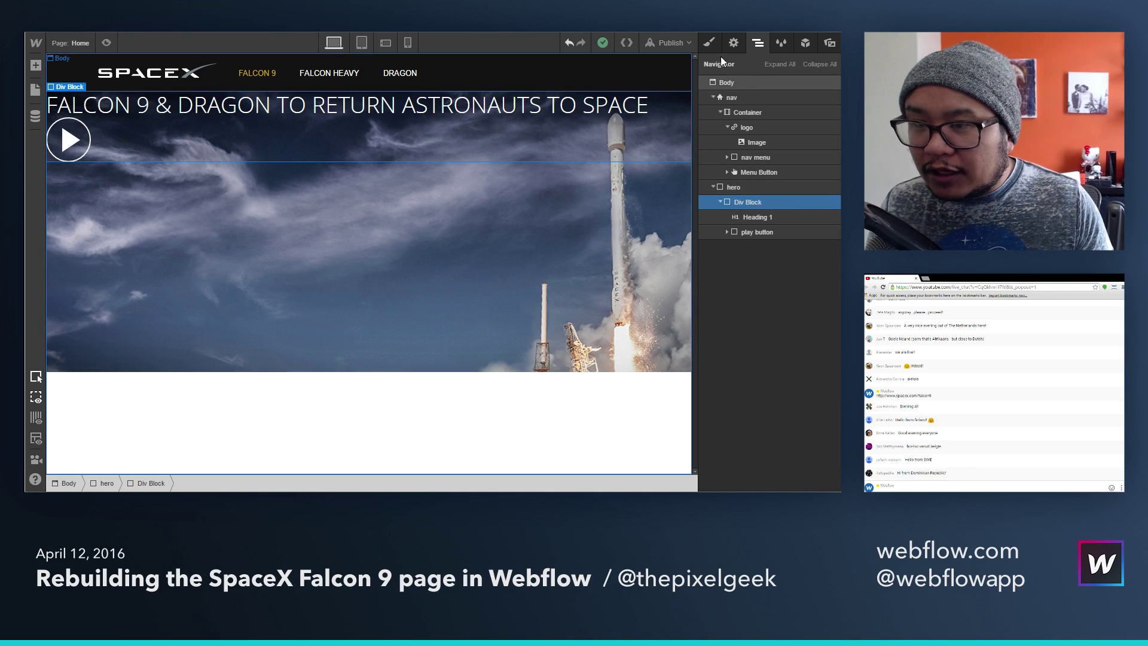
{"action": "left_click", "coordinate": [709, 43]}
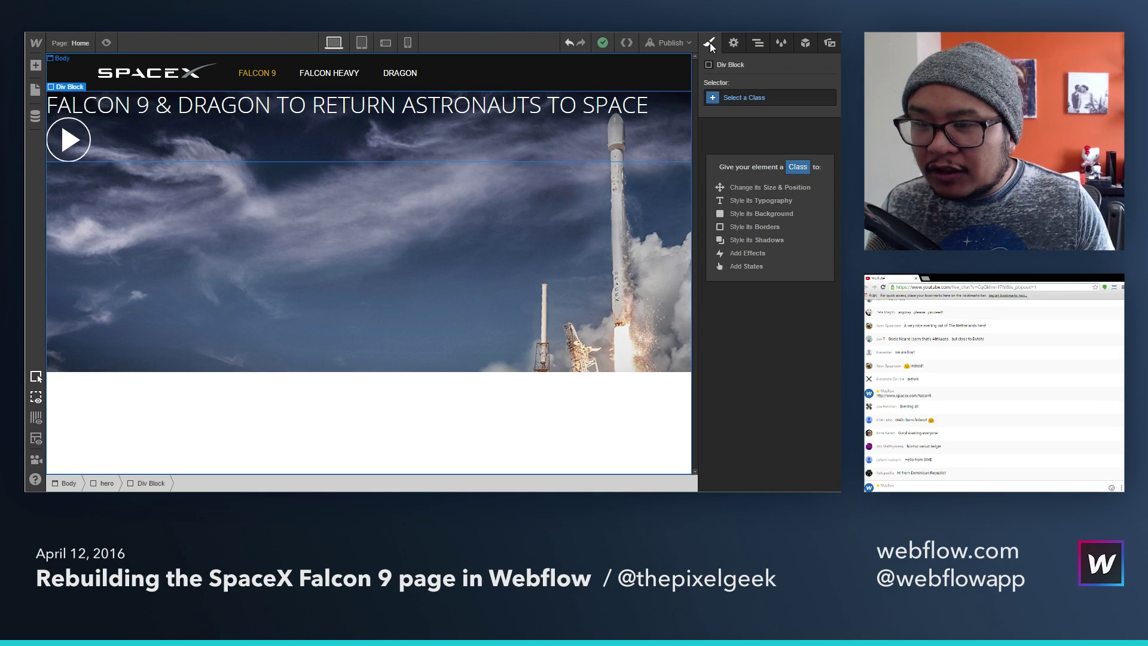
{"action": "left_click", "coordinate": [755, 97]}
{"action": "type", "text": "herop"}
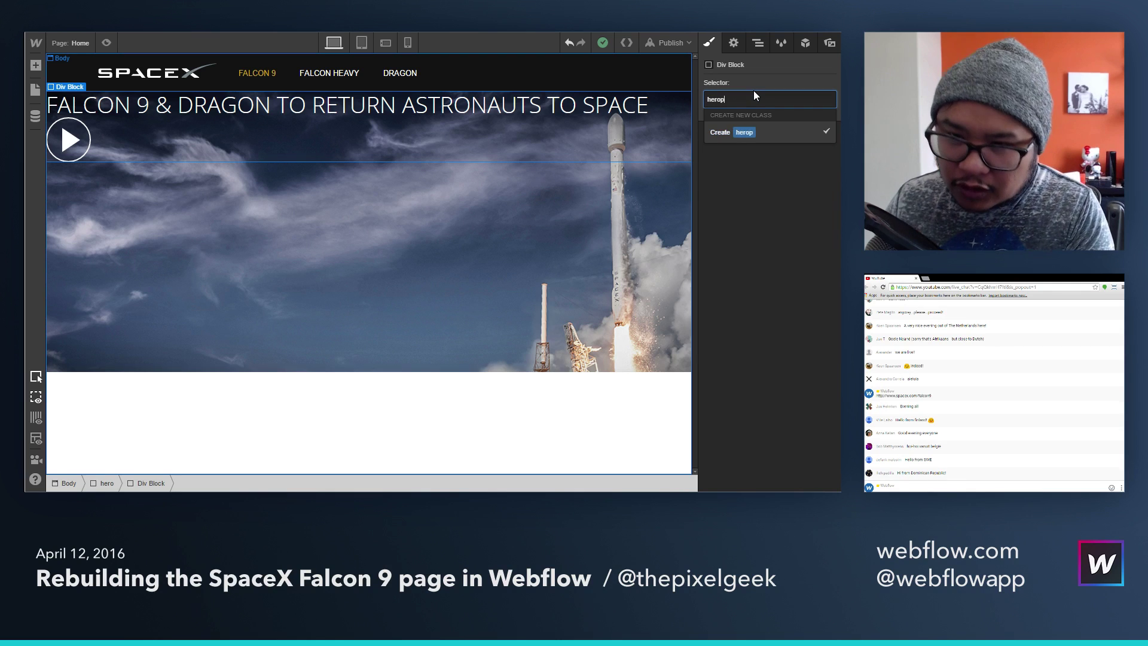
{"action": "key", "text": "BackSpace"}
{"action": "type", "text": "content"}
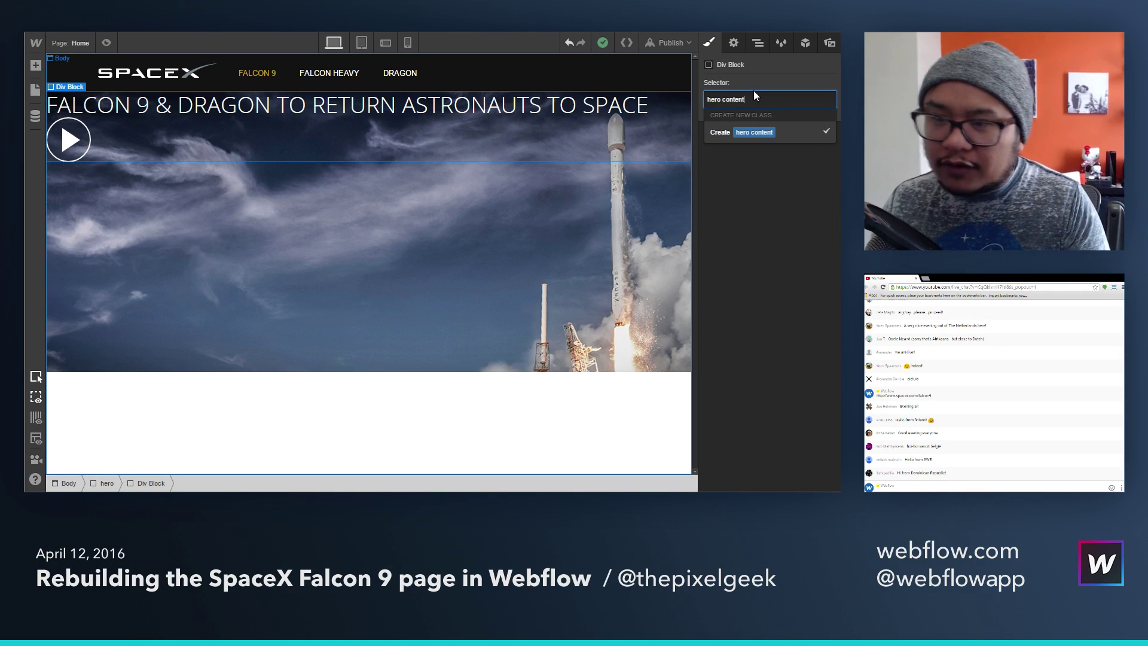
{"action": "key", "text": "Return"}
{"action": "left_click", "coordinate": [742, 291]}
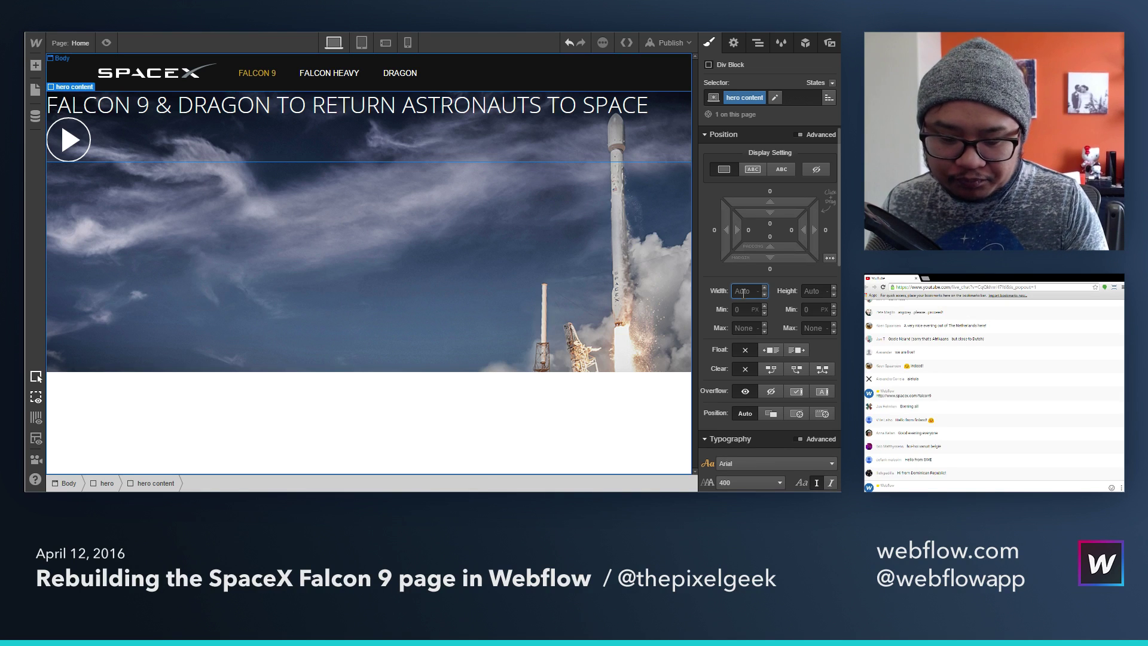
{"action": "key", "text": "Return"}
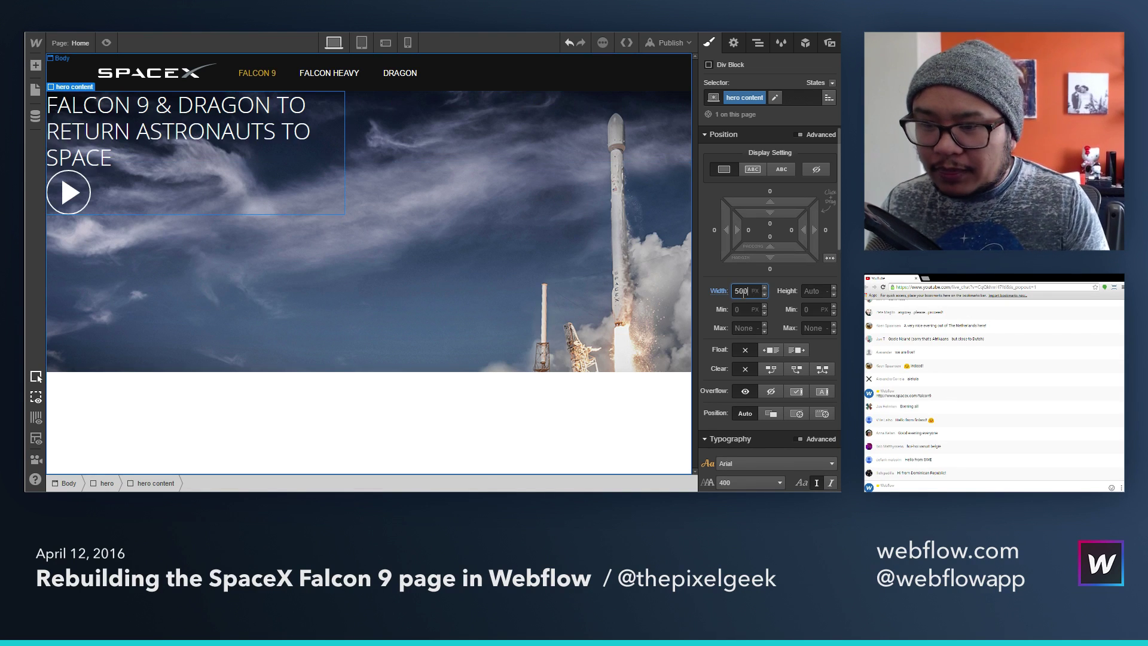
{"action": "key", "text": "BackSpace"}
{"action": "key", "text": "BackSpace"}
{"action": "key", "text": "BackSpace"}
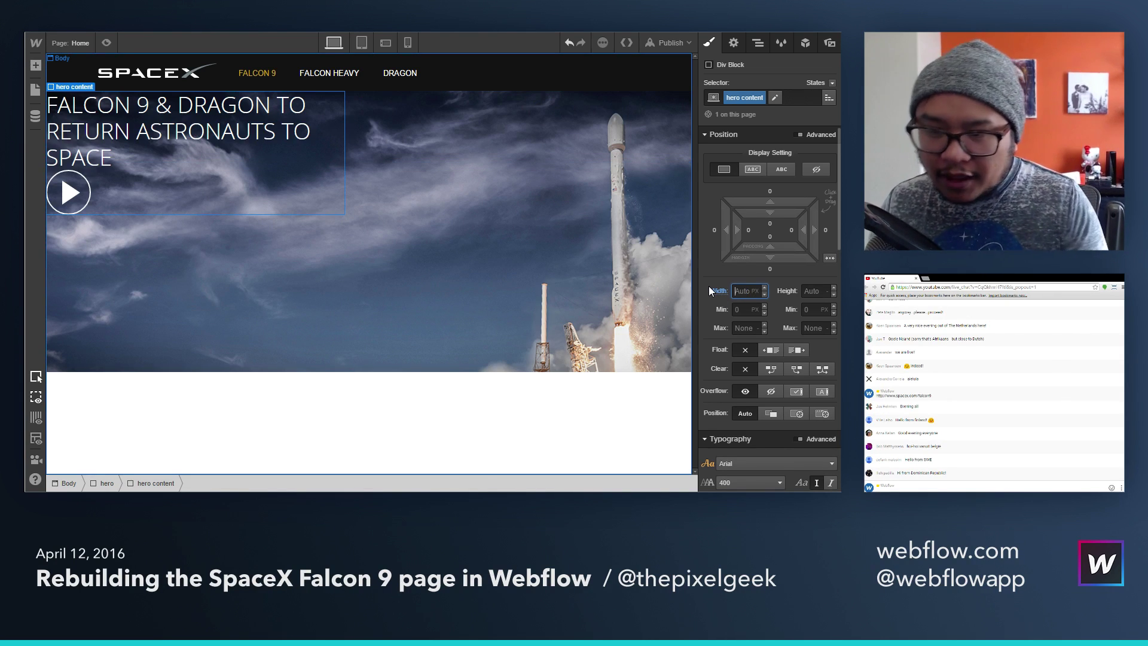
Step: Set the hero content block's maximum width to 500 px and centre its text
{"action": "left_click", "coordinate": [735, 328]}
{"action": "type", "text": "500"}
{"action": "key", "text": "Return"}
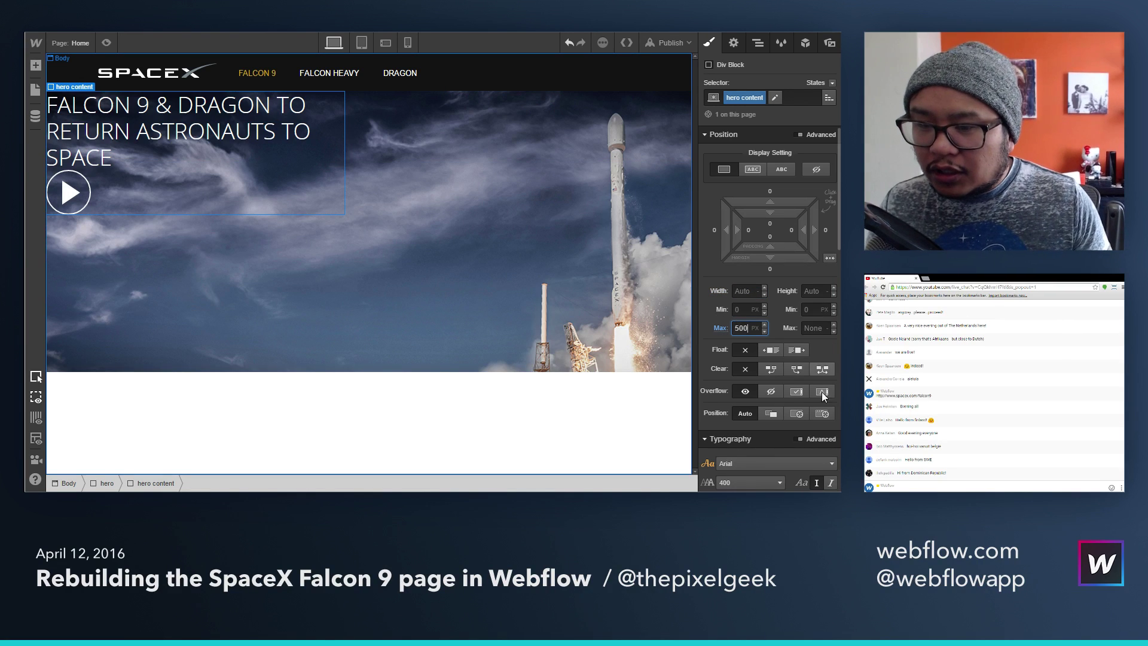
{"action": "scroll", "coordinate": [758, 375], "scroll_direction": "down", "scroll_amount": 4}
{"action": "left_click", "coordinate": [738, 324]}
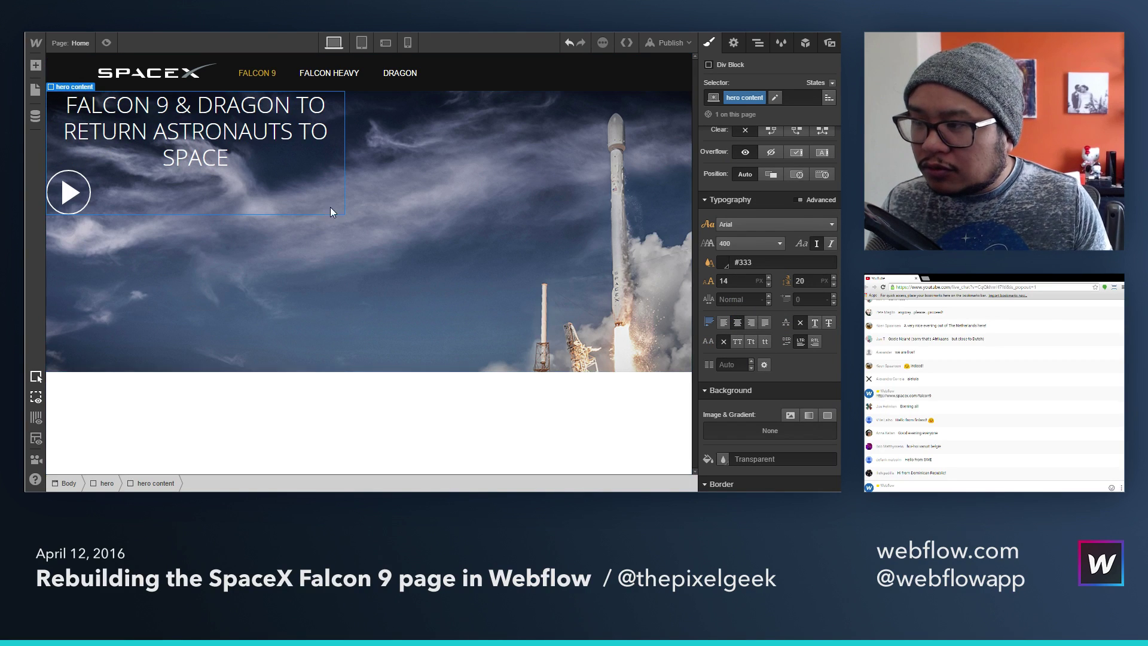
Step: Reduce the hero content block's maximum width to 440 px
{"action": "scroll", "coordinate": [778, 302], "scroll_direction": "up", "scroll_amount": 4}
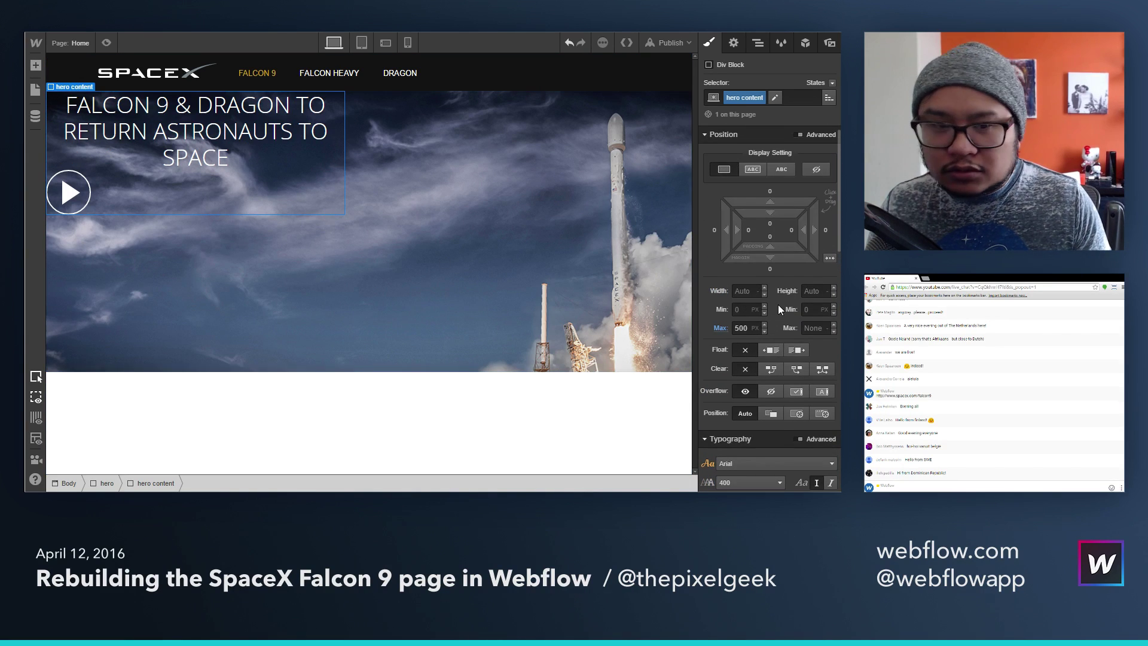
{"action": "left_click", "coordinate": [746, 328]}
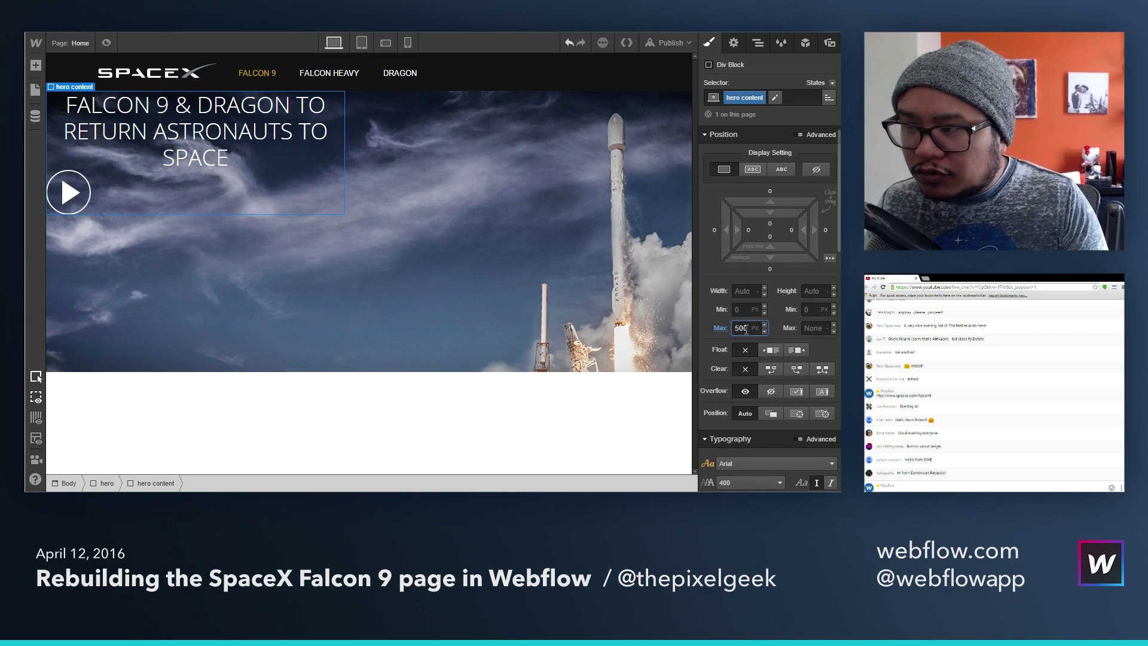
{"action": "key", "text": "shift+Down"}
{"action": "key", "text": "shift+Down"}
{"action": "key", "text": "shift+Down"}
{"action": "key", "text": "shift+Down"}
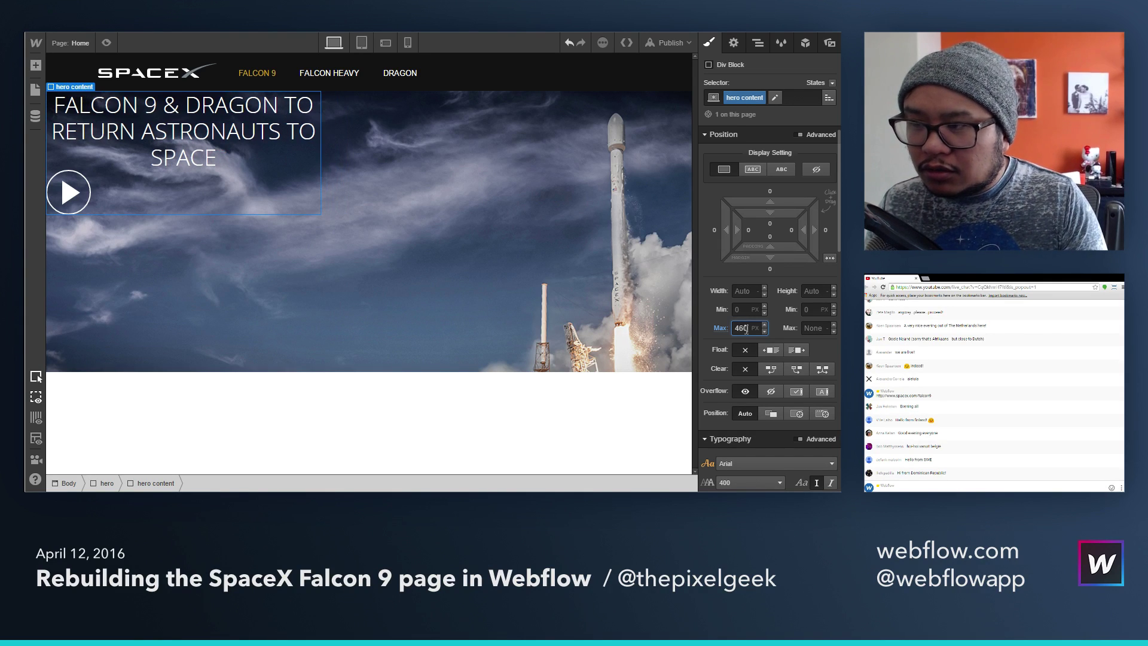
{"action": "key", "text": "shift+Down"}
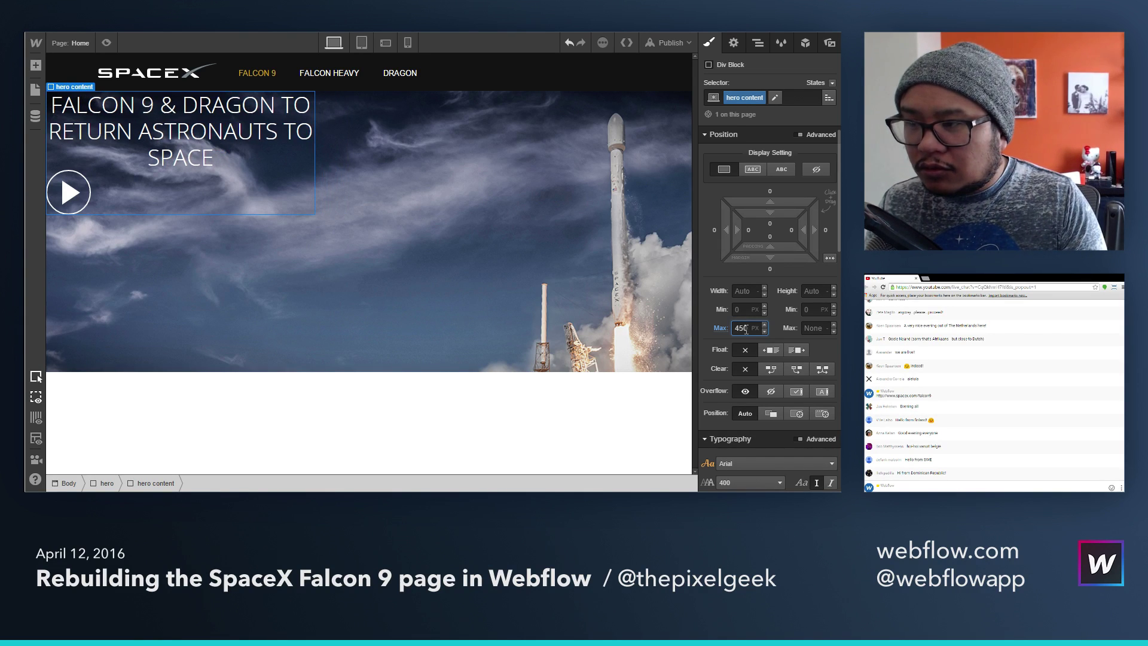
{"action": "key", "text": "shift+Down"}
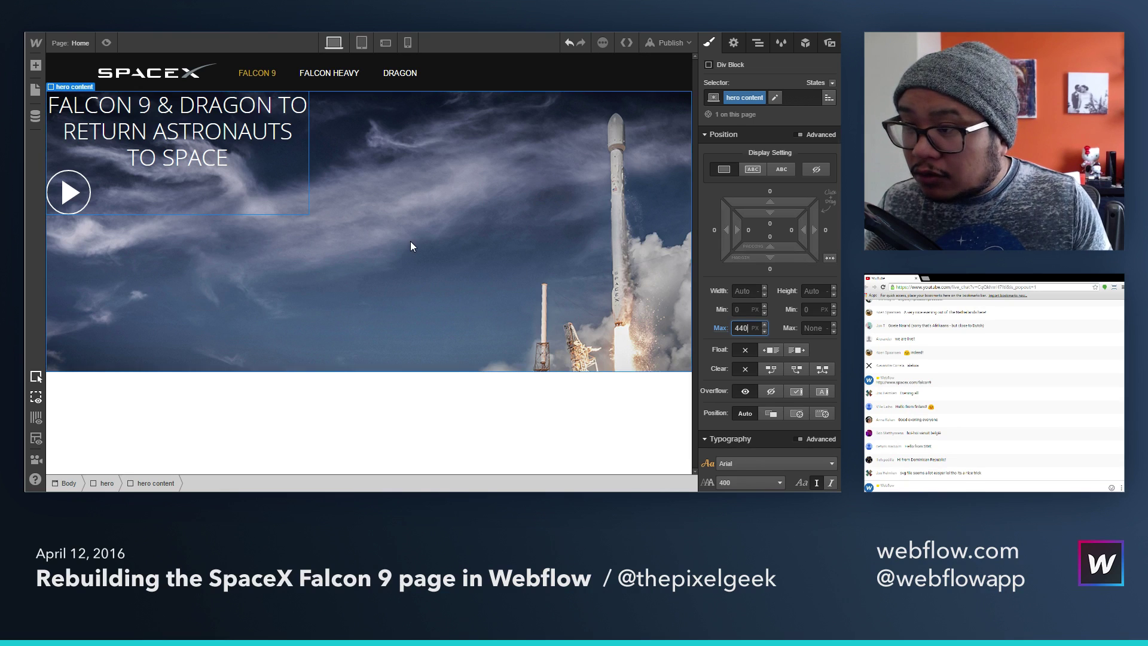
Step: Centre the play button horizontally within the hero content block using automatic side margins
{"action": "left_click", "coordinate": [74, 207]}
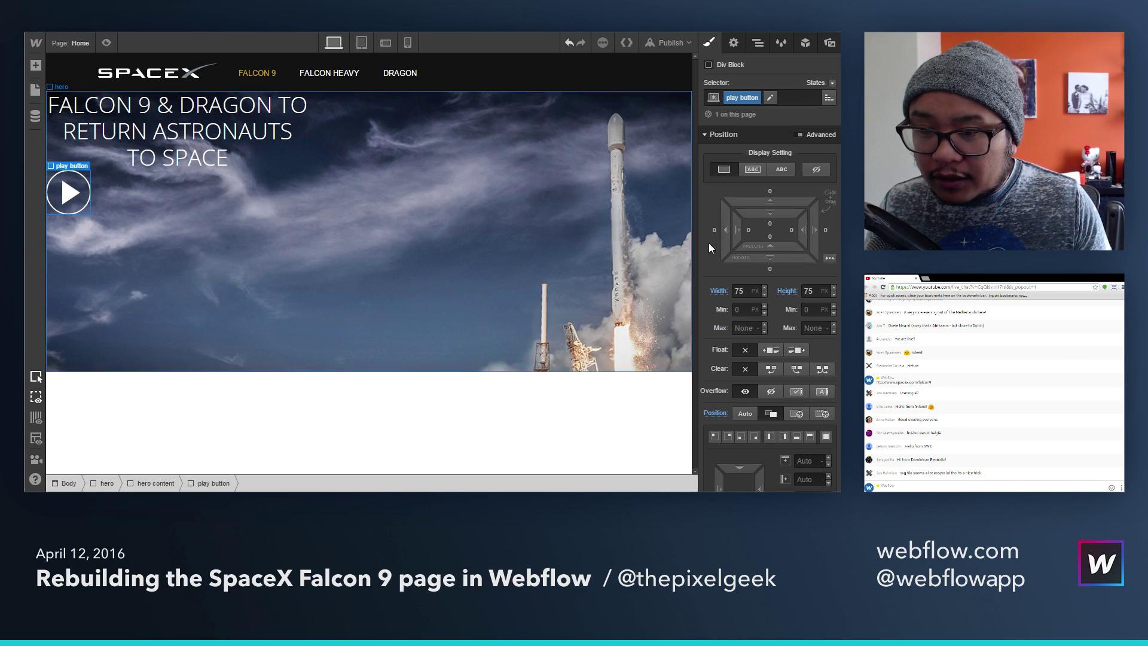
{"action": "left_click", "coordinate": [830, 260]}
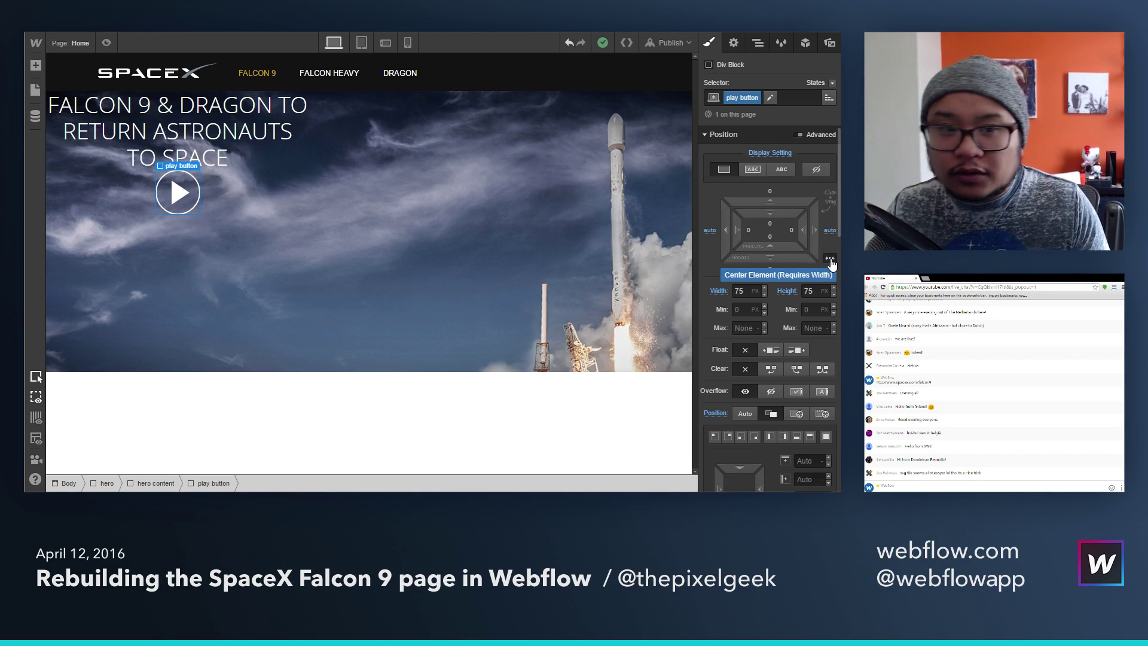
Step: Clear the hero section's own position setting and text alignment setting
{"action": "left_click", "coordinate": [503, 195]}
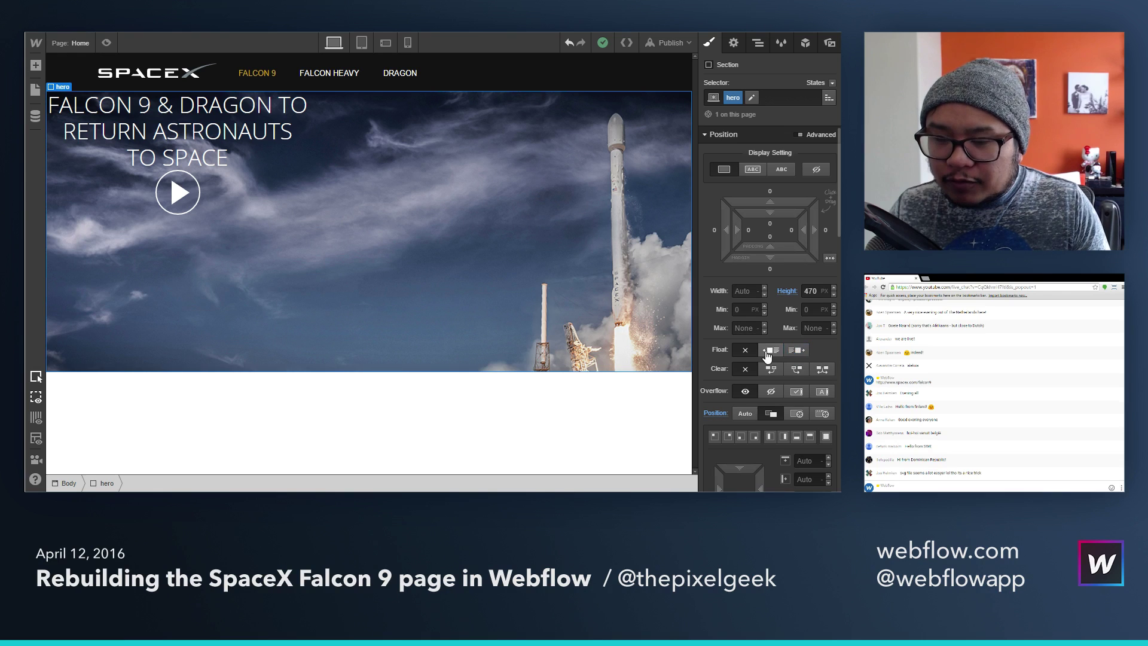
{"action": "scroll", "coordinate": [766, 354], "scroll_direction": "down", "scroll_amount": 1}
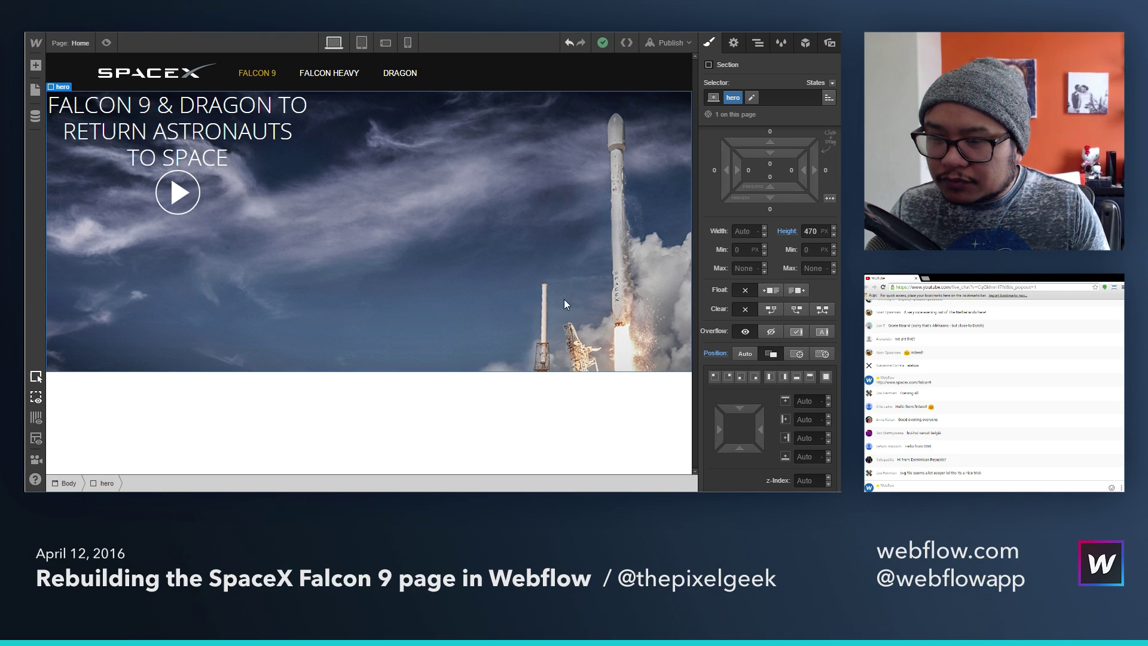
{"action": "left_click", "coordinate": [716, 354]}
{"action": "left_click", "coordinate": [743, 373]}
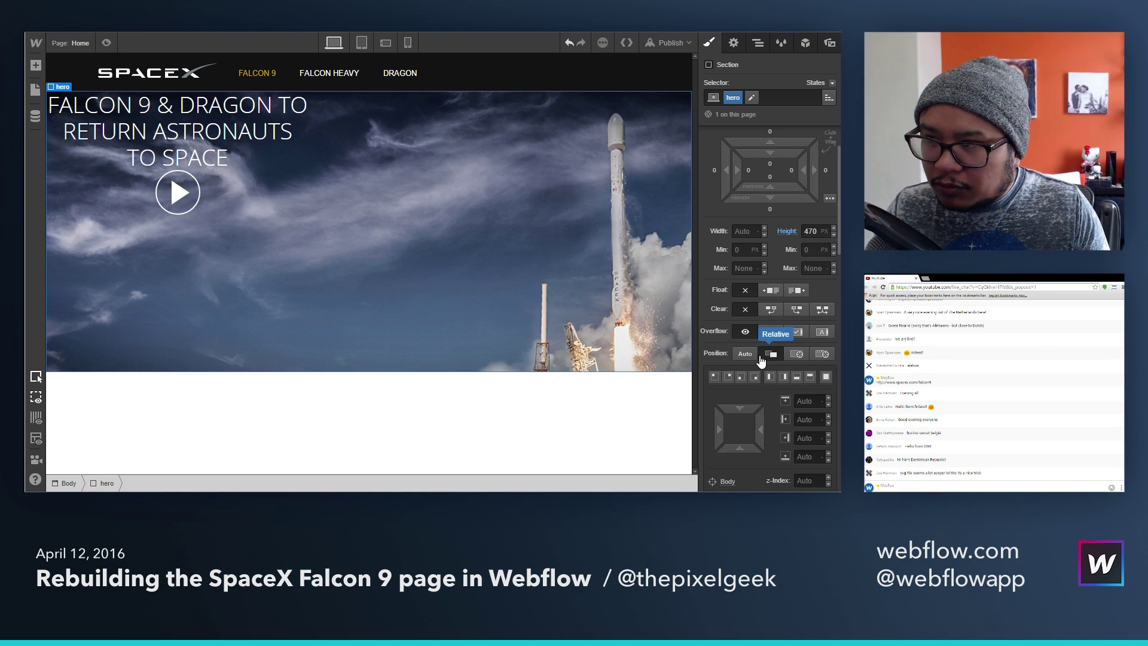
{"action": "scroll", "coordinate": [748, 388], "scroll_direction": "down", "scroll_amount": 5}
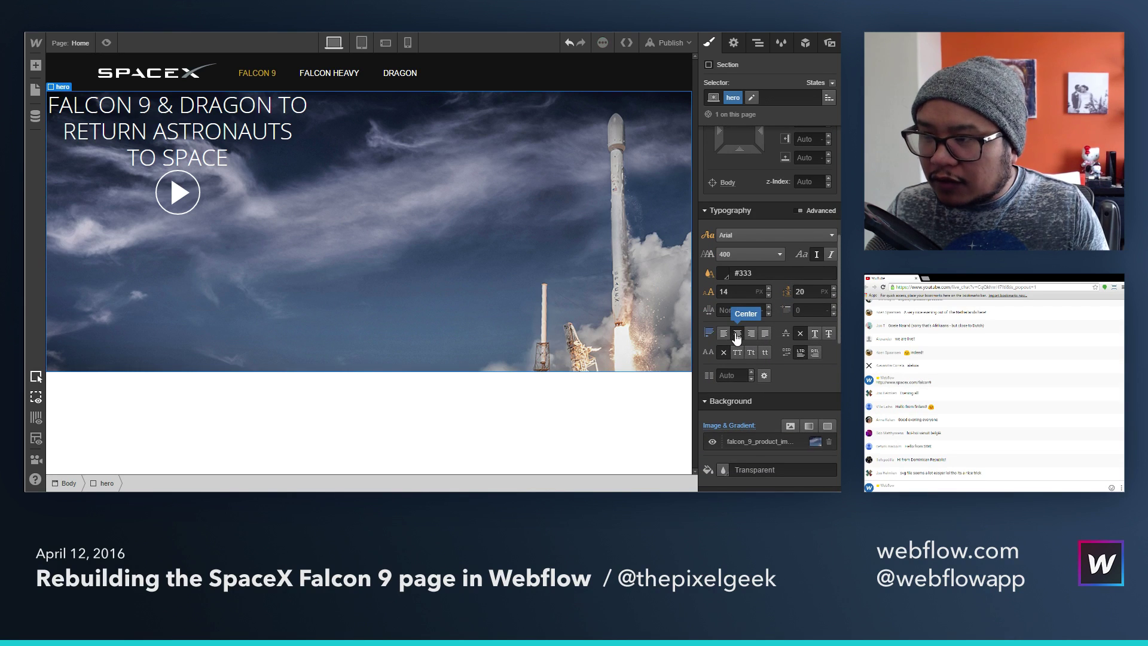
{"action": "left_click", "coordinate": [709, 332]}
{"action": "left_click", "coordinate": [717, 357]}
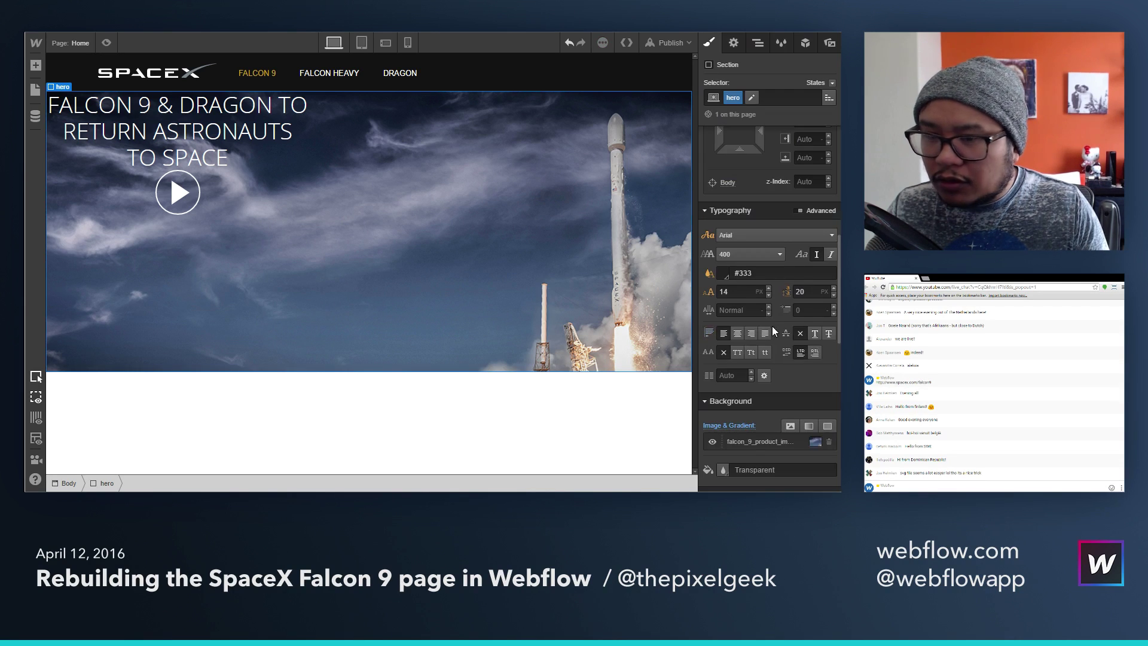
Step: Clear the hero section's fixed height and give it 123 px of padding above and below its content
{"action": "scroll", "coordinate": [773, 325], "scroll_direction": "up", "scroll_amount": 5}
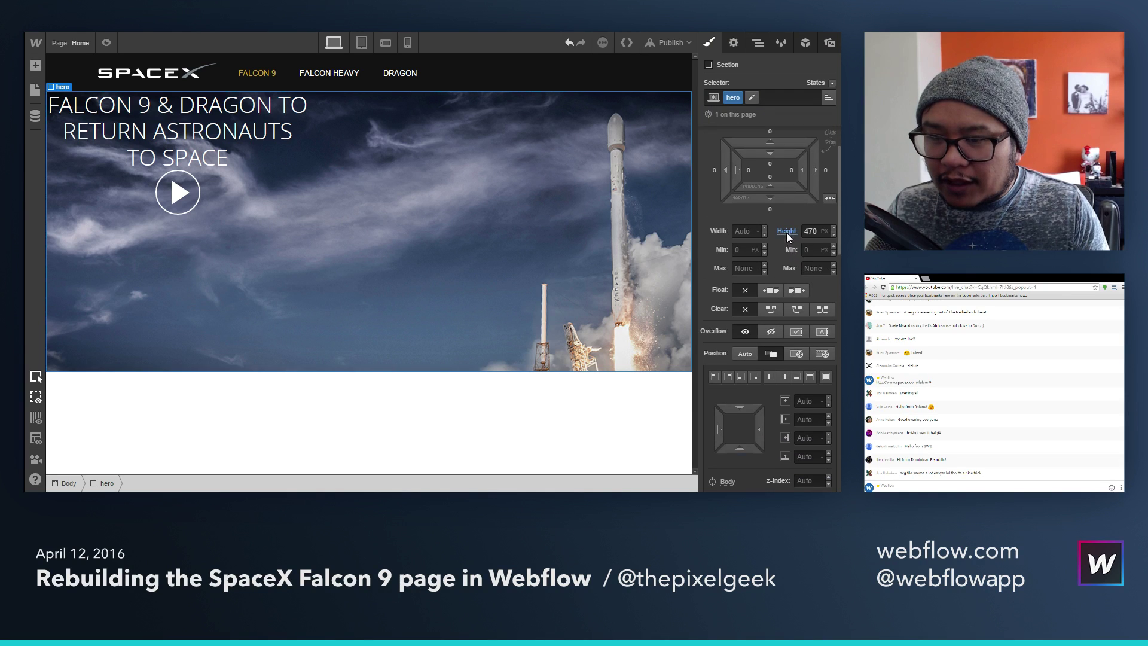
{"action": "left_click", "coordinate": [787, 232]}
{"action": "left_click", "coordinate": [786, 249]}
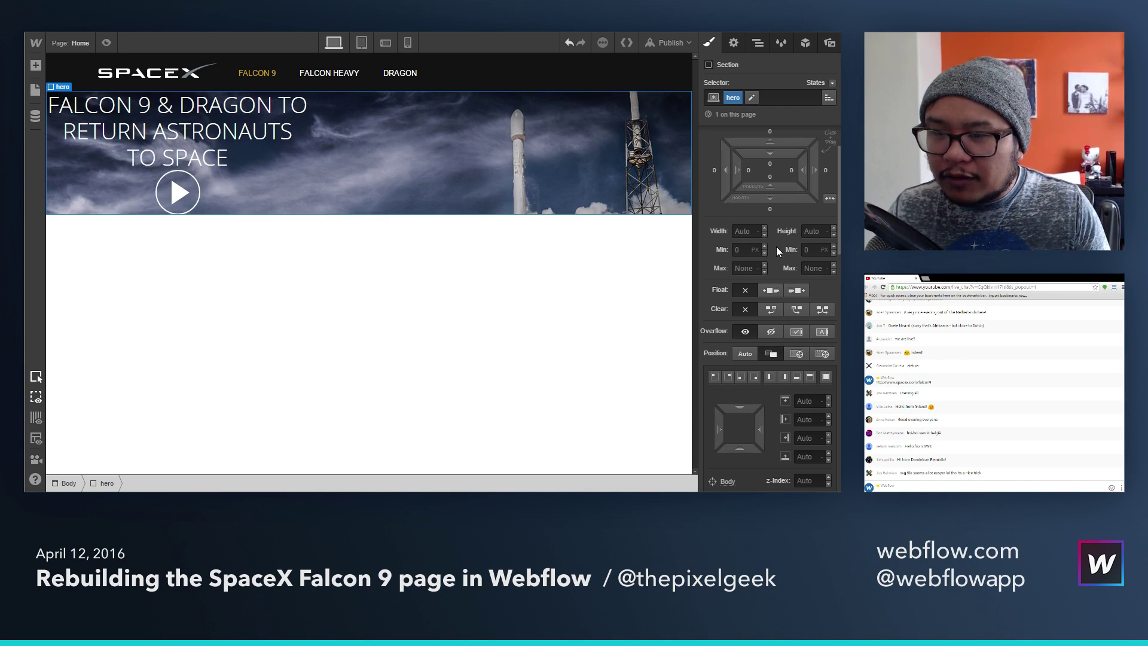
{"action": "scroll", "coordinate": [776, 246], "scroll_direction": "up", "scroll_amount": 1}
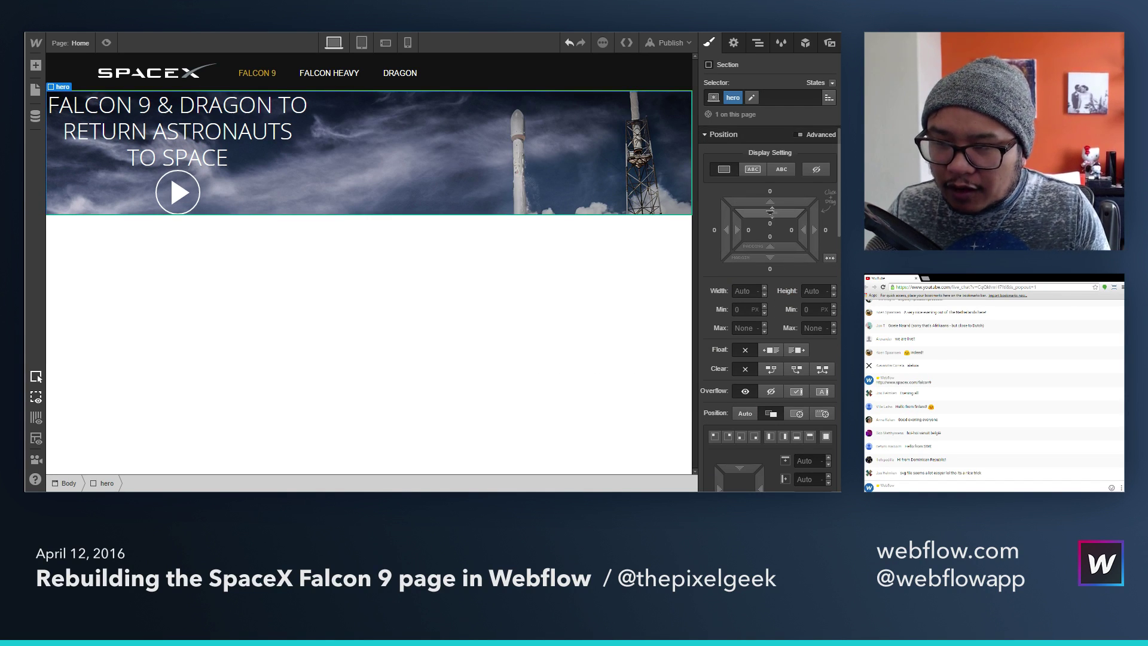
{"action": "left_click_drag", "start_coordinate": [770, 221], "coordinate": [774, 431]}
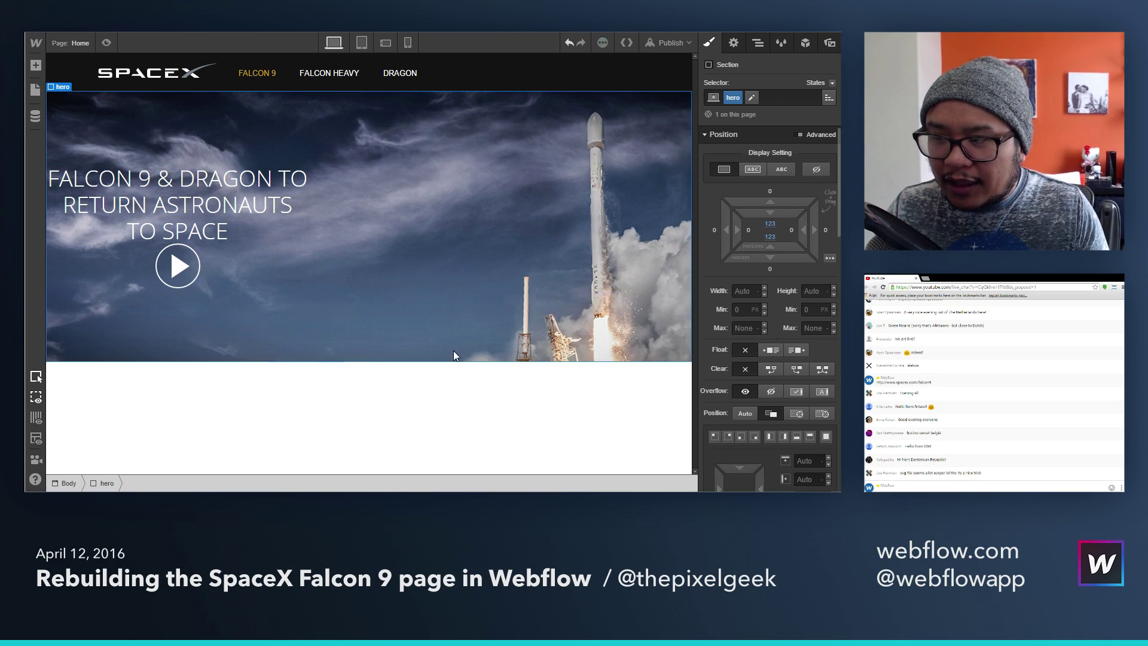
Step: Centre the hero content block horizontally in the hero section using automatic side margins
{"action": "left_click", "coordinate": [302, 256]}
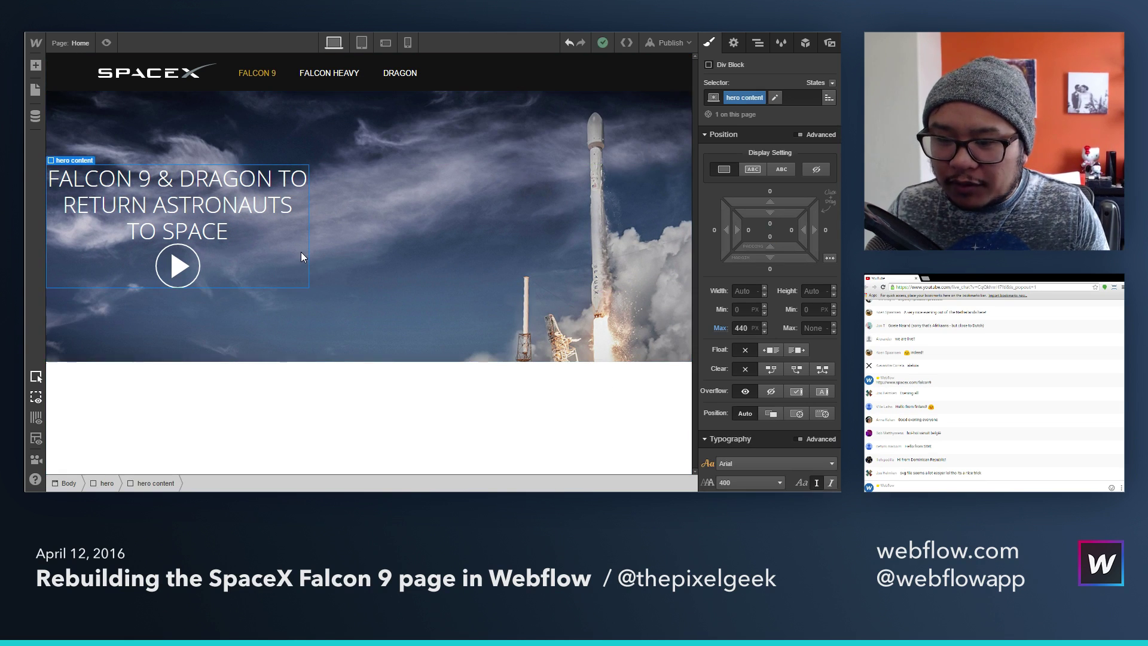
{"action": "left_click", "coordinate": [830, 259]}
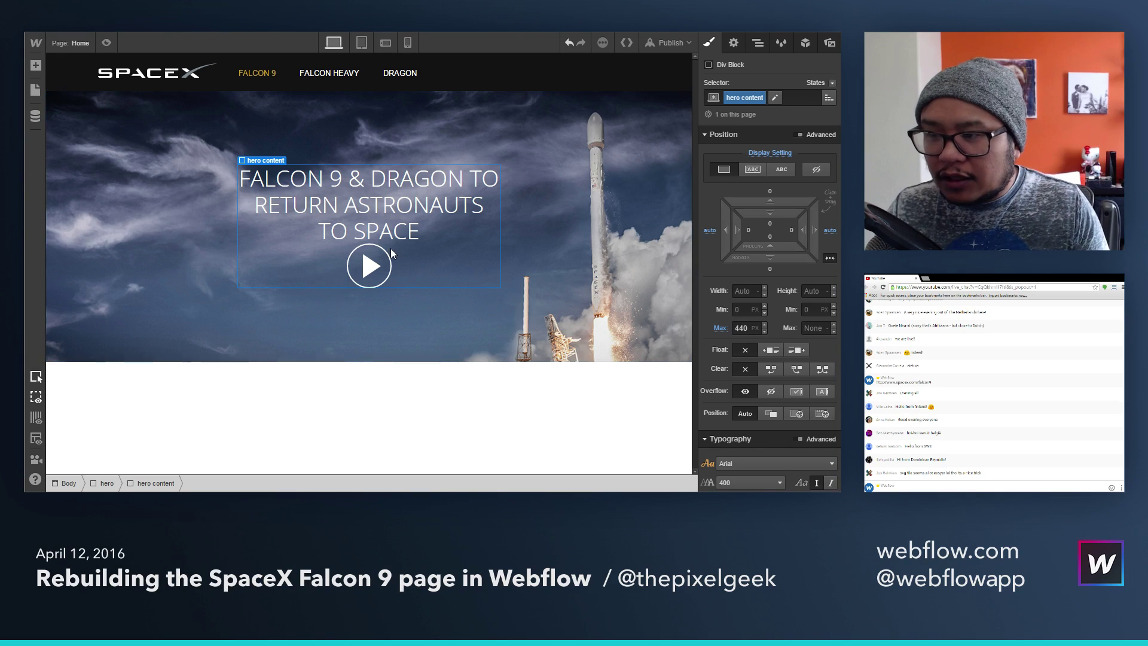
Step: Set a 15 px bottom margin on the All H1 Headings tag, starting from the hero heading
{"action": "left_click", "coordinate": [404, 228]}
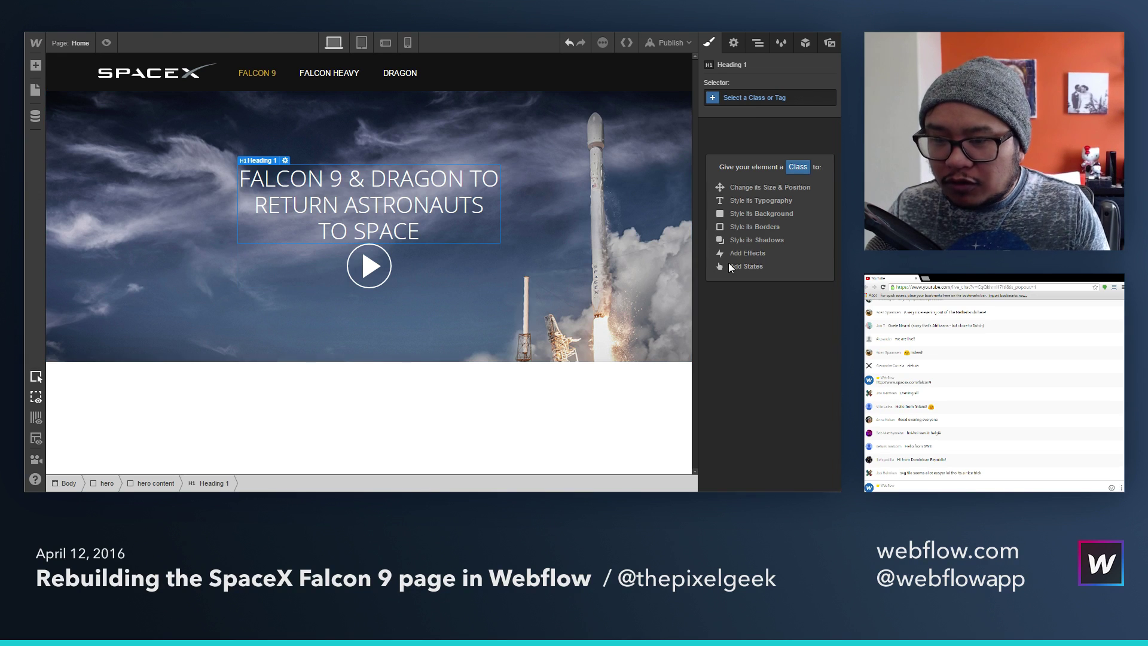
{"action": "left_click", "coordinate": [771, 100]}
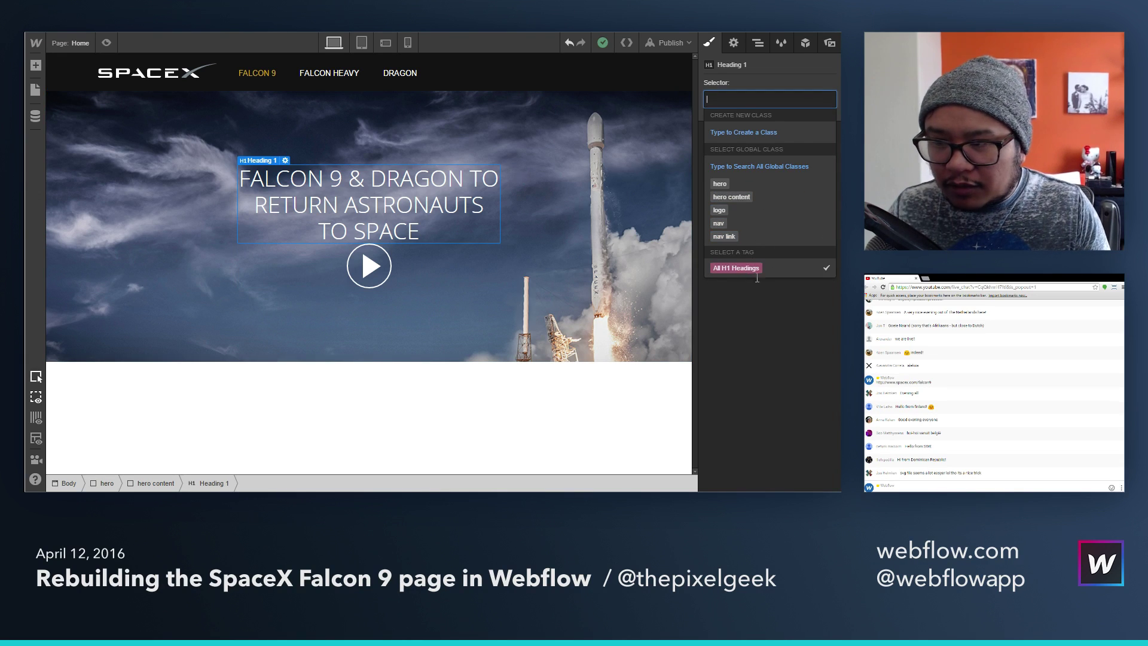
{"action": "left_click", "coordinate": [746, 268]}
{"action": "left_click_drag", "start_coordinate": [786, 262], "coordinate": [787, 288]}
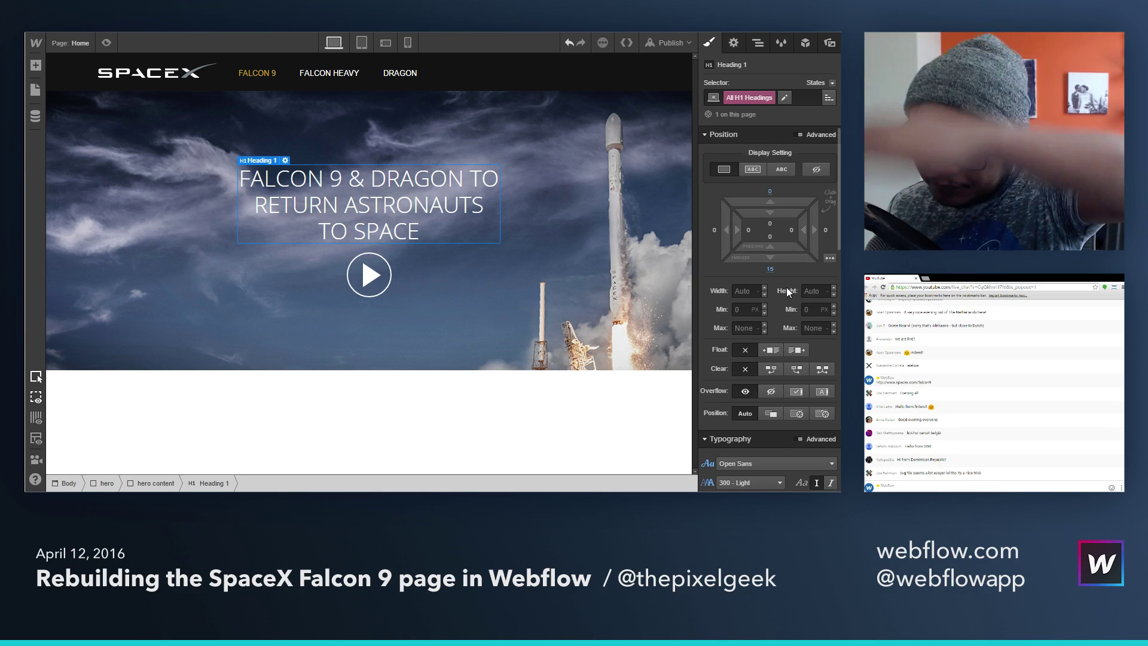
Step: Insert a Lightbox Link between the heading and the play button in the hero content block
{"action": "left_click", "coordinate": [609, 280]}
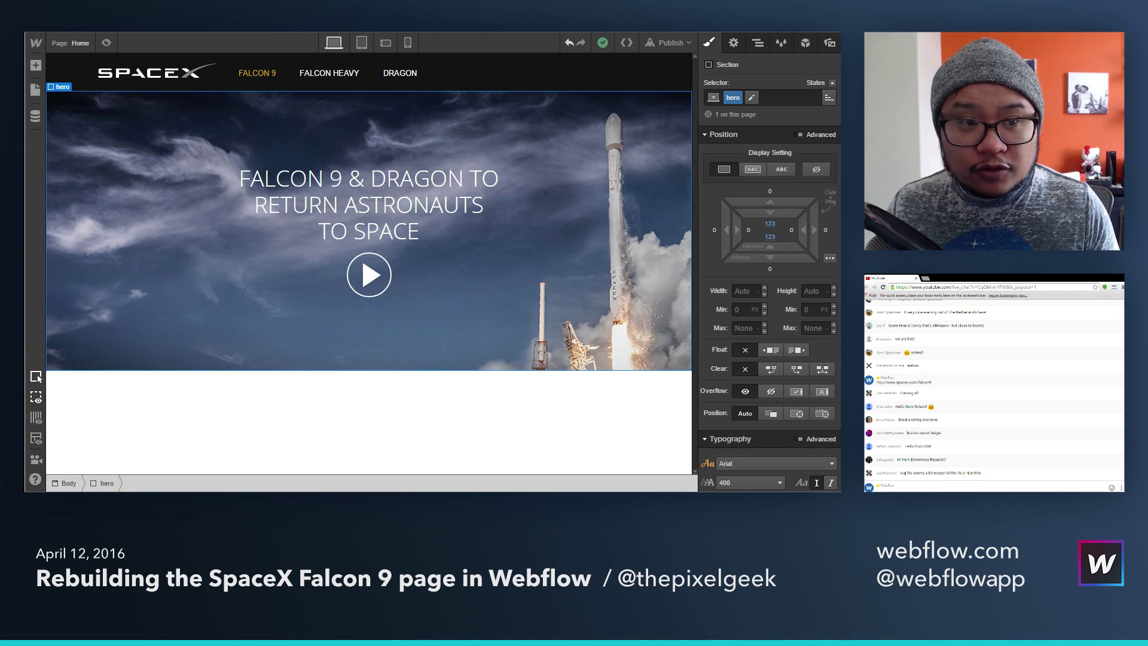
{"action": "left_click", "coordinate": [371, 275]}
{"action": "left_click", "coordinate": [392, 225]}
{"action": "key", "text": "a"}
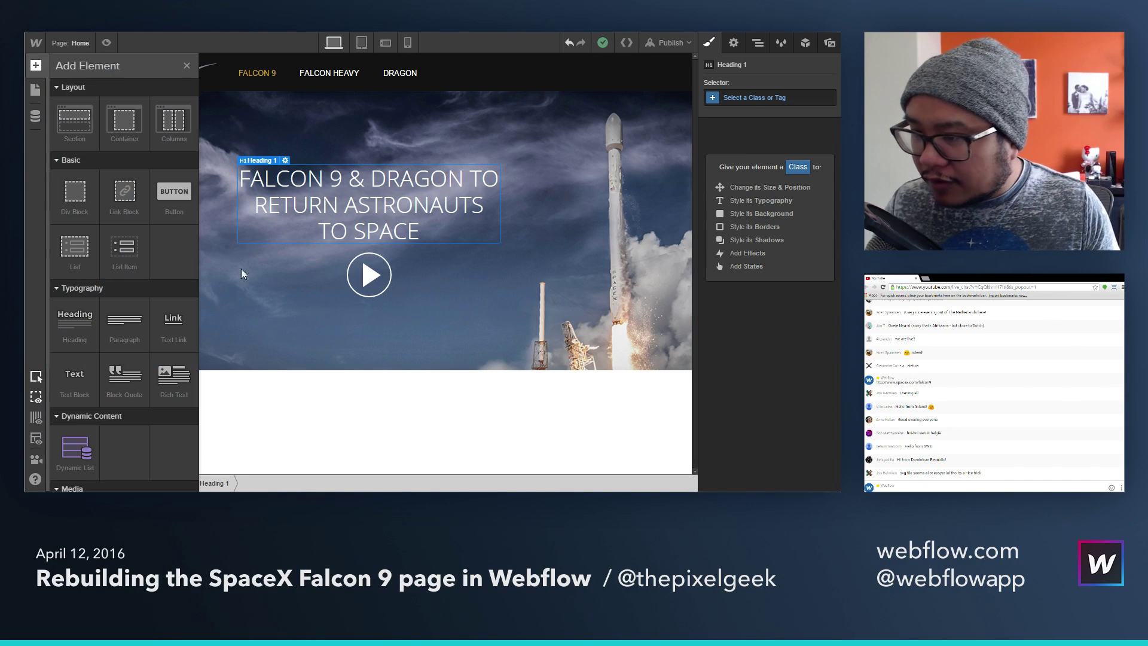
{"action": "scroll", "coordinate": [111, 354], "scroll_direction": "down", "scroll_amount": 3}
{"action": "scroll", "coordinate": [112, 354], "scroll_direction": "down", "scroll_amount": 5}
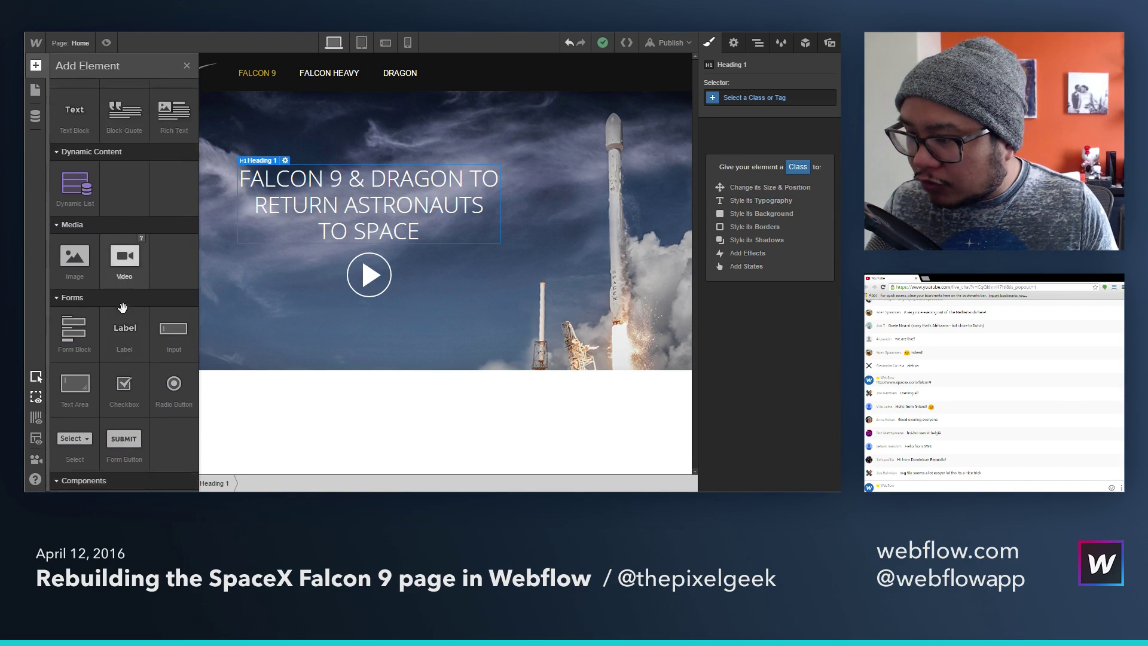
{"action": "left_click_drag", "start_coordinate": [115, 358], "coordinate": [400, 249]}
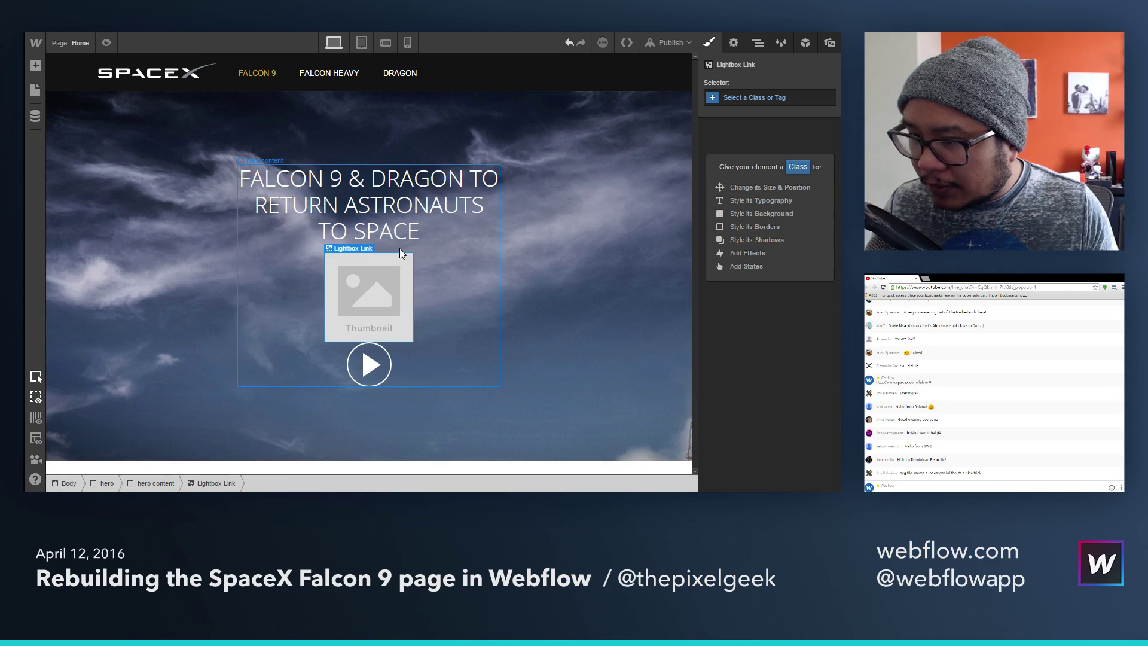
{"action": "left_click", "coordinate": [733, 43]}
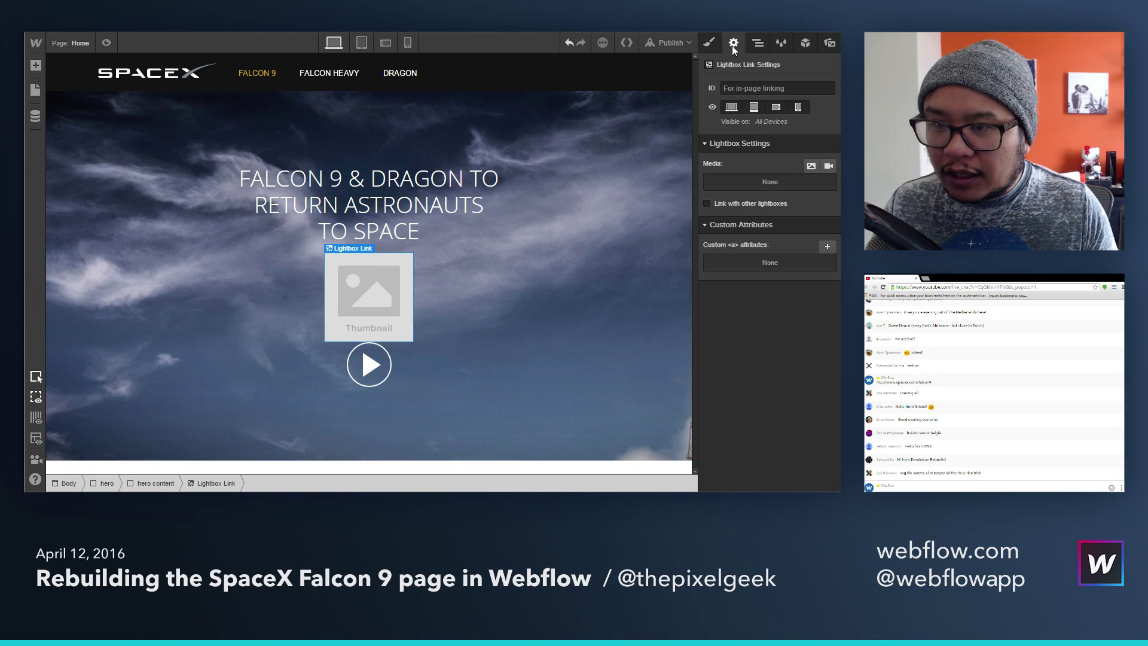
{"action": "left_click", "coordinate": [827, 169]}
{"action": "type", "text": "https://youtu.be/ZkOKRkI4Nw4"}
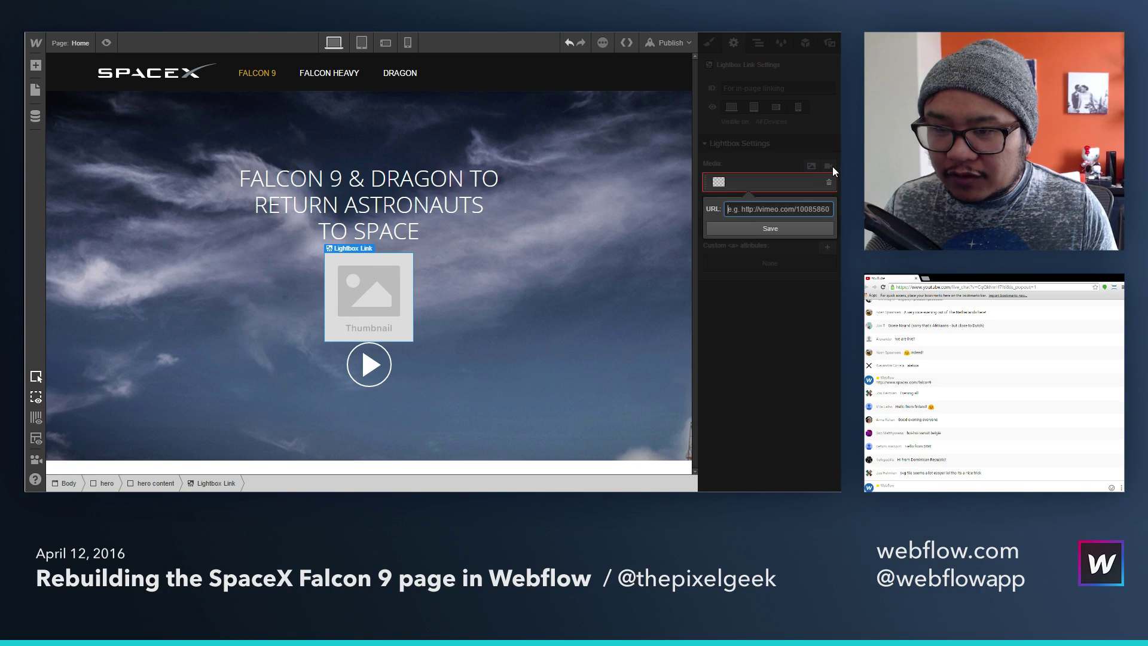
{"action": "left_click", "coordinate": [788, 230]}
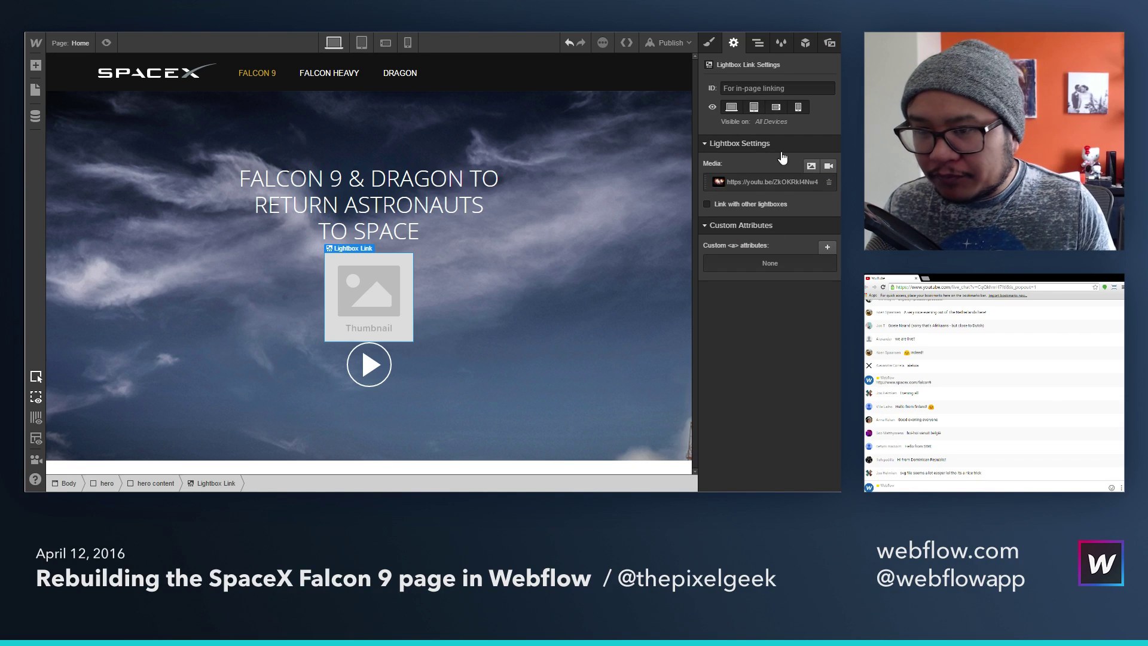
Step: Nest the play button inside the Lightbox Link and delete the link's placeholder thumbnail image
{"action": "left_click", "coordinate": [762, 48]}
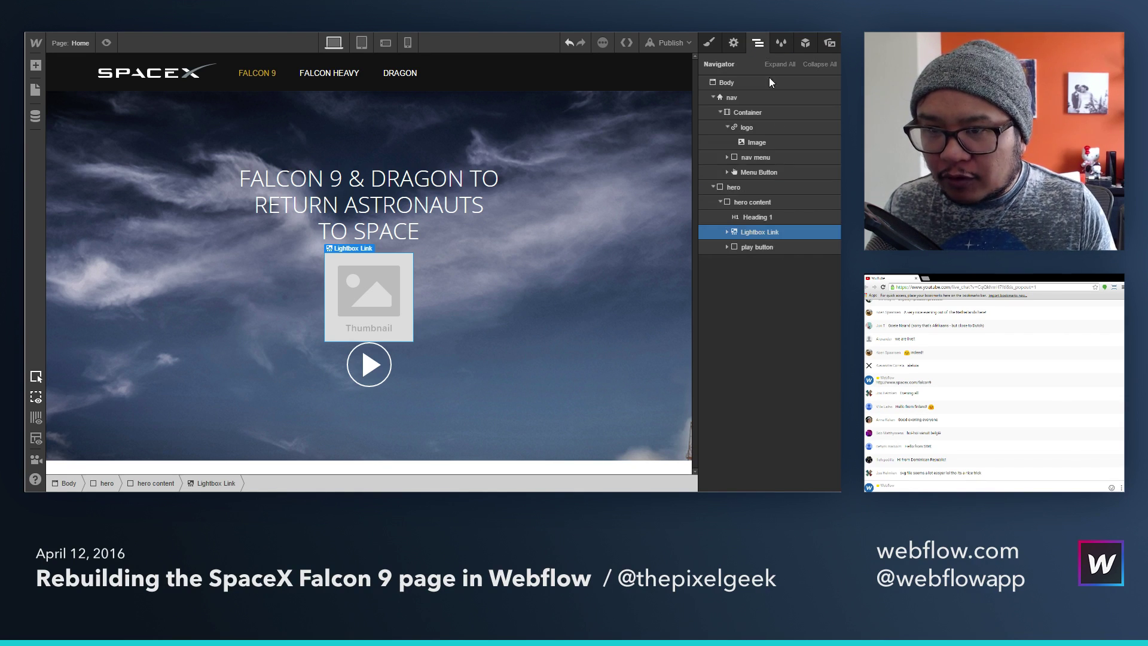
{"action": "left_click", "coordinate": [728, 232]}
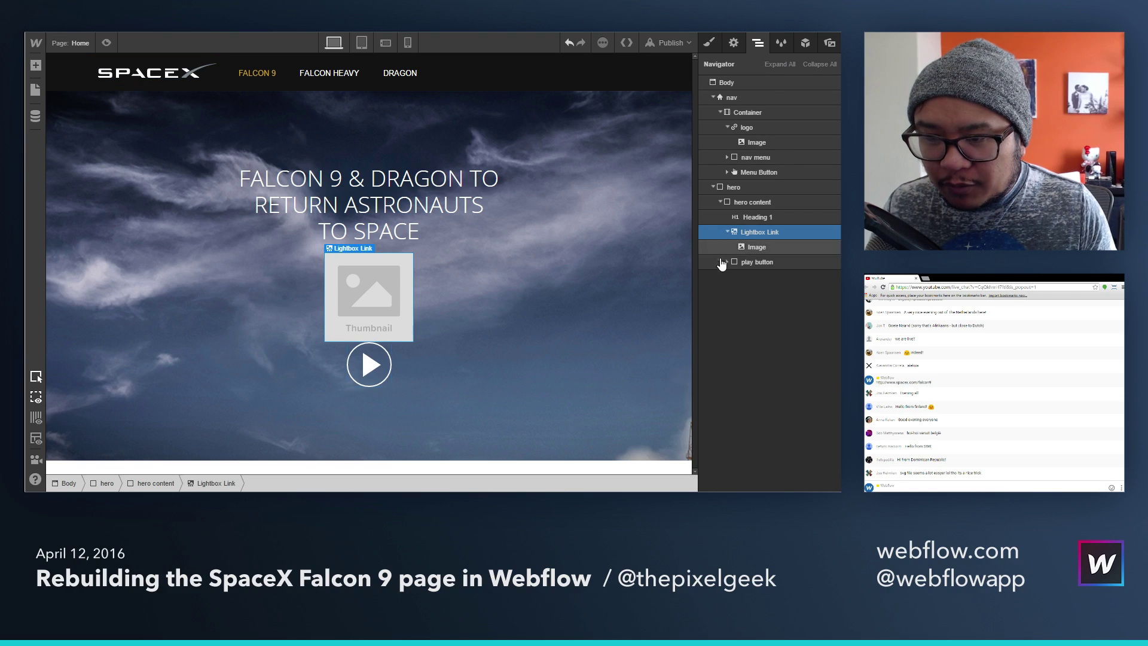
{"action": "left_click_drag", "start_coordinate": [751, 267], "coordinate": [768, 247]}
{"action": "left_click", "coordinate": [765, 267]}
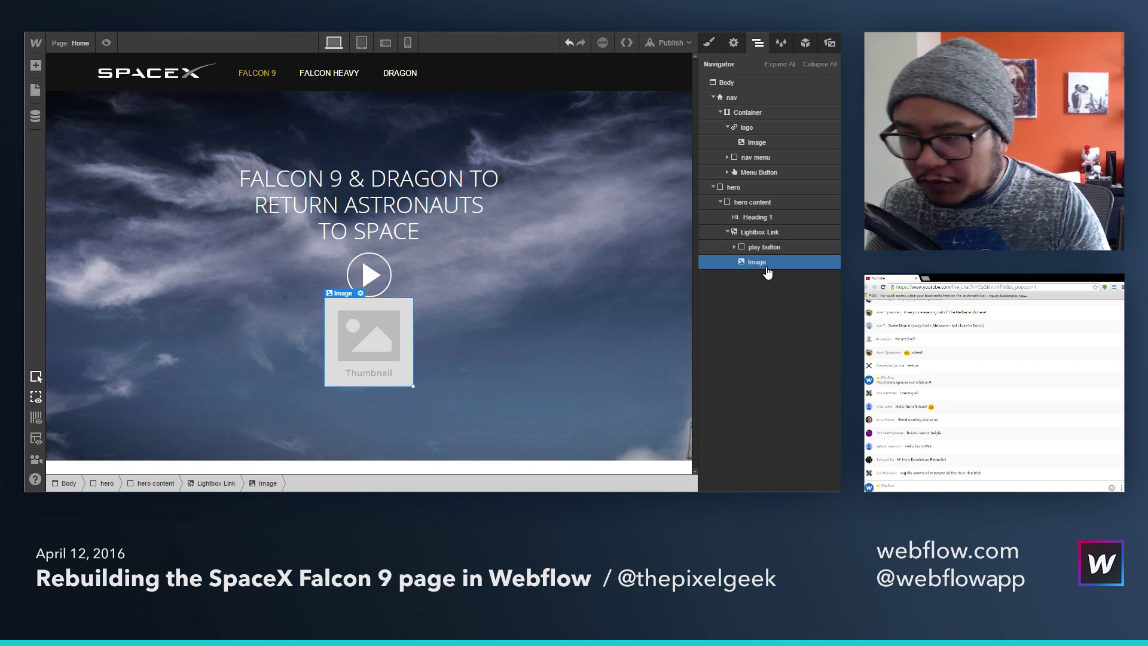
{"action": "key", "text": "Delete"}
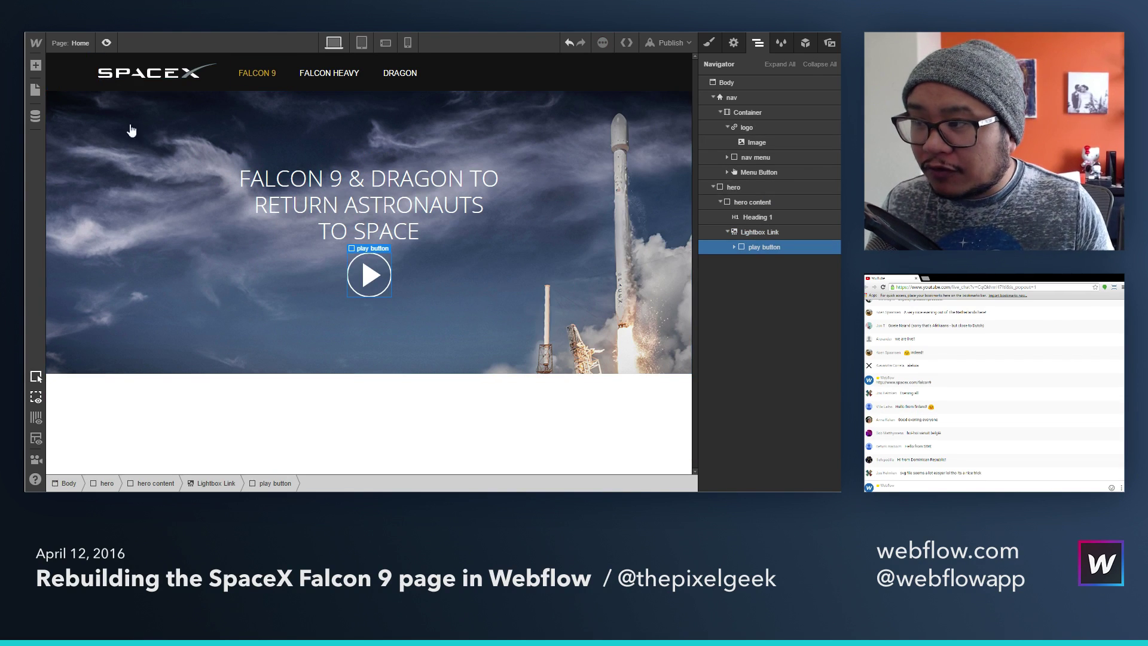
Step: Preview the page, test the play button's video lightbox, and return to the design view
{"action": "left_click", "coordinate": [106, 43]}
{"action": "left_click", "coordinate": [427, 281]}
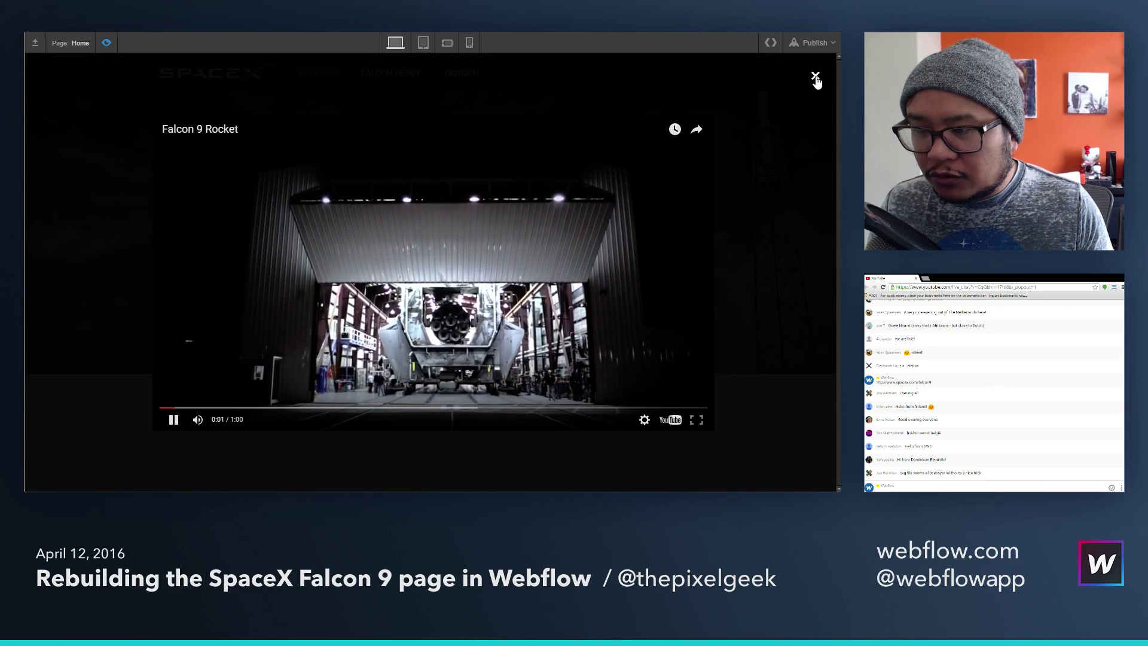
{"action": "left_click", "coordinate": [815, 77]}
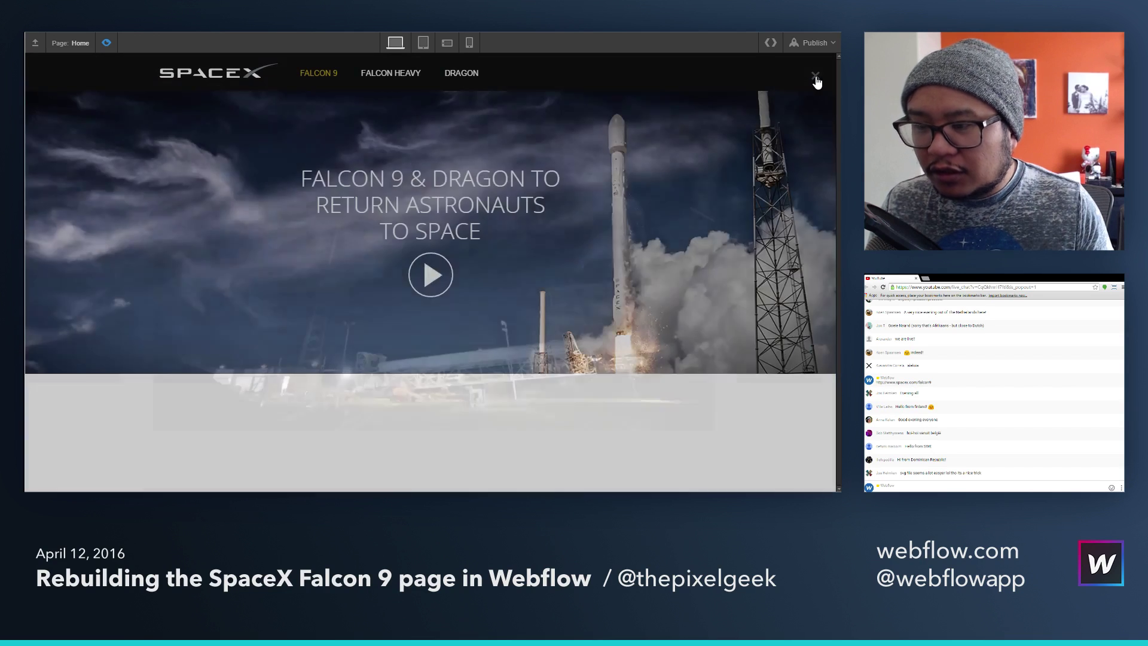
{"action": "left_click", "coordinate": [106, 43]}
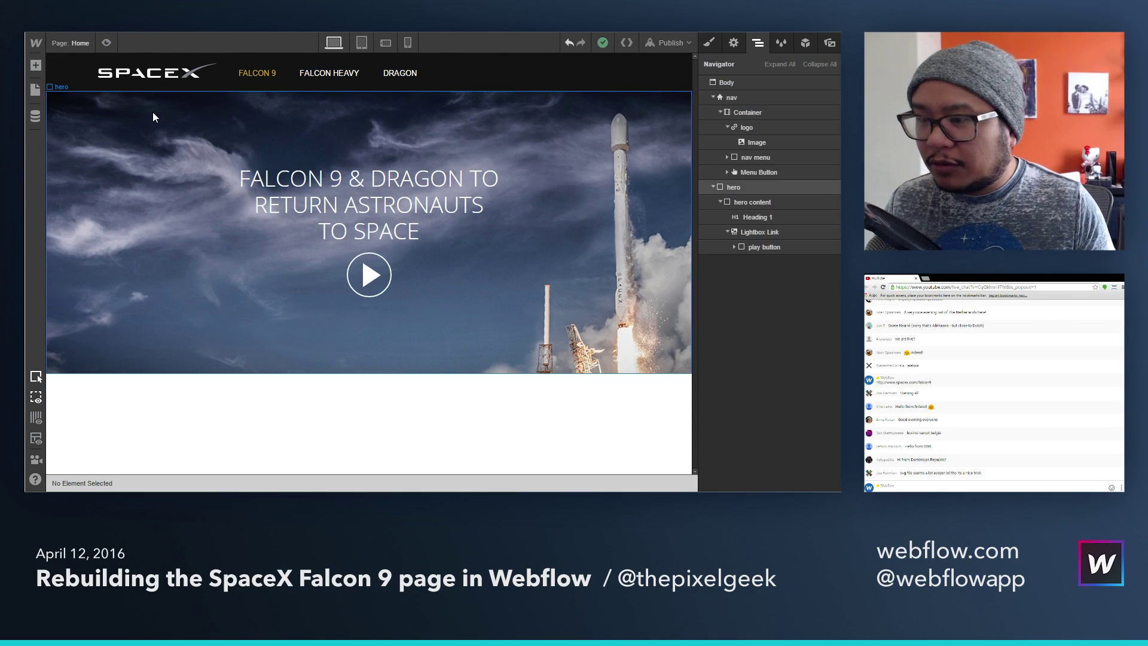
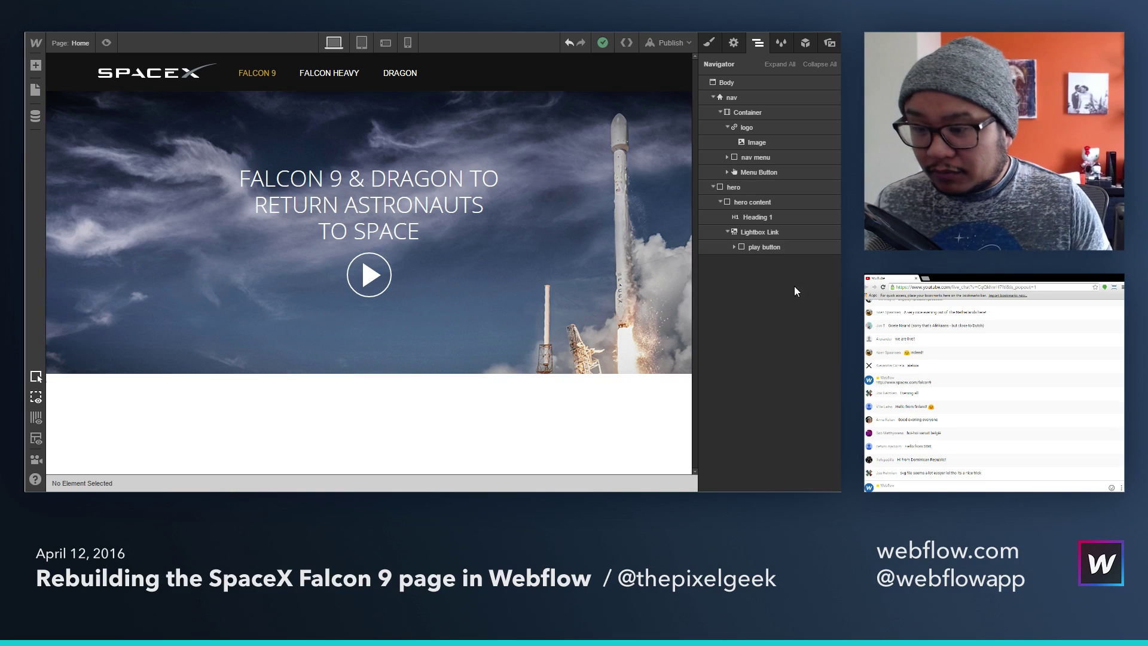
Step: Add a new section below the hero and place a container inside it
{"action": "left_click", "coordinate": [593, 401]}
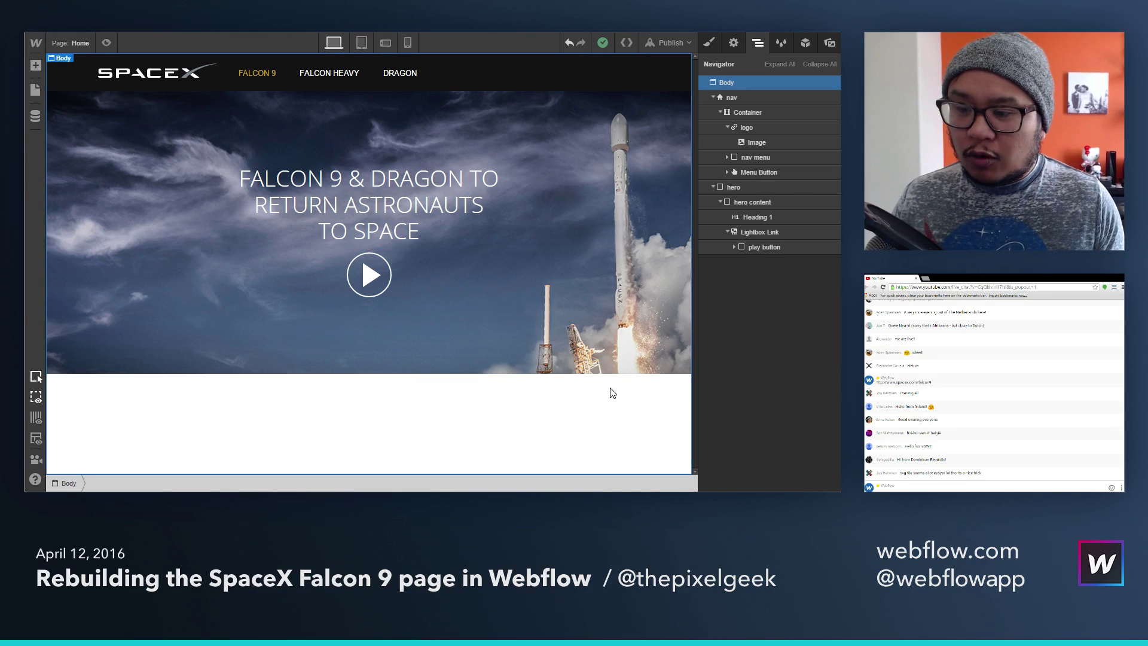
{"action": "left_click", "coordinate": [721, 202]}
{"action": "key", "text": "a"}
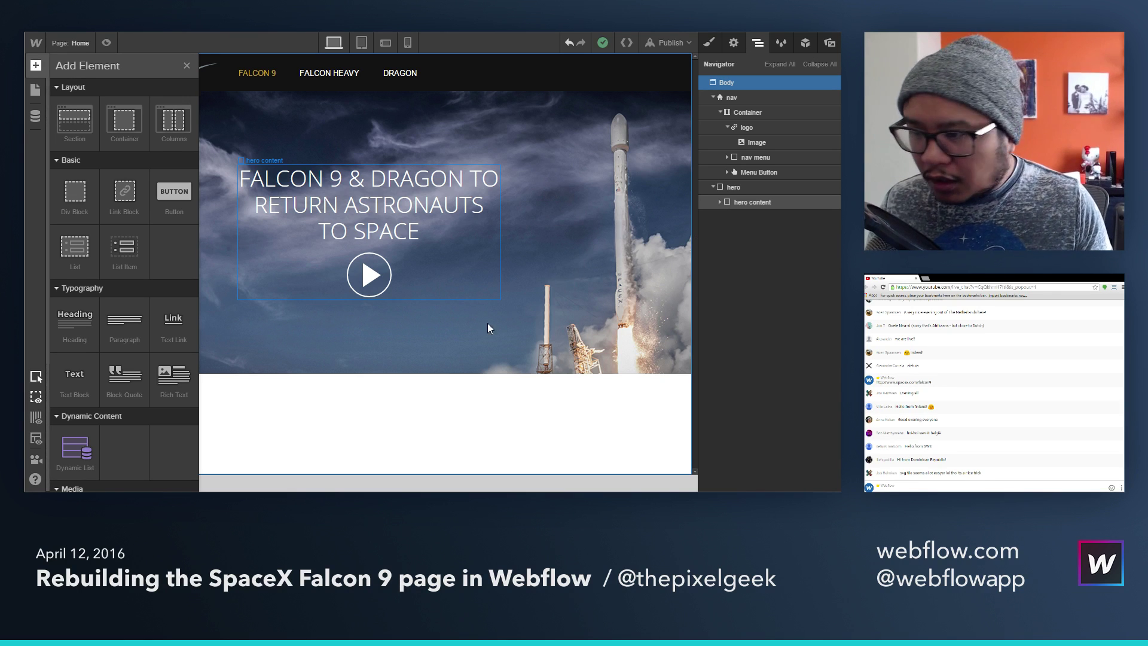
{"action": "key", "text": "a"}
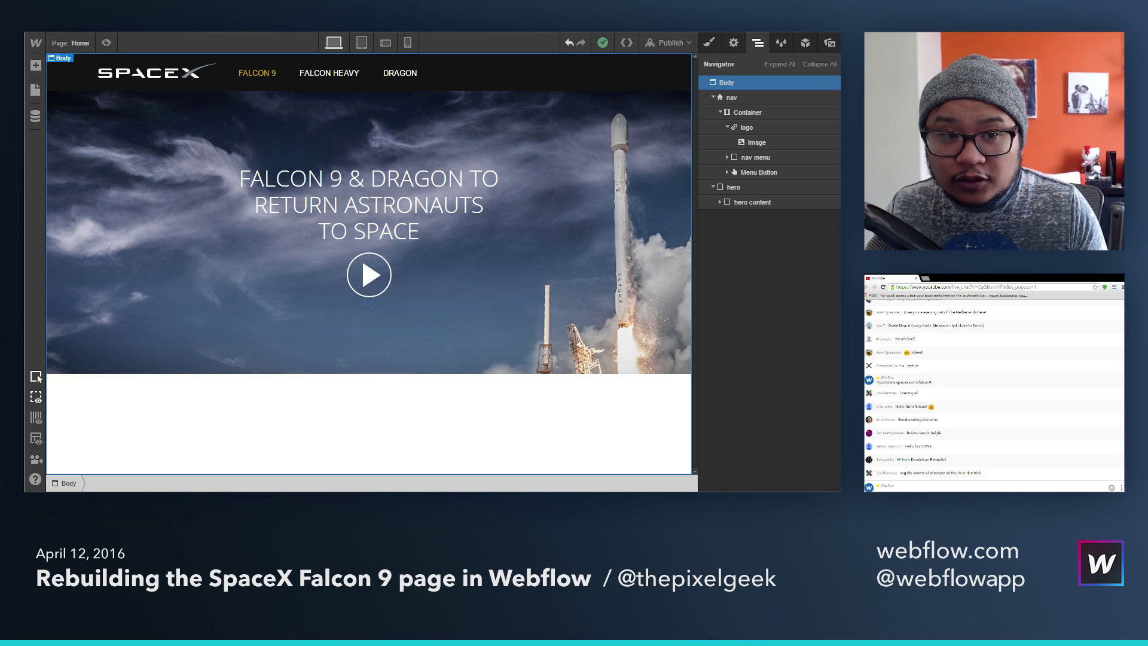
{"action": "key", "text": "a"}
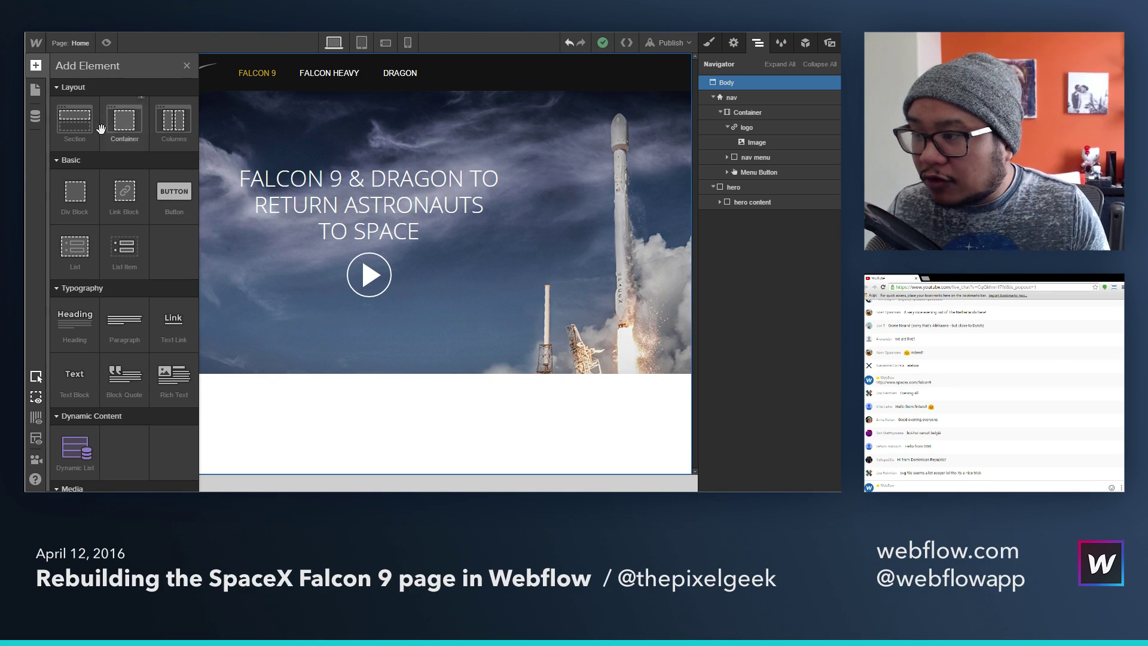
{"action": "left_click_drag", "start_coordinate": [276, 341], "coordinate": [302, 401]}
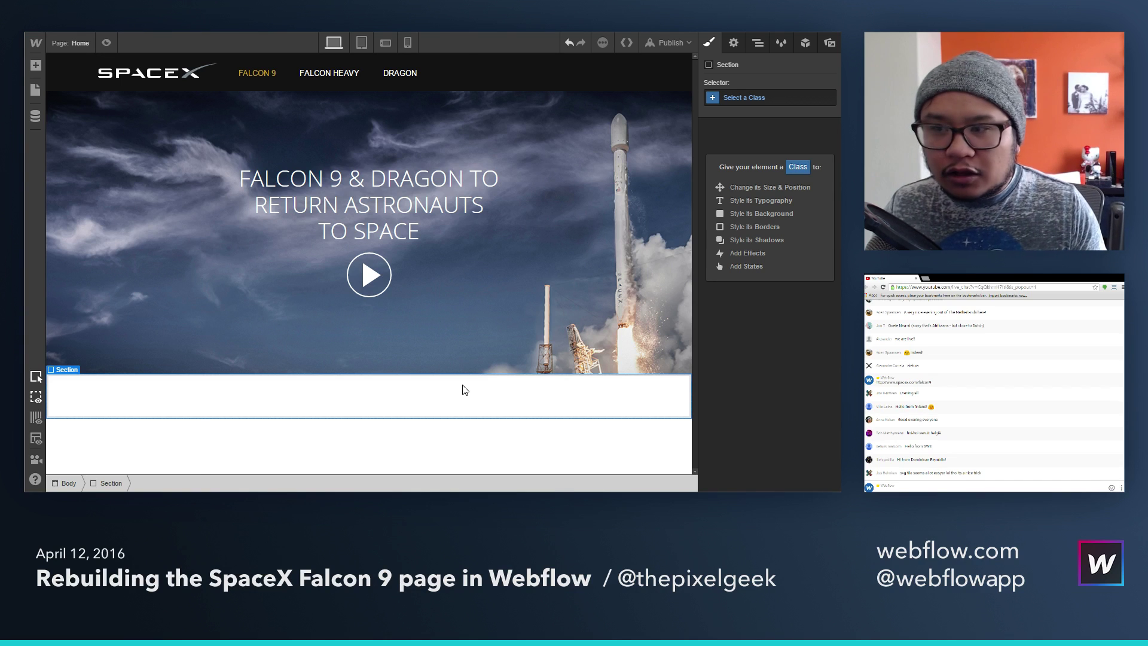
{"action": "key", "text": "a"}
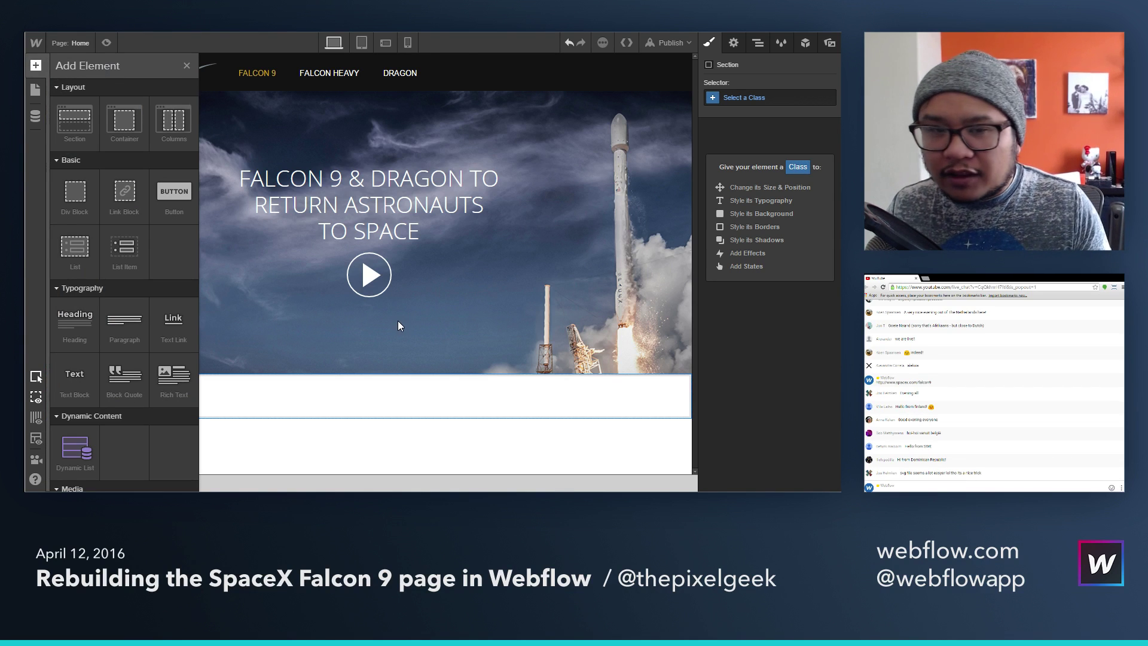
{"action": "left_click_drag", "start_coordinate": [125, 120], "coordinate": [425, 394]}
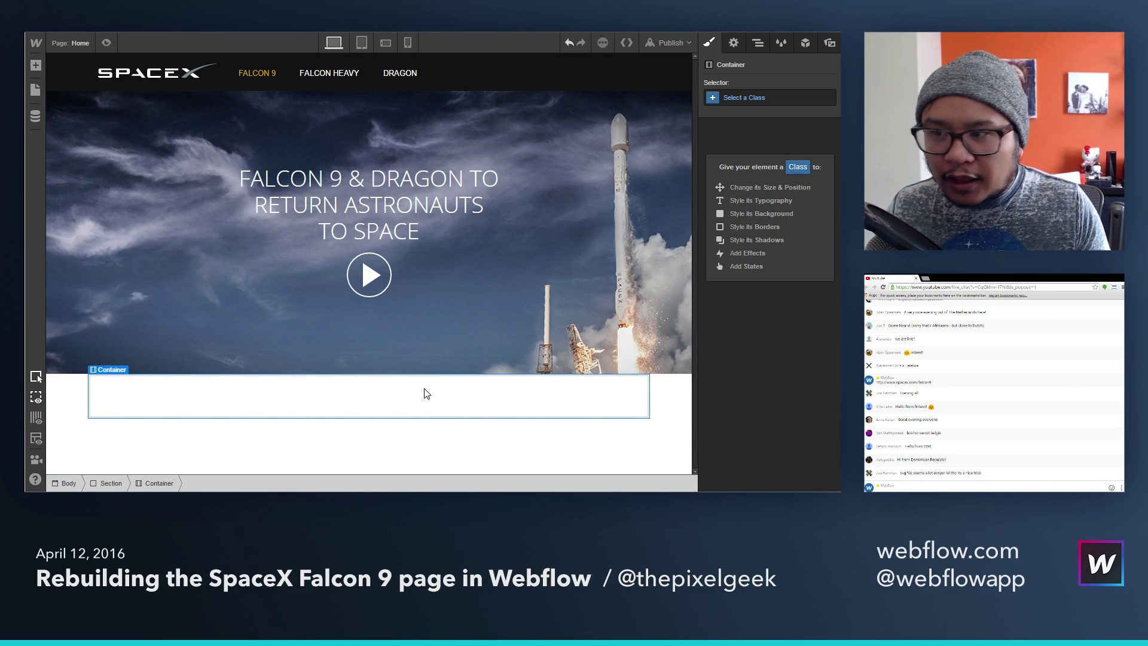
Step: Save the navigation bar's #222 background colour as a swatch named 222
{"action": "left_click", "coordinate": [672, 78]}
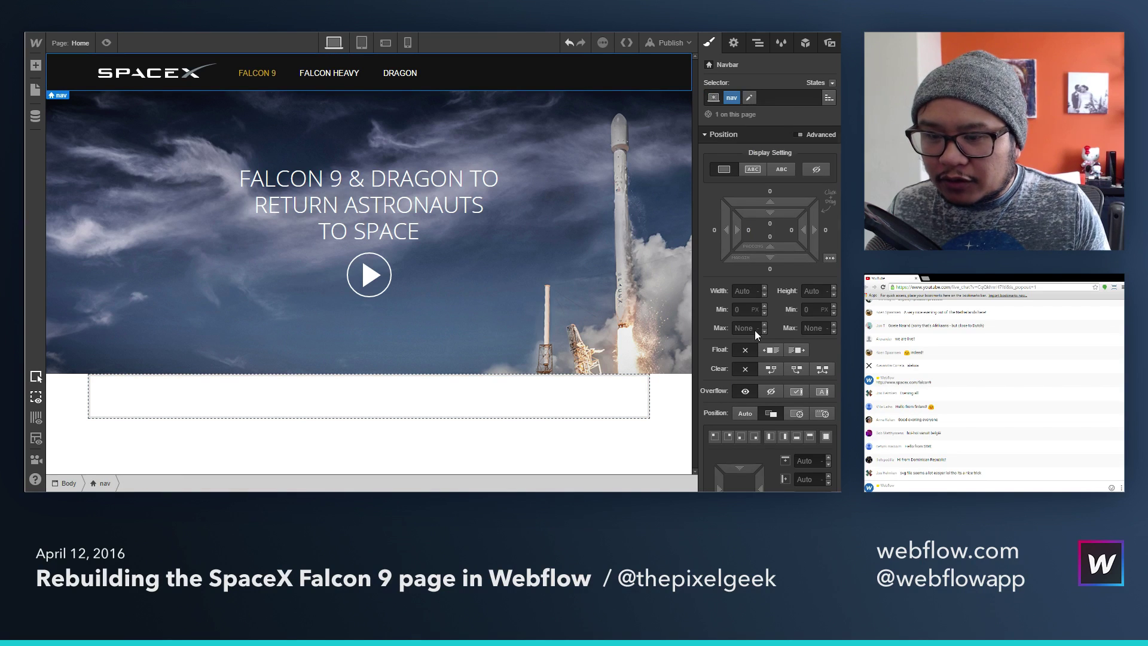
{"action": "scroll", "coordinate": [755, 330], "scroll_direction": "down", "scroll_amount": 10}
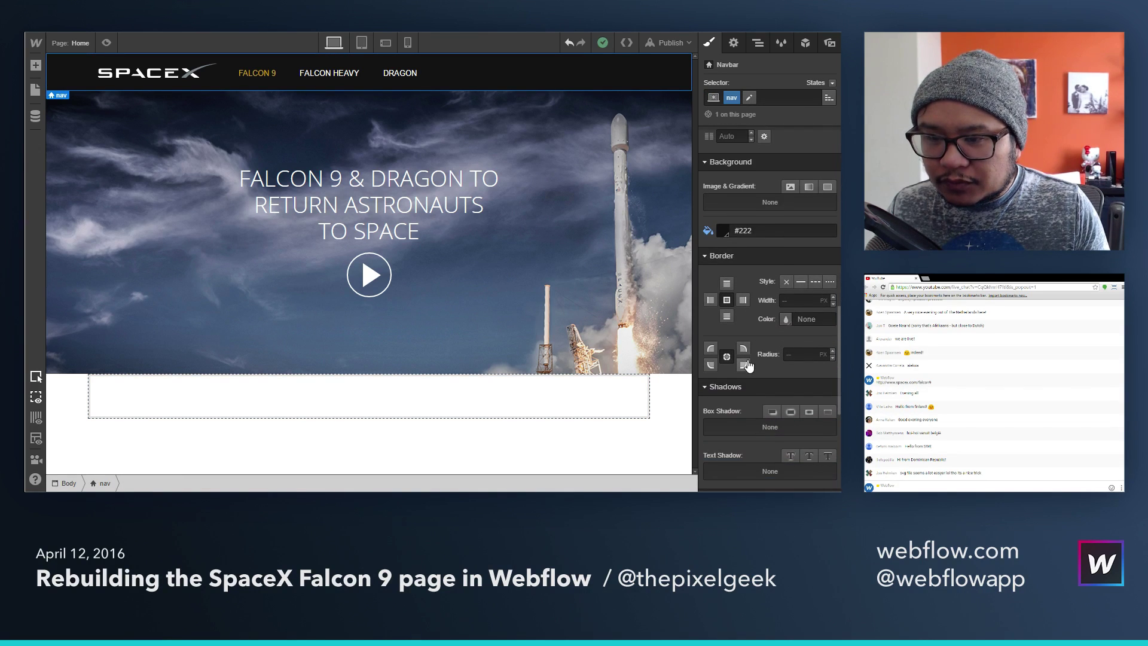
{"action": "left_click", "coordinate": [724, 231]}
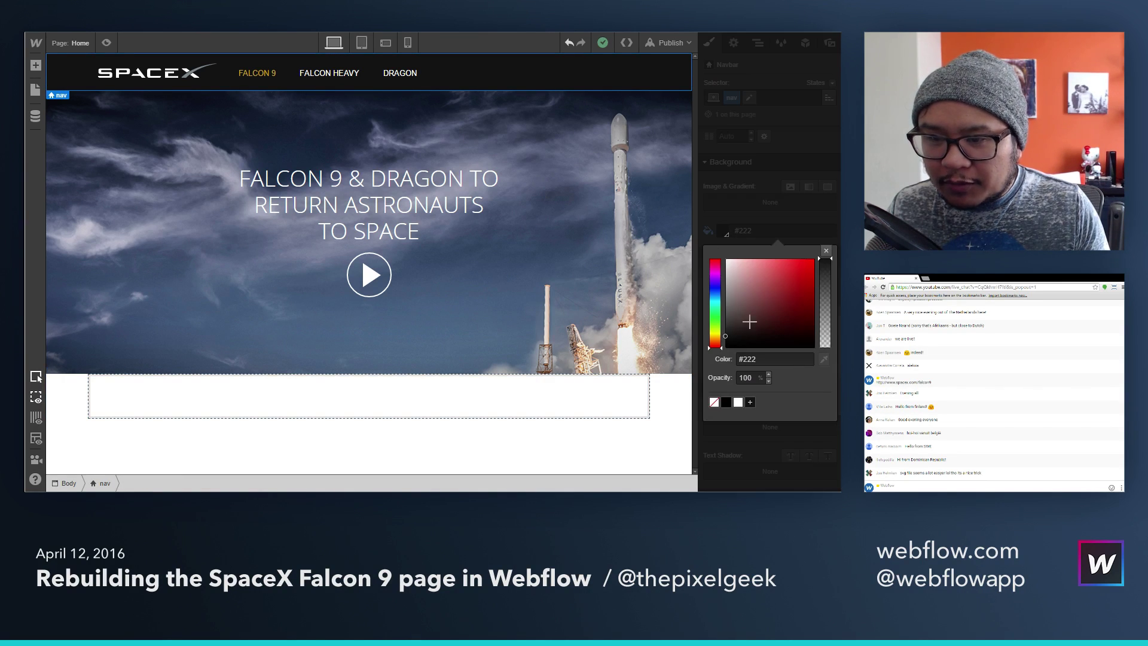
{"action": "left_click", "coordinate": [749, 402]}
{"action": "type", "text": "222"}
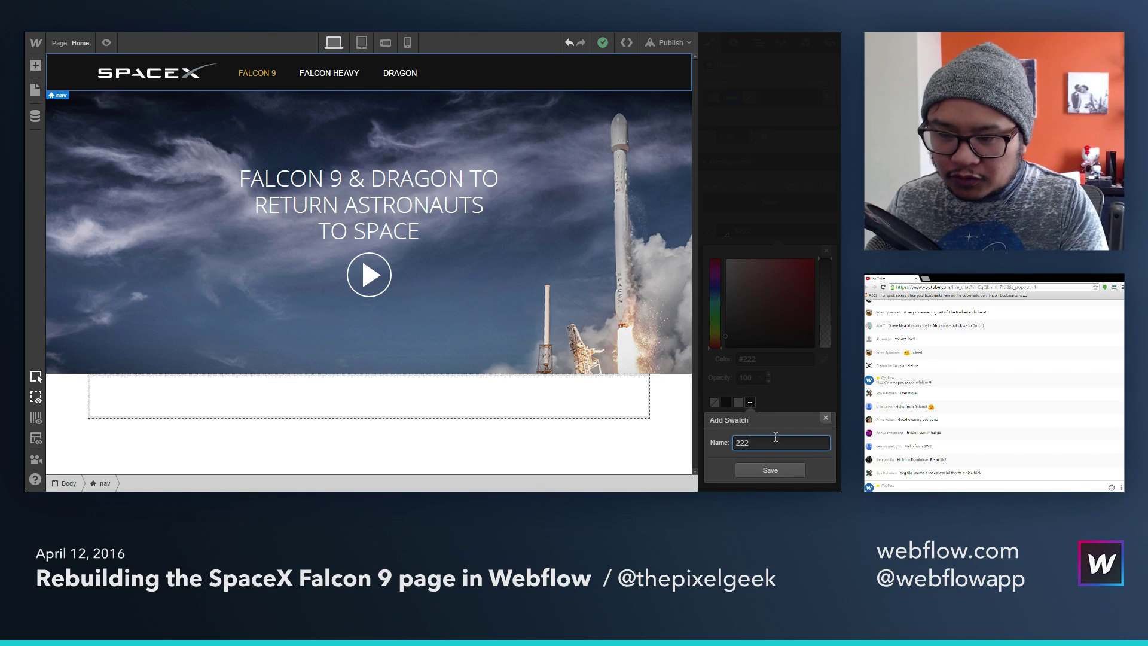
{"action": "key", "text": "Return"}
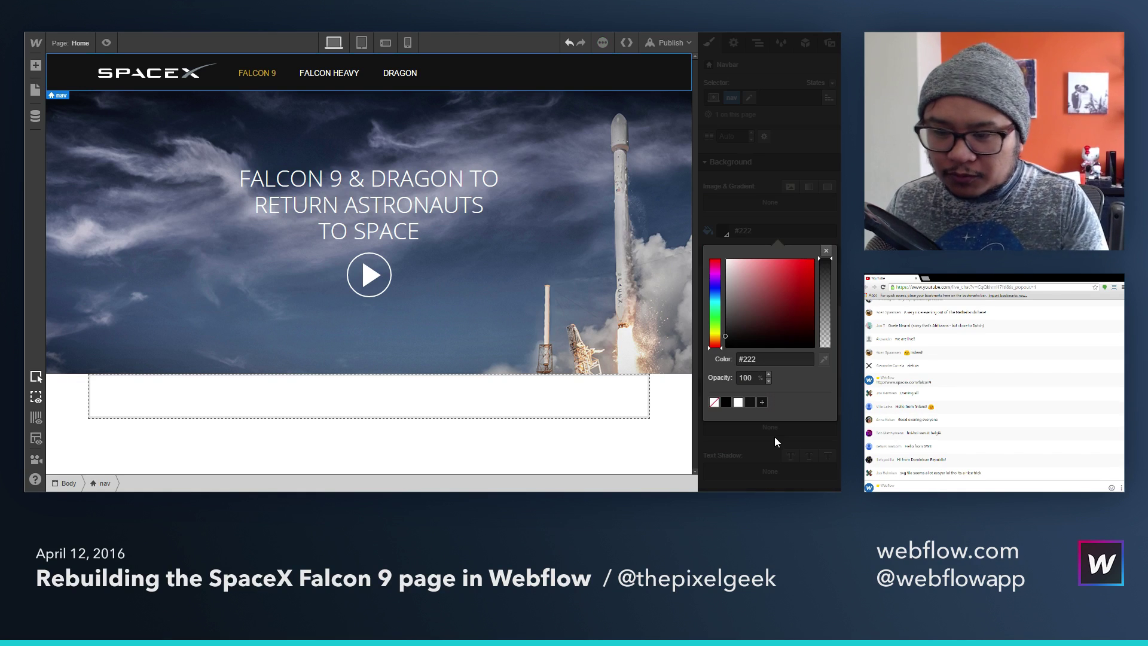
{"action": "left_click", "coordinate": [829, 252]}
Step: Set the Body (All Pages) tag's background colour to the saved #222 swatch
{"action": "left_click", "coordinate": [758, 42]}
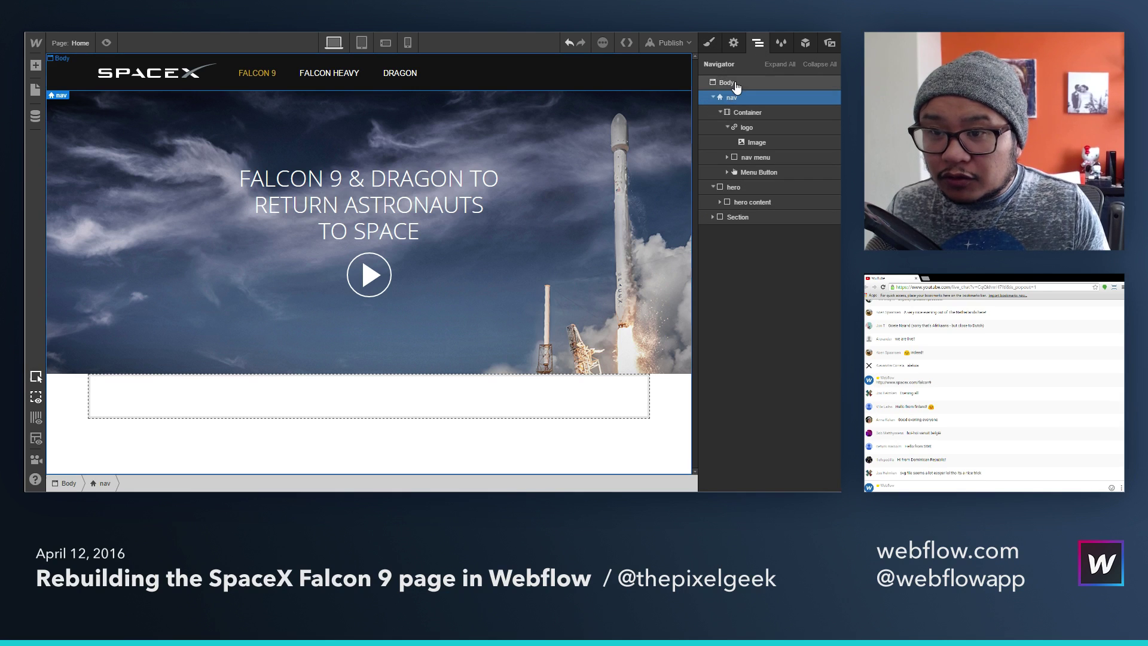
{"action": "left_click", "coordinate": [734, 85]}
{"action": "left_click", "coordinate": [713, 46]}
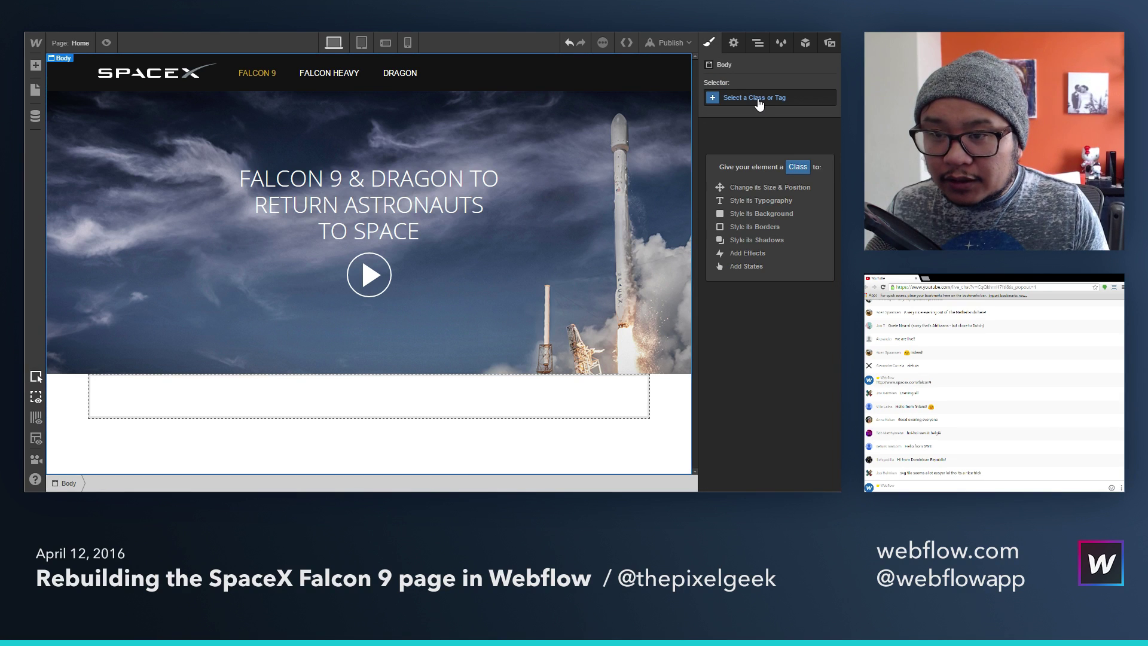
{"action": "left_click", "coordinate": [757, 100]}
{"action": "left_click", "coordinate": [741, 269]}
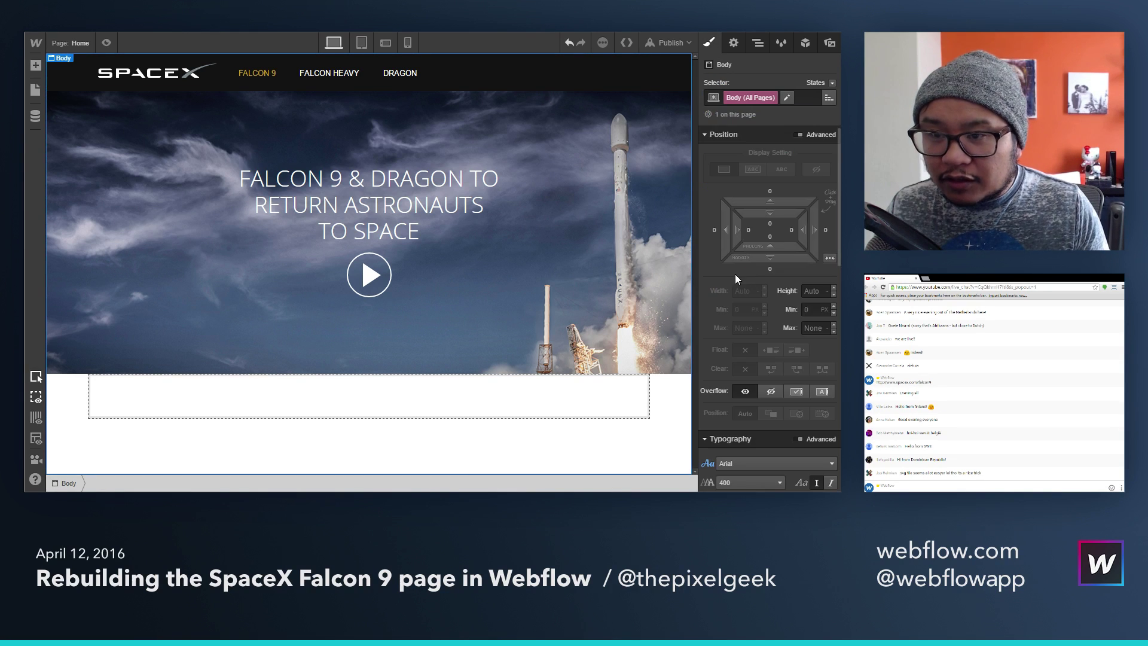
{"action": "scroll", "coordinate": [732, 355], "scroll_direction": "down", "scroll_amount": 5}
{"action": "scroll", "coordinate": [733, 355], "scroll_direction": "down", "scroll_amount": 2}
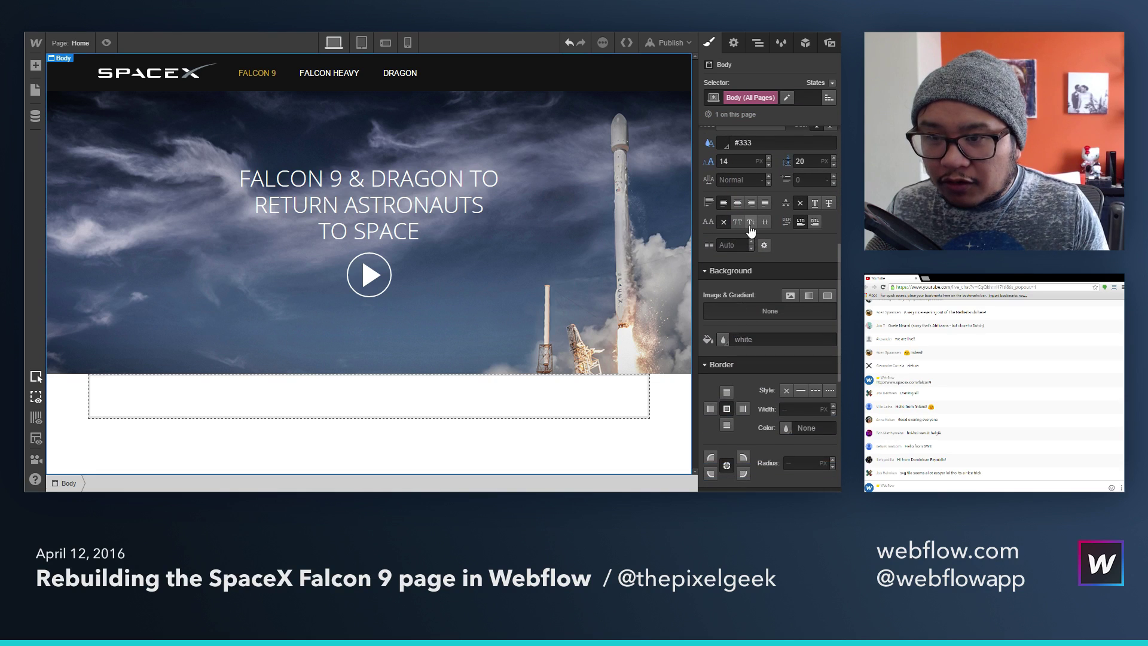
{"action": "scroll", "coordinate": [747, 288], "scroll_direction": "up", "scroll_amount": 3}
{"action": "scroll", "coordinate": [786, 340], "scroll_direction": "down", "scroll_amount": 3}
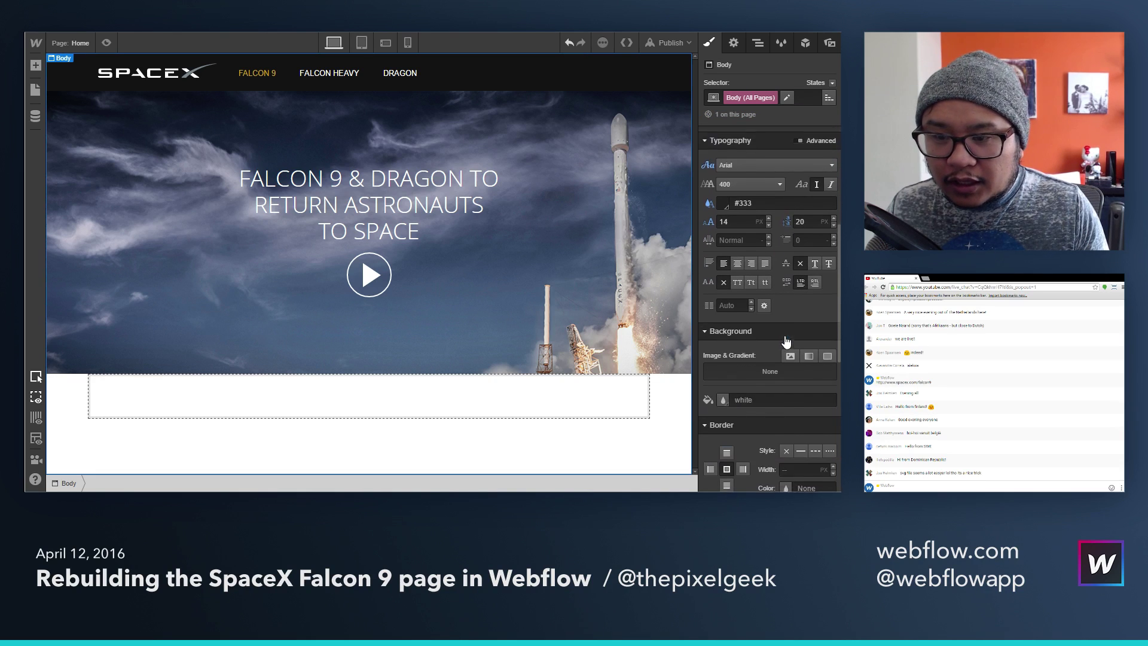
{"action": "left_click", "coordinate": [723, 339]}
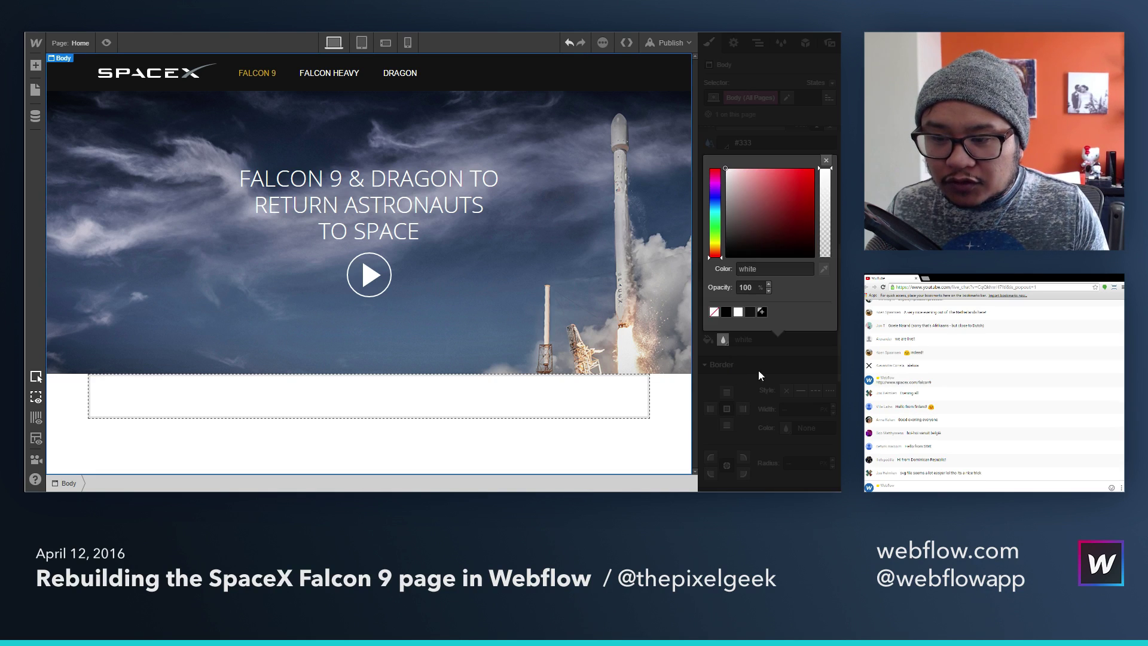
{"action": "left_click", "coordinate": [748, 311]}
{"action": "left_click", "coordinate": [826, 160]}
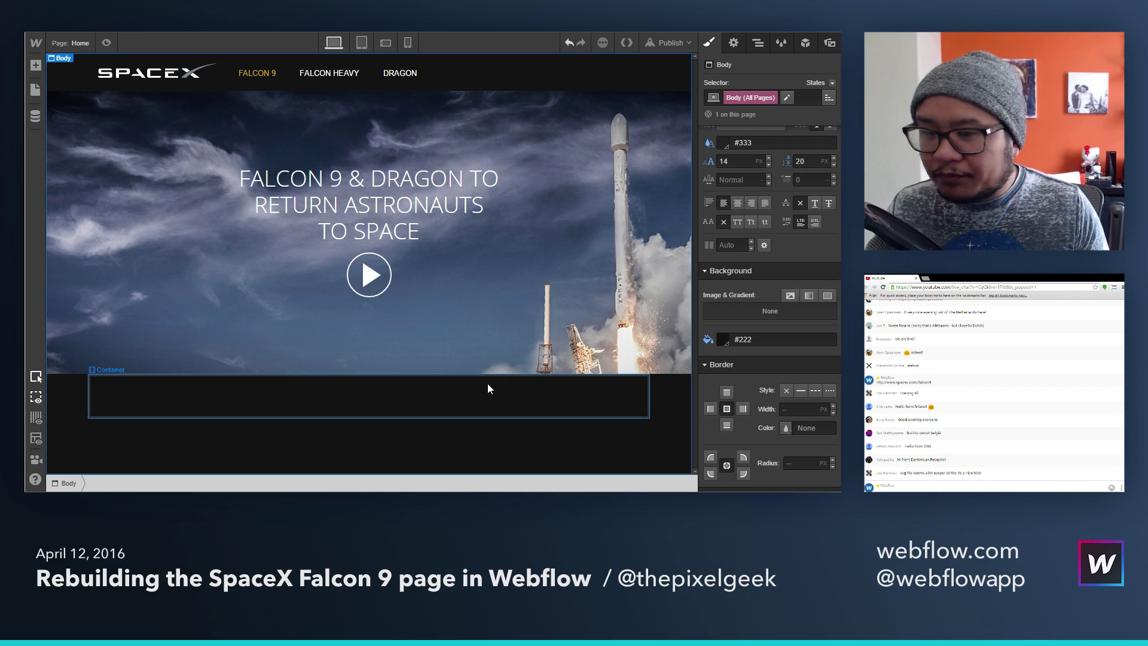
Step: Add a two-column row inside the container below the hero and set its grid split to 8 and 4
{"action": "left_click", "coordinate": [489, 410]}
{"action": "key", "text": "a"}
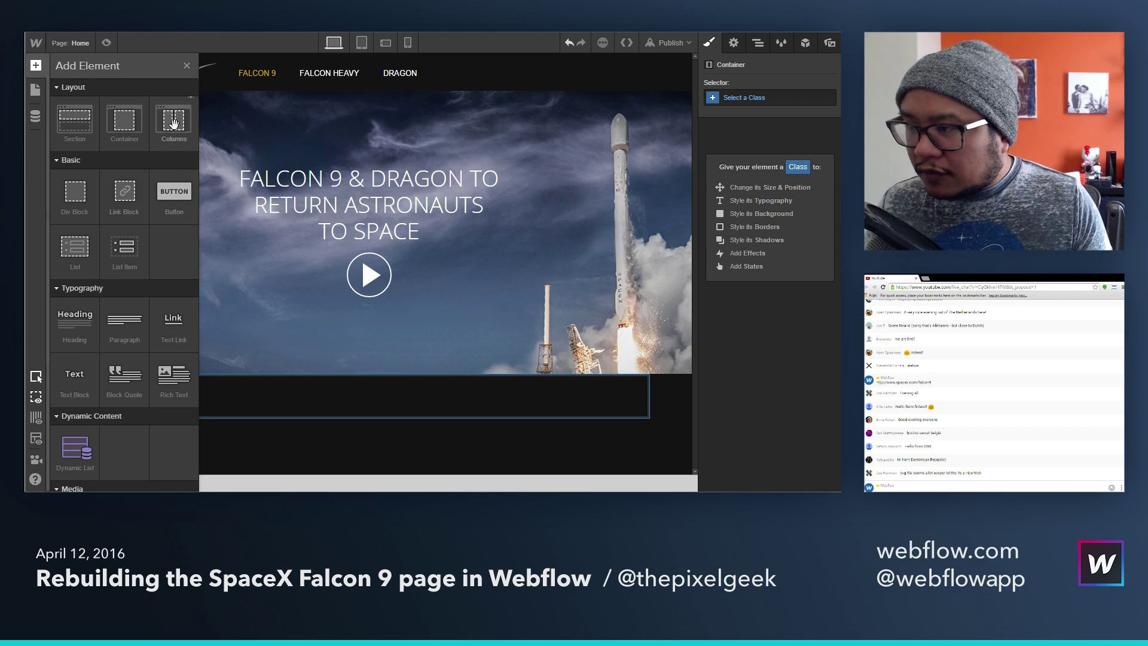
{"action": "left_click_drag", "start_coordinate": [173, 123], "coordinate": [394, 405]}
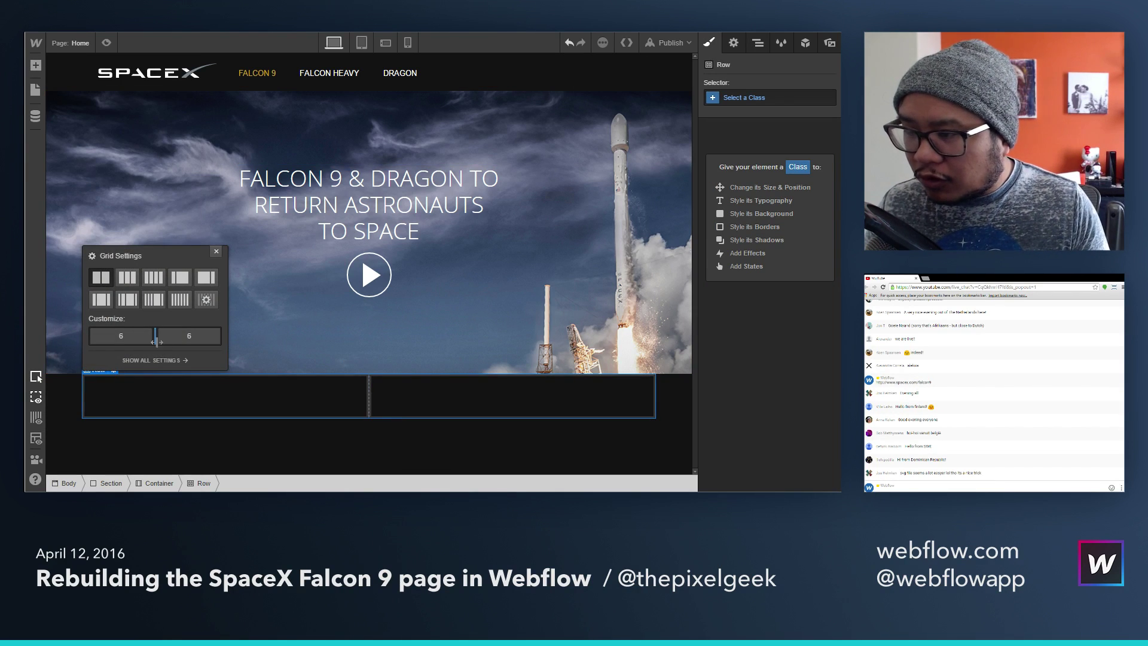
{"action": "left_click_drag", "start_coordinate": [155, 341], "coordinate": [178, 334]}
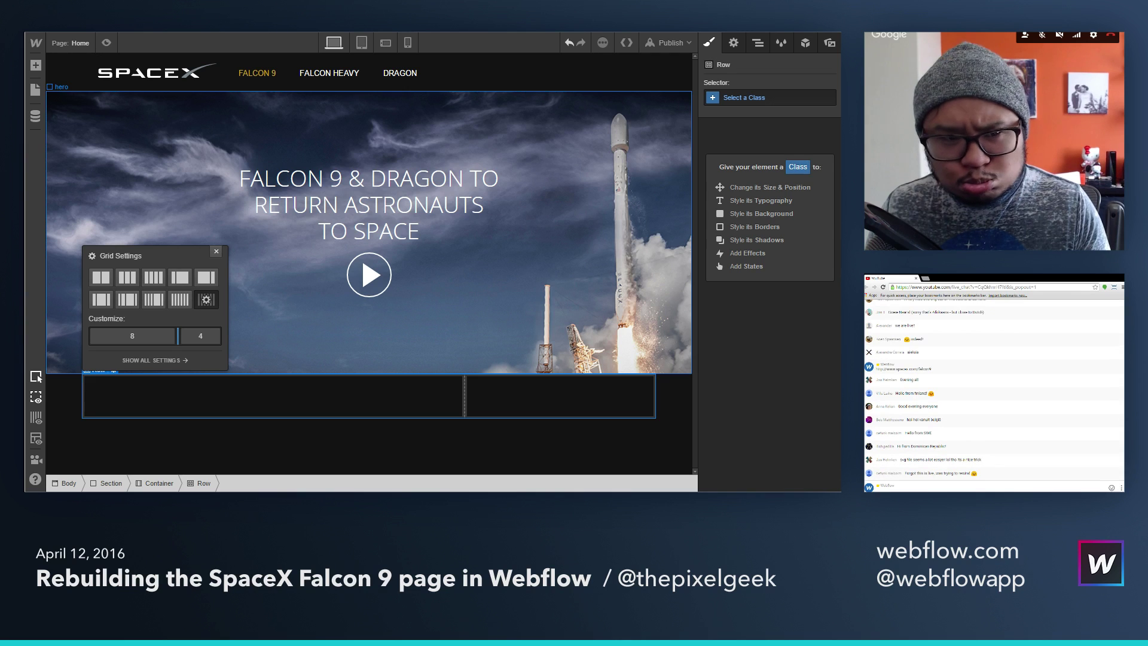
{"action": "mouse_move", "coordinate": [178, 335]}
{"action": "left_mouse_down"}
{"action": "mouse_move", "coordinate": [190, 335]}
{"action": "mouse_move", "coordinate": [177, 334]}
{"action": "left_mouse_up"}
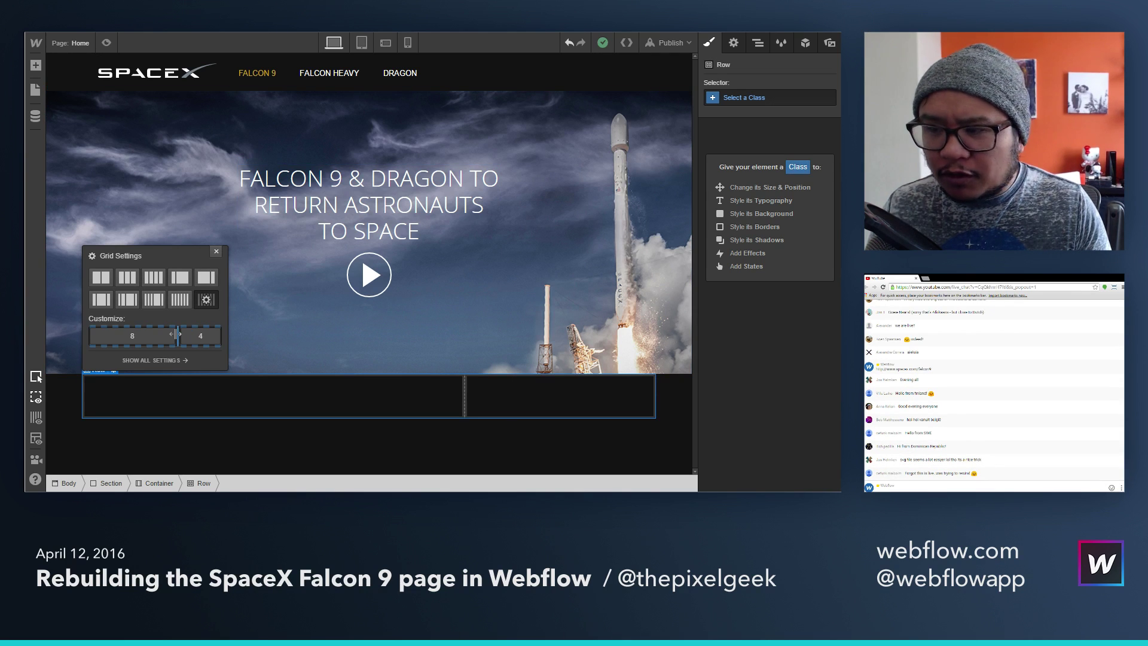
{"action": "left_click", "coordinate": [217, 251]}
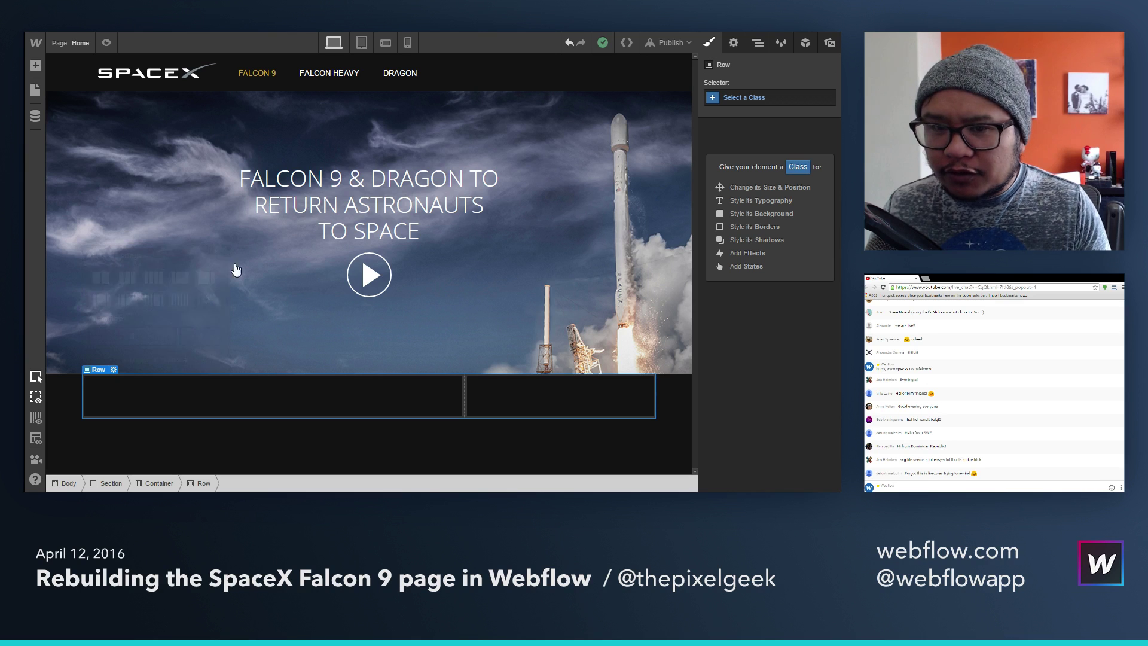
Step: Add an H2 heading to the row's wider column and change its text to "FALCON 9"
{"action": "left_click", "coordinate": [289, 400]}
{"action": "key", "text": "a"}
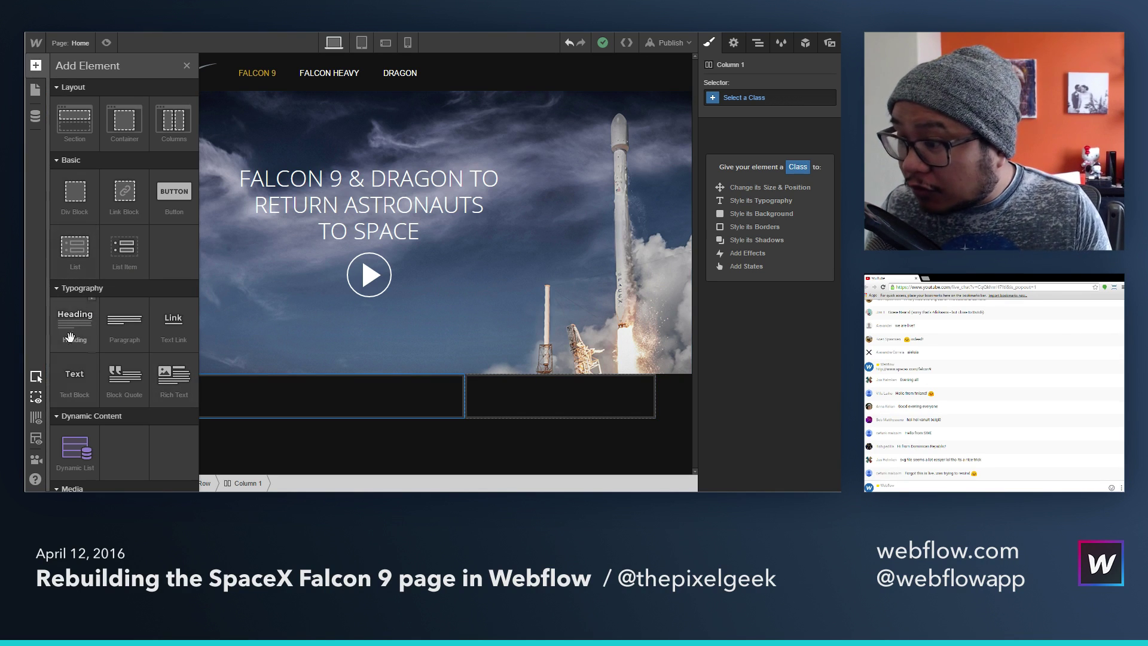
{"action": "left_click_drag", "start_coordinate": [76, 320], "coordinate": [263, 389]}
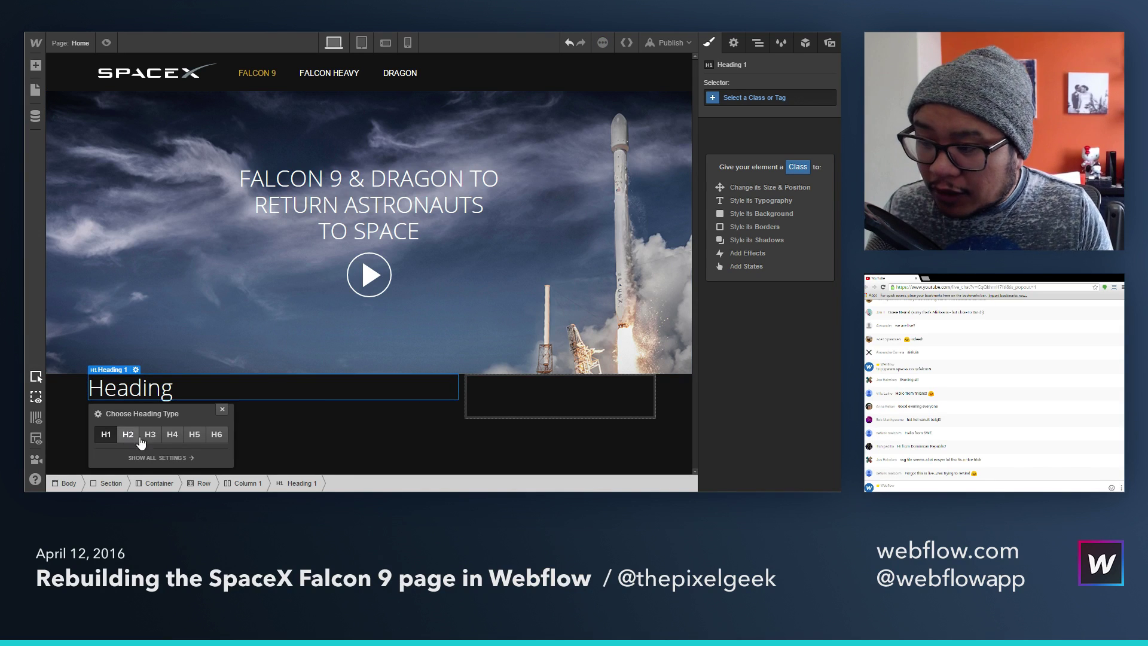
{"action": "left_click", "coordinate": [128, 434]}
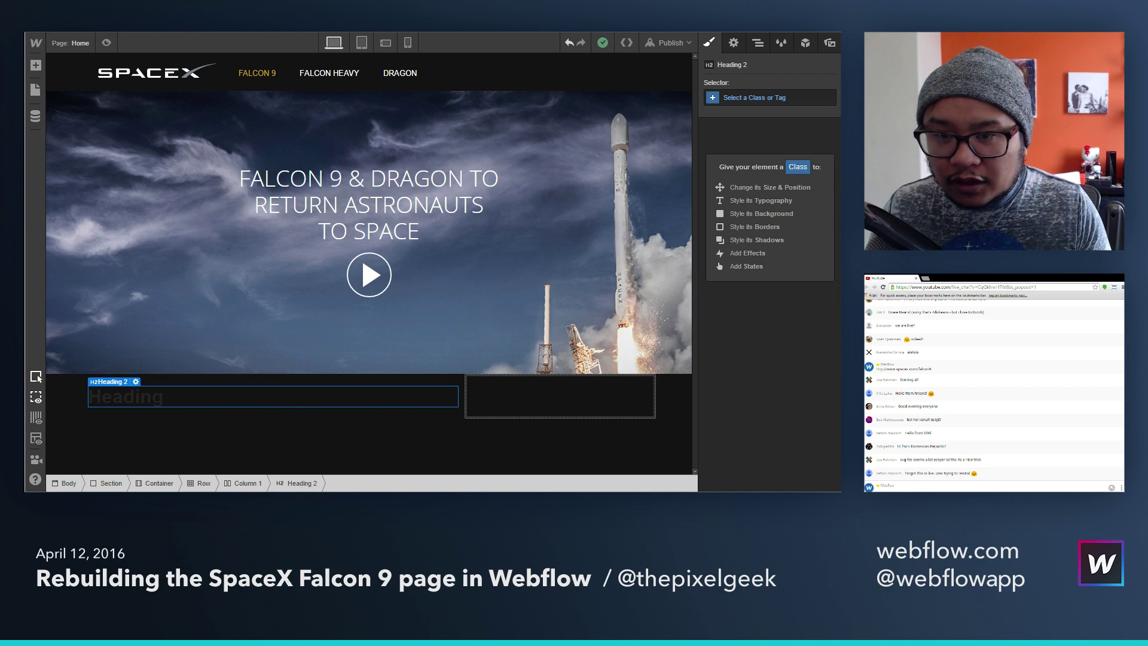
{"action": "double_click", "coordinate": [116, 408]}
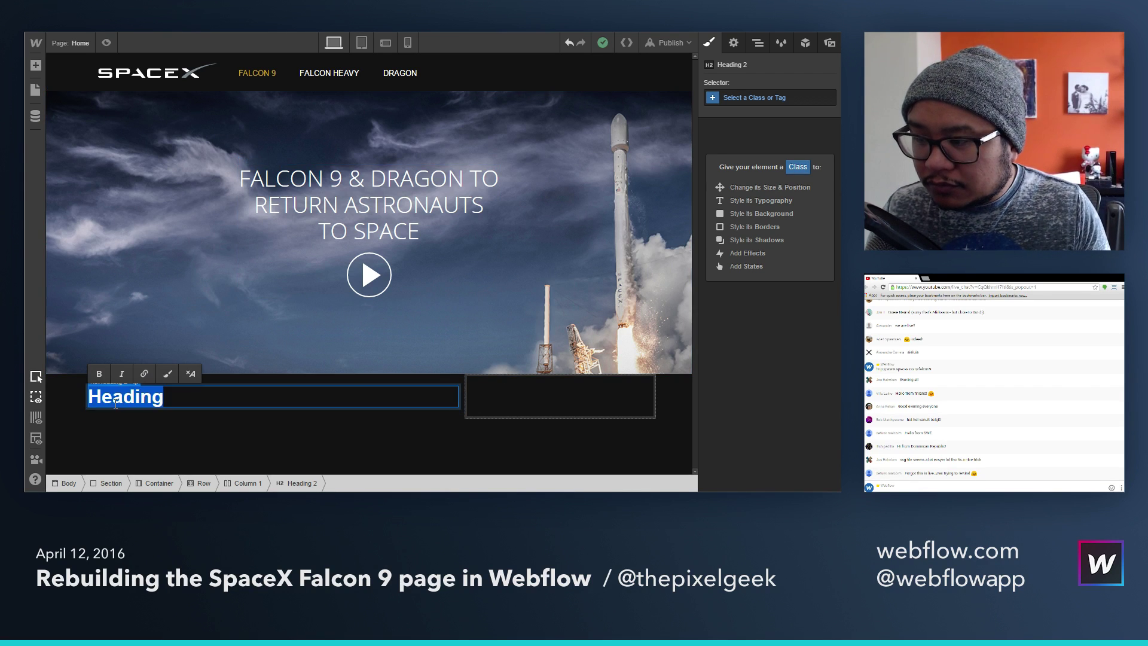
{"action": "type", "text": "FALCON 9"}
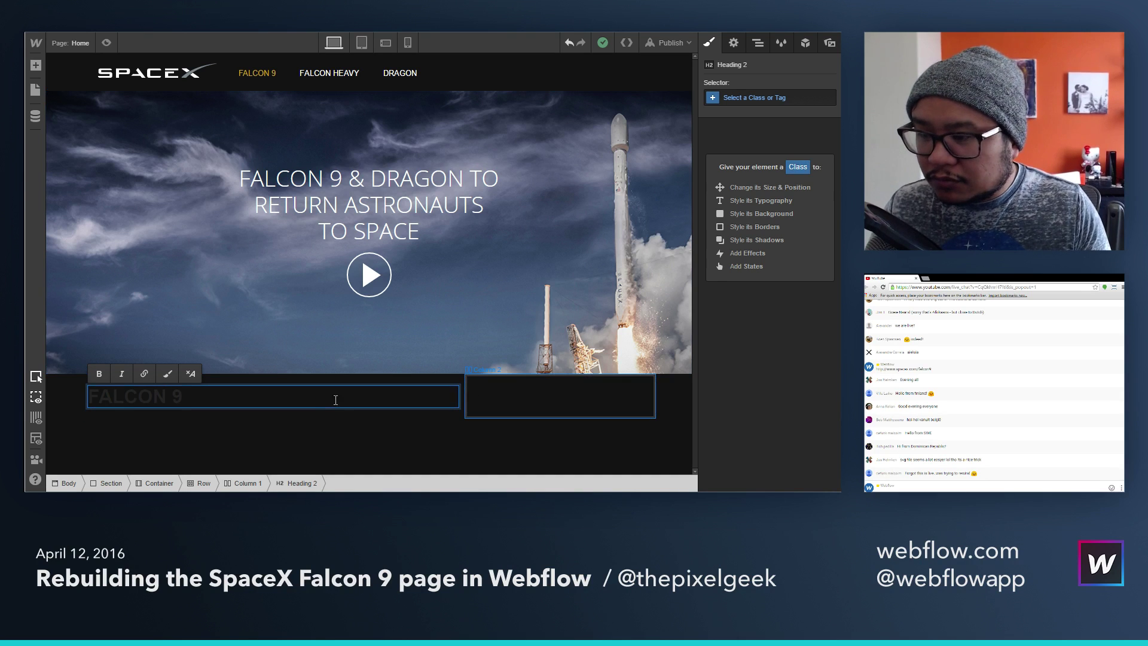
Step: Target the All H2 Headings tag for the FALCON 9 heading and set its top and bottom margins to 0
{"action": "left_click", "coordinate": [753, 100]}
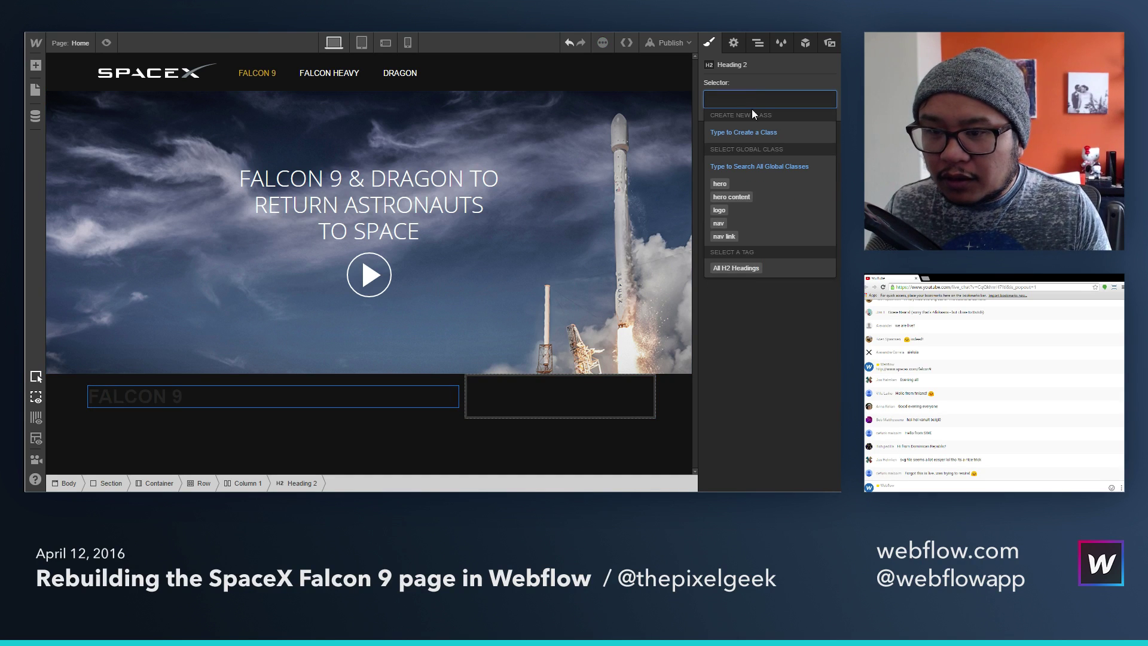
{"action": "left_click", "coordinate": [751, 268]}
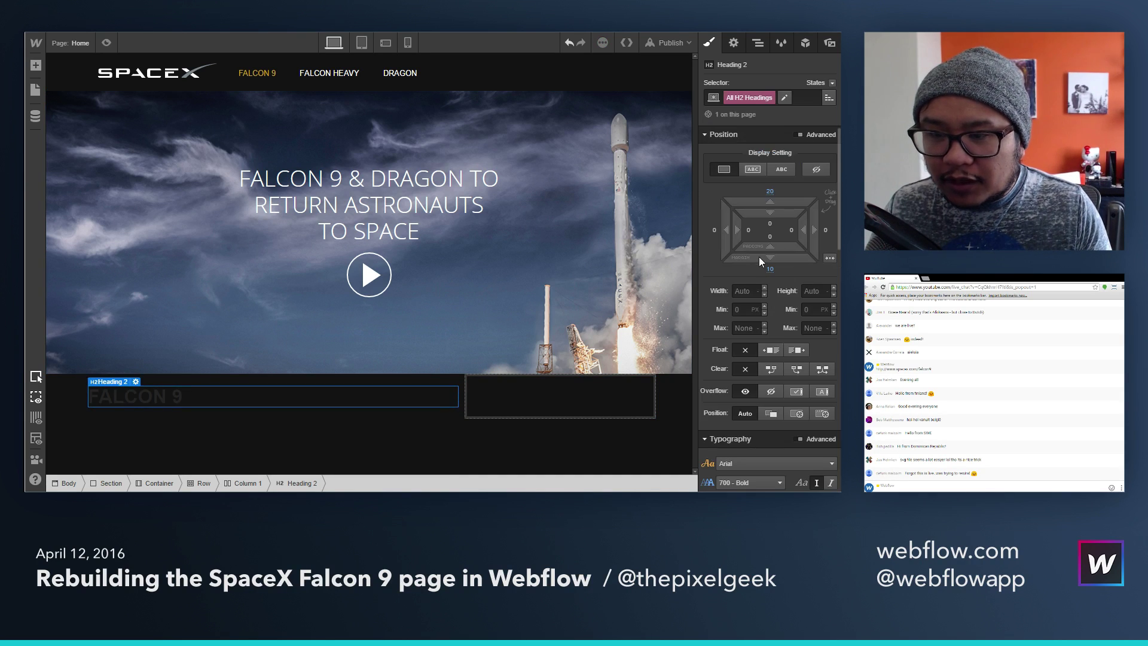
{"action": "left_click", "coordinate": [771, 196]}
{"action": "type", "text": "0"}
{"action": "key", "text": "Return"}
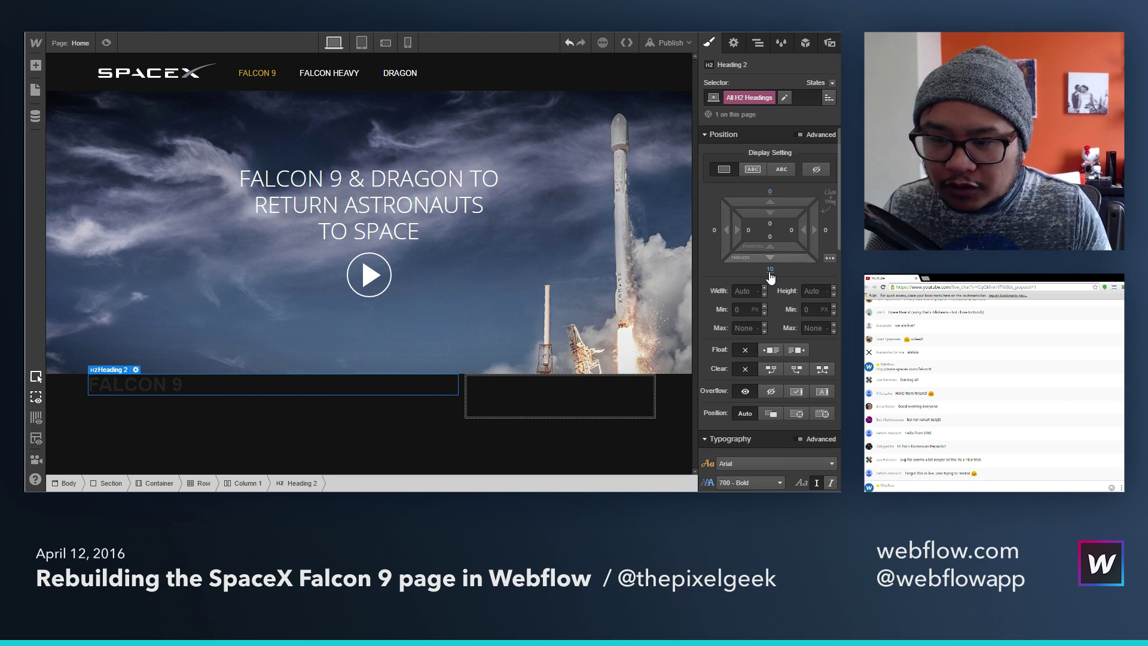
{"action": "left_click", "coordinate": [770, 270]}
{"action": "left_click", "coordinate": [771, 275]}
Step: Style the All H2 Headings text as white Open Sans with 400 - Normal weight and all caps
{"action": "scroll", "coordinate": [766, 352], "scroll_direction": "down", "scroll_amount": 4}
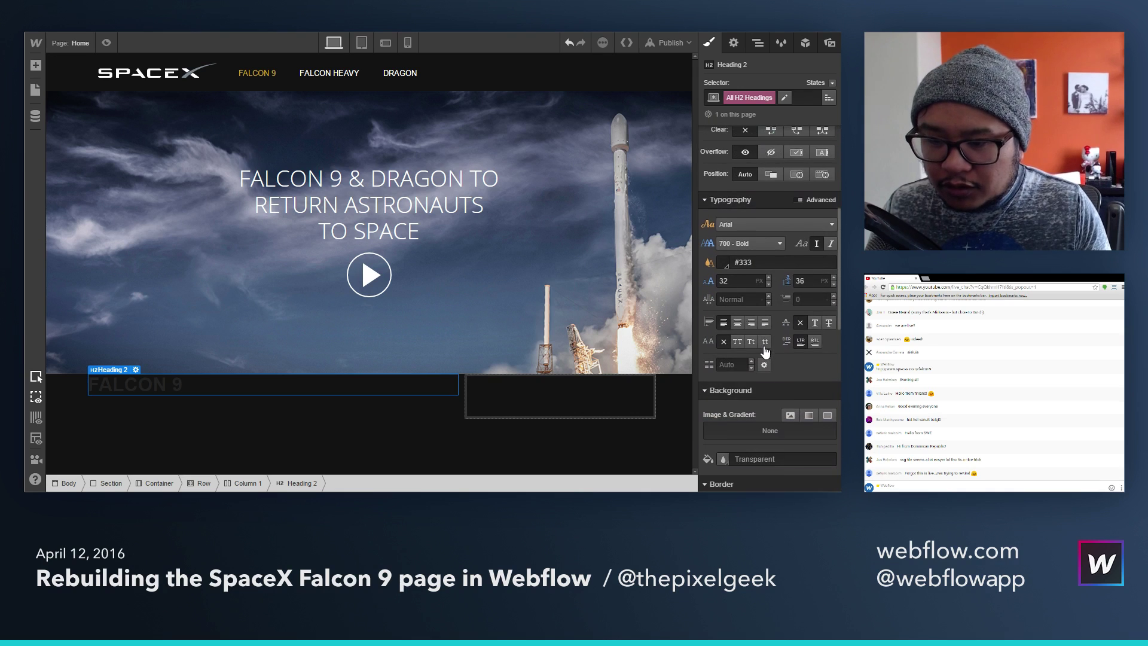
{"action": "left_click", "coordinate": [733, 259]}
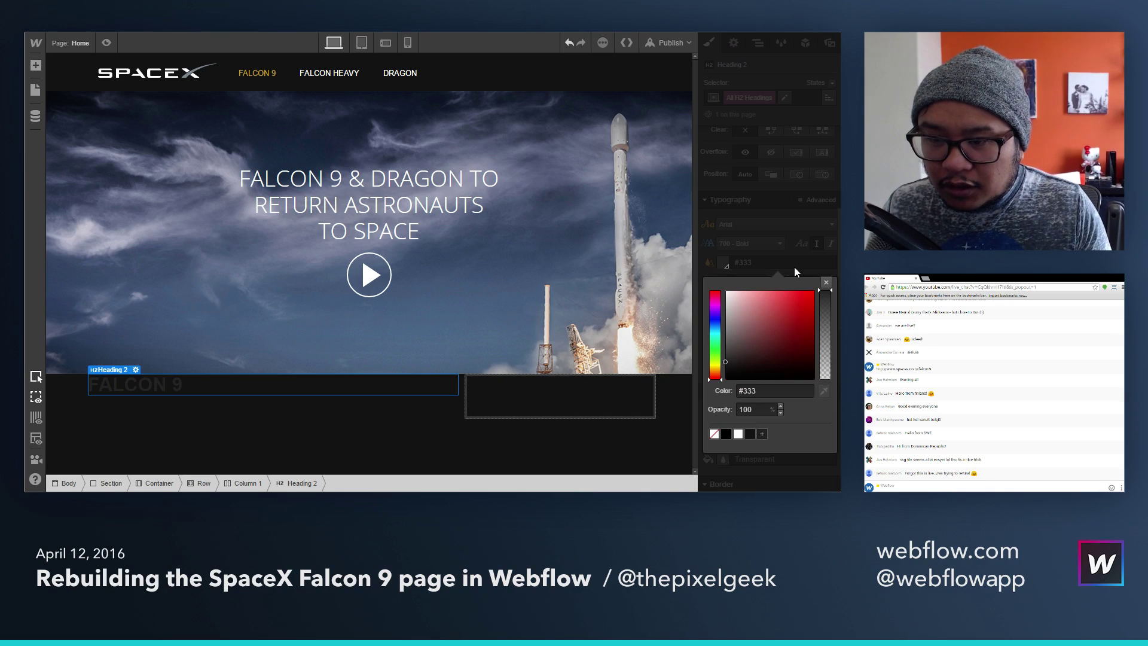
{"action": "left_click", "coordinate": [738, 434]}
{"action": "left_click", "coordinate": [826, 282]}
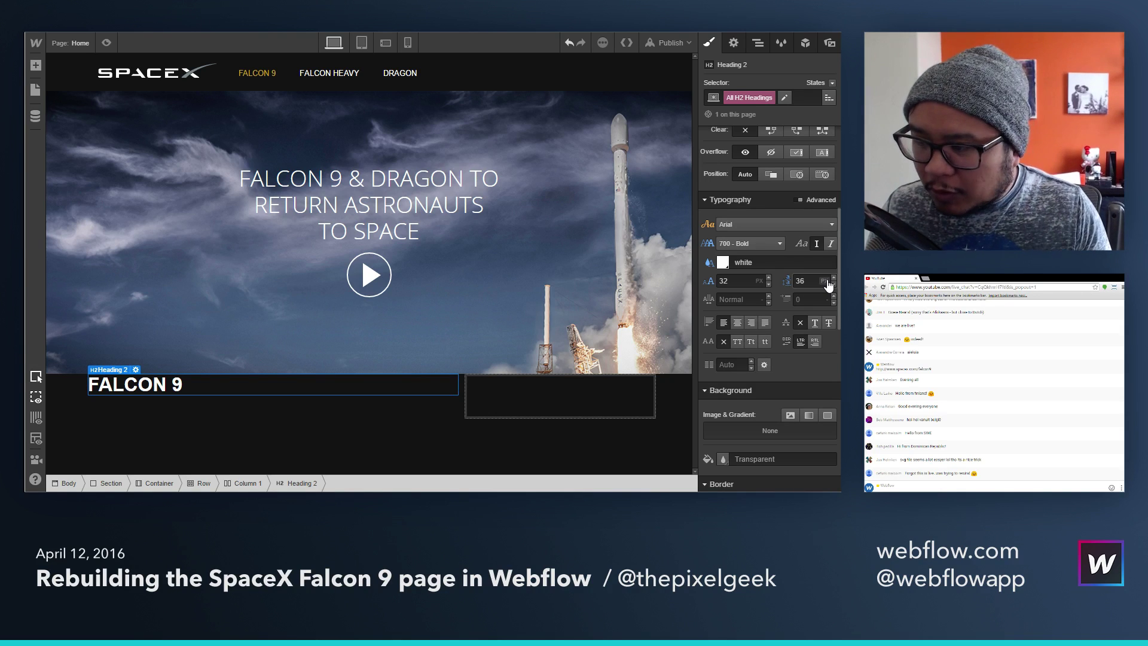
{"action": "left_click", "coordinate": [761, 226]}
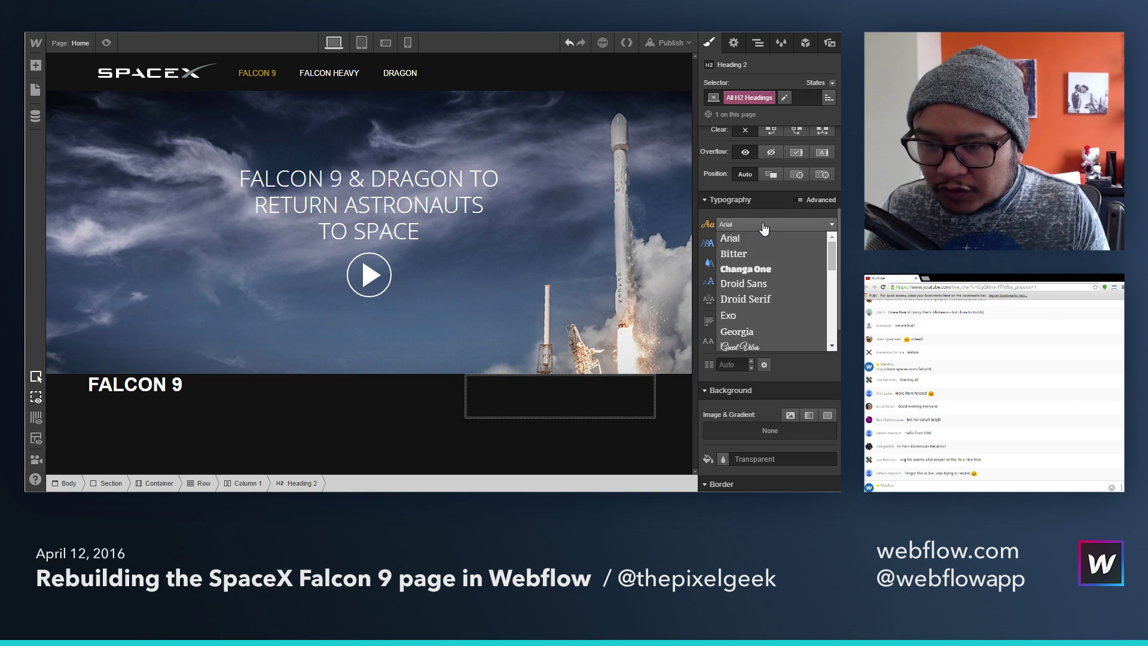
{"action": "scroll", "coordinate": [777, 281], "scroll_direction": "down", "scroll_amount": 3}
{"action": "left_click", "coordinate": [777, 270]}
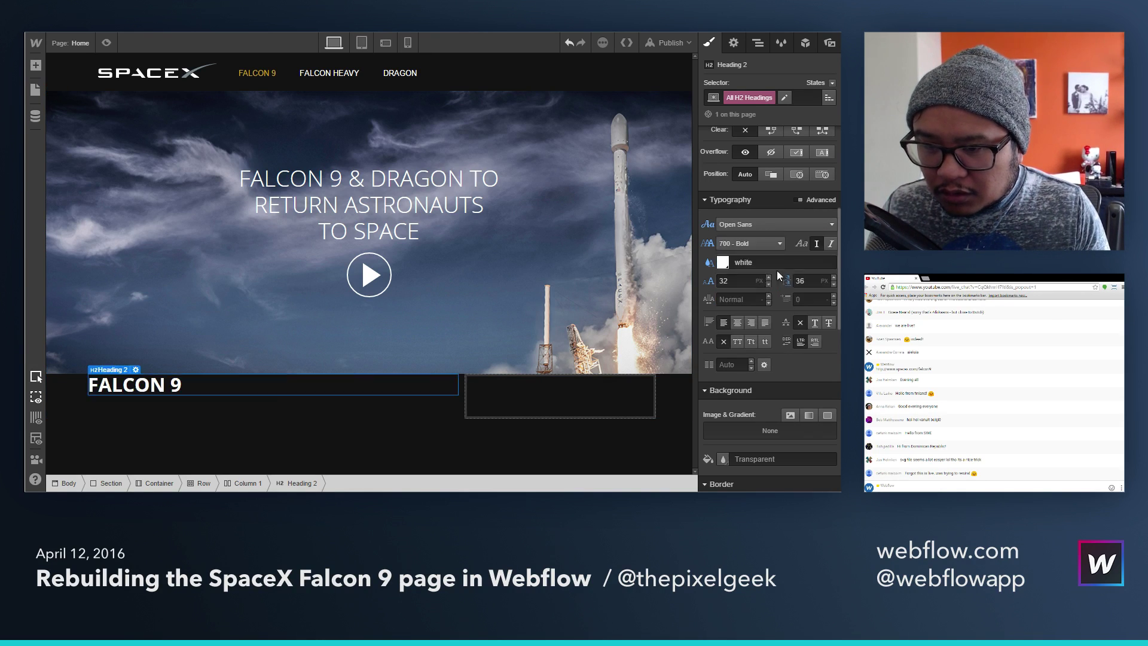
{"action": "left_click", "coordinate": [750, 243]}
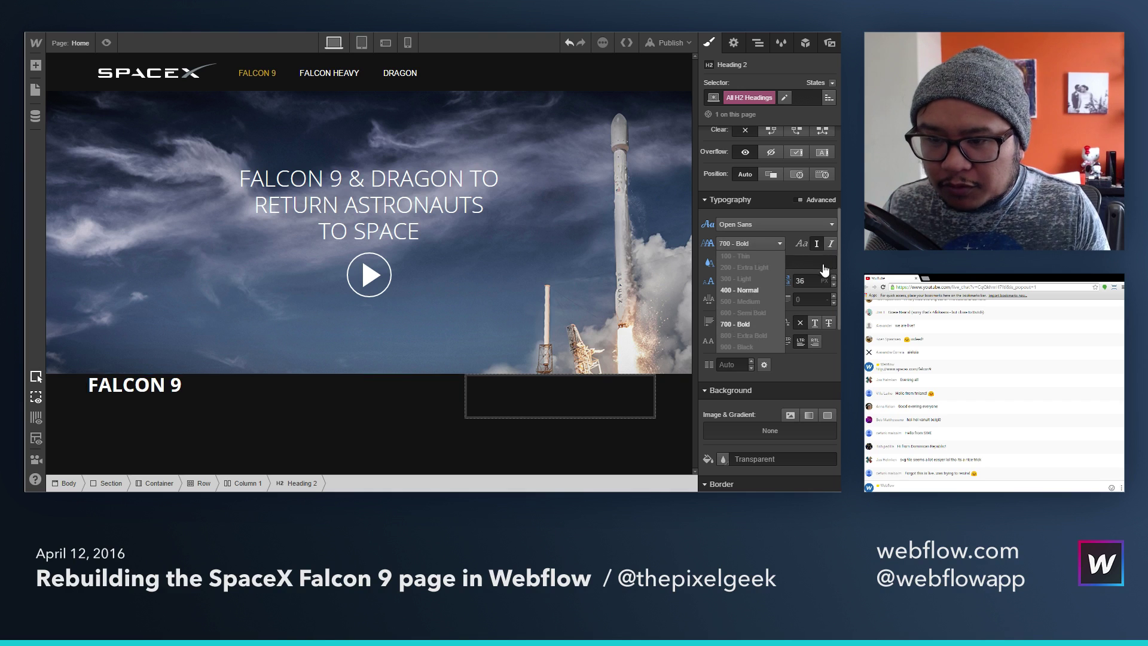
{"action": "left_click", "coordinate": [755, 290]}
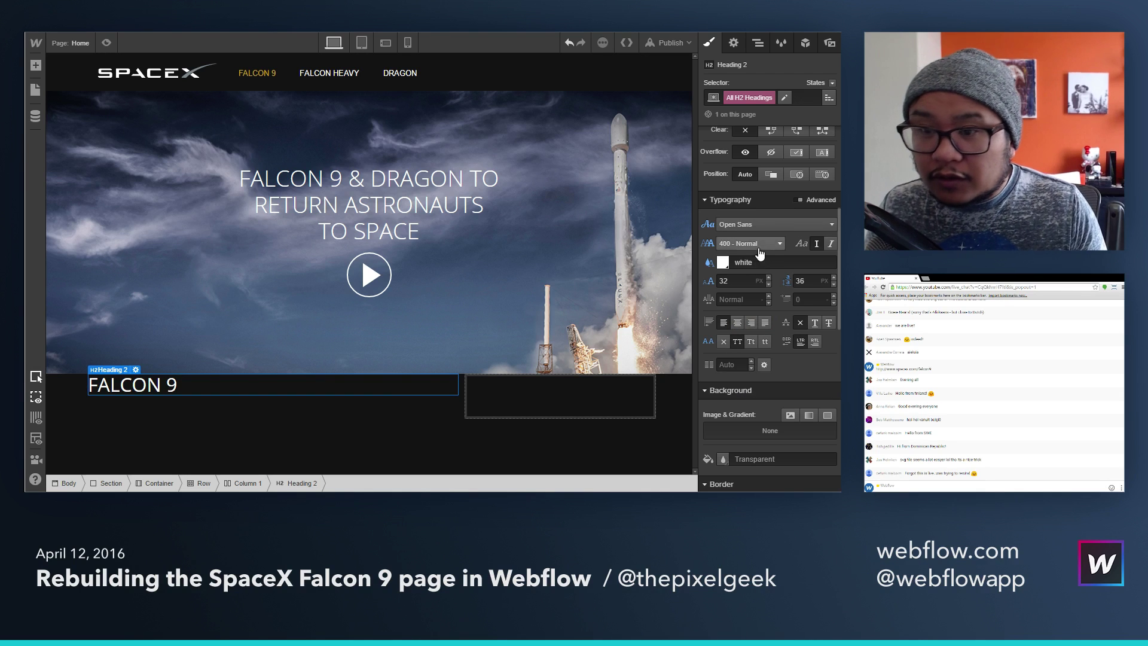
Step: Set the bottom padding of all H2 headings to 5 and the bottom margin to 15
{"action": "scroll", "coordinate": [757, 256], "scroll_direction": "up", "scroll_amount": 5}
{"action": "left_click", "coordinate": [774, 236]}
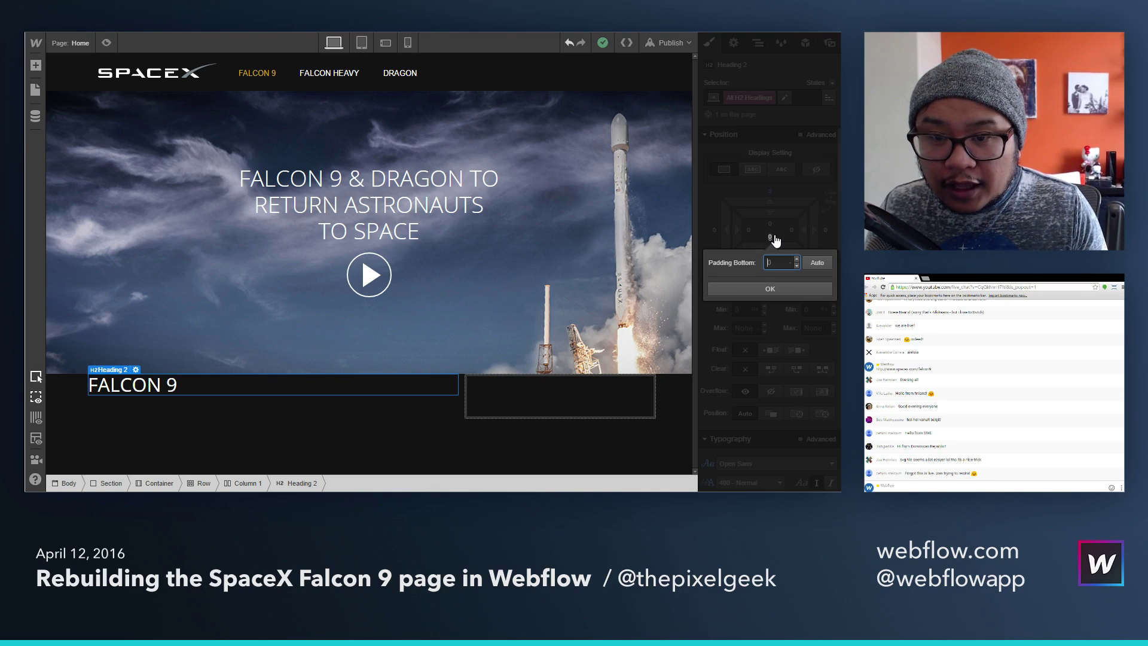
{"action": "type", "text": "5"}
{"action": "key", "text": "Return"}
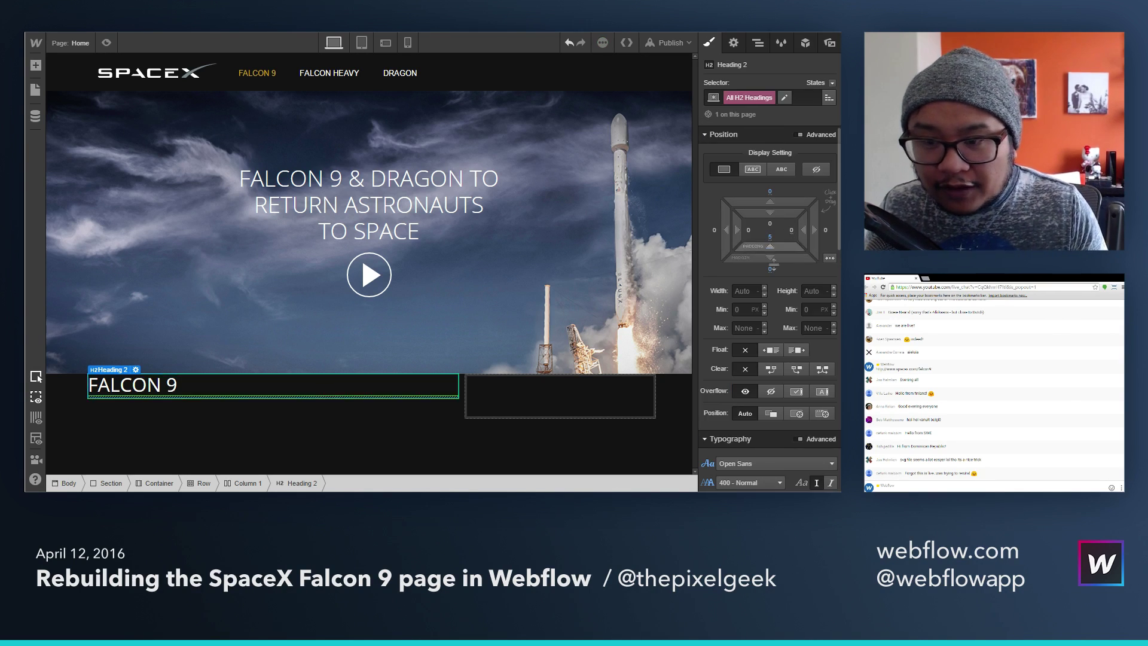
{"action": "left_click", "coordinate": [770, 270]}
{"action": "type", "text": "15"}
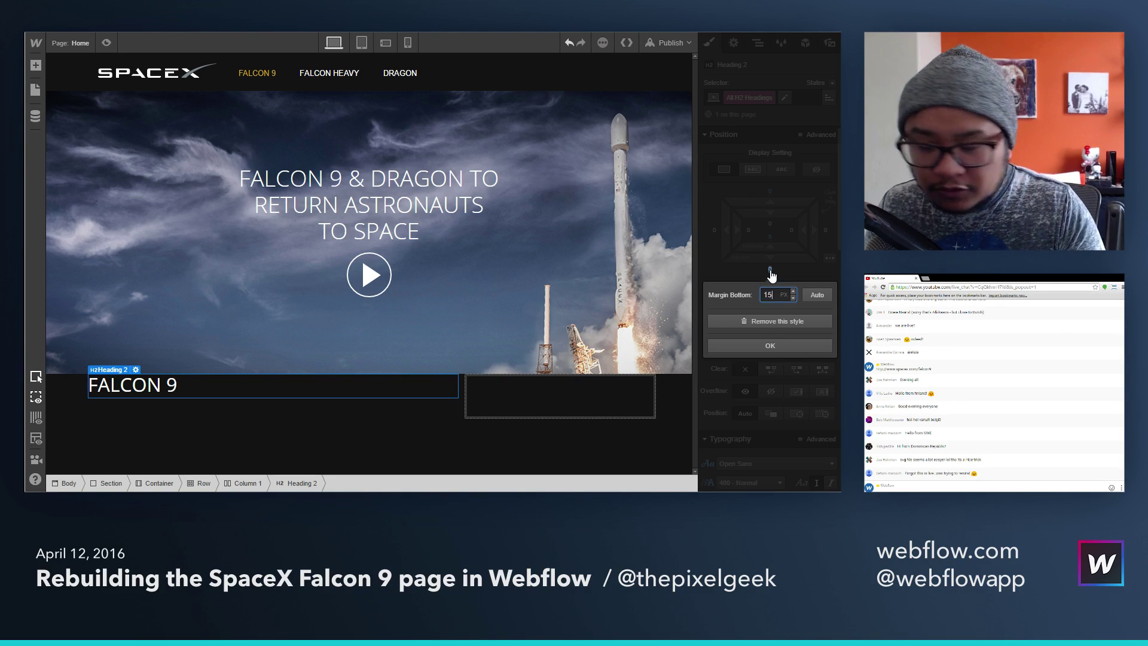
{"action": "key", "text": "Return"}
Step: Try a dotted border 1 px wide in #999 around all sides of the H2 headings
{"action": "scroll", "coordinate": [784, 312], "scroll_direction": "down", "scroll_amount": 2}
{"action": "scroll", "coordinate": [783, 314], "scroll_direction": "down", "scroll_amount": 5}
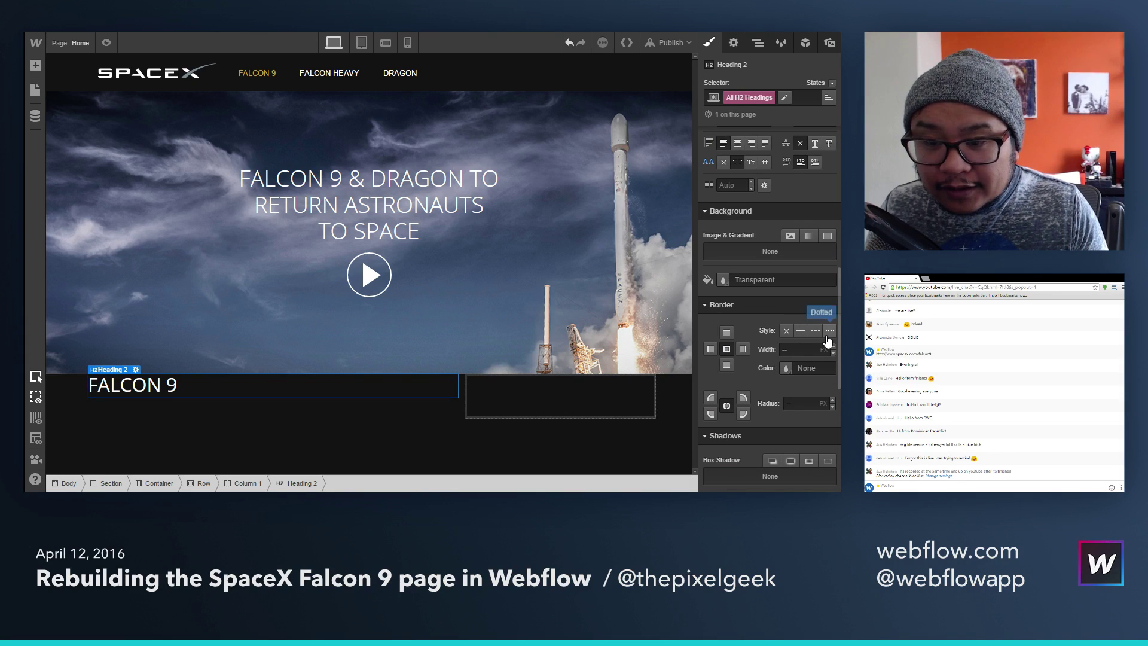
{"action": "left_click", "coordinate": [814, 330]}
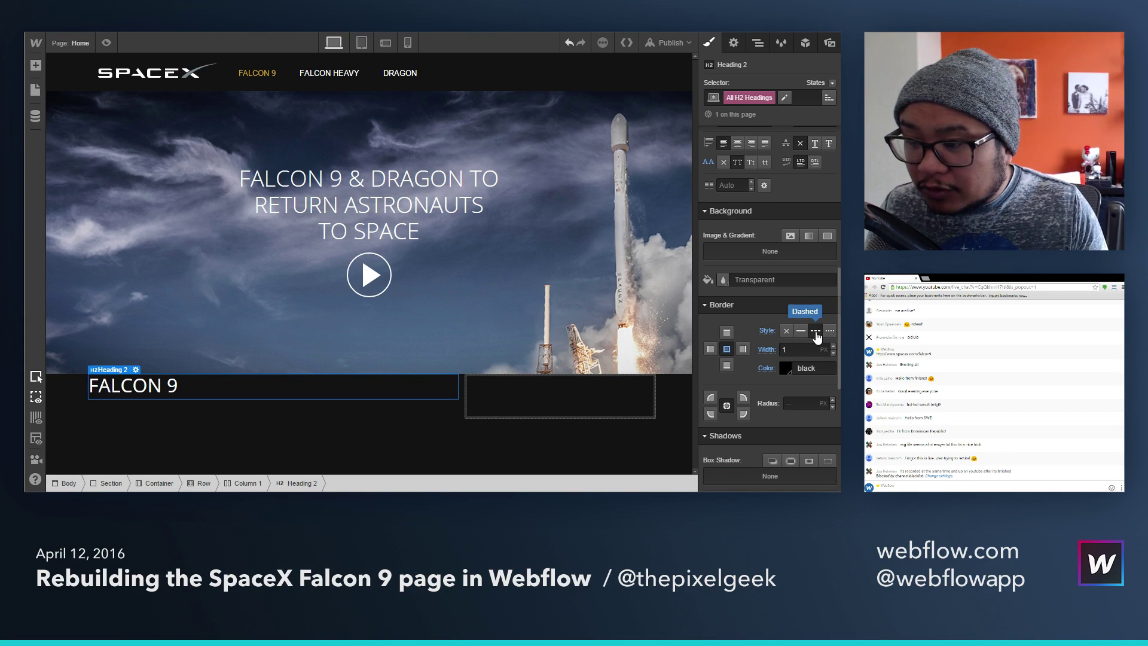
{"action": "left_click", "coordinate": [785, 369]}
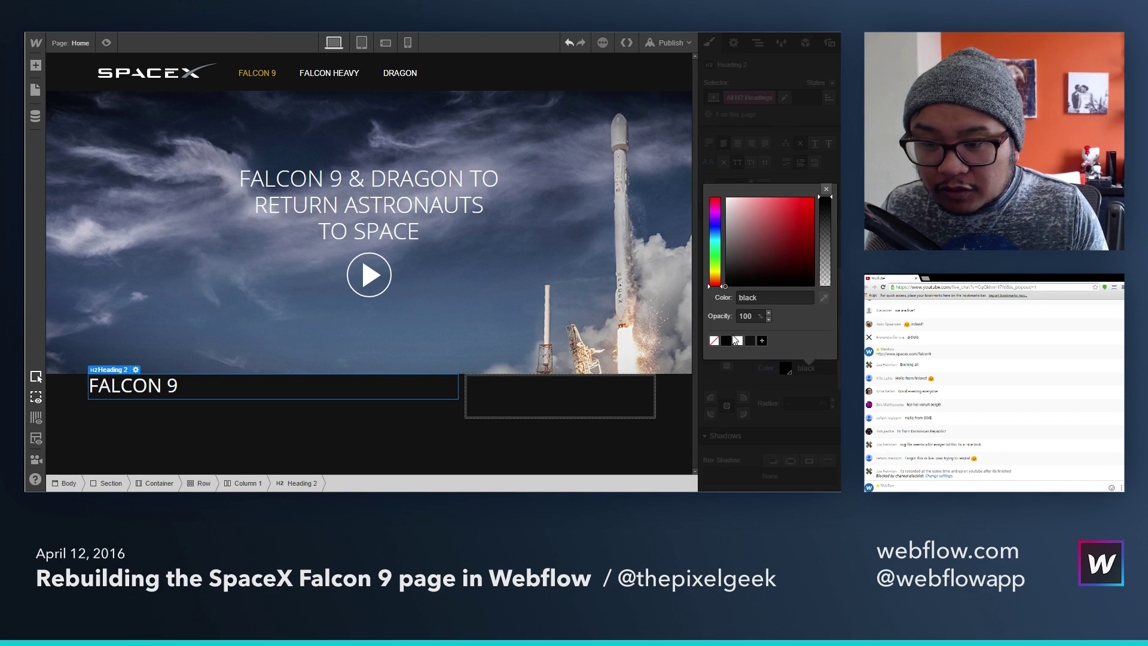
{"action": "left_click", "coordinate": [737, 258]}
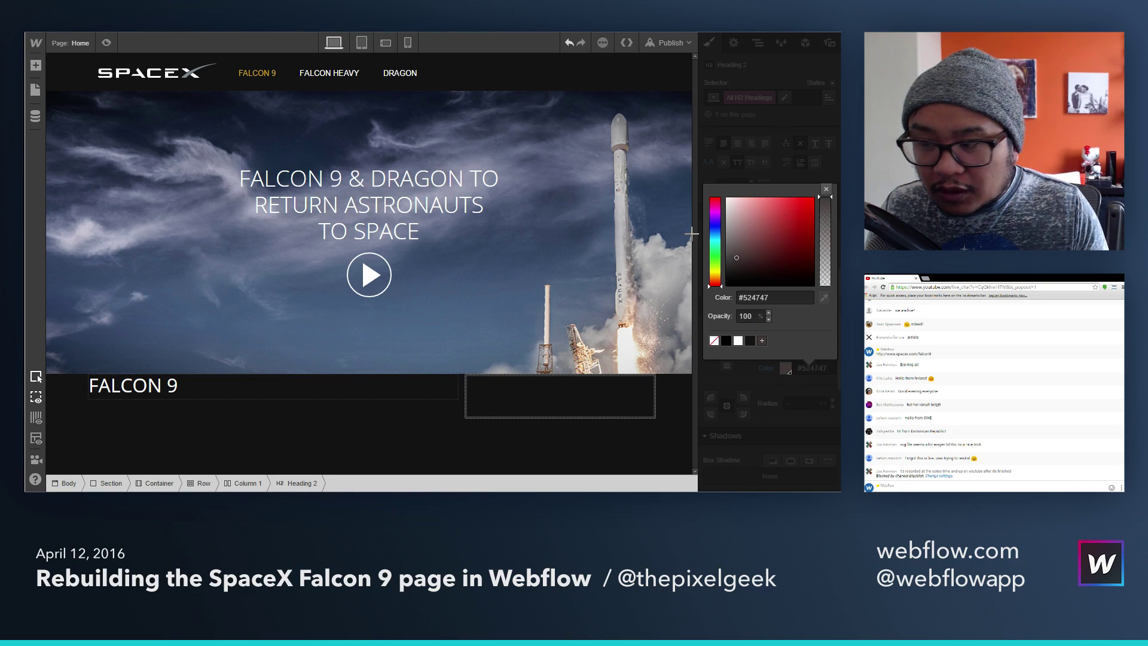
{"action": "left_click", "coordinate": [725, 234]}
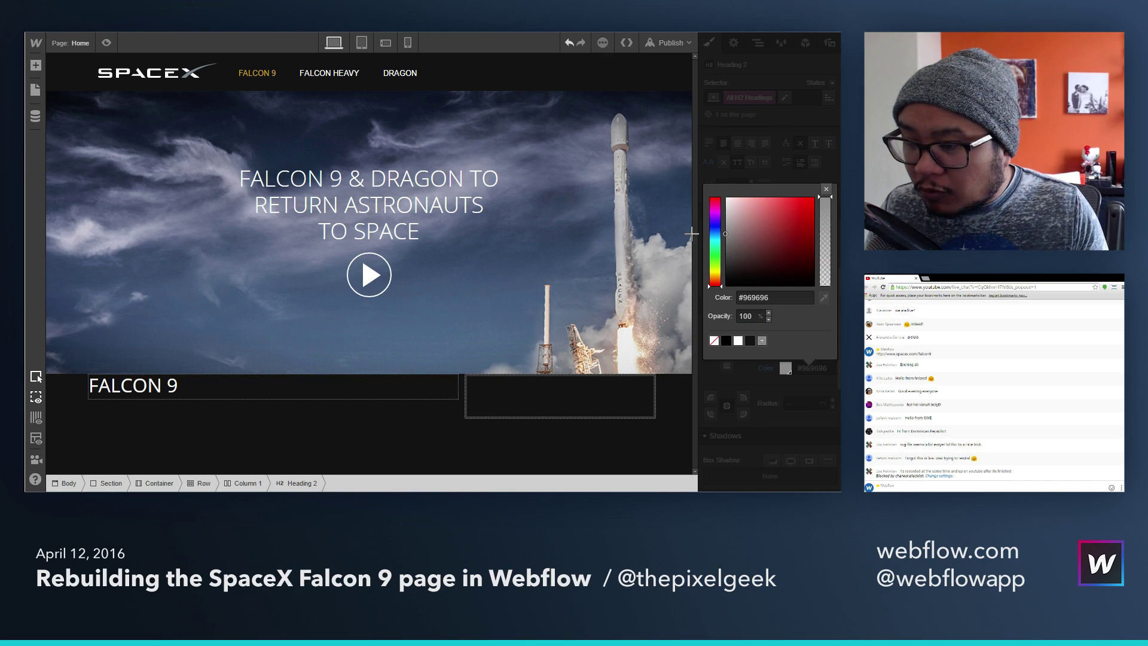
{"action": "left_click", "coordinate": [761, 298]}
{"action": "type", "text": "#999"}
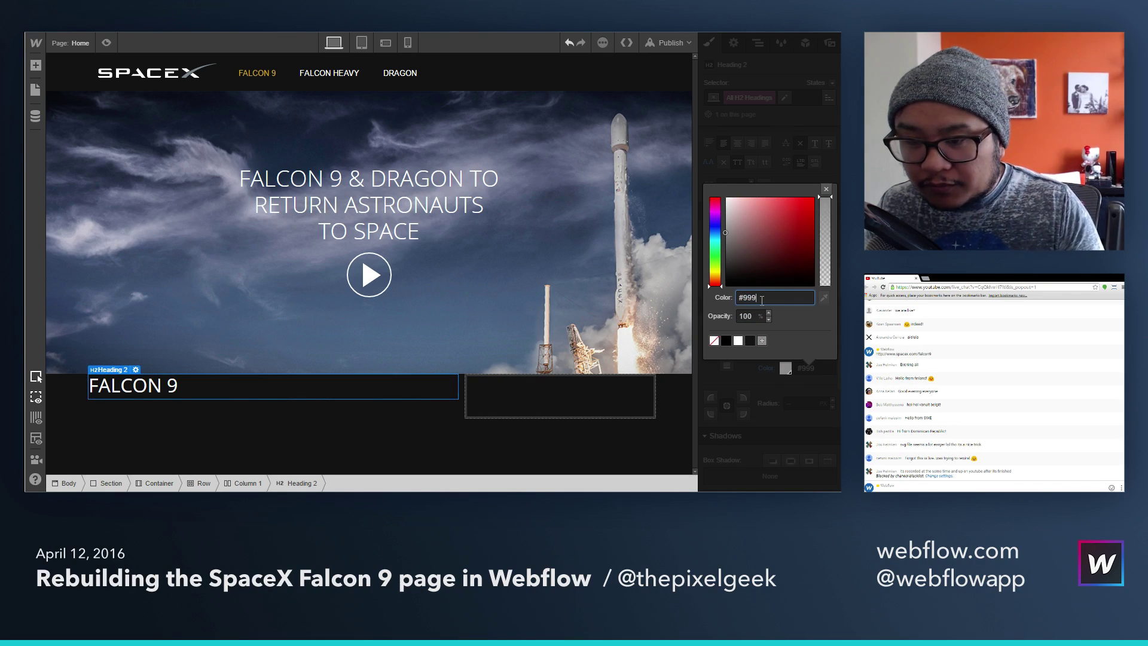
{"action": "left_click", "coordinate": [824, 183]}
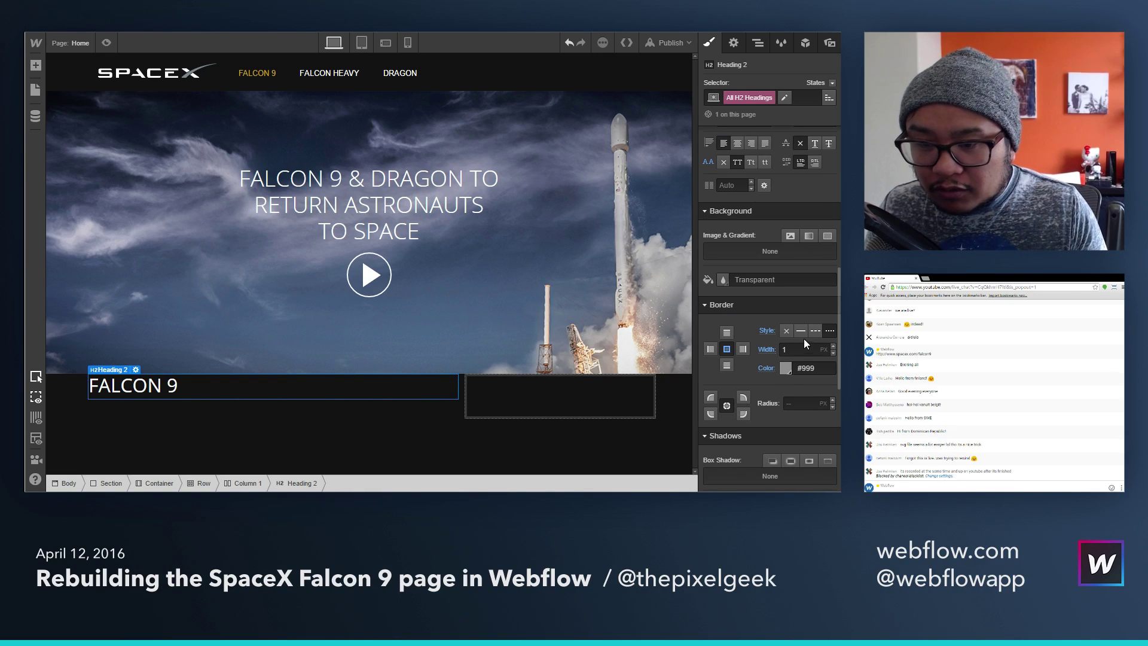
Step: Check the bordered FALCON 9 heading and remove the border style from the All H2 Headings tag
{"action": "left_click", "coordinate": [541, 404]}
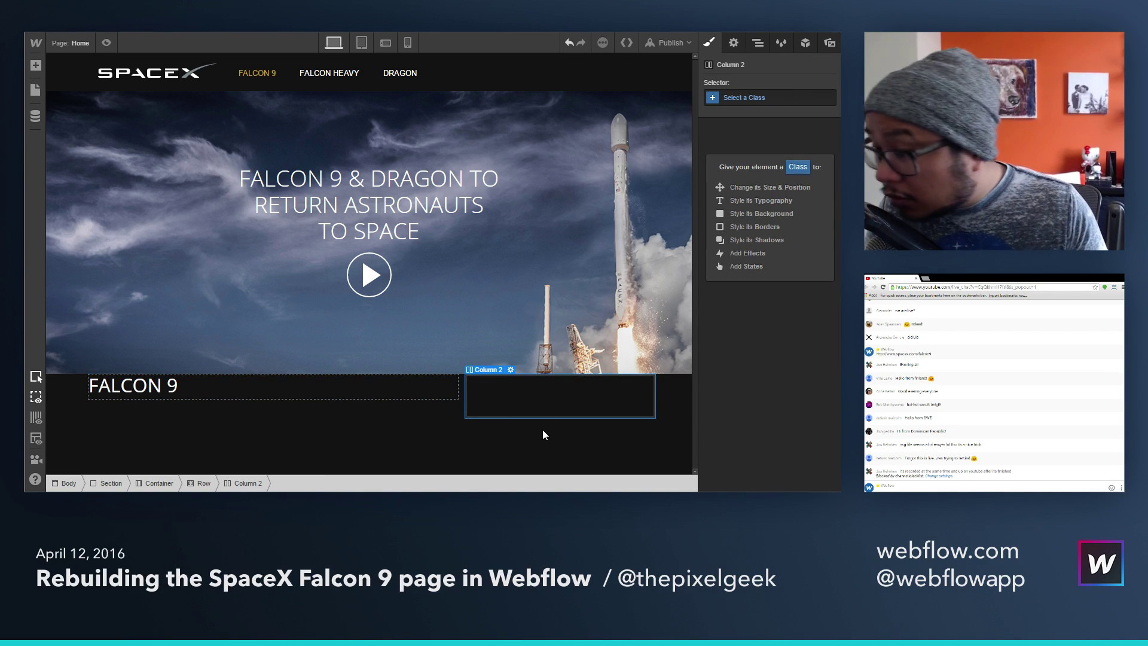
{"action": "left_click", "coordinate": [412, 390]}
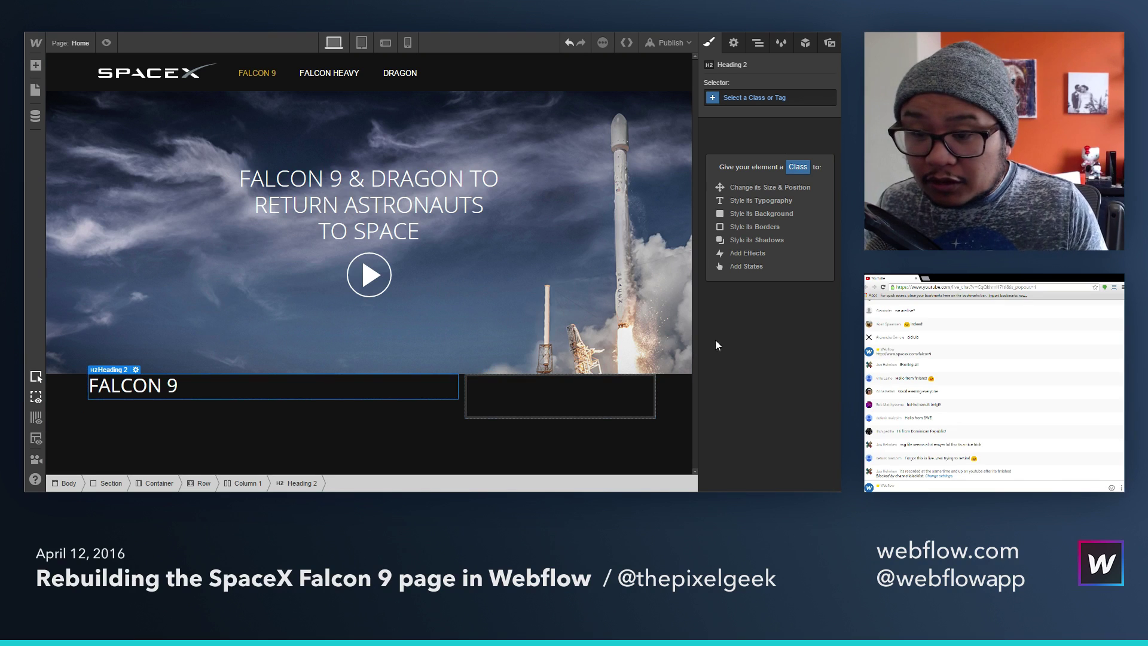
{"action": "left_click", "coordinate": [750, 99]}
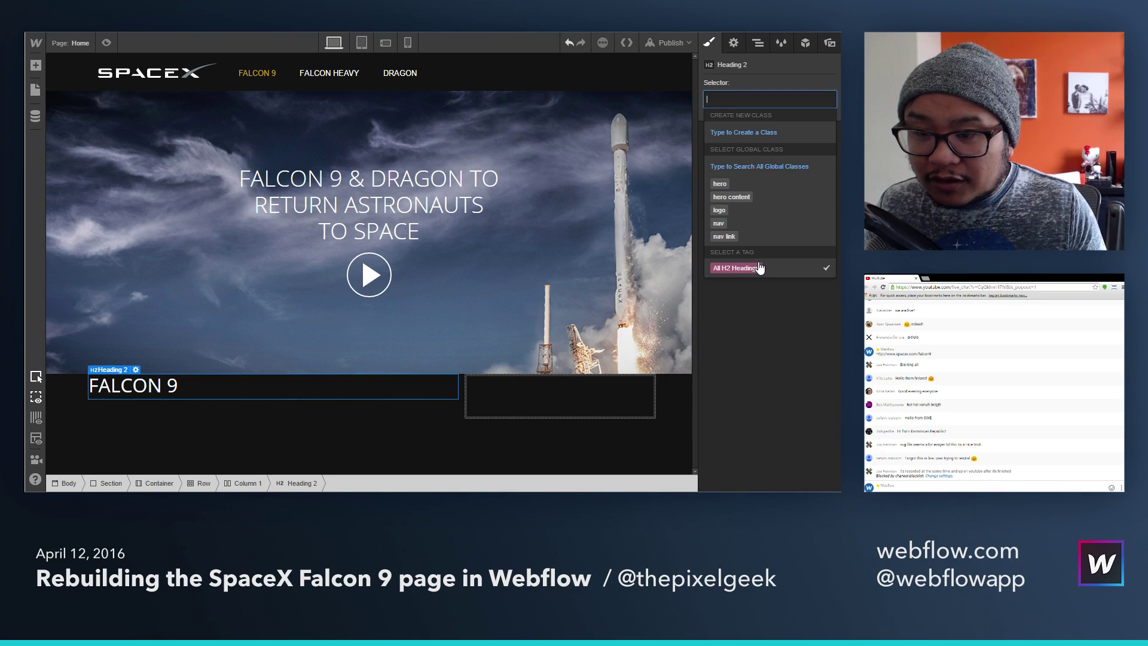
{"action": "left_click", "coordinate": [759, 268]}
{"action": "scroll", "coordinate": [765, 251], "scroll_direction": "down", "scroll_amount": 4}
{"action": "left_click", "coordinate": [767, 210]}
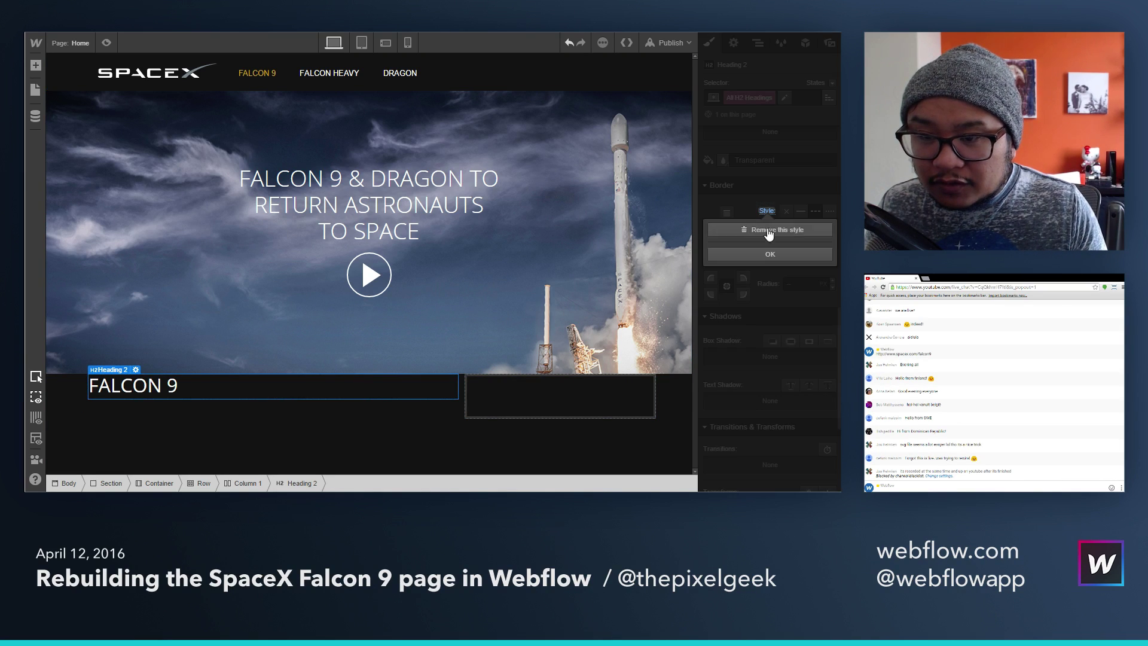
{"action": "left_click", "coordinate": [773, 232]}
Step: Add a dashed 1 px white border along only the bottom edge of all H2 headings
{"action": "left_click", "coordinate": [726, 245]}
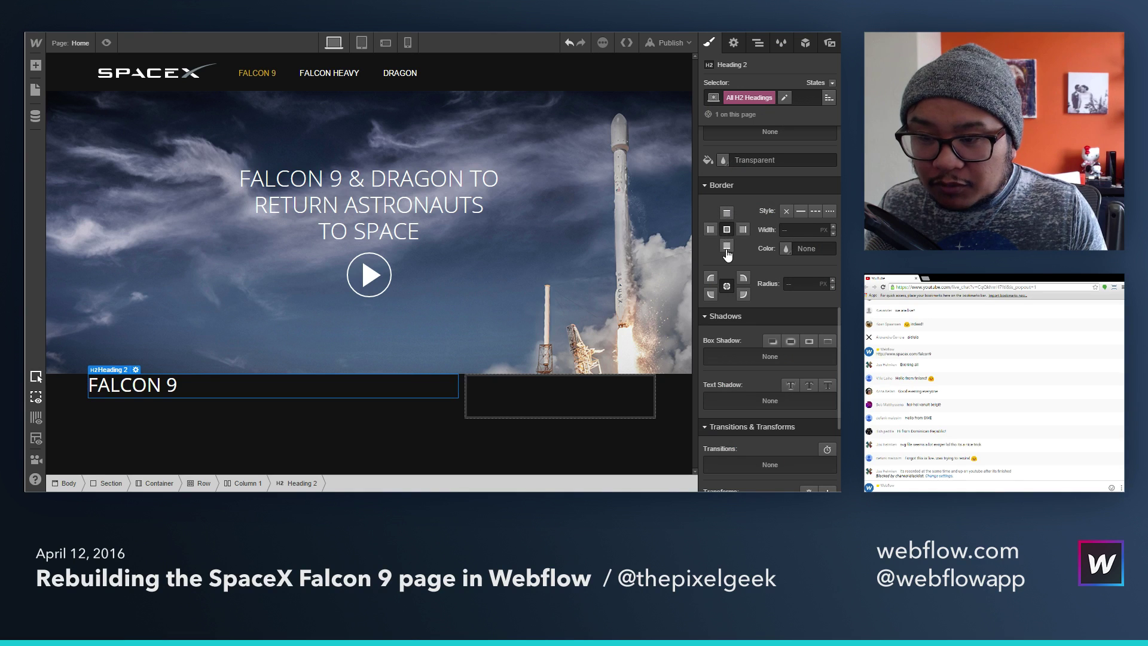
{"action": "left_click", "coordinate": [800, 210]}
{"action": "left_click", "coordinate": [800, 229]}
{"action": "type", "text": "1"}
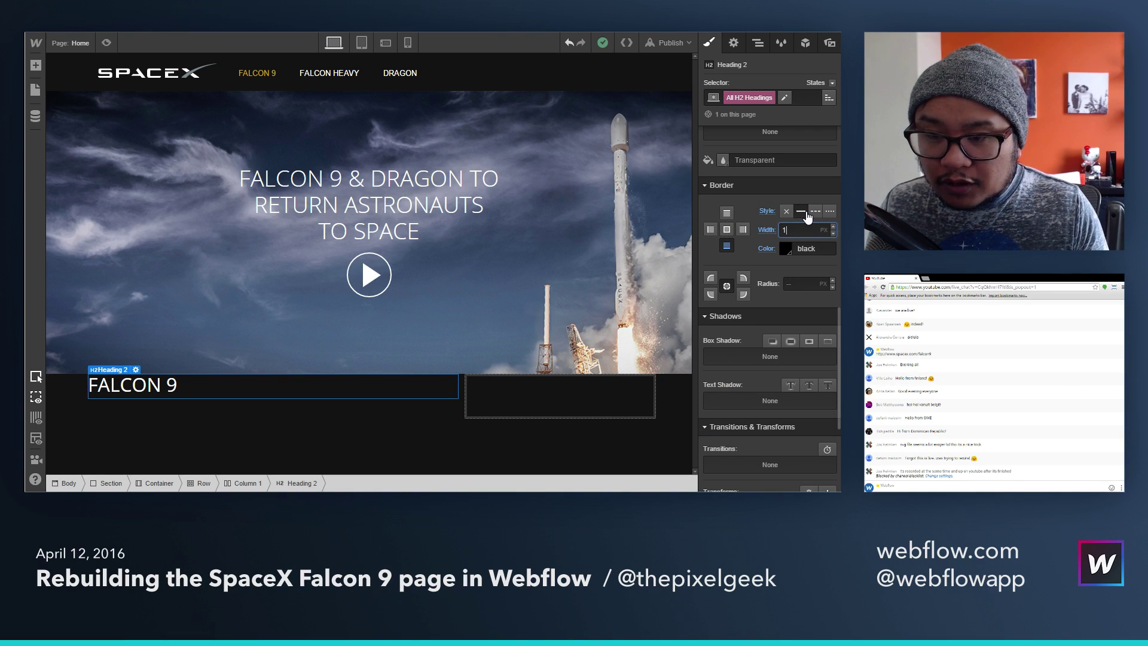
{"action": "left_click", "coordinate": [784, 246]}
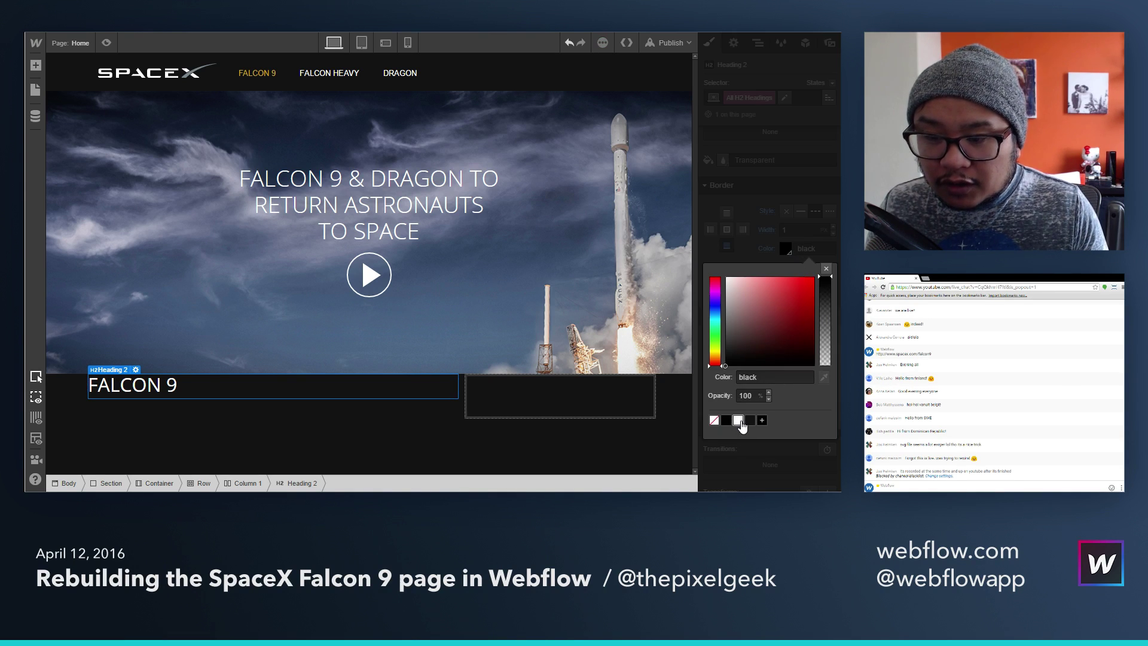
{"action": "left_click", "coordinate": [737, 420]}
{"action": "left_click", "coordinate": [826, 268]}
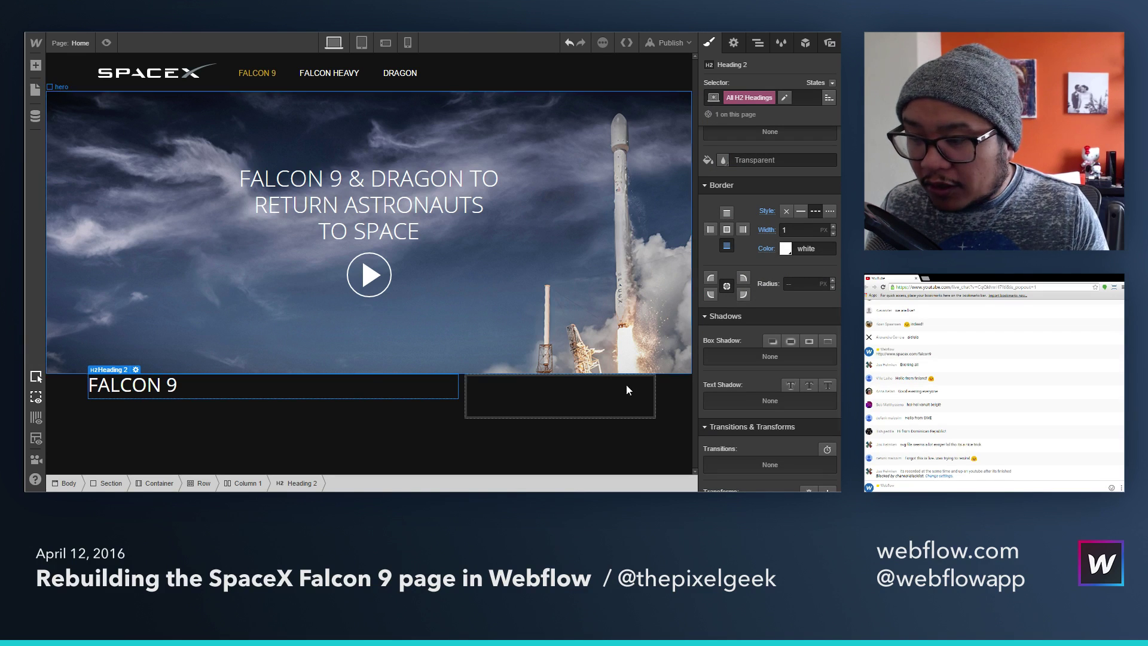
{"action": "left_click", "coordinate": [588, 401]}
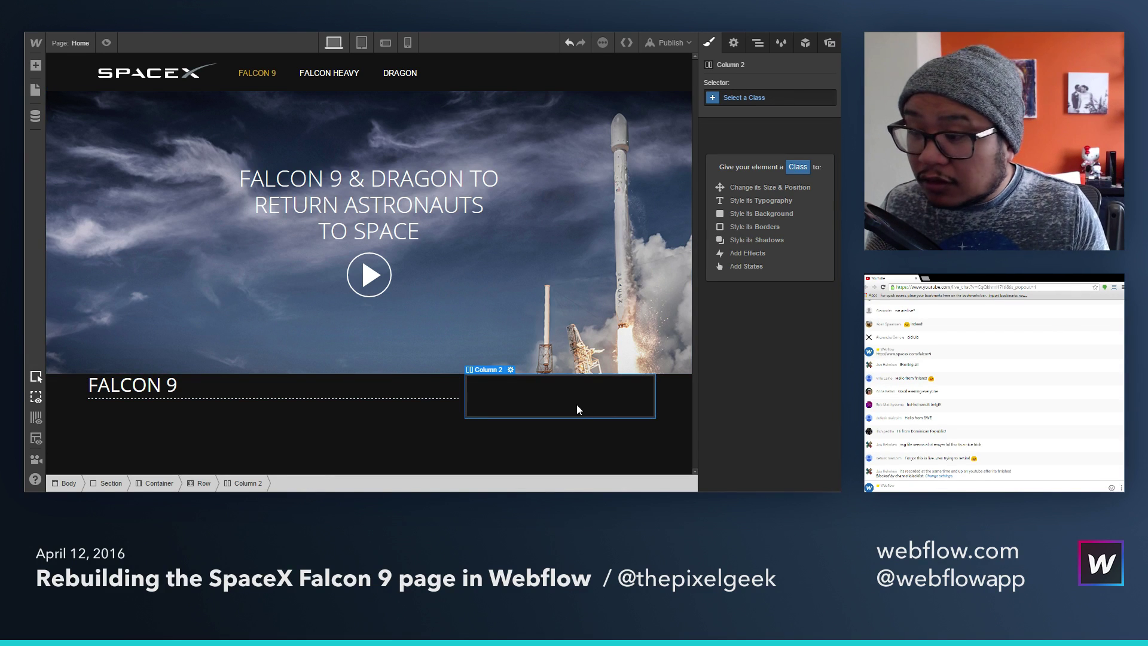
Step: Change the bottom border color of the All H2 Headings tag to #999
{"action": "left_click", "coordinate": [407, 389]}
{"action": "left_click", "coordinate": [771, 97]}
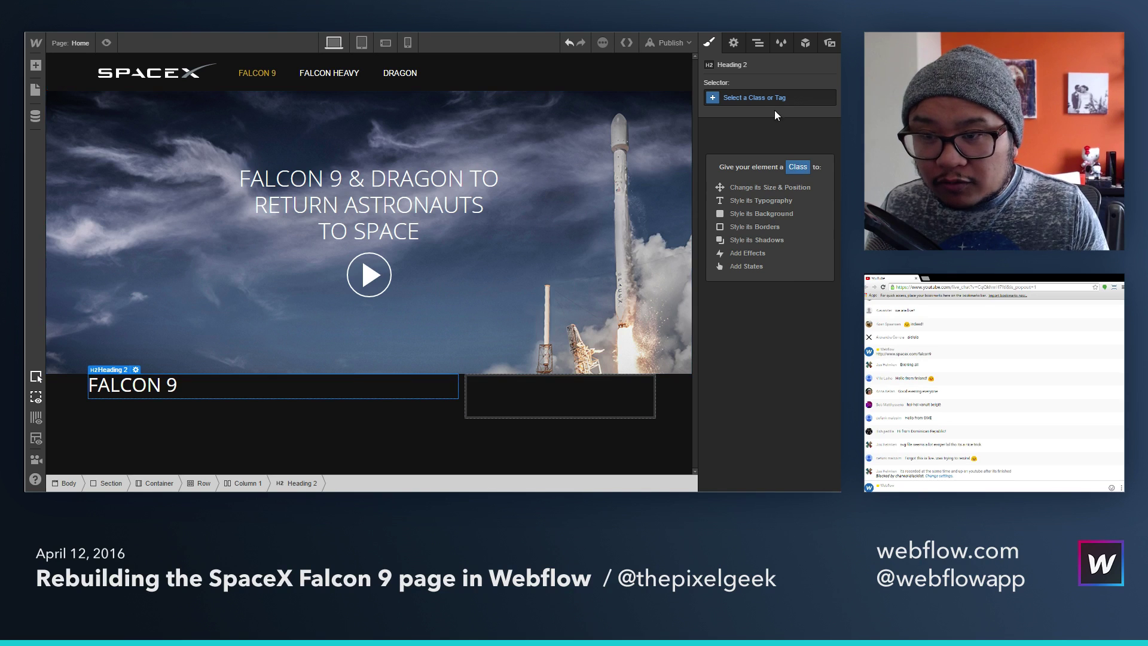
{"action": "left_click", "coordinate": [748, 267]}
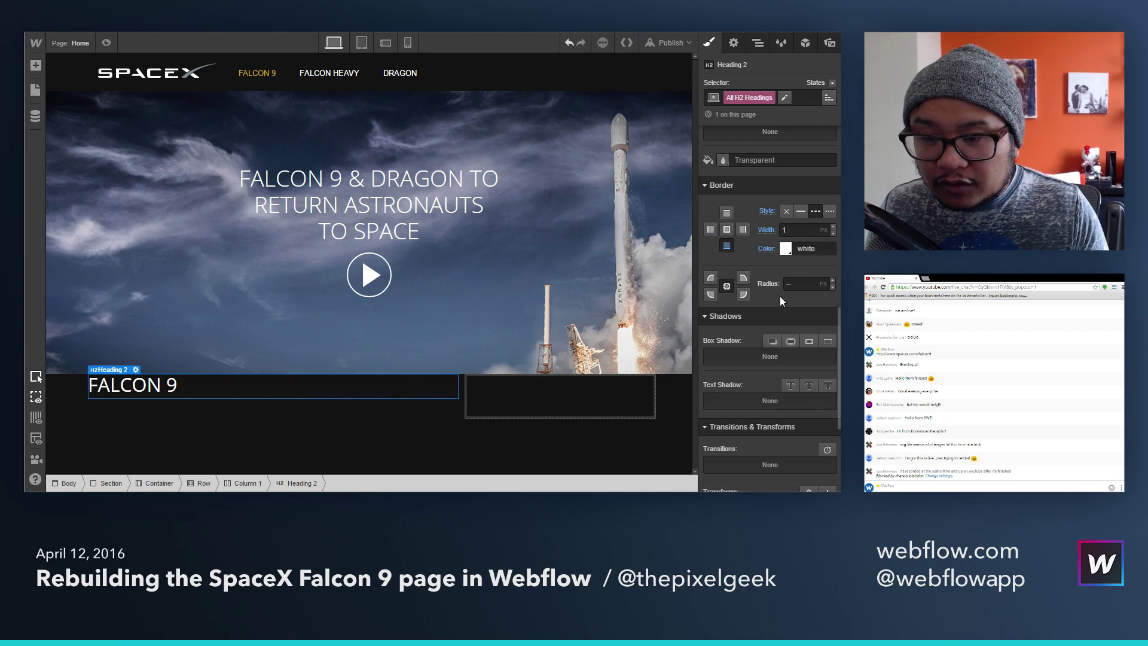
{"action": "left_click", "coordinate": [815, 248]}
{"action": "type", "text": "#999"}
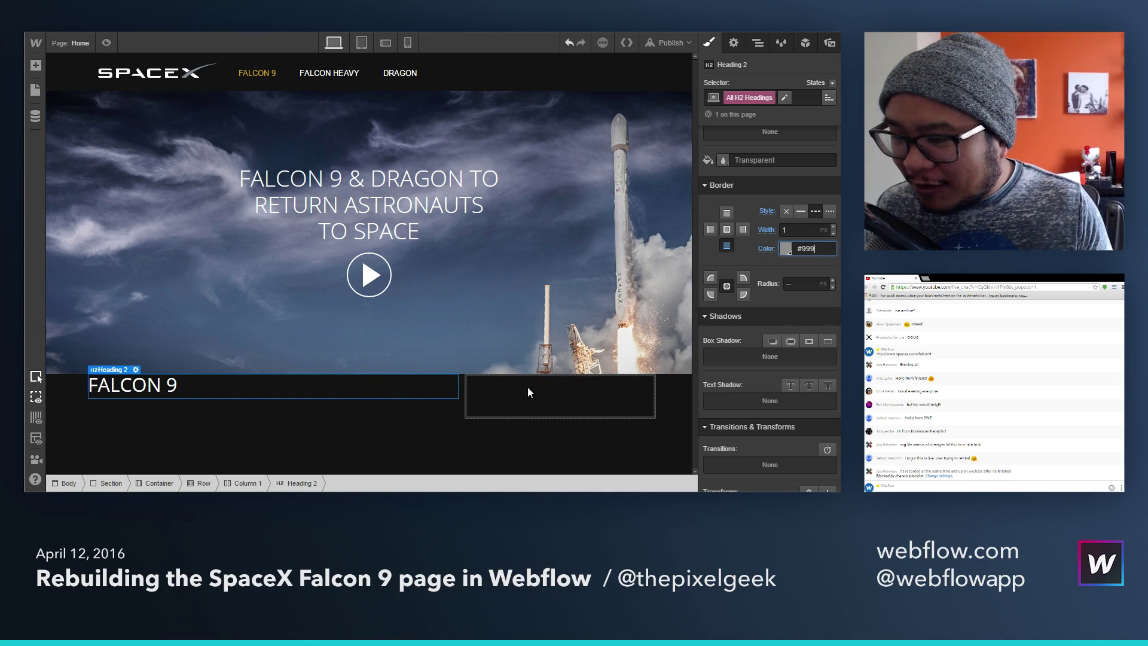
{"action": "left_click", "coordinate": [467, 391]}
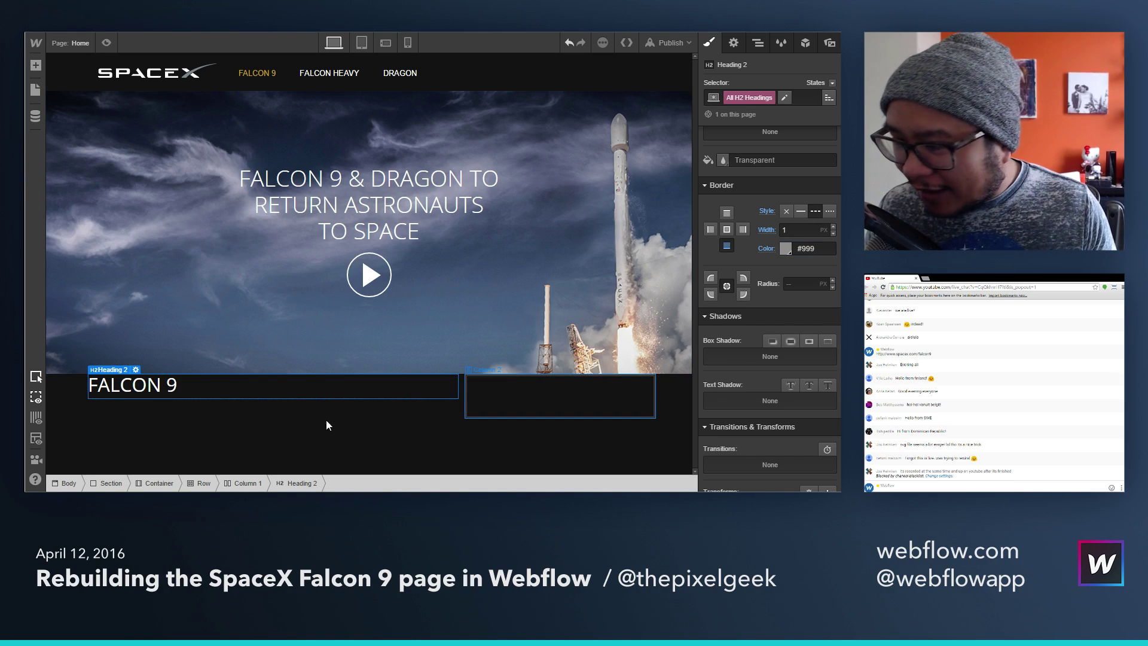
Step: Set the font size and the line height of the All H2 Headings tag to 52 px each
{"action": "left_click", "coordinate": [362, 391]}
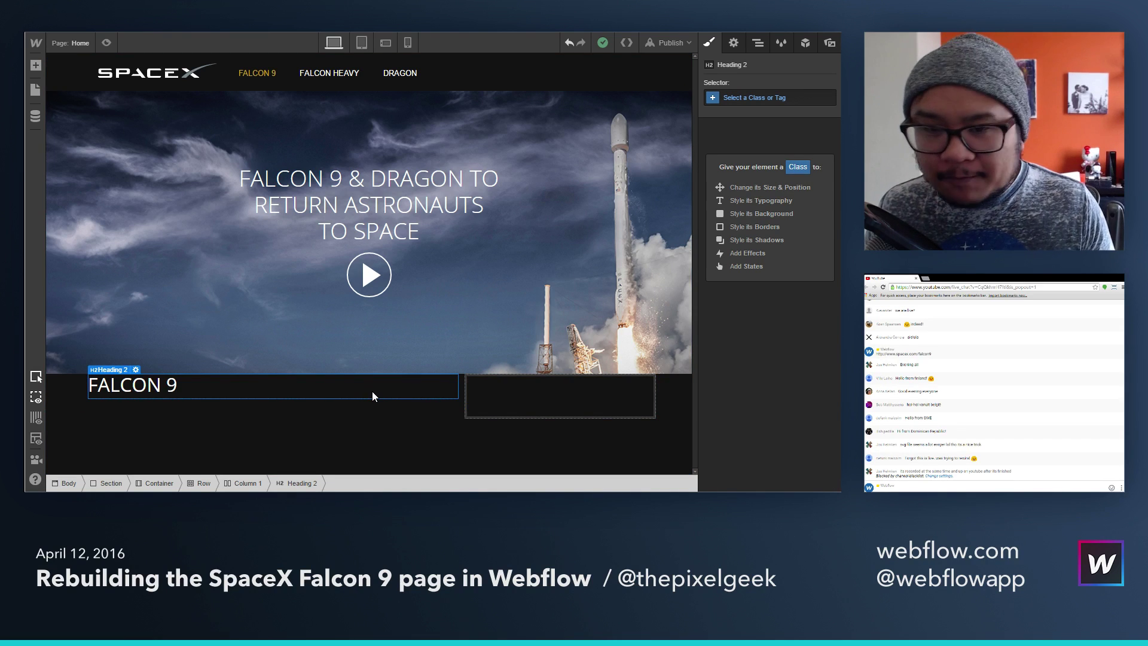
{"action": "key", "text": "a"}
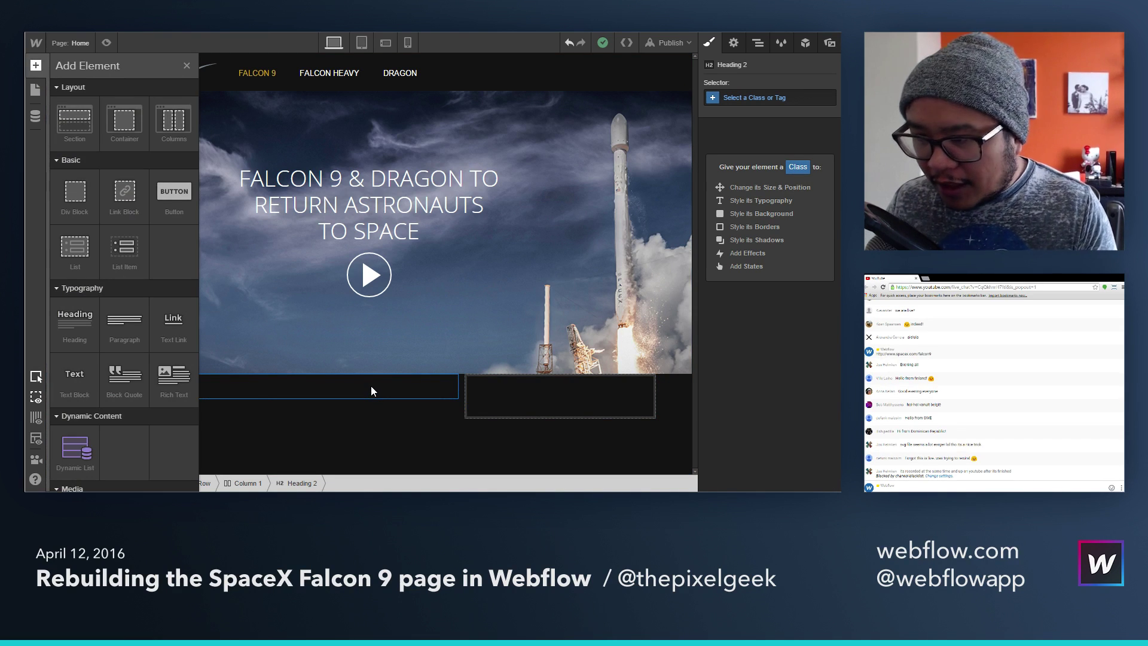
{"action": "key", "text": "a"}
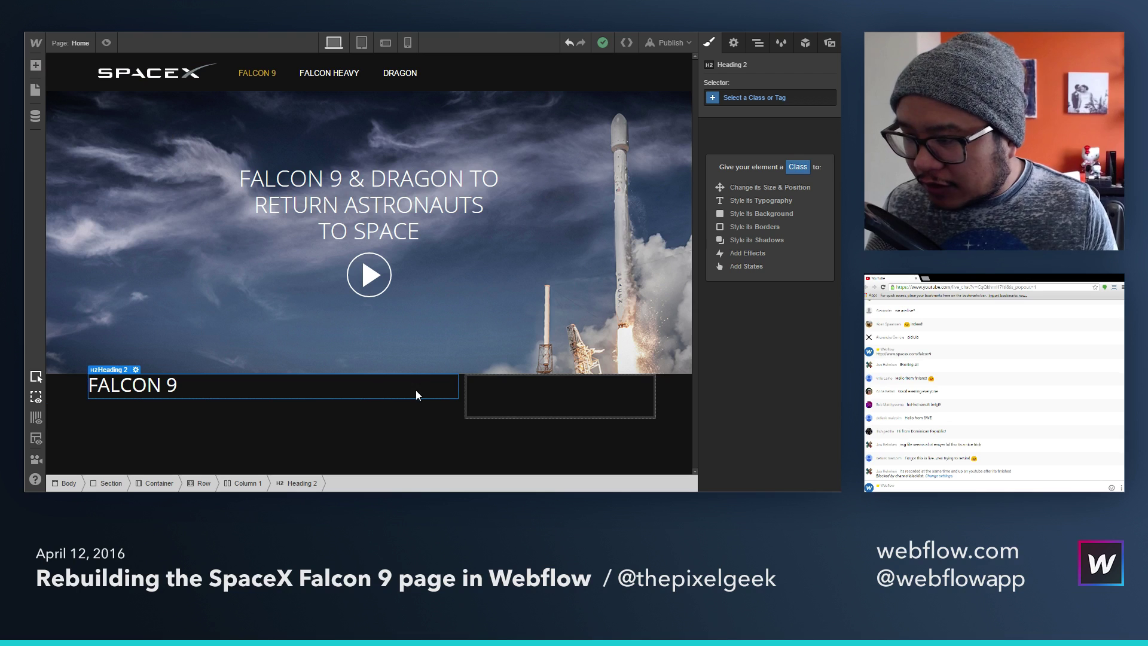
{"action": "left_click", "coordinate": [740, 99]}
{"action": "left_click", "coordinate": [758, 267]}
{"action": "scroll", "coordinate": [762, 296], "scroll_direction": "up", "scroll_amount": 5}
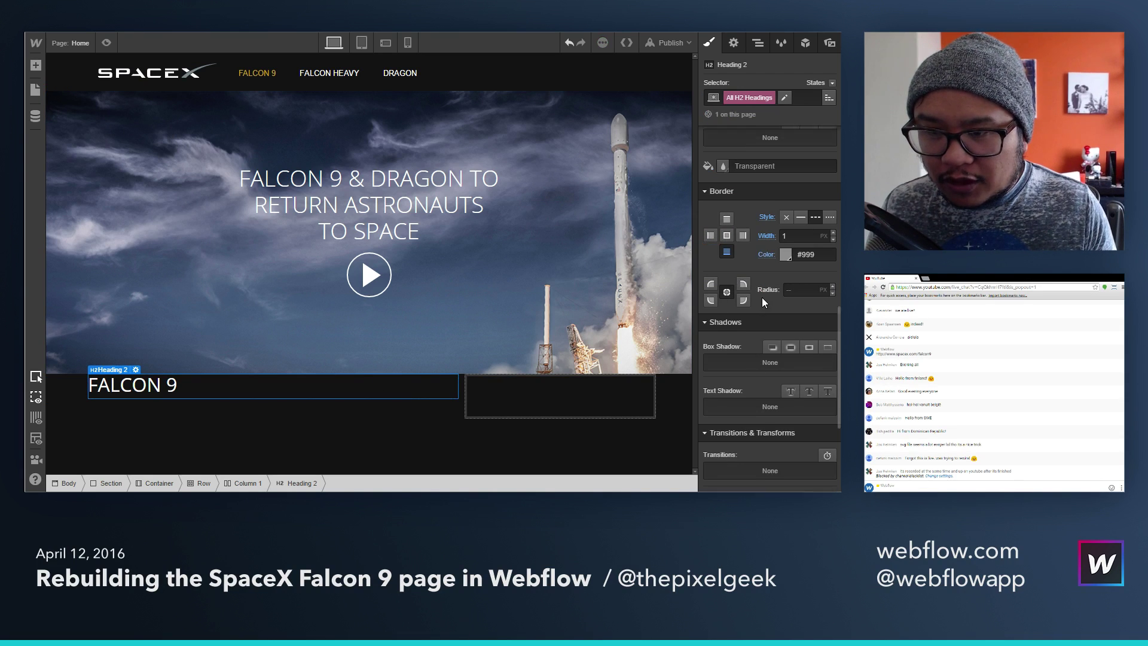
{"action": "left_click", "coordinate": [712, 286]}
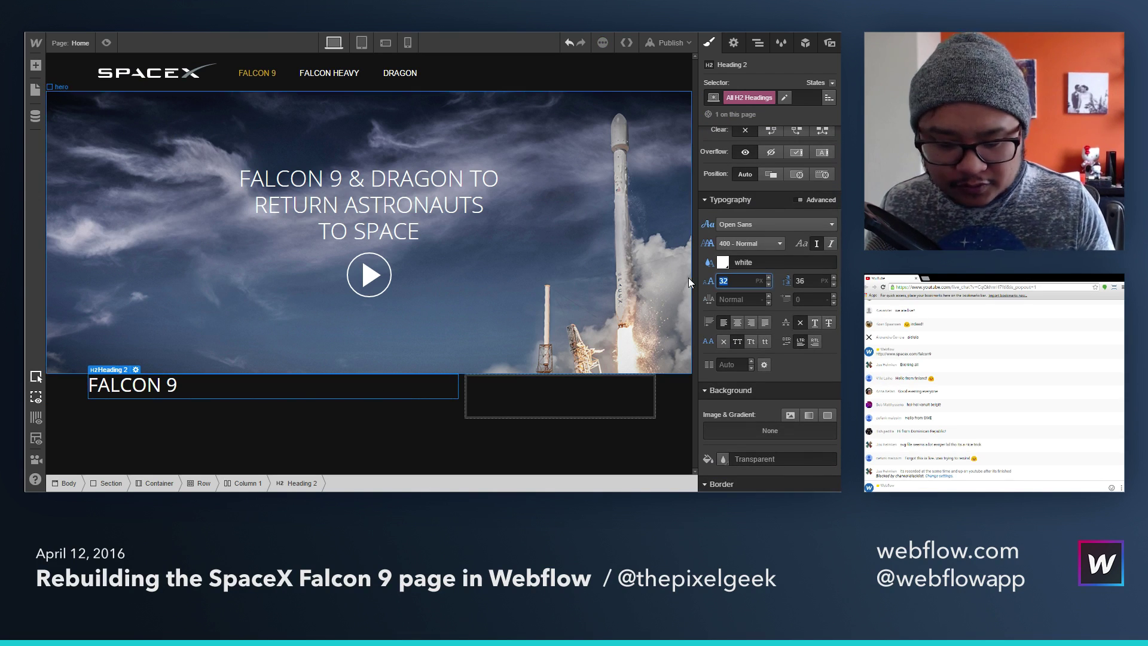
{"action": "type", "text": "55"}
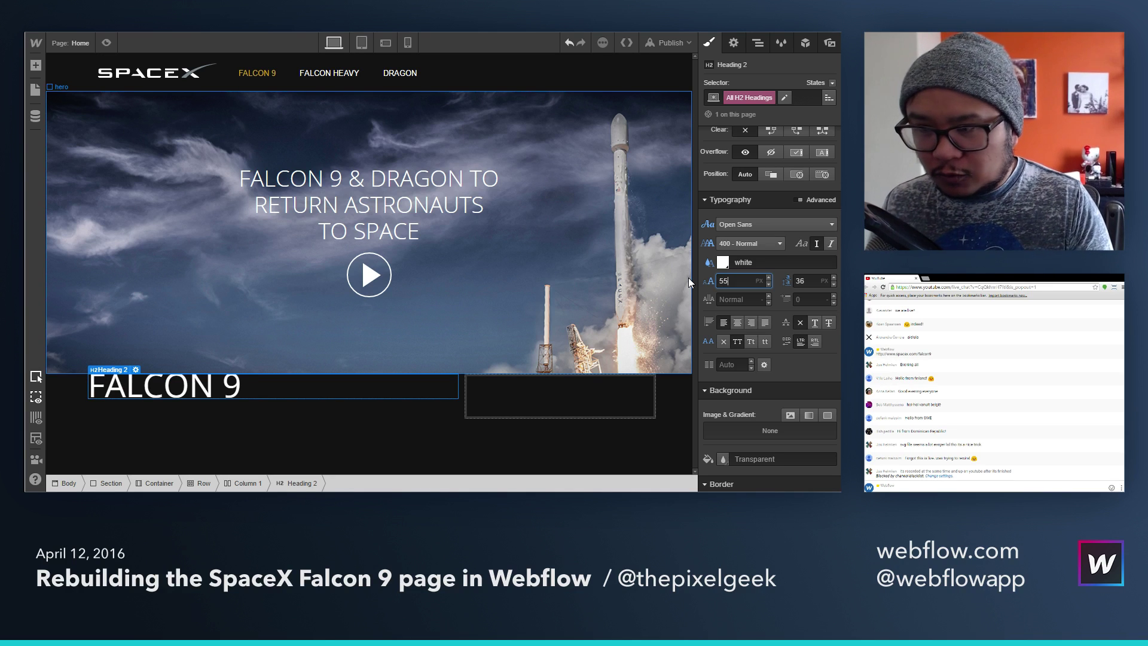
{"action": "key", "text": "Down"}
{"action": "key", "text": "Down"}
{"action": "key", "text": "Down"}
{"action": "key", "text": "Down"}
{"action": "key", "text": "Down"}
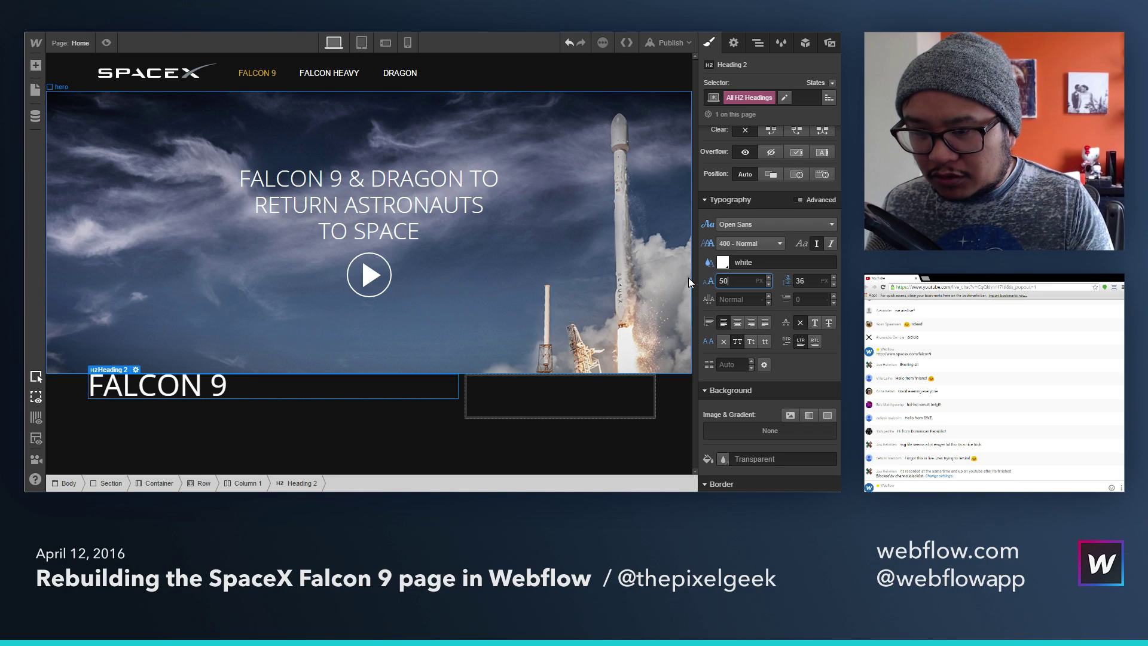
{"action": "key", "text": "Up"}
{"action": "key", "text": "Up"}
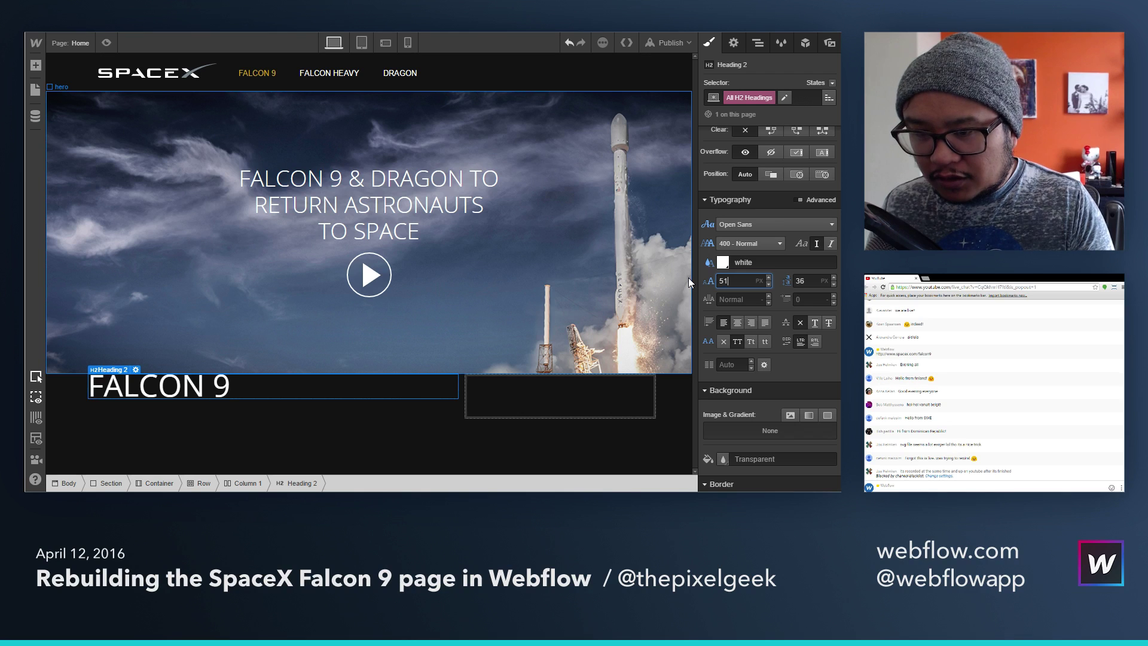
{"action": "key", "text": "Tab"}
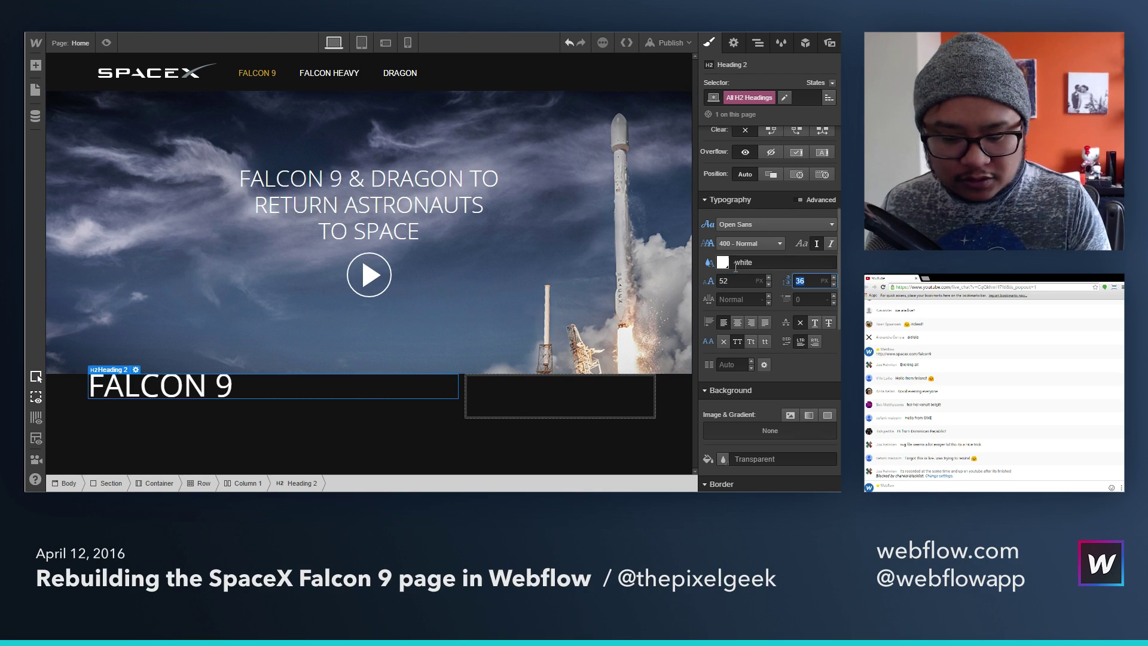
{"action": "type", "text": "52"}
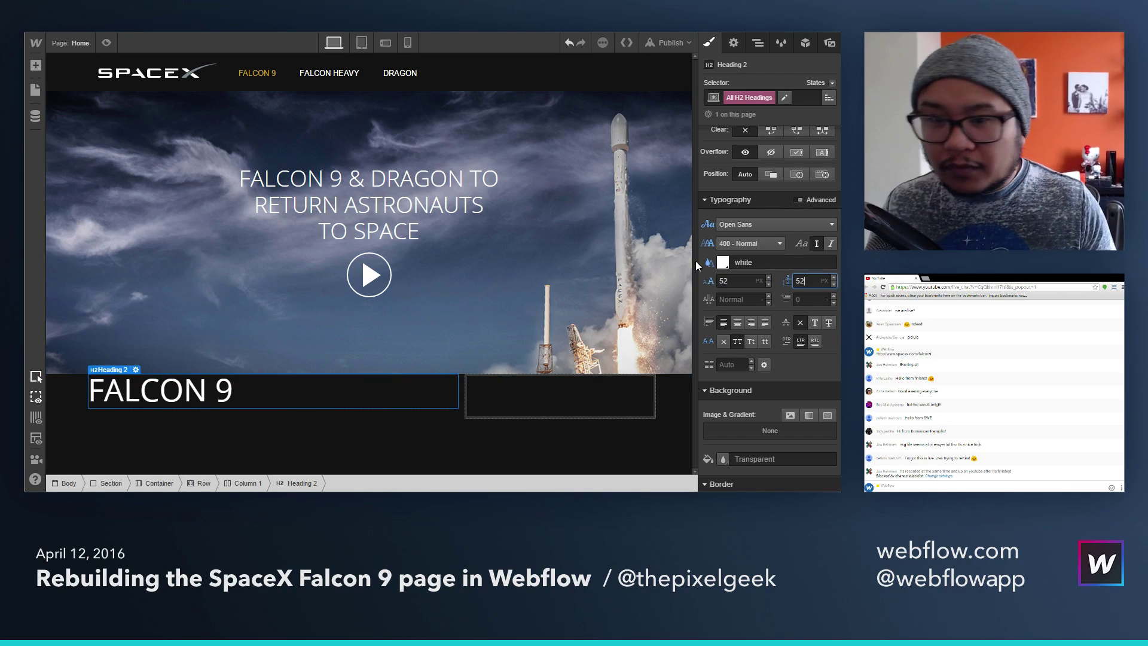
Step: Add a paragraph below the FALCON 9 heading and replace its placeholder with the text describing the two-stage Falcon 9 rocket
{"action": "type", "text": "a"}
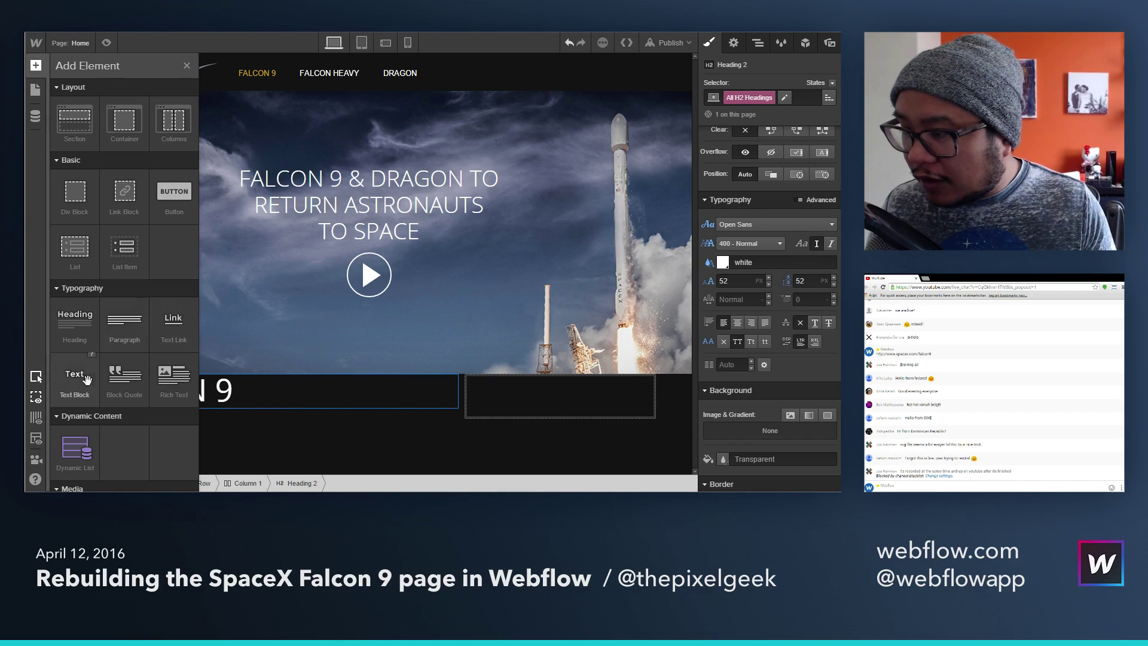
{"action": "left_click", "coordinate": [119, 329]}
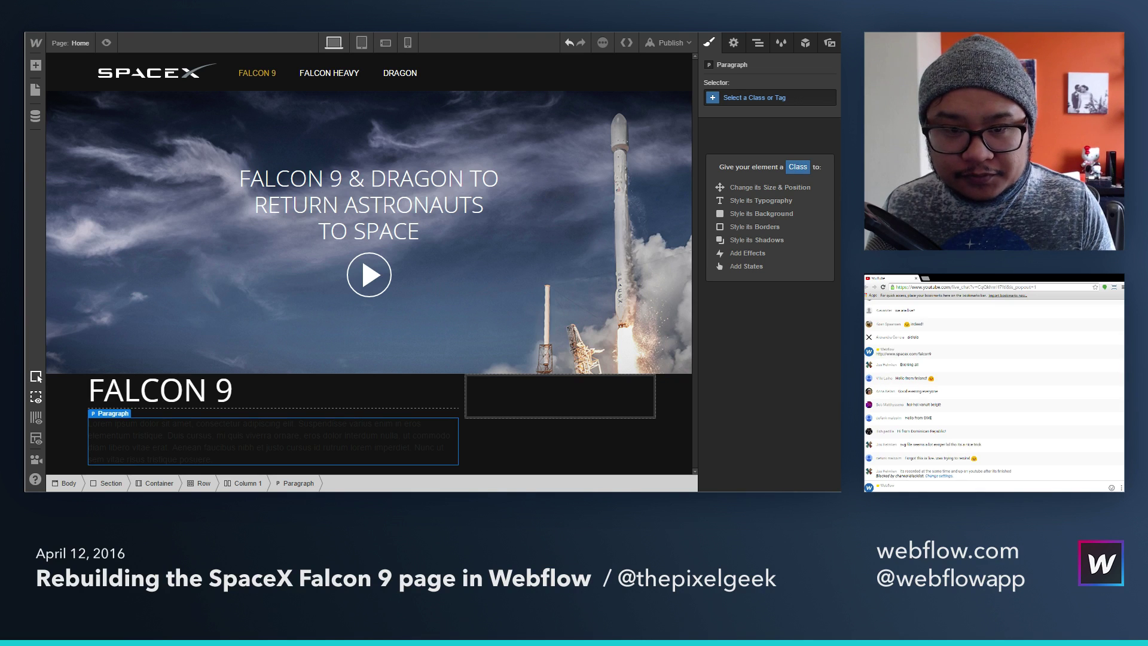
{"action": "double_click", "coordinate": [299, 444]}
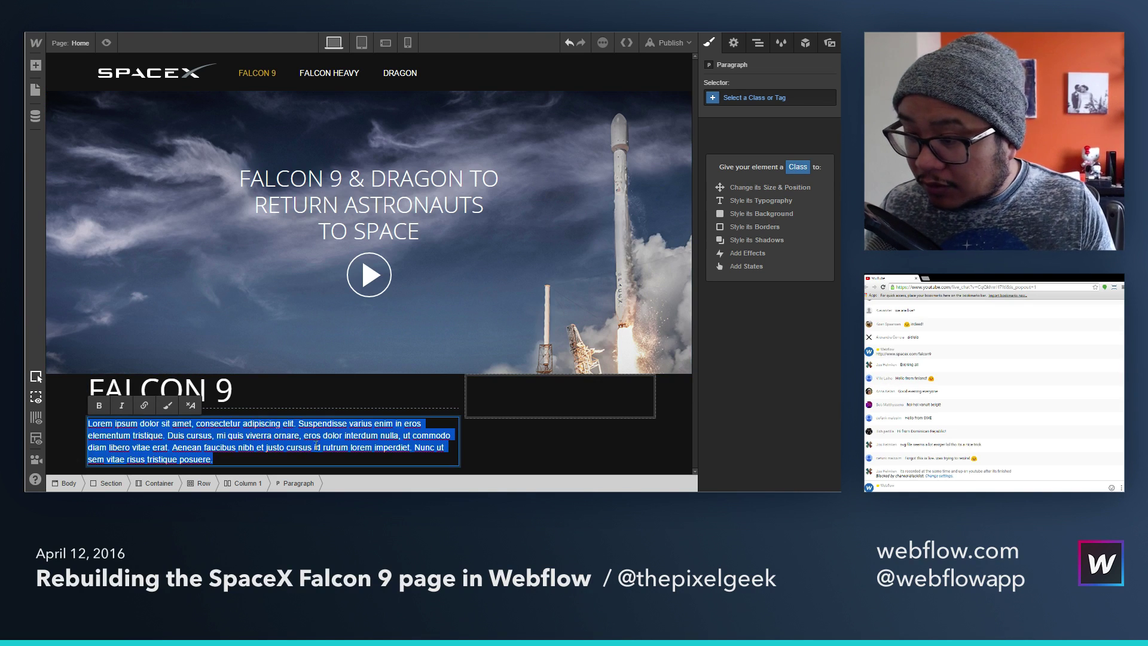
{"action": "type", "text": "Falcon 9 is a two-stage rocket designed and manufactured by SpaceX for the reliable and safe transport of satellites and the Dragon spacecraft into orbit. As the first rocket completely developed in the 21st century, Falcon 9 was designed from the ground up for maximum reliability. Falcon 9's simple two-stage configuration minimizes the number of separation events — and with nine first-stage engines, it can safely complete its mission even in the event of an engine shutdown. Falcon 9 made history in 2012 when it delivered Dragon into the correct orbit for rendezvous with the International Space Station, making SpaceX the first commercial company ever to visit the station. Since then SpaceX has made a total of three flights to the space station, both delivering and returning cargo for NASA. Falcon 9, along with the Dragon spacecraft, was designed from the outset to deliver humans into space and under an agreement with NASA, SpaceX is actively working toward that goal."}
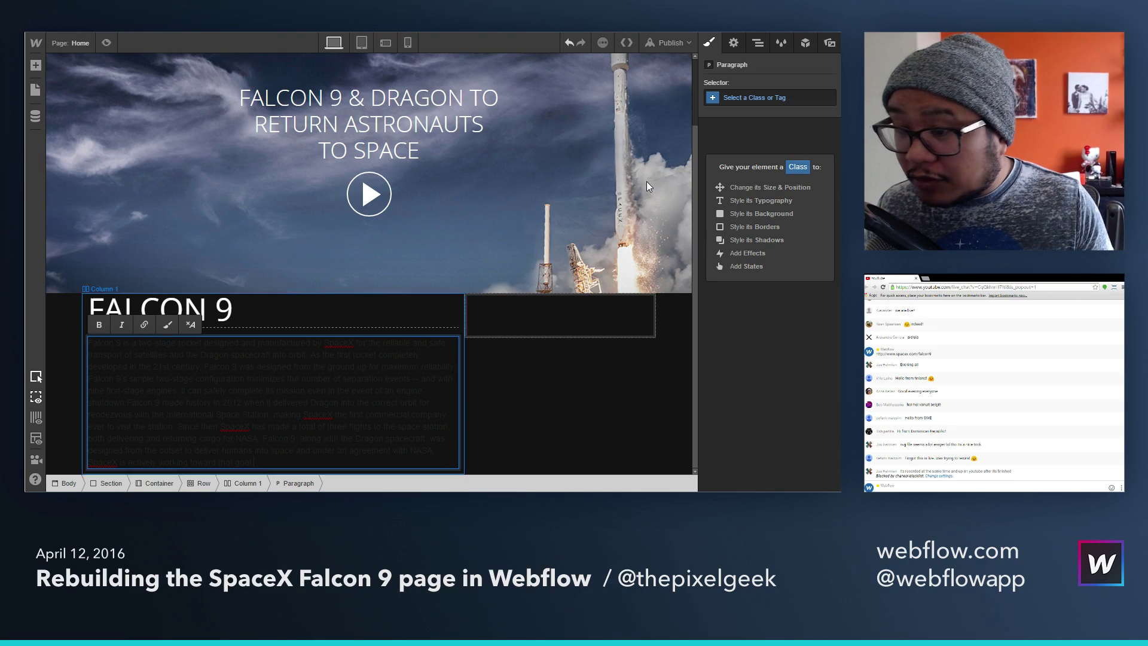
Step: Create a class named 2-col text on the Falcon 9 description paragraph
{"action": "left_click", "coordinate": [775, 99]}
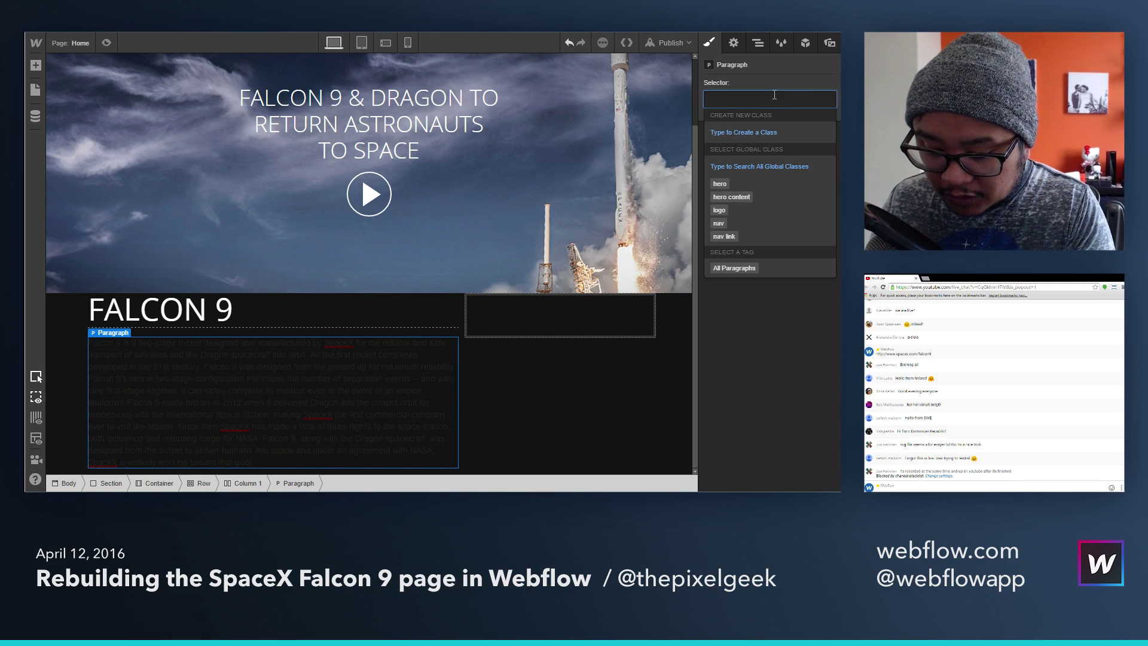
{"action": "key", "text": "Escape"}
{"action": "left_click", "coordinate": [775, 98]}
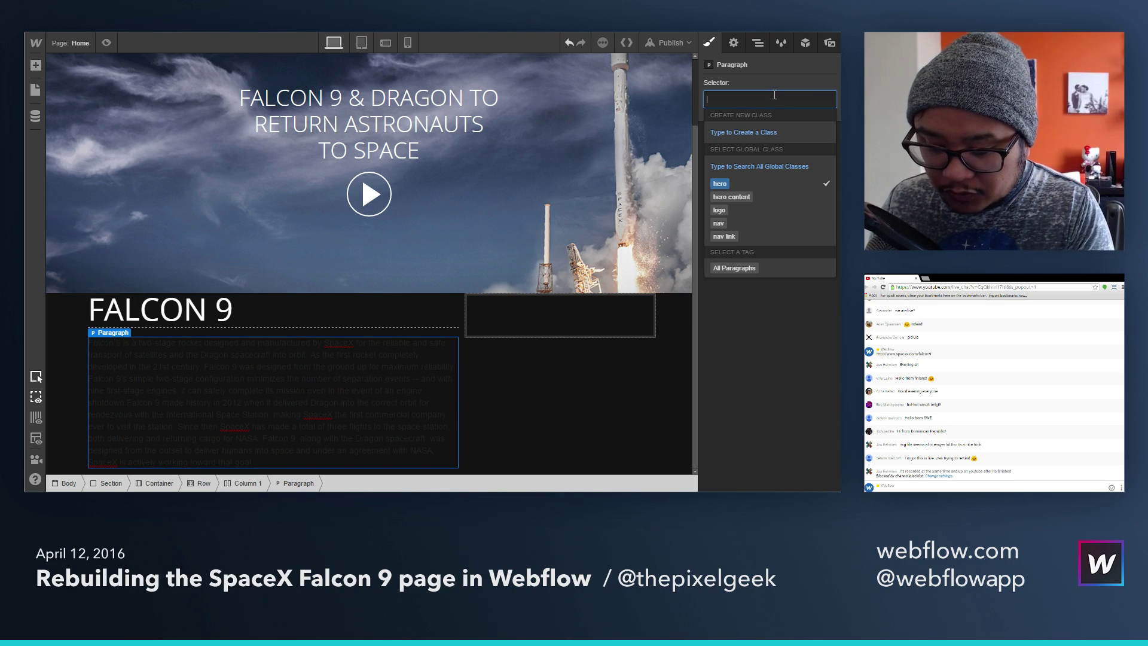
{"action": "type", "text": "2-col text"}
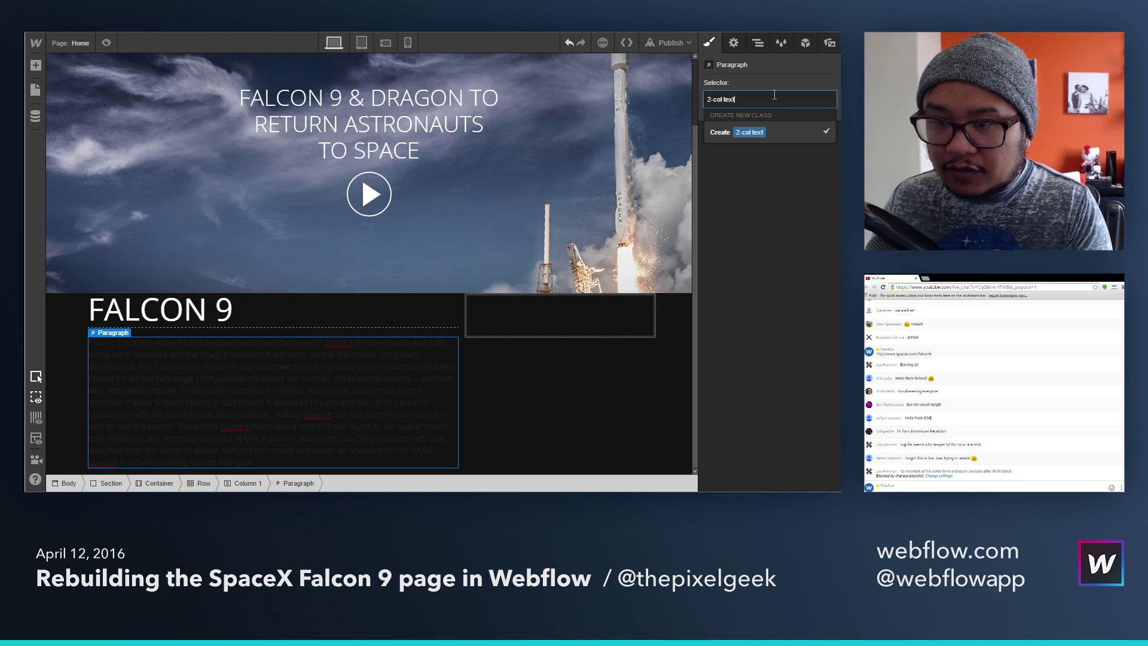
{"action": "key", "text": "Return"}
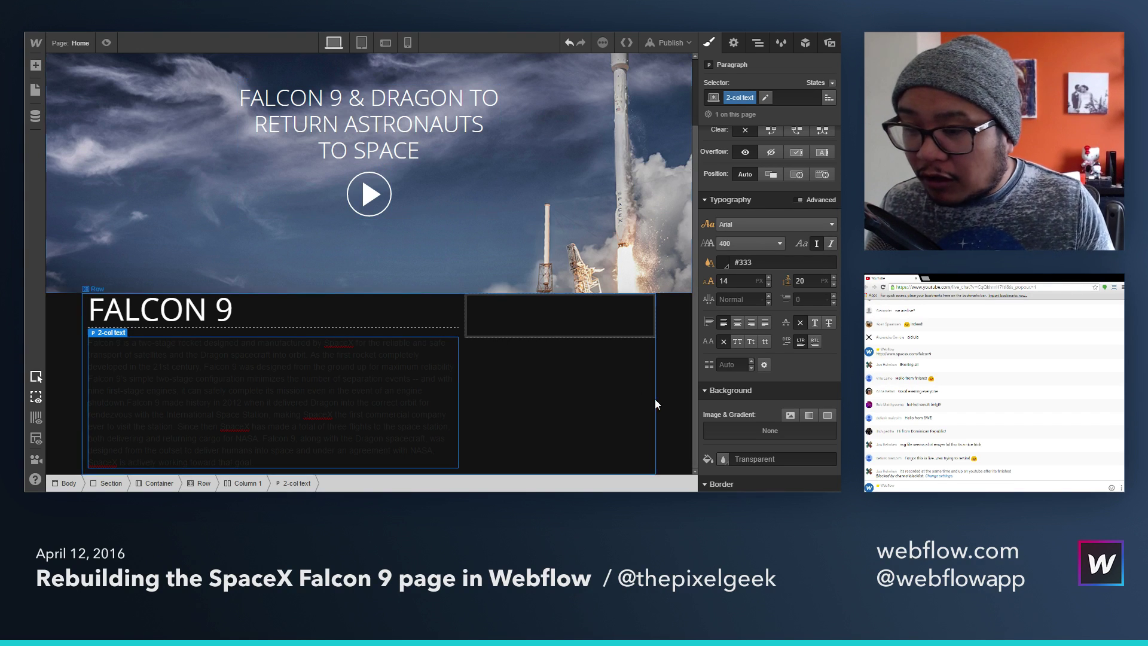
{"action": "key", "text": "a"}
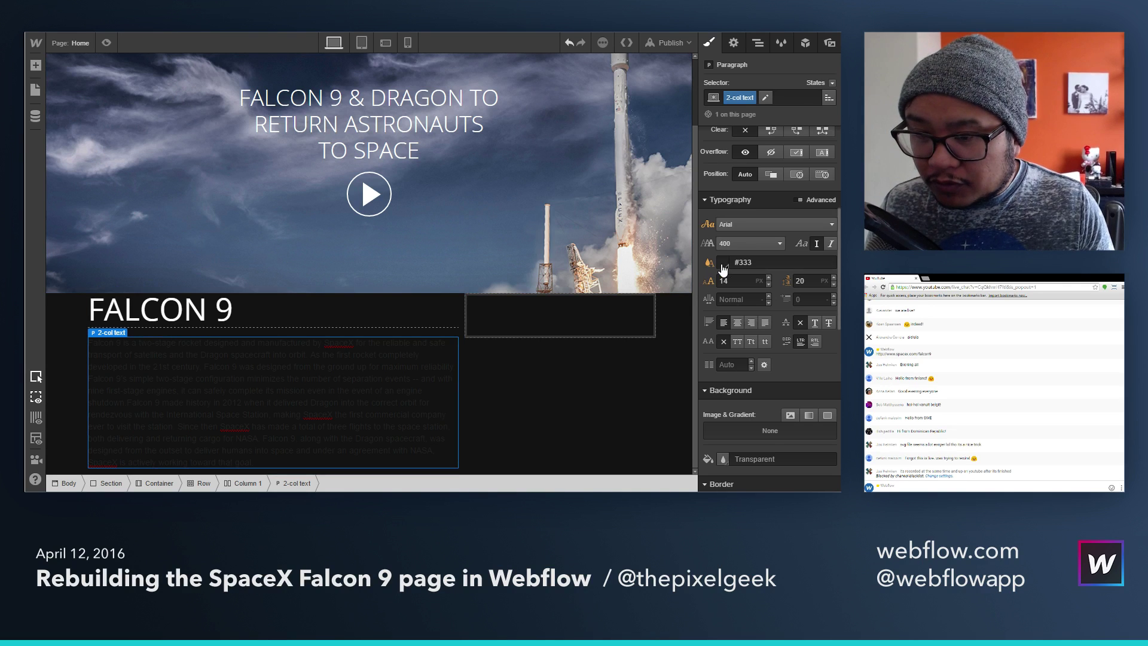
Step: Make the 2-col text paragraph white and split its text into 2 columns
{"action": "left_click", "coordinate": [723, 263]}
{"action": "left_click", "coordinate": [737, 433]}
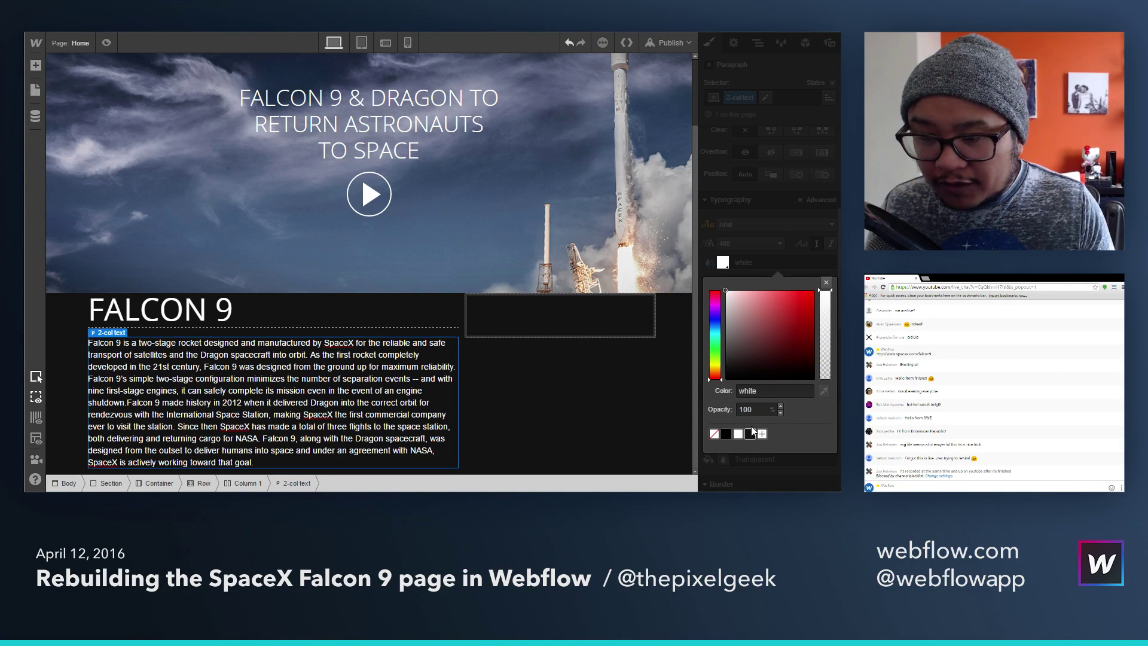
{"action": "left_click", "coordinate": [826, 284]}
{"action": "left_click", "coordinate": [730, 366]}
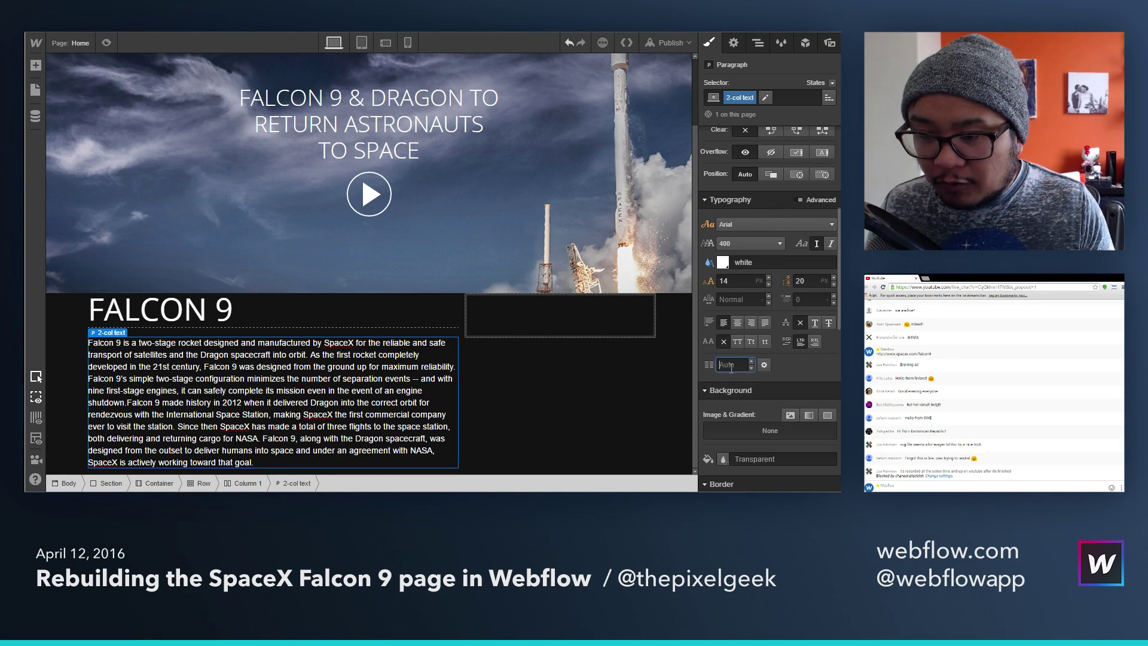
{"action": "type", "text": "2"}
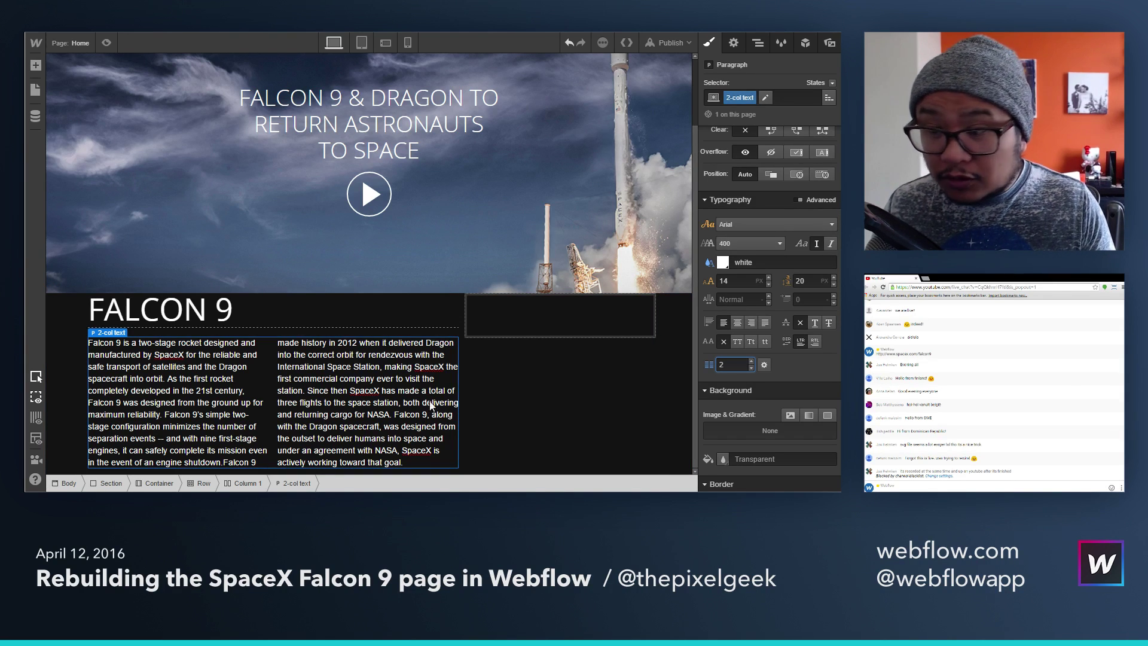
Step: Set the line height of the 2-col text paragraph to 24 px
{"action": "left_click", "coordinate": [795, 281]}
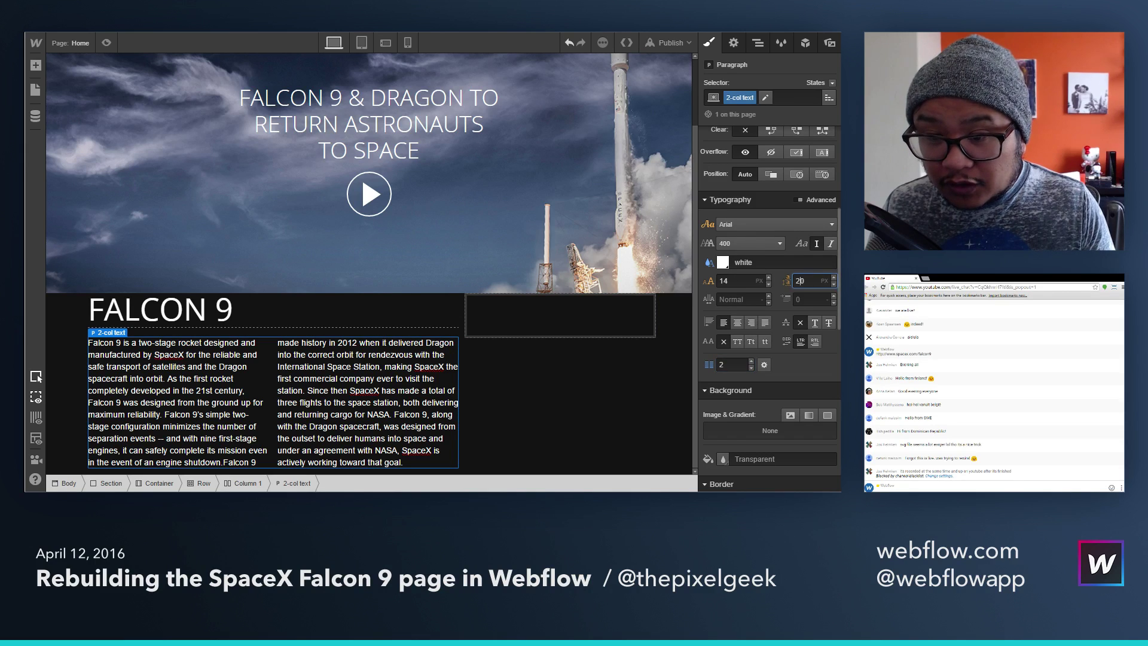
{"action": "key", "text": "Up"}
{"action": "key", "text": "Up"}
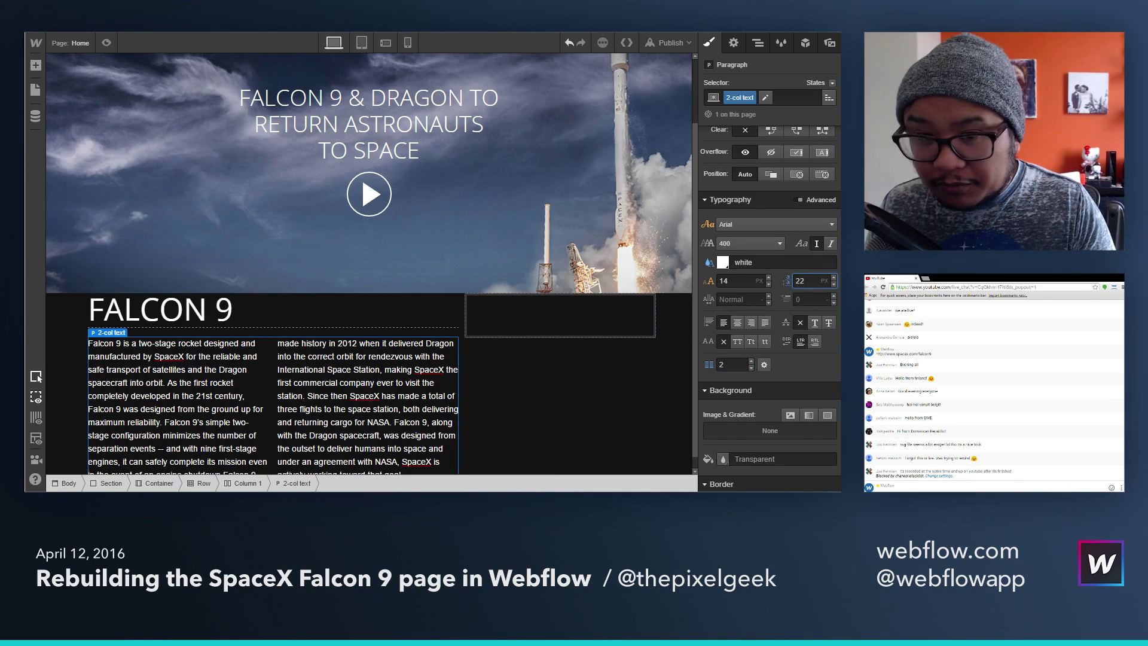
{"action": "key", "text": "Up"}
{"action": "key", "text": "Up"}
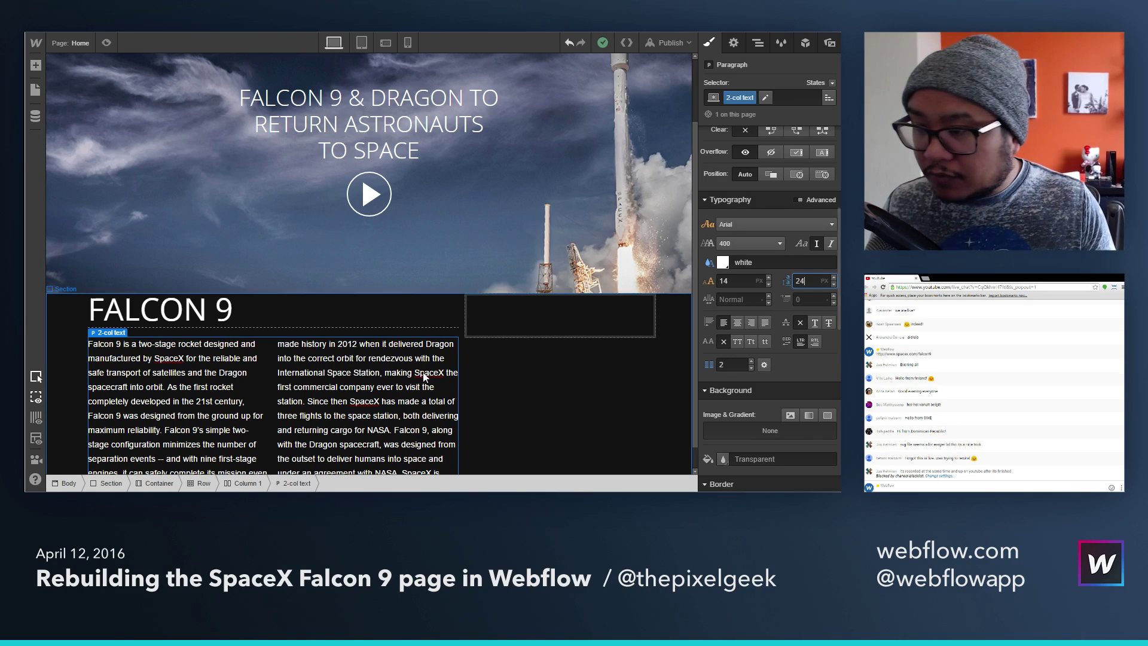
Step: Give the dark content section a new class named section and set its top and bottom padding to 39 px
{"action": "scroll", "coordinate": [400, 389], "scroll_direction": "down", "scroll_amount": 1}
{"action": "left_click", "coordinate": [581, 348]}
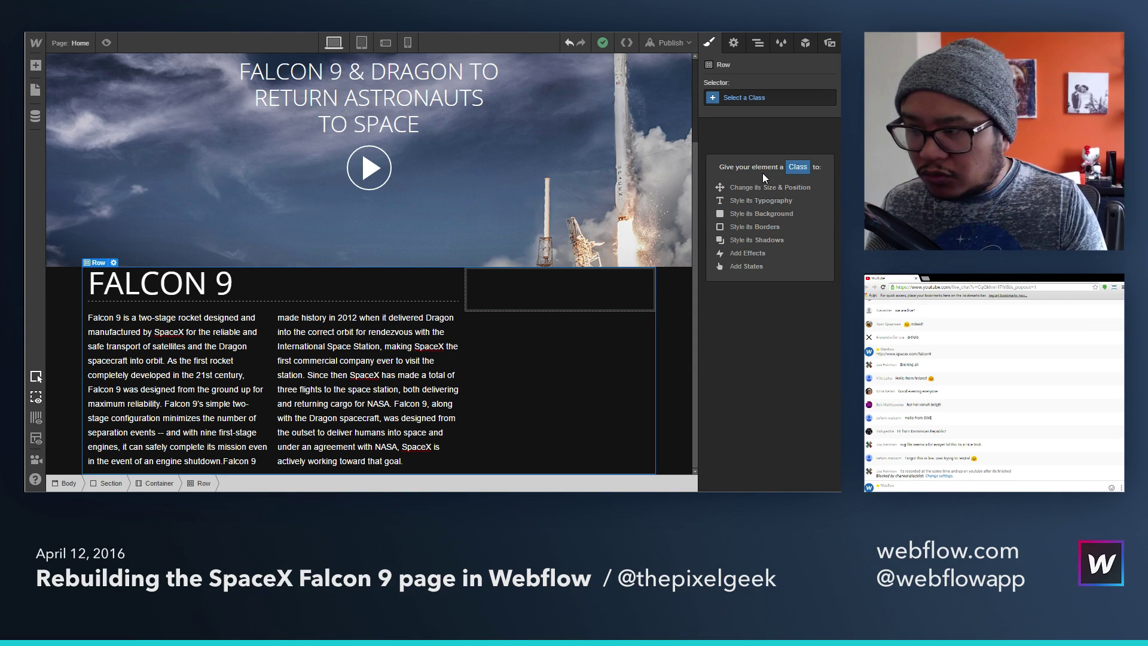
{"action": "key", "text": "z"}
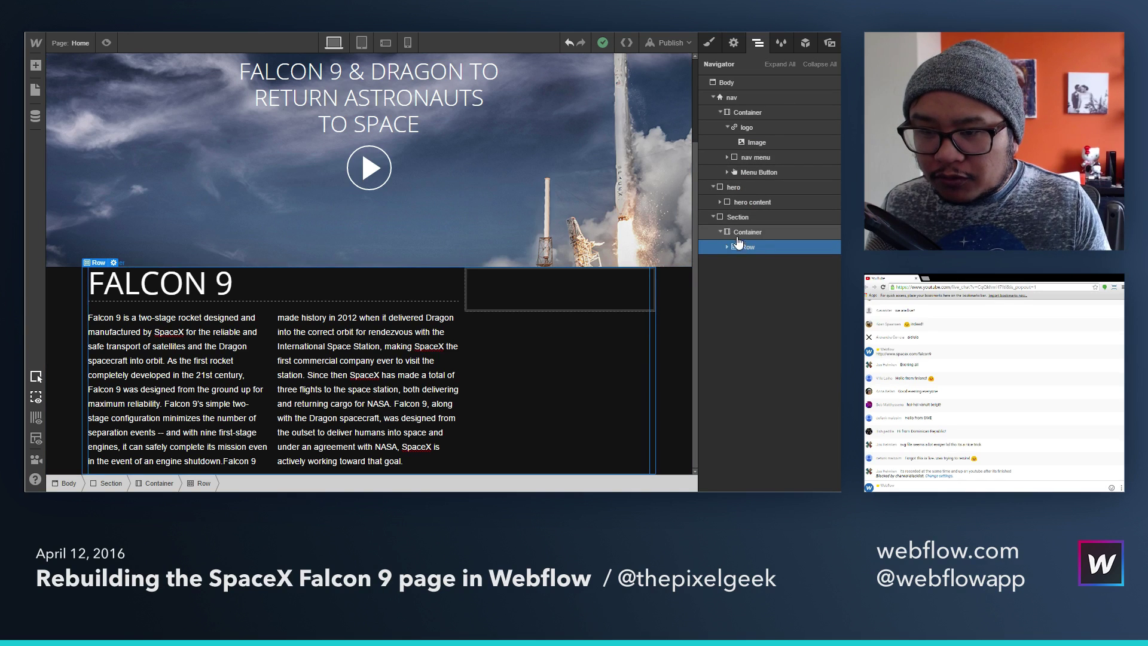
{"action": "left_click", "coordinate": [710, 43]}
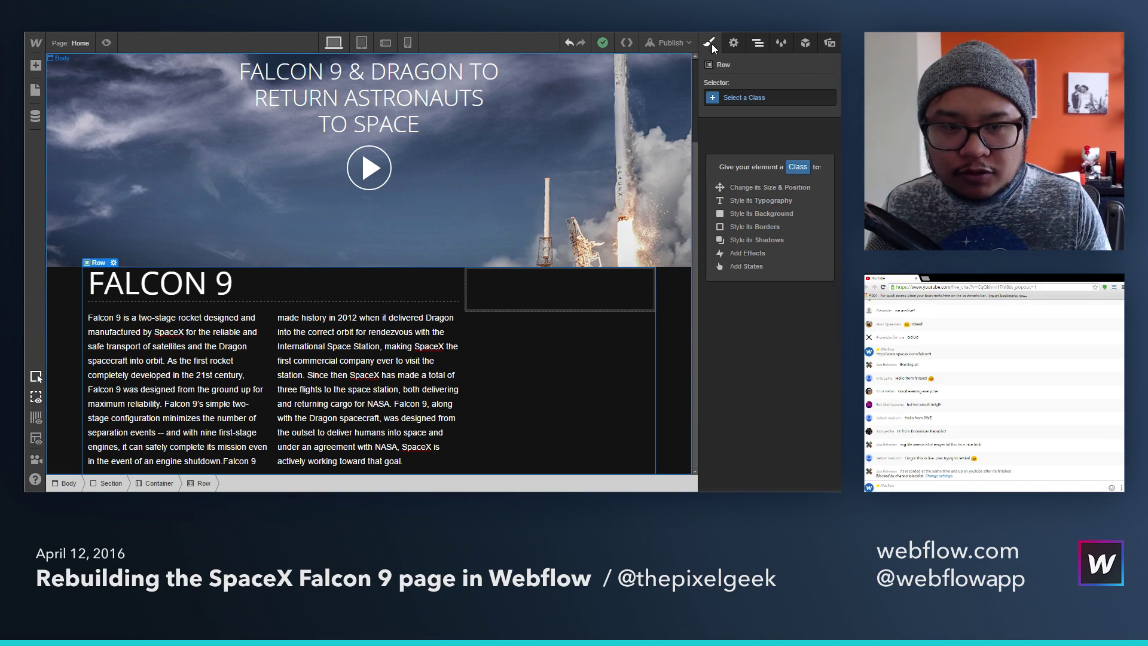
{"action": "left_click", "coordinate": [667, 283]}
{"action": "left_click", "coordinate": [772, 95]}
{"action": "type", "text": "se"}
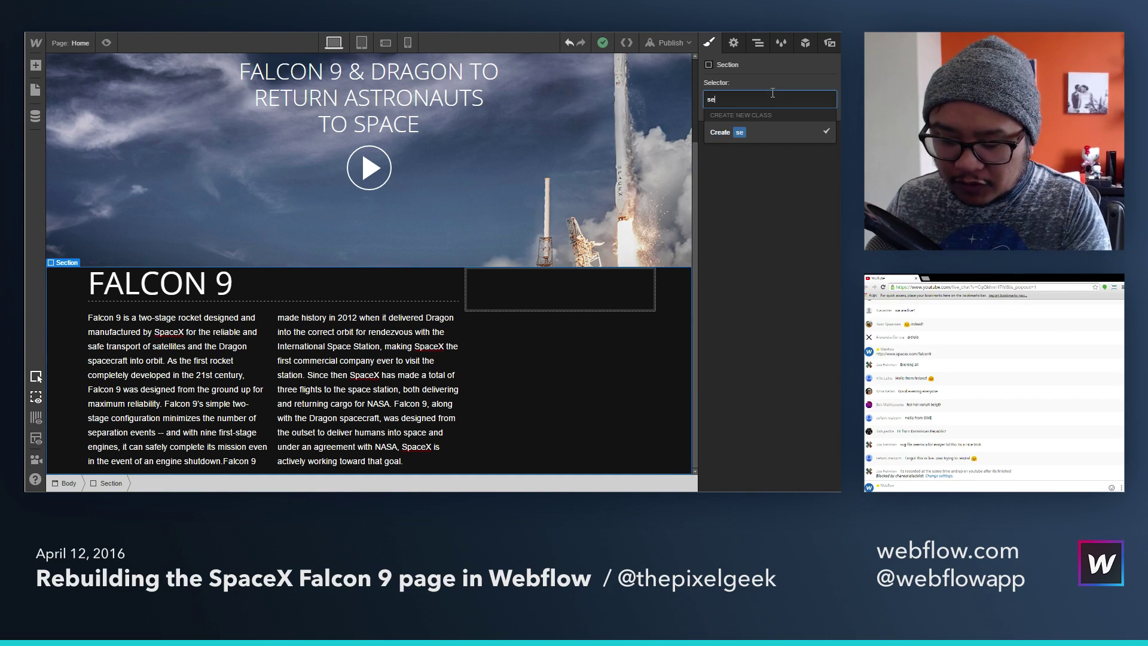
{"action": "type", "text": "ction"}
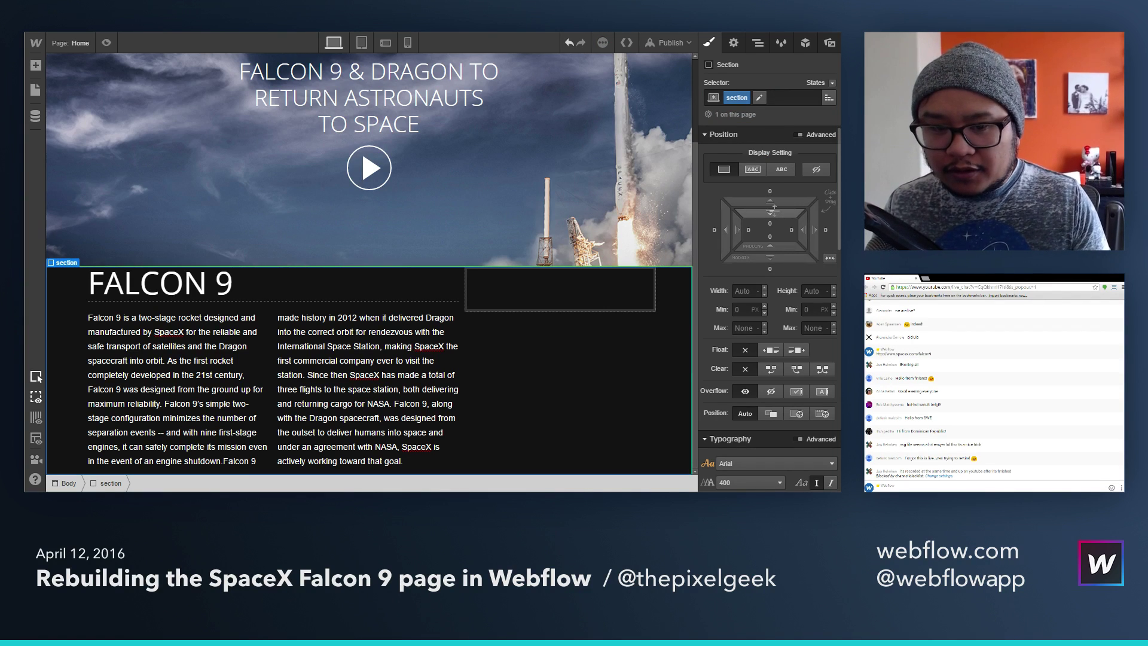
{"action": "left_click_drag", "start_coordinate": [771, 209], "coordinate": [770, 281]}
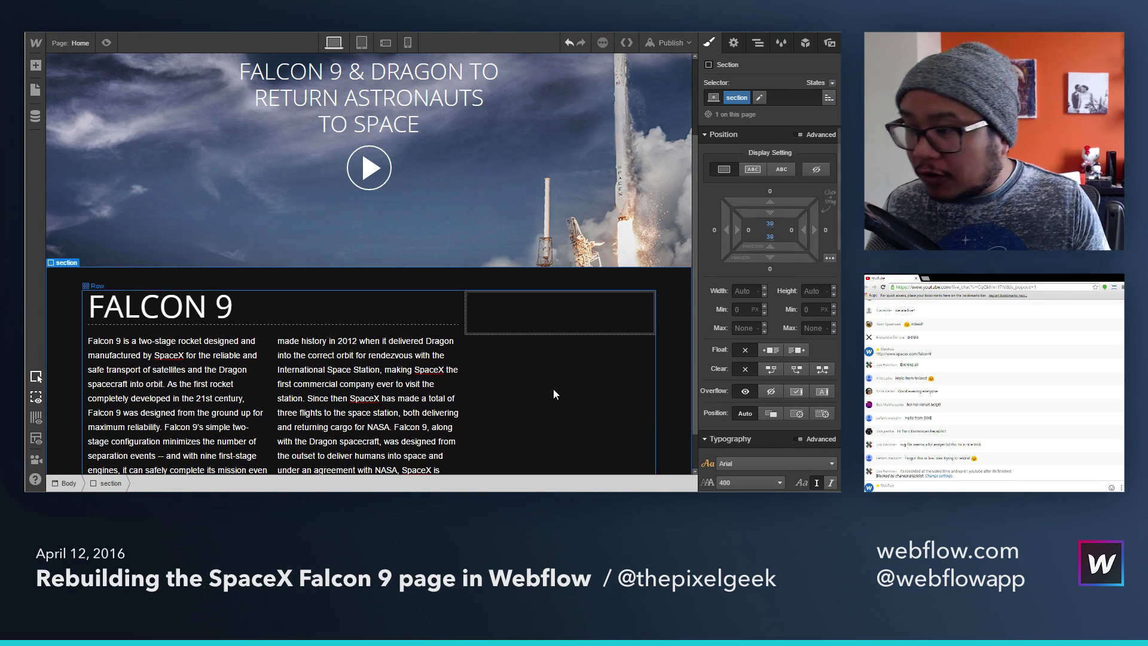
Step: Set the bottom padding and bottom margin of all H2 headings to 20 px, using the FALCON 9 heading
{"action": "left_click", "coordinate": [341, 313]}
{"action": "left_click", "coordinate": [769, 99]}
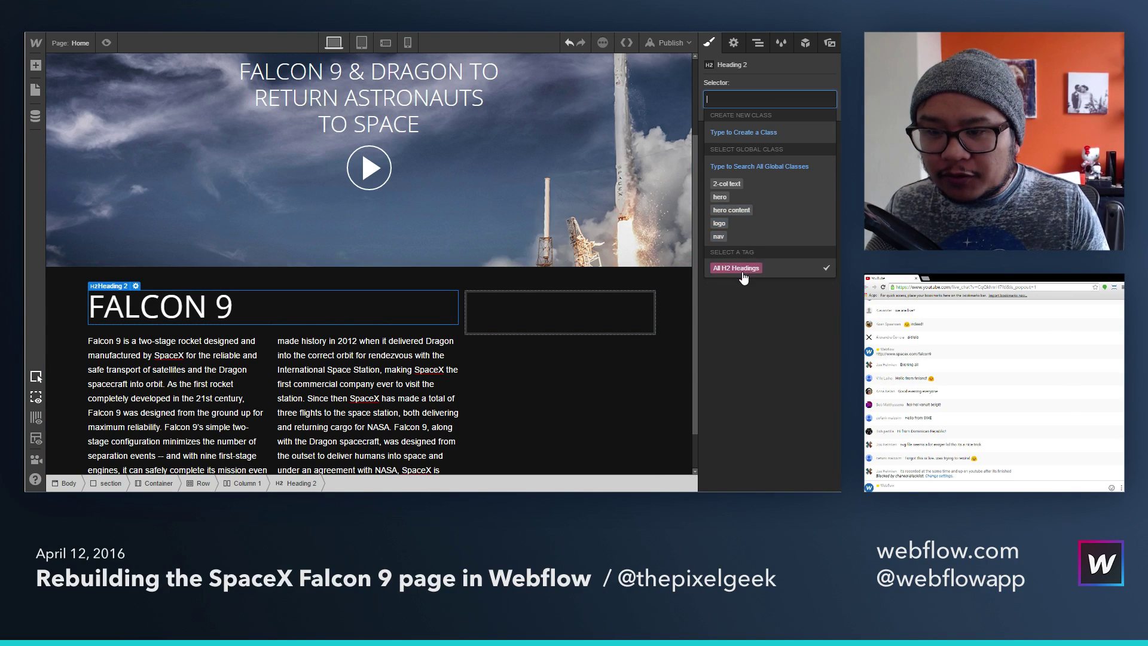
{"action": "left_click", "coordinate": [743, 276]}
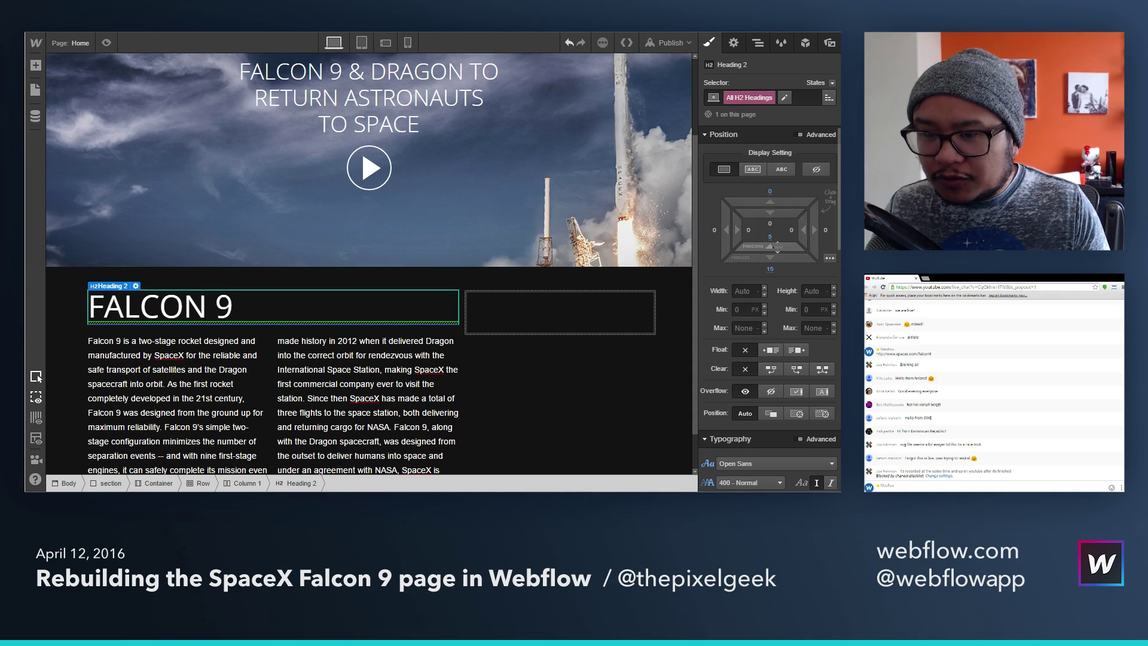
{"action": "mouse_move", "coordinate": [776, 248]}
{"action": "left_mouse_down"}
{"action": "mouse_move", "coordinate": [774, 222]}
{"action": "mouse_move", "coordinate": [779, 267]}
{"action": "left_mouse_up"}
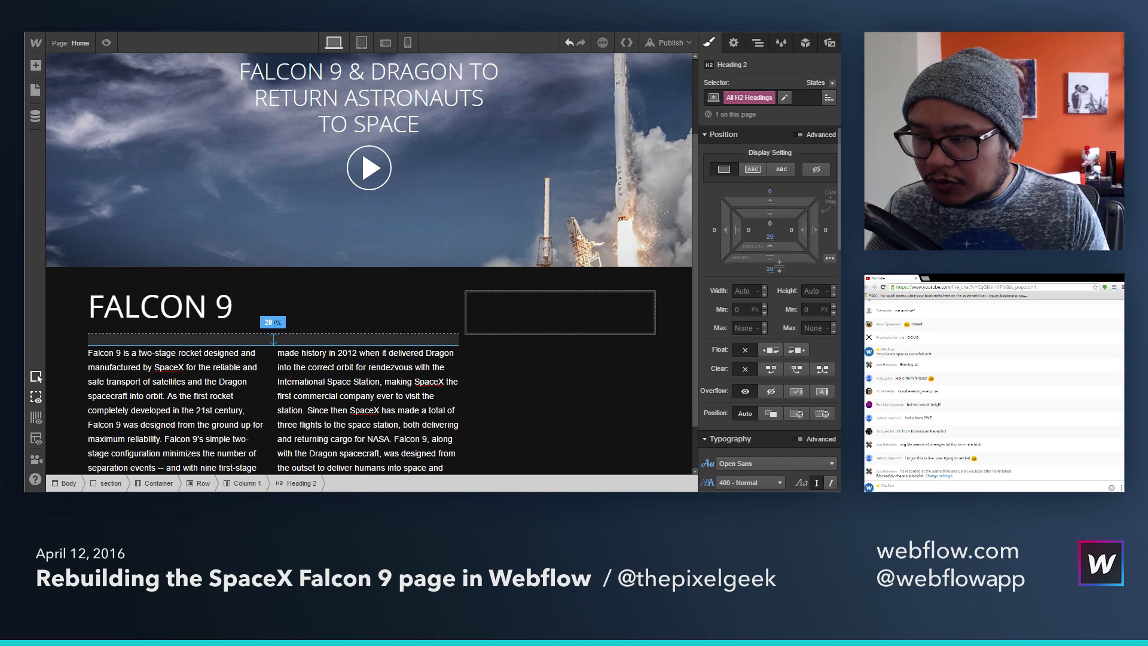
{"action": "left_click", "coordinate": [600, 400]}
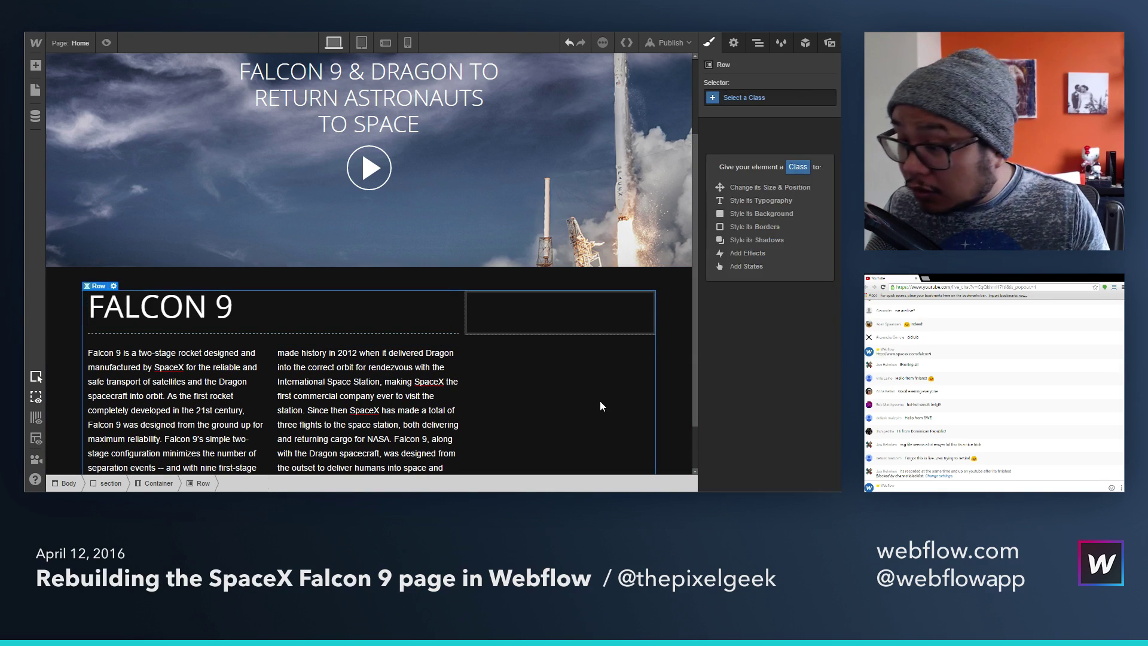
Step: Switch to the original SpaceX Falcon 9 page and examine the photo gallery and links box beside the description
{"action": "left_click", "coordinate": [574, 315]}
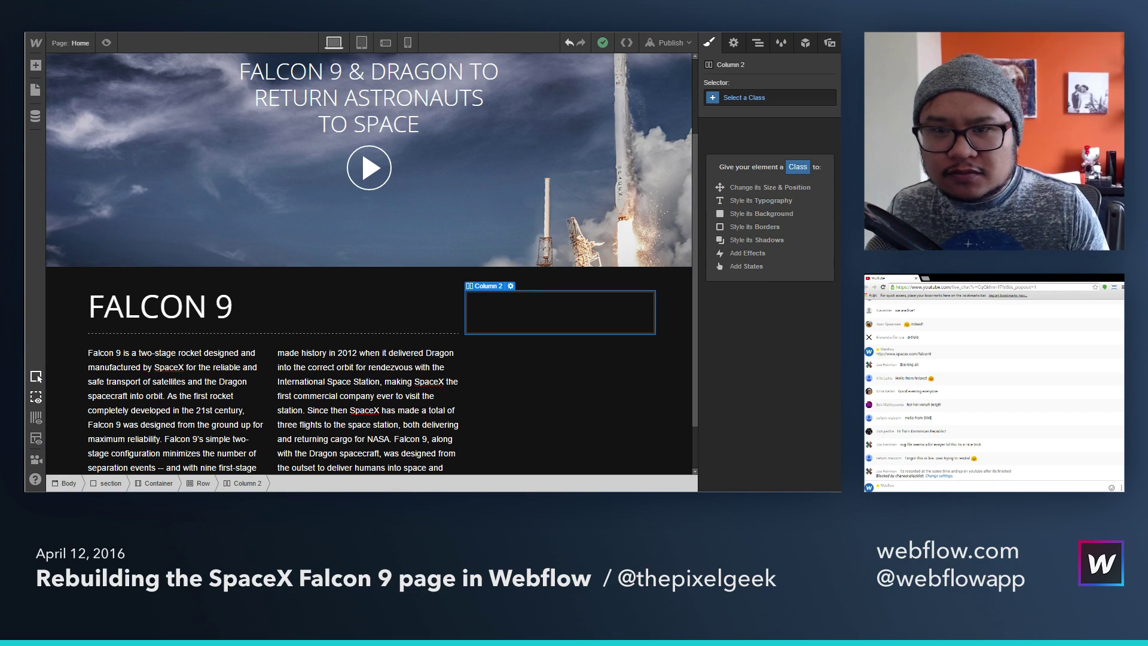
{"action": "key", "text": "alt+Tab"}
{"action": "left_click", "coordinate": [534, 190]}
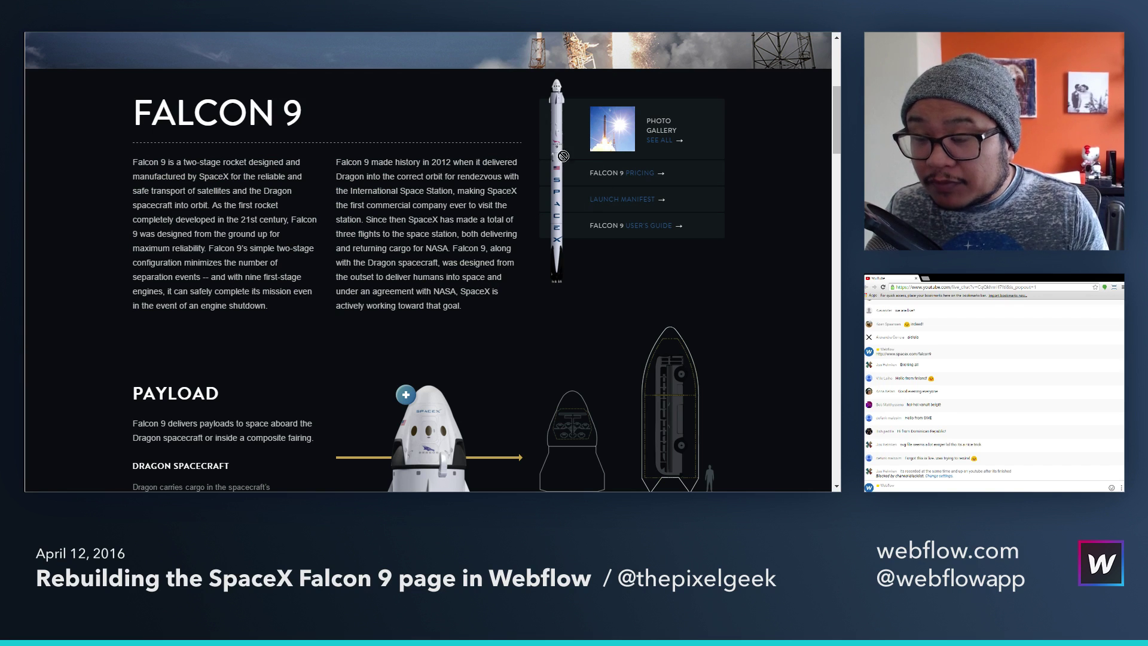
{"action": "left_click_drag", "start_coordinate": [563, 156], "coordinate": [671, 149]}
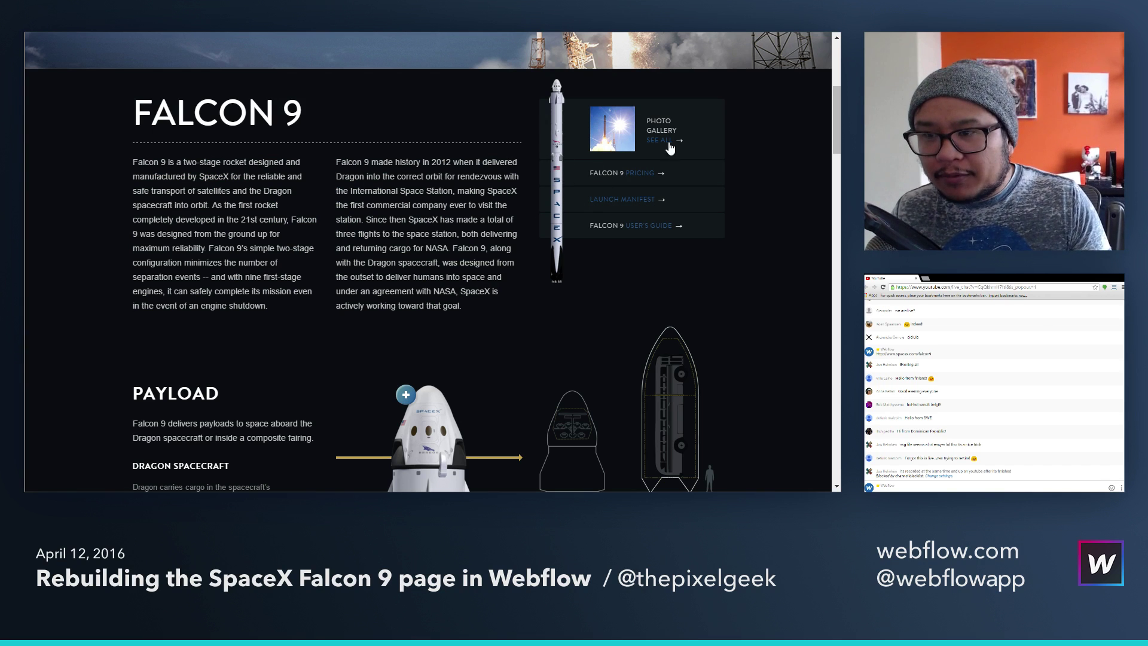
{"action": "left_click", "coordinate": [722, 127]}
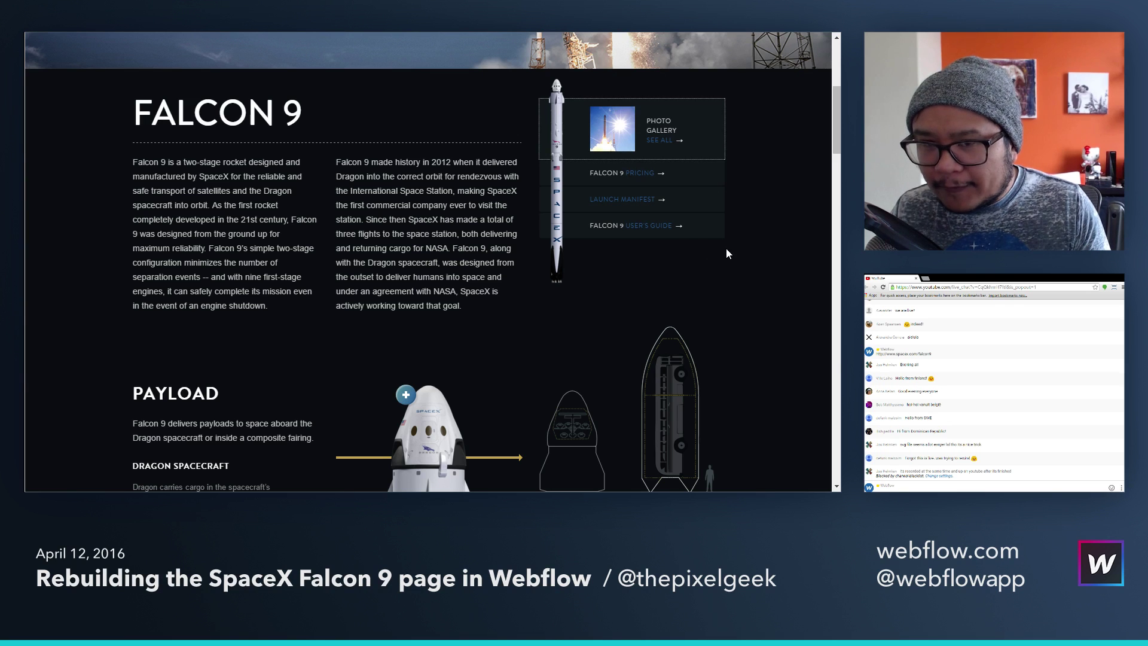
{"action": "left_click", "coordinate": [618, 144]}
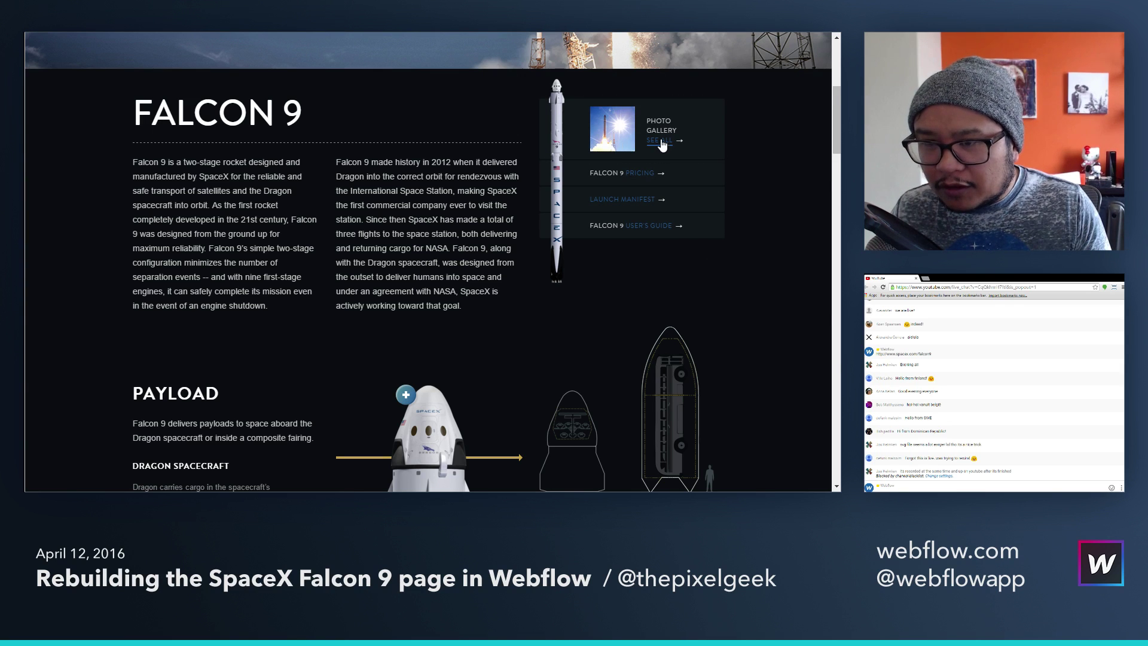
{"action": "left_click", "coordinate": [687, 150]}
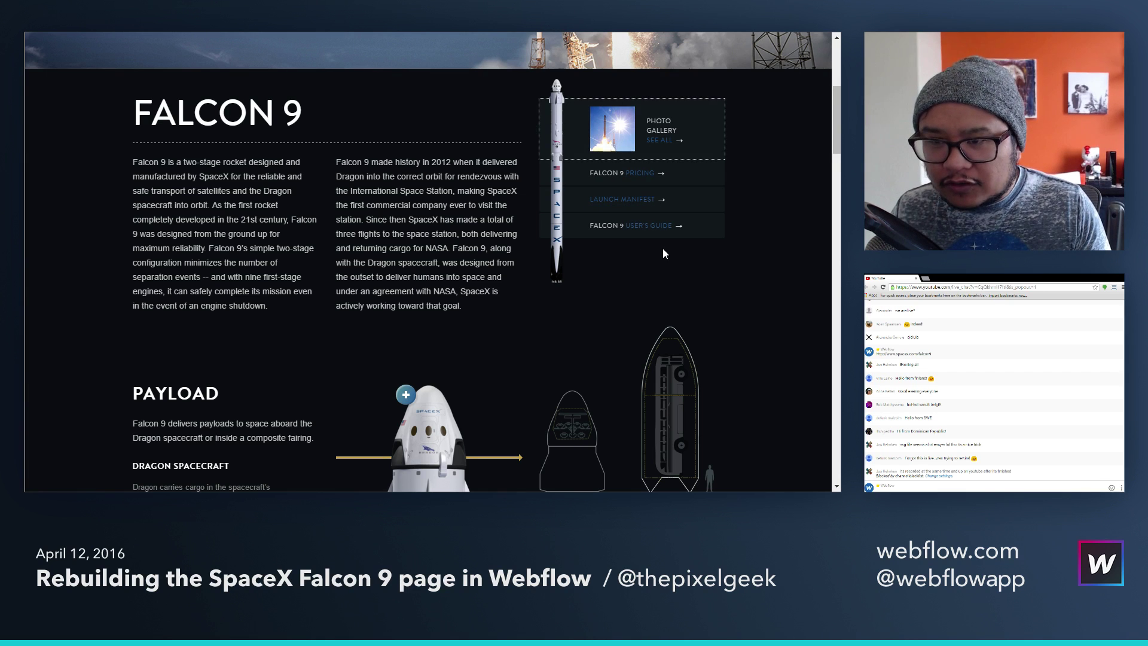
{"action": "key", "text": "alt+Tab"}
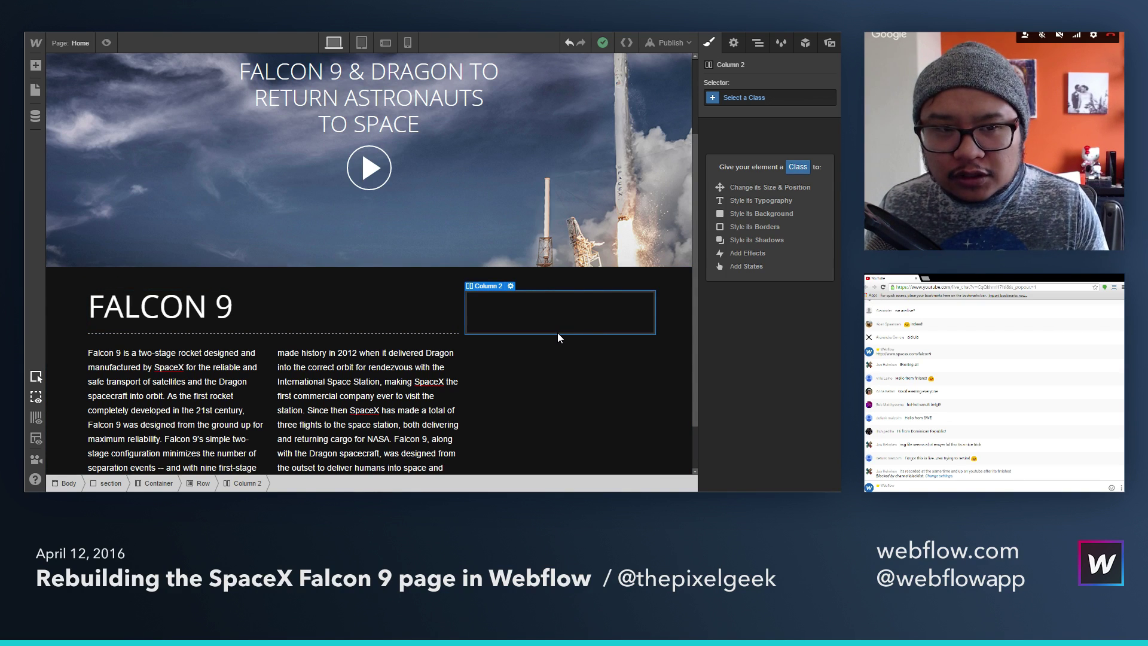
Step: Add a div block to the empty second column, give it the class small info col and set its position to relative
{"action": "key", "text": "a"}
{"action": "left_click_drag", "start_coordinate": [74, 192], "coordinate": [596, 334]}
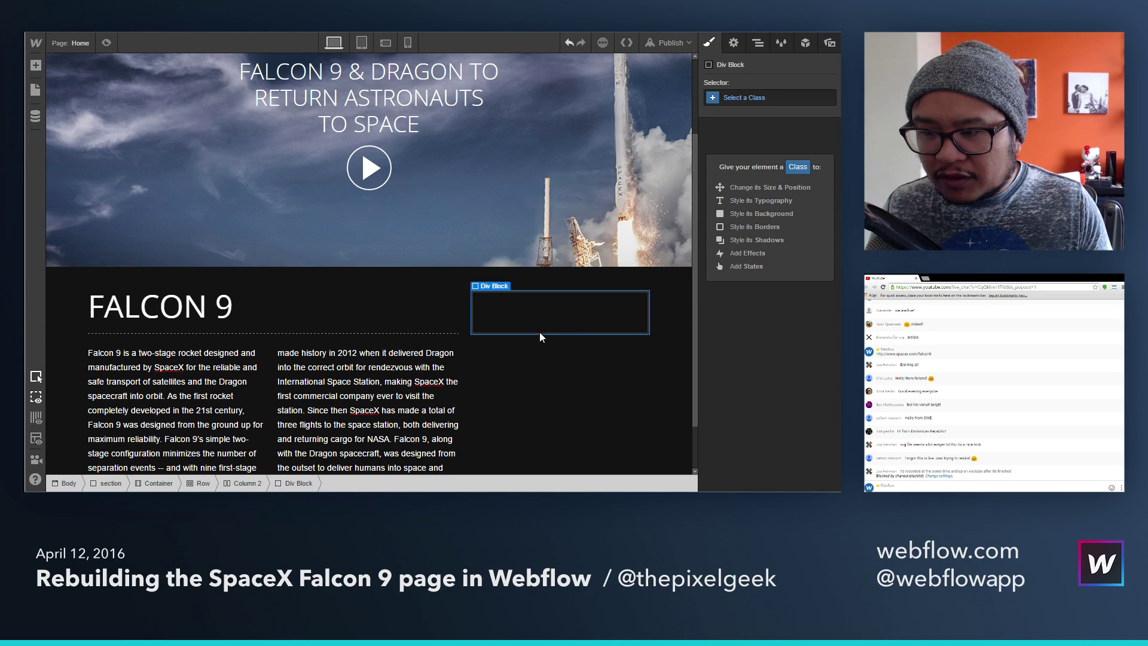
{"action": "left_click", "coordinate": [750, 100]}
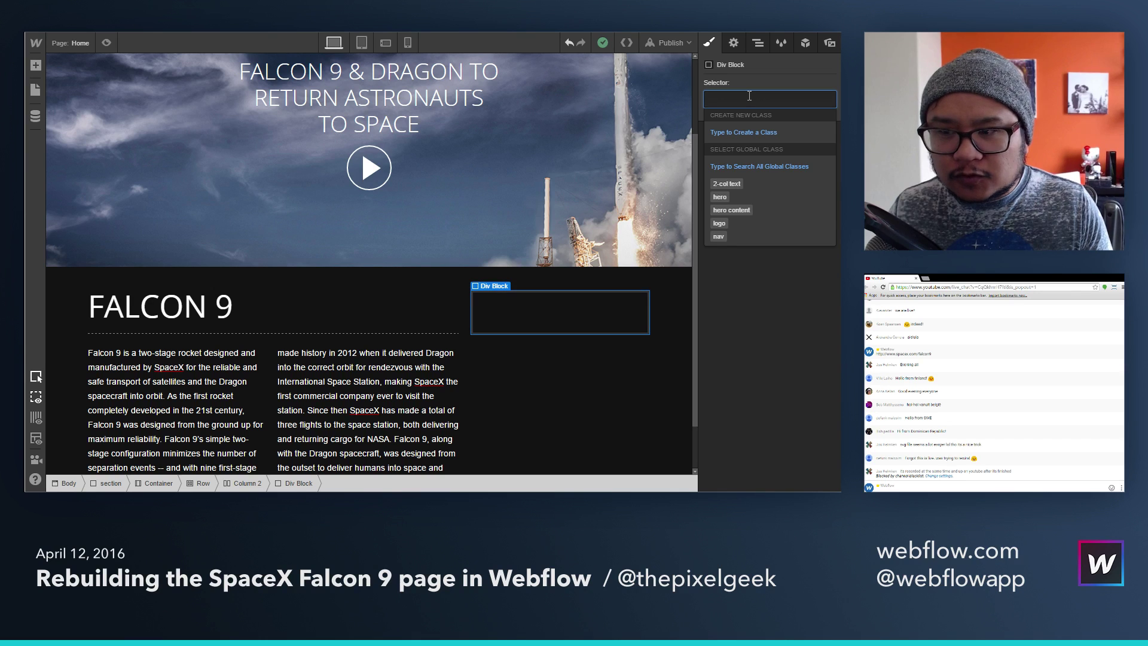
{"action": "type", "text": "s"}
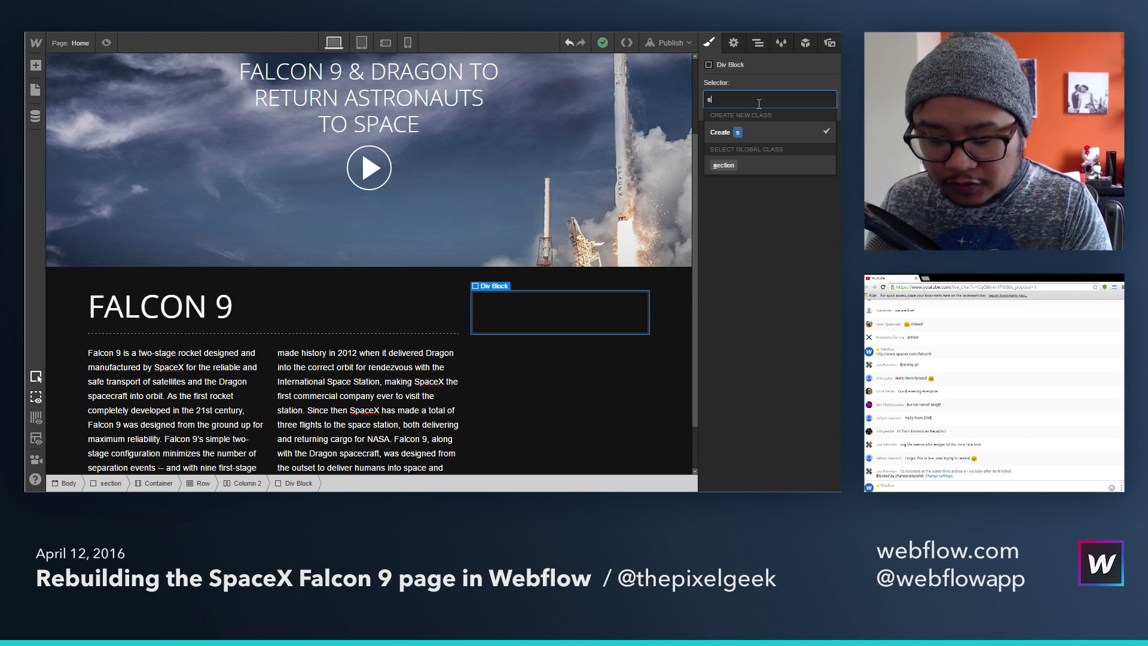
{"action": "type", "text": "mall info col"}
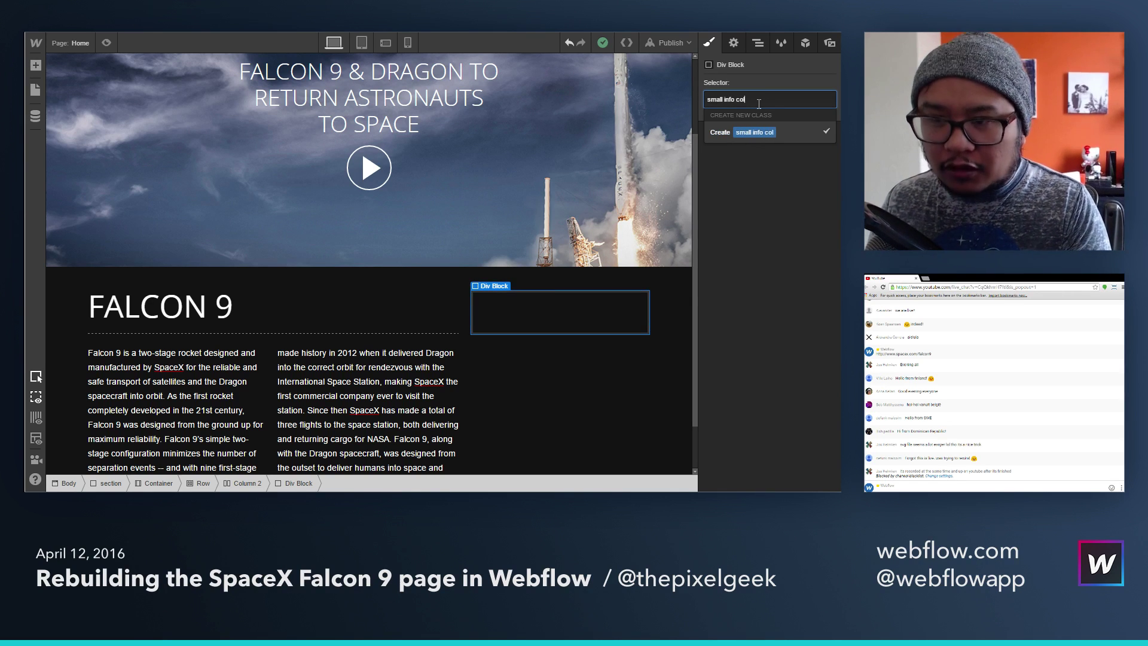
{"action": "key", "text": "Return"}
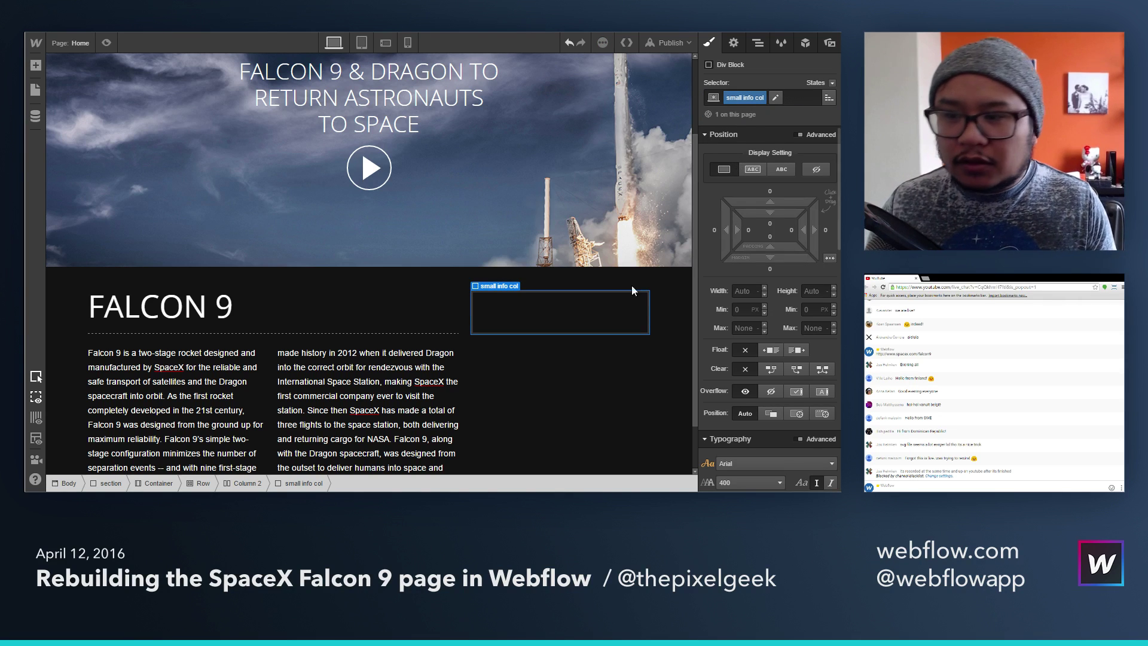
{"action": "left_click", "coordinate": [770, 413]}
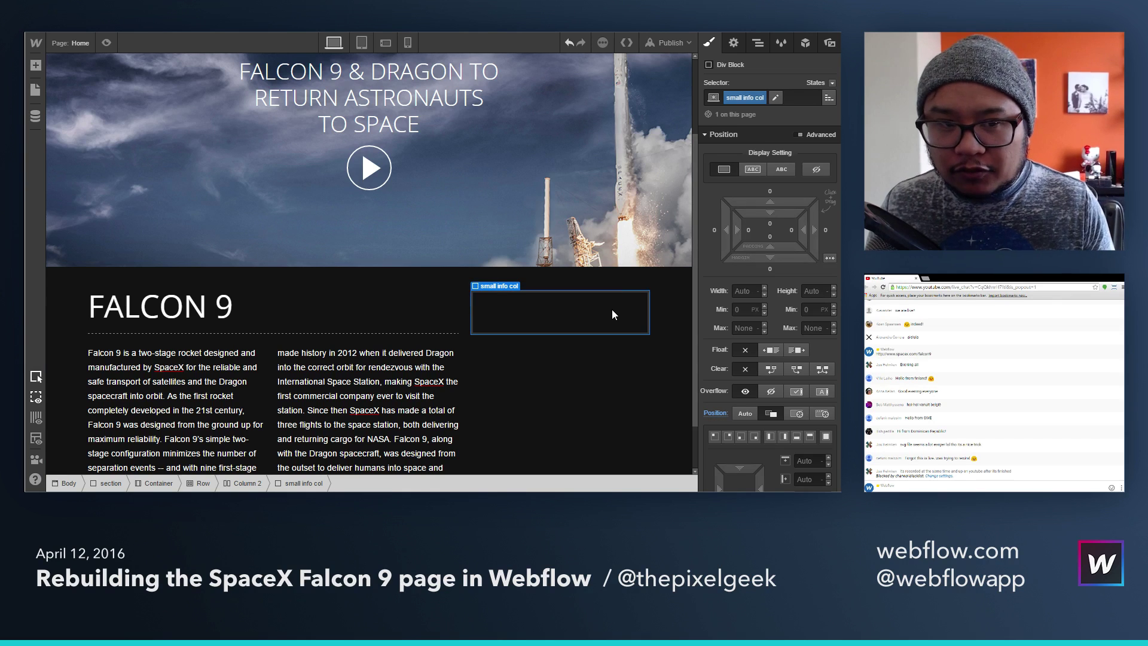
Step: Nest another div block inside small info col and give it the class small info row
{"action": "key", "text": "a"}
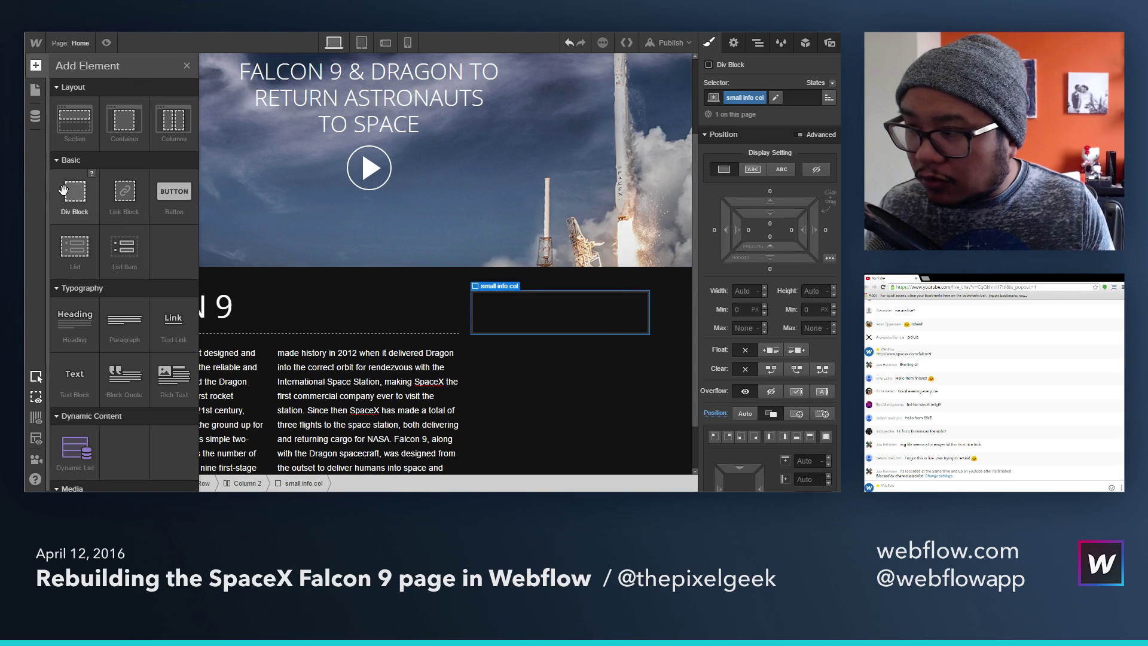
{"action": "left_click_drag", "start_coordinate": [63, 190], "coordinate": [529, 320]}
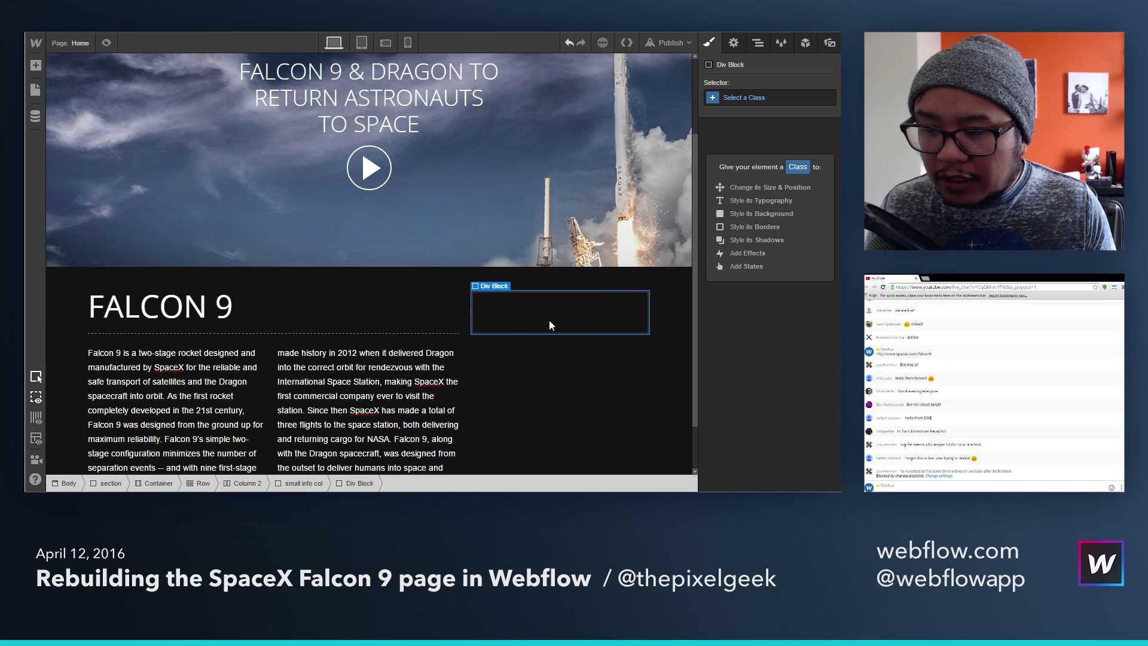
{"action": "left_click", "coordinate": [792, 97]}
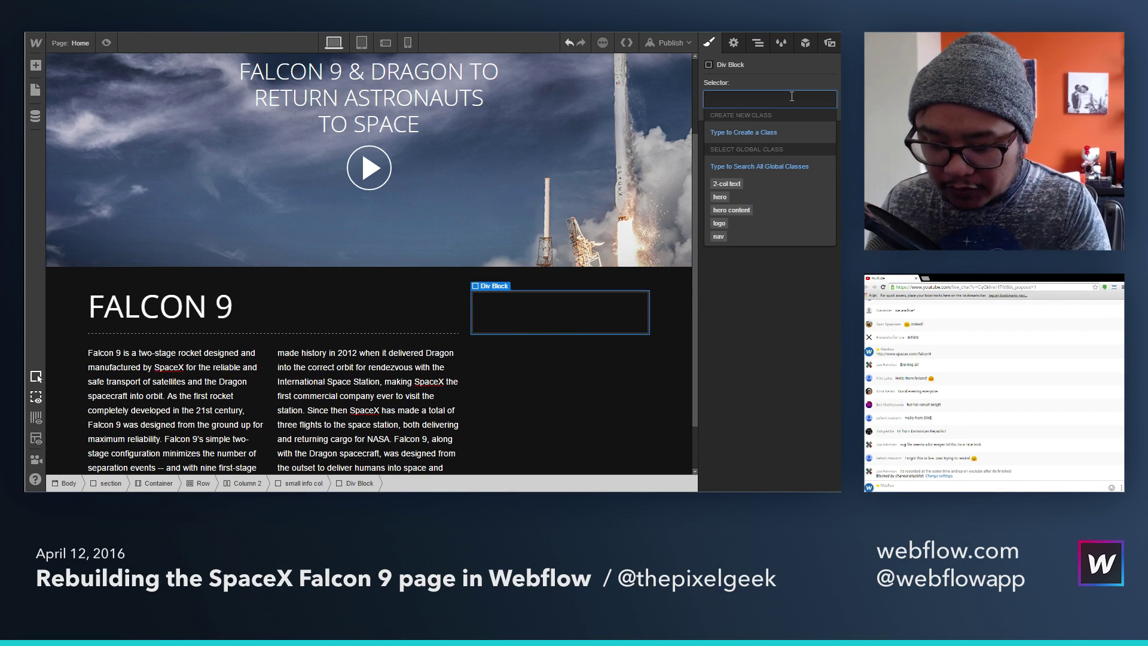
{"action": "type", "text": "small info row"}
{"action": "key", "text": "Return"}
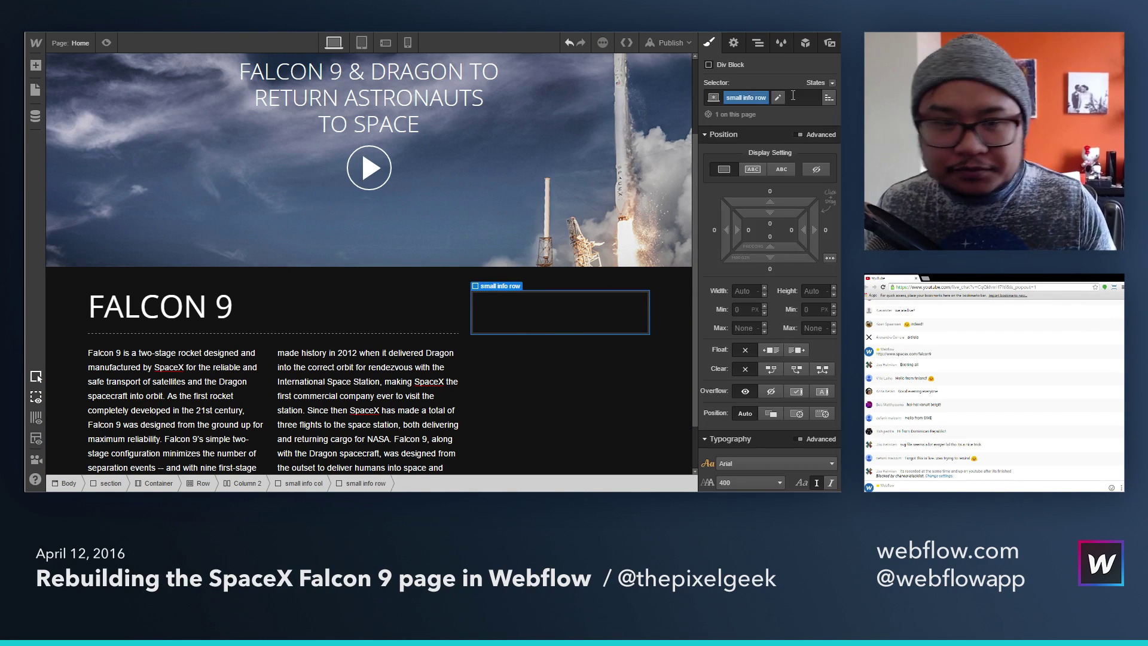
Step: Set the small info row background to dark blue #0f1a22 and save that colour as a swatch
{"action": "scroll", "coordinate": [777, 287], "scroll_direction": "down", "scroll_amount": 5}
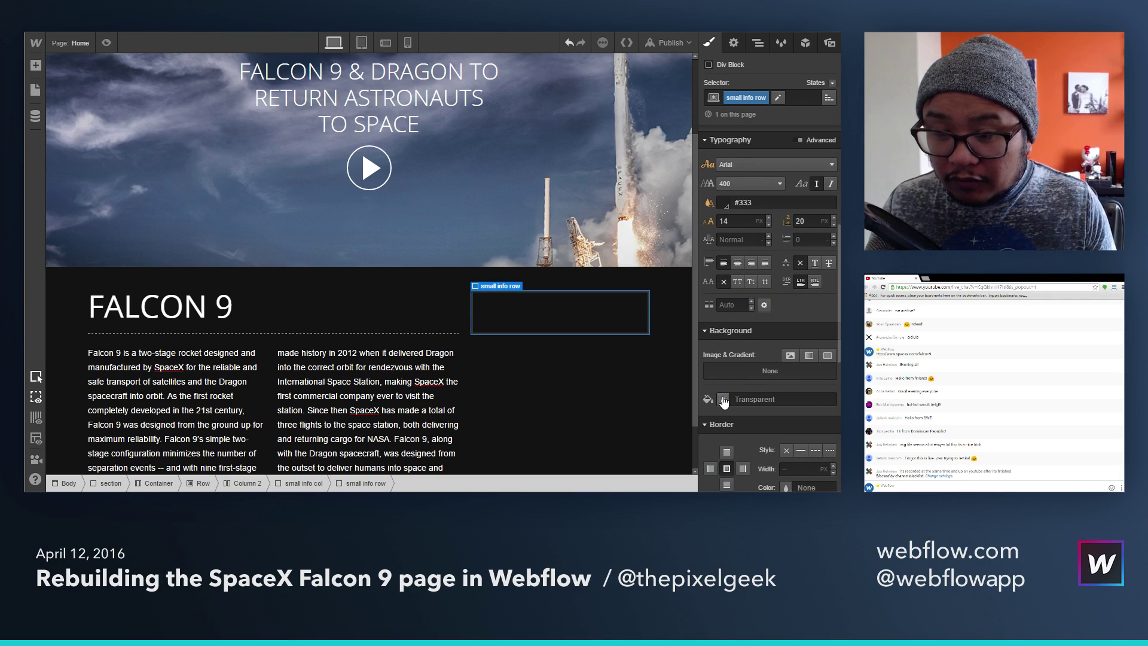
{"action": "left_click", "coordinate": [723, 400]}
{"action": "mouse_move", "coordinate": [791, 260]}
{"action": "left_mouse_down"}
{"action": "mouse_move", "coordinate": [815, 247]}
{"action": "mouse_move", "coordinate": [834, 260]}
{"action": "mouse_move", "coordinate": [815, 302]}
{"action": "mouse_move", "coordinate": [768, 293]}
{"action": "mouse_move", "coordinate": [785, 302]}
{"action": "mouse_move", "coordinate": [774, 305]}
{"action": "left_mouse_up"}
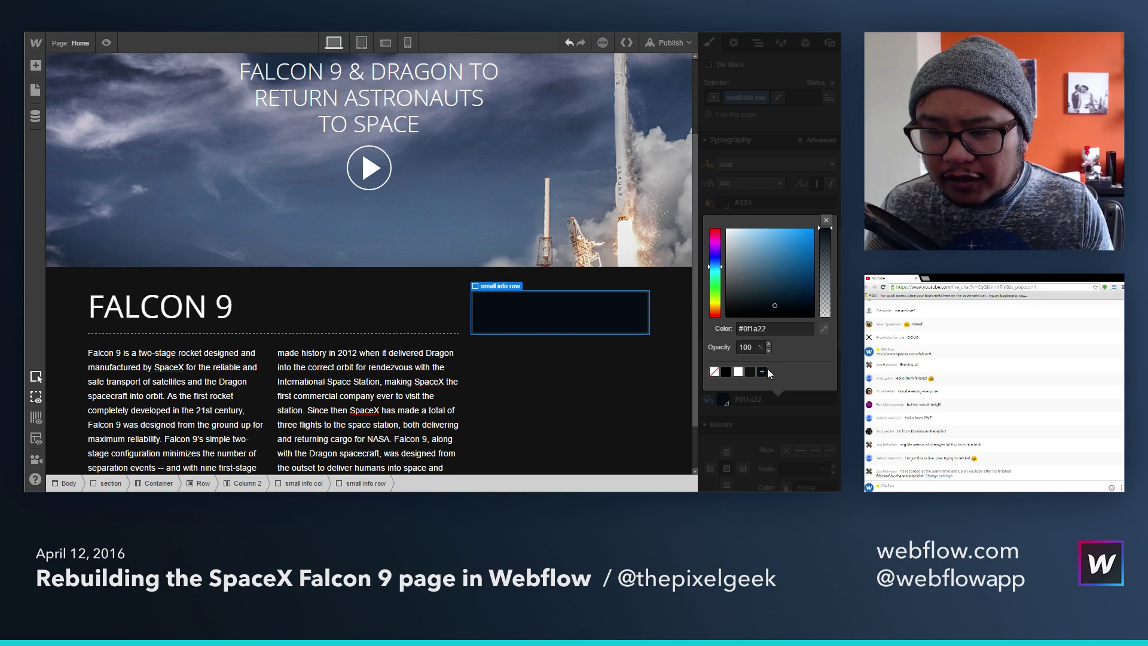
{"action": "left_click", "coordinate": [762, 373]}
{"action": "left_click", "coordinate": [762, 372]}
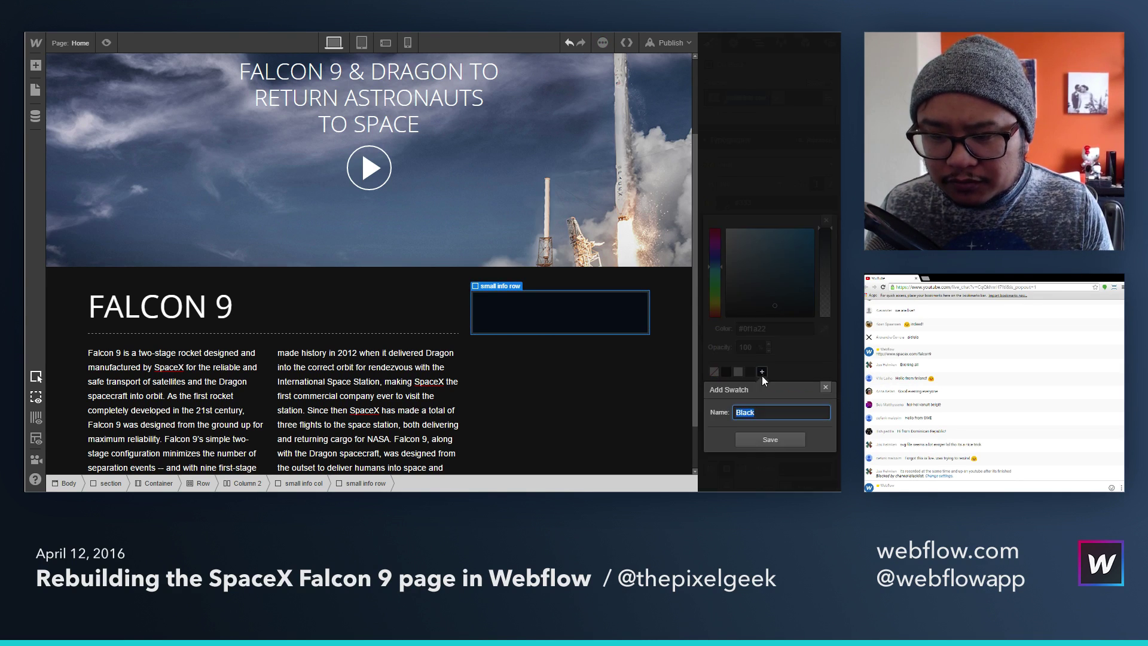
{"action": "type", "text": "dark bl"}
{"action": "left_click", "coordinate": [785, 440]}
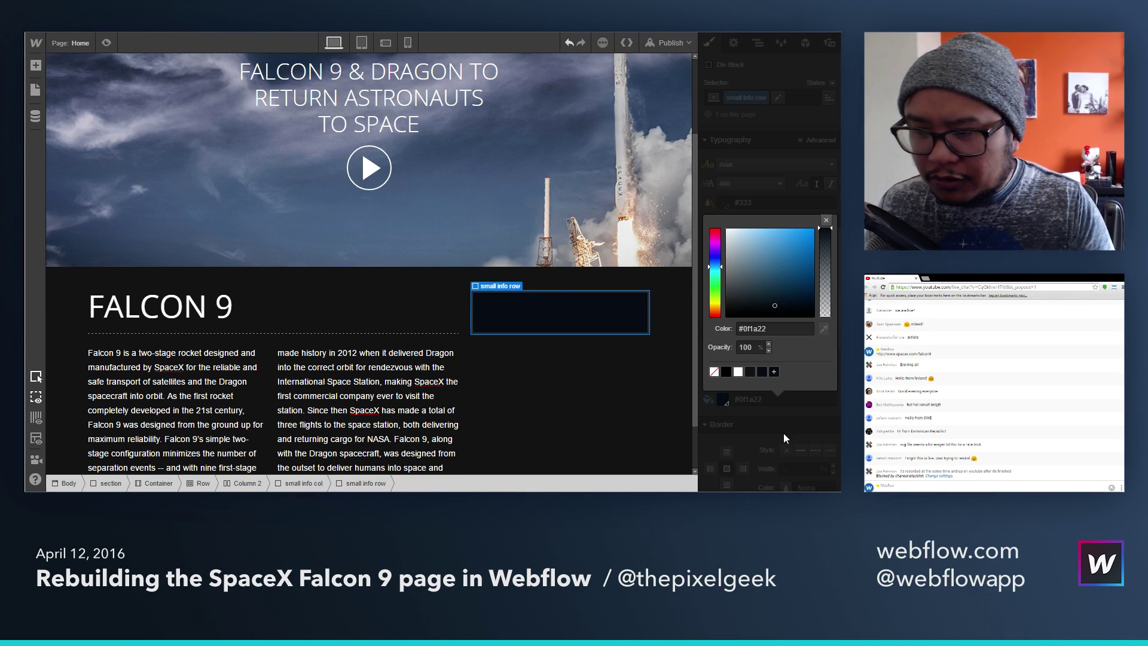
{"action": "left_click", "coordinate": [826, 222]}
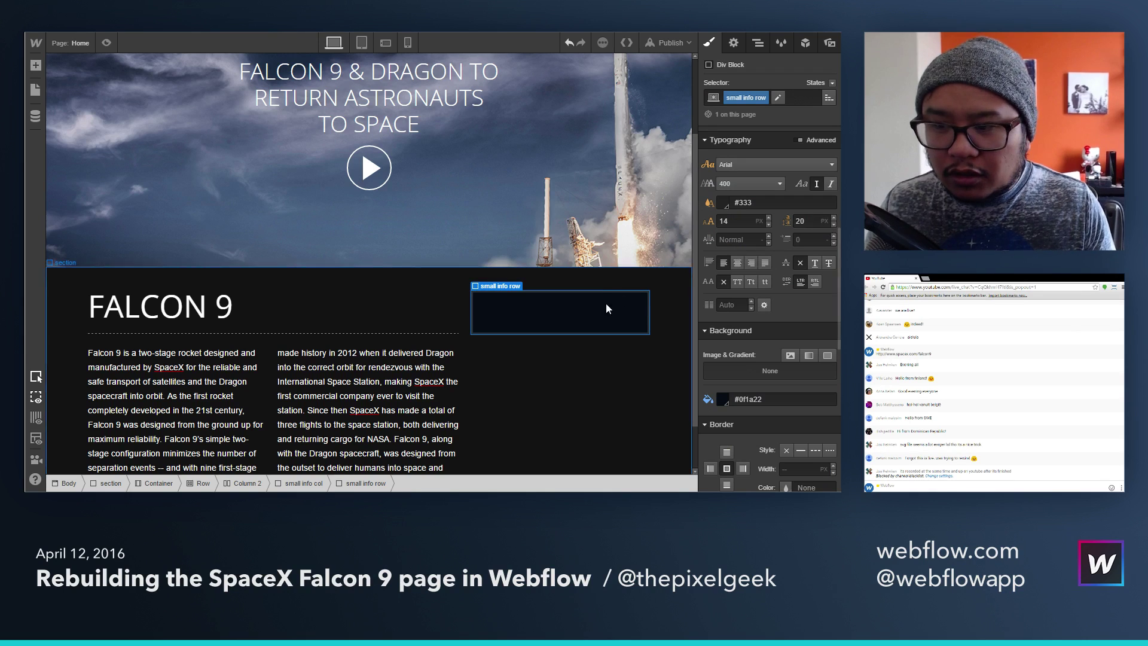
Step: Set the left padding of small info row to 125 px
{"action": "scroll", "coordinate": [772, 313], "scroll_direction": "up", "scroll_amount": 2}
{"action": "scroll", "coordinate": [772, 313], "scroll_direction": "up", "scroll_amount": 3}
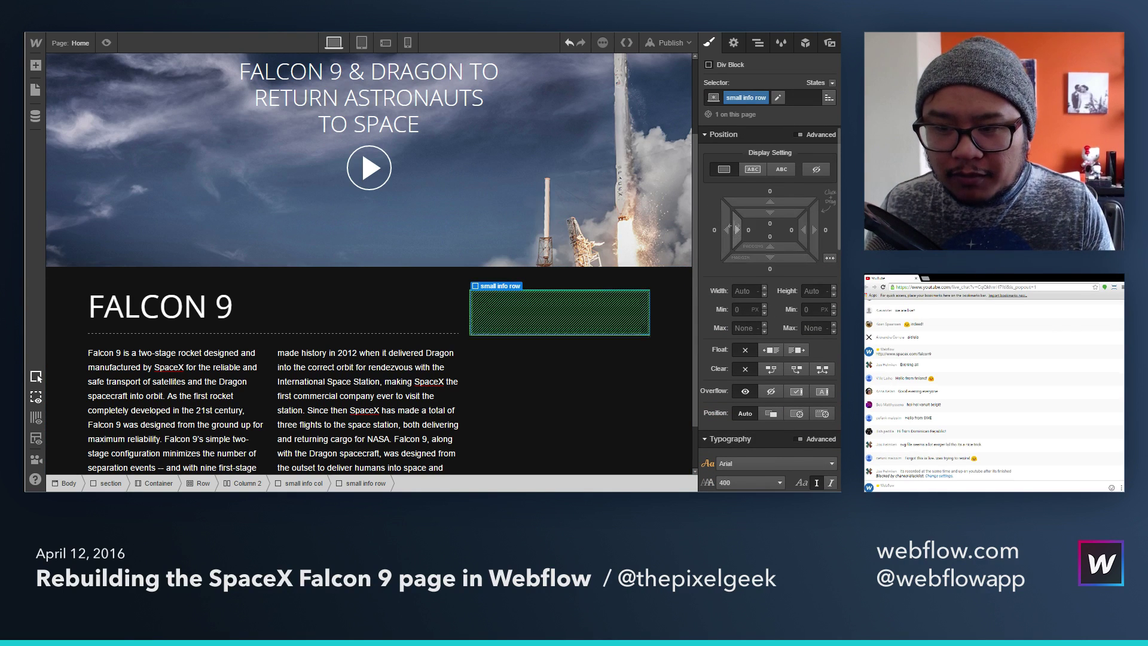
{"action": "left_click_drag", "start_coordinate": [748, 229], "coordinate": [853, 231]}
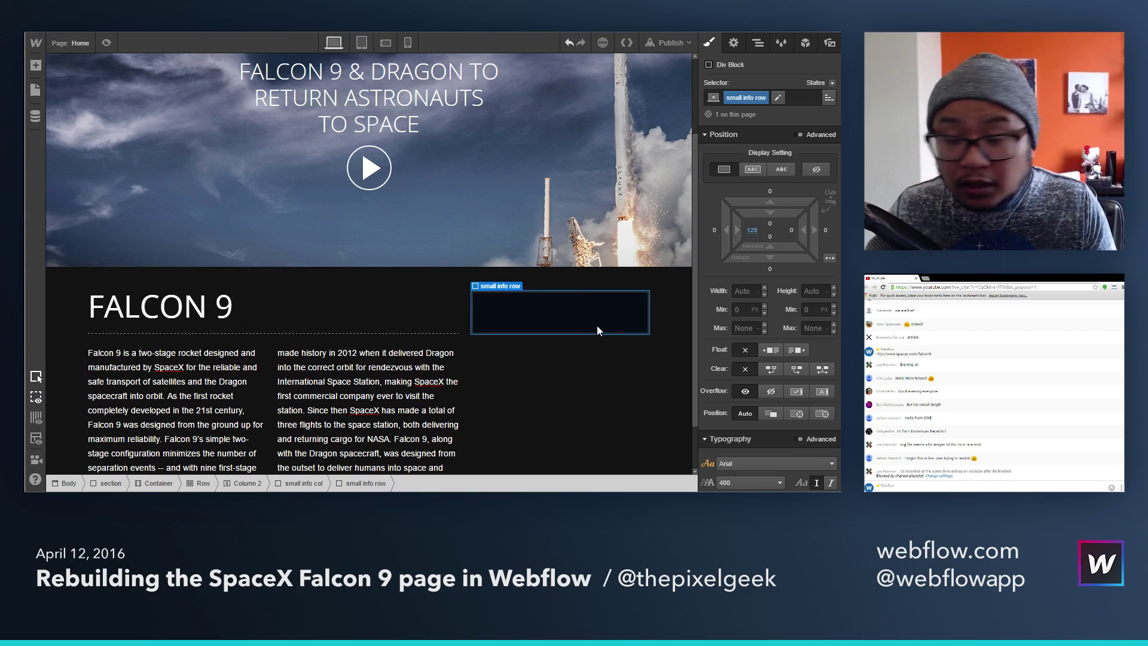
Step: Place the rocket launch thumbnail with the bright sun from the assets inside small info row
{"action": "key", "text": "a"}
{"action": "key", "text": "a"}
{"action": "left_click", "coordinate": [829, 43]}
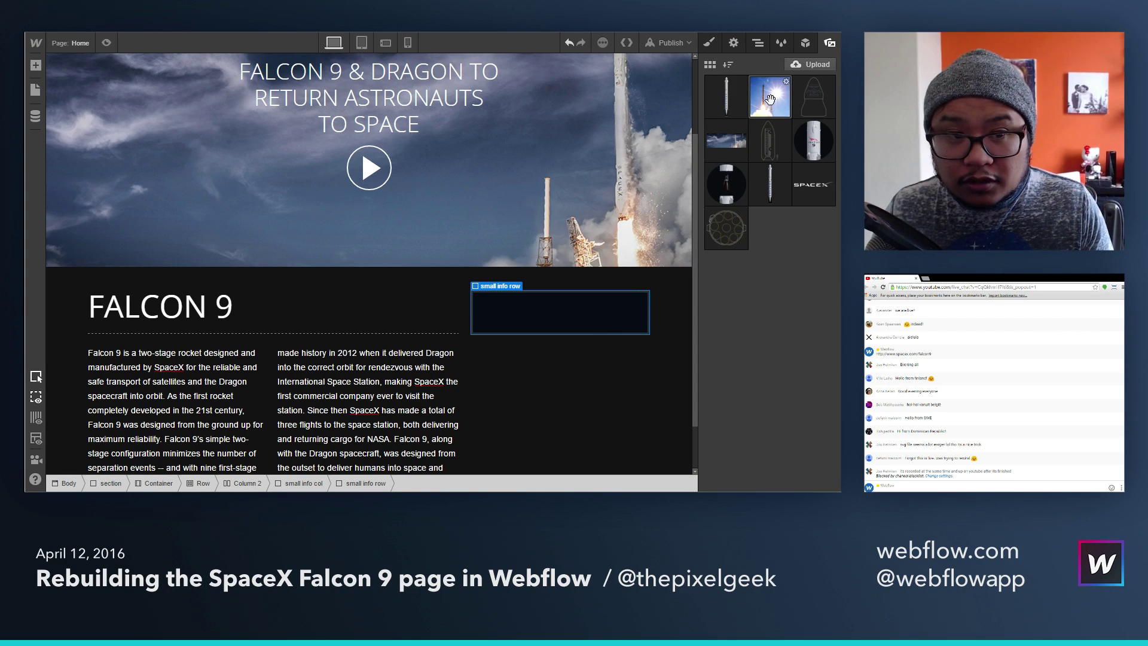
{"action": "left_click_drag", "start_coordinate": [770, 99], "coordinate": [549, 317]}
{"action": "left_click", "coordinate": [577, 345]}
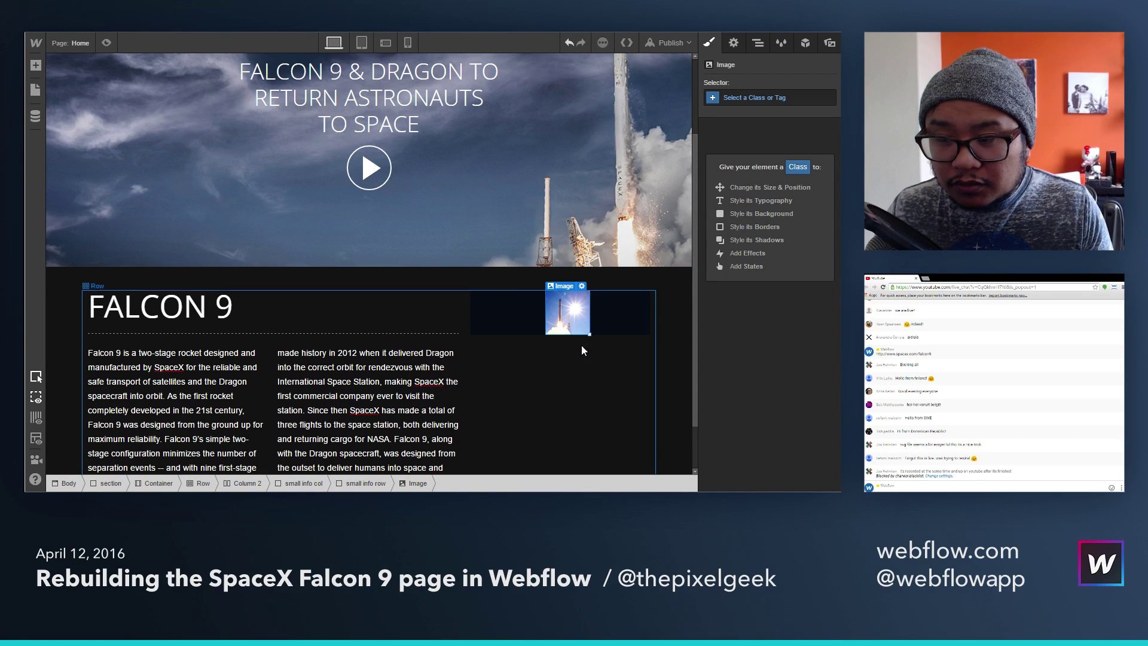
{"action": "left_click", "coordinate": [629, 326]}
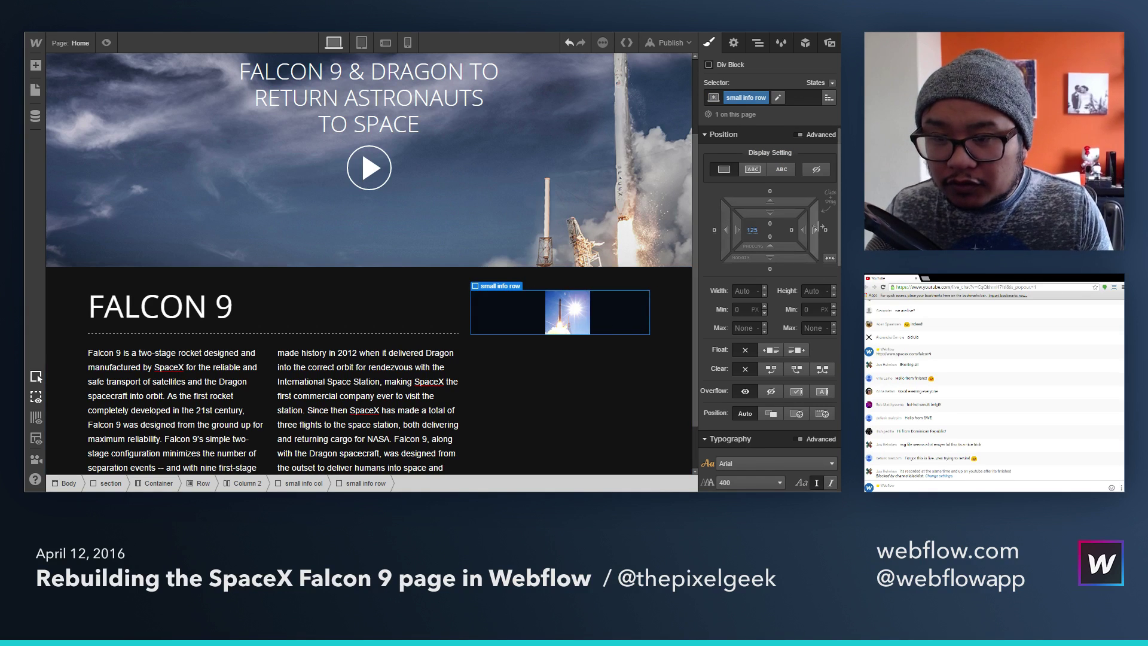
Step: Set the small info row's top and bottom padding to 14 px and its left padding to 115 px
{"action": "left_click_drag", "start_coordinate": [787, 215], "coordinate": [778, 281]}
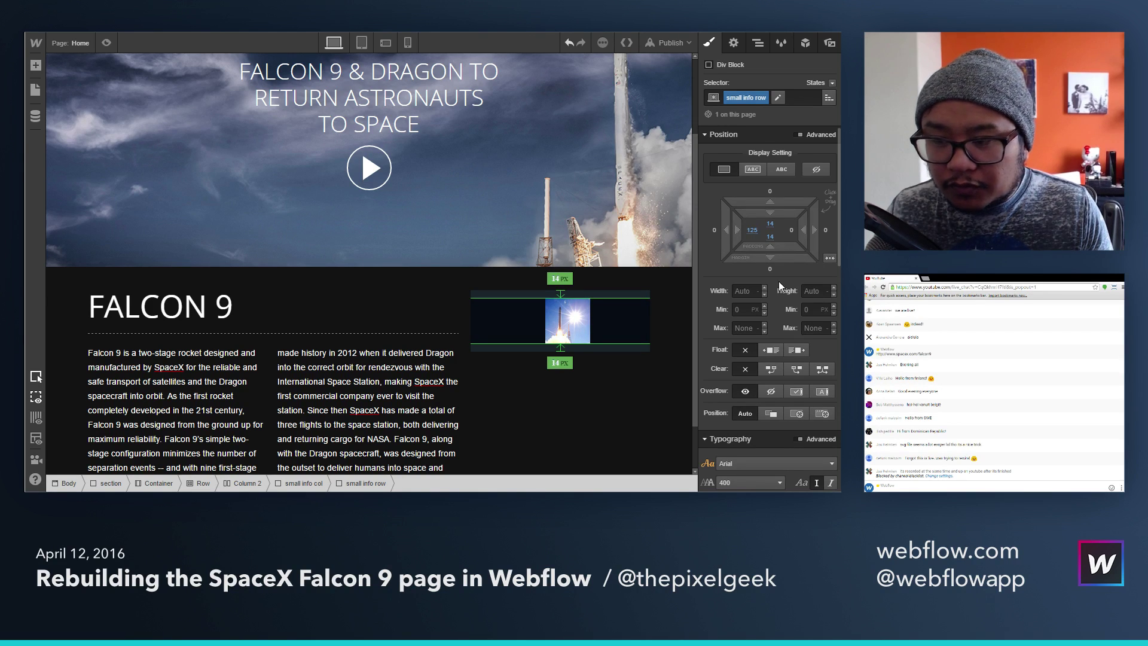
{"action": "left_click", "coordinate": [752, 236]}
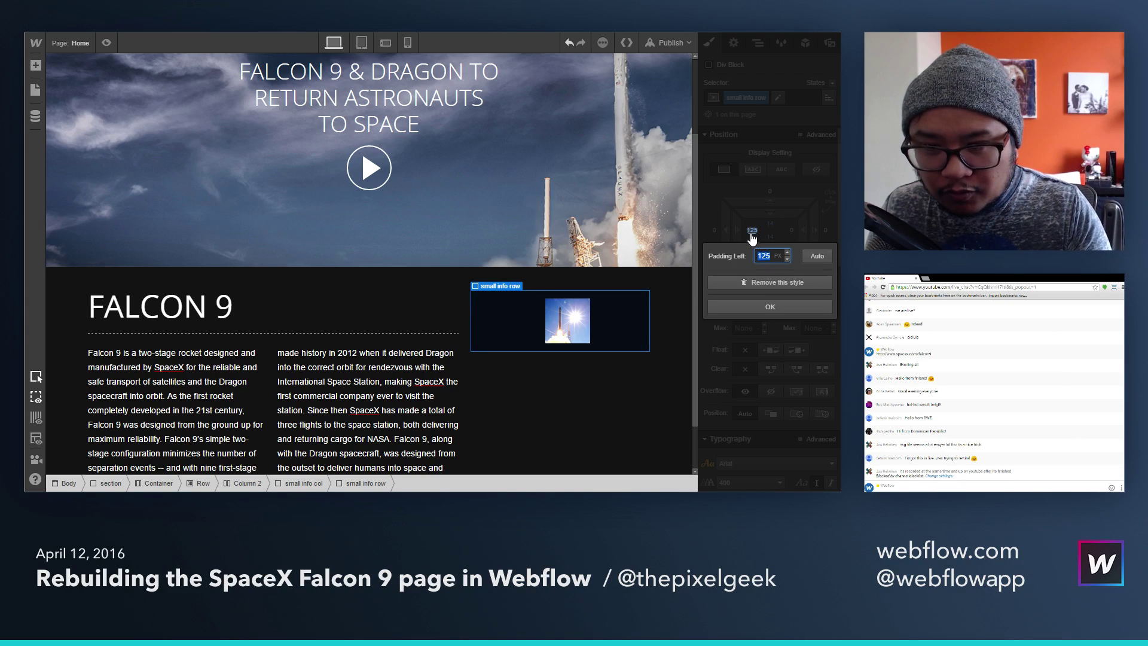
{"action": "type", "text": "115"}
{"action": "key", "text": "Return"}
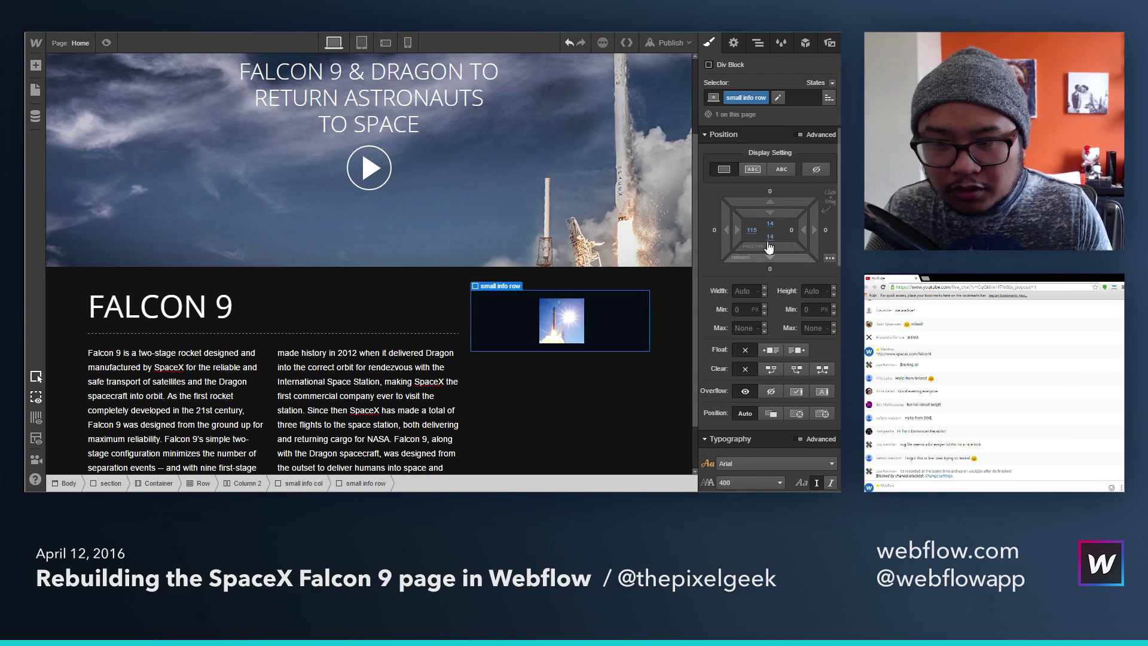
Step: Add a text block below the thumbnail in the small info row, reading "Photo Gallery" and "See all >" on two lines
{"action": "key", "text": "a"}
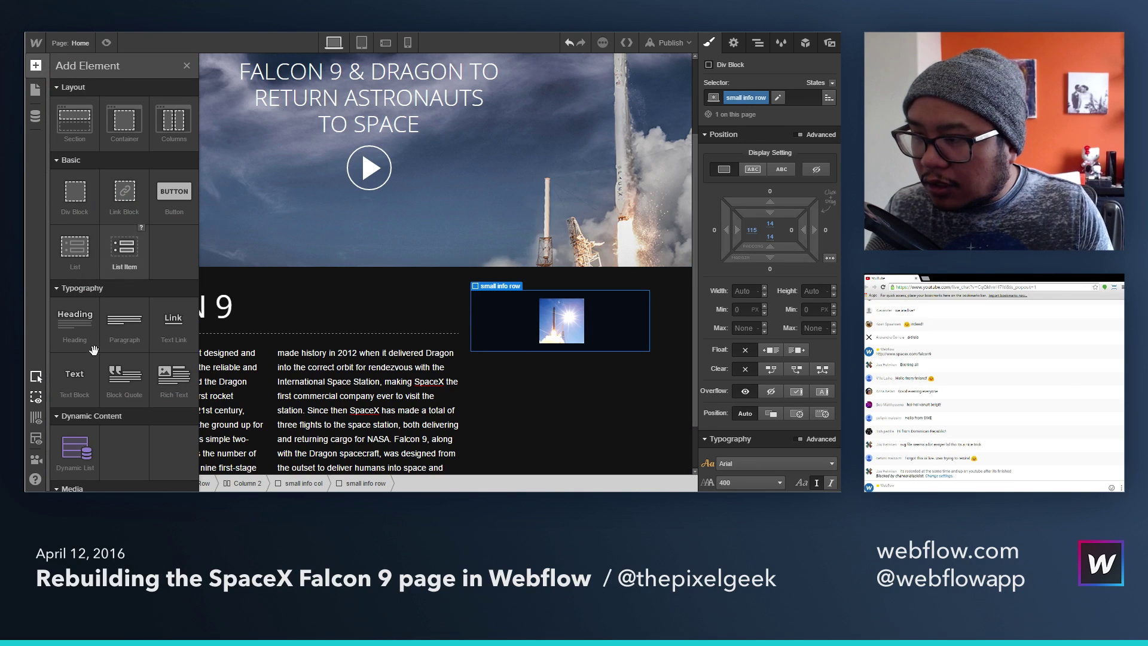
{"action": "left_click_drag", "start_coordinate": [74, 375], "coordinate": [596, 335]}
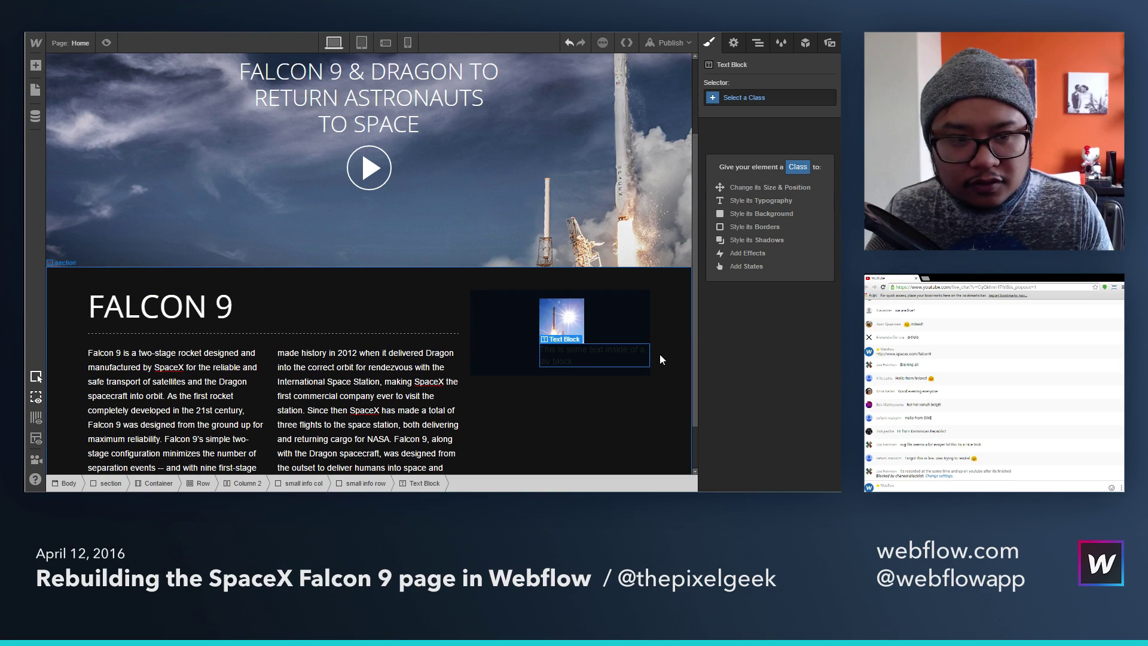
{"action": "double_click", "coordinate": [618, 353]}
{"action": "key", "text": "BackSpace"}
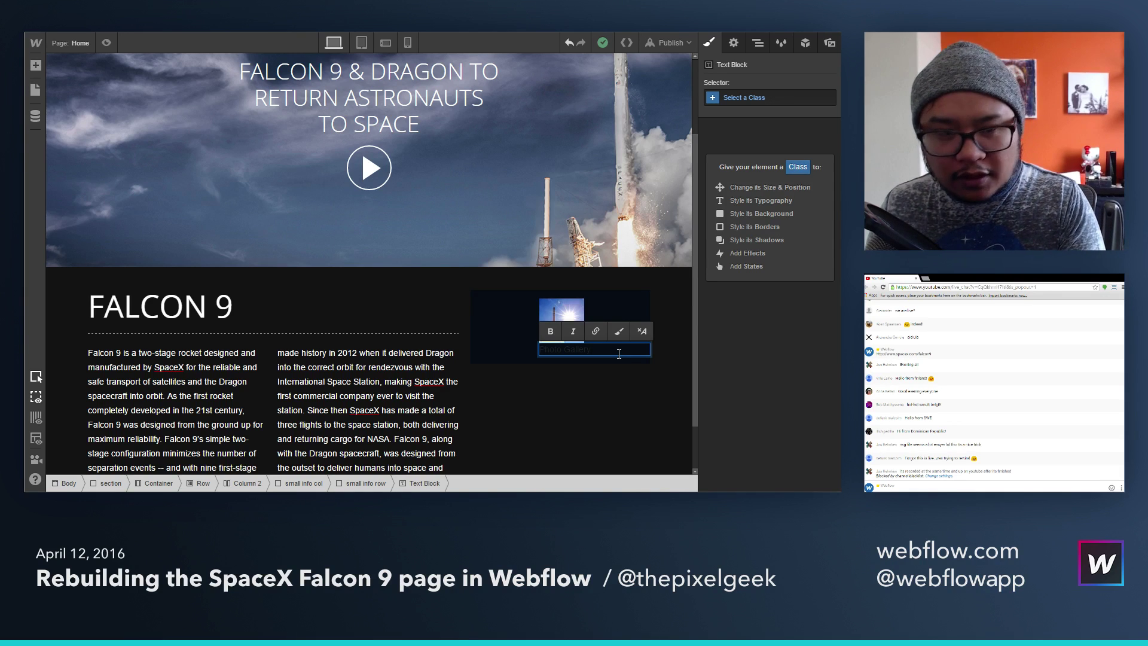
{"action": "key", "text": "Return"}
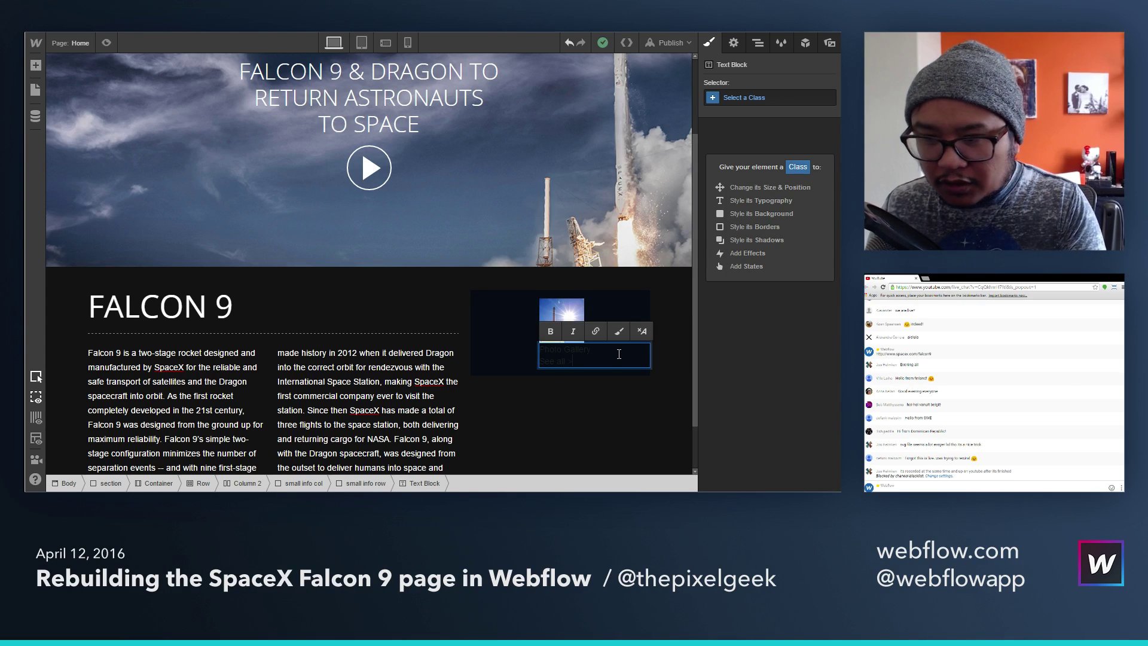
{"action": "left_click_drag", "start_coordinate": [590, 359], "coordinate": [522, 346]}
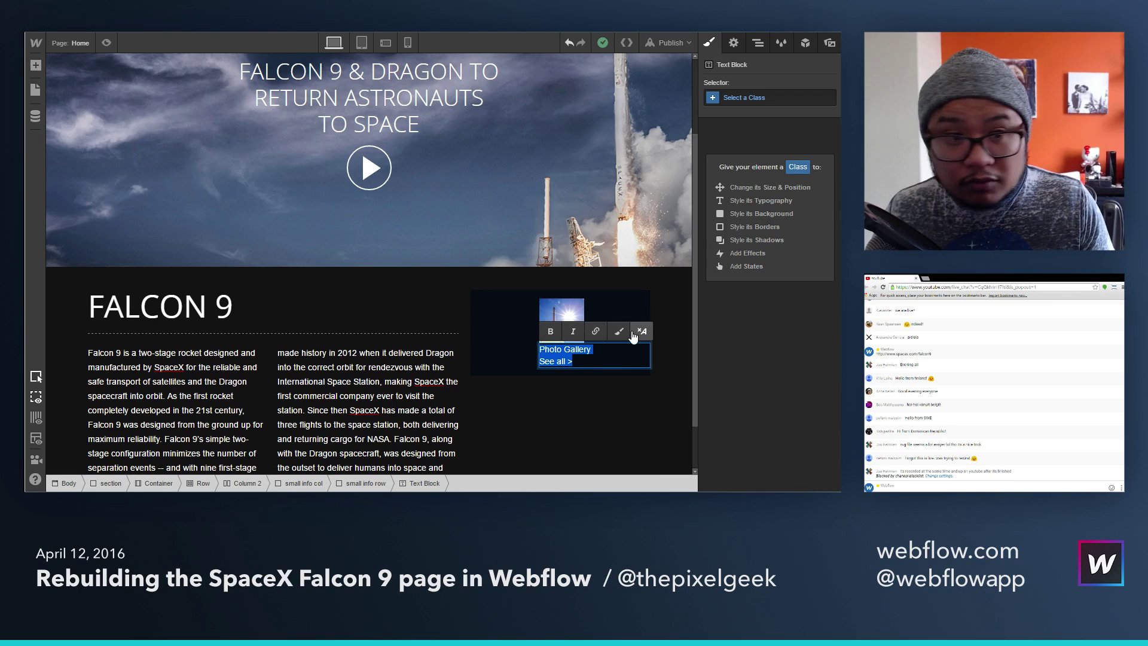
{"action": "key", "text": "Escape"}
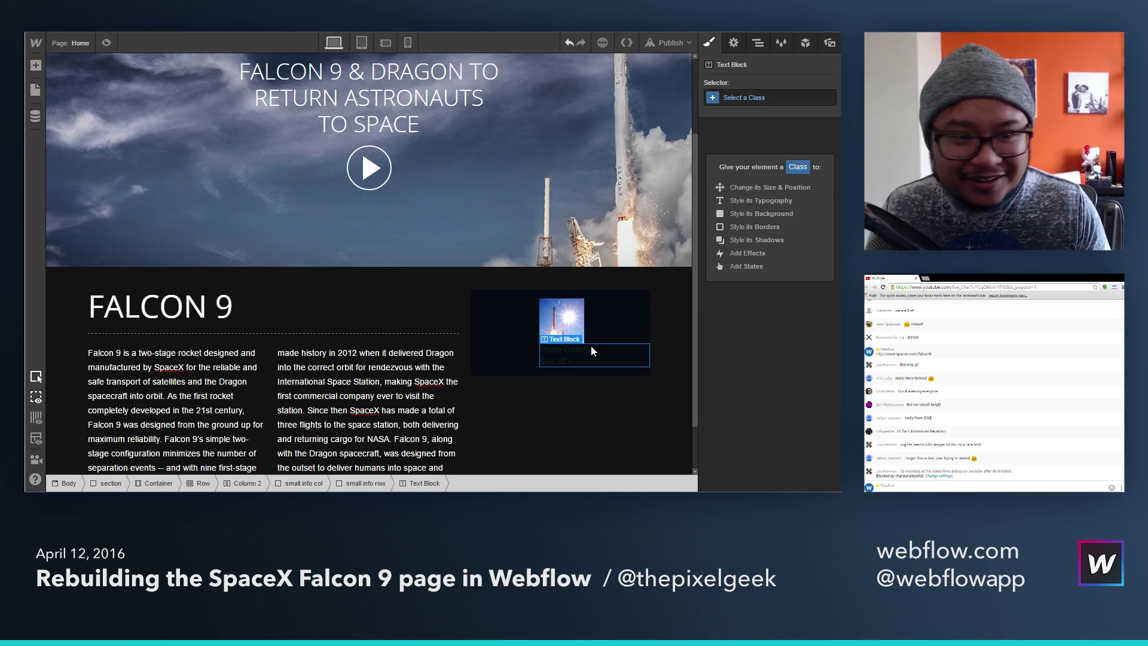
Step: Give the text block a new class "small info text" and set its font color to white
{"action": "left_click", "coordinate": [767, 97]}
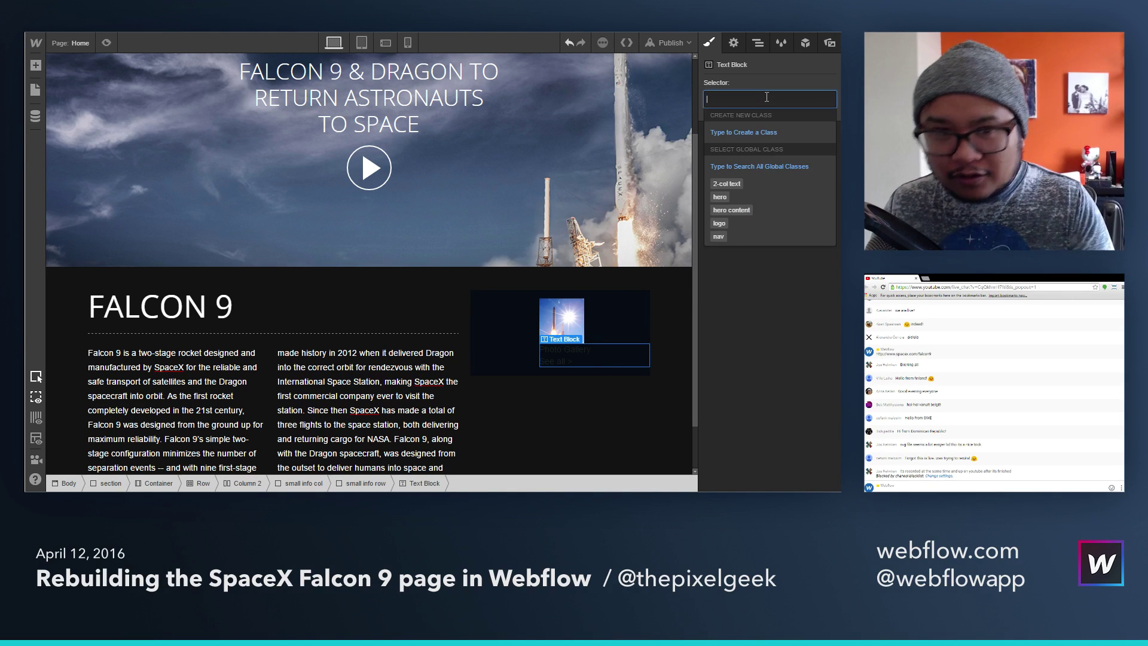
{"action": "type", "text": "small info text"}
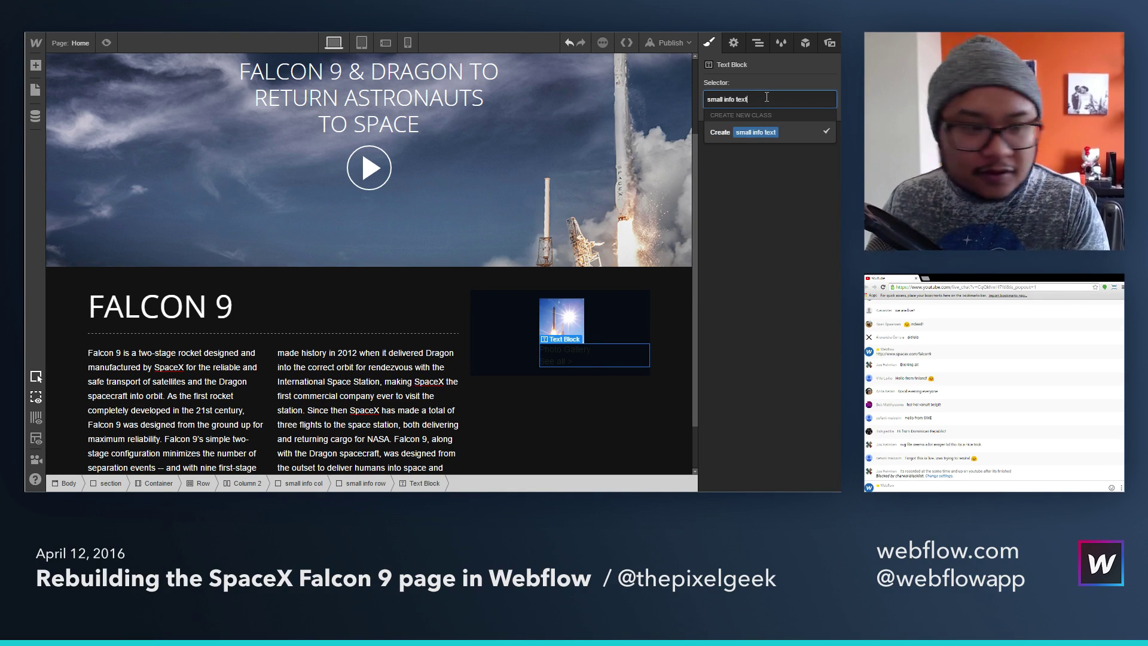
{"action": "key", "text": "Return"}
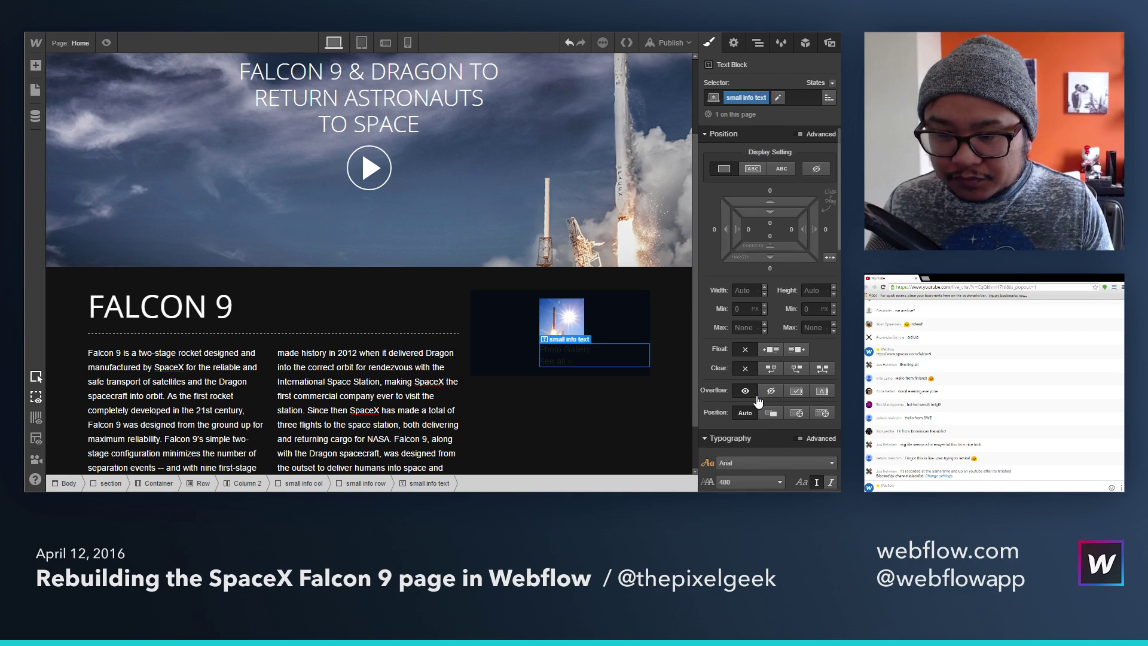
{"action": "scroll", "coordinate": [772, 407], "scroll_direction": "down", "scroll_amount": 3}
{"action": "left_click", "coordinate": [722, 322]}
{"action": "left_click", "coordinate": [737, 295]}
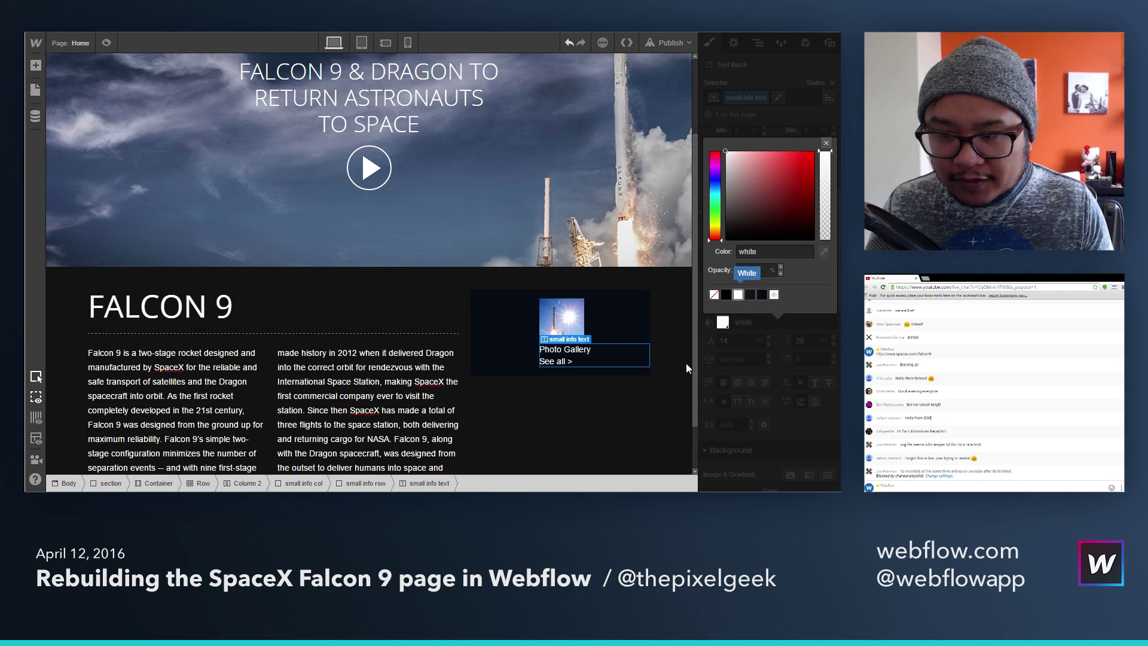
Step: Turn the words "See all" into a link and give it a new class "inline text link"
{"action": "double_click", "coordinate": [568, 359]}
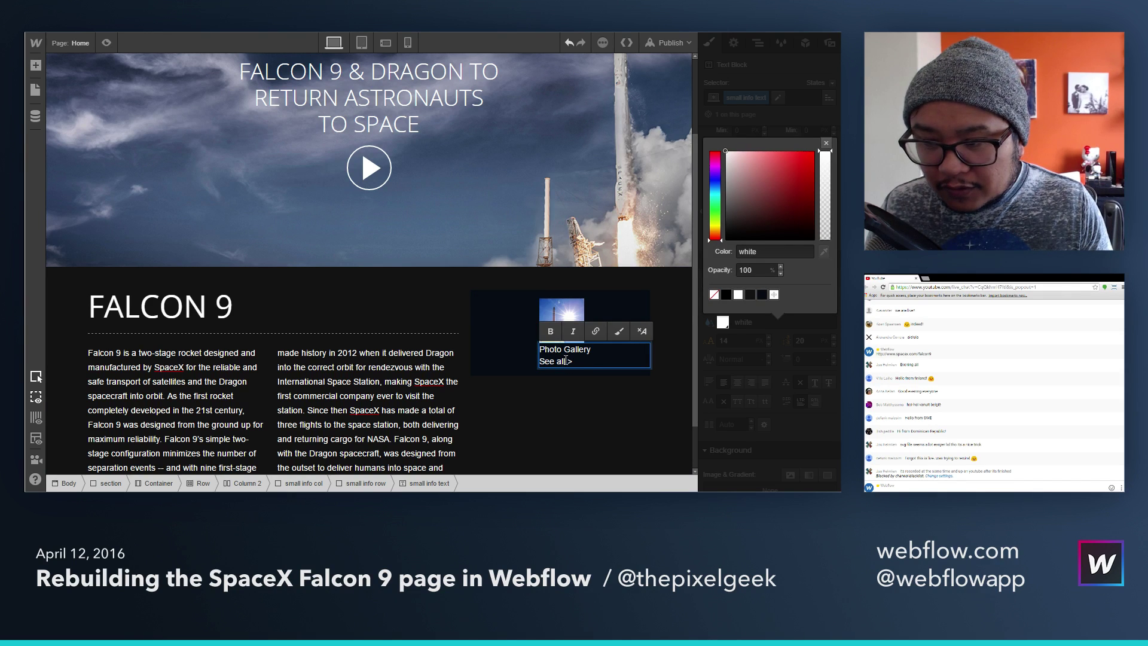
{"action": "left_click_drag", "start_coordinate": [565, 361], "coordinate": [533, 361]}
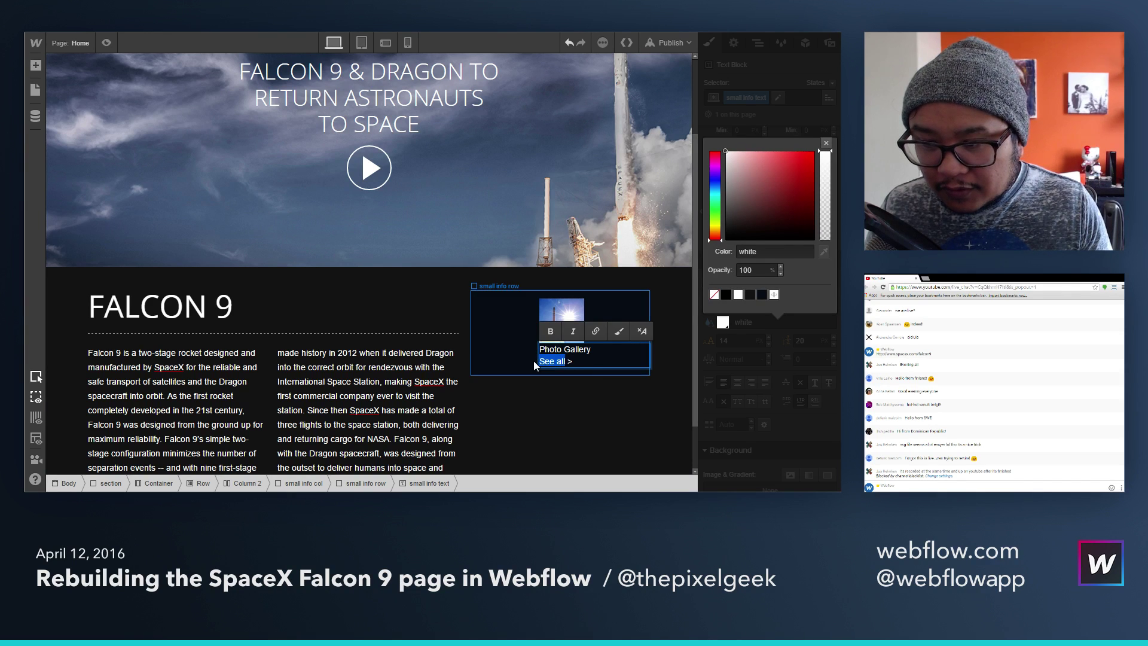
{"action": "left_click", "coordinate": [600, 335]}
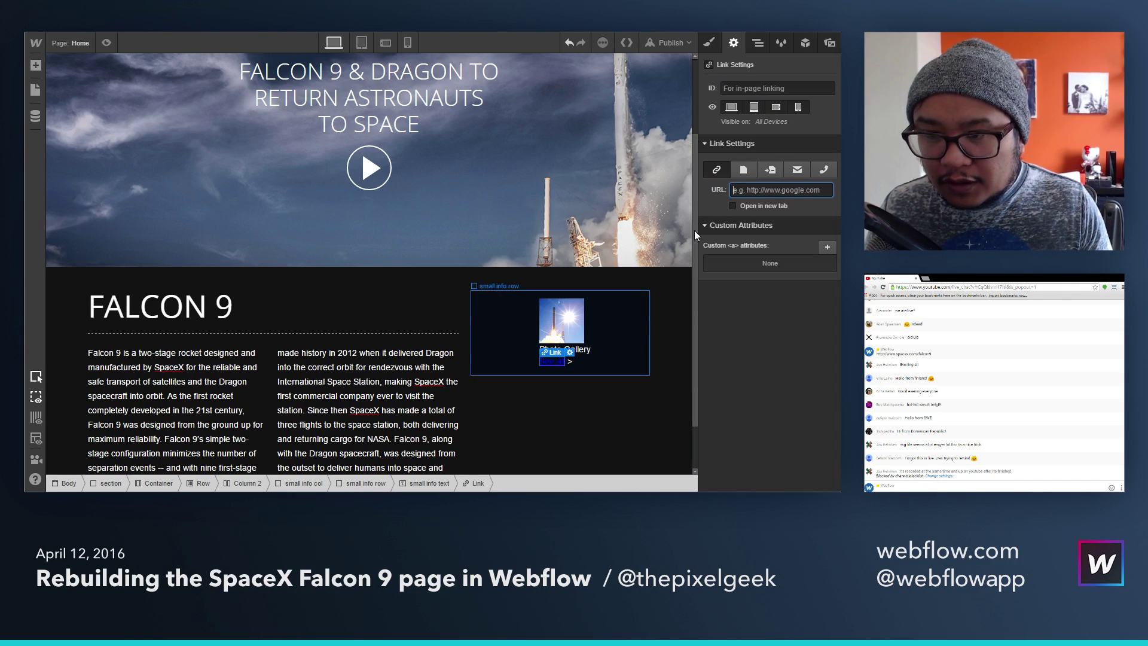
{"action": "left_click", "coordinate": [710, 43]}
{"action": "left_click", "coordinate": [766, 99]}
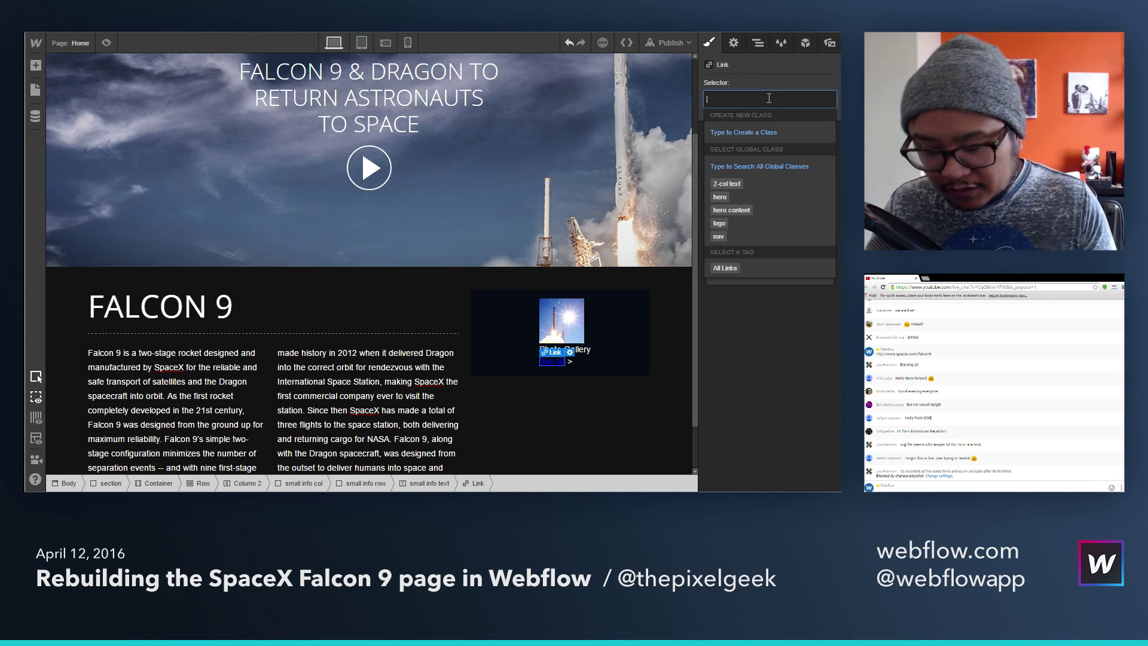
{"action": "type", "text": "inline te"}
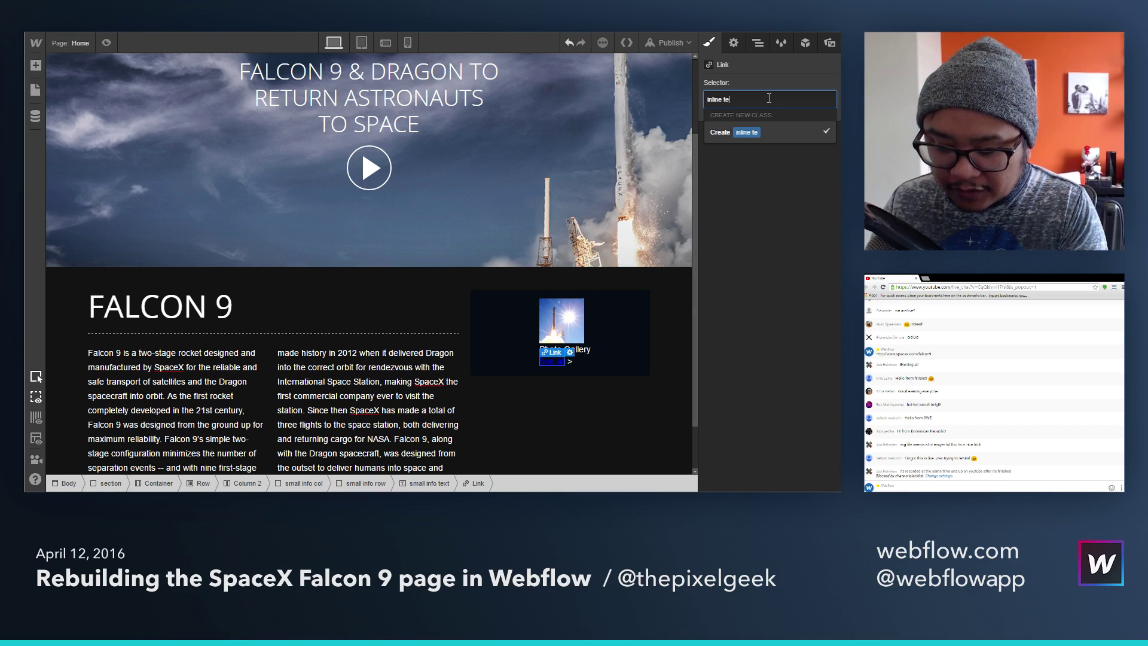
{"action": "type", "text": "xt link"}
{"action": "key", "text": "Return"}
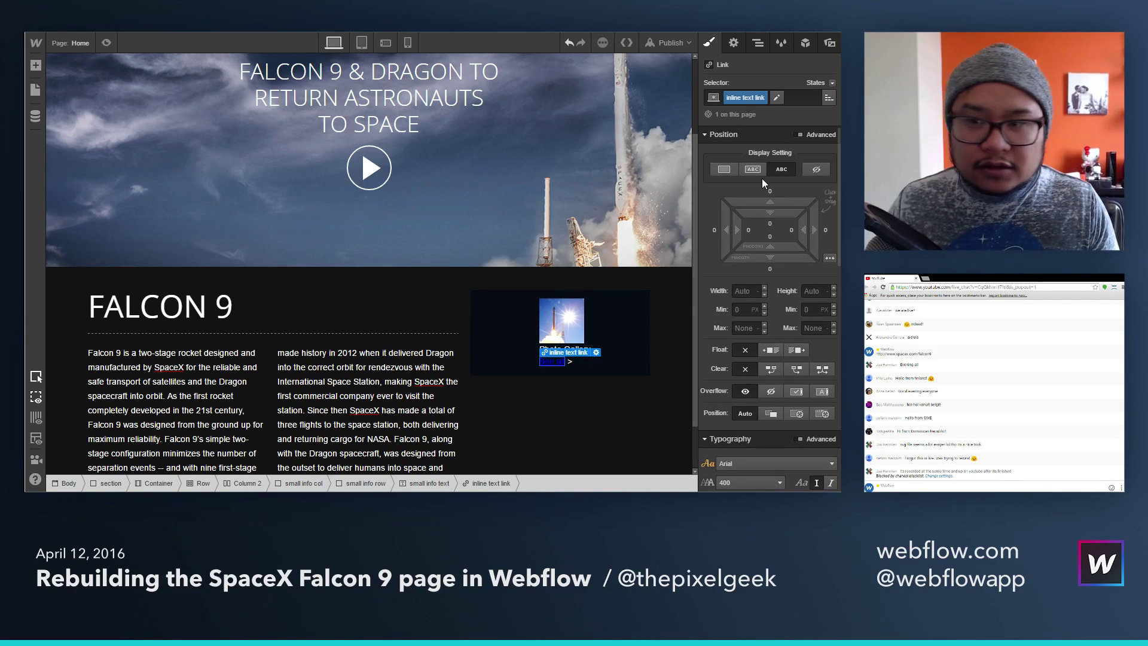
Step: Remove the underline from the inline text link and set its font color to the muted blue #455c8d
{"action": "scroll", "coordinate": [772, 407], "scroll_direction": "down", "scroll_amount": 4}
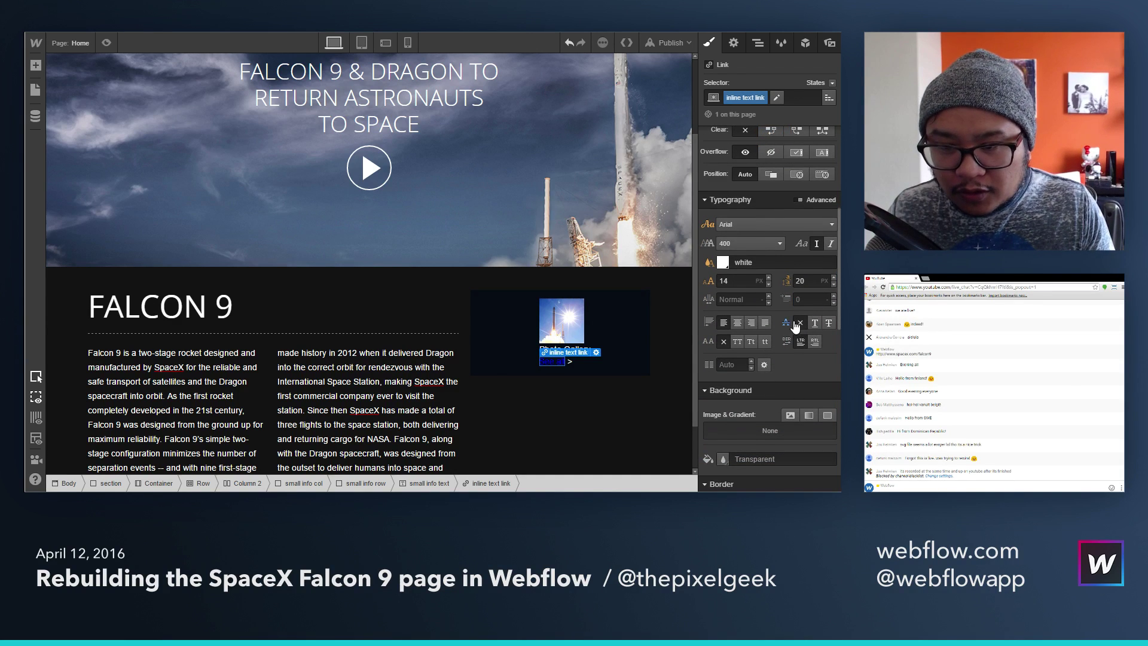
{"action": "left_click", "coordinate": [799, 322]}
{"action": "left_click", "coordinate": [722, 264]}
{"action": "left_click_drag", "start_coordinate": [715, 328], "coordinate": [715, 323]}
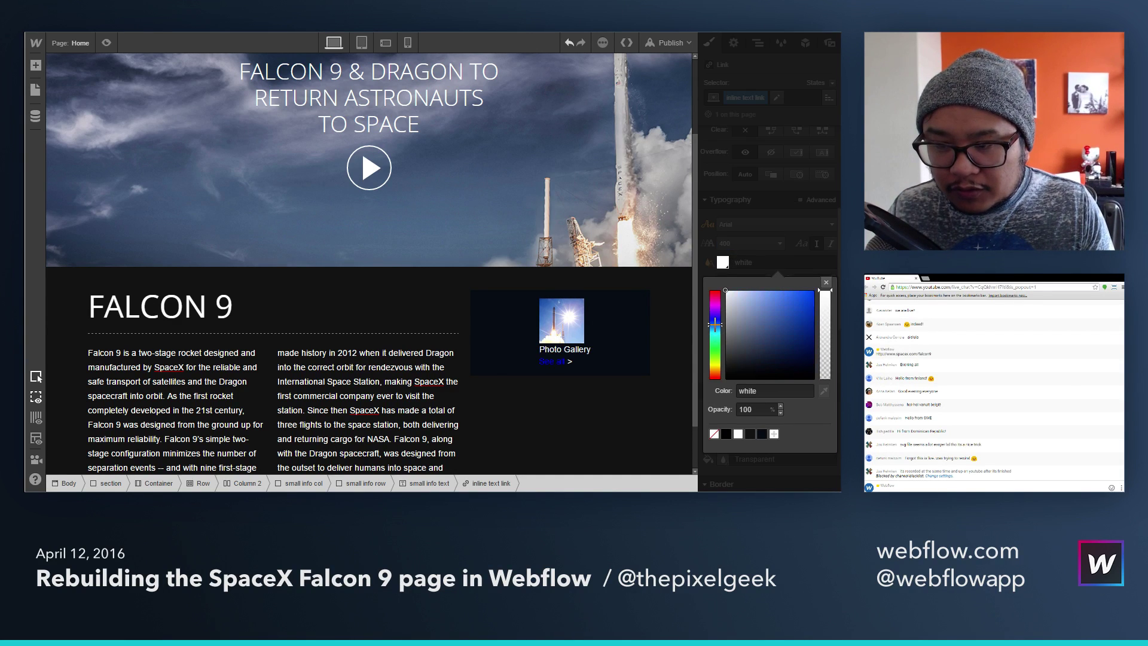
{"action": "left_click", "coordinate": [815, 314]}
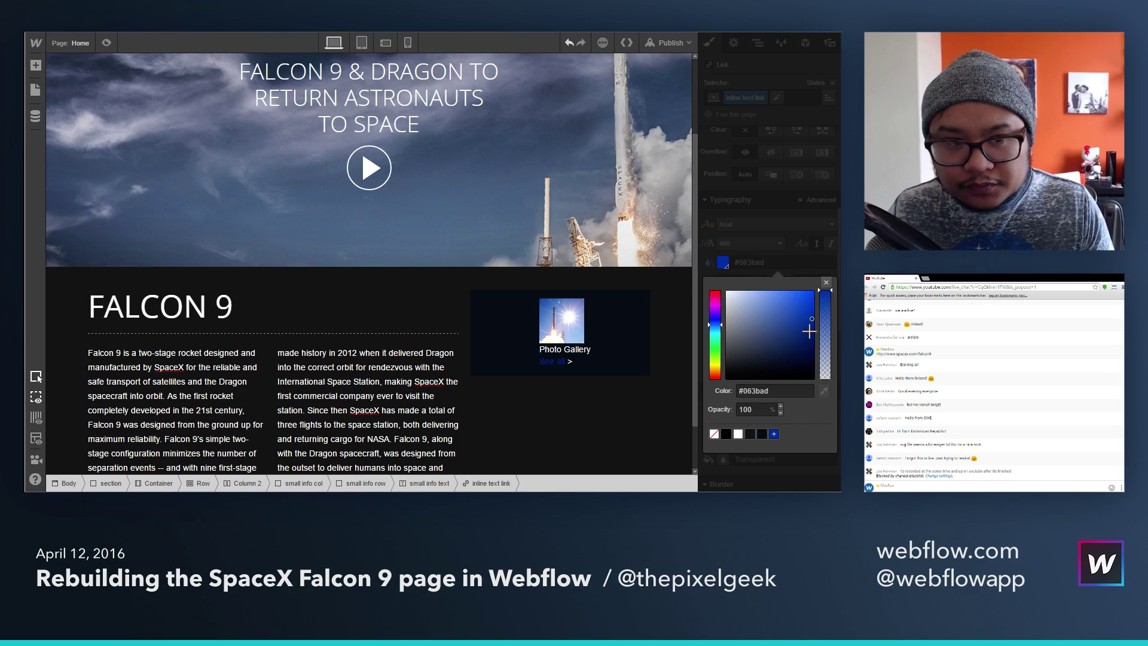
{"action": "left_click_drag", "start_coordinate": [805, 343], "coordinate": [769, 321]}
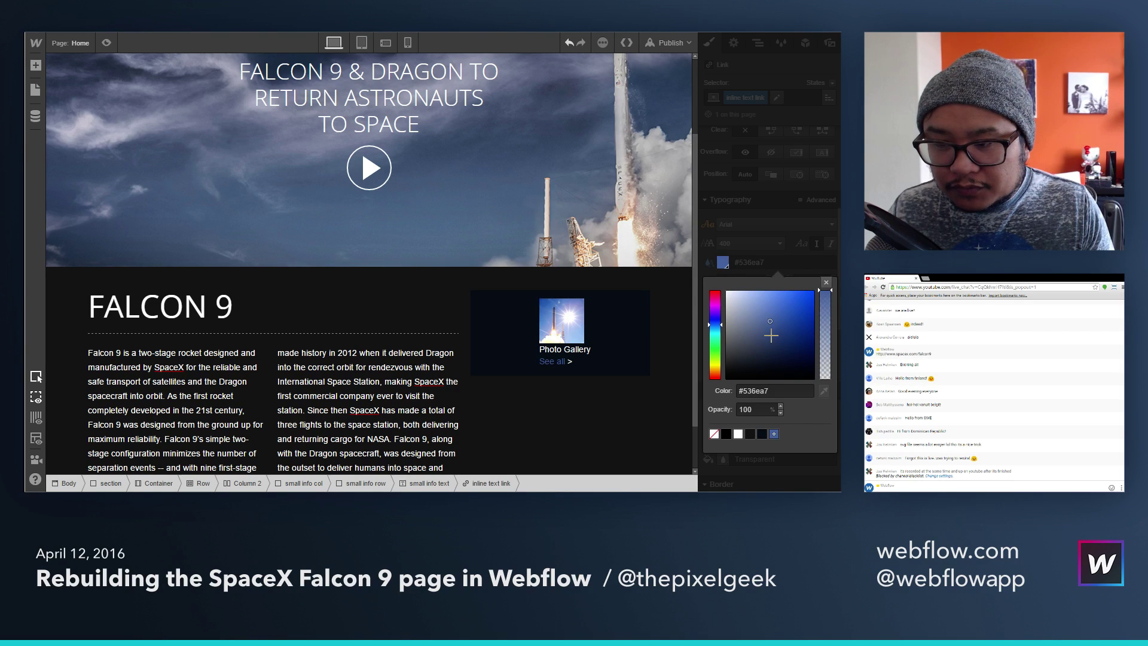
{"action": "left_click", "coordinate": [771, 335]}
{"action": "left_click", "coordinate": [771, 330]}
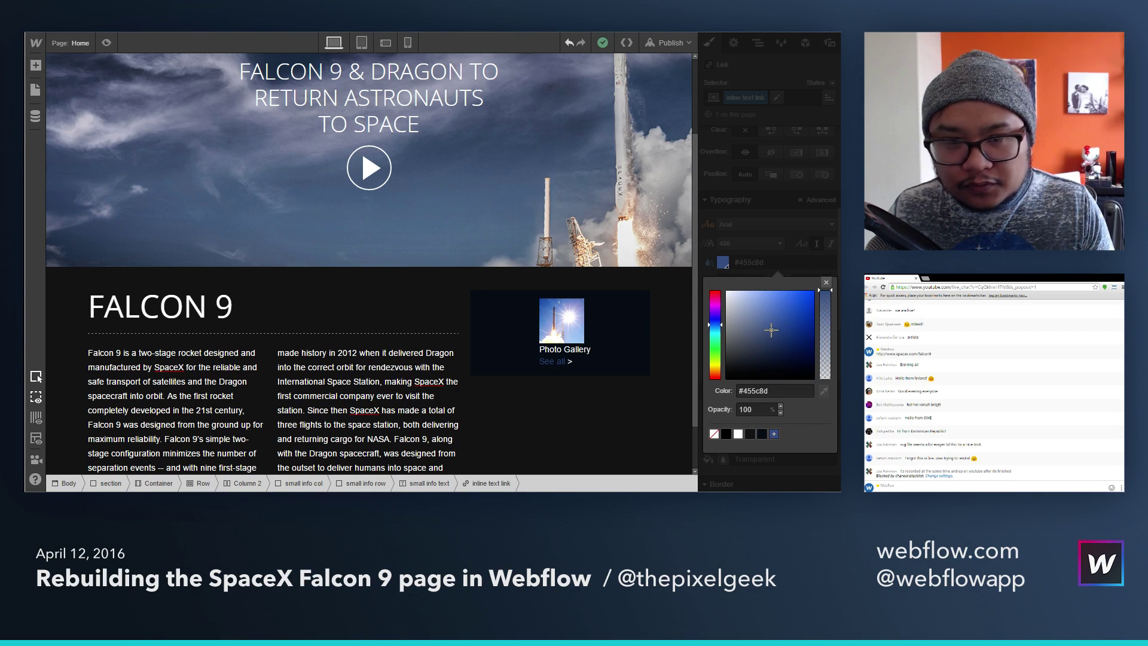
{"action": "left_click", "coordinate": [826, 282]}
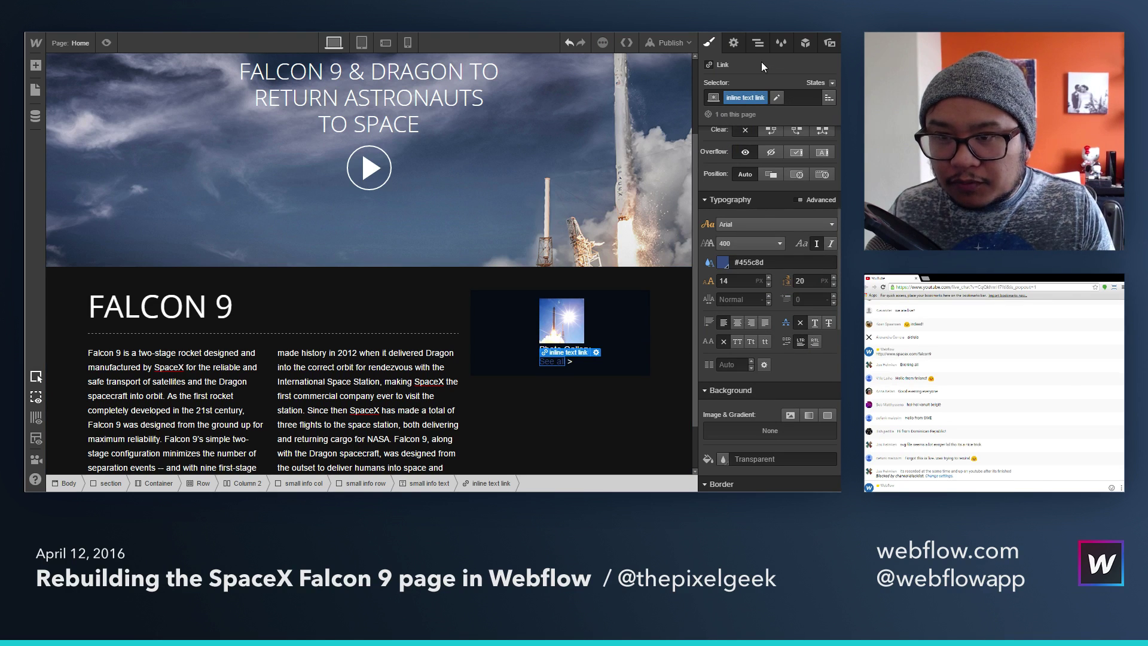
Step: Make the small info text block uppercase with a font size of 11 px
{"action": "left_click", "coordinate": [427, 483]}
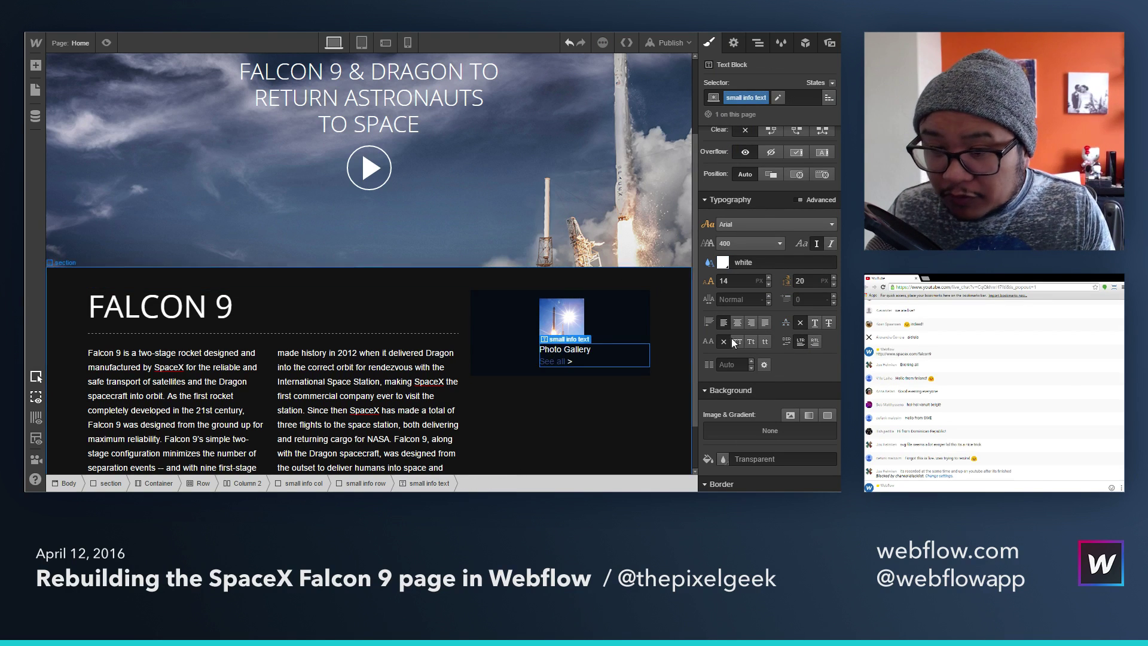
{"action": "left_click", "coordinate": [736, 341]}
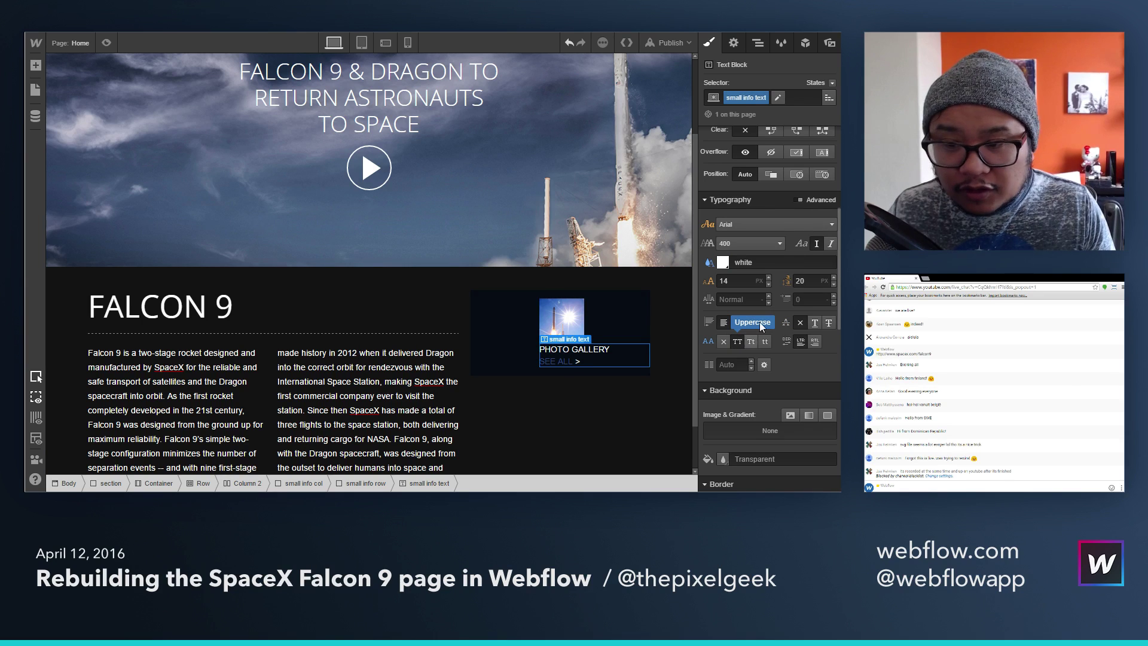
{"action": "left_click", "coordinate": [736, 281]}
{"action": "key", "text": "Down"}
{"action": "key", "text": "Down"}
{"action": "key", "text": "Down"}
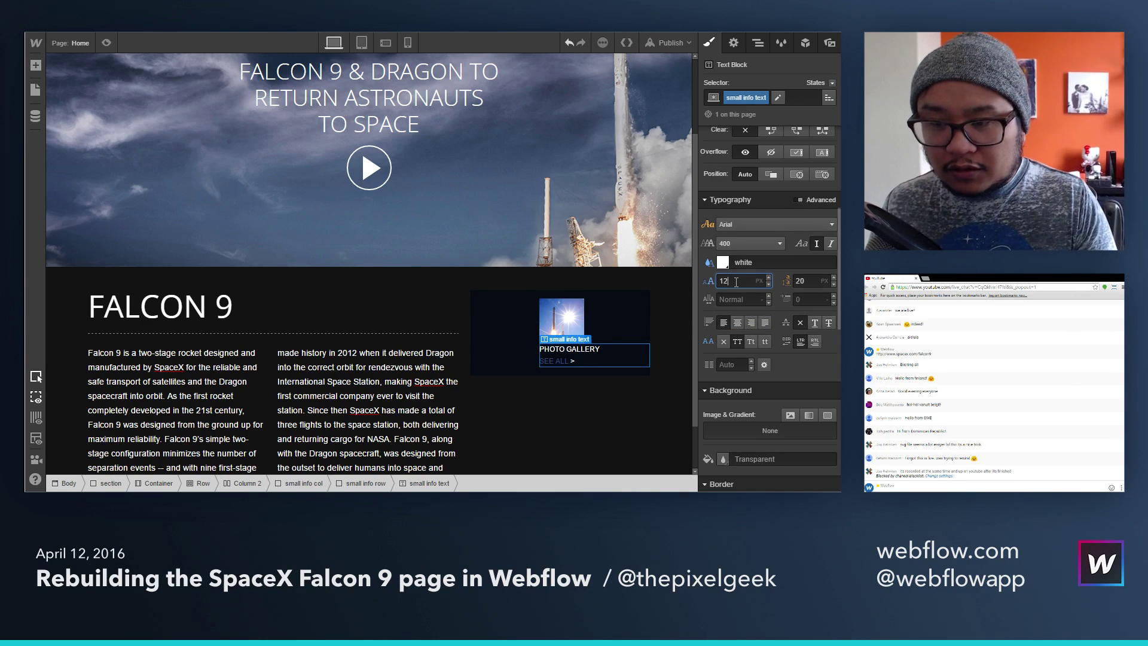
Step: Set the small info text's line height to 17 px and its display to inline-block
{"action": "key", "text": "Tab"}
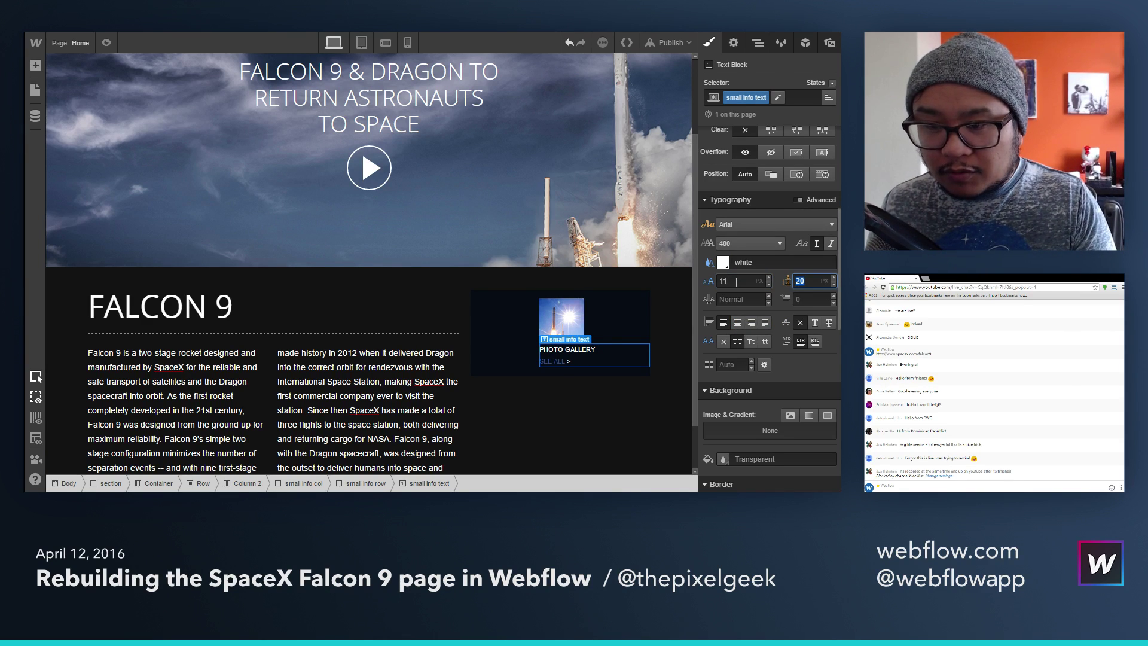
{"action": "key", "text": "Down"}
{"action": "scroll", "coordinate": [716, 245], "scroll_direction": "up", "scroll_amount": 4}
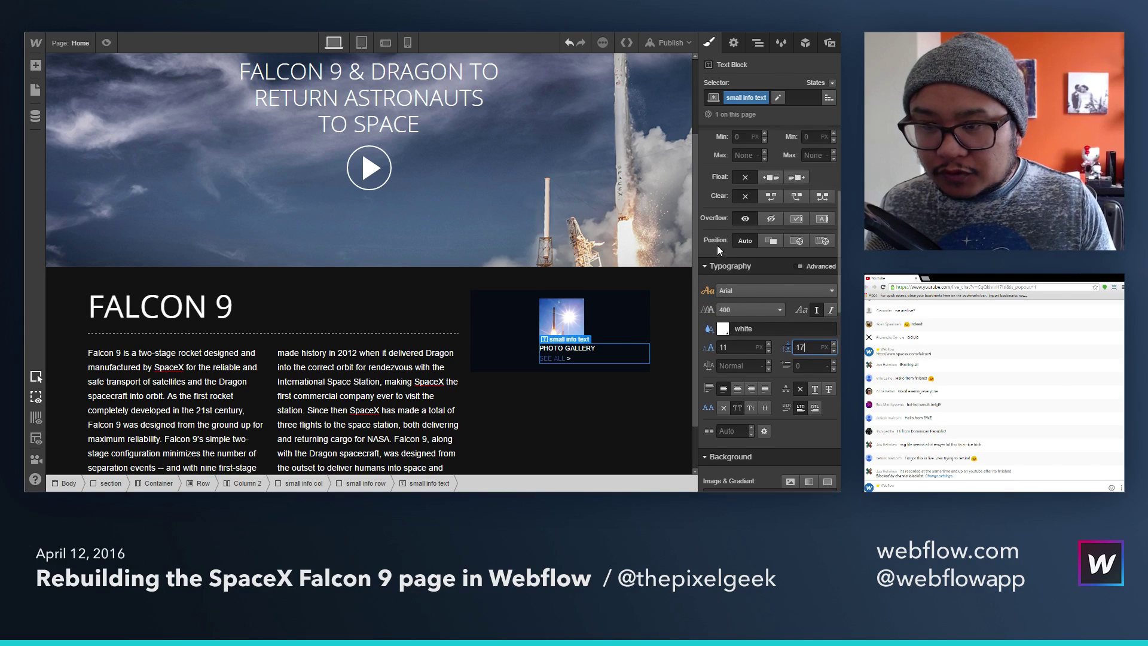
{"action": "left_click", "coordinate": [761, 173]}
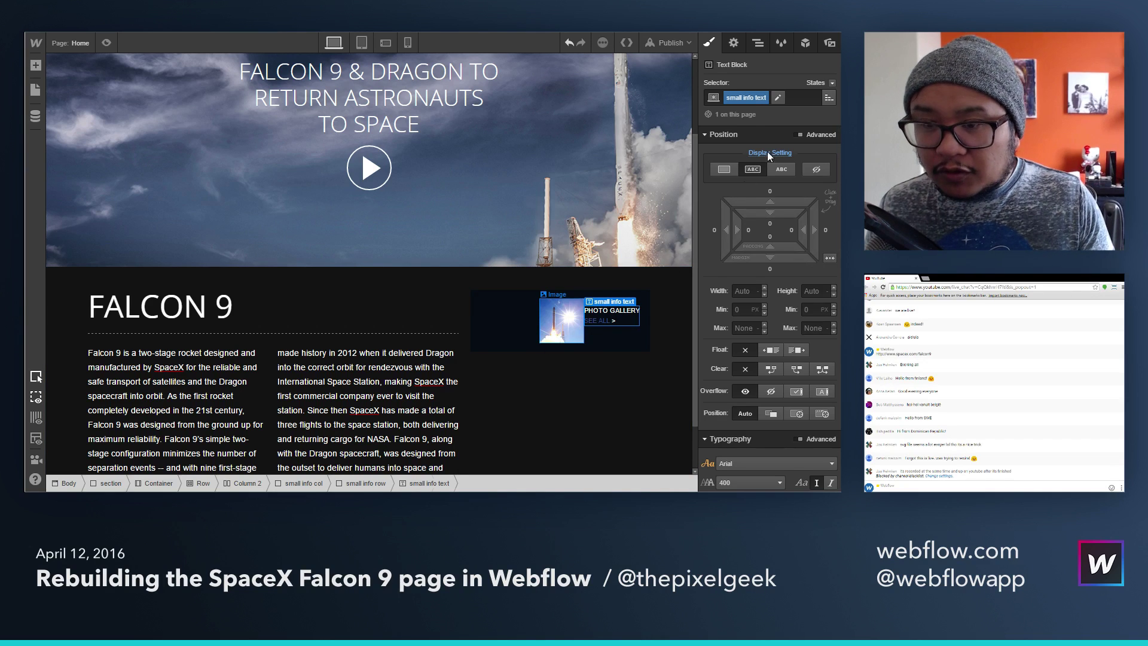
Step: Give the rocket image a new class "small info thumbnail" and an 11 px right margin
{"action": "left_click", "coordinate": [561, 317]}
{"action": "left_click", "coordinate": [759, 97]}
{"action": "type", "text": "small info "}
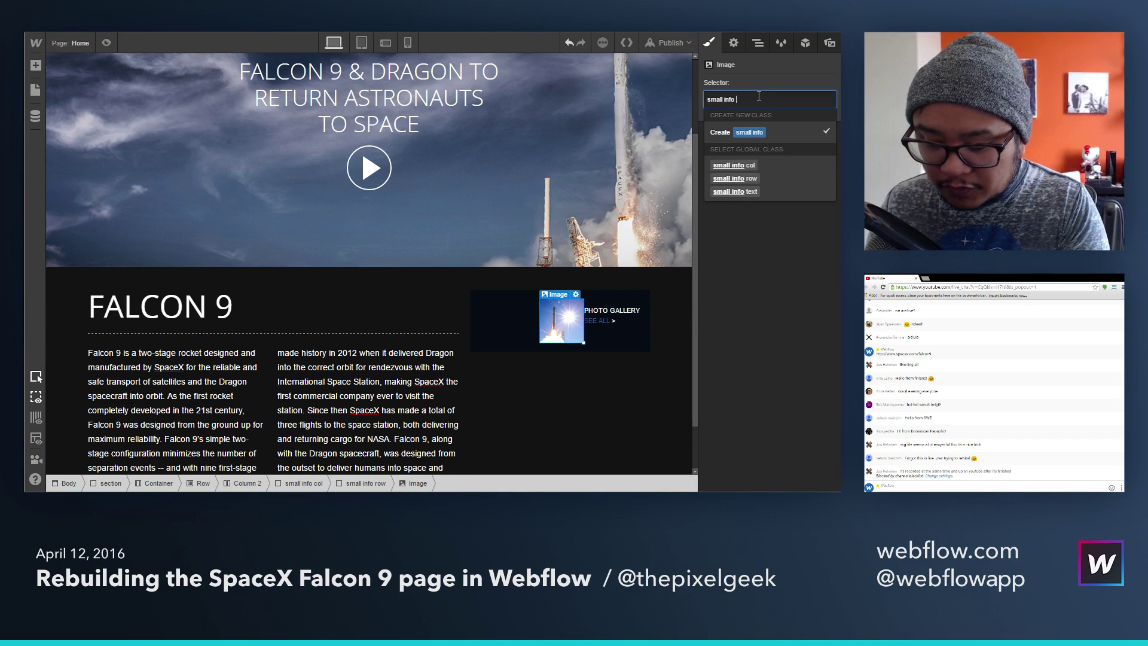
{"action": "type", "text": "thumbnail"}
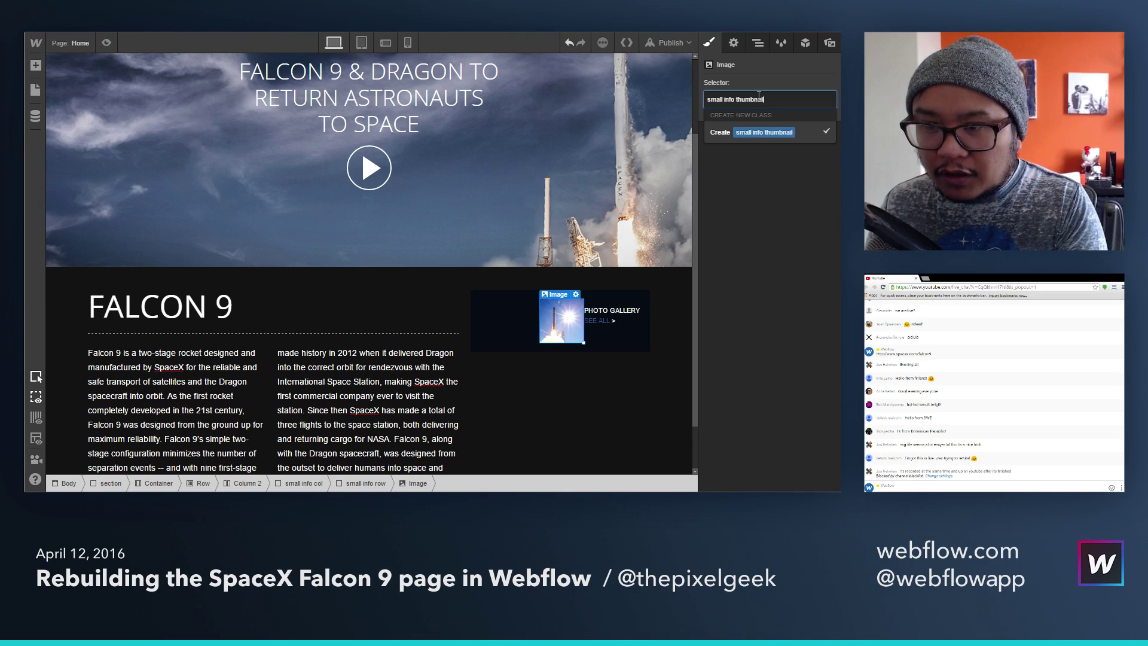
{"action": "key", "text": "Return"}
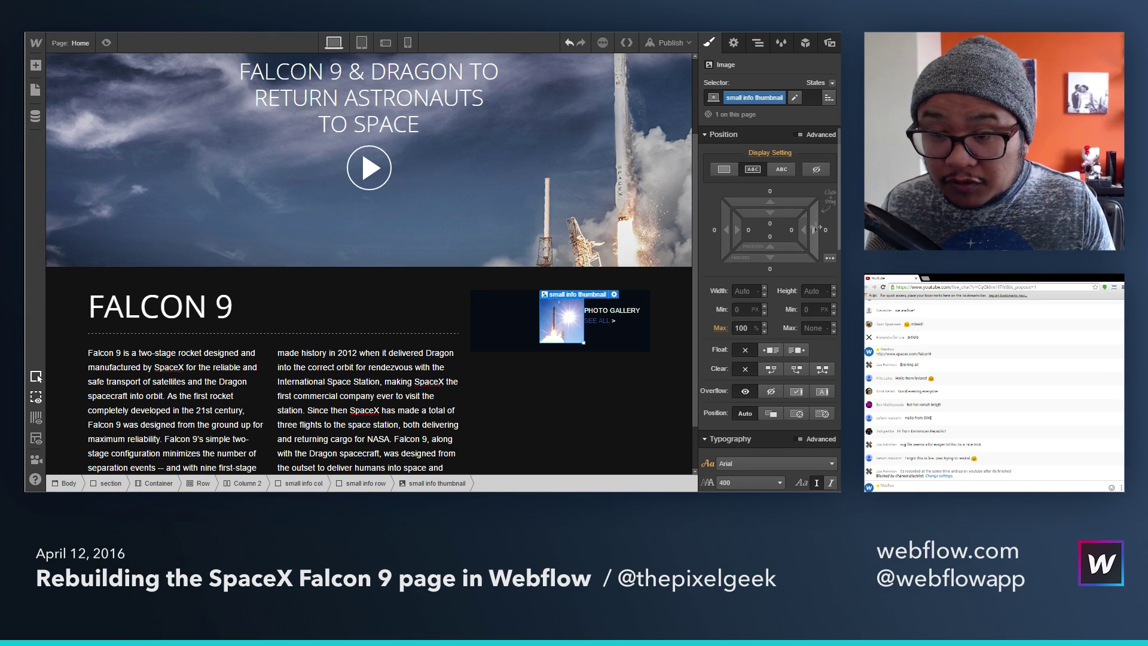
{"action": "left_click_drag", "start_coordinate": [826, 227], "coordinate": [832, 229]}
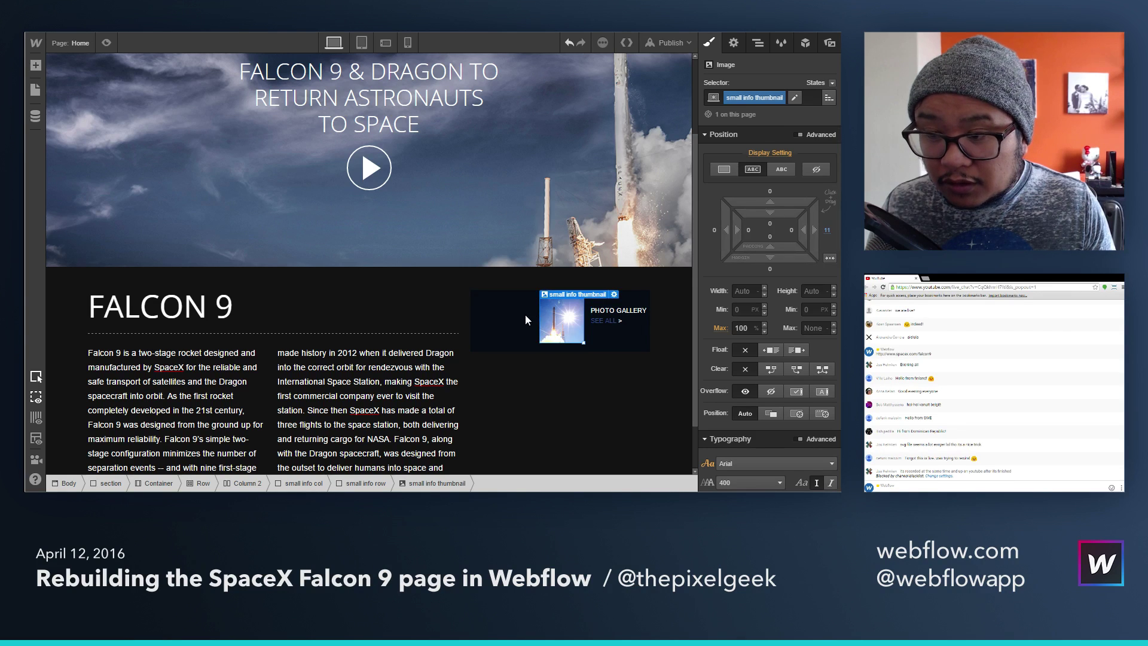
Step: Set the small info row's left padding to 95 px and duplicate the row to make four in total
{"action": "left_click", "coordinate": [525, 314]}
{"action": "left_click_drag", "start_coordinate": [736, 229], "coordinate": [701, 227]}
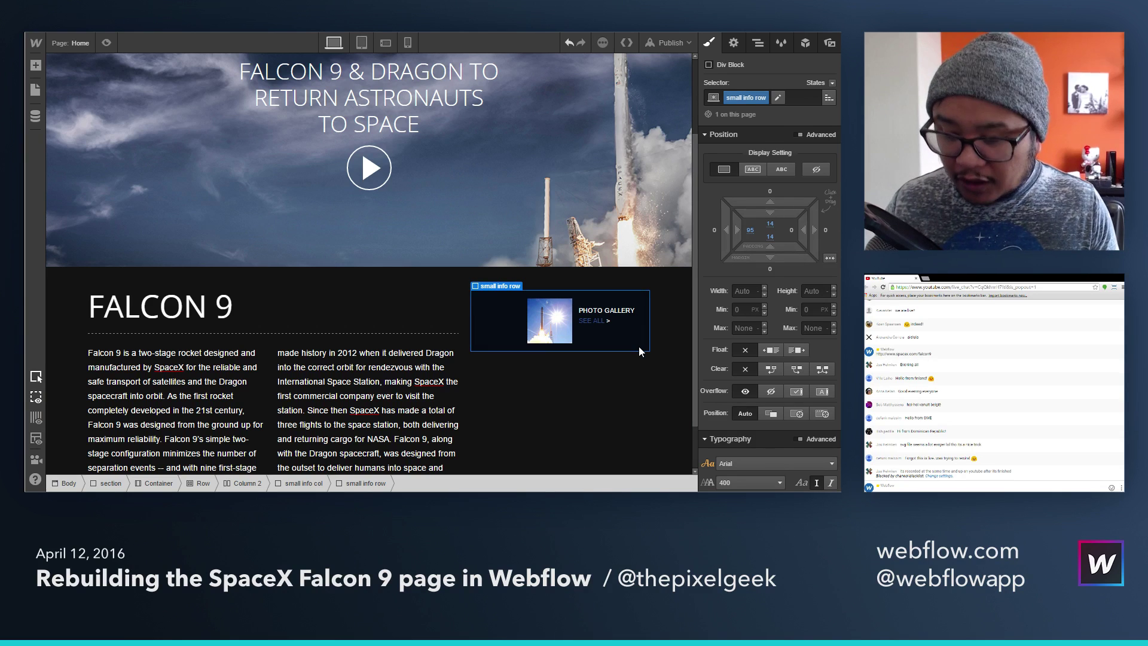
{"action": "key", "text": "ctrl+d"}
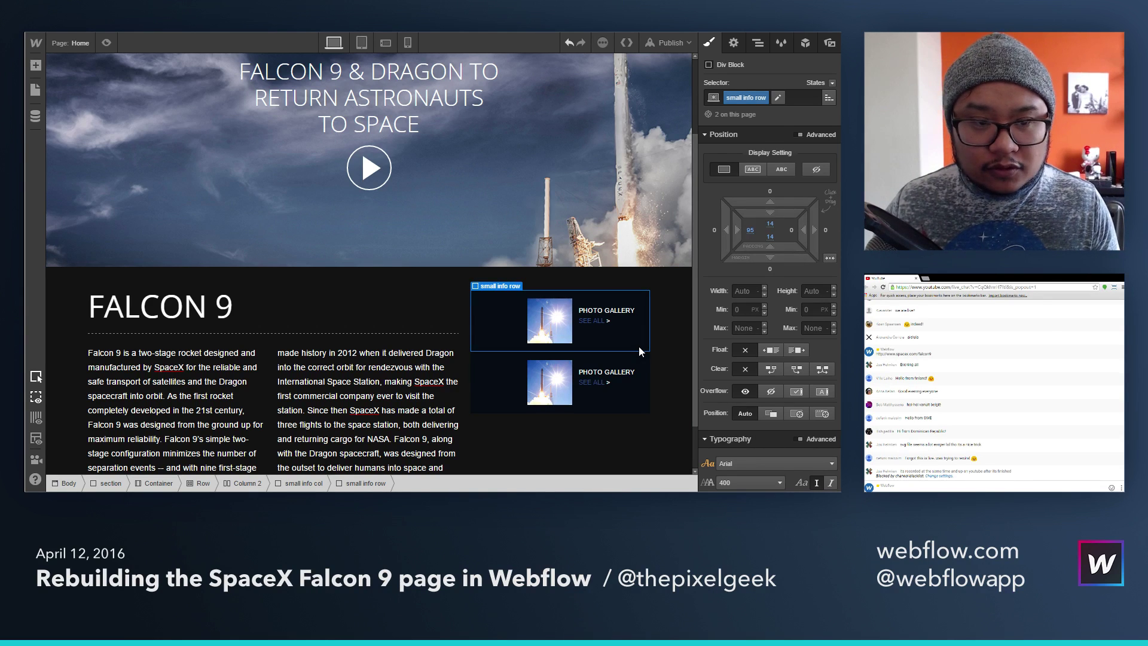
{"action": "key", "text": "ctrl+d"}
{"action": "scroll", "coordinate": [625, 375], "scroll_direction": "down", "scroll_amount": 2}
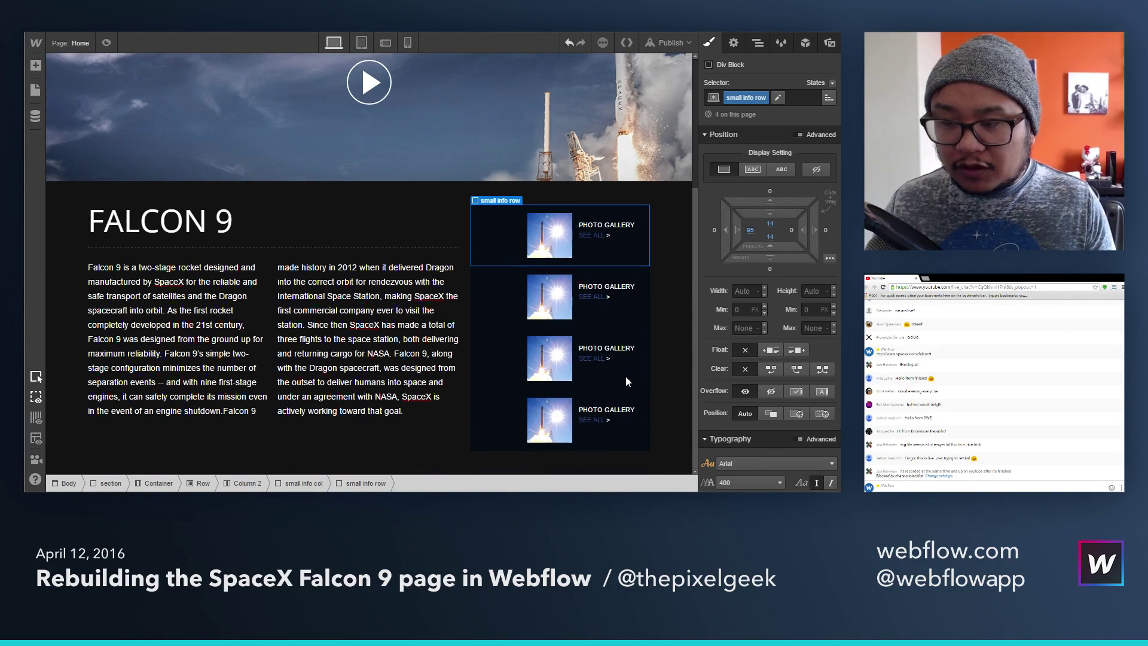
Step: Delete the rocket thumbnail from each of the three duplicated info rows
{"action": "left_click", "coordinate": [552, 299]}
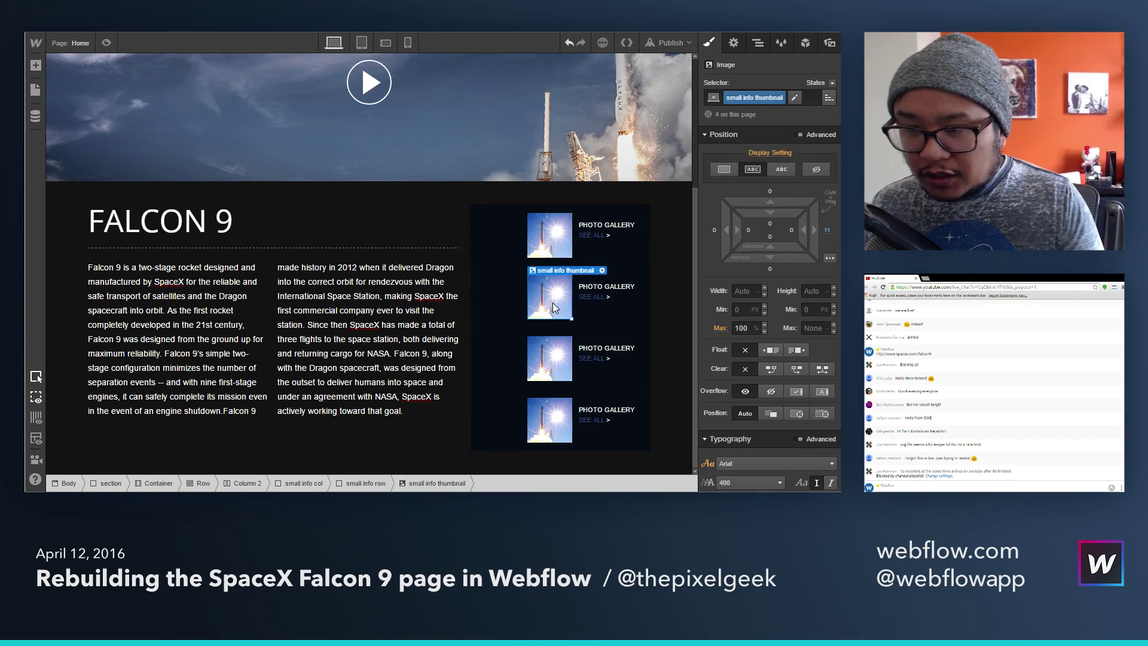
{"action": "key", "text": "Delete"}
{"action": "left_click", "coordinate": [548, 355]}
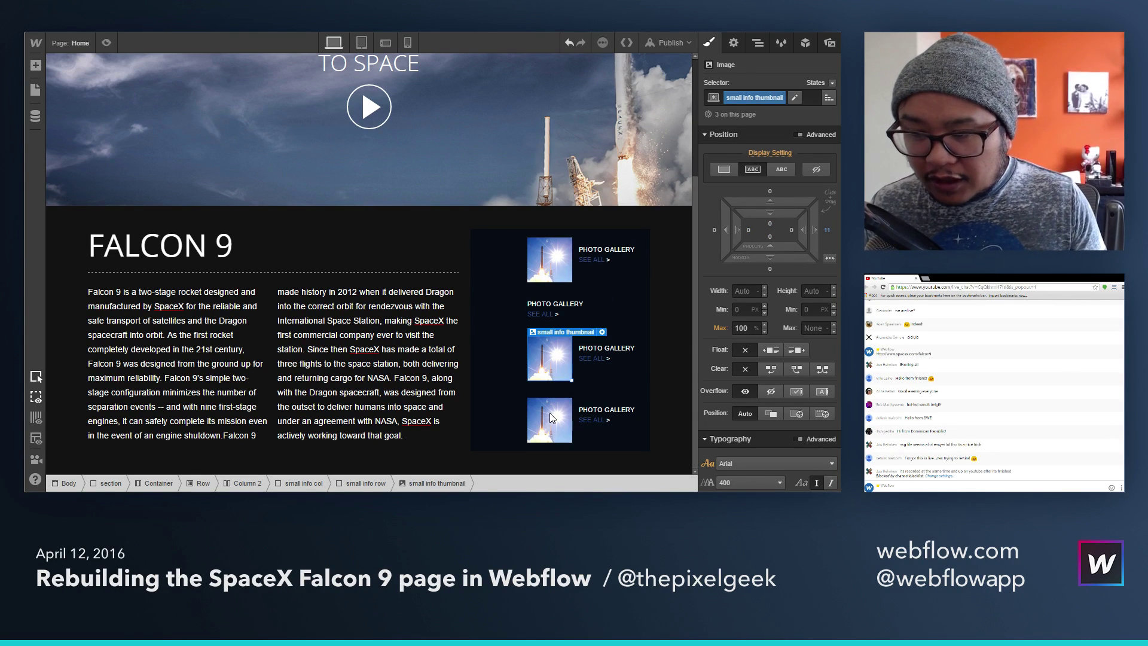
{"action": "key", "text": "Delete"}
{"action": "left_click", "coordinate": [544, 400]}
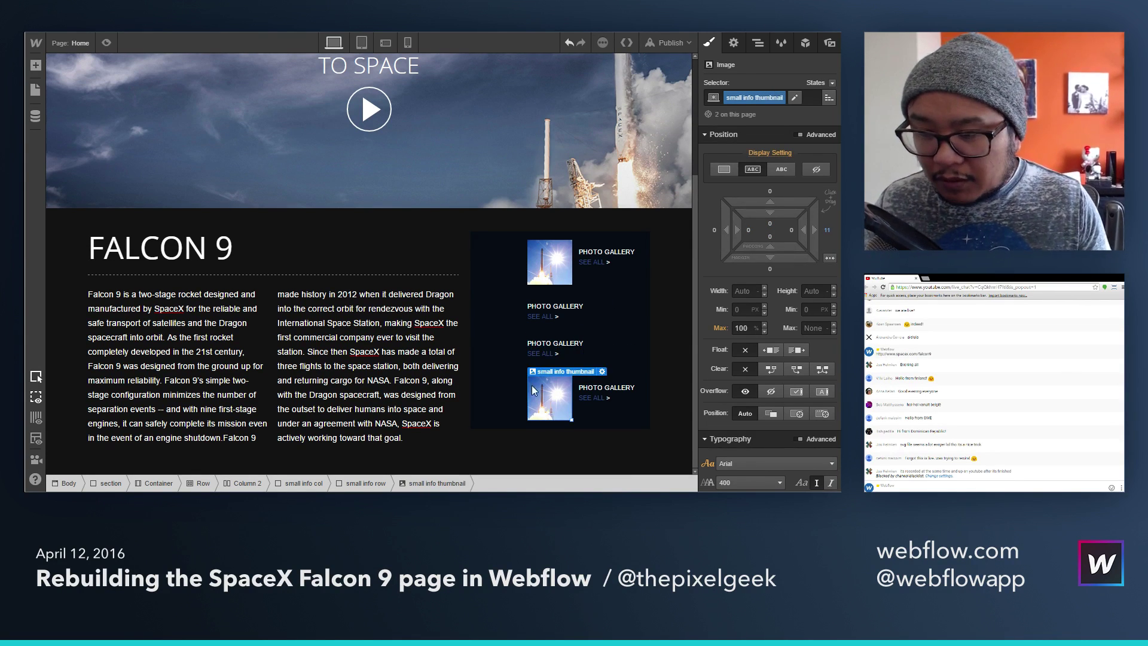
{"action": "key", "text": "Delete"}
Step: Give the small info rows a 3 px bottom margin
{"action": "left_click", "coordinate": [491, 388]}
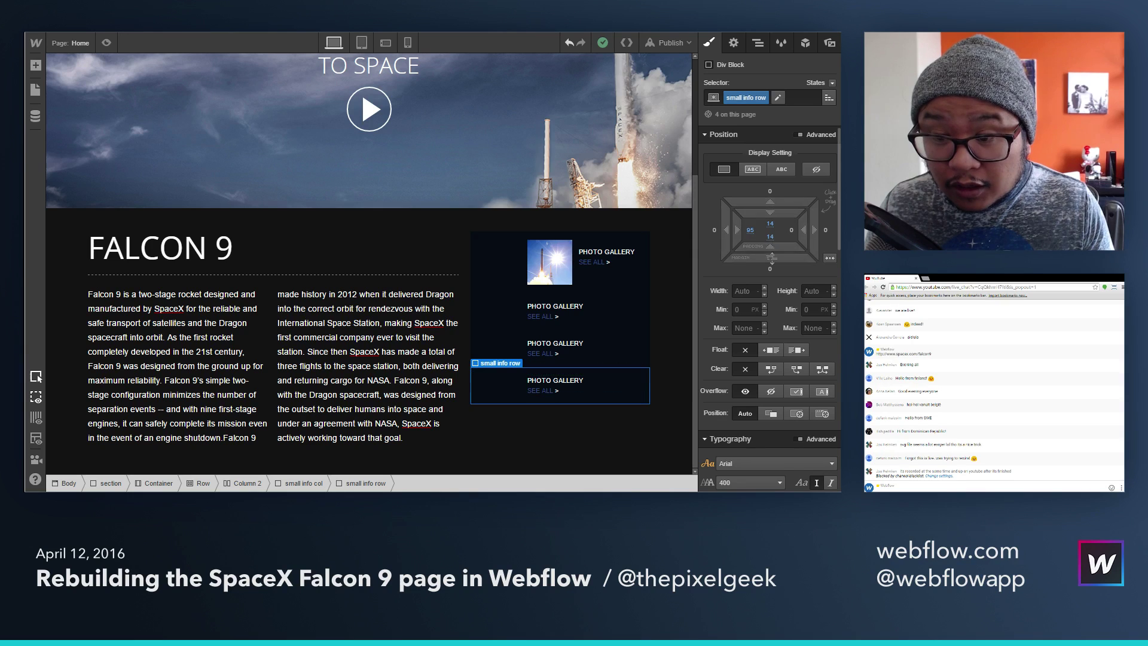
{"action": "left_click_drag", "start_coordinate": [771, 269], "coordinate": [770, 269]}
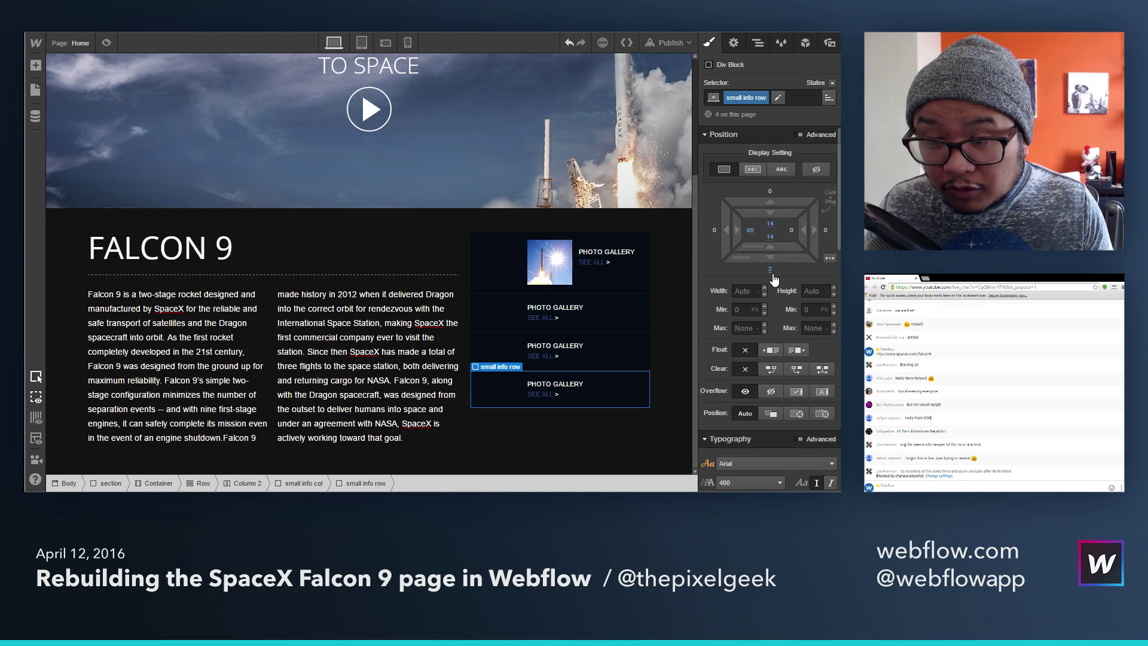
{"action": "left_click", "coordinate": [770, 269]}
{"action": "key", "text": "Return"}
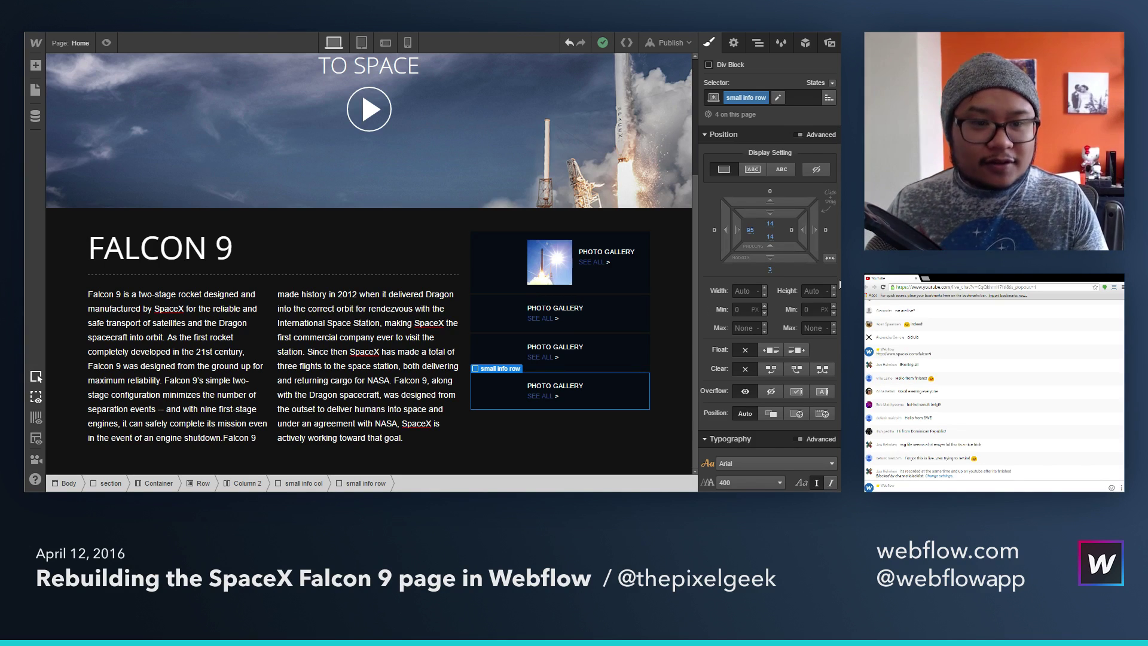
Step: Try to replace the second info row's text with "FALCON 9 PRICING" while keeping its existing link
{"action": "double_click", "coordinate": [570, 309]}
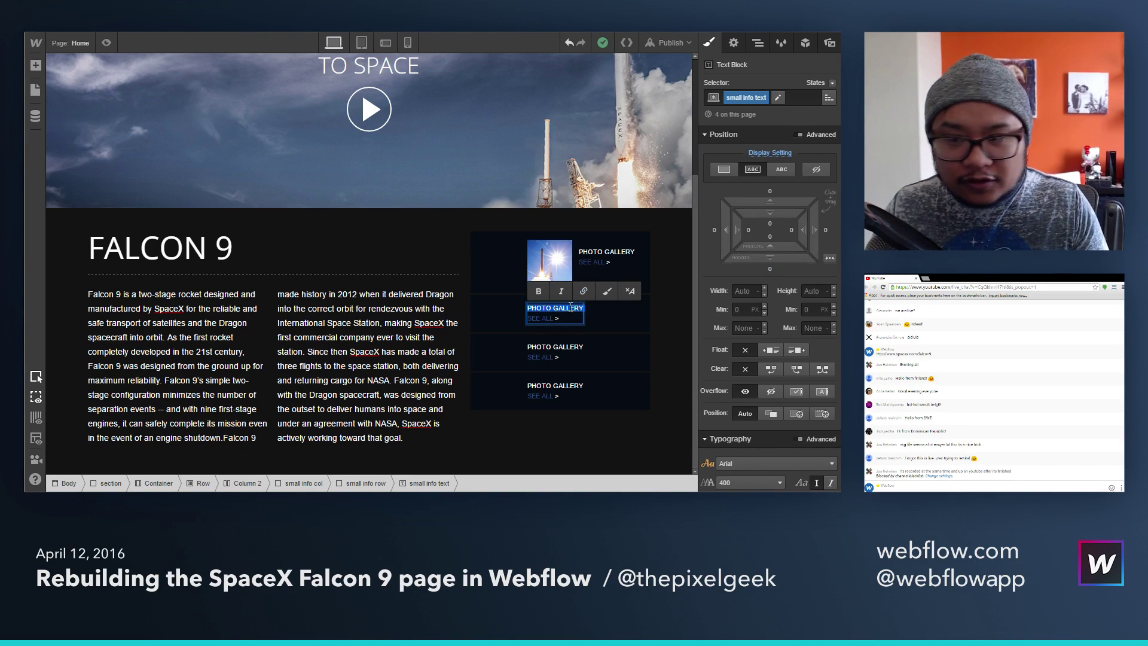
{"action": "type", "text": "FALCON"}
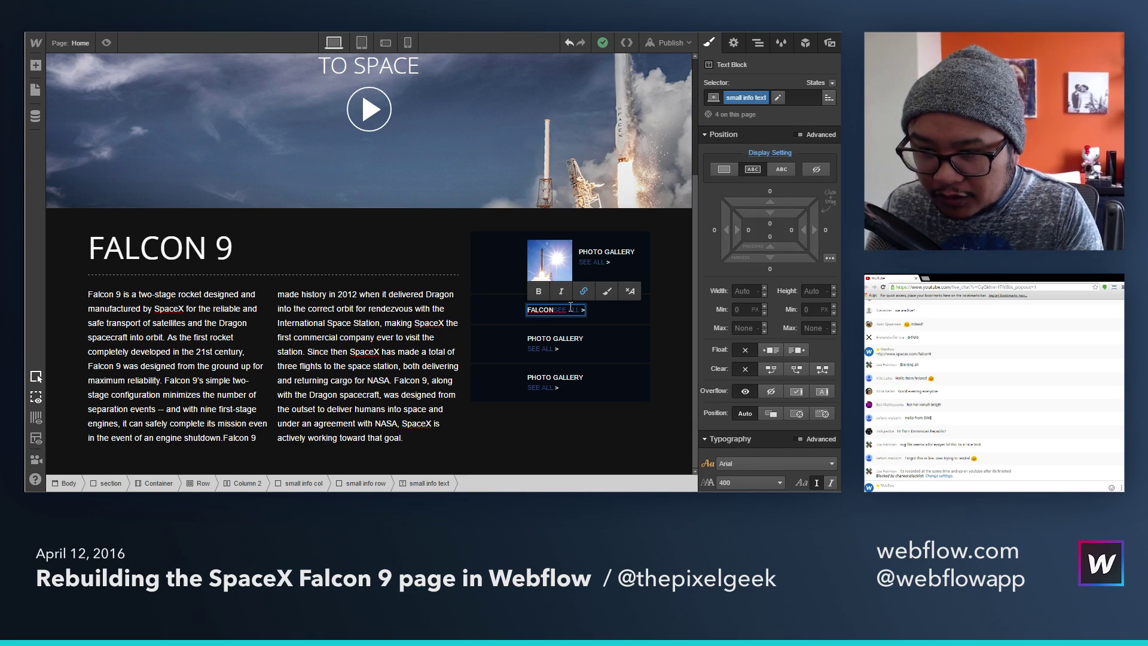
{"action": "type", "text": " 9 "}
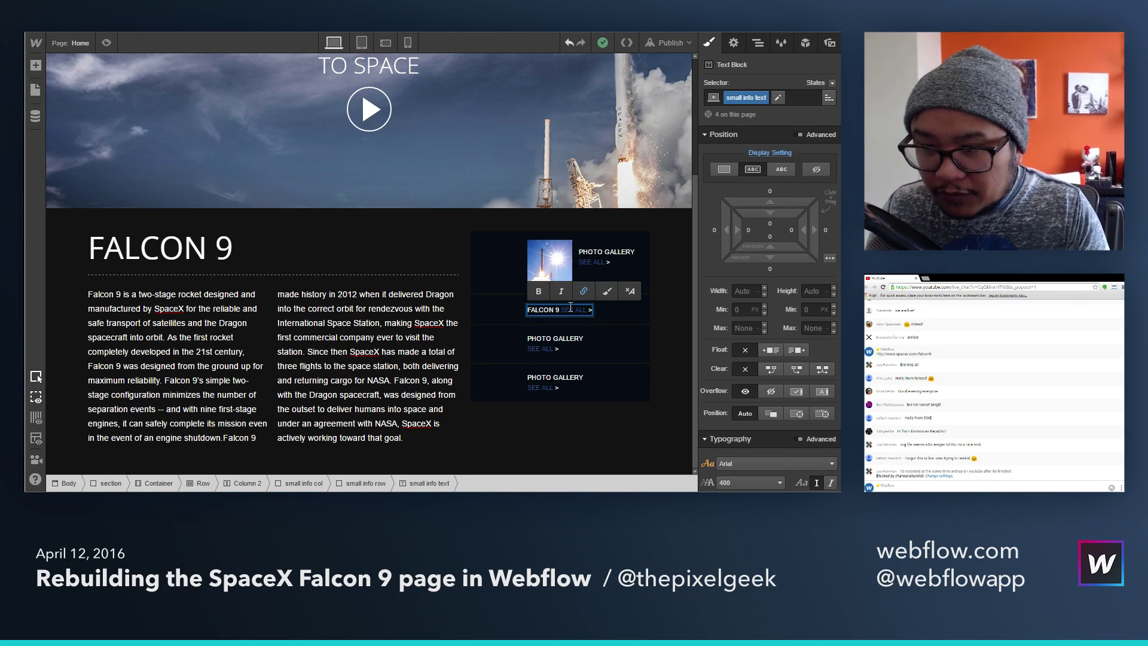
{"action": "type", "text": "PRICING"}
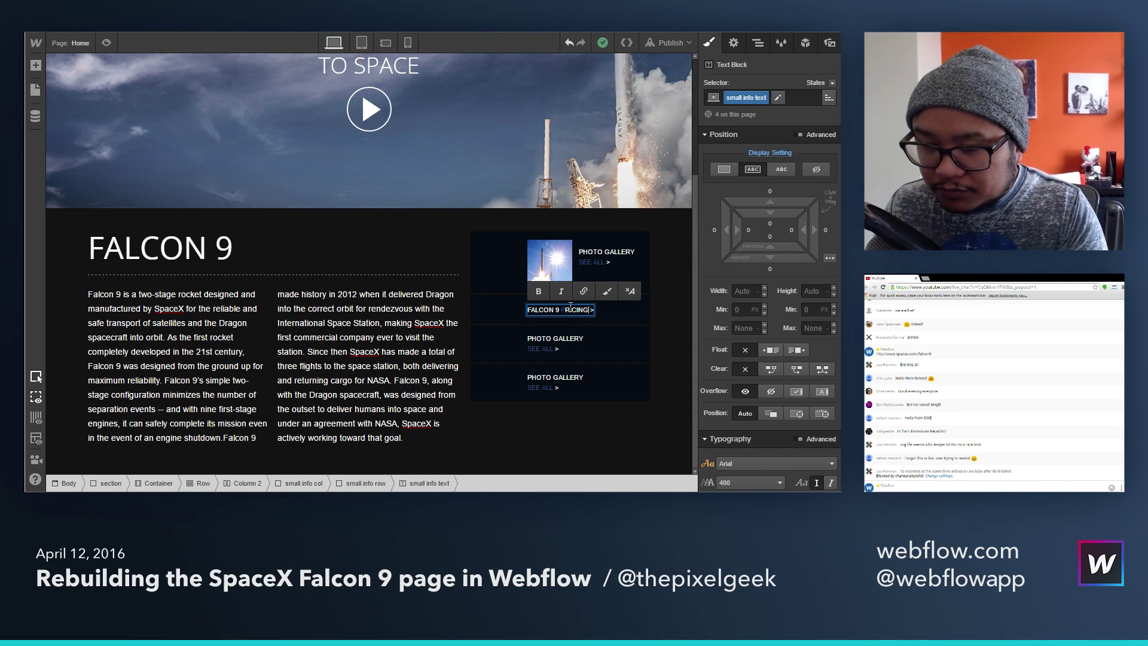
{"action": "key", "text": "ctrl+z"}
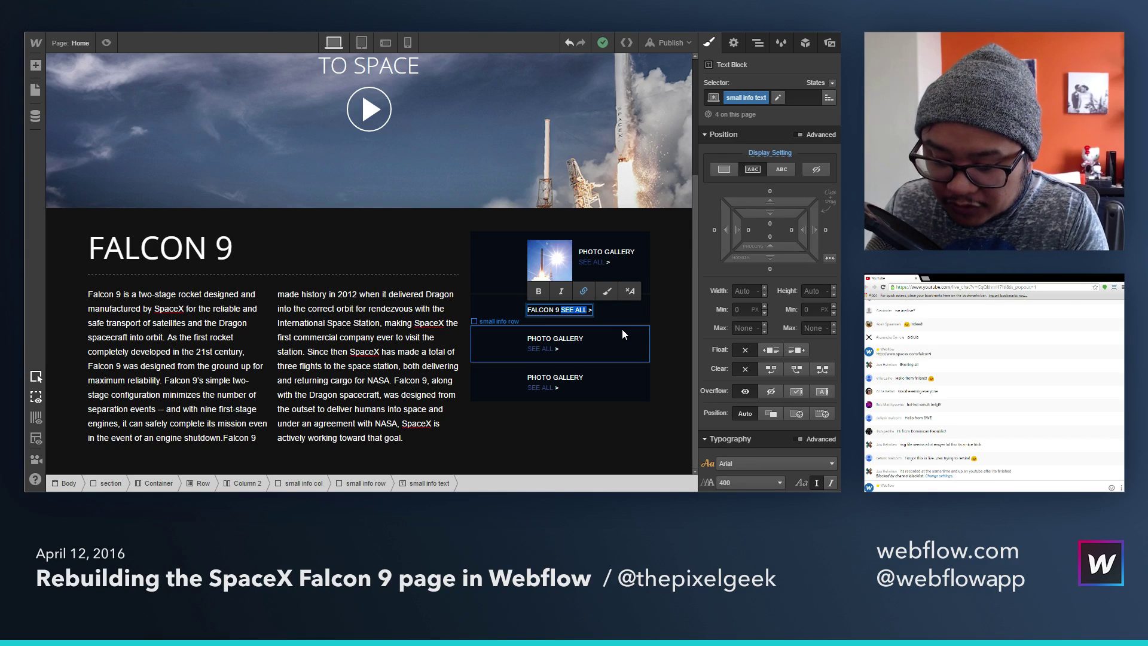
{"action": "type", "text": "PRICING"}
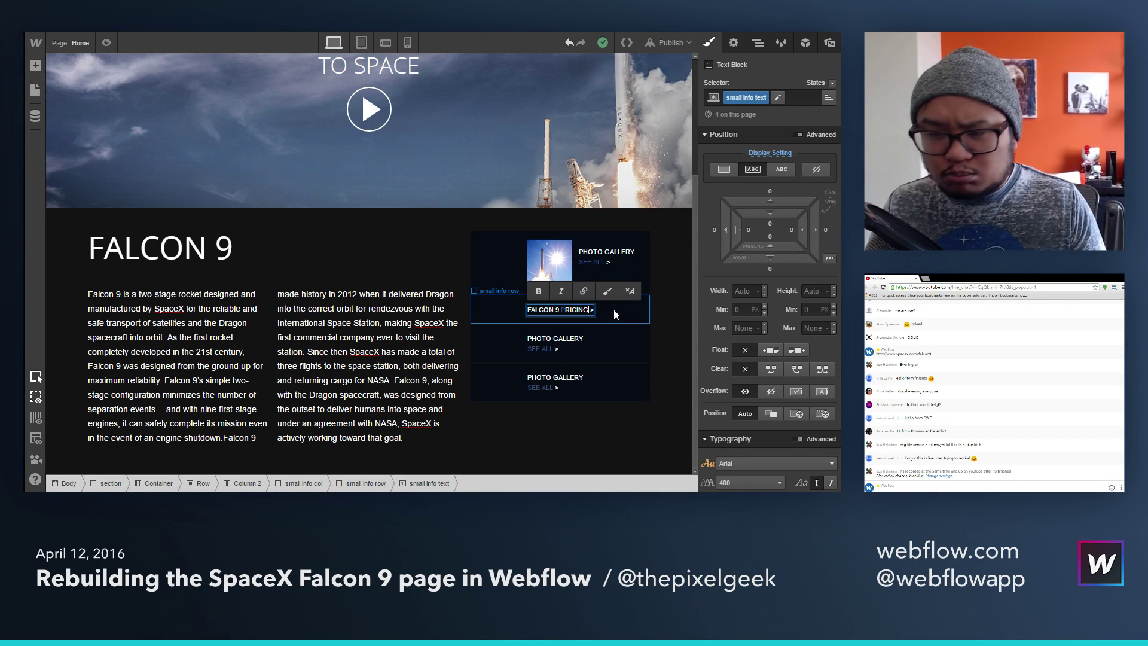
{"action": "left_click", "coordinate": [613, 310]}
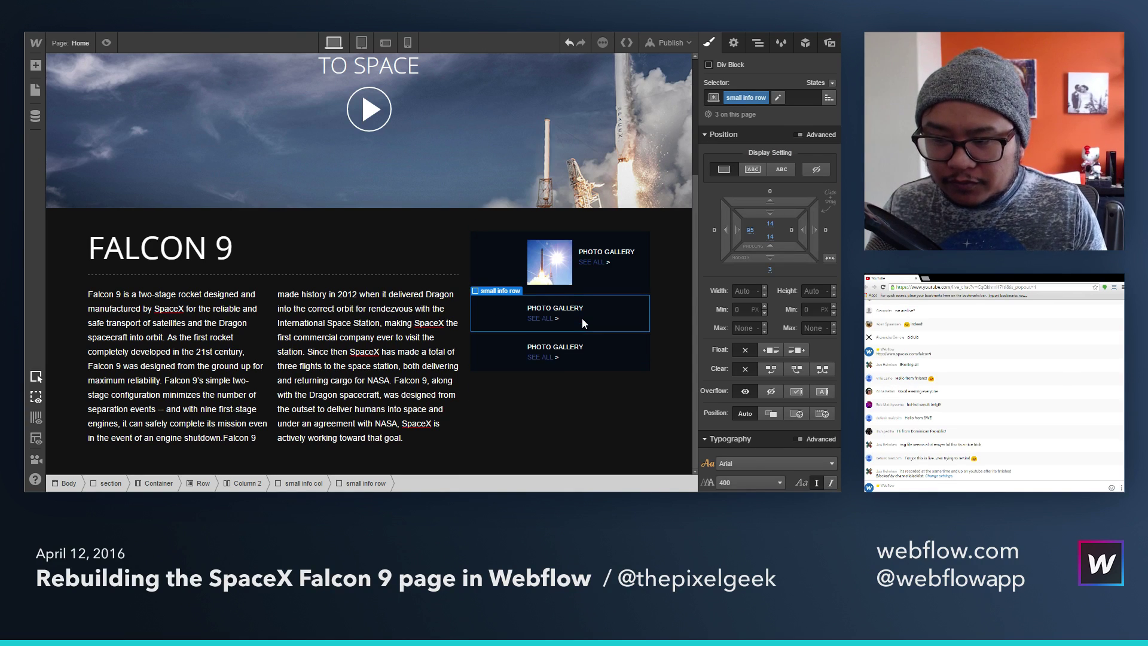
{"action": "key", "text": "Delete"}
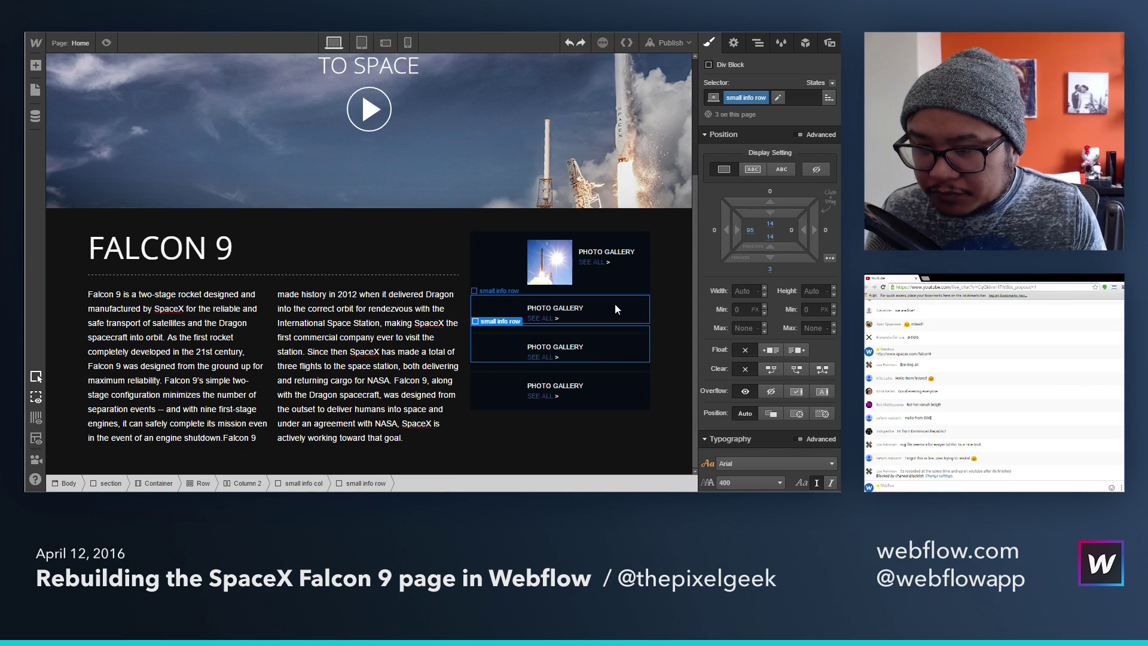
{"action": "key", "text": "Delete"}
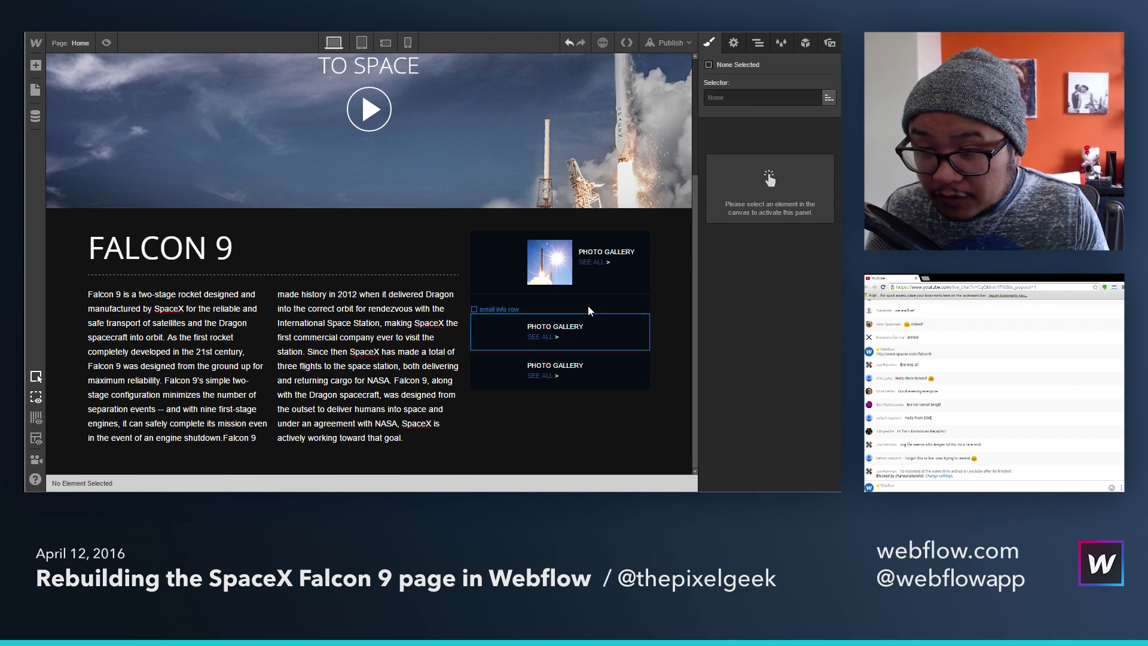
{"action": "key", "text": "ctrl+z"}
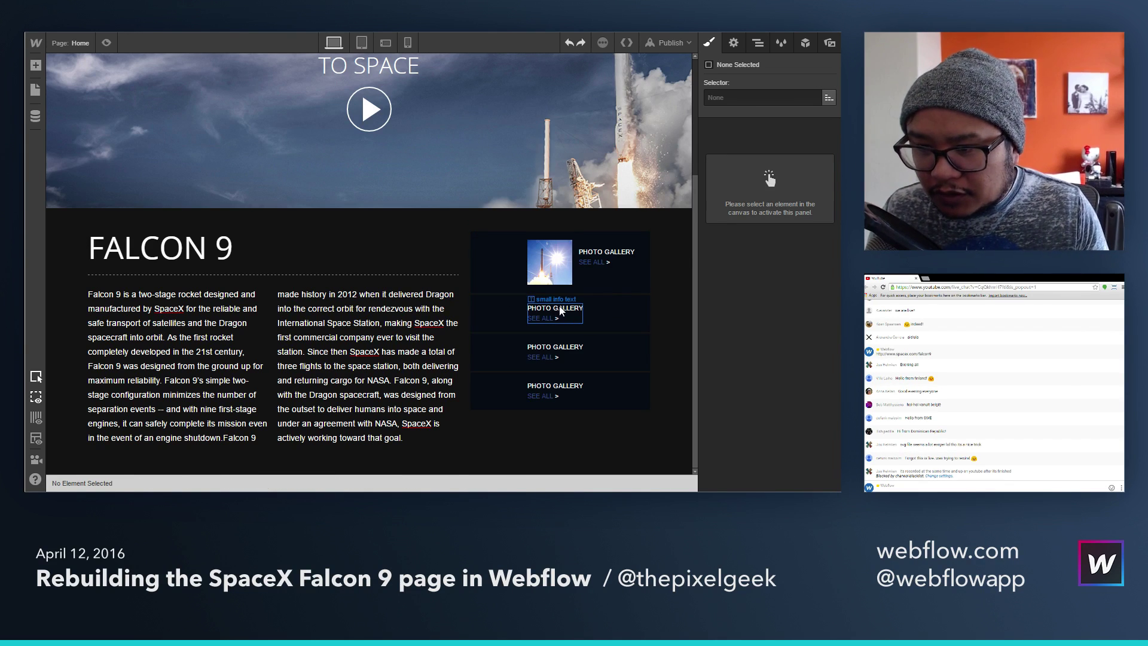
Step: Replace the second info row's PHOTO GALLERY heading with "FALCON 9" and erase its SEE ALL link text
{"action": "double_click", "coordinate": [529, 323]}
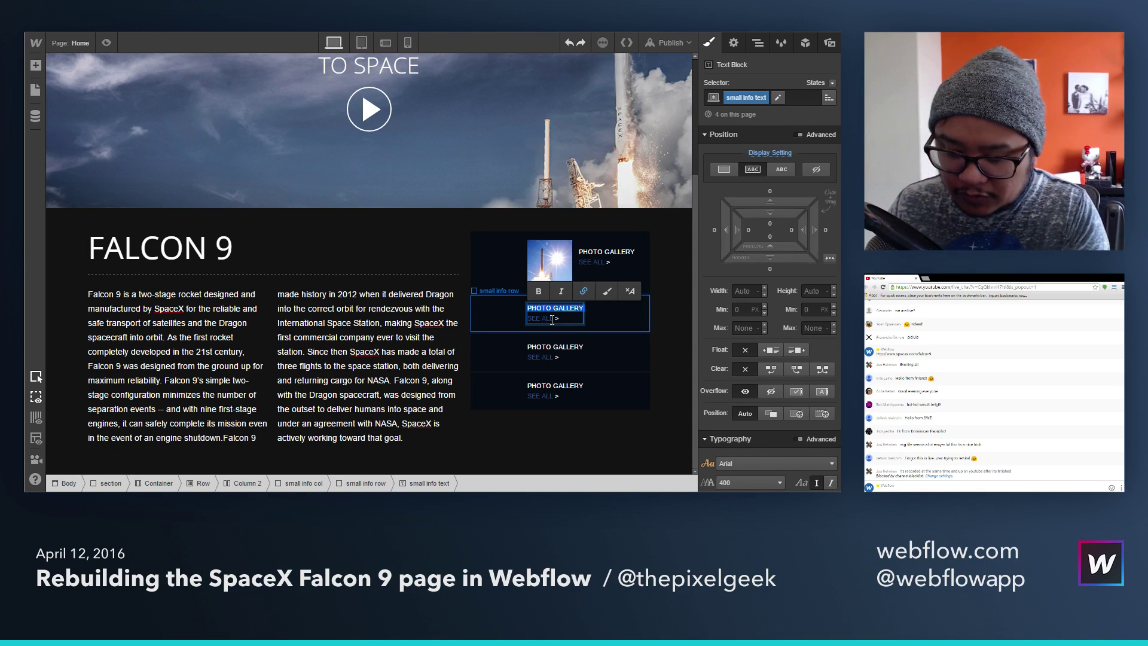
{"action": "type", "text": "FALCON 9SEE ALL >"}
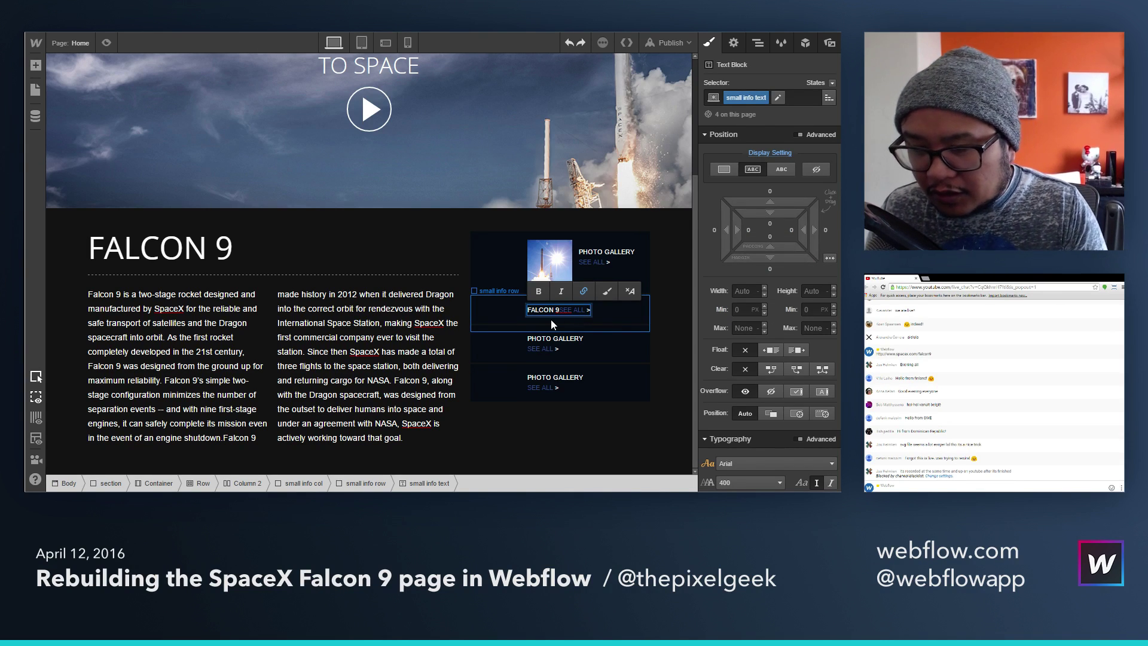
{"action": "key", "text": "Delete"}
{"action": "key", "text": "Delete"}
{"action": "key", "text": "Delete"}
{"action": "key", "text": "Delete"}
{"action": "key", "text": "Delete"}
{"action": "key", "text": "Delete"}
{"action": "key", "text": "Delete"}
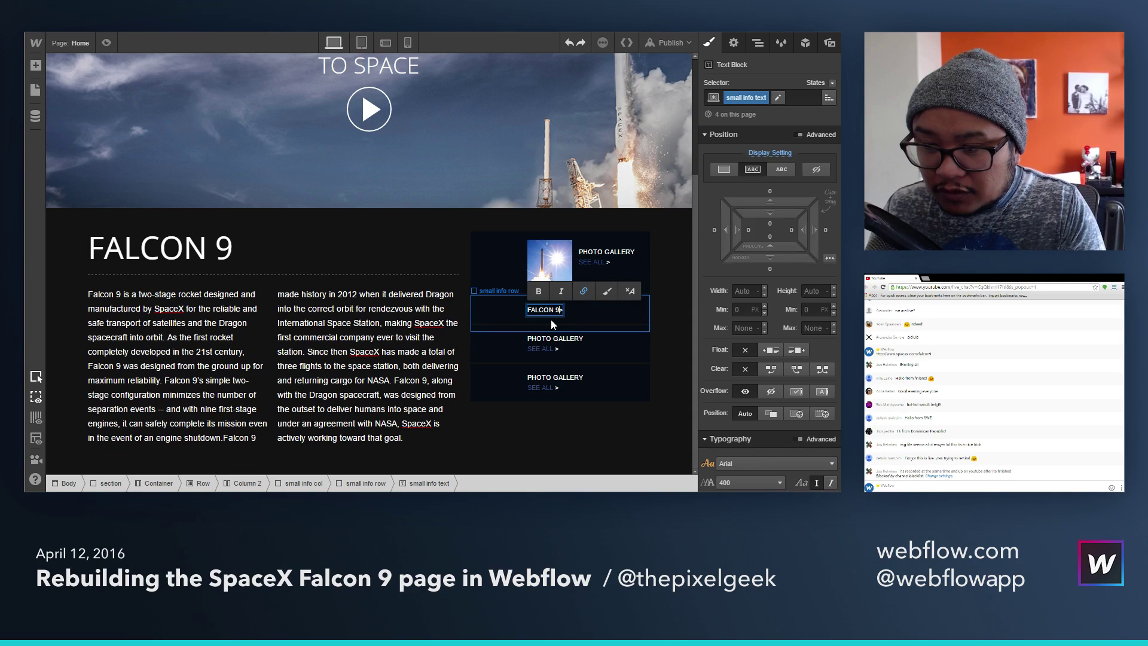
{"action": "key", "text": "Escape"}
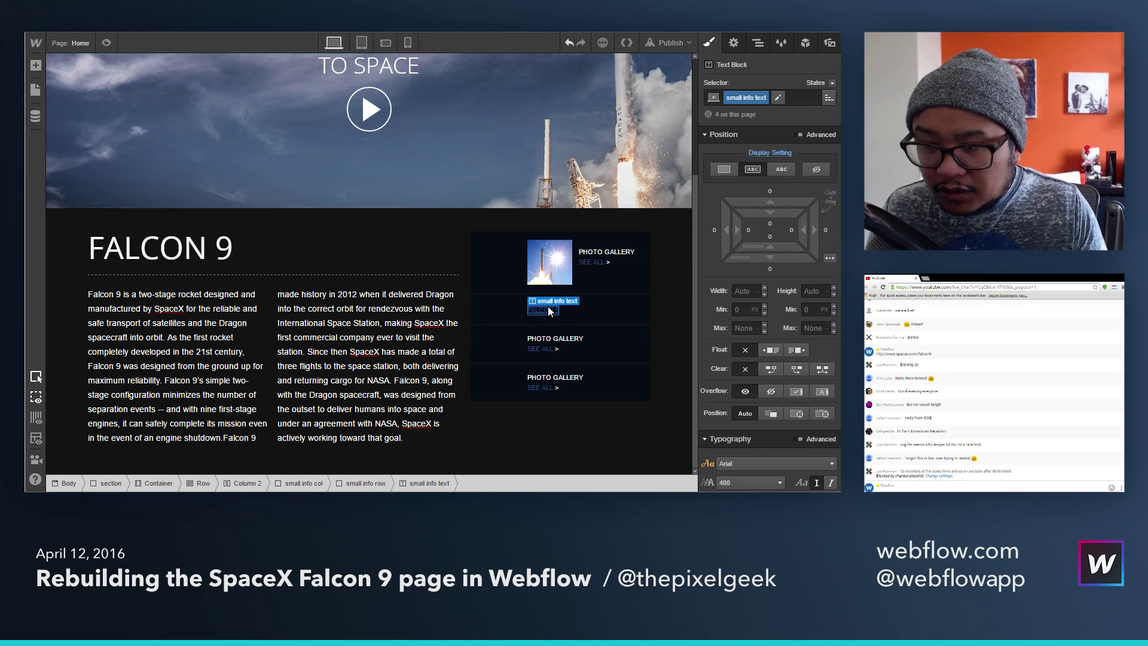
Step: Remove the leftover inline link from the second info row and complete its text as "FALCON 9 PRICING >"
{"action": "left_click", "coordinate": [546, 310]}
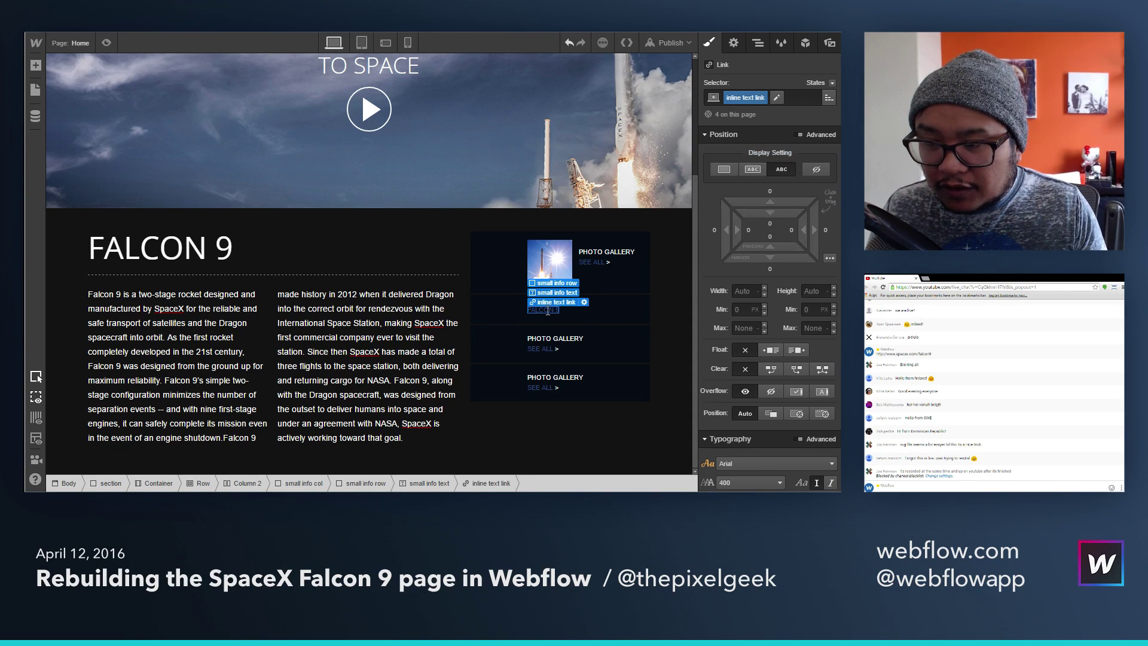
{"action": "double_click", "coordinate": [547, 310]}
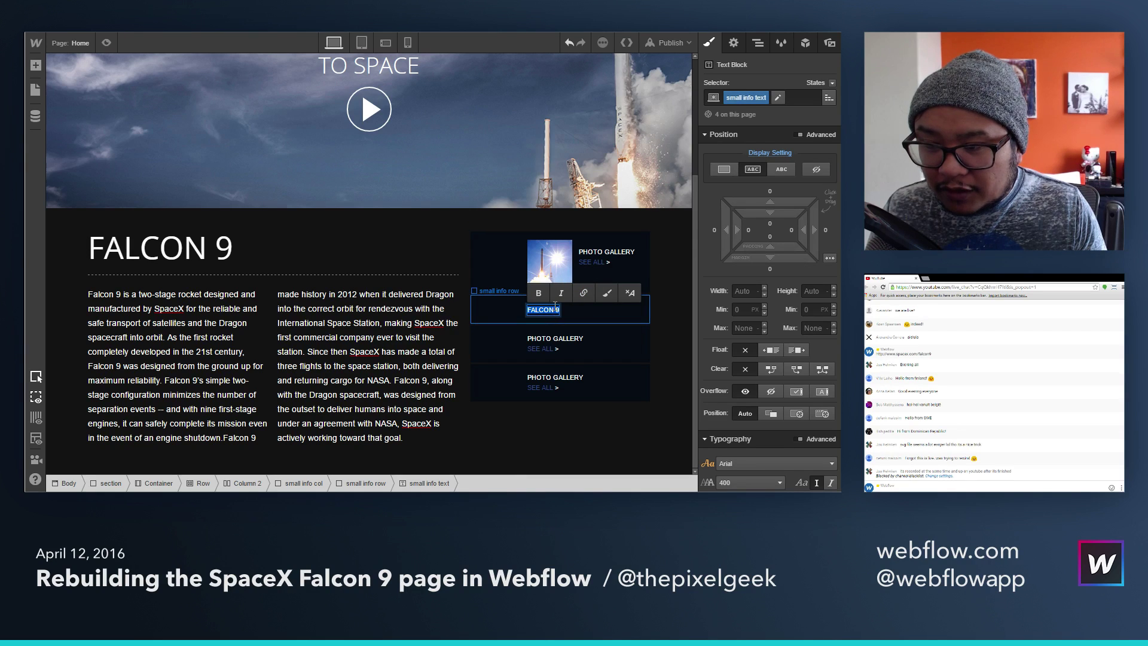
{"action": "type", "text": "PRICING"}
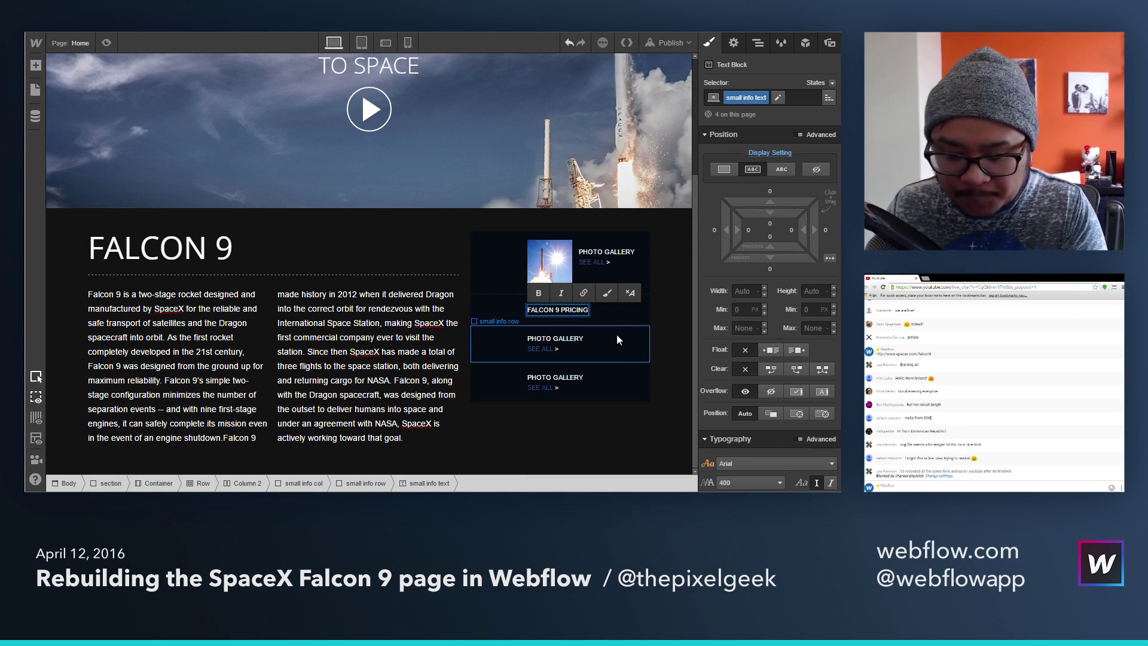
{"action": "type", "text": " >"}
Step: Turn the word PRICING in the second info row into a link and apply the "inline text link" class
{"action": "key", "text": "Left"}
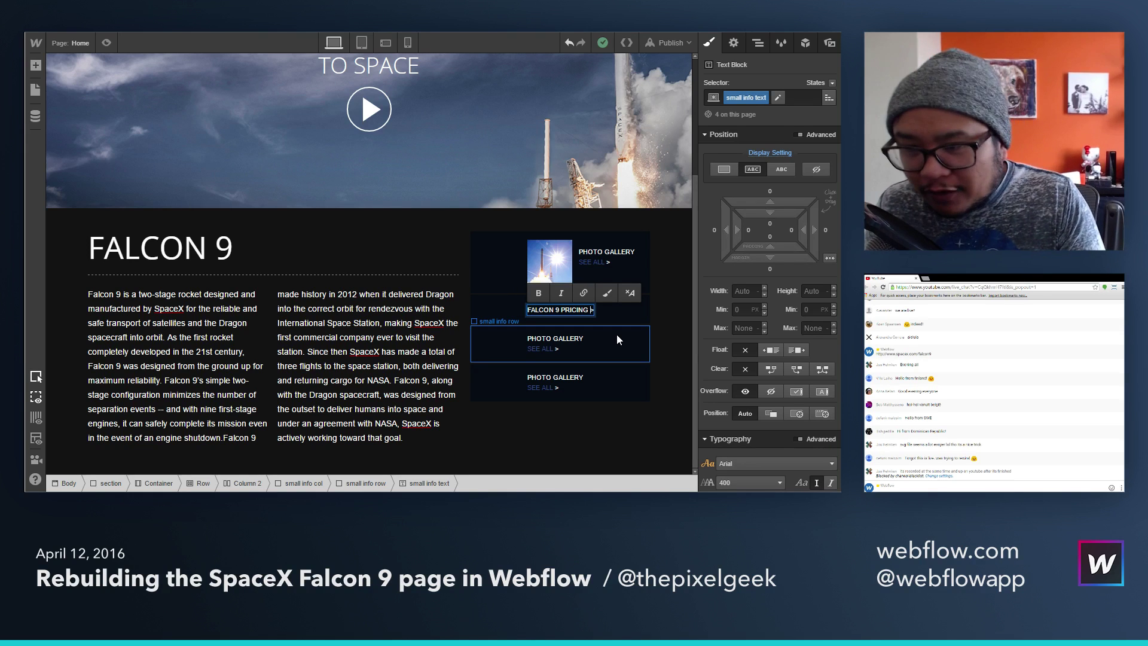
{"action": "key", "text": "ctrl+shift+Left"}
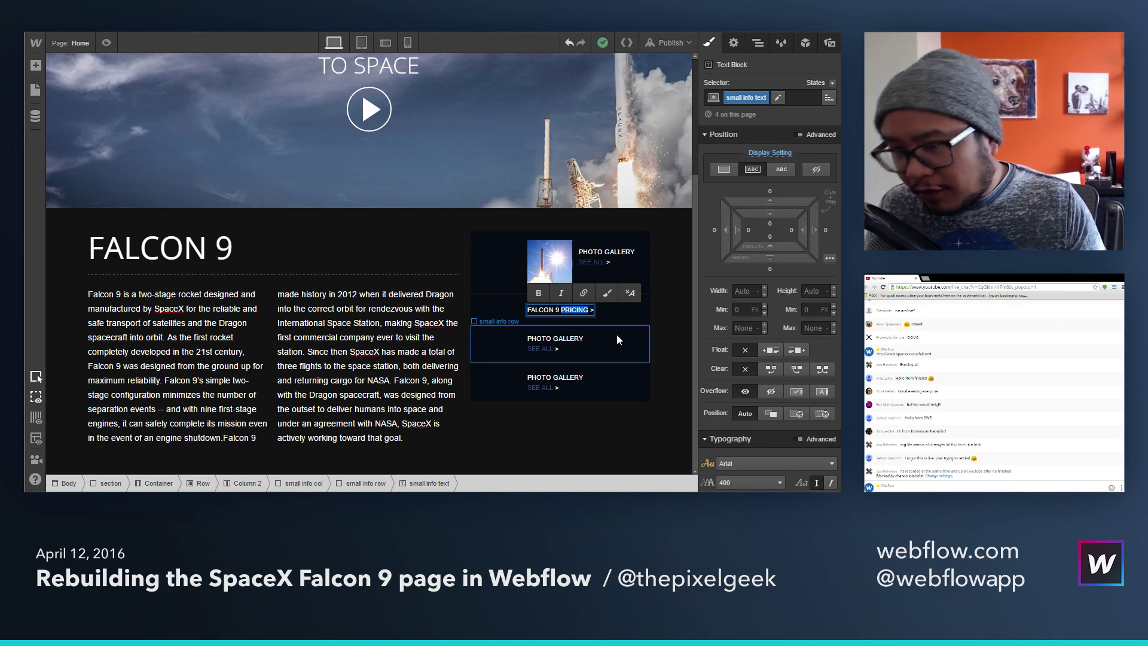
{"action": "key", "text": "ctrl+k"}
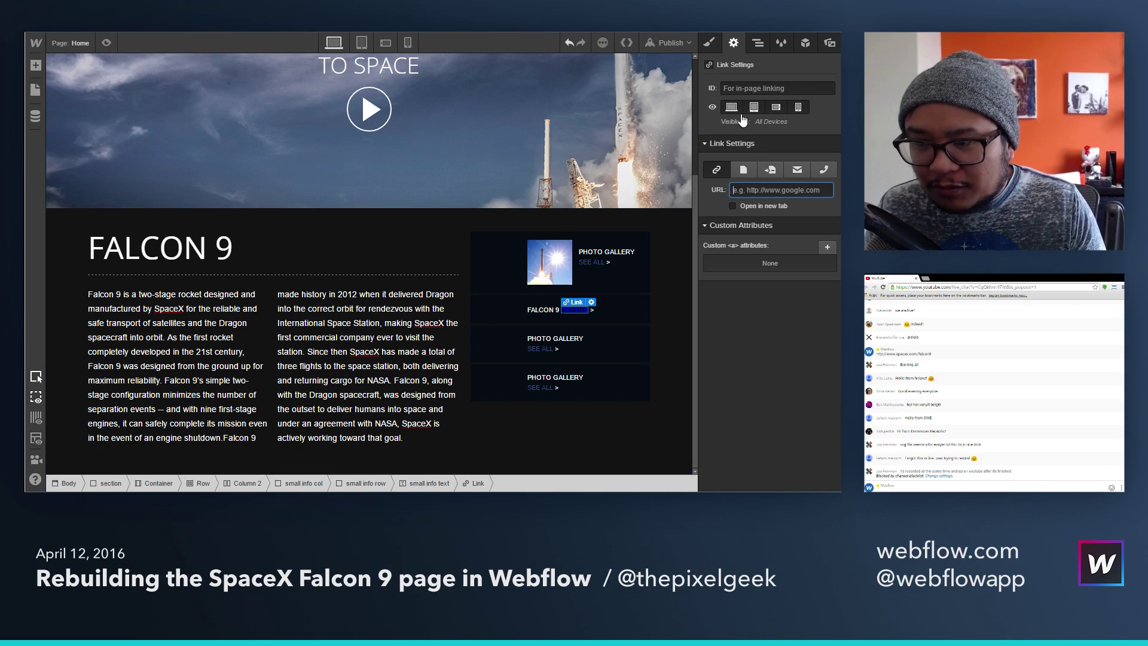
{"action": "key", "text": "s"}
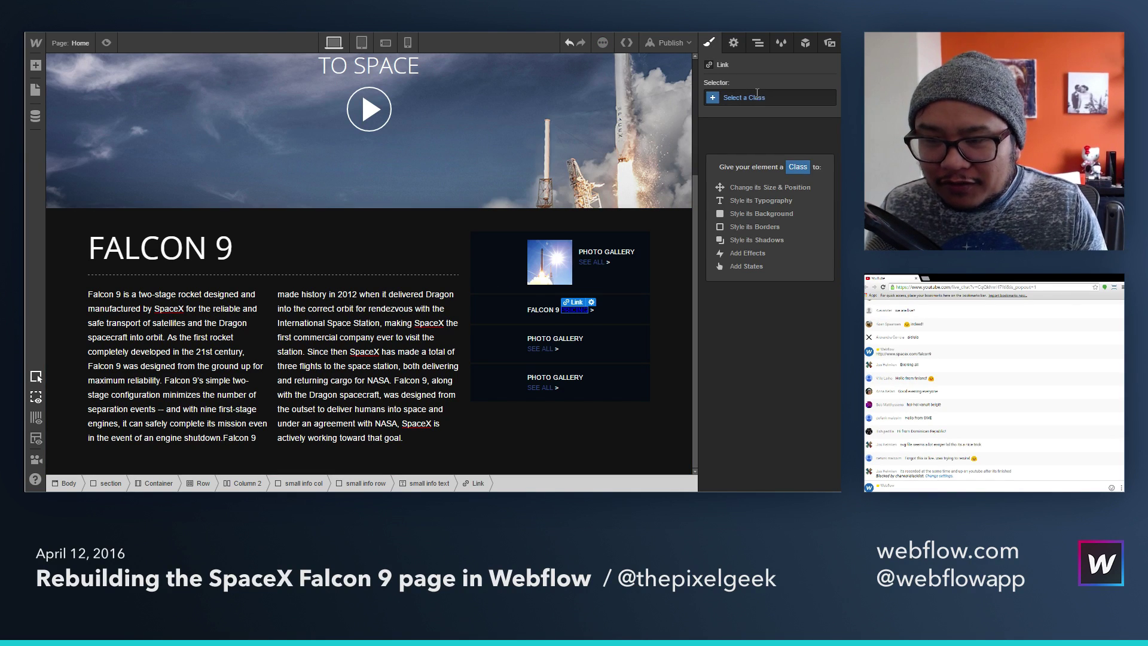
{"action": "left_click", "coordinate": [757, 96]}
{"action": "type", "text": "inline"}
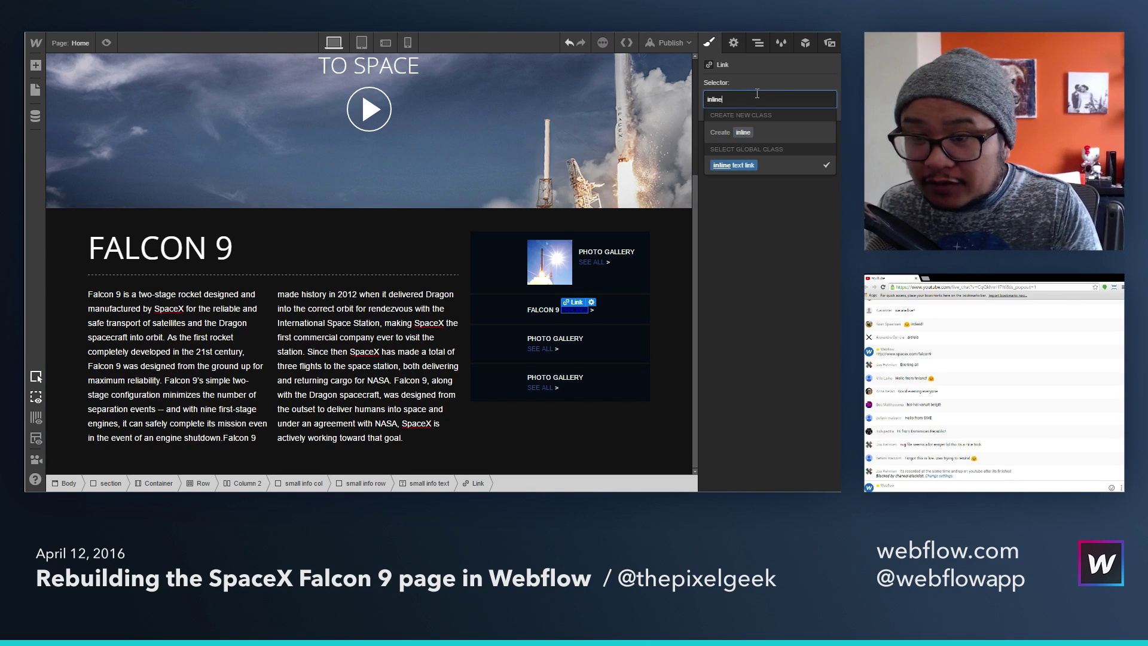
{"action": "key", "text": "Return"}
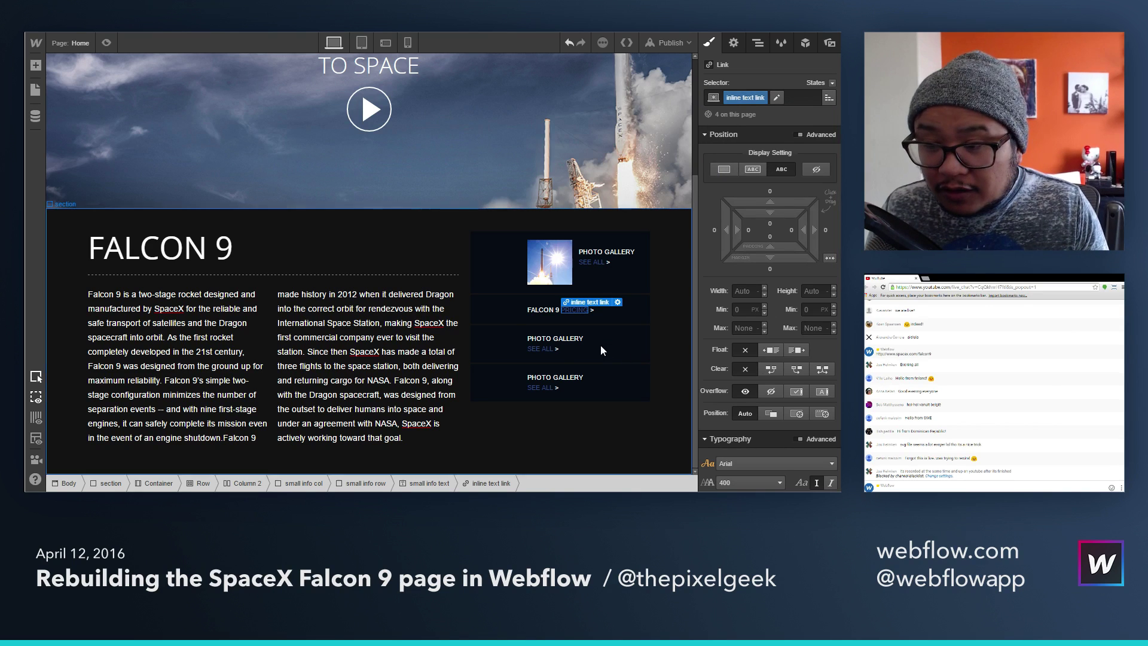
Step: Erase the PHOTO GALLERY heading from the third info row, keeping its SEE ALL line
{"action": "double_click", "coordinate": [562, 341]}
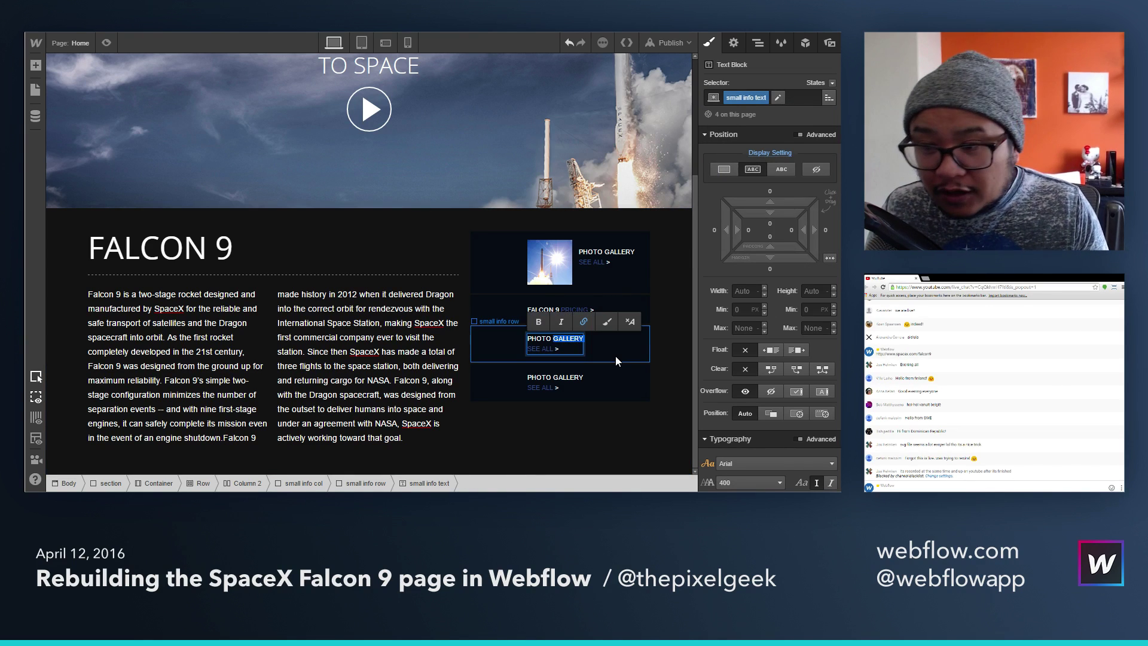
{"action": "type", "text": "PHO"}
{"action": "key", "text": "BackSpace"}
{"action": "key", "text": "BackSpace"}
{"action": "key", "text": "BackSpace"}
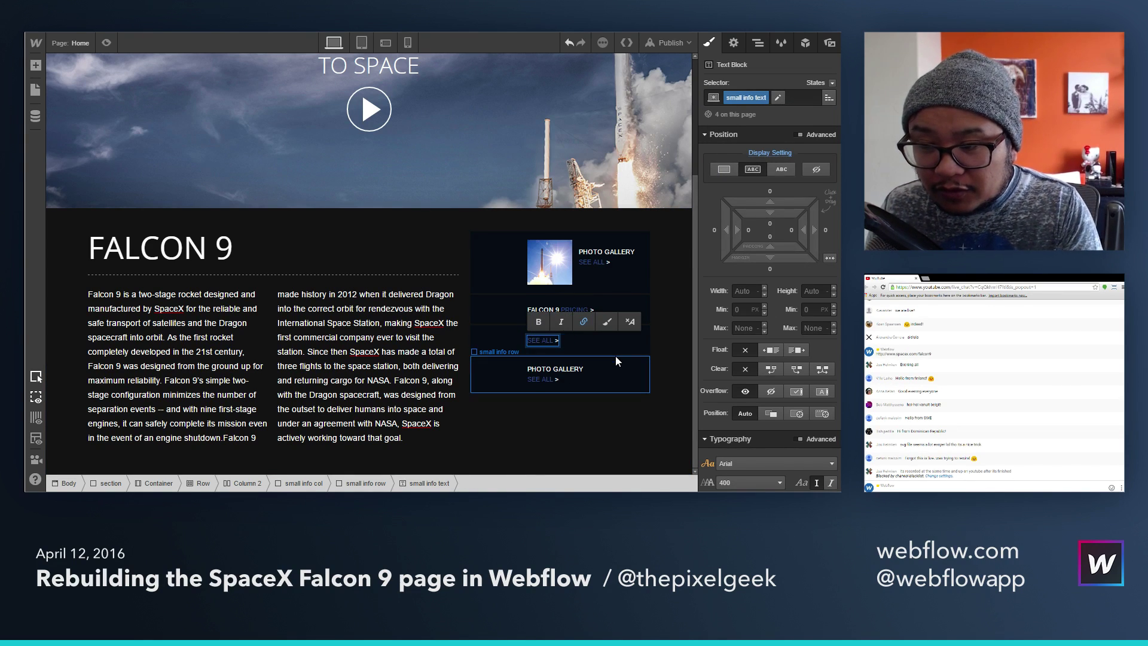
Step: Replace the third info row's SEE ALL link text with plain text "LAUNCH MANIFEST", keeping the ">" after it
{"action": "key", "text": "shift+Right"}
{"action": "key", "text": "shift+Right"}
{"action": "key", "text": "shift+Right"}
{"action": "key", "text": "shift+Right"}
{"action": "key", "text": "shift+Right"}
{"action": "key", "text": "shift+Right"}
{"action": "key", "text": "shift+Right"}
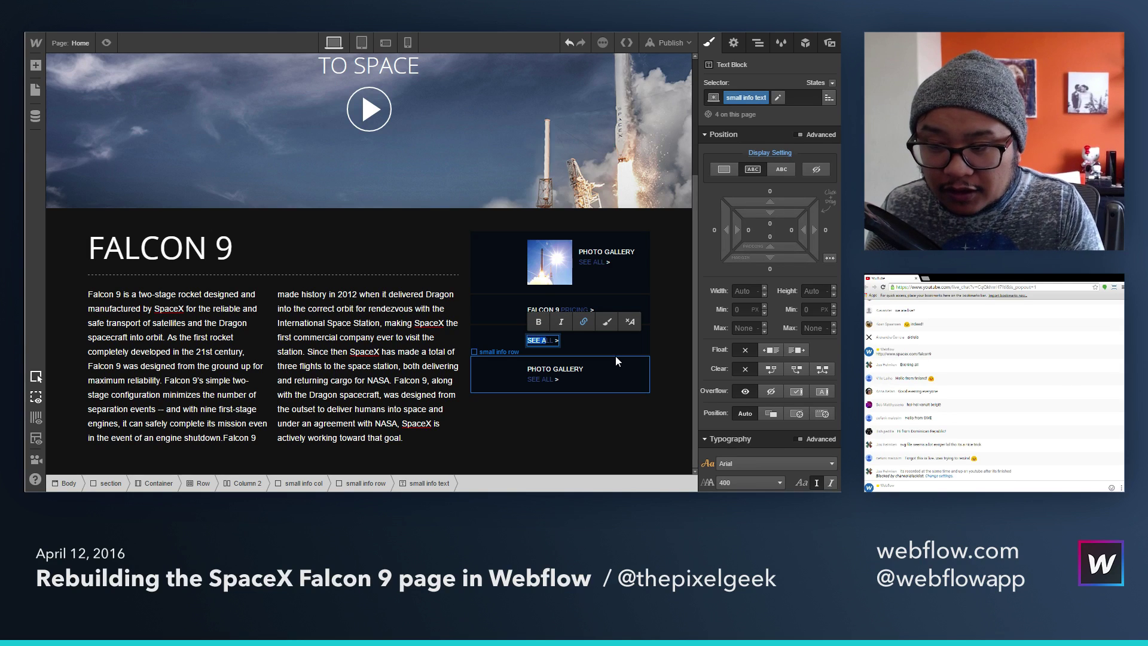
{"action": "type", "text": "LAUNCH"}
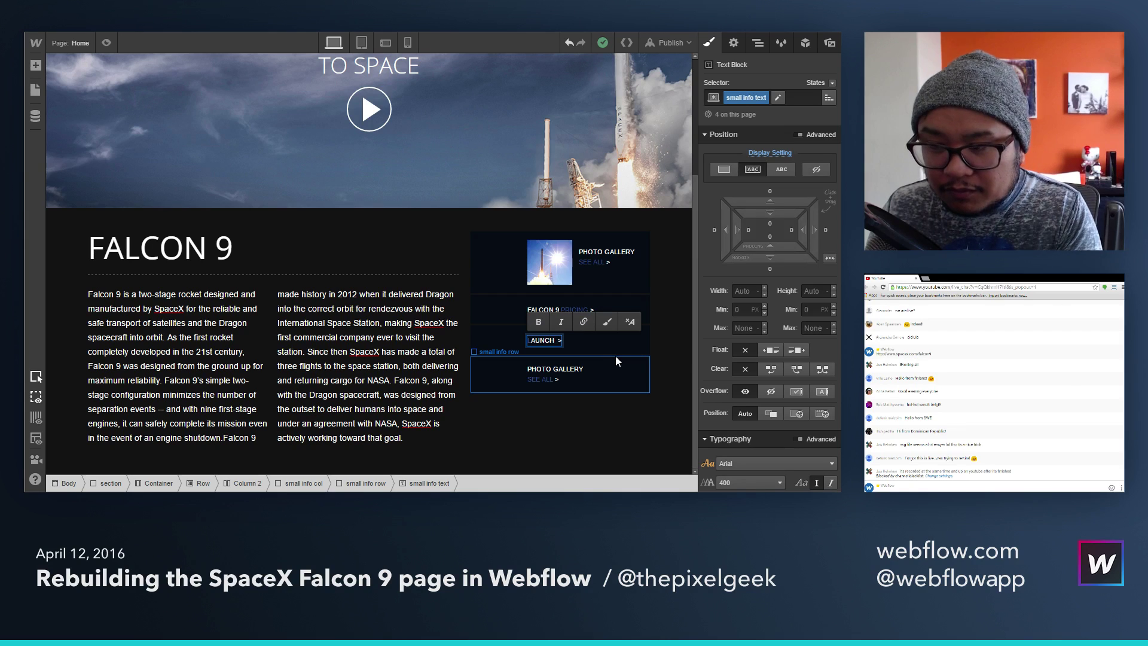
{"action": "type", "text": " MANIFEST"}
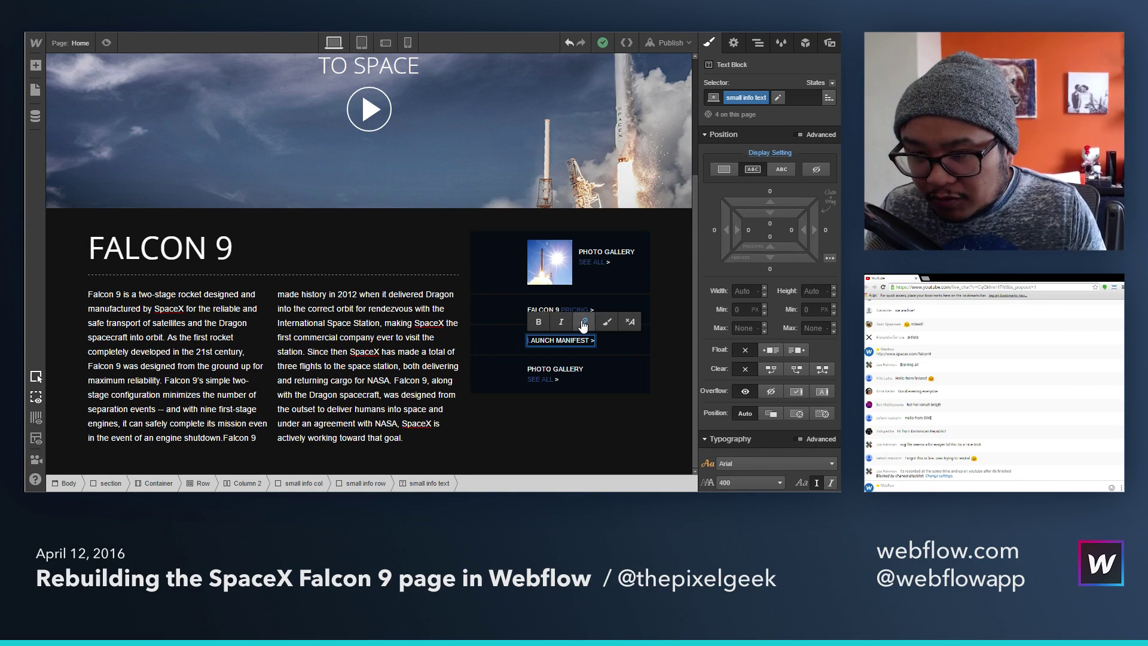
Step: Turn LAUNCH MANIFEST in the third info row into a link and apply the "inline text link" class
{"action": "left_click_drag", "start_coordinate": [591, 340], "coordinate": [526, 340]}
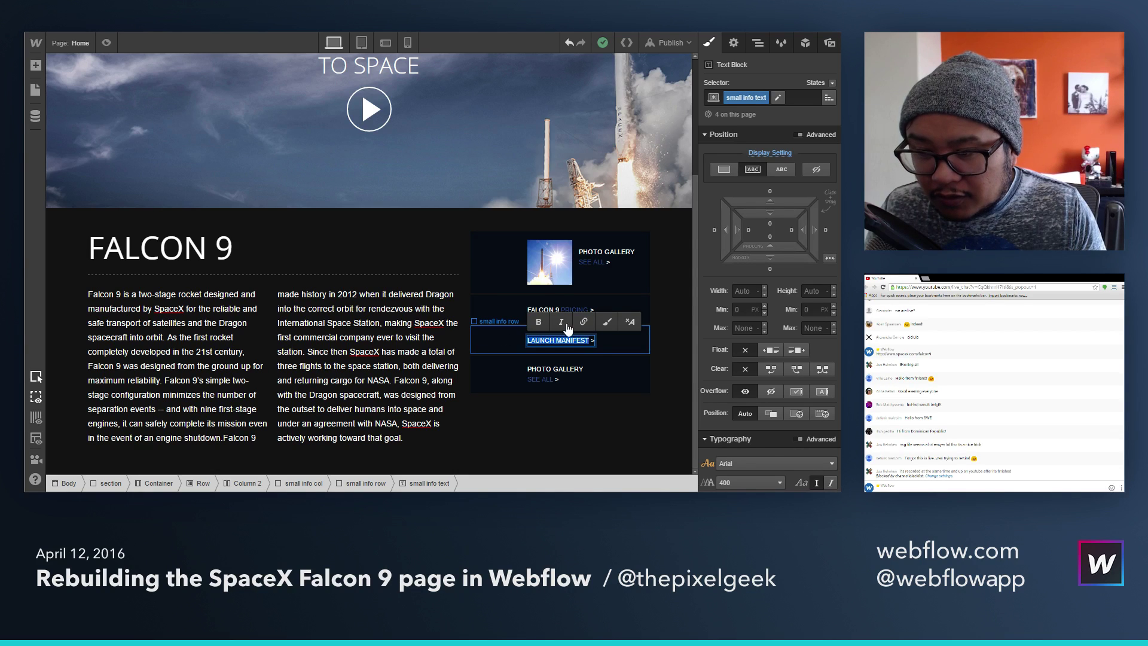
{"action": "key", "text": "ctrl+k"}
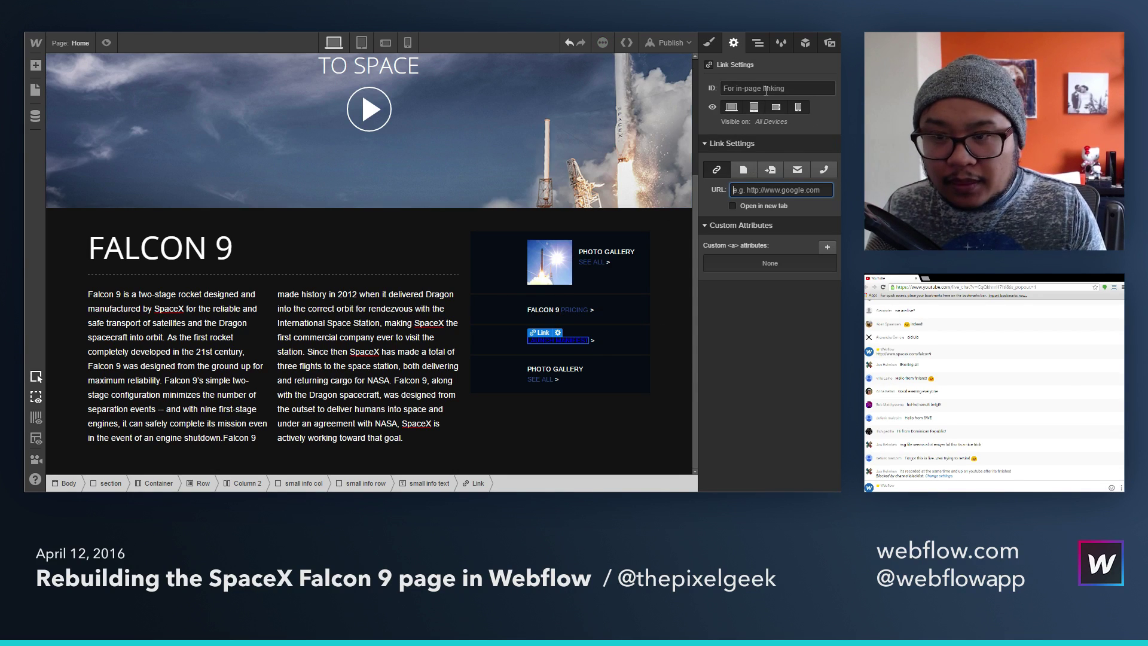
{"action": "left_click", "coordinate": [710, 43]}
{"action": "left_click", "coordinate": [768, 98]}
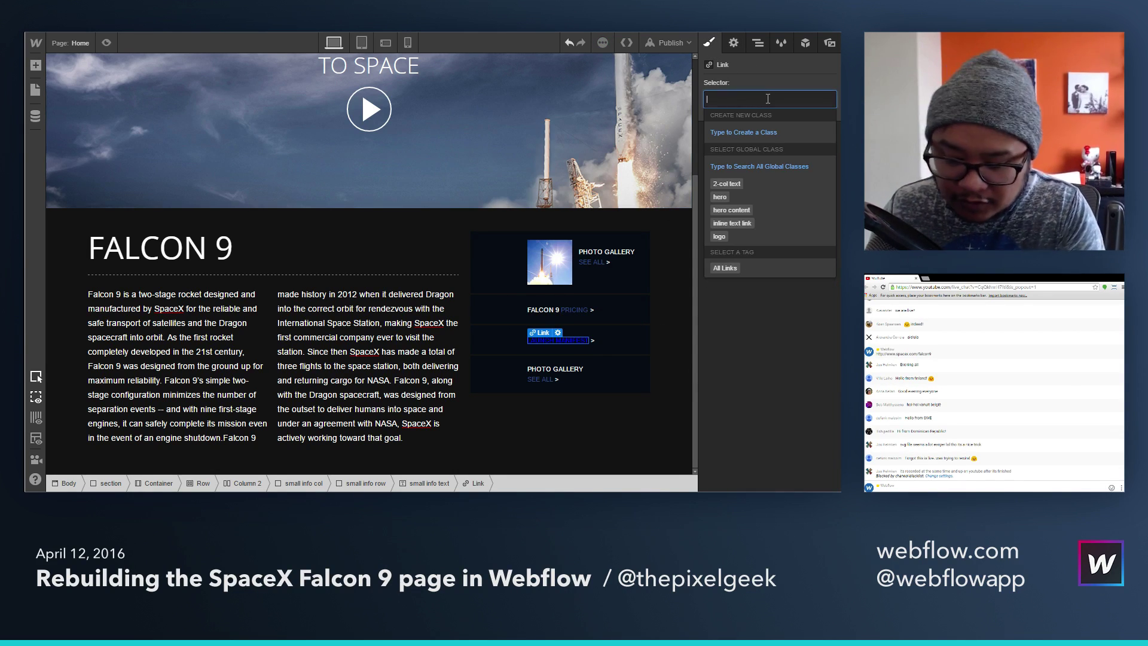
{"action": "type", "text": "inline"}
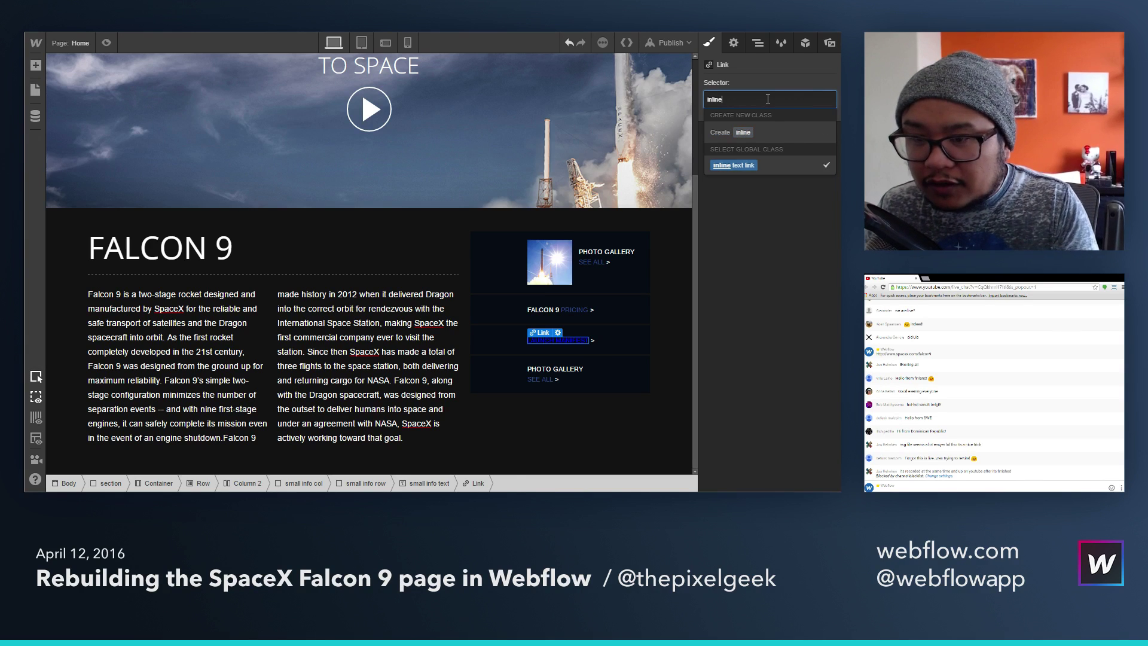
{"action": "key", "text": "Return"}
Step: Replace the fourth info row's heading and SEE ALL link so its text reads "FALCON 9 USER'S GUIDE >"
{"action": "double_click", "coordinate": [572, 369]}
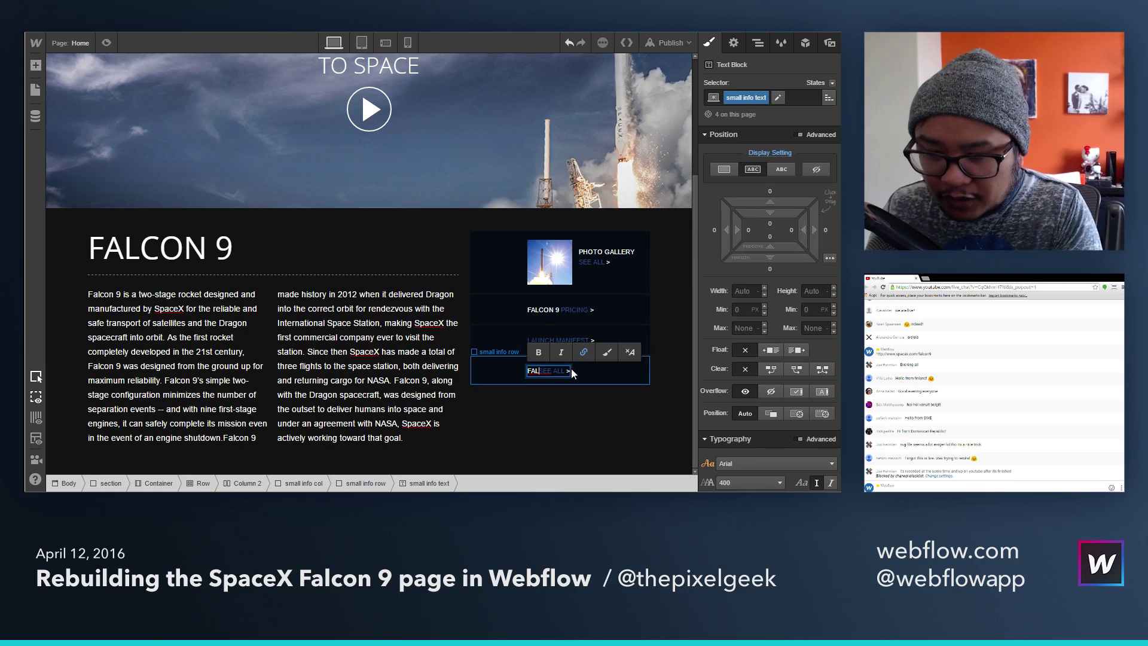
{"action": "type", "text": "LCON 9"}
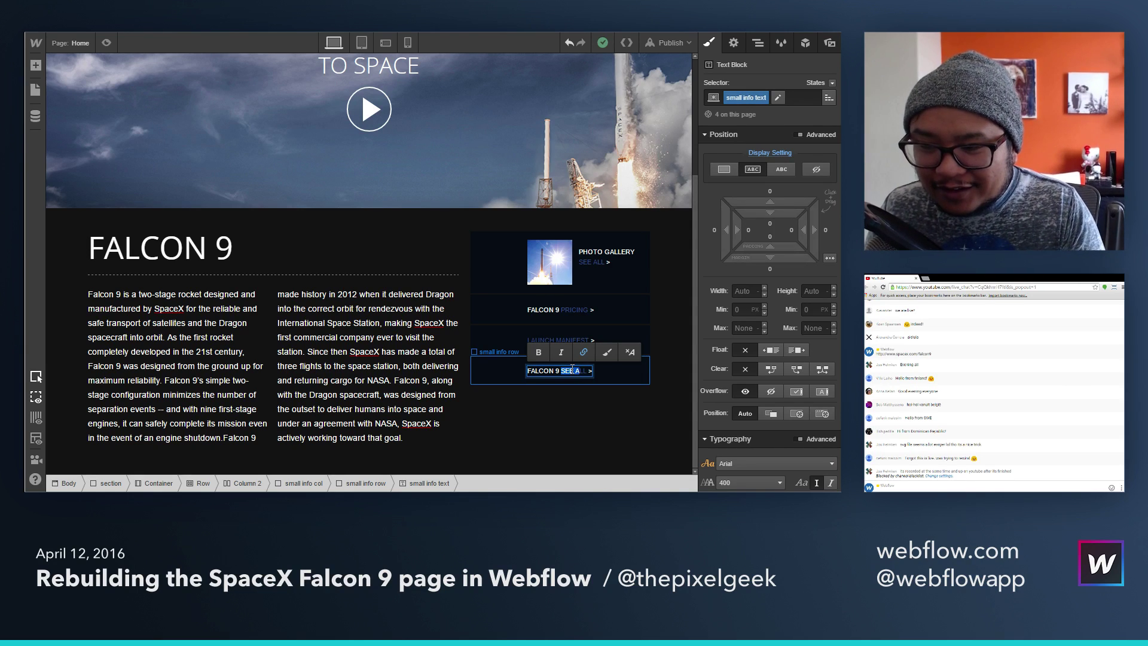
{"action": "key", "text": "shift+Right"}
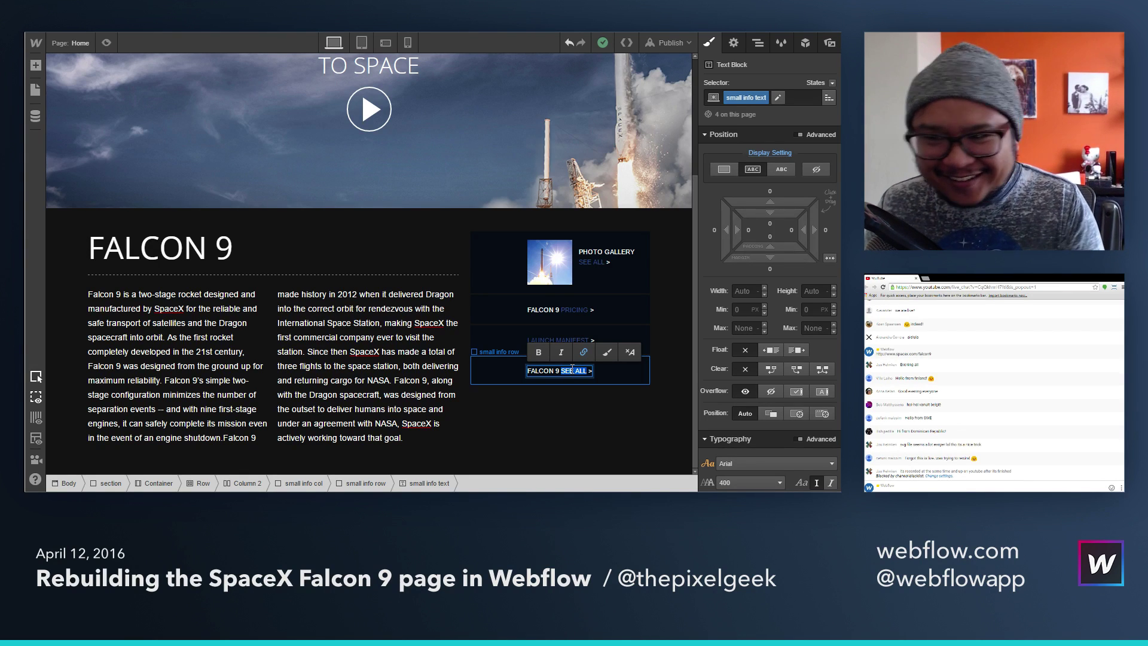
{"action": "type", "text": "USER"}
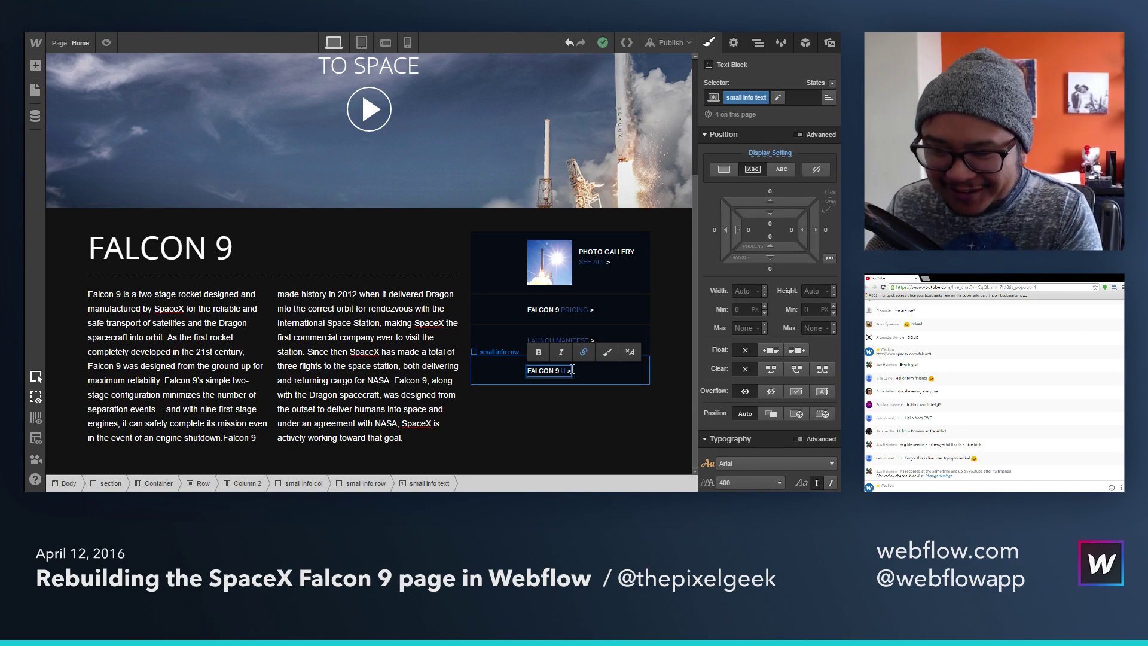
{"action": "type", "text": "'S GUIDE"}
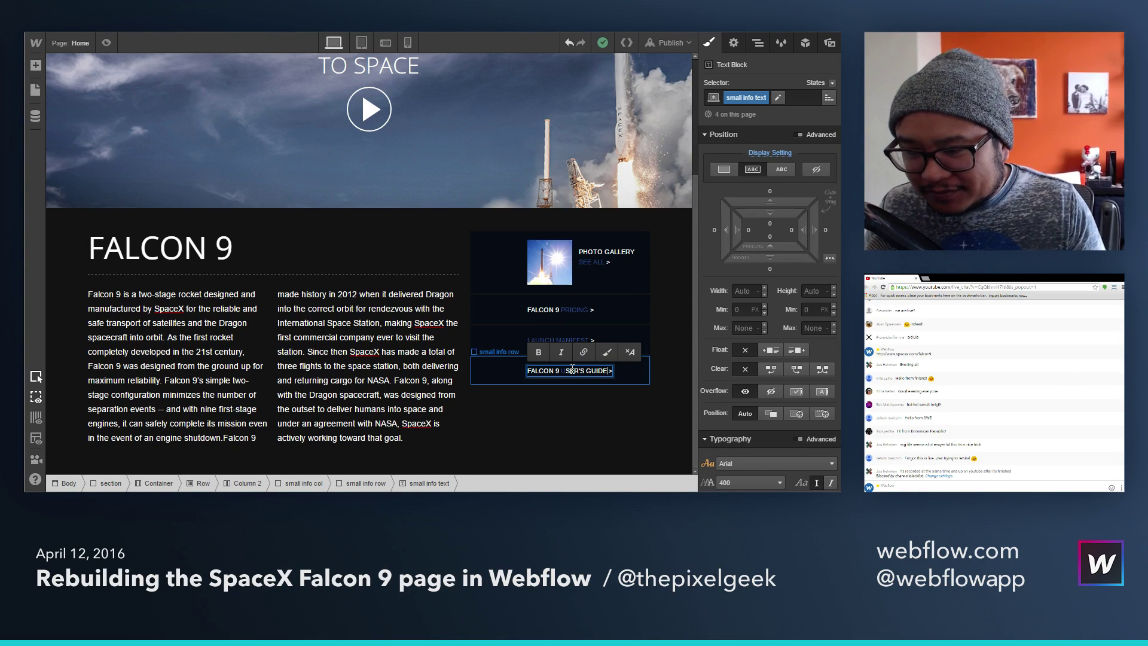
Step: Turn USER'S GUIDE in the fourth info row into a link and apply the "inline text link" class
{"action": "left_click", "coordinate": [562, 371]}
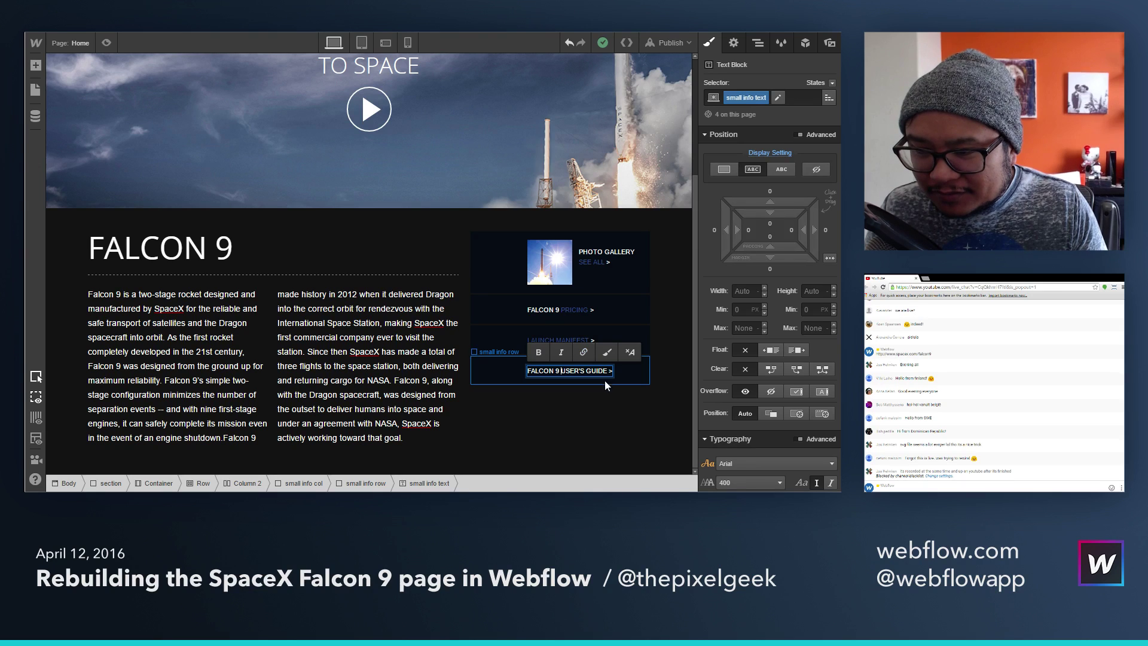
{"action": "left_click_drag", "start_coordinate": [609, 370], "coordinate": [560, 371]}
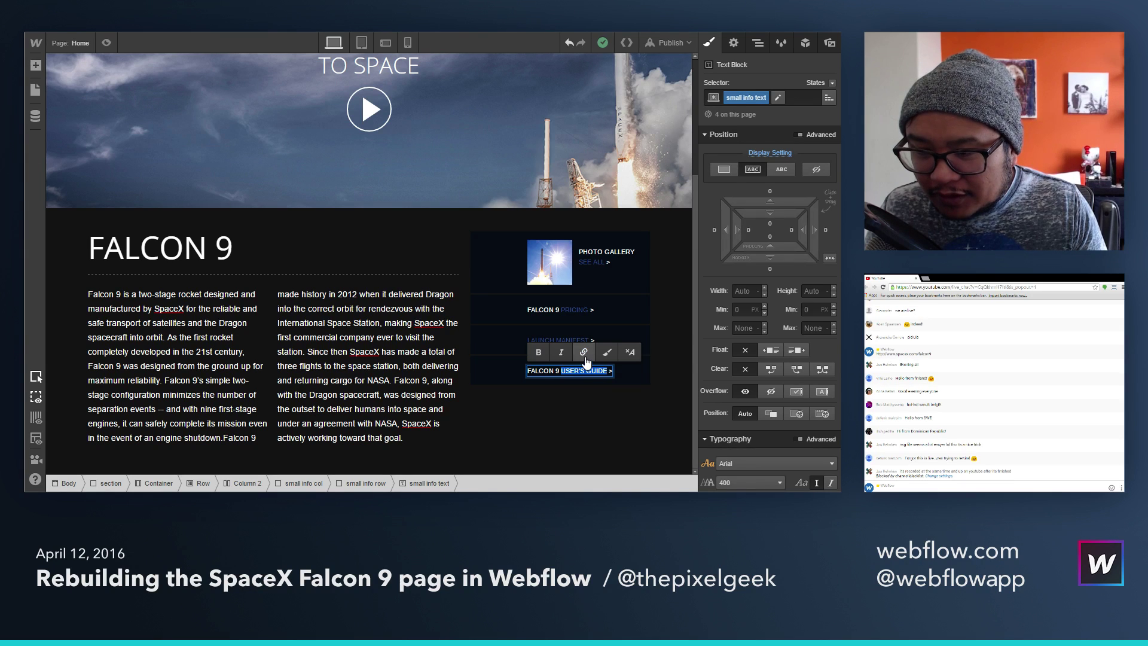
{"action": "key", "text": "ctrl+k"}
{"action": "left_click", "coordinate": [774, 100]}
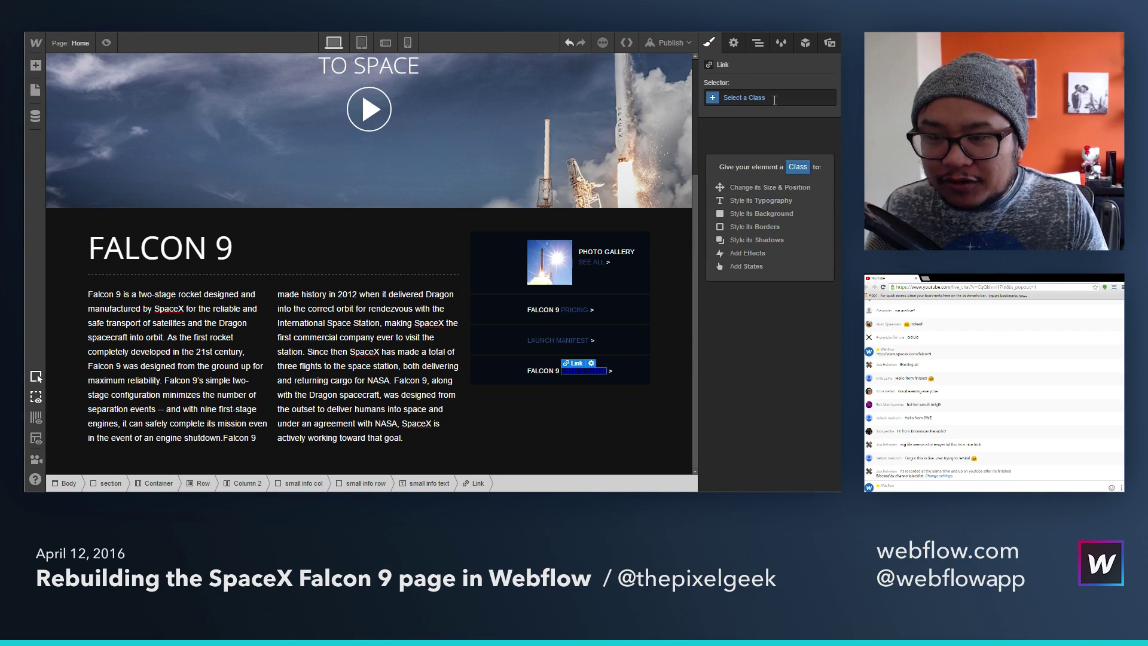
{"action": "type", "text": "inline"}
{"action": "key", "text": "Return"}
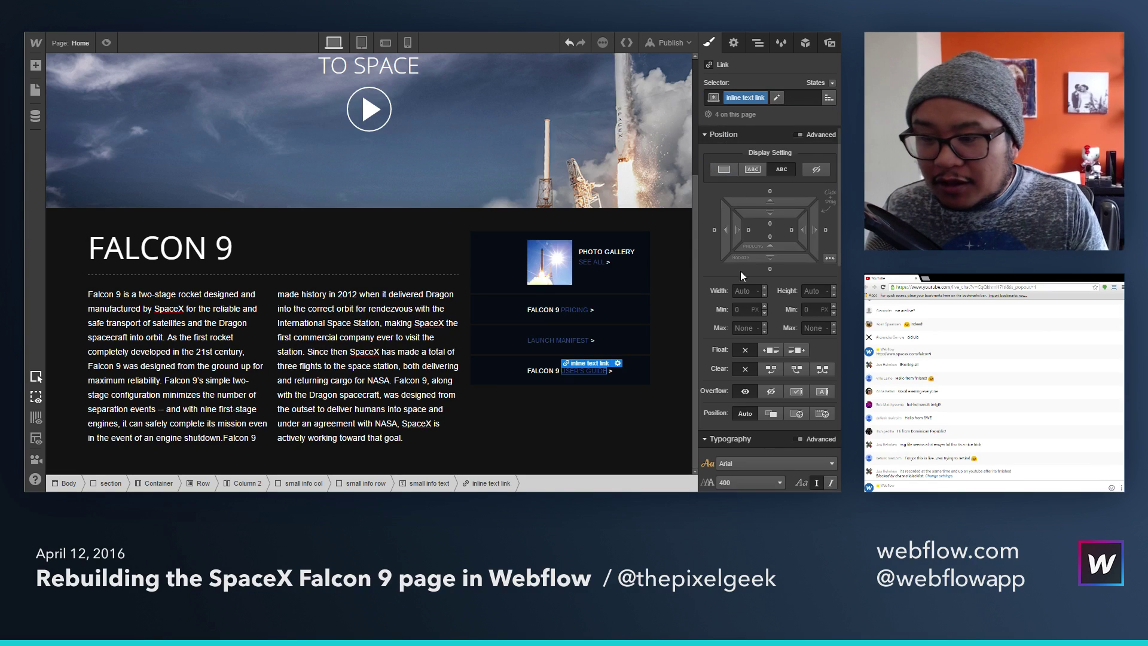
Step: Check the details of the mini-falcon2.png asset and insert that image above the first row inside the small info col
{"action": "left_click", "coordinate": [830, 44]}
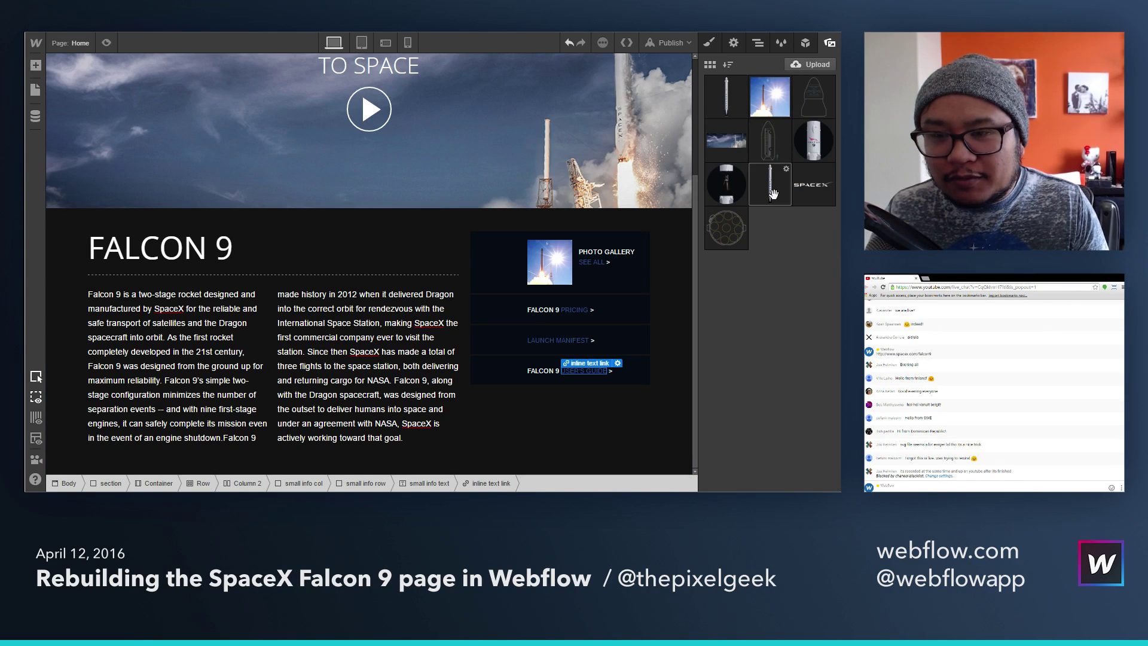
{"action": "left_click", "coordinate": [786, 169]}
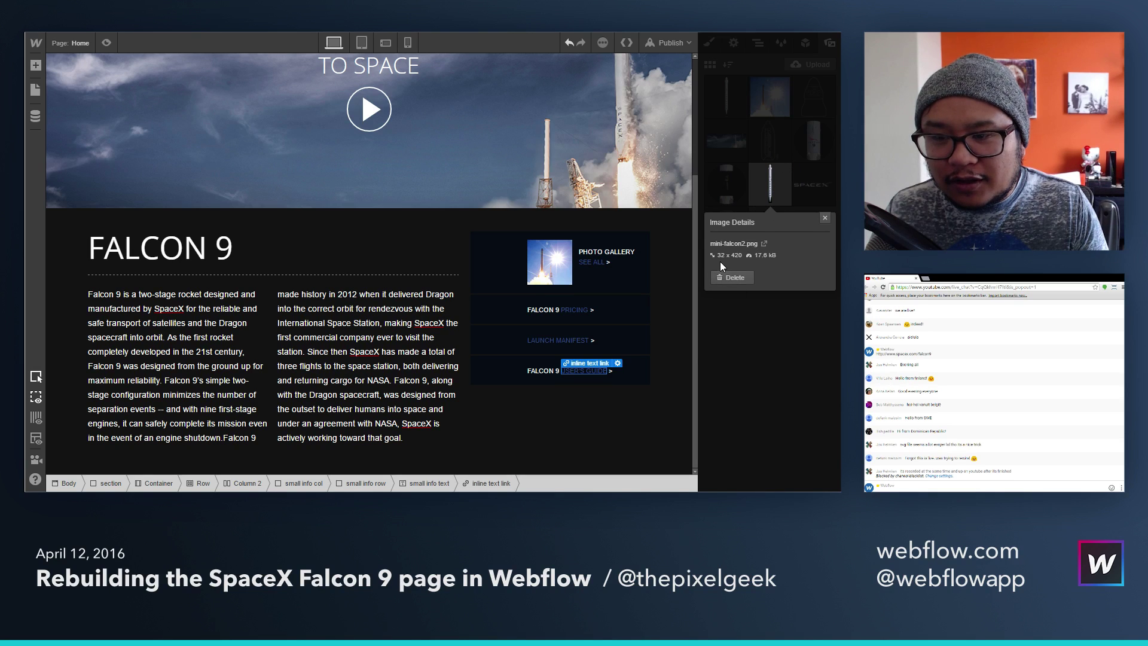
{"action": "left_click_drag", "start_coordinate": [730, 253], "coordinate": [745, 257]}
{"action": "left_click", "coordinate": [825, 218]}
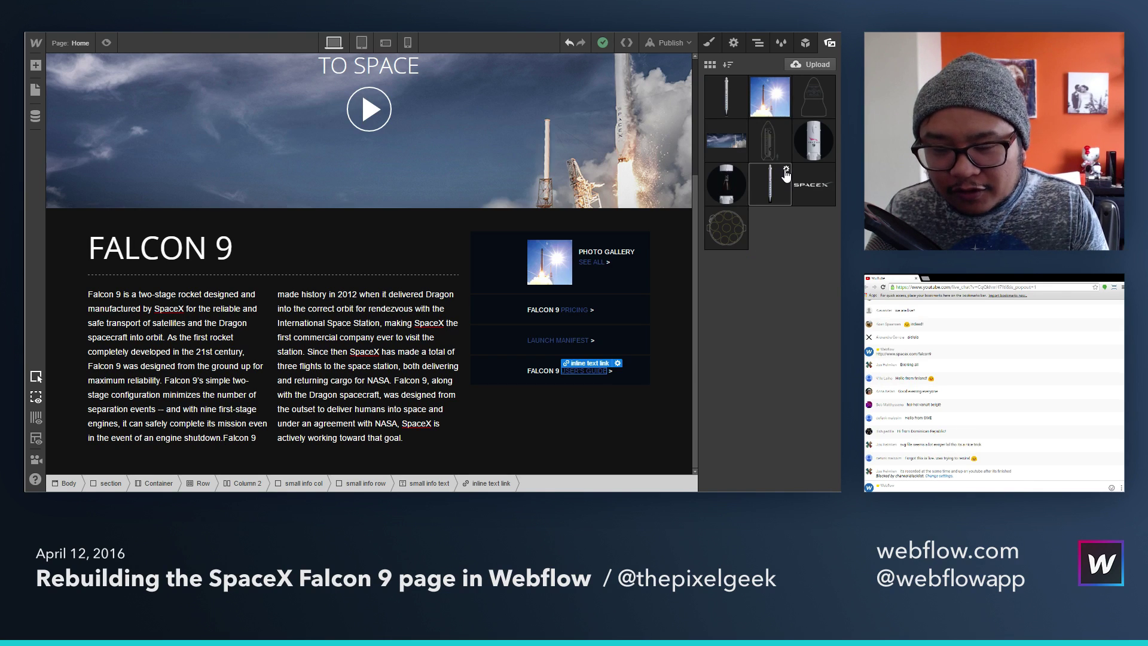
{"action": "left_click", "coordinate": [758, 42]}
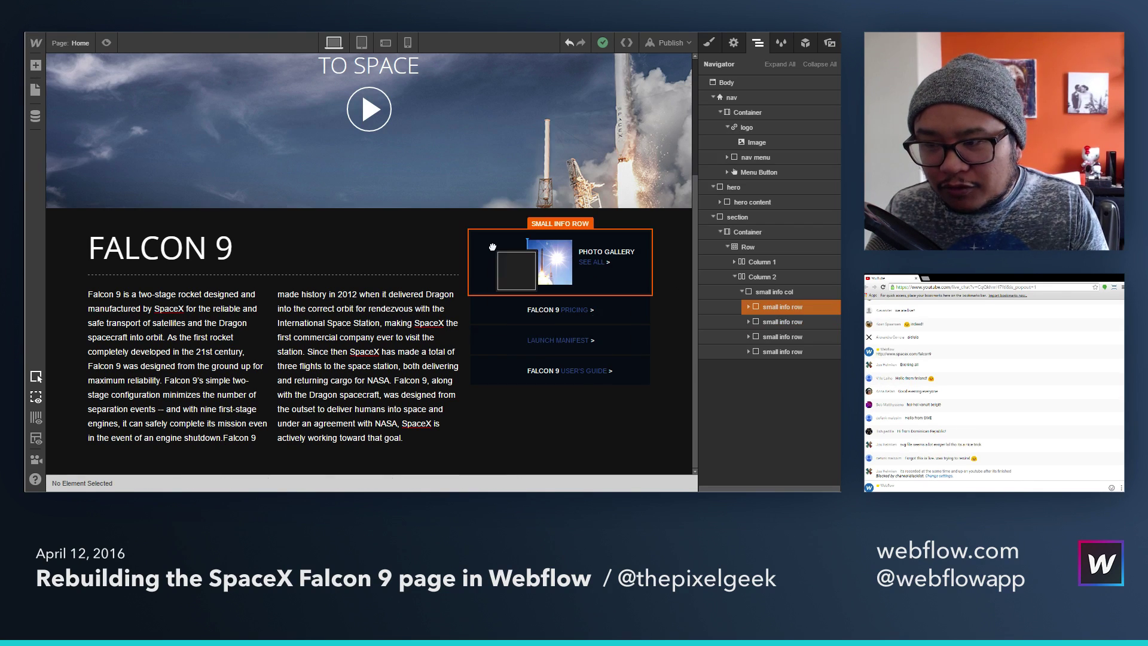
{"action": "left_click_drag", "start_coordinate": [771, 292], "coordinate": [794, 296]}
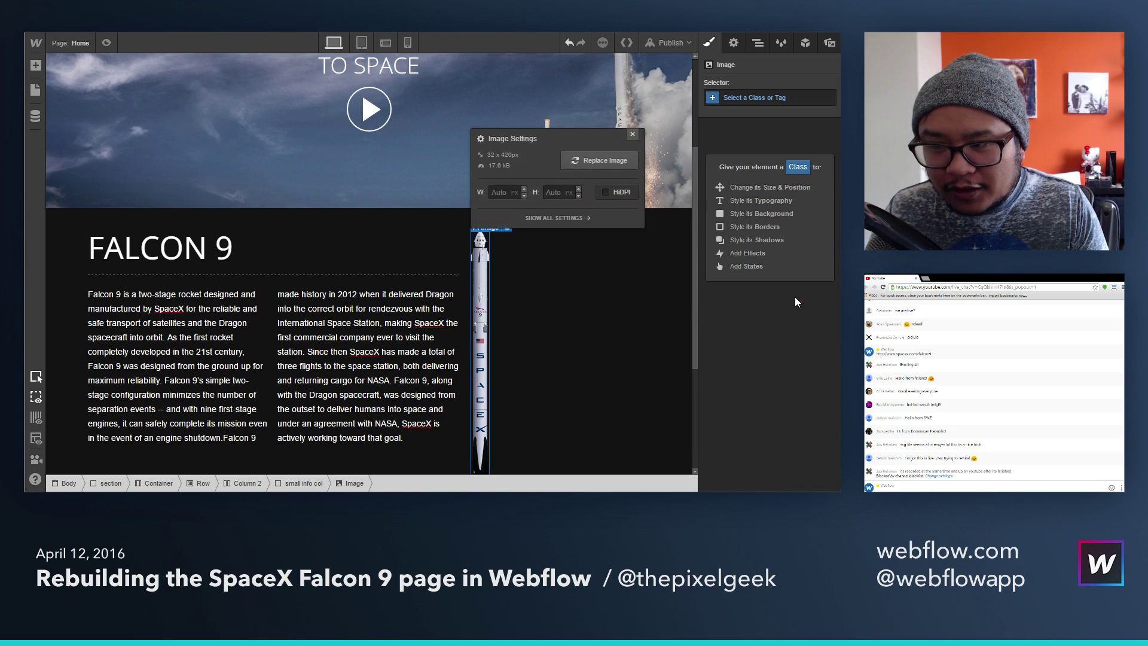
{"action": "left_click", "coordinate": [633, 136]}
Step: Give the rocket image a new class "falcon 9 small" and set its position to absolute
{"action": "left_click", "coordinate": [749, 99]}
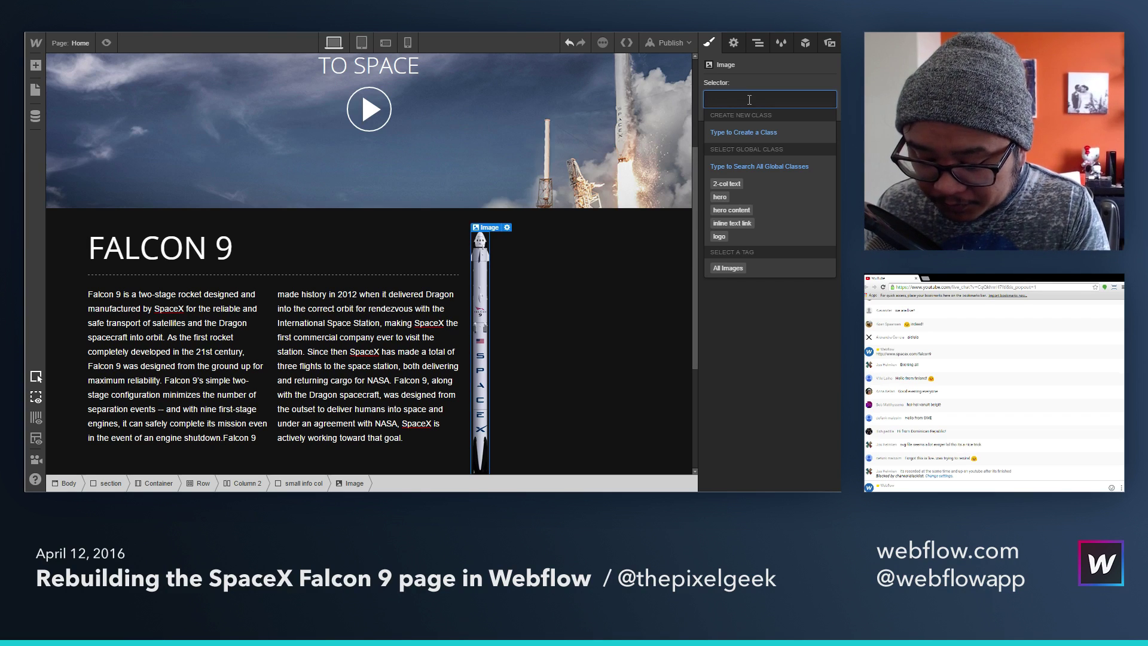
{"action": "type", "text": "falcon 9 small"}
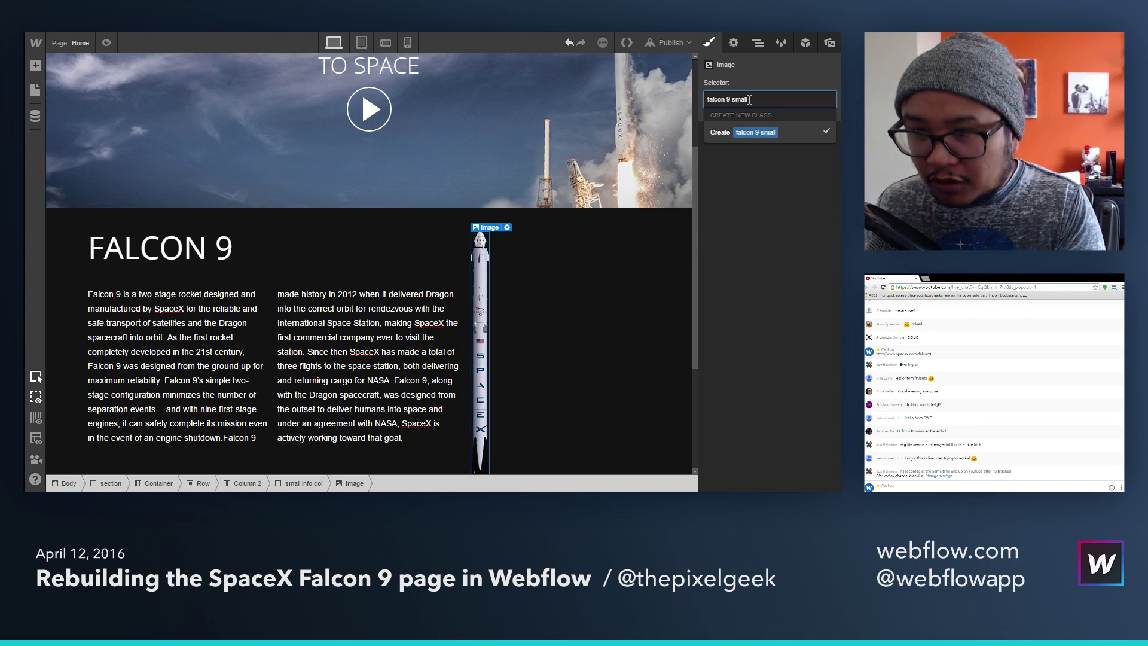
{"action": "key", "text": "Return"}
{"action": "scroll", "coordinate": [804, 294], "scroll_direction": "down", "scroll_amount": 3}
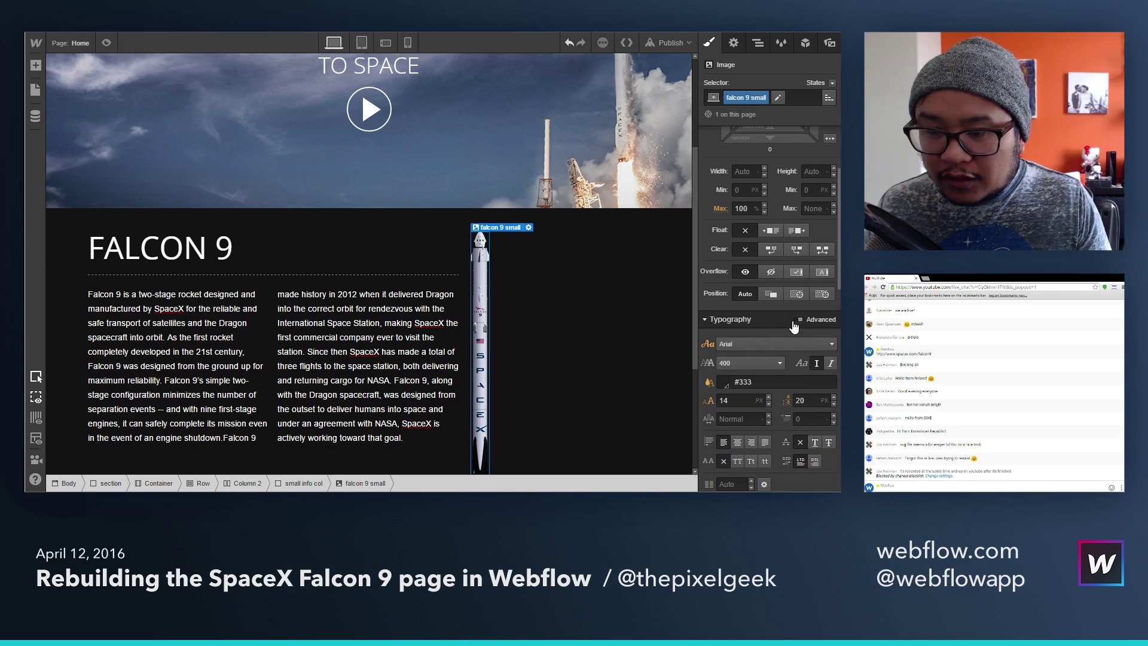
{"action": "left_click", "coordinate": [797, 294]}
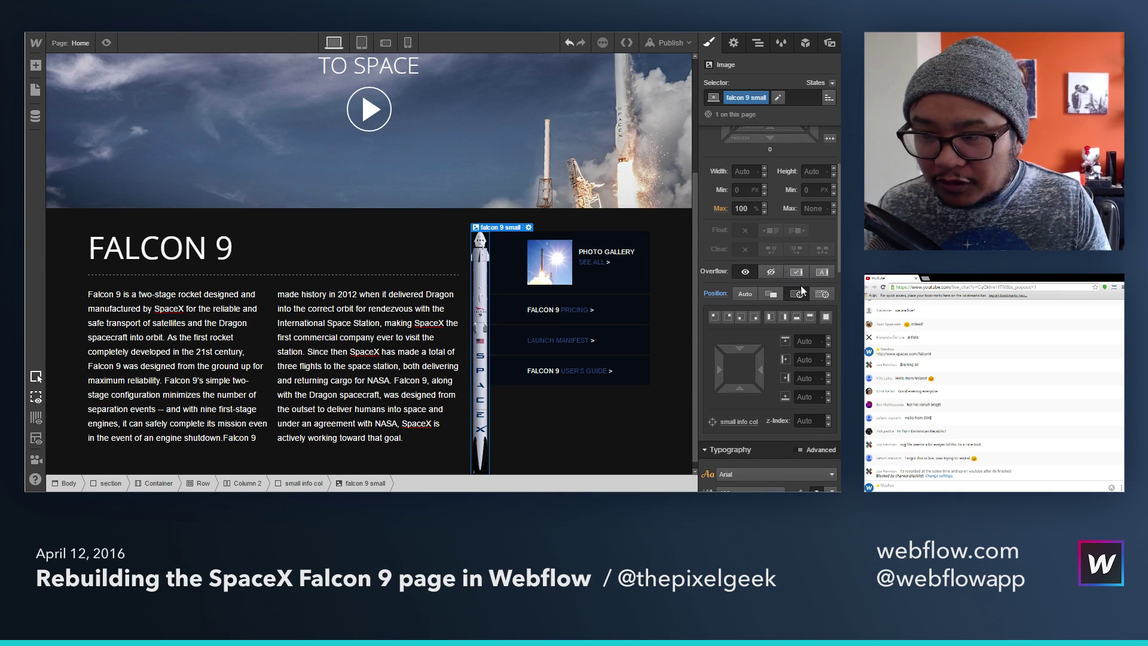
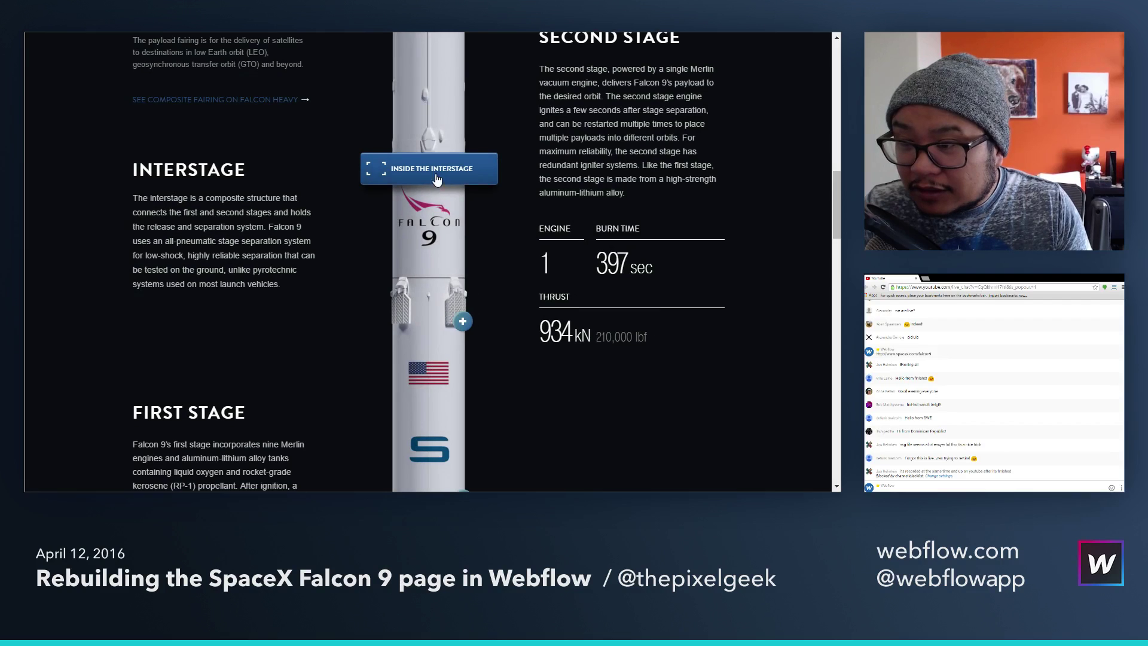
Step: Open the interstage pop-up on the original SpaceX page and compare the Merlin Vacuum Engine's inside and outside views
{"action": "left_click", "coordinate": [428, 162]}
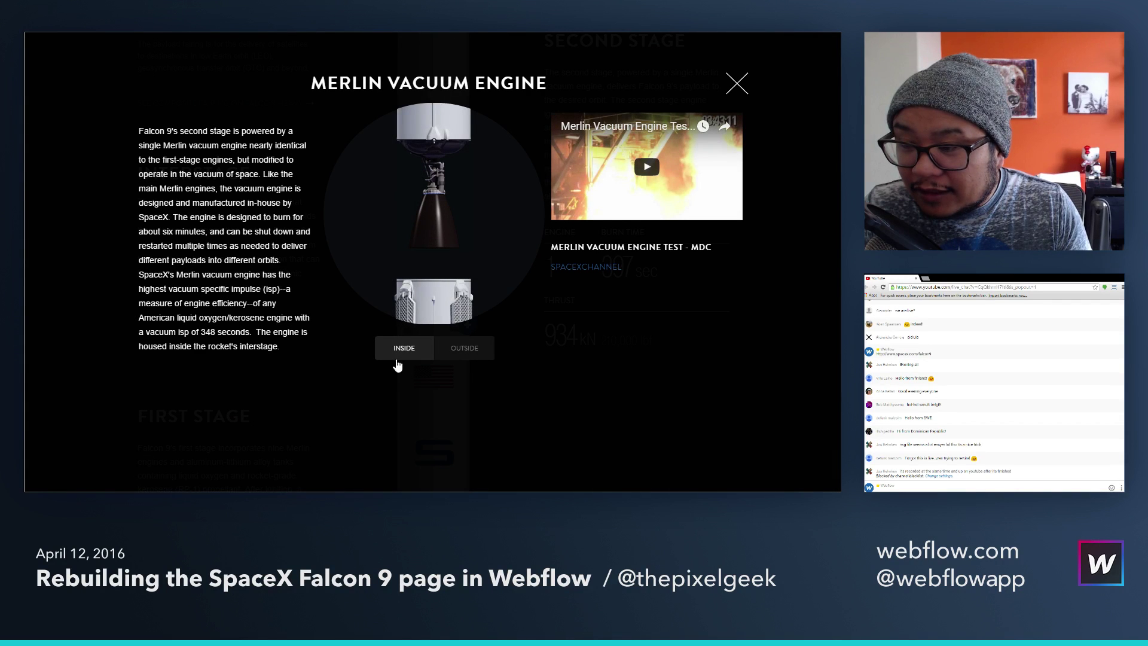
{"action": "left_click", "coordinate": [459, 355]}
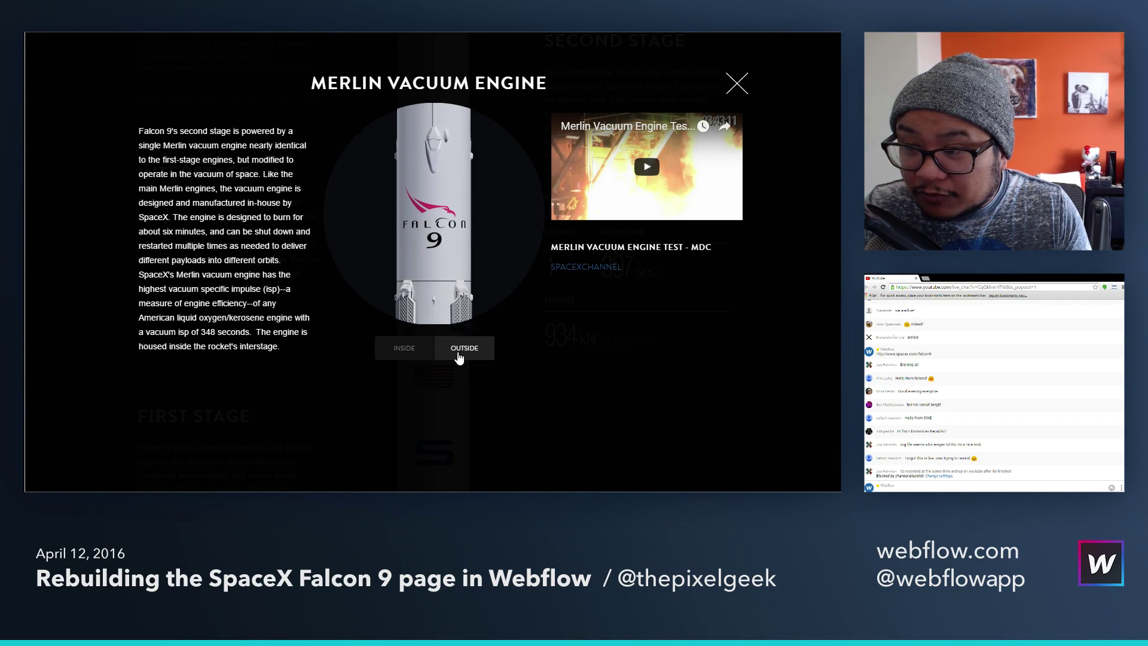
{"action": "left_click", "coordinate": [398, 354]}
{"action": "left_click", "coordinate": [465, 356]}
{"action": "left_click", "coordinate": [412, 357]}
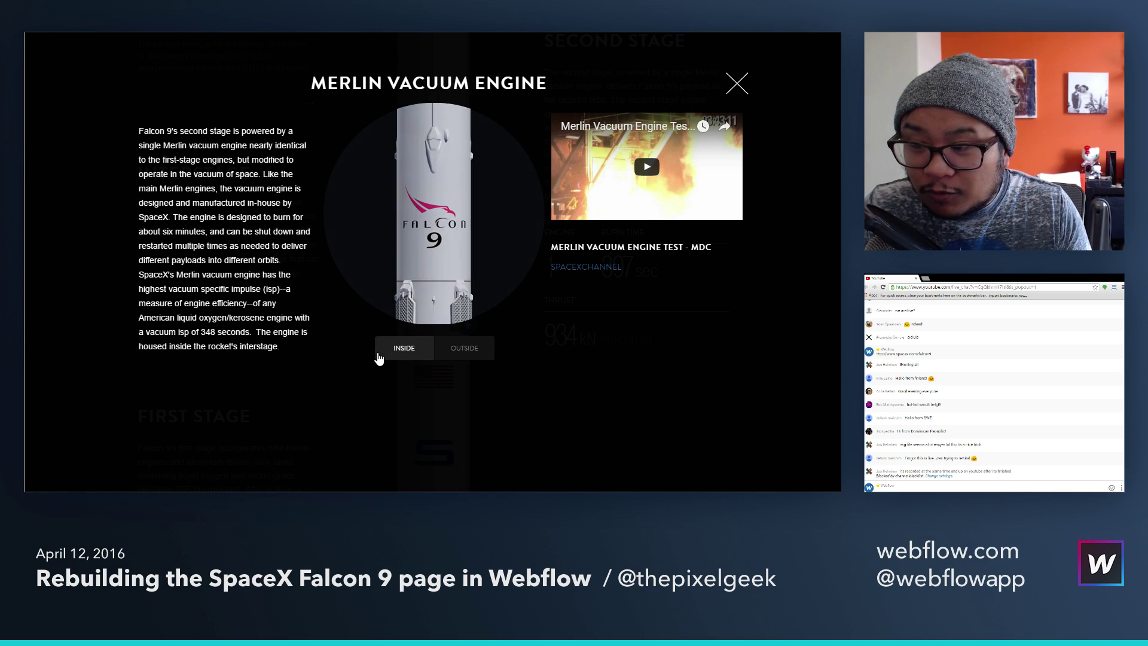
{"action": "left_click", "coordinate": [454, 356]}
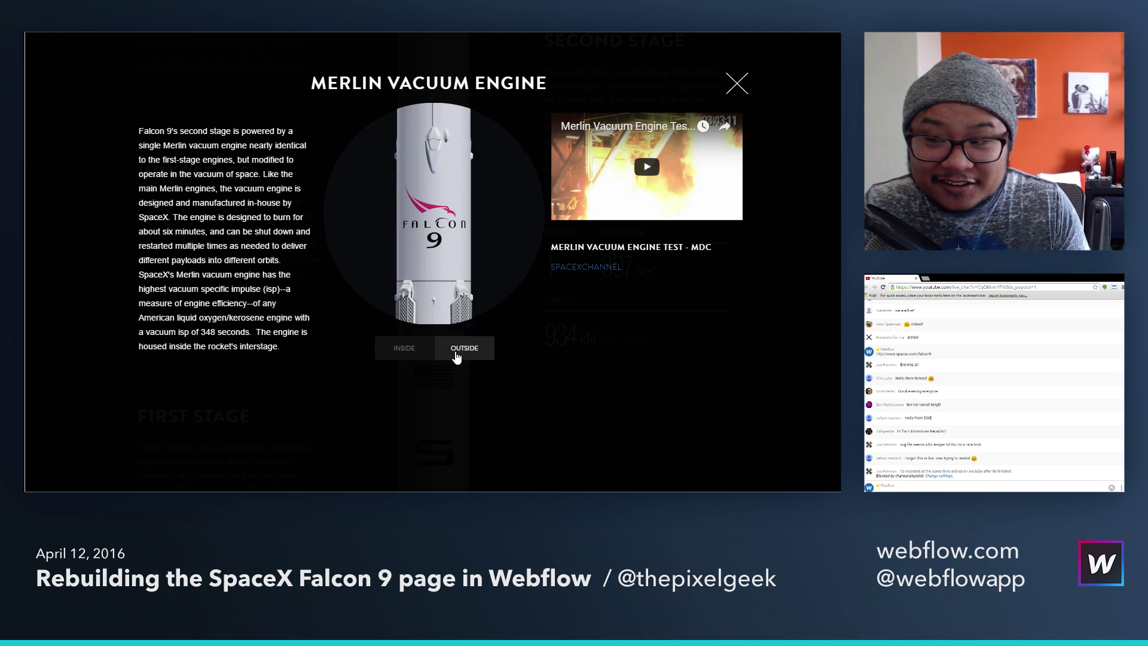
{"action": "left_click", "coordinate": [406, 355]}
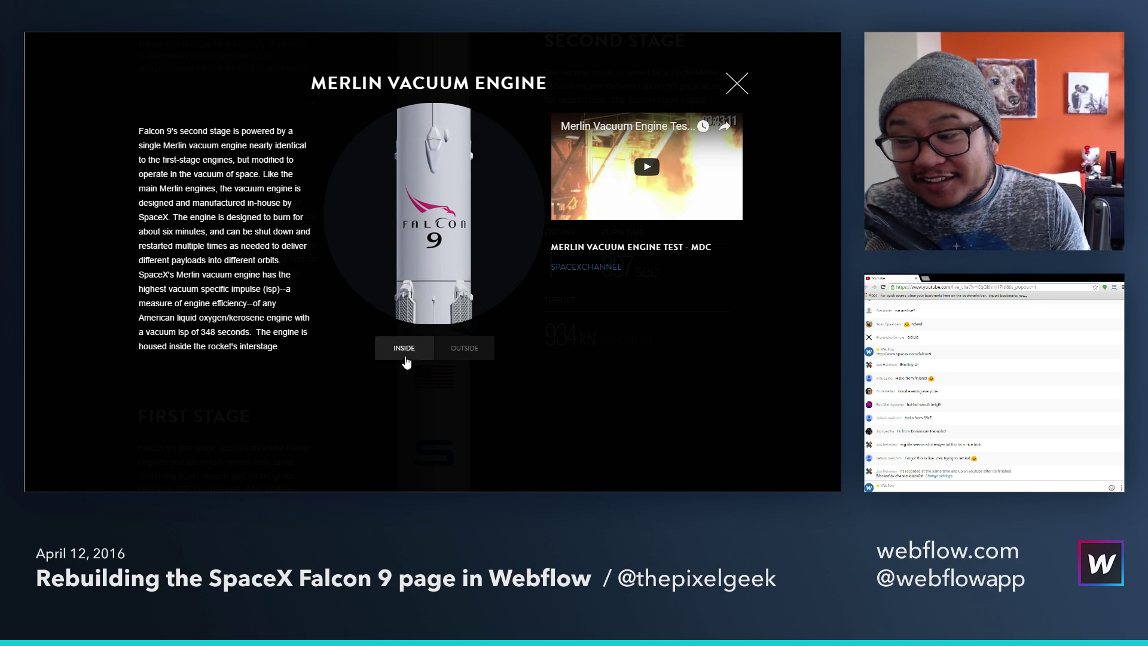
{"action": "left_click", "coordinate": [461, 353]}
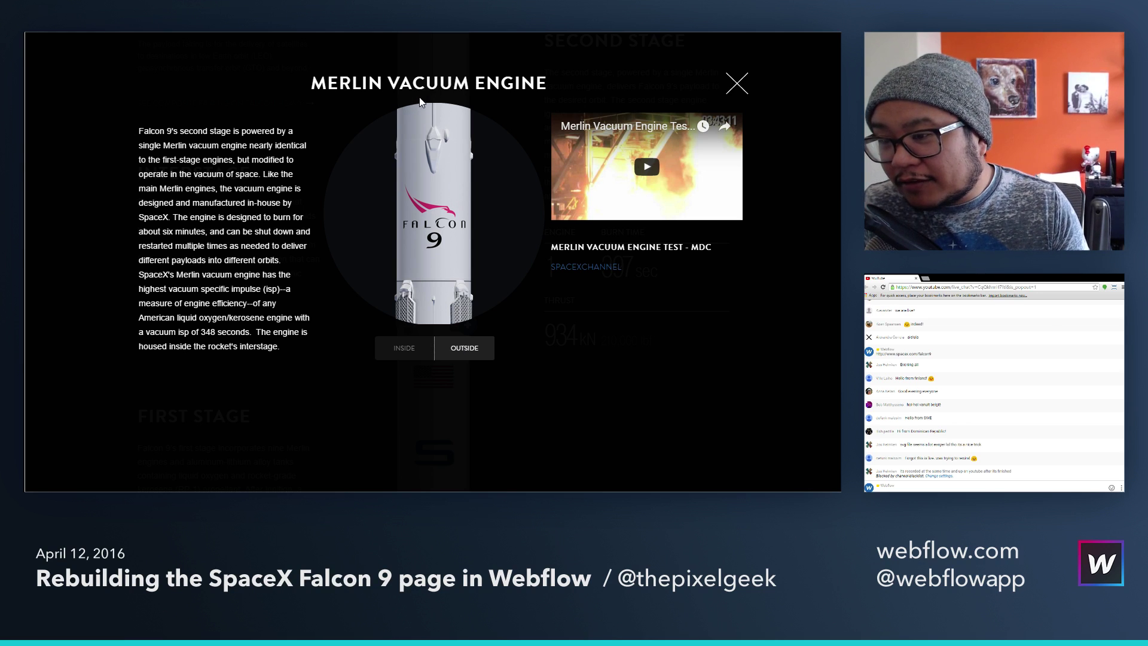
{"action": "left_click", "coordinate": [426, 350]}
{"action": "left_click", "coordinate": [460, 351]}
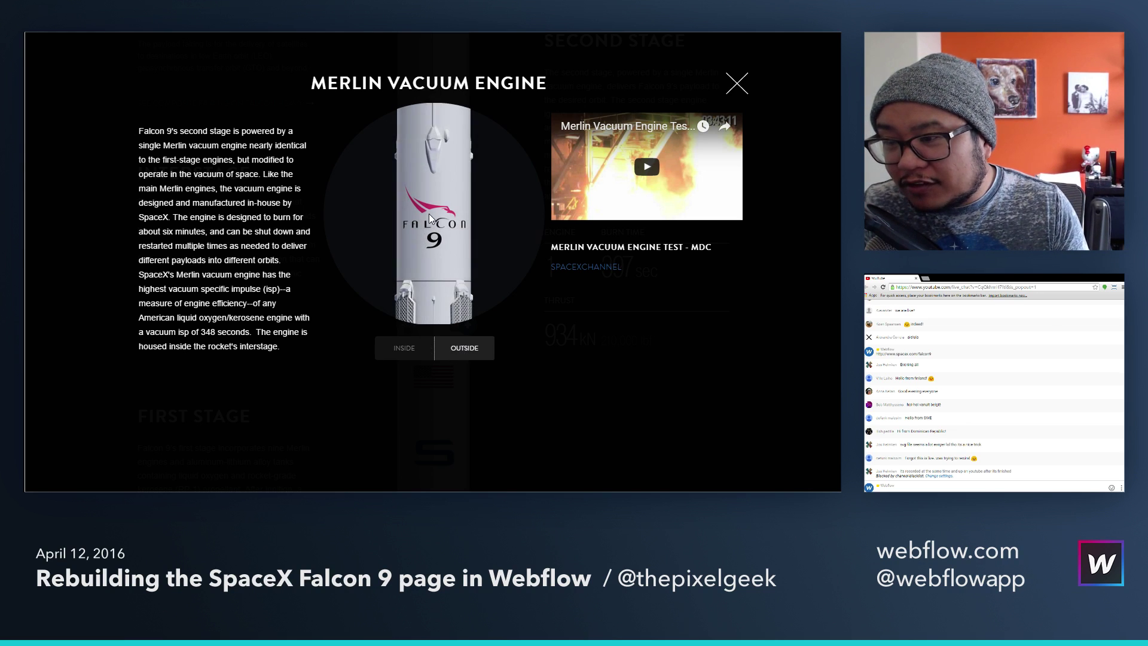
Step: Switch the Merlin Vacuum Engine pop-up between its outside and inside views again and close it
{"action": "left_click", "coordinate": [416, 352]}
{"action": "left_click", "coordinate": [461, 352]}
{"action": "left_click", "coordinate": [424, 353]}
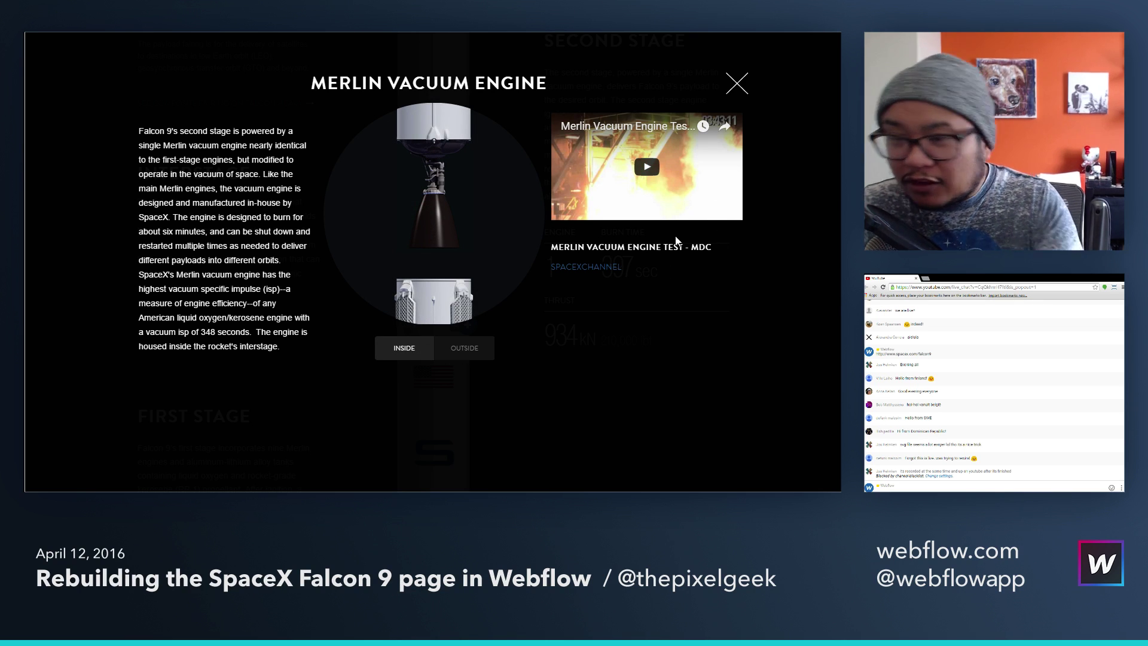
{"action": "left_click", "coordinate": [741, 86]}
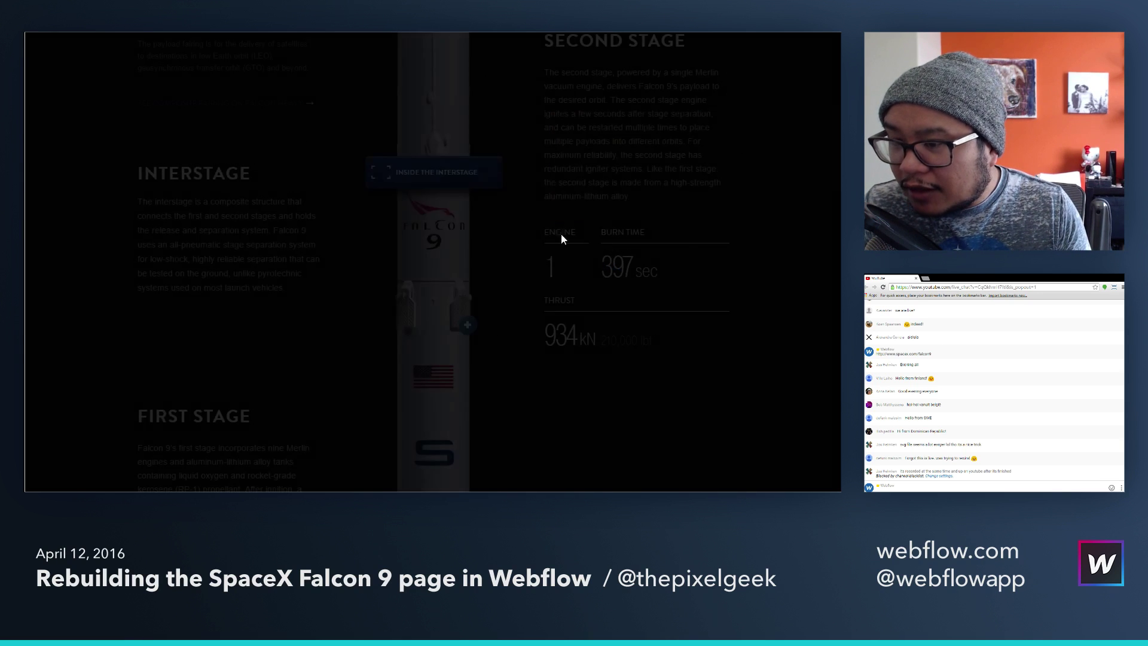
Step: Examine the tech spotlight hotspots along the original page's rocket, including Grid Fins and Dragon Spacecraft
{"action": "scroll", "coordinate": [493, 263], "scroll_direction": "down", "scroll_amount": 3}
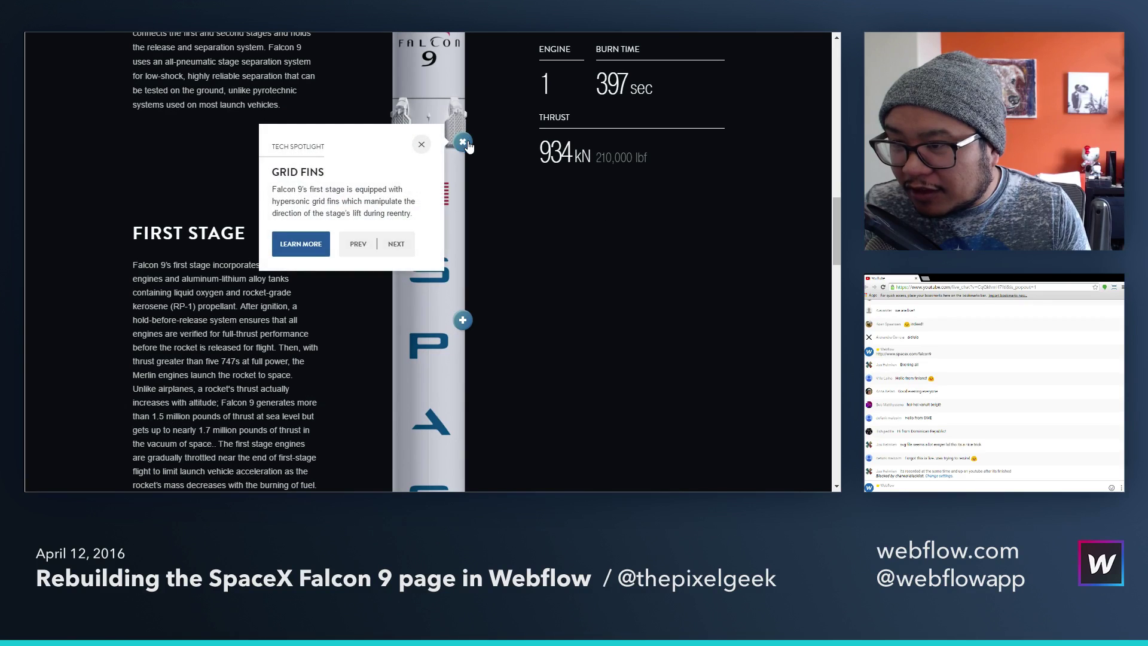
{"action": "scroll", "coordinate": [484, 309], "scroll_direction": "down", "scroll_amount": 10}
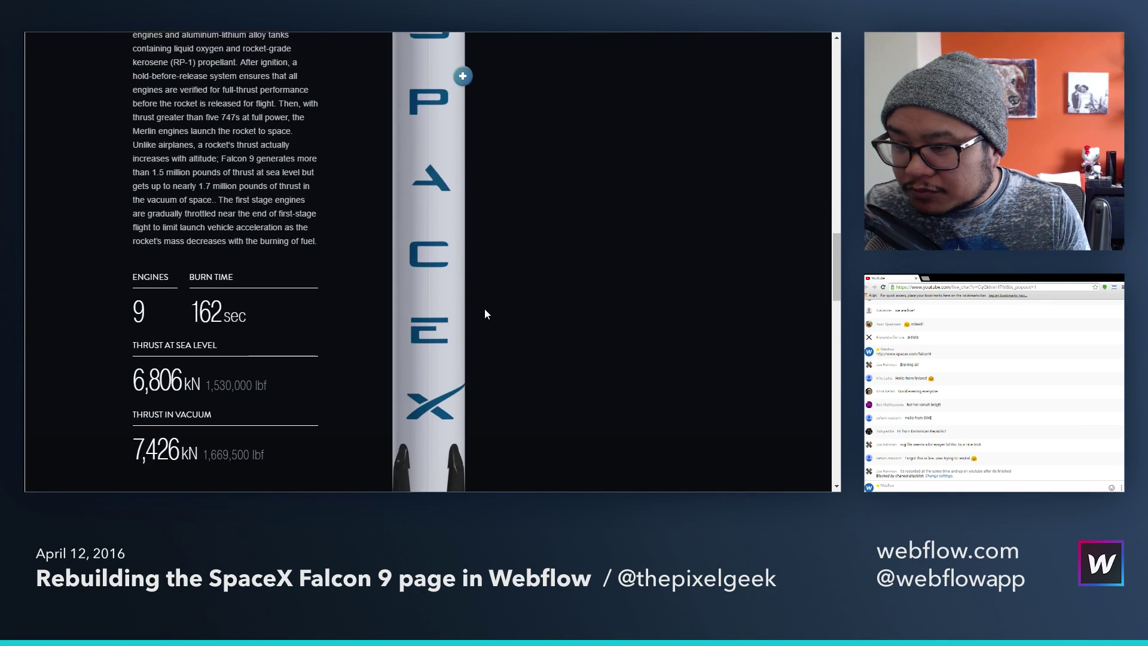
{"action": "mouse_move", "coordinate": [389, 155]}
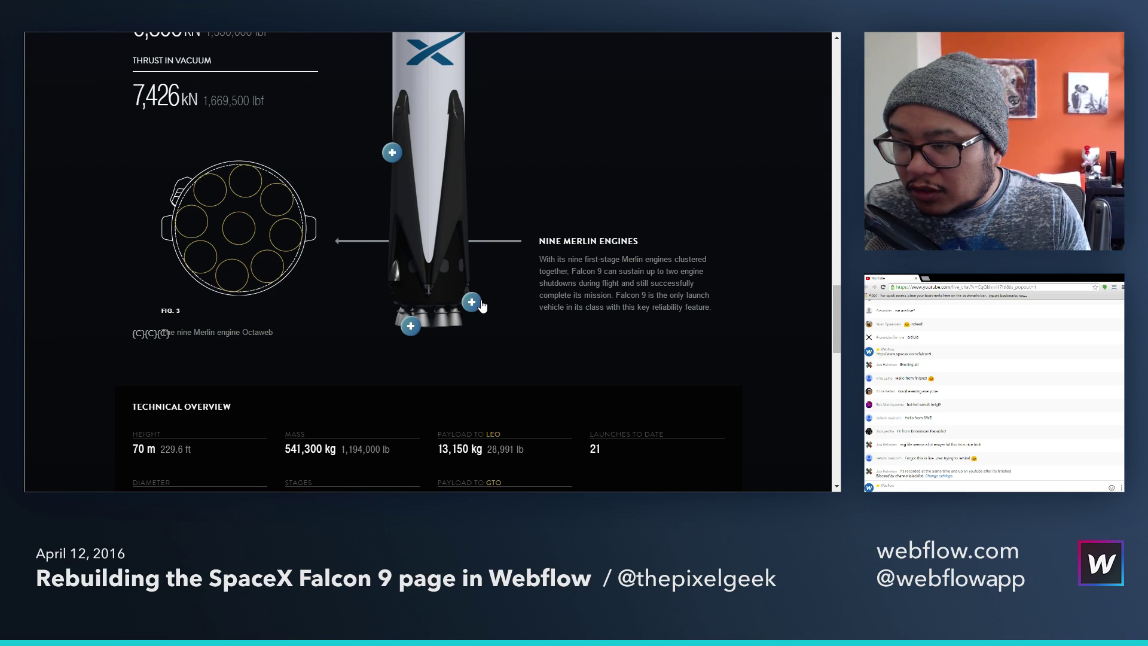
{"action": "mouse_move", "coordinate": [481, 304]}
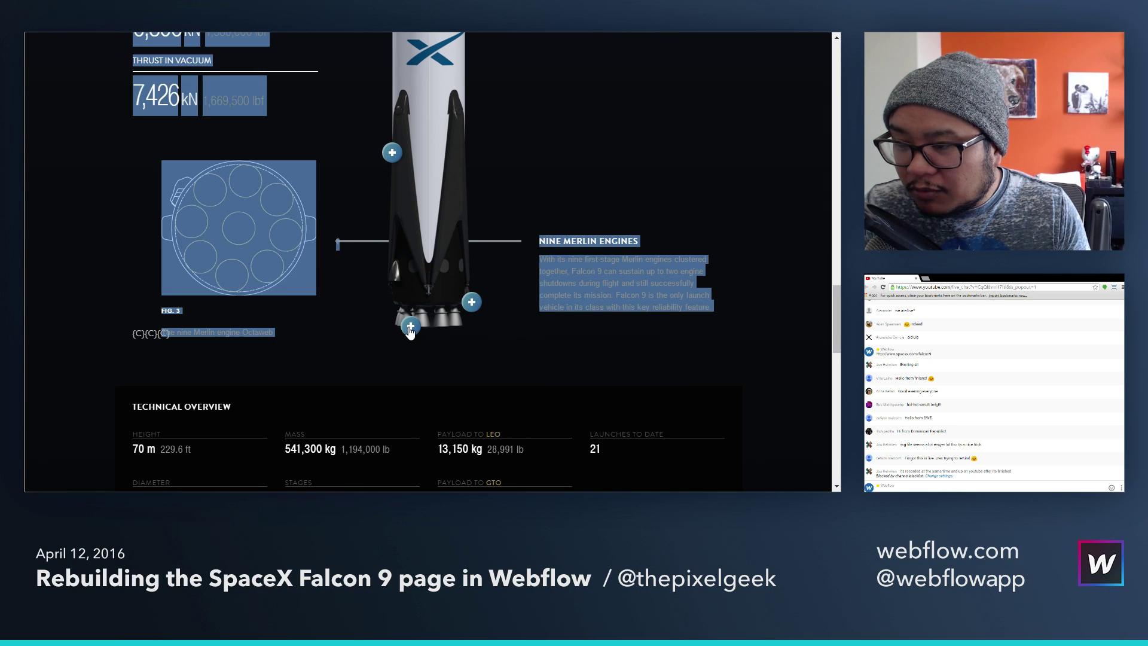
{"action": "left_click", "coordinate": [410, 328]}
{"action": "scroll", "coordinate": [409, 327], "scroll_direction": "up", "scroll_amount": 10}
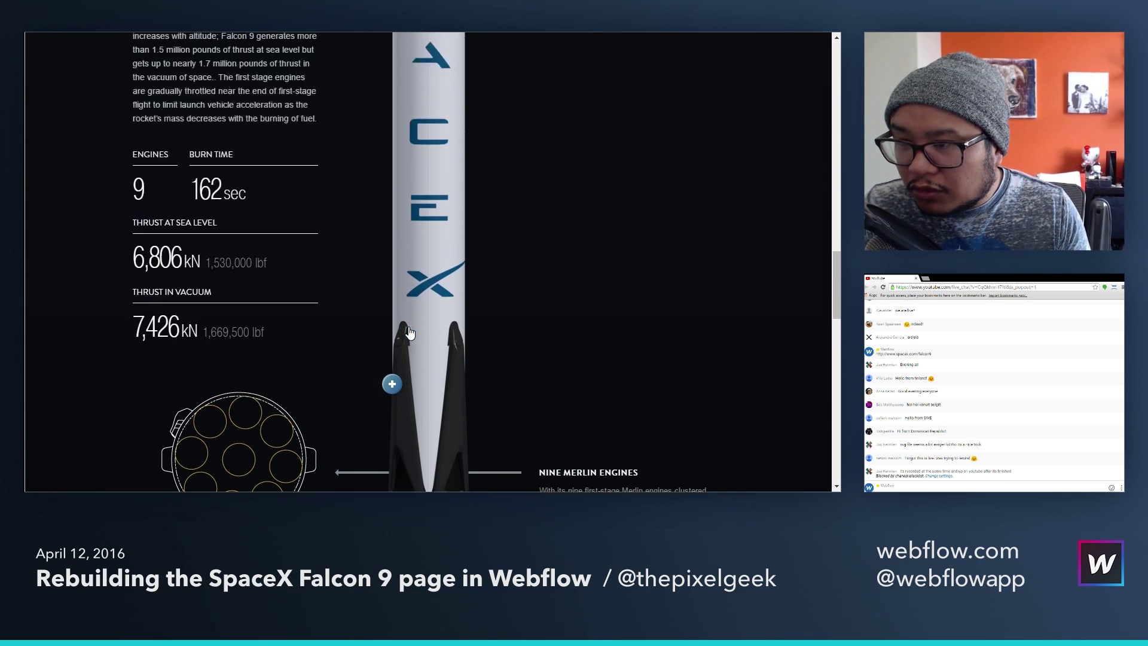
{"action": "scroll", "coordinate": [424, 271], "scroll_direction": "up", "scroll_amount": 7}
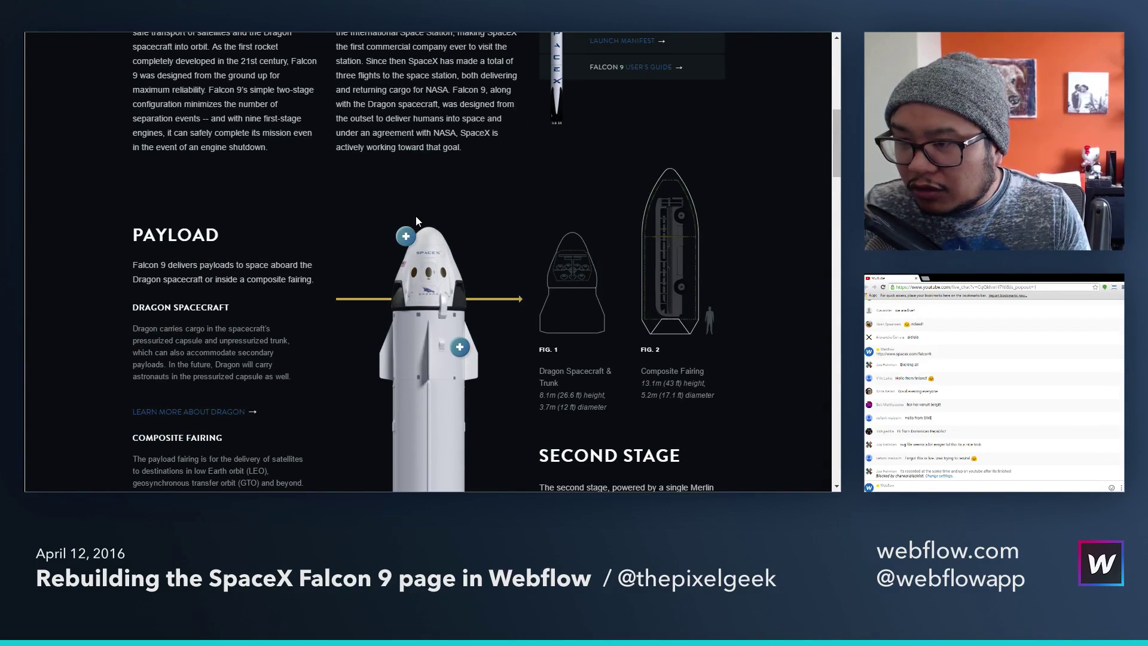
{"action": "mouse_move", "coordinate": [406, 236]}
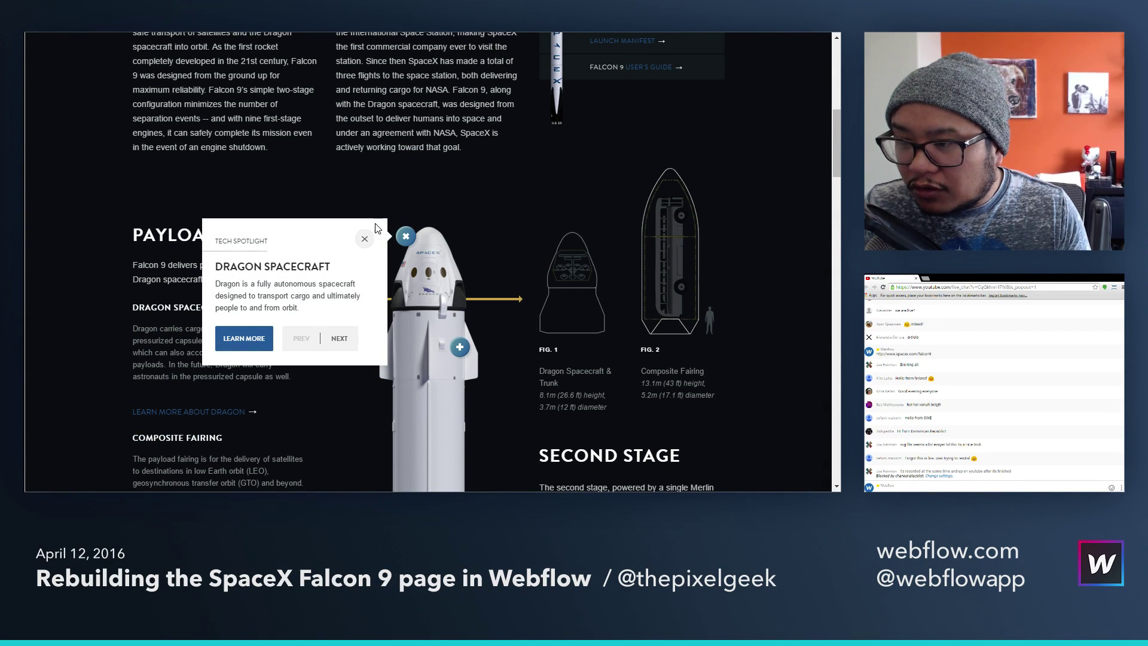
{"action": "left_click", "coordinate": [405, 238]}
Step: Review the original's rocket layout from the interstage down to Technical Overview and back up to the Falcon 9 introduction
{"action": "scroll", "coordinate": [418, 278], "scroll_direction": "down", "scroll_amount": 7}
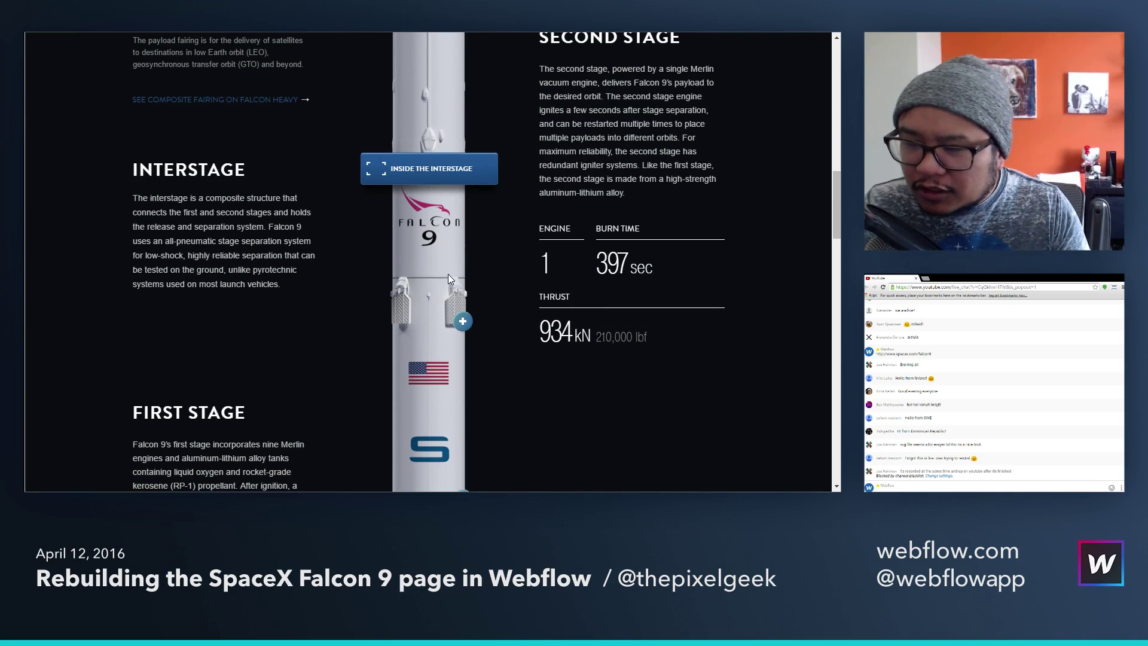
{"action": "scroll", "coordinate": [448, 275], "scroll_direction": "down", "scroll_amount": 5}
{"action": "scroll", "coordinate": [448, 272], "scroll_direction": "down", "scroll_amount": 6}
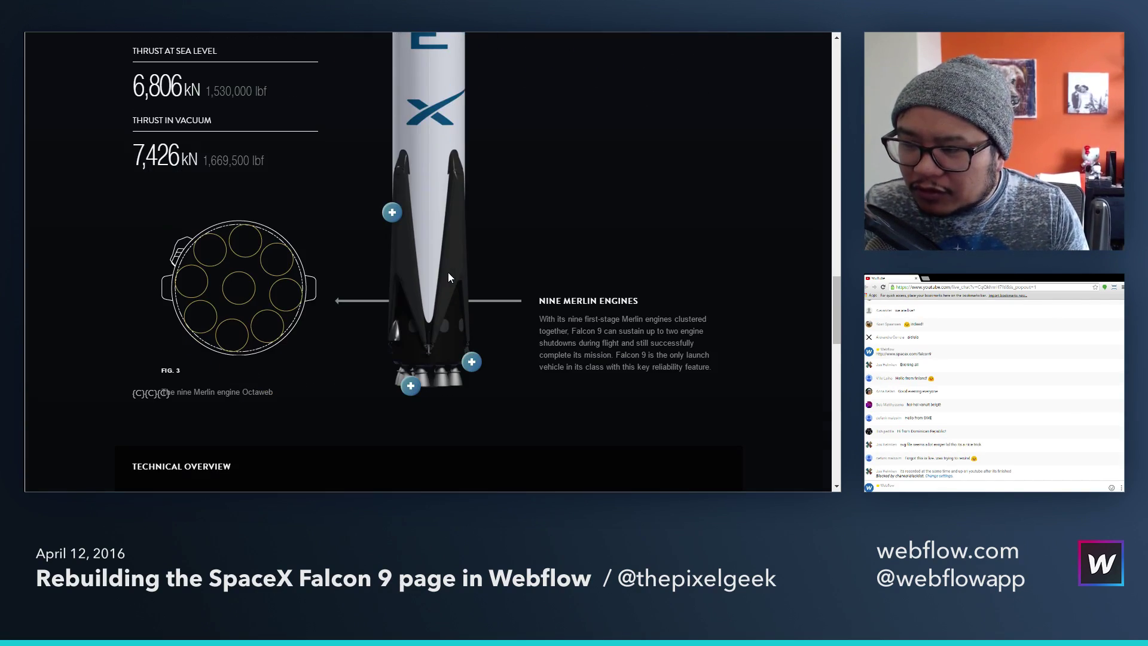
{"action": "scroll", "coordinate": [272, 306], "scroll_direction": "down", "scroll_amount": 2}
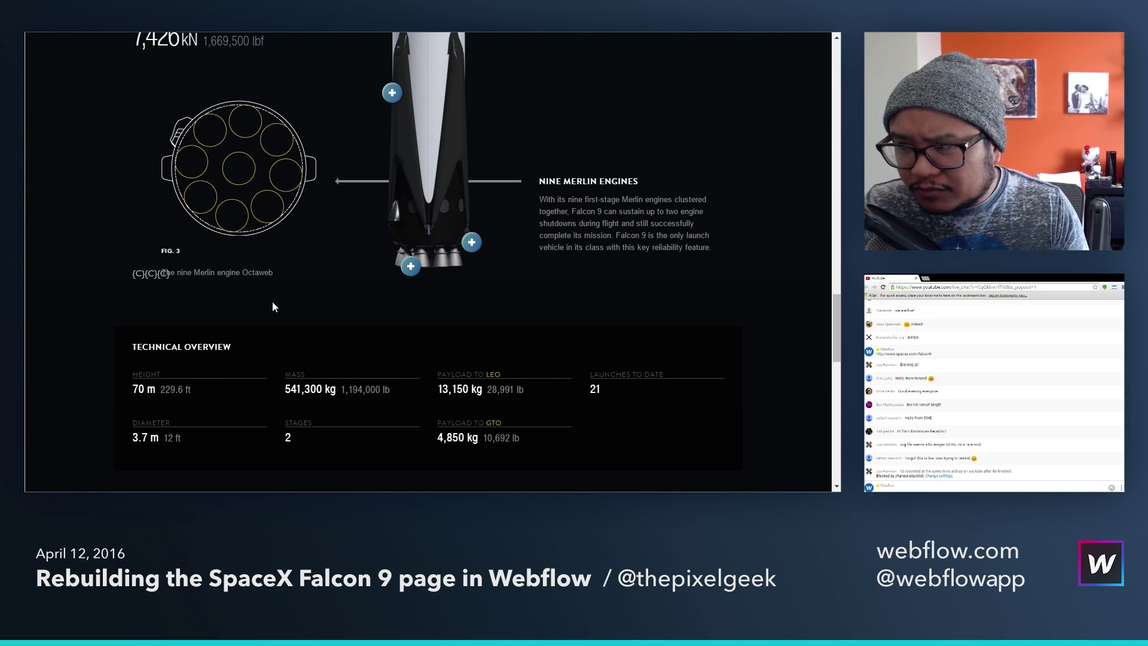
{"action": "scroll", "coordinate": [299, 315], "scroll_direction": "down", "scroll_amount": 3}
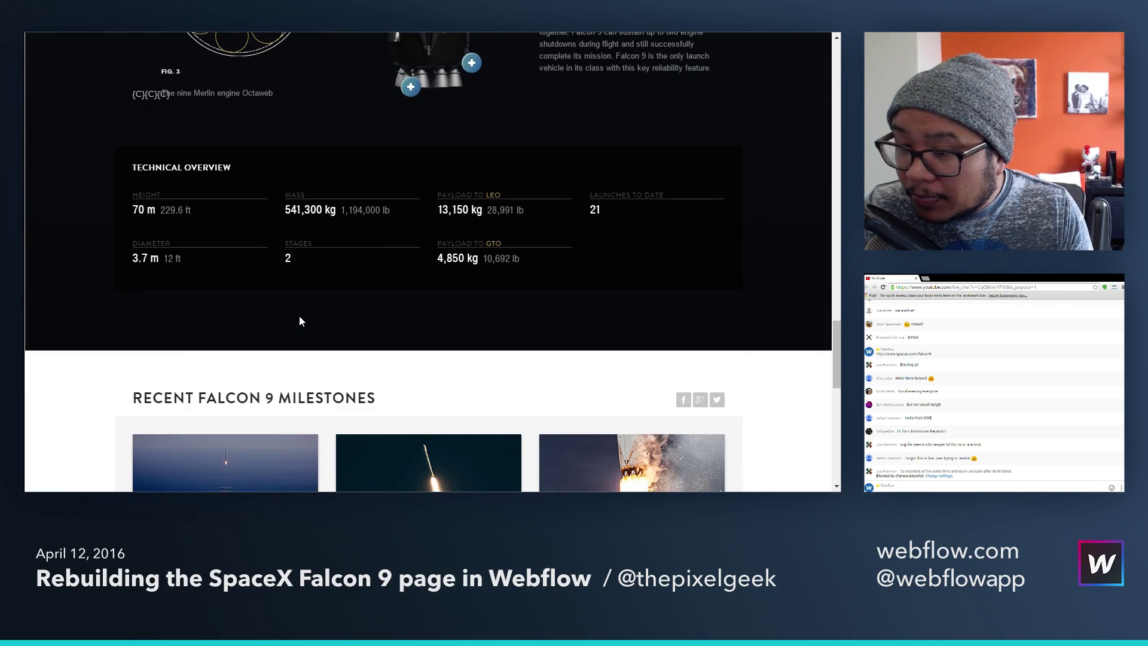
{"action": "scroll", "coordinate": [298, 314], "scroll_direction": "up", "scroll_amount": 9}
{"action": "scroll", "coordinate": [299, 317], "scroll_direction": "up", "scroll_amount": 10}
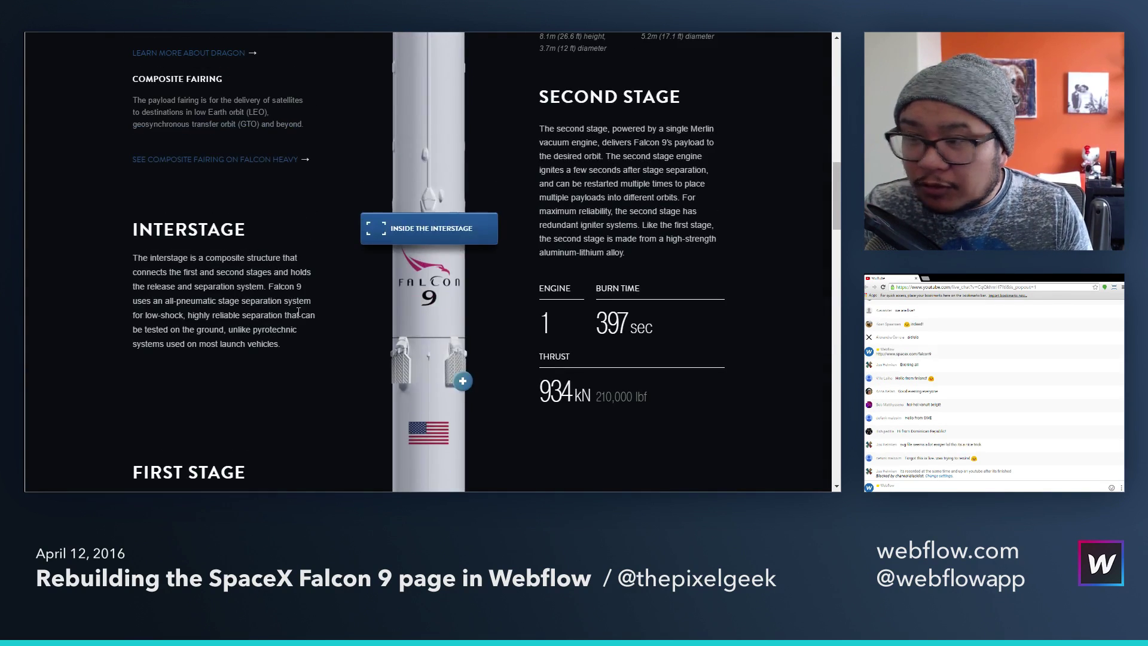
{"action": "scroll", "coordinate": [298, 316], "scroll_direction": "up", "scroll_amount": 3}
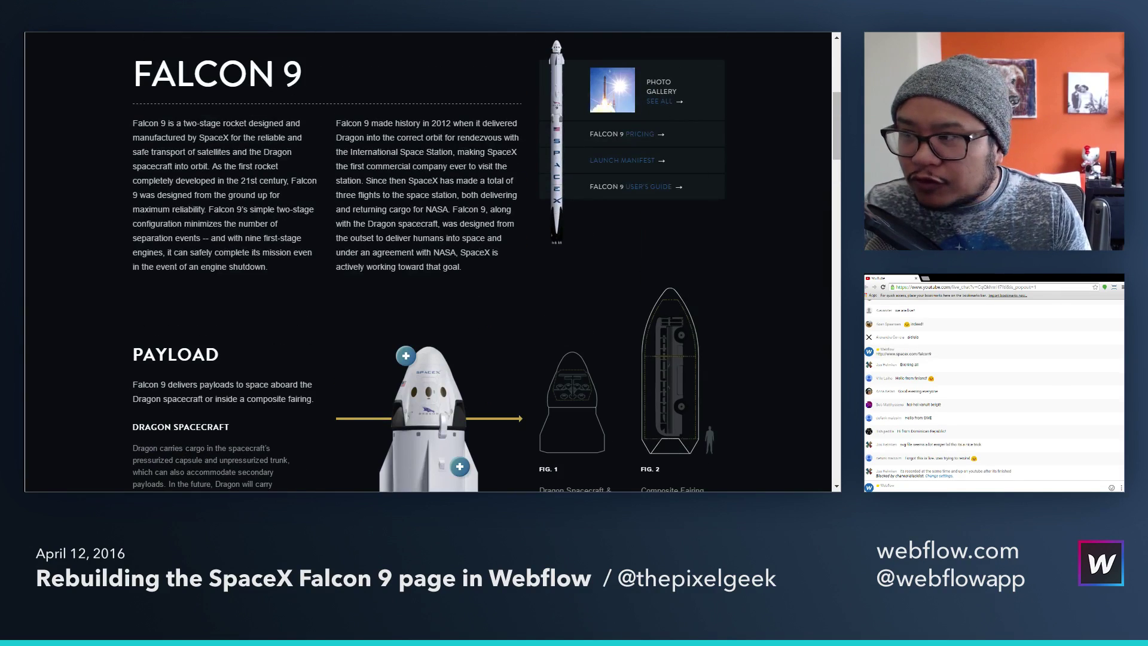
Step: Switch to the Webflow Designer and collapse the section, nav and hero elements in the page structure
{"action": "key", "text": "ctrl+Tab"}
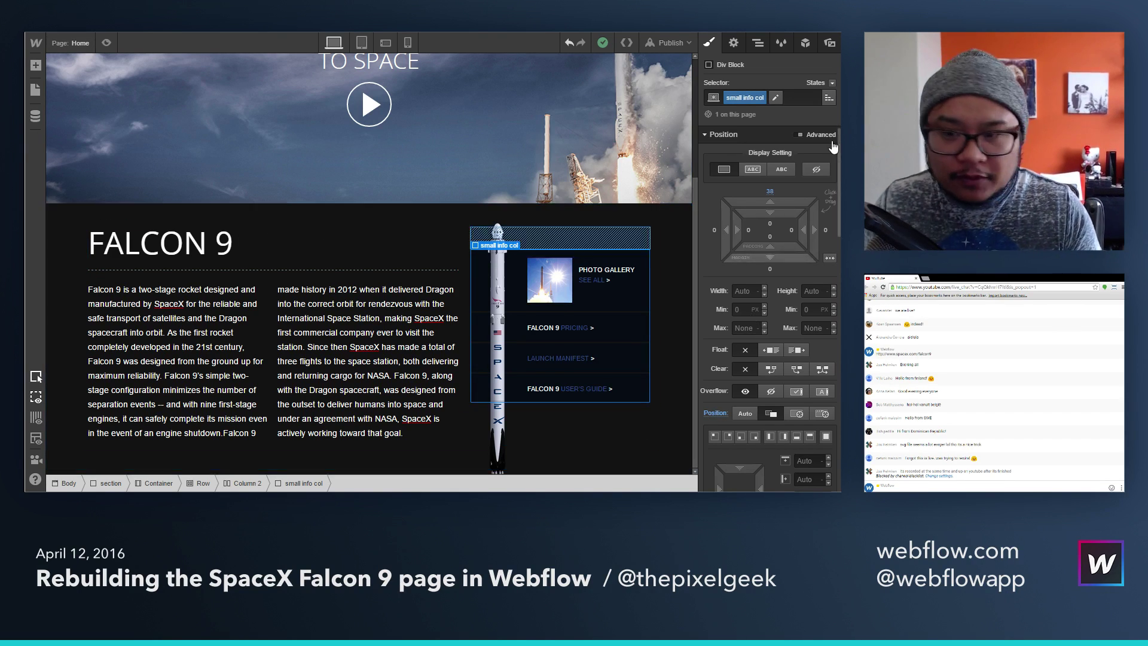
{"action": "left_click", "coordinate": [759, 43]}
{"action": "key", "text": "a"}
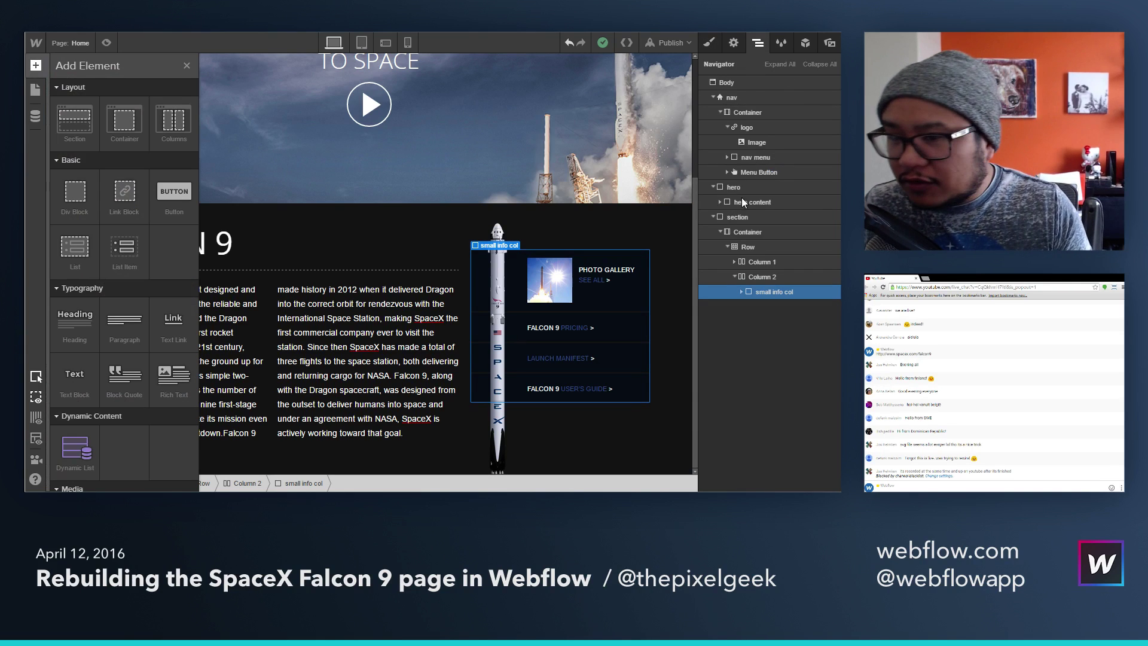
{"action": "key", "text": "a"}
{"action": "left_click", "coordinate": [712, 217]}
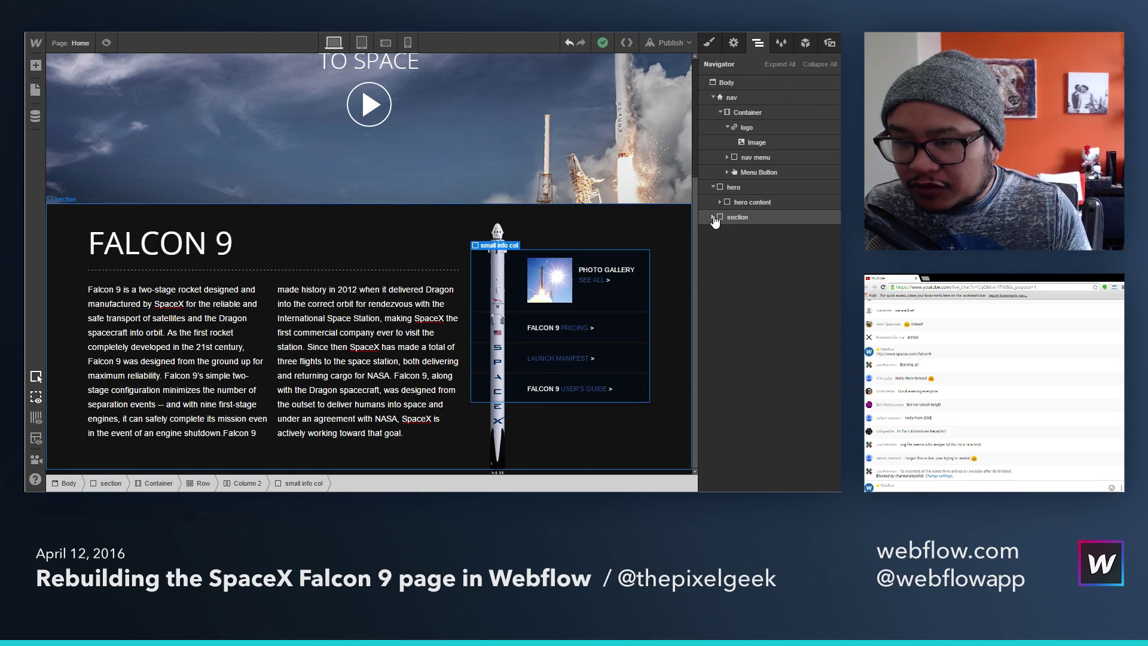
{"action": "left_click", "coordinate": [715, 98]}
{"action": "left_click", "coordinate": [713, 97]}
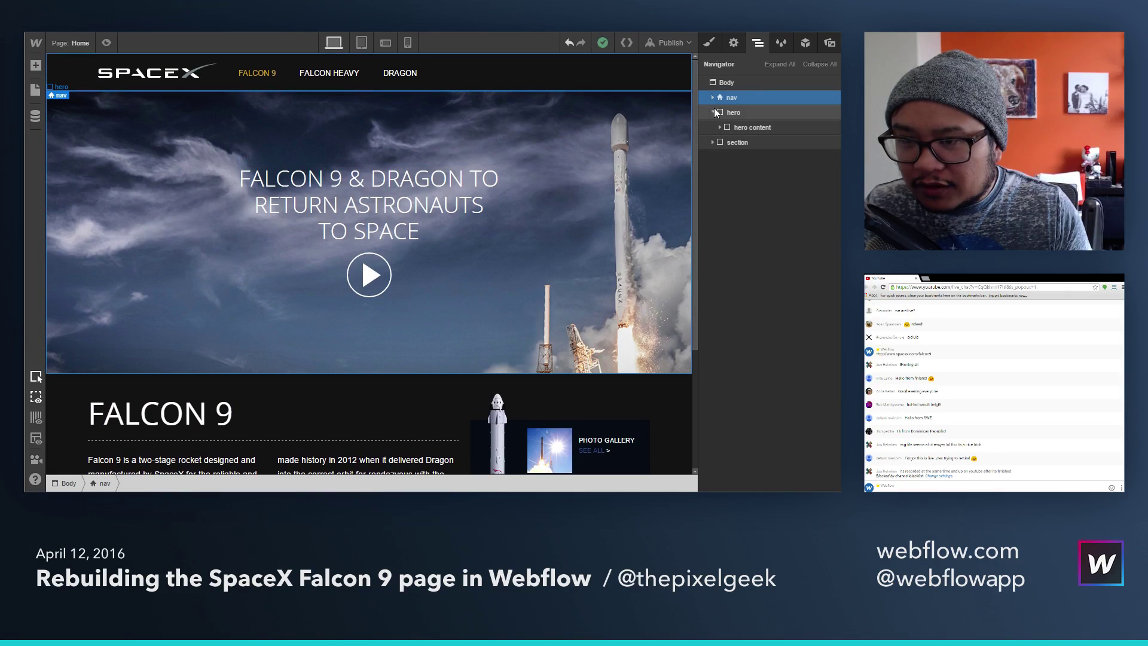
{"action": "left_click", "coordinate": [712, 112]}
Step: Add a new section element to the Body, directly below the existing section
{"action": "left_click", "coordinate": [732, 113]}
{"action": "key", "text": "a"}
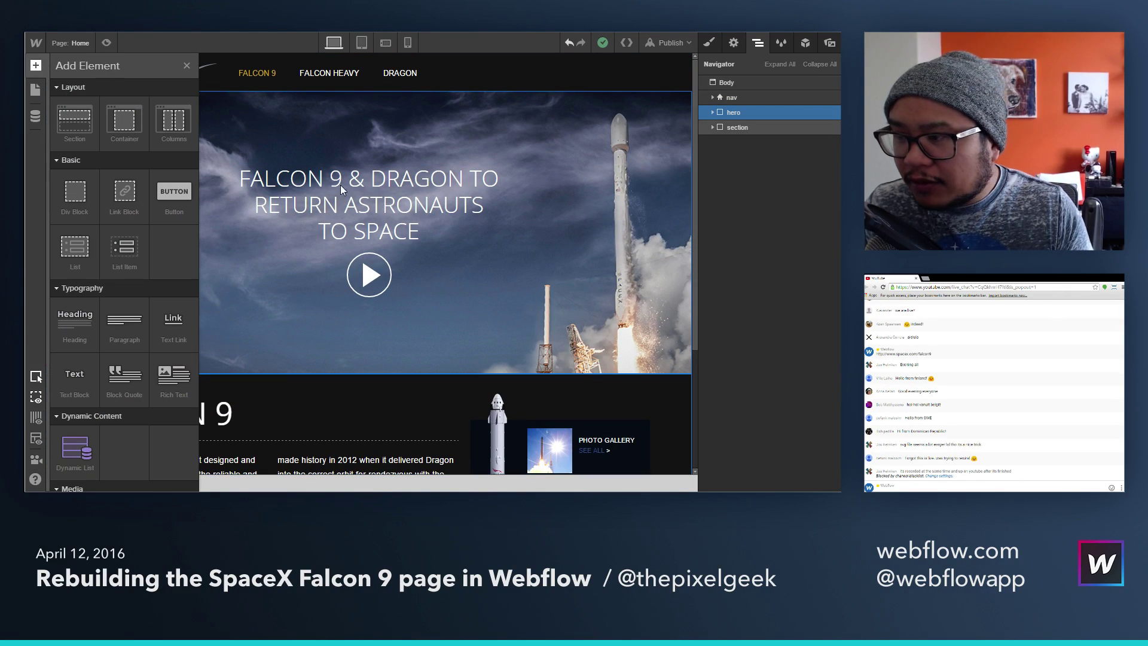
{"action": "left_click_drag", "start_coordinate": [69, 129], "coordinate": [738, 135]}
Step: Try the existing "section" class on the new section and remove it again
{"action": "left_click", "coordinate": [757, 93]}
{"action": "type", "text": "section"}
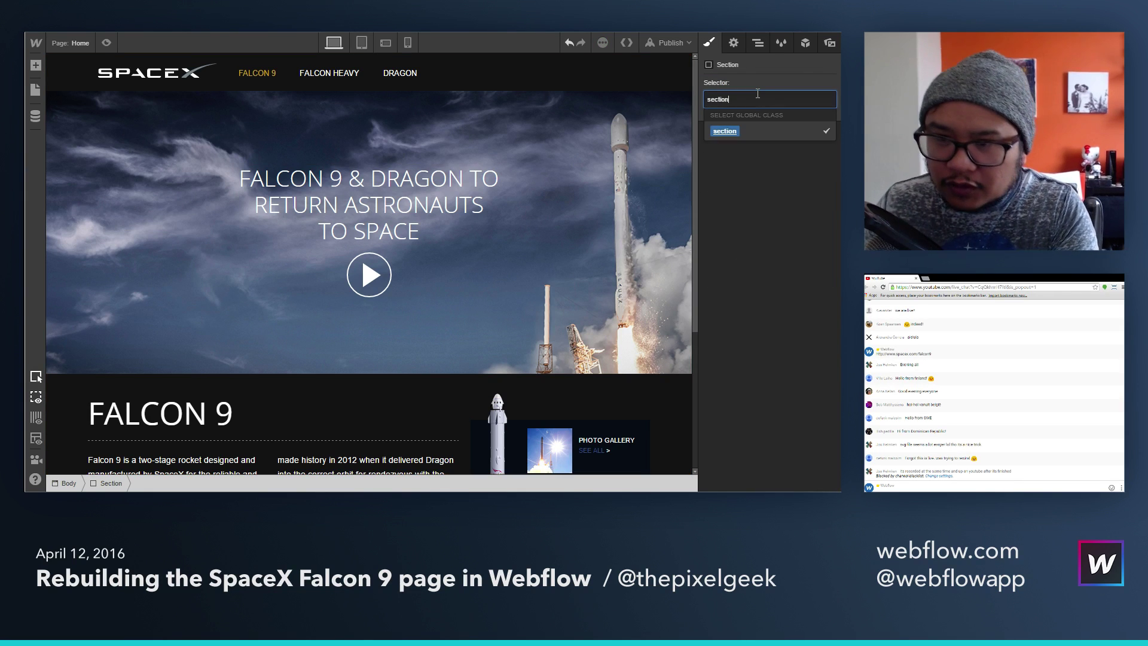
{"action": "key", "text": "Return"}
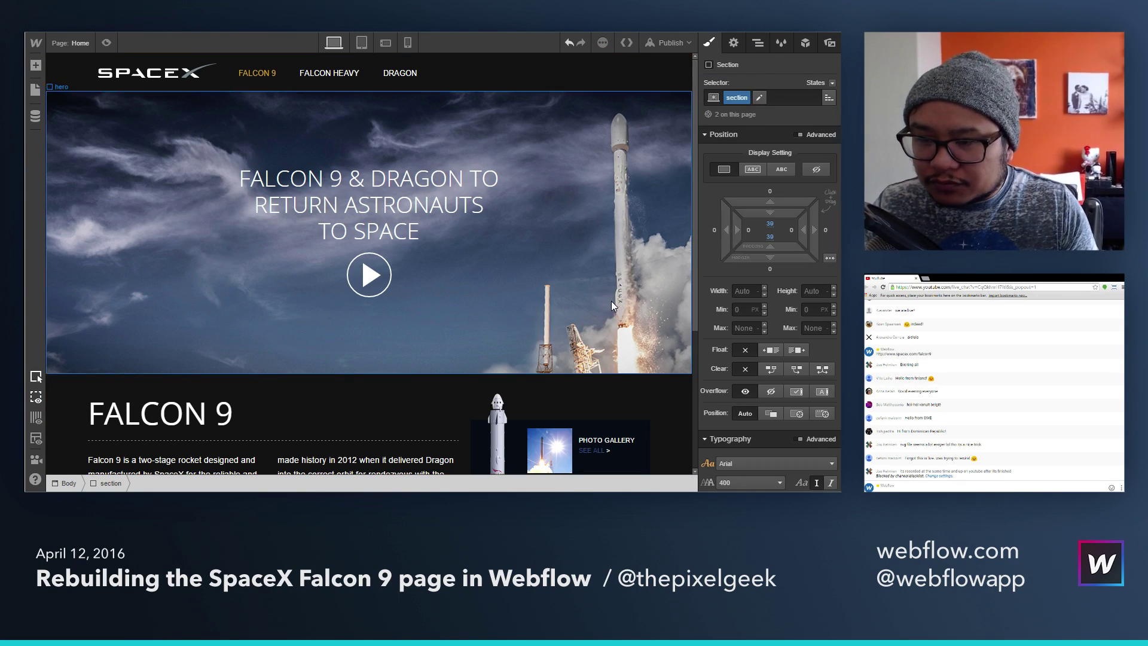
{"action": "scroll", "coordinate": [615, 306], "scroll_direction": "down", "scroll_amount": 3}
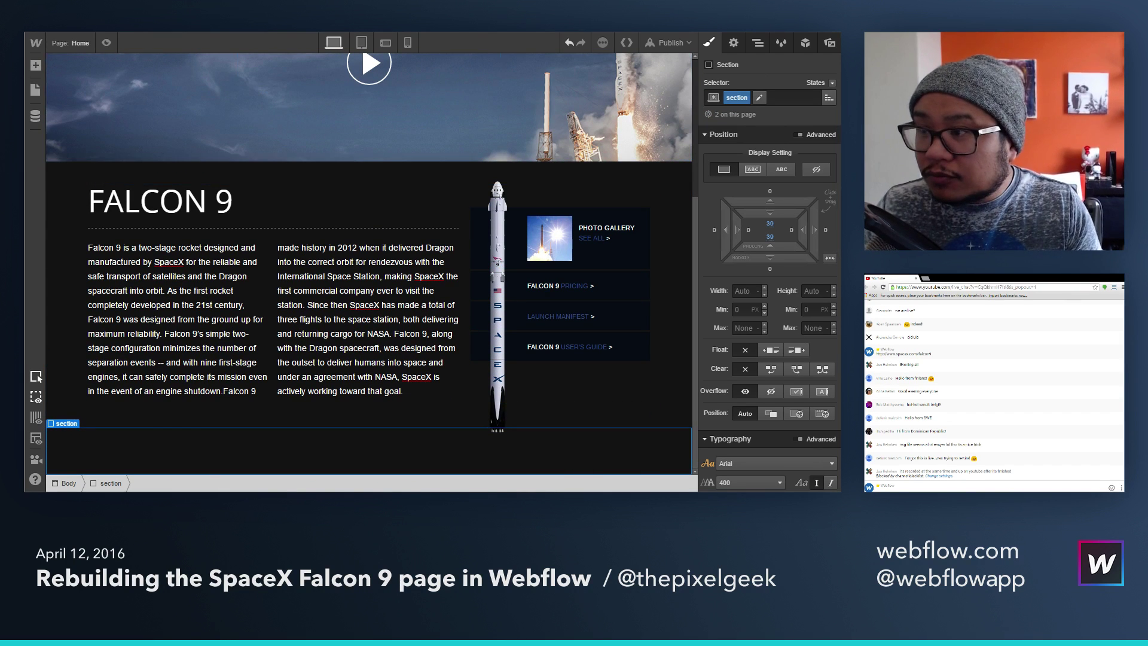
{"action": "key", "text": "alt+Tab"}
{"action": "key", "text": "alt+Tab"}
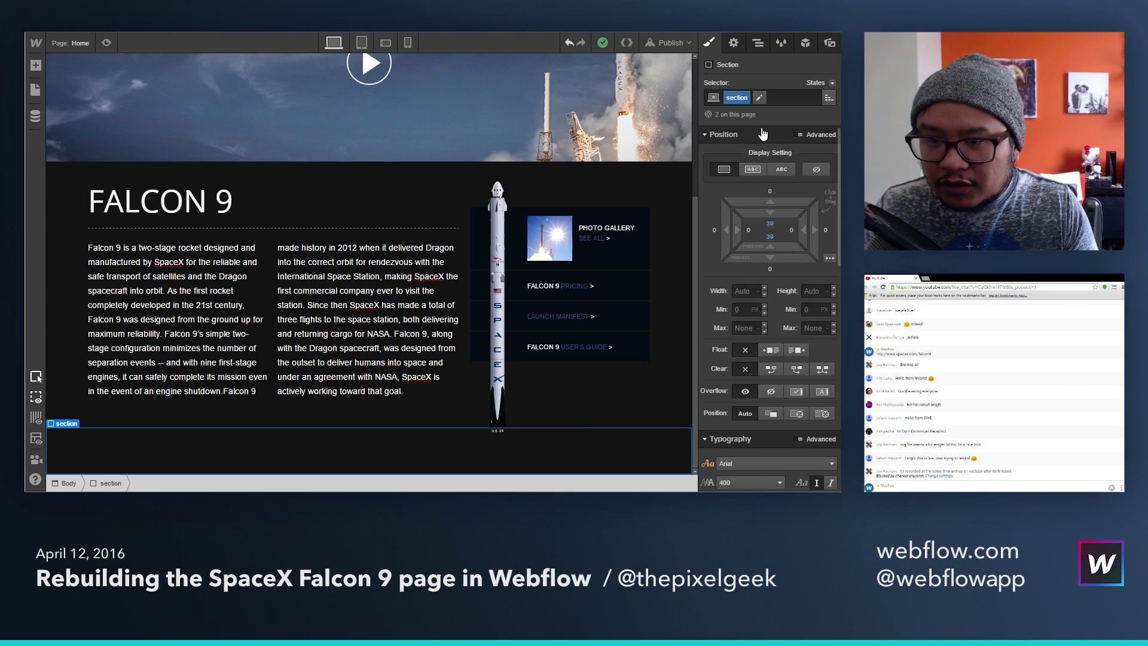
{"action": "left_click", "coordinate": [738, 98]}
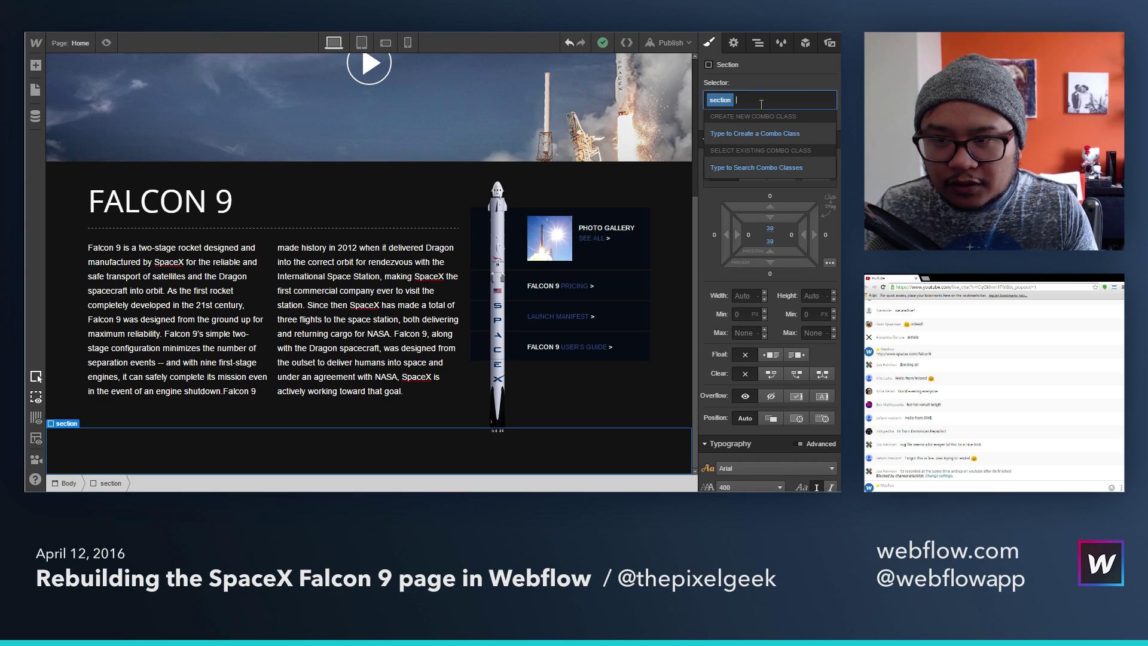
{"action": "left_click", "coordinate": [716, 103]}
{"action": "left_click", "coordinate": [714, 129]}
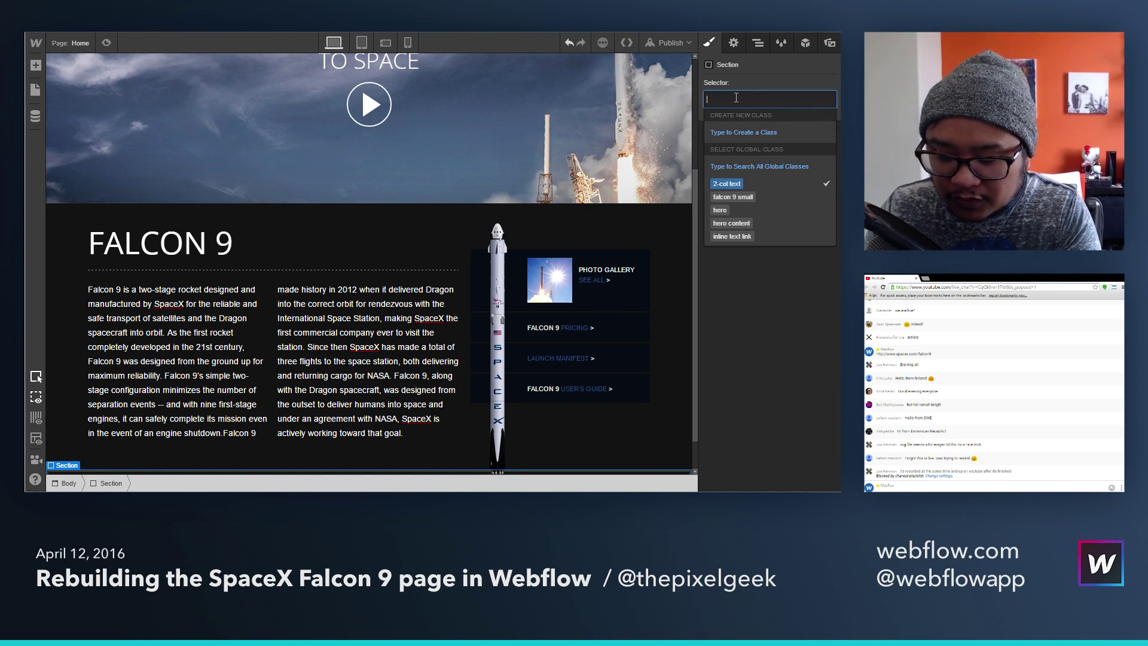
Step: Create the class "infographic section" for the new section
{"action": "type", "text": "infographic "}
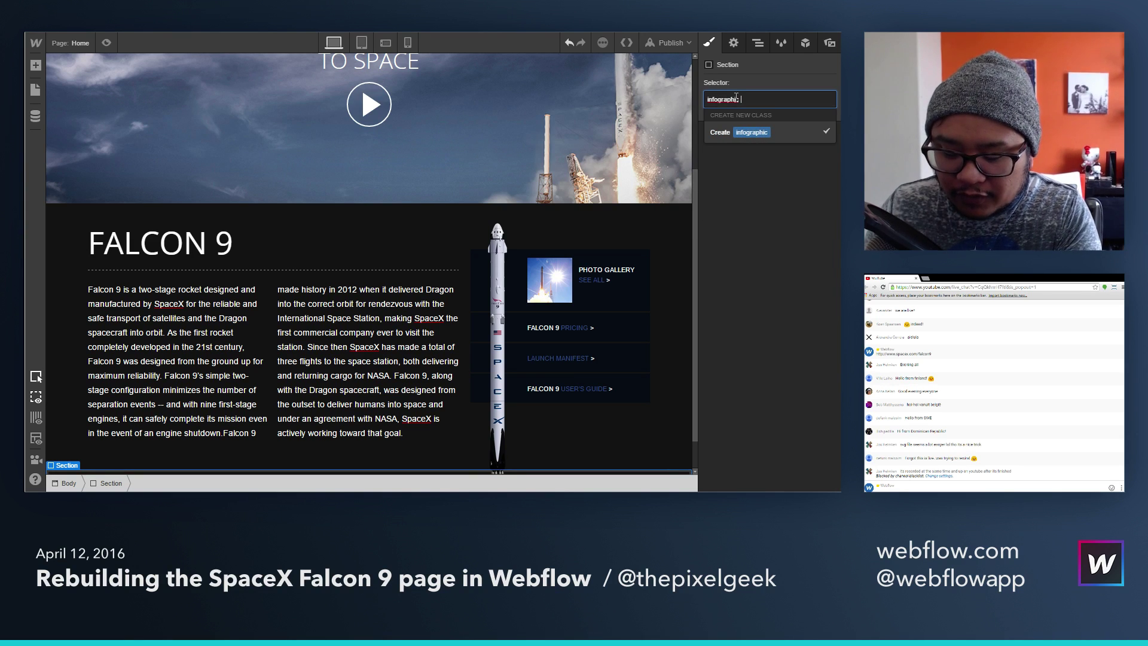
{"action": "type", "text": "section"}
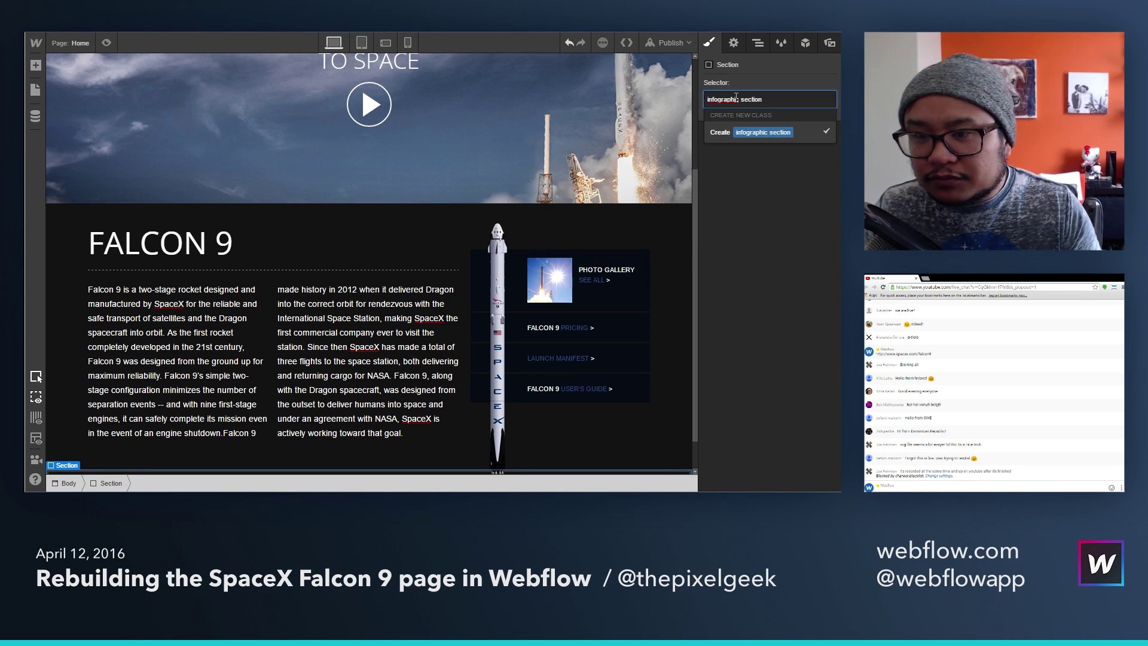
{"action": "key", "text": "Return"}
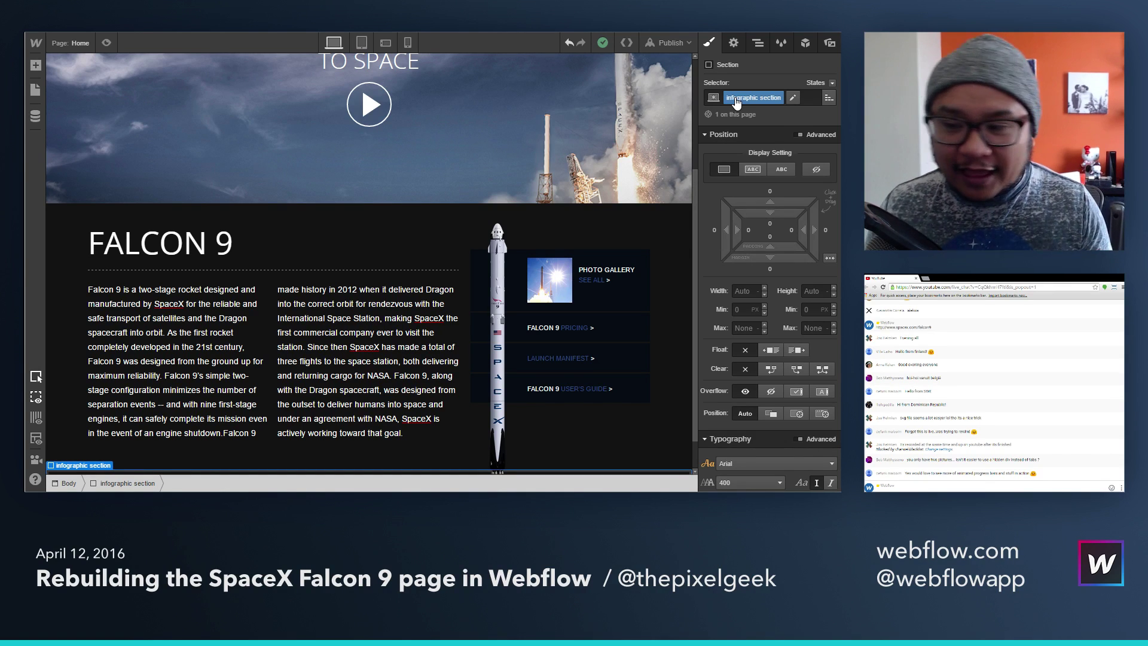
Step: Insert a container inside the infographic section
{"action": "scroll", "coordinate": [647, 328], "scroll_direction": "down", "scroll_amount": 1}
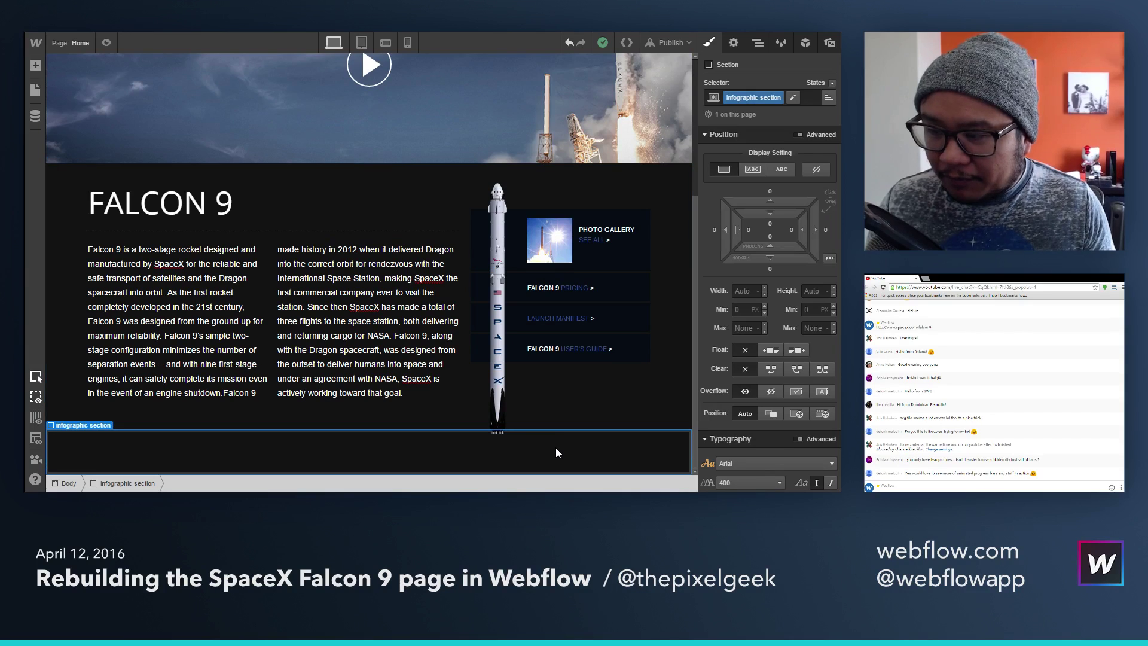
{"action": "key", "text": "a"}
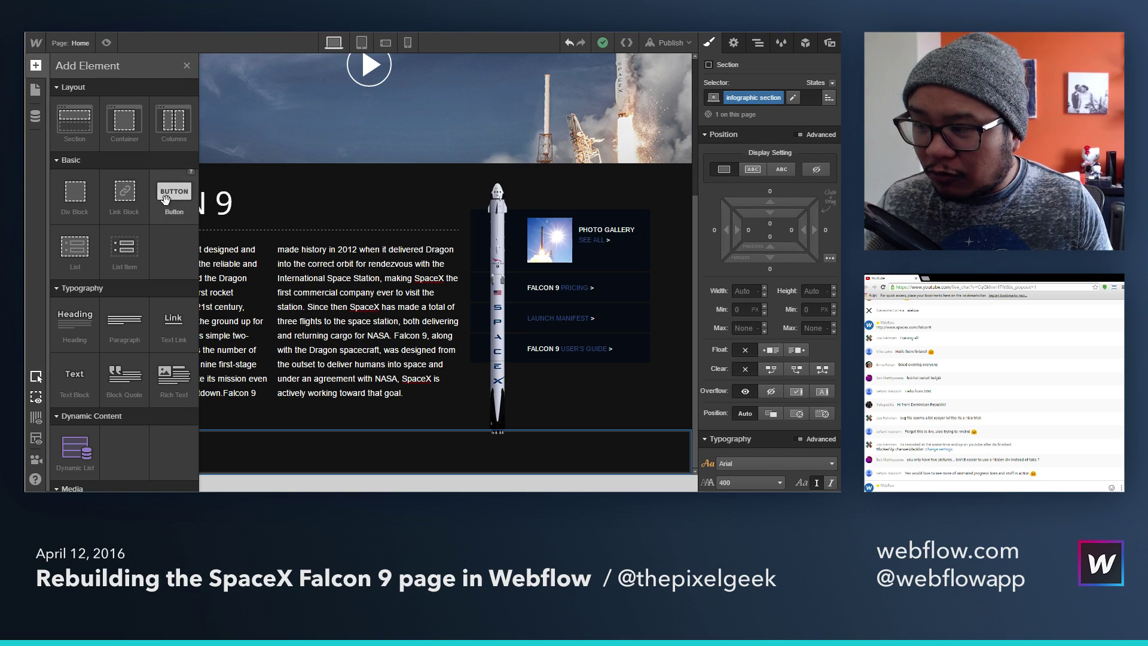
{"action": "left_click_drag", "start_coordinate": [340, 434], "coordinate": [378, 465]}
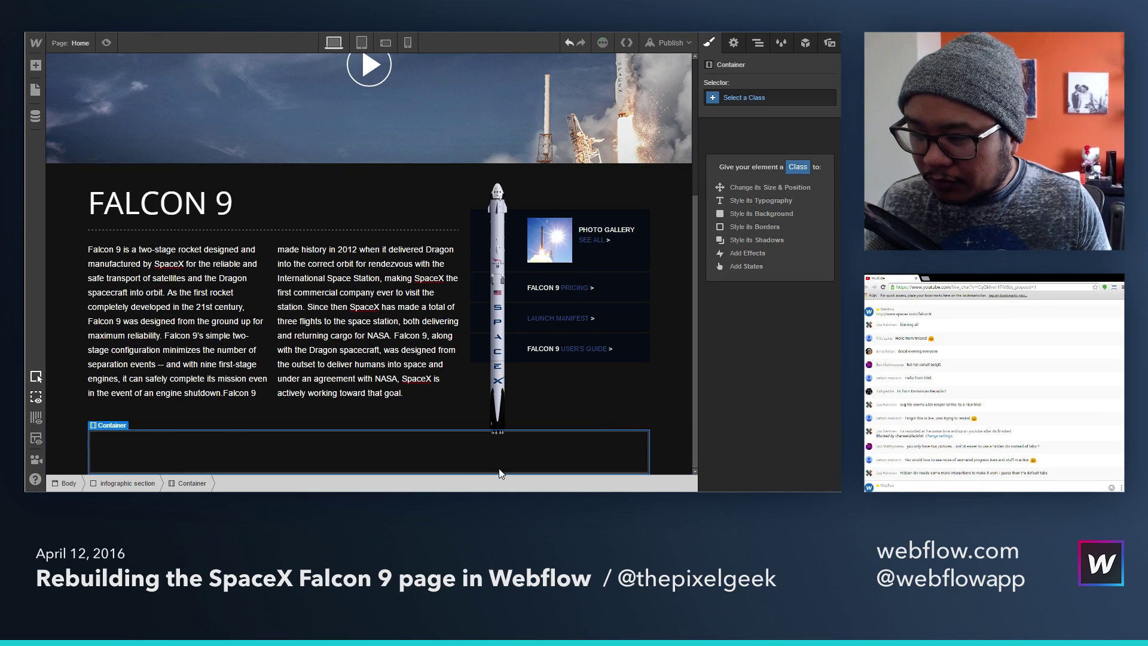
Step: Set the infographic section's top and bottom padding to 75 px
{"action": "left_click", "coordinate": [671, 459]}
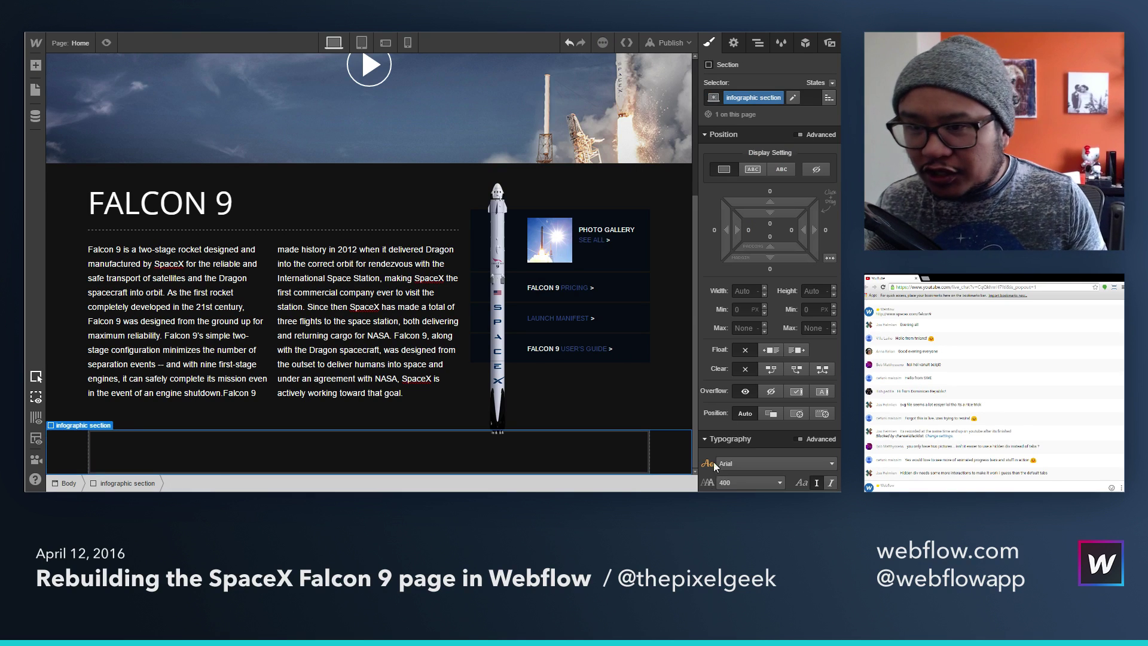
{"action": "left_click", "coordinate": [679, 439]}
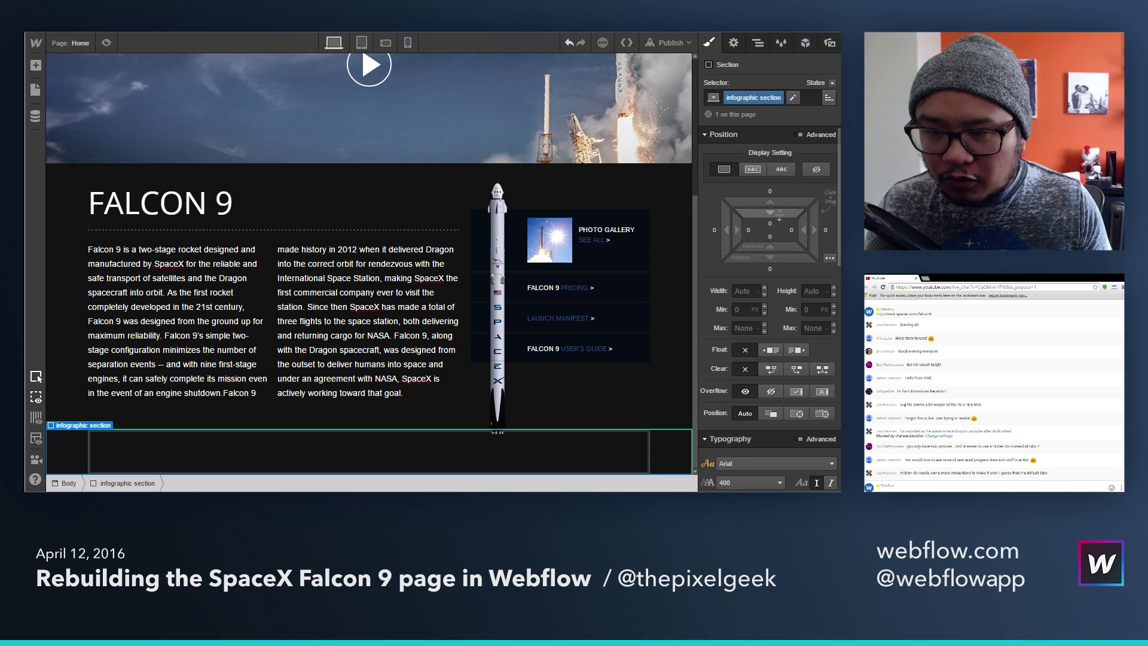
{"action": "left_click_drag", "start_coordinate": [784, 267], "coordinate": [790, 350]}
{"action": "scroll", "coordinate": [581, 387], "scroll_direction": "down", "scroll_amount": 2}
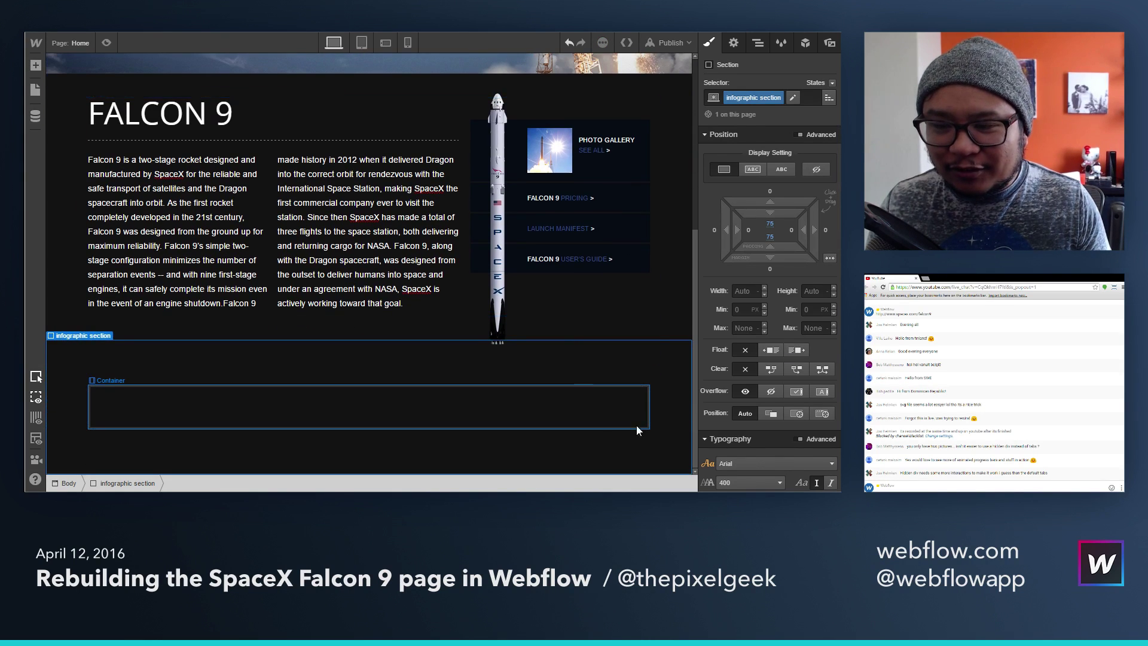
{"action": "left_click", "coordinate": [602, 405]}
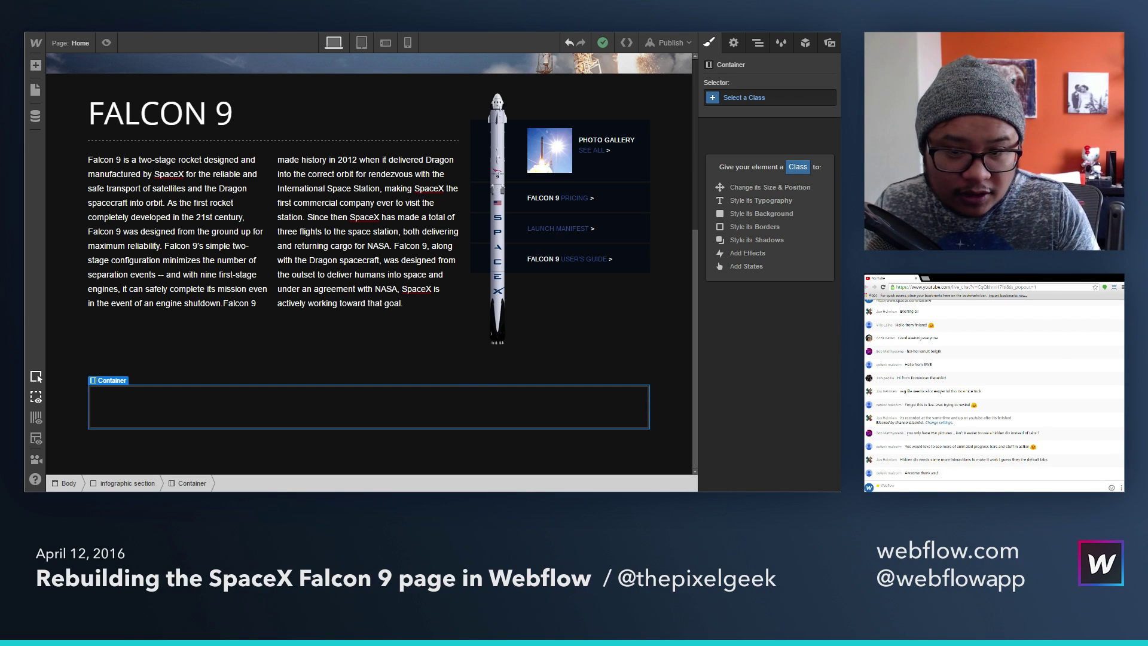
{"action": "key", "text": "a"}
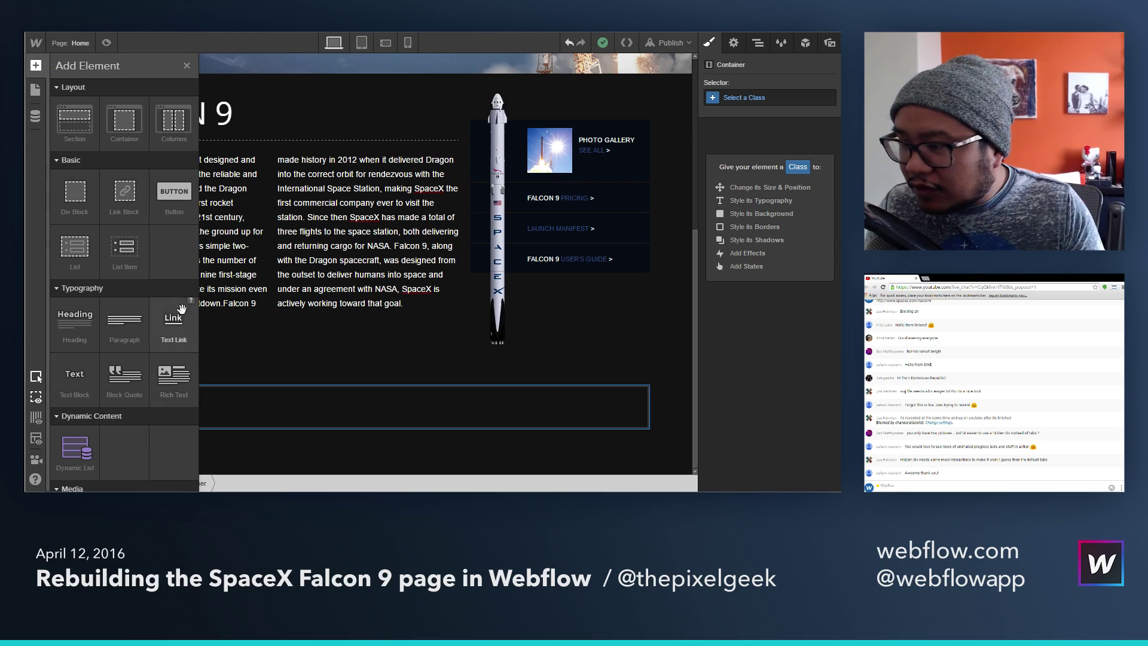
{"action": "left_click_drag", "start_coordinate": [287, 398], "coordinate": [288, 398]}
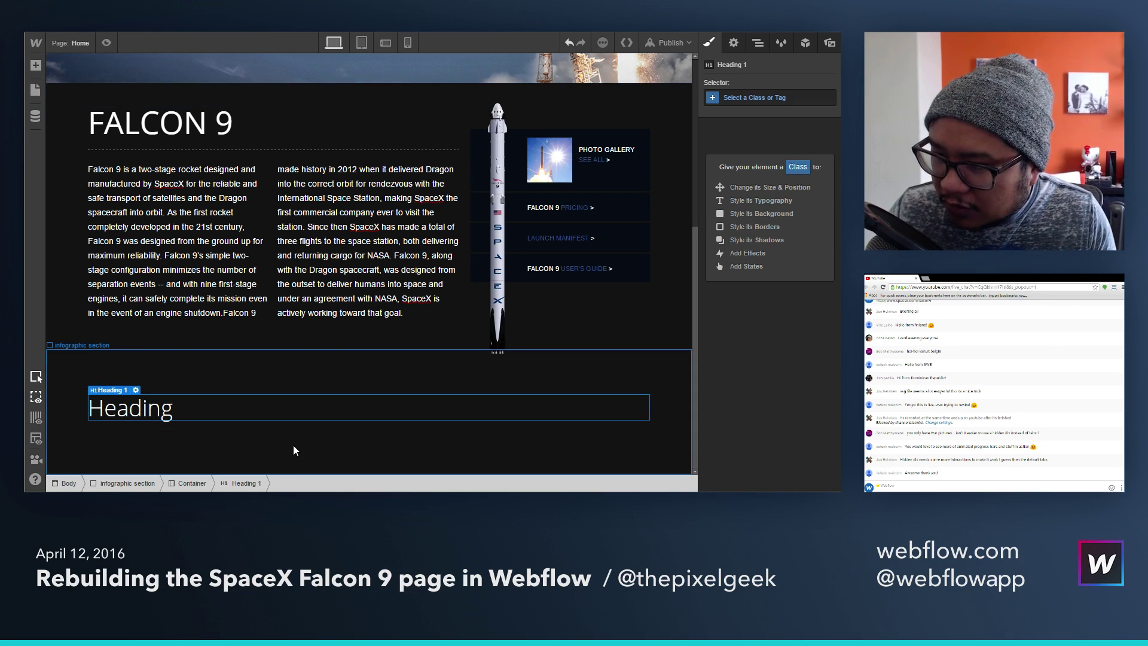
{"action": "key", "text": "Delete"}
Step: Insert a row with three equal columns and place it inside the infographic section's container
{"action": "left_click", "coordinate": [254, 452]}
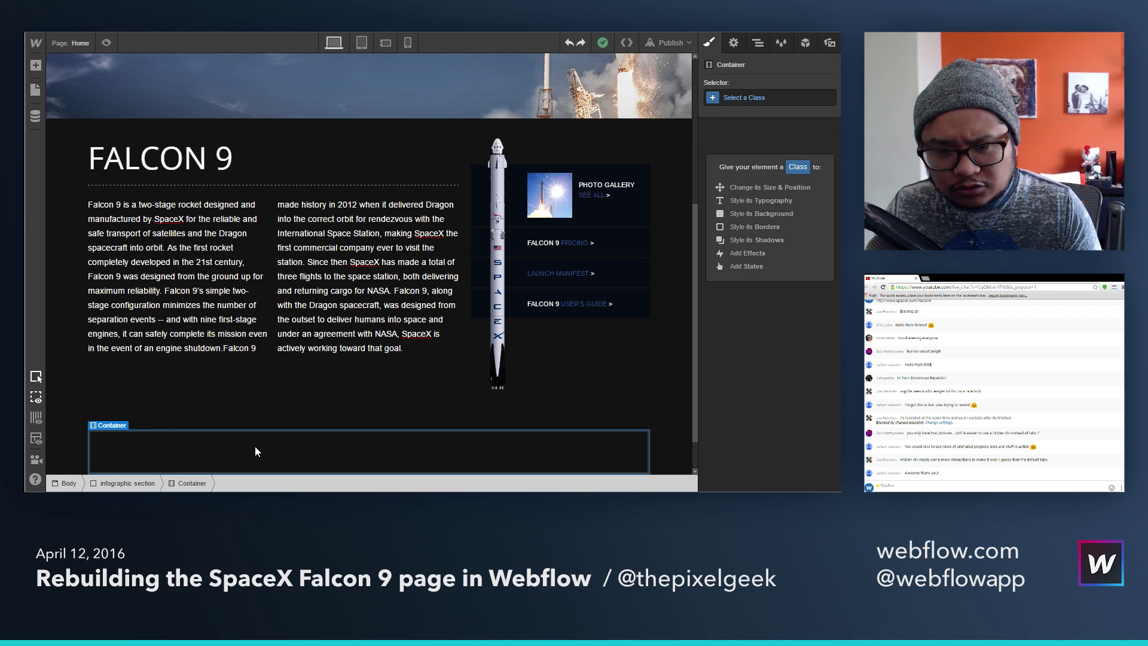
{"action": "key", "text": "a"}
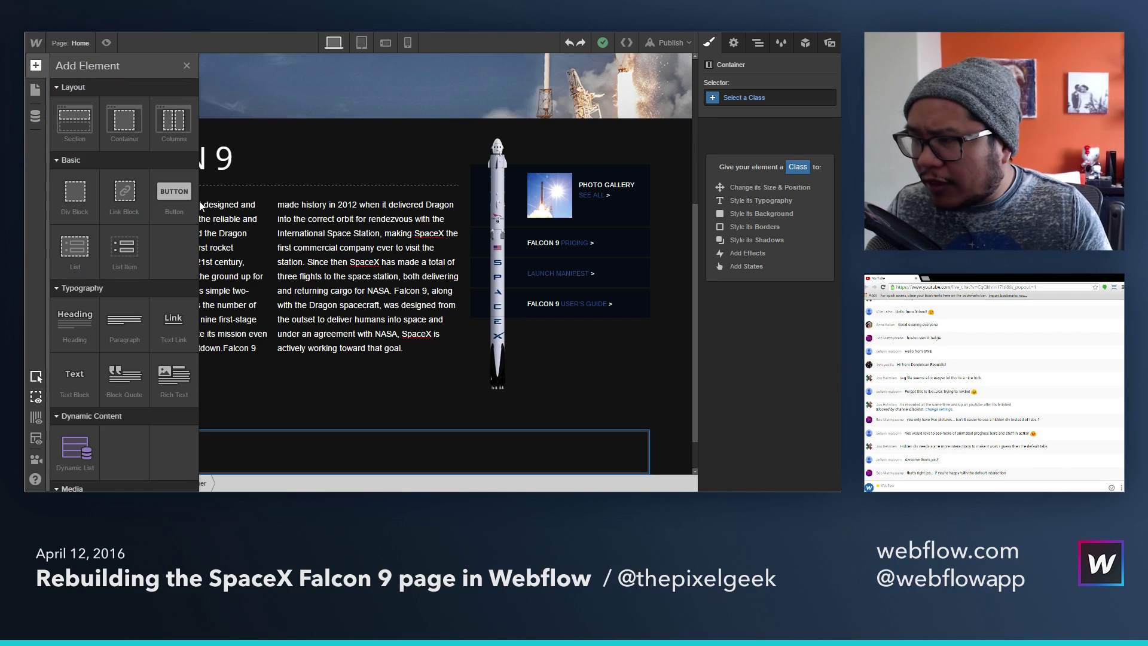
{"action": "left_click_drag", "start_coordinate": [184, 137], "coordinate": [329, 446]}
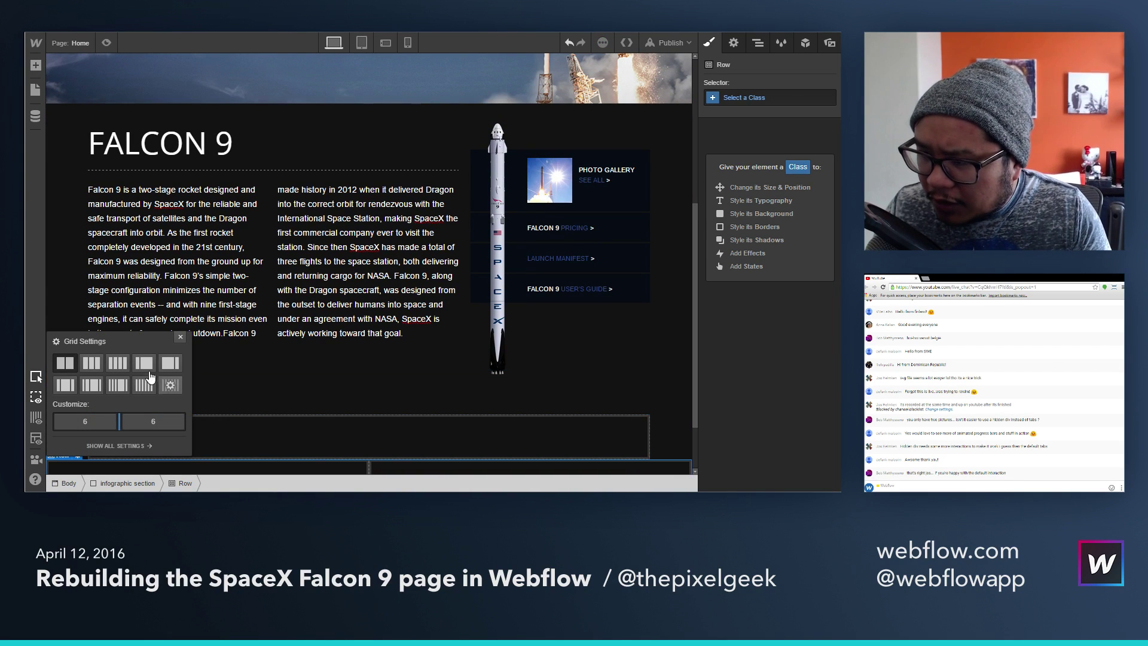
{"action": "left_click", "coordinate": [91, 363]}
{"action": "left_click", "coordinate": [180, 338]}
{"action": "scroll", "coordinate": [187, 412], "scroll_direction": "down", "scroll_amount": 2}
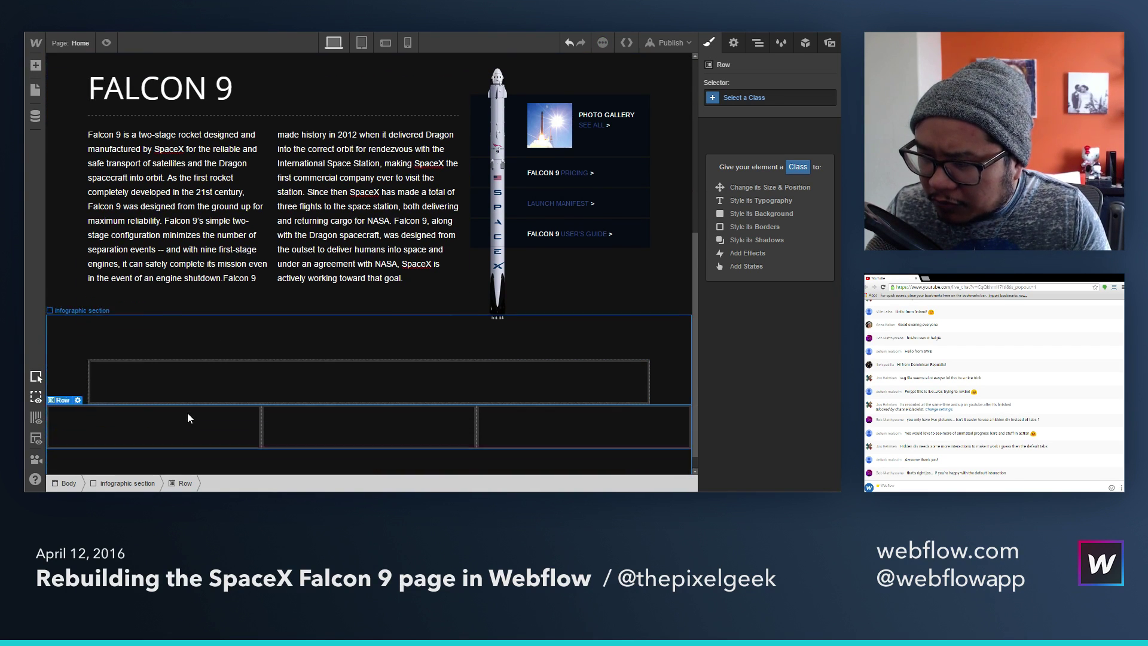
{"action": "key", "text": "z"}
{"action": "left_click_drag", "start_coordinate": [209, 357], "coordinate": [210, 357]}
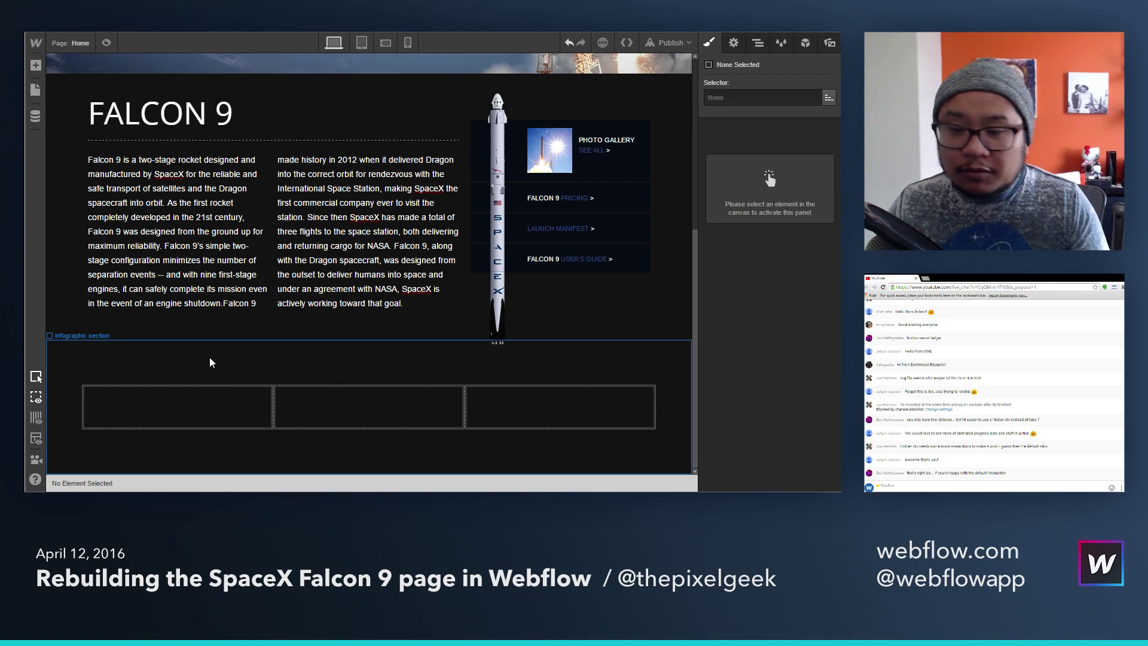
Step: Place the tall Falcon 9 rocket image from the assets into the middle column of the new row
{"action": "left_click", "coordinate": [394, 424]}
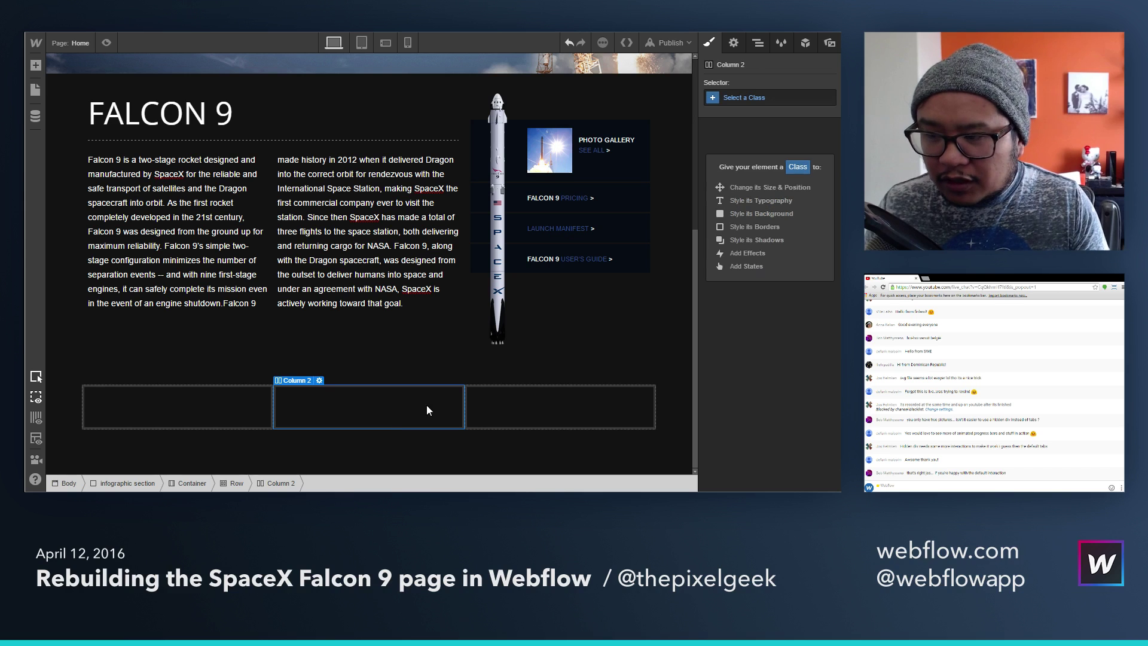
{"action": "left_click", "coordinate": [831, 44]}
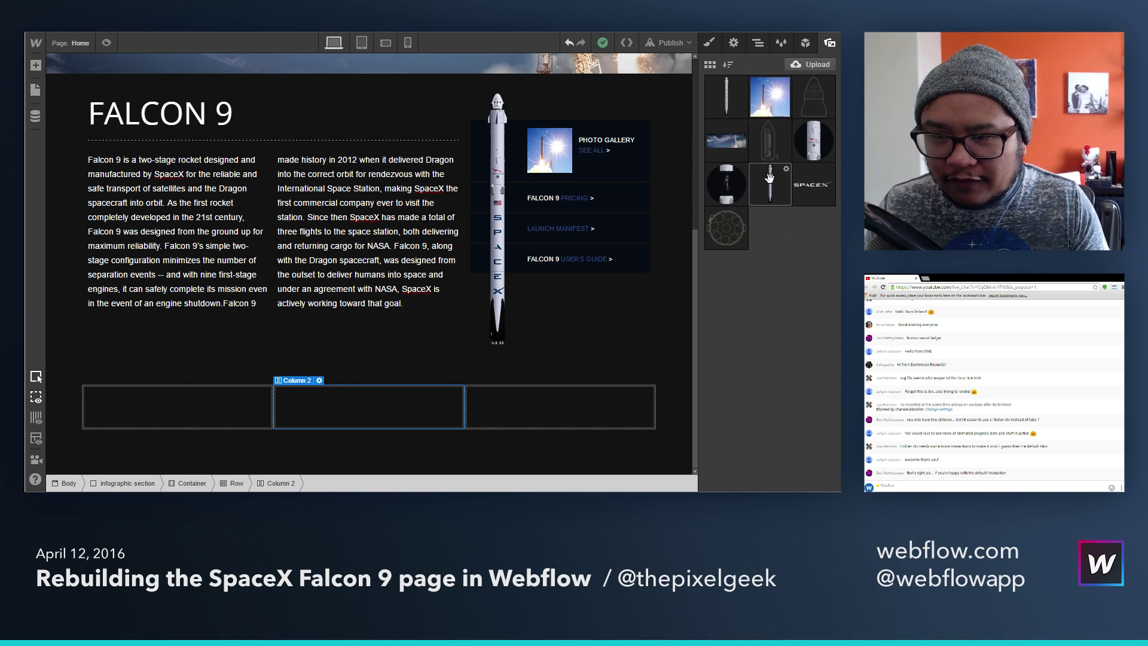
{"action": "left_click_drag", "start_coordinate": [730, 106], "coordinate": [367, 413]}
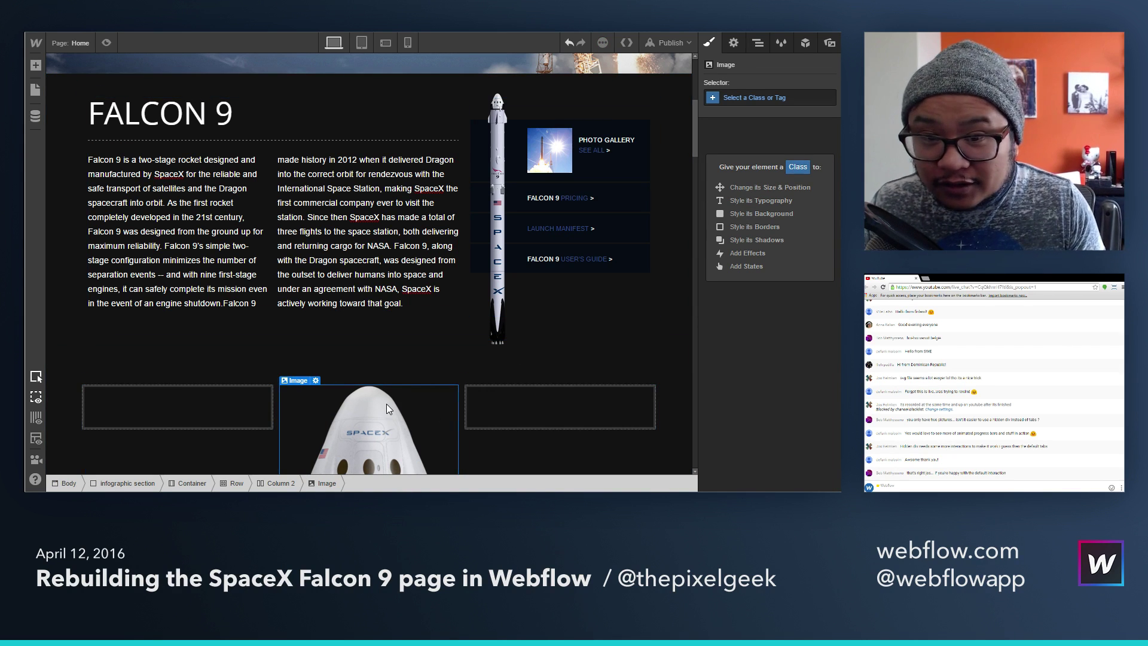
{"action": "scroll", "coordinate": [386, 406], "scroll_direction": "down", "scroll_amount": 10}
{"action": "key", "text": "ctrl+z"}
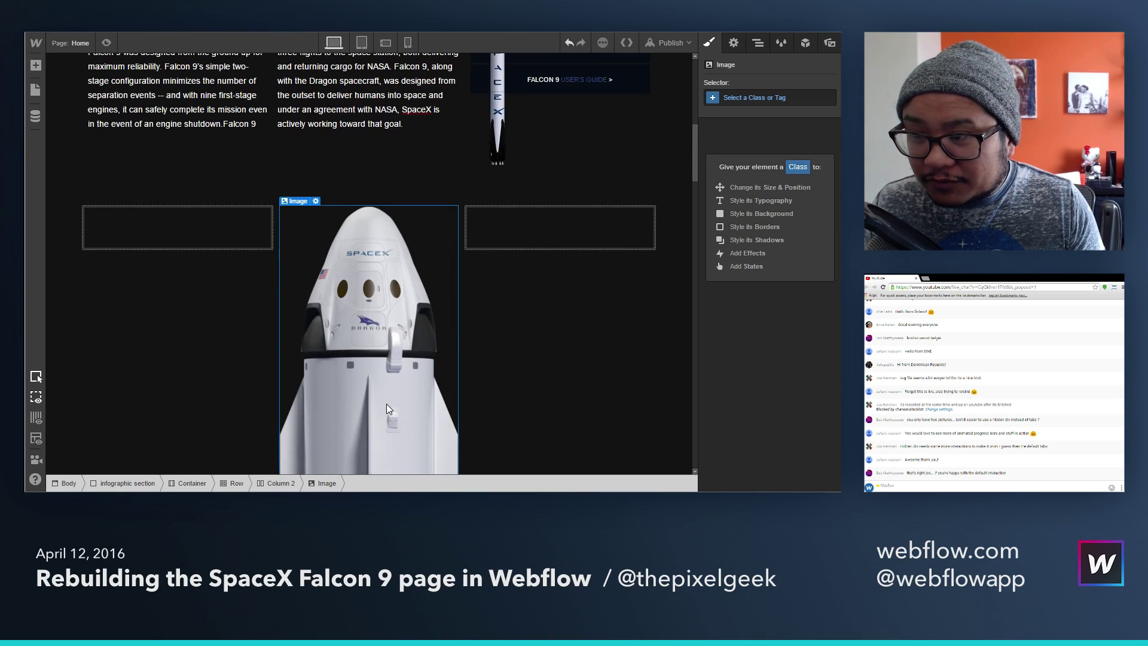
Step: Insert a heading in the first column of the infographic row and make it an H3
{"action": "left_click", "coordinate": [263, 408]}
{"action": "scroll", "coordinate": [263, 407], "scroll_direction": "down", "scroll_amount": 5}
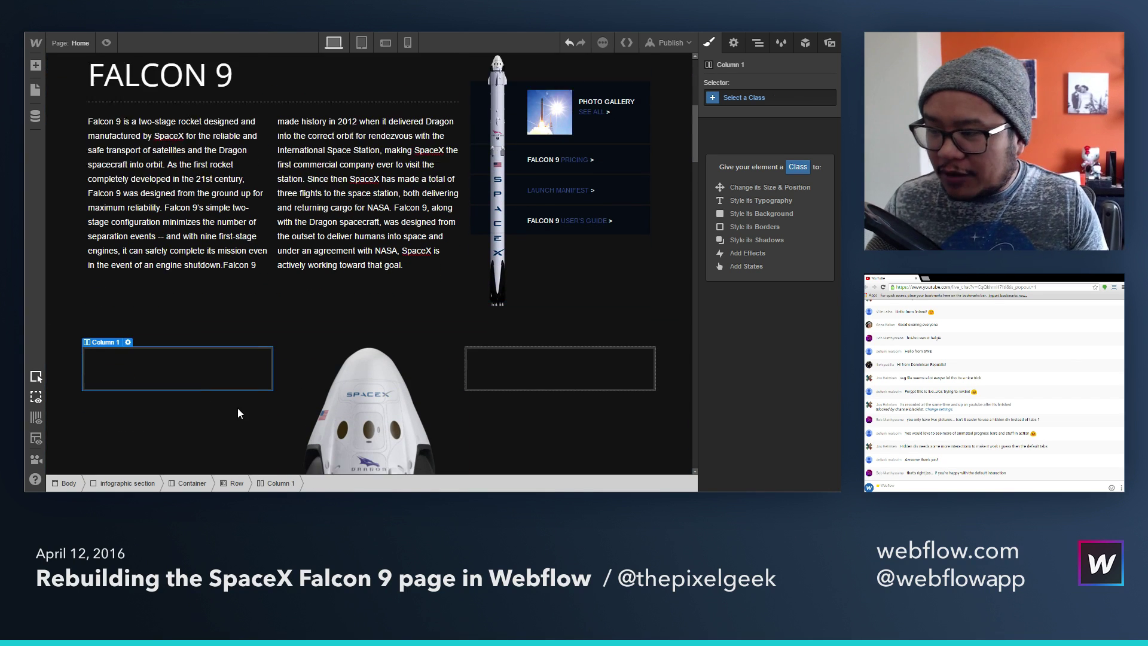
{"action": "key", "text": "a"}
{"action": "left_click_drag", "start_coordinate": [76, 317], "coordinate": [219, 240]}
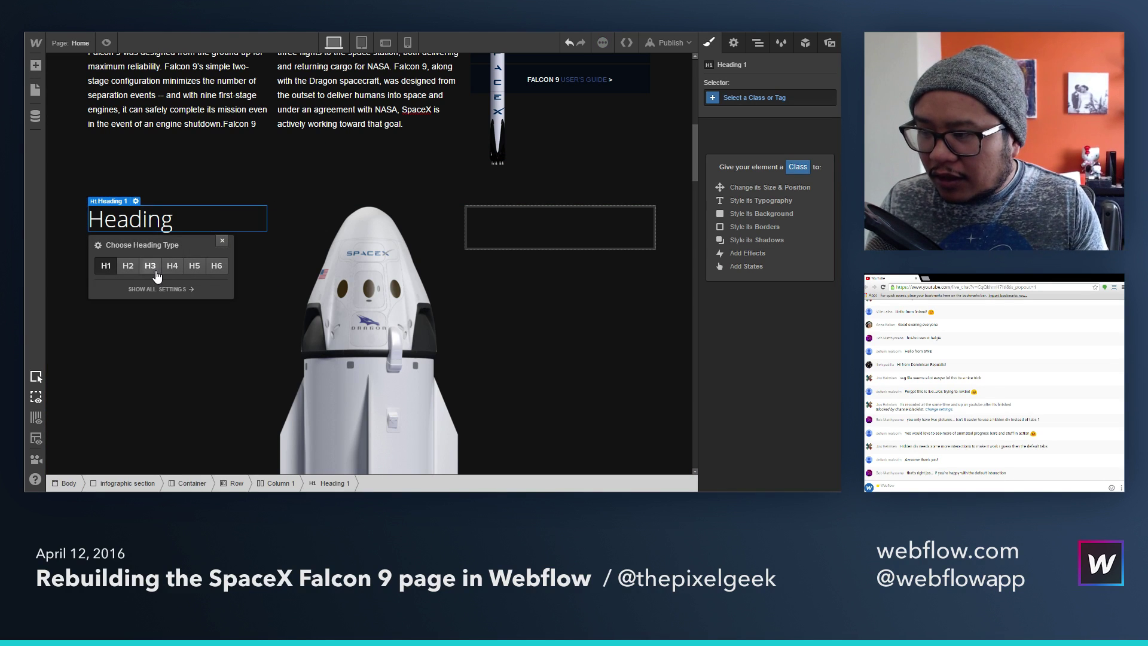
{"action": "left_click", "coordinate": [150, 267]}
{"action": "left_click", "coordinate": [222, 241]}
Step: Change the text of the new H3 heading in the first column to "PAYLOAD"
{"action": "scroll", "coordinate": [262, 351], "scroll_direction": "up", "scroll_amount": 8}
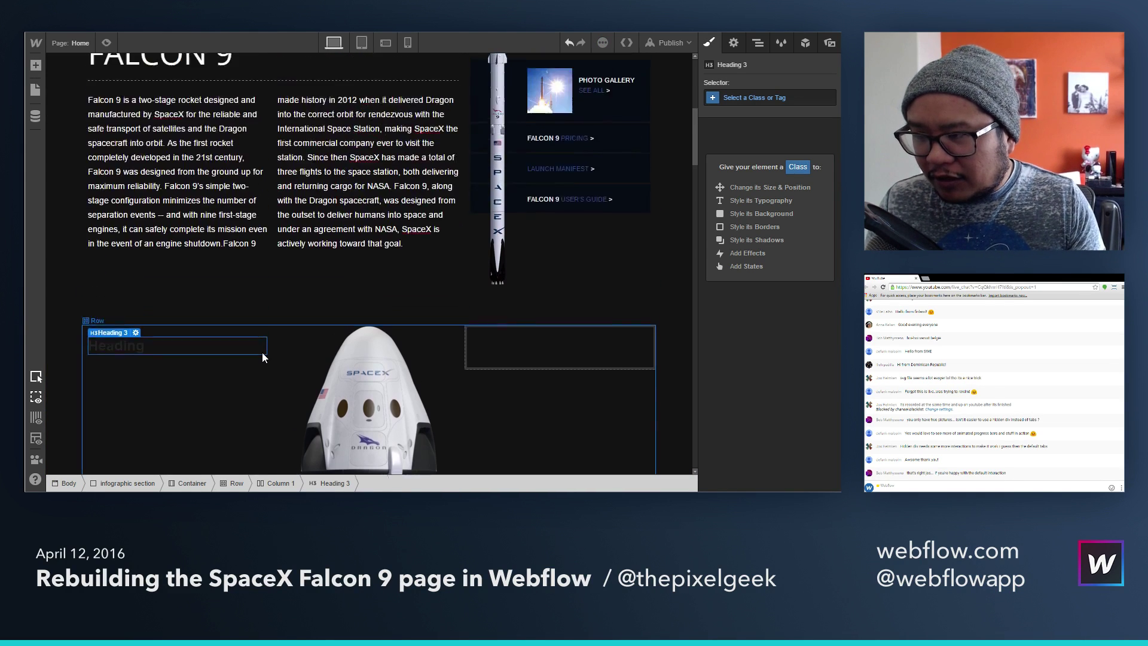
{"action": "scroll", "coordinate": [262, 357], "scroll_direction": "up", "scroll_amount": 1}
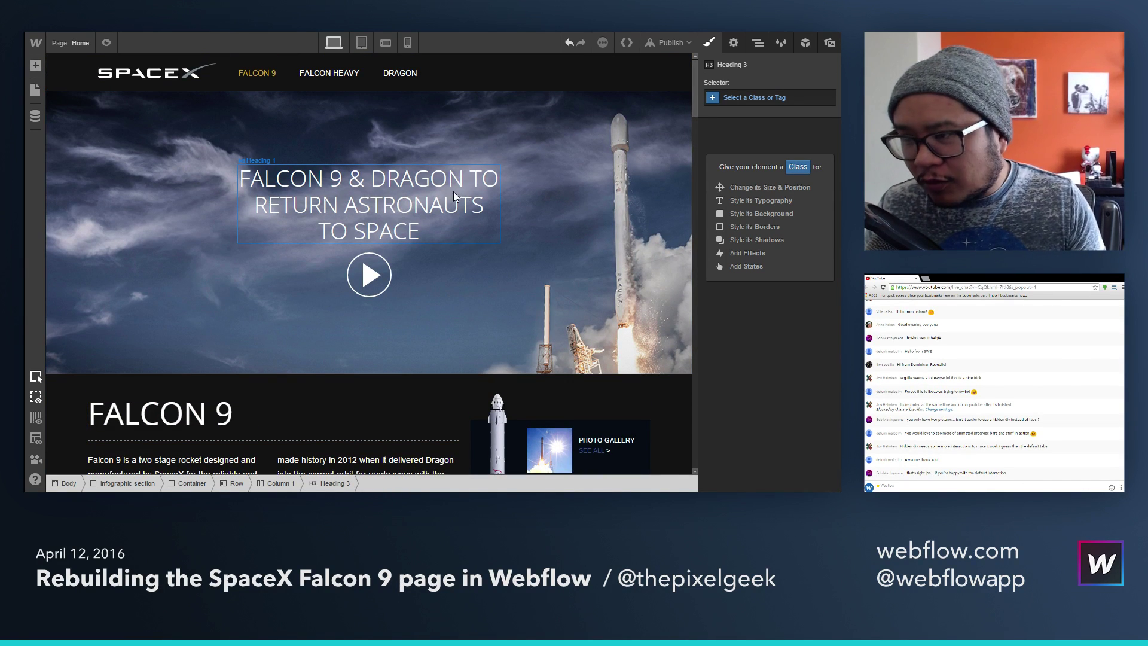
{"action": "scroll", "coordinate": [411, 216], "scroll_direction": "down", "scroll_amount": 1}
{"action": "scroll", "coordinate": [411, 215], "scroll_direction": "down", "scroll_amount": 4}
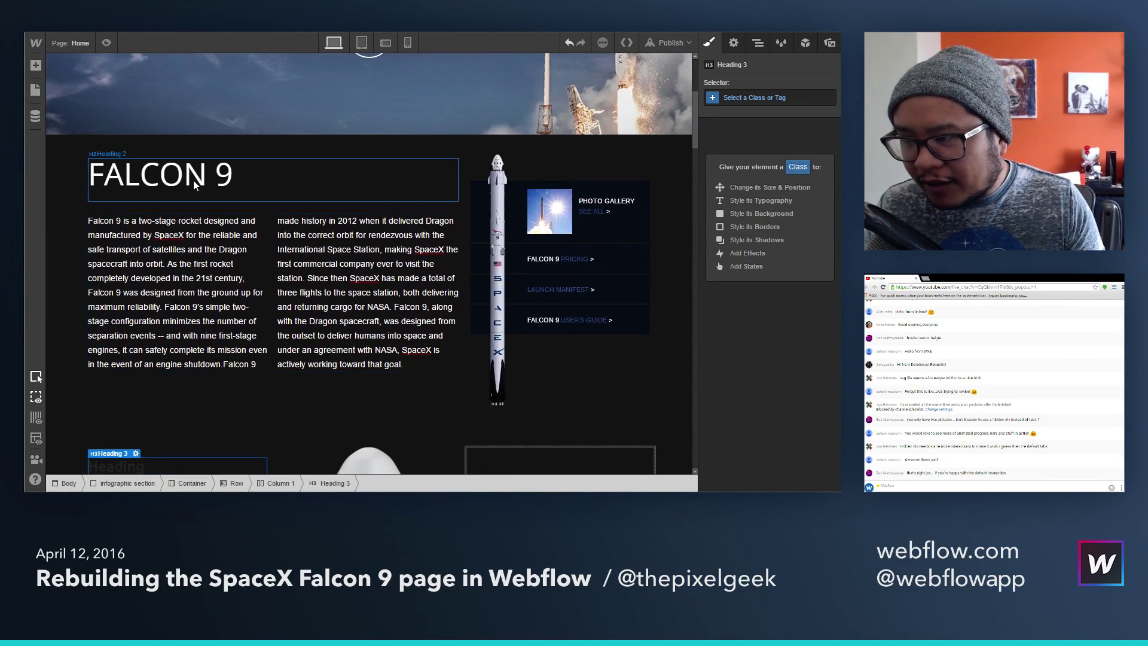
{"action": "scroll", "coordinate": [192, 180], "scroll_direction": "down", "scroll_amount": 4}
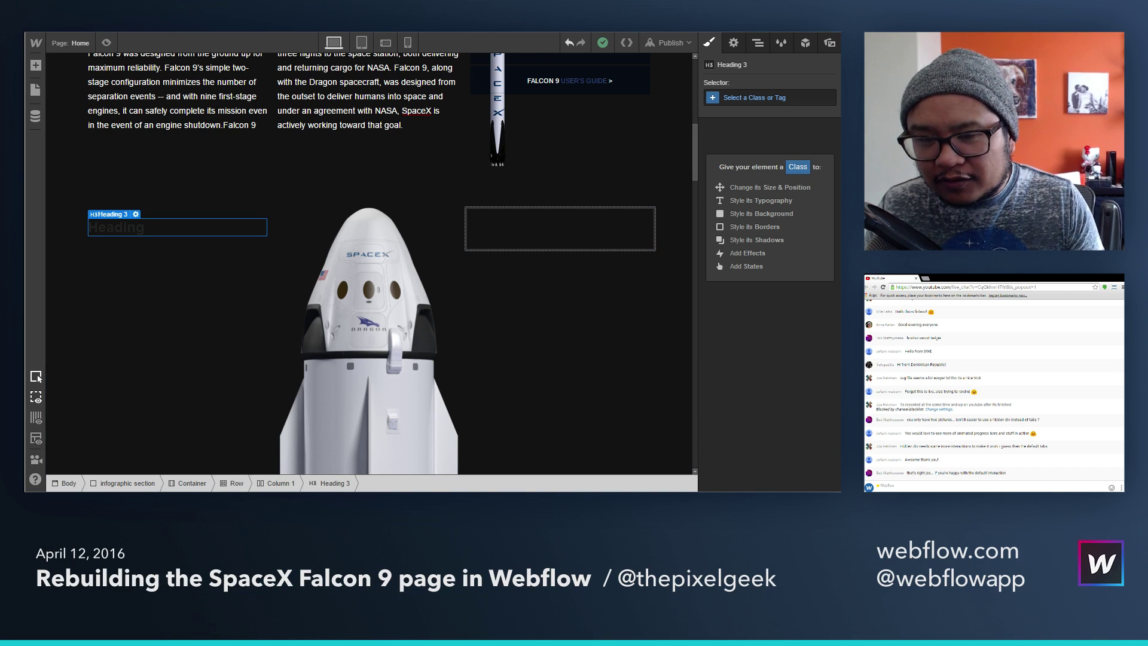
{"action": "double_click", "coordinate": [130, 235]}
{"action": "type", "text": "PAYLOAD"}
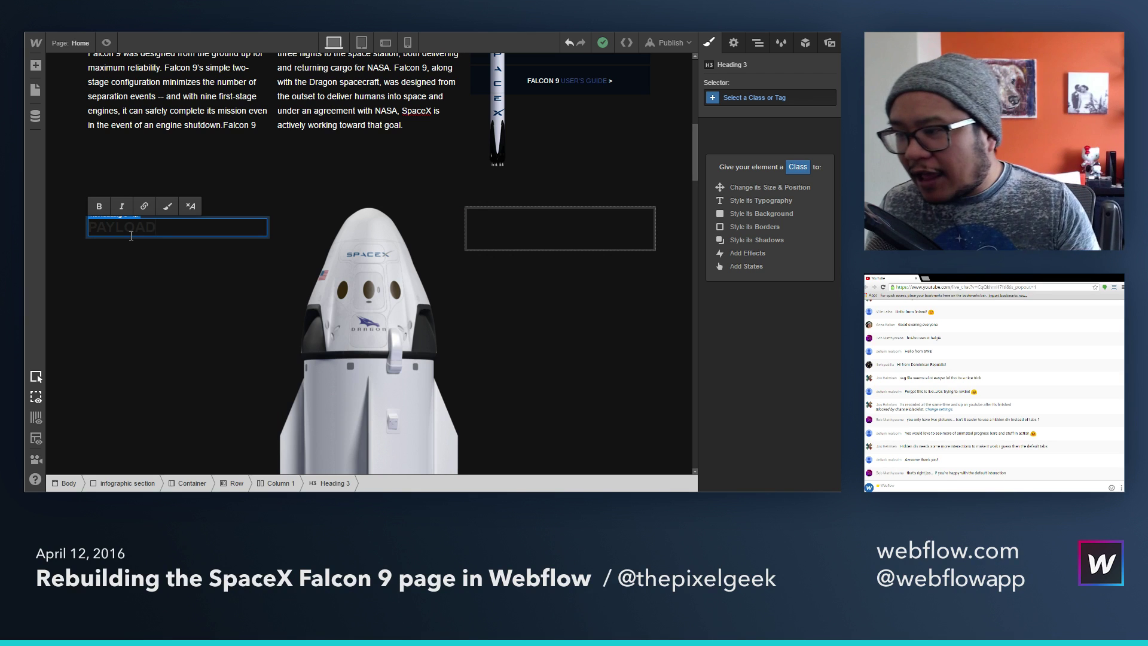
Step: Style the All H3 Headings tag with the Open Sans font in 400 - Normal weight
{"action": "left_click", "coordinate": [754, 98]}
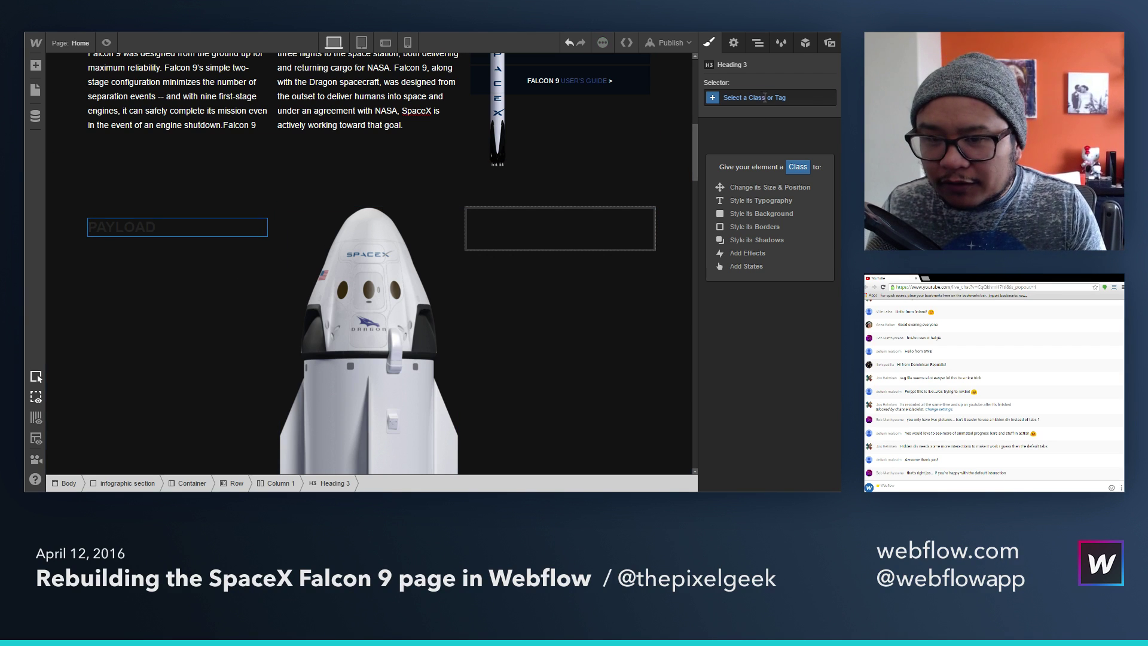
{"action": "left_click", "coordinate": [746, 275]}
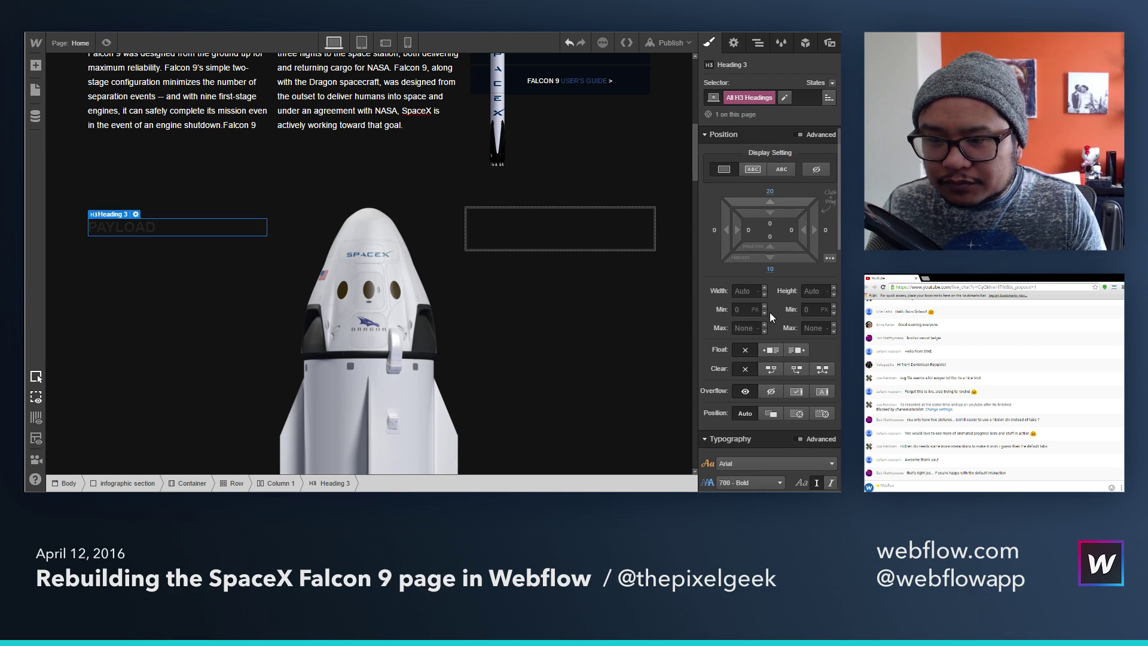
{"action": "scroll", "coordinate": [771, 334], "scroll_direction": "down", "scroll_amount": 5}
{"action": "left_click", "coordinate": [762, 278]}
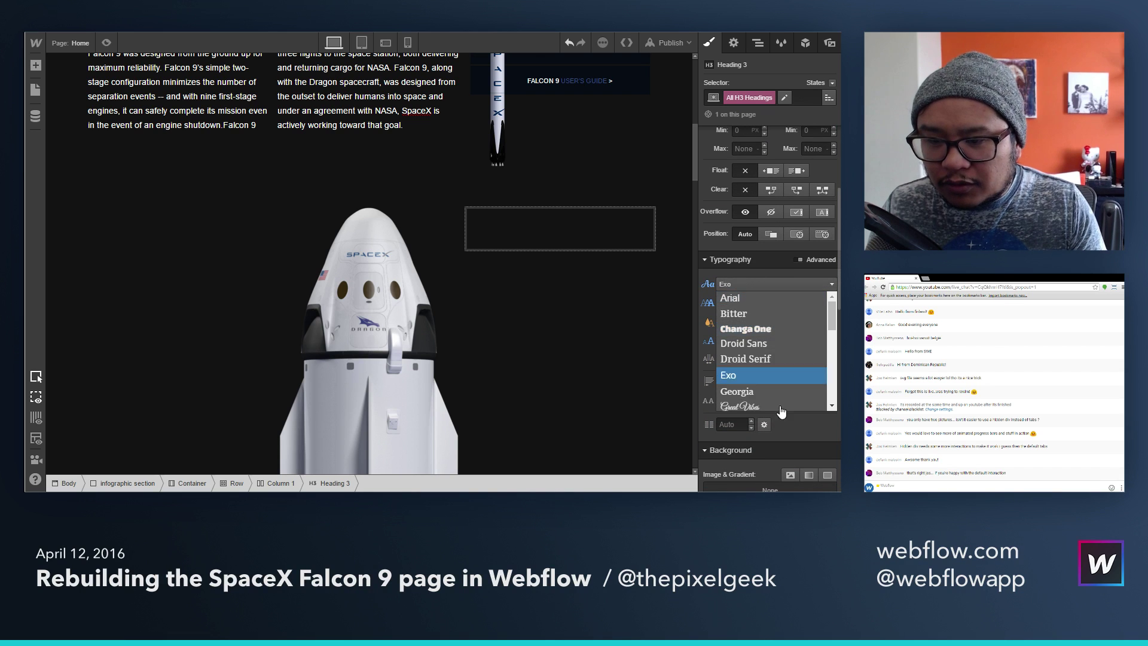
{"action": "scroll", "coordinate": [771, 347], "scroll_direction": "down", "scroll_amount": 6}
{"action": "scroll", "coordinate": [769, 367], "scroll_direction": "up", "scroll_amount": 3}
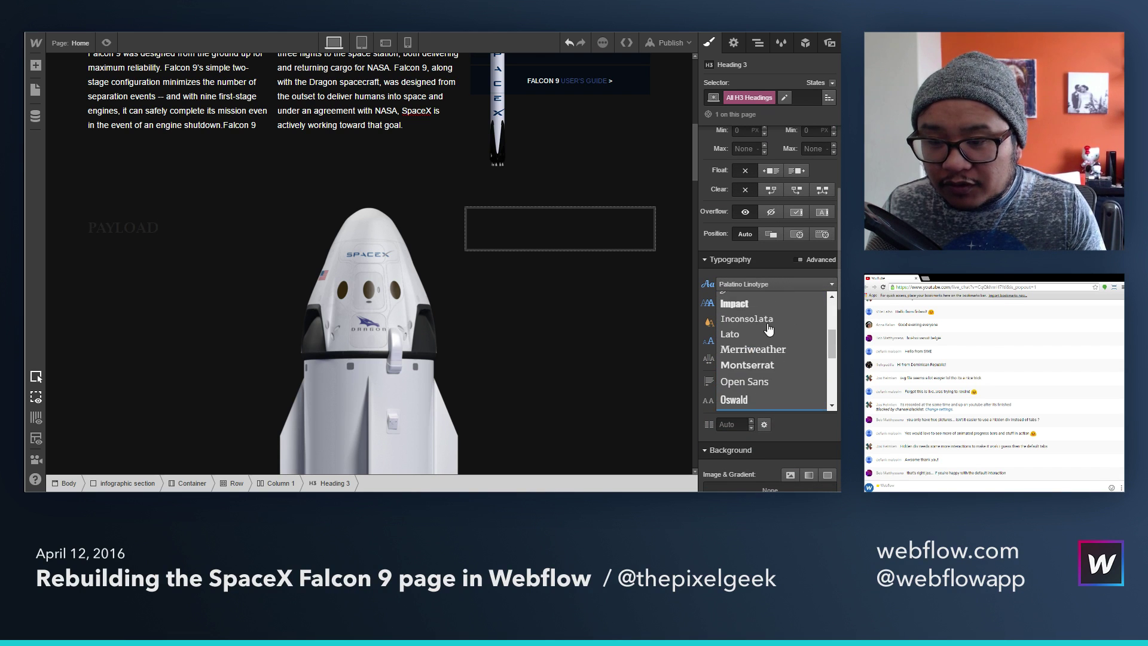
{"action": "left_click", "coordinate": [754, 382]}
{"action": "left_click", "coordinate": [750, 303]}
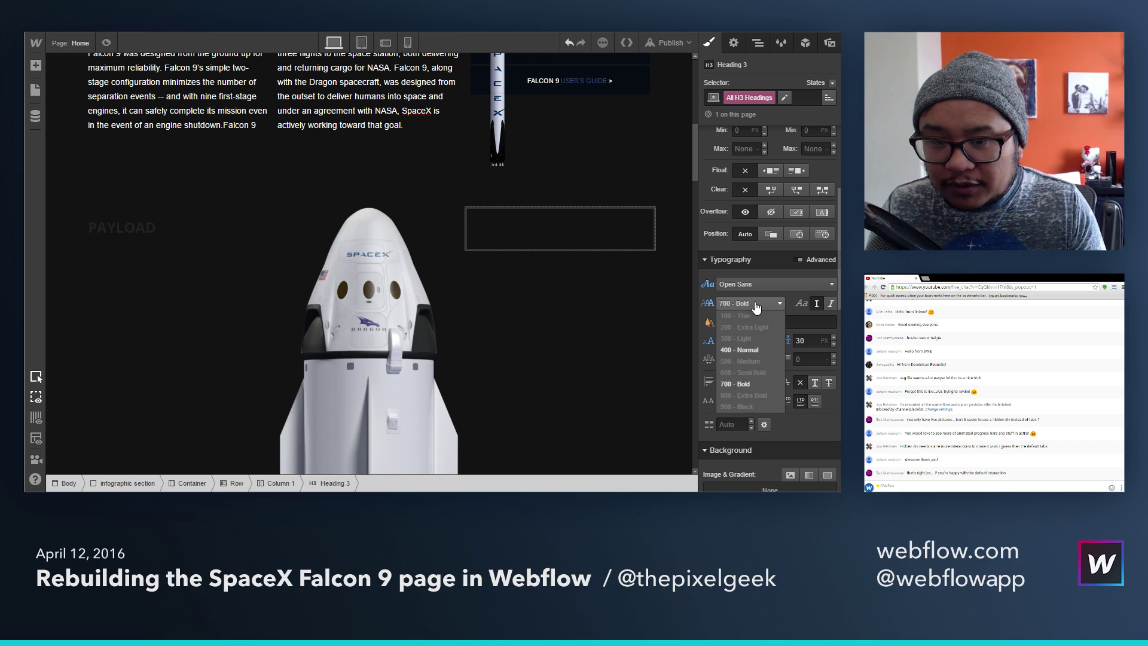
{"action": "left_click", "coordinate": [749, 351]}
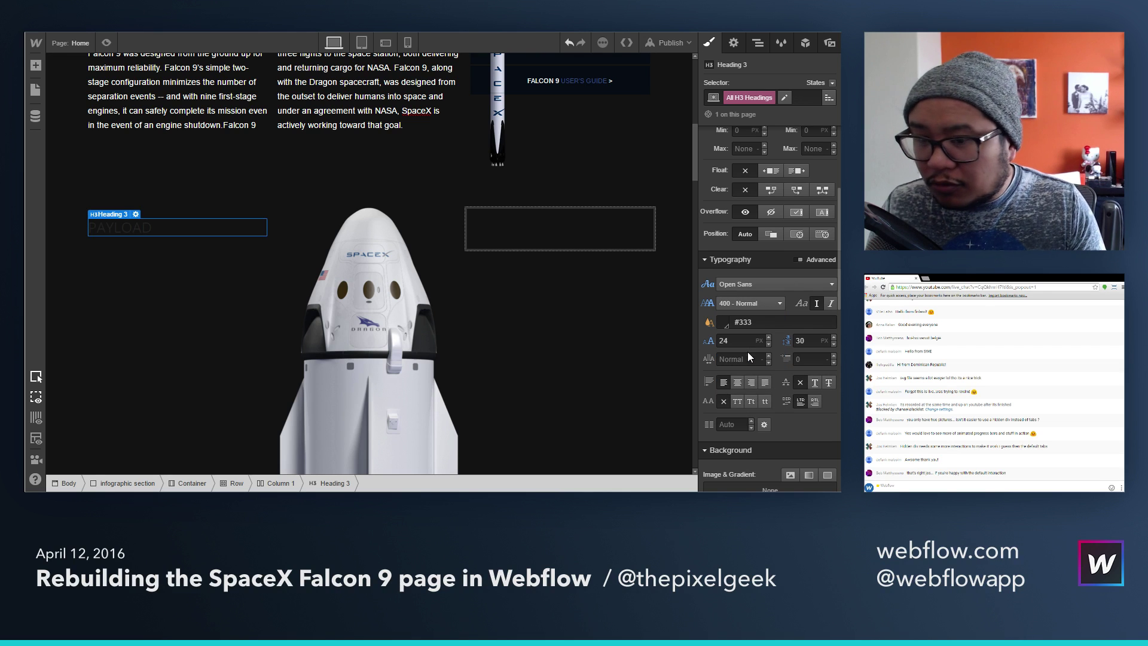
Step: Set the color of all H3 headings to white and their weight to 600 - Semi Bold
{"action": "left_click", "coordinate": [723, 324]}
{"action": "left_click", "coordinate": [738, 294]}
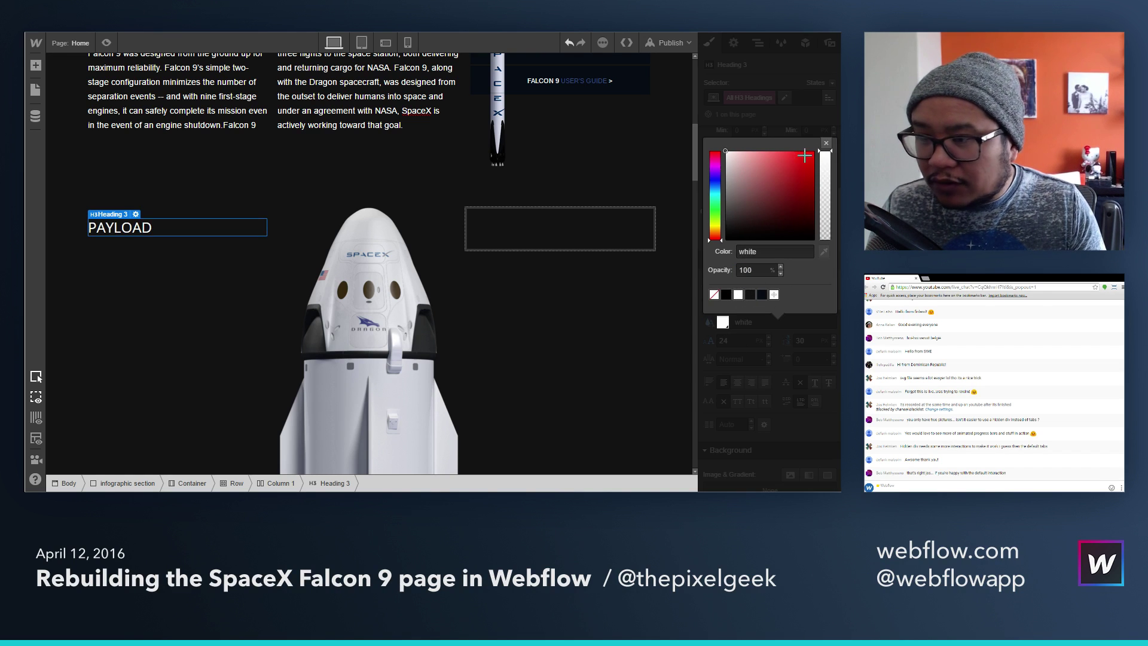
{"action": "left_click", "coordinate": [826, 142]}
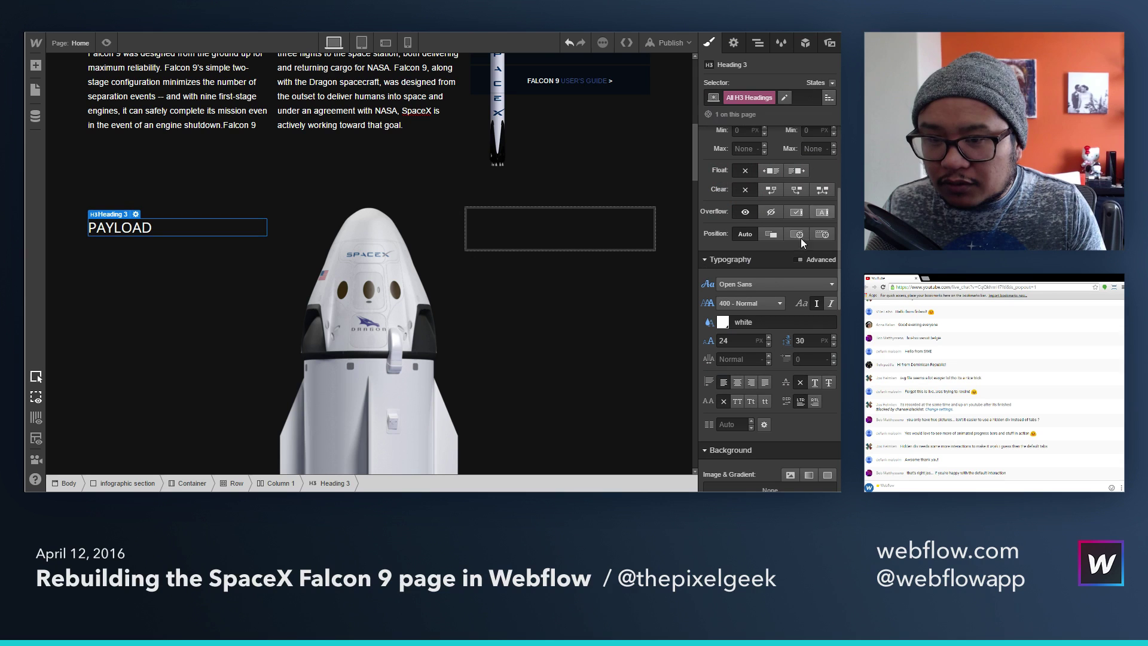
{"action": "left_click", "coordinate": [750, 303]}
{"action": "left_click", "coordinate": [752, 373]}
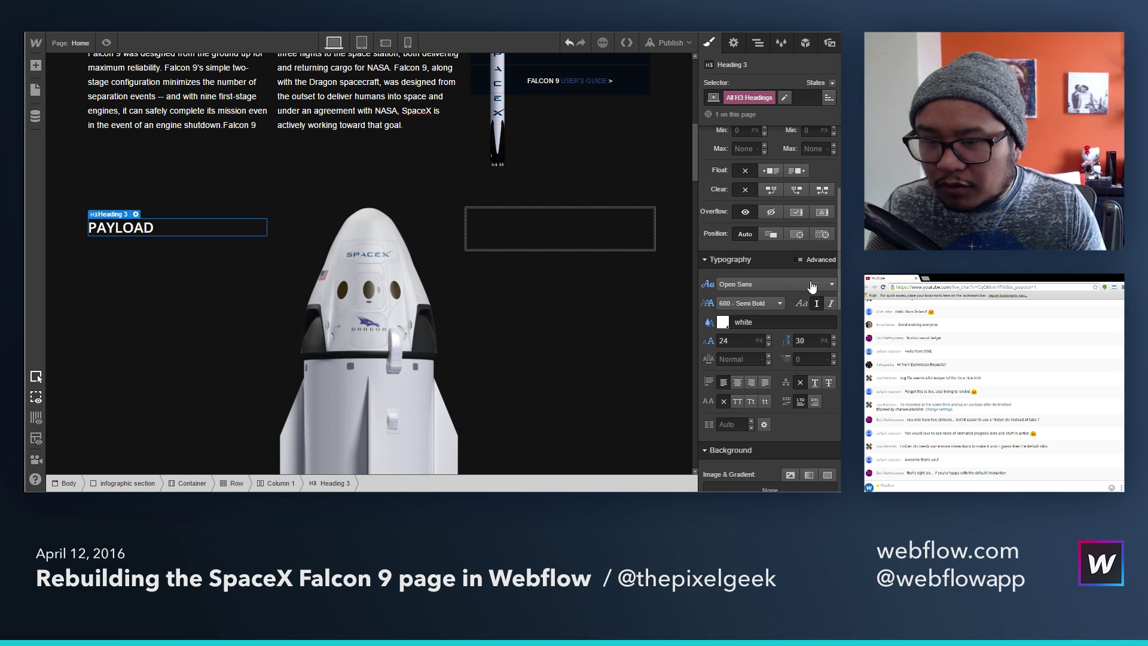
{"action": "left_click", "coordinate": [736, 358]}
{"action": "type", "text": "1"}
{"action": "key", "text": "BackSpace"}
{"action": "type", "text": "0"}
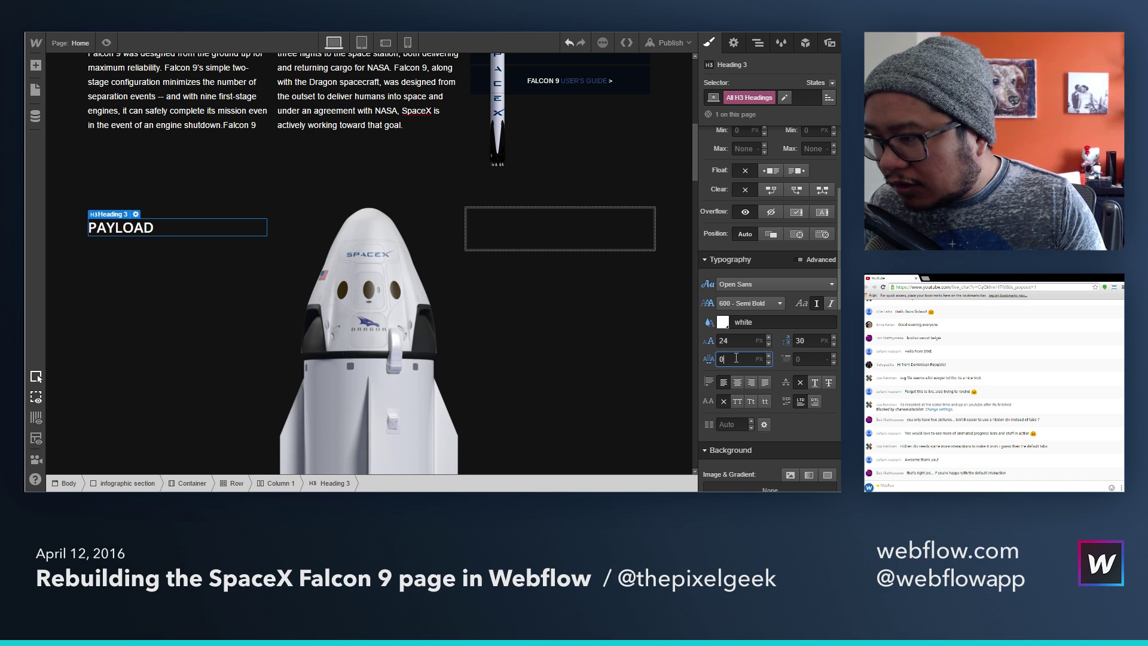
{"action": "key", "text": "BackSpace"}
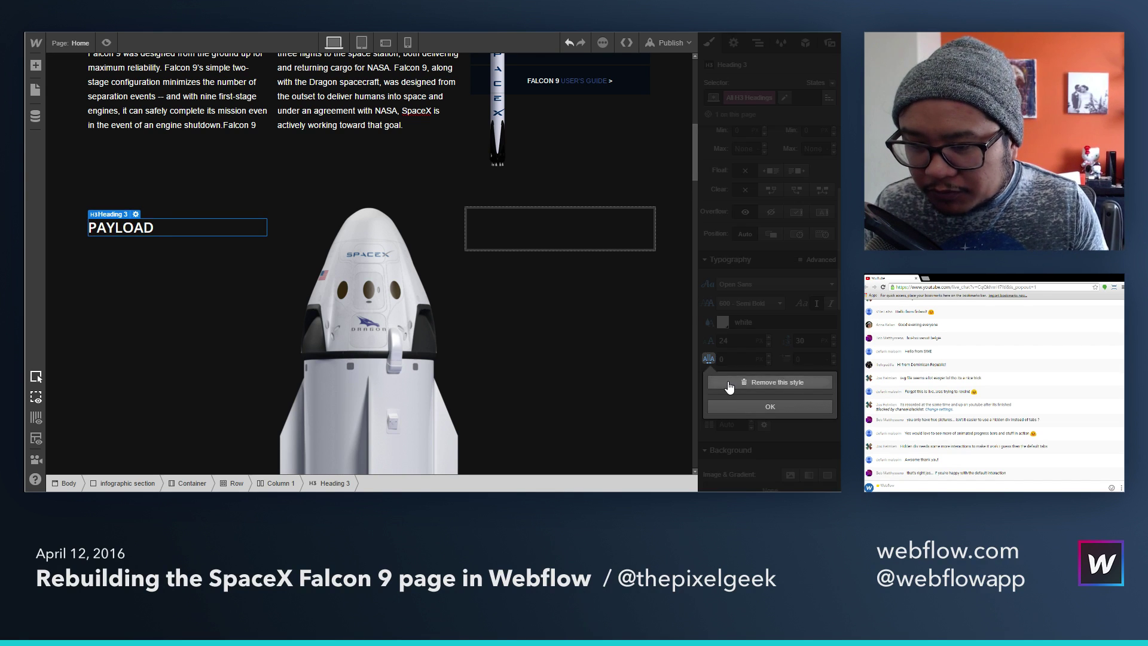
Step: Set the margins of all H3 headings to 0 px at the top and 20 px at the bottom
{"action": "scroll", "coordinate": [741, 335], "scroll_direction": "up", "scroll_amount": 5}
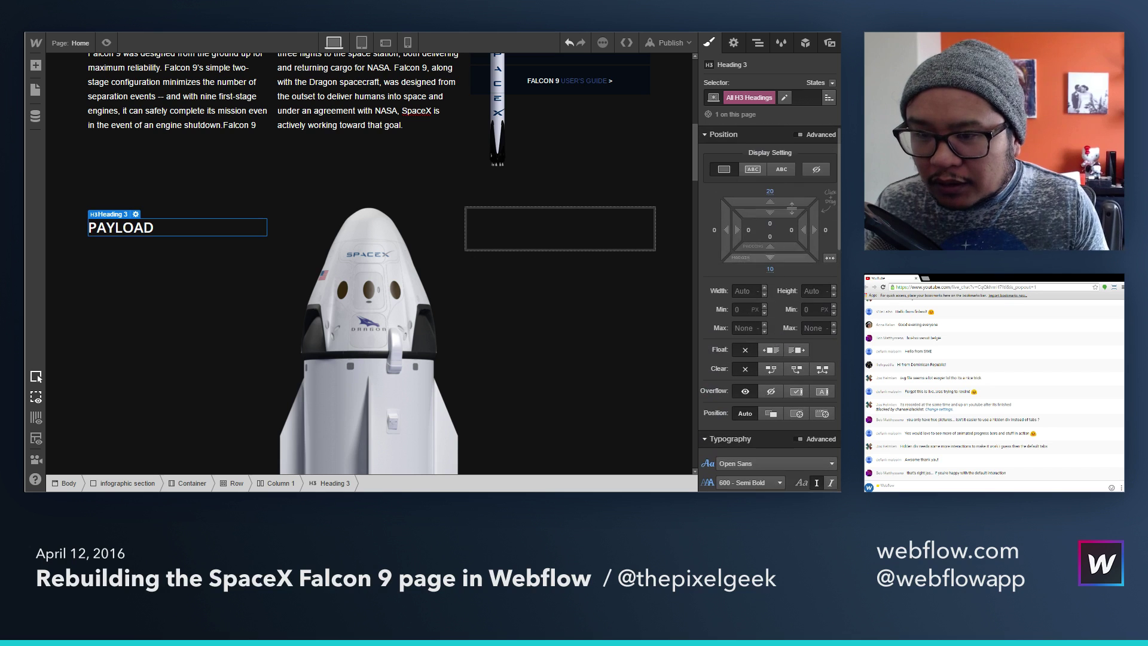
{"action": "left_click", "coordinate": [770, 192]}
{"action": "type", "text": "0"}
{"action": "left_click", "coordinate": [771, 268]}
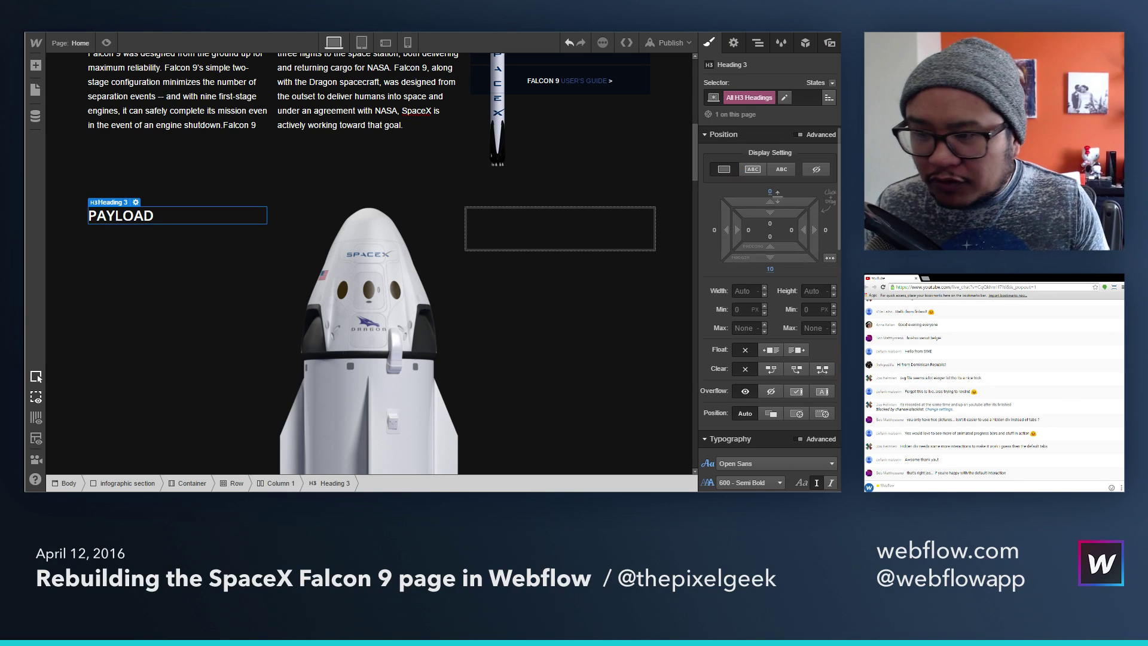
{"action": "left_click", "coordinate": [775, 273]}
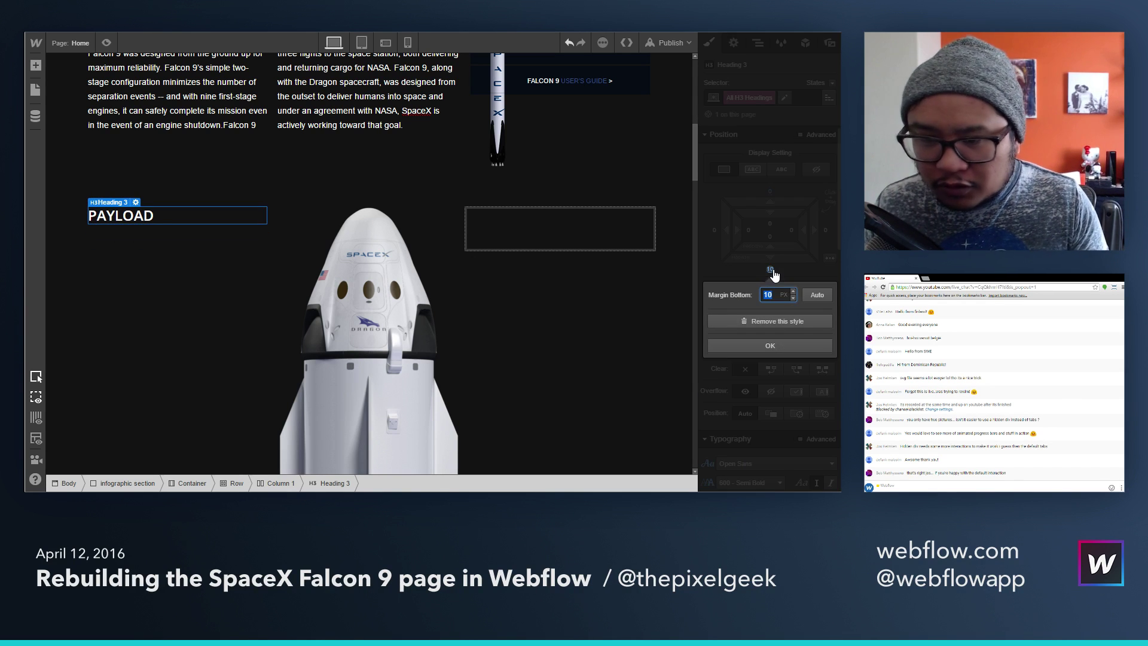
{"action": "type", "text": "20"}
{"action": "key", "text": "Return"}
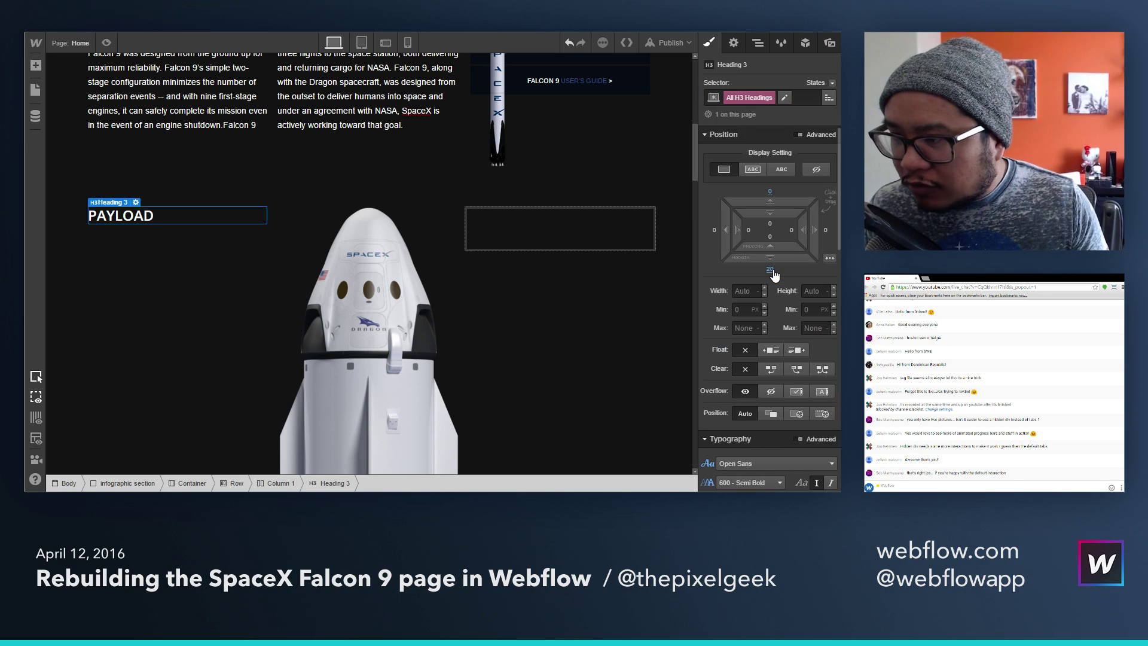
Step: Add a paragraph under the PAYLOAD heading reading "Falcon 9 delivers payloads to space aboard the Dragon spacecraft or inside a composite fairing."
{"action": "key", "text": "a"}
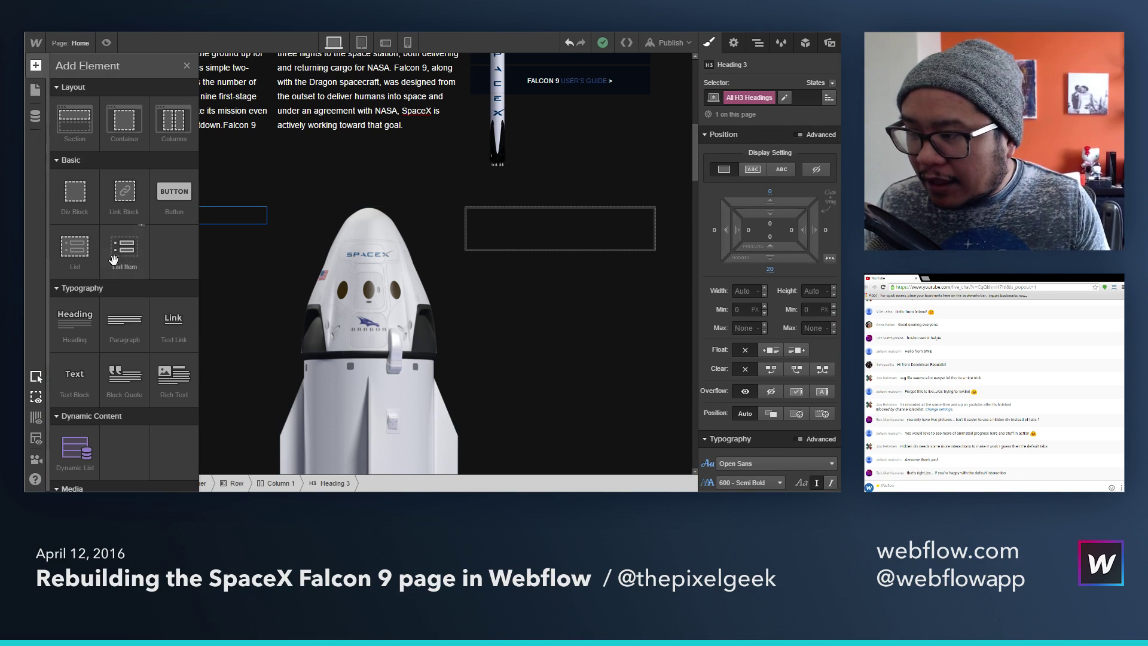
{"action": "left_click", "coordinate": [132, 325]}
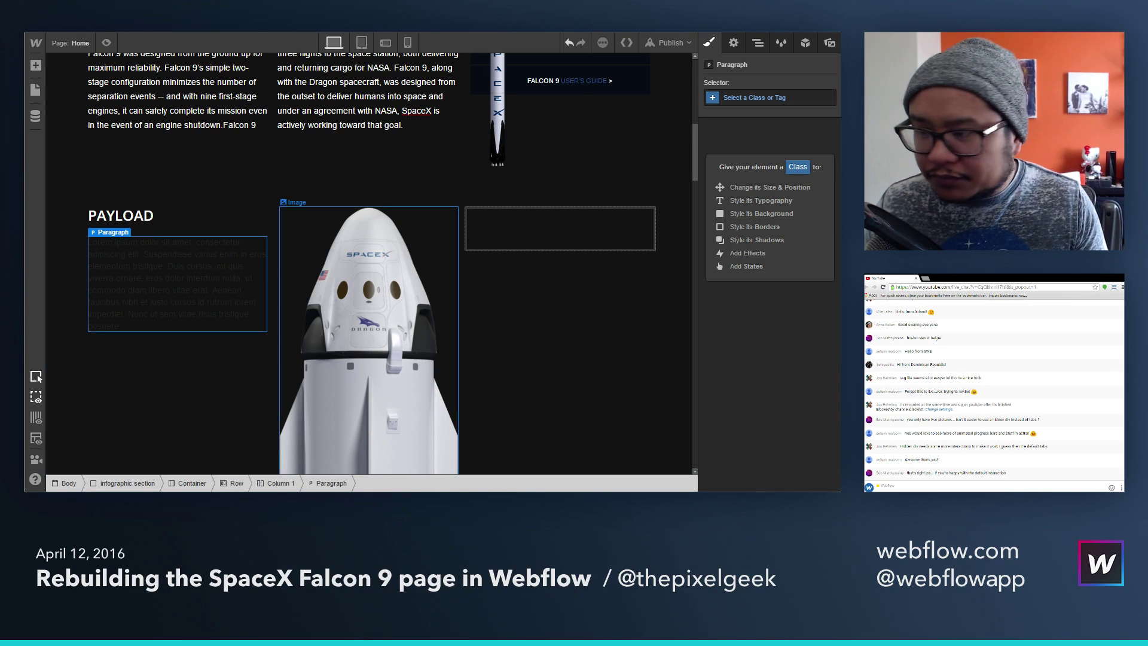
{"action": "double_click", "coordinate": [203, 269]}
{"action": "type", "text": "Falcon 9 delivers payloads to space aboard the Dragon spacecraft or inside a composite fairing."}
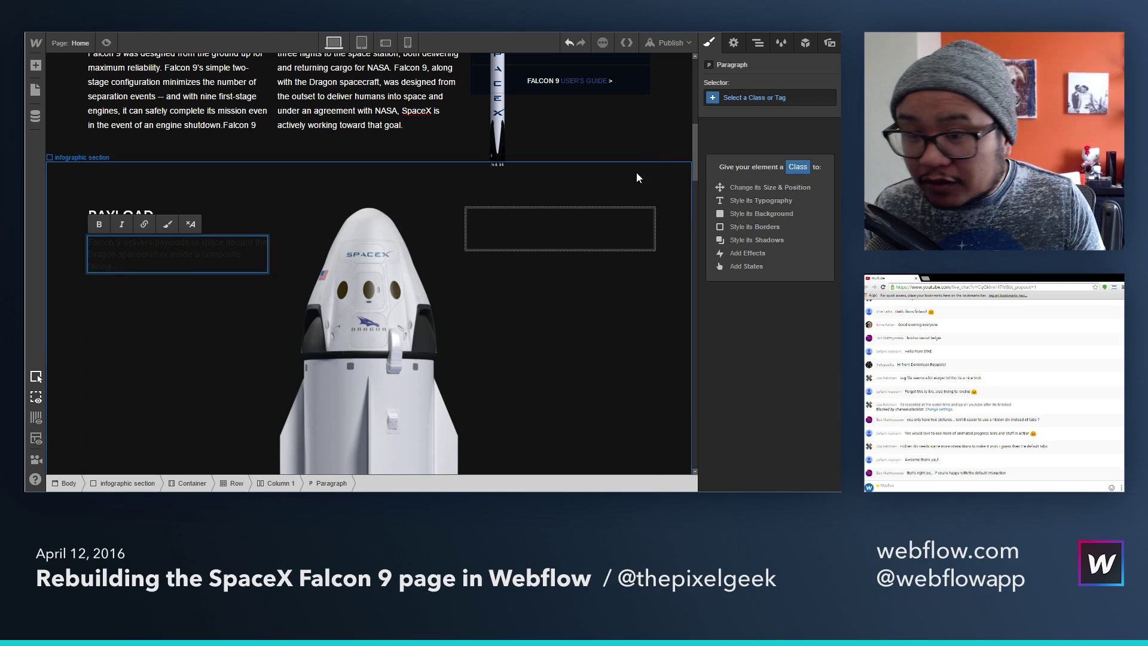
Step: Create a "white paragraph" class on the payload paragraph and set its text color to white
{"action": "left_click", "coordinate": [754, 100]}
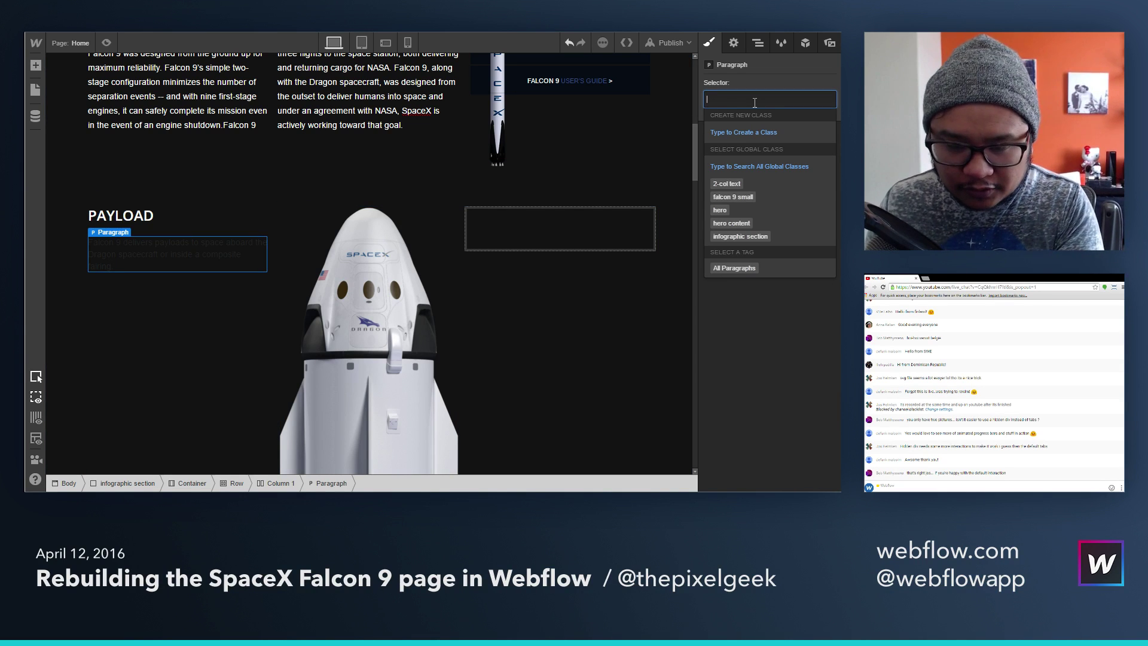
{"action": "type", "text": "white p"}
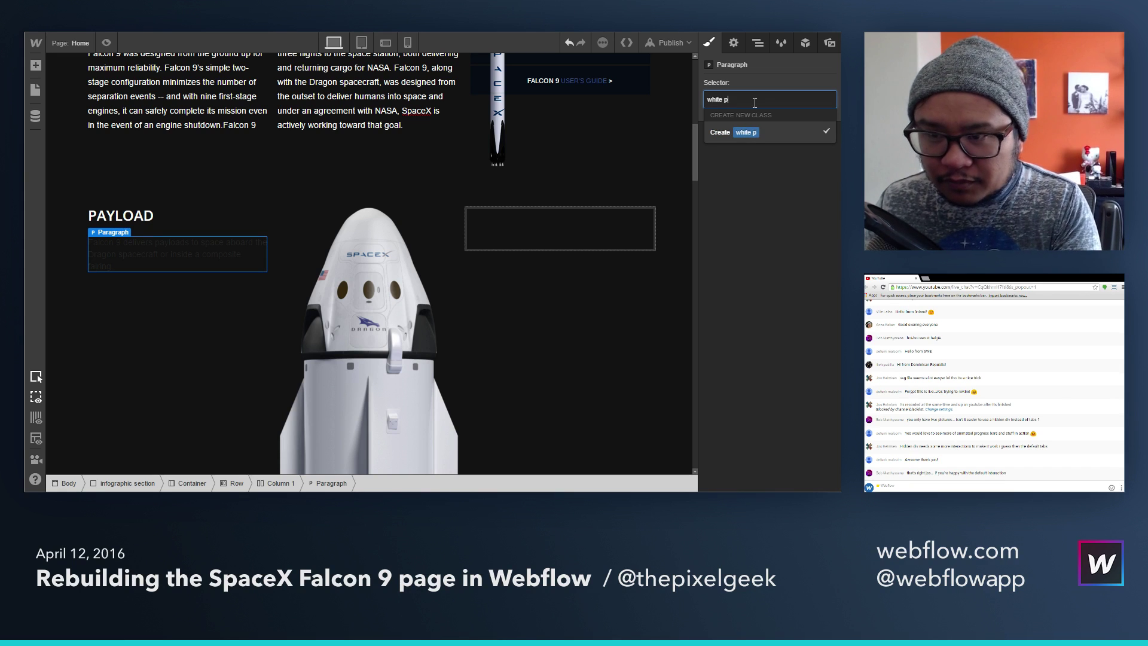
{"action": "key", "text": "BackSpace"}
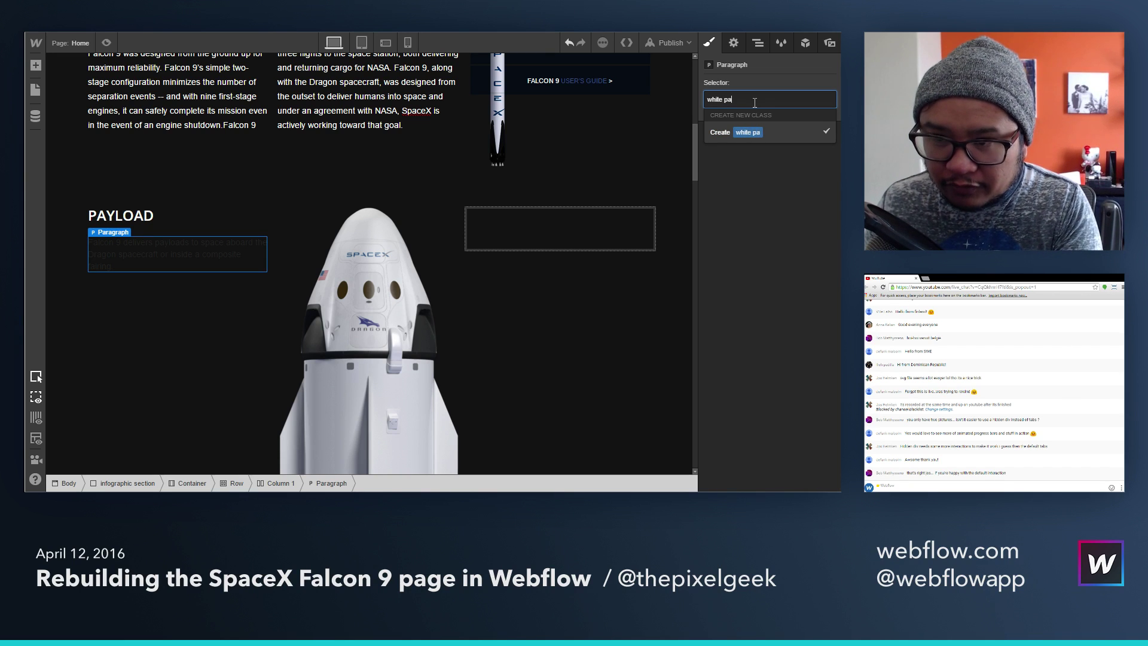
{"action": "type", "text": "paragraph"}
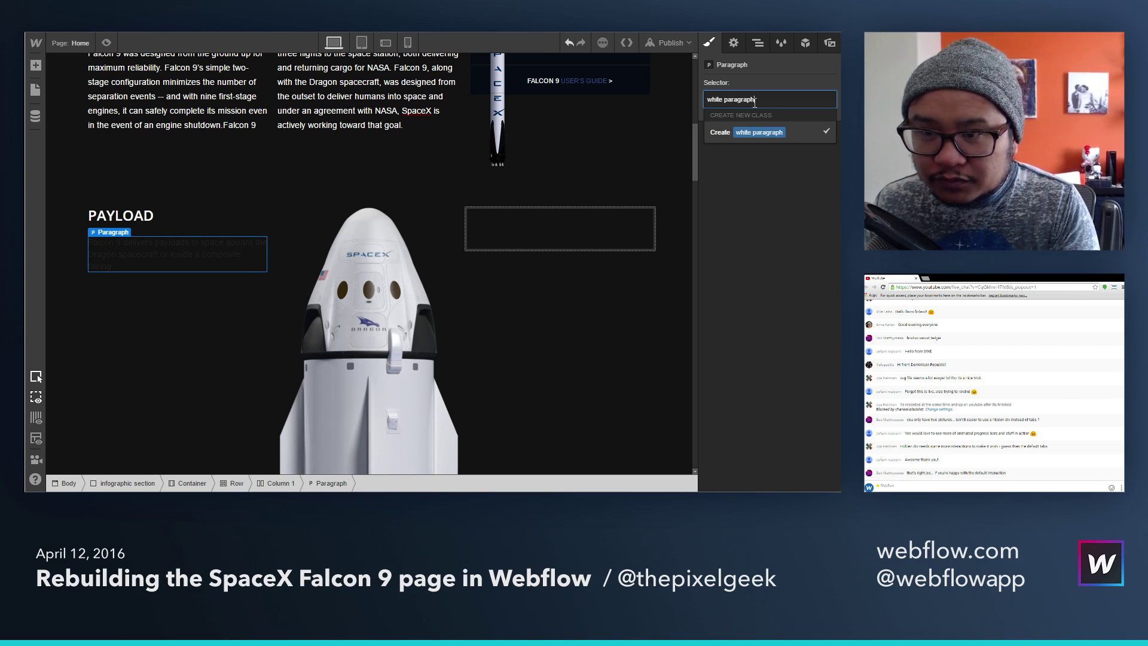
{"action": "key", "text": "Return"}
{"action": "scroll", "coordinate": [765, 269], "scroll_direction": "down", "scroll_amount": 8}
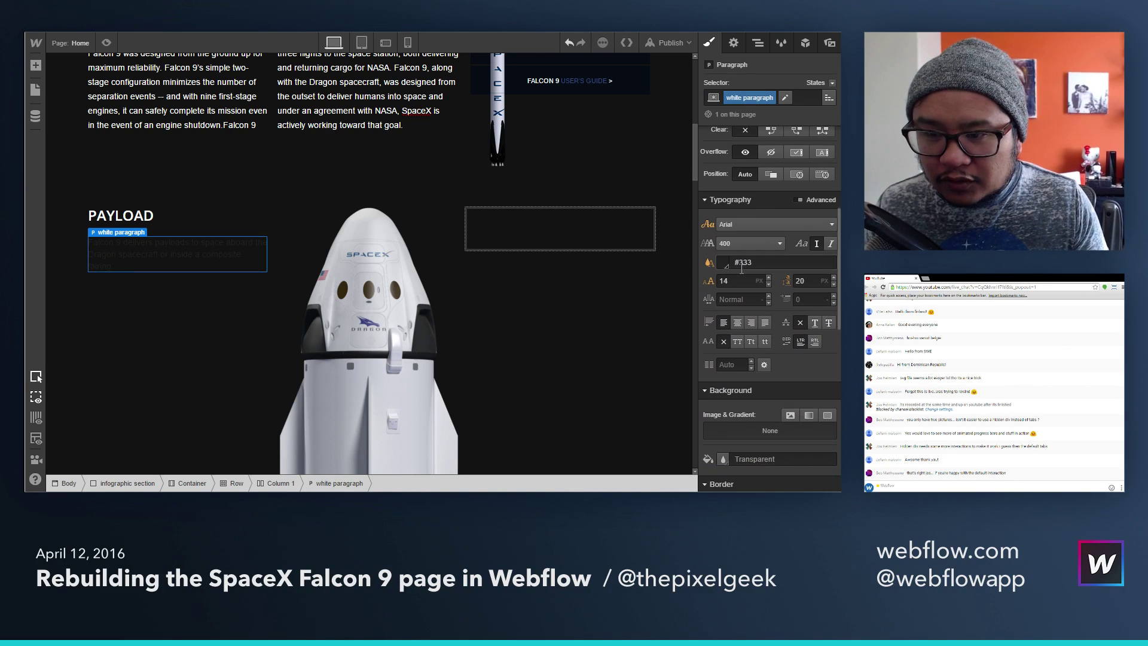
{"action": "left_click", "coordinate": [725, 269]}
{"action": "left_click", "coordinate": [738, 433]}
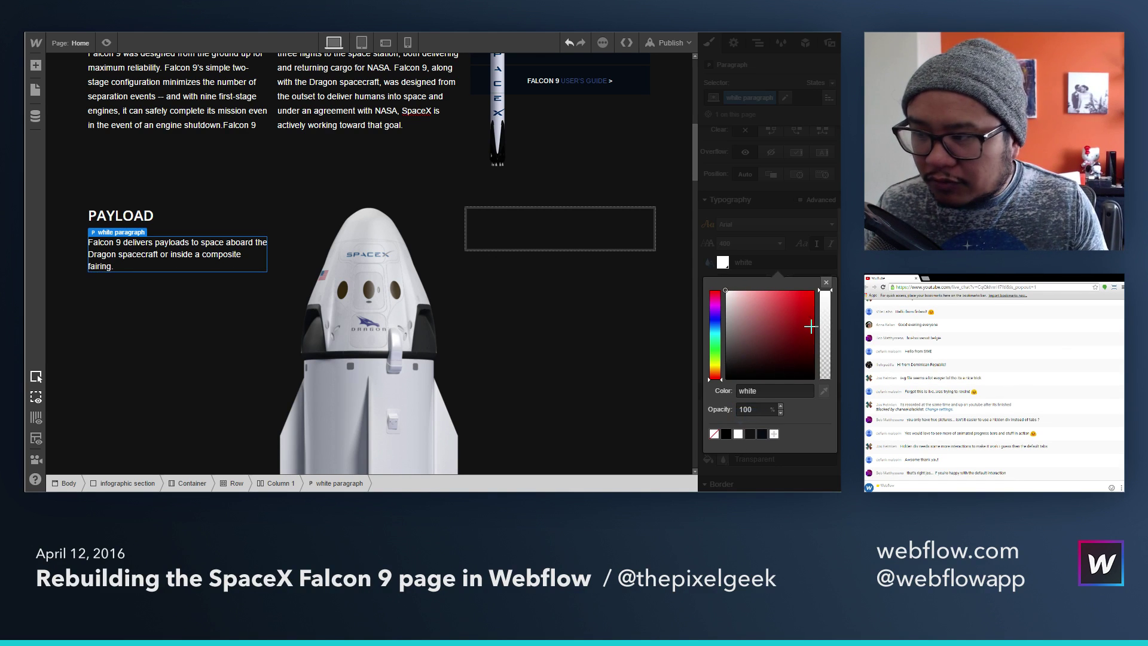
{"action": "left_click", "coordinate": [826, 283]}
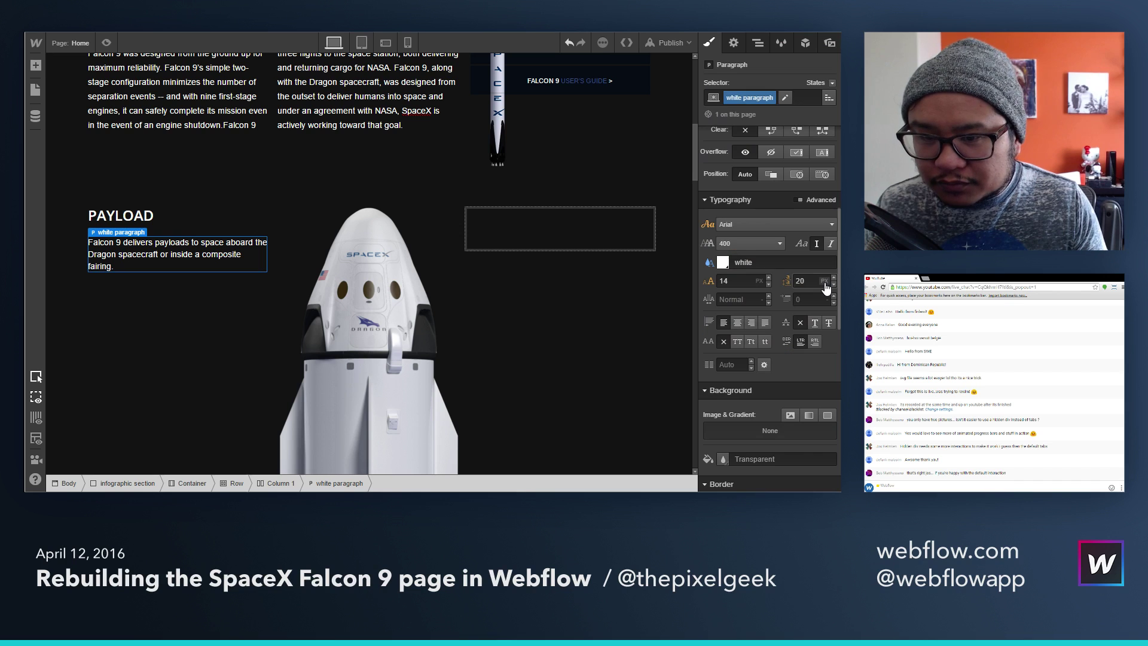
Step: Add an H4 heading below the payload paragraph with the text "DRAGON SPACECRAFT"
{"action": "key", "text": "a"}
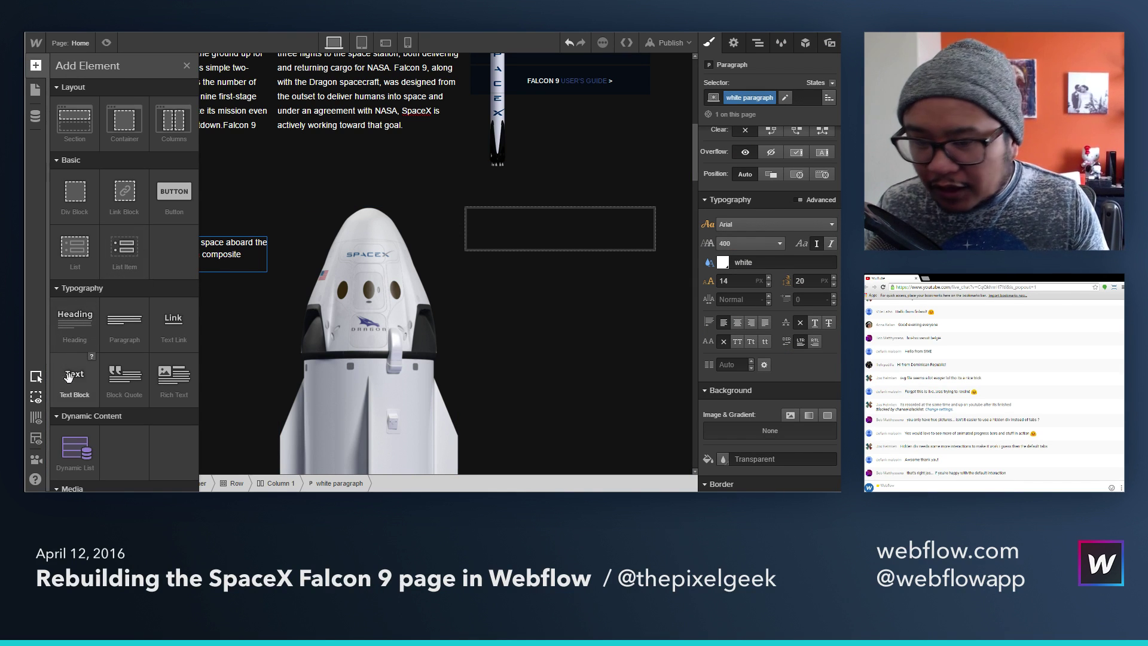
{"action": "left_click", "coordinate": [77, 341]}
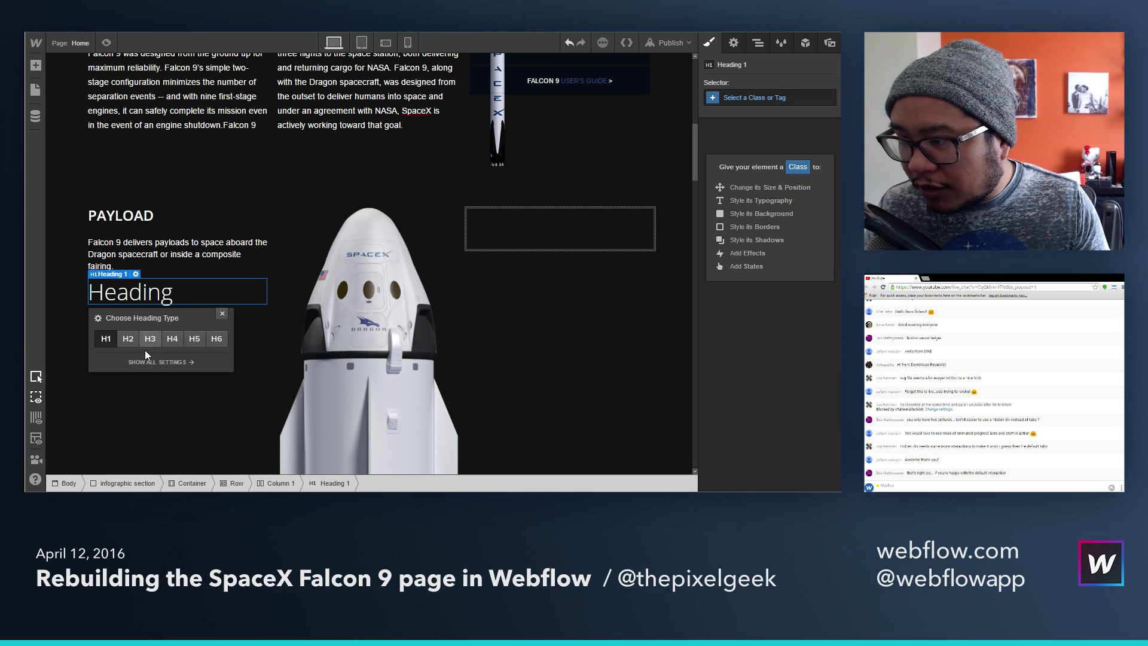
{"action": "left_click", "coordinate": [173, 338]}
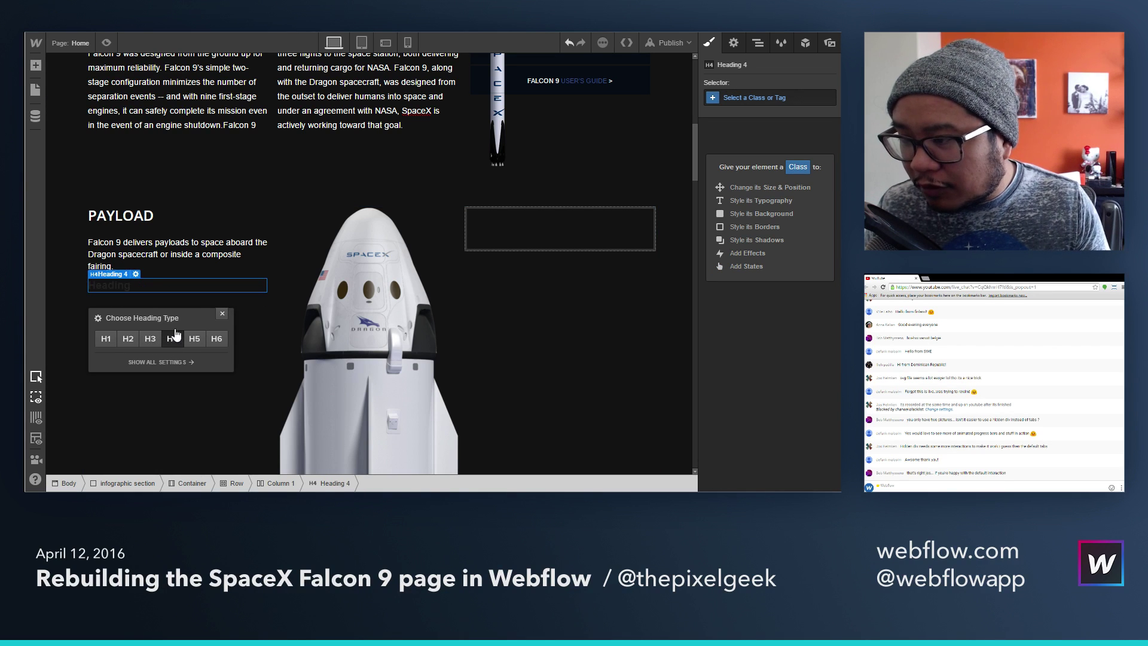
{"action": "left_click", "coordinate": [223, 314]}
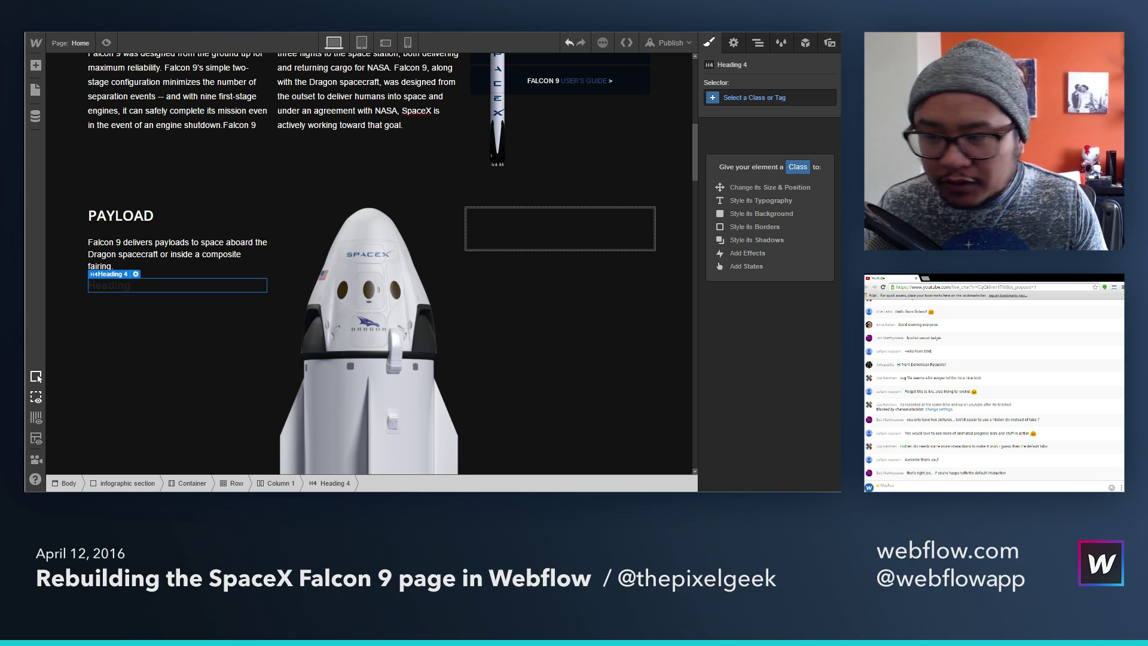
{"action": "double_click", "coordinate": [224, 286]}
{"action": "type", "text": "DRAGON SPACECRAFT"}
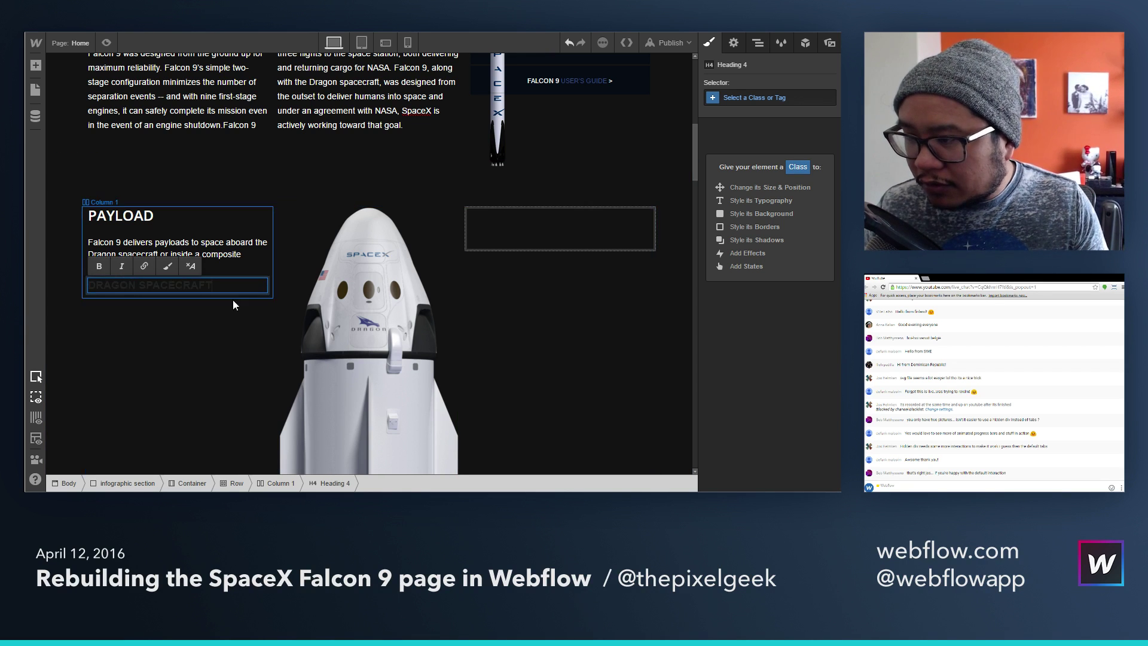
Step: Style the All H4 Headings tag with the Open Sans font in white
{"action": "left_click", "coordinate": [760, 98]}
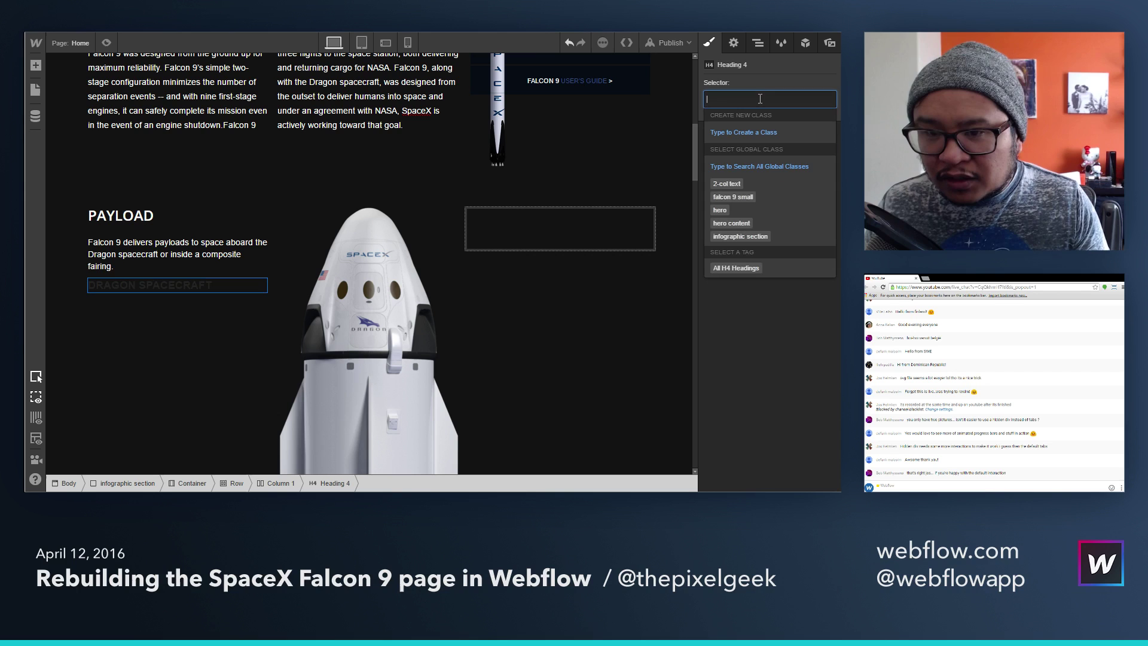
{"action": "left_click", "coordinate": [752, 268]}
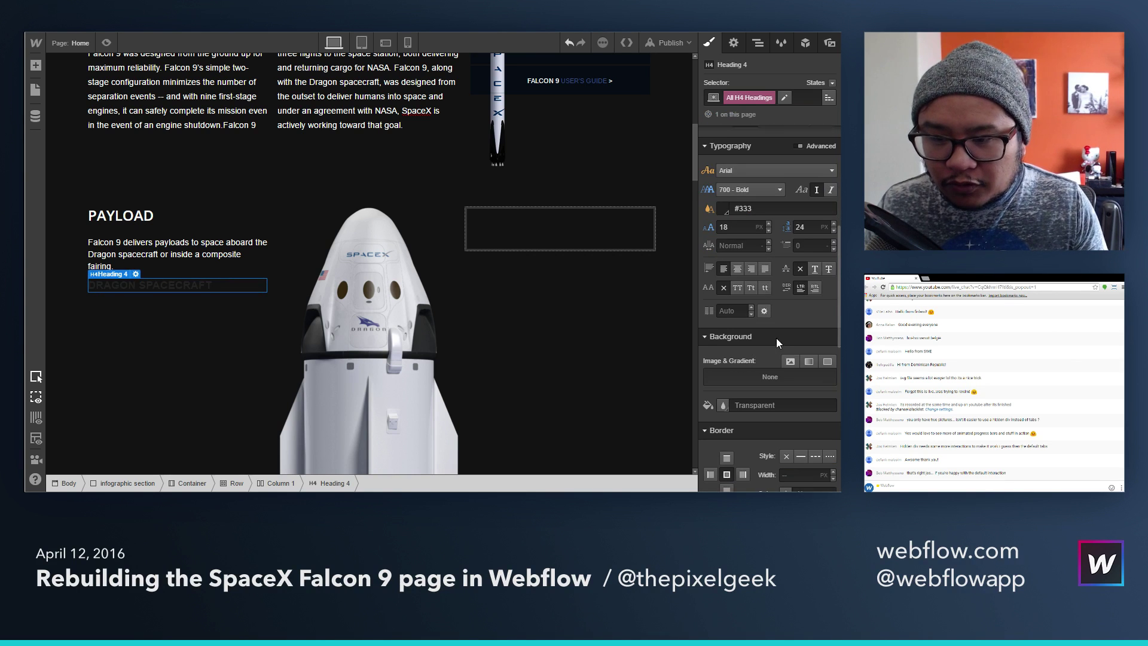
{"action": "left_click", "coordinate": [777, 165]}
{"action": "scroll", "coordinate": [765, 257], "scroll_direction": "down", "scroll_amount": 4}
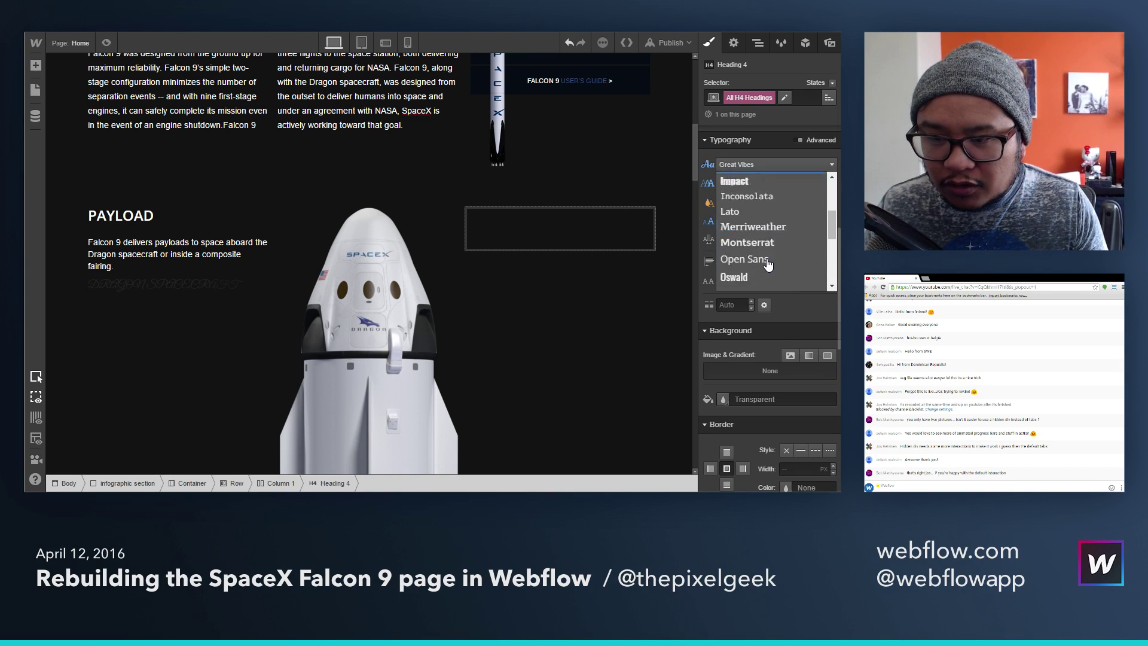
{"action": "left_click", "coordinate": [759, 204]}
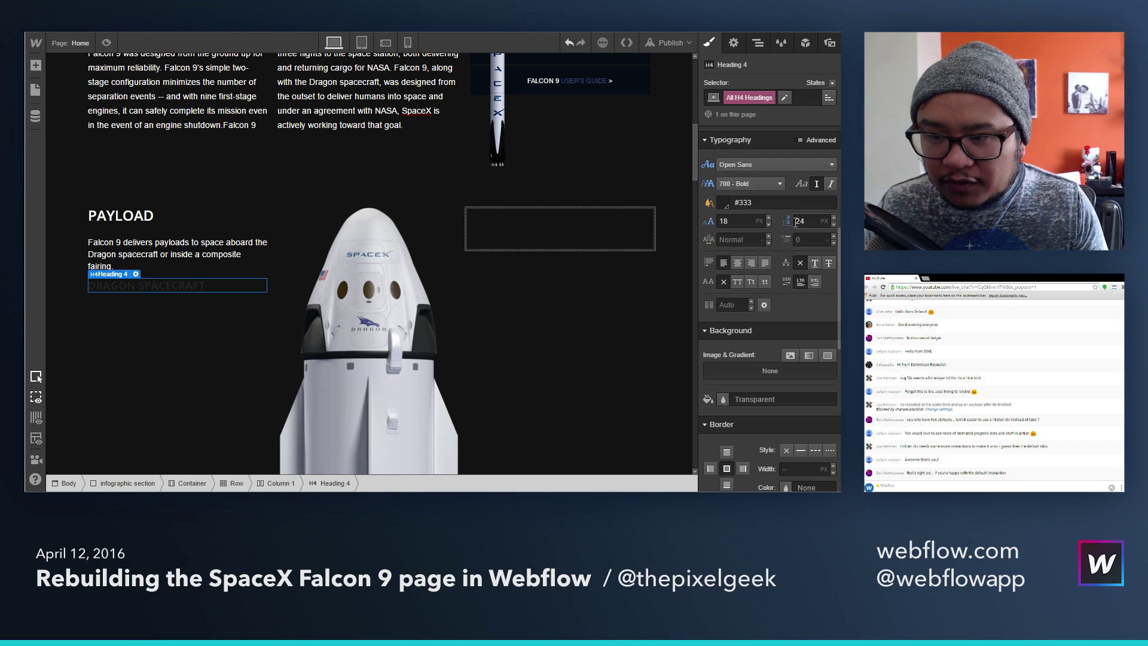
{"action": "left_click", "coordinate": [724, 203]}
{"action": "left_click", "coordinate": [737, 373]}
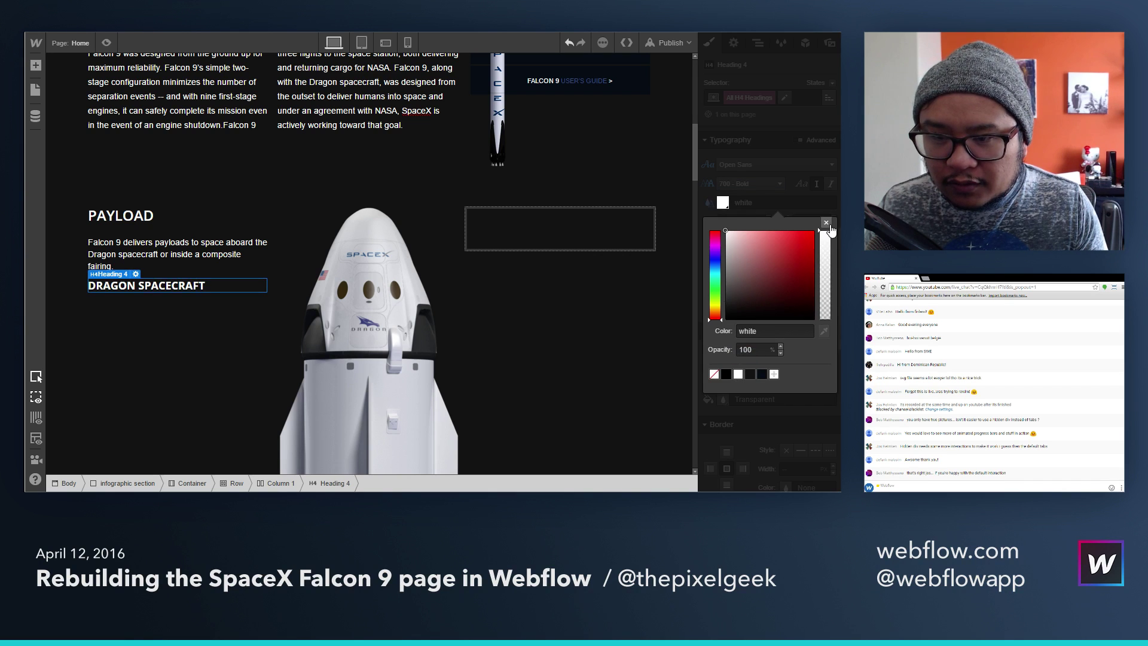
{"action": "left_click", "coordinate": [826, 222]}
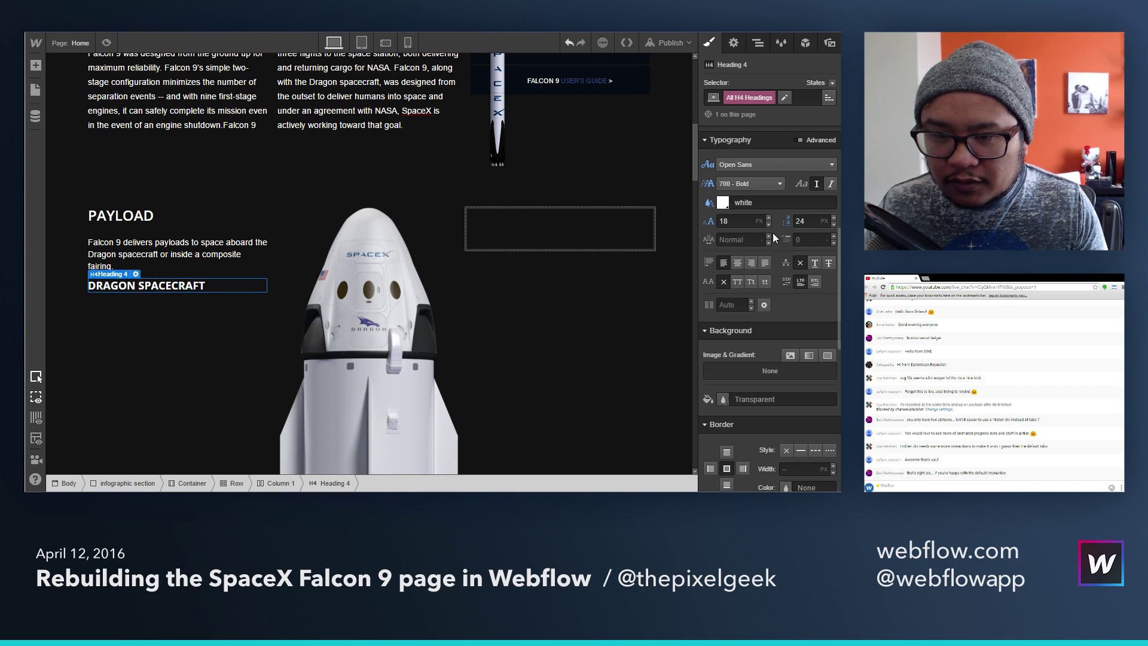
Step: Set the font size of all H4 headings to 14 px and their weight to 600 - Semi Bold
{"action": "double_click", "coordinate": [739, 223]}
{"action": "type", "text": "12"}
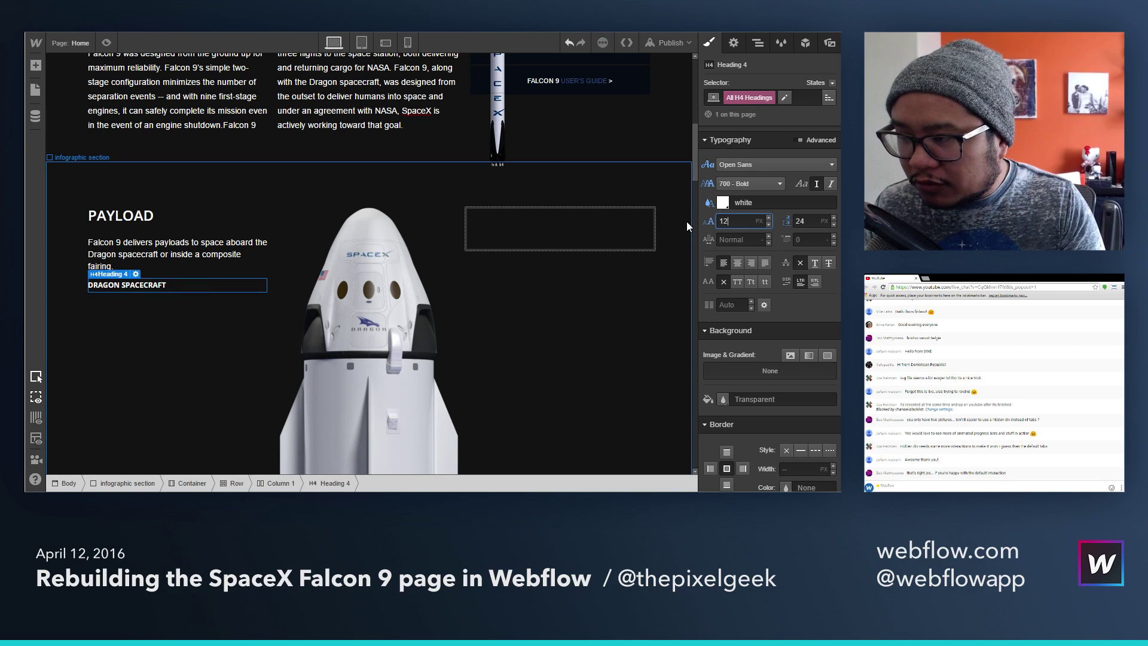
{"action": "key", "text": "Up"}
{"action": "key", "text": "Up"}
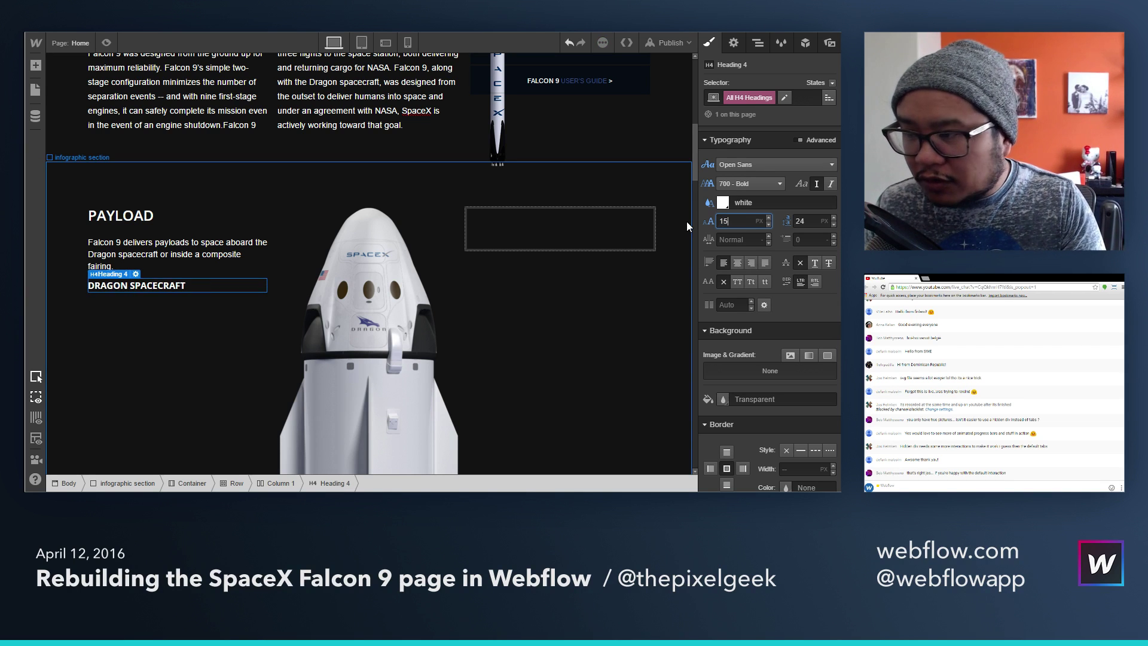
{"action": "key", "text": "Tab"}
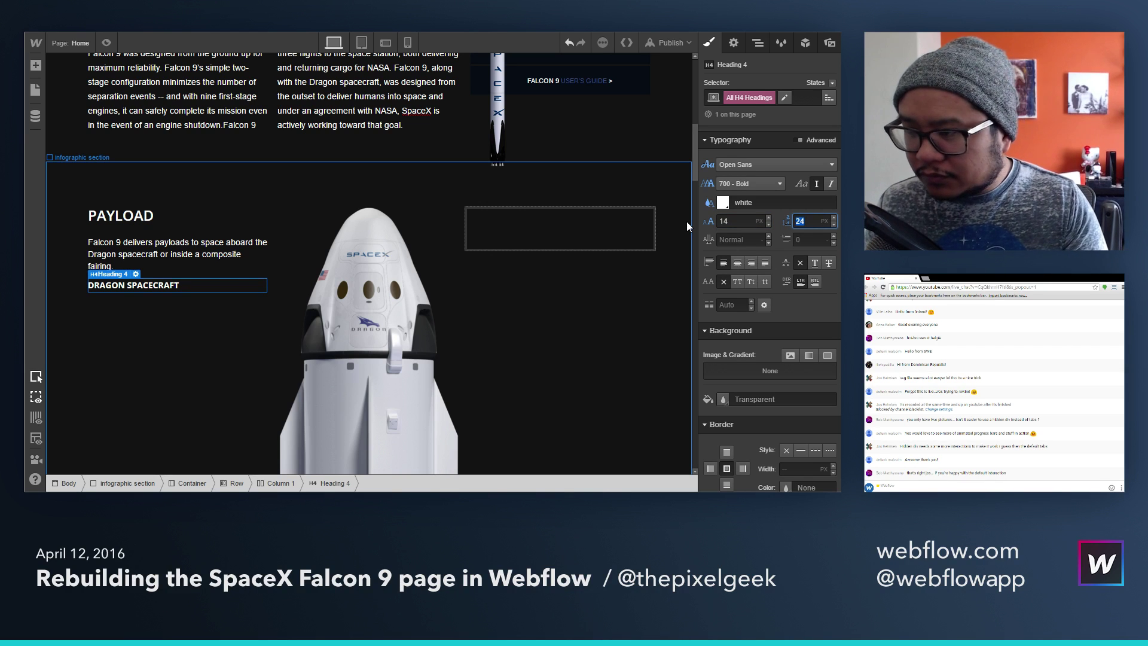
{"action": "key", "text": "Return"}
{"action": "left_click", "coordinate": [771, 191]}
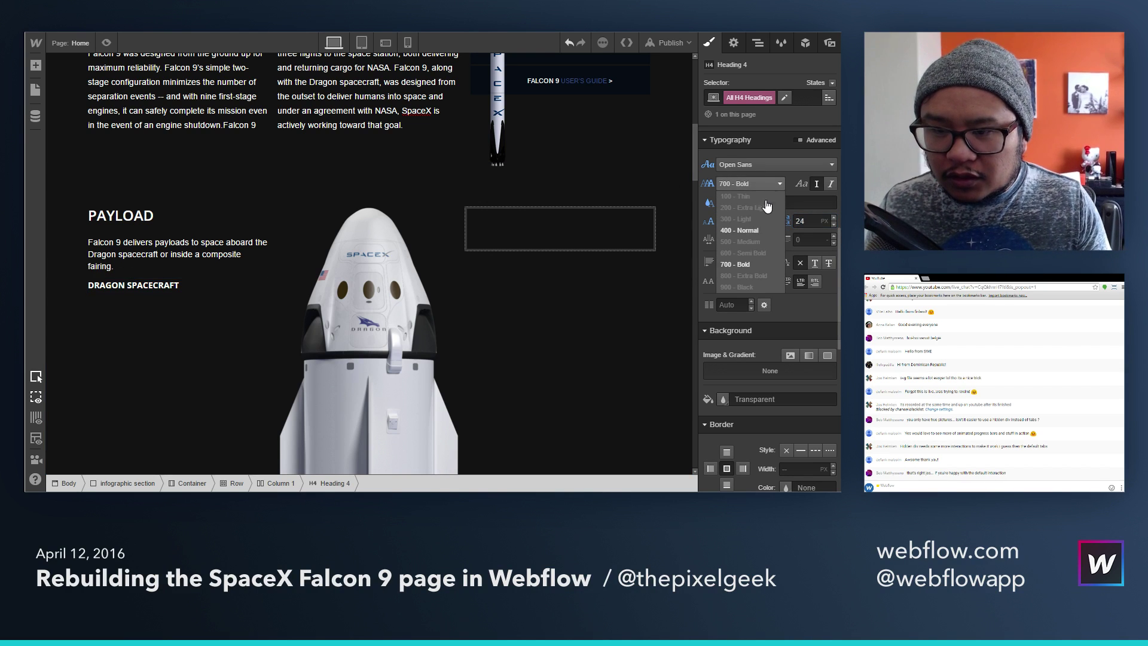
{"action": "left_click", "coordinate": [762, 226]}
{"action": "left_click", "coordinate": [759, 183]}
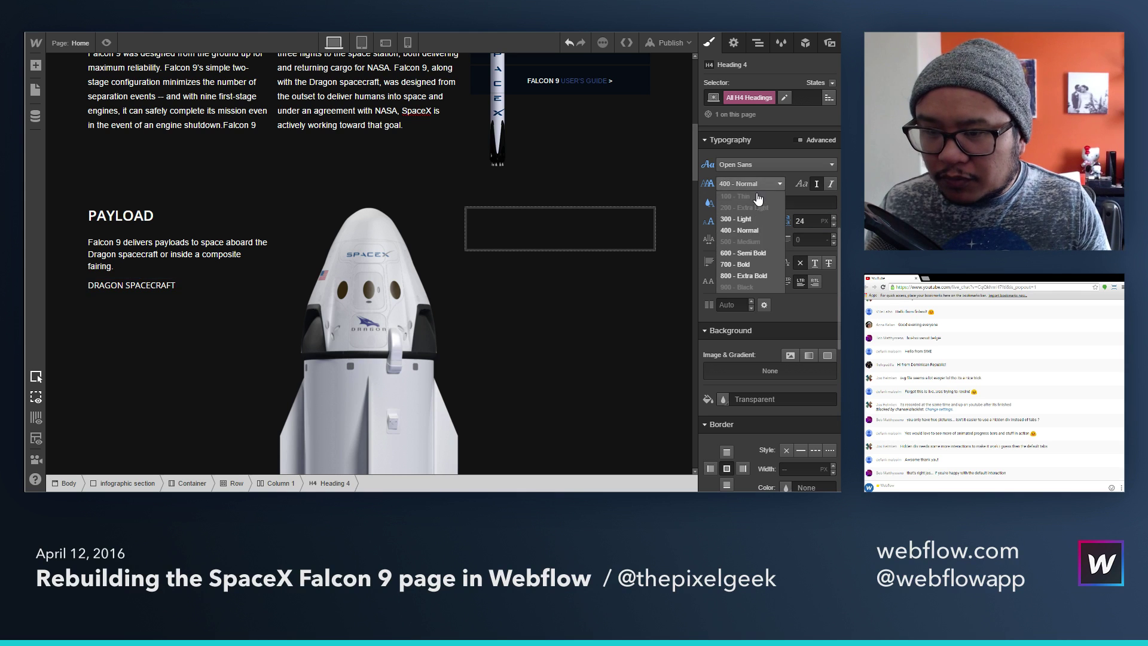
{"action": "left_click", "coordinate": [752, 250]}
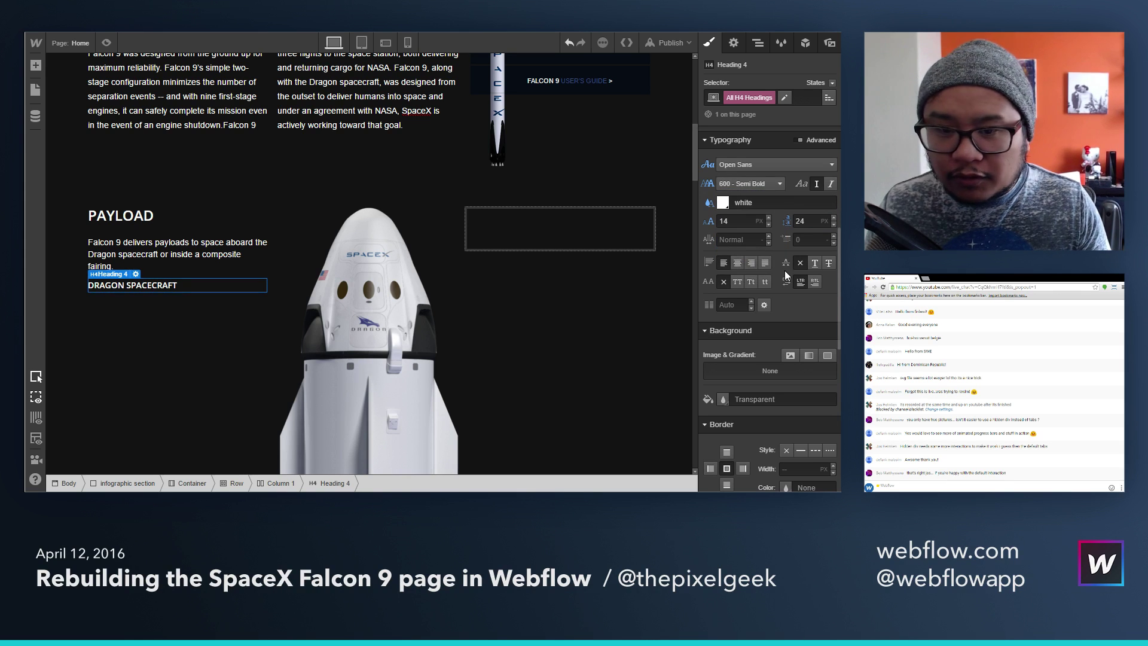
Step: Set the margins of all H4 headings to 25 px at the top and 15 px at the bottom
{"action": "scroll", "coordinate": [760, 273], "scroll_direction": "up", "scroll_amount": 5}
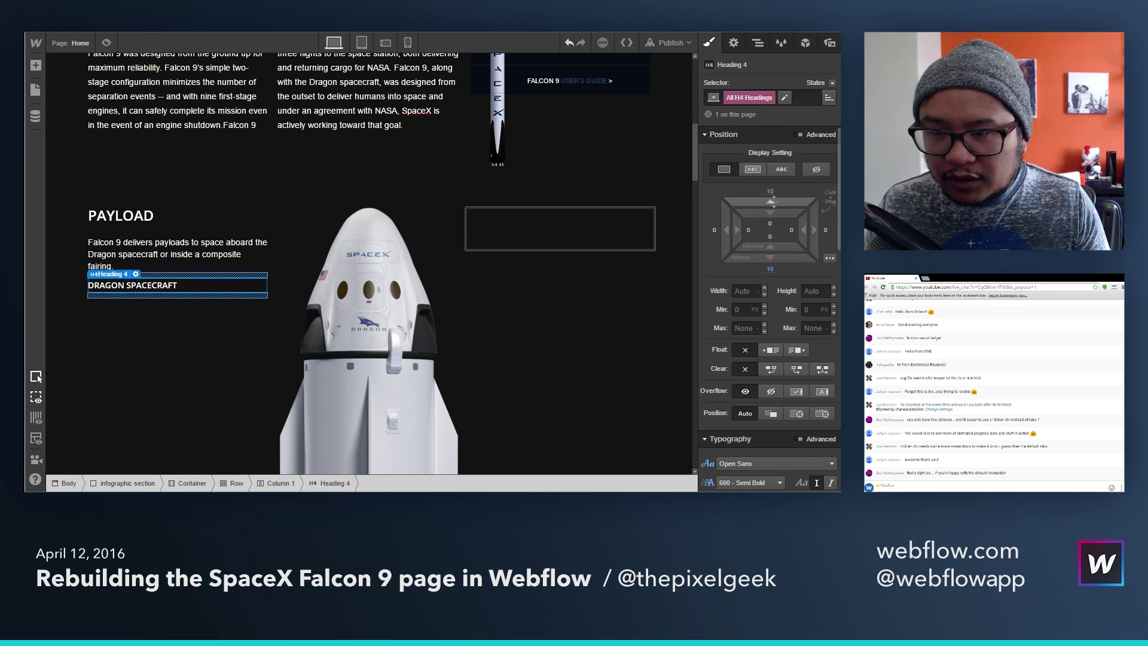
{"action": "left_click_drag", "start_coordinate": [771, 191], "coordinate": [777, 157]}
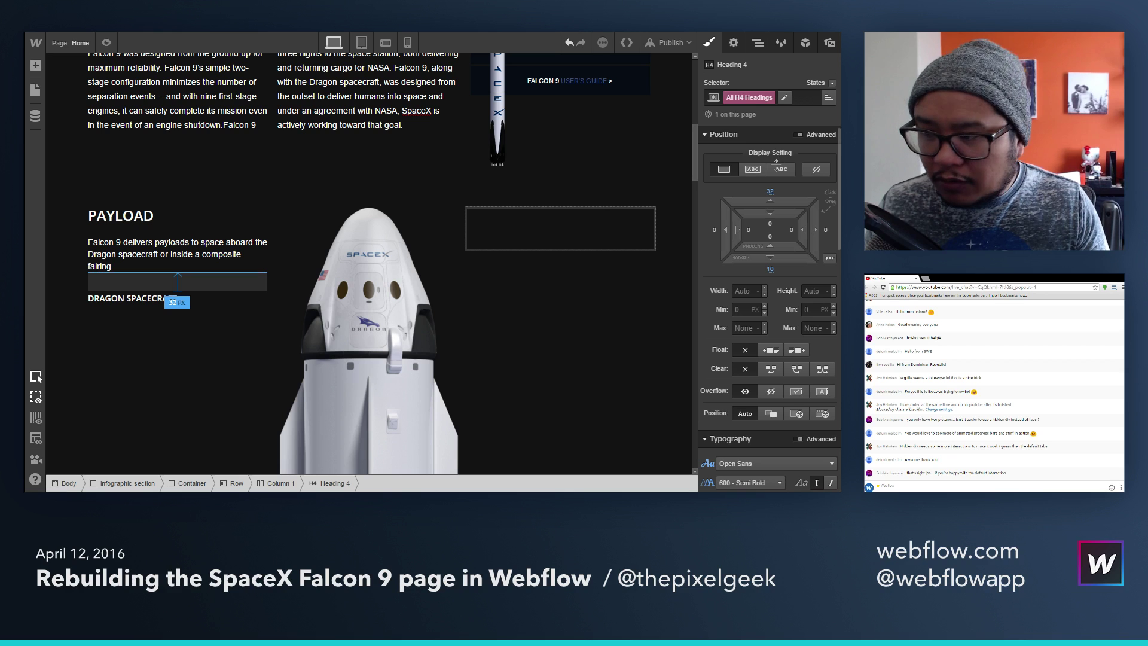
{"action": "left_click", "coordinate": [771, 193]}
{"action": "type", "text": "25"}
{"action": "key", "text": "Return"}
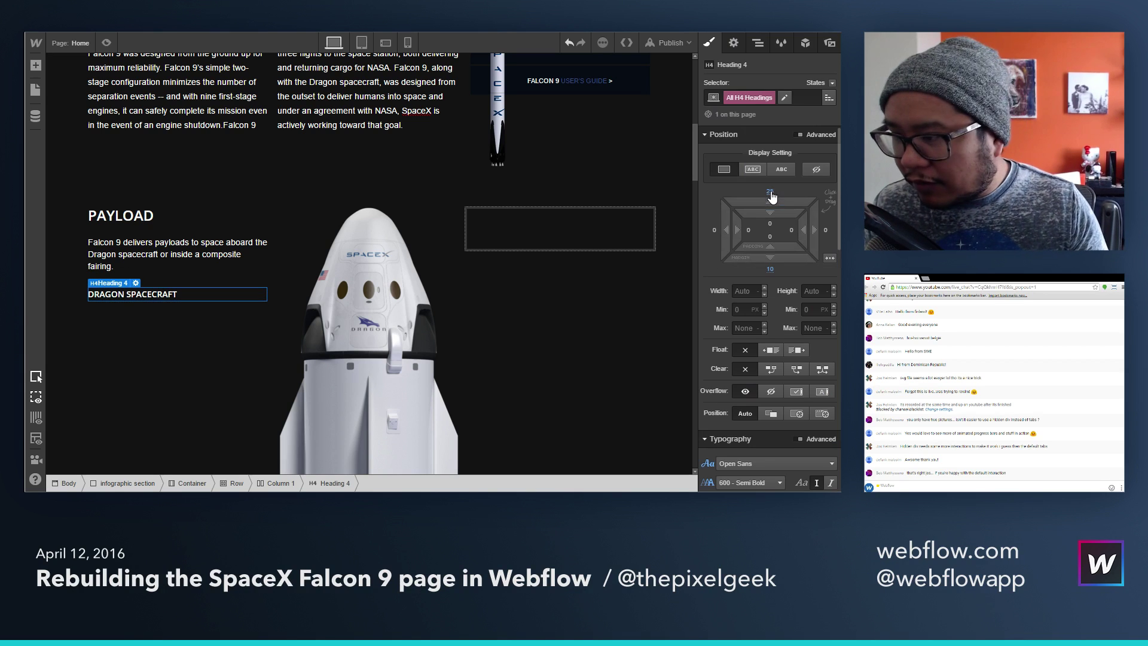
{"action": "left_click", "coordinate": [769, 272]}
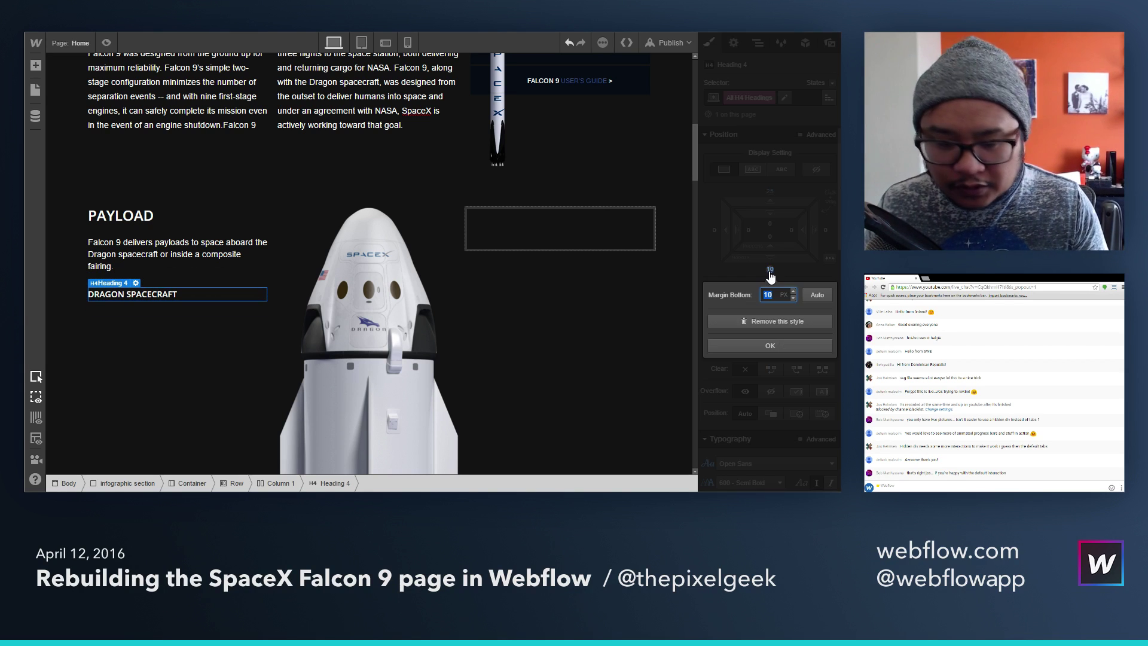
{"action": "type", "text": "15"}
{"action": "key", "text": "Return"}
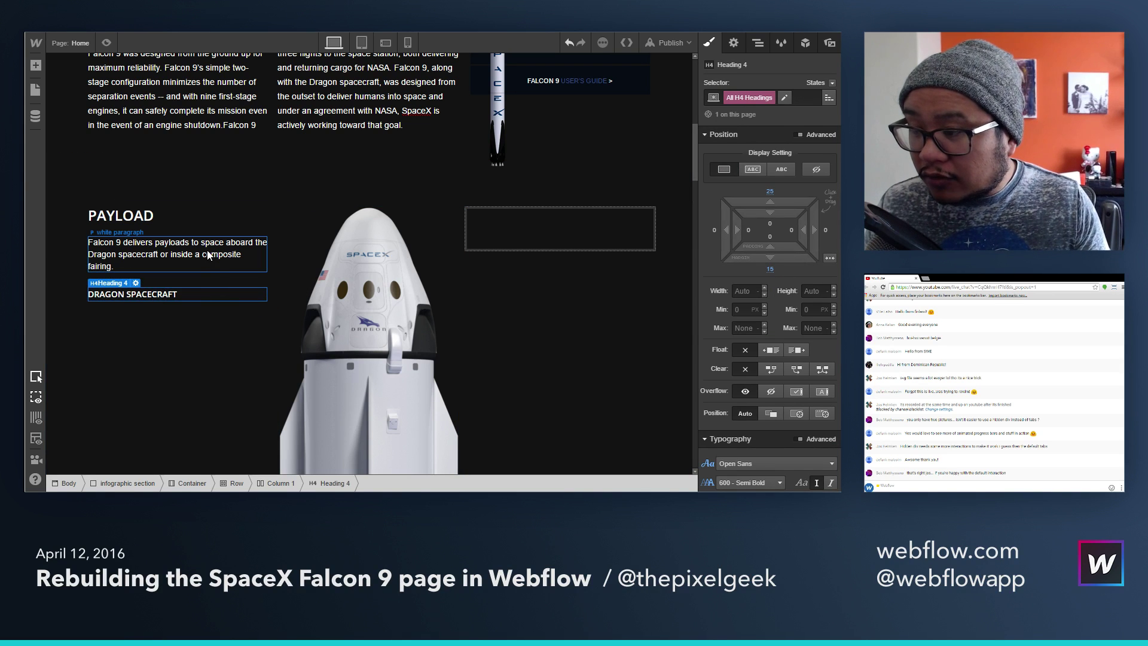
Step: Add a paragraph under the DRAGON SPACECRAFT heading with the text starting "Dragon carries cargo in the spacecraft's pressurized capsule and unpressurized trunk"
{"action": "key", "text": "a"}
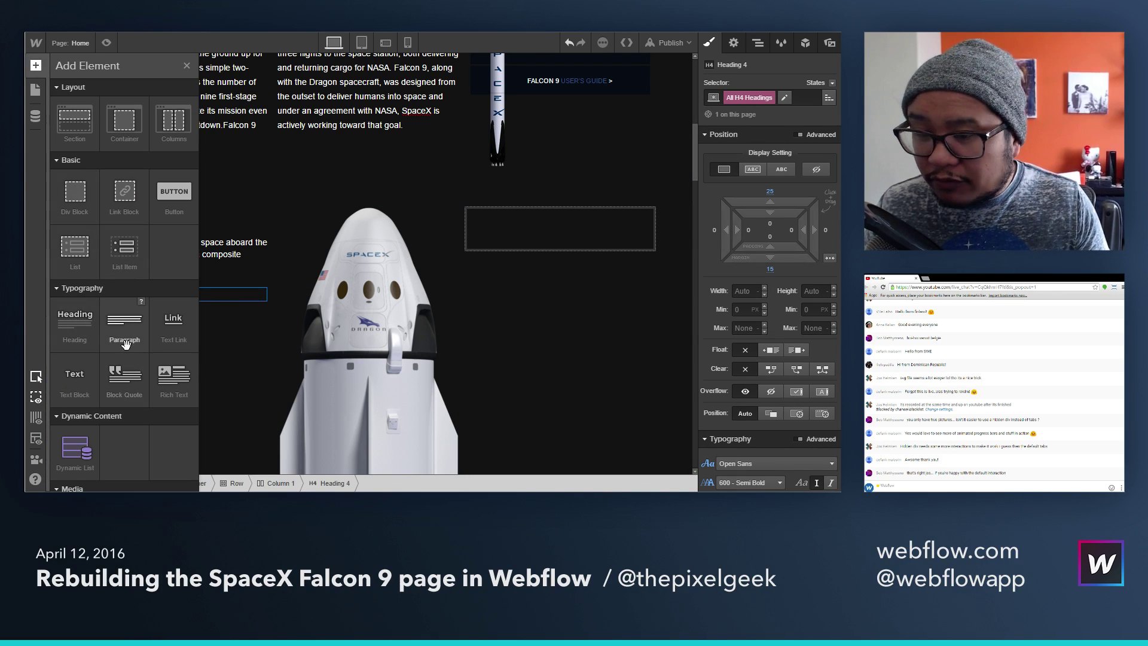
{"action": "left_click", "coordinate": [146, 349]}
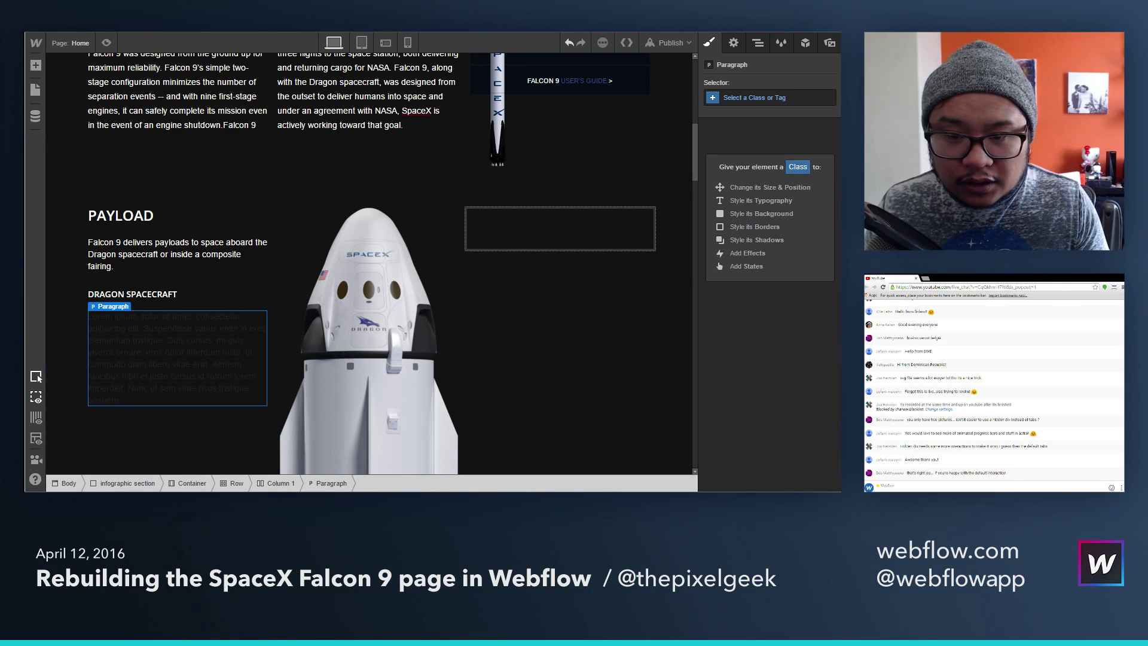
{"action": "double_click", "coordinate": [226, 343]}
{"action": "key", "text": "ctrl+a"}
{"action": "type", "text": "Dragon carries cargo in the spacecraft's pressurized capsule and unpressurized trunk, which can also accommodate secondary payloads. In the future, Dragon will carry astronauts in the pressurized capsule as well."}
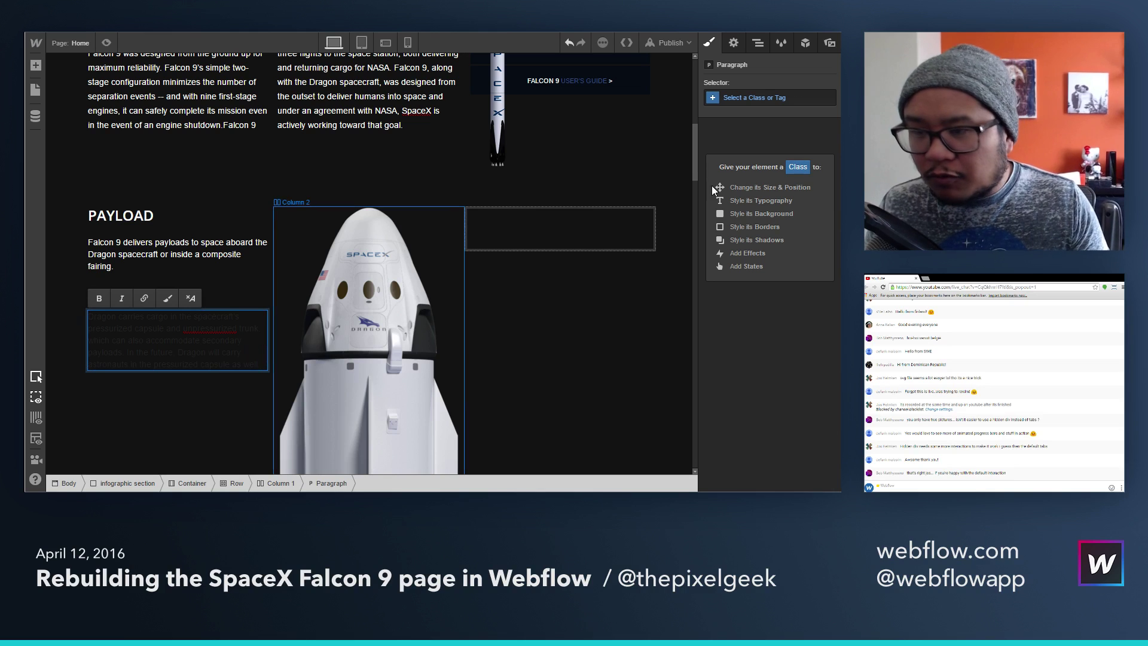
Step: Give the Dragon spacecraft paragraph a new class named "grey paragraph" and set its text color to #838383
{"action": "left_click", "coordinate": [758, 98]}
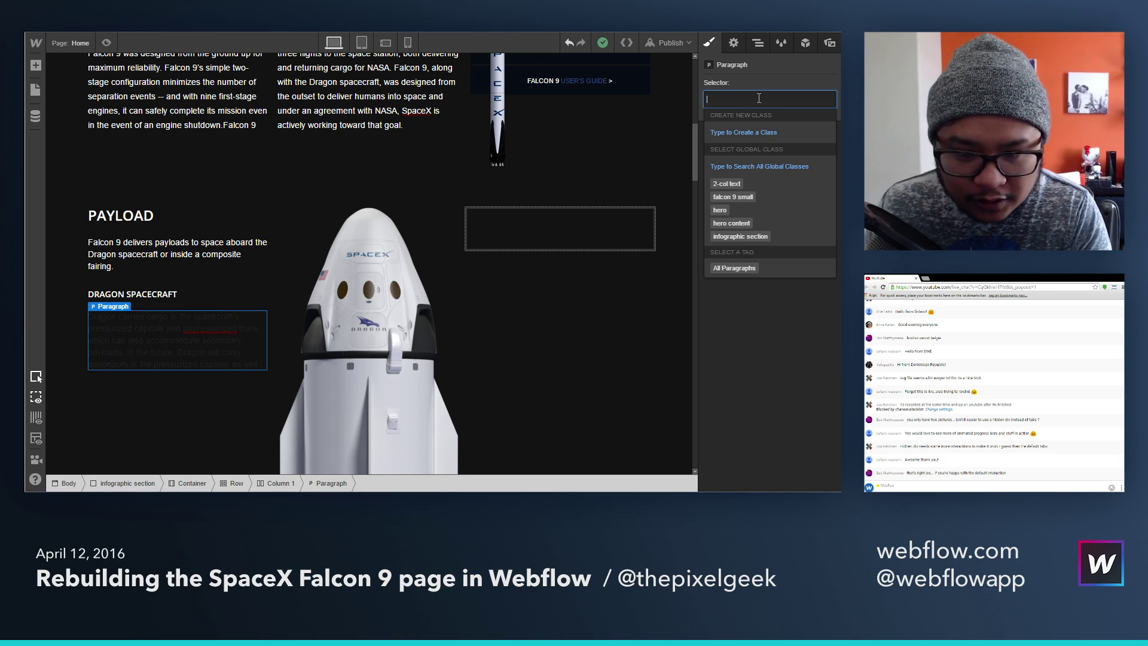
{"action": "type", "text": "grey paragraph"}
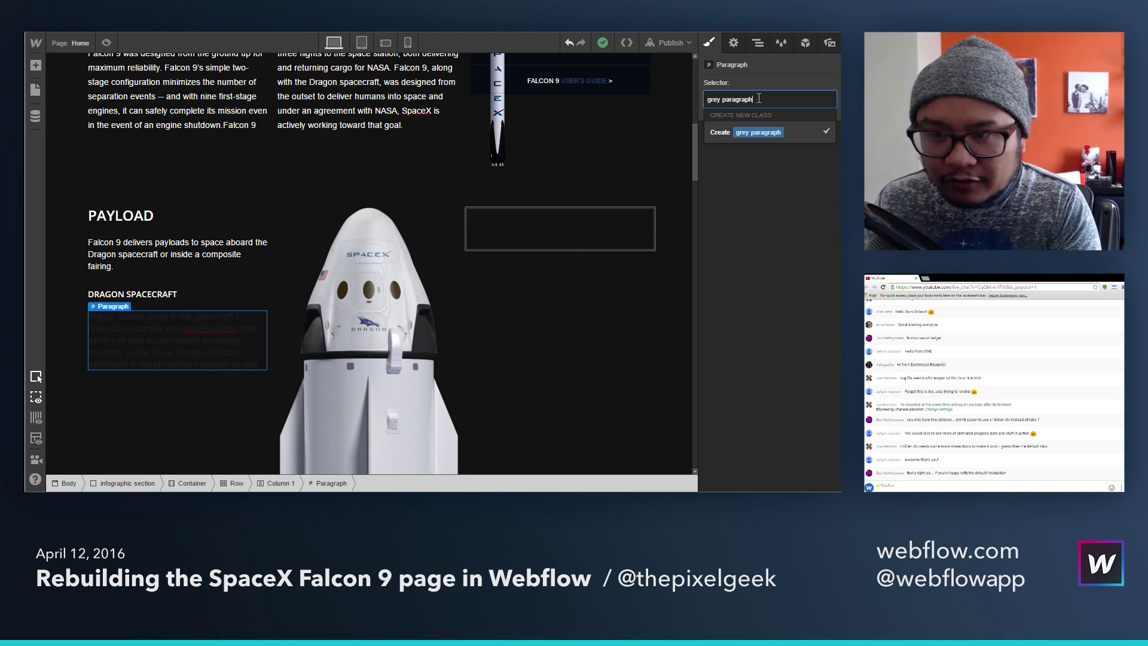
{"action": "key", "text": "Return"}
{"action": "scroll", "coordinate": [741, 303], "scroll_direction": "down", "scroll_amount": 5}
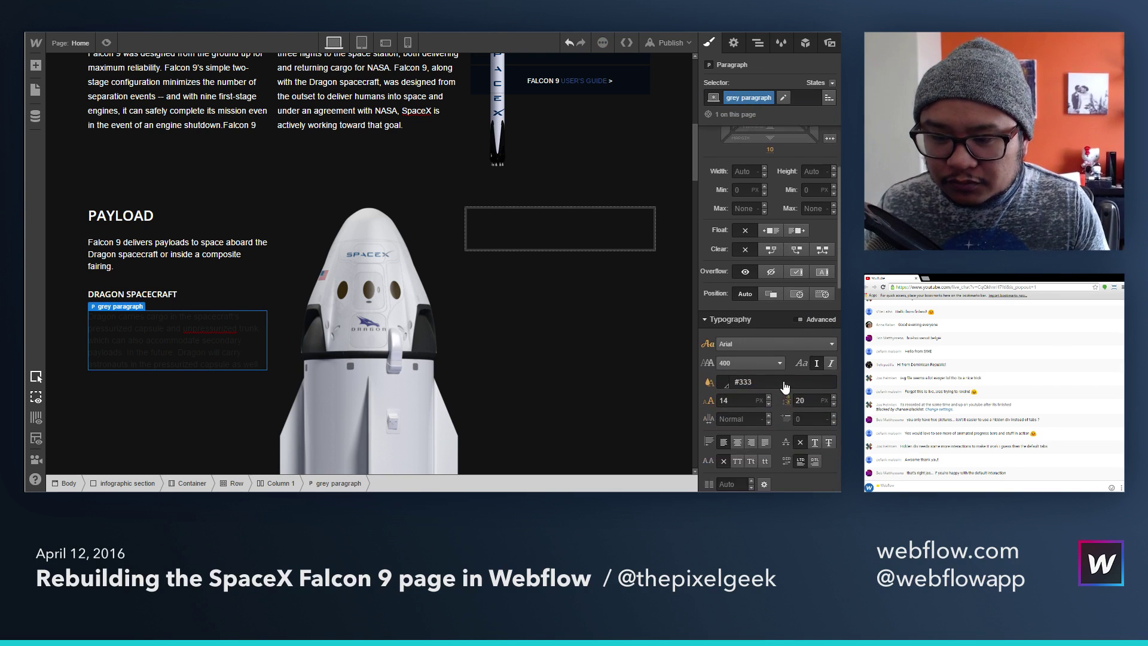
{"action": "left_click", "coordinate": [727, 260]}
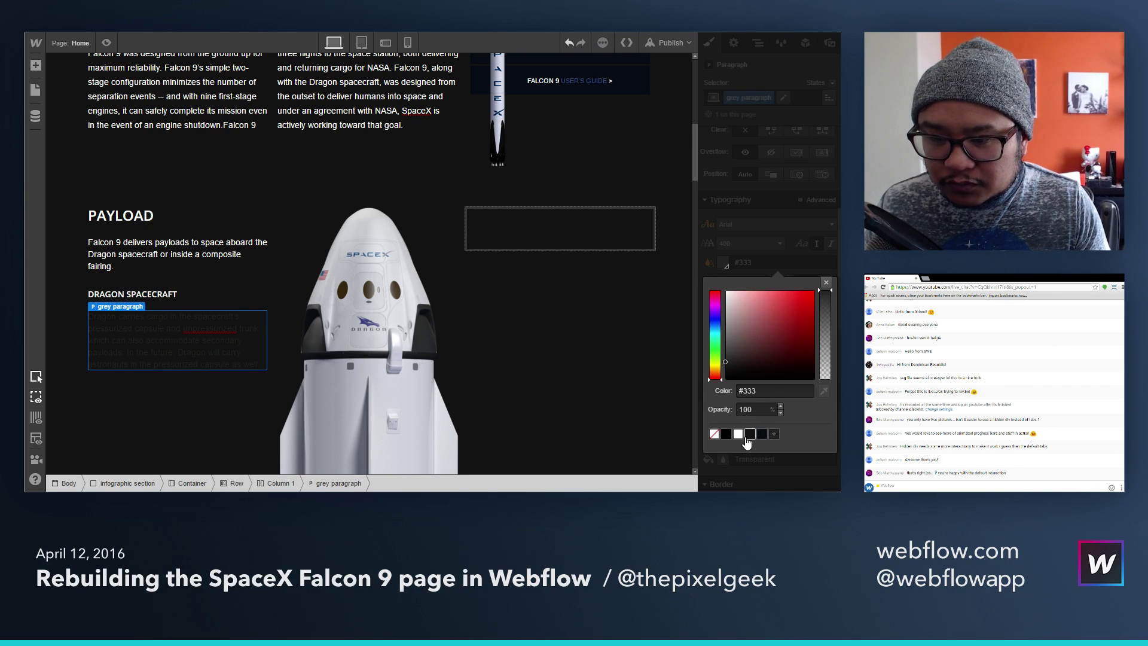
{"action": "left_click_drag", "start_coordinate": [758, 344], "coordinate": [690, 333]}
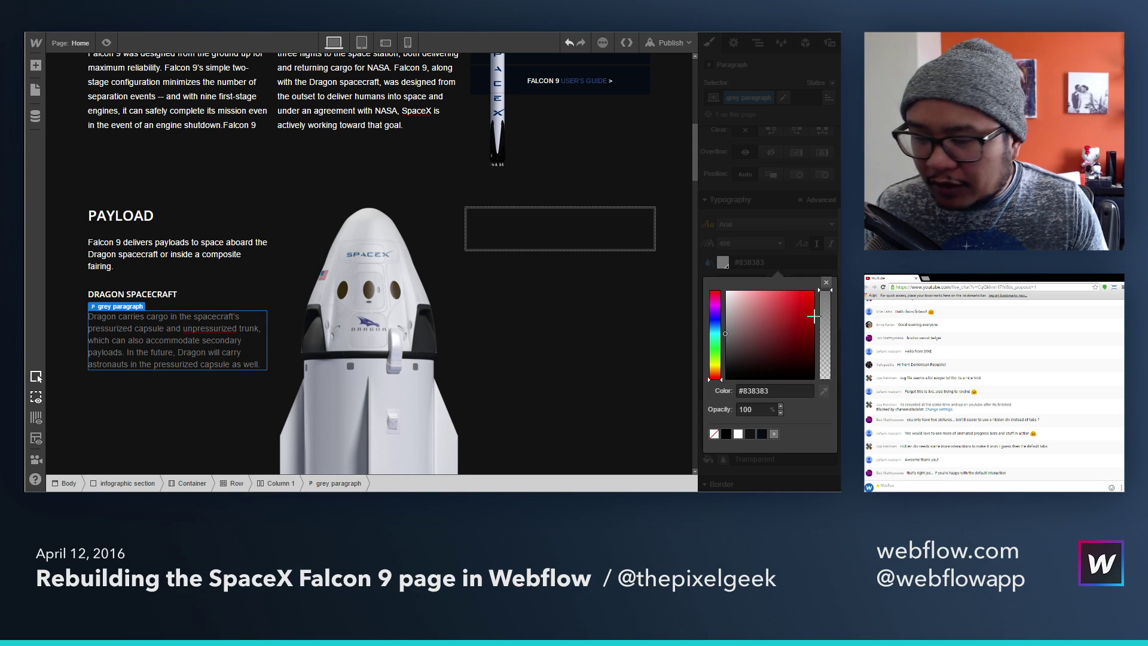
{"action": "left_click", "coordinate": [826, 284]}
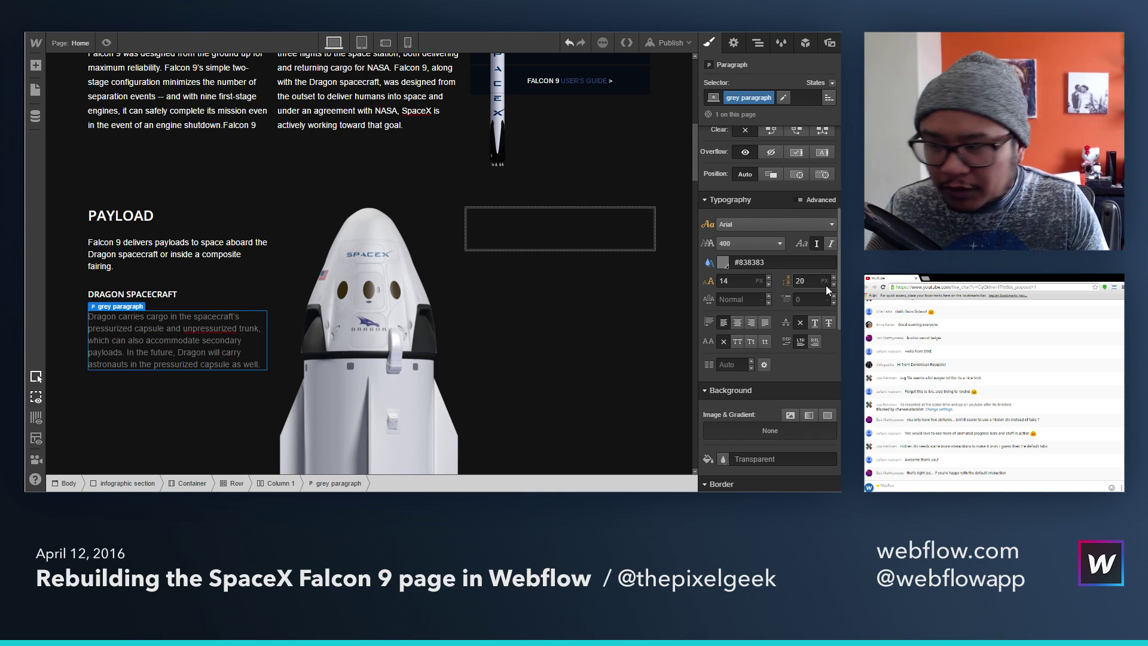
Step: Set the grey paragraph's font size to 13 px and its line height to 19 px
{"action": "left_click", "coordinate": [735, 282]}
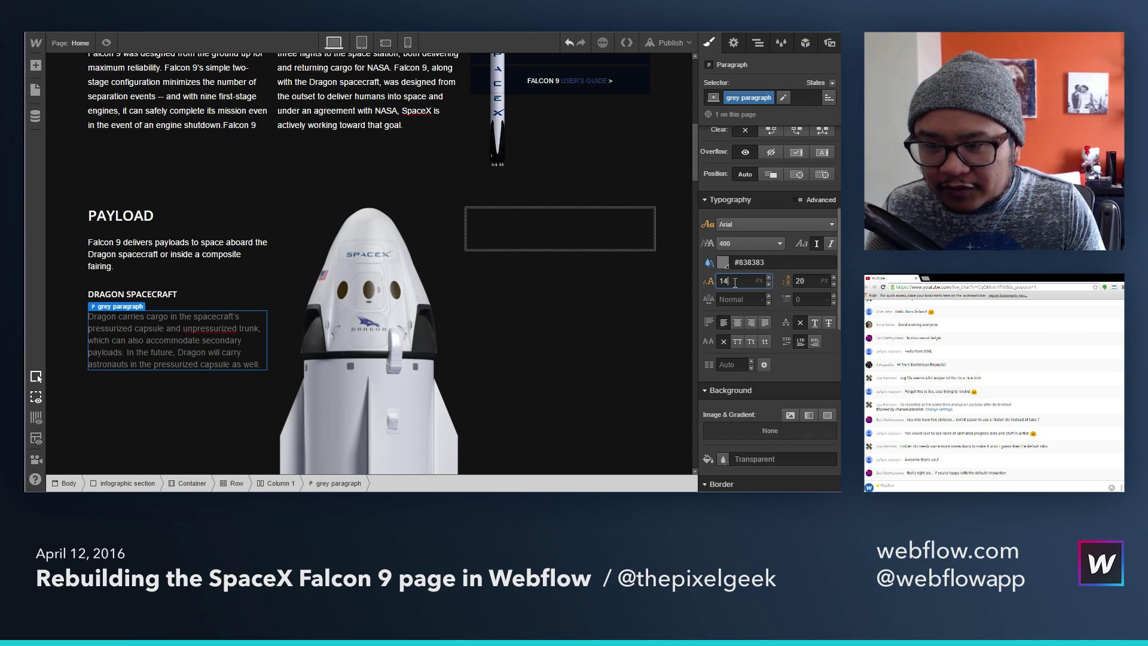
{"action": "key", "text": "Down"}
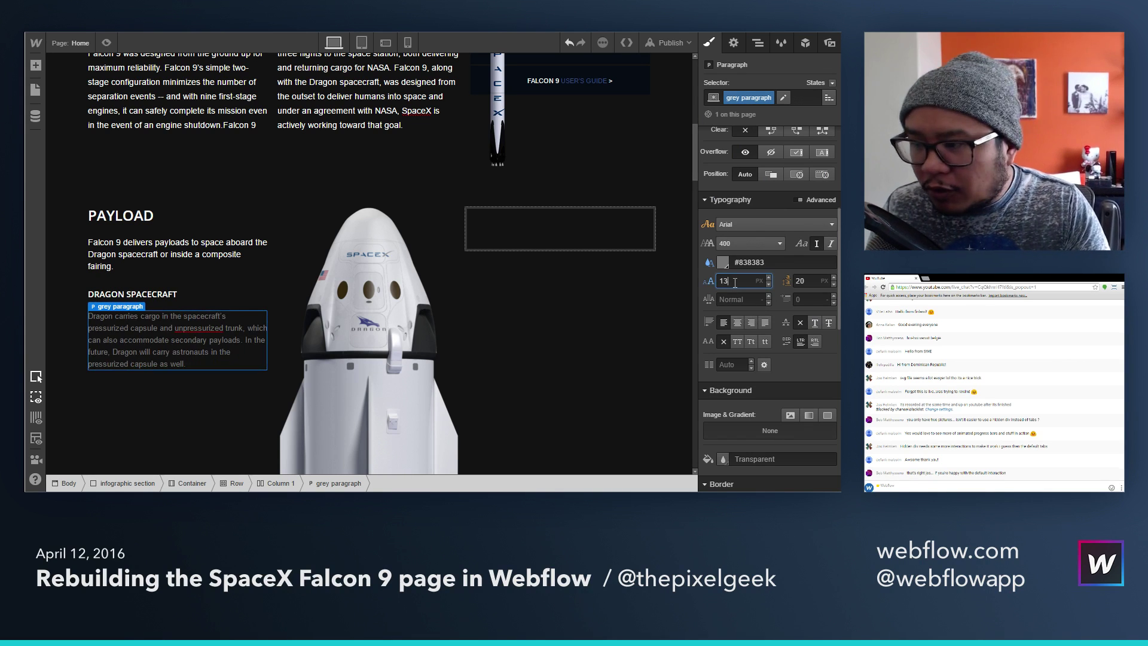
{"action": "key", "text": "Tab"}
{"action": "key", "text": "Down"}
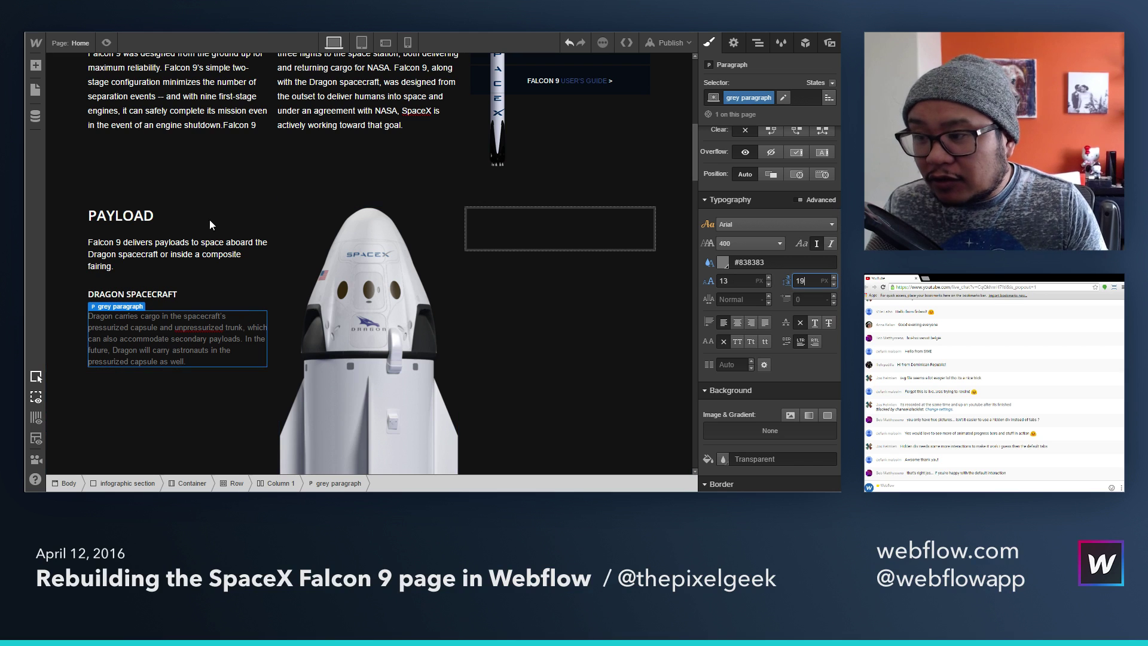
{"action": "scroll", "coordinate": [209, 224], "scroll_direction": "up", "scroll_amount": 15}
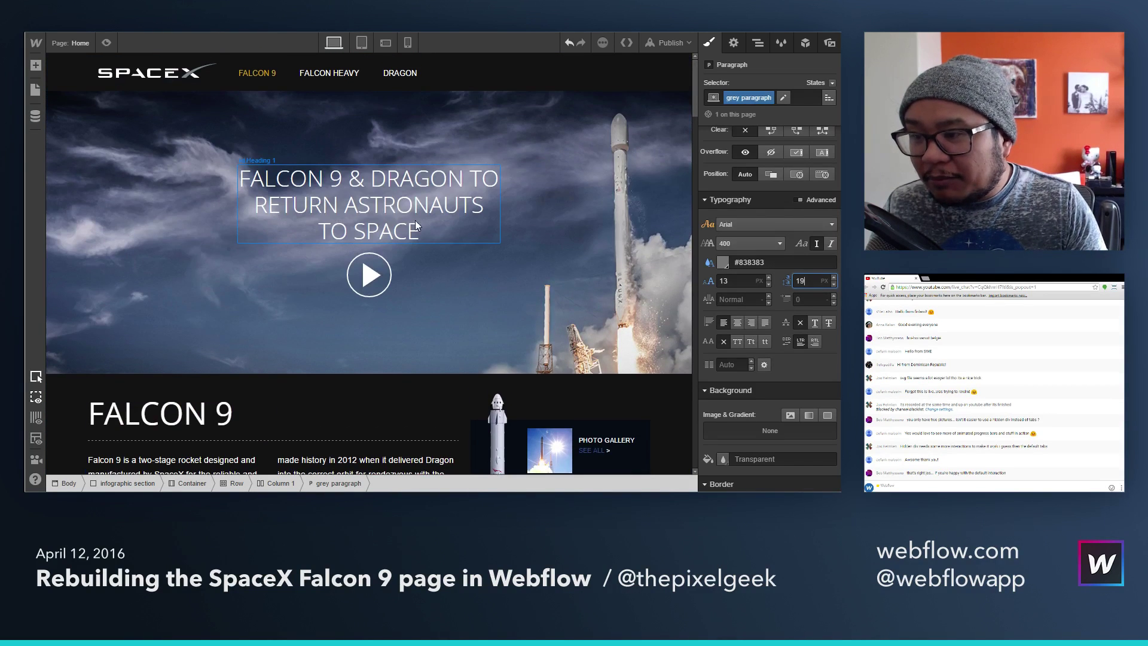
{"action": "scroll", "coordinate": [443, 220], "scroll_direction": "down", "scroll_amount": 5}
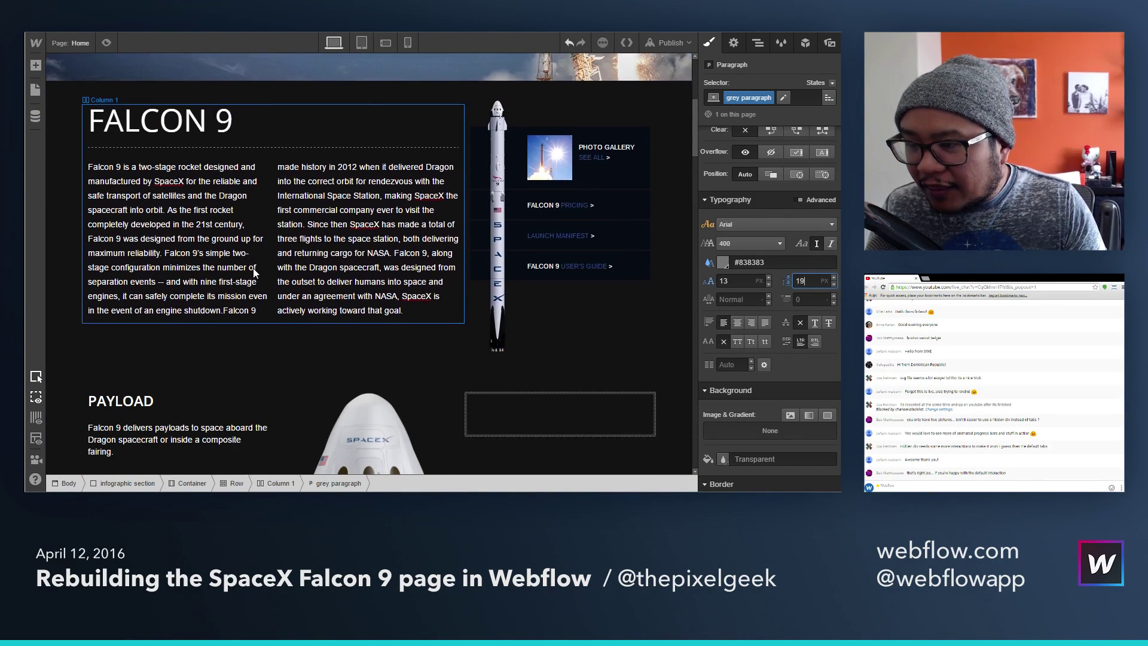
{"action": "scroll", "coordinate": [295, 245], "scroll_direction": "down", "scroll_amount": 2}
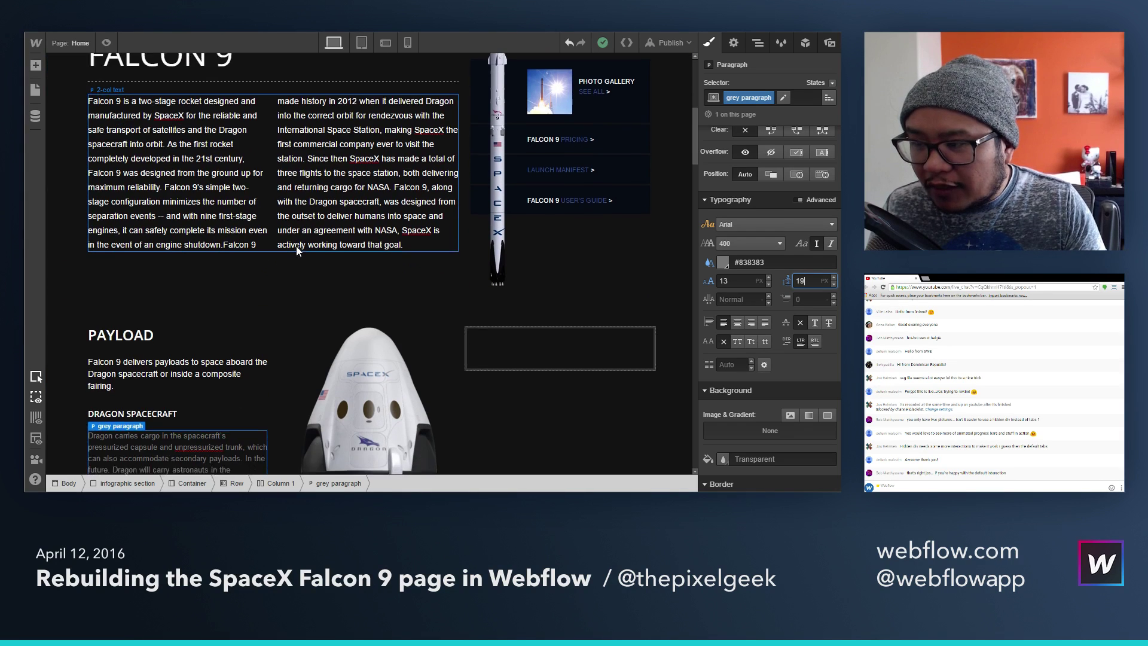
{"action": "scroll", "coordinate": [296, 245], "scroll_direction": "down", "scroll_amount": 3}
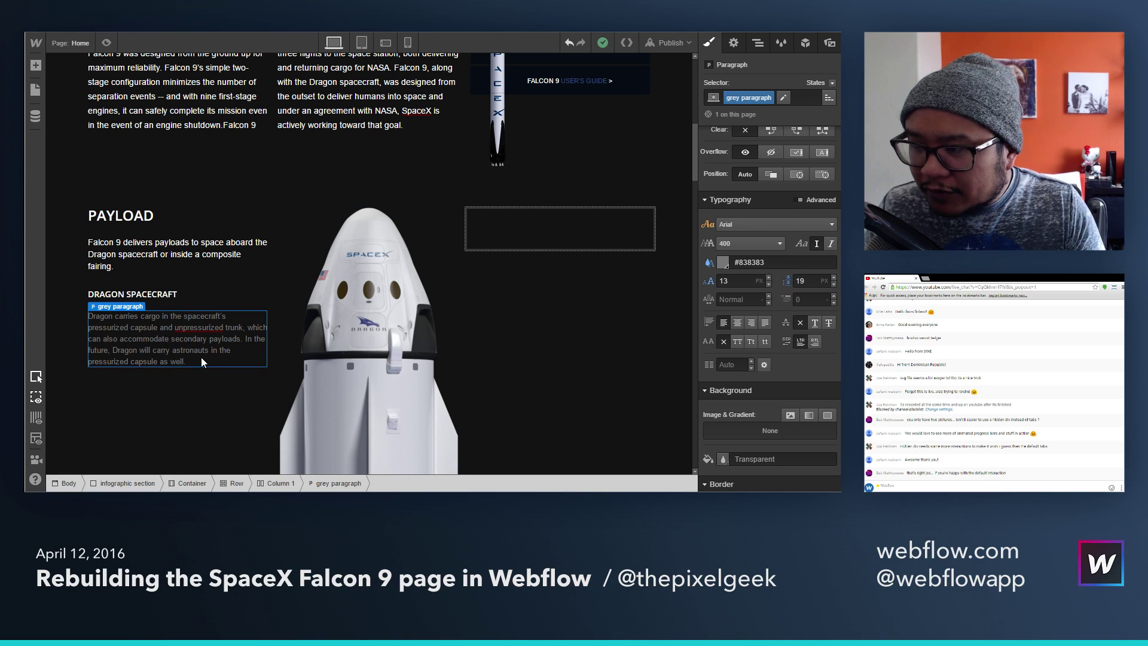
{"action": "scroll", "coordinate": [201, 361], "scroll_direction": "down", "scroll_amount": 1}
{"action": "scroll", "coordinate": [201, 356], "scroll_direction": "down", "scroll_amount": 5}
{"action": "scroll", "coordinate": [130, 264], "scroll_direction": "up", "scroll_amount": 4}
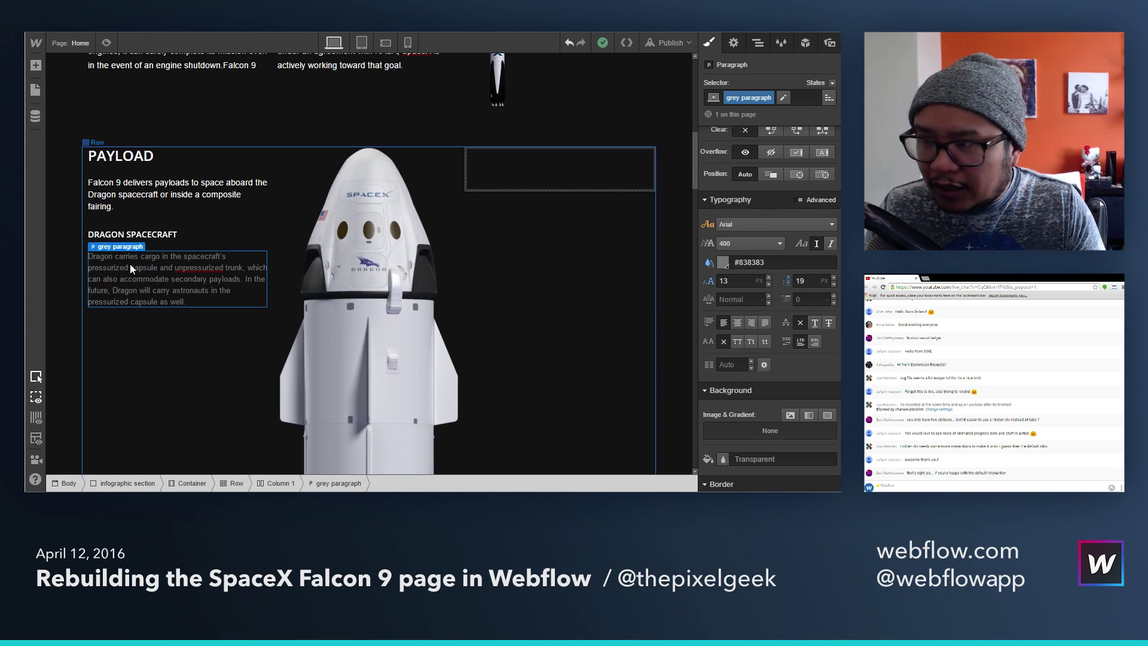
Step: Add a text link reading "Learn more about dragon" below the grey paragraph
{"action": "left_click", "coordinate": [167, 236]}
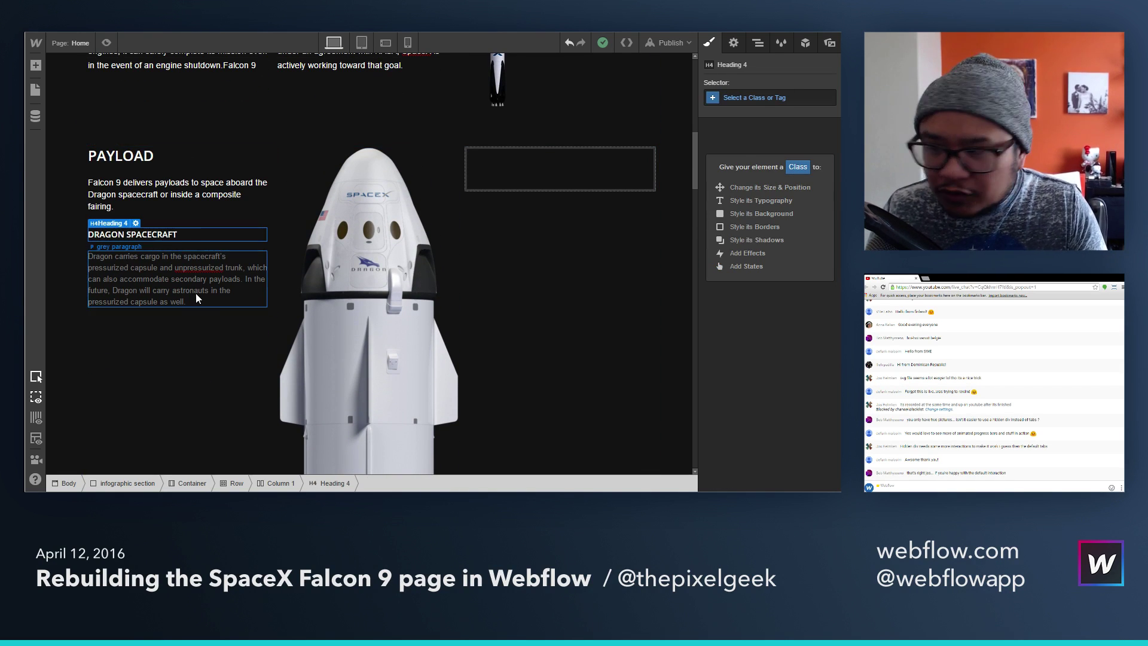
{"action": "left_click", "coordinate": [195, 293]}
{"action": "key", "text": "a"}
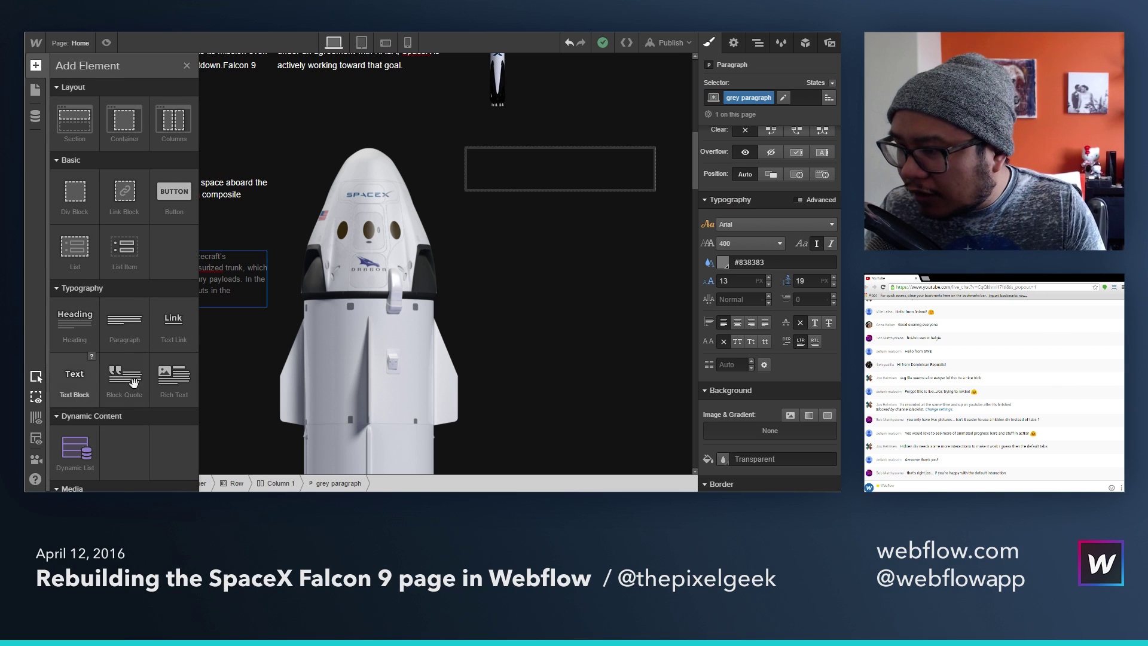
{"action": "left_click", "coordinate": [178, 327]}
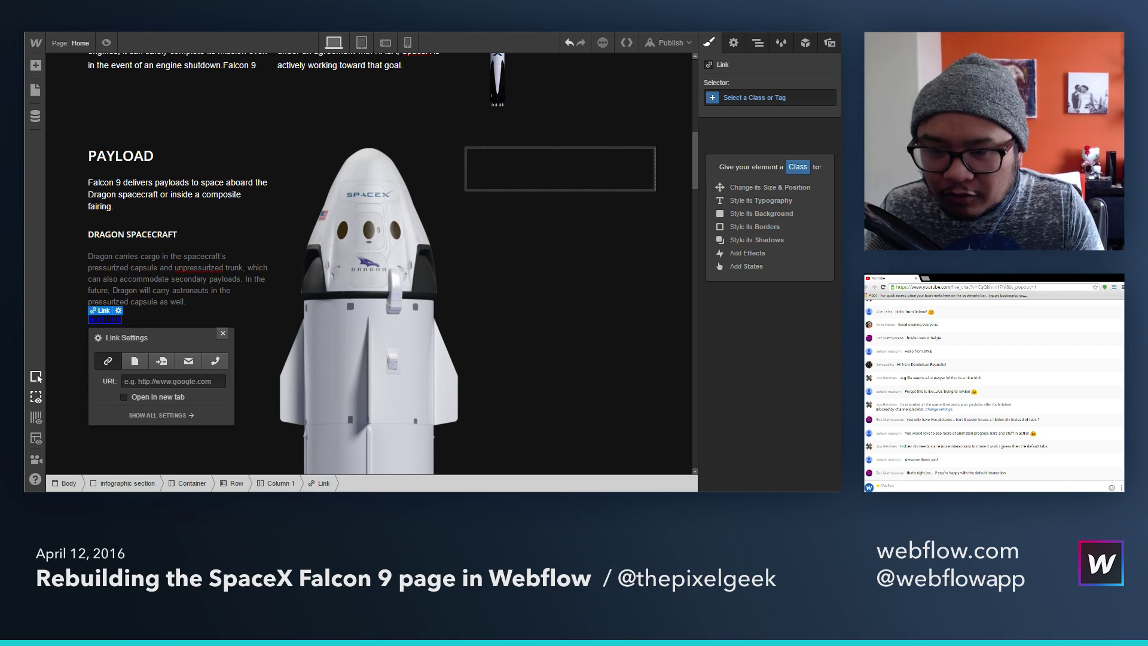
{"action": "double_click", "coordinate": [109, 317]}
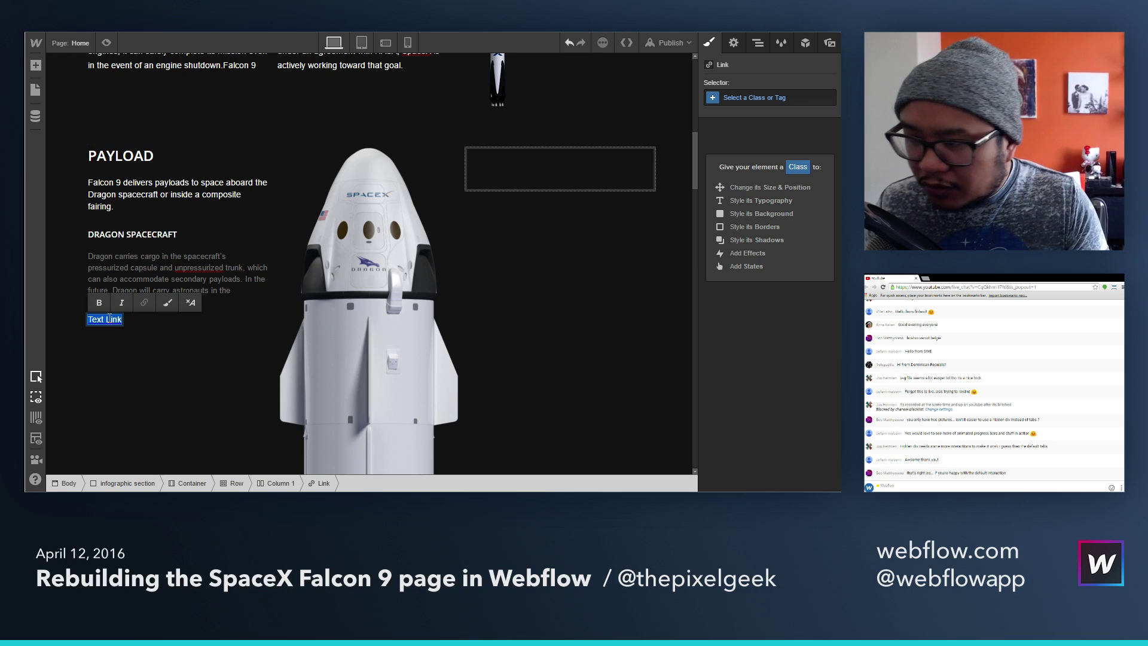
{"action": "type", "text": "Learn more"}
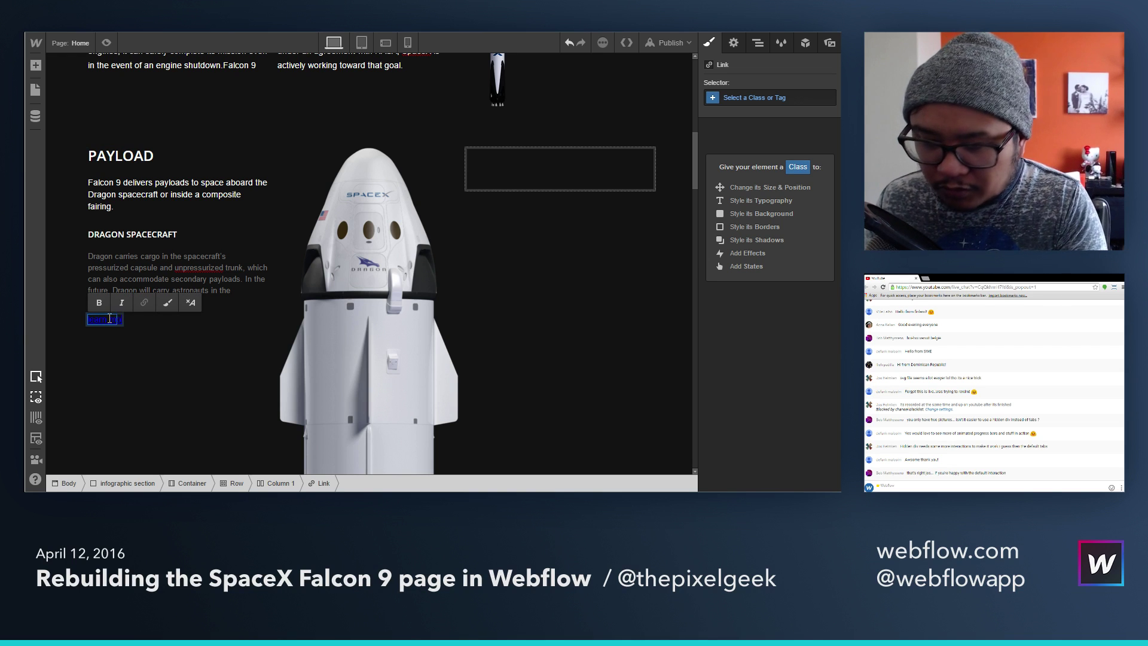
{"action": "type", "text": " about dragon"}
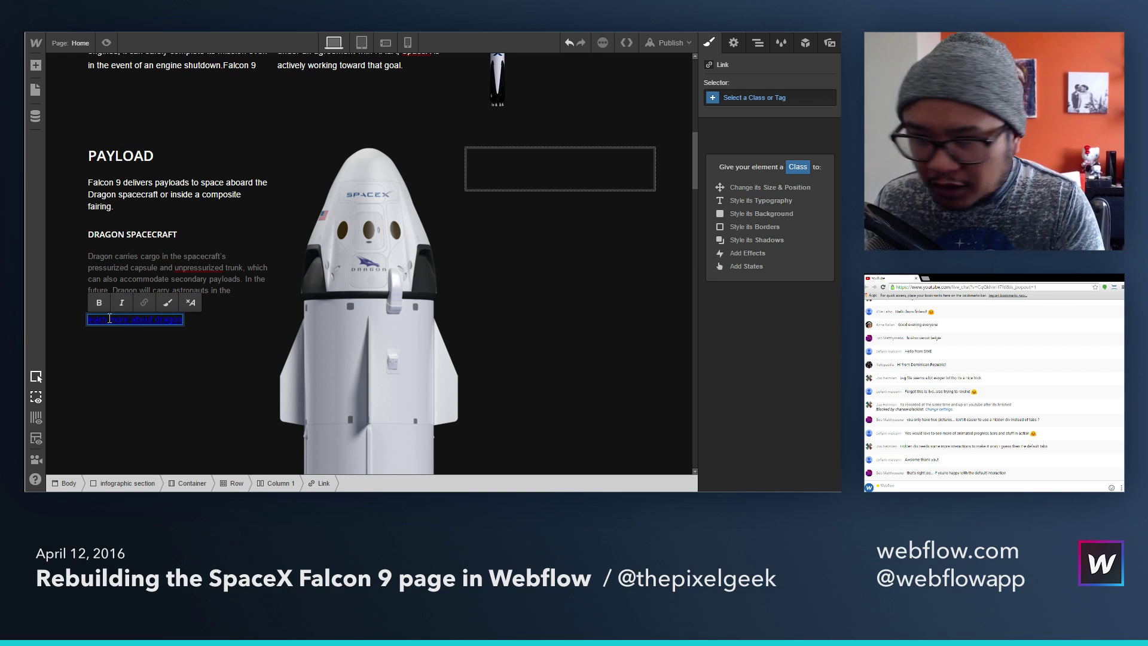
{"action": "key", "text": "Escape"}
Step: Apply the existing inline text link class to the new link and set its text to uppercase
{"action": "left_click", "coordinate": [752, 97]}
{"action": "type", "text": "inline"}
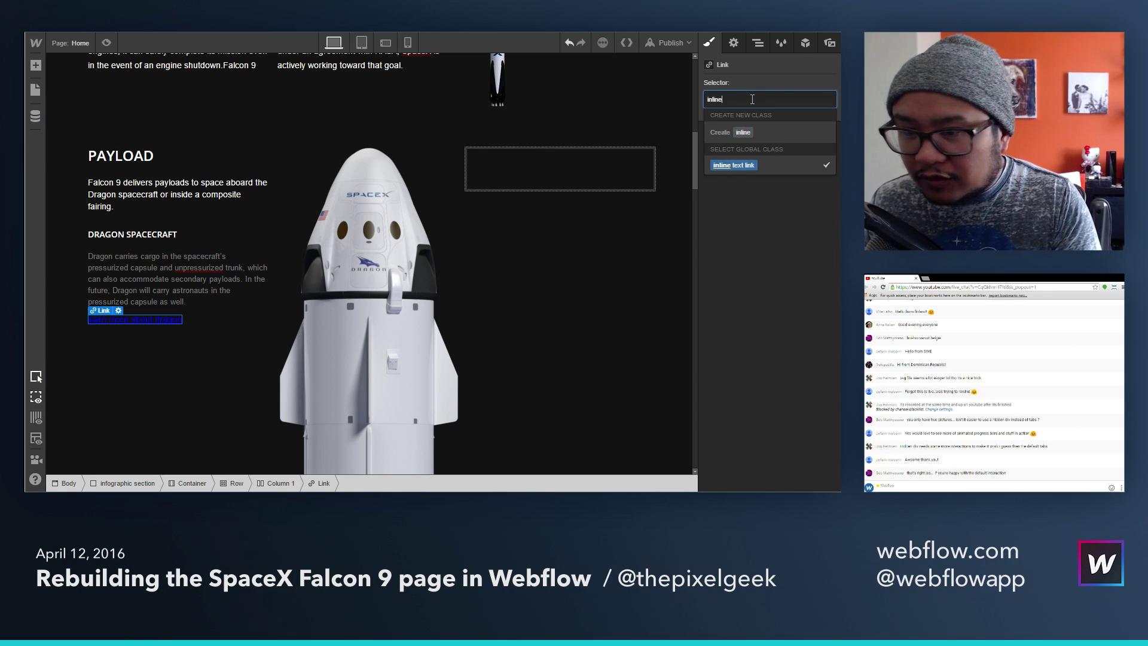
{"action": "key", "text": "Return"}
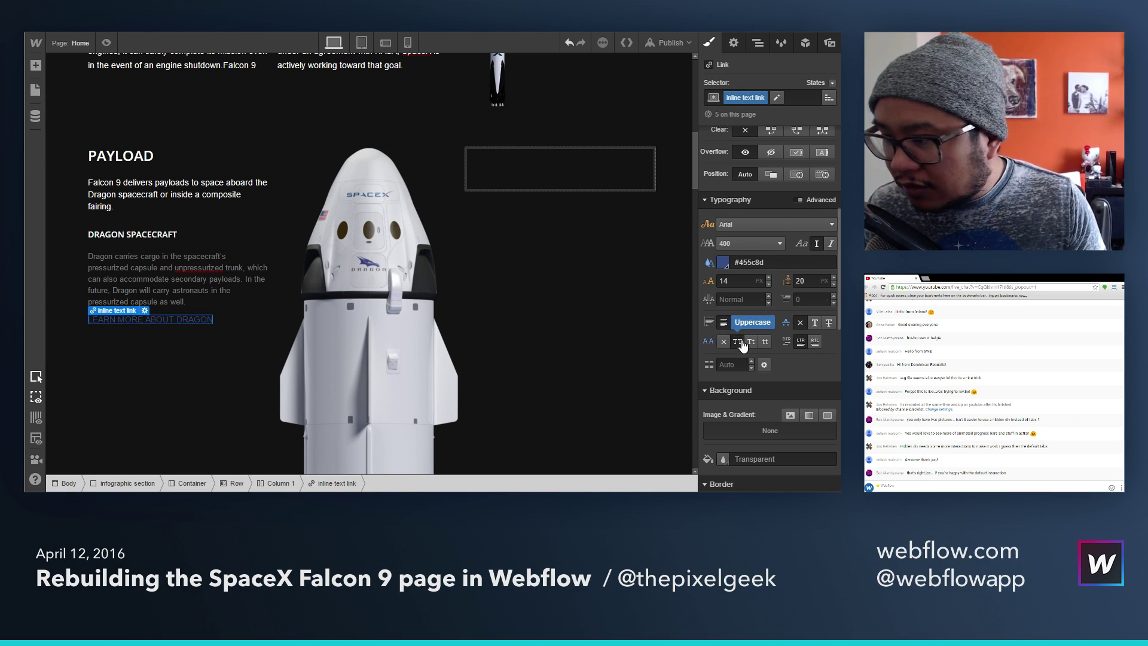
{"action": "left_click", "coordinate": [737, 342]}
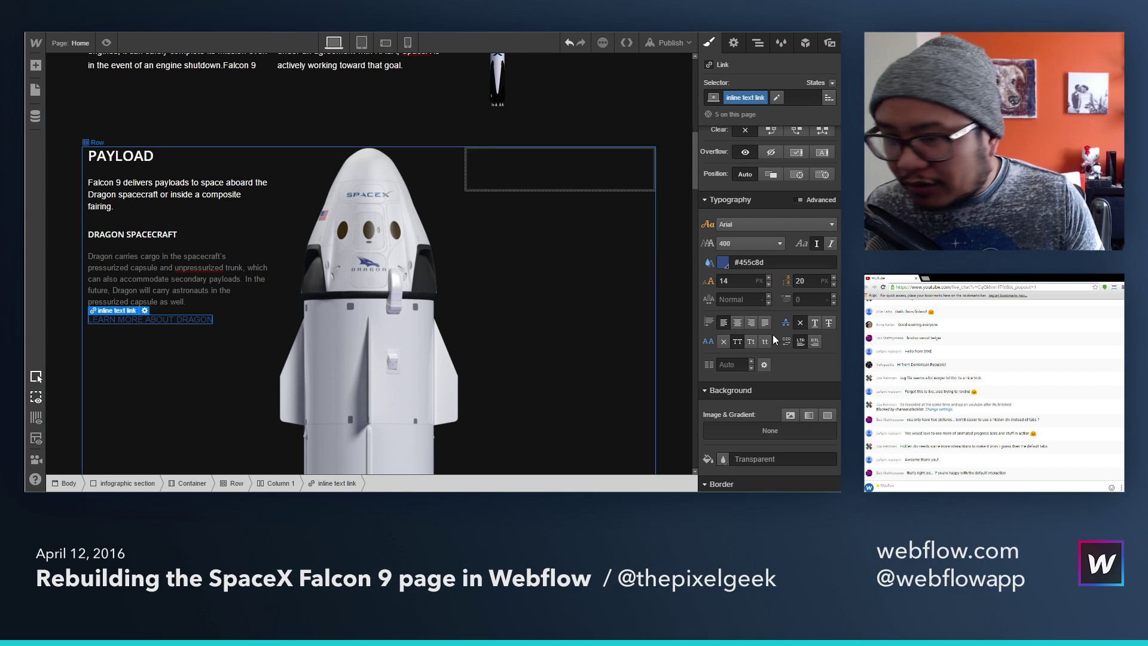
Step: Add a combo class named "infographic link" to the LEARN MORE ABOUT DRAGON link
{"action": "left_click", "coordinate": [776, 98]}
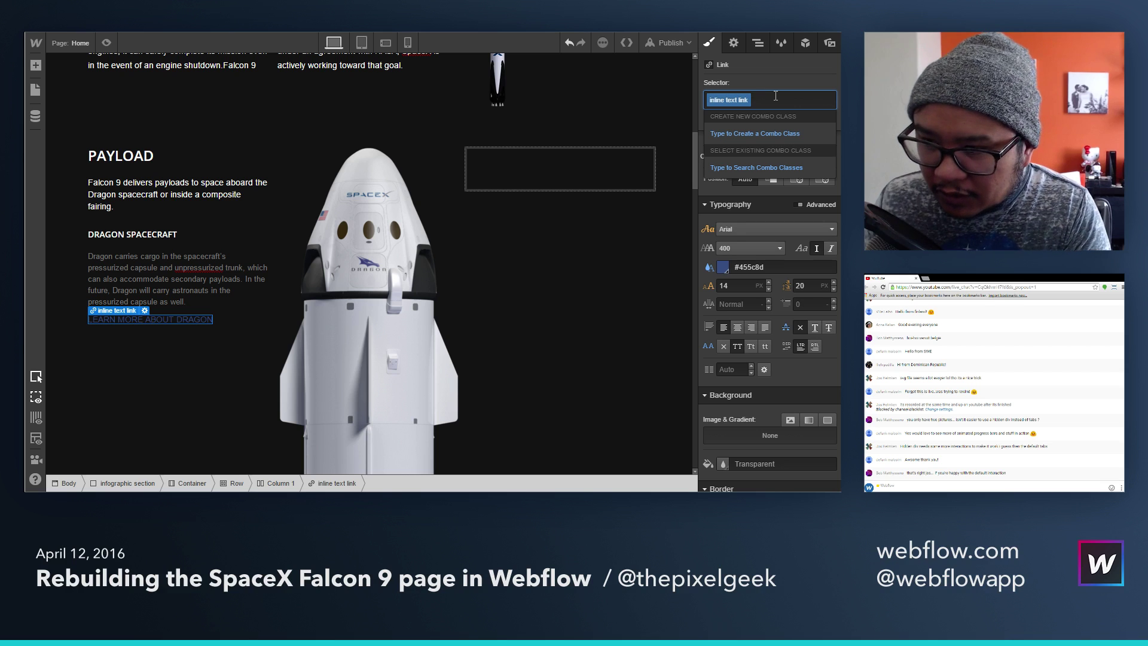
{"action": "type", "text": "infographic"}
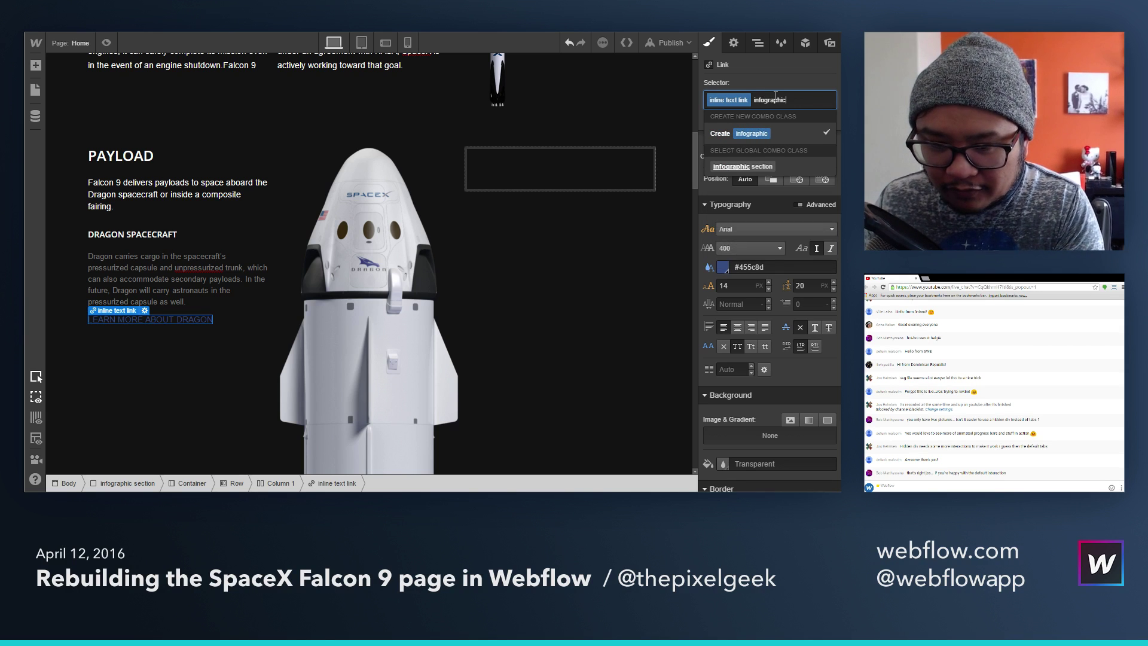
{"action": "type", "text": " link"}
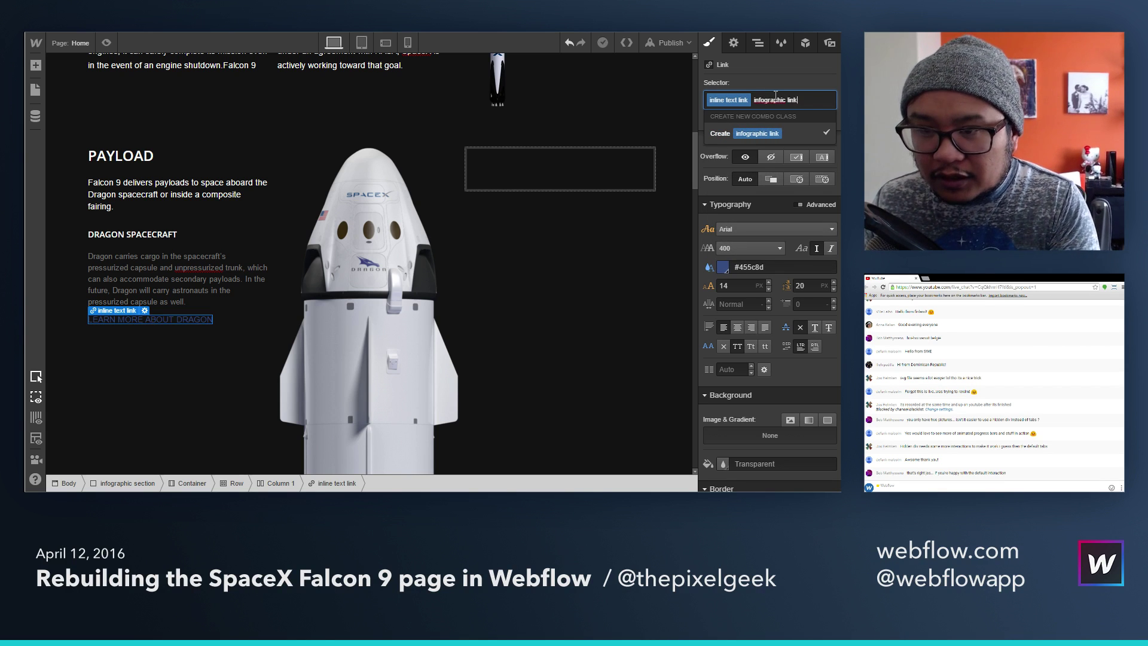
{"action": "key", "text": "Return"}
Step: Undo a trial top margin on the infographic link and set its display to block
{"action": "scroll", "coordinate": [775, 281], "scroll_direction": "up", "scroll_amount": 2}
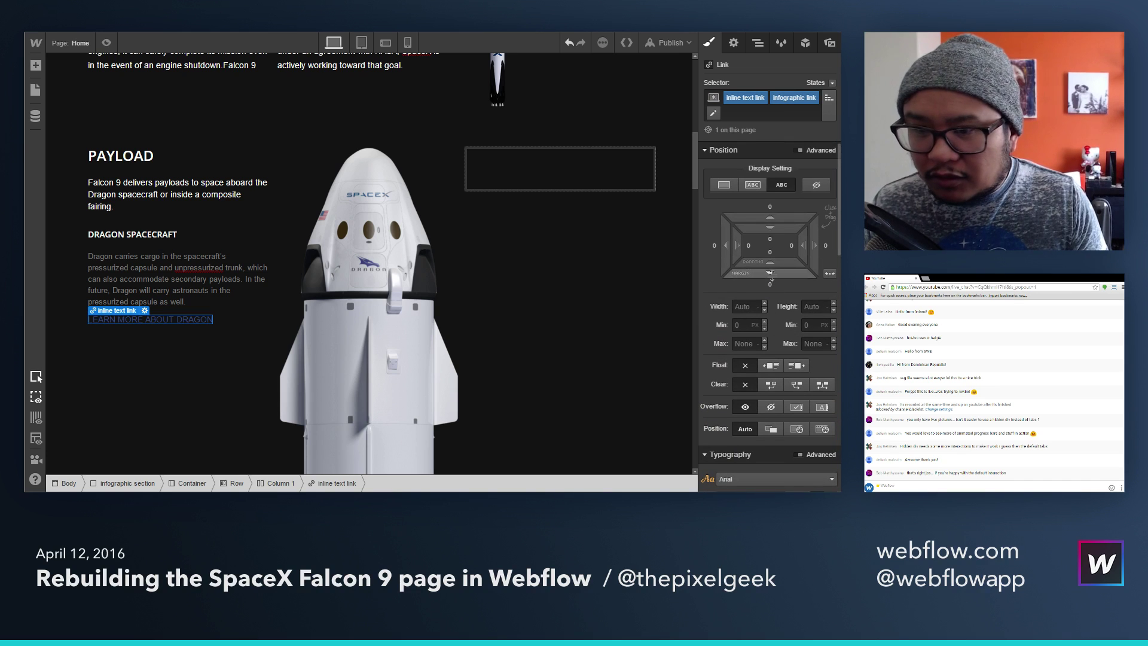
{"action": "left_click_drag", "start_coordinate": [769, 206], "coordinate": [772, 178]}
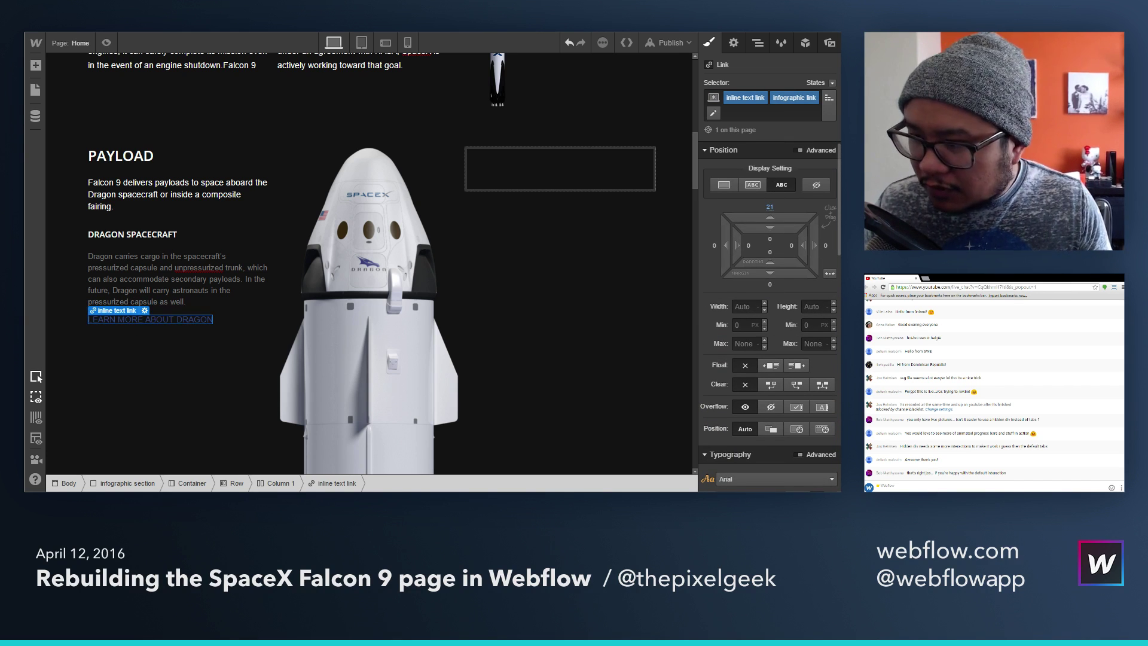
{"action": "key", "text": "ctrl+z"}
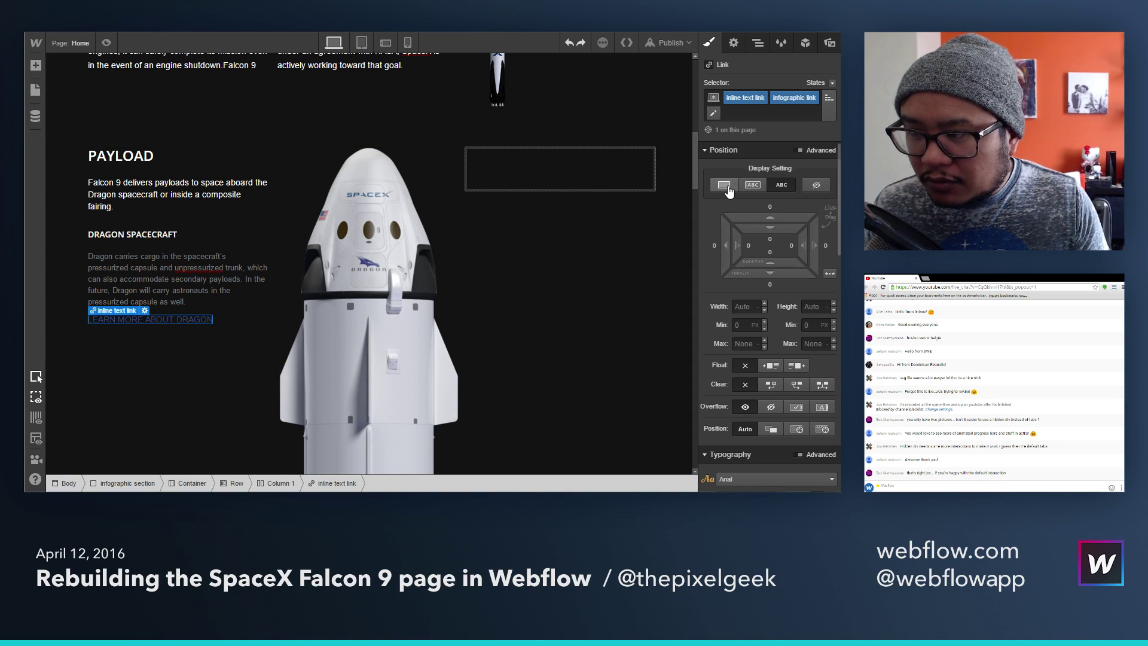
{"action": "left_click", "coordinate": [750, 189]}
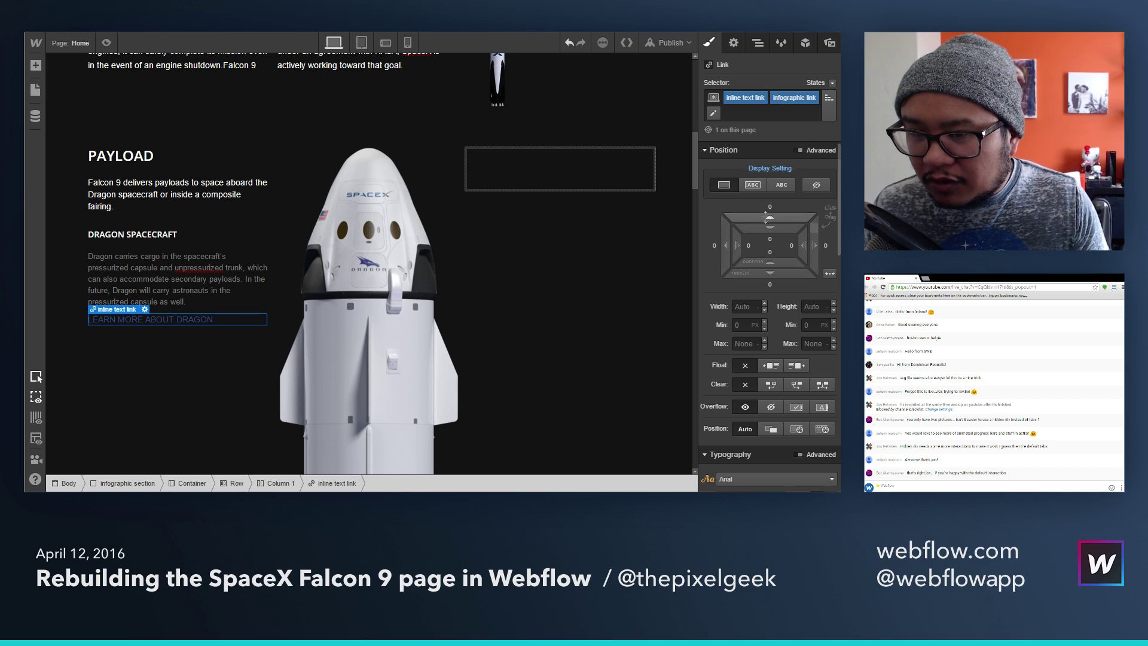
Step: Set the infographic link's top margin to 50 px
{"action": "mouse_move", "coordinate": [767, 209]}
{"action": "left_mouse_down"}
{"action": "mouse_move", "coordinate": [767, 187]}
{"action": "mouse_move", "coordinate": [768, 209]}
{"action": "left_mouse_up"}
{"action": "left_click", "coordinate": [769, 208]}
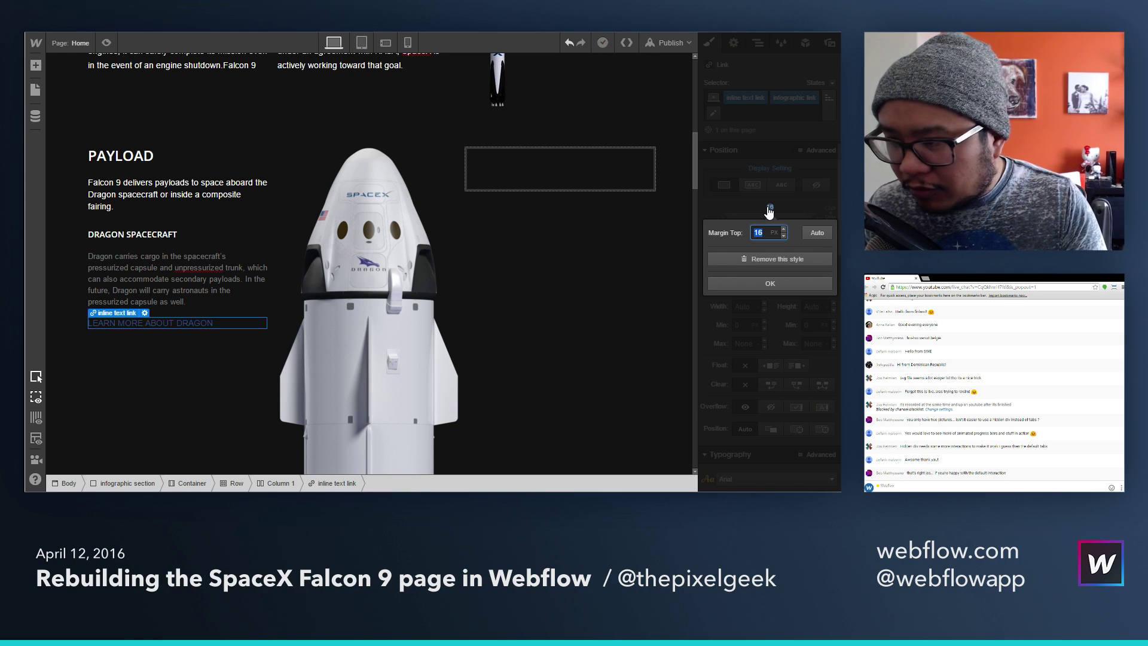
{"action": "type", "text": "30"}
{"action": "key", "text": "Return"}
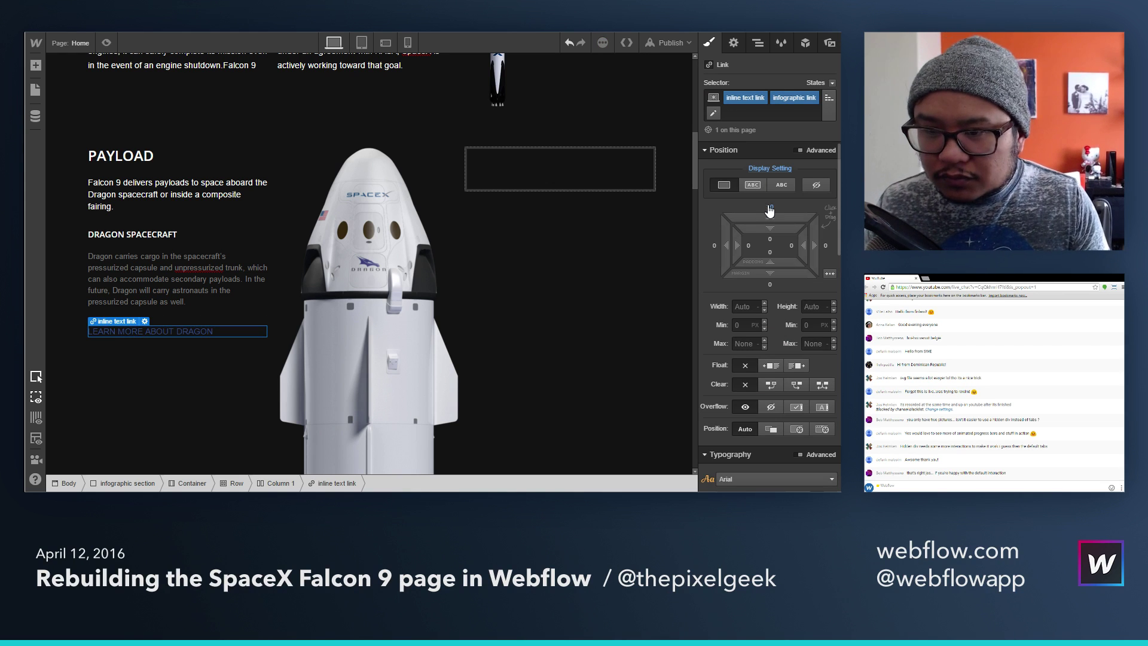
{"action": "left_click", "coordinate": [769, 208]}
{"action": "type", "text": "50"}
{"action": "key", "text": "Return"}
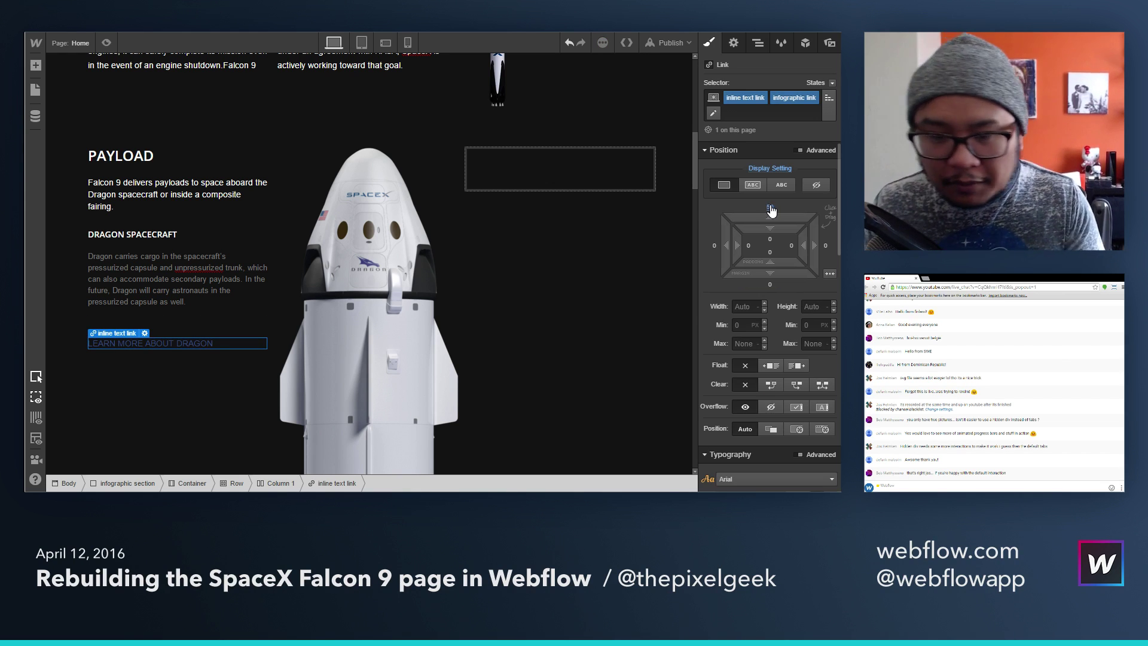
Step: Duplicate the DRAGON SPACECRAFT heading below the LEARN MORE ABOUT DRAGON link, and its grey paragraph below the duplicated heading
{"action": "left_click", "coordinate": [149, 234]}
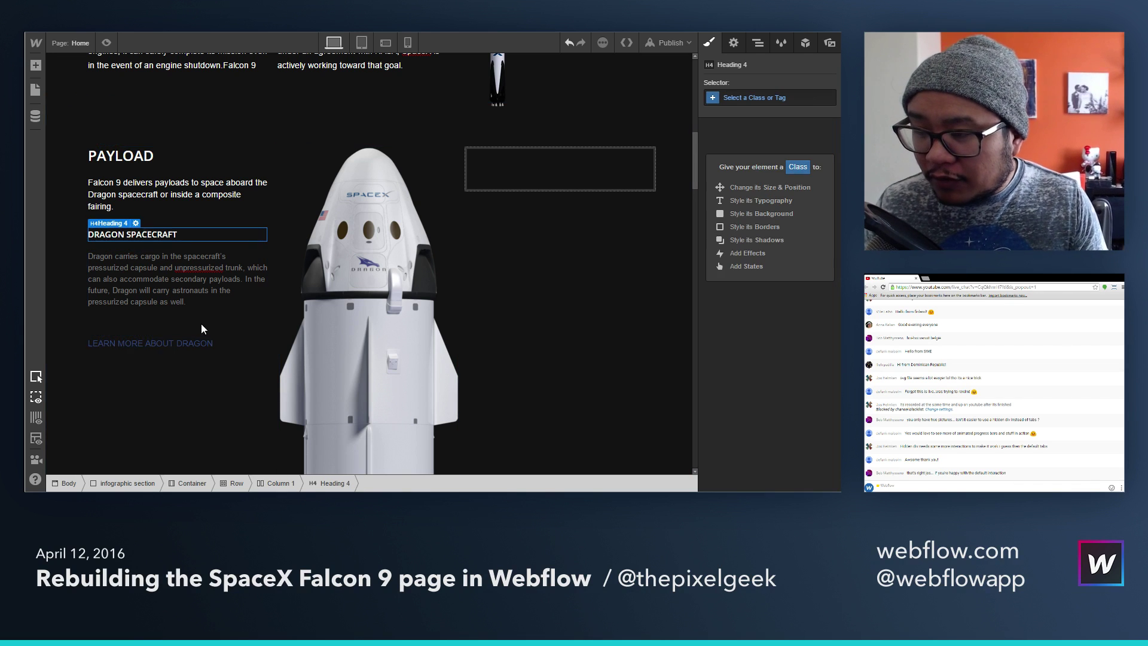
{"action": "left_click", "coordinate": [197, 343]}
{"action": "key", "text": "ctrl+v"}
{"action": "left_click", "coordinate": [160, 278]}
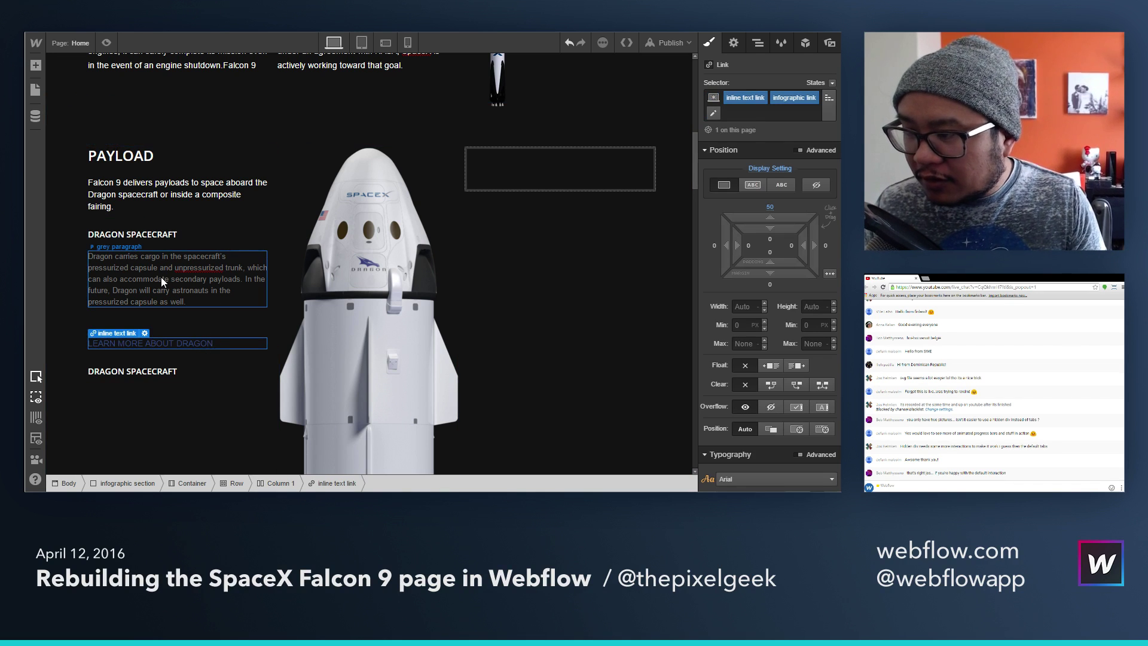
{"action": "key", "text": "ctrl+c"}
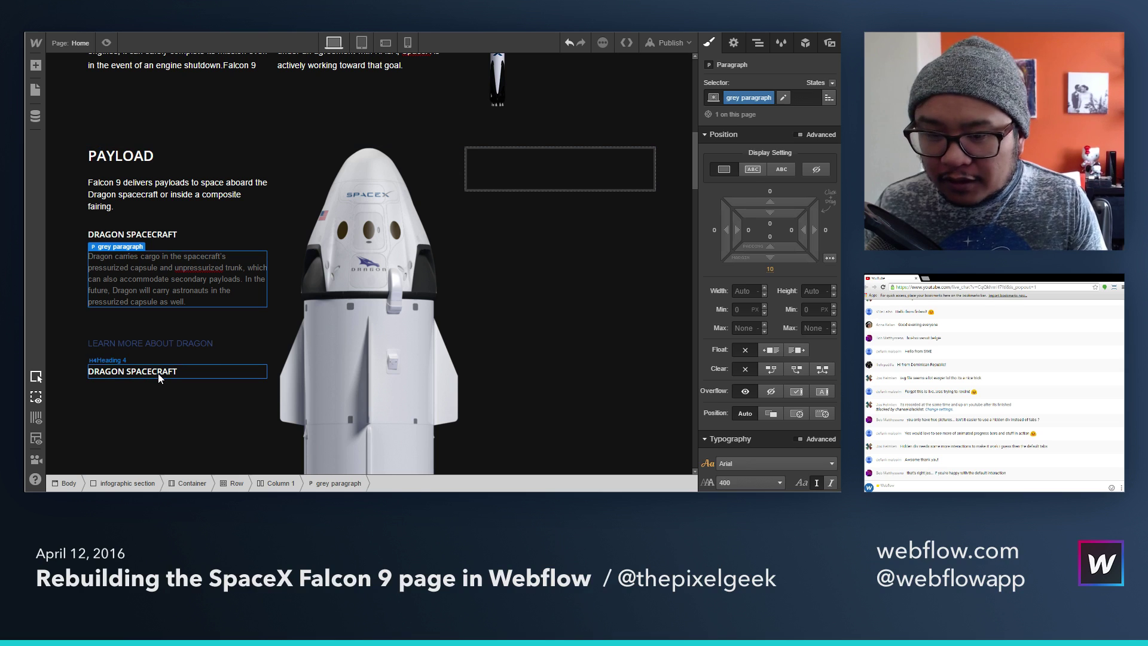
{"action": "left_click", "coordinate": [158, 373]}
{"action": "key", "text": "ctrl+v"}
Step: Change the duplicated heading to "COMPOSITE FAIRING" and replace the paragraph beneath it with the payload fairing description
{"action": "scroll", "coordinate": [199, 386], "scroll_direction": "down", "scroll_amount": 4}
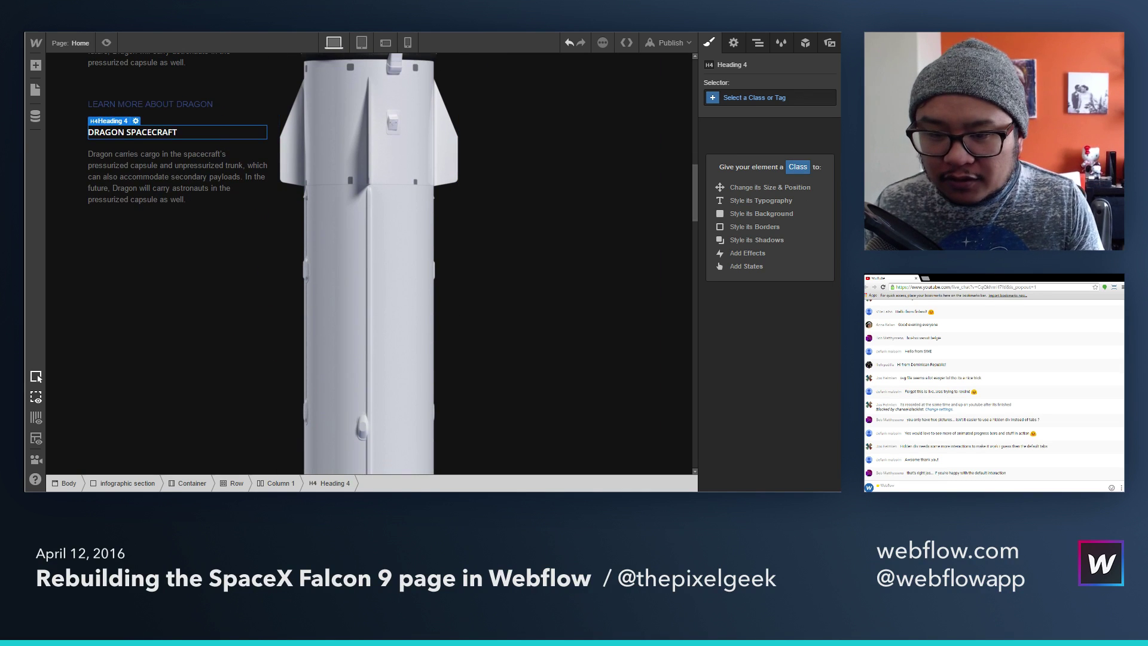
{"action": "double_click", "coordinate": [158, 133]}
{"action": "key", "text": "ctrl+v"}
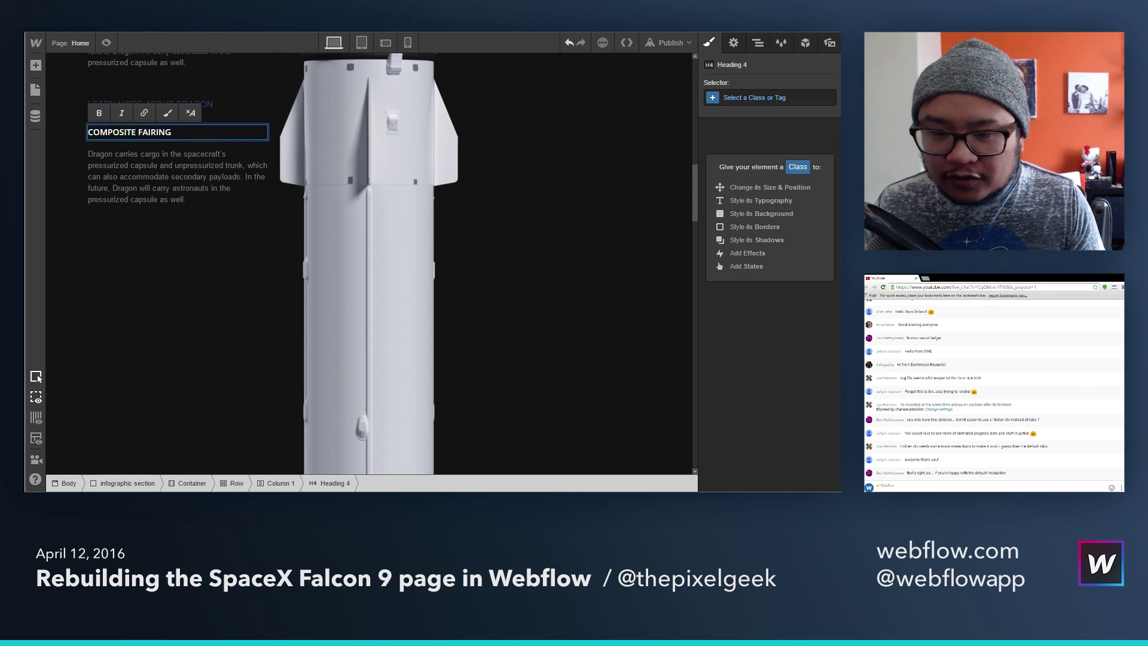
{"action": "key", "text": "Escape"}
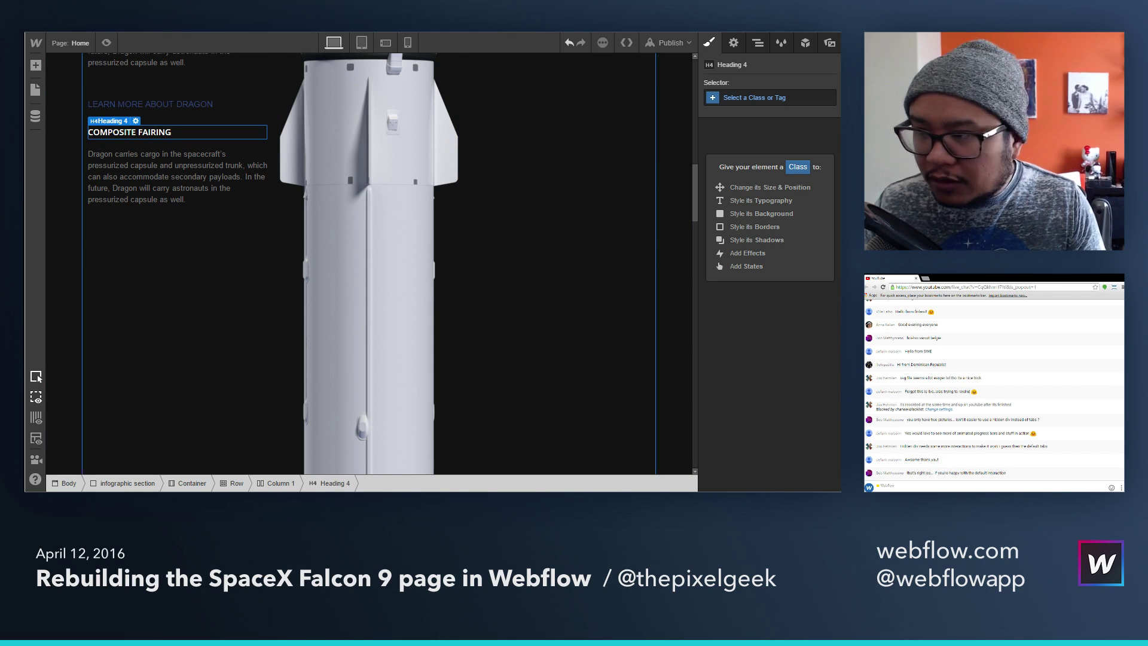
{"action": "left_click", "coordinate": [194, 179]}
{"action": "double_click", "coordinate": [190, 179]}
{"action": "key", "text": "ctrl+v"}
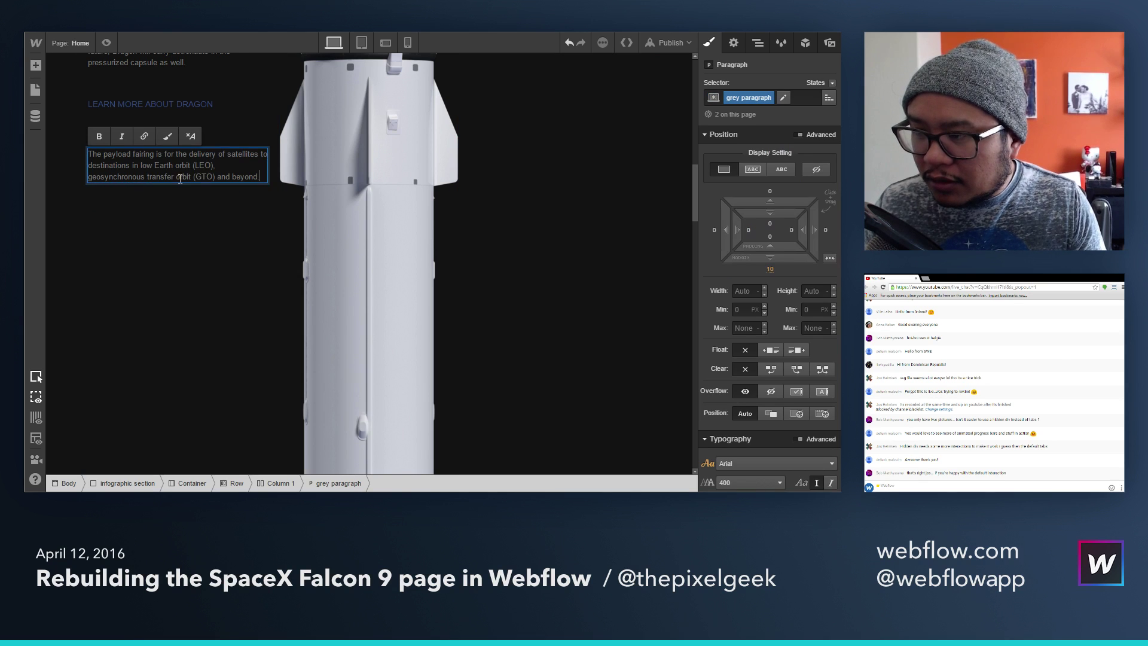
{"action": "key", "text": "Escape"}
Step: Duplicate the LEARN MORE ABOUT DRAGON link below the fairing paragraph and change its text to "SEE COMPOSITE FAIRING ON FALCON HEAVY"
{"action": "key", "text": "Up"}
{"action": "key", "text": "Up"}
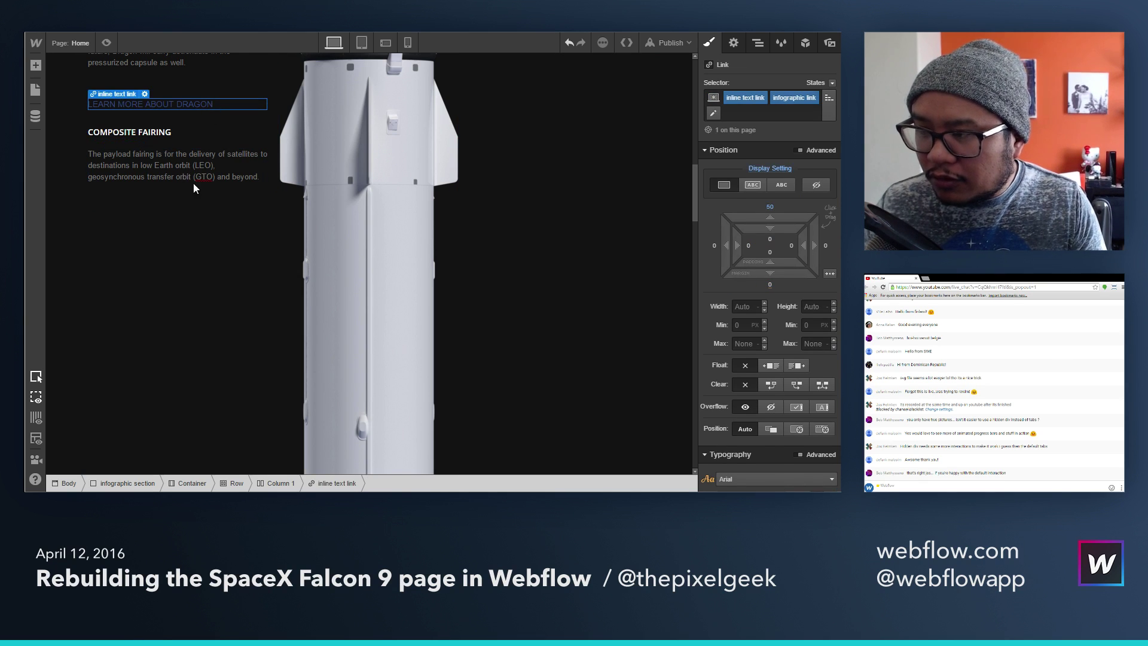
{"action": "left_click", "coordinate": [188, 177]}
{"action": "key", "text": "ctrl+v"}
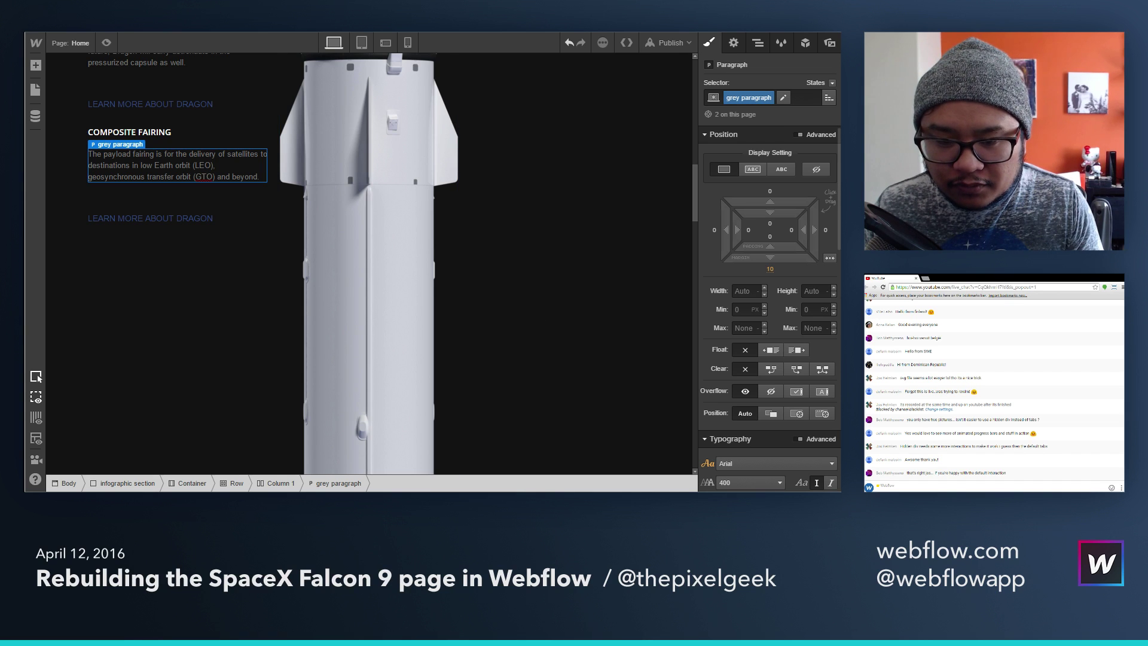
{"action": "double_click", "coordinate": [175, 219]}
{"action": "key", "text": "ctrl+v"}
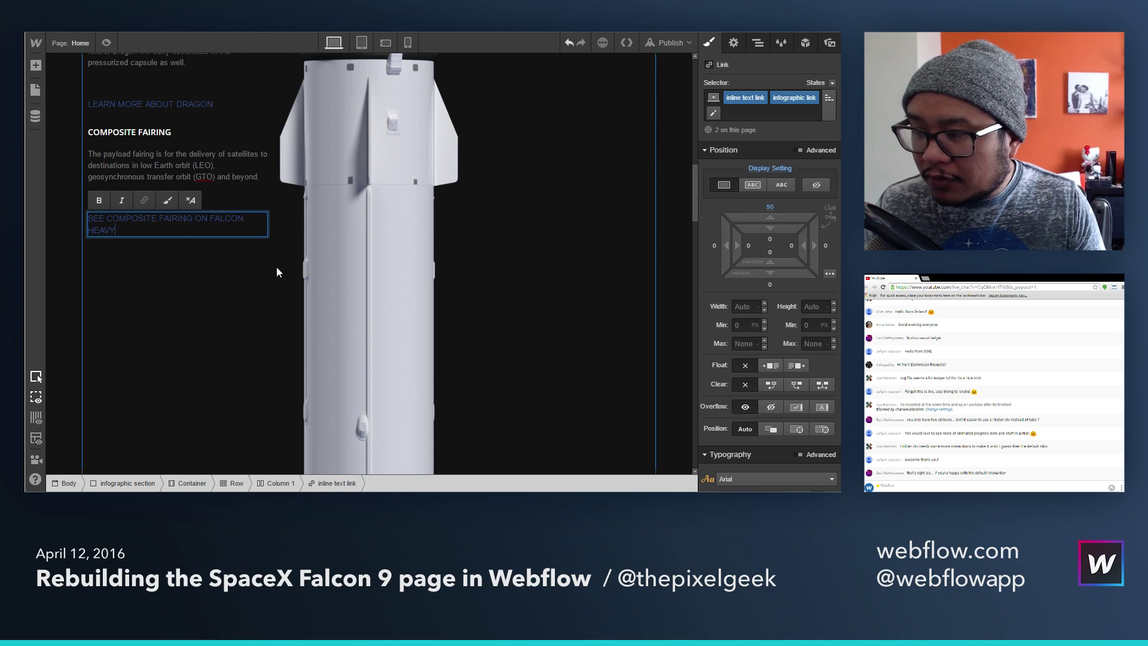
{"action": "left_click", "coordinate": [180, 268]}
{"action": "left_click", "coordinate": [192, 266]}
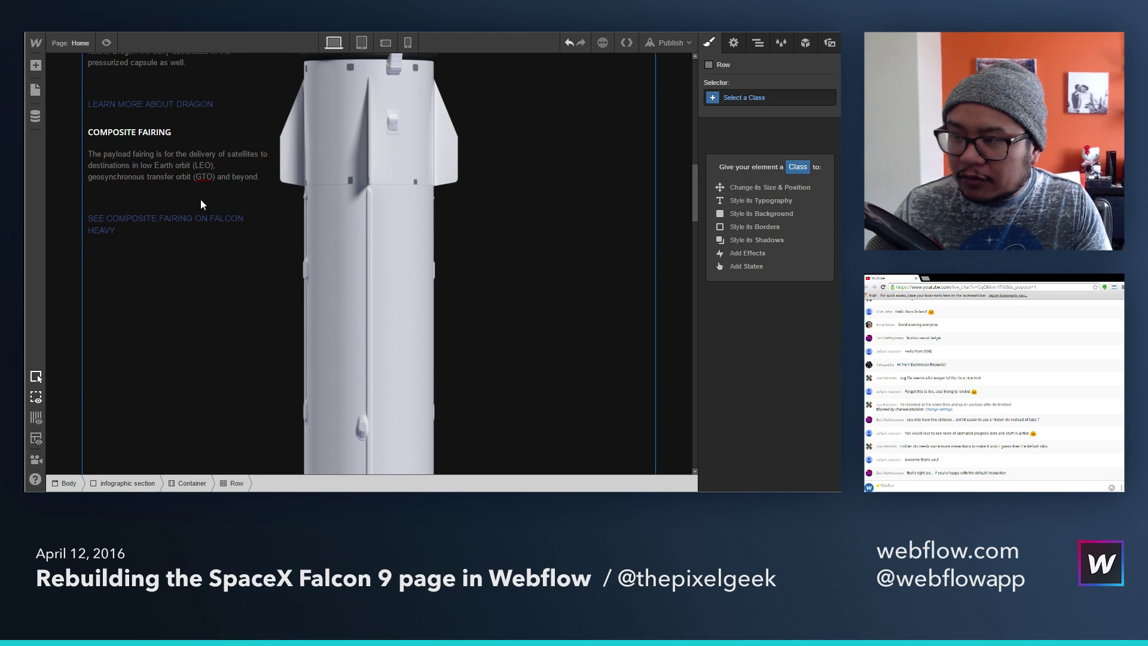
Step: Set the infographic link's font size to 13 px and its line height to 19 px
{"action": "left_click", "coordinate": [215, 228]}
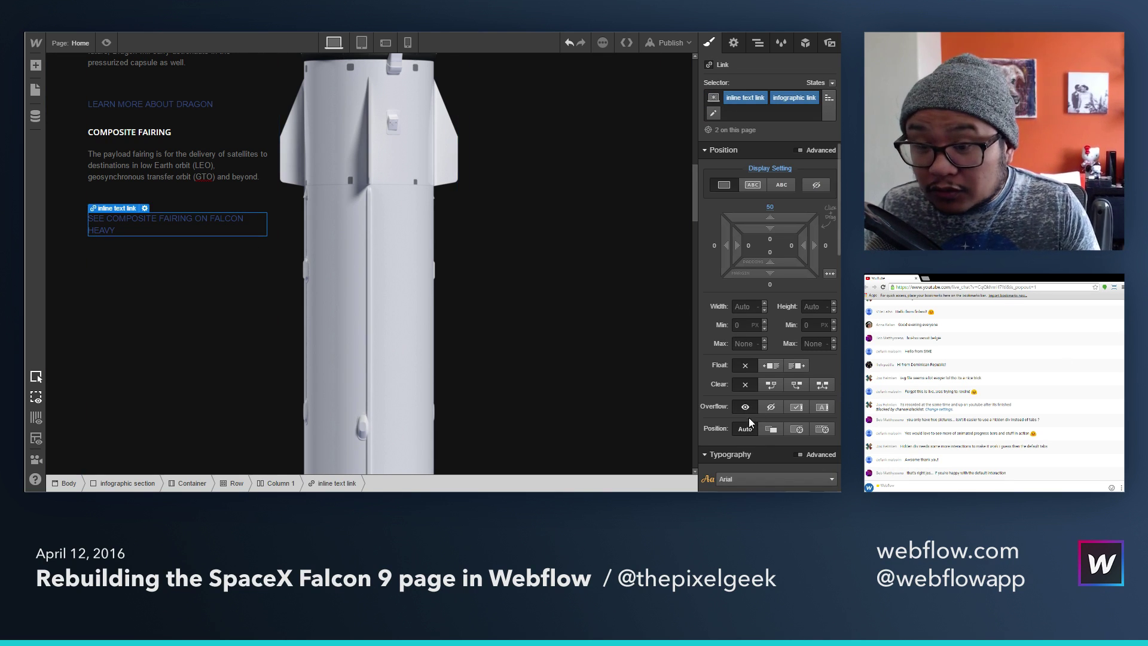
{"action": "scroll", "coordinate": [745, 359], "scroll_direction": "down", "scroll_amount": 3}
{"action": "left_click", "coordinate": [744, 357]}
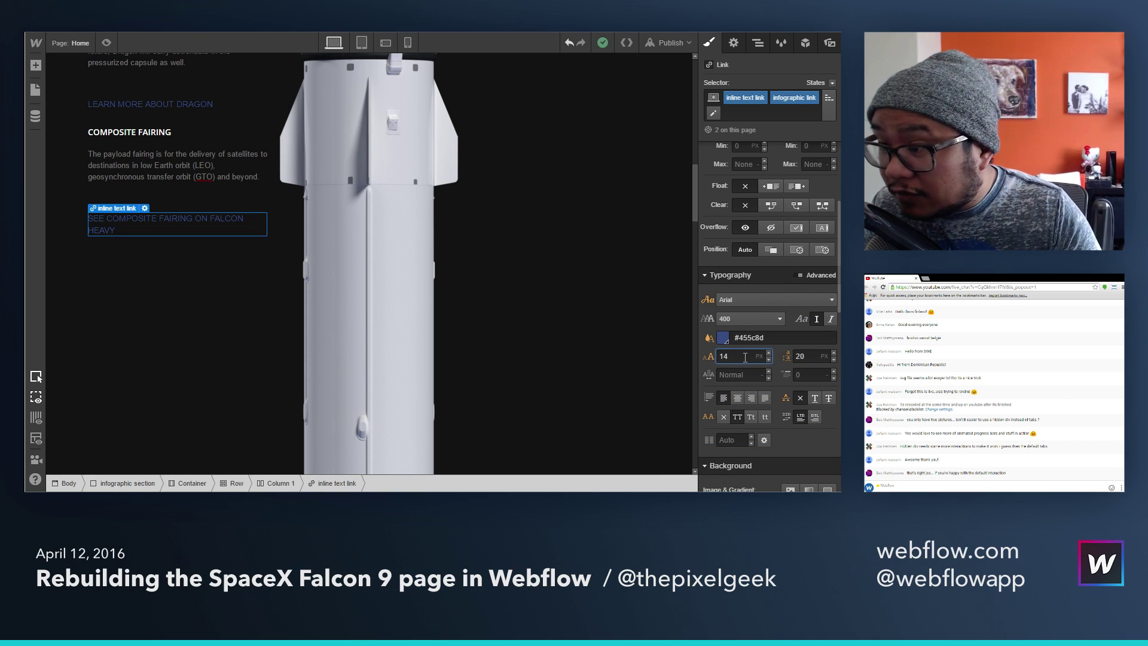
{"action": "key", "text": "Down"}
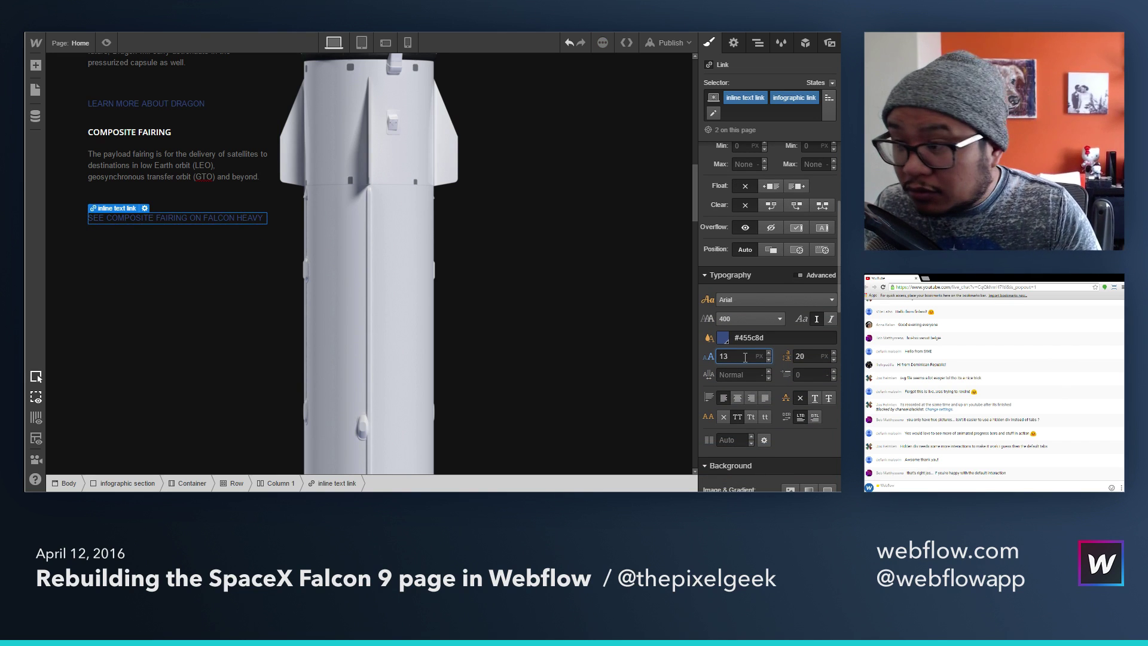
{"action": "key", "text": "Down"}
{"action": "key", "text": "Up"}
{"action": "key", "text": "Tab"}
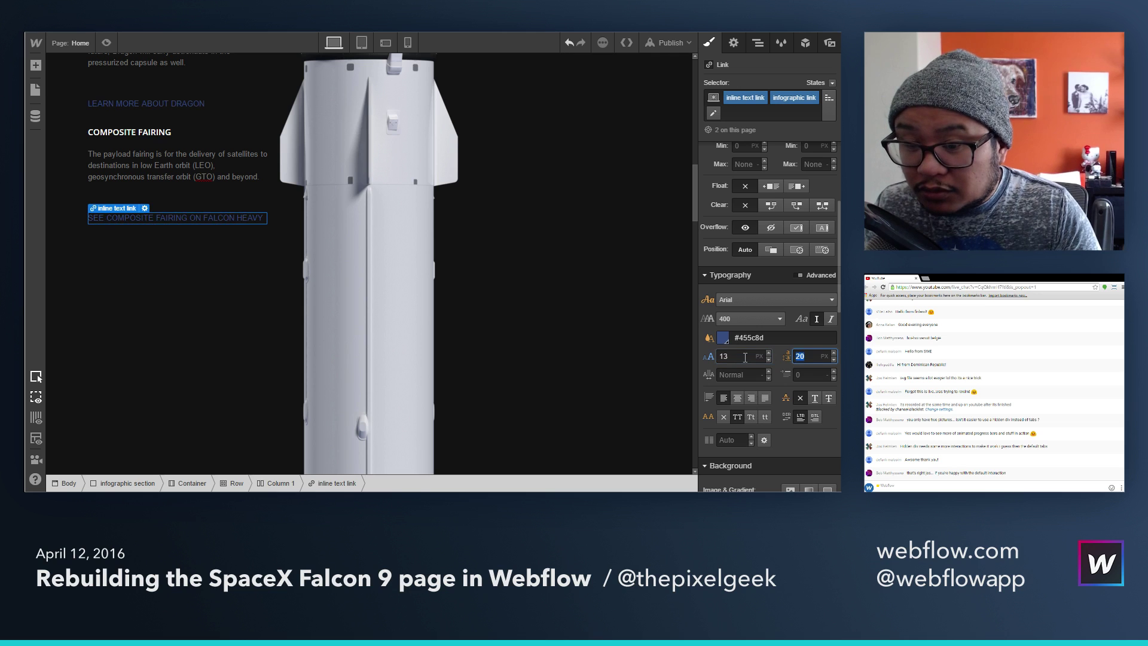
{"action": "key", "text": "Down"}
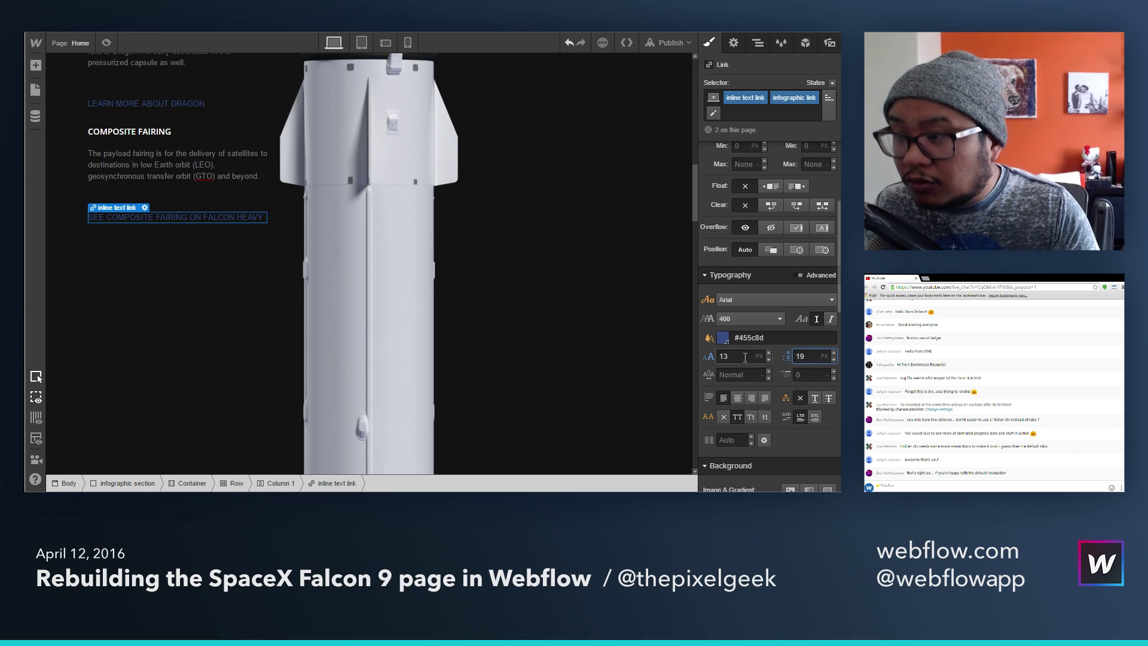
Step: Add a two-column row inside the empty third column beside the rocket image, keeping the 6/6 split
{"action": "scroll", "coordinate": [523, 303], "scroll_direction": "up", "scroll_amount": 1}
{"action": "scroll", "coordinate": [524, 303], "scroll_direction": "up", "scroll_amount": 6}
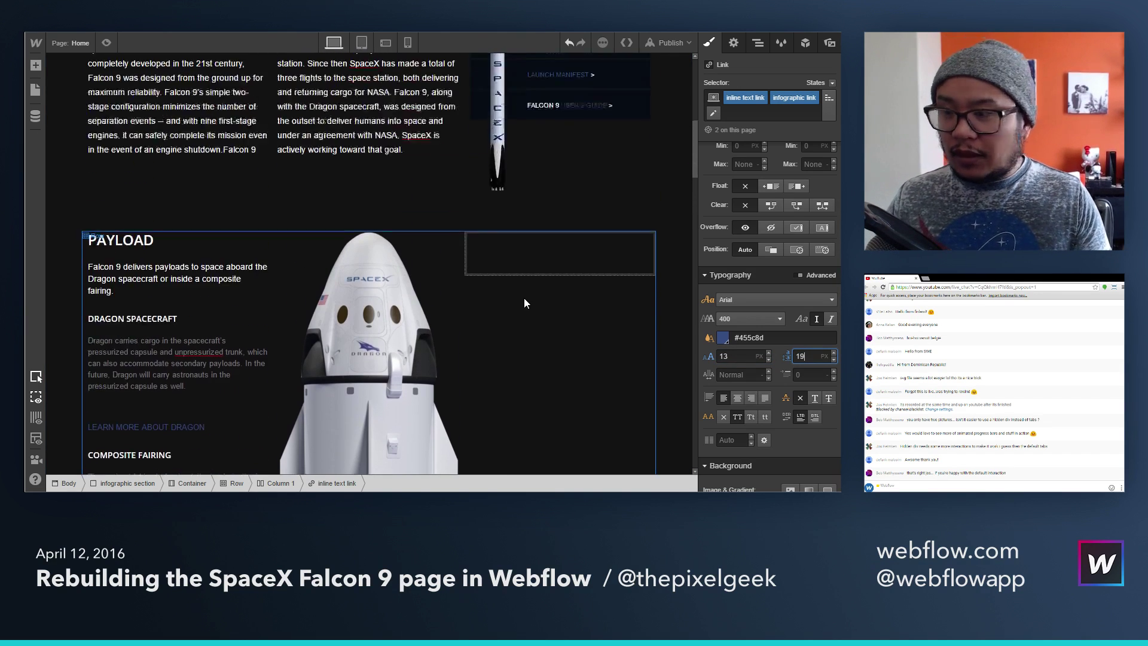
{"action": "scroll", "coordinate": [524, 303], "scroll_direction": "down", "scroll_amount": 3}
{"action": "scroll", "coordinate": [523, 303], "scroll_direction": "down", "scroll_amount": 2}
{"action": "scroll", "coordinate": [523, 303], "scroll_direction": "up", "scroll_amount": 4}
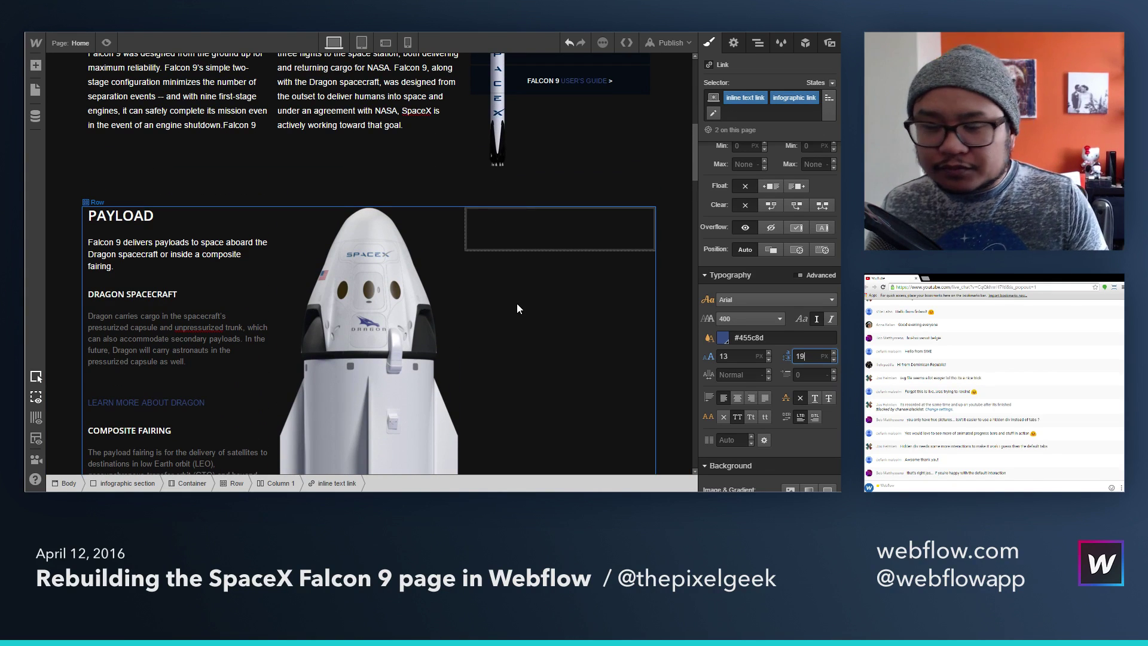
{"action": "left_click", "coordinate": [551, 242]}
{"action": "left_click", "coordinate": [829, 43]}
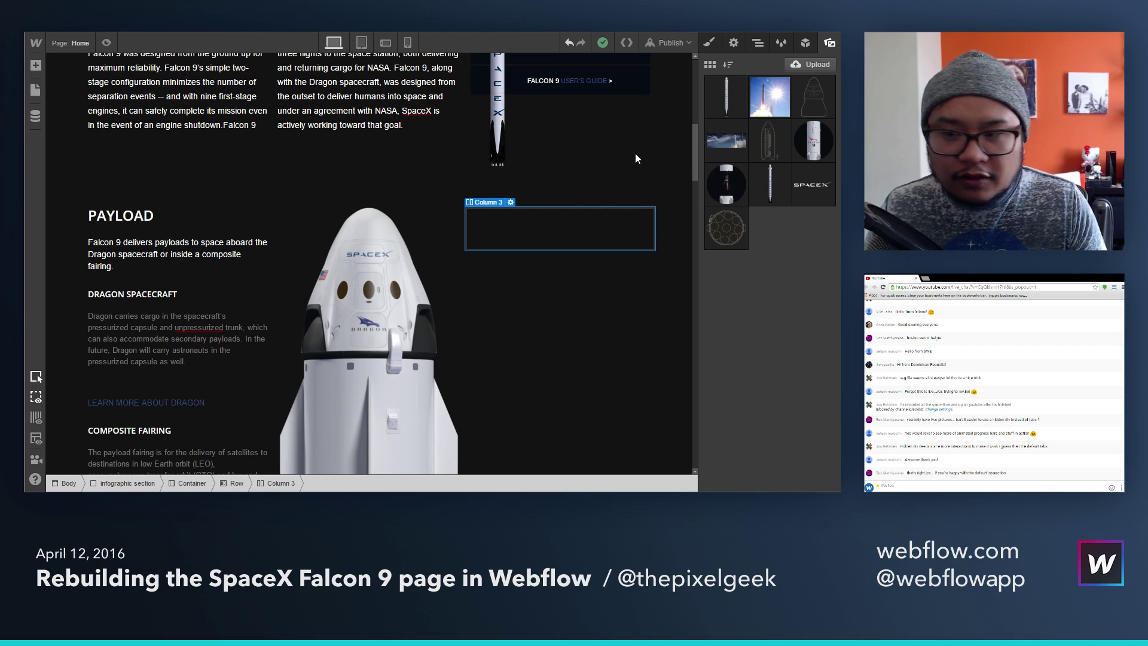
{"action": "key", "text": "a"}
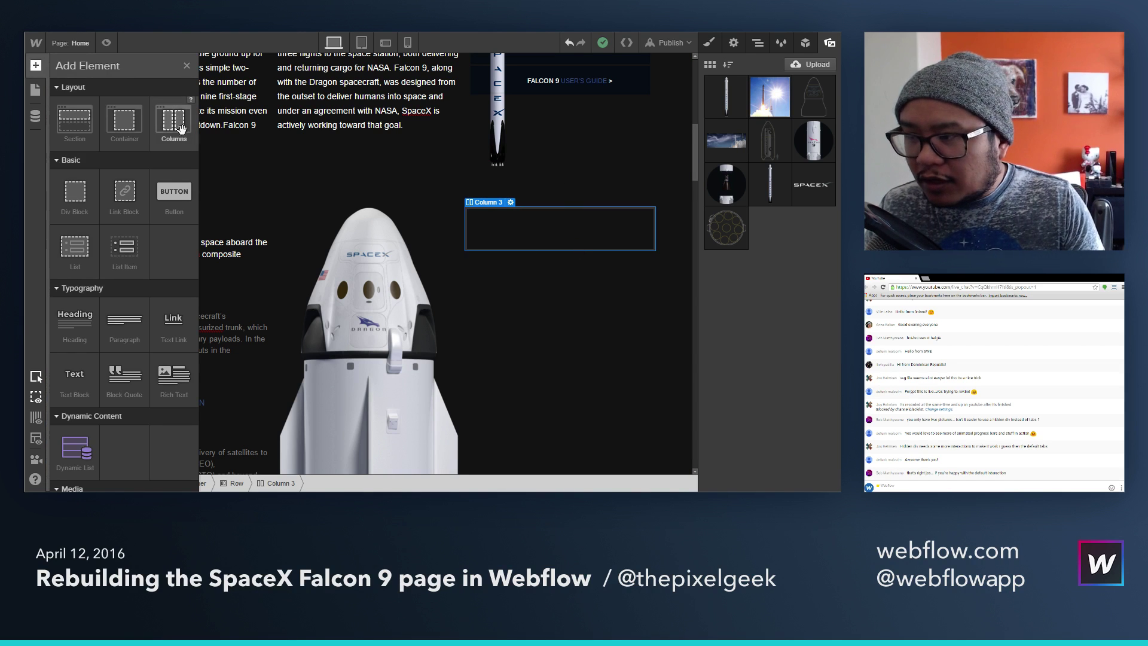
{"action": "left_click_drag", "start_coordinate": [180, 128], "coordinate": [568, 233]}
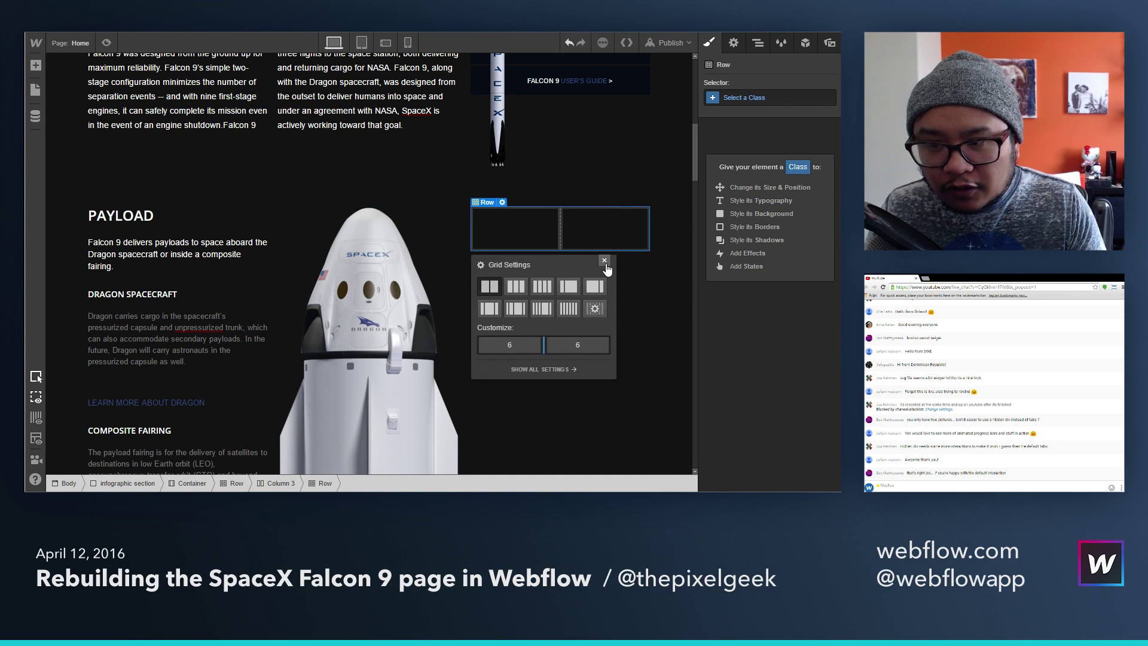
{"action": "left_click", "coordinate": [605, 262]}
Step: Place the Dragon capsule outline image from the assets in the first column of the nested row
{"action": "left_click", "coordinate": [515, 231]}
{"action": "key", "text": "a"}
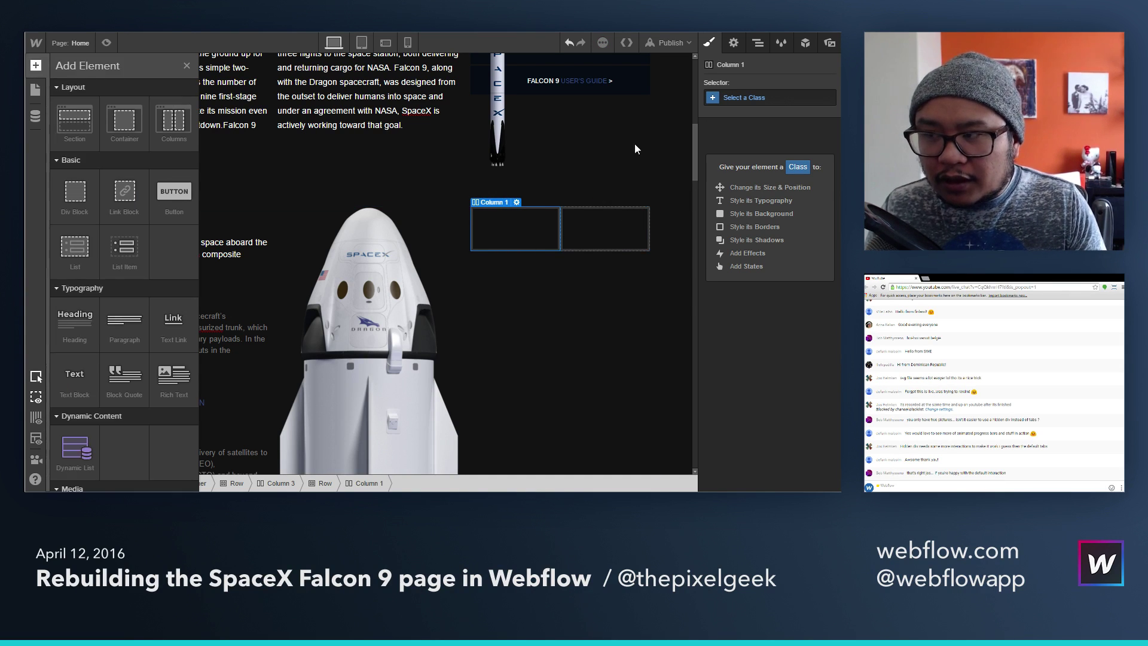
{"action": "left_click", "coordinate": [829, 47]}
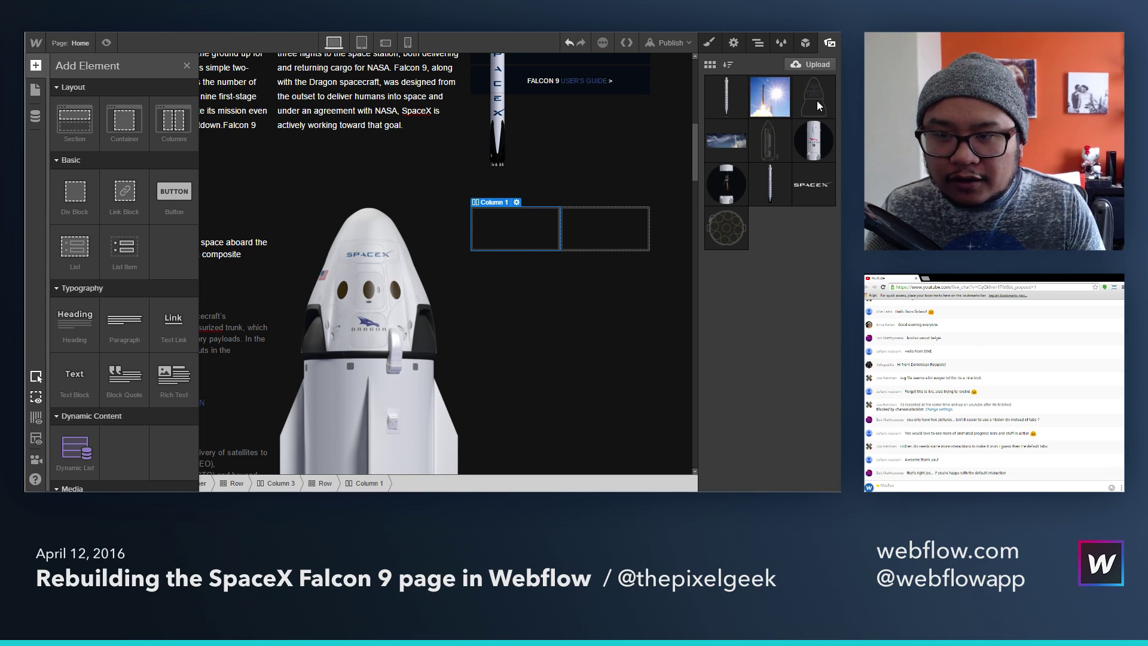
{"action": "key", "text": "a"}
{"action": "left_click_drag", "start_coordinate": [813, 96], "coordinate": [523, 236]}
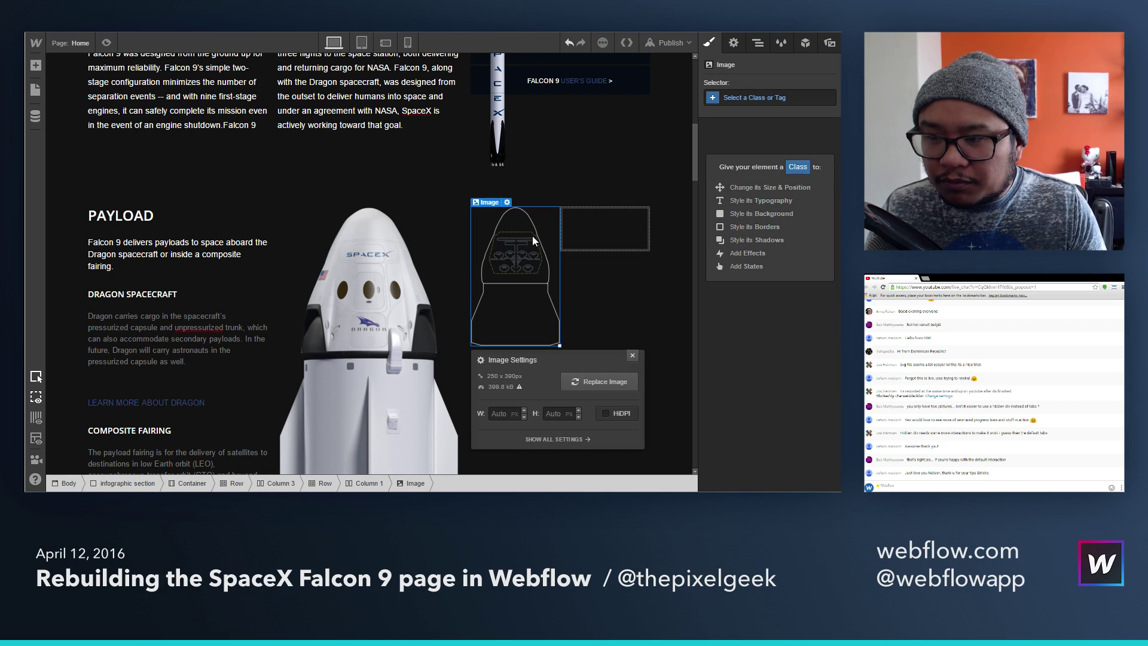
{"action": "left_click", "coordinate": [632, 356]}
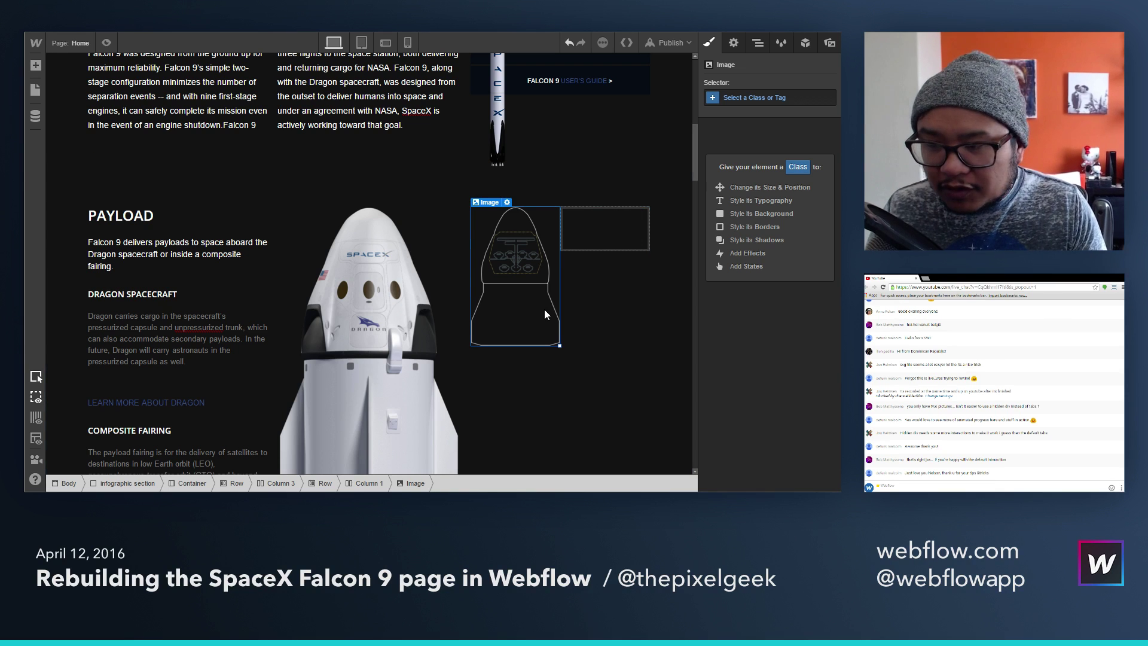
Step: Add a text block below the capsule outline image and set its text to "Fig. 1"
{"action": "key", "text": "a"}
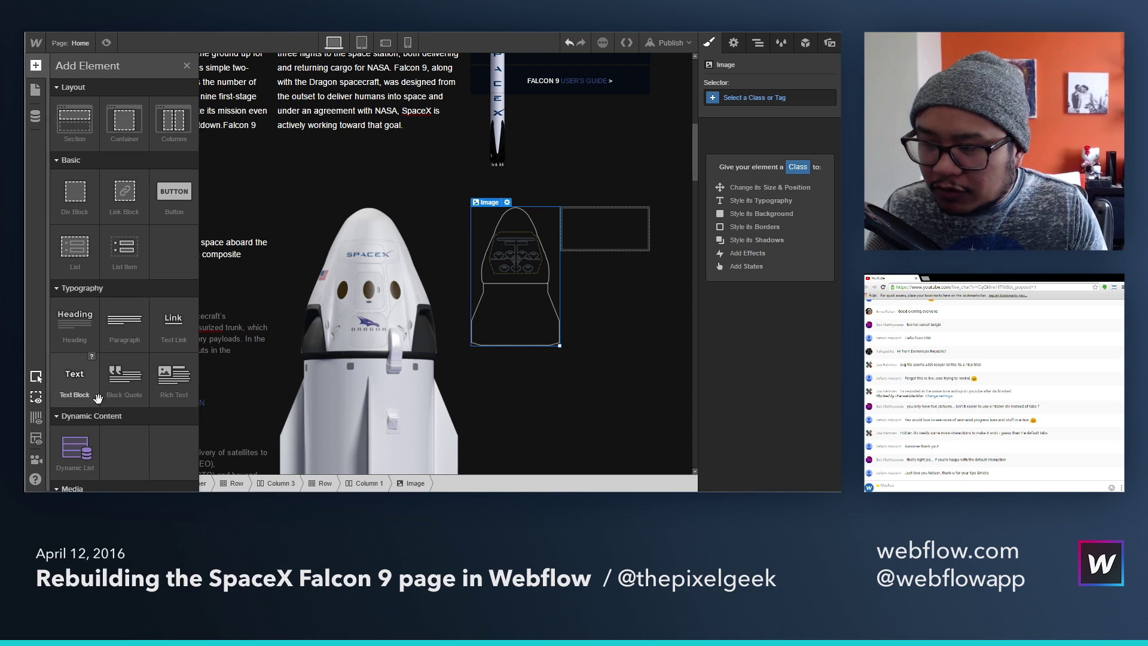
{"action": "left_click_drag", "start_coordinate": [98, 398], "coordinate": [572, 363]}
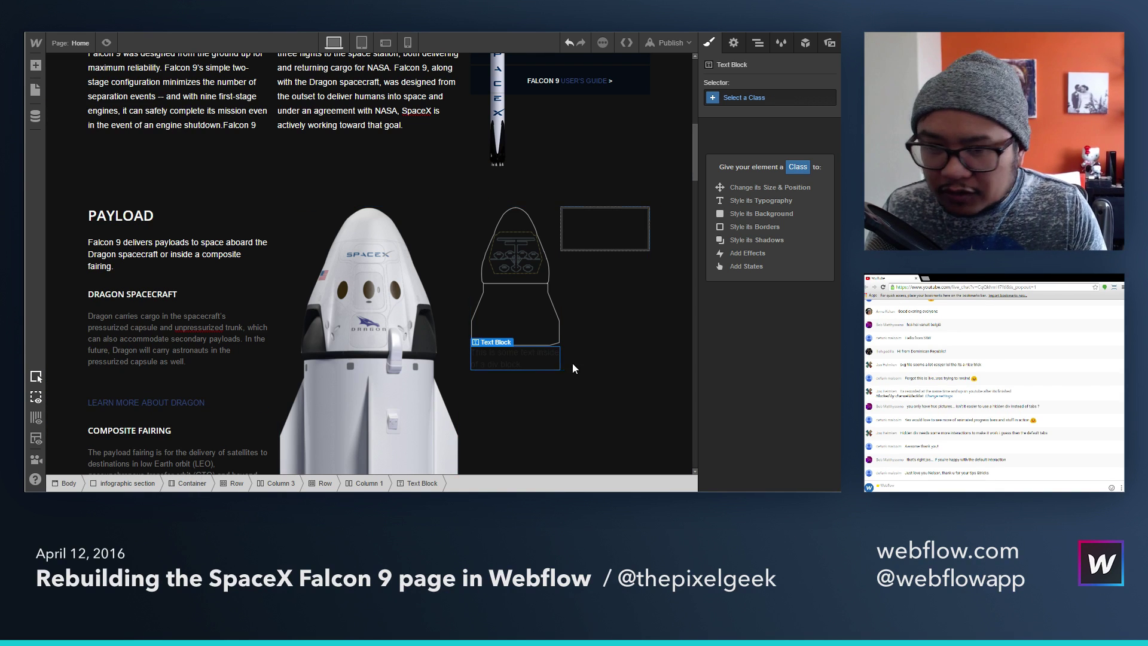
{"action": "double_click", "coordinate": [517, 364]}
{"action": "type", "text": "Fag"}
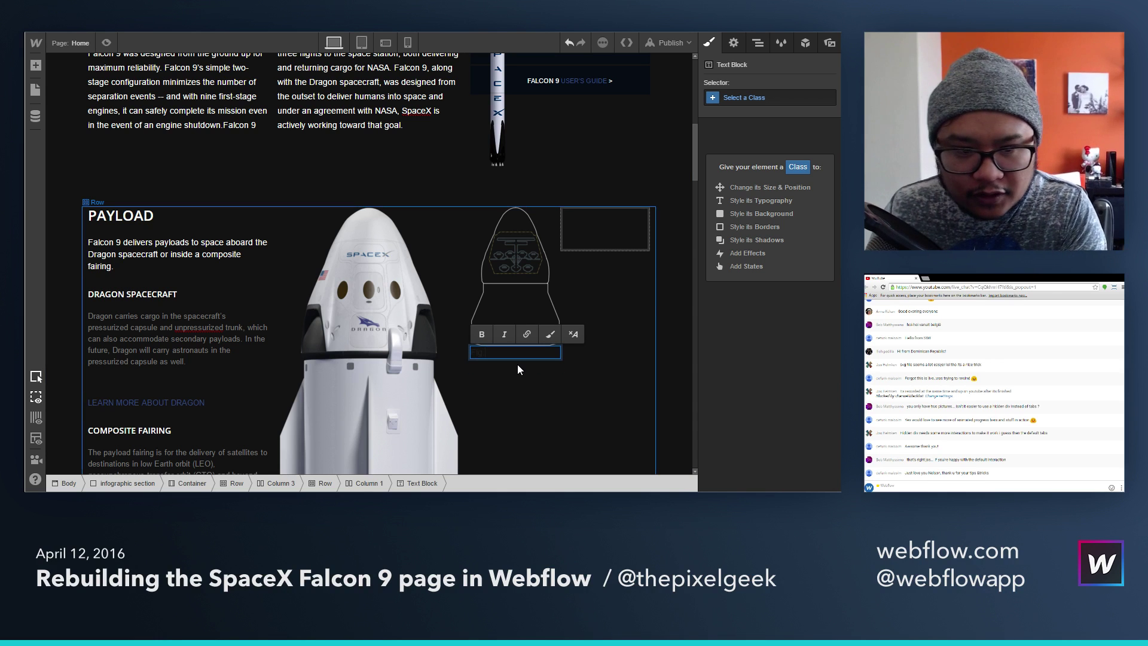
{"action": "type", "text": ". 1"}
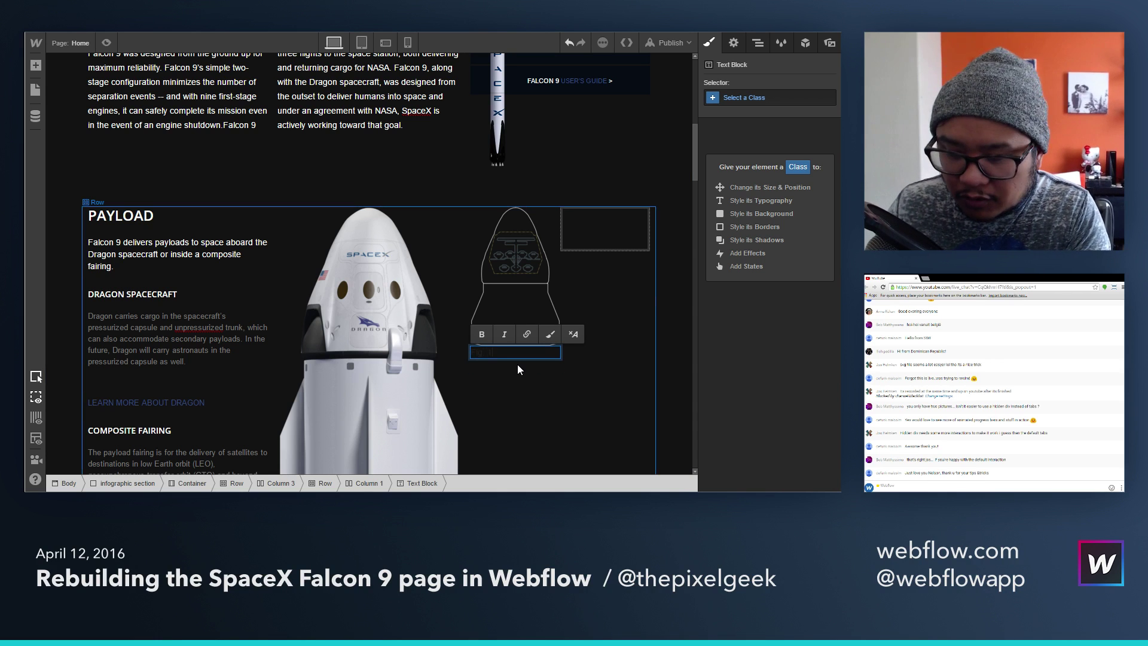
Step: Create a class named "fig text" on the figure caption's text block
{"action": "left_click", "coordinate": [756, 102]}
{"action": "type", "text": "fig tex"}
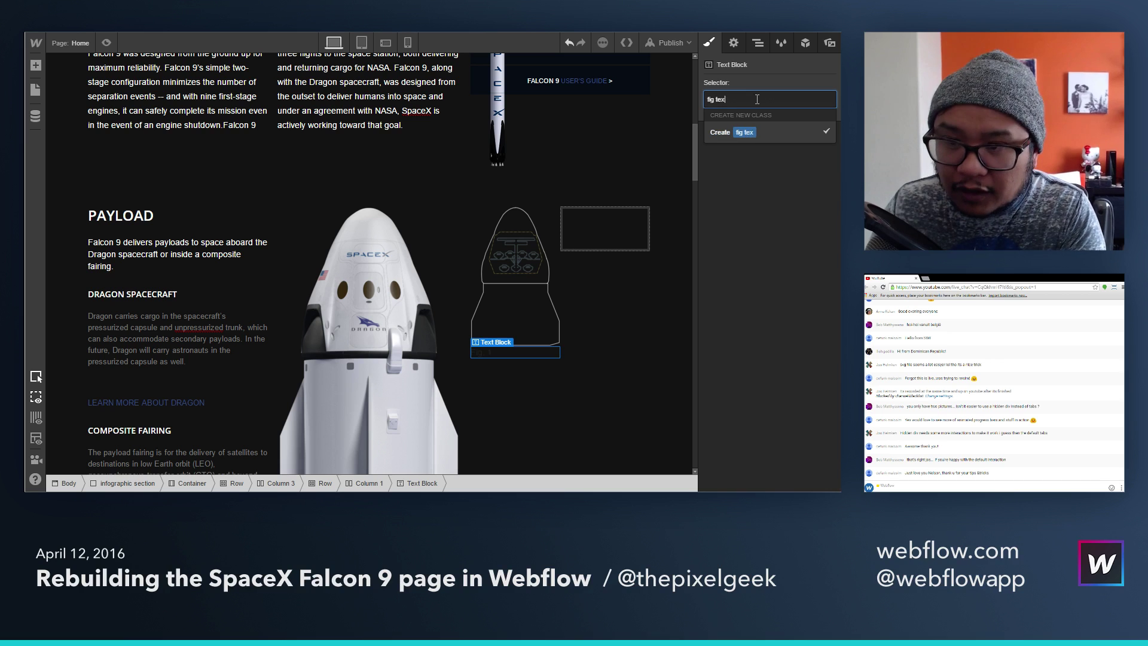
{"action": "type", "text": "t"}
{"action": "key", "text": "Return"}
Step: Style the fig text class with white text, 700 - Bold weight and uppercase letters
{"action": "scroll", "coordinate": [771, 329], "scroll_direction": "down", "scroll_amount": 5}
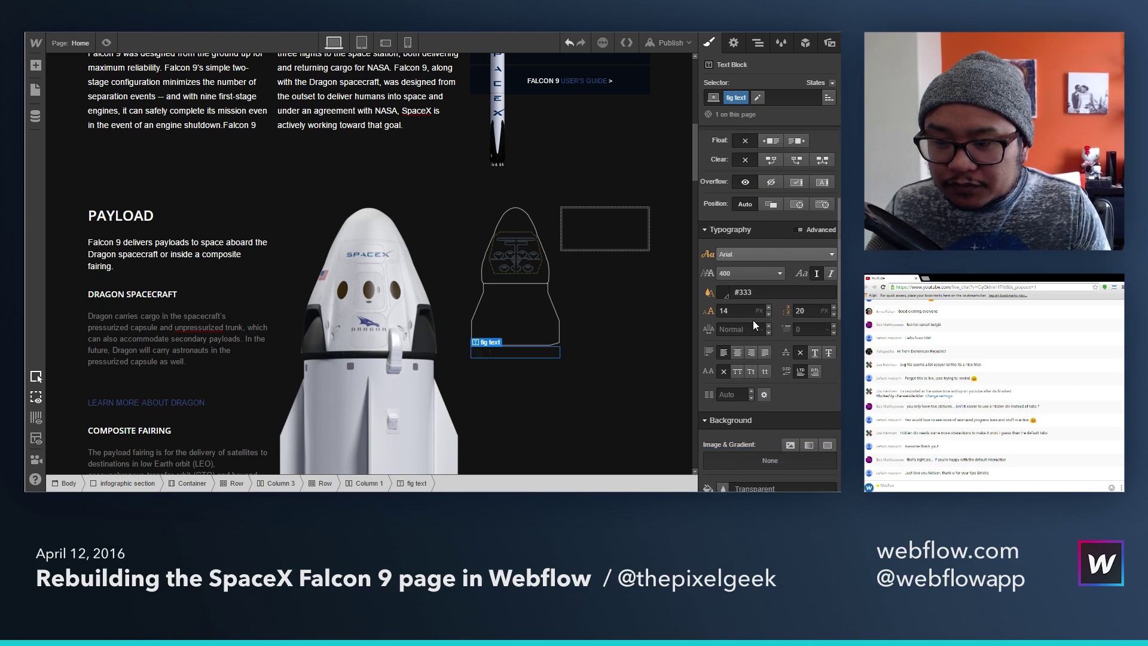
{"action": "left_click", "coordinate": [722, 268]}
{"action": "left_click", "coordinate": [738, 433]}
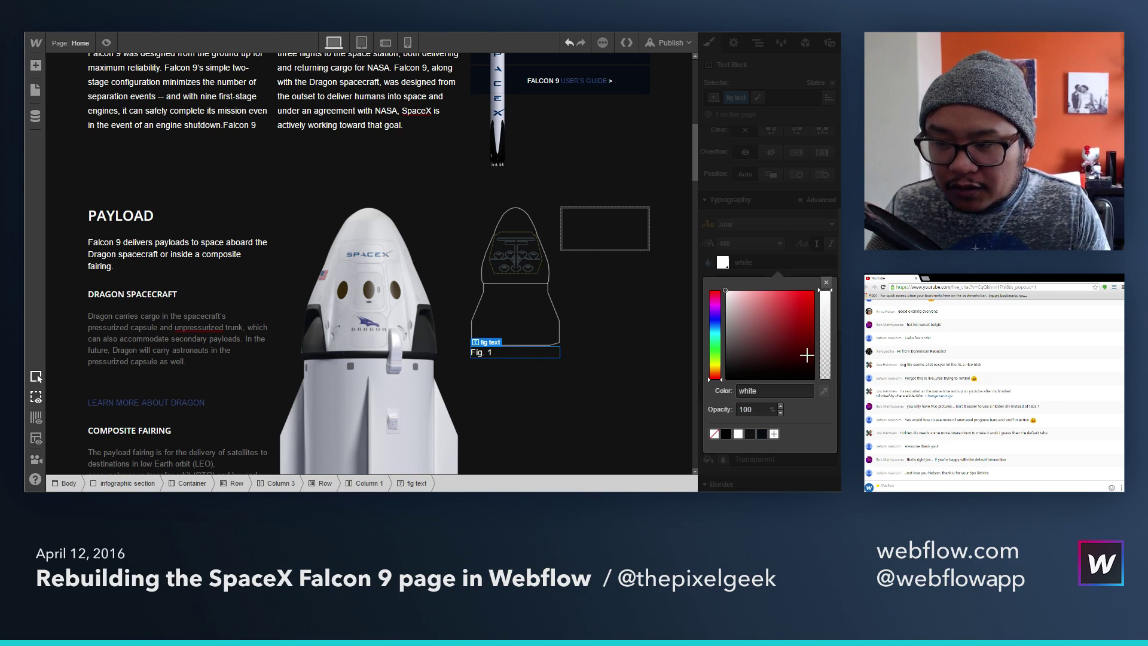
{"action": "left_click", "coordinate": [826, 282]}
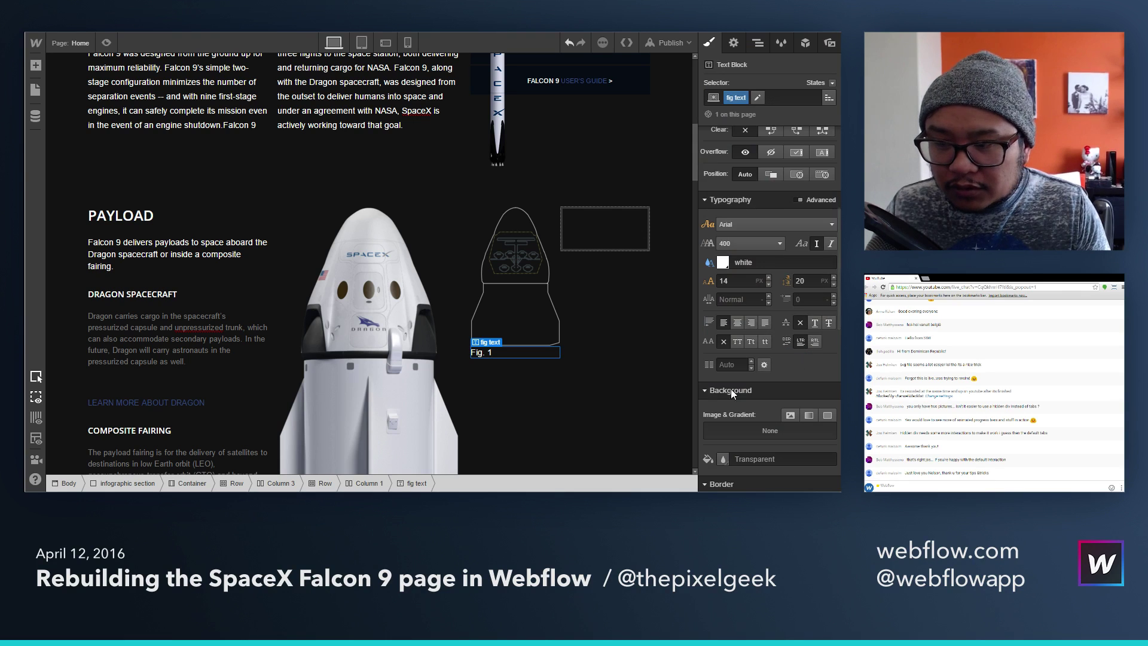
{"action": "left_click", "coordinate": [754, 245]}
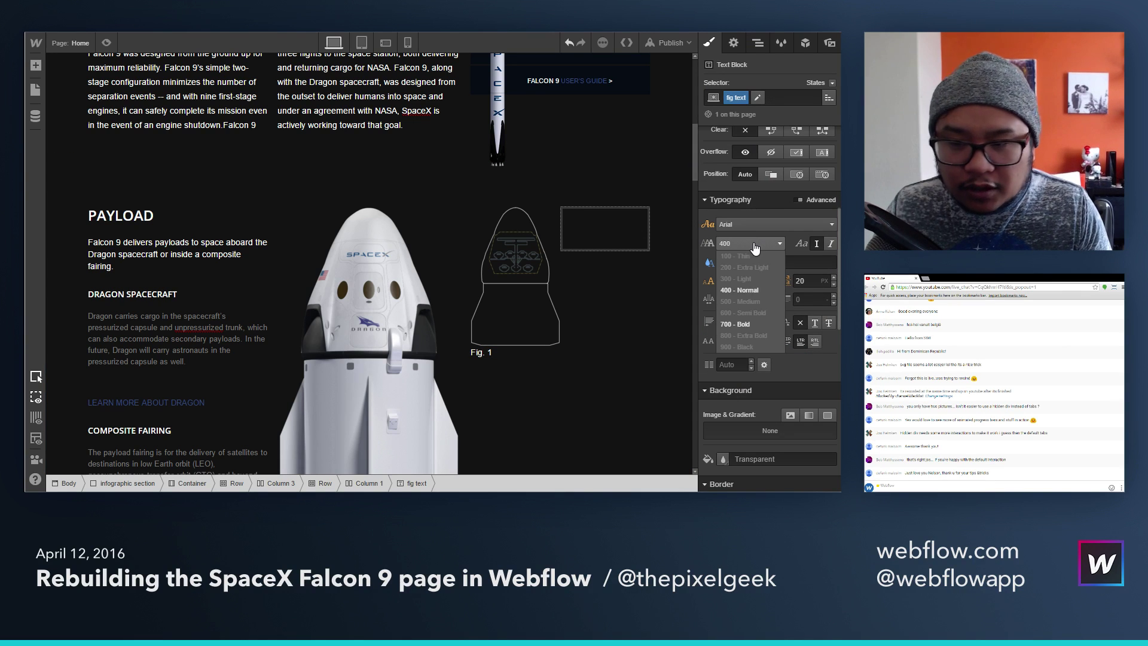
{"action": "left_click", "coordinate": [739, 324]}
{"action": "left_click", "coordinate": [737, 341]}
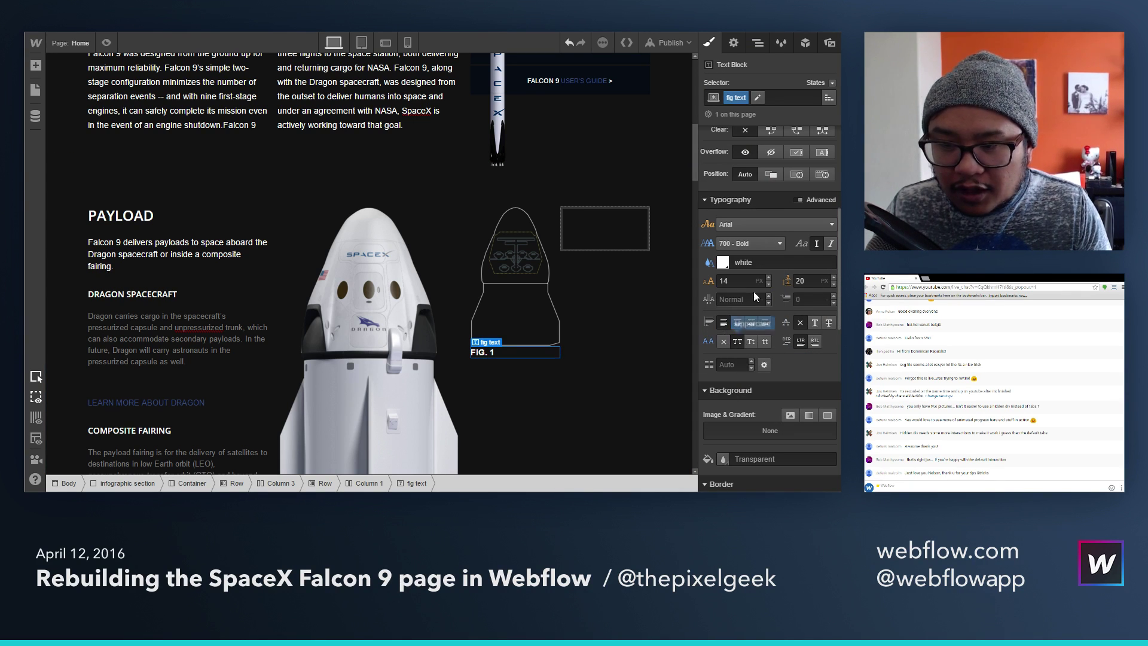
Step: Set the fig text class to a 10 px font size and 18 px line height
{"action": "left_click", "coordinate": [740, 280]}
{"action": "type", "text": "10"}
{"action": "key", "text": "Tab"}
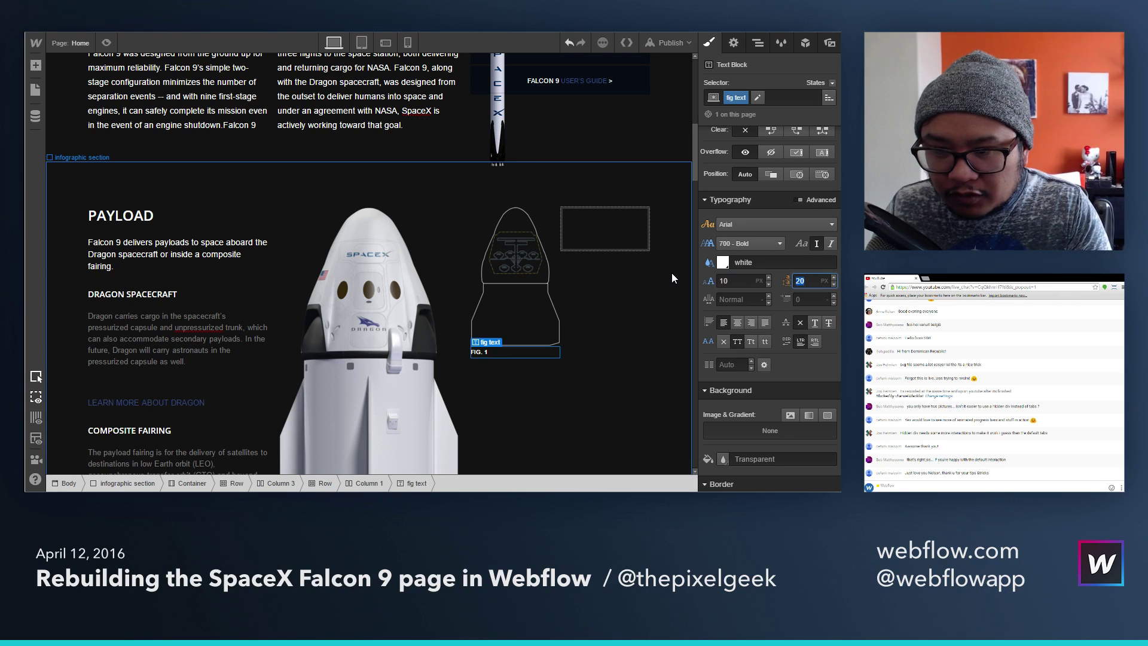
{"action": "type", "text": "18"}
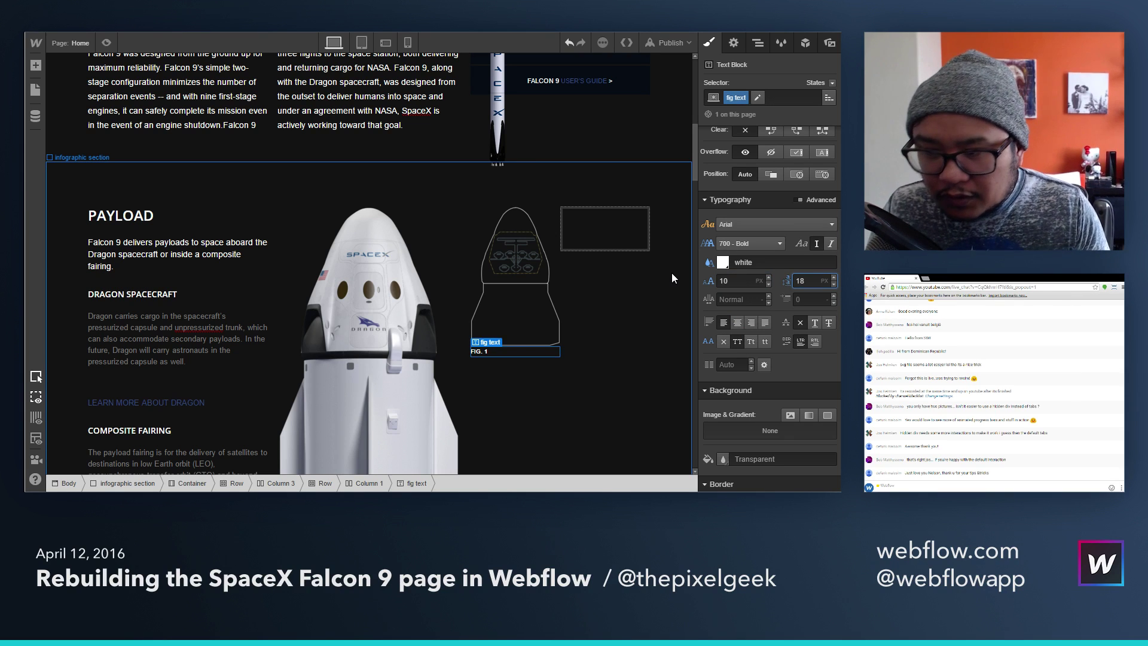
Step: Add a paragraph below the Fig. 1 caption reading "Dragon Spacecraft & Trunk 8.1m (26.6 ft) height, 3.7m (12 ft) diameter"
{"action": "left_click", "coordinate": [487, 349]}
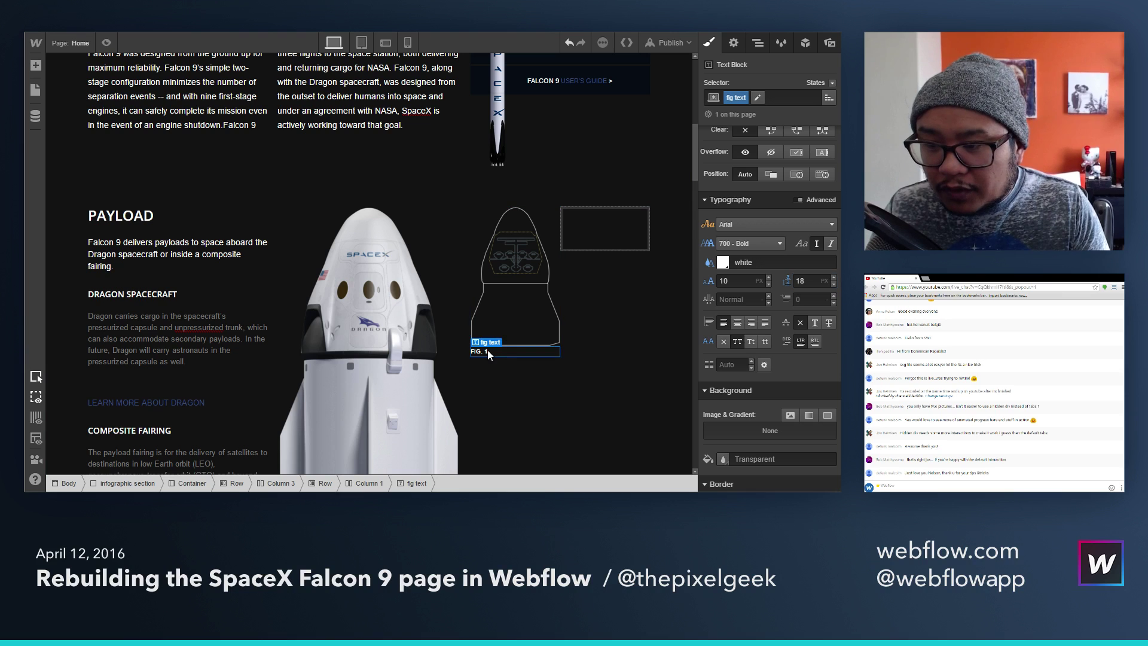
{"action": "key", "text": "a"}
{"action": "left_click", "coordinate": [124, 323]}
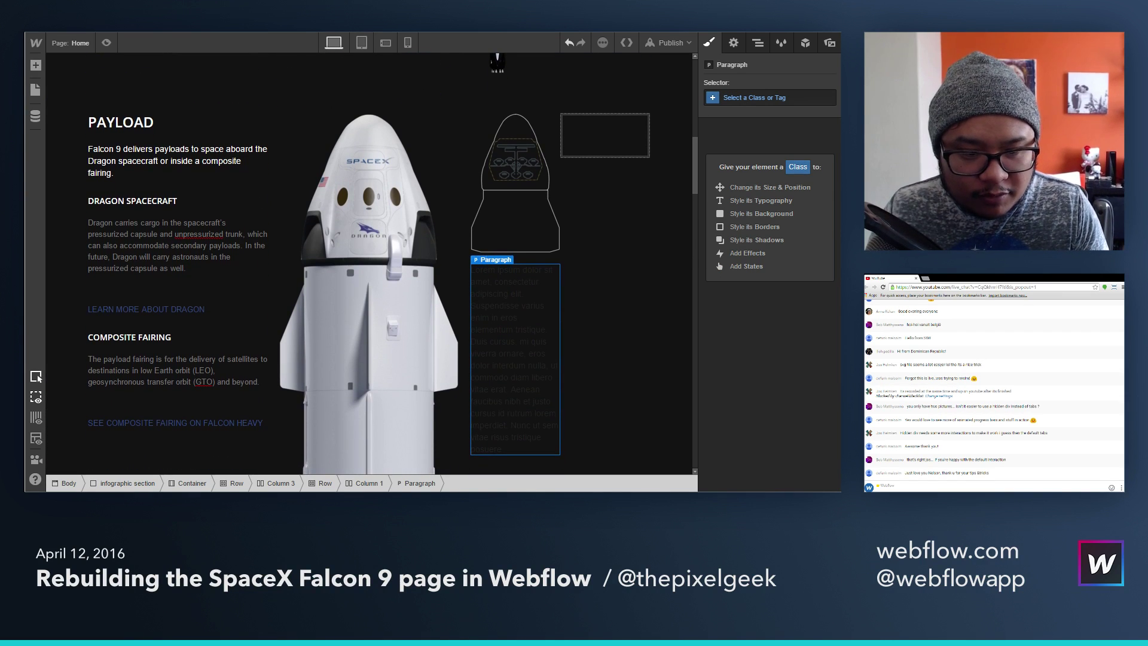
{"action": "triple_click", "coordinate": [534, 346]}
{"action": "type", "text": "Dragon Spacecraft & Trunk 8.1m (26.6 ft) height 3.7m (12 ft) diameter"}
{"action": "key", "text": "Escape"}
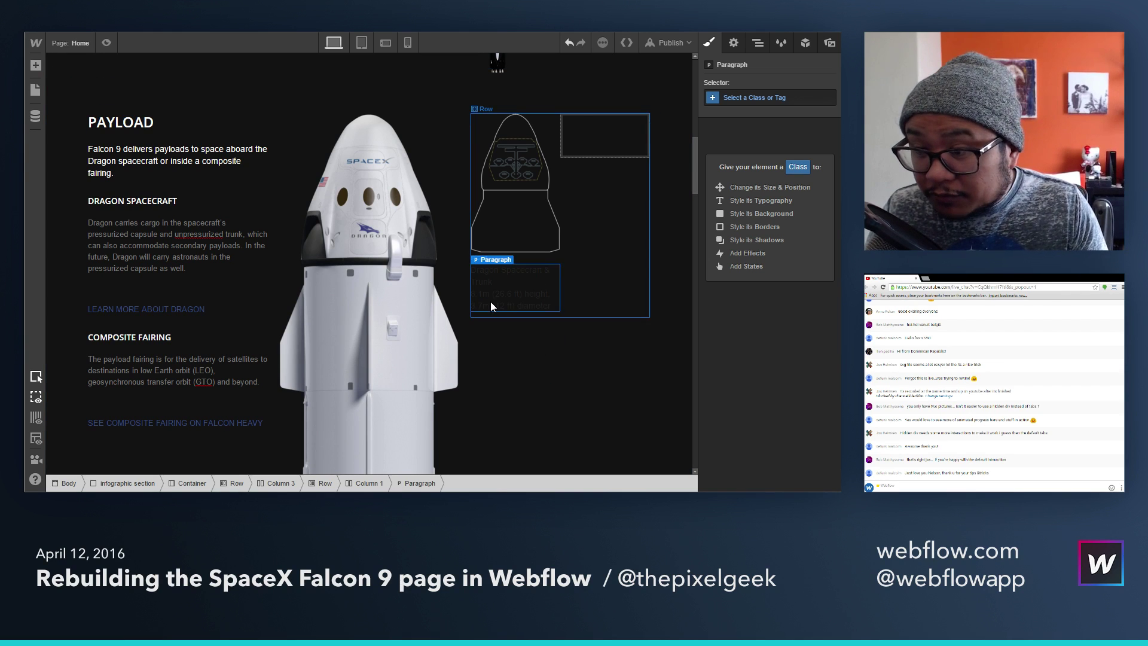
Step: Create a class named "fig p" on the new figure paragraph and set its text color to #646464
{"action": "left_click", "coordinate": [745, 97]}
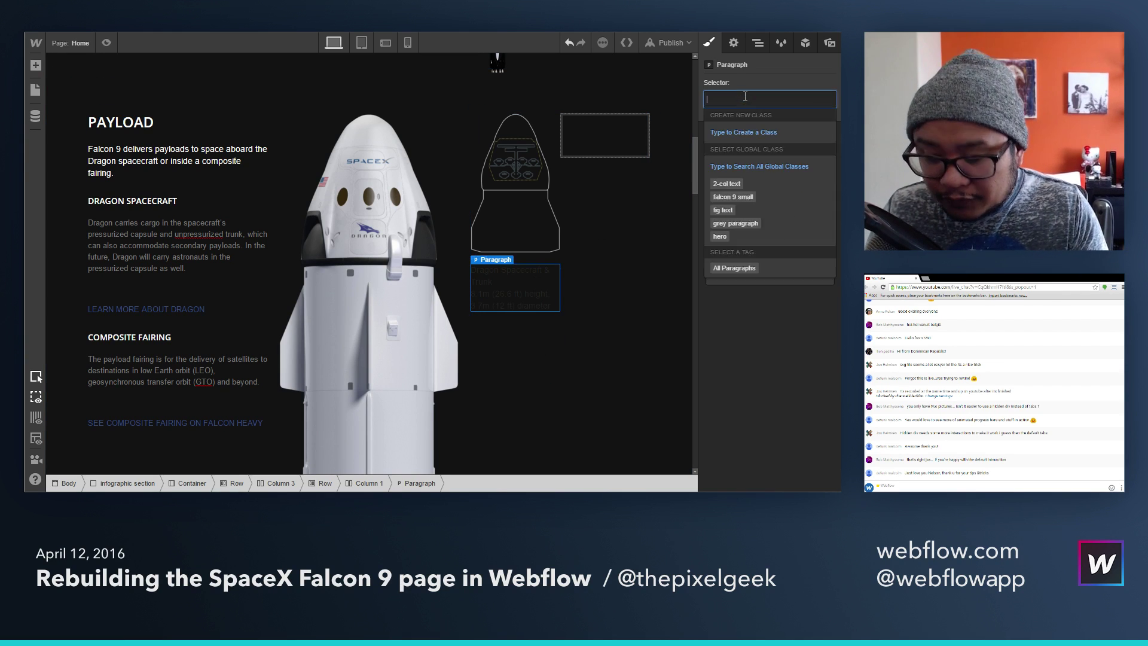
{"action": "type", "text": "fig "}
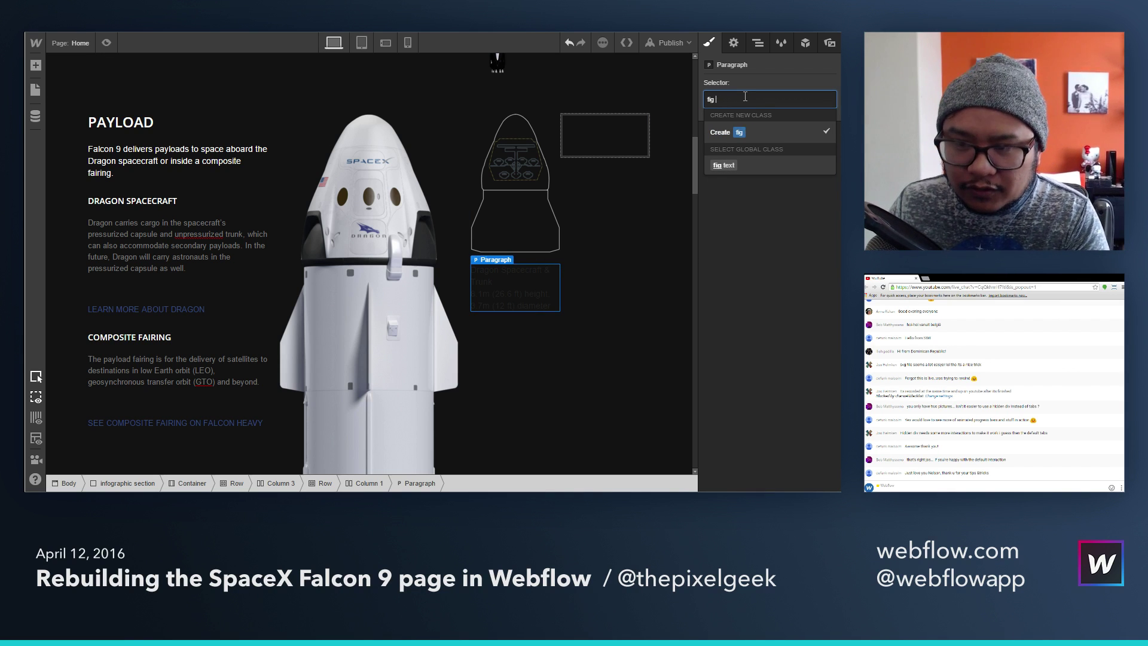
{"action": "type", "text": "tp"}
{"action": "key", "text": "Return"}
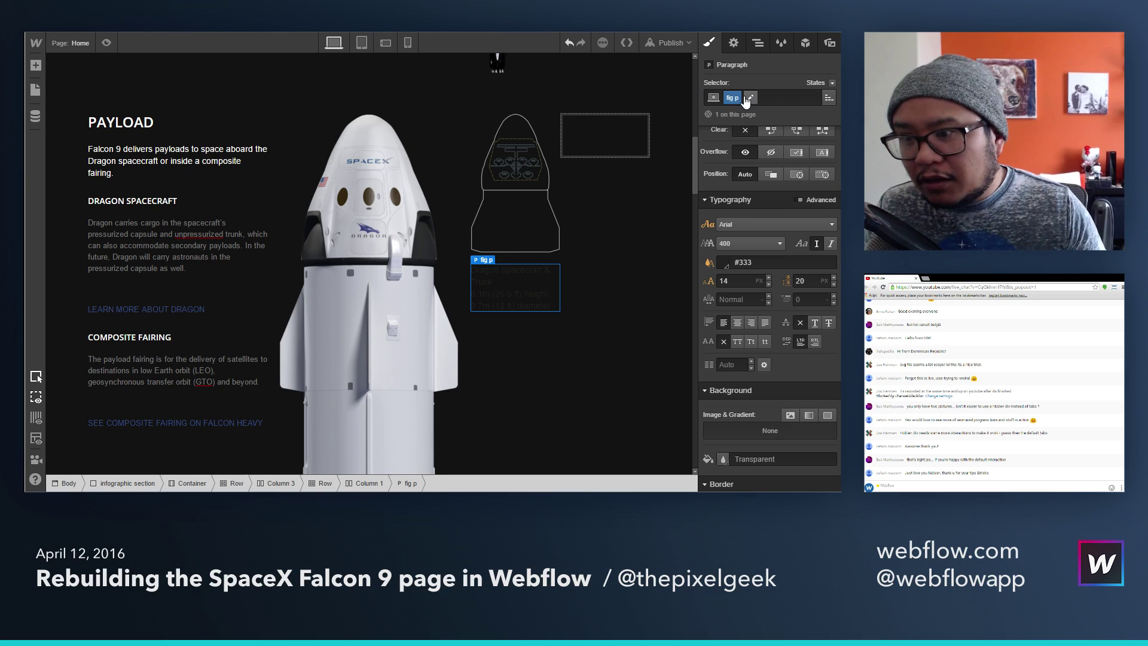
{"action": "left_click", "coordinate": [752, 263]}
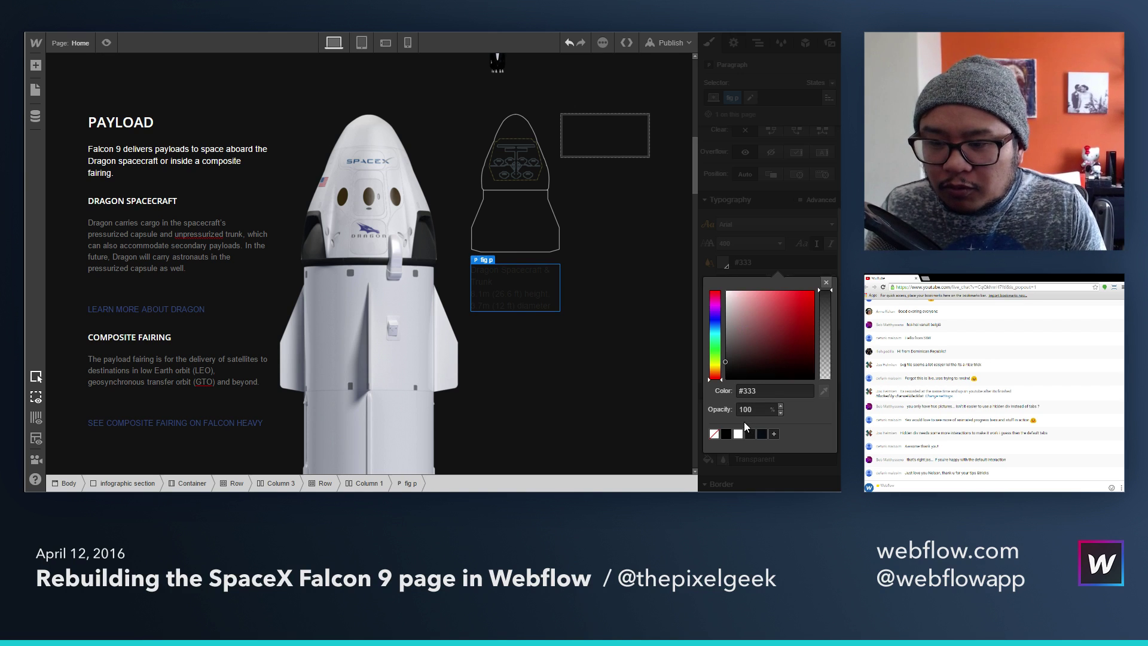
{"action": "left_click", "coordinate": [738, 433]}
{"action": "left_click_drag", "start_coordinate": [734, 353], "coordinate": [688, 345]}
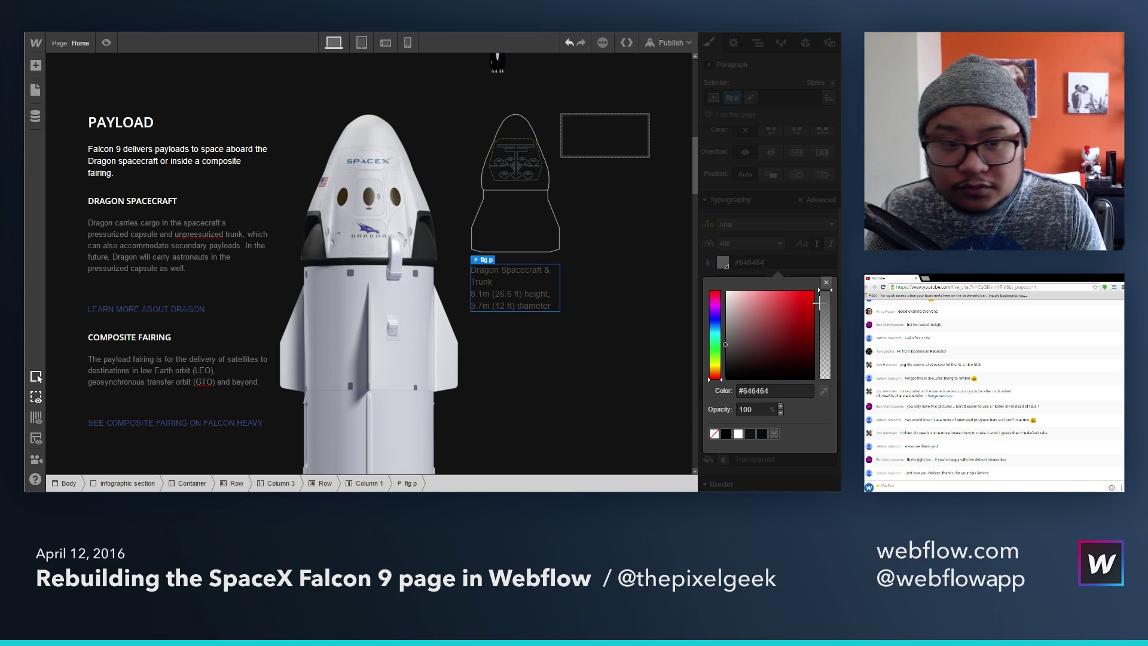
{"action": "left_click", "coordinate": [826, 283]}
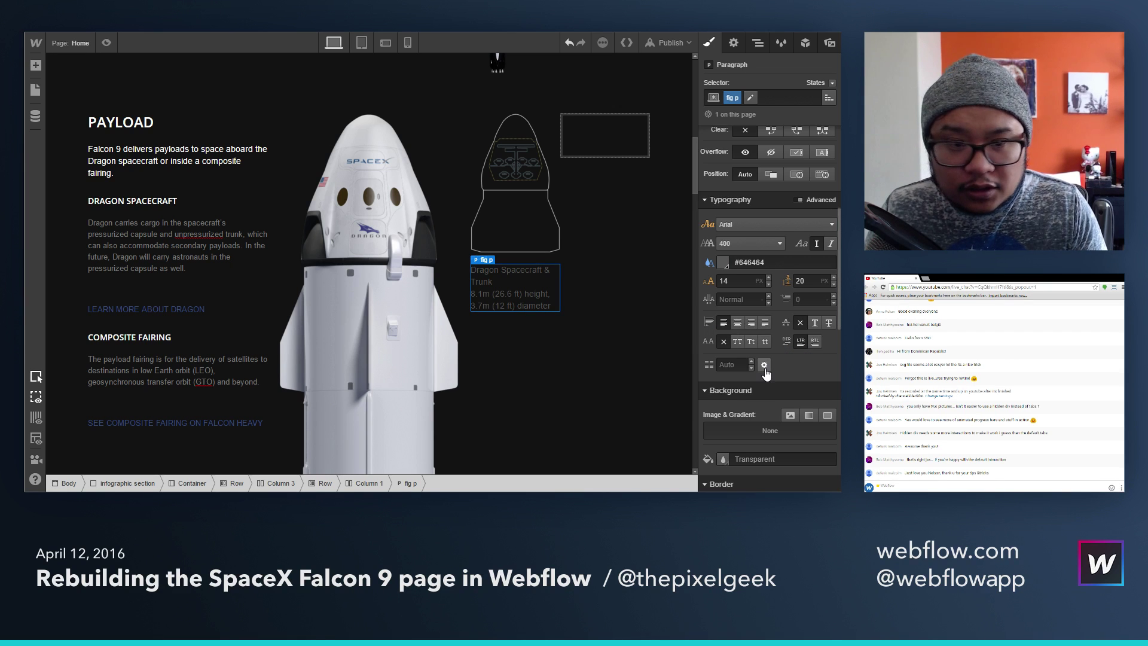
Step: Set the fig p class to a 12 px font size and 18 px line height
{"action": "left_click", "coordinate": [749, 284]}
{"action": "key", "text": "Down"}
{"action": "key", "text": "Down"}
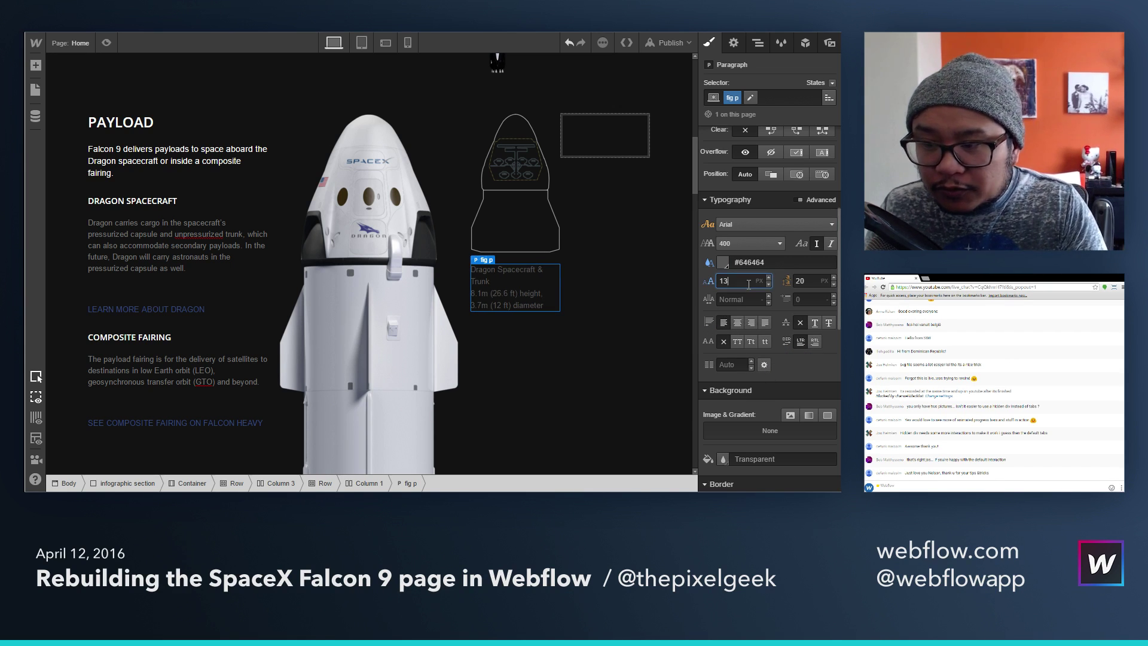
{"action": "key", "text": "Tab"}
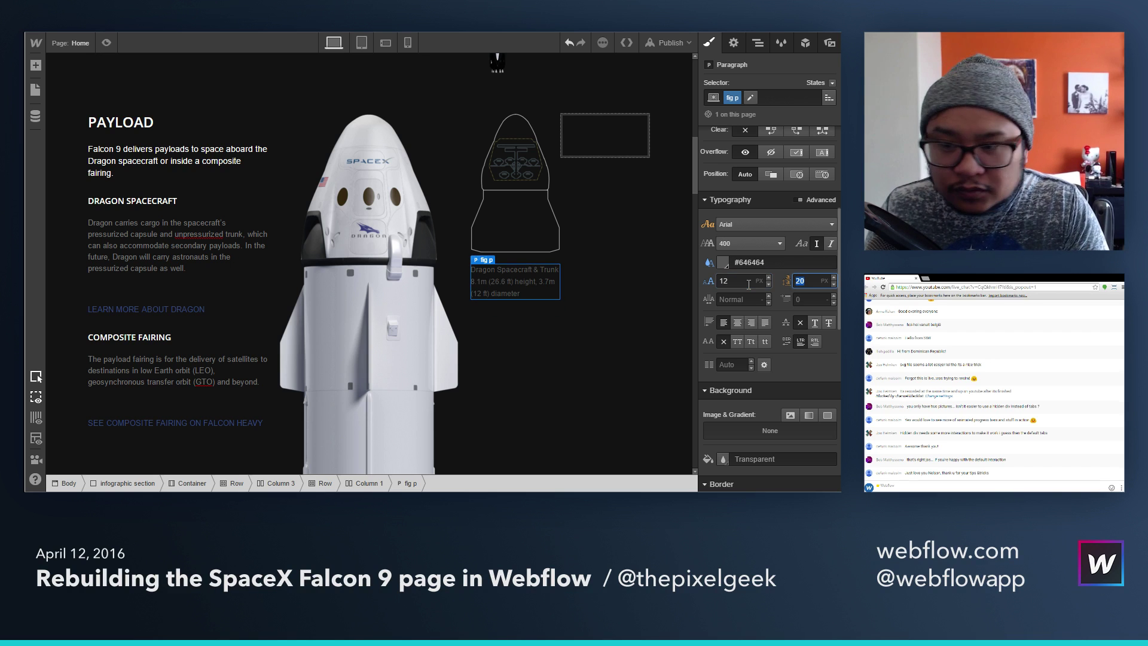
{"action": "key", "text": "Down"}
{"action": "key", "text": "Down"}
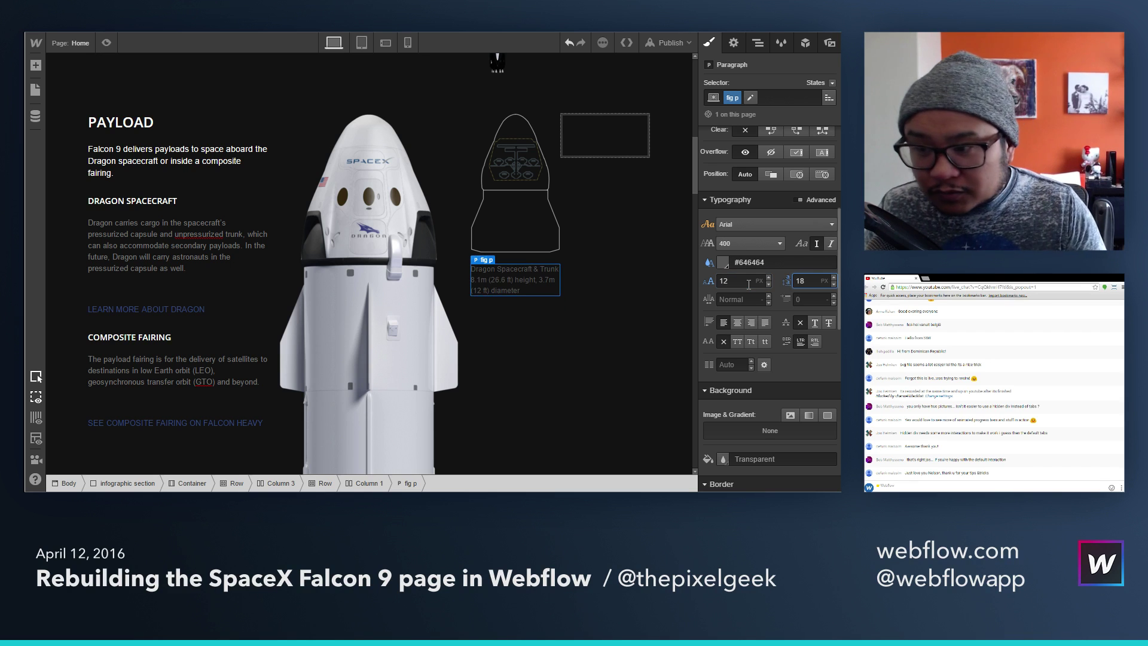
Step: Place the composite fairing outline image from the assets in the second column of the nested row
{"action": "left_click", "coordinate": [615, 147]}
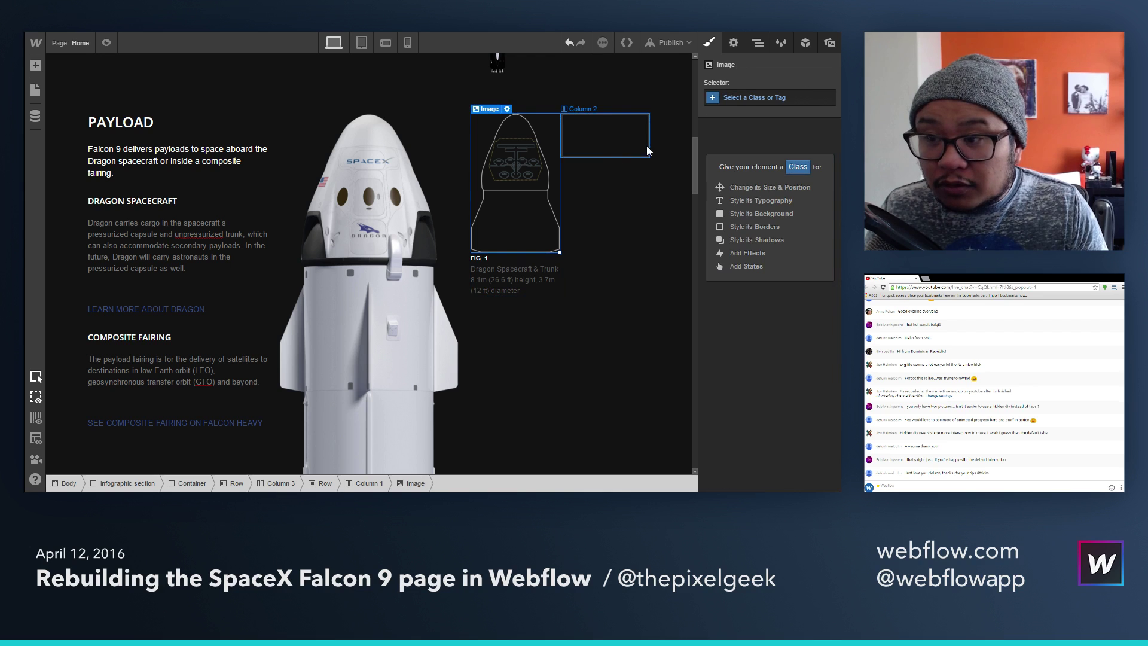
{"action": "left_click", "coordinate": [828, 44]}
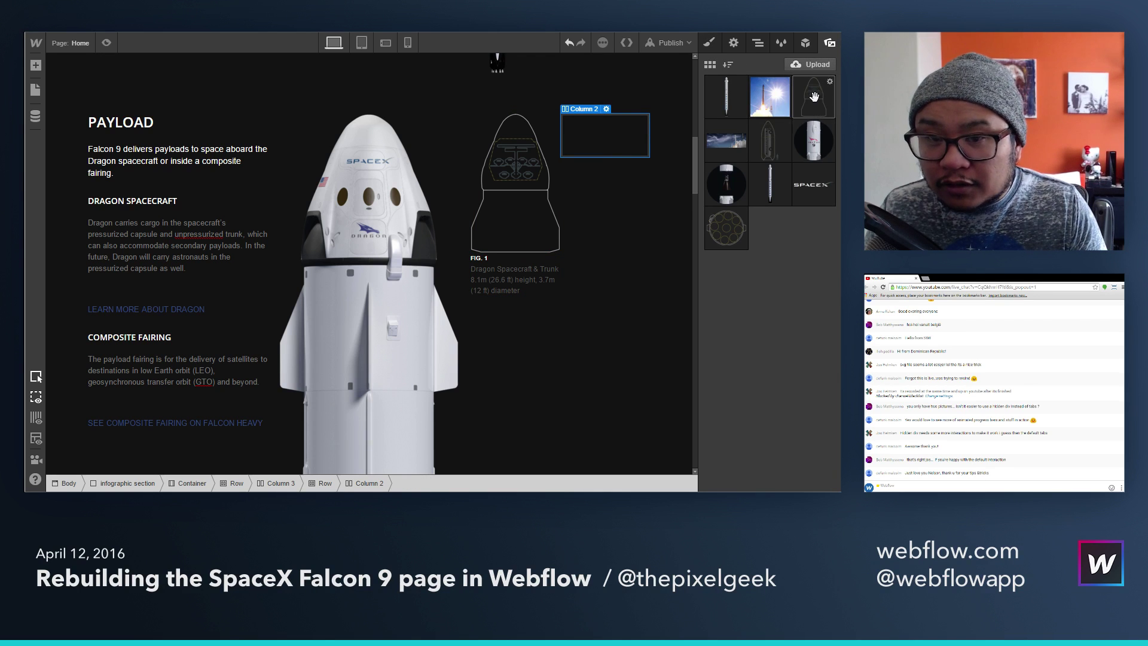
{"action": "left_click_drag", "start_coordinate": [770, 137], "coordinate": [629, 154]}
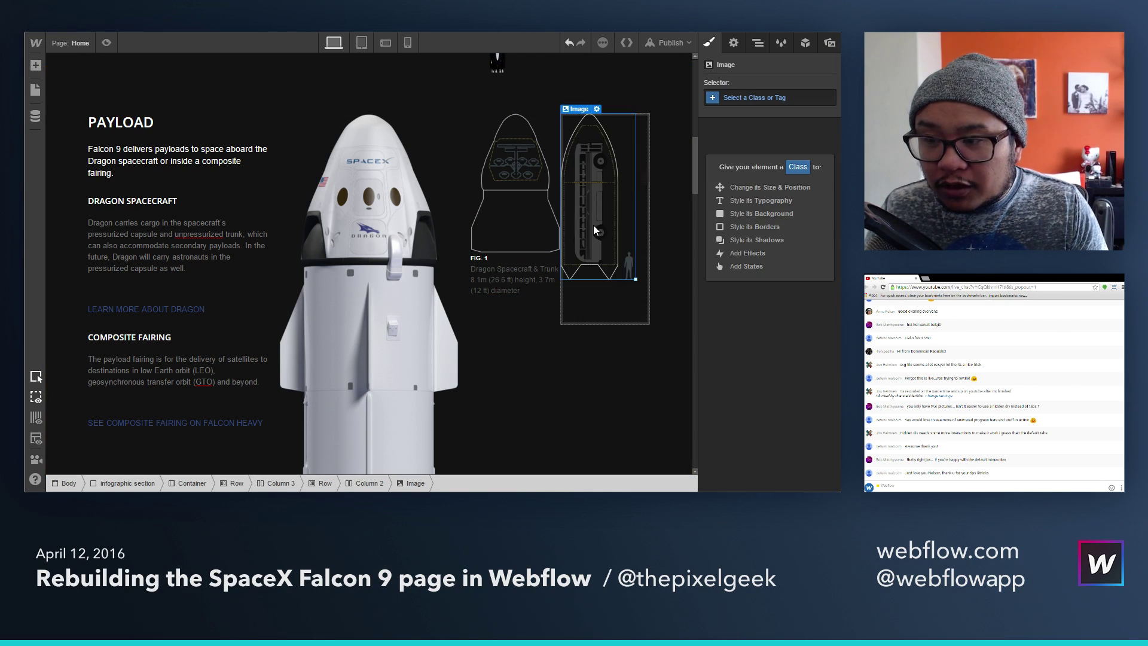
Step: Give the Fig. 1 caption a 25 px top margin and a 15 px bottom margin
{"action": "left_click", "coordinate": [483, 260]}
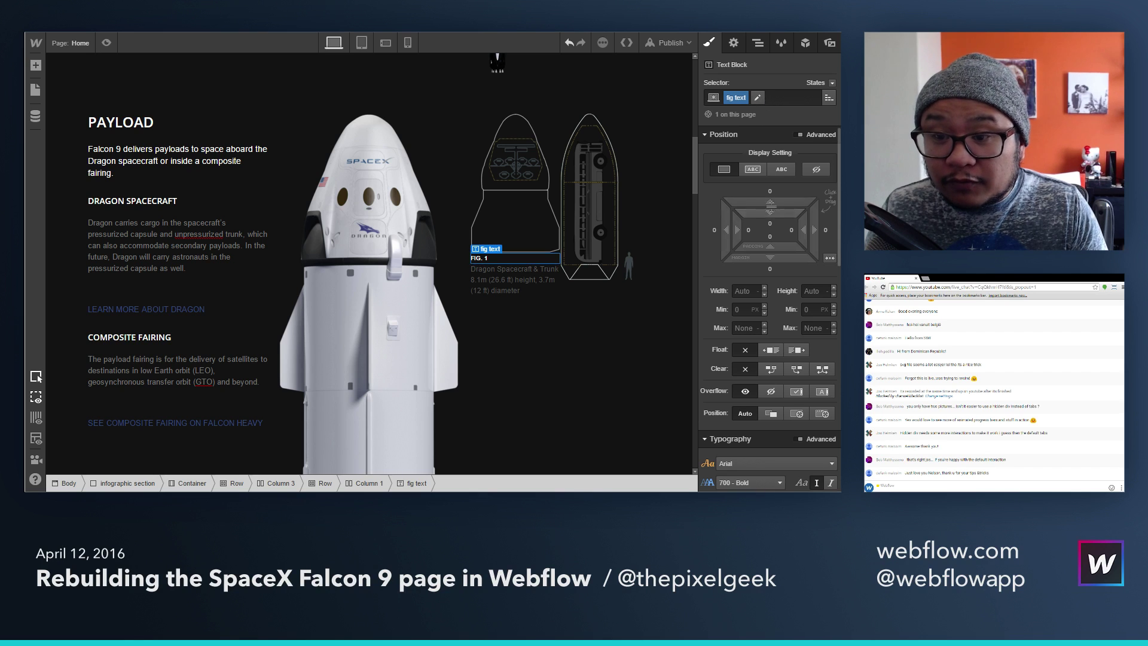
{"action": "left_click_drag", "start_coordinate": [770, 202], "coordinate": [768, 157]}
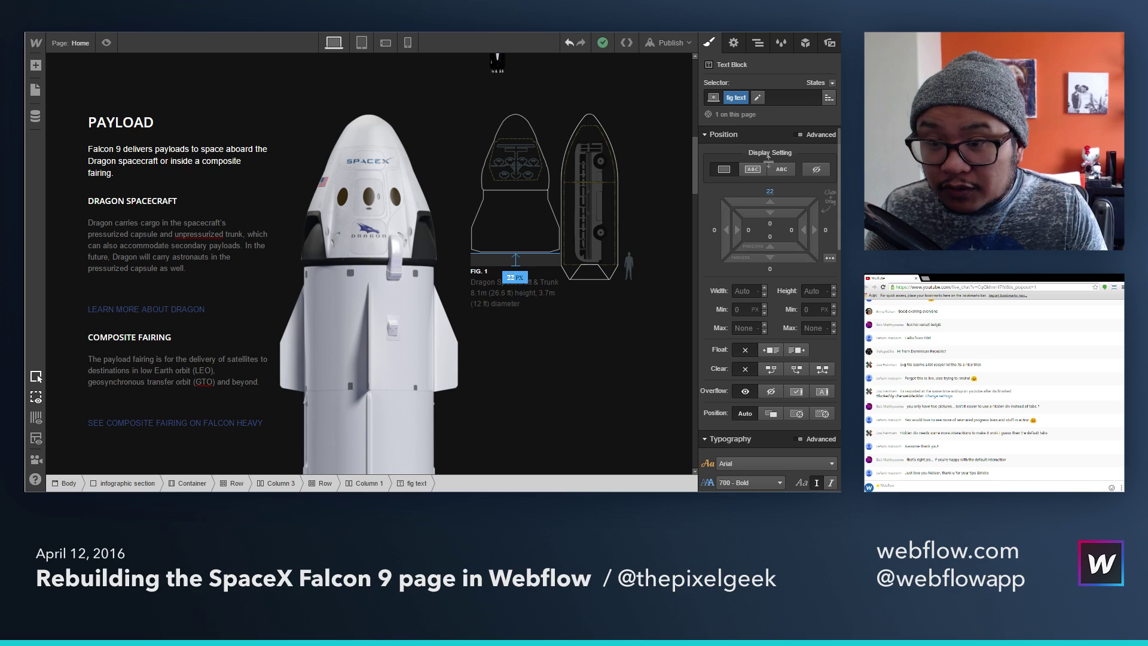
{"action": "left_click", "coordinate": [765, 189]}
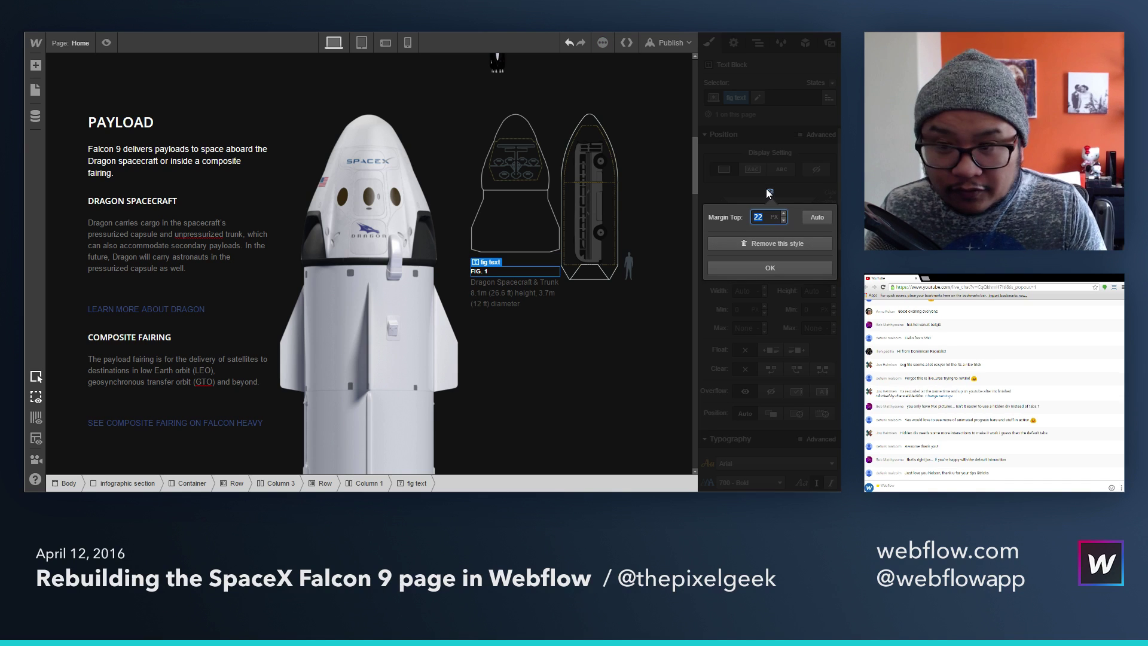
{"action": "left_click", "coordinate": [771, 268]}
{"action": "left_click_drag", "start_coordinate": [770, 192], "coordinate": [781, 193]}
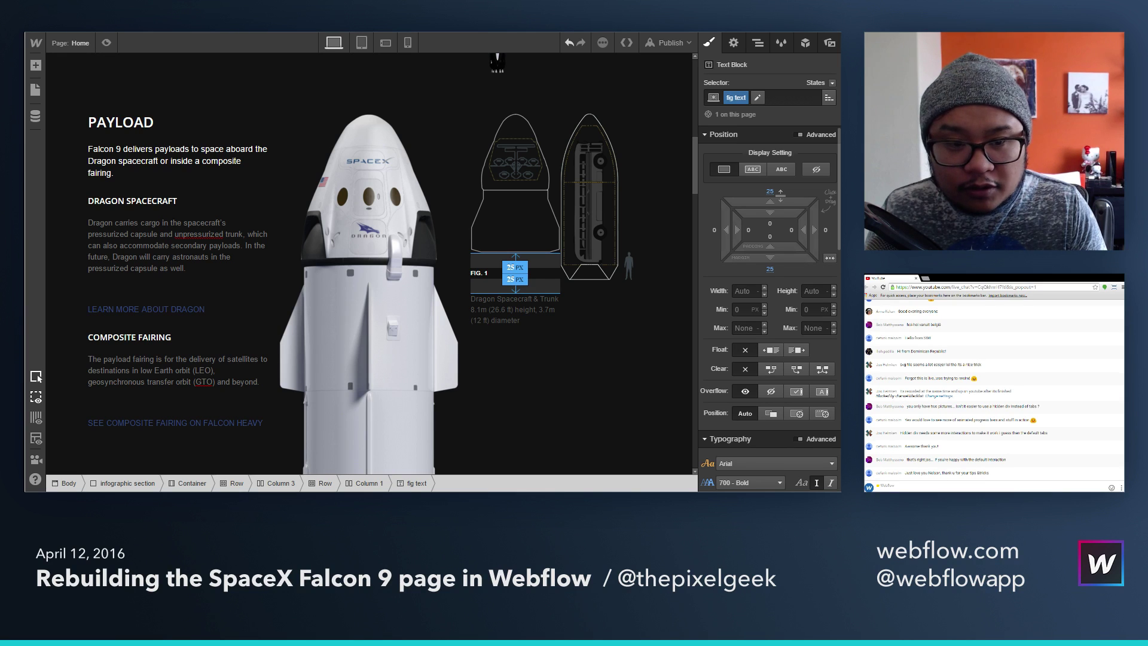
{"action": "left_click", "coordinate": [769, 269]}
{"action": "type", "text": "15"}
{"action": "key", "text": "Return"}
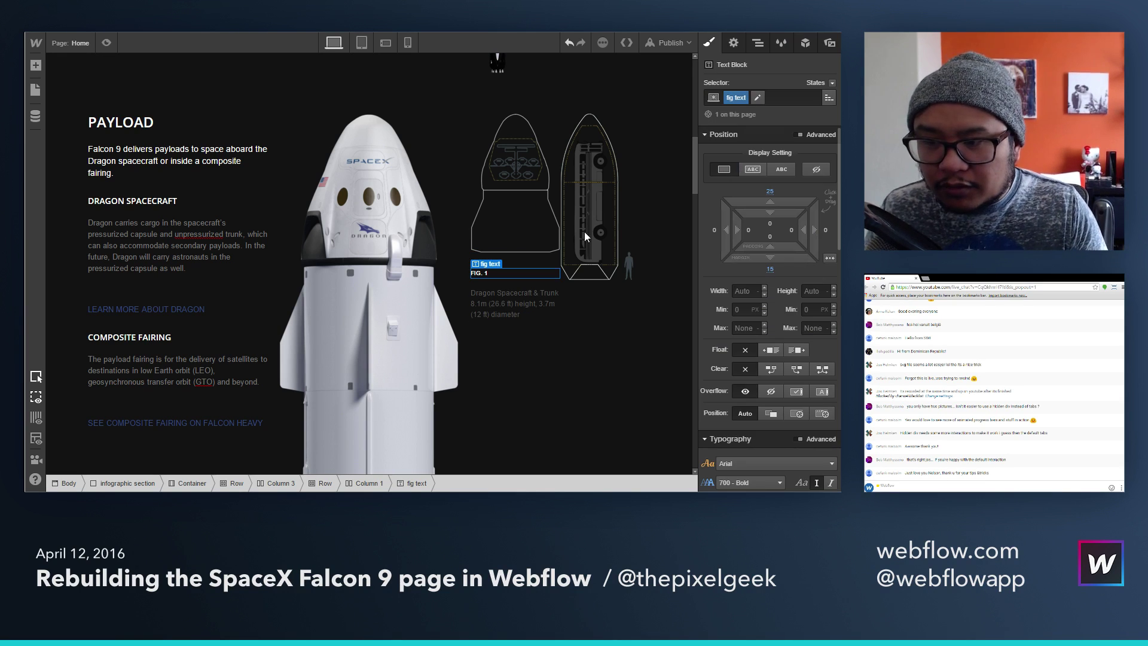
Step: Create a class named "dragon img" on the capsule outline image and give it a top margin of about 46 px
{"action": "left_click", "coordinate": [529, 145]}
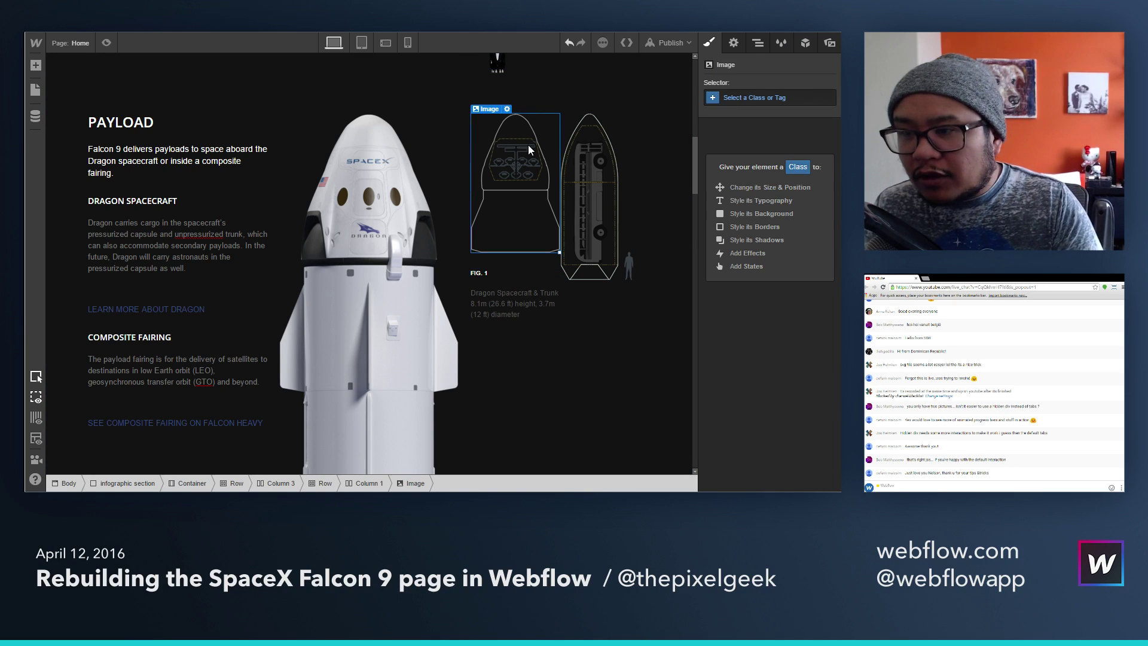
{"action": "left_click", "coordinate": [763, 98]}
{"action": "type", "text": "dragon"}
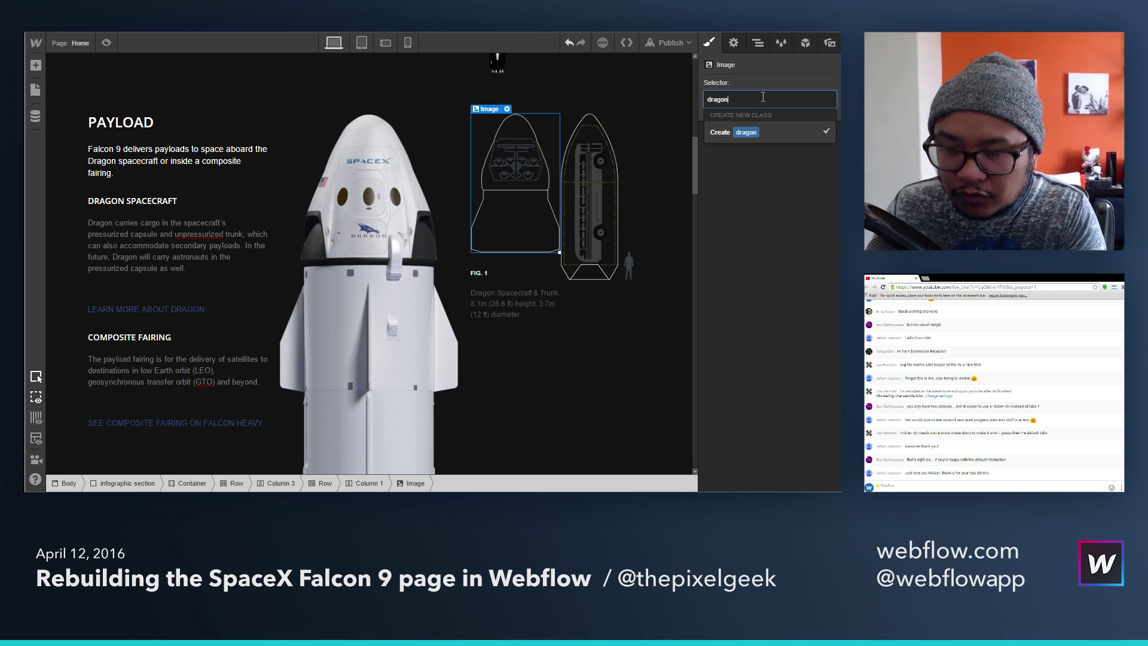
{"action": "type", "text": " img"}
{"action": "key", "text": "Return"}
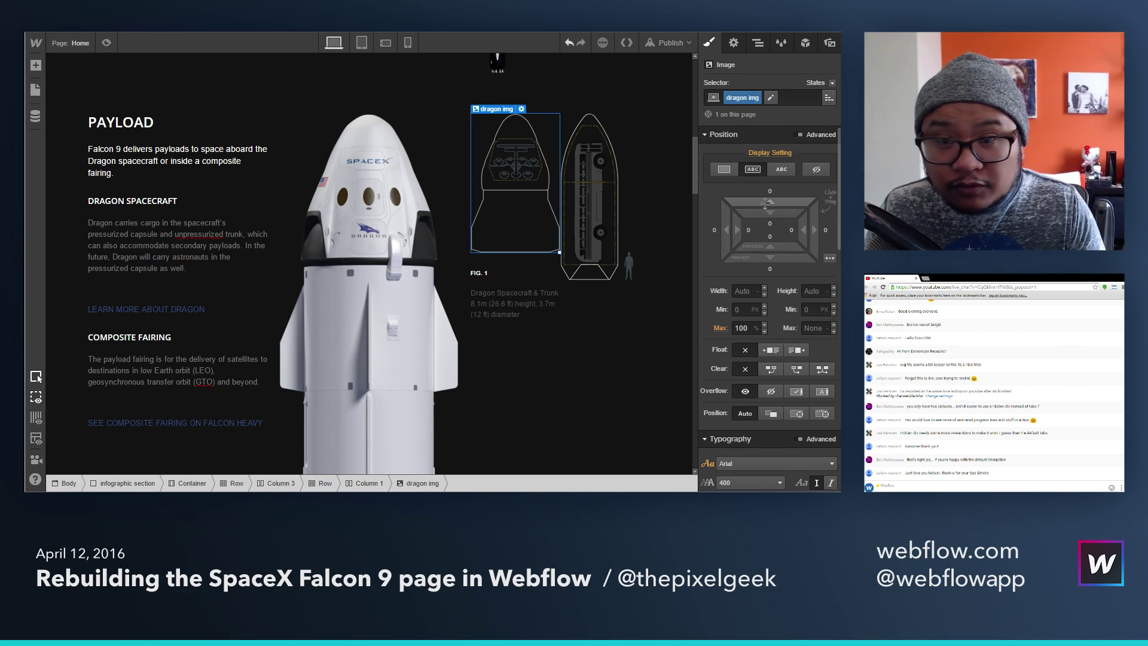
{"action": "left_click_drag", "start_coordinate": [765, 206], "coordinate": [767, 122]}
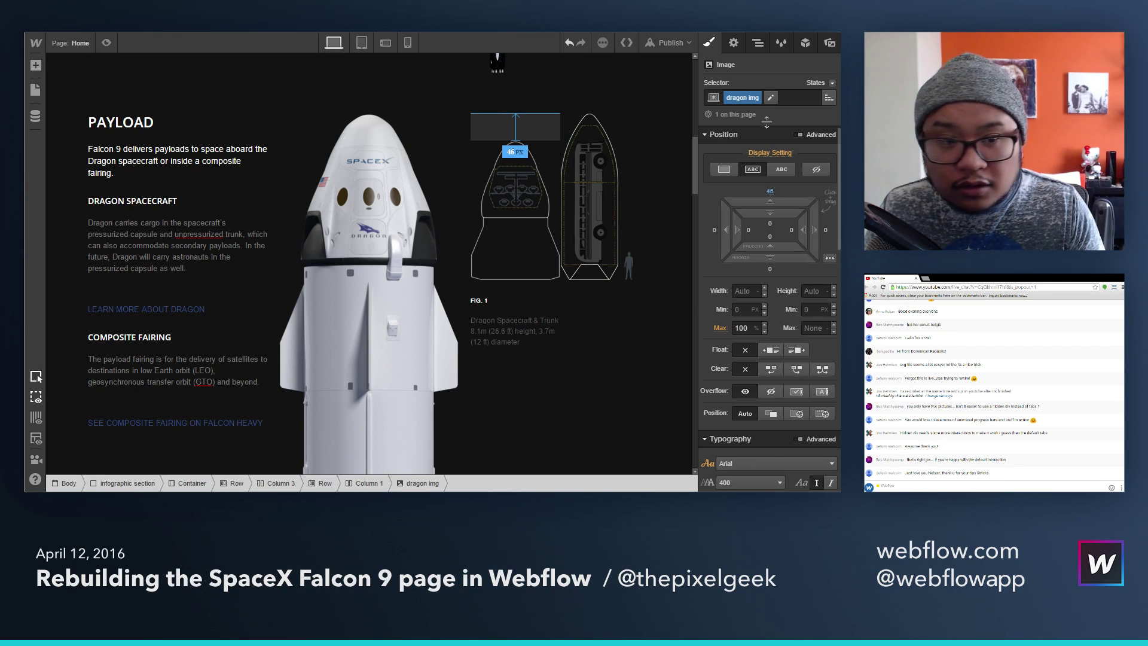
{"action": "left_click_drag", "start_coordinate": [766, 122], "coordinate": [766, 122]}
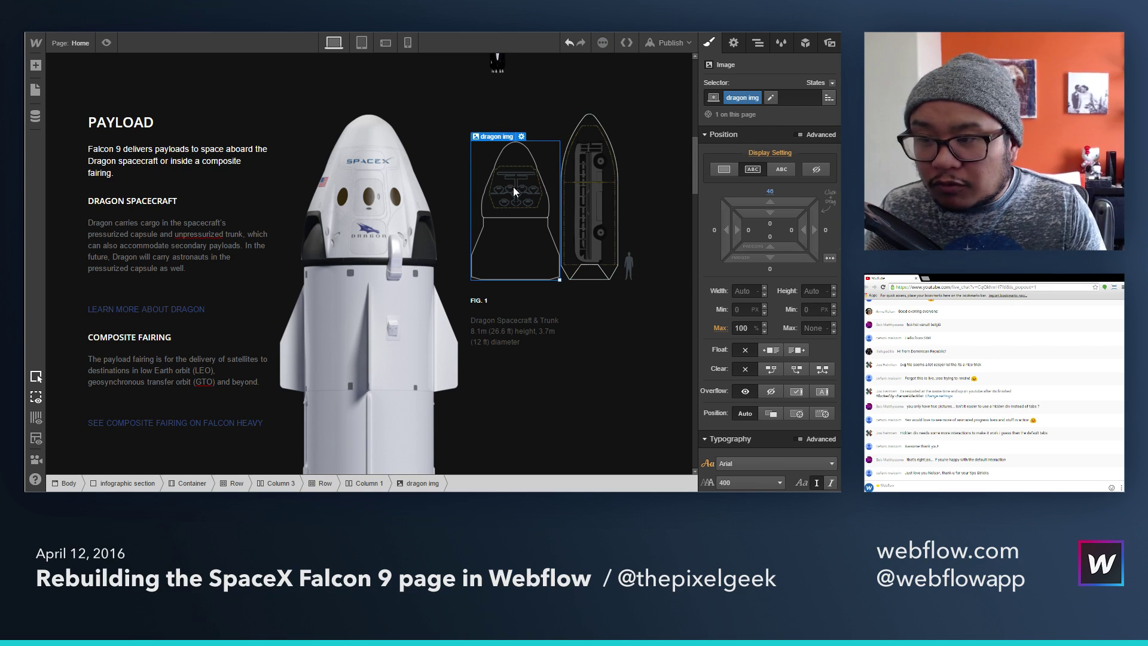
Step: Change the nested row in the third column to a three-column desktop layout with column widths 5, 2 and 5
{"action": "left_click", "coordinate": [551, 123]}
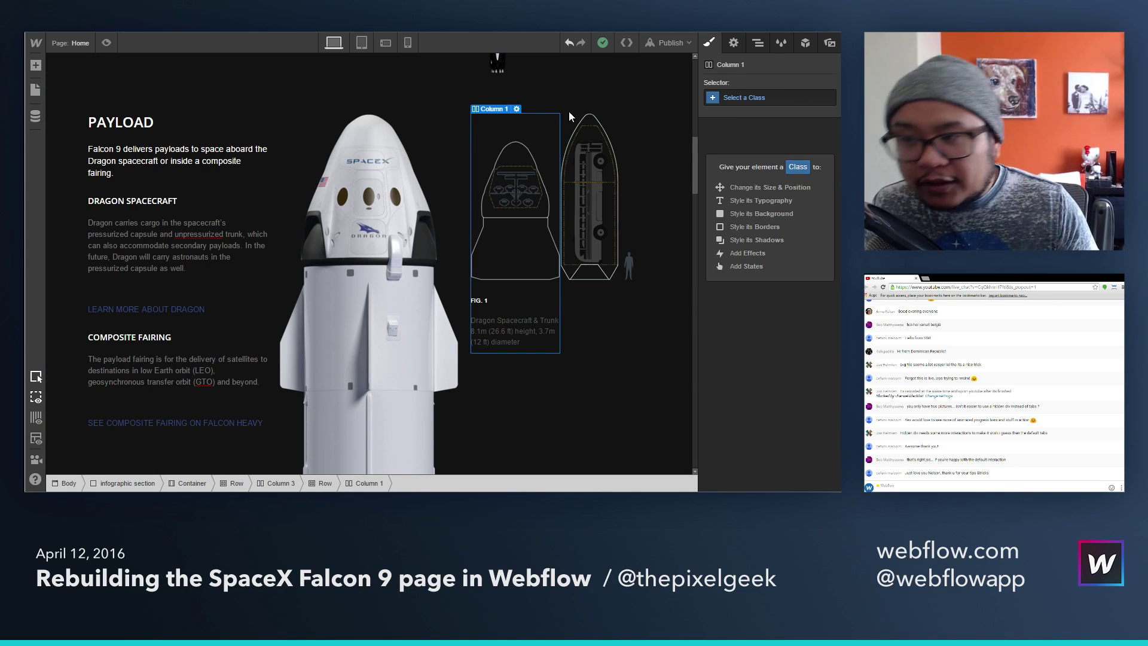
{"action": "left_click", "coordinate": [753, 47]}
{"action": "left_click", "coordinate": [777, 291]}
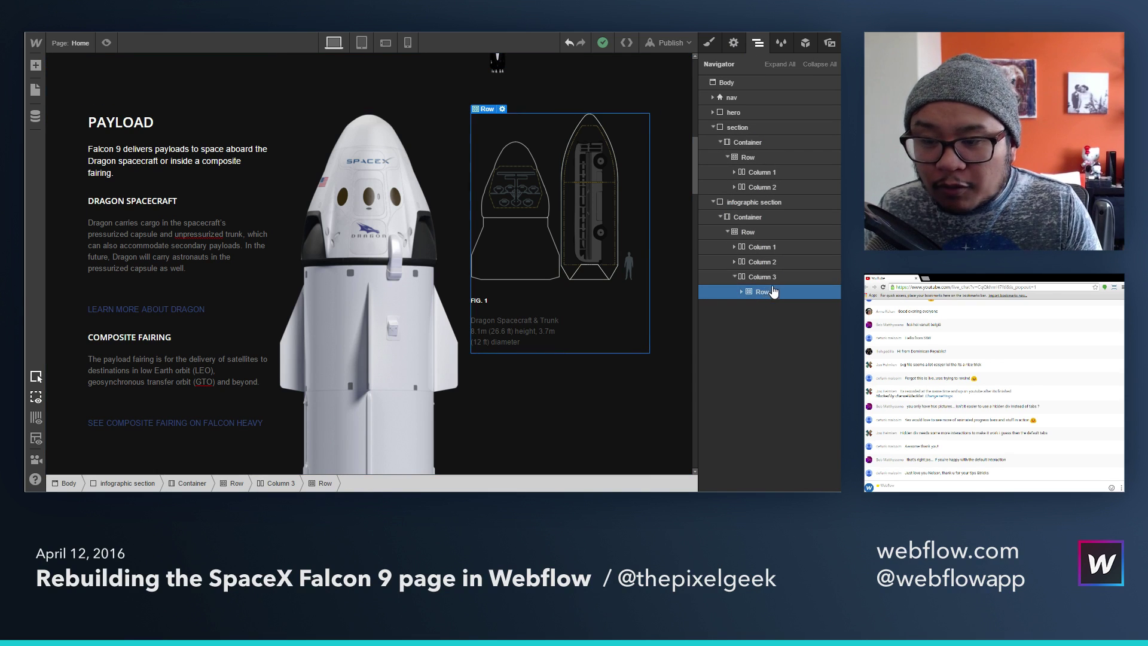
{"action": "left_click", "coordinate": [733, 46]}
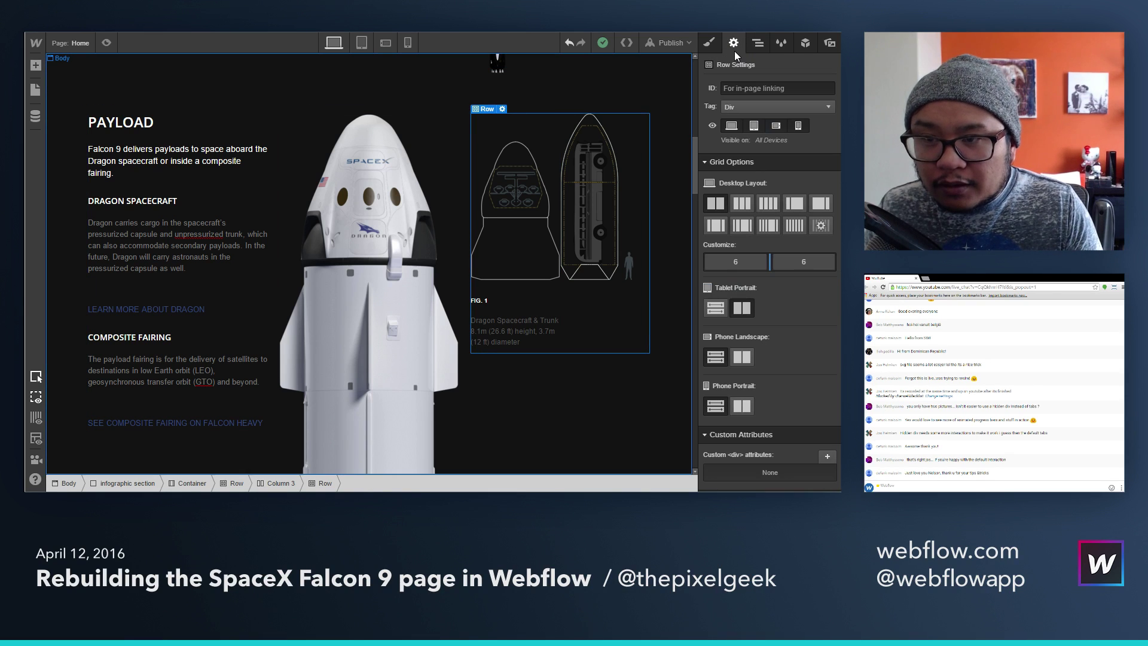
{"action": "left_click", "coordinate": [741, 204]}
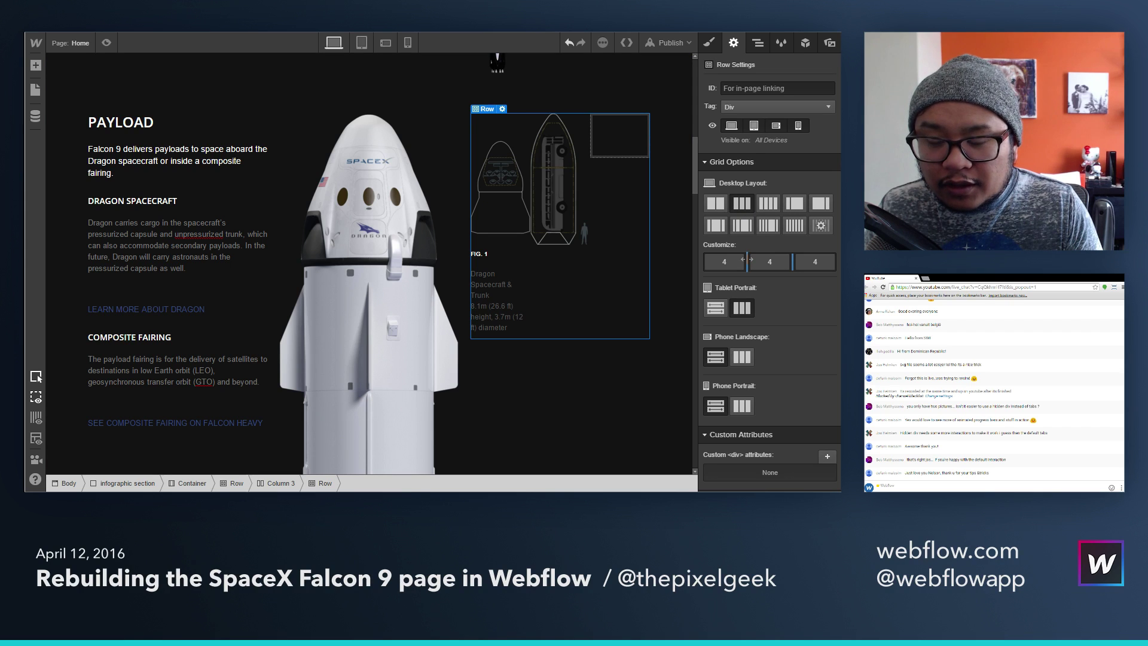
{"action": "left_click_drag", "start_coordinate": [747, 259], "coordinate": [781, 263]}
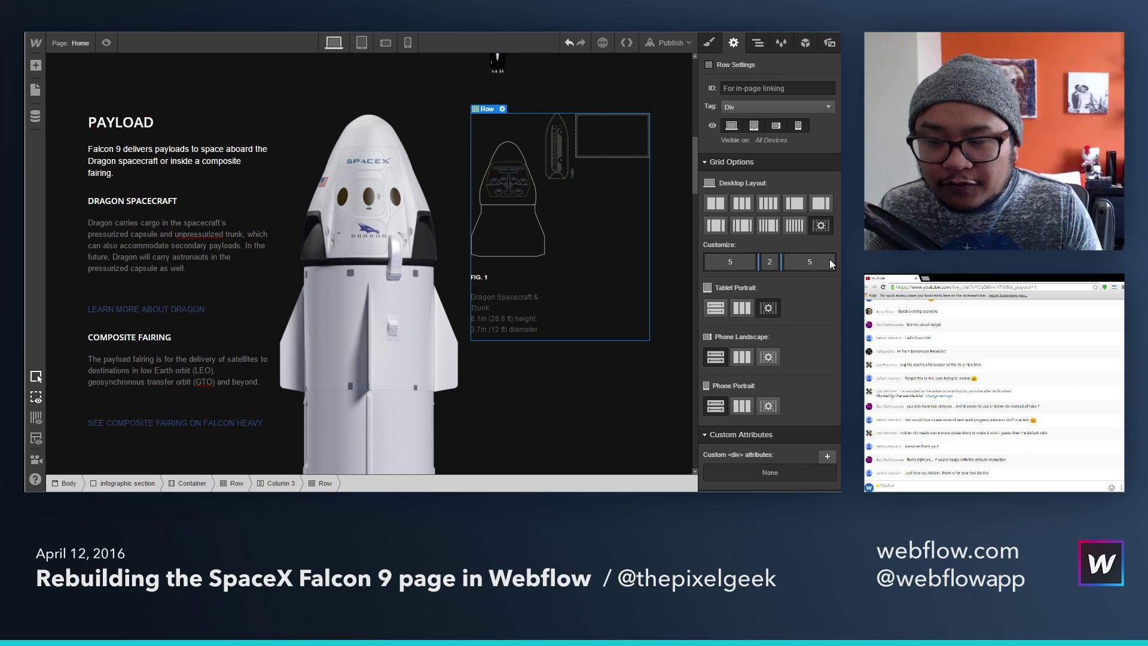
Step: Move the fairing outline image from the nested row's second column into its third column
{"action": "left_click", "coordinate": [758, 43]}
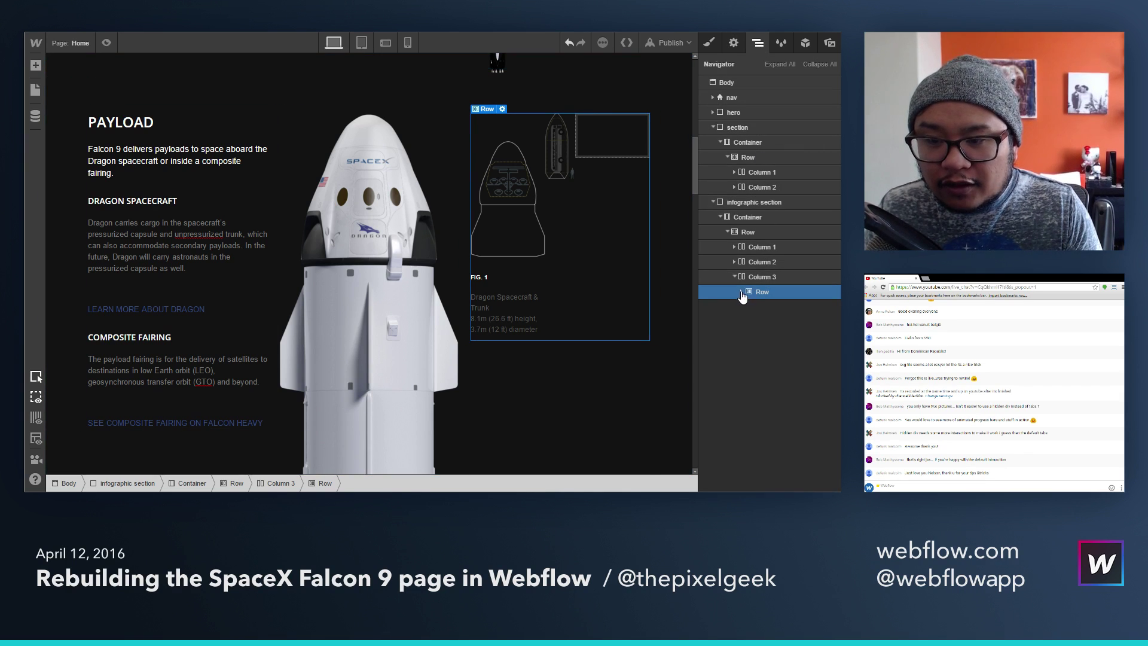
{"action": "left_click", "coordinate": [560, 145]}
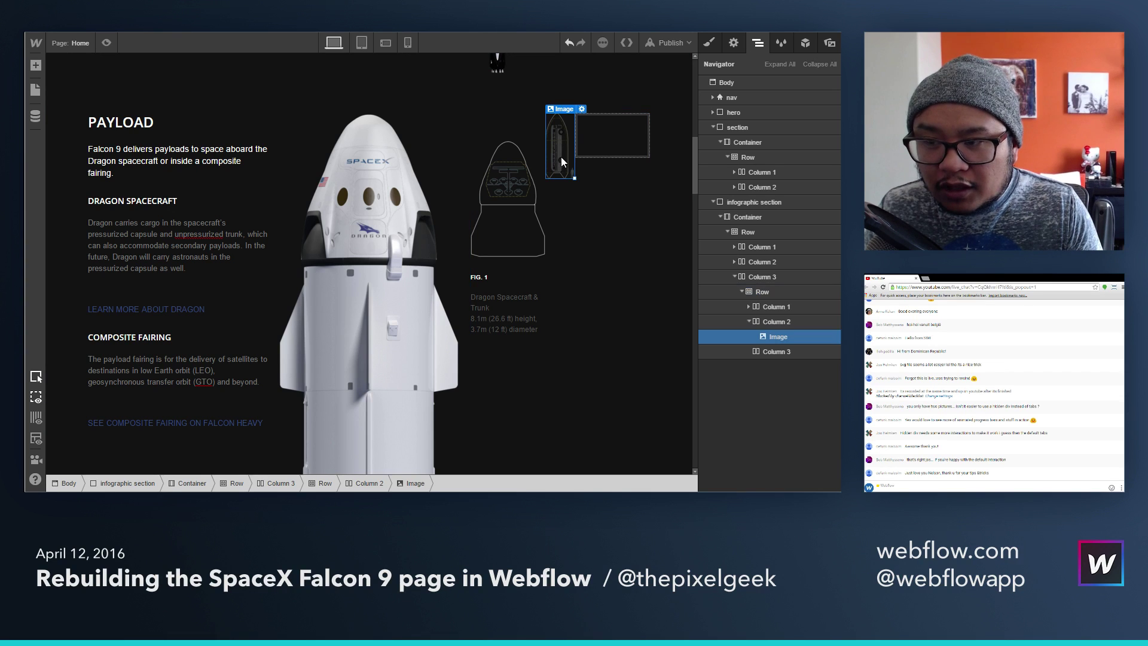
{"action": "left_click_drag", "start_coordinate": [561, 156], "coordinate": [629, 144]}
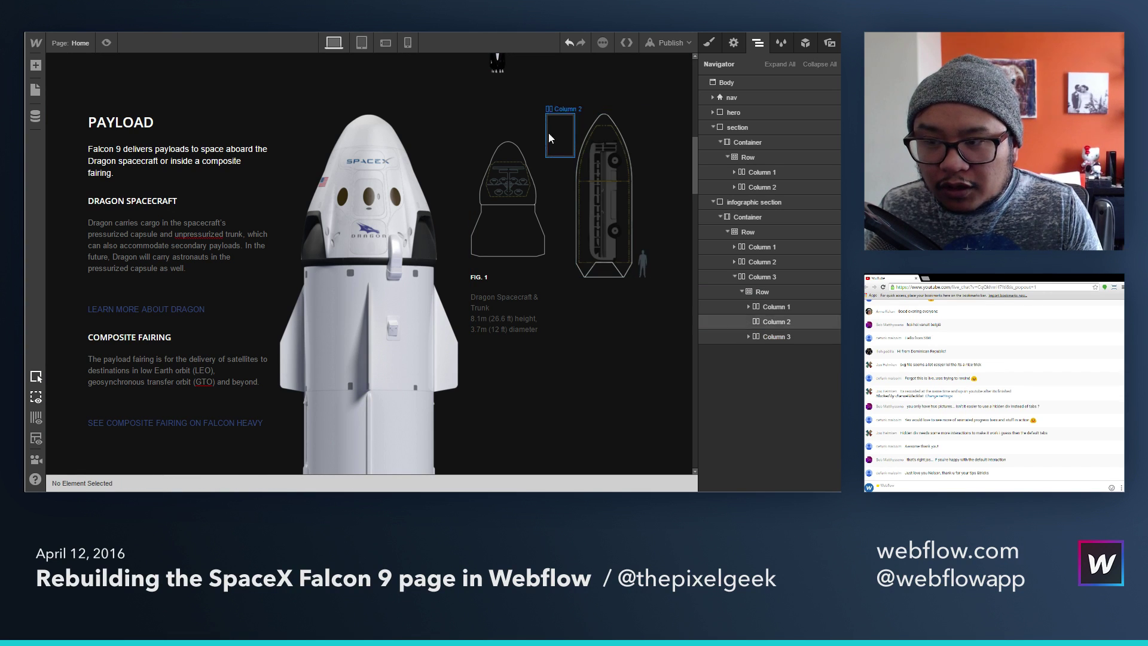
Step: Set the capsule outline image's top margin to about 82 px
{"action": "left_click", "coordinate": [538, 212]}
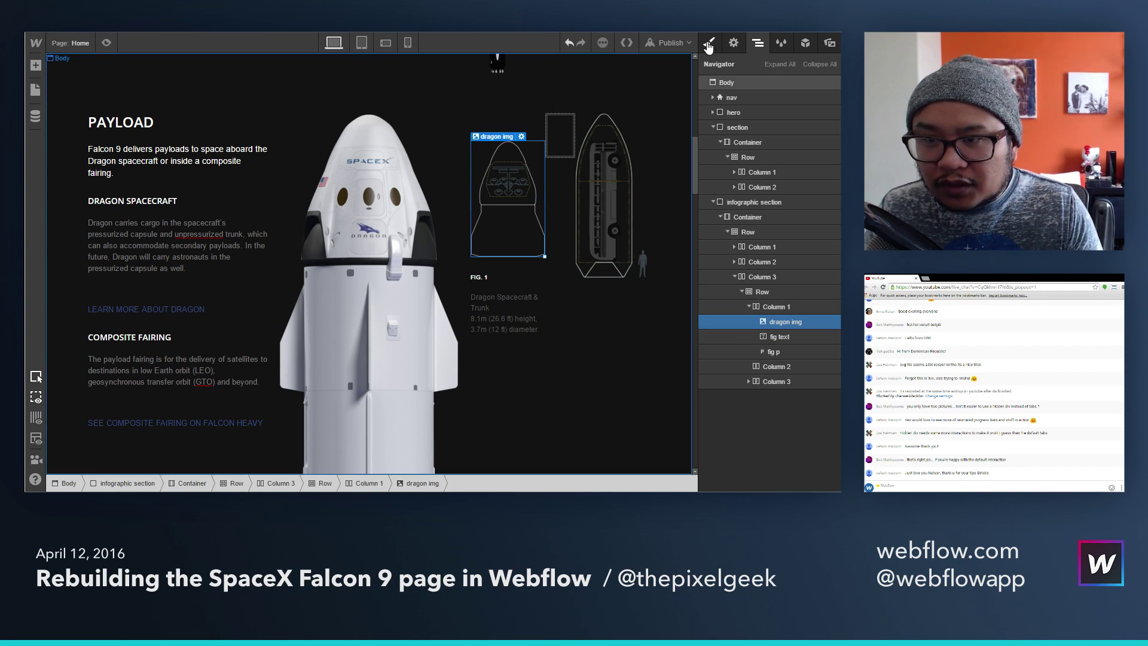
{"action": "key", "text": "s"}
{"action": "left_click_drag", "start_coordinate": [771, 202], "coordinate": [770, 137]}
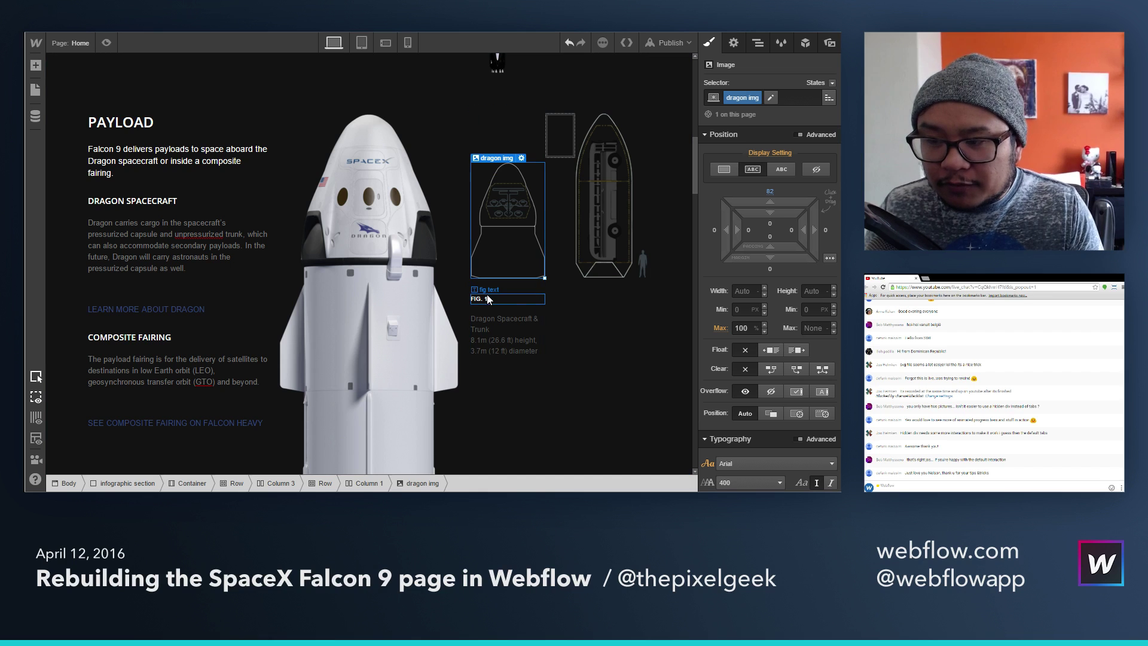
Step: Copy the Fig. 1 caption and its description paragraph below the fairing outline image in the nested row's third column
{"action": "left_click", "coordinate": [608, 248]}
{"action": "key", "text": "ctrl+v"}
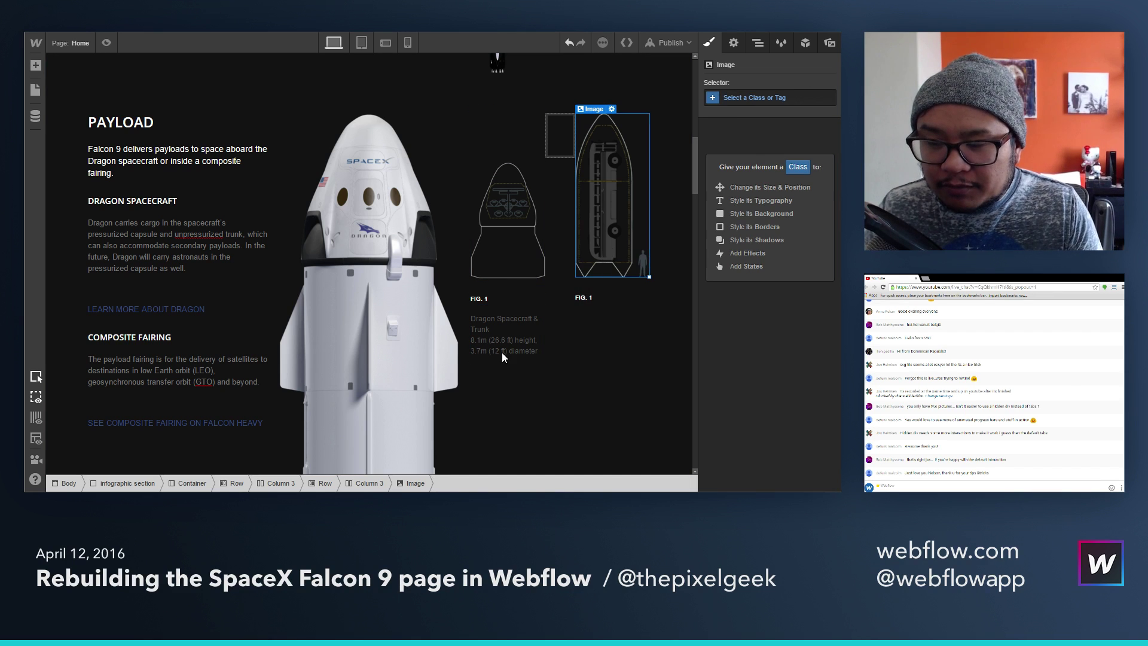
{"action": "left_click", "coordinate": [497, 340]}
{"action": "key", "text": "ctrl+c"}
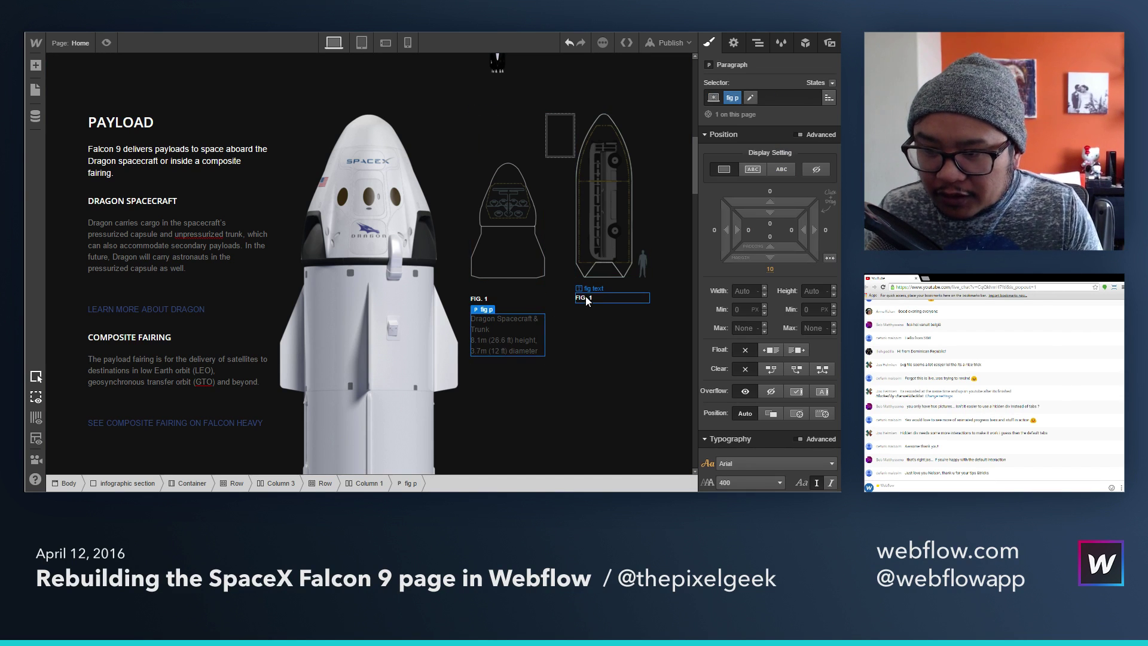
{"action": "left_click", "coordinate": [586, 298]}
{"action": "key", "text": "ctrl+v"}
Step: Change the copied caption to "FIG. 2" and its description to the Composite Fairing dimensions, 13.1m (43 ft) height, 5.2m (17.1 ft) diameter
{"action": "double_click", "coordinate": [596, 296]}
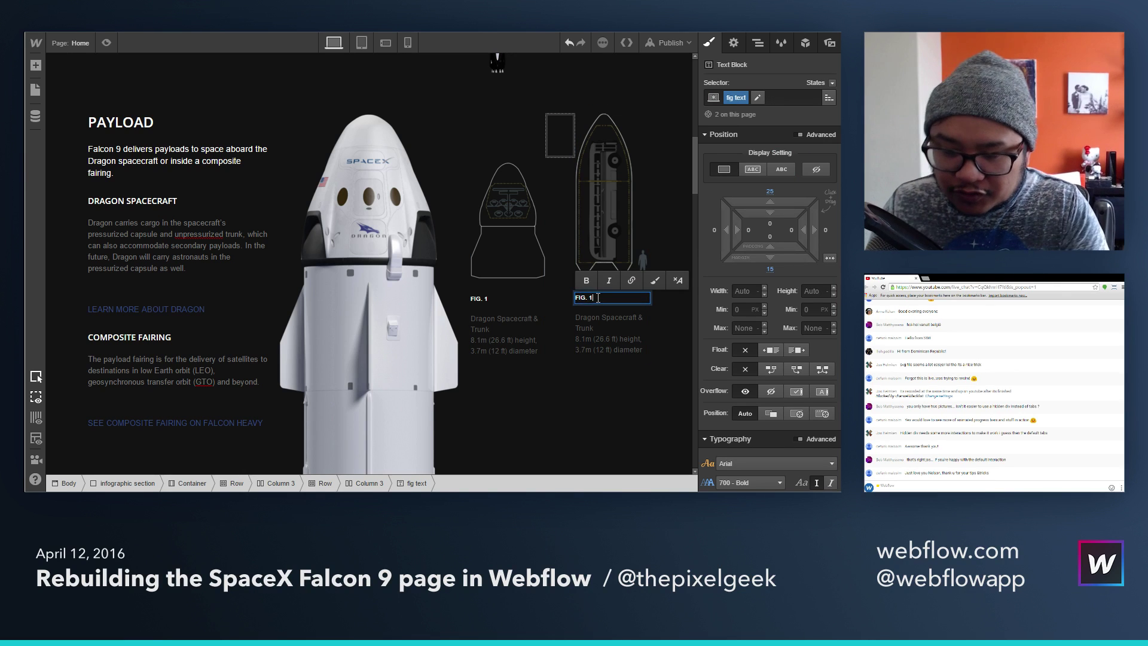
{"action": "type", "text": "2"}
{"action": "key", "text": "Escape"}
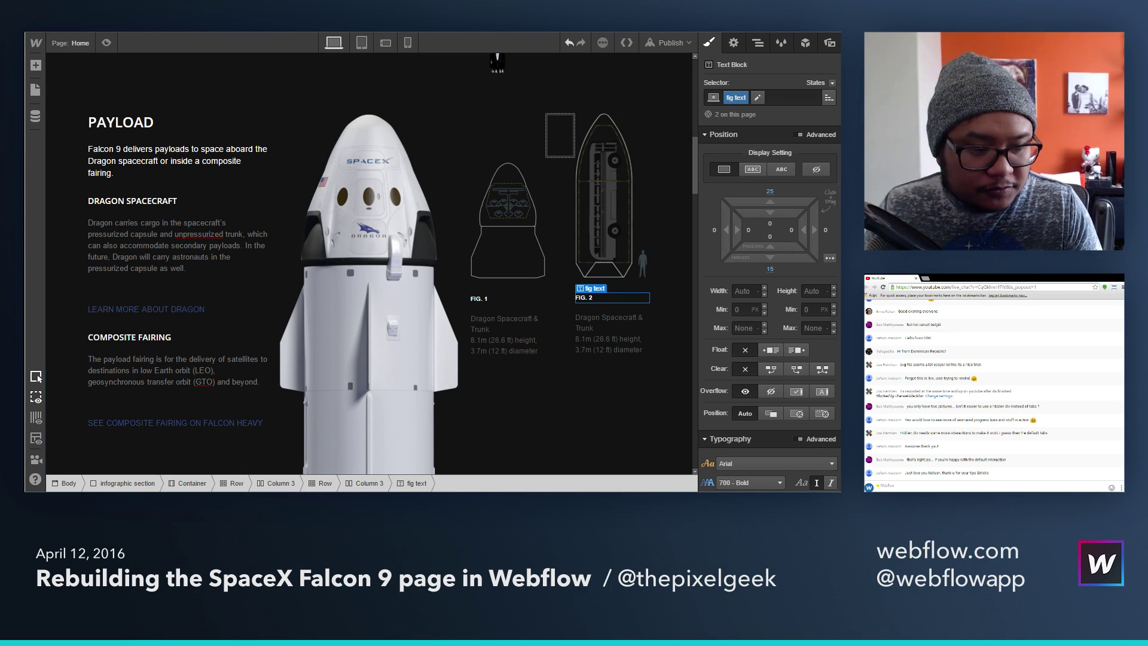
{"action": "double_click", "coordinate": [593, 340]}
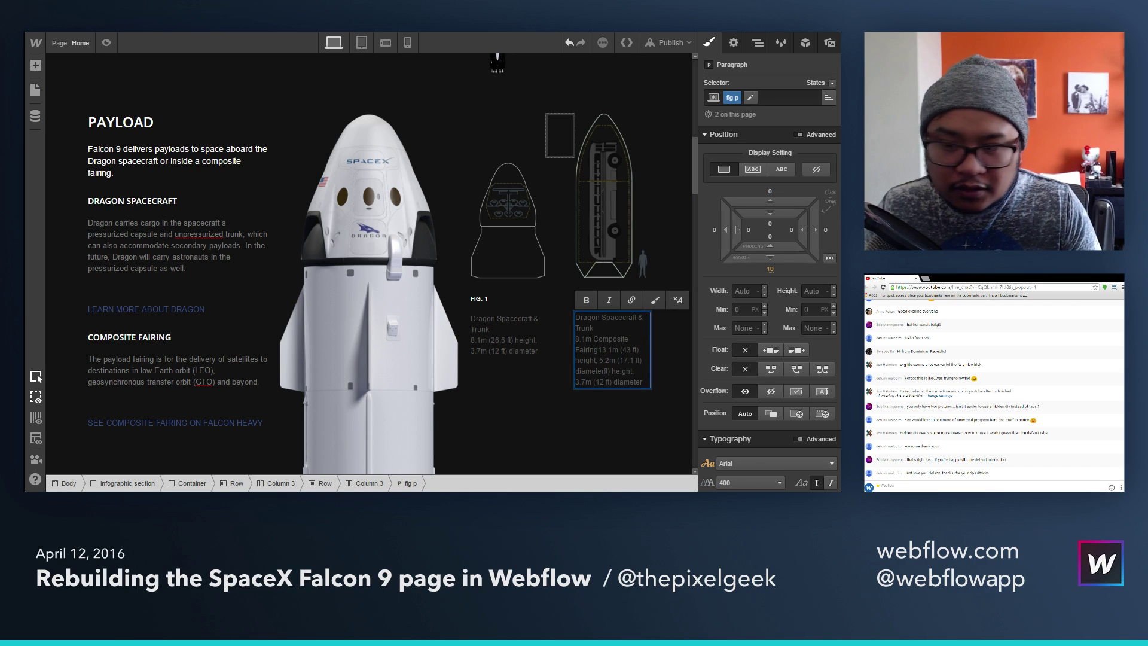
{"action": "key", "text": "ctrl+a"}
{"action": "key", "text": "ctrl+v"}
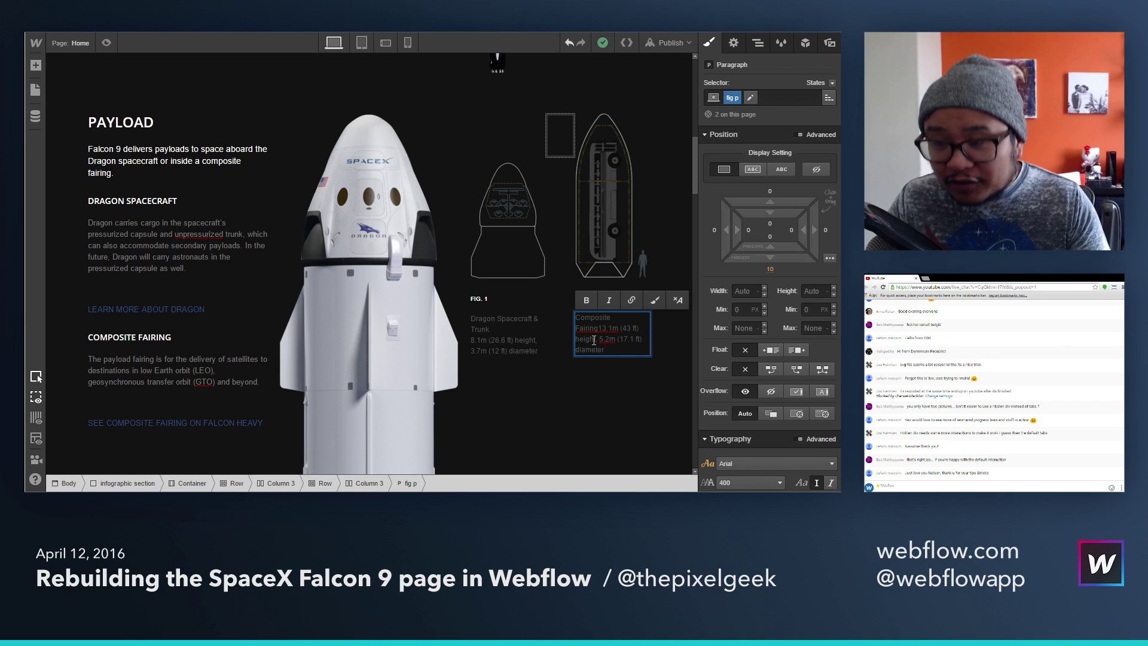
Step: Create a class named "full falcon img" on the large rocket image in the infographic section's second column
{"action": "left_click", "coordinate": [400, 238]}
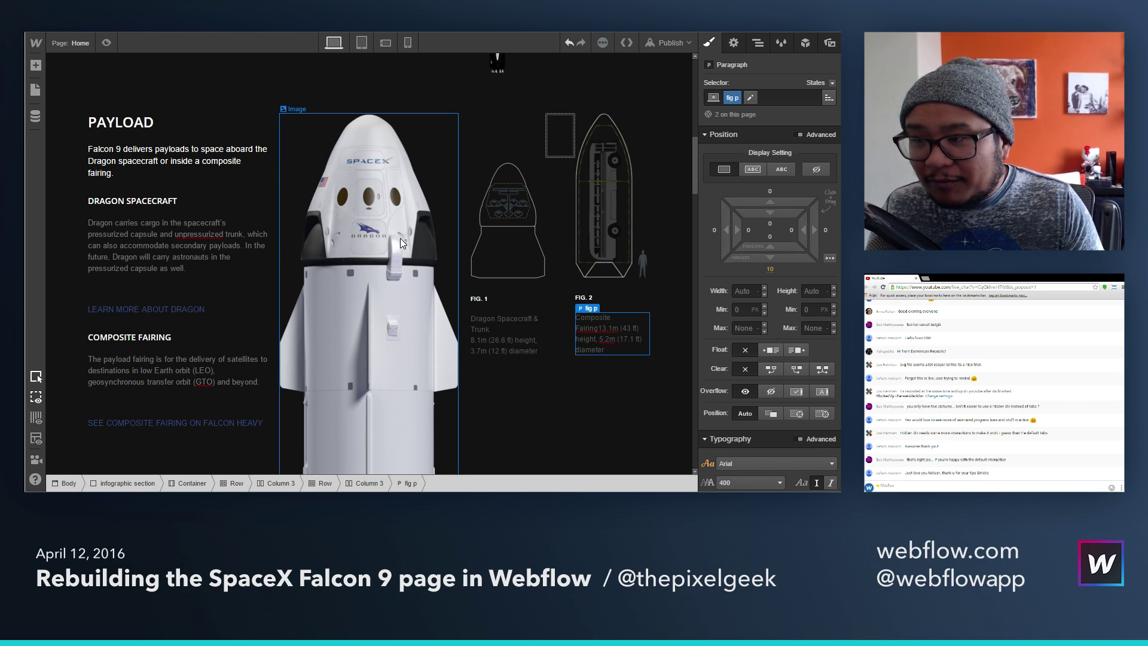
{"action": "scroll", "coordinate": [403, 242], "scroll_direction": "up", "scroll_amount": 3}
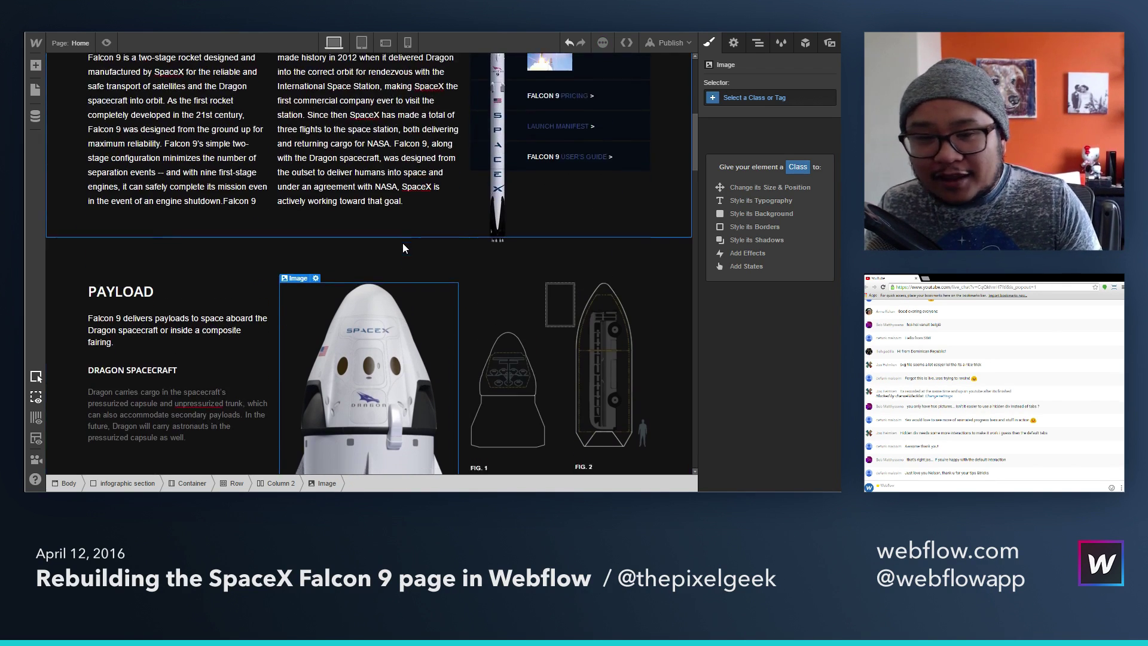
{"action": "scroll", "coordinate": [403, 243], "scroll_direction": "down", "scroll_amount": 3}
{"action": "left_click", "coordinate": [777, 97]}
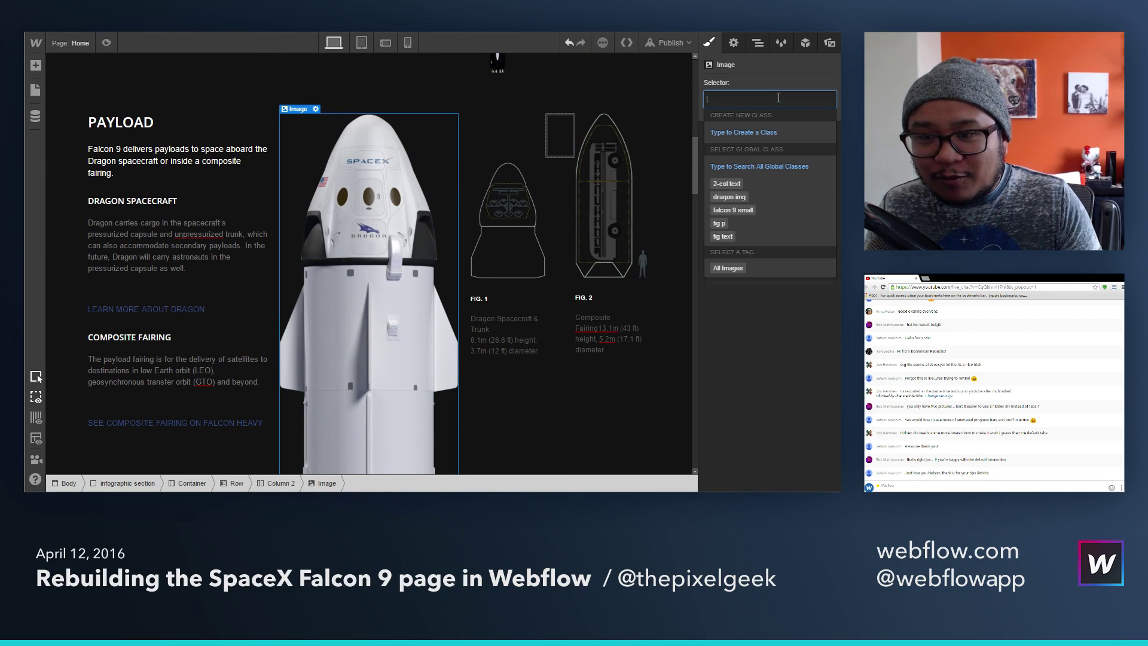
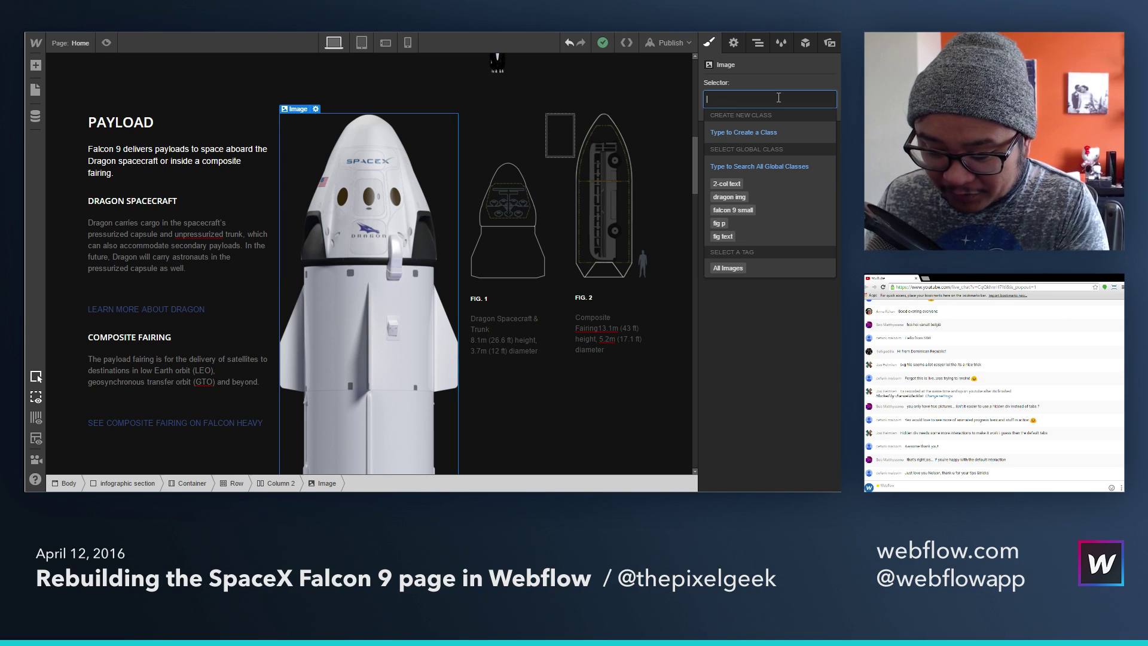
{"action": "type", "text": "full fal"}
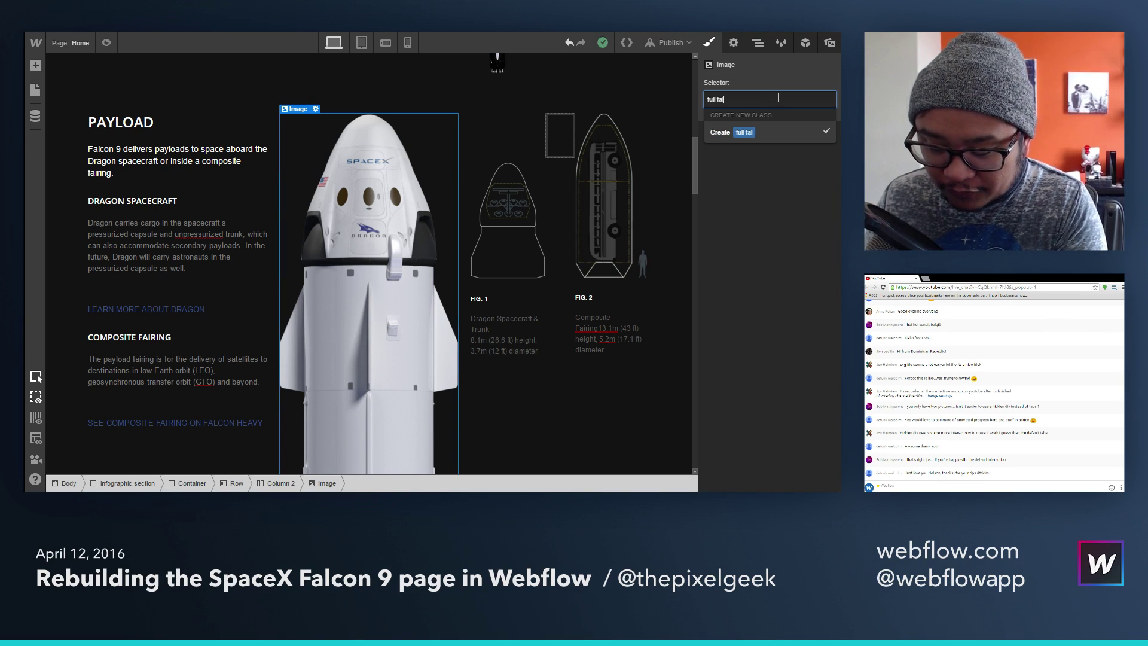
{"action": "type", "text": "con img"}
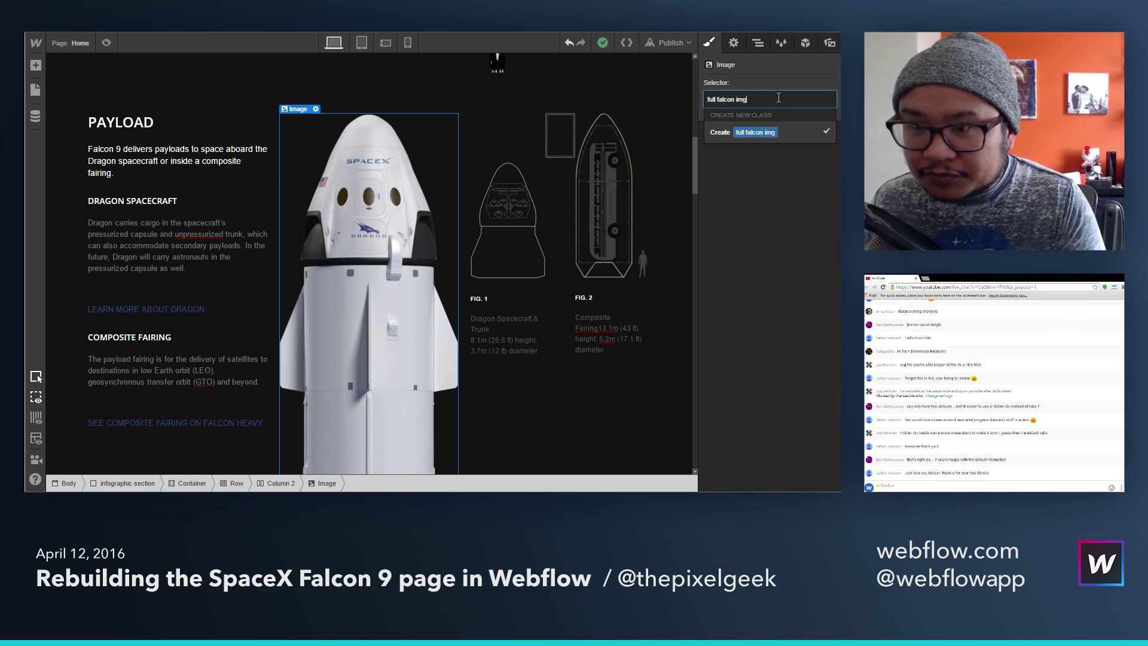
{"action": "key", "text": "Return"}
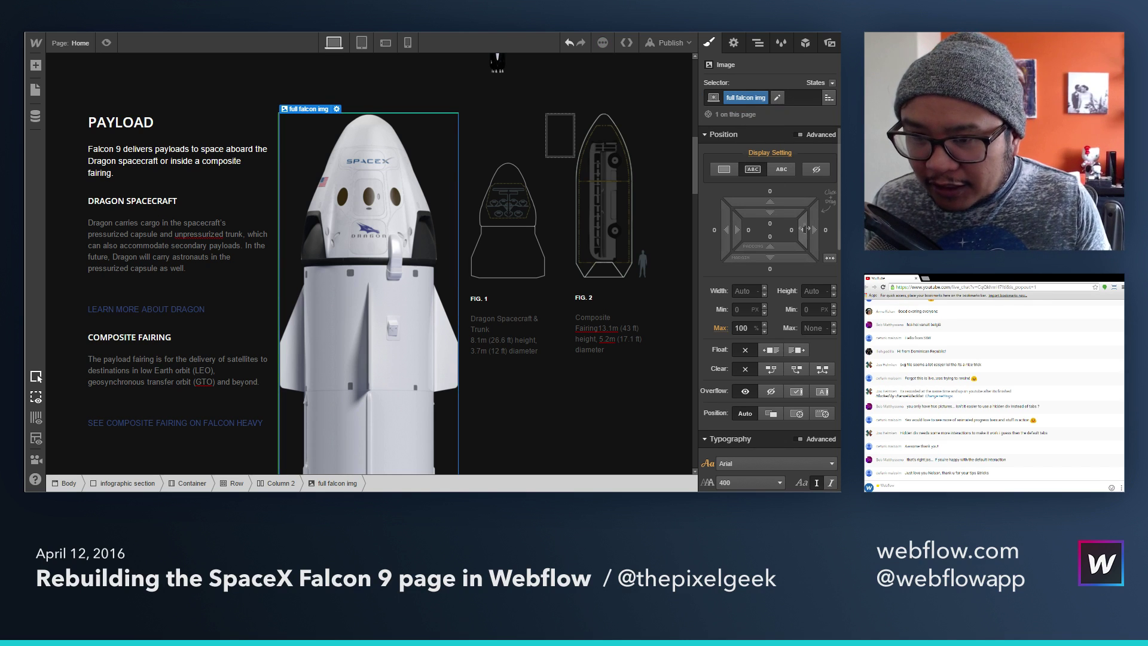
Step: Give the large rocket image about 58 px of padding on both its left and right sides
{"action": "left_click_drag", "start_coordinate": [804, 229], "coordinate": [694, 232]}
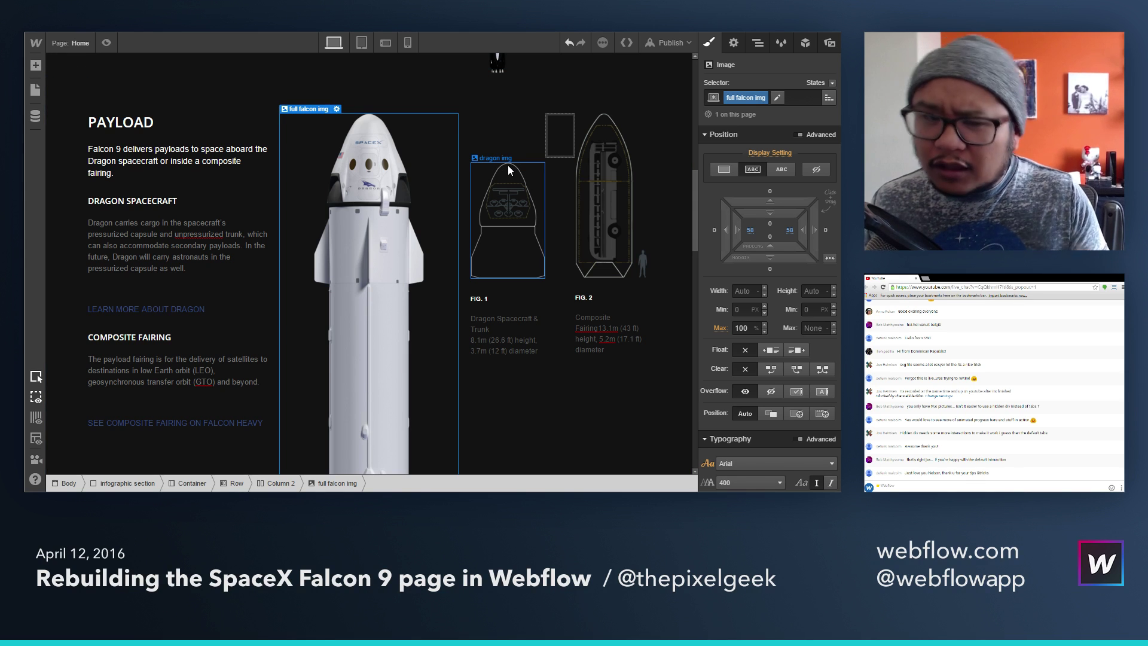
{"action": "scroll", "coordinate": [471, 237], "scroll_direction": "down", "scroll_amount": 3}
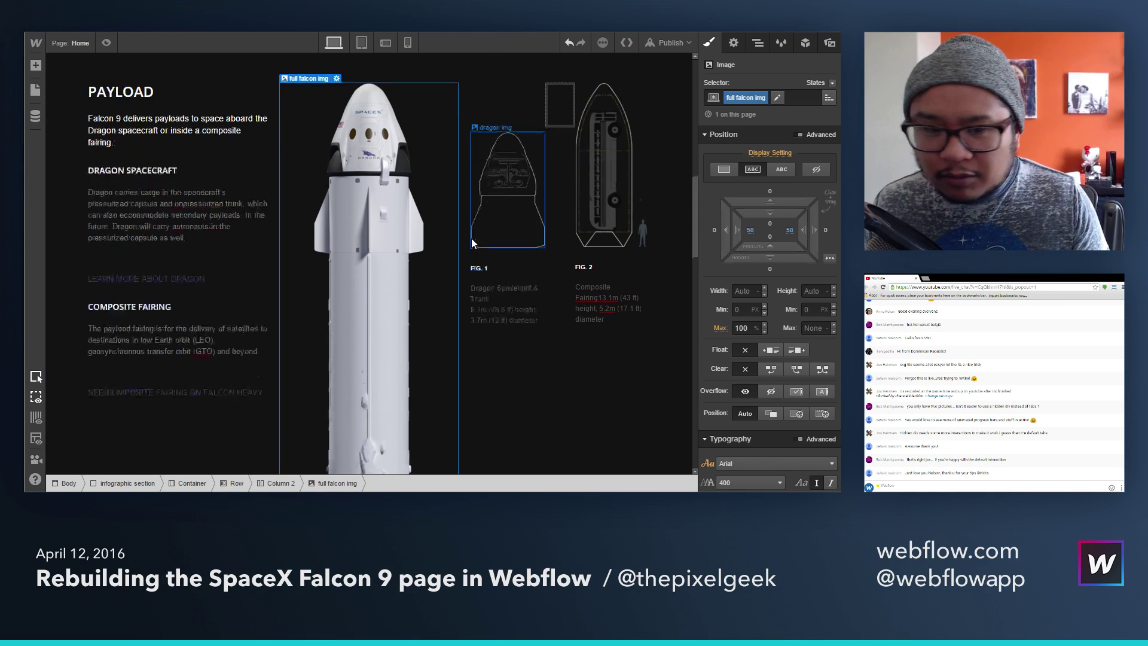
{"action": "scroll", "coordinate": [471, 238], "scroll_direction": "up", "scroll_amount": 2}
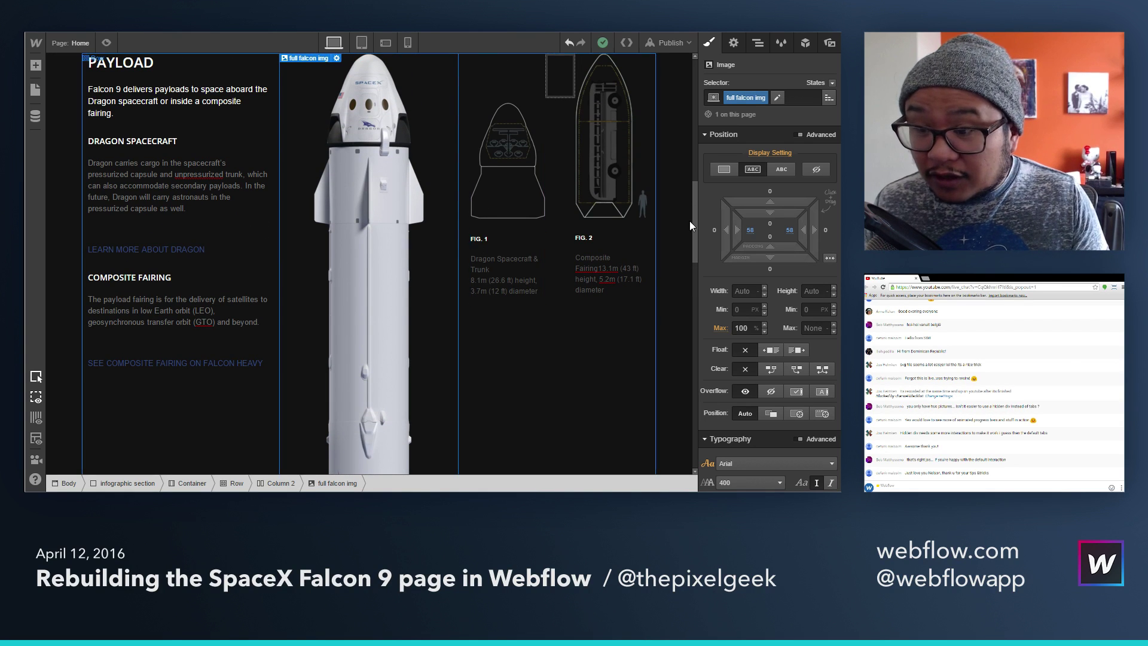
Step: Copy the PAYLOAD heading into the infographic section's third column, below the nested row
{"action": "left_click", "coordinate": [138, 66]}
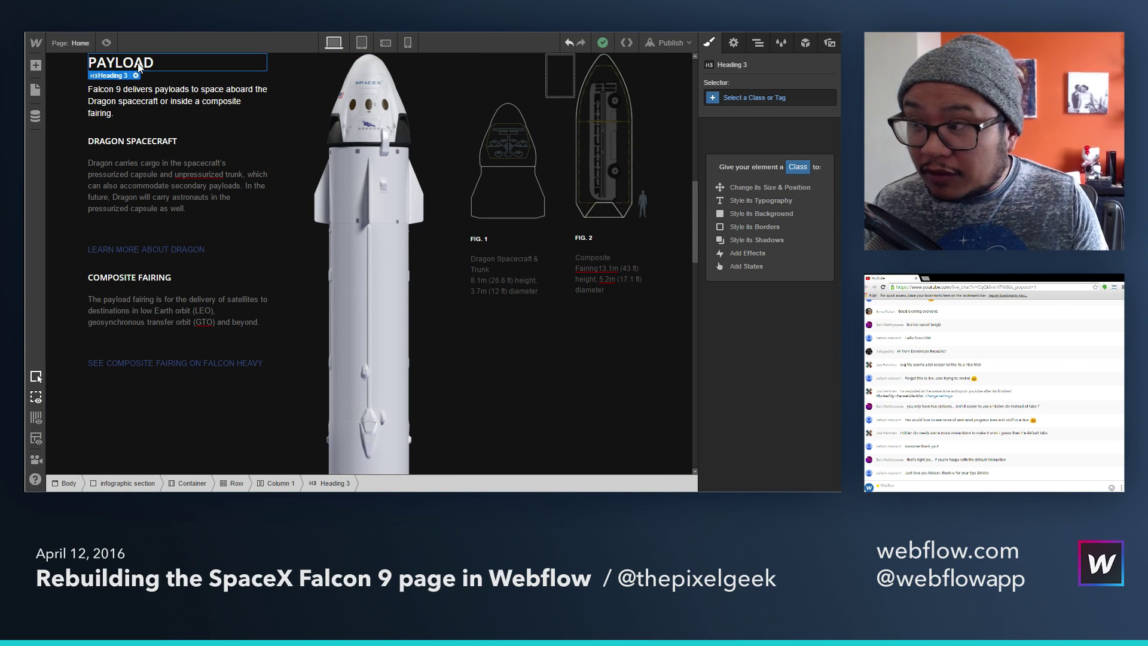
{"action": "left_click", "coordinate": [757, 43]}
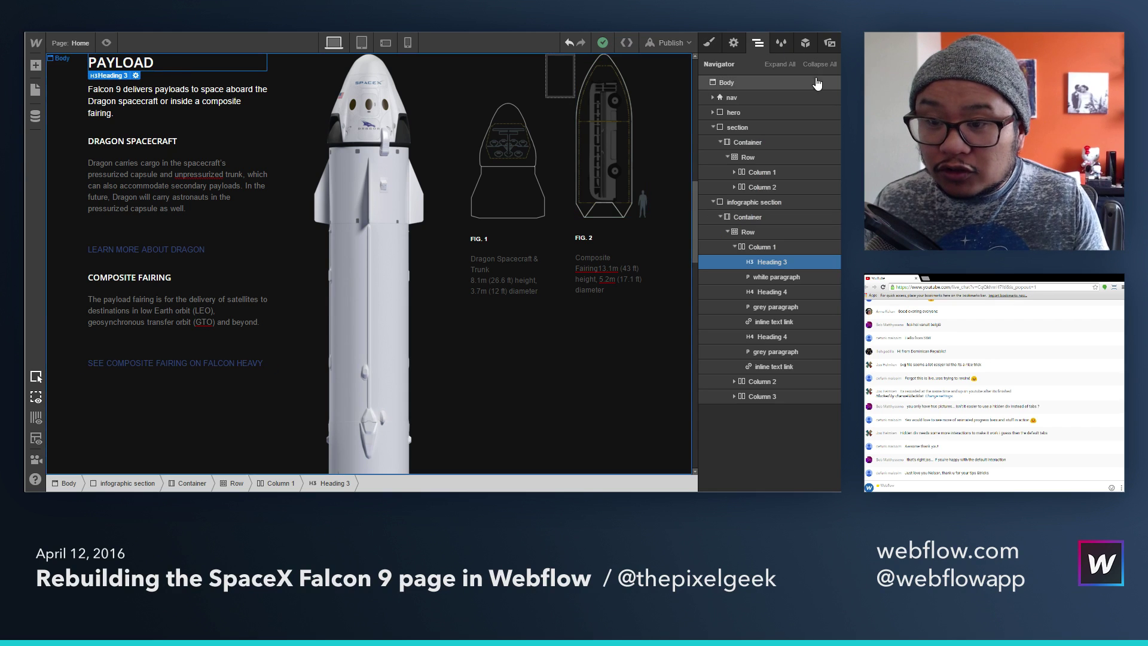
{"action": "left_click", "coordinate": [734, 248]}
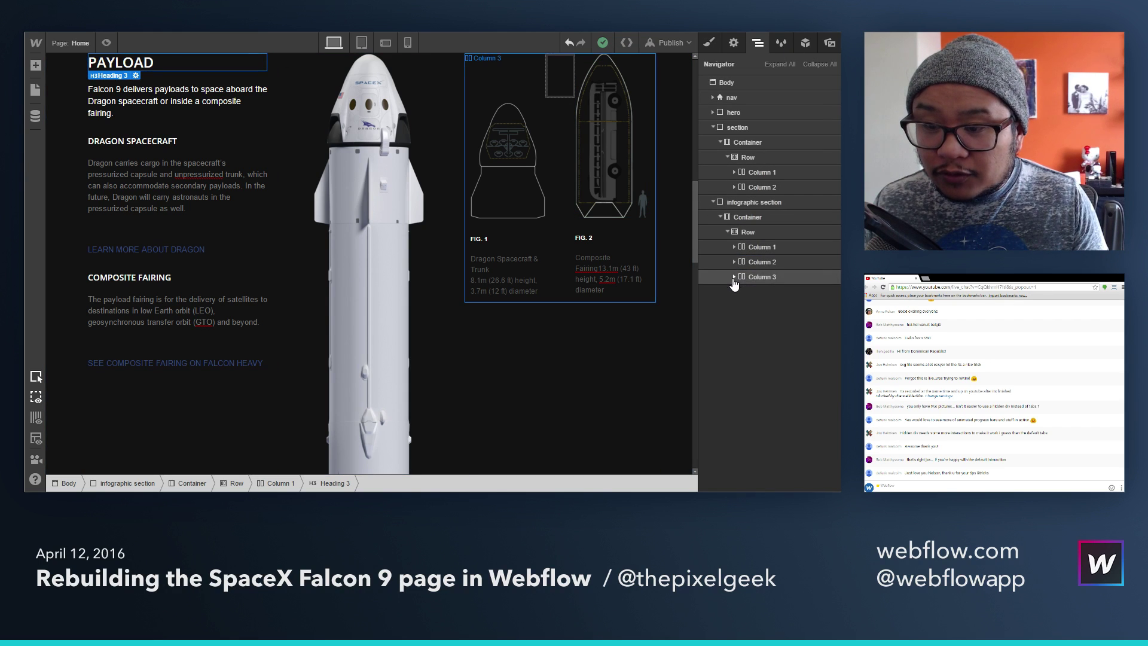
{"action": "left_click", "coordinate": [734, 277]}
{"action": "left_click", "coordinate": [766, 281]}
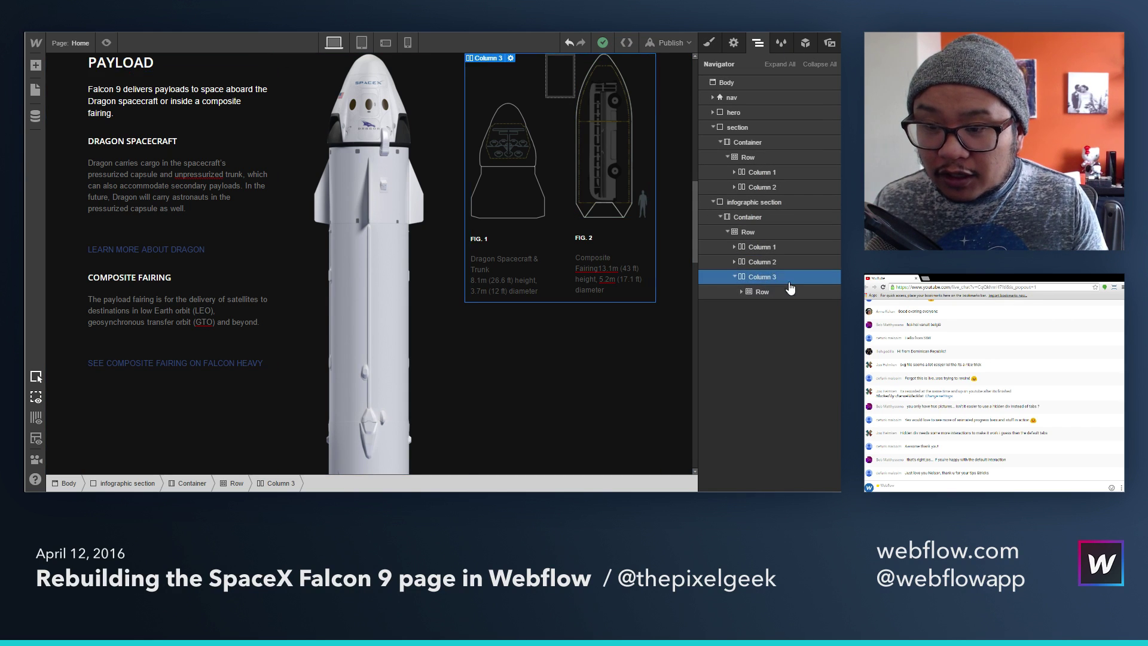
{"action": "key", "text": "ctrl+v"}
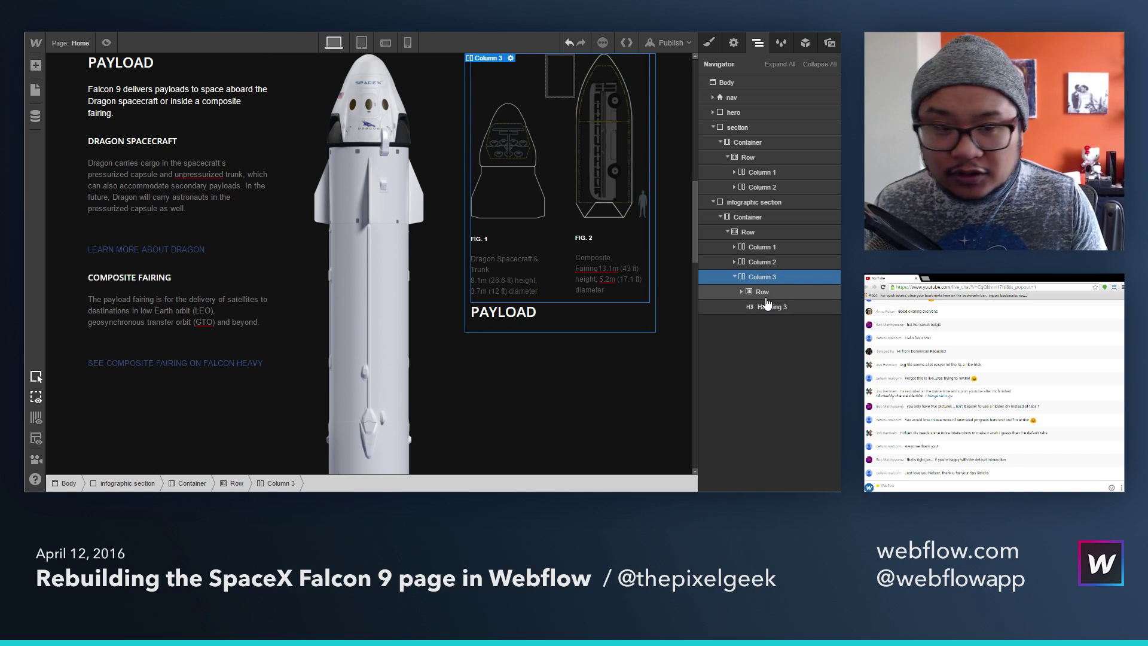
Step: Create a class named "farings row" on the nested row and give it a bottom margin of about 51 px
{"action": "left_click", "coordinate": [761, 292]}
{"action": "left_click", "coordinate": [709, 43]}
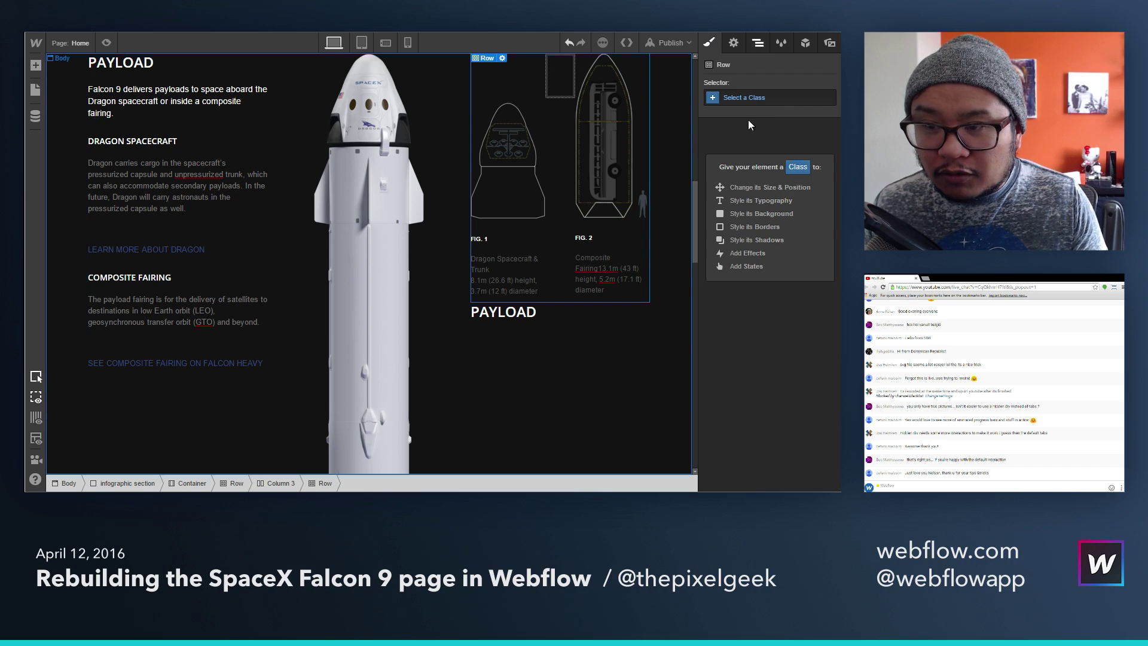
{"action": "left_click", "coordinate": [767, 98]}
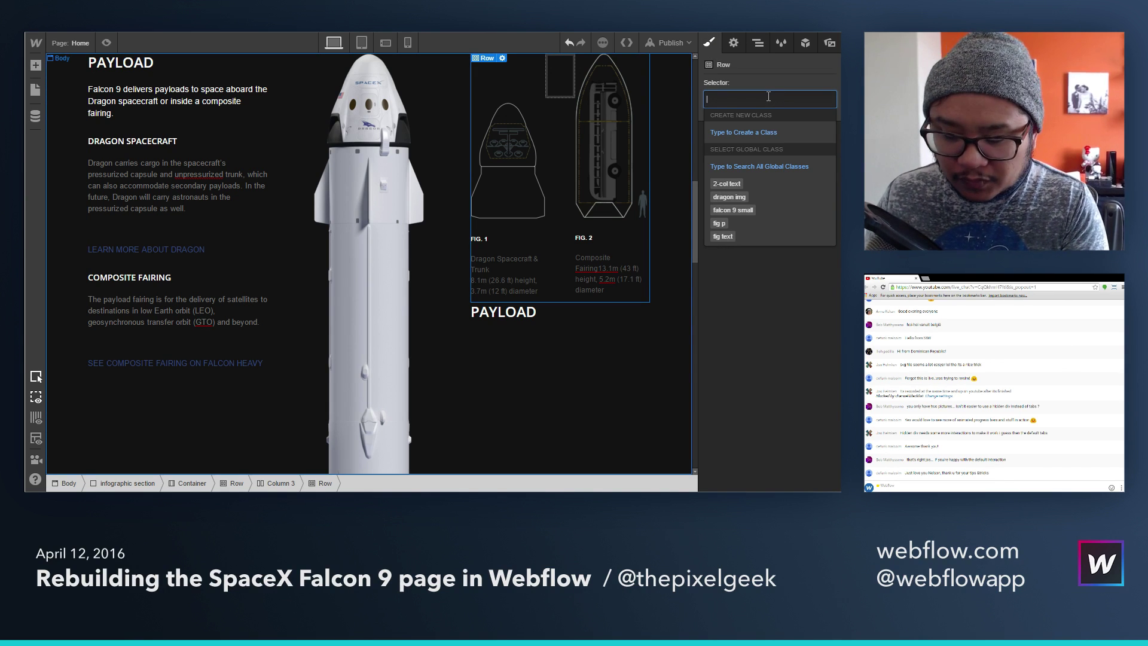
{"action": "type", "text": "farings row"}
{"action": "key", "text": "Return"}
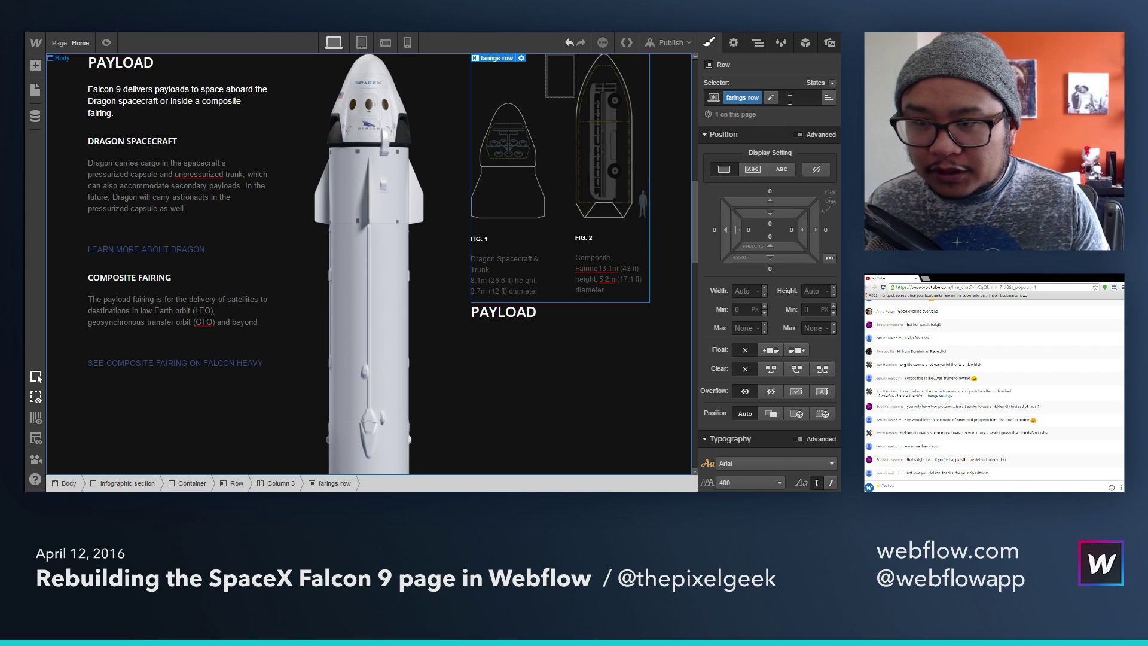
{"action": "left_click_drag", "start_coordinate": [770, 257], "coordinate": [777, 347]}
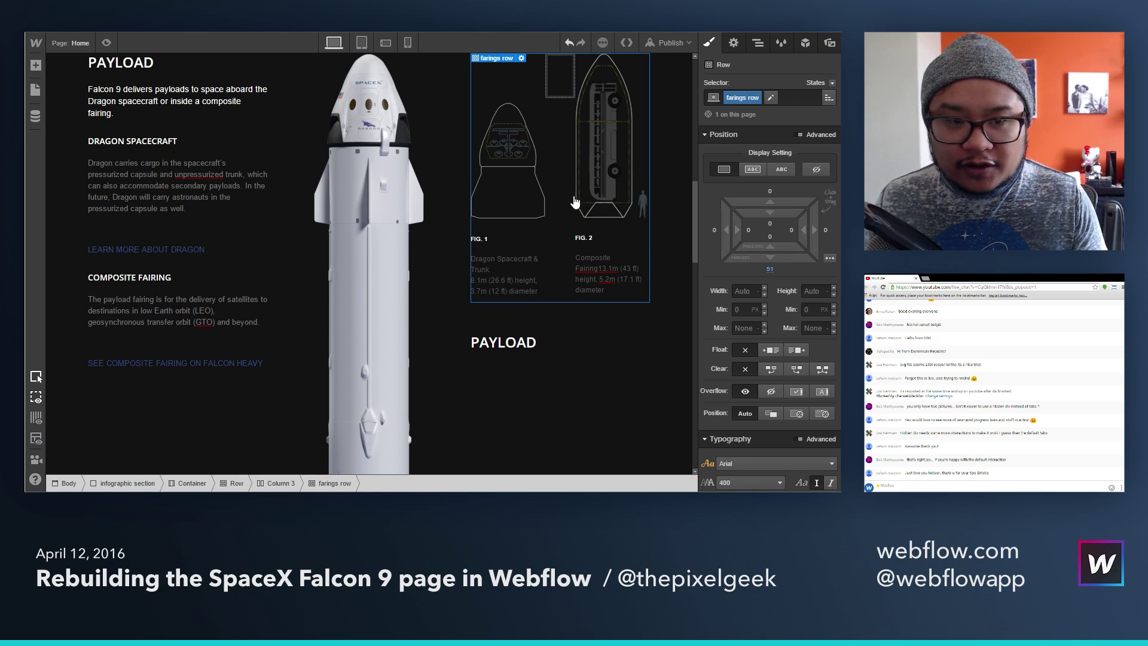
Step: Copy the white introductory paragraph from the first column and place it below the copied PAYLOAD heading
{"action": "left_click", "coordinate": [148, 103]}
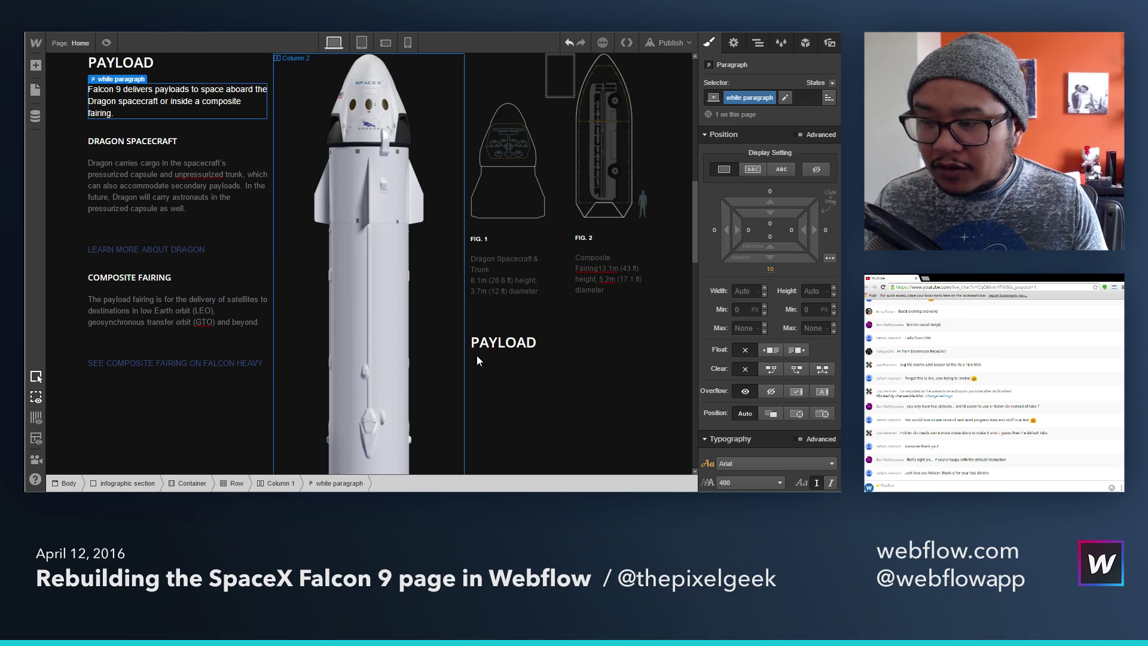
{"action": "left_click", "coordinate": [525, 350]}
{"action": "type", "text": "Falcon 9 delivers payloads to space aboard the Dragon spacecraft or inside a composite fairing."}
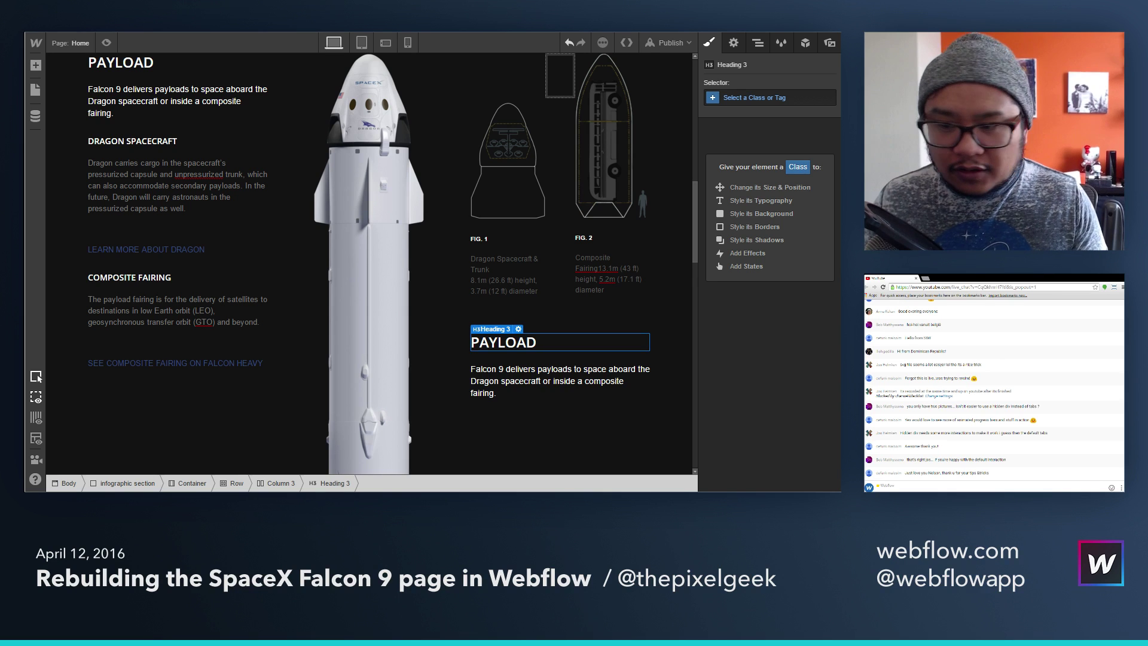
Step: Replace the copied paragraph's text with the second-stage description beginning "The second stage, powered by a single Merlin vacuum engine"
{"action": "left_click", "coordinate": [572, 381]}
{"action": "double_click", "coordinate": [563, 378]}
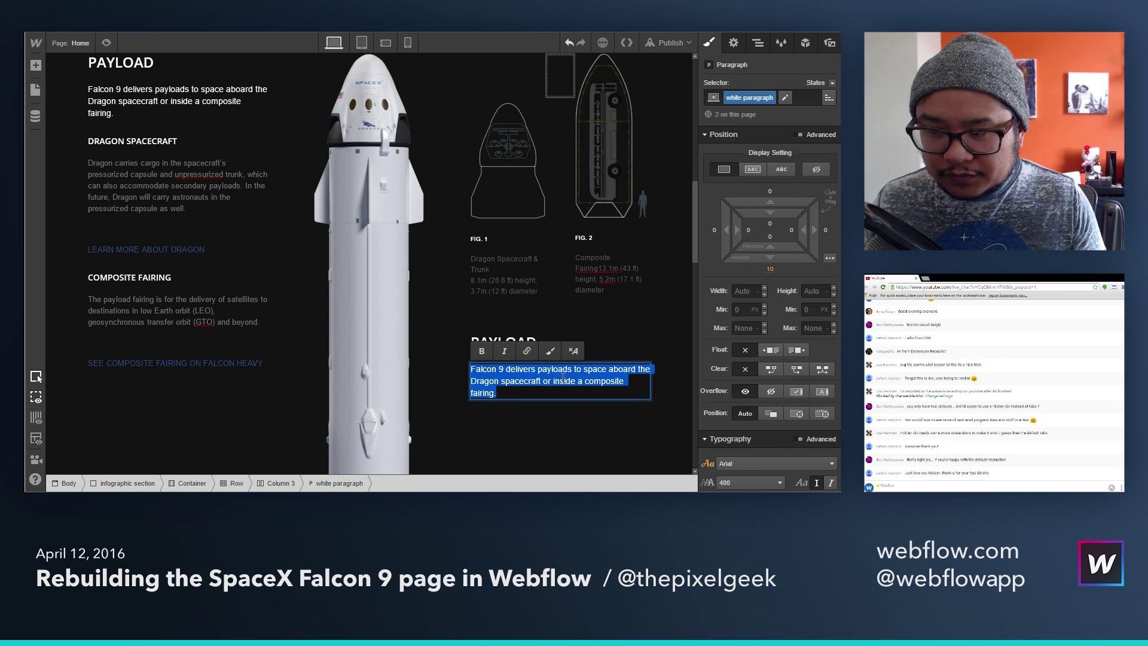
{"action": "type", "text": "The second stage, powered by a single Merlin vacuum engine, delivers Falcon 9's payload to the desired orbit. The second stage engine ignites a few seconds after stage separation, and can be restarted multiple times to place multiple payloads into different orbits. For maximum reliability, the second stage has redundant igniter systems. Like the first stage, the second stage is made from a high-strength aluminum-lithium alloy."}
{"action": "scroll", "coordinate": [574, 382], "scroll_direction": "down", "scroll_amount": 4}
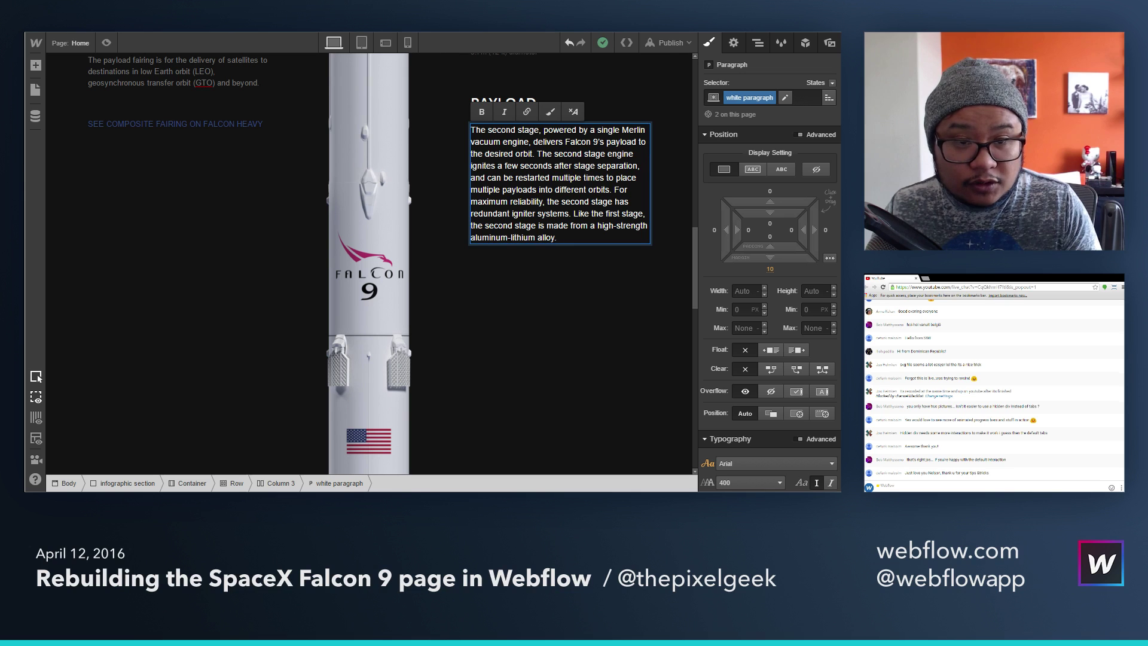
{"action": "key", "text": "Escape"}
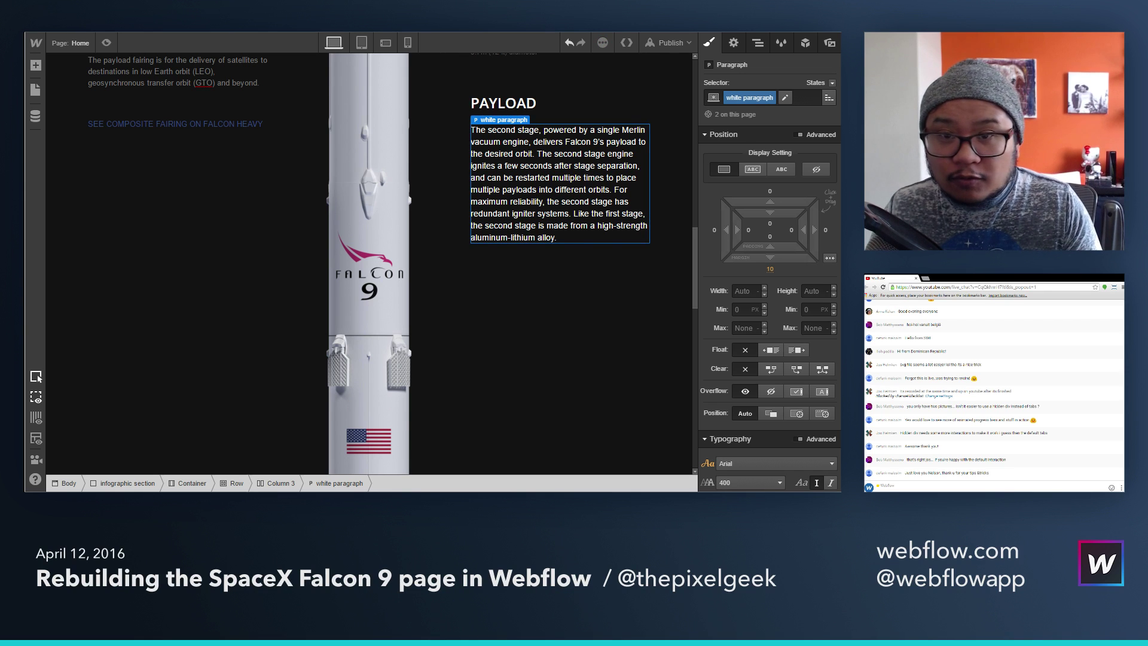
Step: Switch to the original SpaceX Falcon 9 page and examine the engine, burn time and thrust figures below the second-stage text
{"action": "key", "text": "alt+Tab"}
{"action": "scroll", "coordinate": [616, 283], "scroll_direction": "down", "scroll_amount": 2}
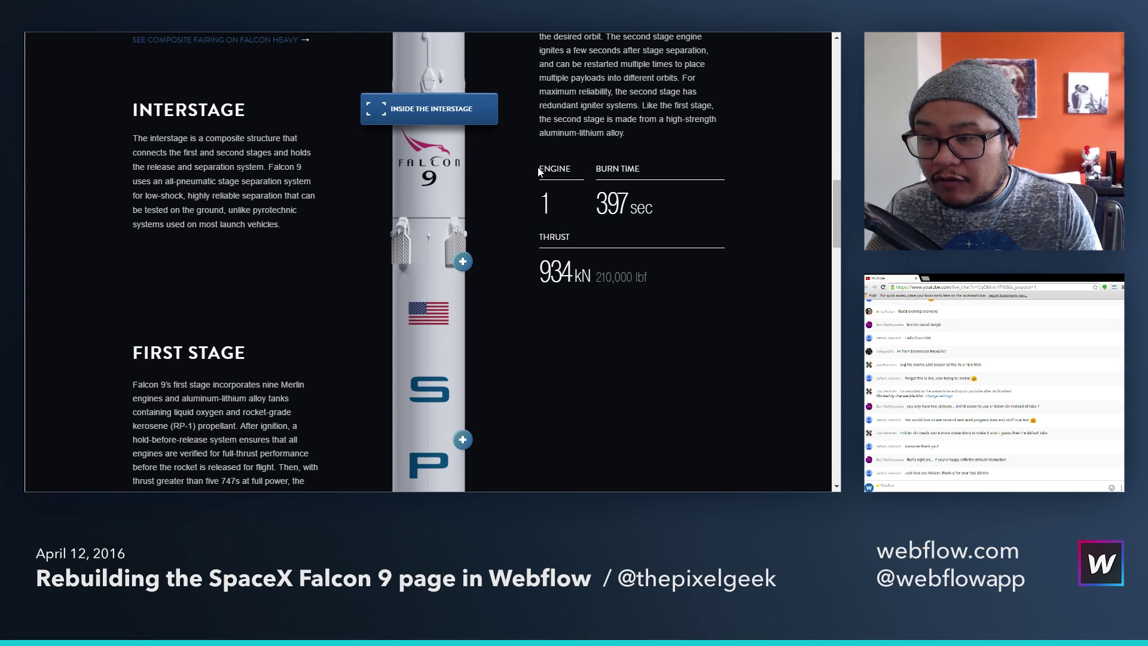
{"action": "left_click_drag", "start_coordinate": [539, 168], "coordinate": [566, 168]}
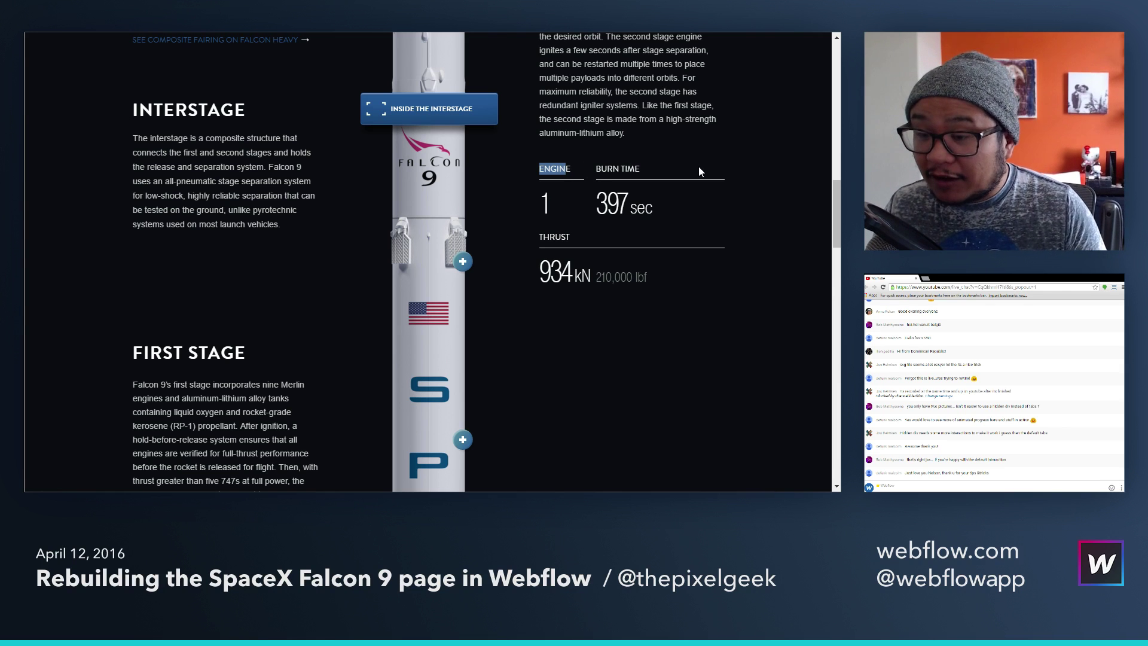
{"action": "left_click", "coordinate": [541, 166]}
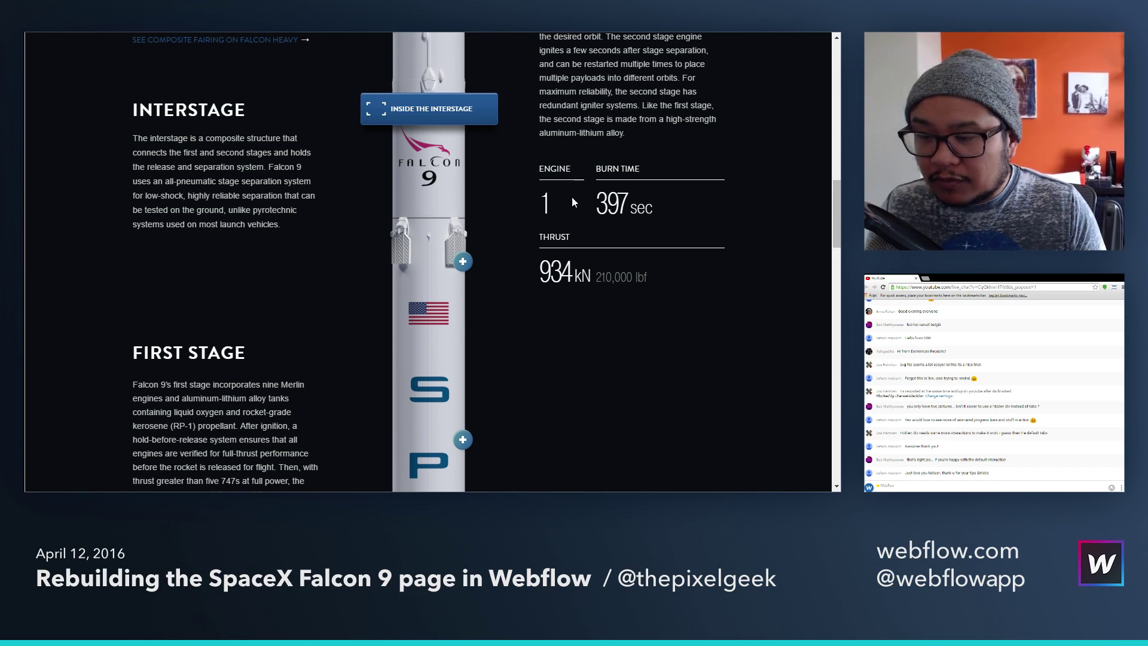
Step: Check the engine count and burn time values on the original page by highlighting them, and clear the highlight
{"action": "double_click", "coordinate": [553, 205]}
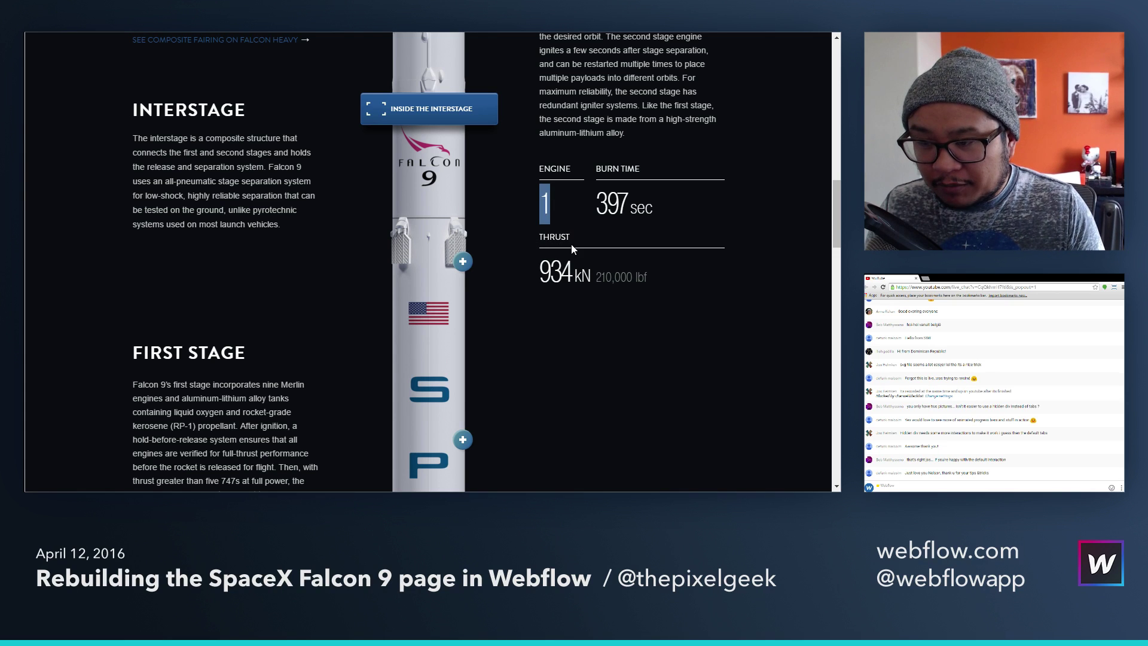
{"action": "left_click_drag", "start_coordinate": [594, 210], "coordinate": [629, 207]}
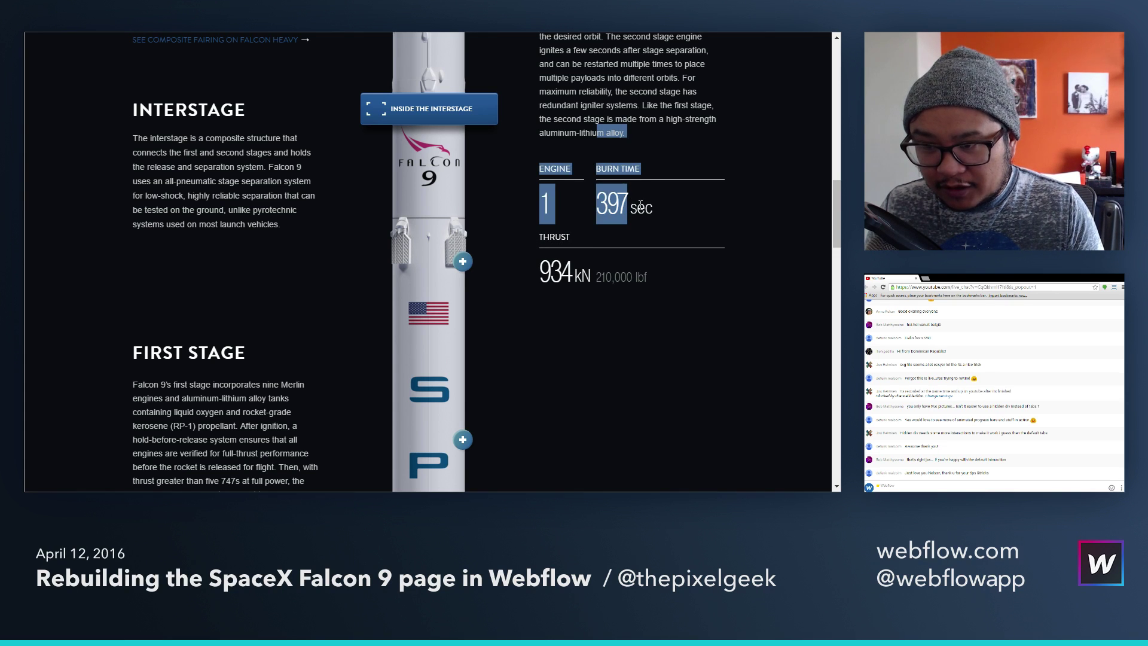
{"action": "left_click", "coordinate": [709, 214]}
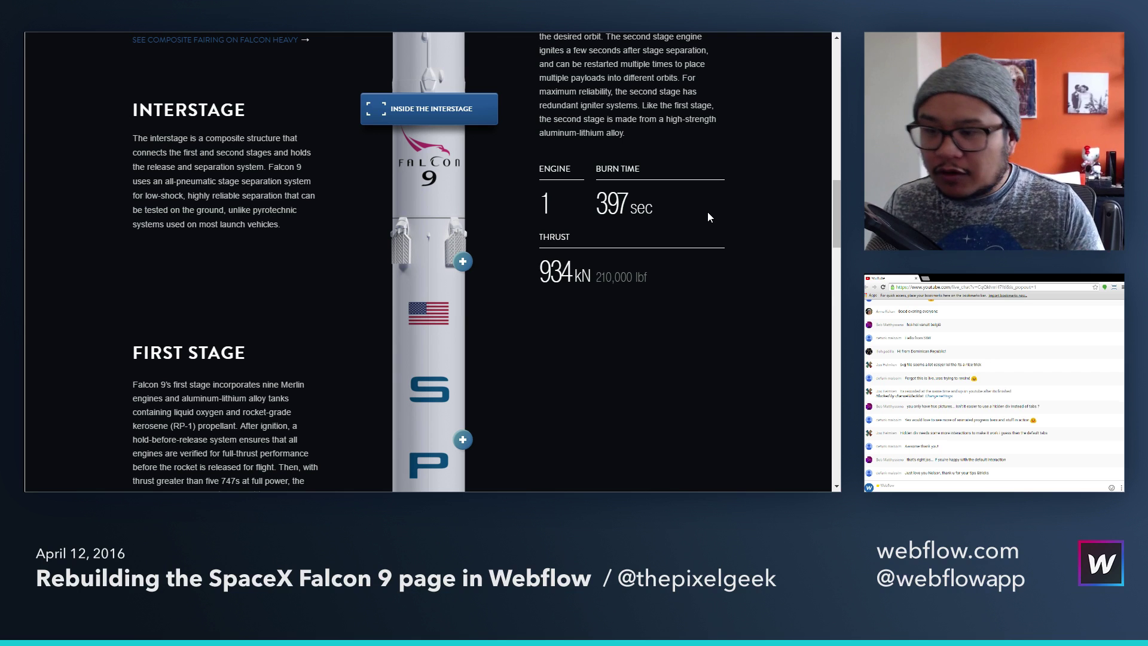
Step: Switch back to Webflow and add a div block above the full falcon image in Column 2 of the infographic section
{"action": "key", "text": "alt+Tab"}
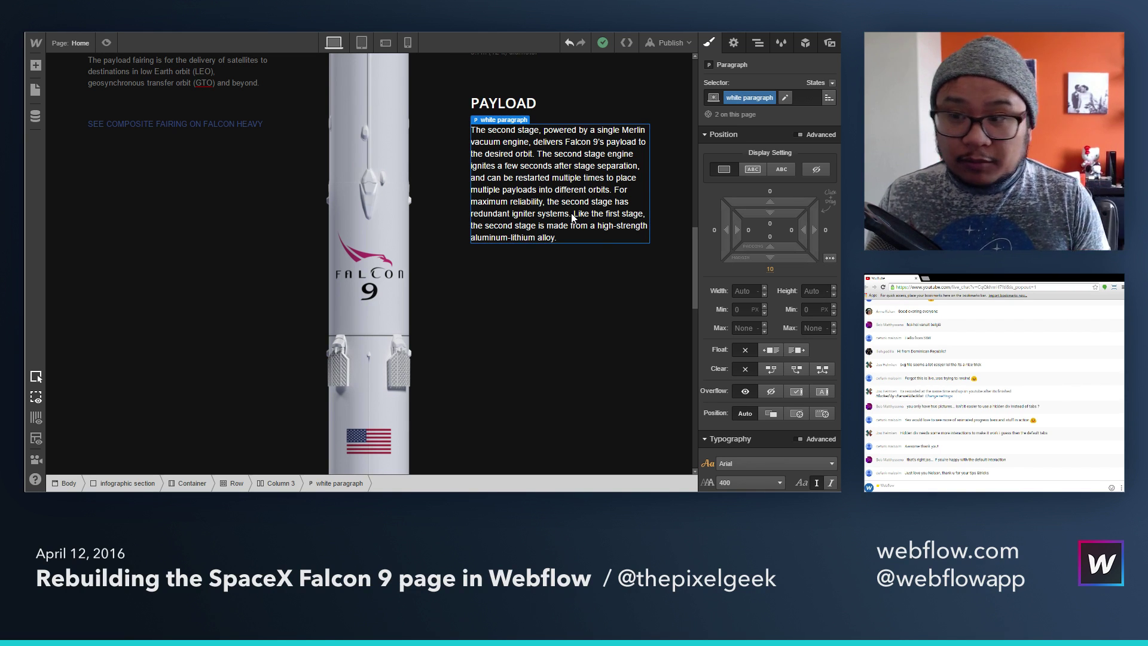
{"action": "scroll", "coordinate": [579, 281], "scroll_direction": "up", "scroll_amount": 1}
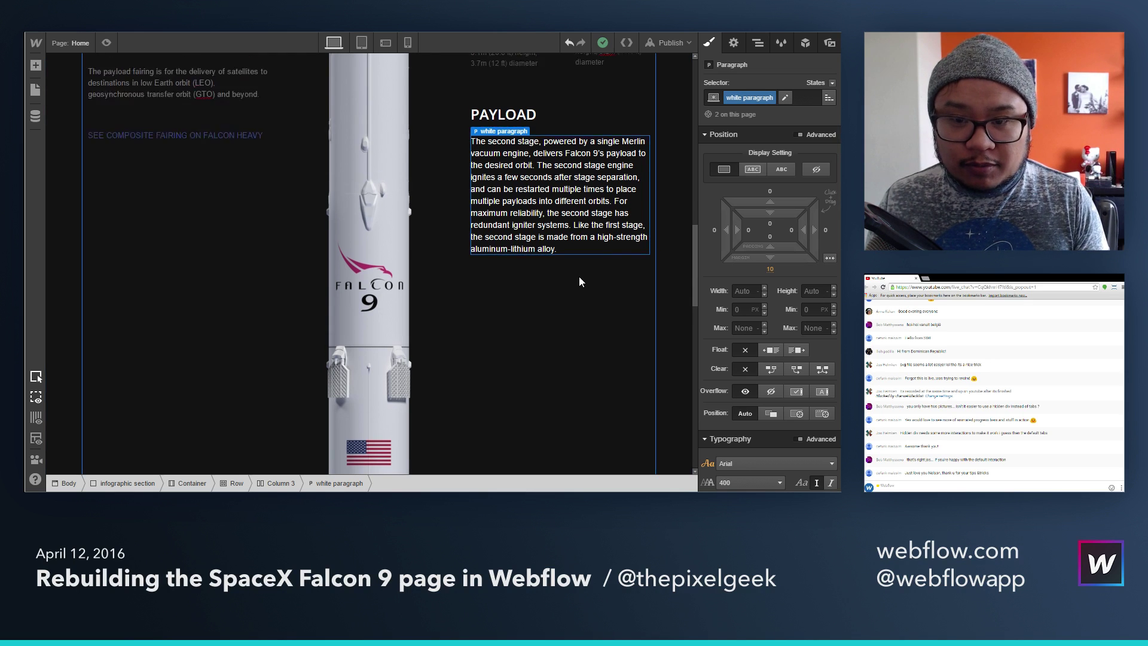
{"action": "scroll", "coordinate": [578, 281], "scroll_direction": "up", "scroll_amount": 5}
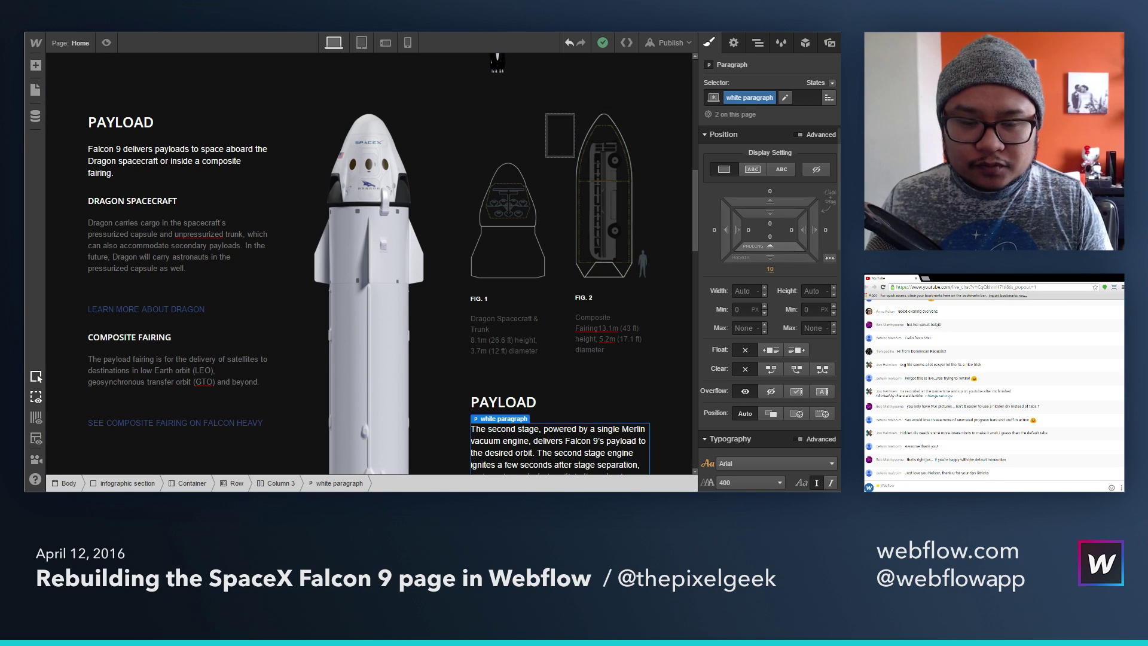
{"action": "left_click", "coordinate": [374, 154]}
{"action": "scroll", "coordinate": [377, 198], "scroll_direction": "up", "scroll_amount": 3}
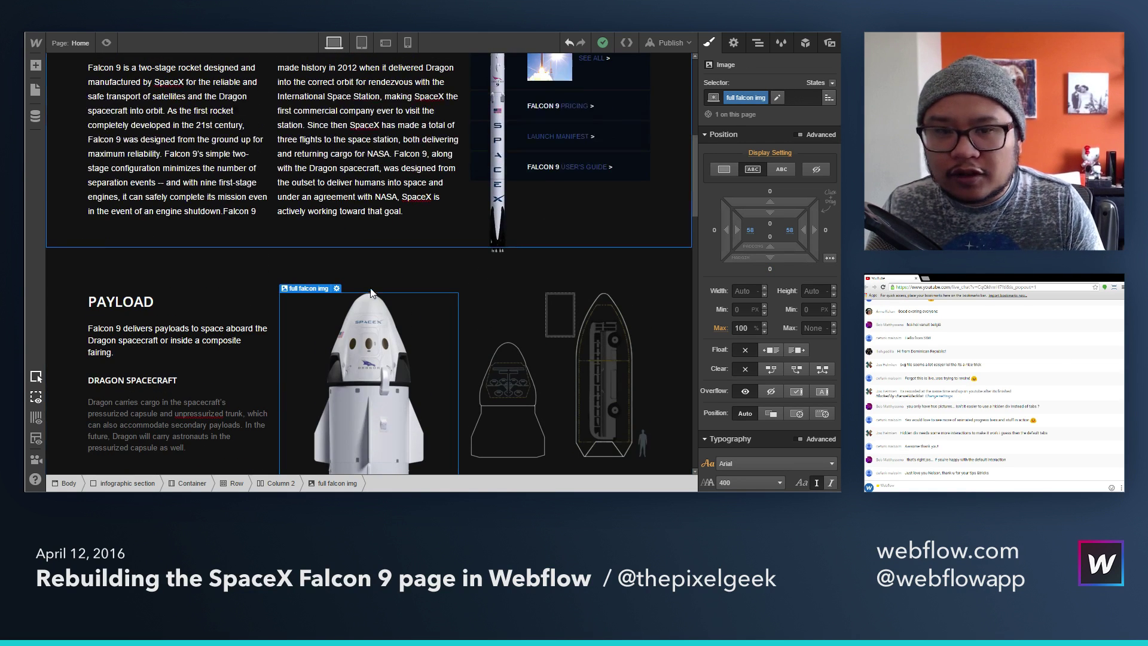
{"action": "scroll", "coordinate": [379, 323], "scroll_direction": "down", "scroll_amount": 2}
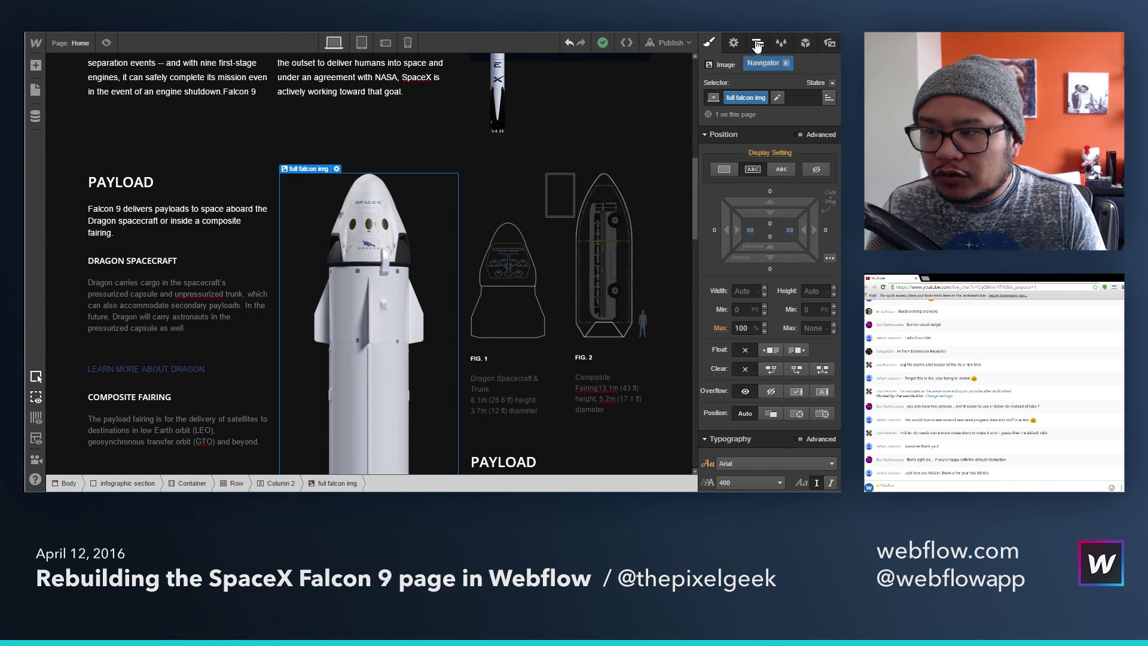
{"action": "left_click", "coordinate": [757, 45]}
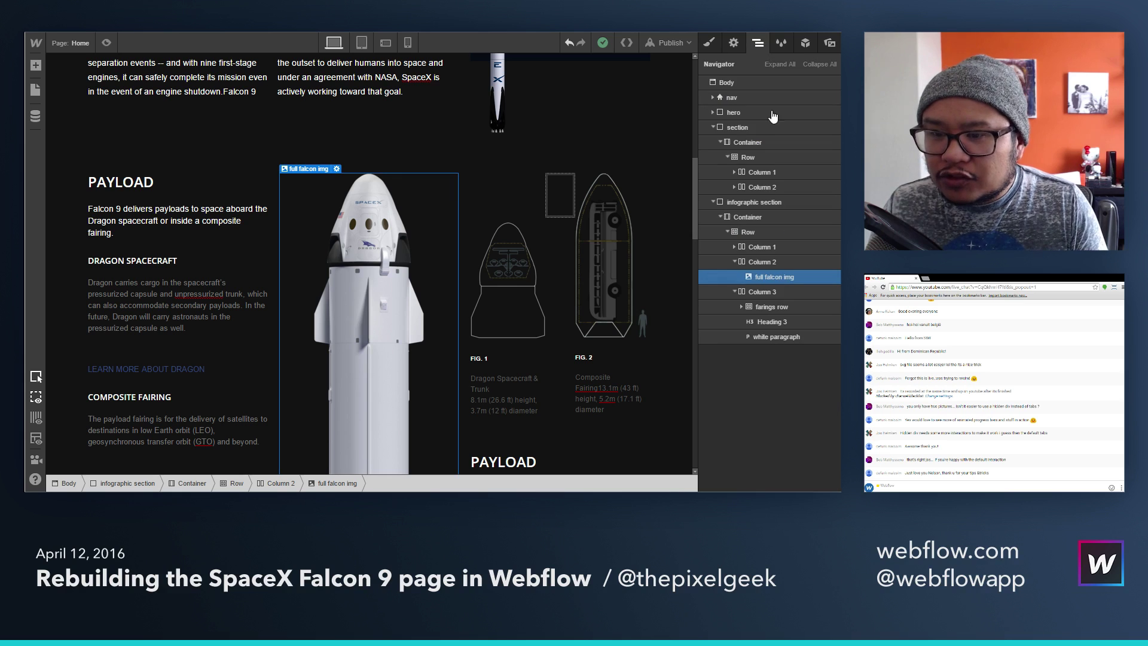
{"action": "left_click", "coordinate": [735, 292]}
{"action": "left_click", "coordinate": [735, 261]}
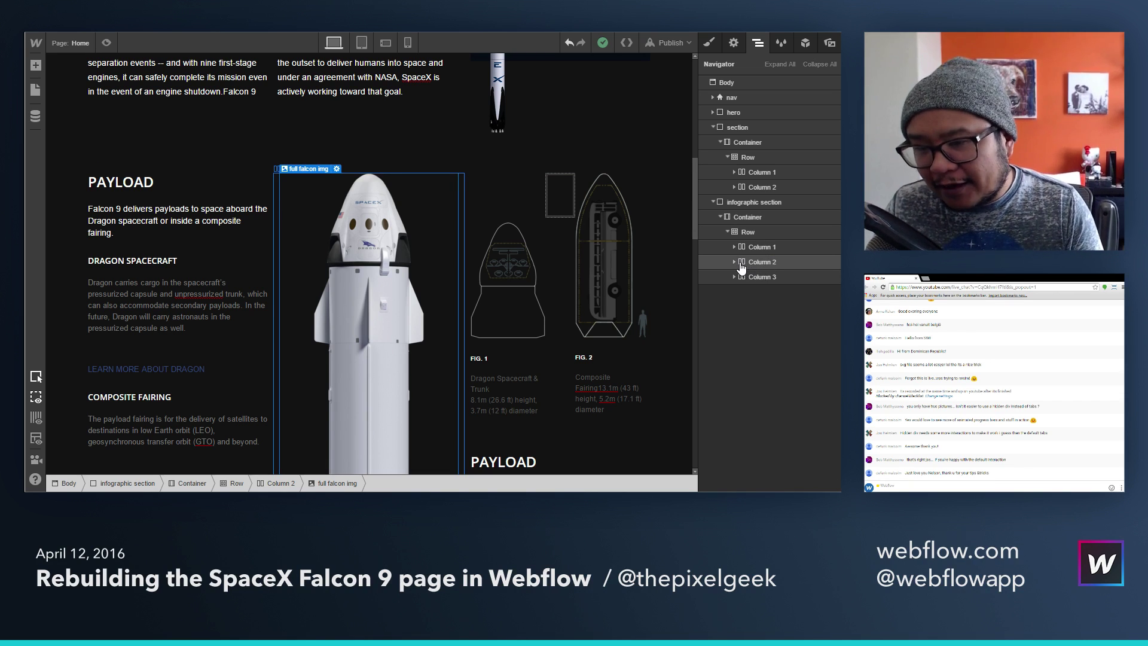
{"action": "left_click", "coordinate": [743, 264]}
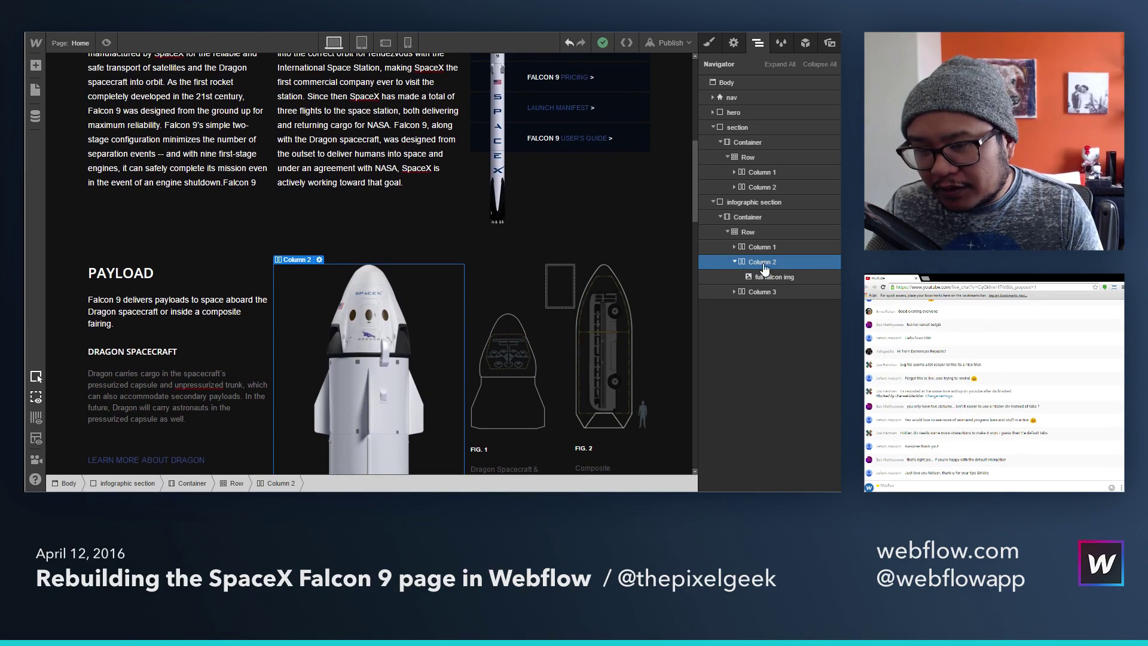
{"action": "key", "text": "a"}
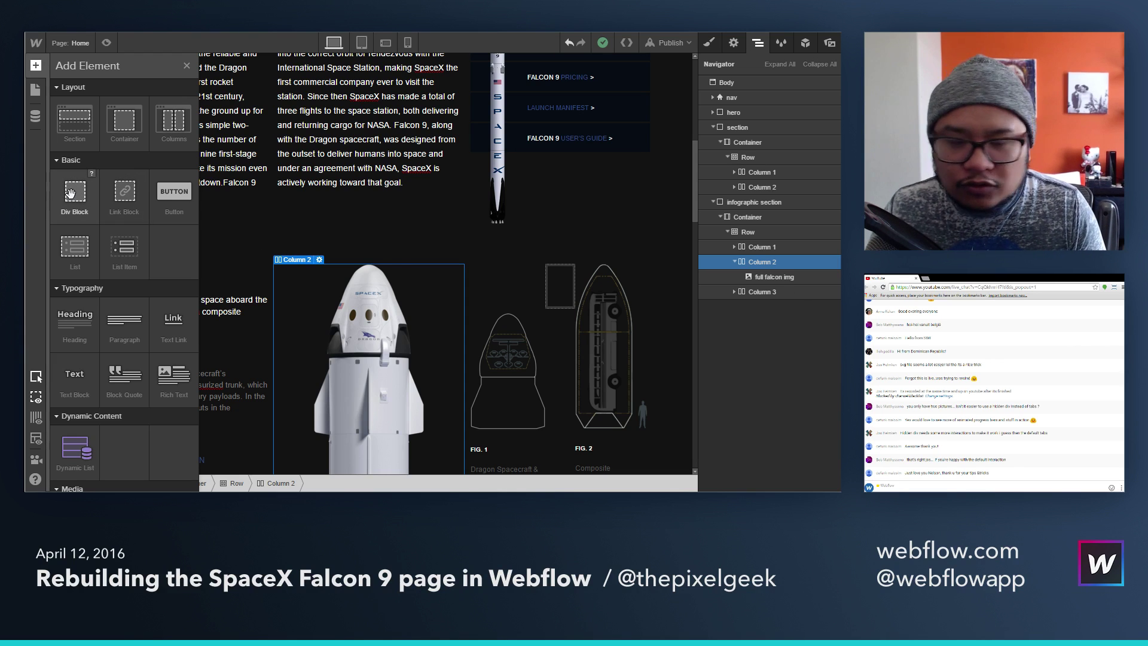
{"action": "left_click_drag", "start_coordinate": [71, 193], "coordinate": [784, 273]}
Step: Create a class named "circle" on the new div block
{"action": "left_click", "coordinate": [775, 100]}
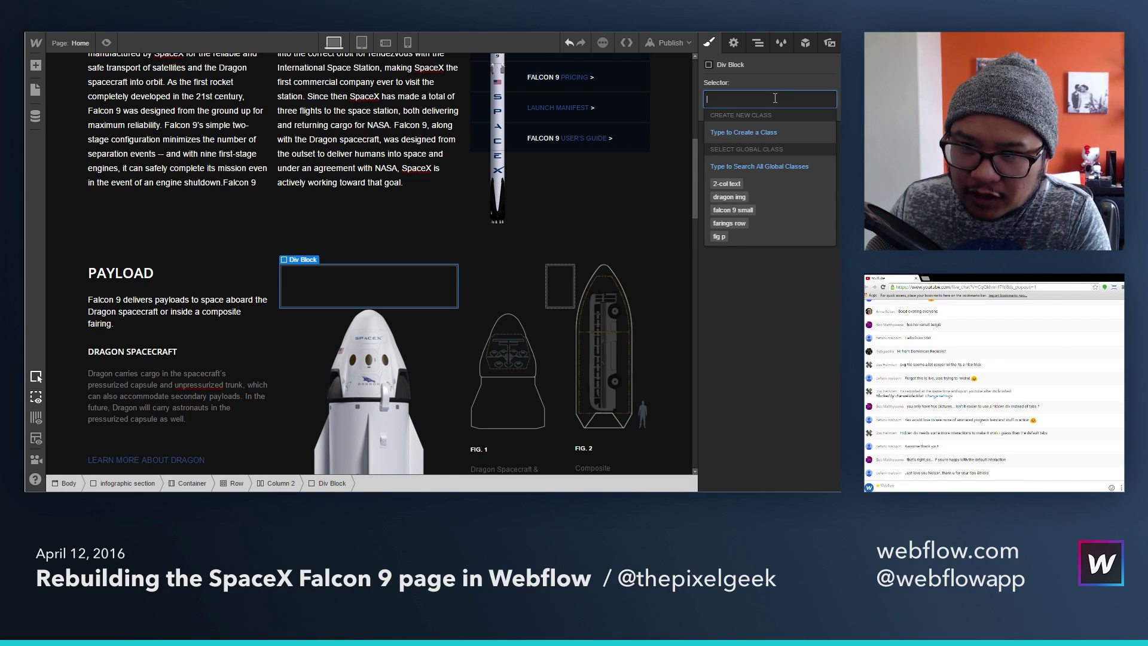
{"action": "type", "text": "circle"}
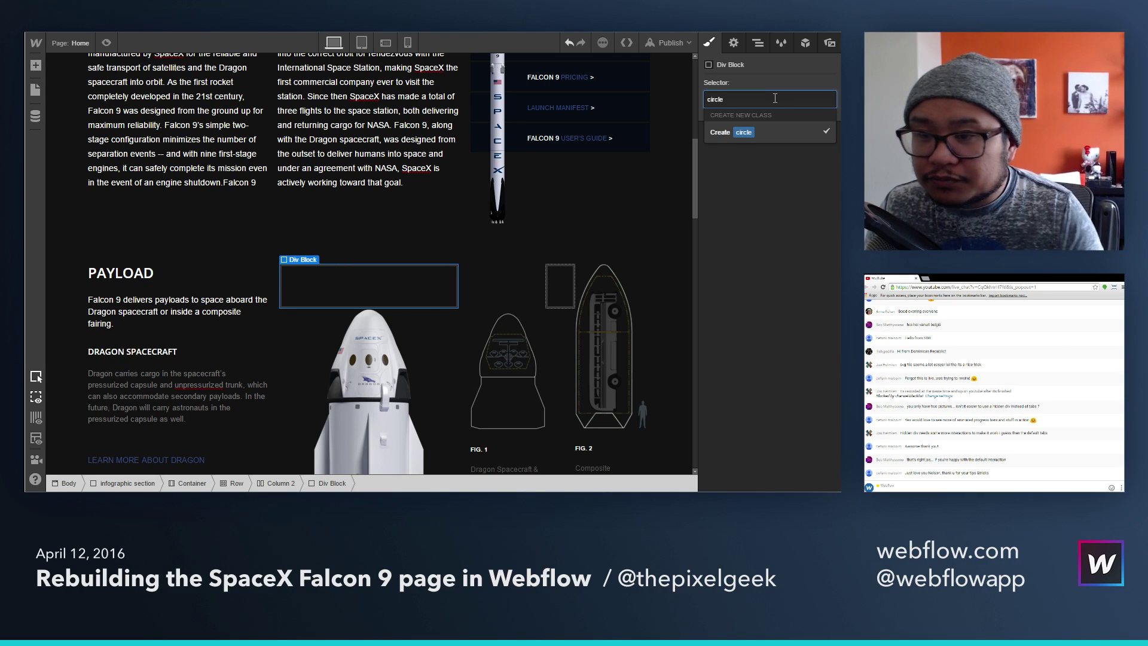
{"action": "key", "text": "Return"}
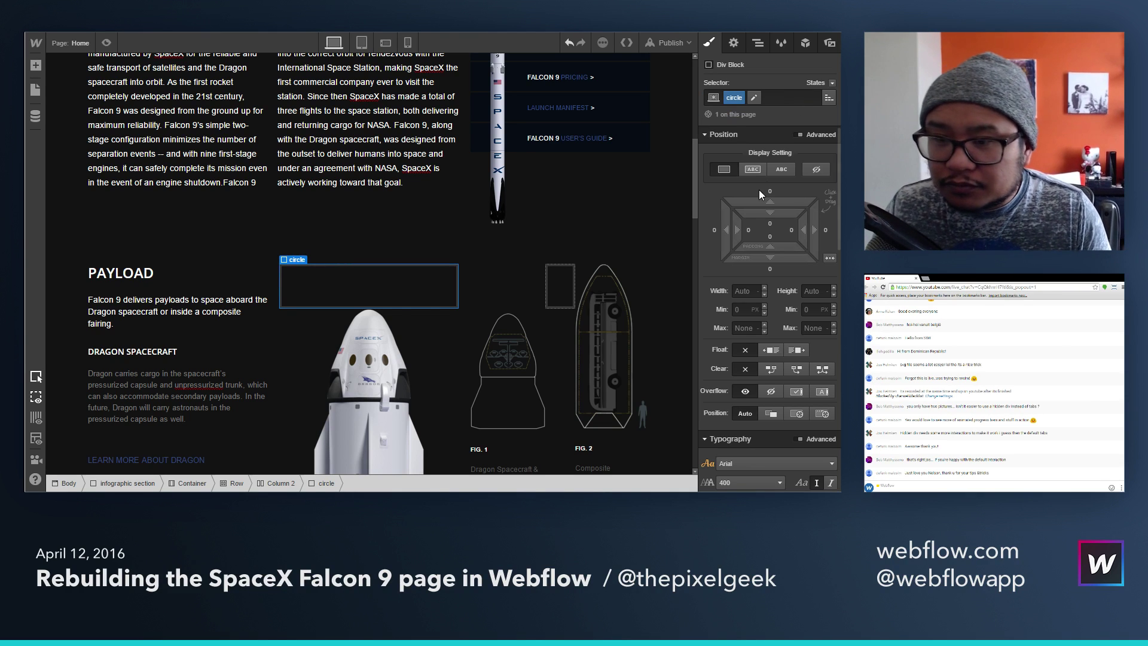
Step: Set the circle div block's width and height to 25 px
{"action": "left_click", "coordinate": [746, 291]}
{"action": "type", "text": "25"}
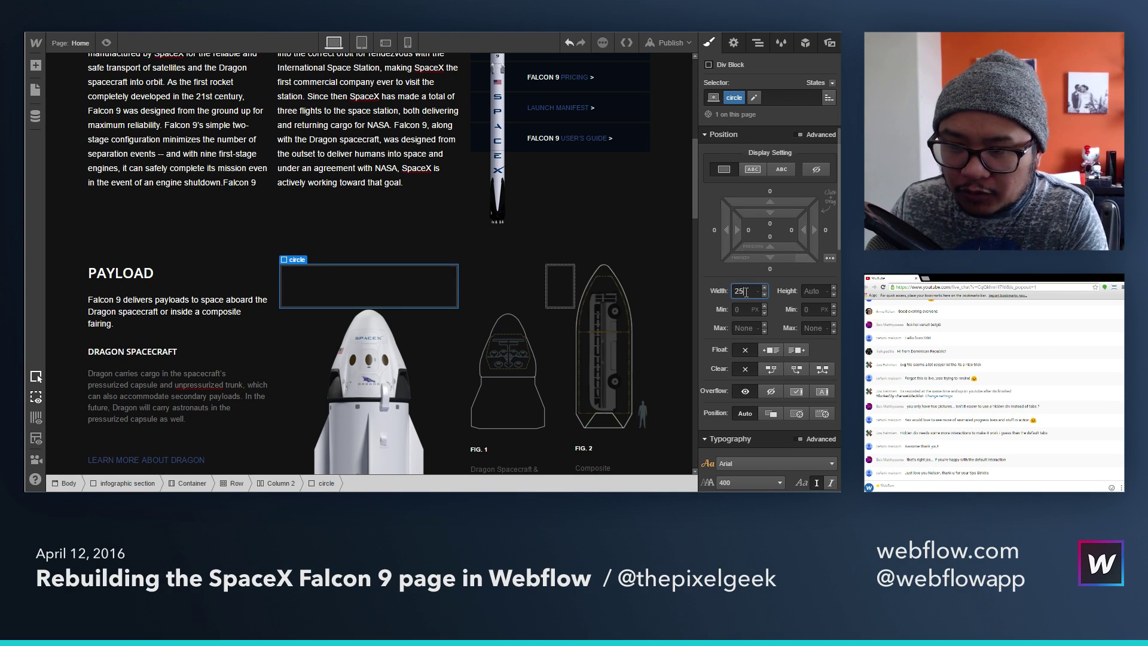
{"action": "key", "text": "Tab"}
{"action": "type", "text": "25"}
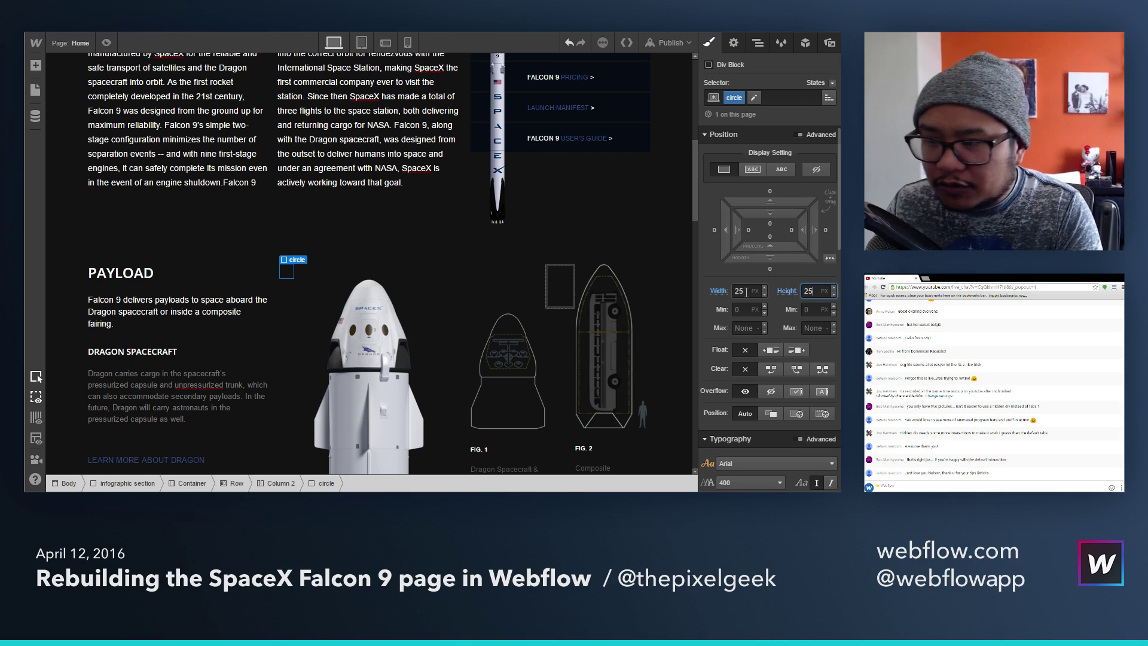
Step: Enlarge the circle div block to a width and height of 40 px
{"action": "left_click", "coordinate": [745, 292]}
{"action": "type", "text": "40"}
{"action": "key", "text": "Tab"}
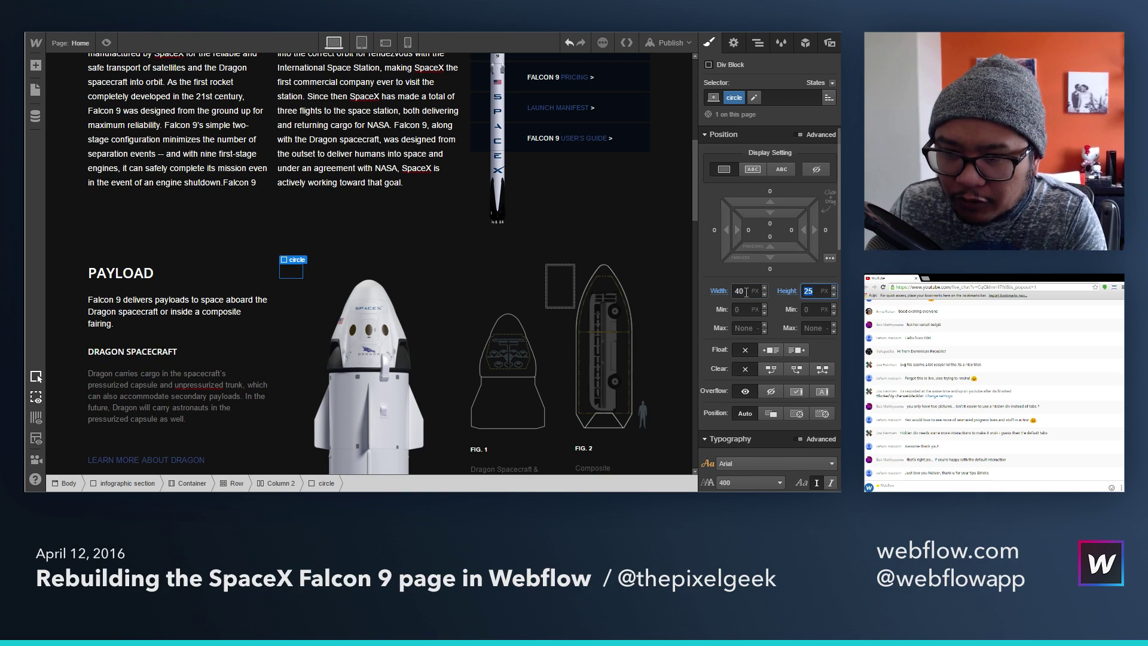
{"action": "type", "text": "40"}
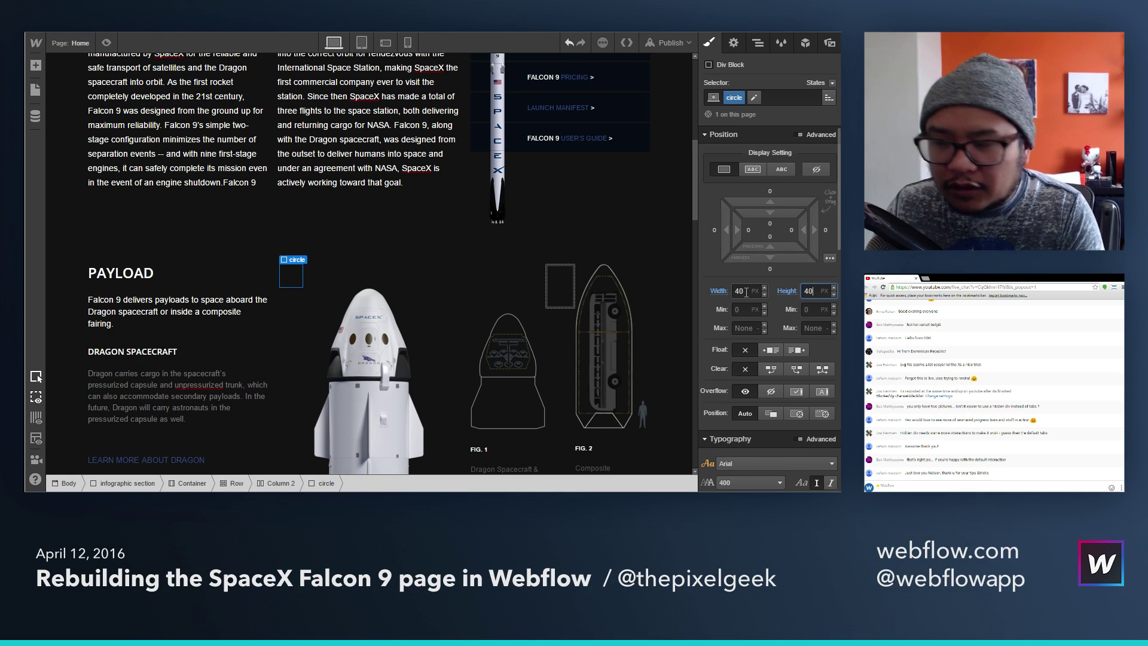
Step: Try a solid blue background colour, #126399, on the circle div block and clear it
{"action": "scroll", "coordinate": [784, 388], "scroll_direction": "down", "scroll_amount": 5}
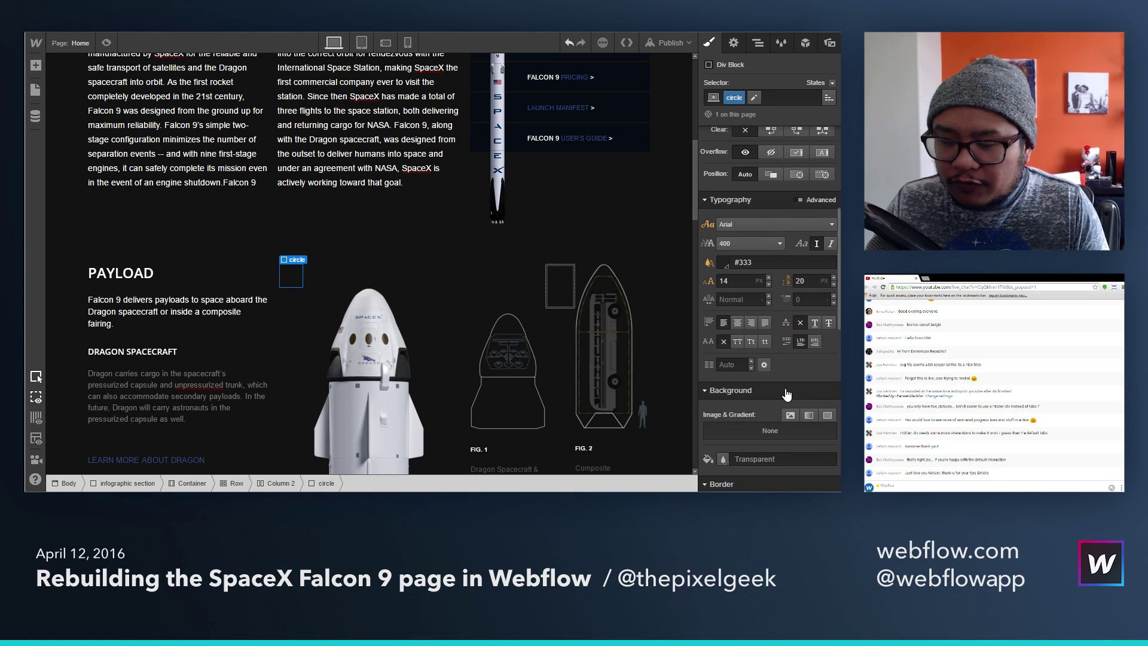
{"action": "scroll", "coordinate": [785, 376], "scroll_direction": "down", "scroll_amount": 3}
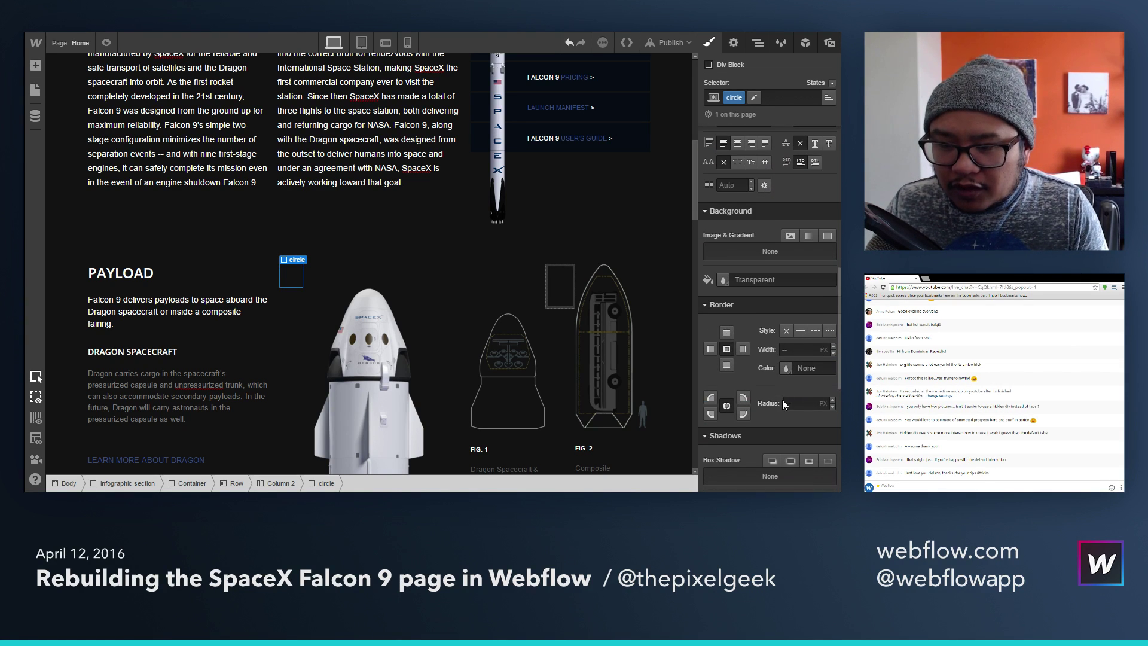
{"action": "left_click", "coordinate": [721, 280]}
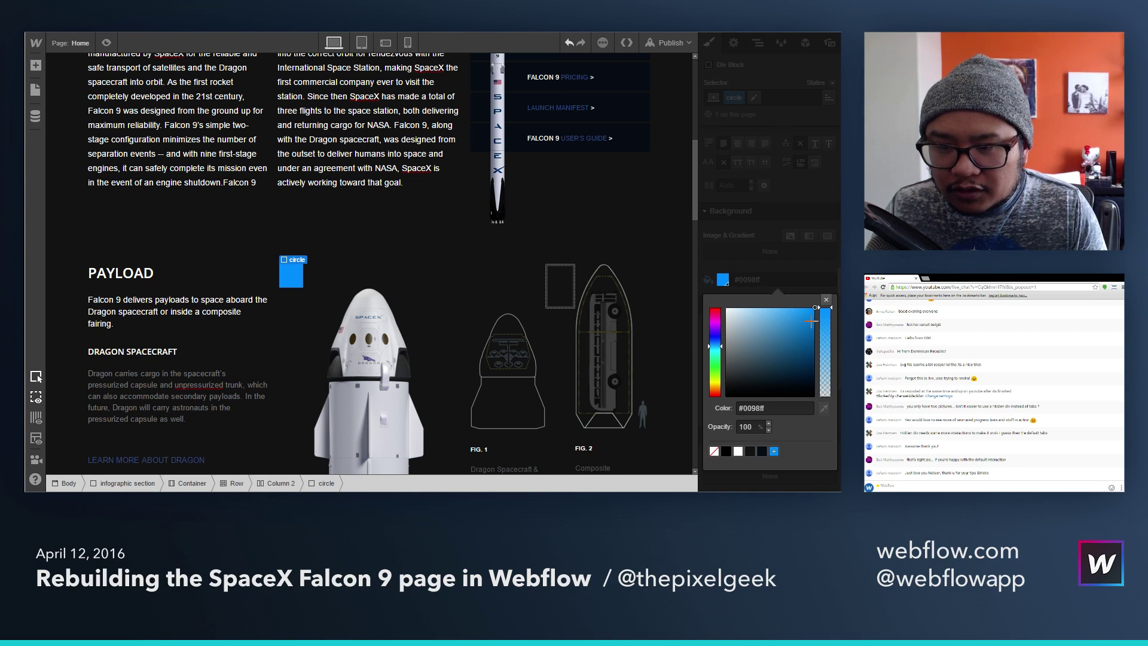
{"action": "left_click_drag", "start_coordinate": [810, 329], "coordinate": [804, 342]}
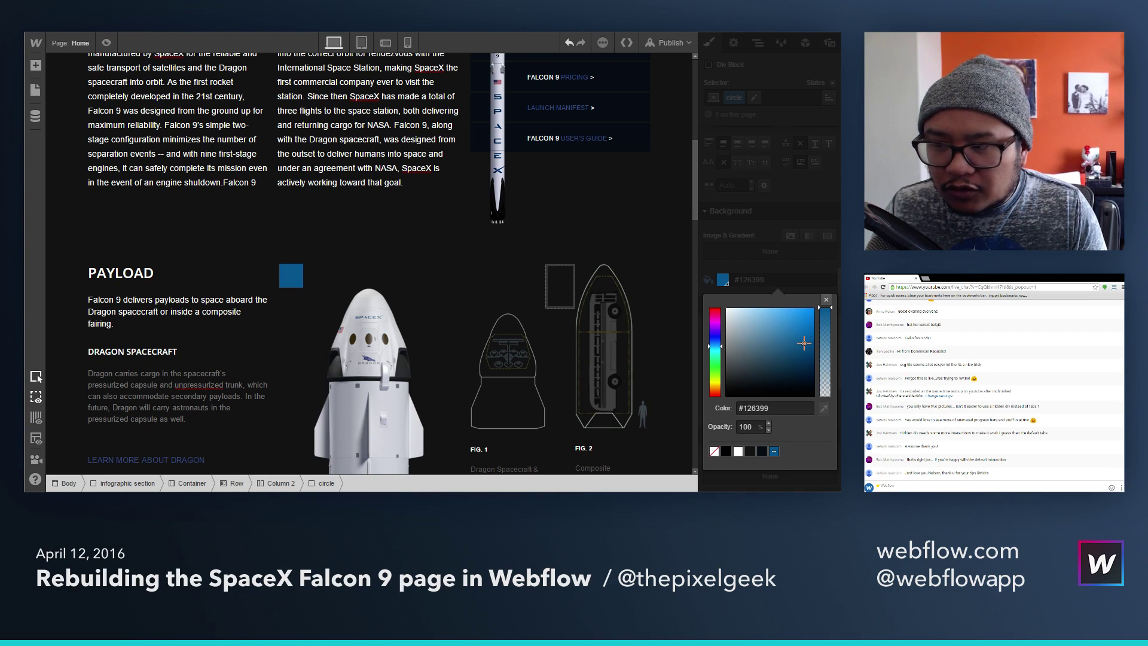
{"action": "left_click", "coordinate": [826, 299]}
{"action": "left_click", "coordinate": [709, 281]}
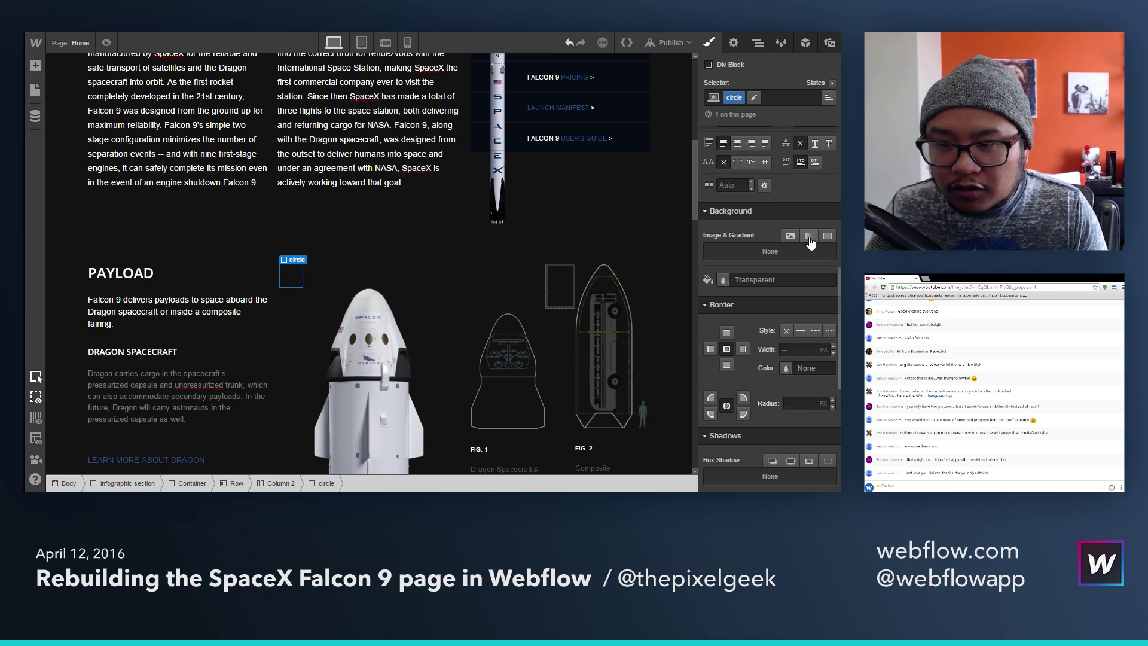
Step: Give the circle div block a linear gradient background at 180 degrees, with a #245a8b start colour and a #233b64 end colour
{"action": "left_click", "coordinate": [809, 235]}
{"action": "left_click", "coordinate": [733, 364]}
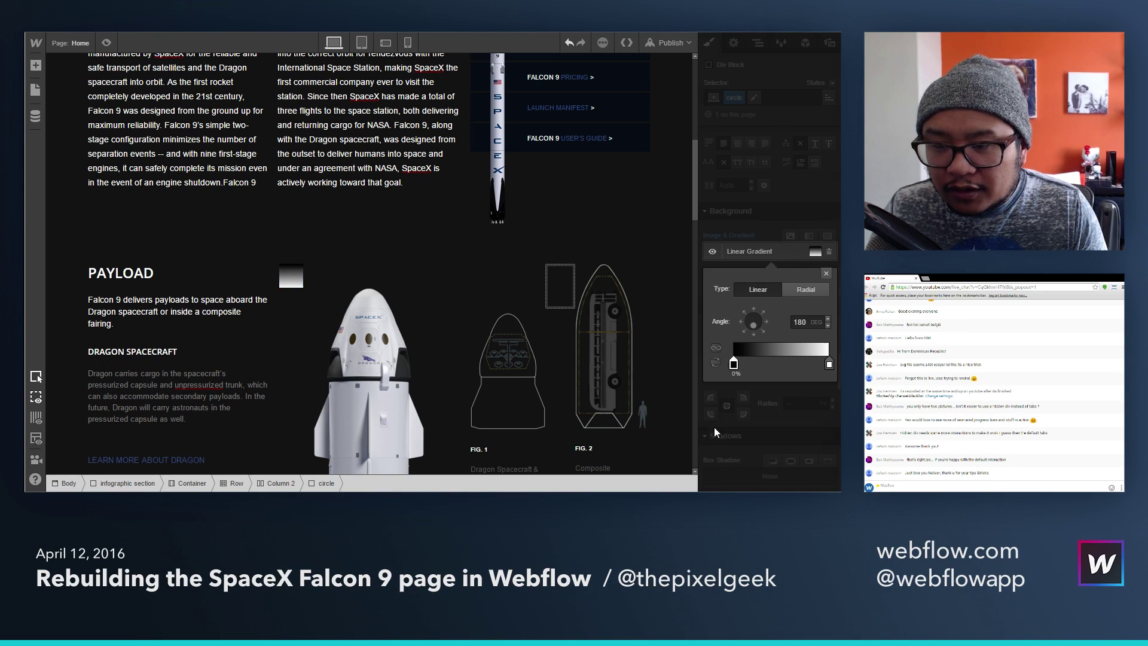
{"action": "left_click", "coordinate": [713, 238]}
{"action": "left_click", "coordinate": [764, 237]}
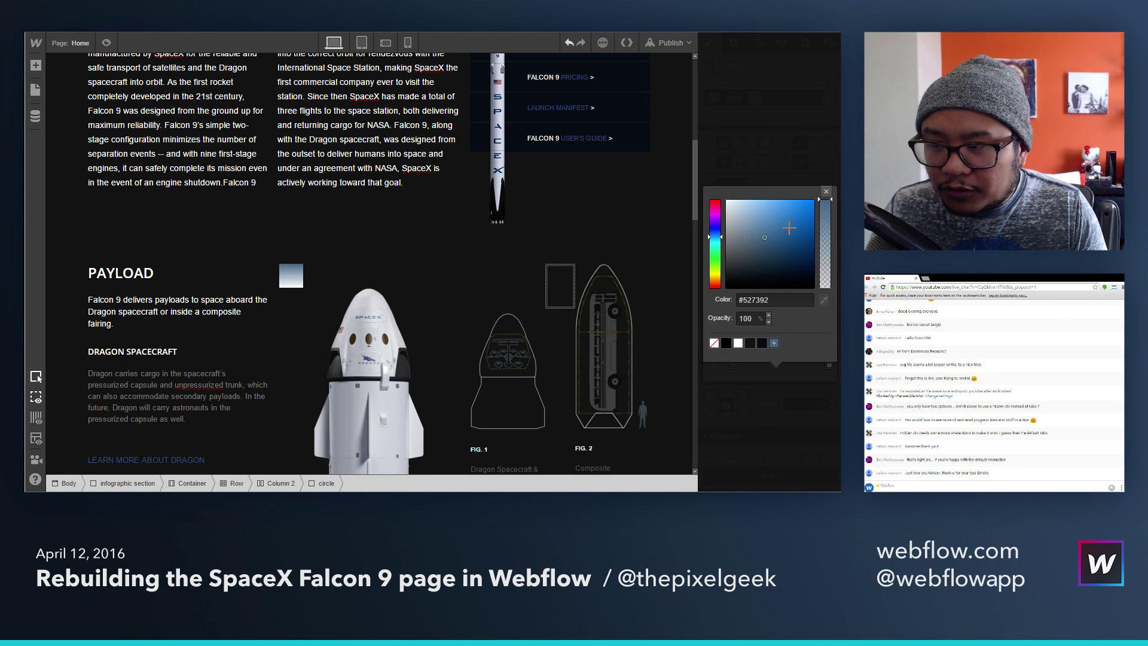
{"action": "left_click", "coordinate": [790, 240]}
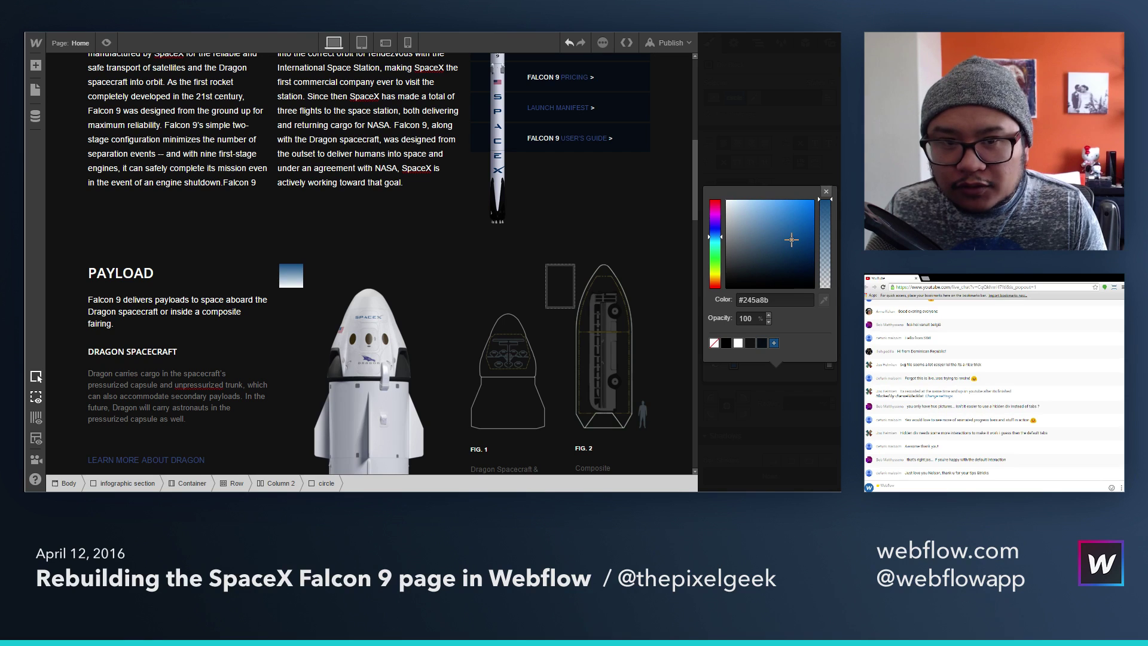
{"action": "left_click", "coordinate": [825, 191]}
{"action": "left_click", "coordinate": [828, 364]}
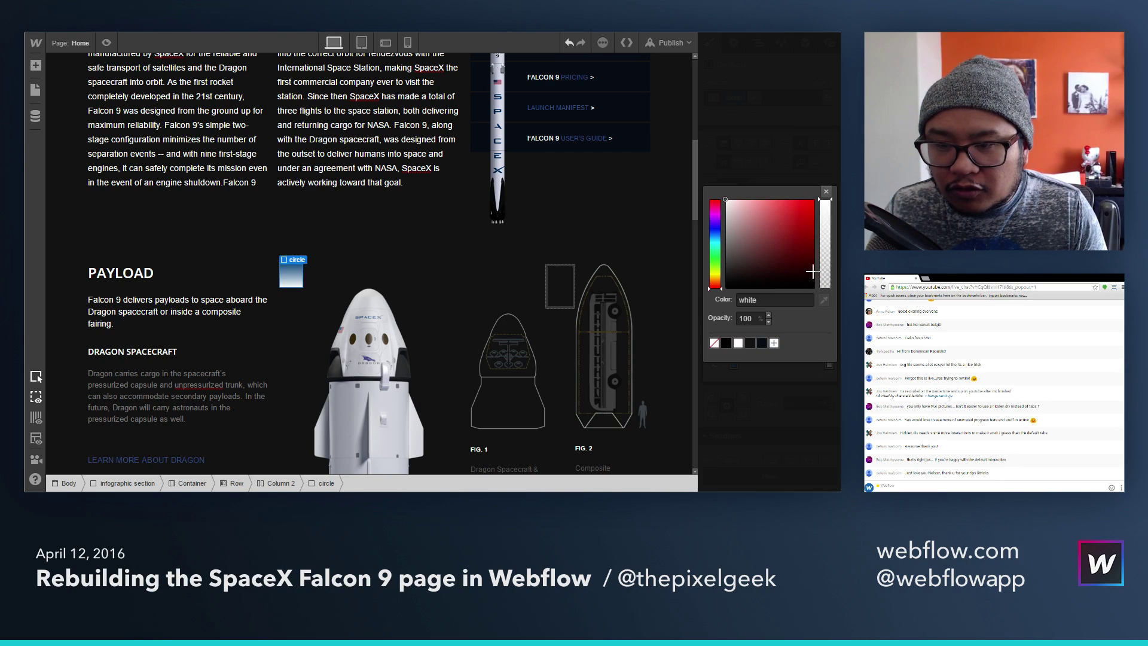
{"action": "left_click_drag", "start_coordinate": [715, 244], "coordinate": [783, 254]}
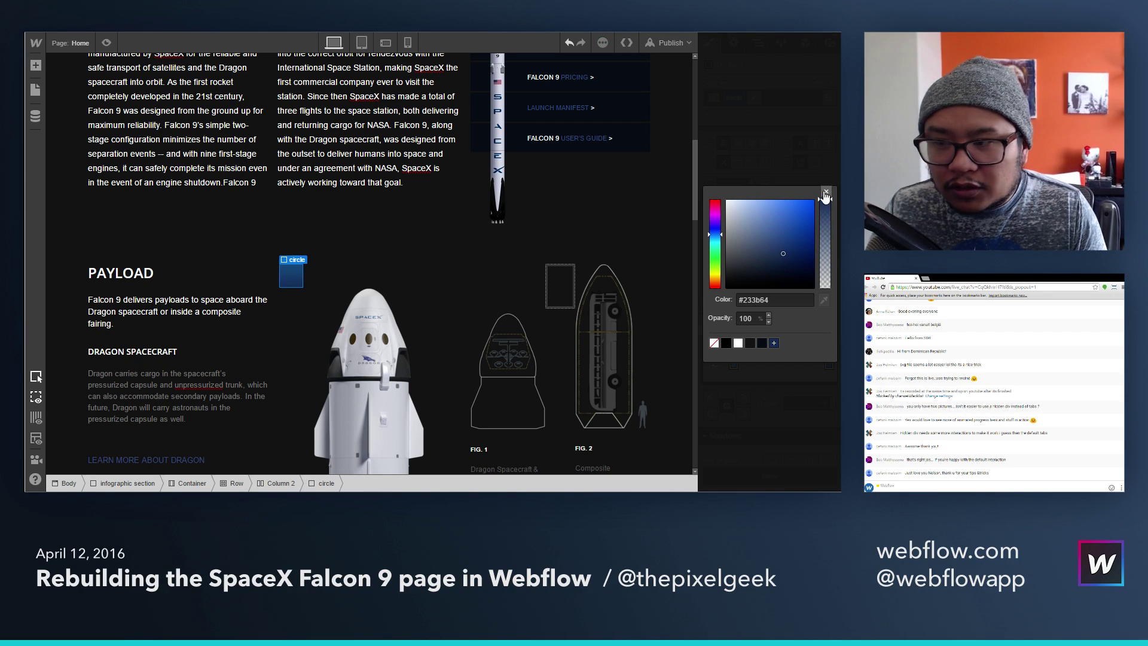
Step: Change the circle block's background gradient to radial and move its centre near the top edge, left of the middle
{"action": "left_click", "coordinate": [825, 191]}
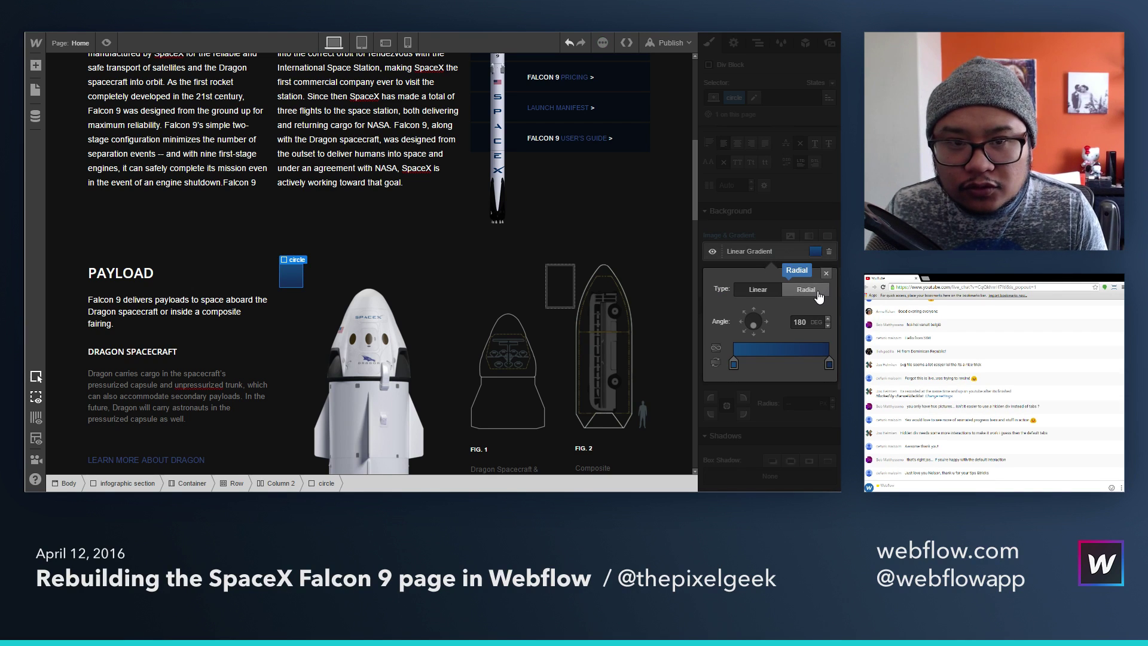
{"action": "left_click", "coordinate": [818, 297]}
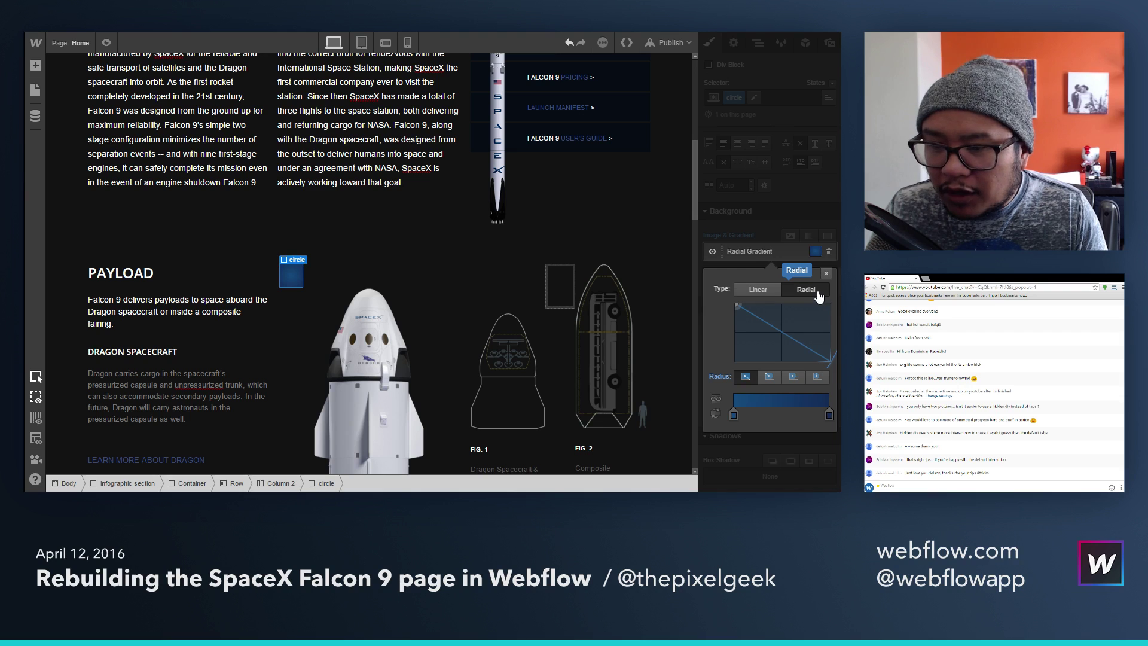
{"action": "mouse_move", "coordinate": [752, 309]}
{"action": "left_mouse_down"}
{"action": "mouse_move", "coordinate": [776, 332]}
{"action": "mouse_move", "coordinate": [744, 308]}
{"action": "mouse_move", "coordinate": [758, 308]}
{"action": "left_mouse_up"}
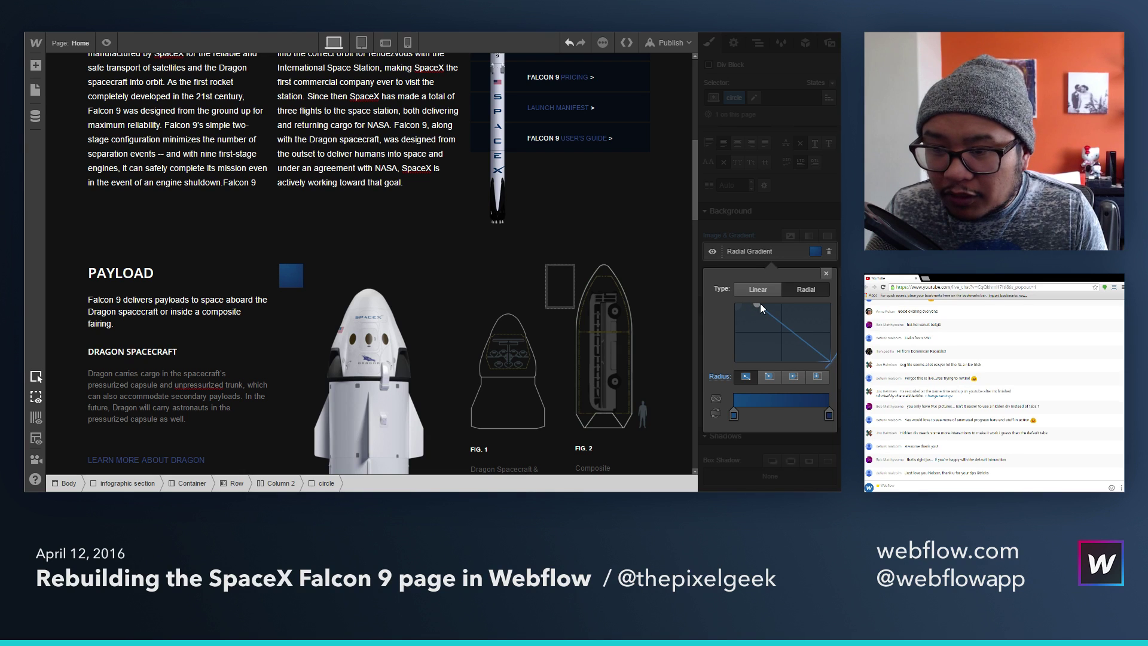
{"action": "left_click", "coordinate": [826, 273]}
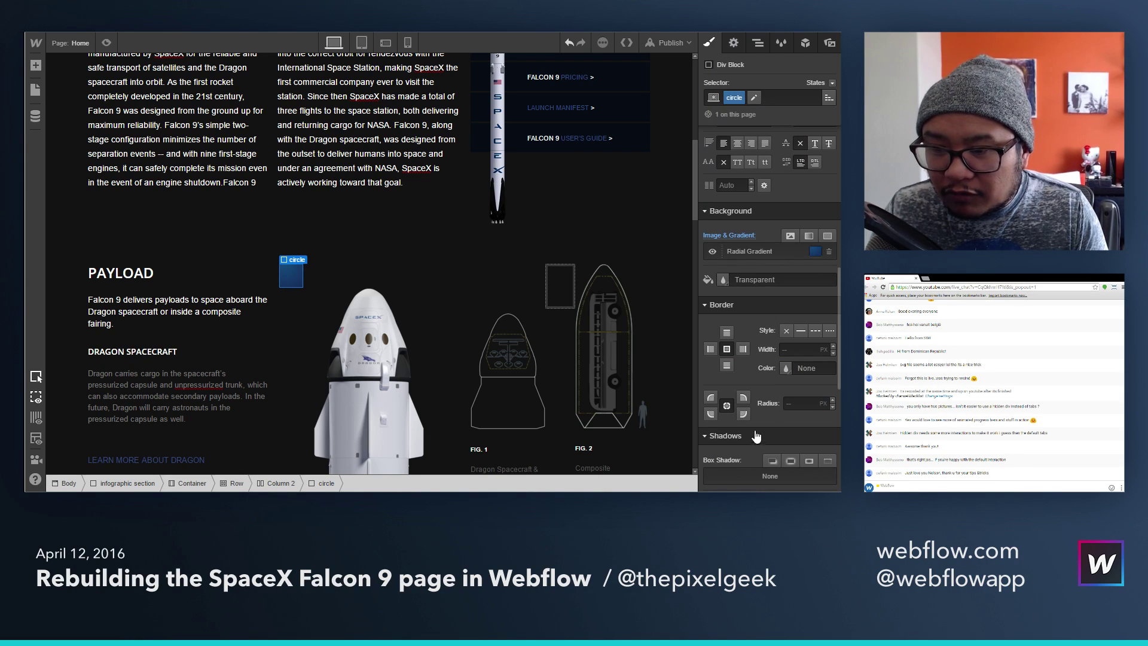
Step: Round the circle block with a 50% border radius and compare it with the markers on the original SpaceX page
{"action": "left_click", "coordinate": [801, 402]}
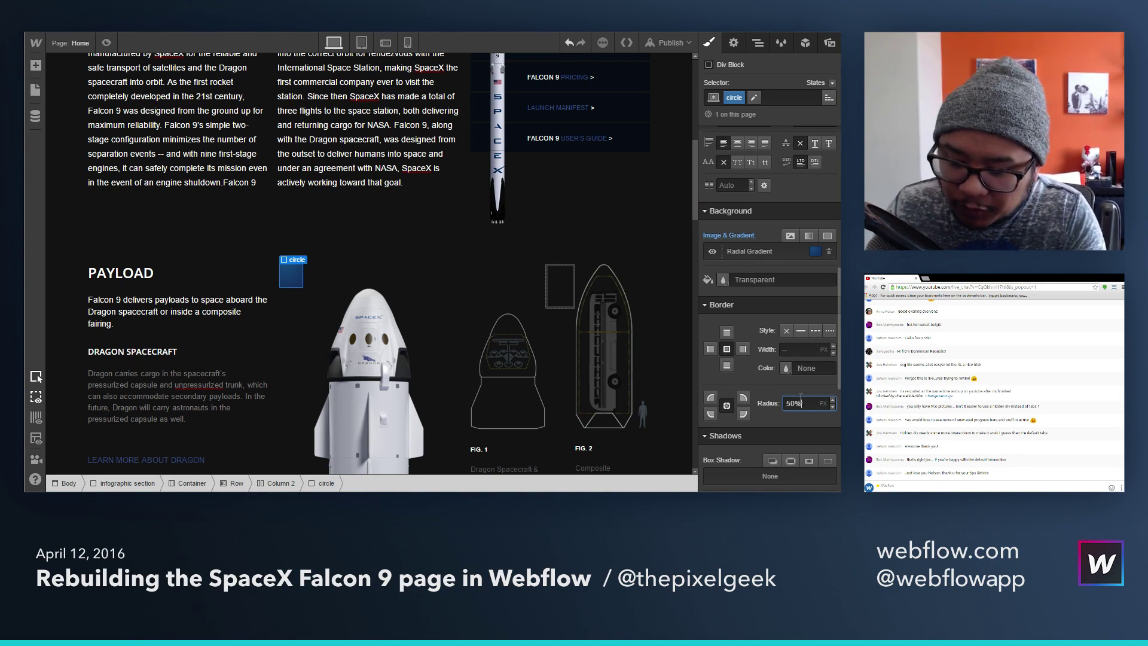
{"action": "type", "text": "50%"}
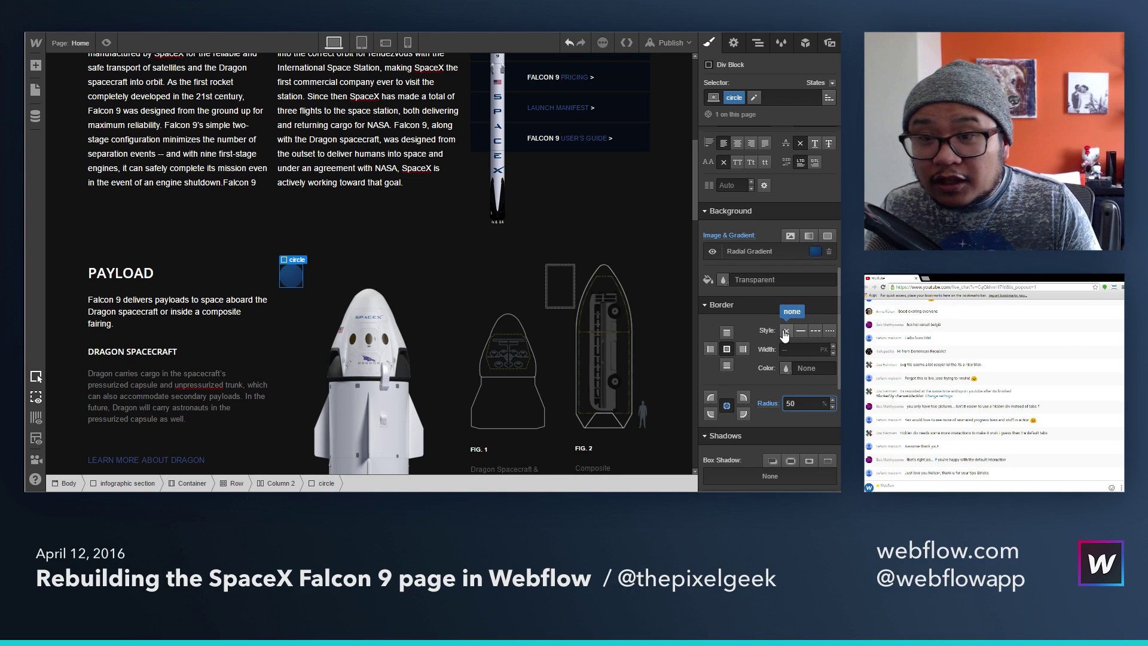
{"action": "key", "text": "alt+Tab"}
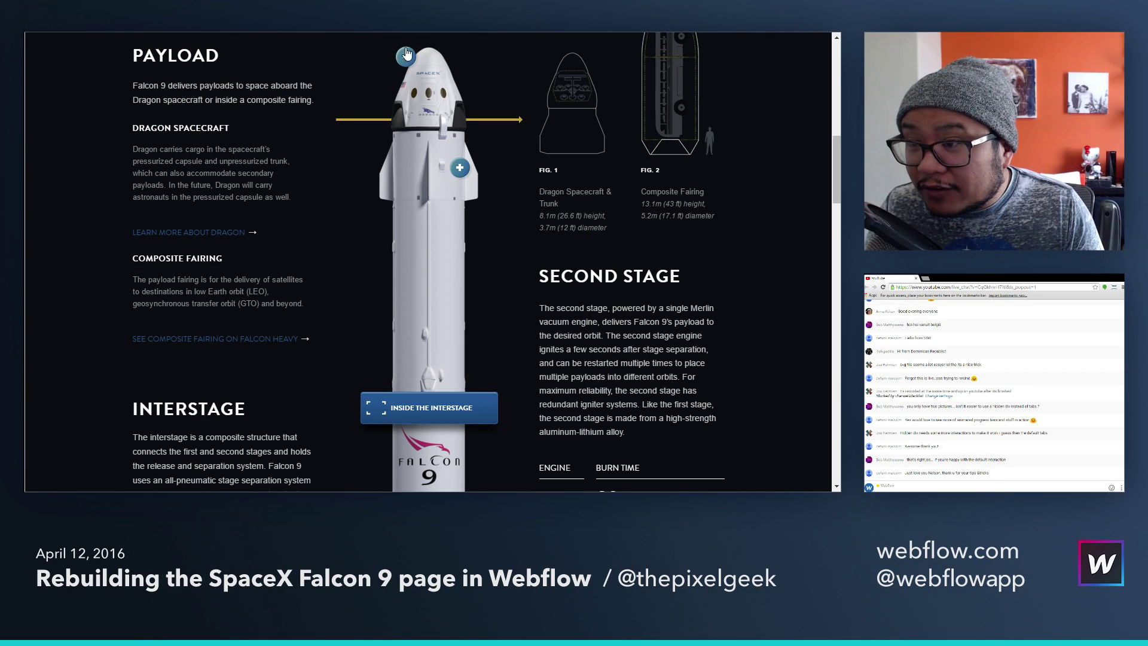
{"action": "key", "text": "alt+Tab"}
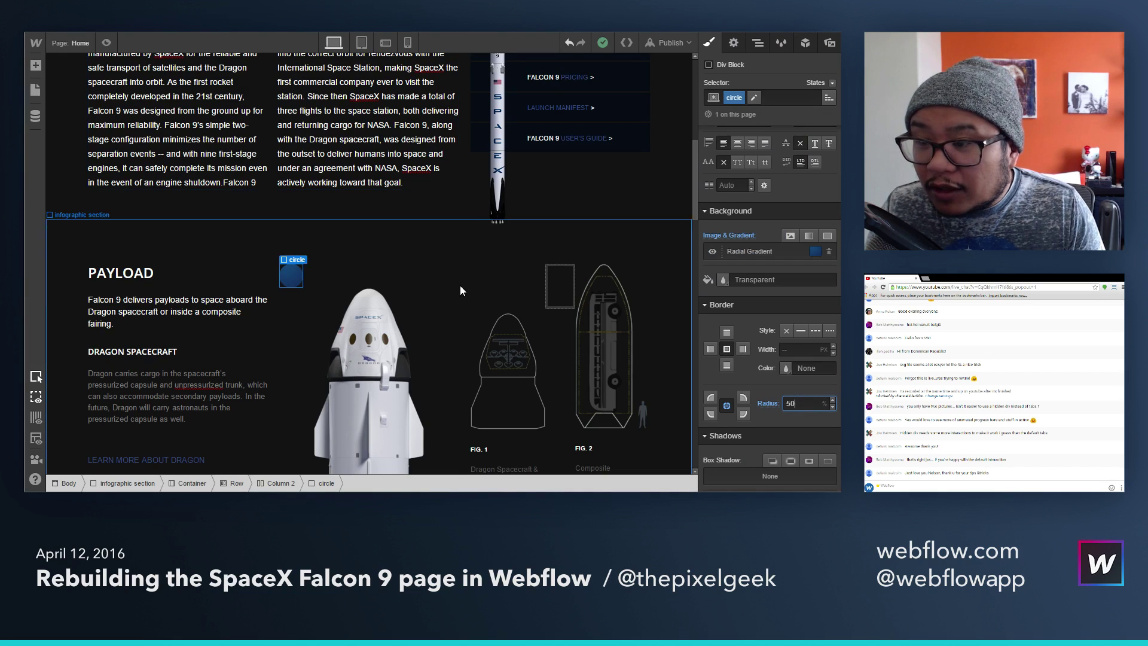
Step: Add an inner box shadow to the circle with a 3 px distance and a 135 degree angle
{"action": "scroll", "coordinate": [820, 379], "scroll_direction": "down", "scroll_amount": 1}
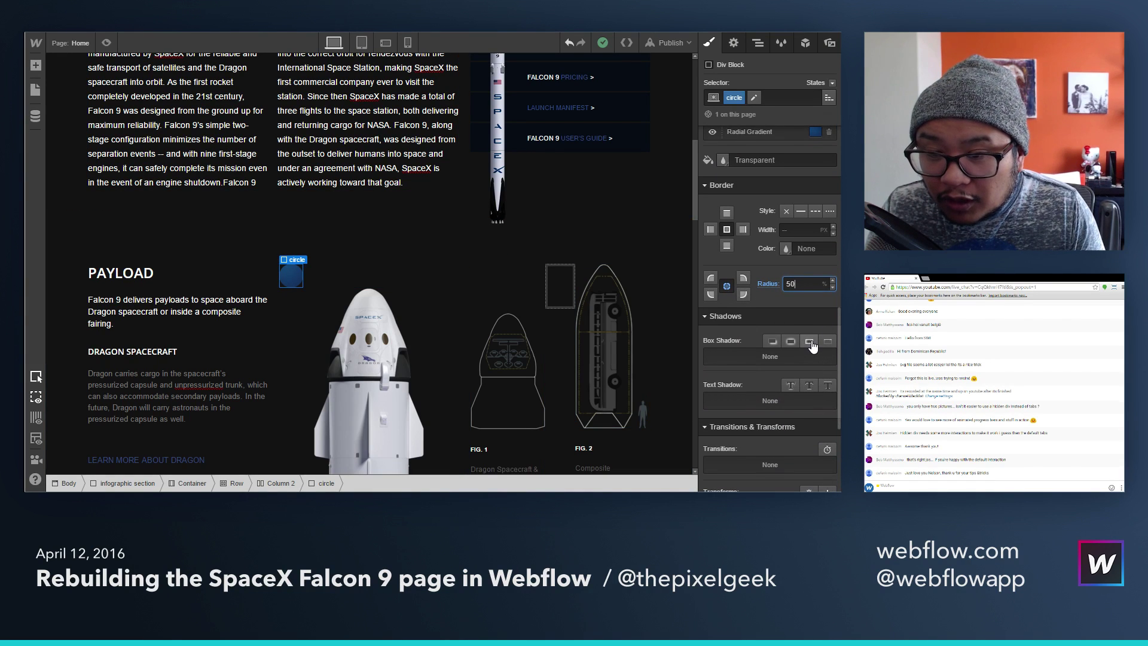
{"action": "left_click", "coordinate": [810, 342]}
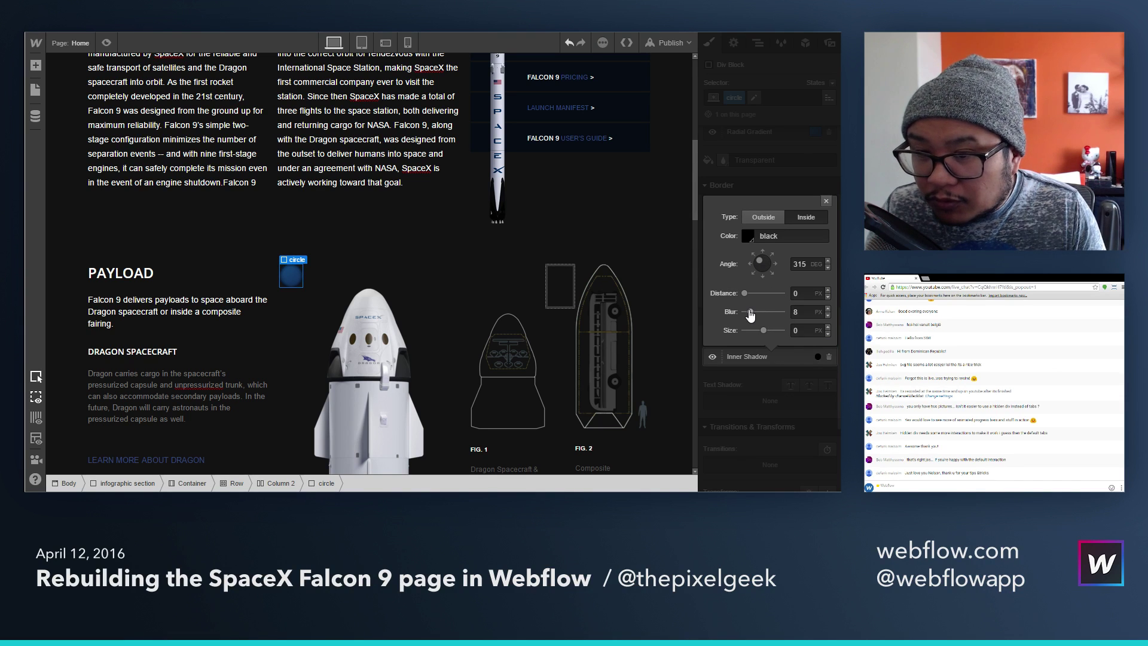
{"action": "left_click_drag", "start_coordinate": [744, 294], "coordinate": [747, 297]}
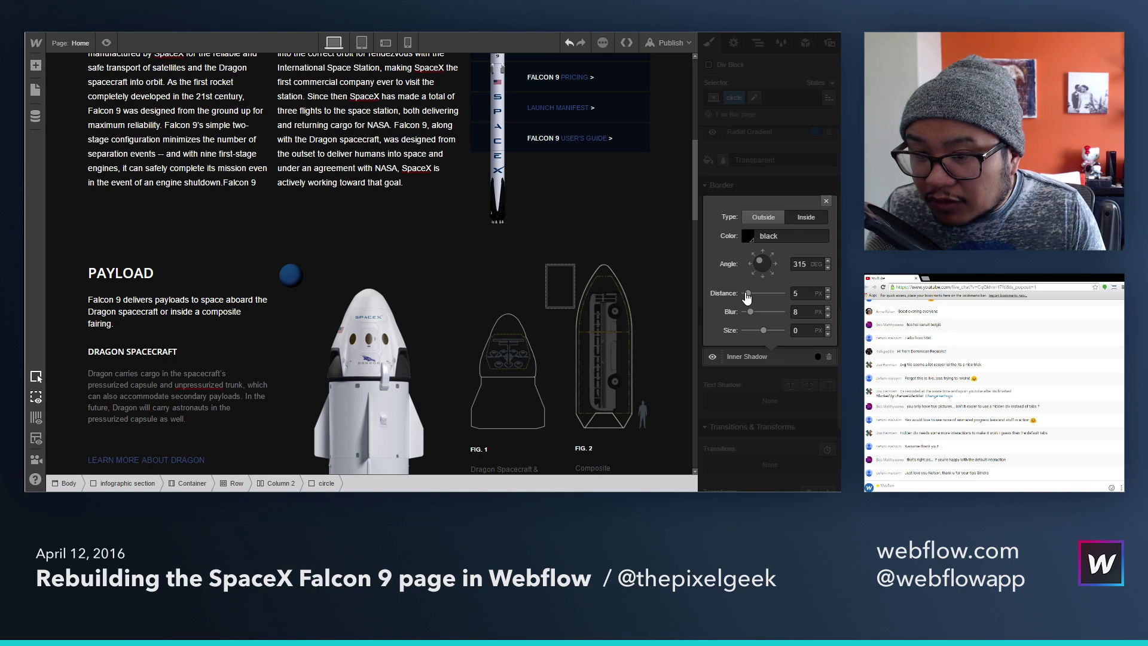
{"action": "left_click", "coordinate": [771, 274]}
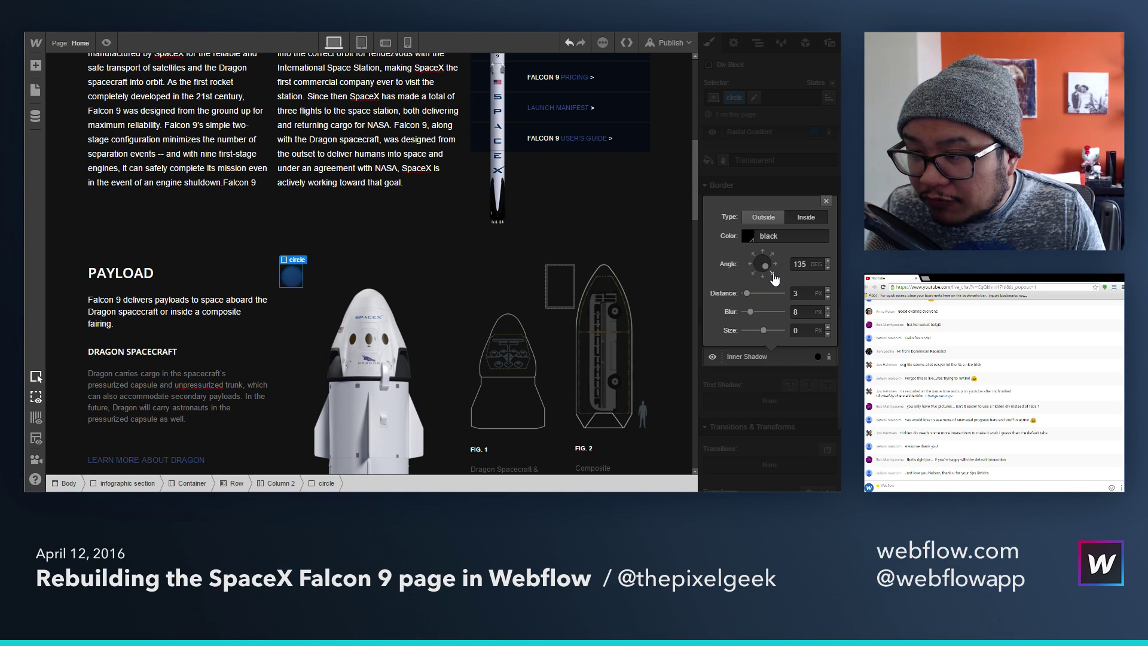
Step: Set the circle's inner shadow colour to the light blue #3798be
{"action": "left_click", "coordinate": [748, 236]}
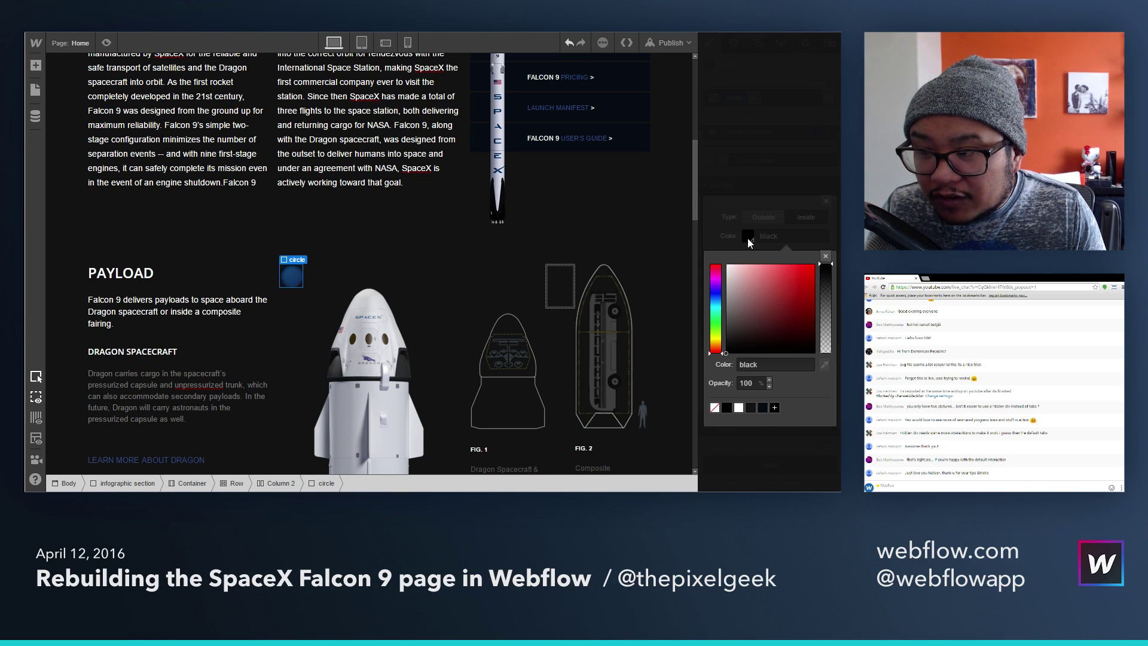
{"action": "left_click", "coordinate": [716, 307]}
{"action": "left_click", "coordinate": [792, 276]}
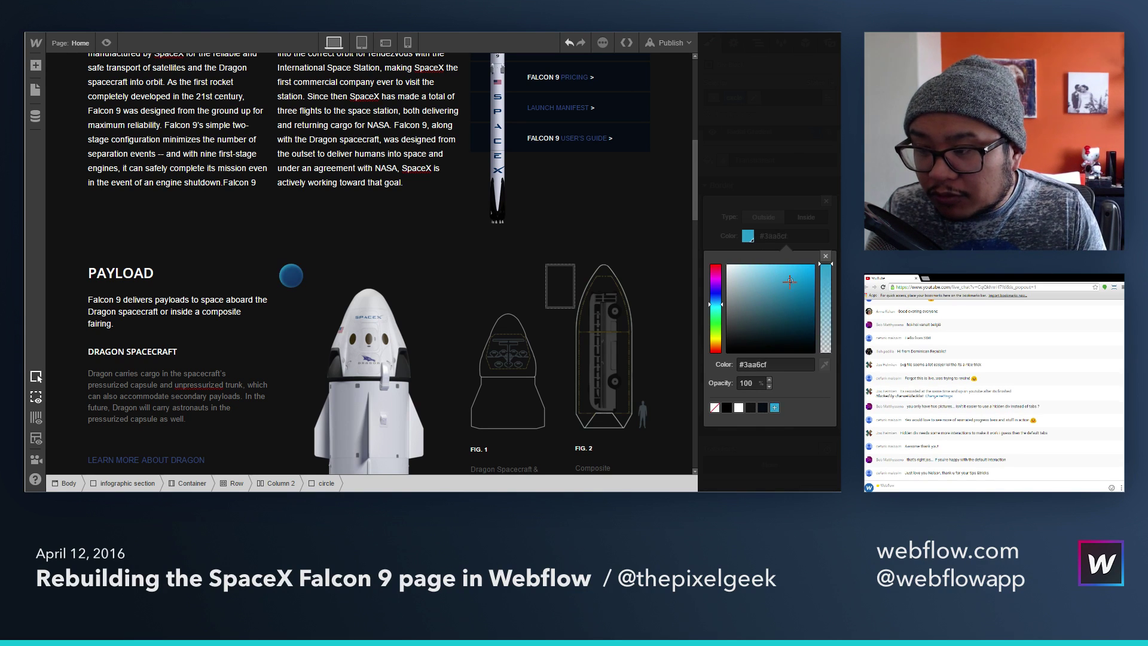
{"action": "left_click", "coordinate": [826, 256]}
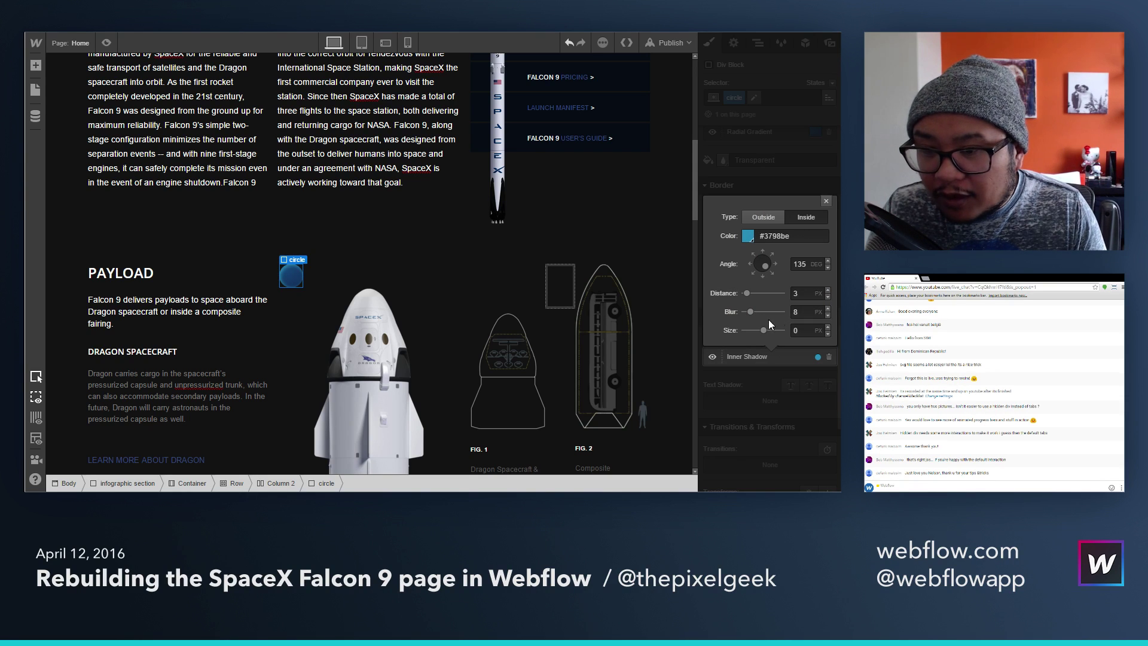
Step: Set the inner shadow's distance to 5 px and its blur to 7 px
{"action": "left_click", "coordinate": [807, 292]}
{"action": "type", "text": "2"}
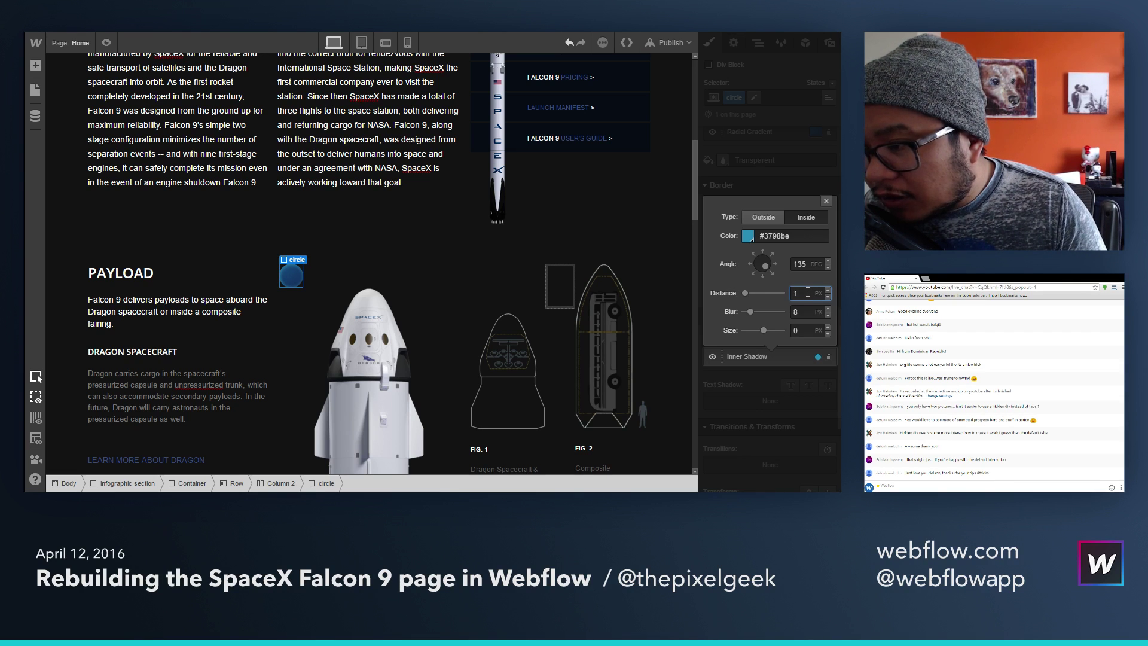
{"action": "key", "text": "BackSpace"}
{"action": "type", "text": "5"}
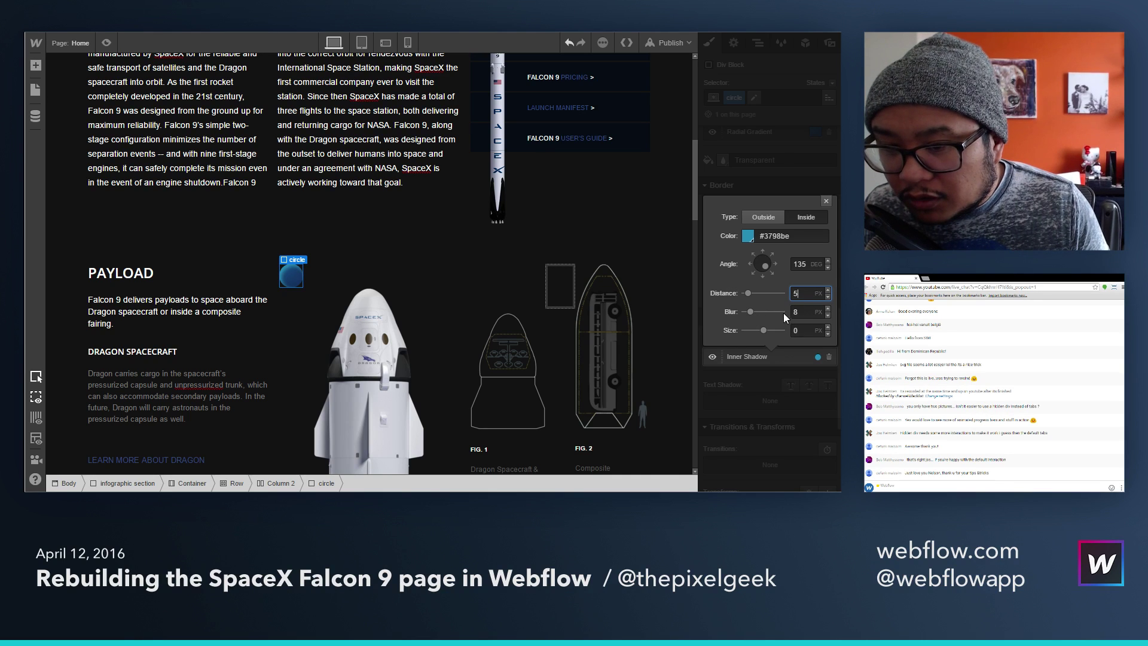
{"action": "left_click", "coordinate": [800, 311]}
{"action": "type", "text": "7"}
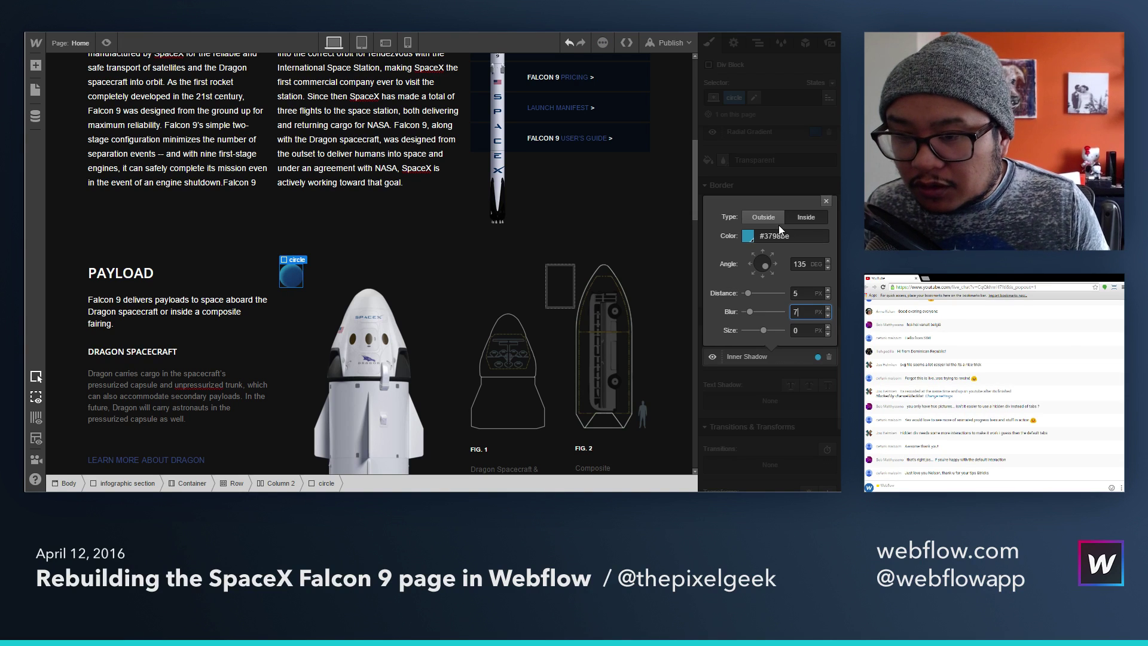
Step: Reduce the opacity of the inner shadow's blue colour and close the shadow settings
{"action": "left_click", "coordinate": [747, 236]}
{"action": "left_click_drag", "start_coordinate": [825, 283], "coordinate": [824, 310]}
{"action": "left_click", "coordinate": [826, 257]}
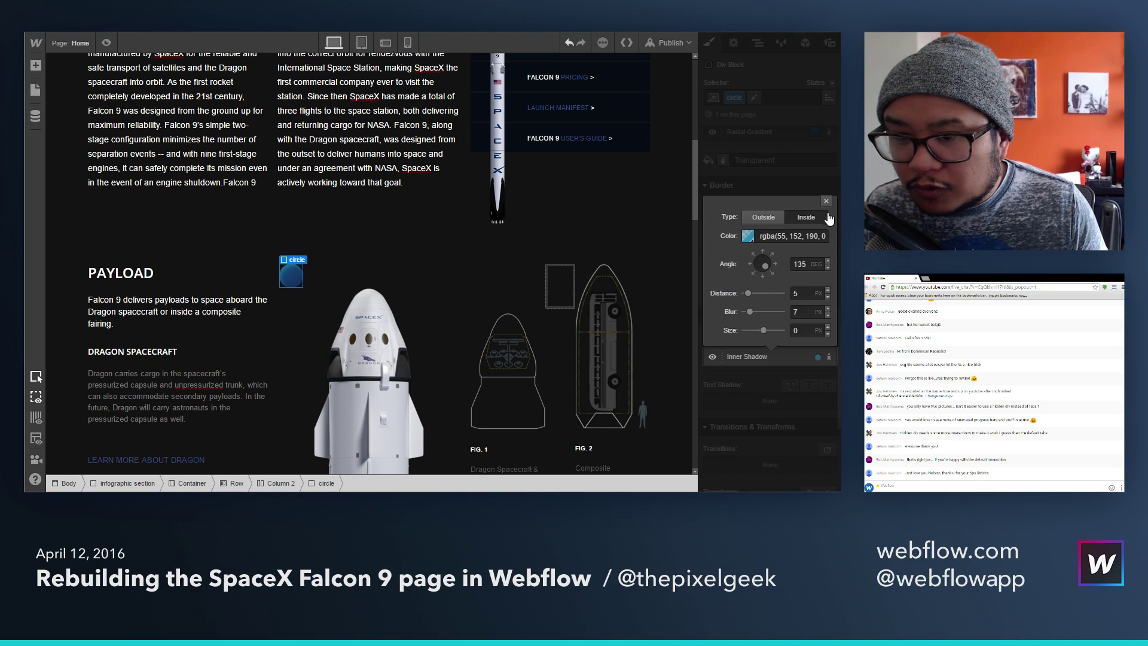
{"action": "left_click", "coordinate": [826, 201]}
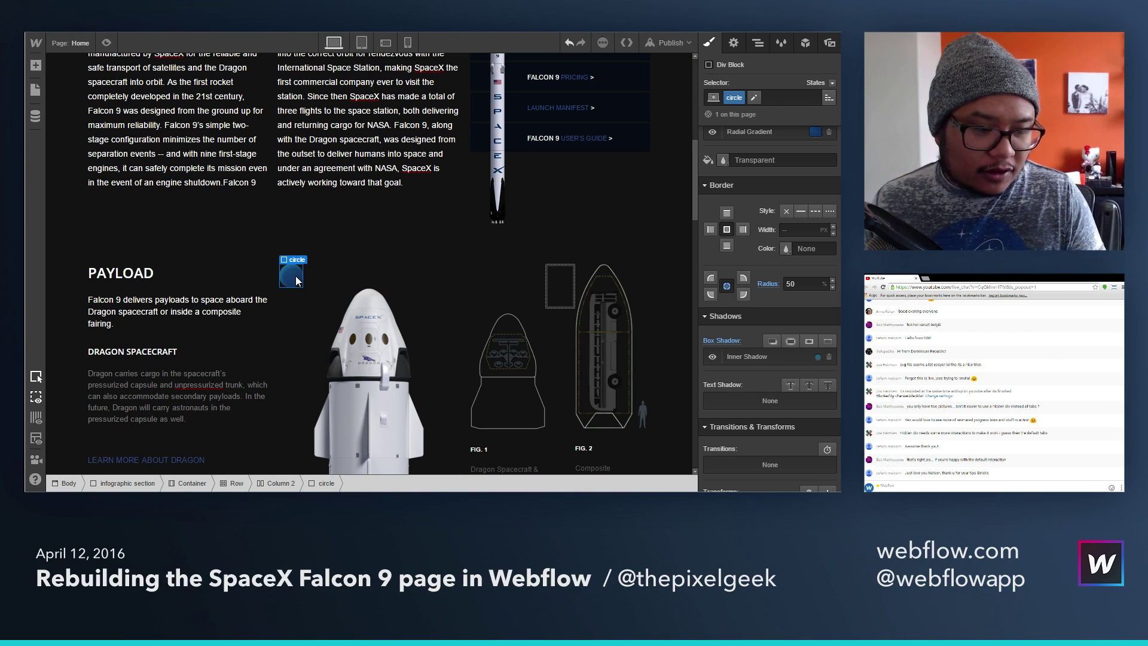
Step: Add a text block inside the circle and replace its placeholder text with "+"
{"action": "scroll", "coordinate": [732, 323], "scroll_direction": "up", "scroll_amount": 2}
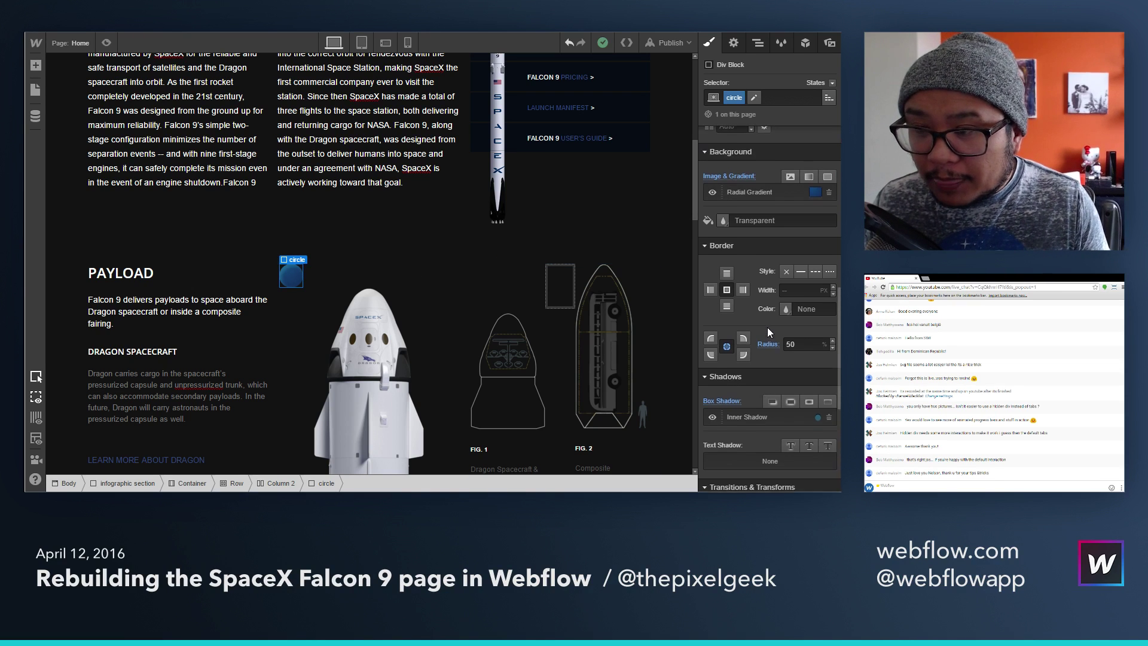
{"action": "key", "text": "a"}
{"action": "left_click_drag", "start_coordinate": [80, 390], "coordinate": [292, 276]}
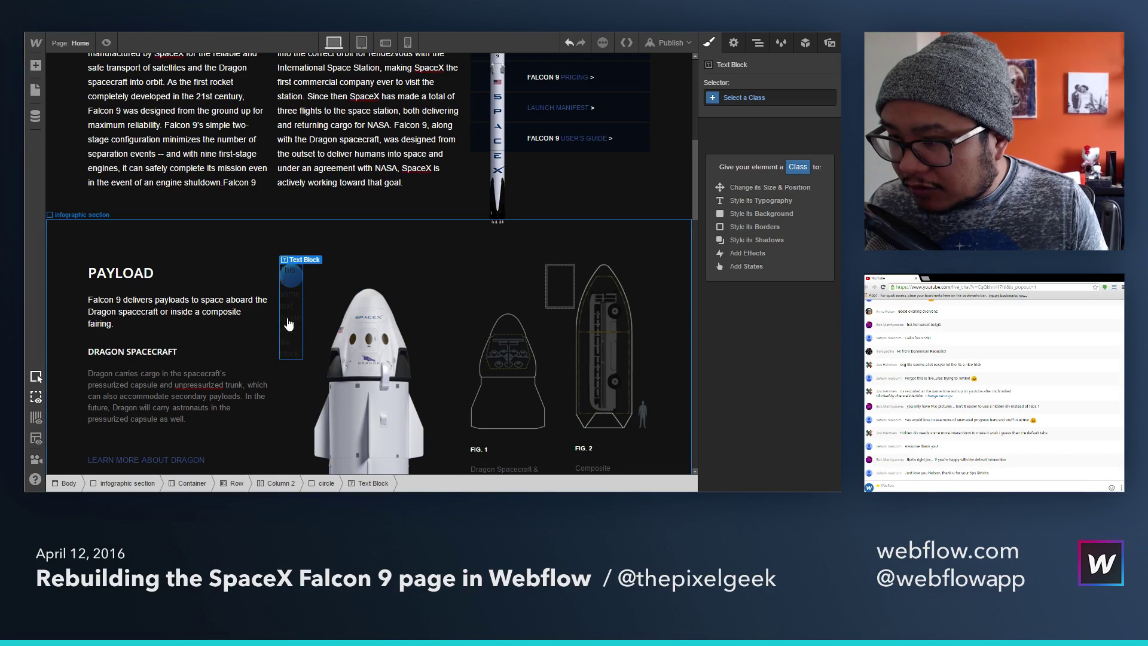
{"action": "double_click", "coordinate": [286, 271]}
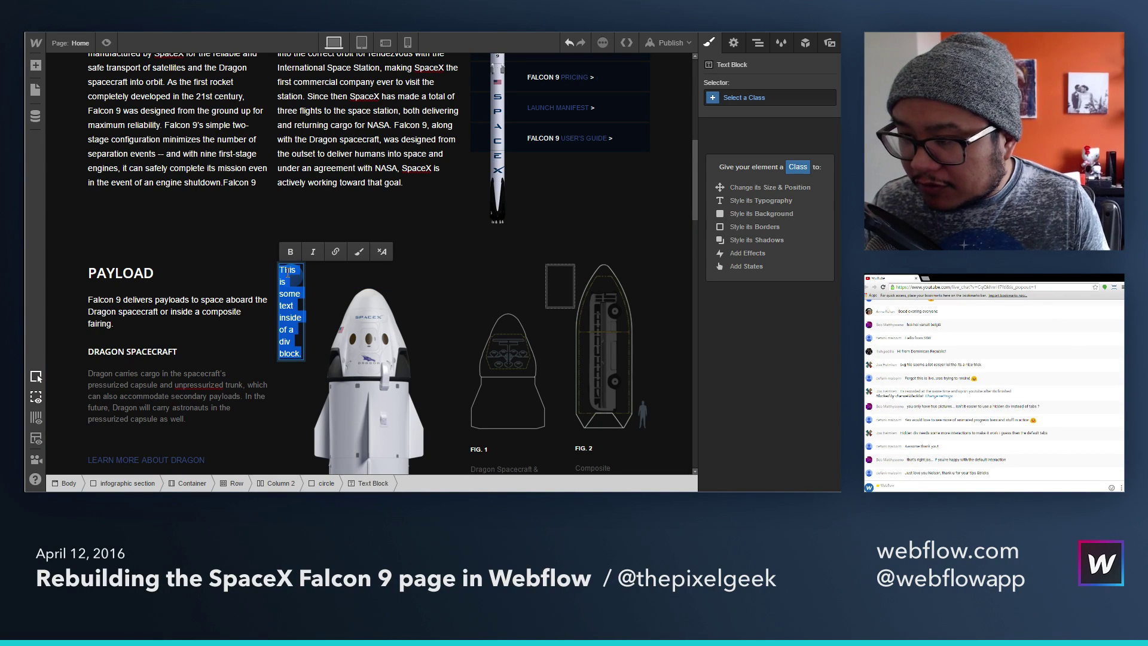
{"action": "key", "text": "BackSpace"}
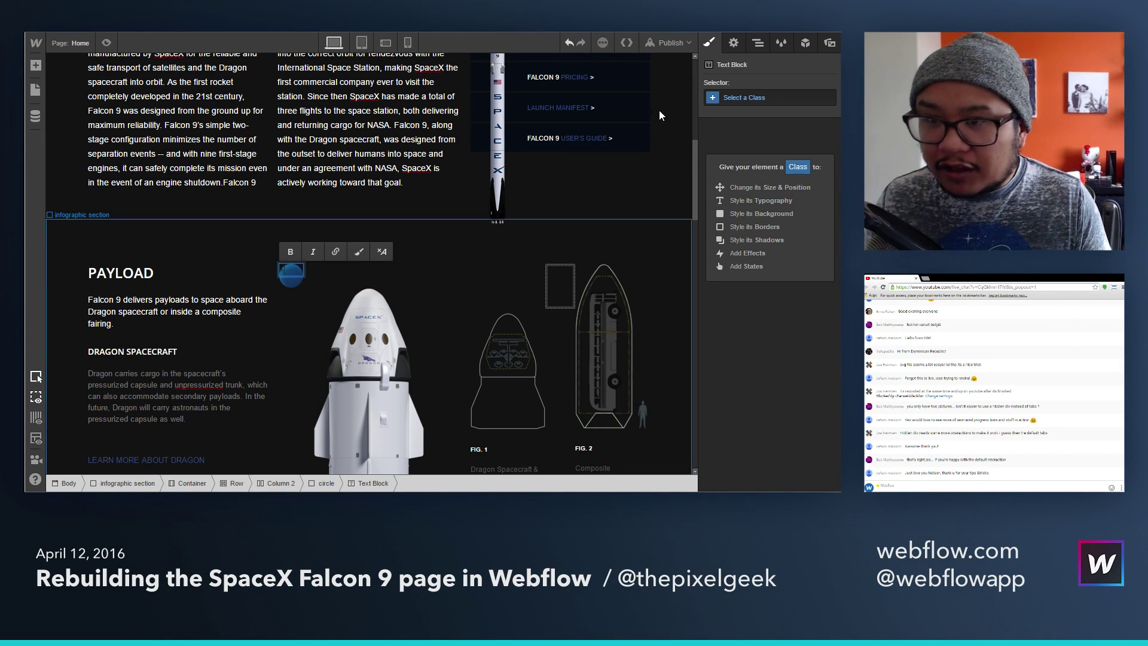
Step: Select the circle block that holds the text and set its font colour to white
{"action": "left_click", "coordinate": [757, 43]}
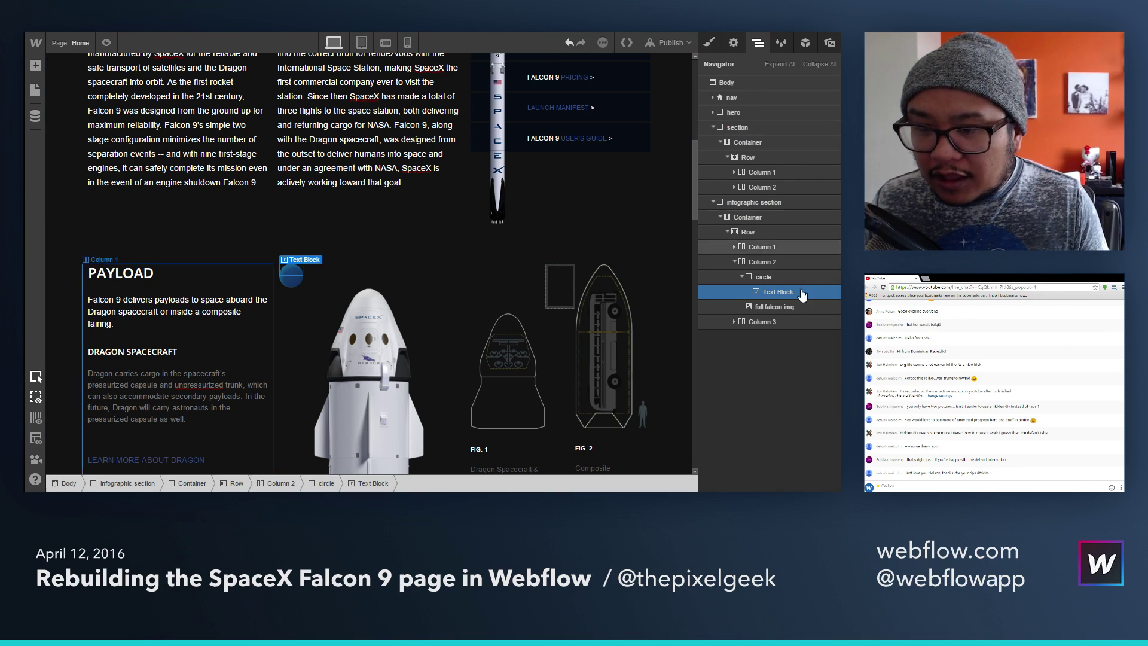
{"action": "key", "text": "Delete"}
{"action": "left_click", "coordinate": [714, 43]}
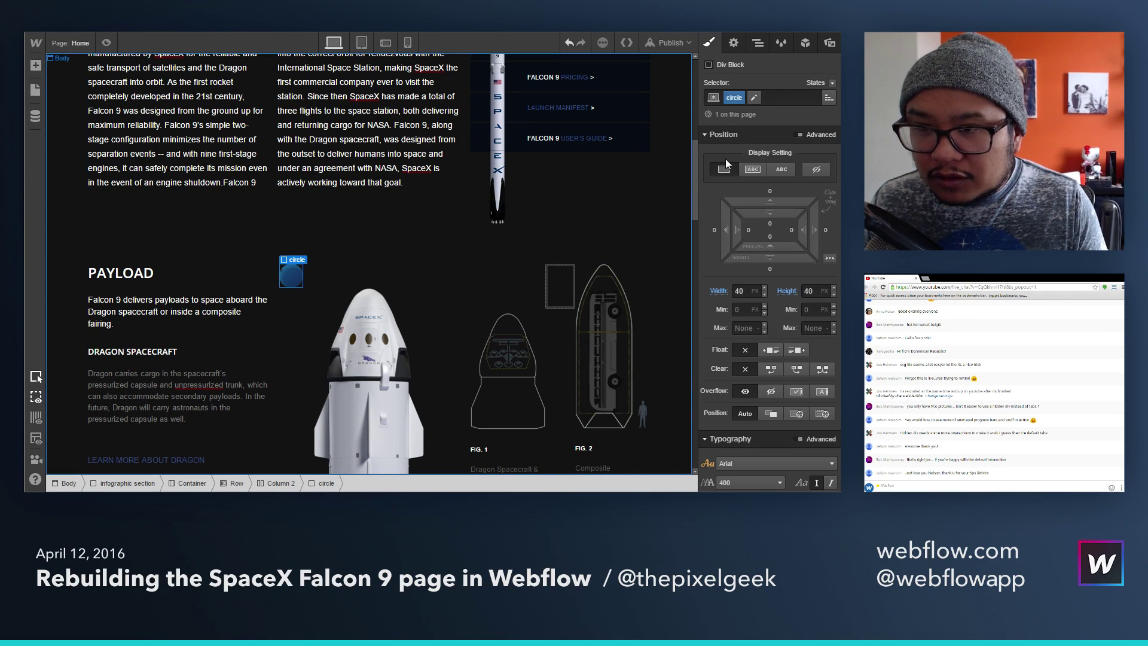
{"action": "scroll", "coordinate": [771, 357], "scroll_direction": "down", "scroll_amount": 3}
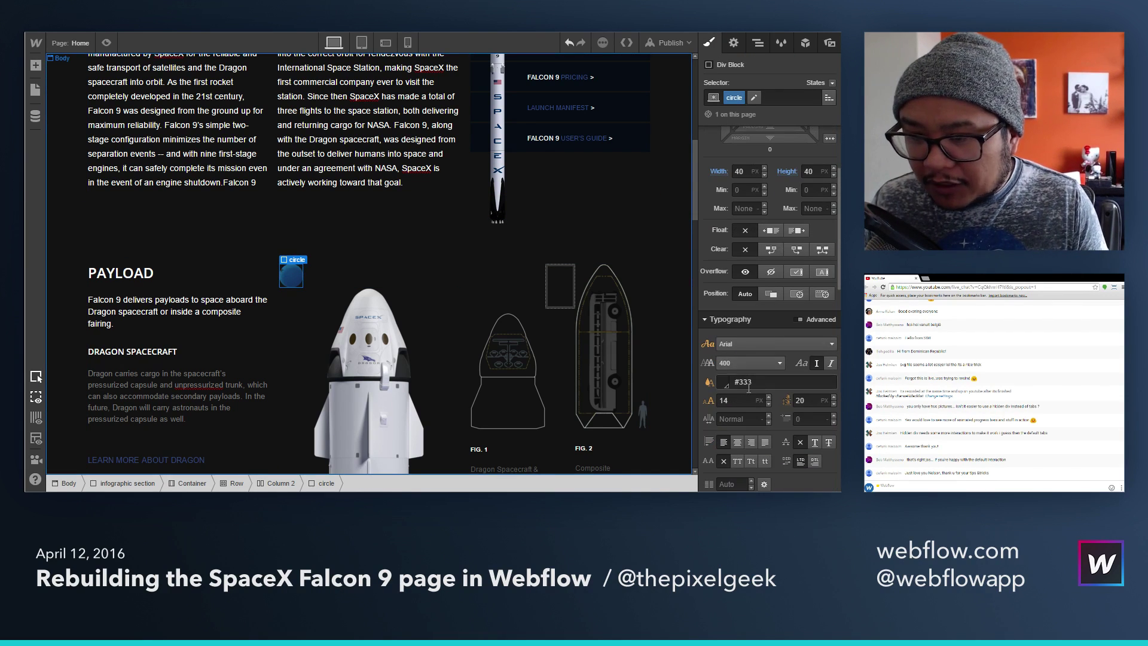
{"action": "left_click", "coordinate": [724, 382]}
{"action": "left_click", "coordinate": [738, 353]}
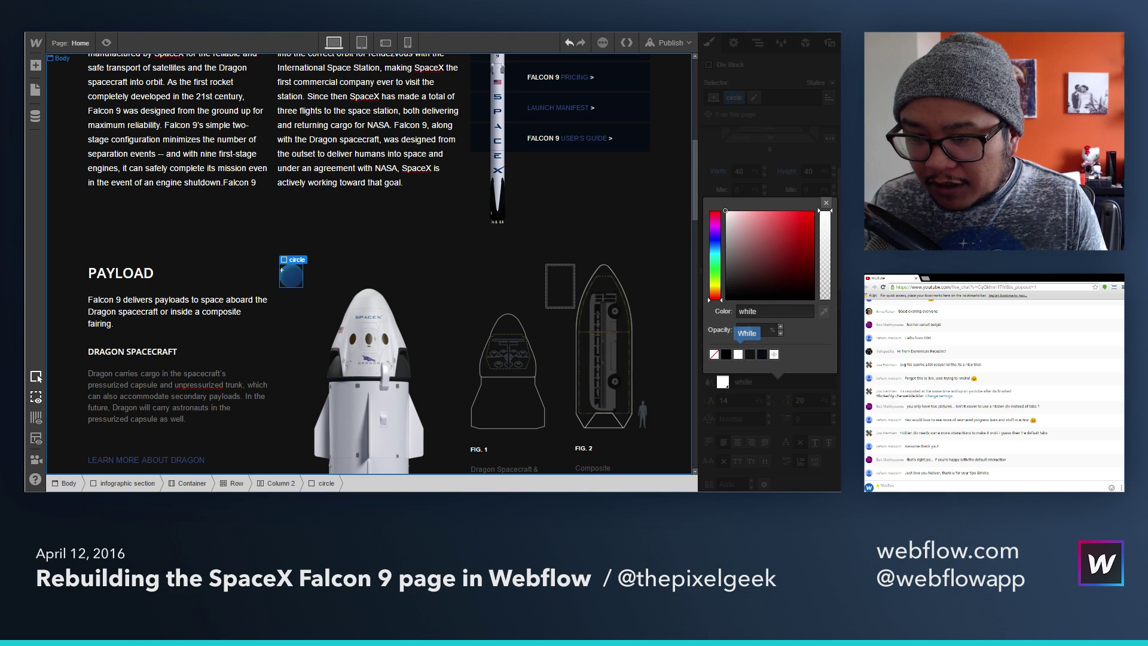
{"action": "left_click", "coordinate": [826, 203]}
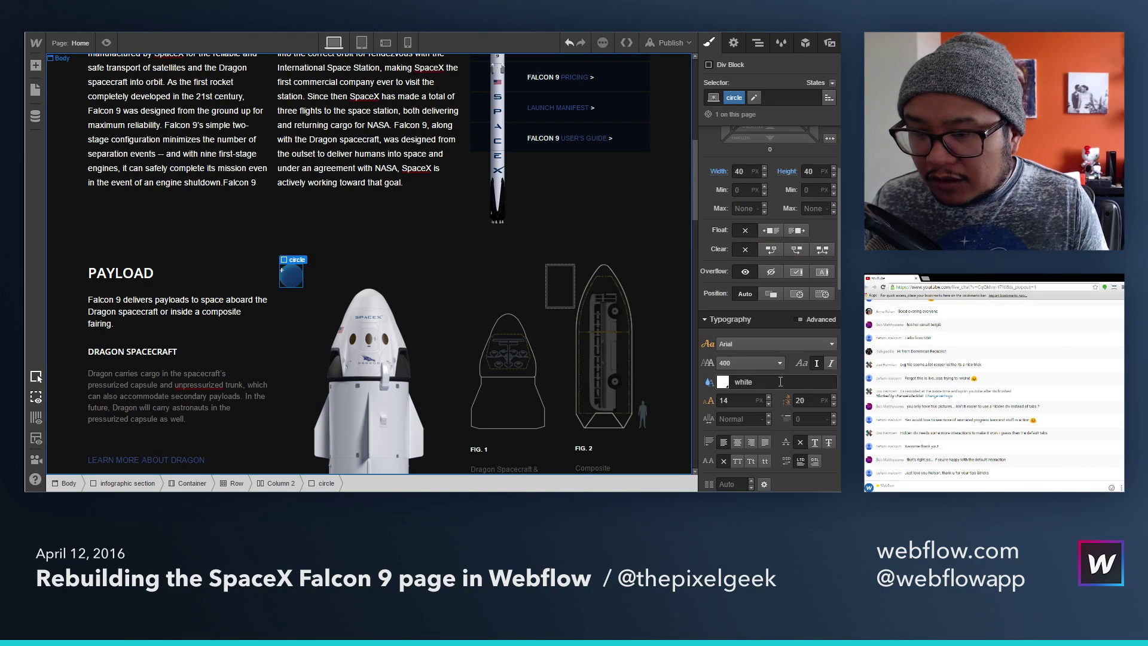
Step: Set the circle's font size and line height both to 30 px
{"action": "scroll", "coordinate": [780, 381], "scroll_direction": "down", "scroll_amount": 3}
{"action": "left_click", "coordinate": [740, 280]}
{"action": "type", "text": "5"}
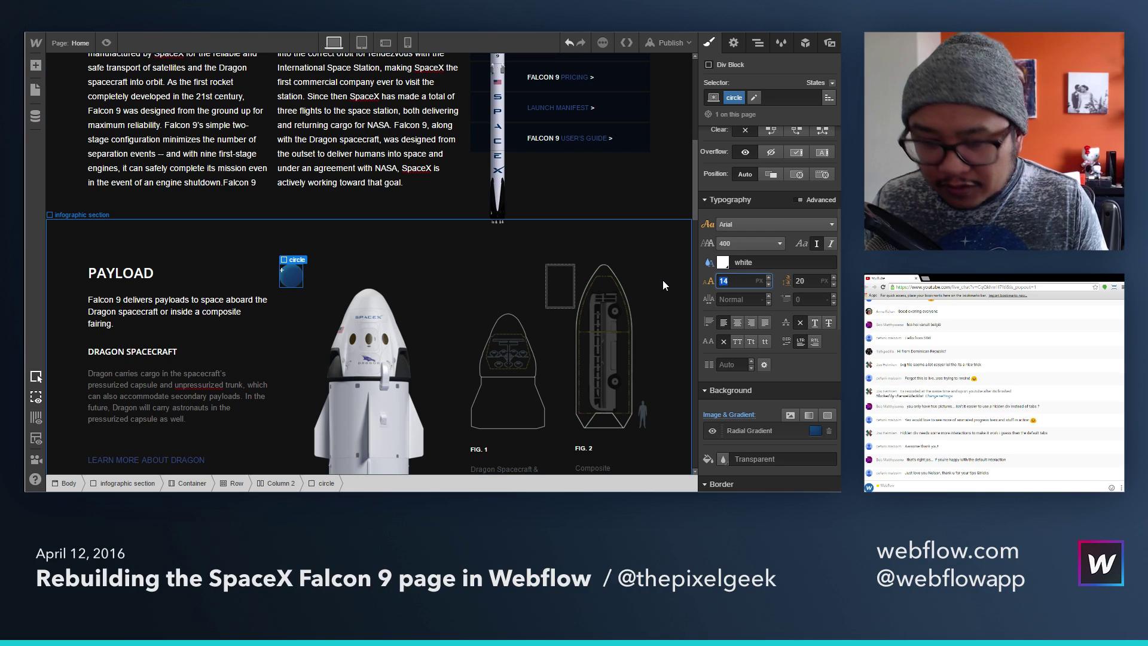
{"action": "type", "text": "0"}
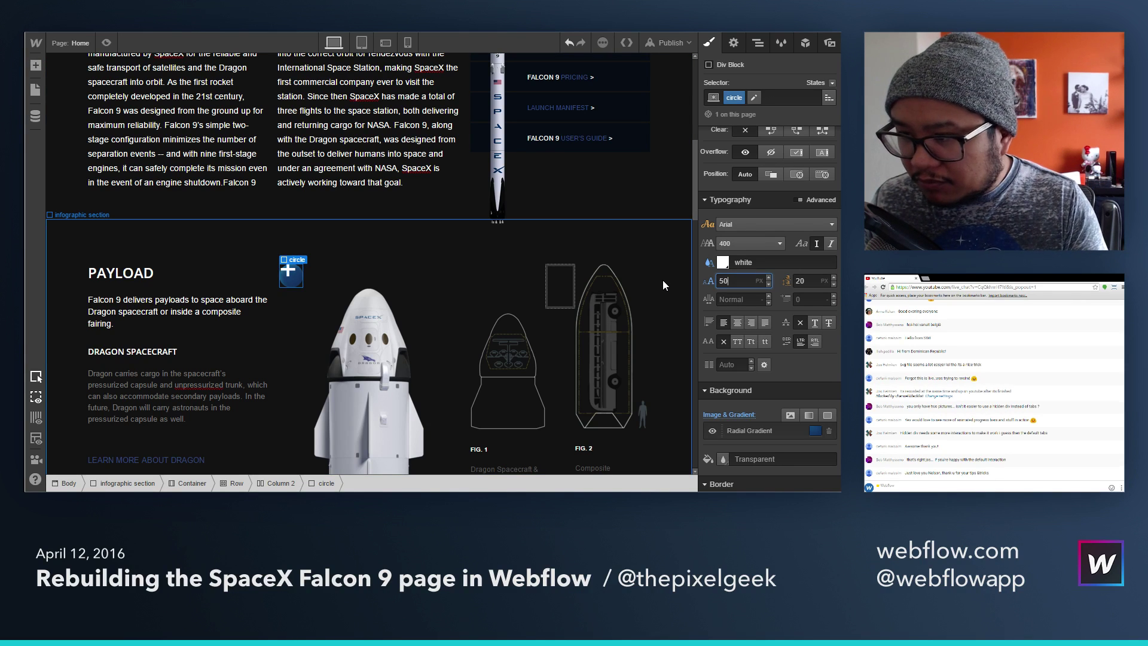
{"action": "key", "text": "BackSpace"}
{"action": "key", "text": "BackSpace"}
{"action": "type", "text": "30"}
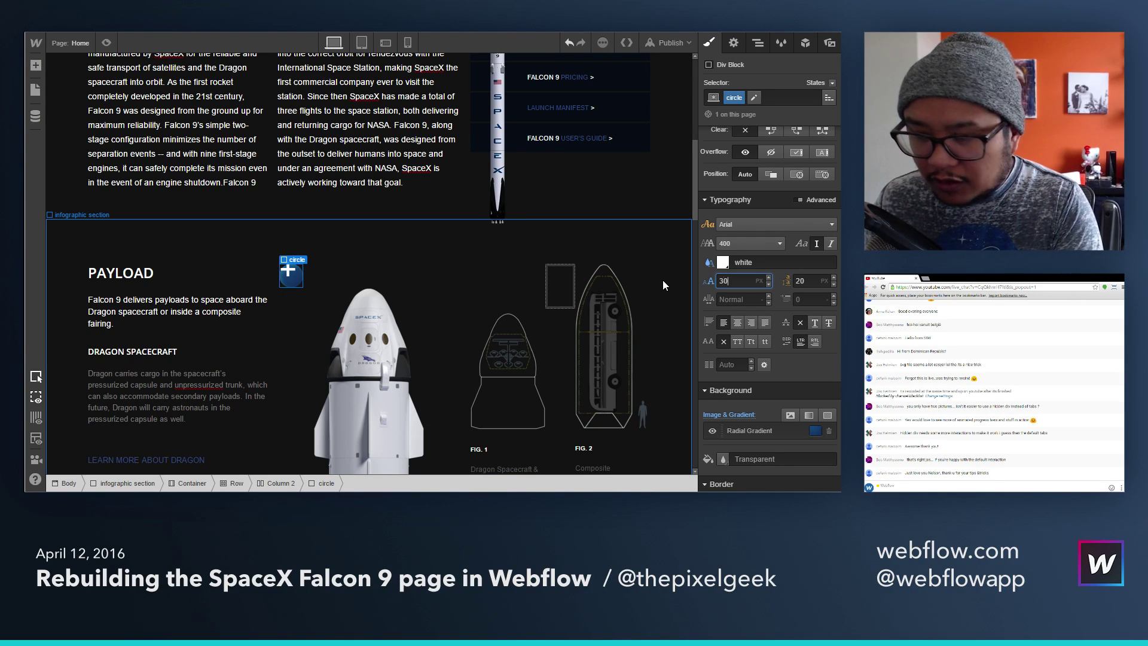
{"action": "key", "text": "Tab"}
{"action": "type", "text": "30"}
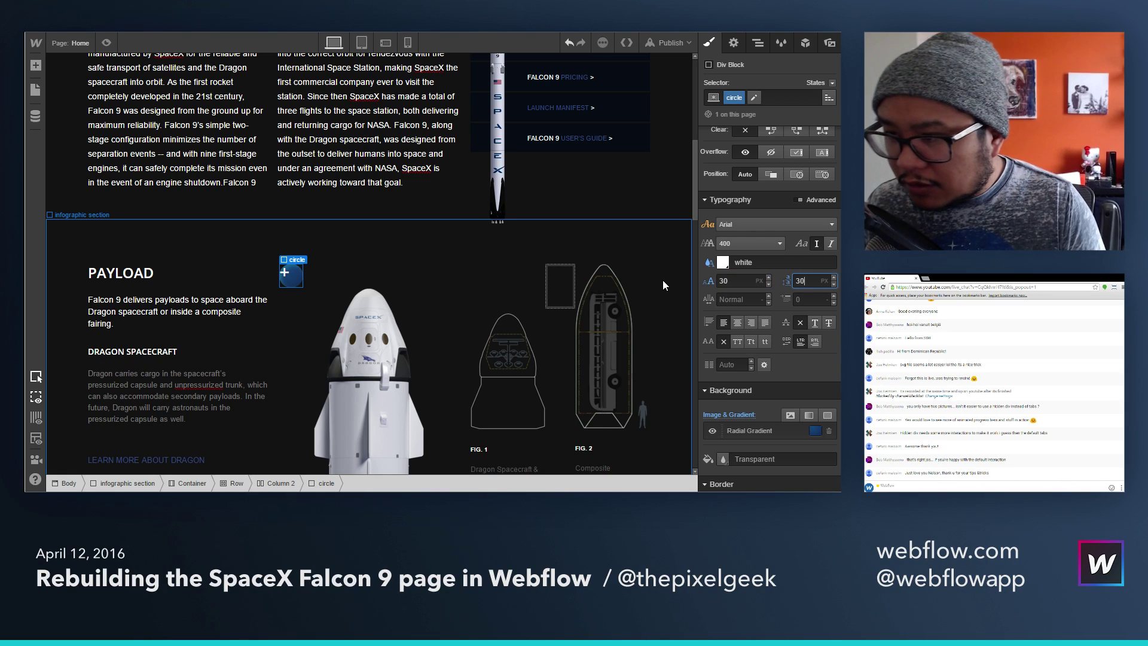
Step: Center the circle's text horizontally and add top padding to move the plus sign down to the circle's middle
{"action": "left_click", "coordinate": [742, 324]}
{"action": "scroll", "coordinate": [765, 283], "scroll_direction": "up", "scroll_amount": 5}
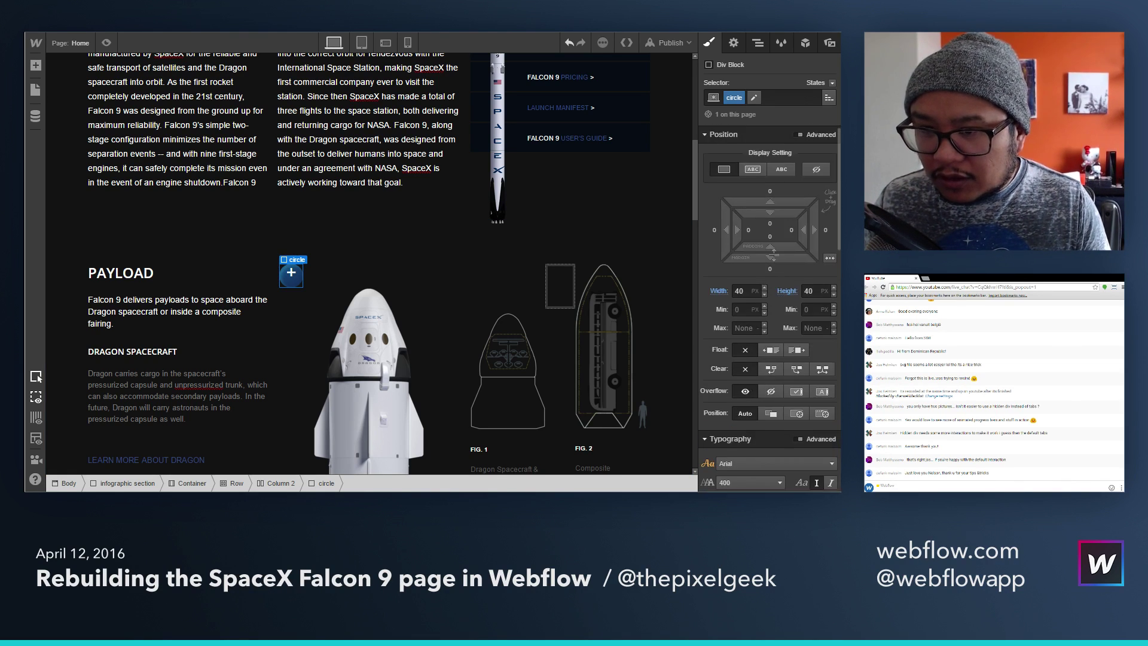
{"action": "left_click_drag", "start_coordinate": [771, 222], "coordinate": [770, 227]}
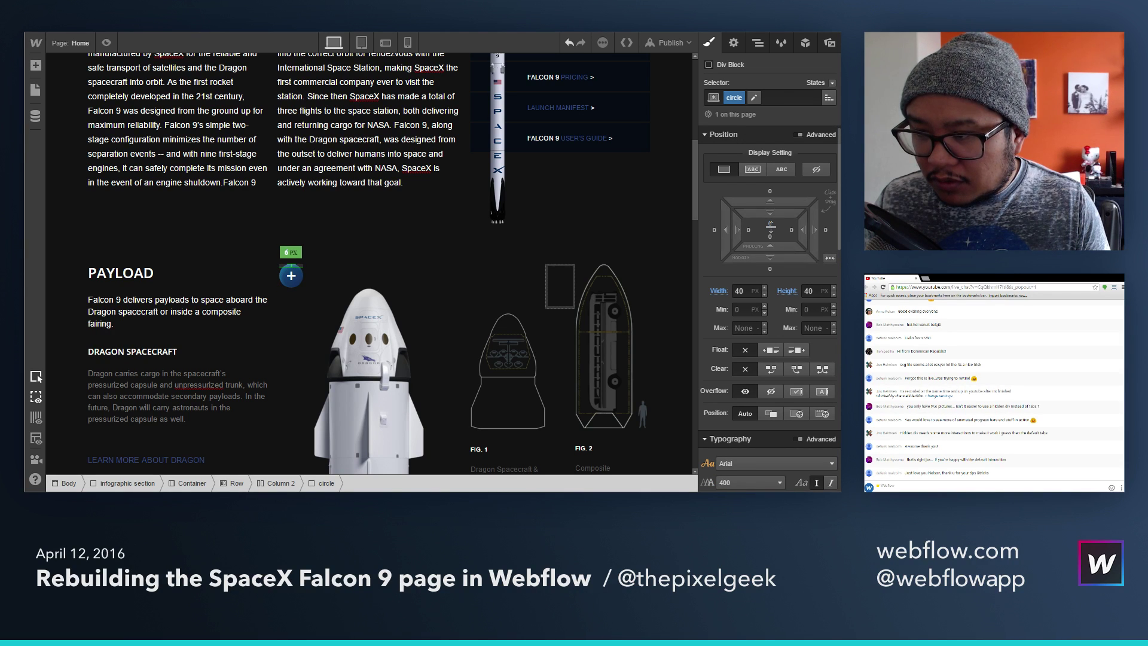
Step: Set the circle's top padding to 6 px
{"action": "left_click_drag", "start_coordinate": [769, 222], "coordinate": [770, 223]}
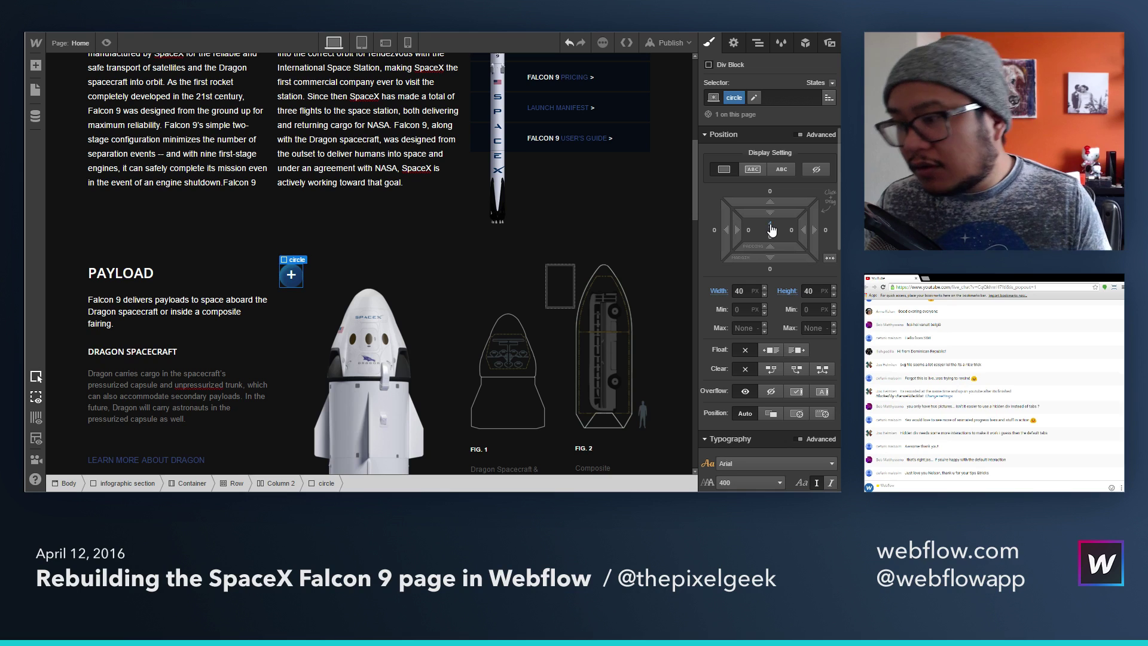
{"action": "left_click", "coordinate": [770, 223]}
{"action": "type", "text": "6"}
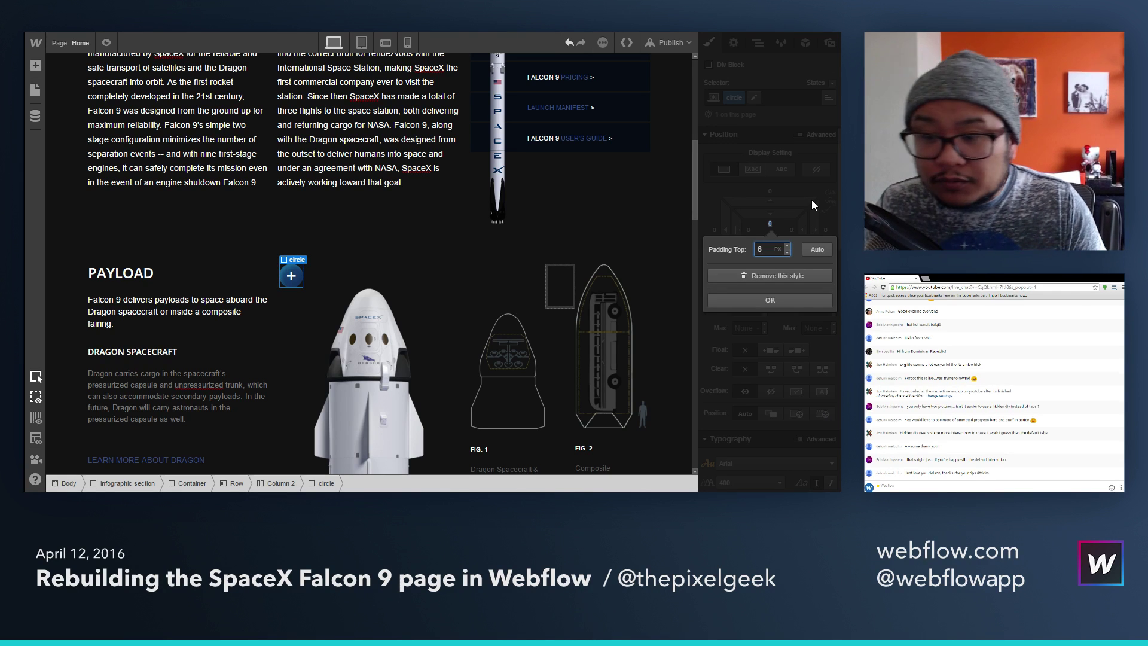
{"action": "key", "text": "Return"}
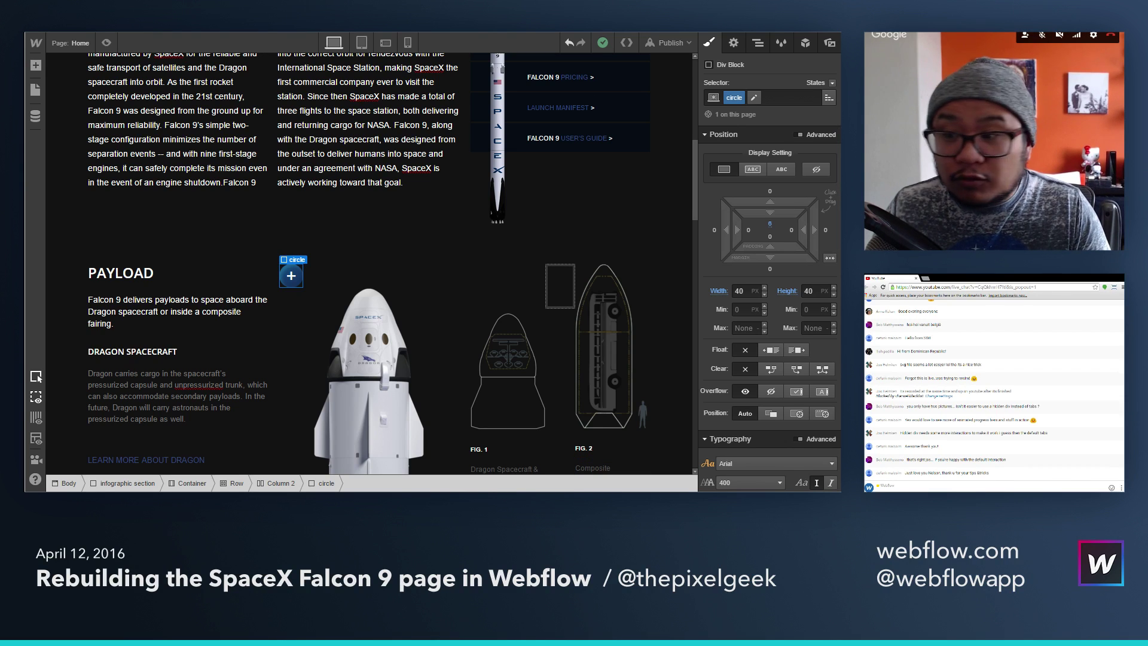
Step: Position the circle absolutely and offset it 4 px from the top and 95 px from the left, beside the capsule's nose
{"action": "scroll", "coordinate": [784, 336], "scroll_direction": "down", "scroll_amount": 3}
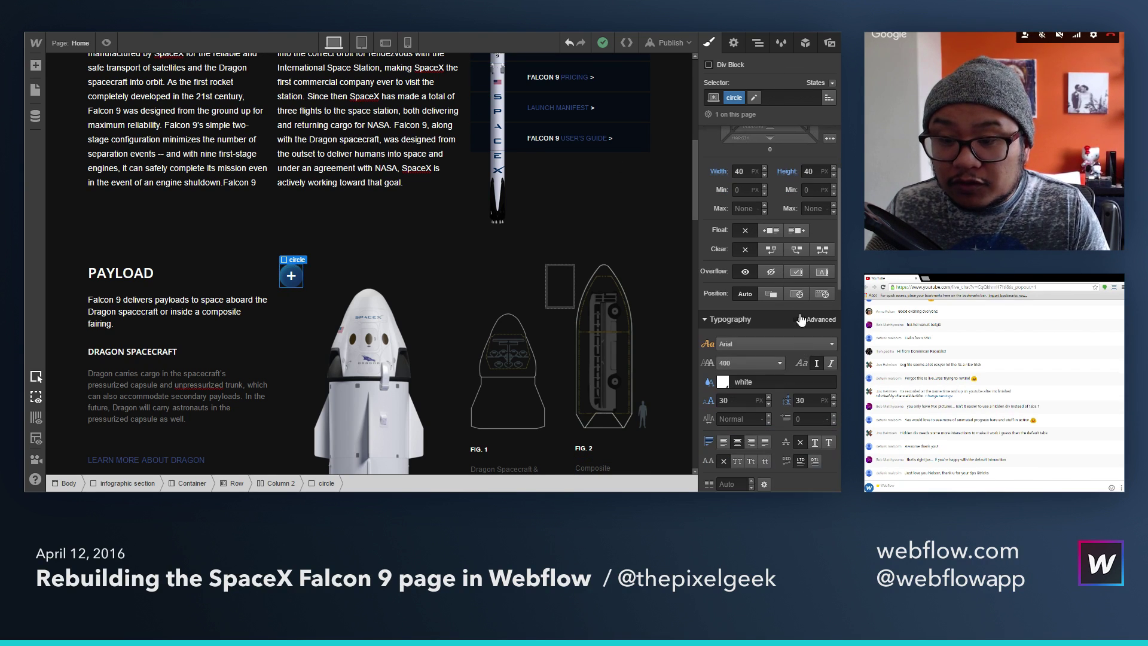
{"action": "left_click", "coordinate": [796, 294]}
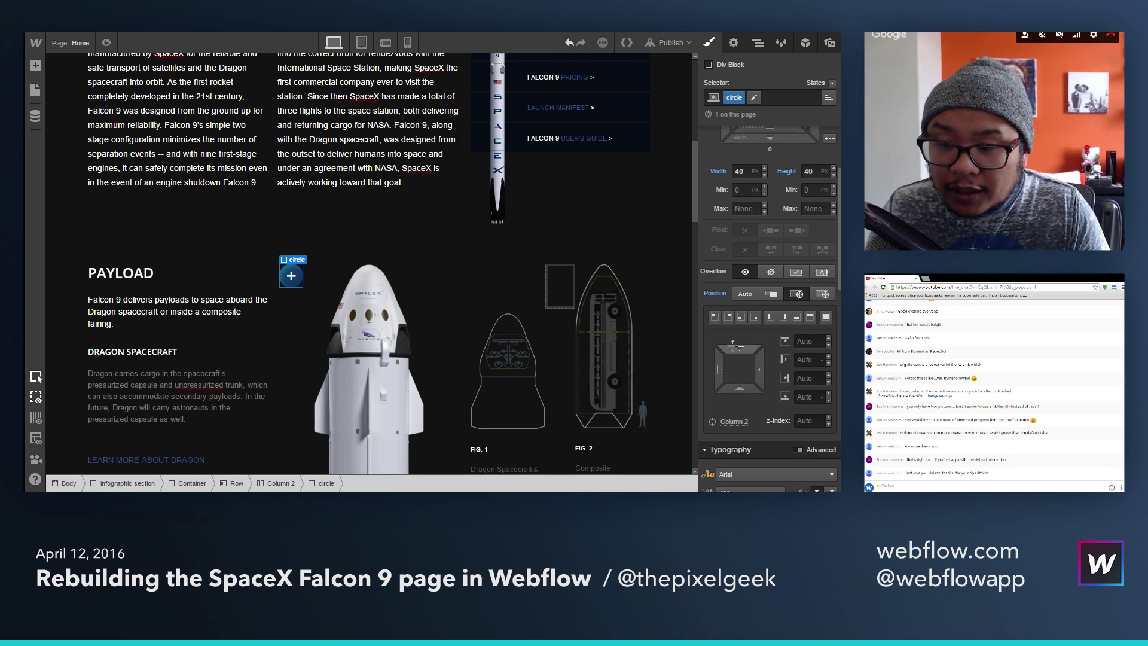
{"action": "left_click_drag", "start_coordinate": [732, 343], "coordinate": [868, 366]}
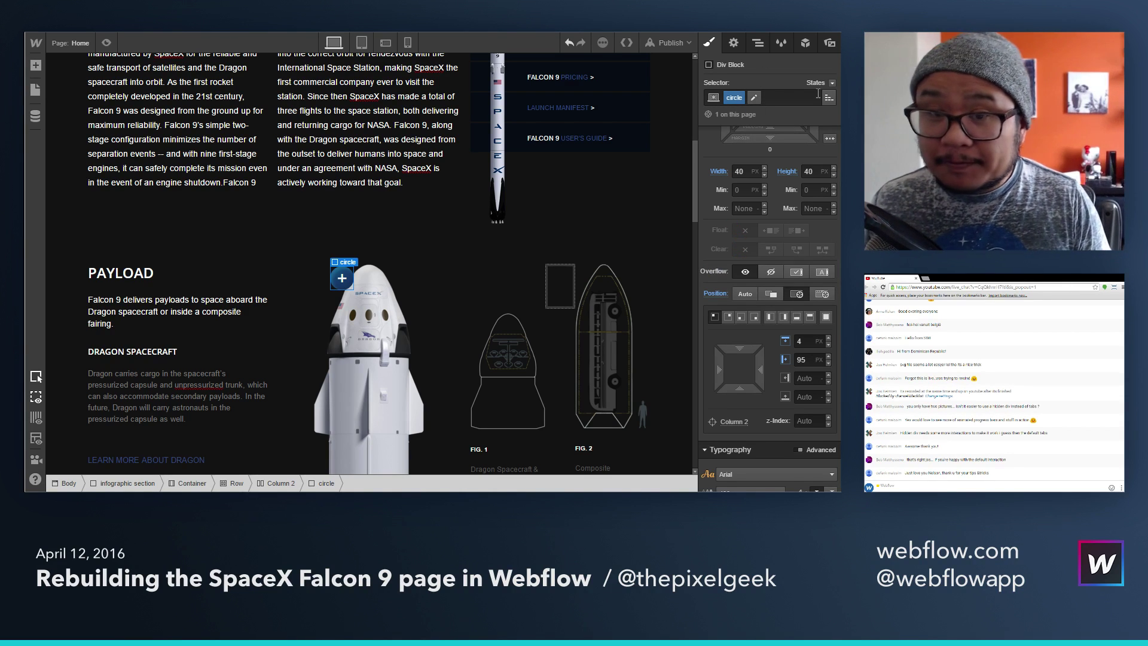
Step: Add a div block inside the circle, below its text block, and give it the class "card"
{"action": "left_click", "coordinate": [753, 48]}
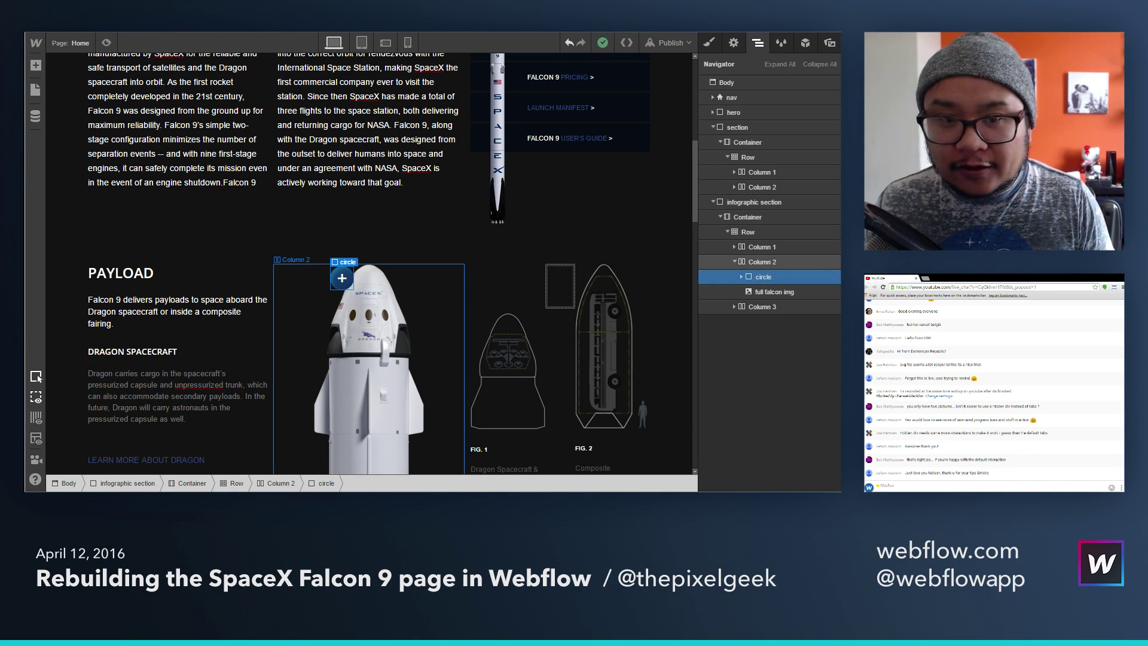
{"action": "left_click", "coordinate": [741, 276]}
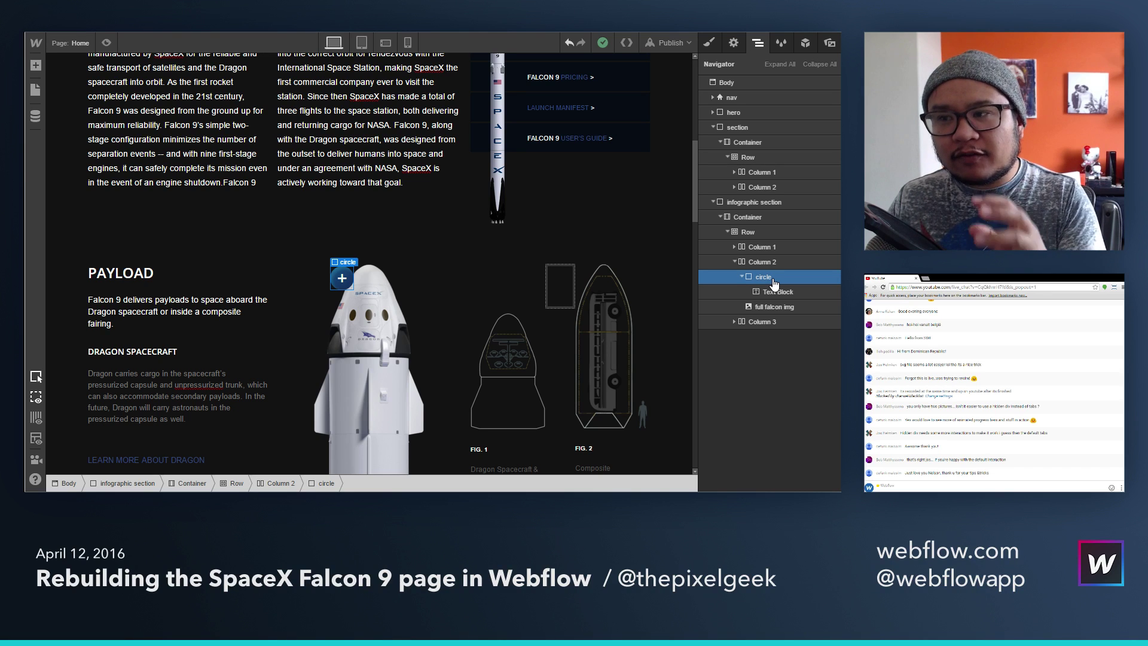
{"action": "key", "text": "a"}
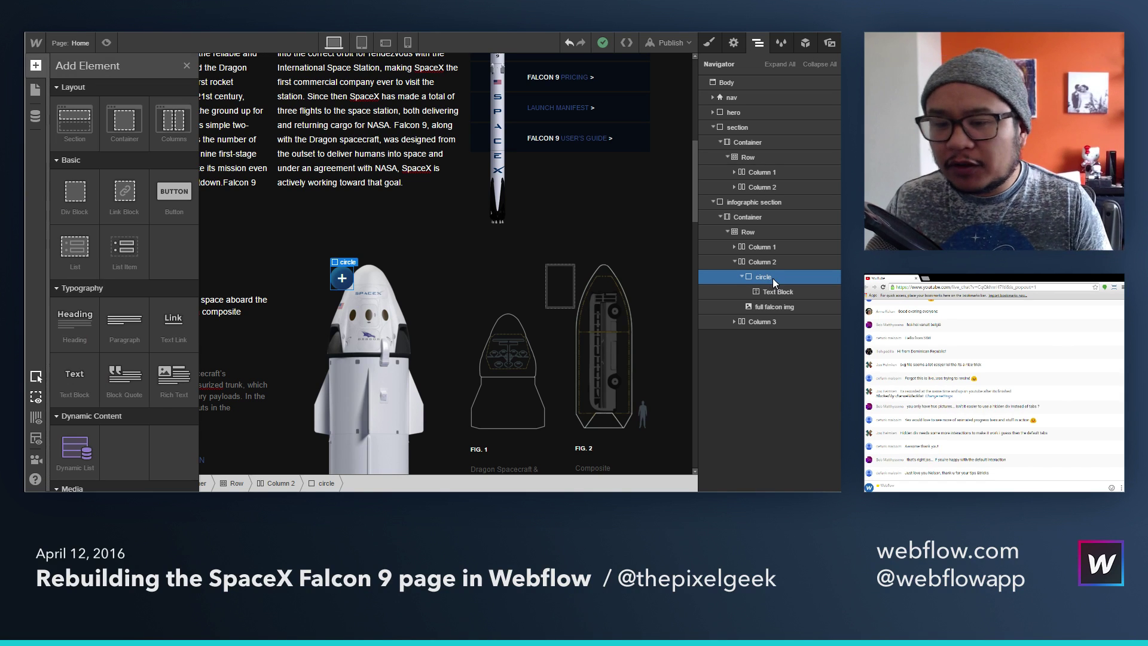
{"action": "left_click_drag", "start_coordinate": [727, 281], "coordinate": [777, 296]}
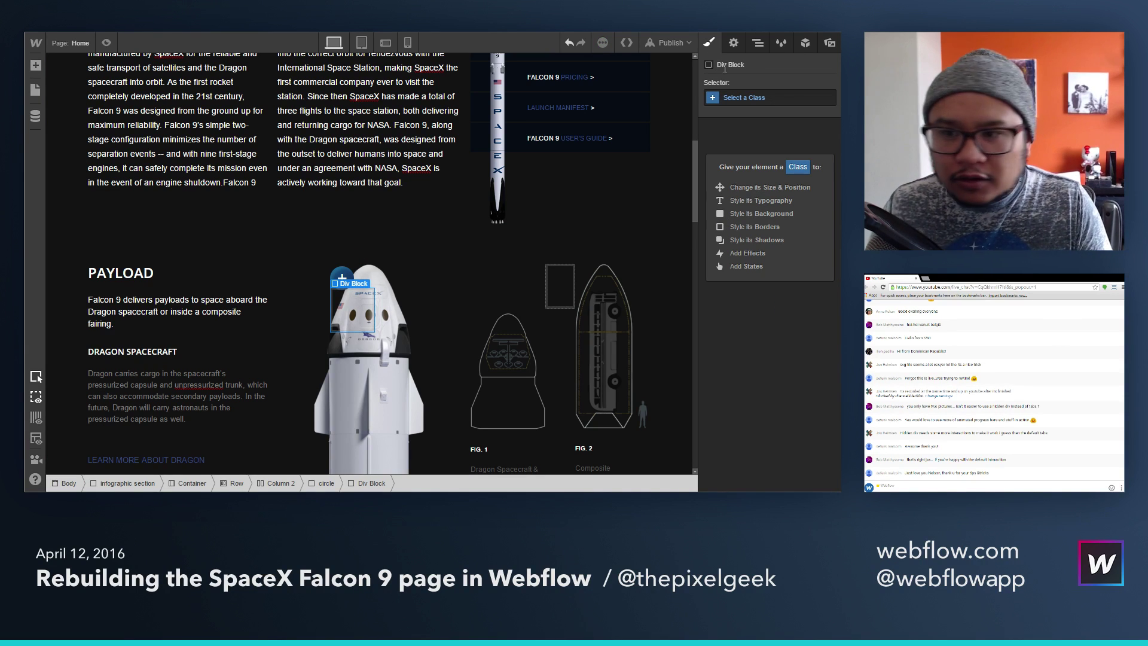
{"action": "left_click", "coordinate": [763, 99]}
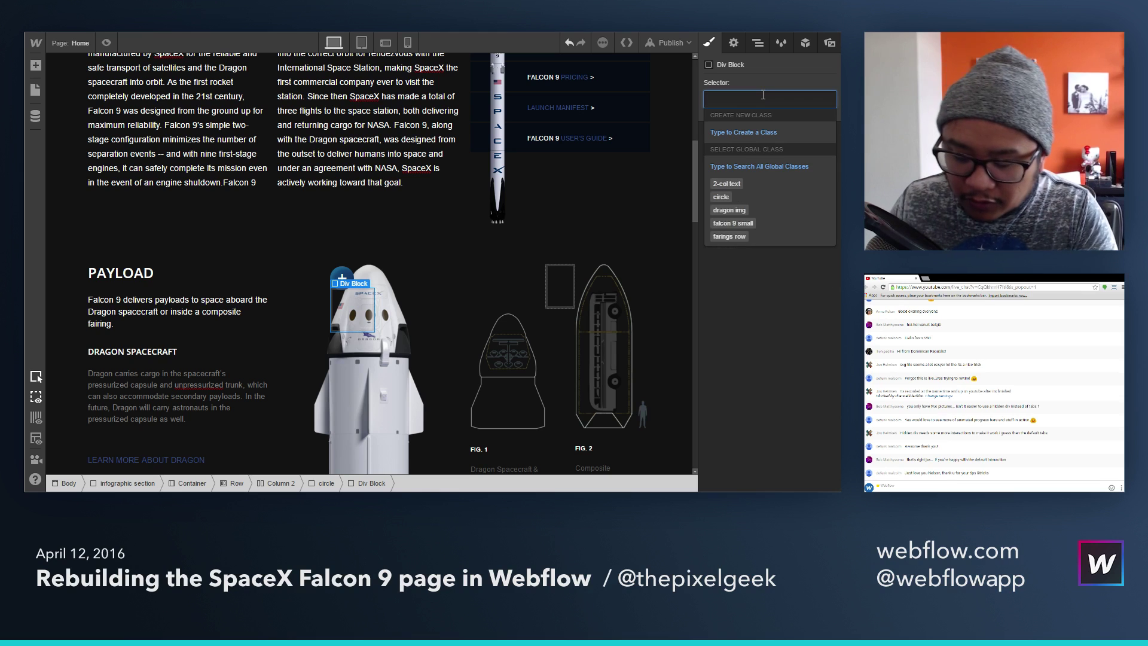
{"action": "type", "text": "card"}
{"action": "key", "text": "Return"}
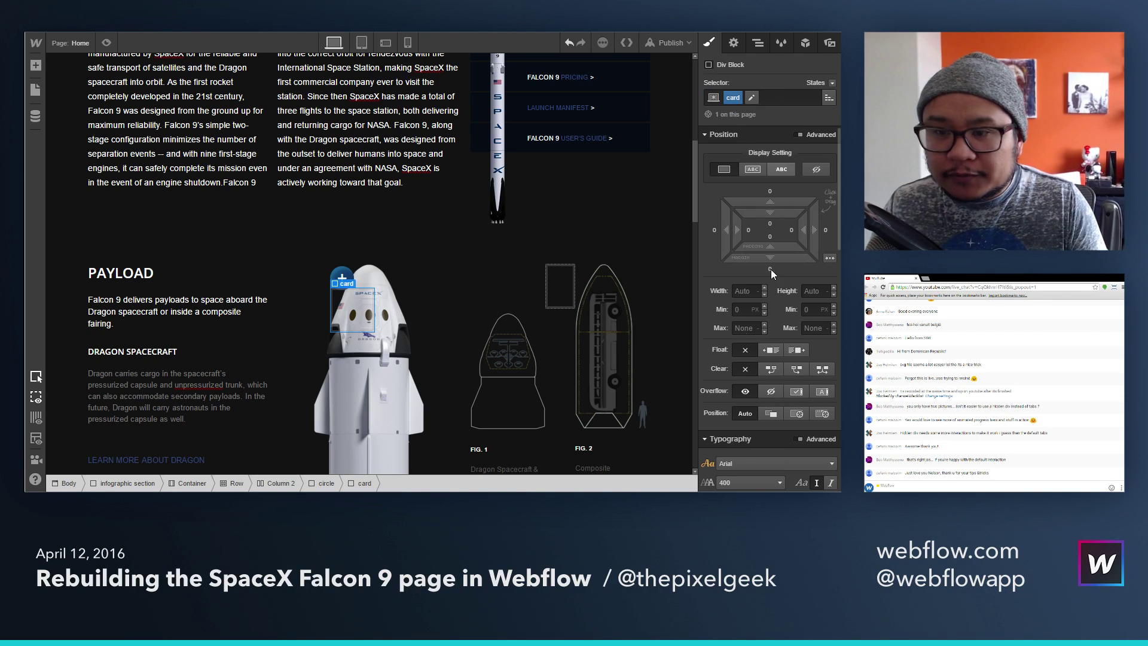
Step: Set the card's background colour to white
{"action": "scroll", "coordinate": [744, 430], "scroll_direction": "down", "scroll_amount": 4}
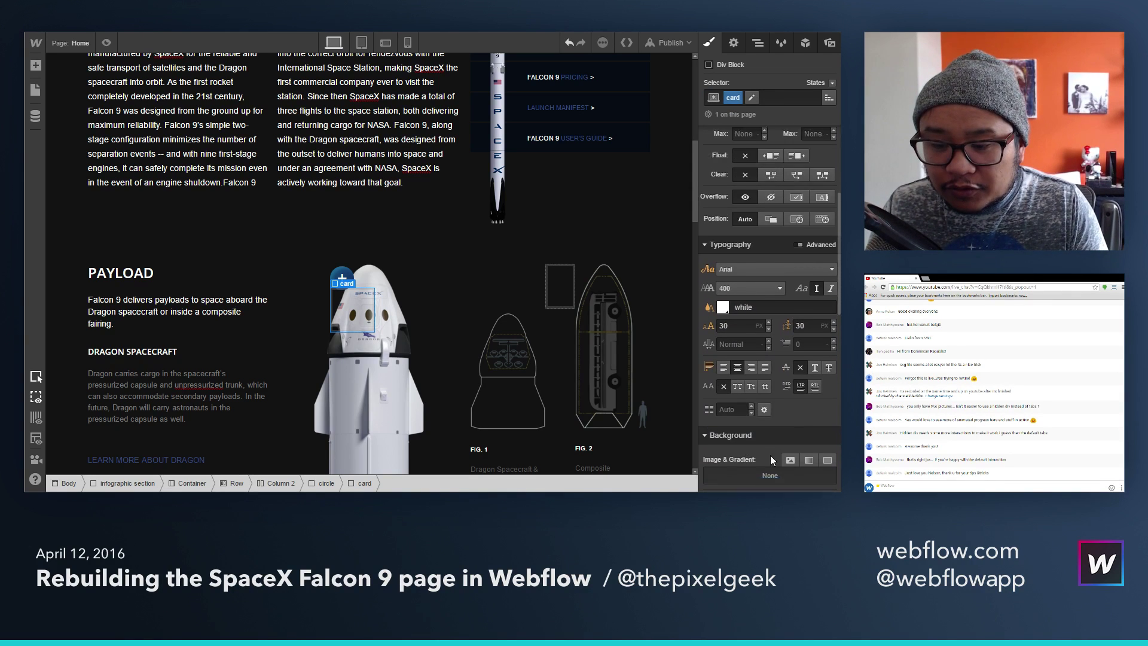
{"action": "left_click", "coordinate": [755, 398]}
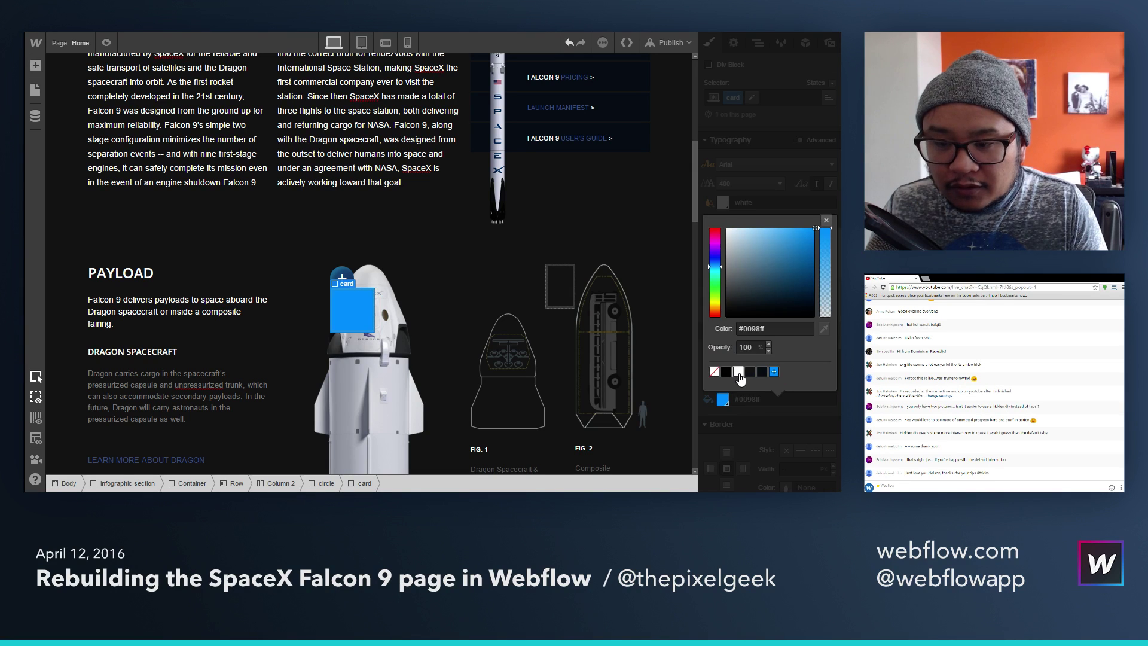
{"action": "left_click", "coordinate": [738, 371]}
{"action": "key", "text": "Escape"}
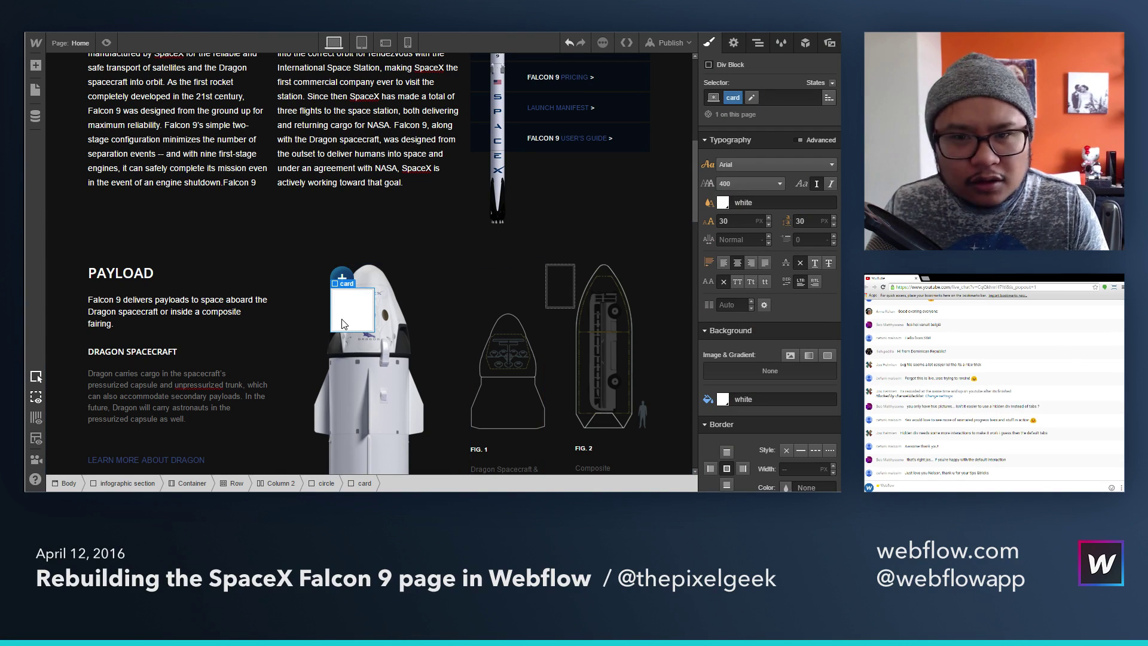
Step: Add a heading inside the card and make it an H5
{"action": "key", "text": "a"}
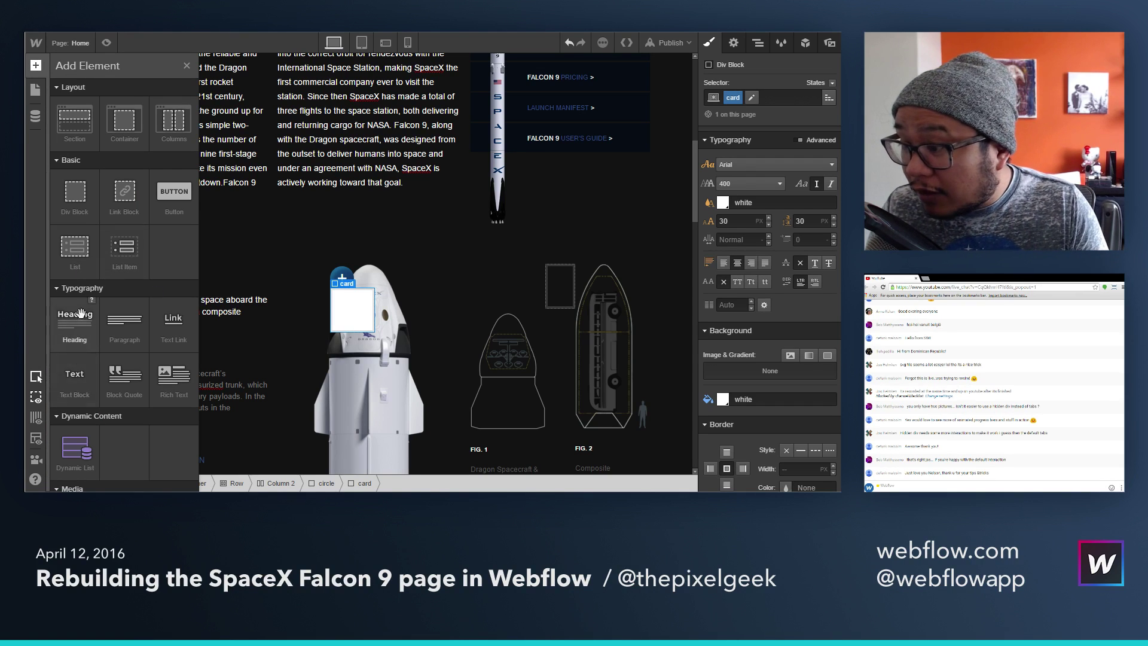
{"action": "left_click_drag", "start_coordinate": [248, 324], "coordinate": [337, 322]}
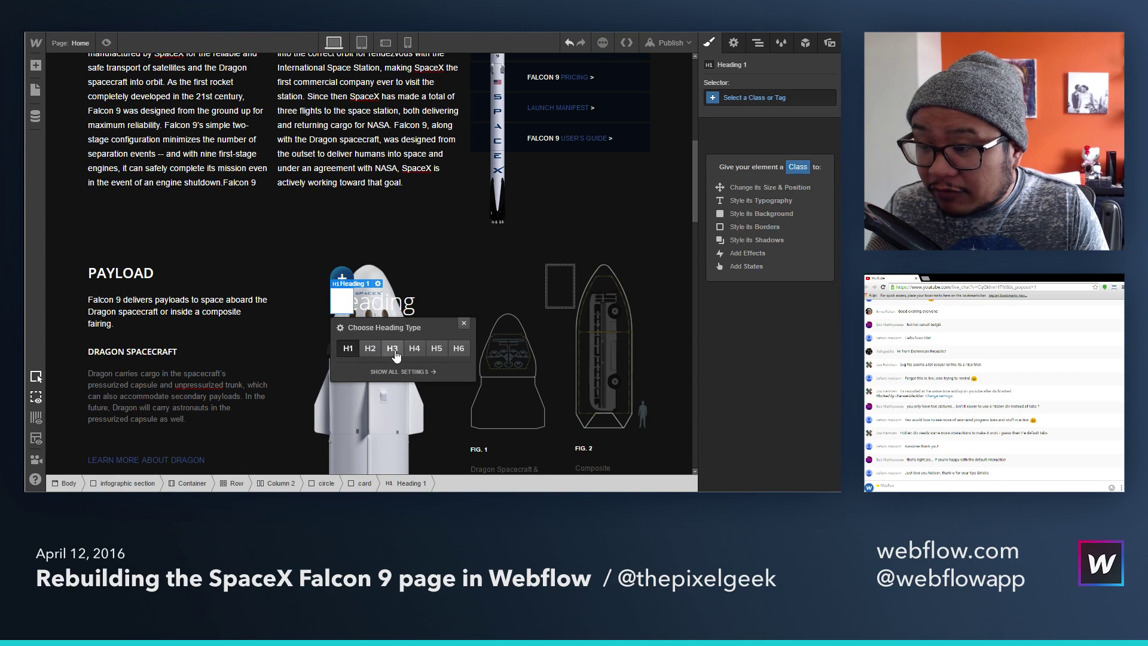
{"action": "left_click", "coordinate": [437, 348]}
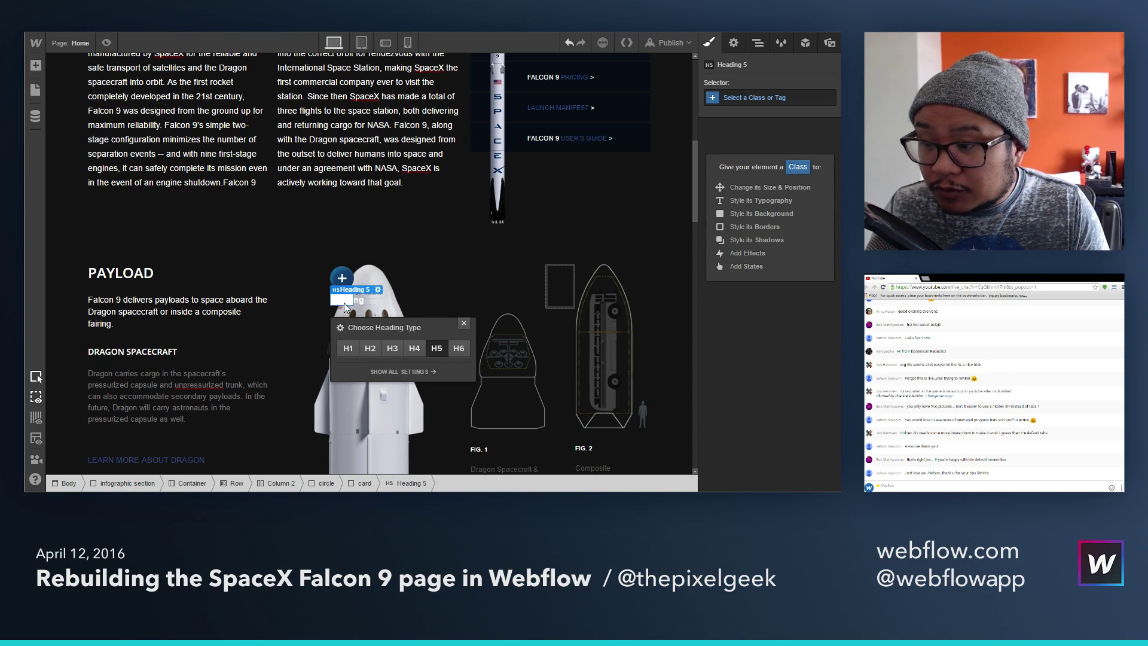
{"action": "left_click", "coordinate": [464, 324]}
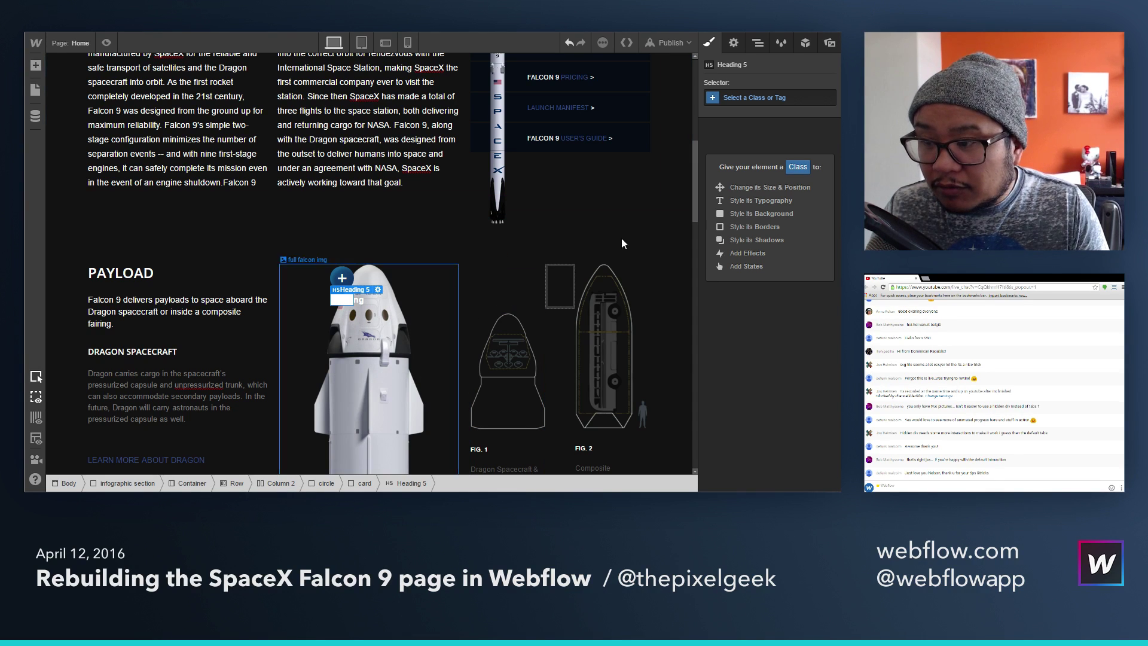
Step: Select the card and position it absolutely, 8 px from the top and 33 px from the right of the circle
{"action": "left_click", "coordinate": [758, 43]}
{"action": "left_click", "coordinate": [769, 306]}
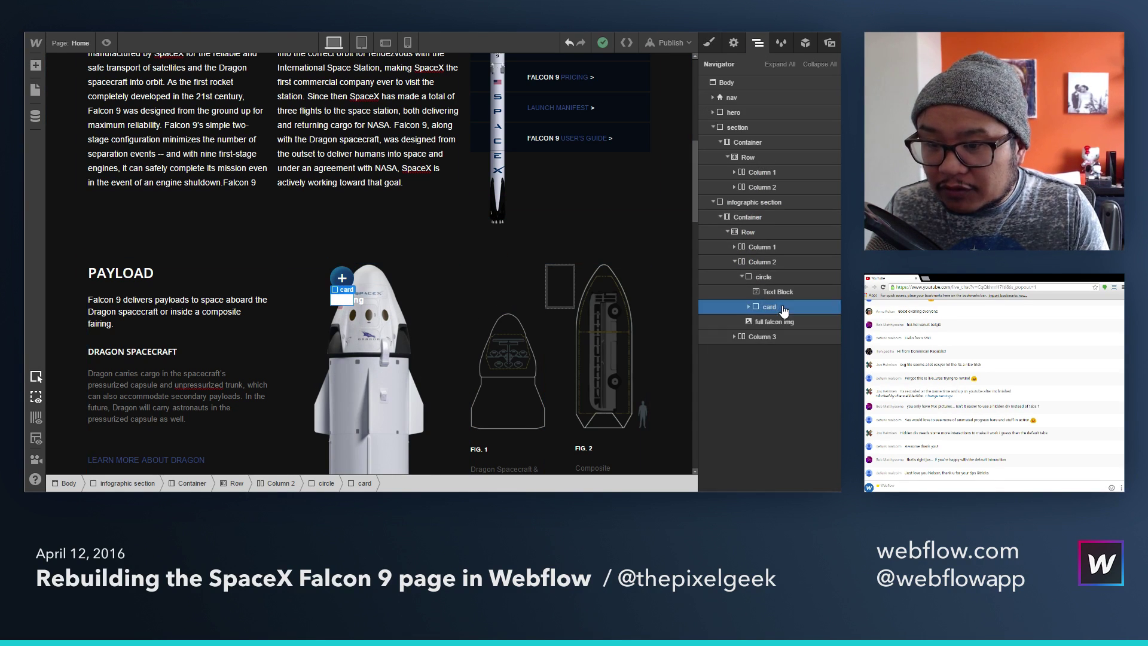
{"action": "left_click", "coordinate": [710, 42]}
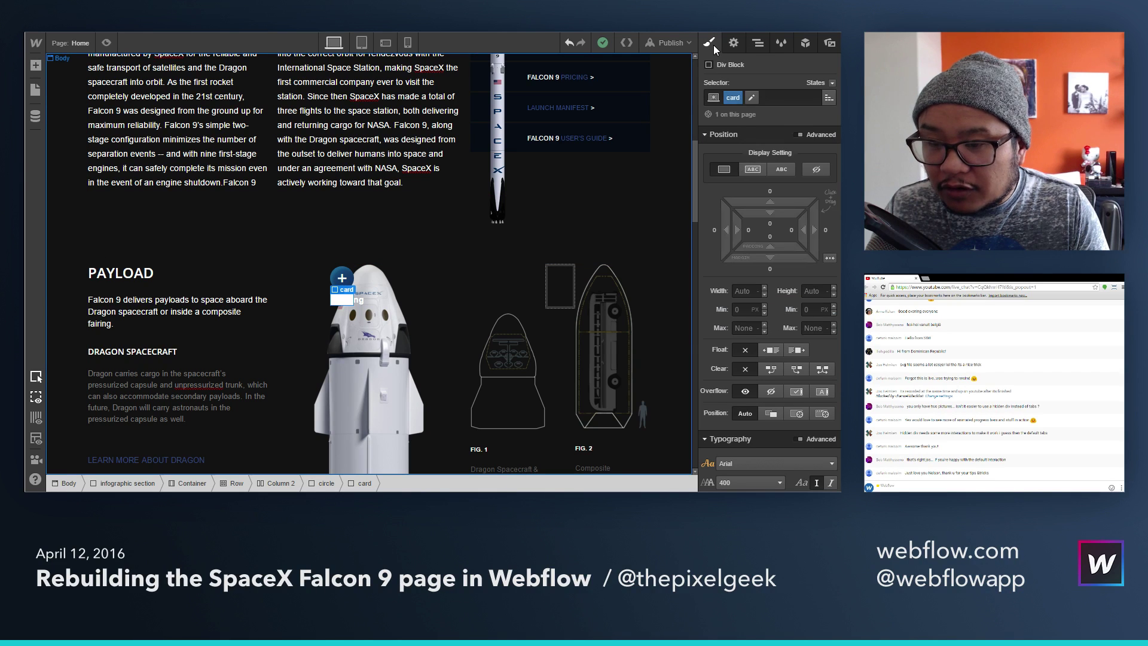
{"action": "left_click", "coordinate": [797, 414]}
{"action": "scroll", "coordinate": [777, 383], "scroll_direction": "down", "scroll_amount": 5}
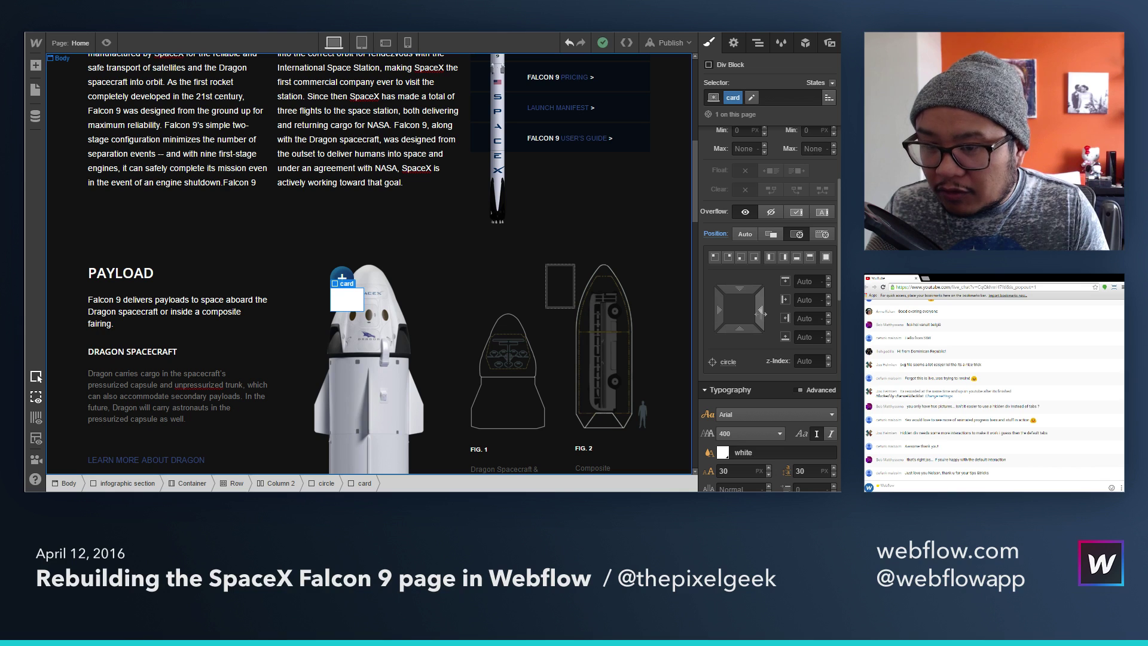
{"action": "left_click_drag", "start_coordinate": [760, 312], "coordinate": [719, 310]}
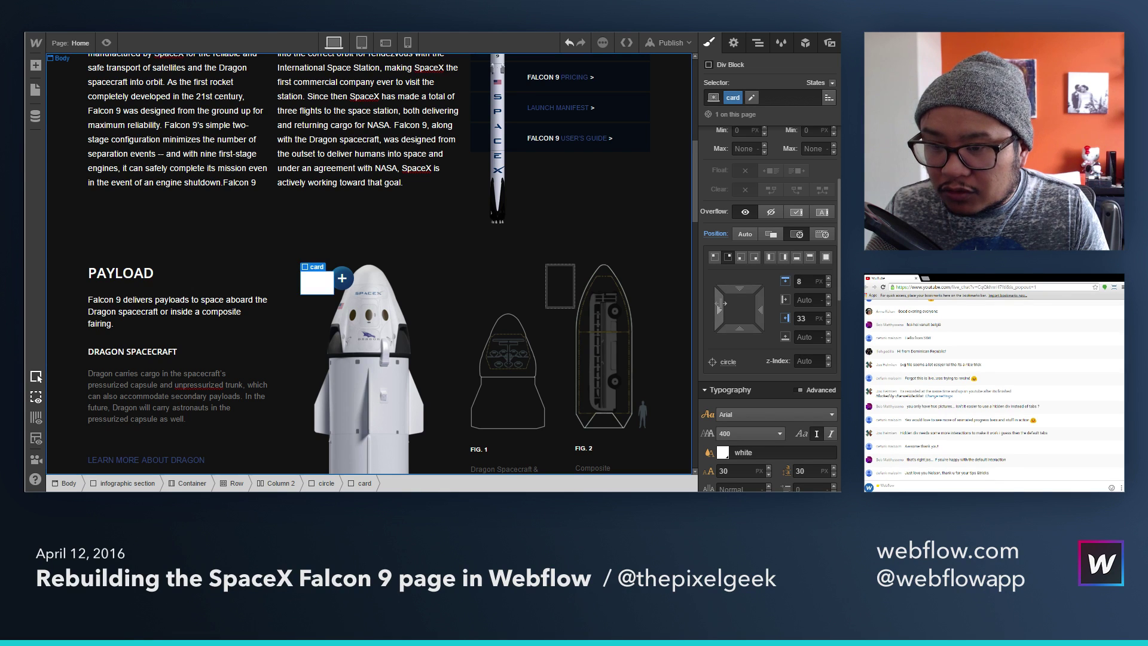
Step: Replace the card heading's placeholder text with "Tech Spotlight"
{"action": "scroll", "coordinate": [755, 327], "scroll_direction": "up", "scroll_amount": 3}
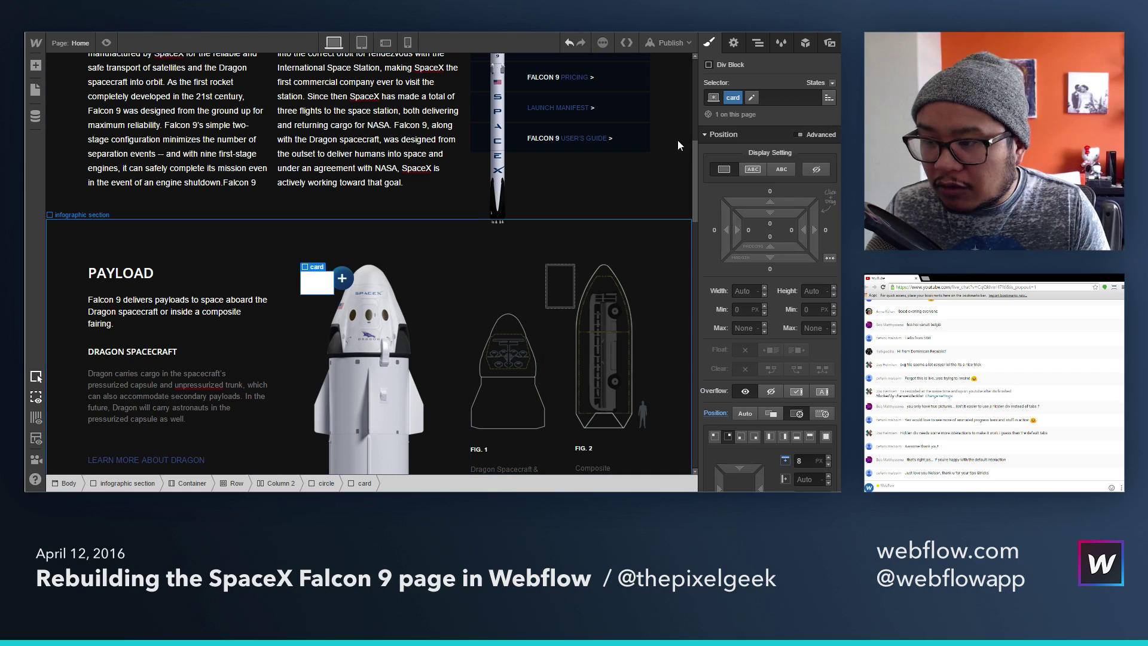
{"action": "double_click", "coordinate": [317, 283]}
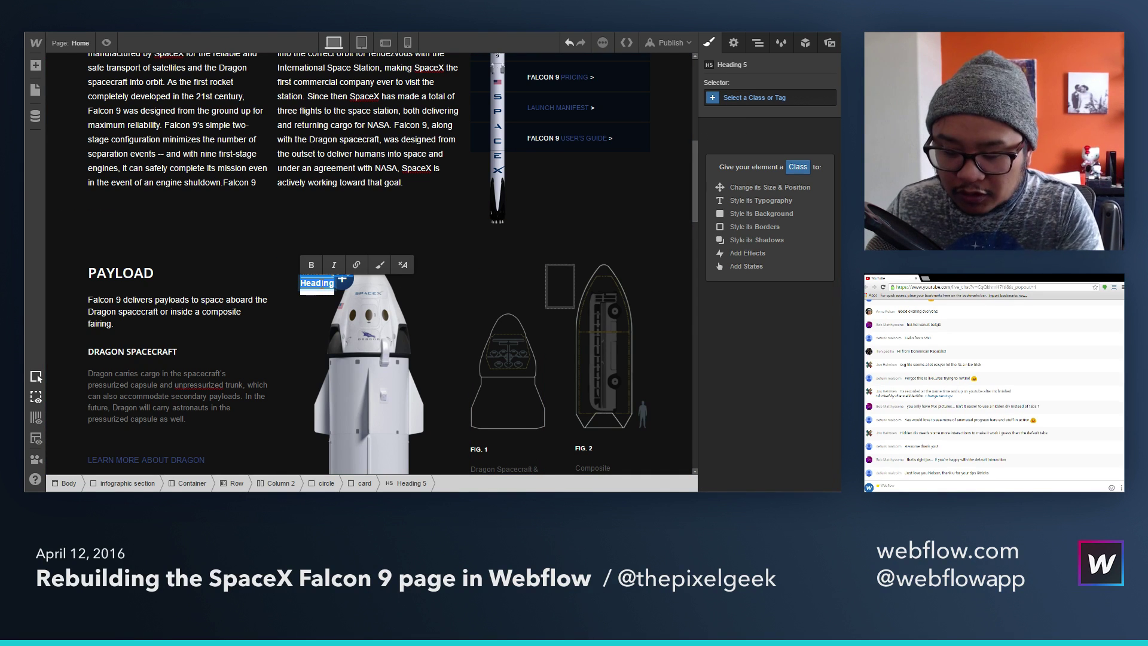
{"action": "key", "text": "BackSpace"}
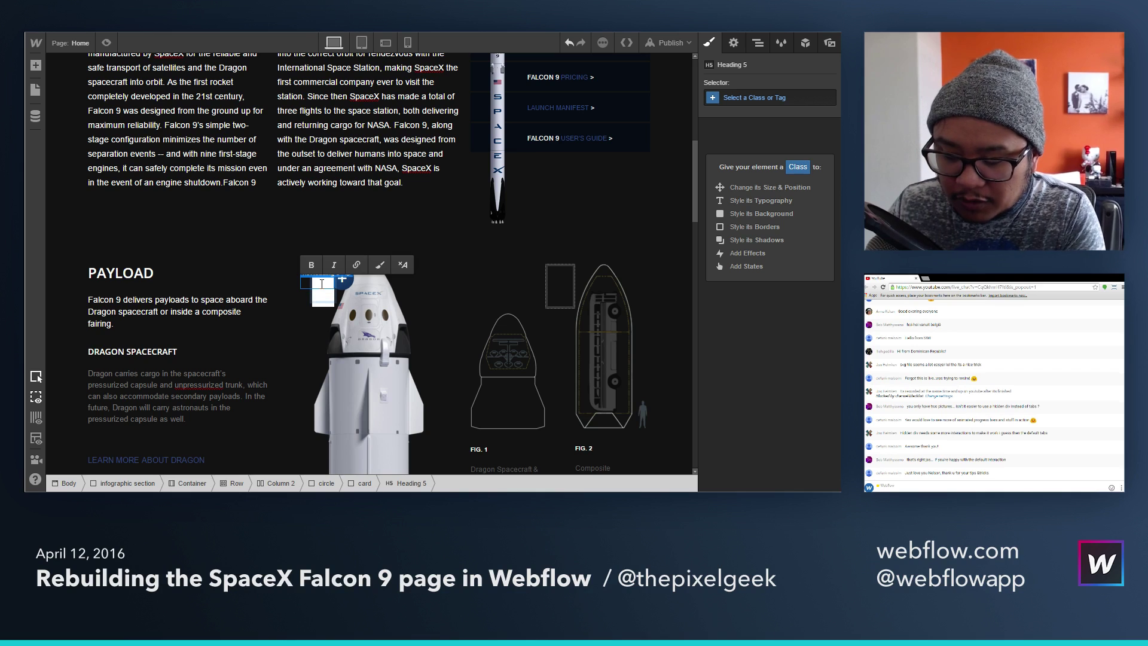
{"action": "key", "text": "Escape"}
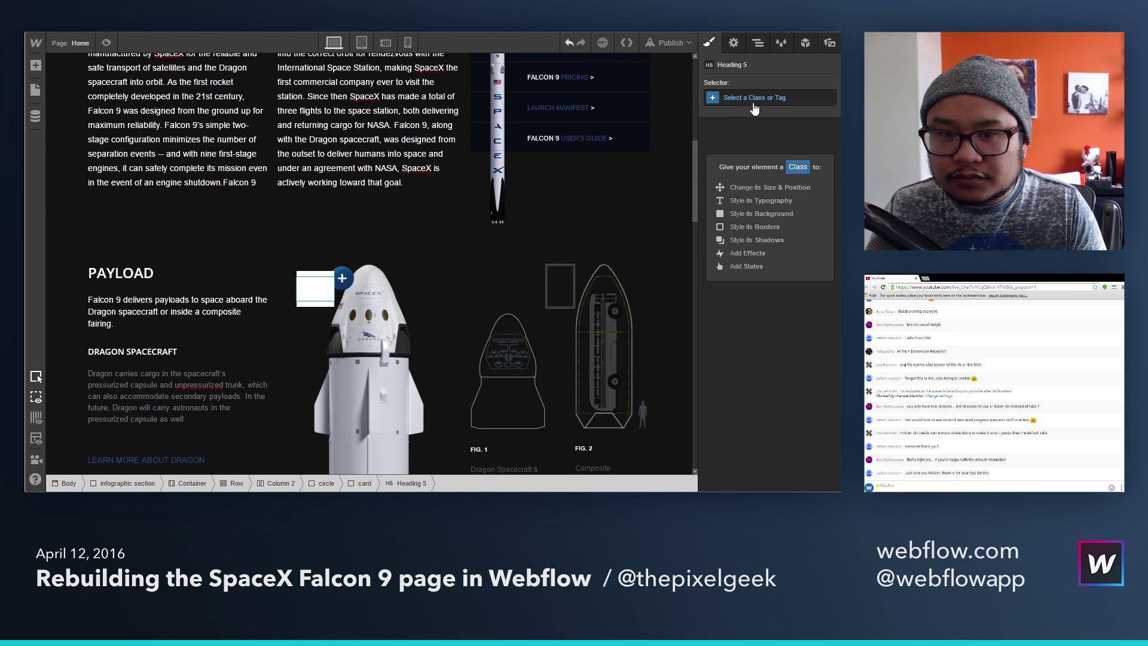
Step: Select the All H5 Headings tag for styling and set its font colour to #222
{"action": "key", "text": "ctrl+Return"}
{"action": "left_click", "coordinate": [741, 269]}
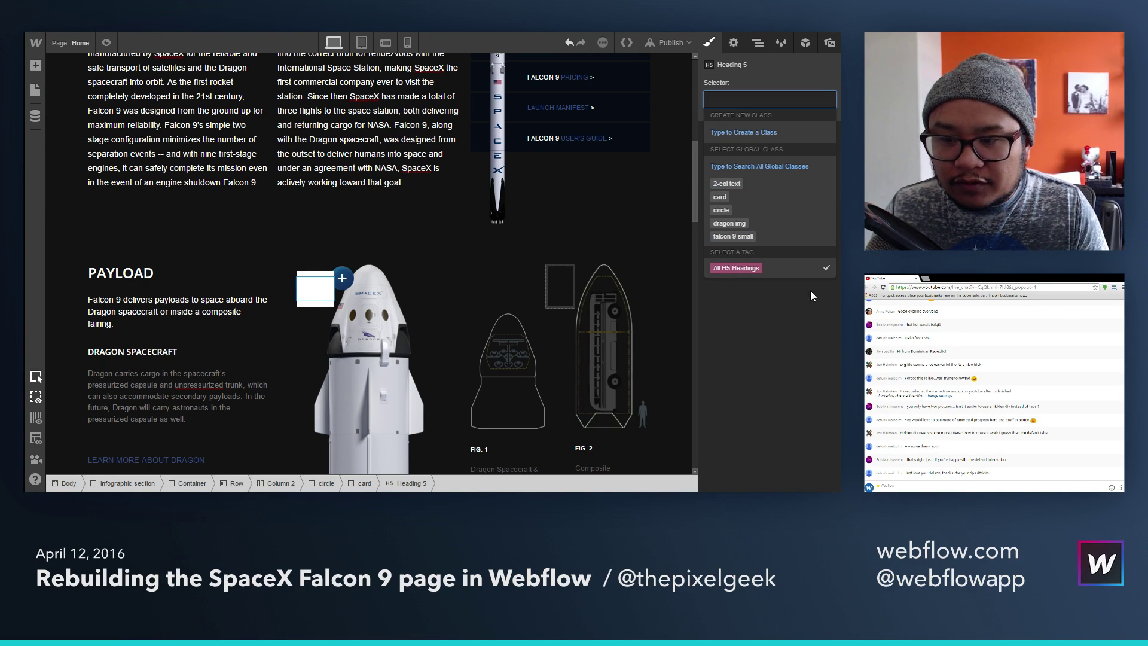
{"action": "scroll", "coordinate": [772, 388], "scroll_direction": "down", "scroll_amount": 2}
{"action": "left_click", "coordinate": [722, 323]}
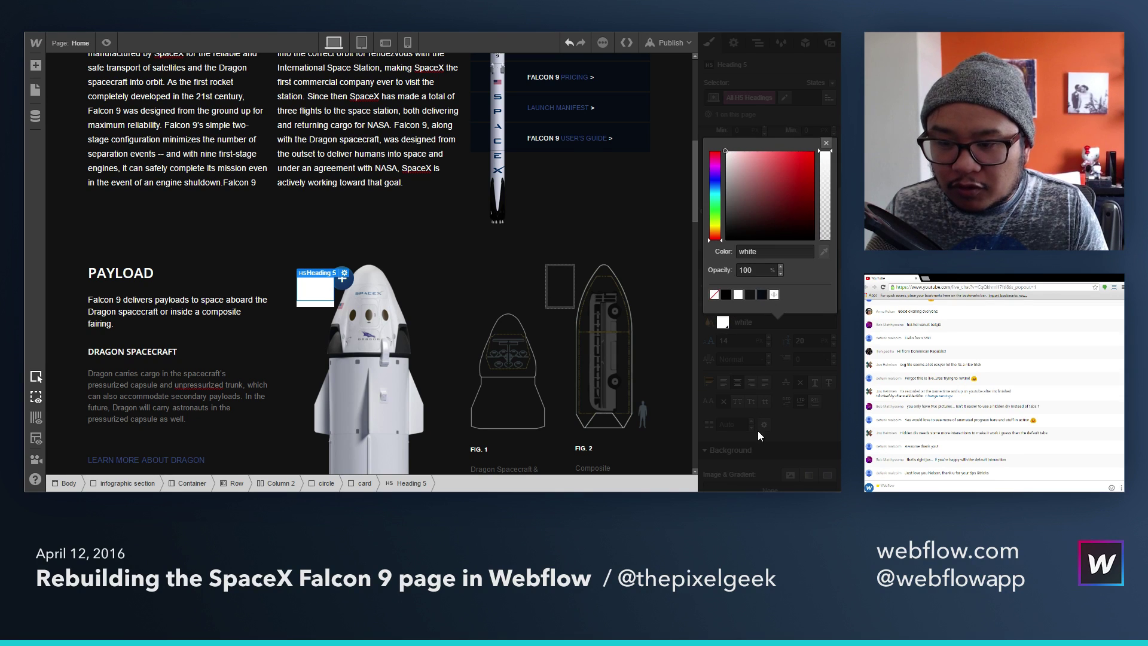
{"action": "left_click", "coordinate": [749, 294]}
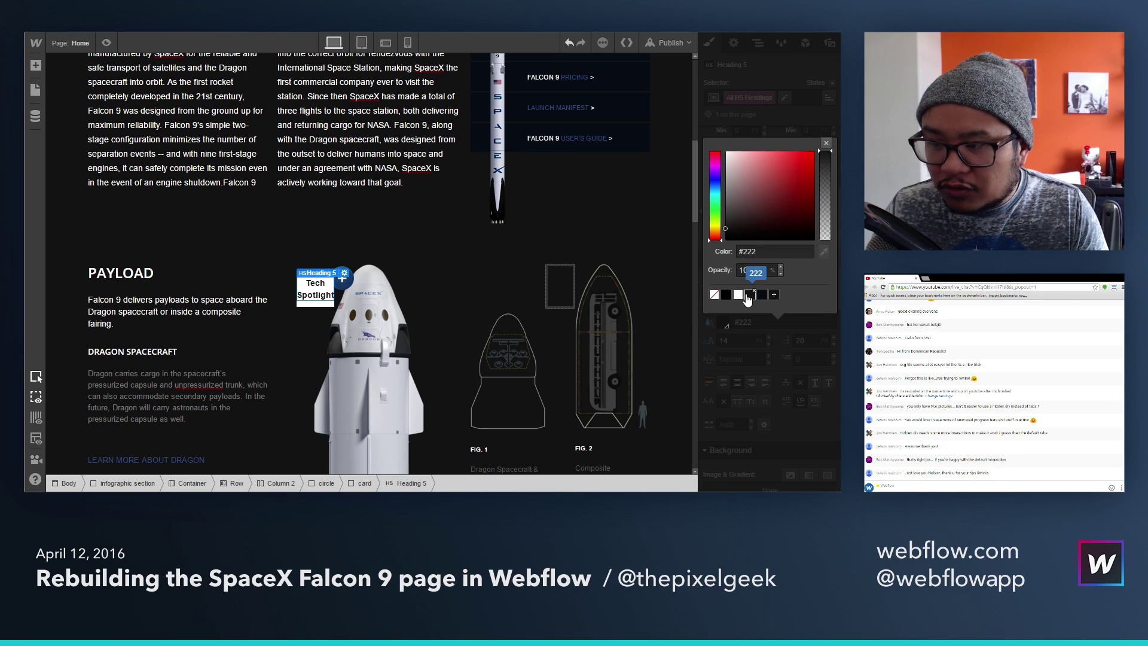
{"action": "left_click", "coordinate": [826, 143]}
Step: Set the font of all H5 headings to Open Sans with weight 300 - Light
{"action": "left_click", "coordinate": [777, 284]}
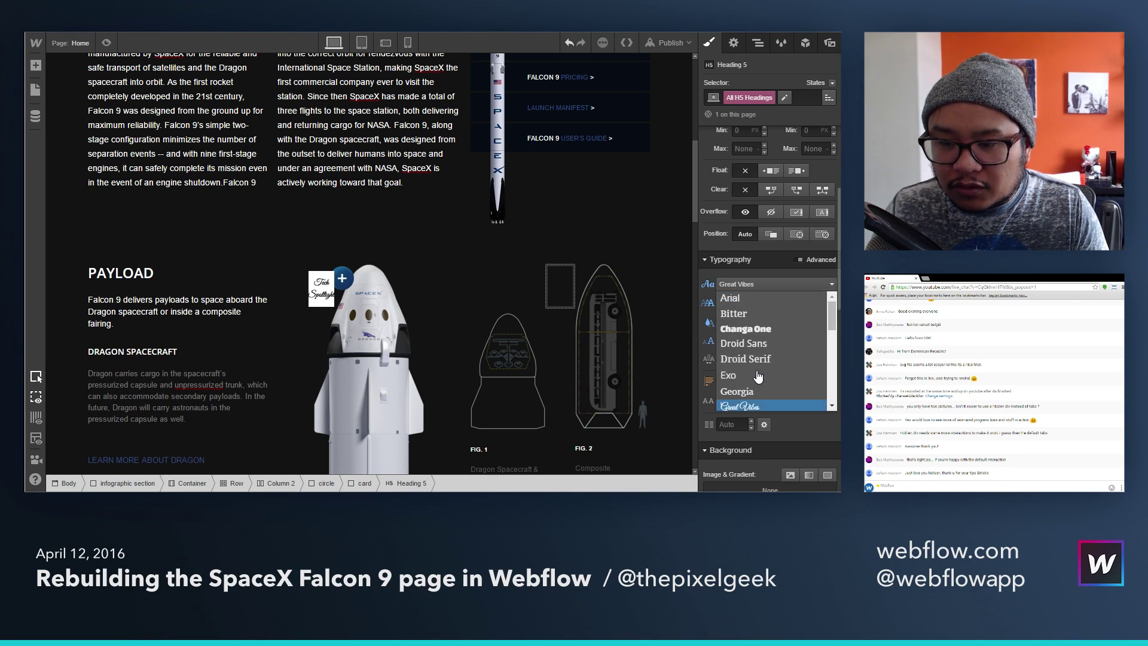
{"action": "scroll", "coordinate": [762, 372], "scroll_direction": "down", "scroll_amount": 3}
{"action": "left_click", "coordinate": [752, 320]}
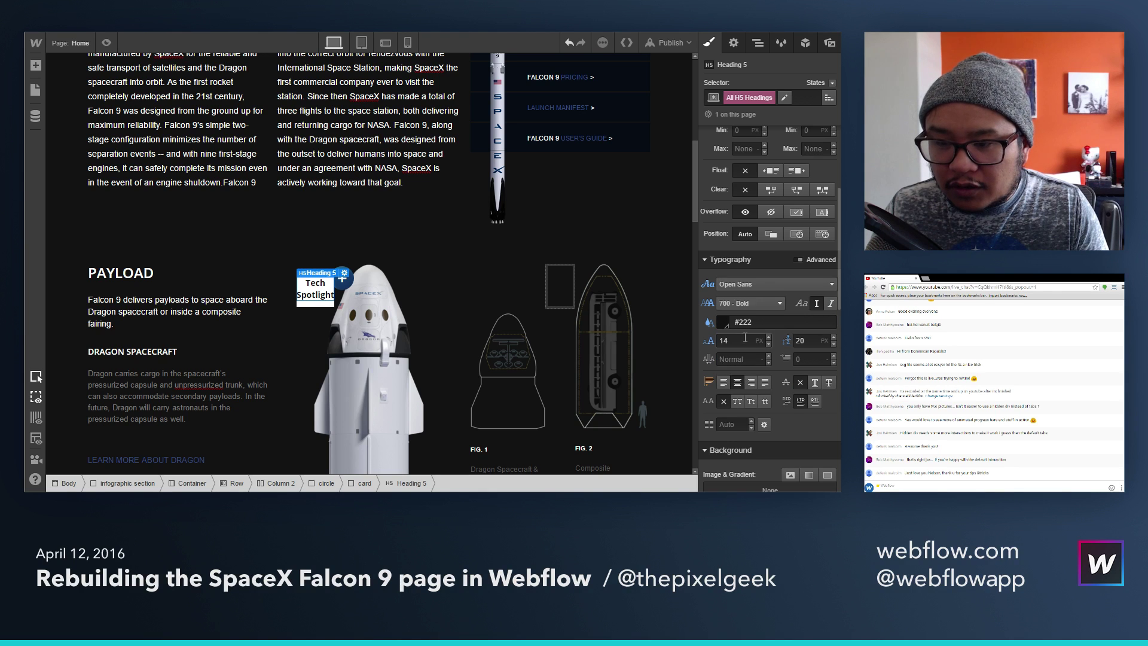
{"action": "left_click", "coordinate": [750, 304]}
Step: Make all H5 headings uppercase and set their font size to 11 px
{"action": "left_click", "coordinate": [767, 341]}
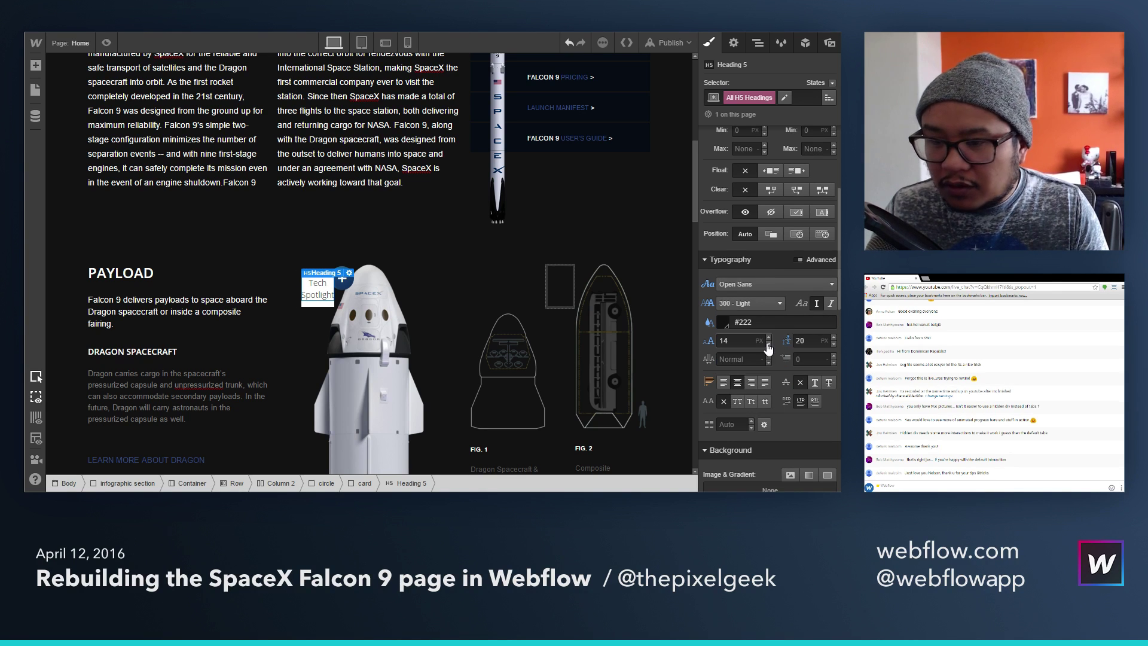
{"action": "left_click", "coordinate": [737, 401]}
{"action": "left_click", "coordinate": [735, 341]}
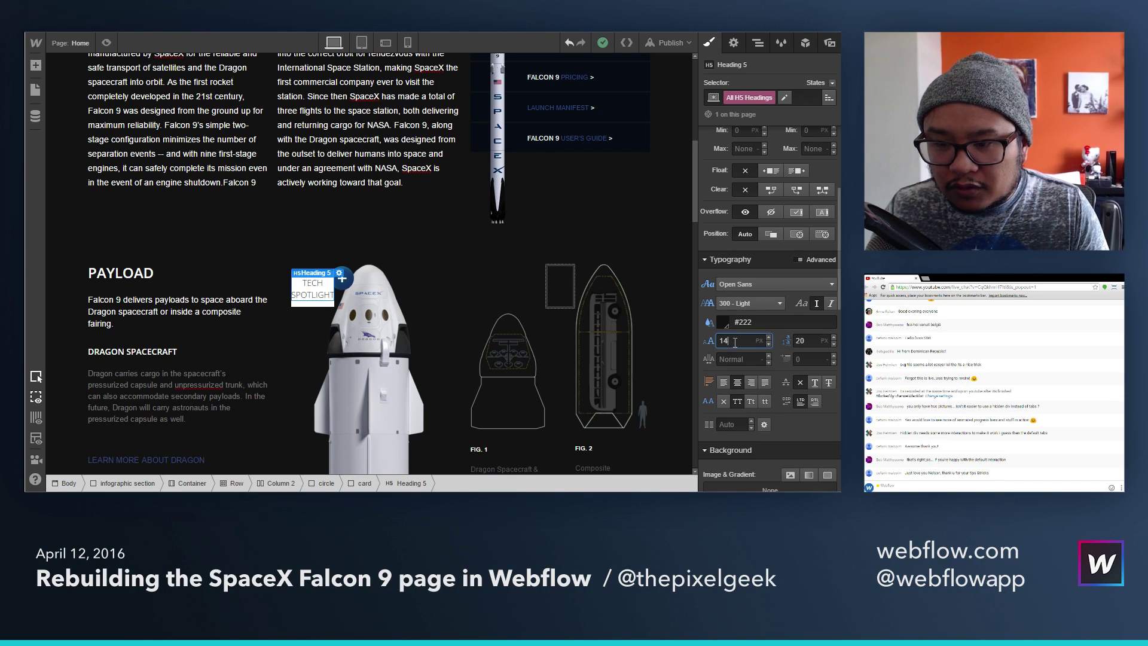
{"action": "type", "text": "12"}
{"action": "key", "text": "Down"}
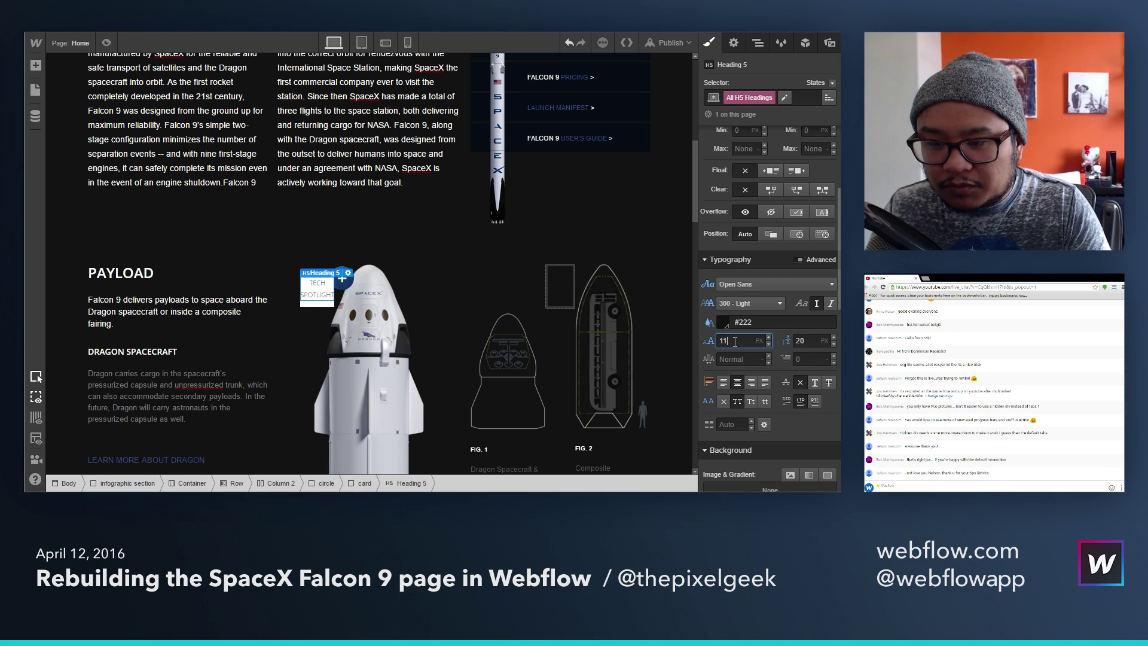
Step: Set the line height of all H5 headings to 13 px
{"action": "key", "text": "Tab"}
{"action": "key", "text": "Down"}
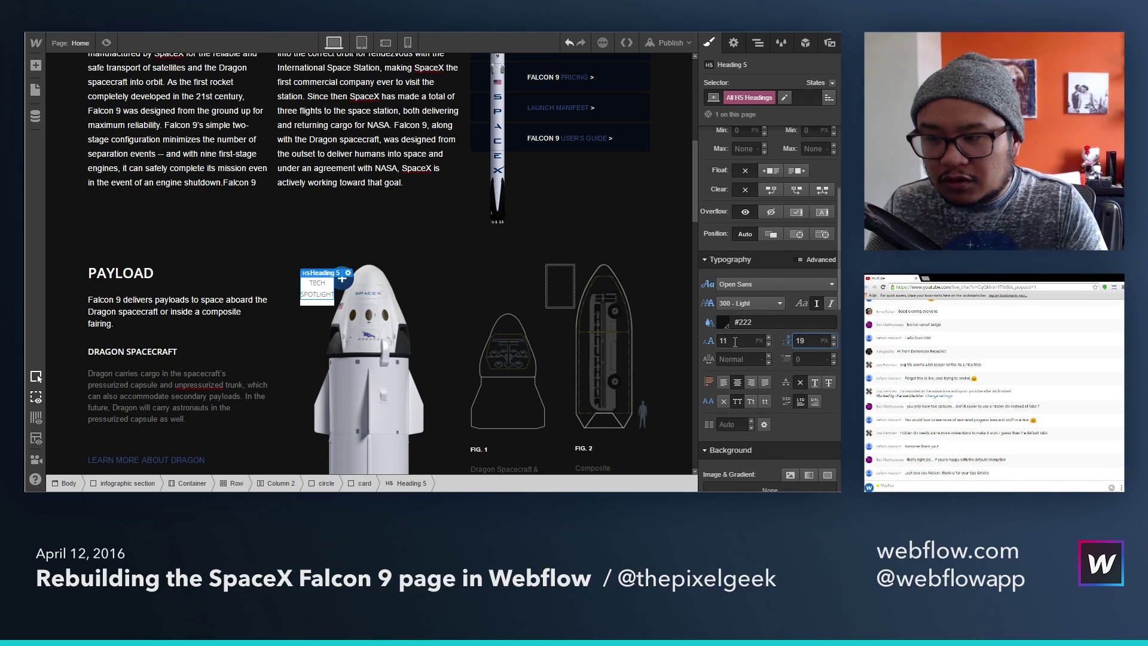
{"action": "key", "text": "Down"}
{"action": "type", "text": "11"}
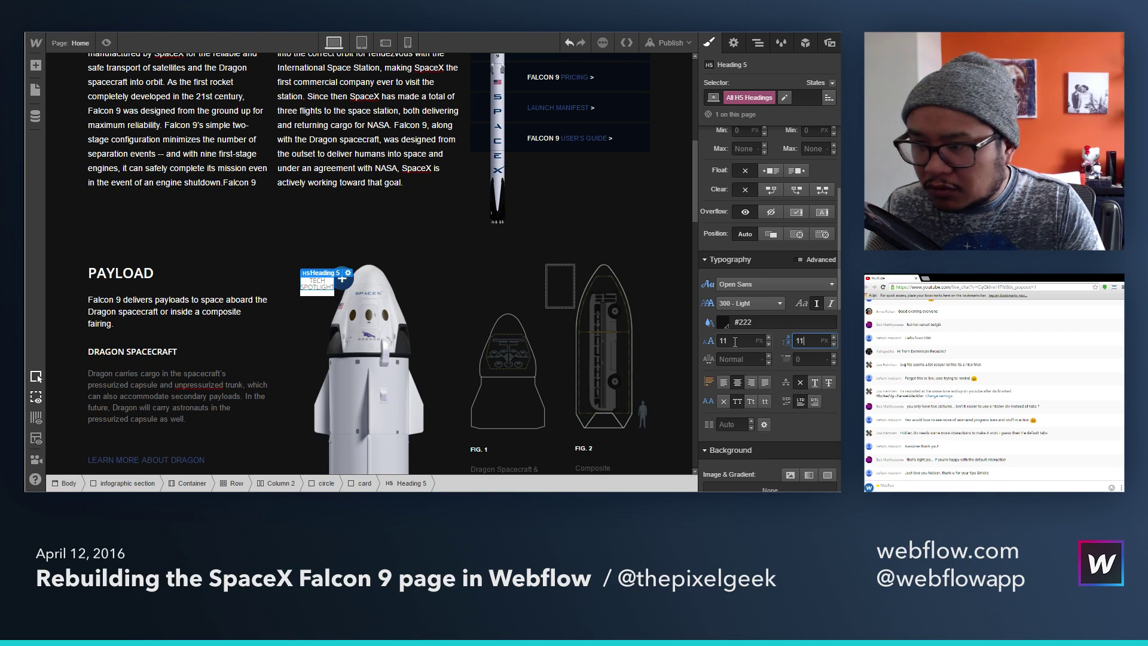
{"action": "key", "text": "Up"}
{"action": "key", "text": "Up"}
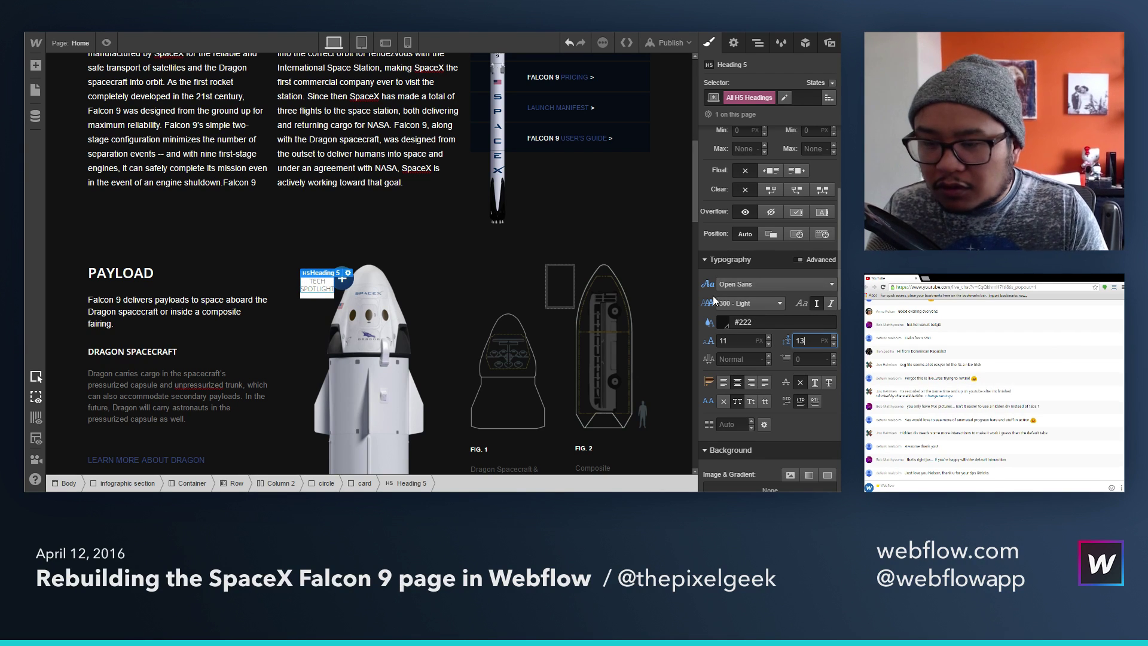
Step: Select the card div block inside the circle and set its width to 250 px
{"action": "left_click", "coordinate": [760, 43]}
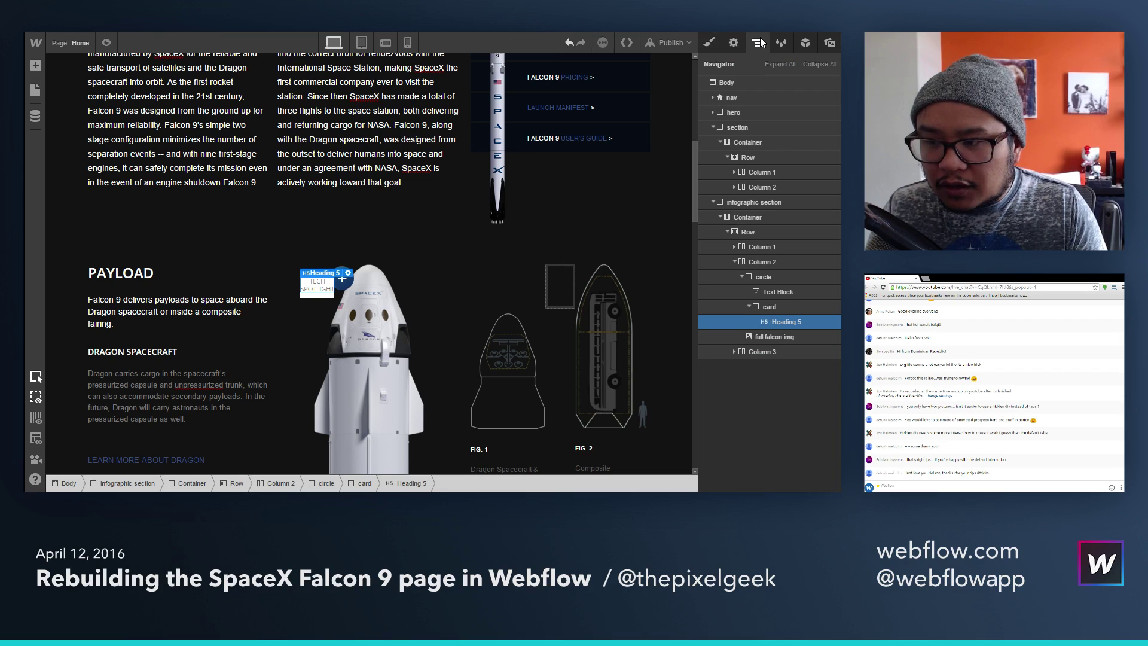
{"action": "left_click", "coordinate": [771, 306]}
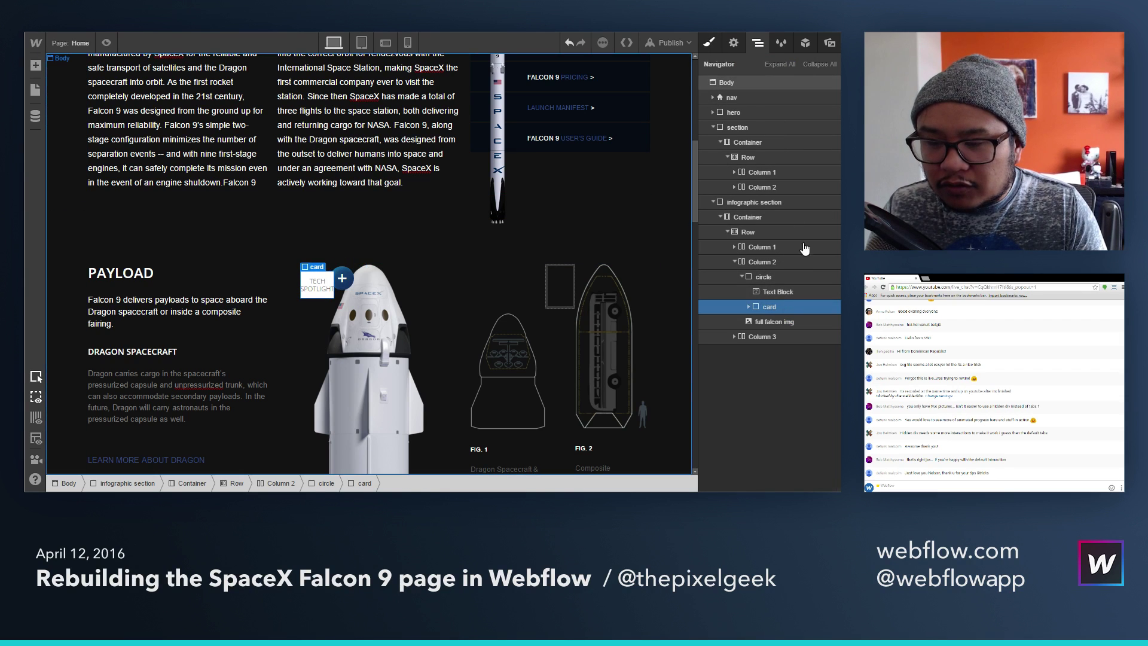
{"action": "key", "text": "s"}
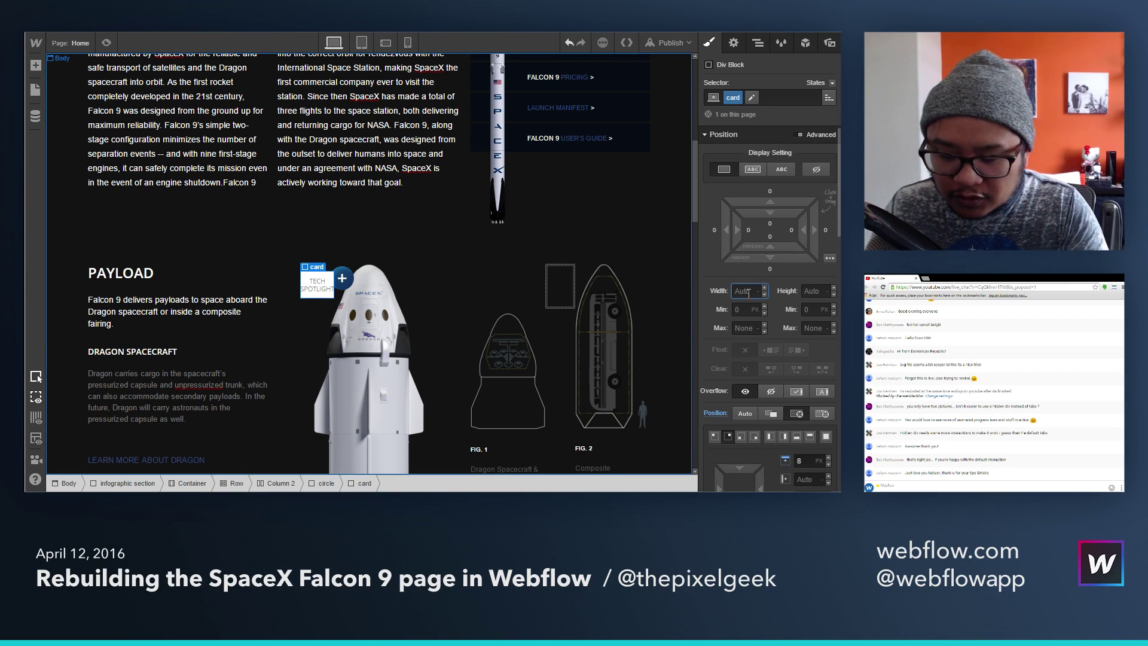
{"action": "key", "text": "Return"}
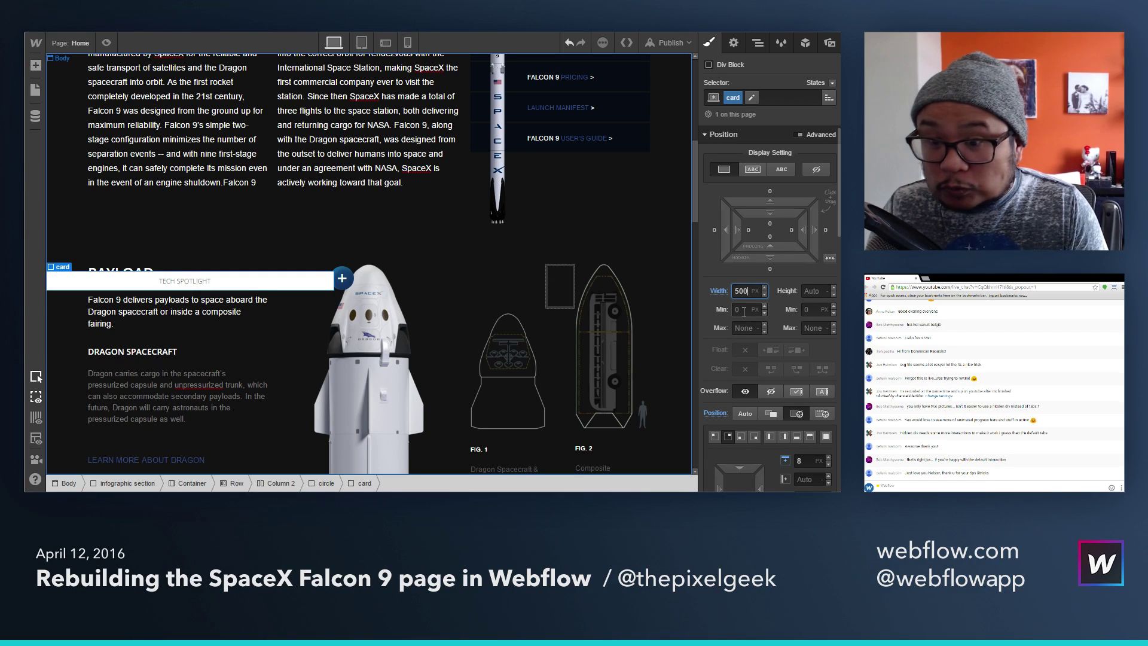
{"action": "type", "text": "300"}
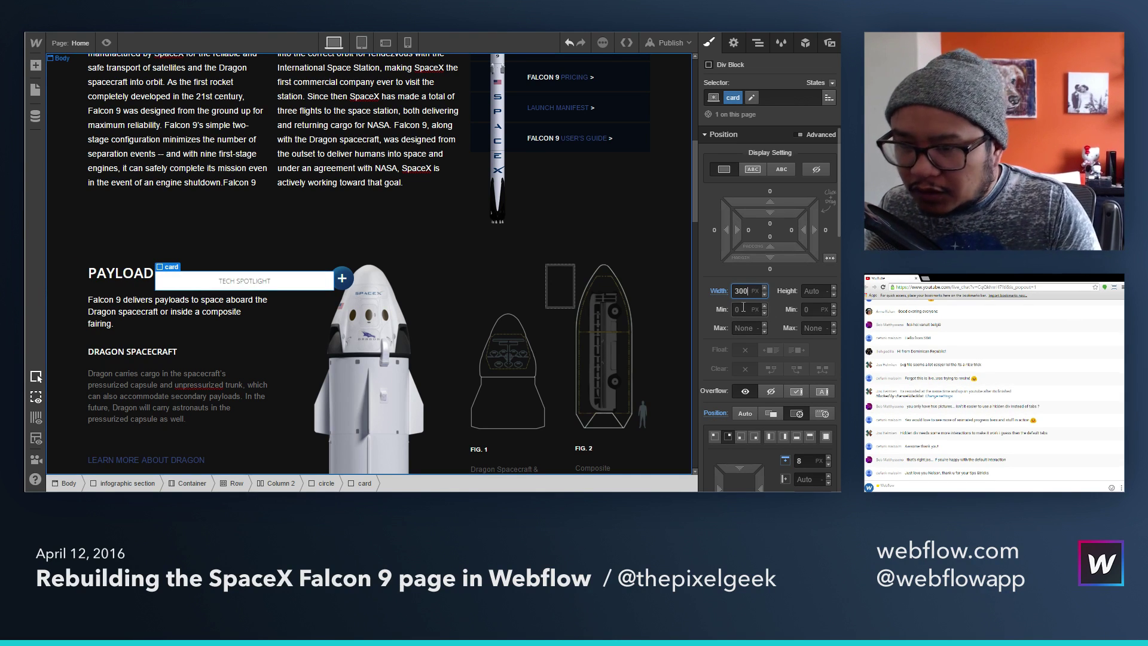
{"action": "type", "text": "250"}
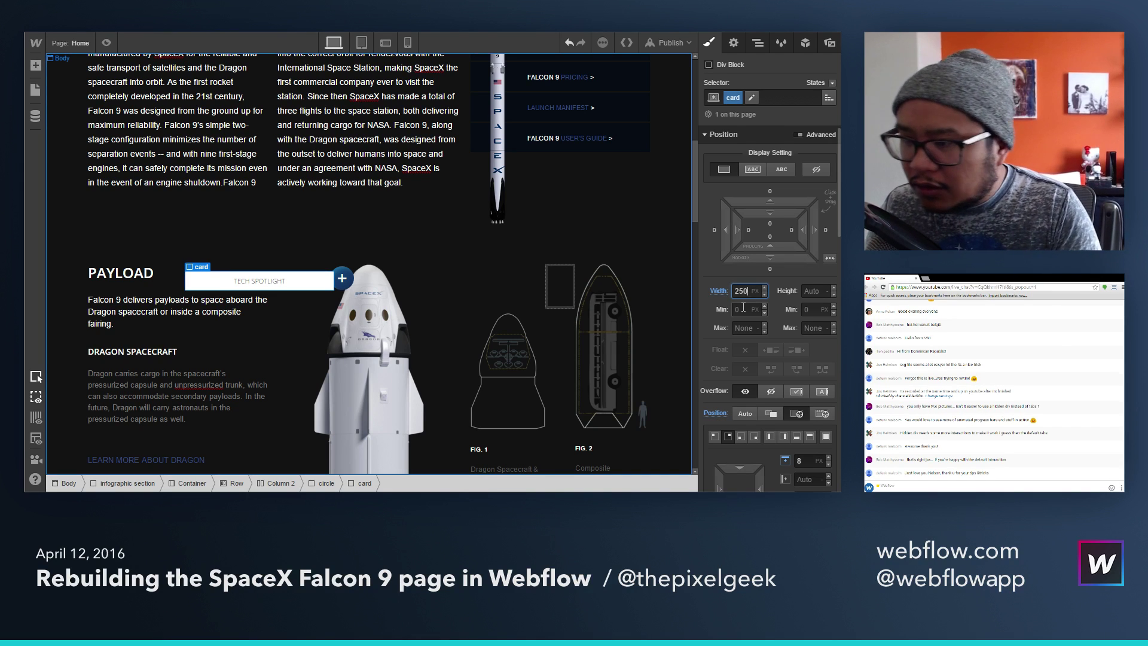
Step: Reselect the card around the Tech Spotlight heading and align its text to the left
{"action": "left_click", "coordinate": [272, 285]}
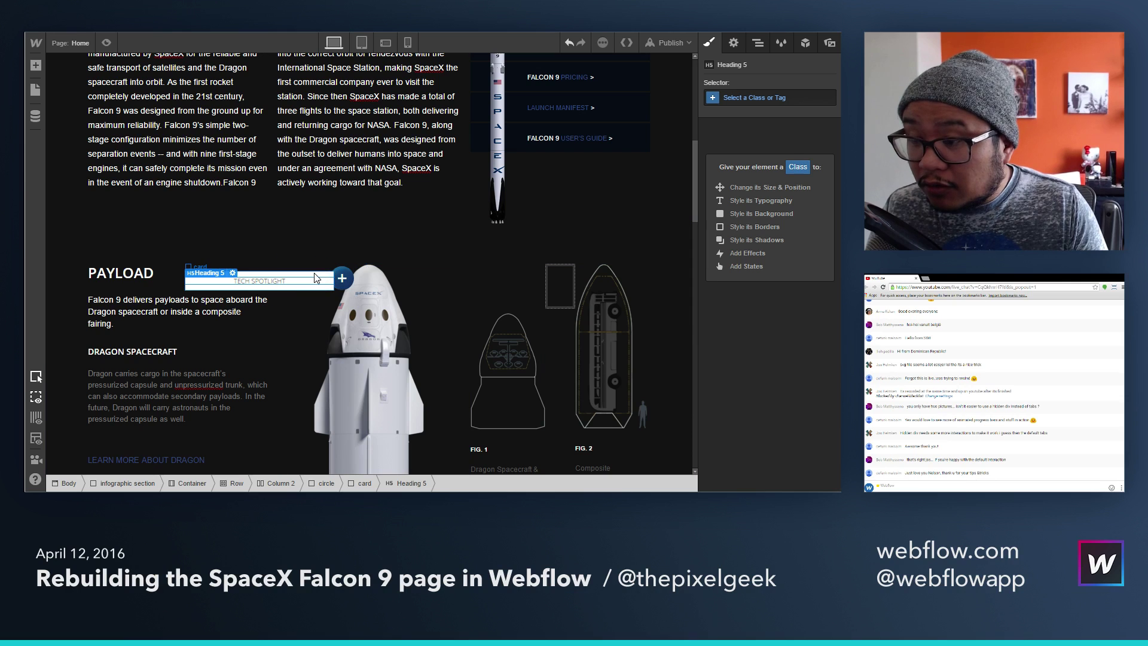
{"action": "left_click", "coordinate": [261, 274]}
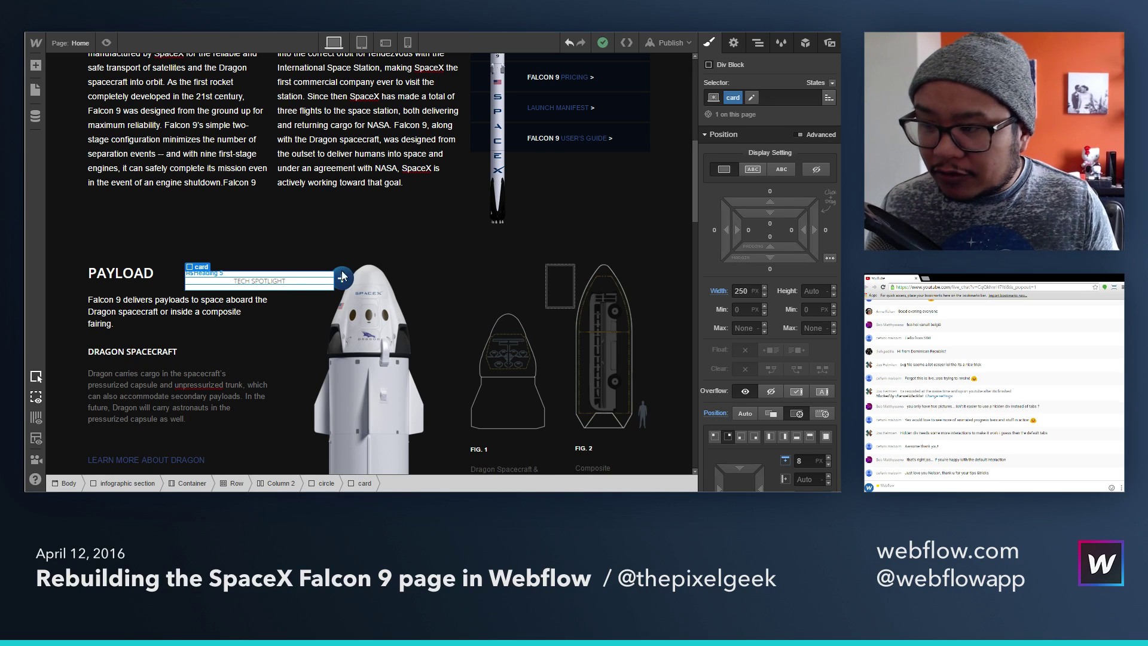
{"action": "scroll", "coordinate": [768, 392], "scroll_direction": "down", "scroll_amount": 4}
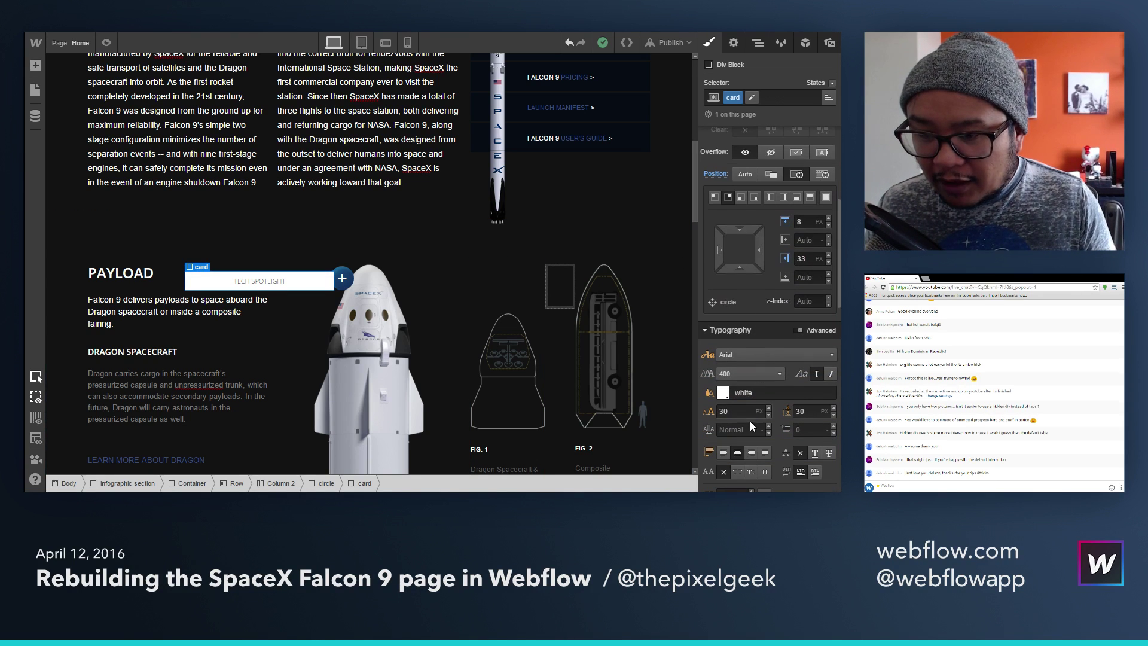
{"action": "left_click", "coordinate": [724, 454]}
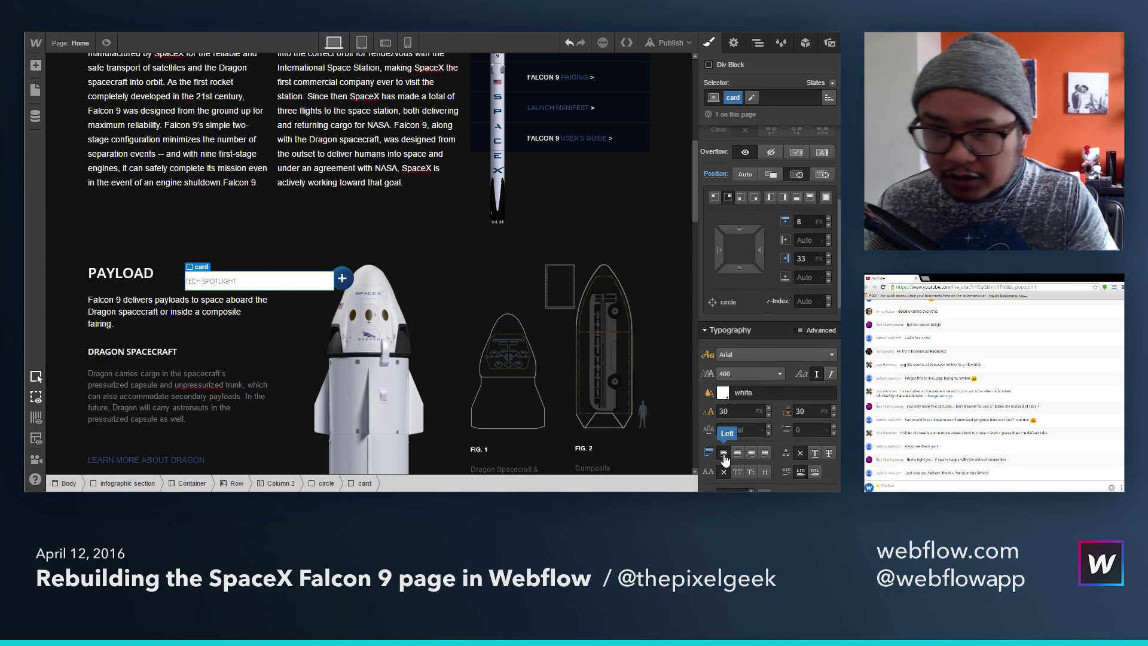
Step: Give the card a left padding of 25 px
{"action": "scroll", "coordinate": [769, 281], "scroll_direction": "up", "scroll_amount": 4}
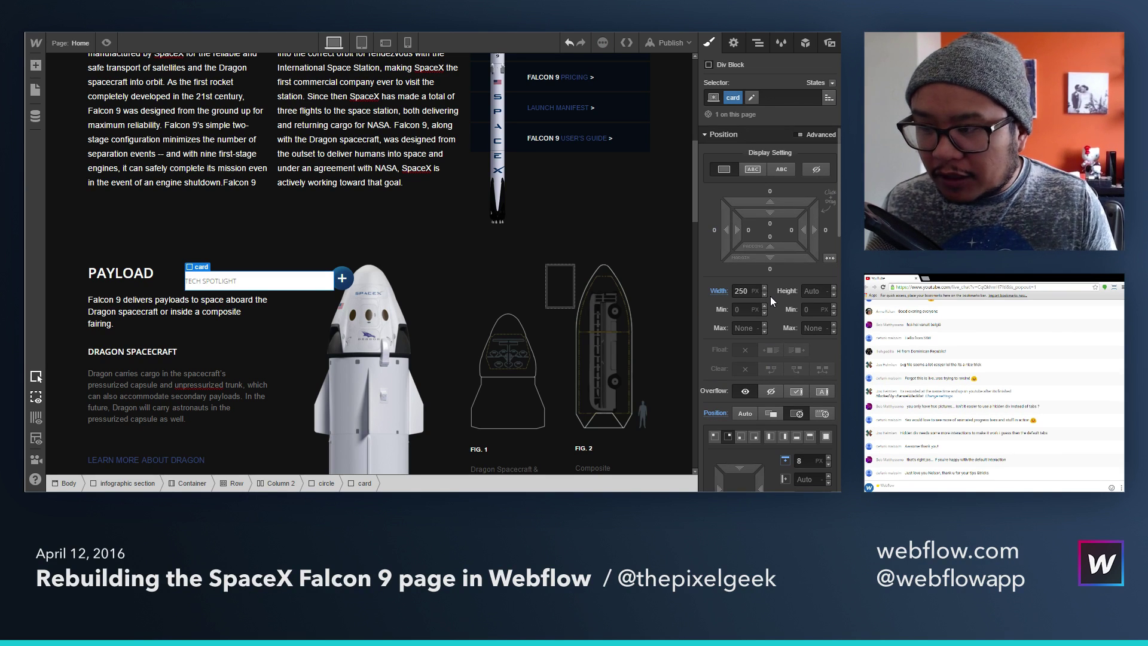
{"action": "left_click_drag", "start_coordinate": [739, 234], "coordinate": [785, 237]}
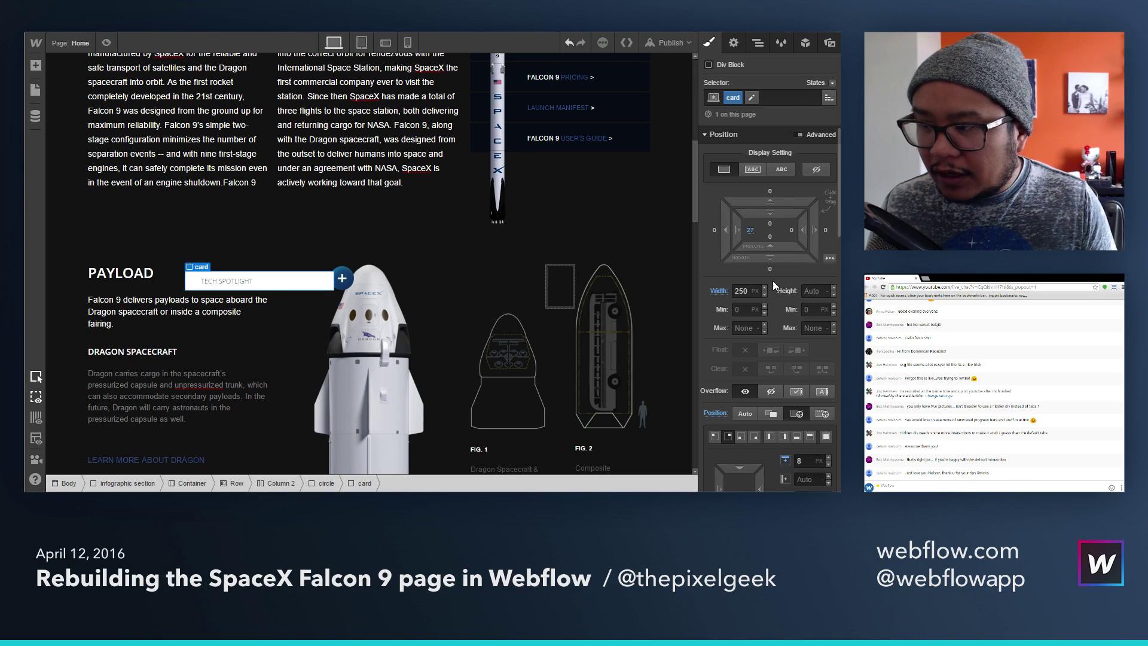
{"action": "left_click", "coordinate": [750, 233]}
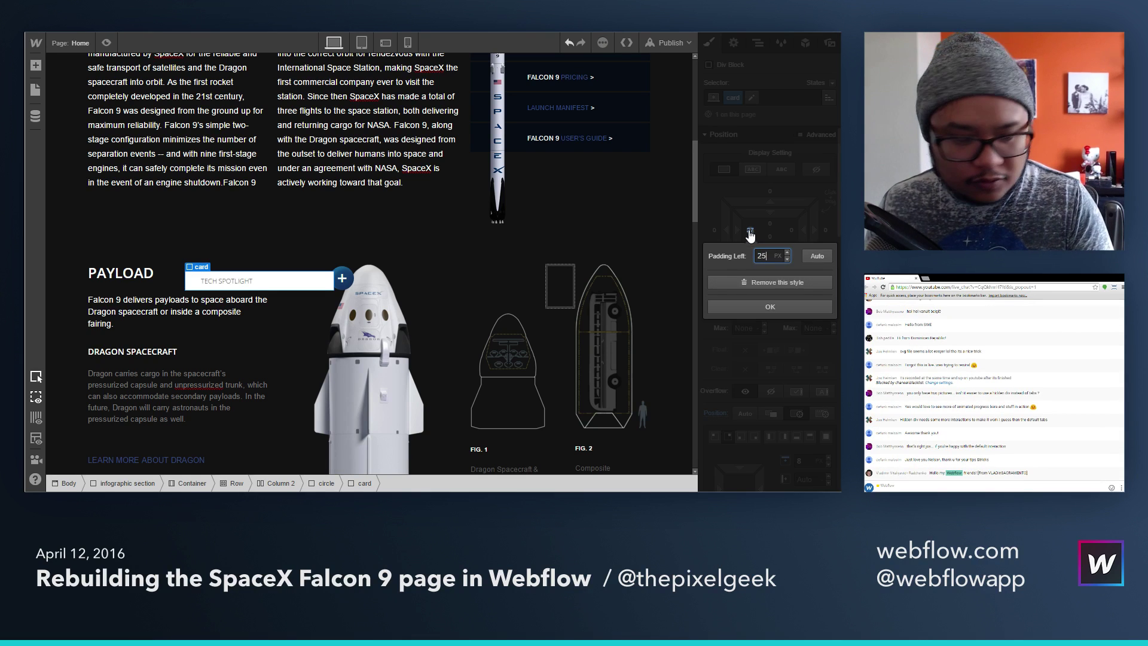
{"action": "key", "text": "Return"}
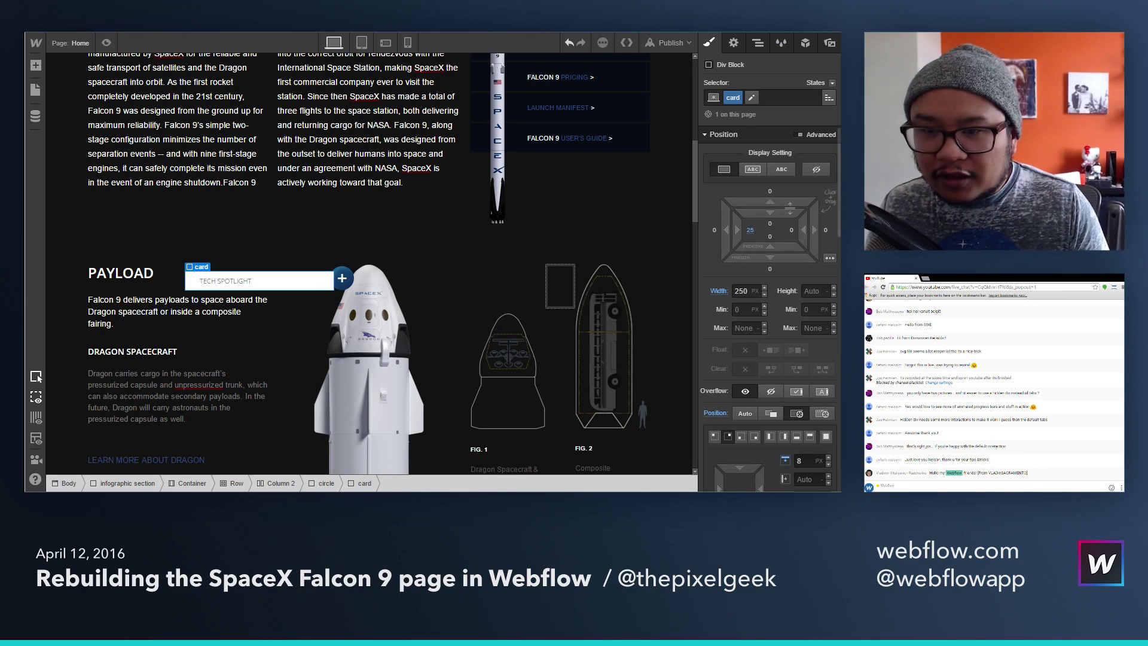
Step: Add a solid 2 px border to the card's bottom edge only
{"action": "scroll", "coordinate": [783, 260], "scroll_direction": "down", "scroll_amount": 4}
{"action": "scroll", "coordinate": [799, 299], "scroll_direction": "down", "scroll_amount": 5}
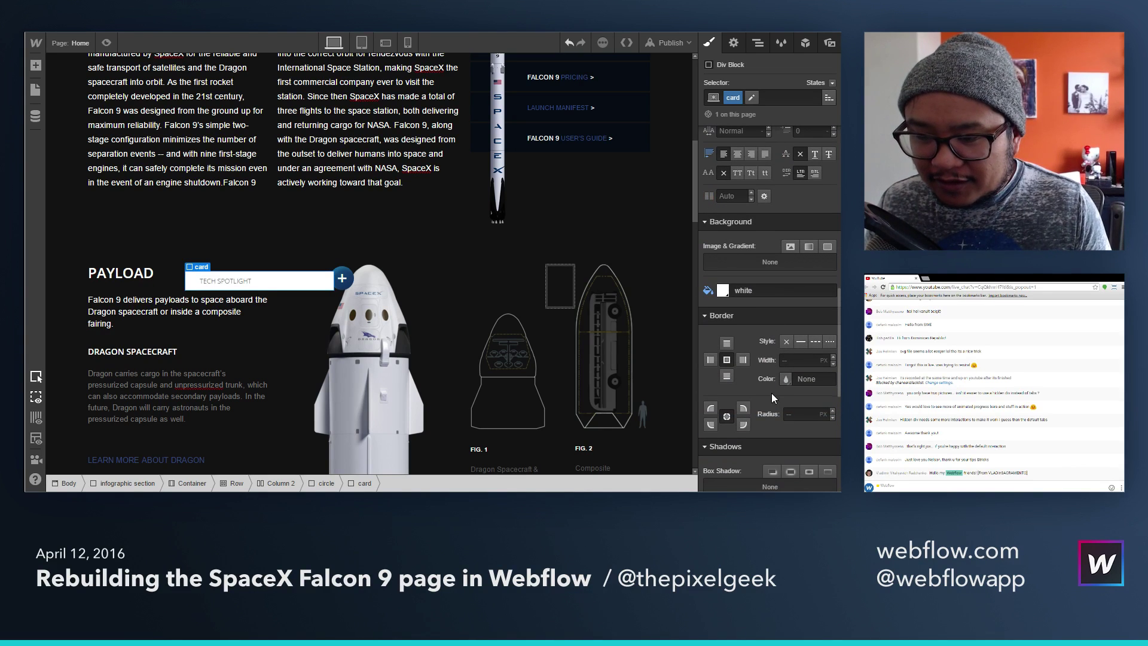
{"action": "left_click", "coordinate": [727, 377]}
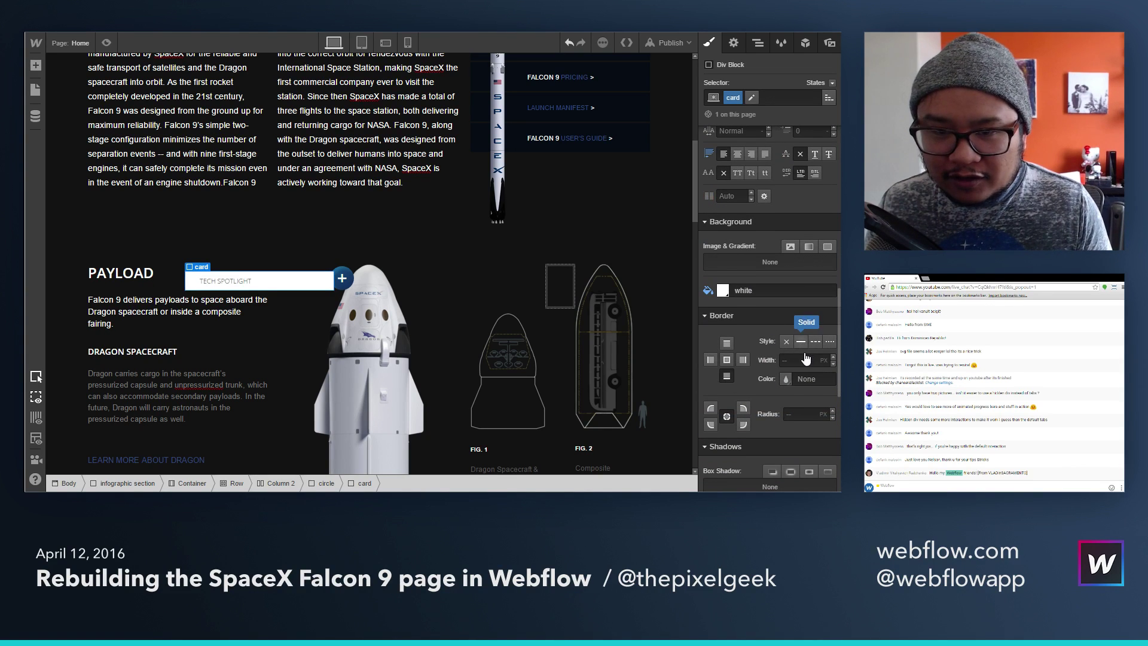
{"action": "left_click", "coordinate": [800, 341]}
{"action": "left_click", "coordinate": [795, 360]}
{"action": "key", "text": "Up"}
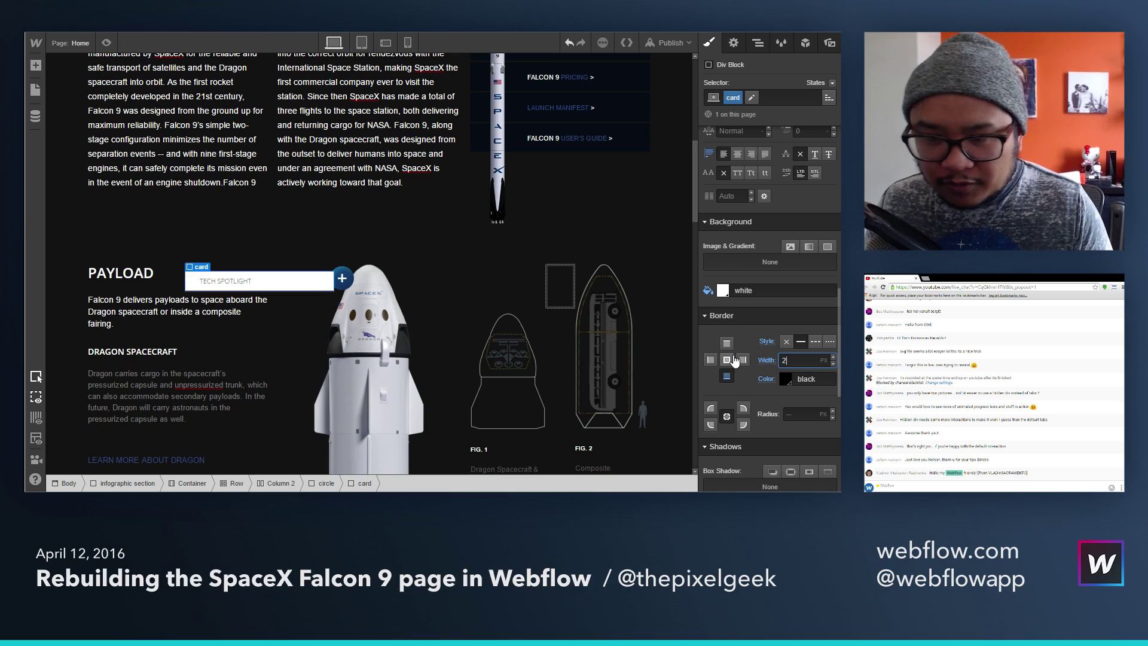
Step: Set the colour of the card's bottom border to #666
{"action": "left_click", "coordinate": [784, 384]}
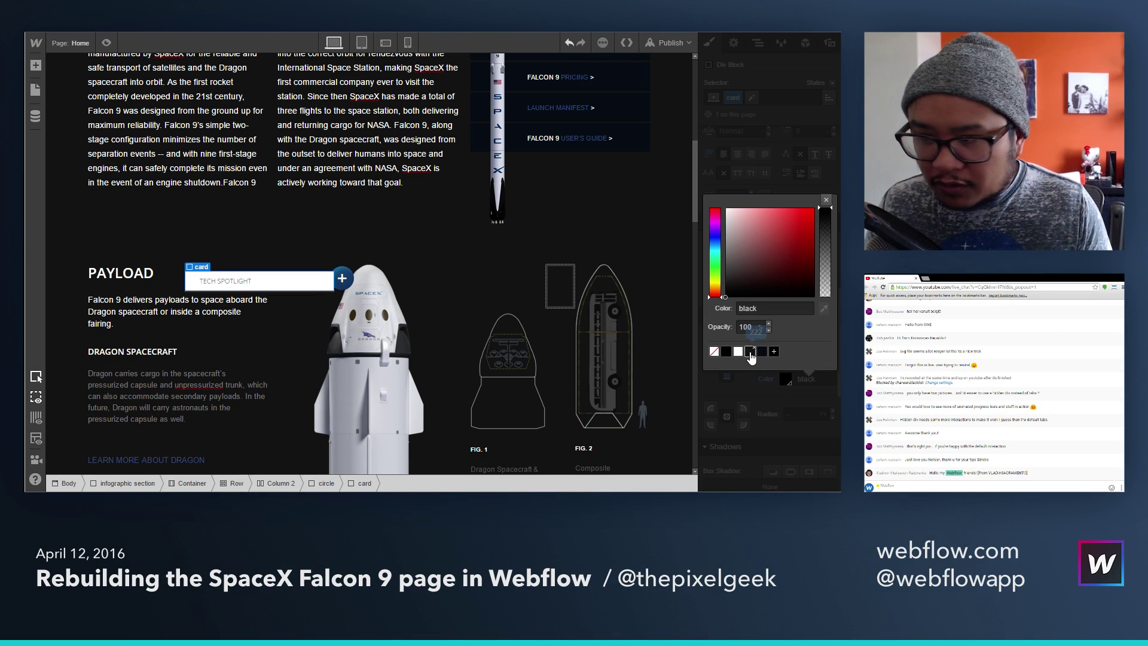
{"action": "left_click", "coordinate": [750, 351]}
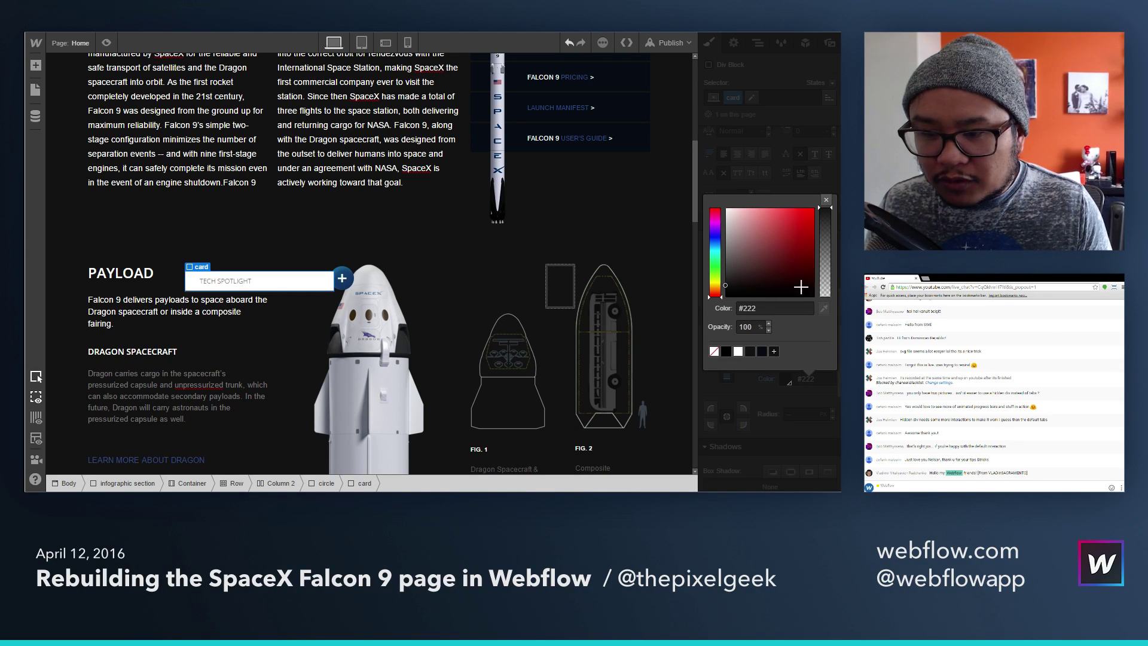
{"action": "left_click_drag", "start_coordinate": [734, 275], "coordinate": [708, 253]}
{"action": "left_click", "coordinate": [762, 308]}
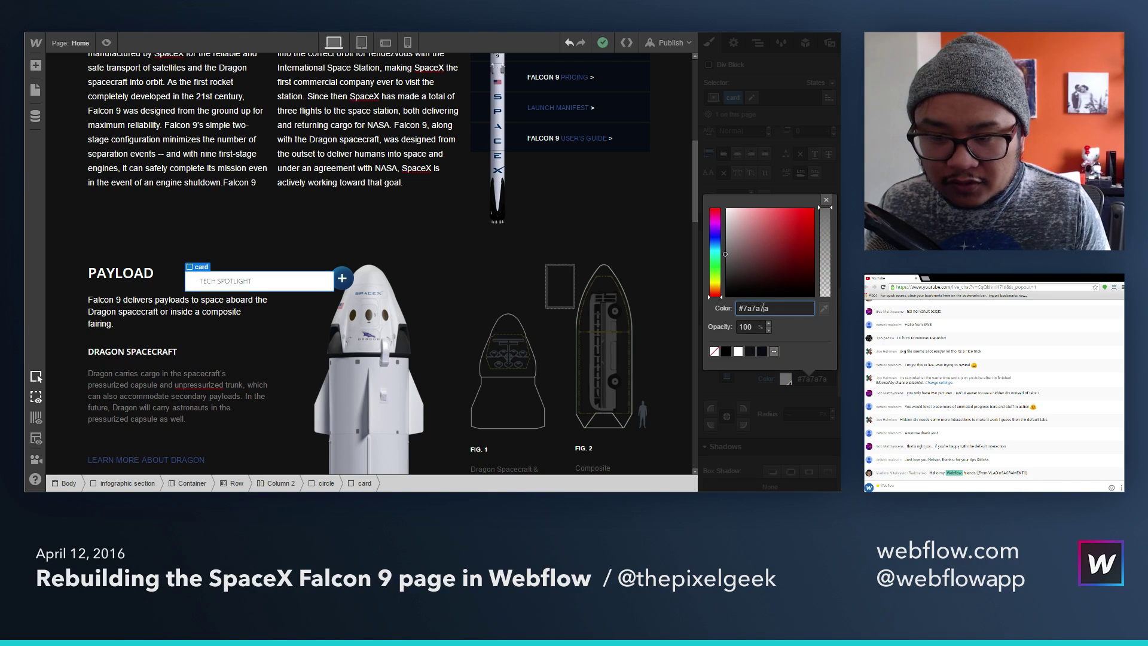
{"action": "type", "text": "#666"}
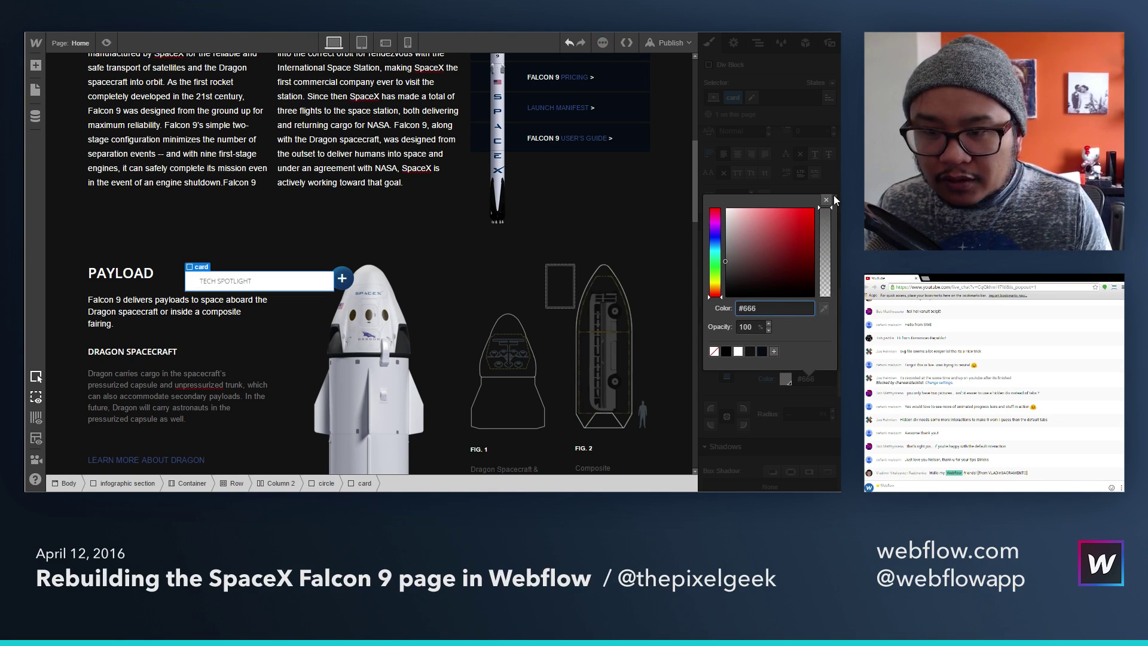
{"action": "left_click", "coordinate": [826, 200]}
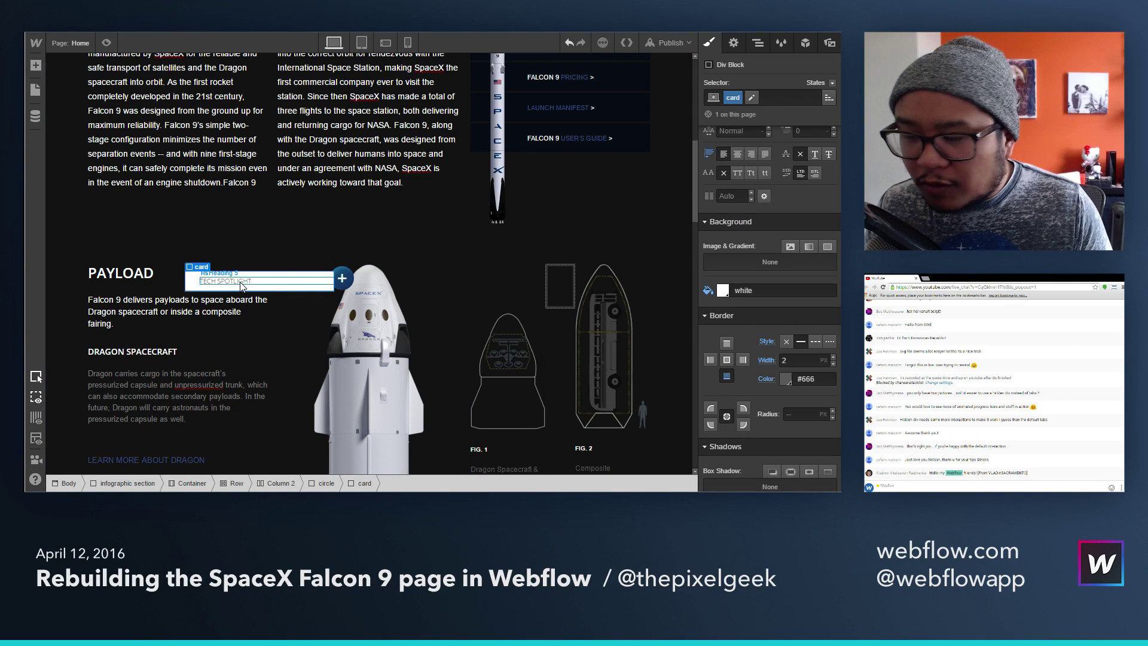
Step: Add a new heading inside the card below the Tech Spotlight heading and make it an H6
{"action": "left_click", "coordinate": [758, 43]}
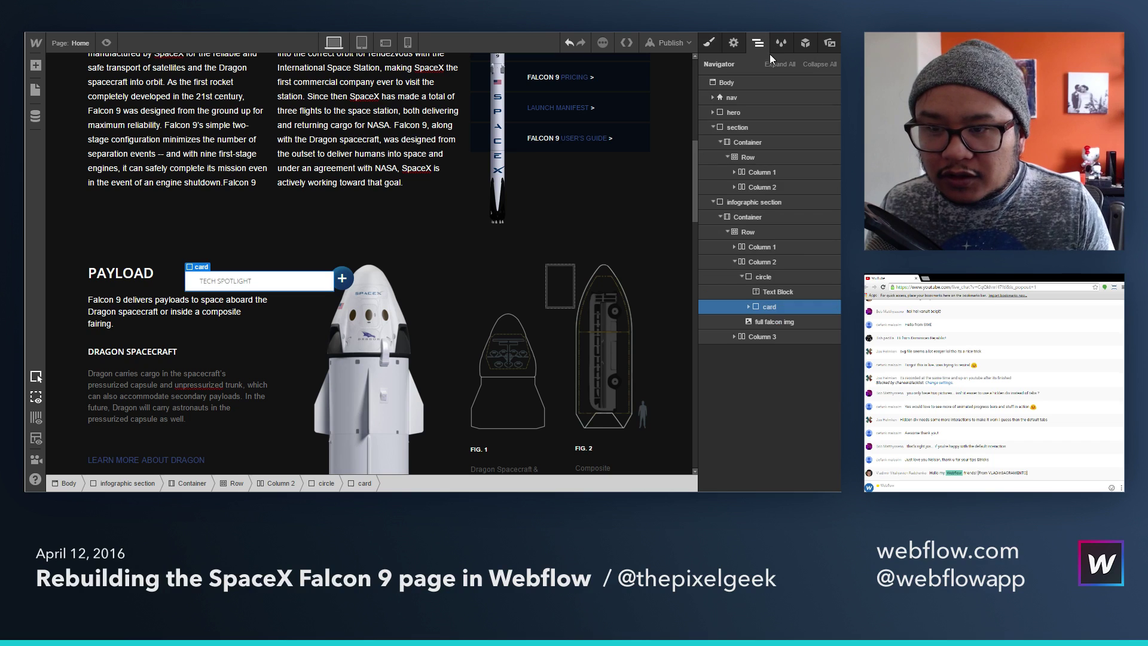
{"action": "left_click", "coordinate": [748, 307]}
{"action": "left_click", "coordinate": [783, 321]}
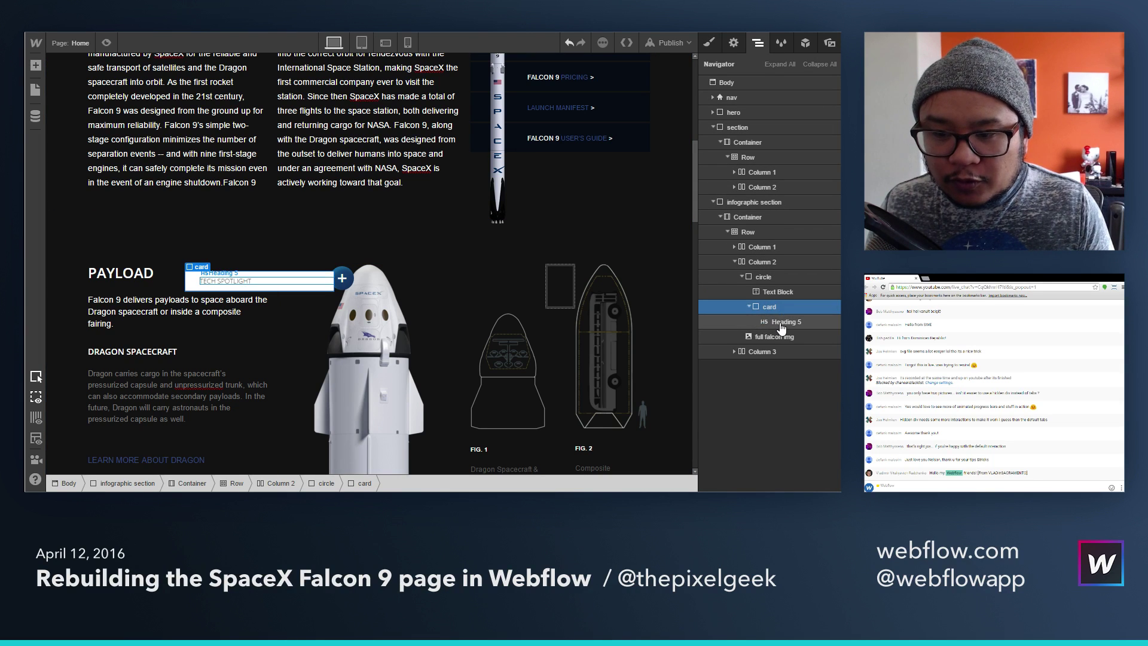
{"action": "key", "text": "a"}
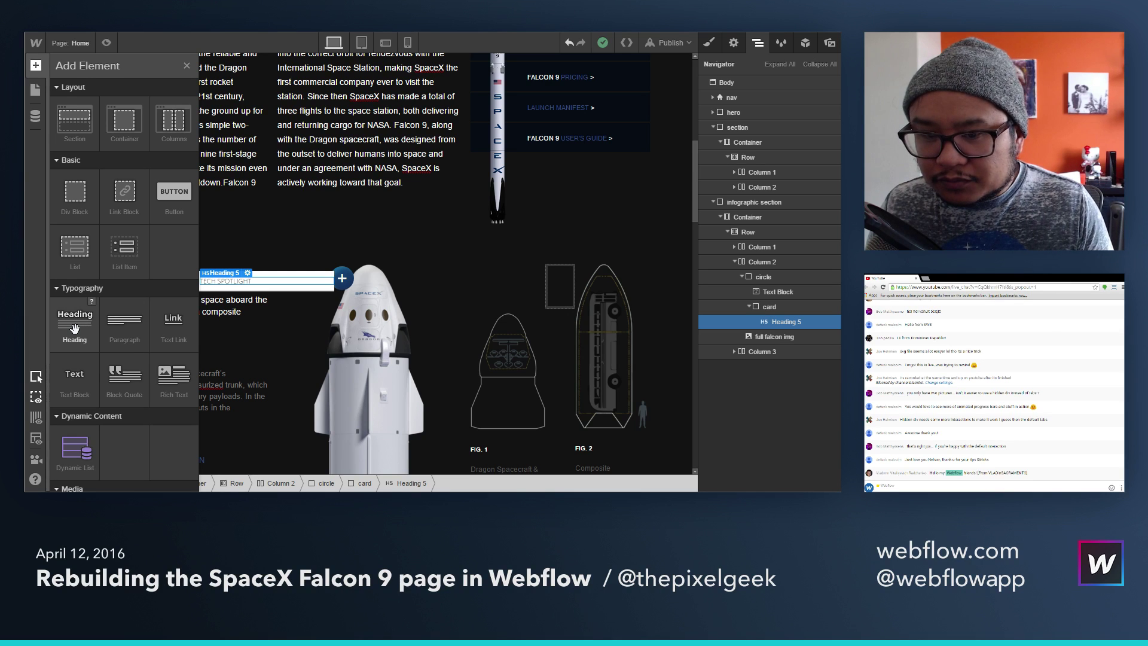
{"action": "left_click_drag", "start_coordinate": [713, 345], "coordinate": [798, 336]}
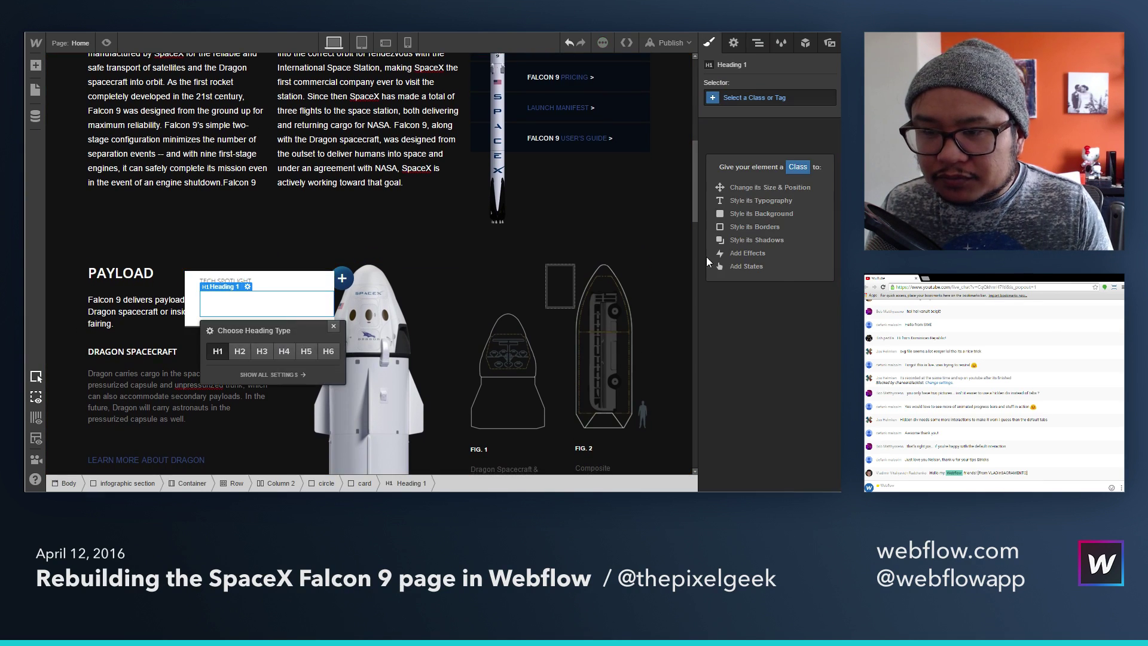
{"action": "left_click", "coordinate": [328, 351]}
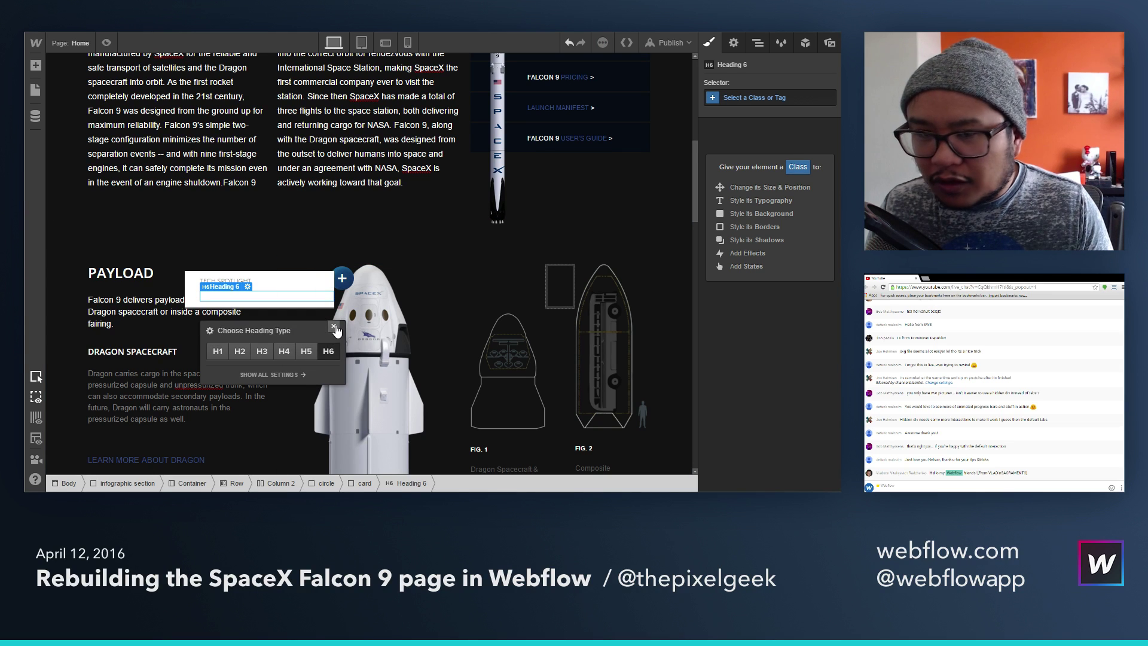
{"action": "left_click", "coordinate": [333, 326]}
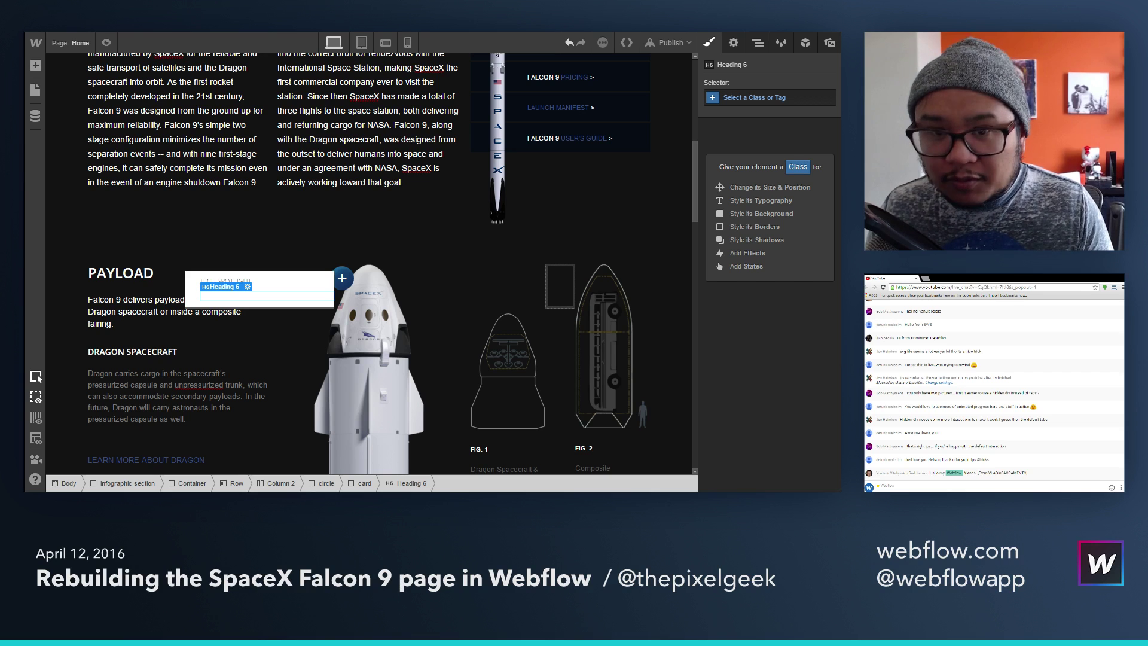
Step: Replace the new H6 heading's text with "Dragon Spacecraft" and set the font of all H6 headings to Open Sans
{"action": "double_click", "coordinate": [244, 296]}
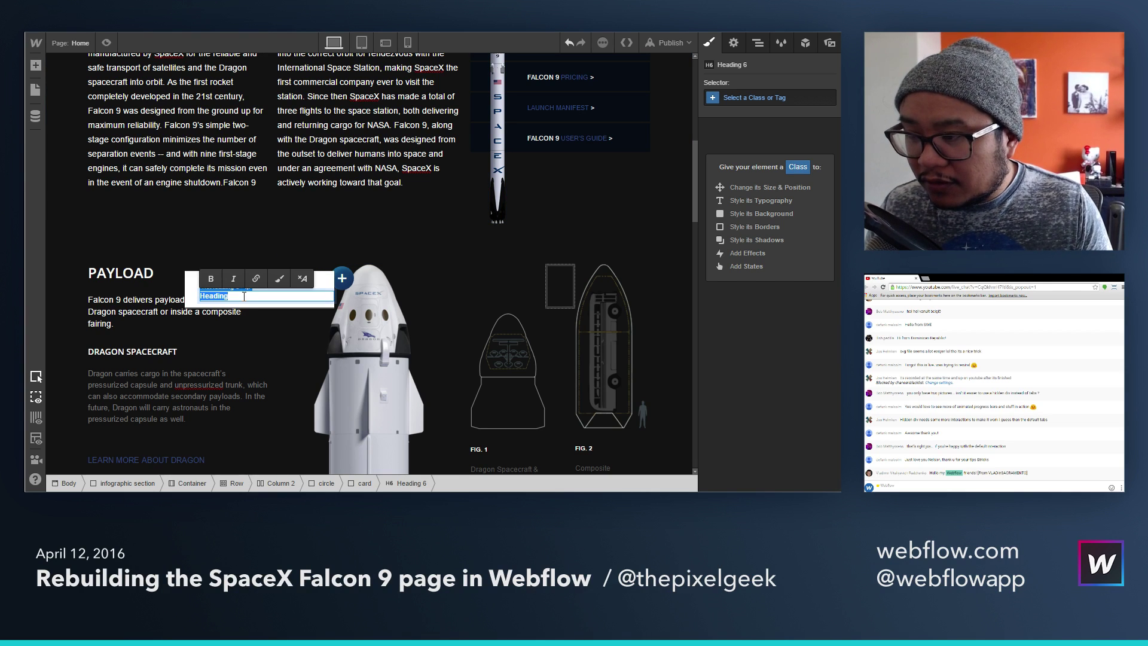
{"action": "key", "text": "BackSpace"}
{"action": "left_click", "coordinate": [739, 97]}
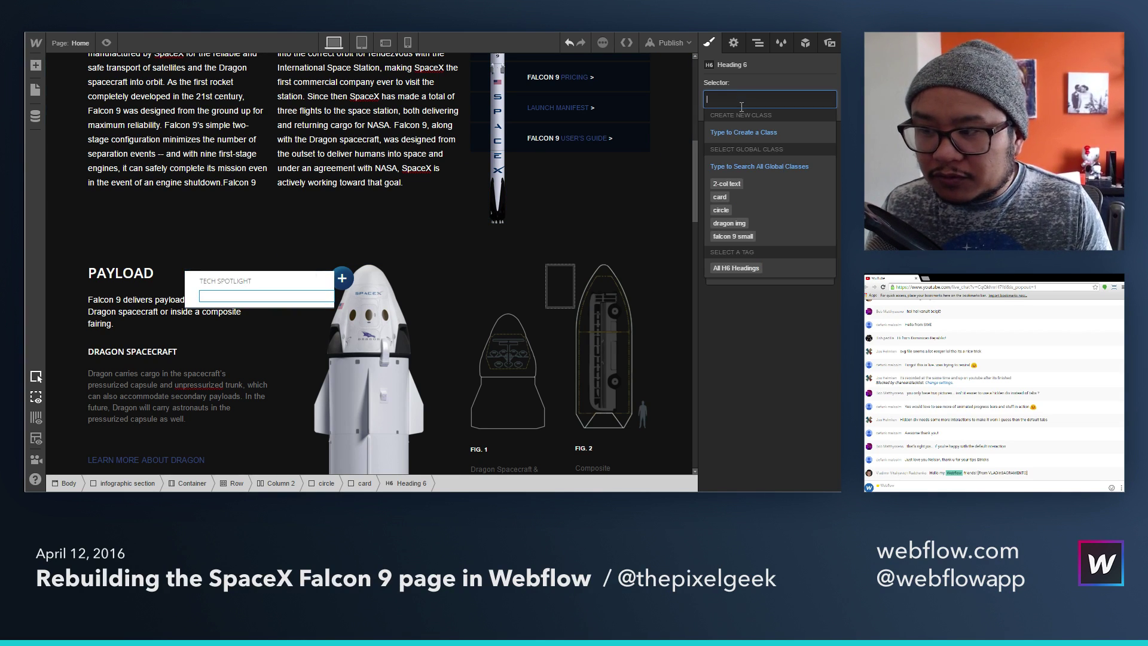
{"action": "left_click", "coordinate": [752, 266]}
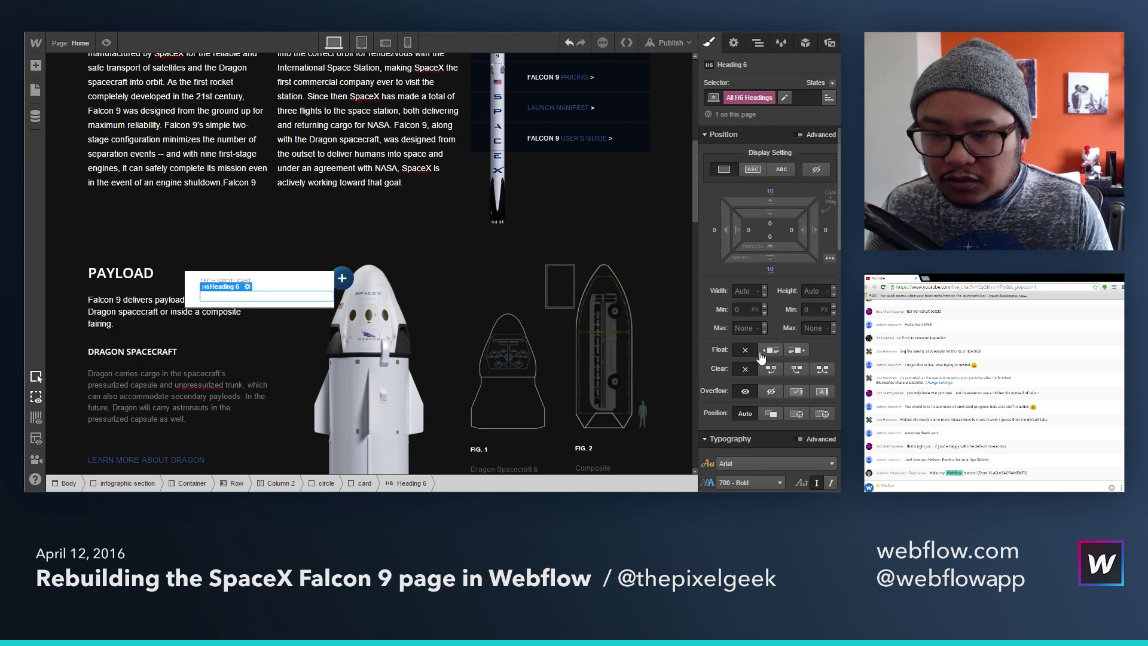
{"action": "scroll", "coordinate": [759, 367], "scroll_direction": "down", "scroll_amount": 2}
{"action": "scroll", "coordinate": [760, 367], "scroll_direction": "down", "scroll_amount": 3}
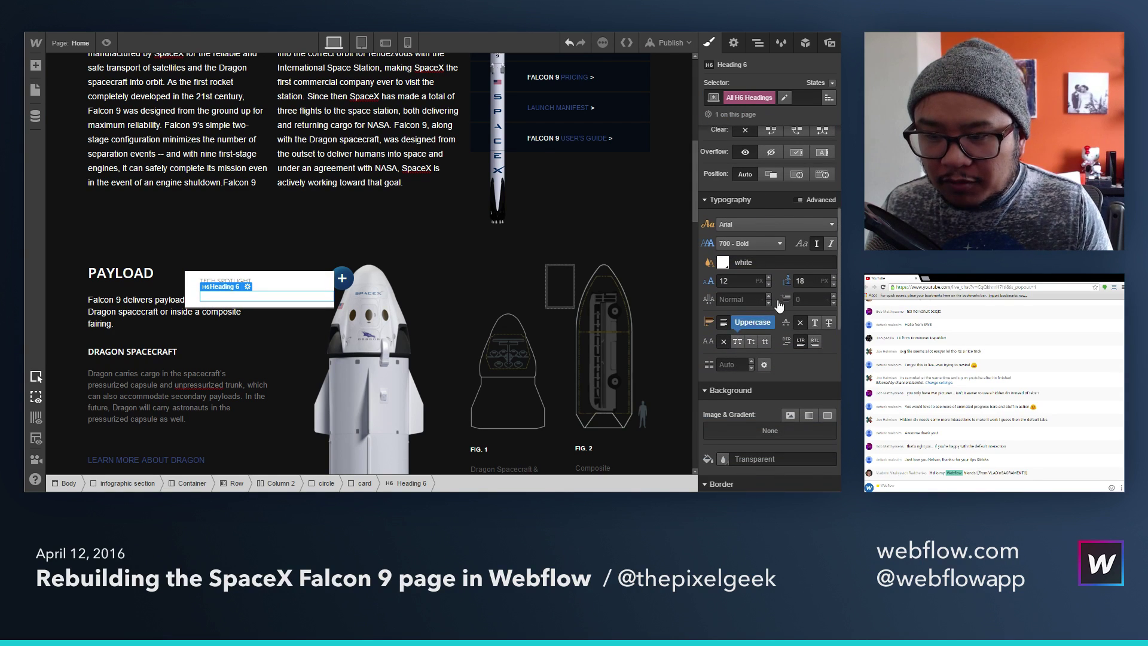
{"action": "left_click", "coordinate": [769, 225]}
{"action": "key", "text": "Down"}
{"action": "key", "text": "Down"}
{"action": "key", "text": "Down"}
{"action": "key", "text": "Down"}
{"action": "key", "text": "Down"}
{"action": "key", "text": "Down"}
{"action": "key", "text": "Down"}
{"action": "key", "text": "Down"}
{"action": "key", "text": "Down"}
{"action": "key", "text": "Down"}
{"action": "key", "text": "Down"}
{"action": "key", "text": "Down"}
{"action": "key", "text": "Down"}
{"action": "key", "text": "Down"}
{"action": "key", "text": "Down"}
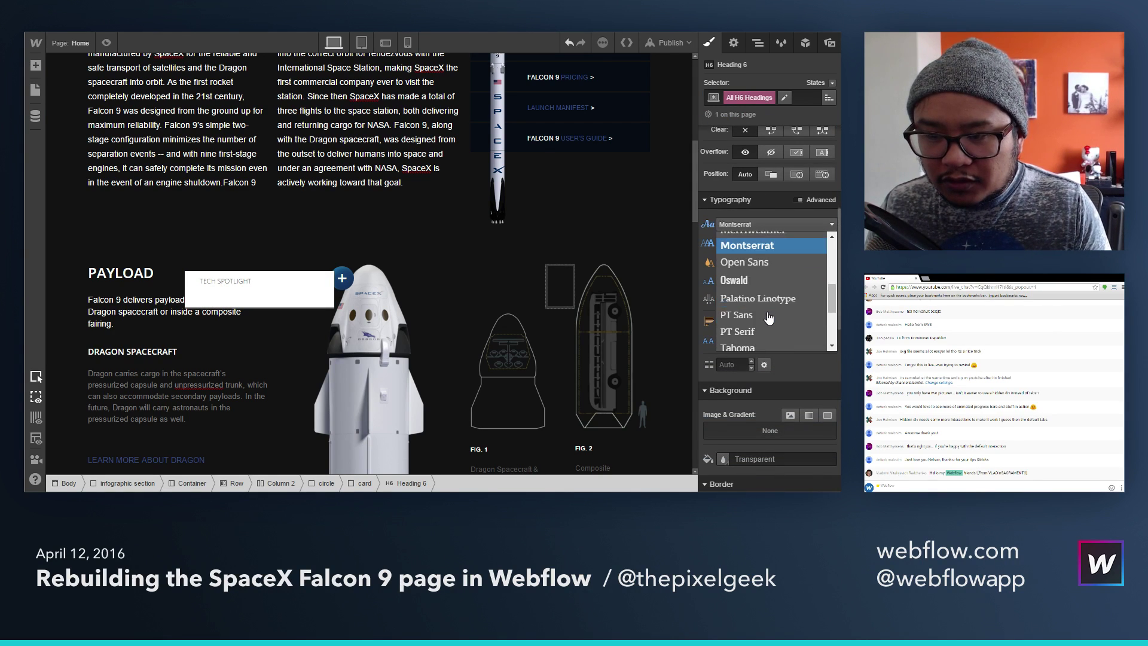
{"action": "left_click", "coordinate": [775, 263]}
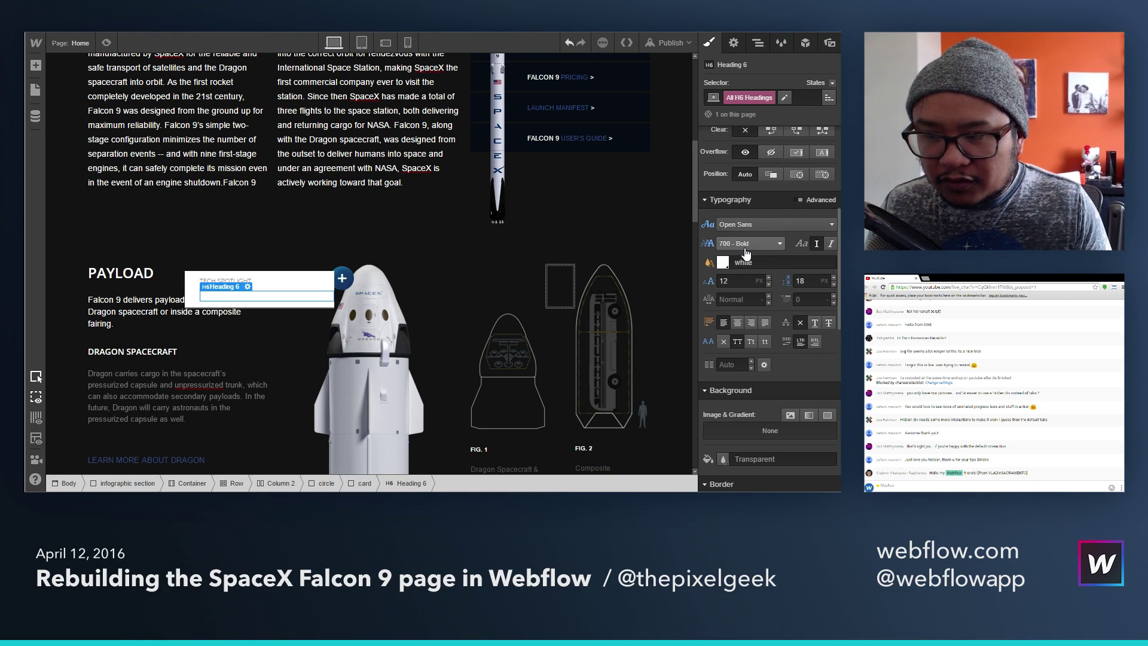
Step: Set the text colour of all H6 headings to the #222 swatch
{"action": "left_click", "coordinate": [723, 262]}
{"action": "left_click", "coordinate": [750, 433]}
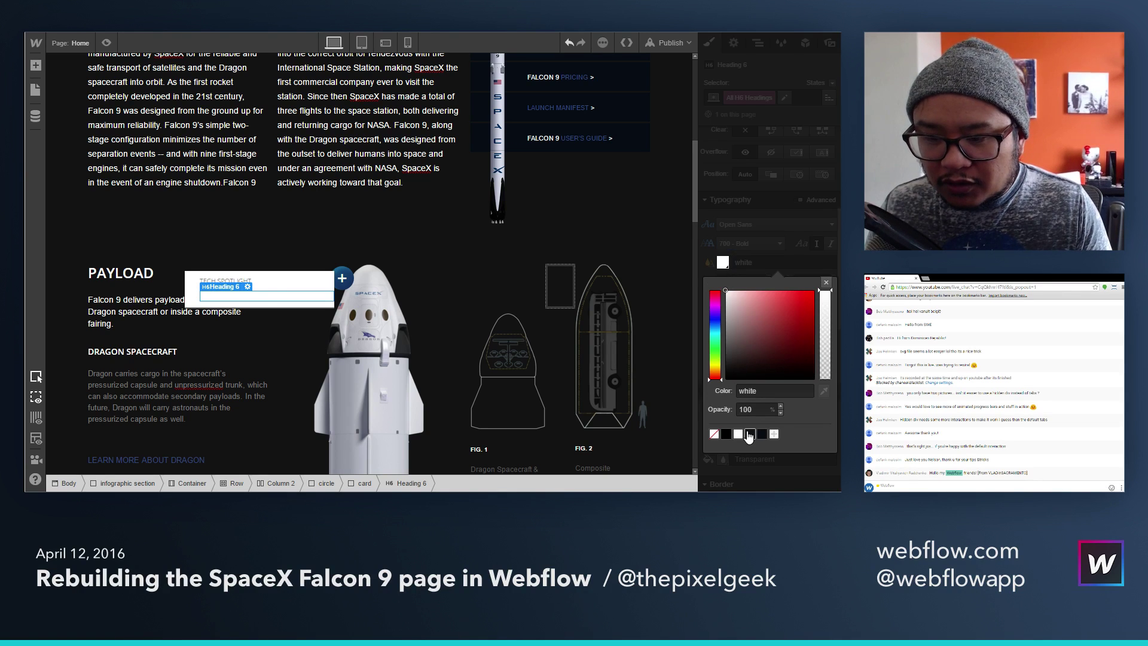
{"action": "left_click", "coordinate": [826, 283]}
Step: Set the font size of all H6 headings to 16 px and their line height to 24 px
{"action": "left_click", "coordinate": [745, 281]}
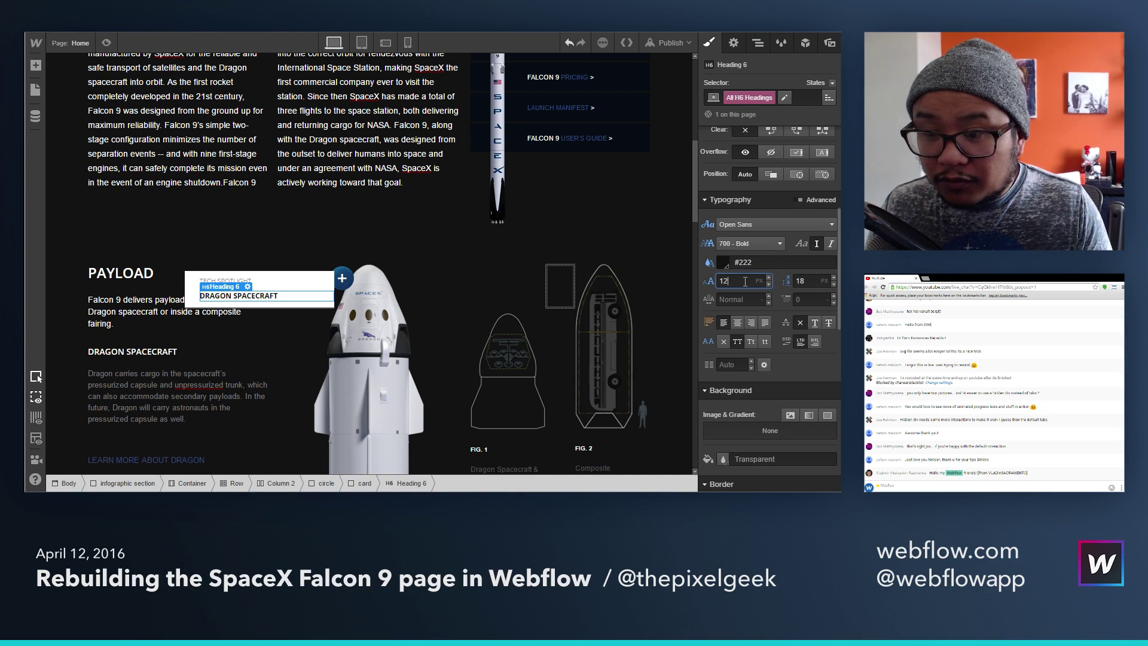
{"action": "key", "text": "Up"}
{"action": "key", "text": "Up"}
{"action": "key", "text": "Up"}
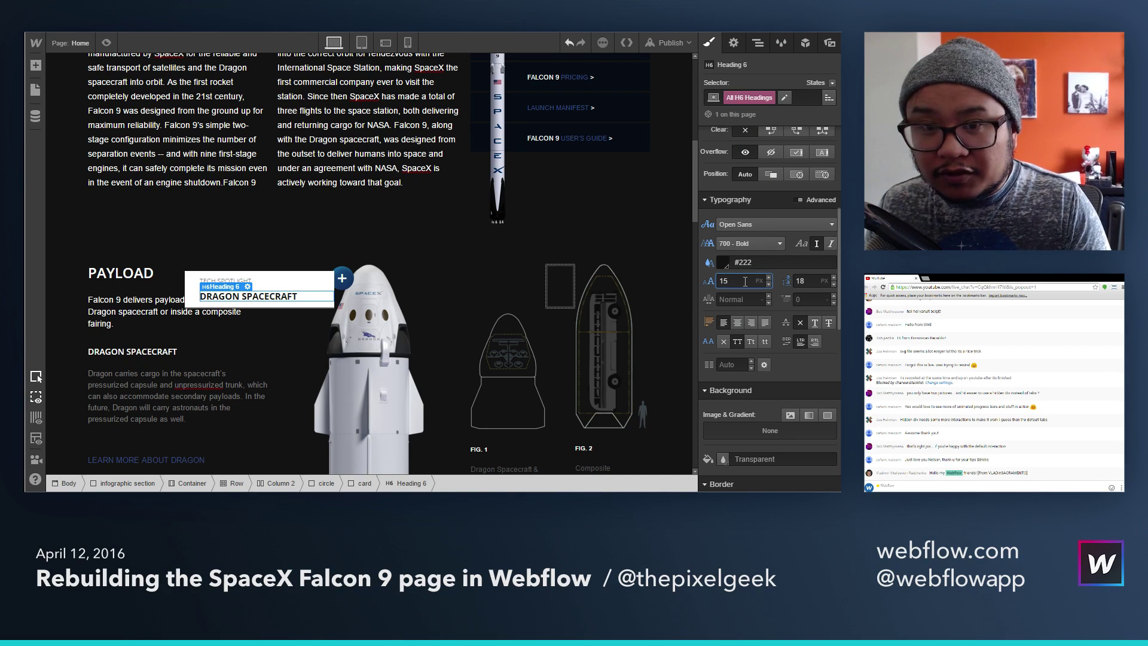
{"action": "key", "text": "Up"}
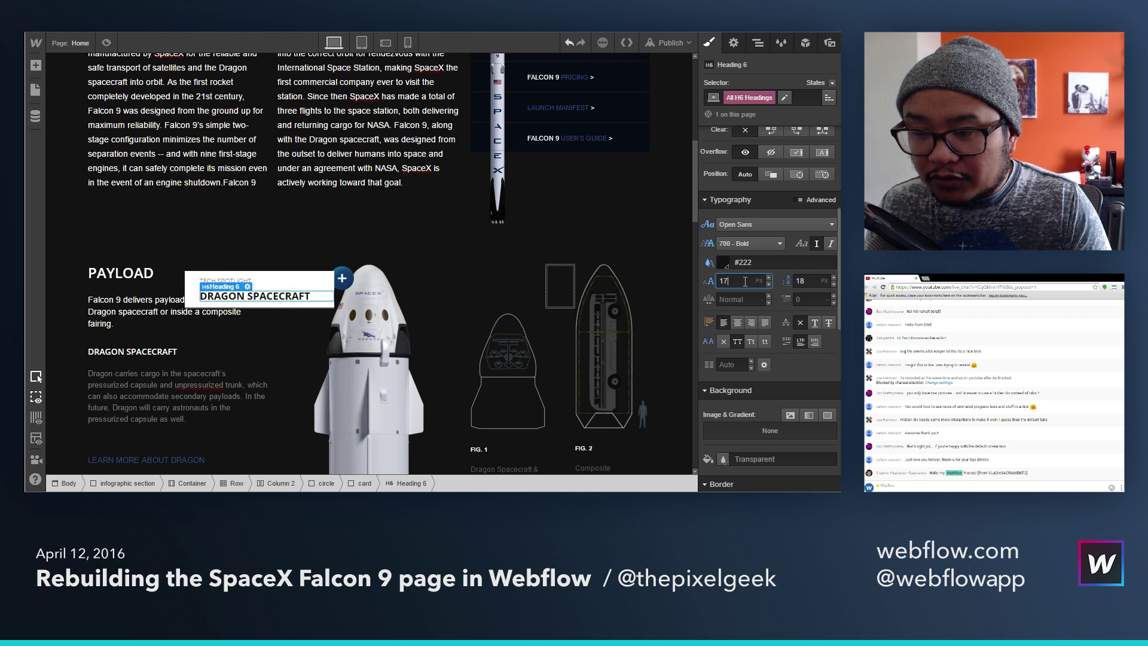
{"action": "key", "text": "Tab"}
{"action": "type", "text": "24"}
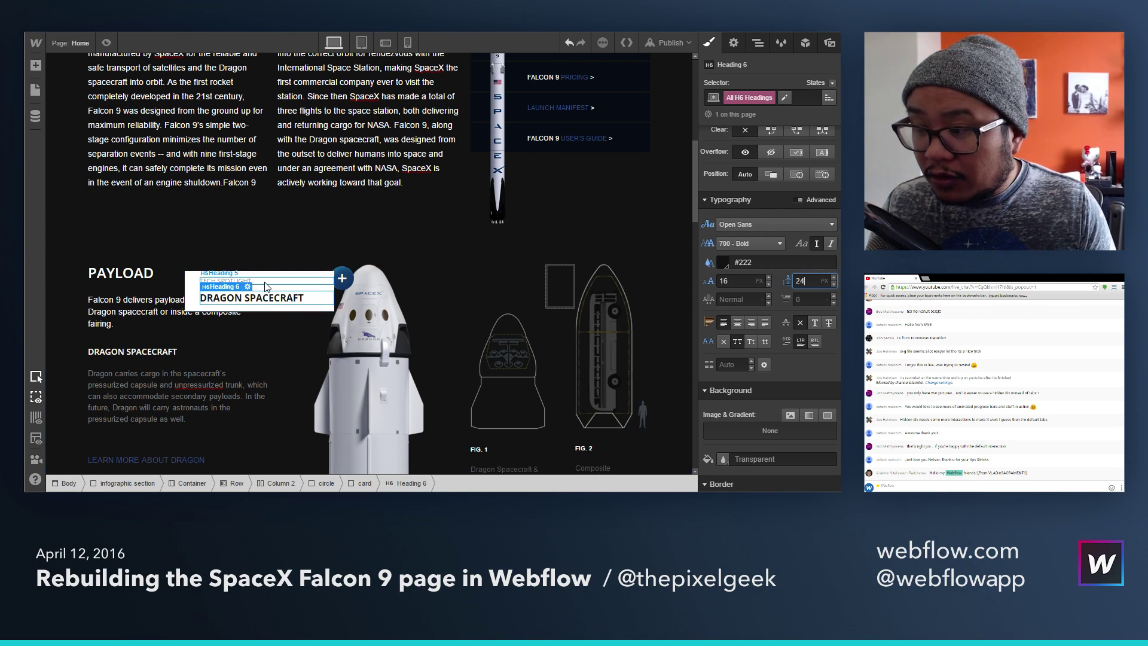
{"action": "key", "text": "Return"}
Step: Remove the bottom border from the white card
{"action": "key", "text": "Up"}
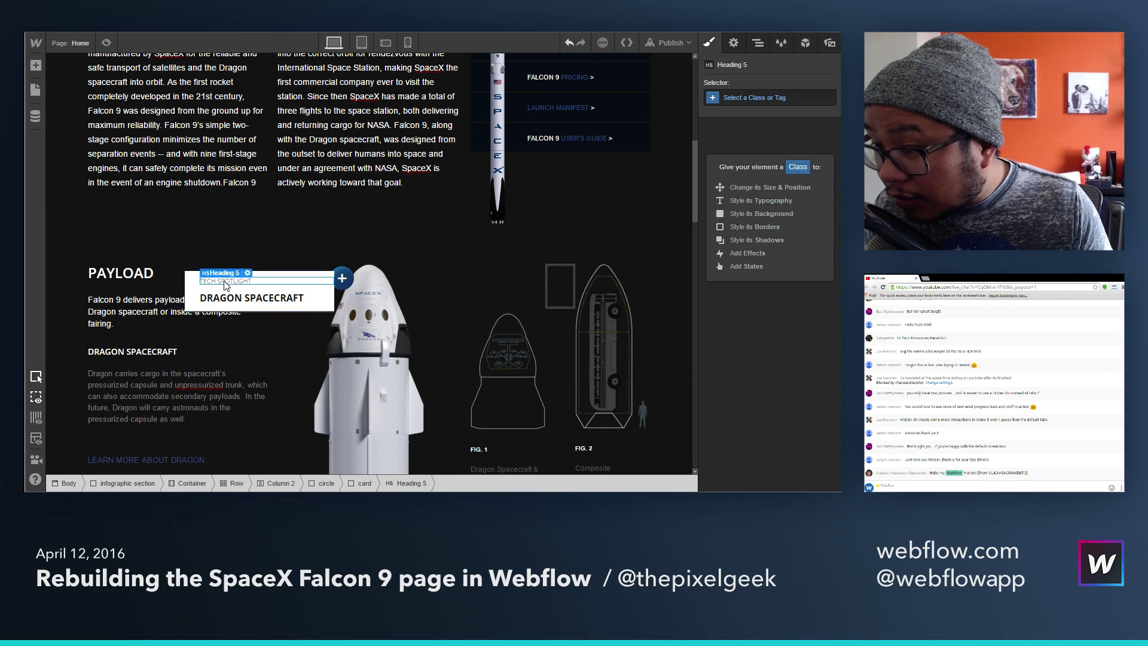
{"action": "left_click", "coordinate": [752, 96]}
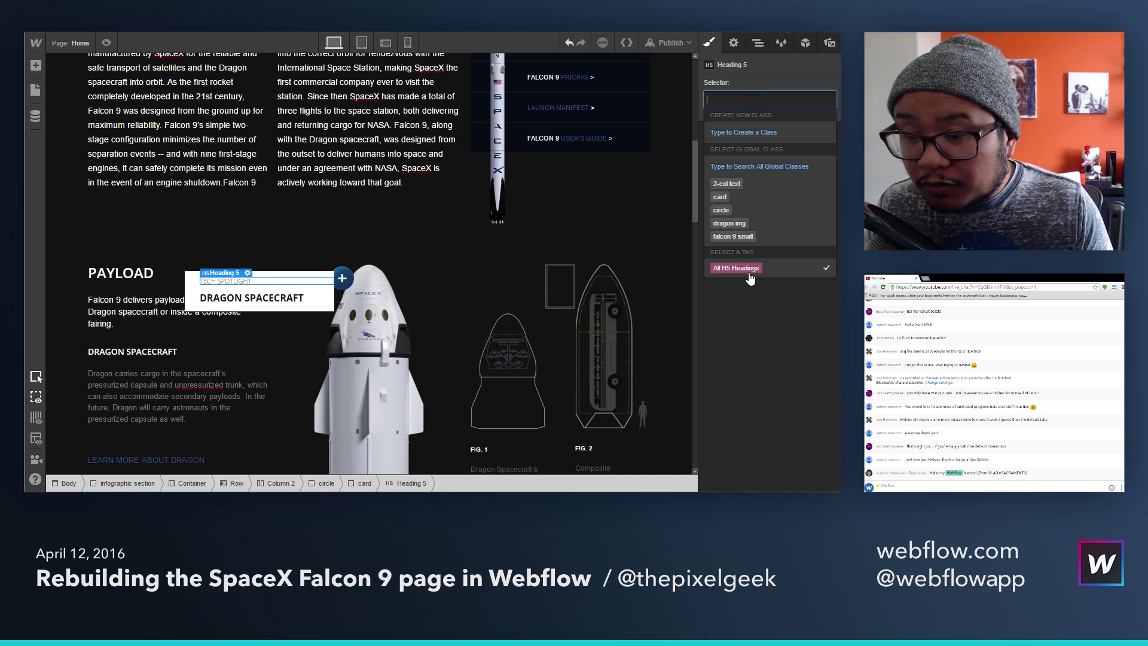
{"action": "left_click", "coordinate": [749, 266]}
{"action": "scroll", "coordinate": [777, 352], "scroll_direction": "down", "scroll_amount": 4}
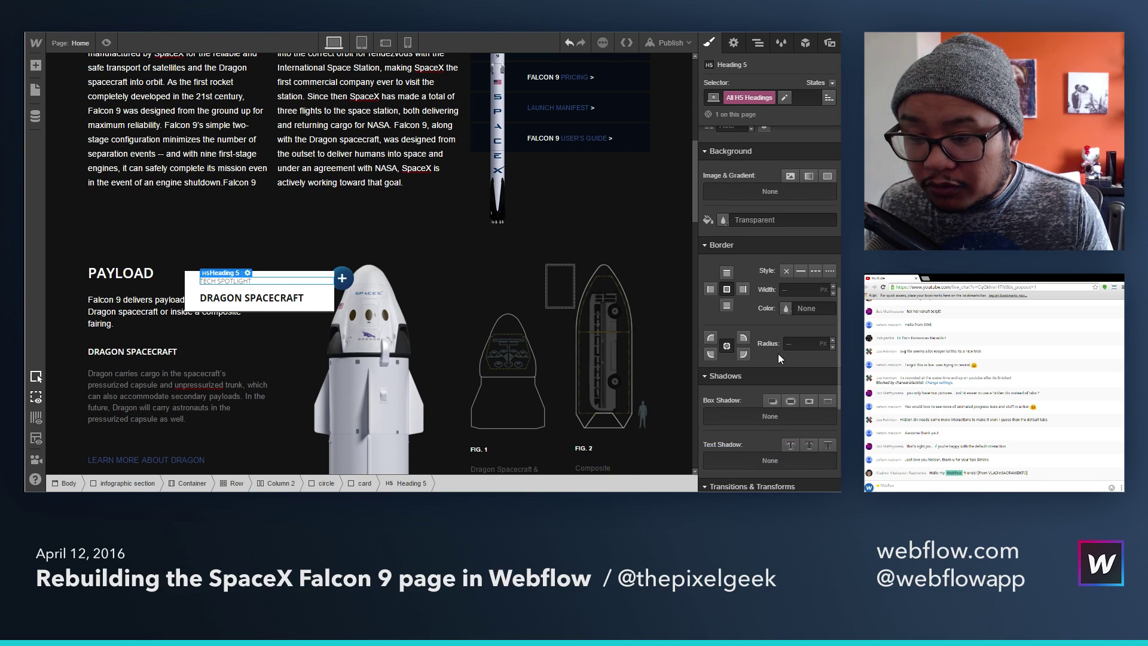
{"action": "left_click", "coordinate": [197, 291]}
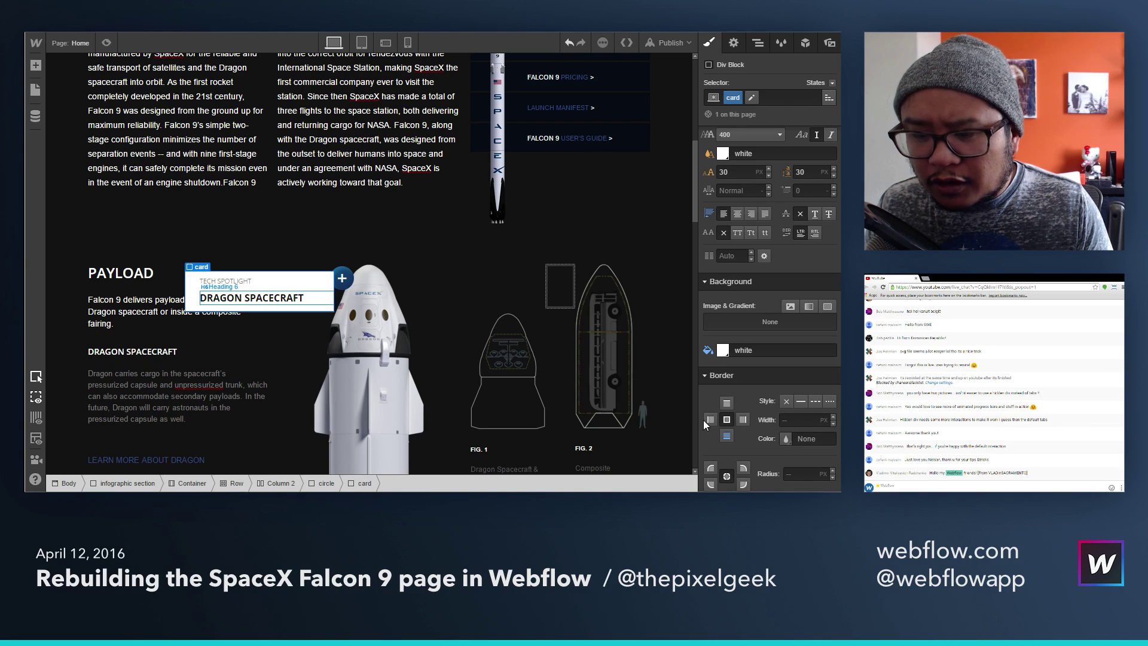
{"action": "left_click", "coordinate": [726, 437]}
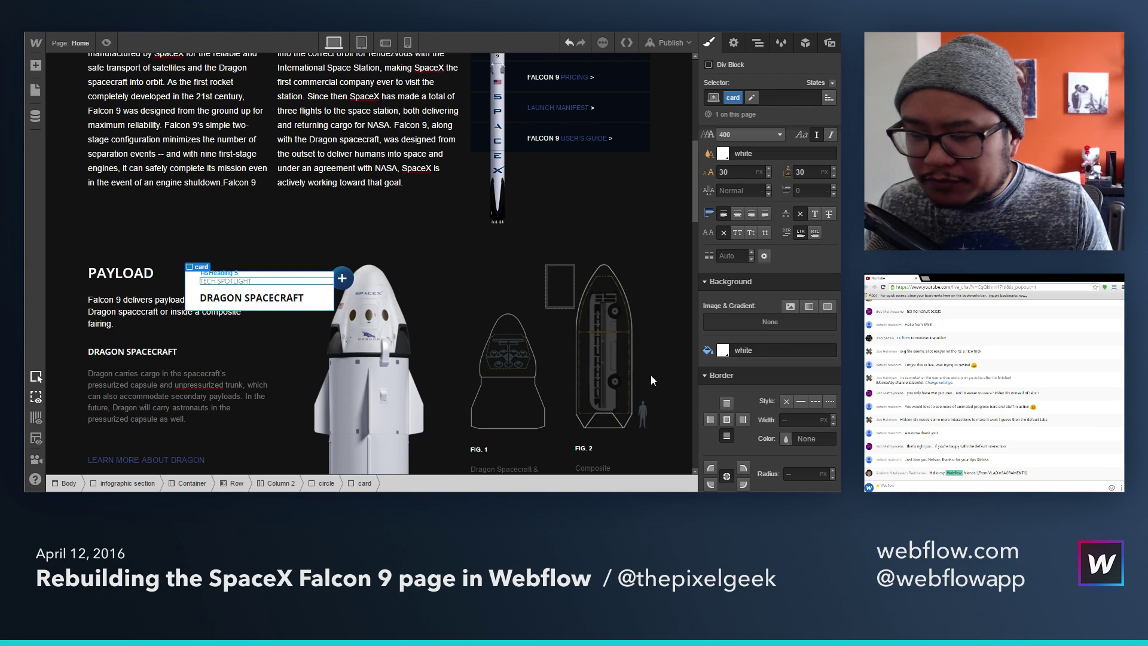
Step: Give all H5 headings a solid 2 px border on the bottom edge in #222
{"action": "left_click", "coordinate": [226, 280]}
{"action": "left_click", "coordinate": [765, 99]}
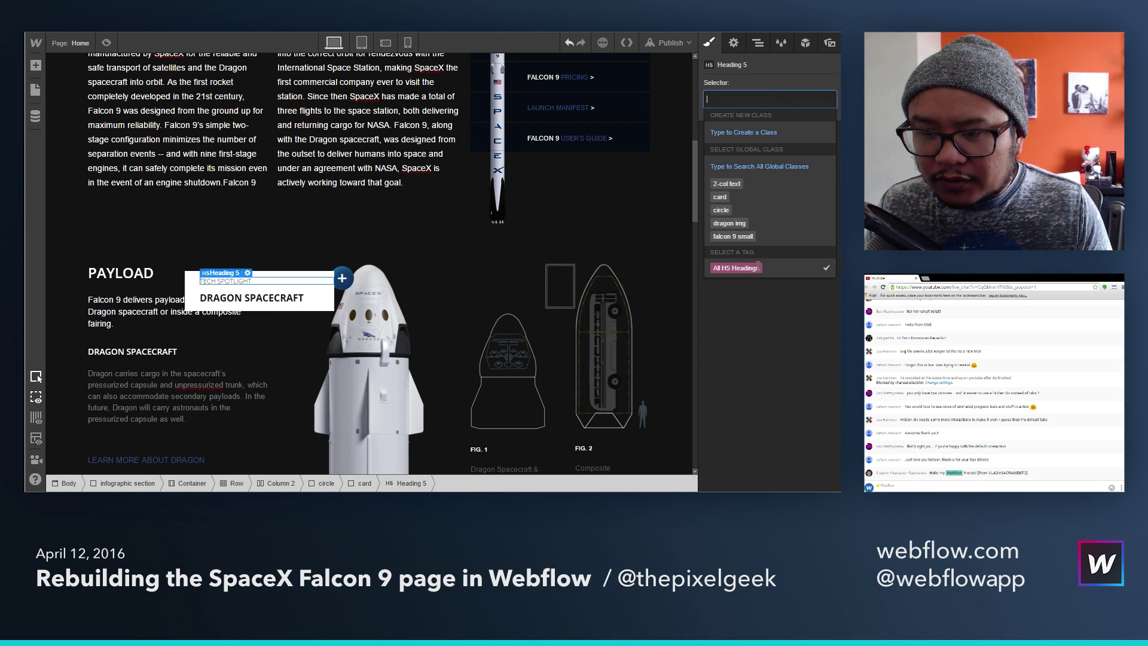
{"action": "left_click", "coordinate": [758, 268]}
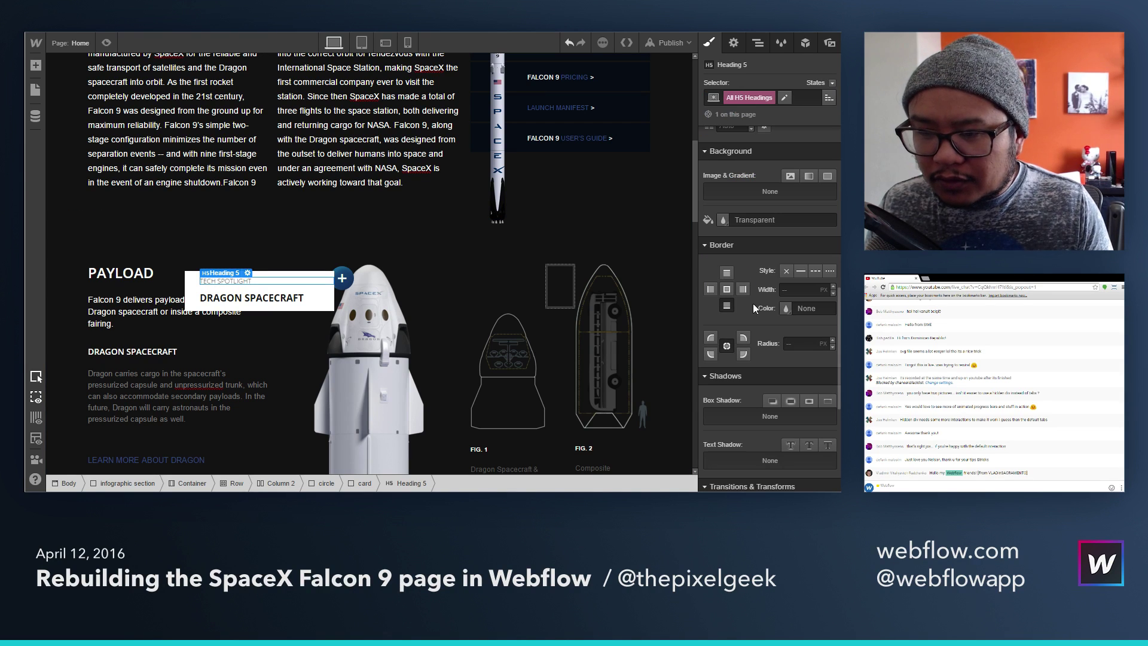
{"action": "left_click", "coordinate": [804, 292]}
{"action": "type", "text": "1"}
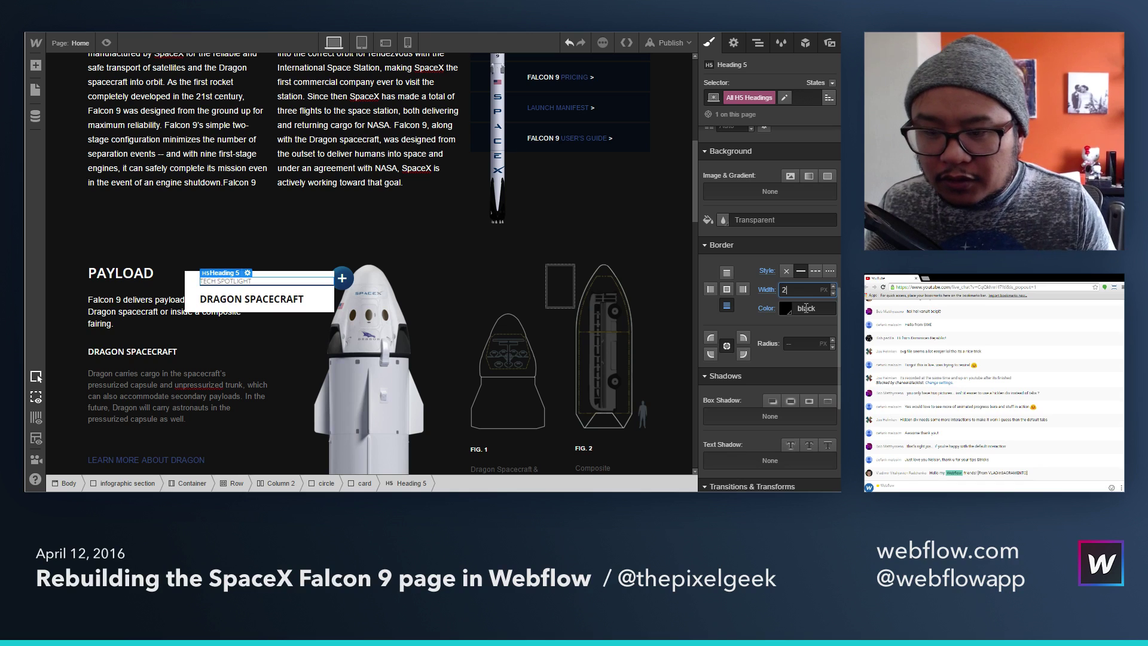
{"action": "left_click", "coordinate": [785, 308]}
{"action": "left_click", "coordinate": [750, 291]}
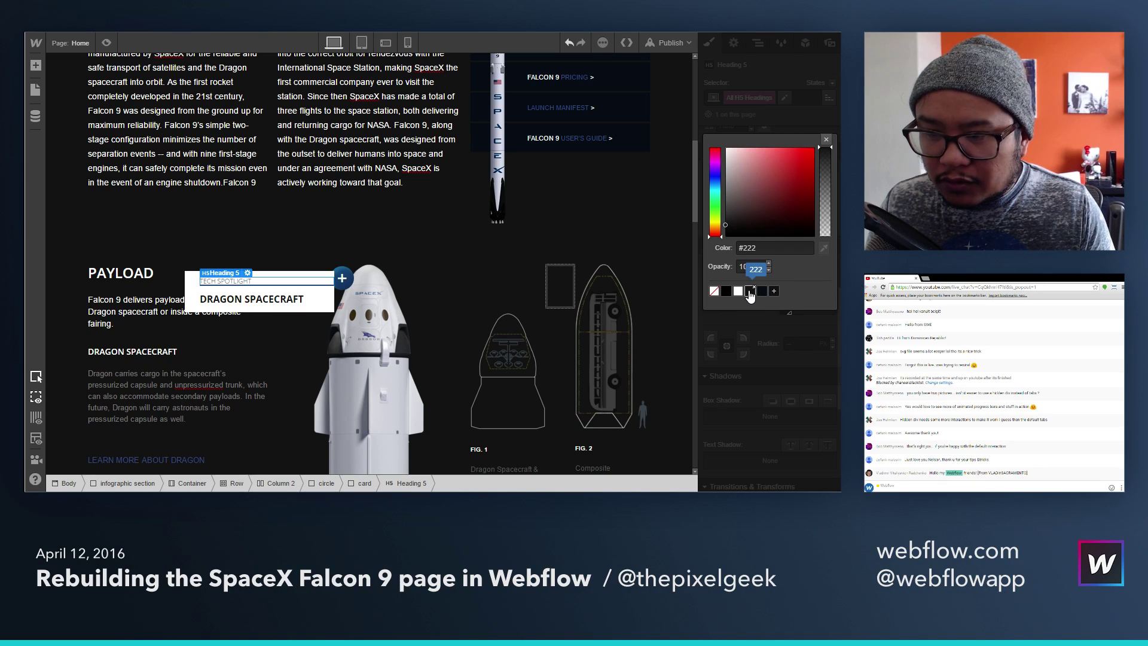
{"action": "left_click", "coordinate": [826, 140]}
Step: Remove the left padding from the card
{"action": "scroll", "coordinate": [794, 253], "scroll_direction": "up", "scroll_amount": 5}
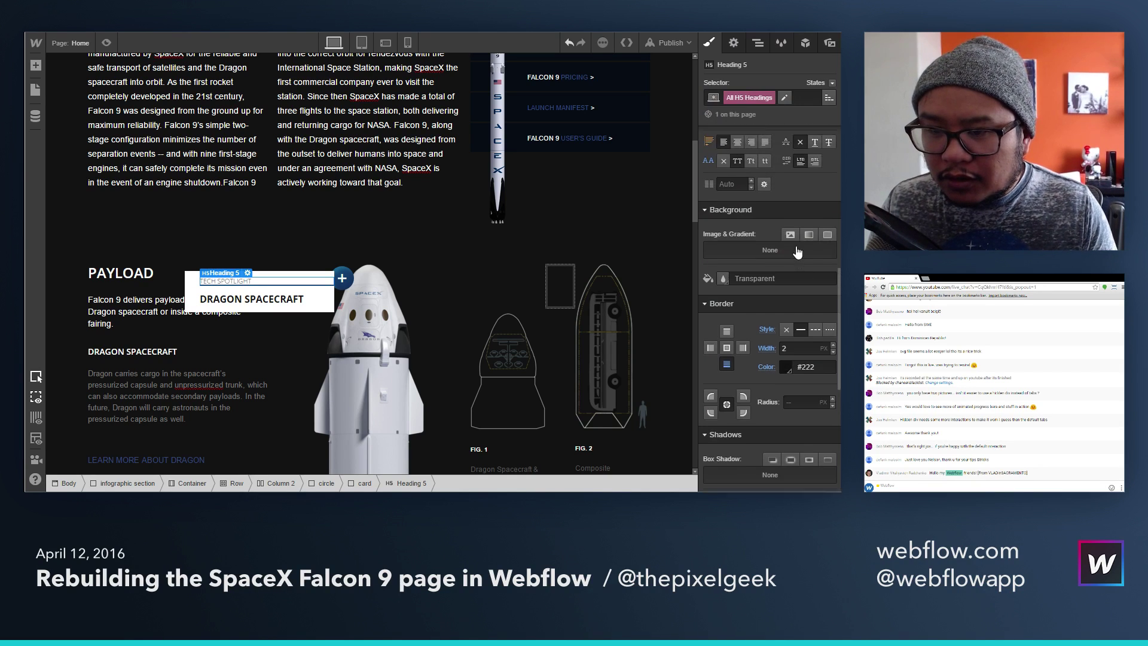
{"action": "scroll", "coordinate": [794, 253], "scroll_direction": "up", "scroll_amount": 4}
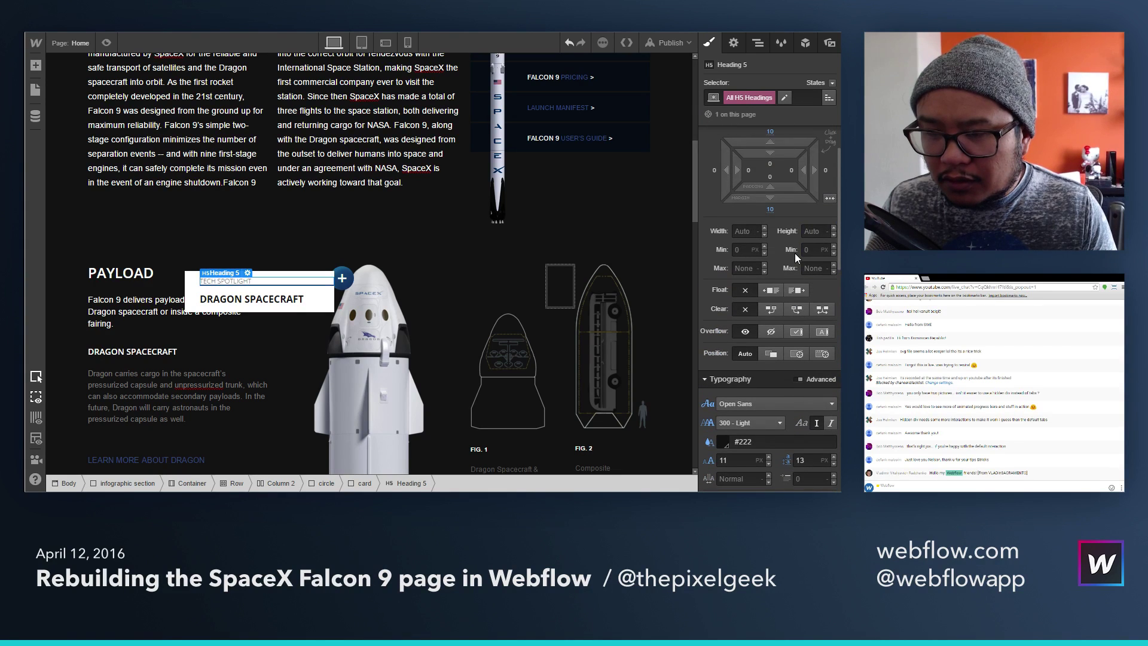
{"action": "scroll", "coordinate": [794, 253], "scroll_direction": "up", "scroll_amount": 2}
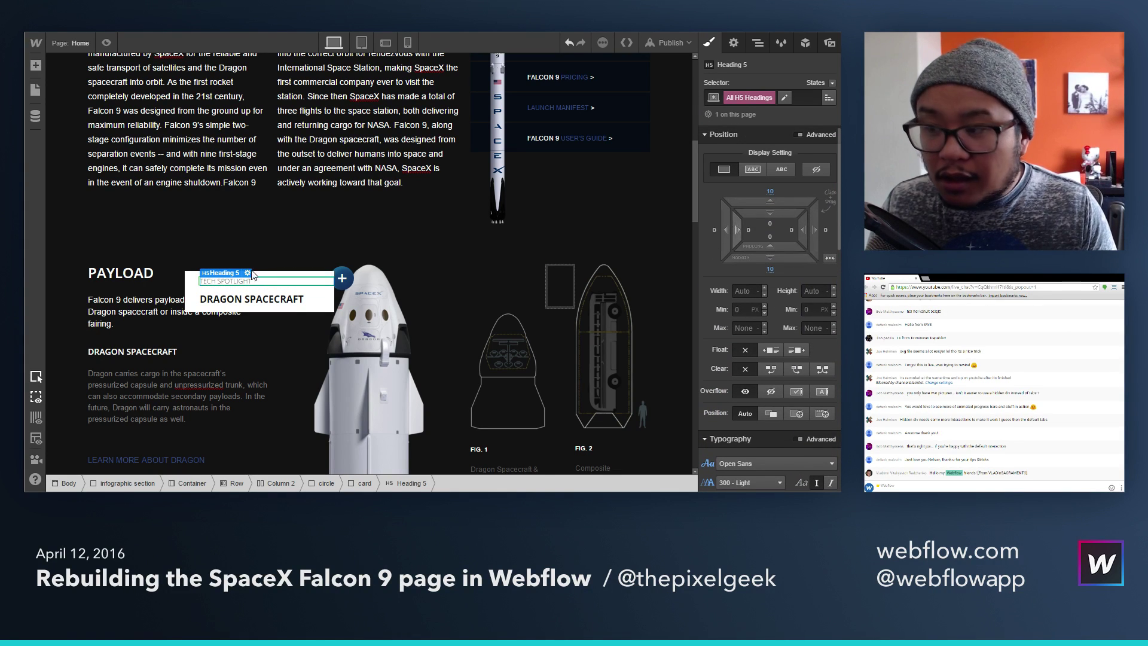
{"action": "left_click", "coordinate": [192, 307]}
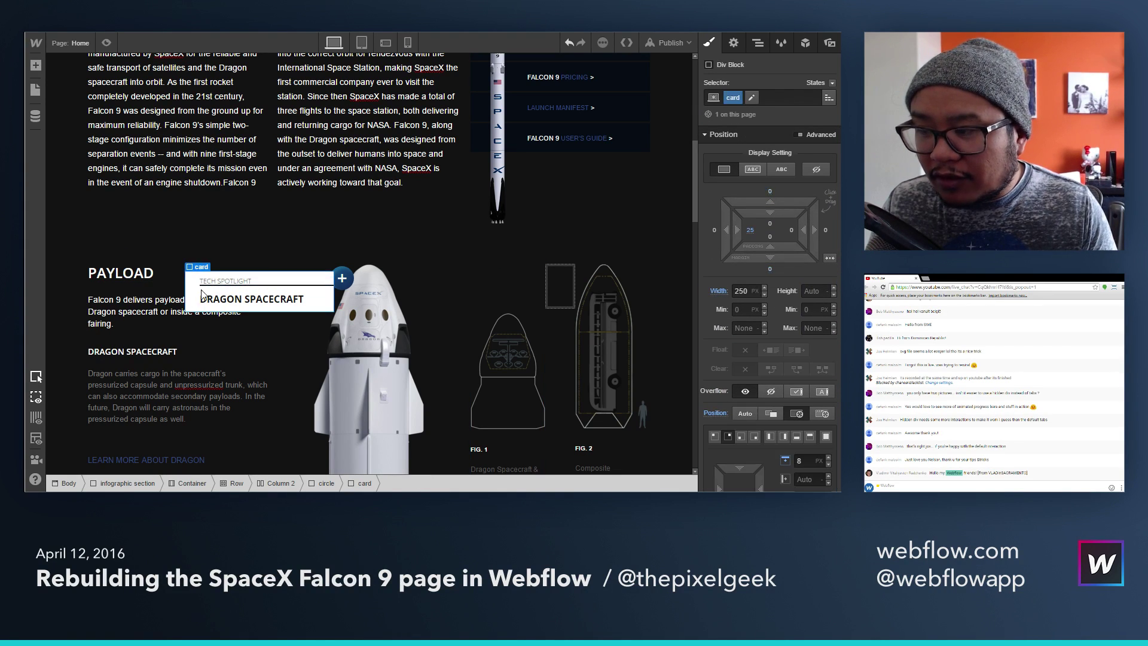
{"action": "left_click", "coordinate": [750, 230]}
{"action": "left_click", "coordinate": [756, 285]}
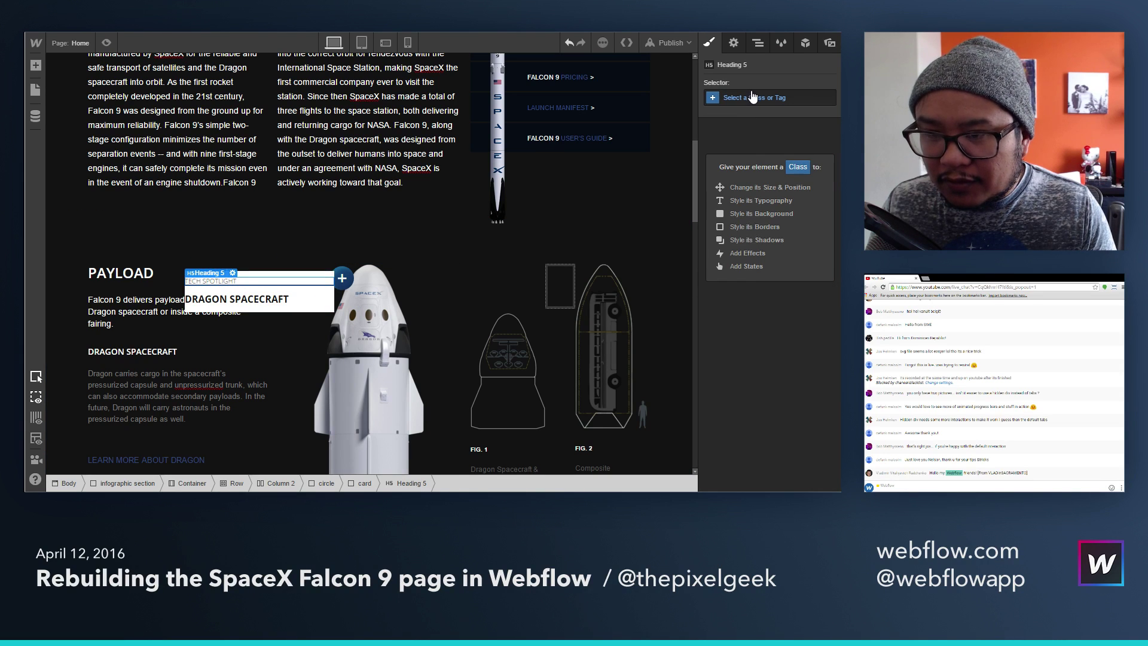
Step: Give all H5 headings a left padding of 25 px and change their display setting to inline-block
{"action": "left_click", "coordinate": [752, 97]}
{"action": "left_click", "coordinate": [747, 272]}
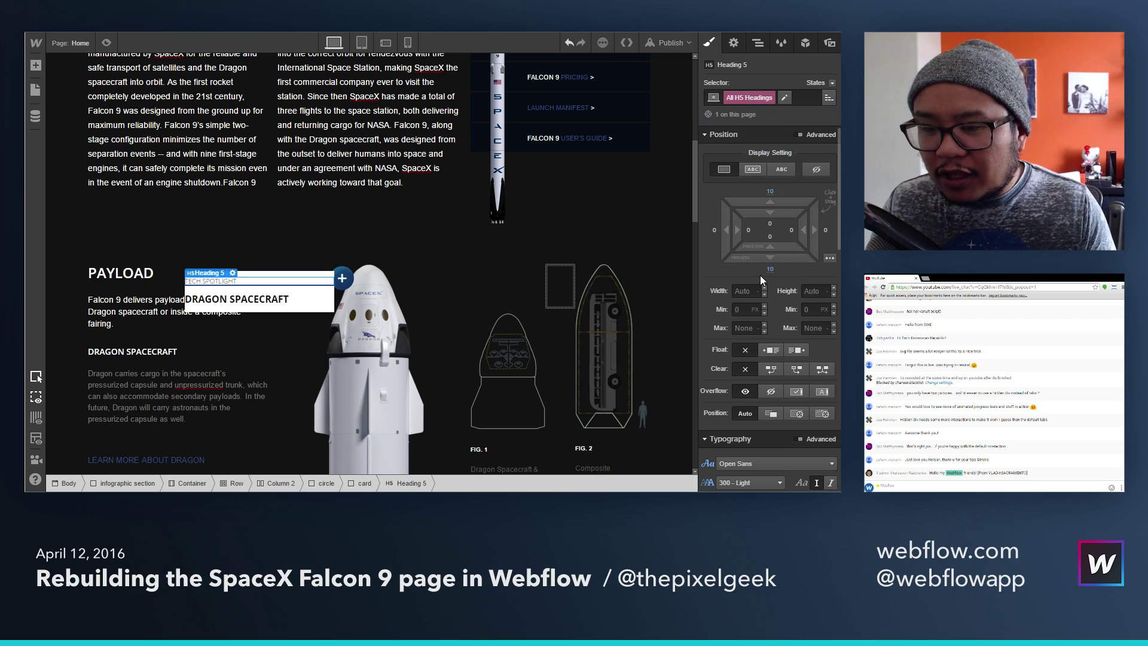
{"action": "left_click", "coordinate": [751, 231]}
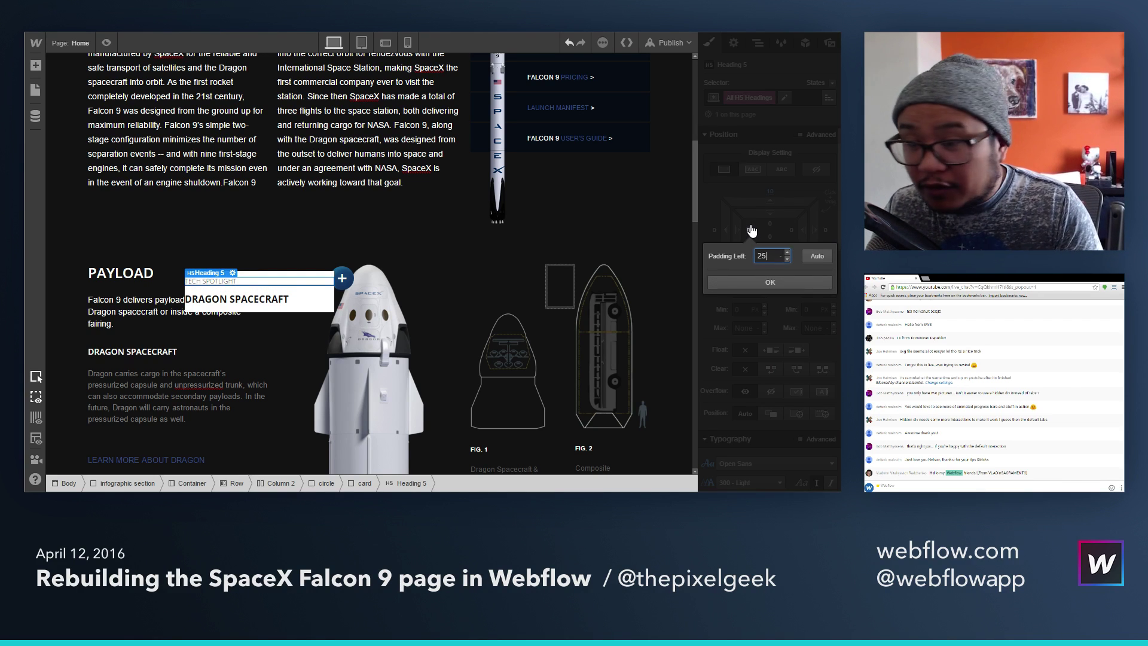
{"action": "key", "text": "Return"}
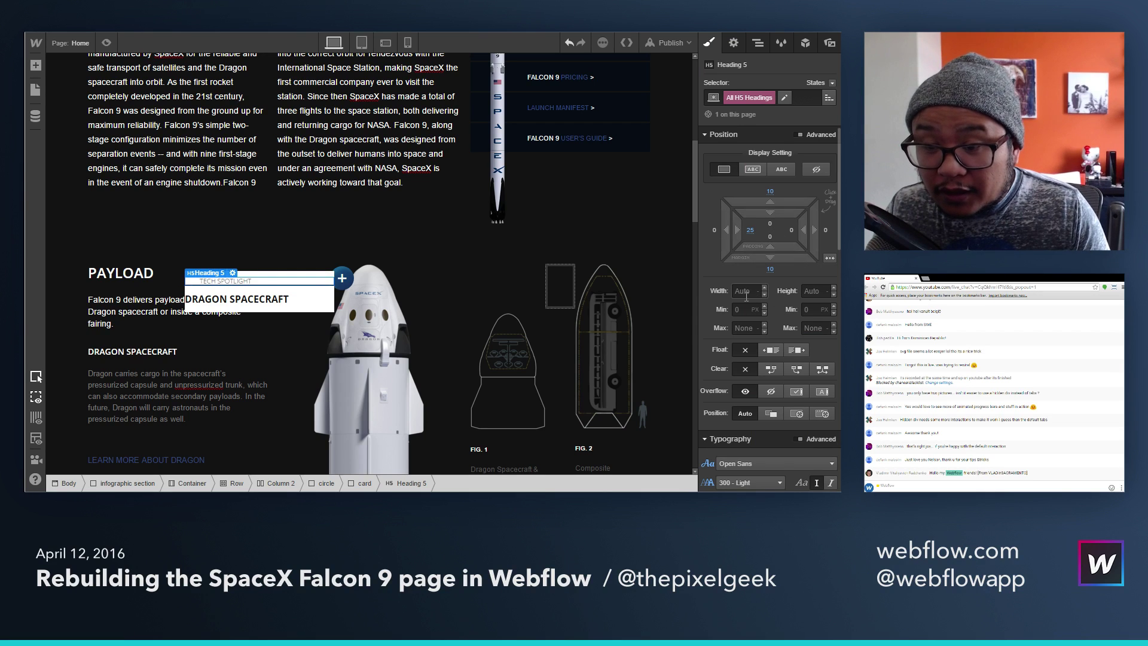
{"action": "left_click", "coordinate": [752, 170]}
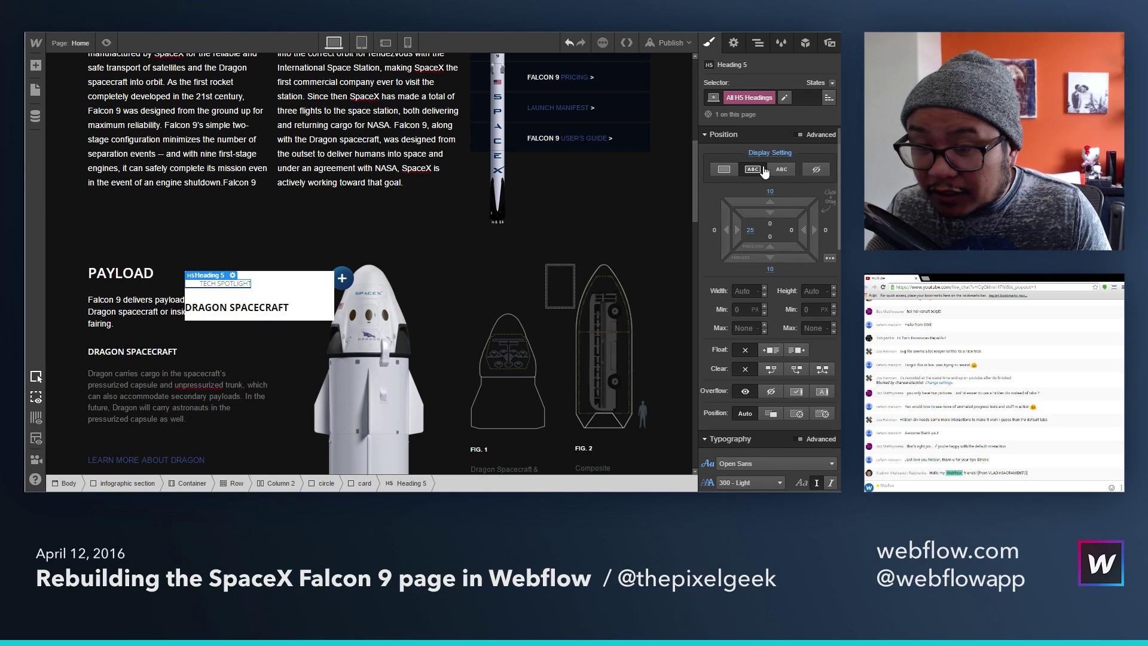
{"action": "left_click", "coordinate": [257, 308]}
{"action": "left_click", "coordinate": [233, 308]}
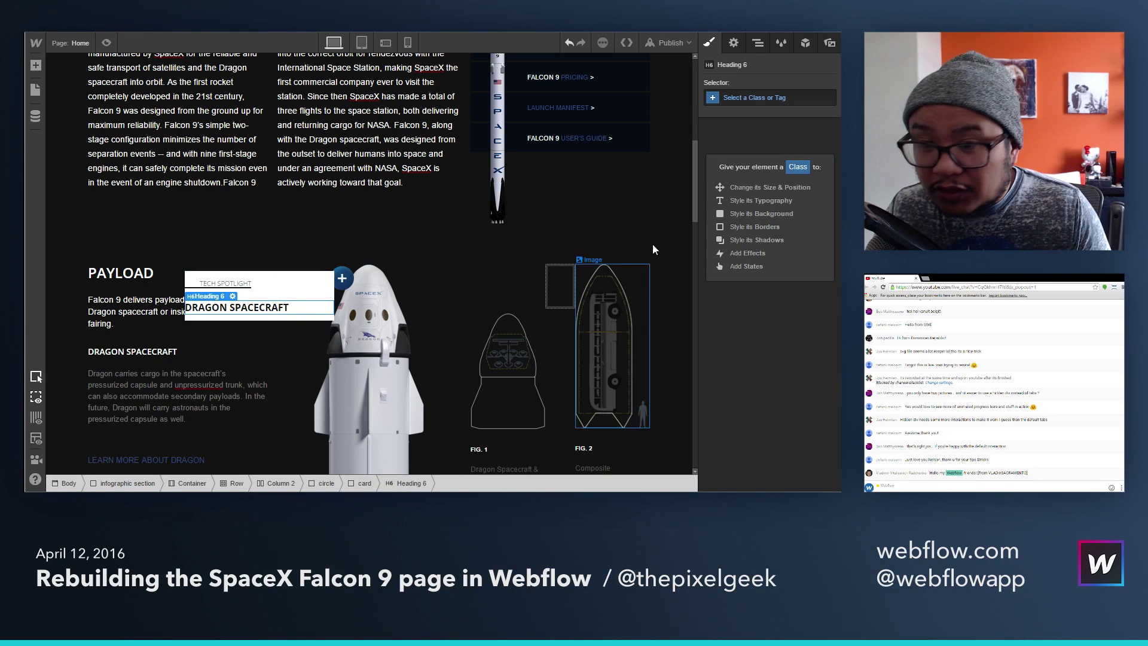
{"action": "left_click", "coordinate": [758, 99]}
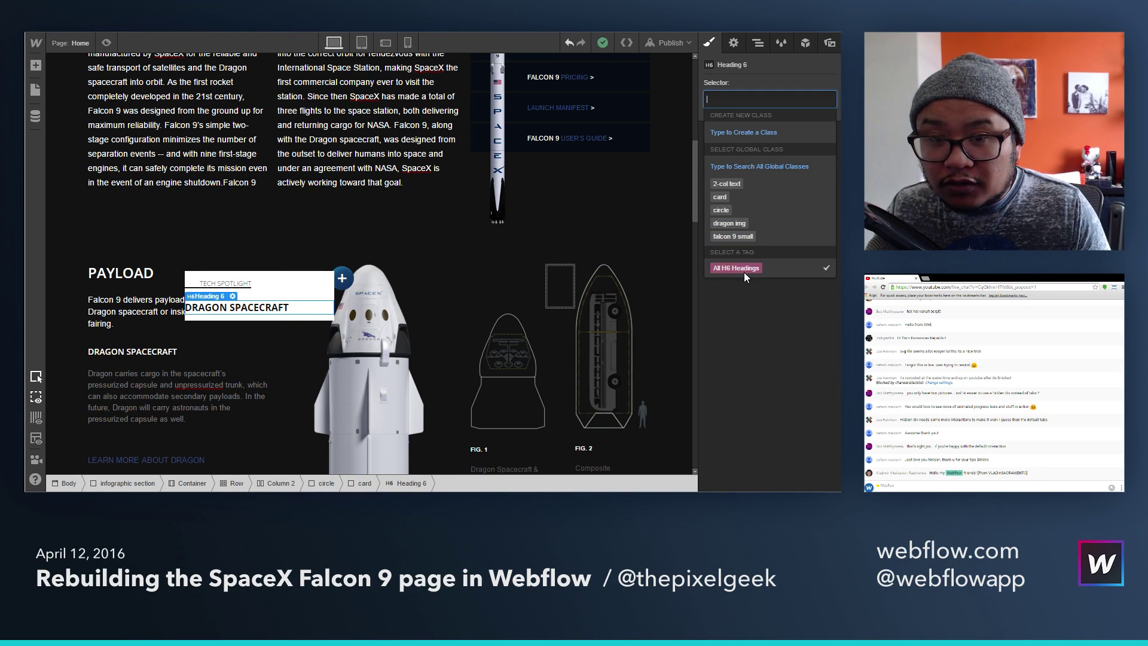
{"action": "left_click", "coordinate": [744, 270]}
Step: Add a div block to the card below the Tech Spotlight heading and nest the Dragon Spacecraft H6 heading inside it
{"action": "left_click", "coordinate": [758, 42]}
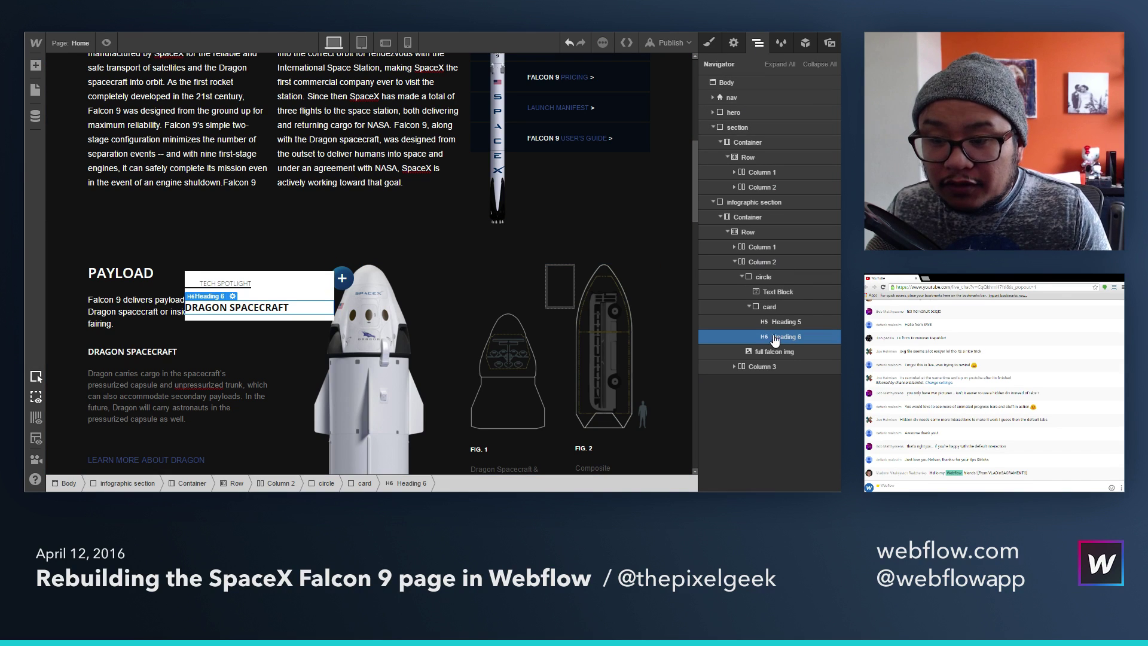
{"action": "key", "text": "a"}
{"action": "left_click_drag", "start_coordinate": [84, 200], "coordinate": [806, 336]}
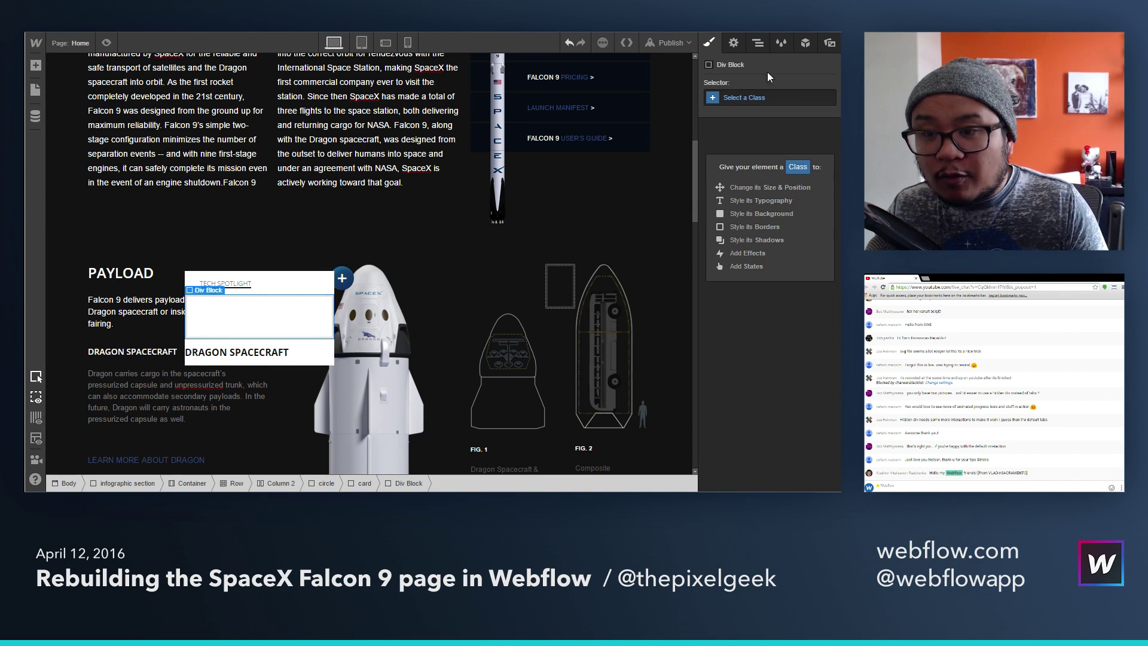
{"action": "left_click", "coordinate": [758, 42]}
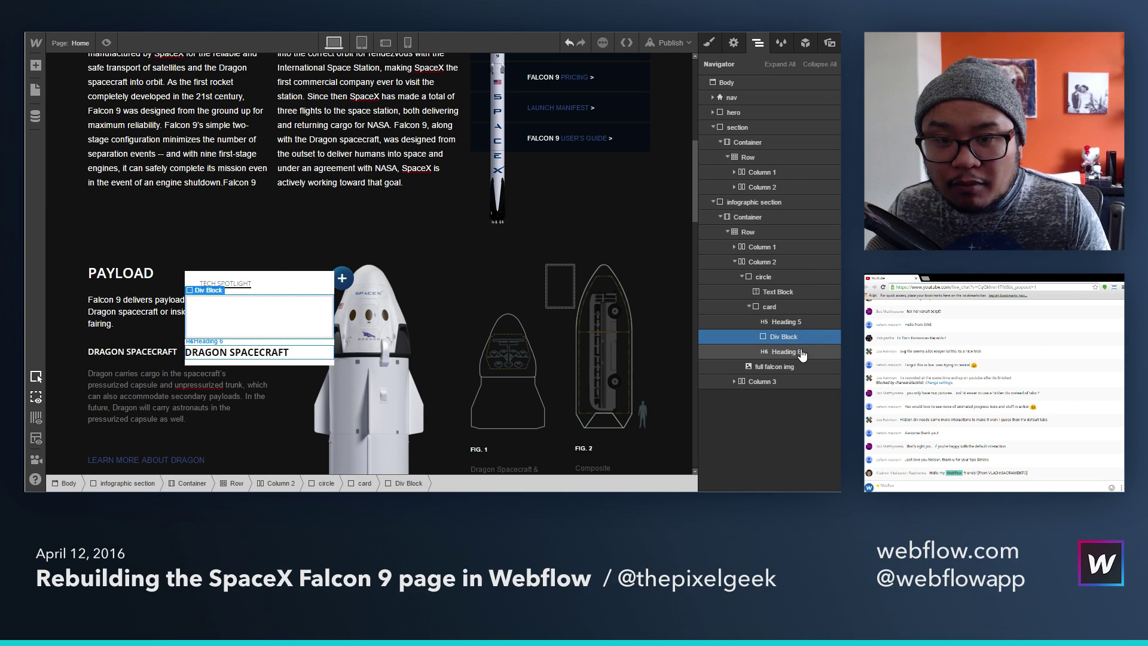
{"action": "left_click_drag", "start_coordinate": [781, 355], "coordinate": [782, 338]}
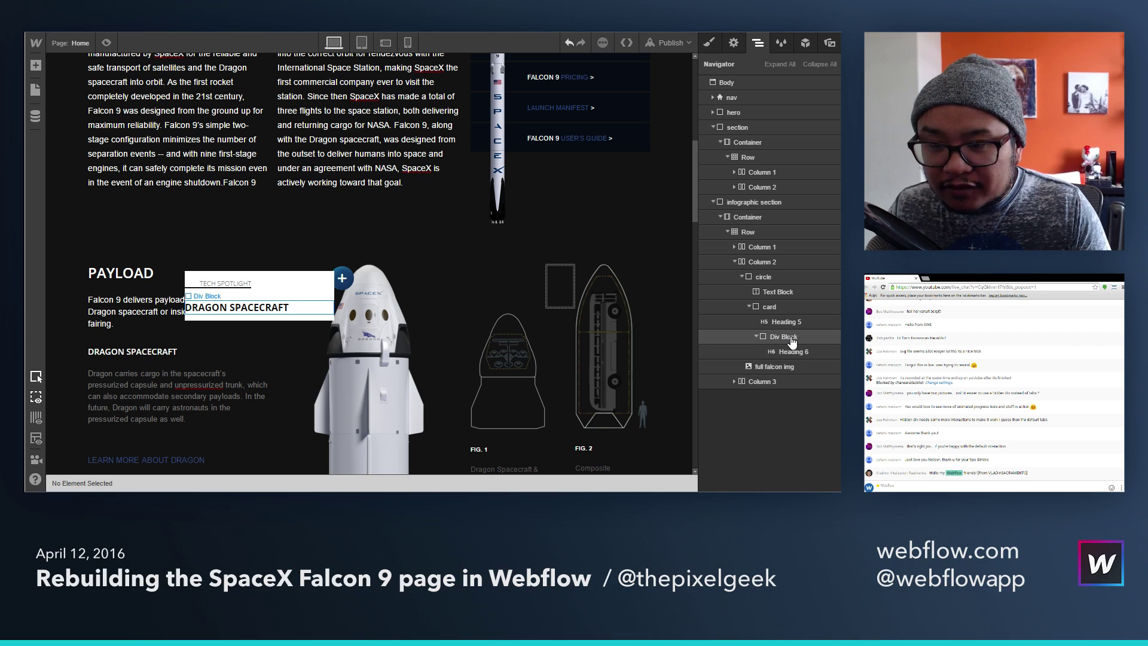
Step: Give the div block around the Dragon Spacecraft heading the class "card content" with 24 px of left and right padding
{"action": "left_click", "coordinate": [792, 342]}
{"action": "left_click", "coordinate": [709, 42]}
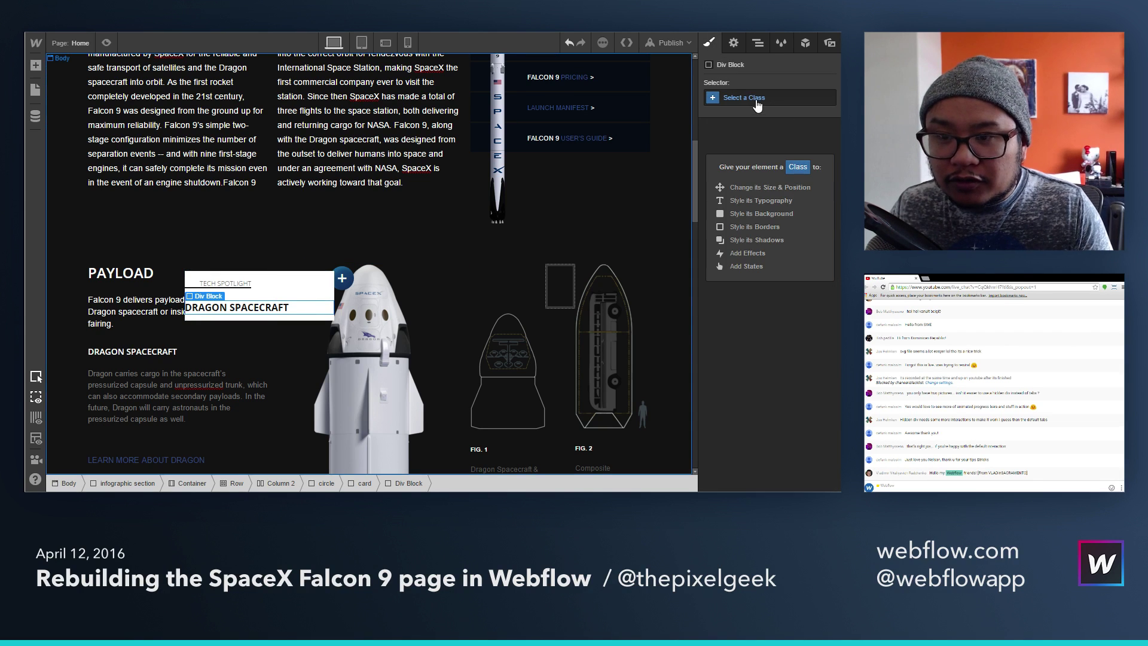
{"action": "left_click", "coordinate": [756, 102]}
{"action": "type", "text": "card iunf"}
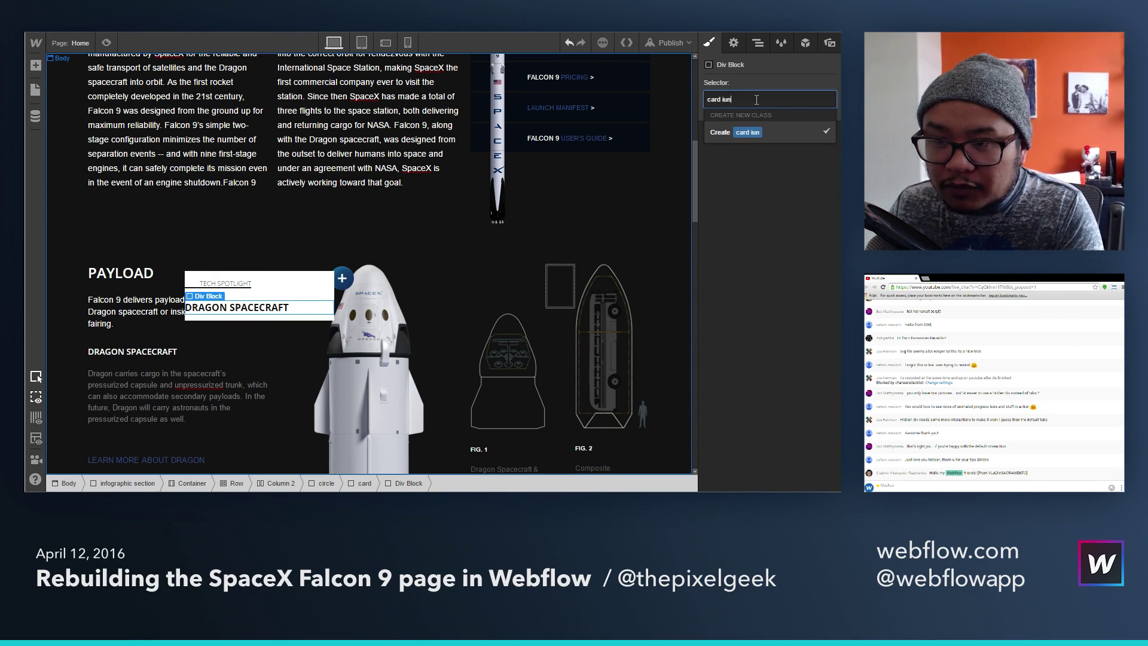
{"action": "key", "text": "BackSpace"}
{"action": "key", "text": "BackSpace"}
{"action": "key", "text": "BackSpace"}
{"action": "type", "text": "content"}
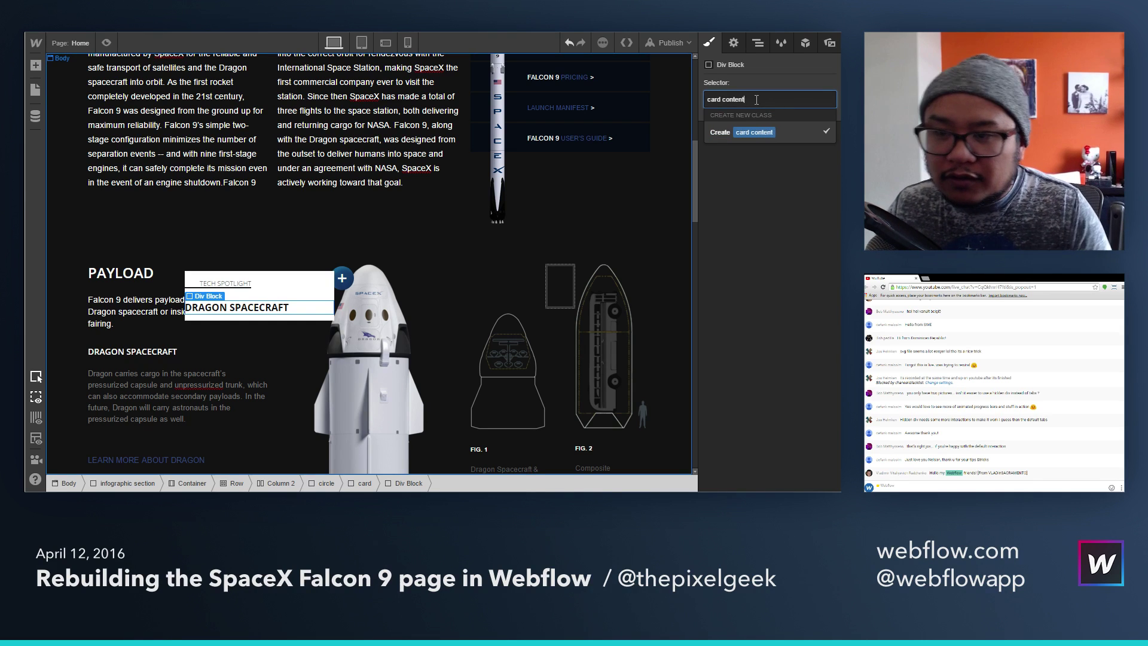
{"action": "key", "text": "Return"}
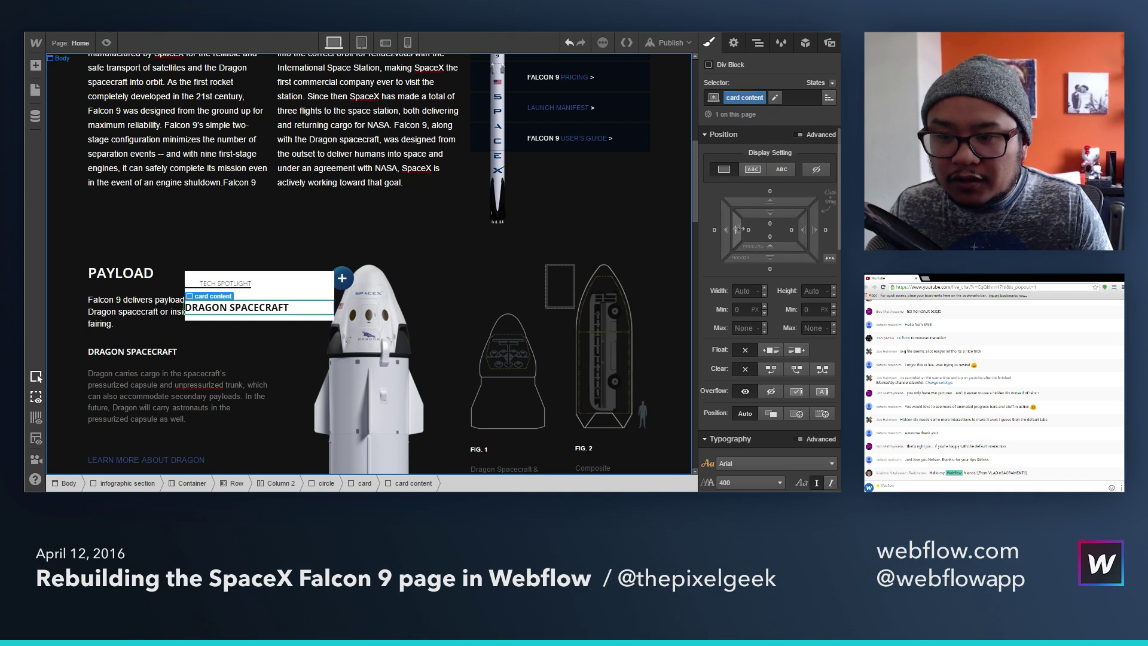
{"action": "left_click_drag", "start_coordinate": [747, 229], "coordinate": [781, 227]}
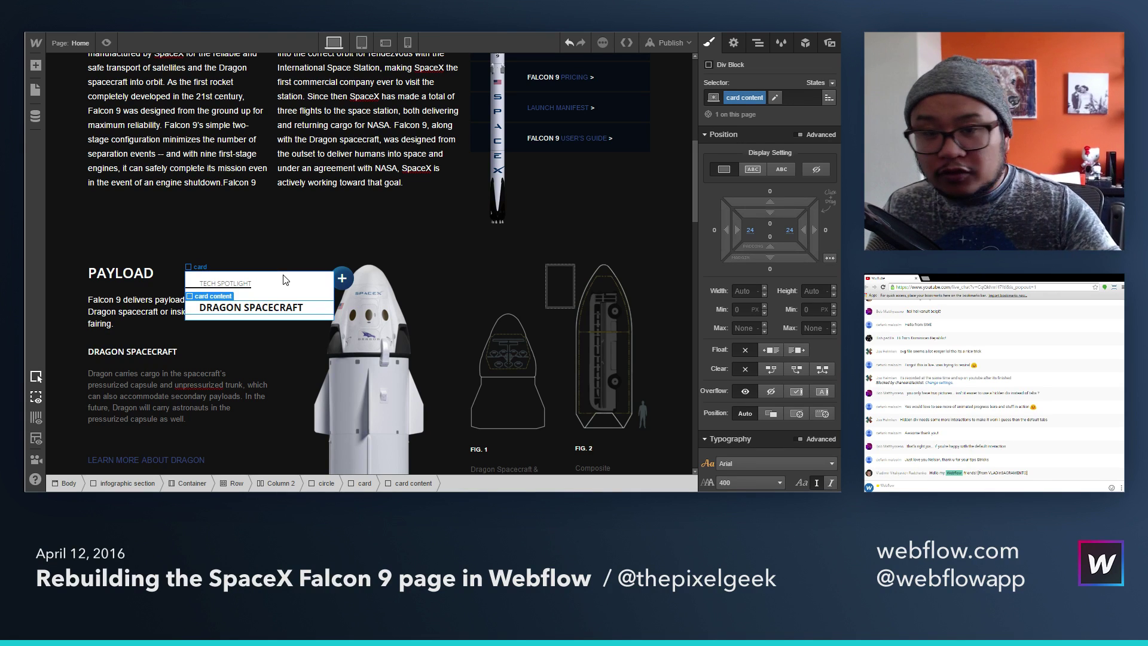
Step: Set the bottom margin of all H5 headings to 0
{"action": "left_click", "coordinate": [229, 284]}
{"action": "left_click", "coordinate": [253, 309]}
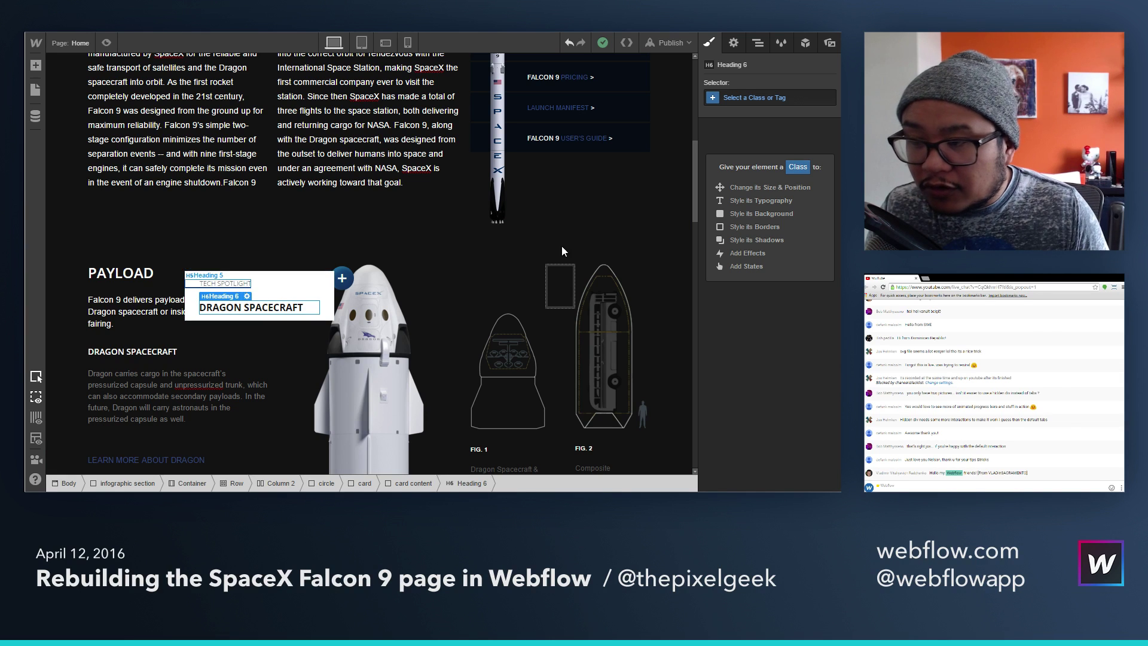
{"action": "left_click", "coordinate": [248, 283]}
{"action": "left_click", "coordinate": [736, 99]}
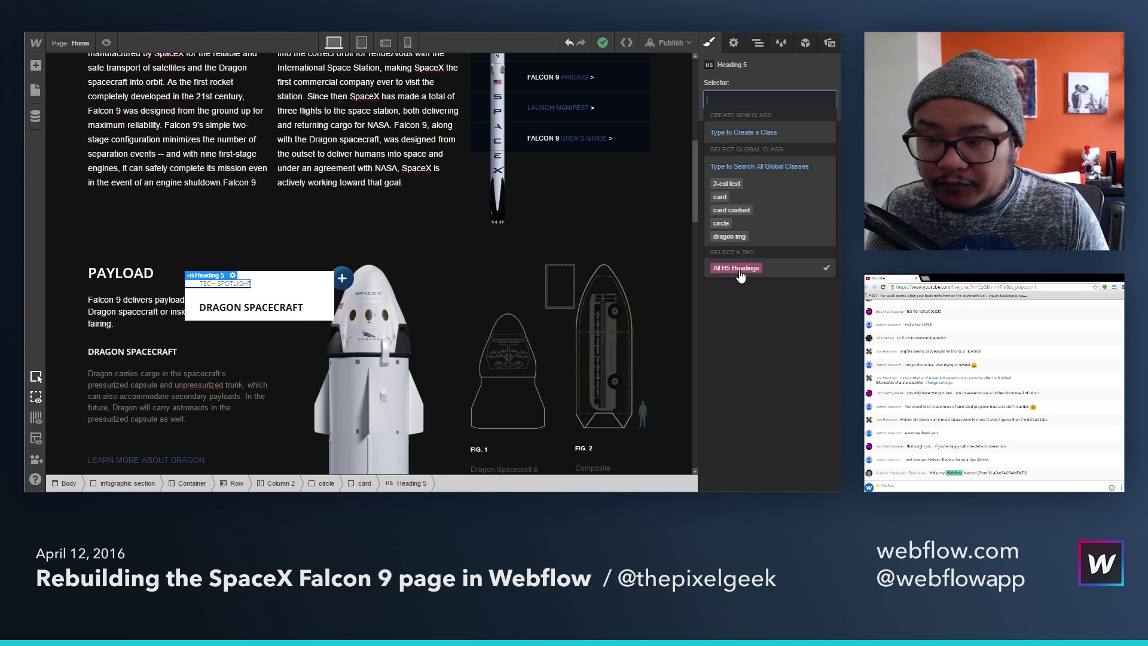
{"action": "left_click", "coordinate": [738, 267]}
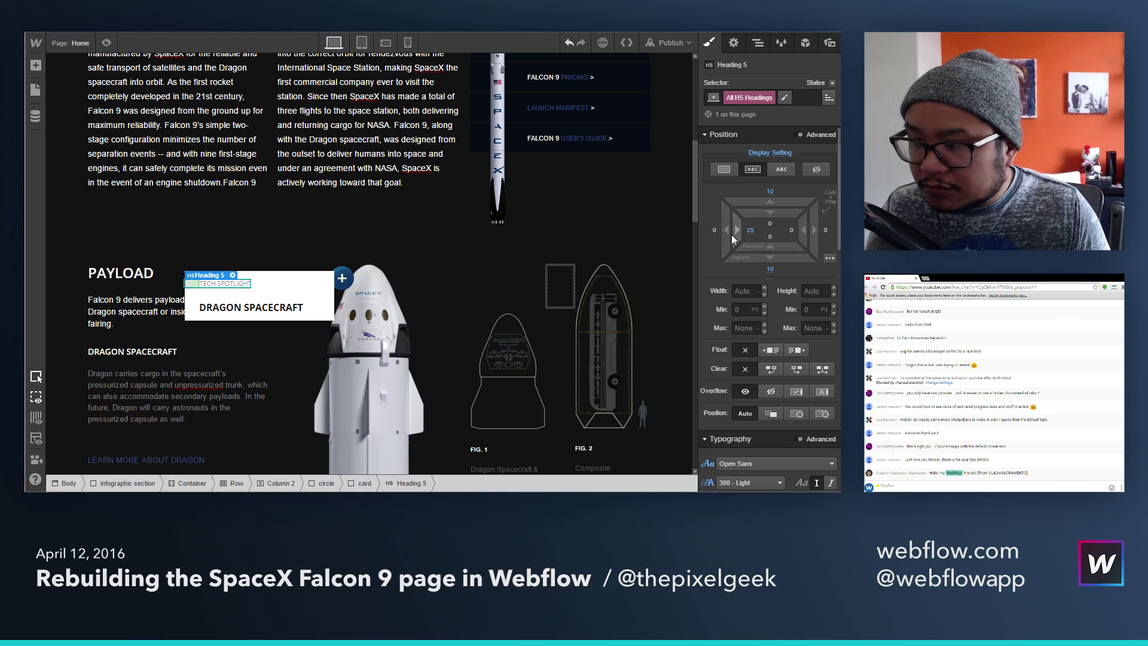
{"action": "left_click", "coordinate": [770, 269]}
{"action": "key", "text": "Return"}
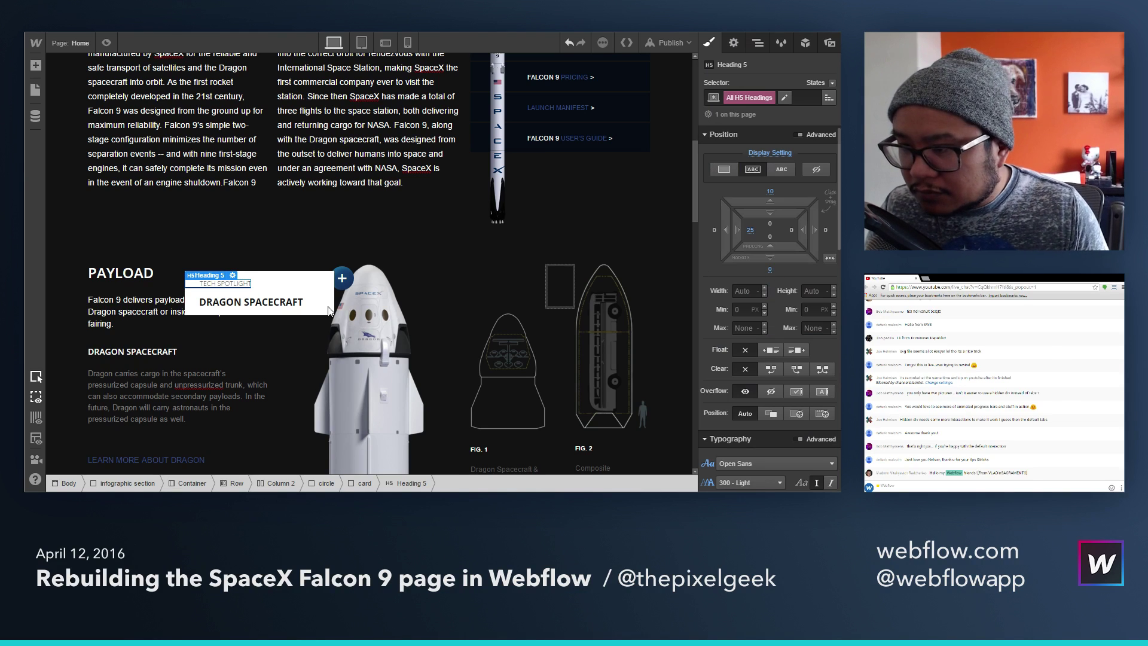
Step: Add a paragraph below the Dragon Spacecraft heading reading "Dragon is a fully autonomous spacecraft designed to transport cargo and ultimately people to and from orbit."
{"action": "left_click", "coordinate": [239, 304]}
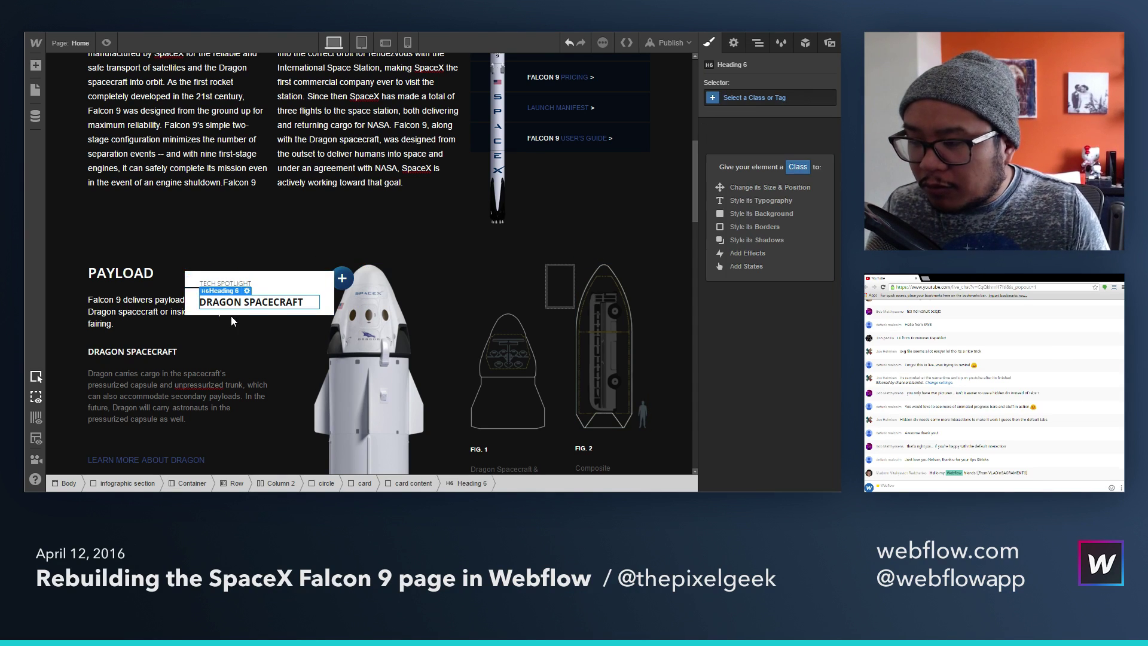
{"action": "key", "text": "a"}
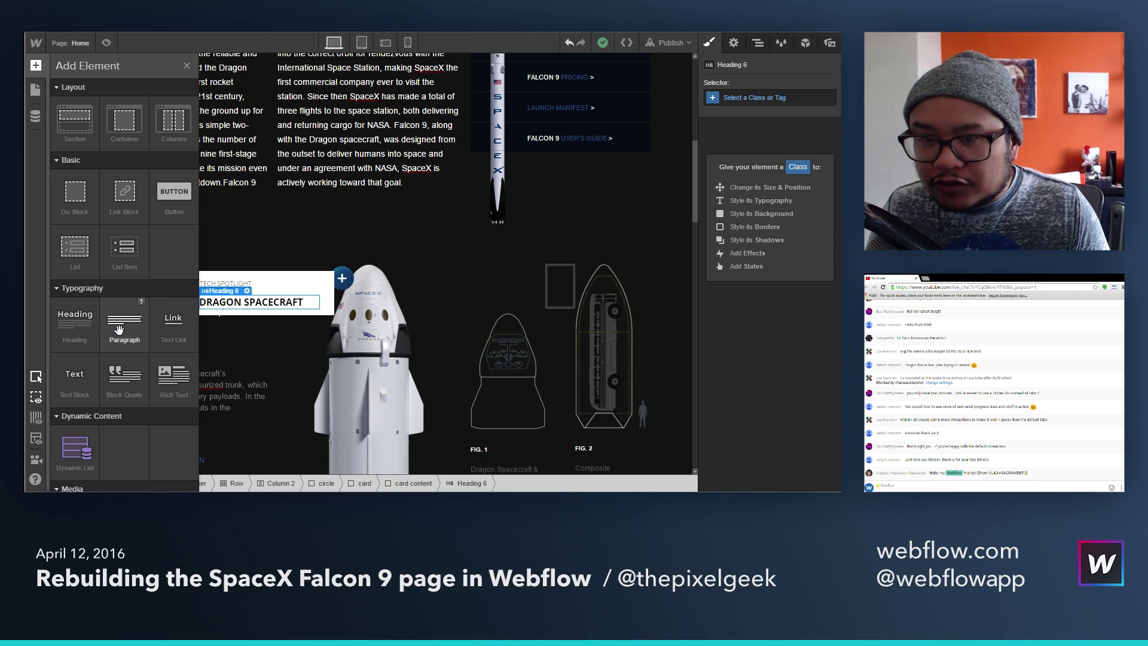
{"action": "left_click", "coordinate": [121, 330]}
{"action": "scroll", "coordinate": [141, 335], "scroll_direction": "down", "scroll_amount": 1}
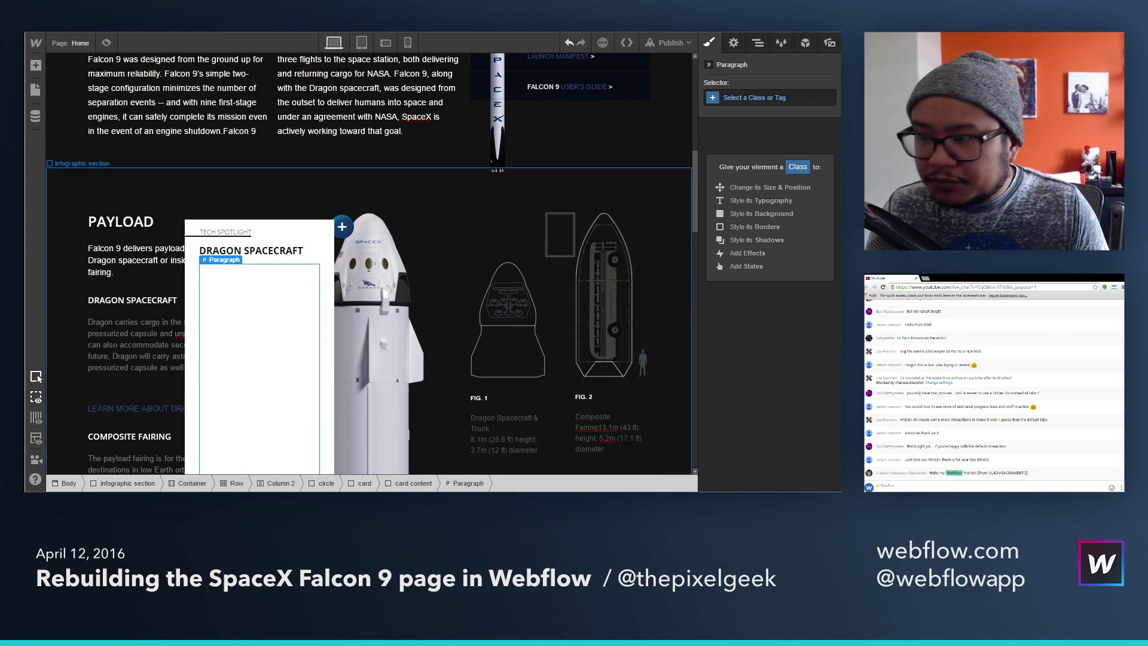
{"action": "double_click", "coordinate": [248, 294]}
{"action": "key", "text": "BackSpace"}
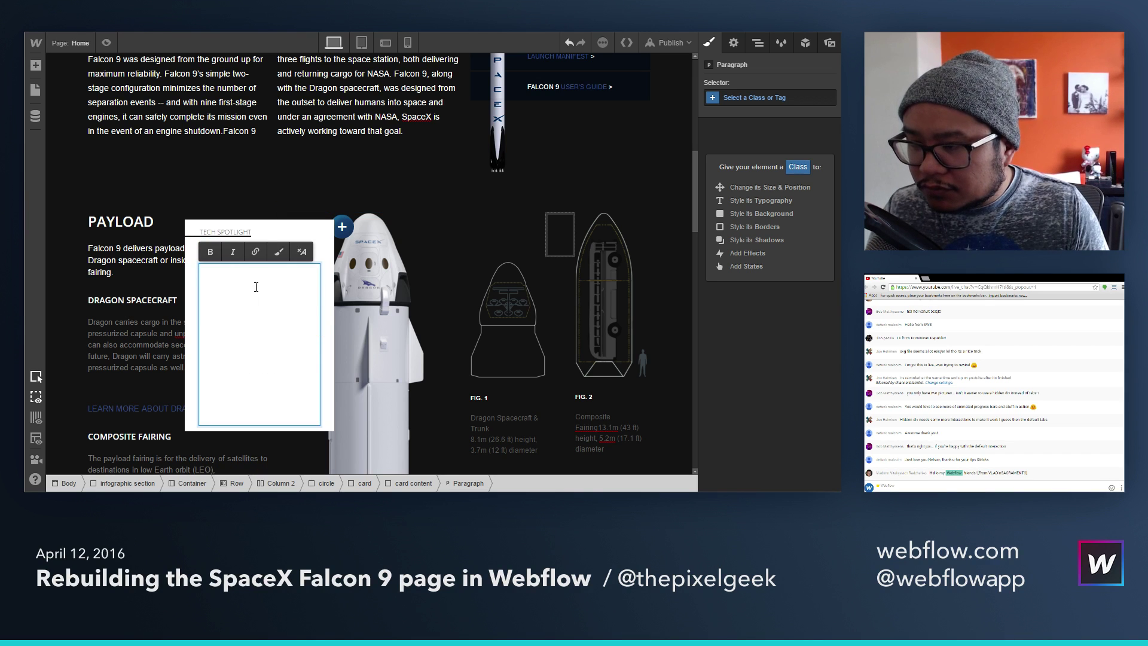
Step: Give the card's paragraph the class "card p" and set its text color to #222
{"action": "left_click", "coordinate": [777, 97]}
{"action": "type", "text": "card p"}
{"action": "key", "text": "Return"}
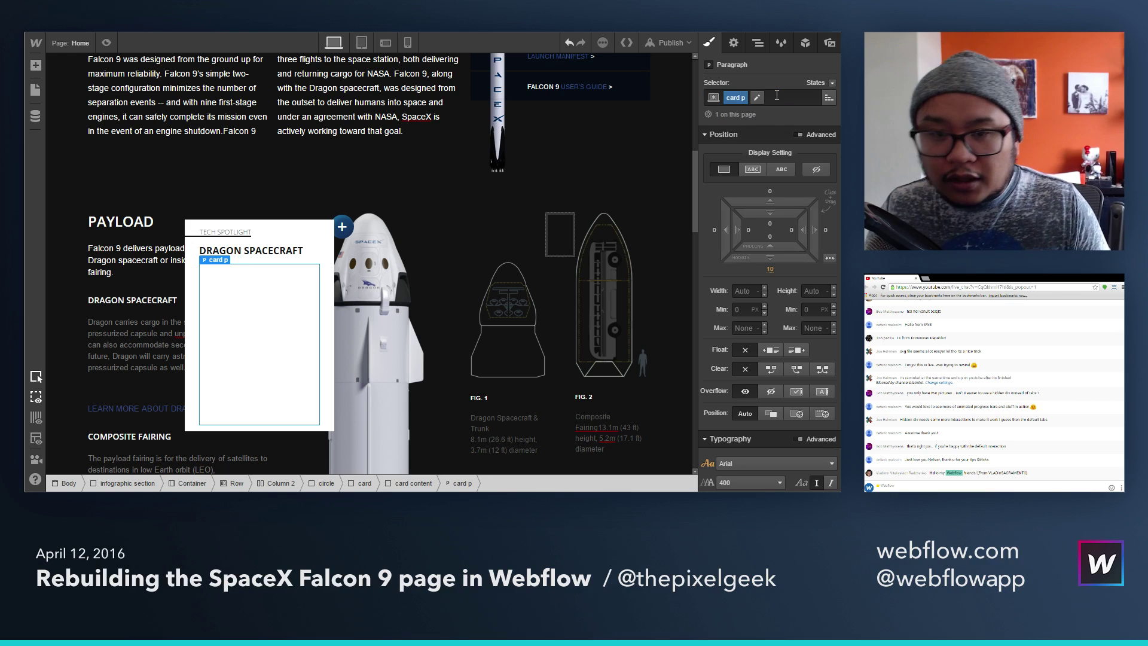
{"action": "scroll", "coordinate": [781, 321], "scroll_direction": "down", "scroll_amount": 1}
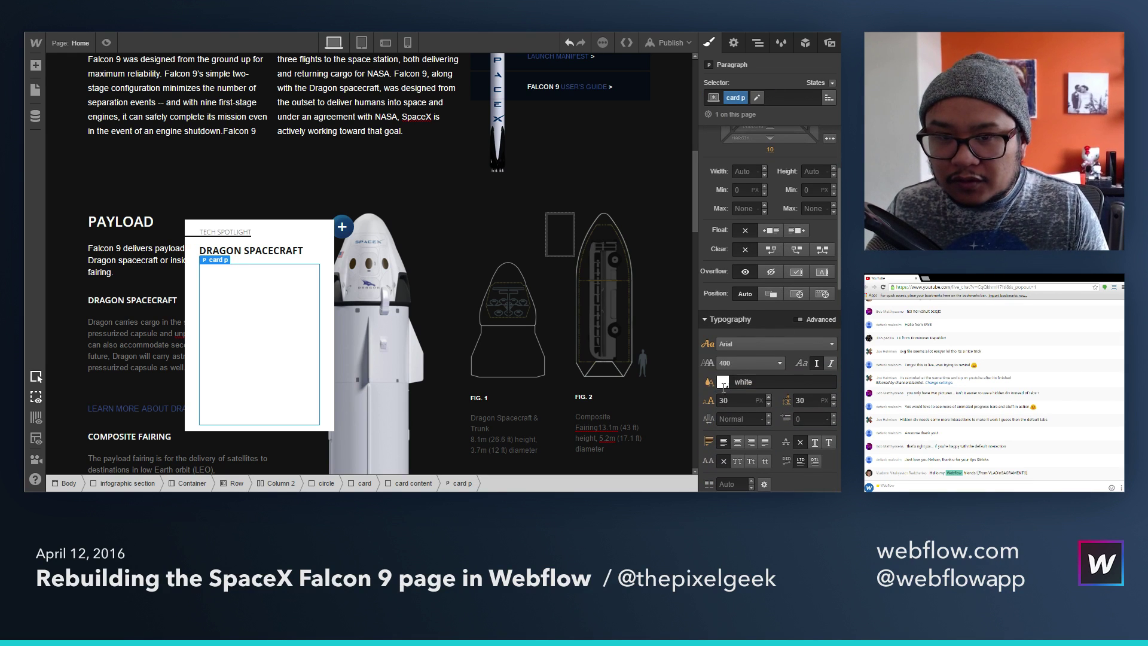
{"action": "left_click", "coordinate": [723, 383]}
{"action": "left_click", "coordinate": [748, 354]}
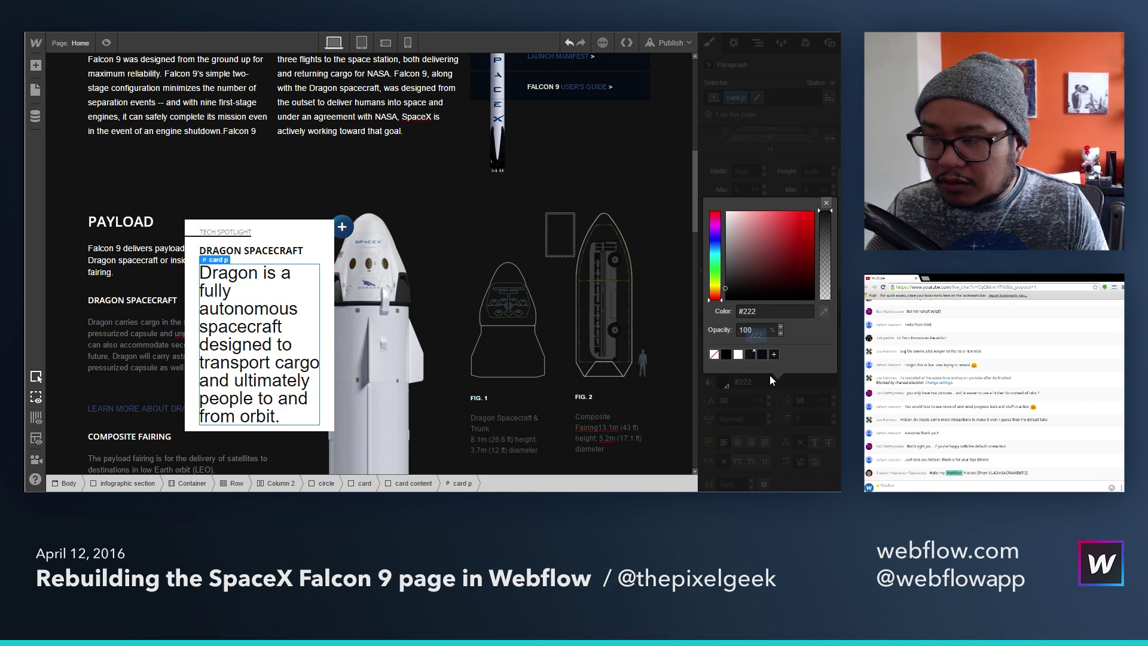
{"action": "left_click", "coordinate": [826, 203]}
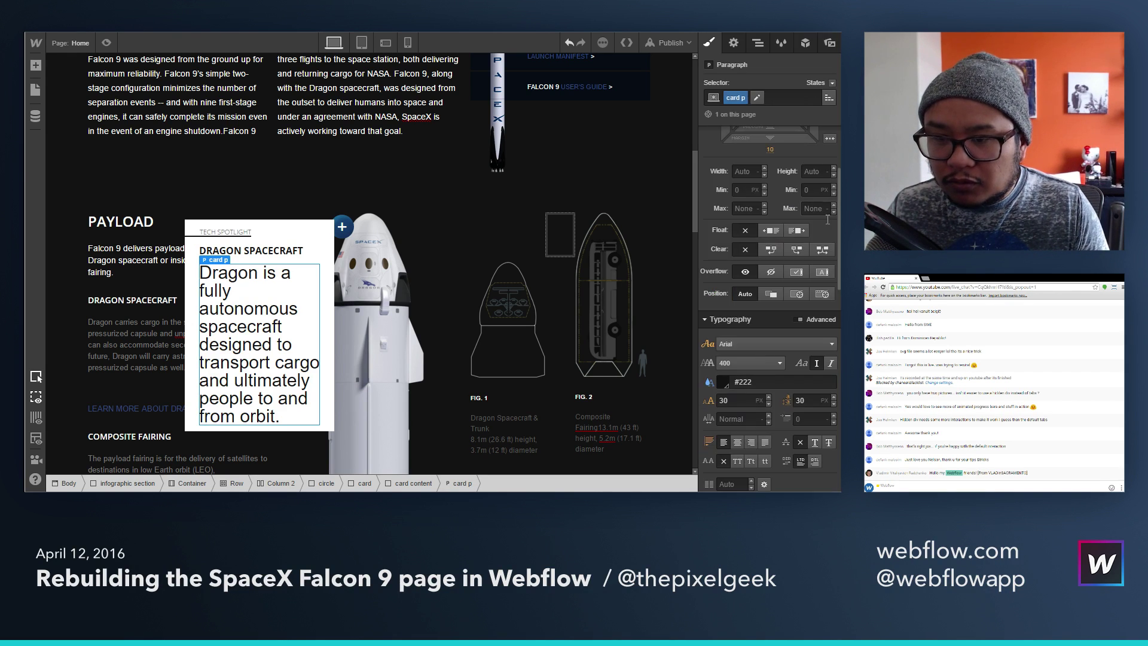
Step: Set the card paragraph's font size to 14 px and its line height to 22 px
{"action": "left_click", "coordinate": [733, 399]}
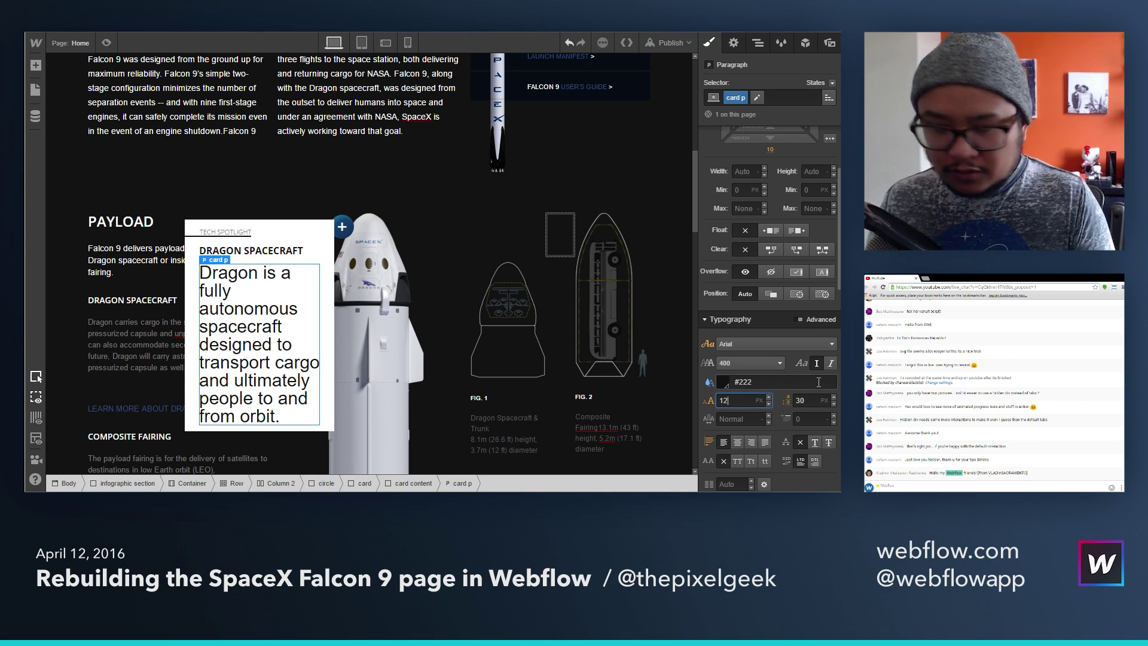
{"action": "key", "text": "Return"}
{"action": "left_click", "coordinate": [818, 381]}
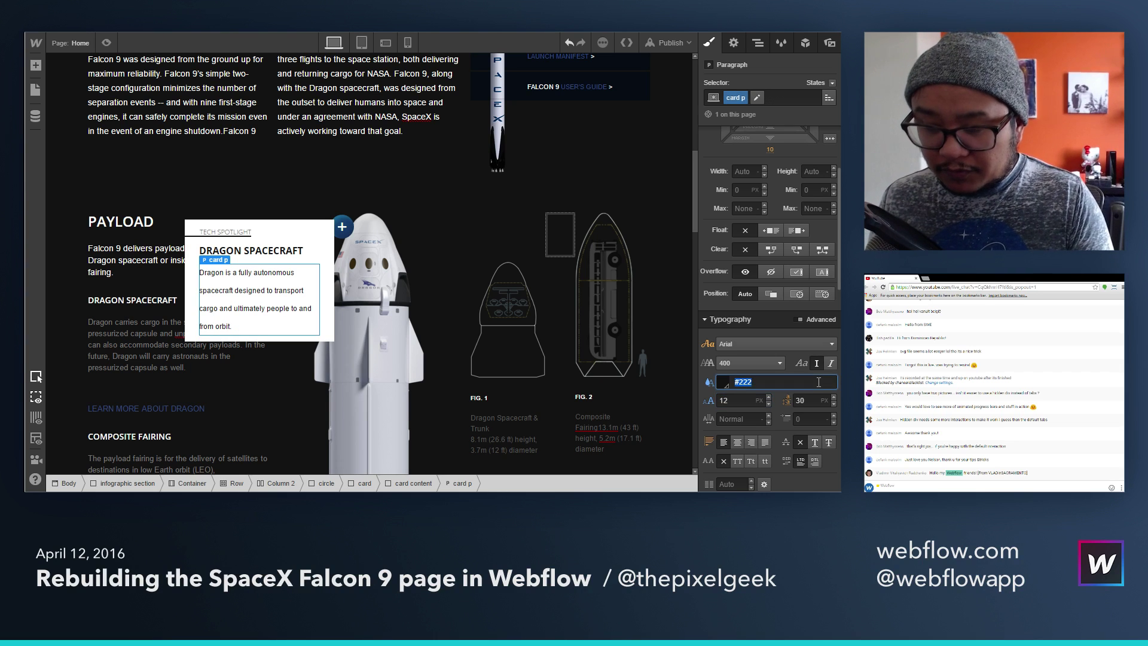
{"action": "key", "text": "Tab"}
{"action": "key", "text": "Up"}
{"action": "key", "text": "Up"}
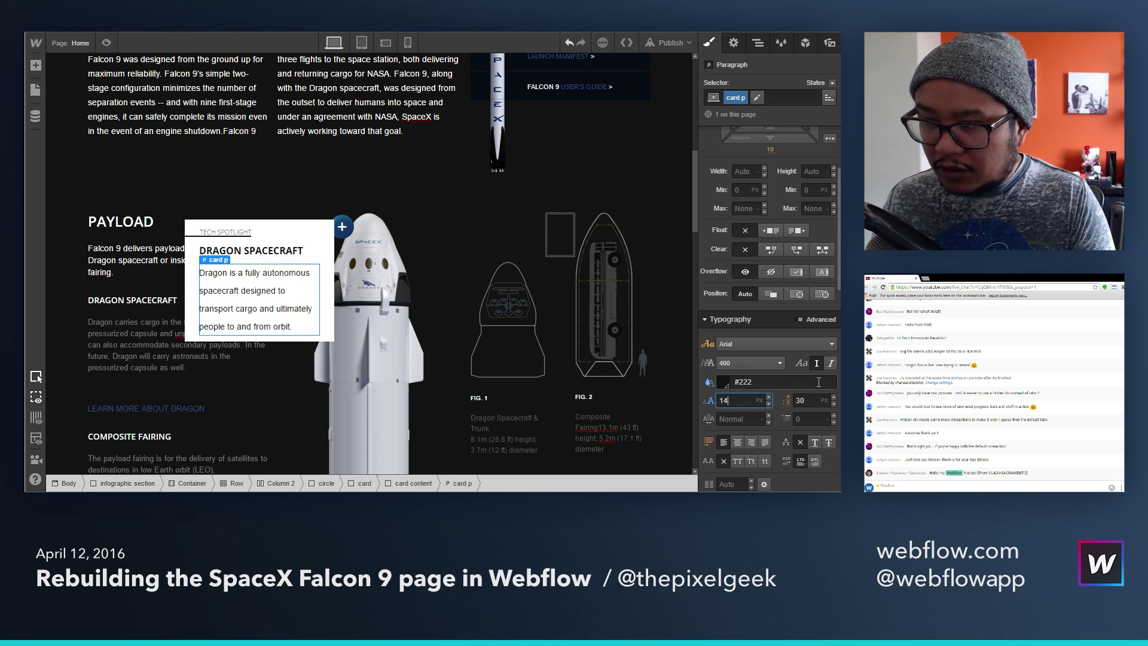
{"action": "key", "text": "Tab"}
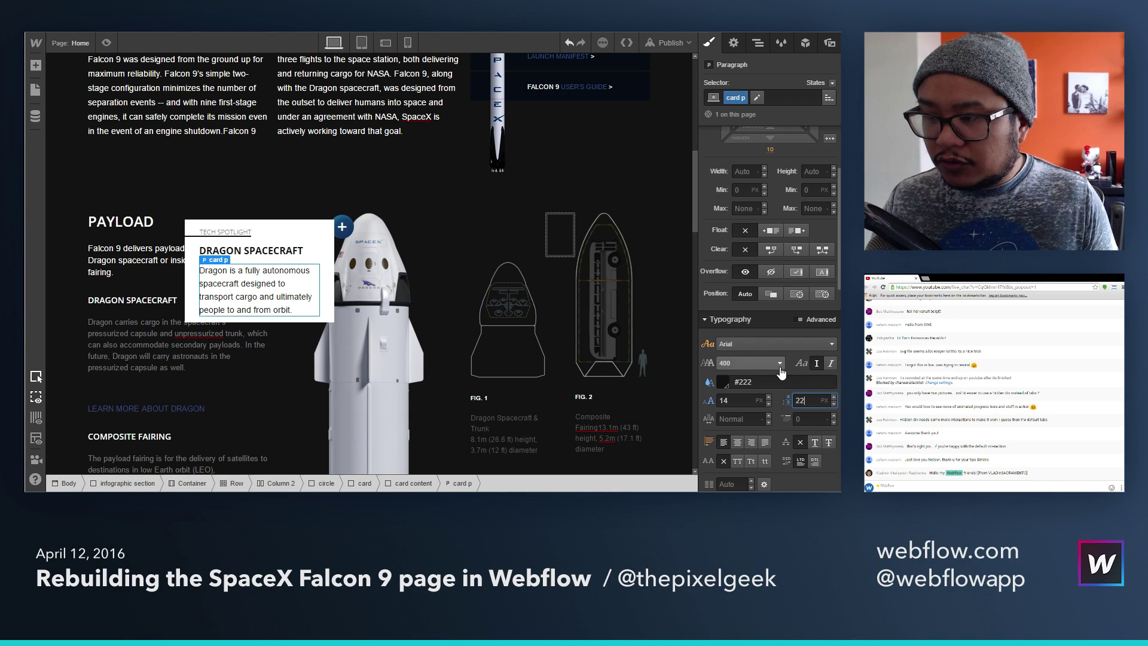
Step: Give the card a bottom padding of 15 px, after trying 25 px
{"action": "left_click", "coordinate": [194, 280]}
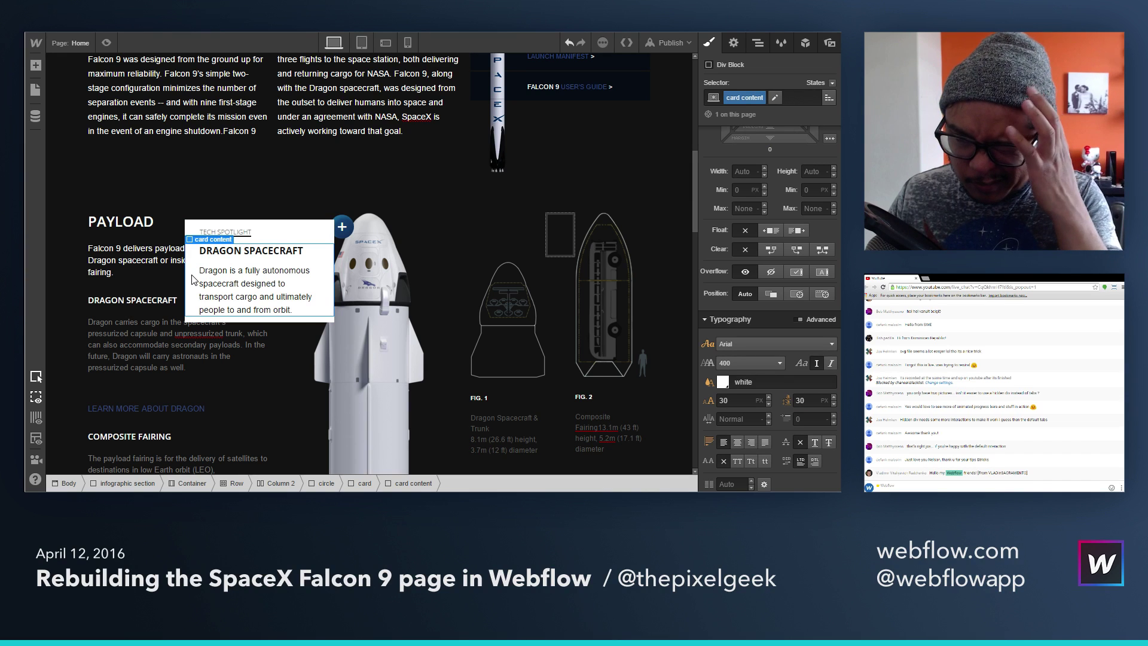
{"action": "left_click", "coordinate": [265, 227]}
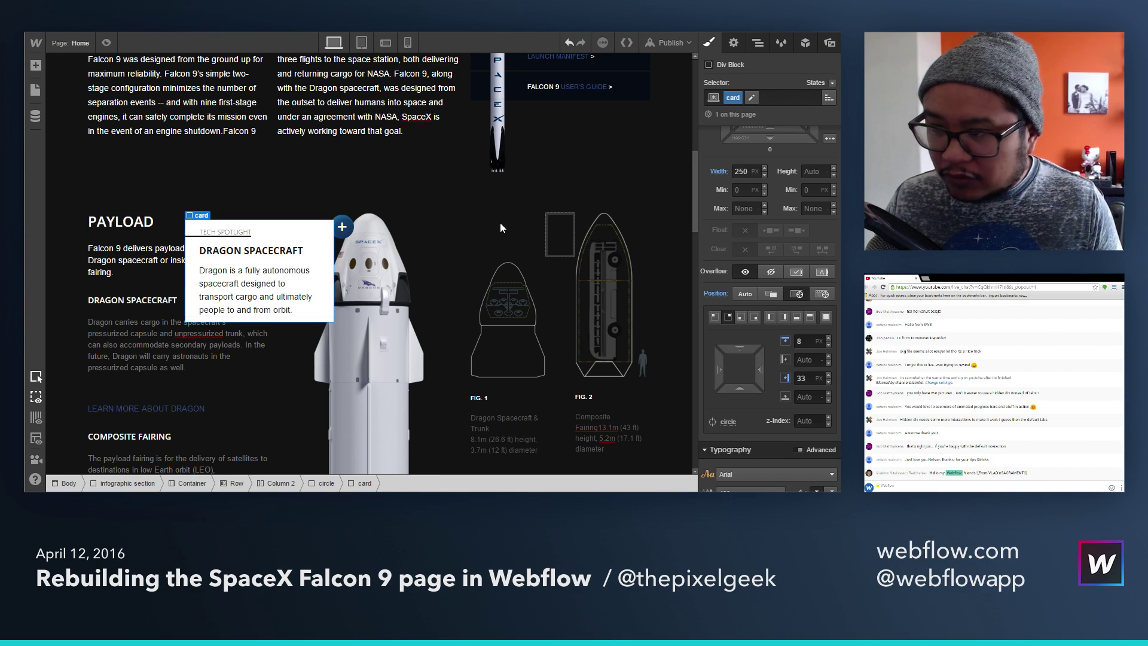
{"action": "scroll", "coordinate": [771, 242], "scroll_direction": "up", "scroll_amount": 2}
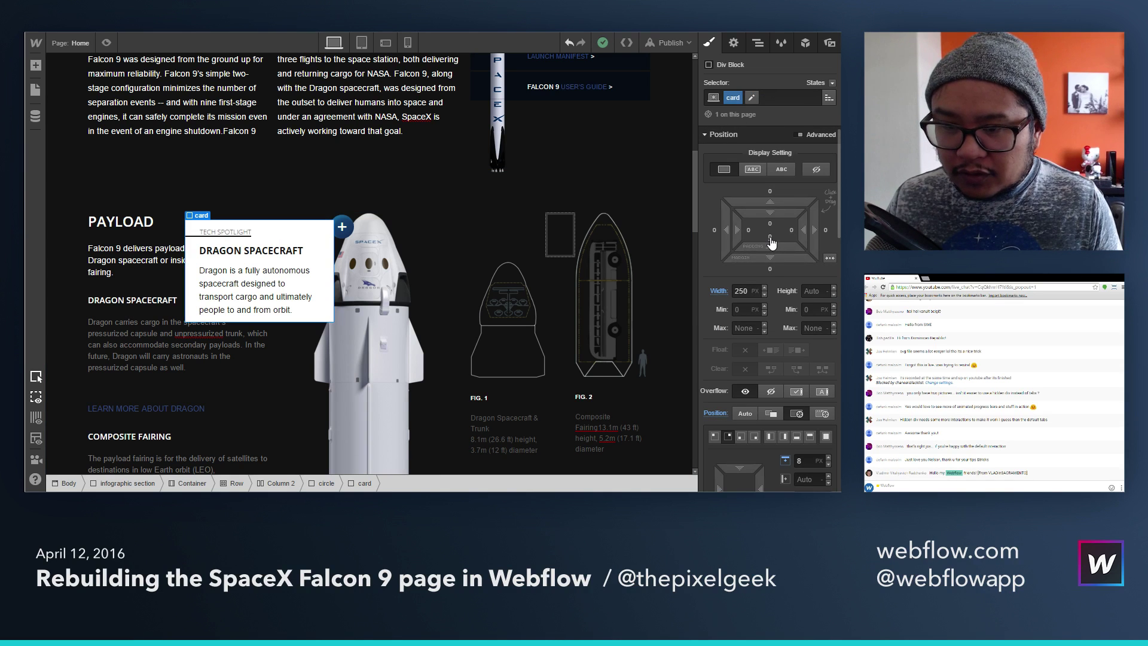
{"action": "left_click", "coordinate": [770, 239]}
{"action": "key", "text": "Return"}
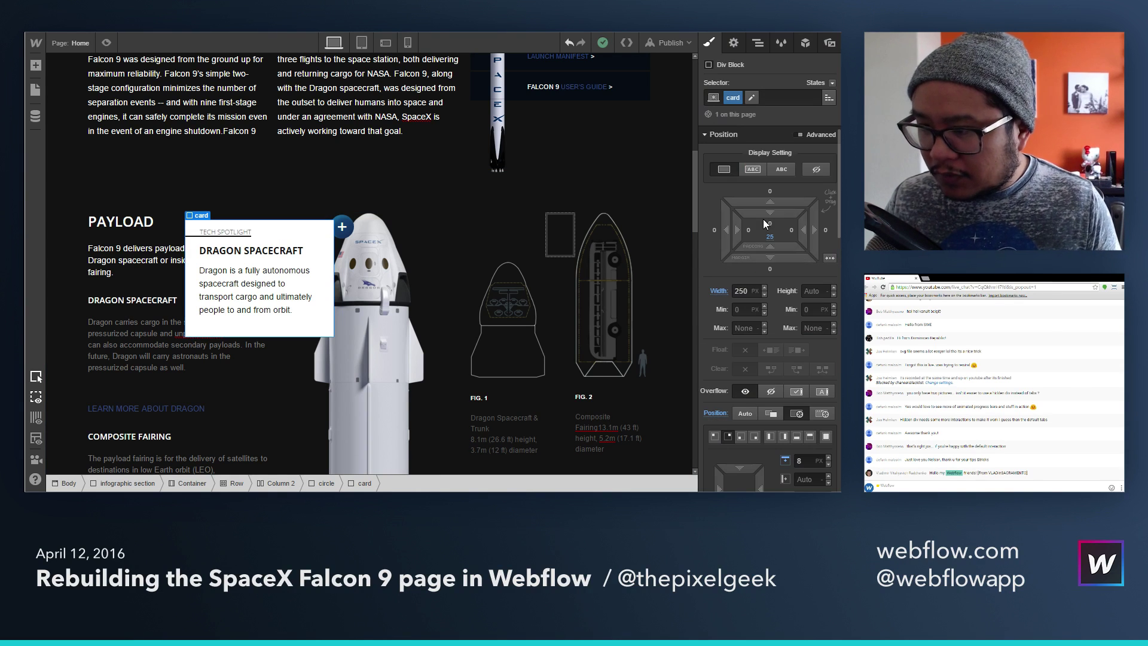
{"action": "left_click", "coordinate": [770, 237]}
{"action": "key", "text": "Return"}
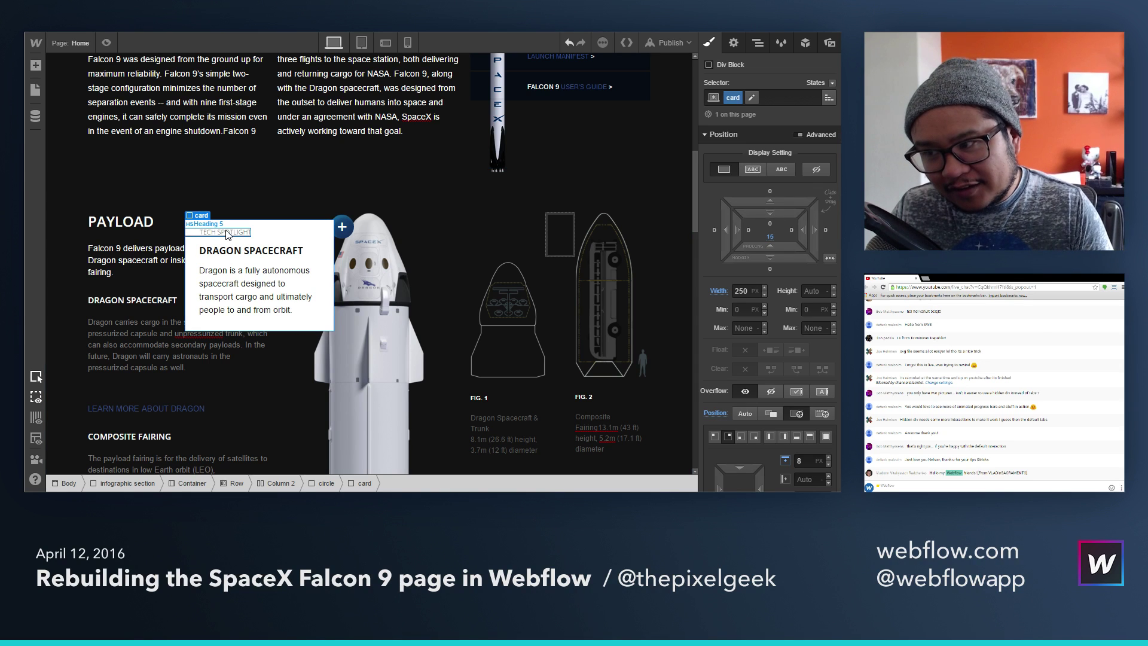
Step: Give all H5 headings a bottom padding of 5 px and increase it slightly
{"action": "left_click", "coordinate": [753, 98]}
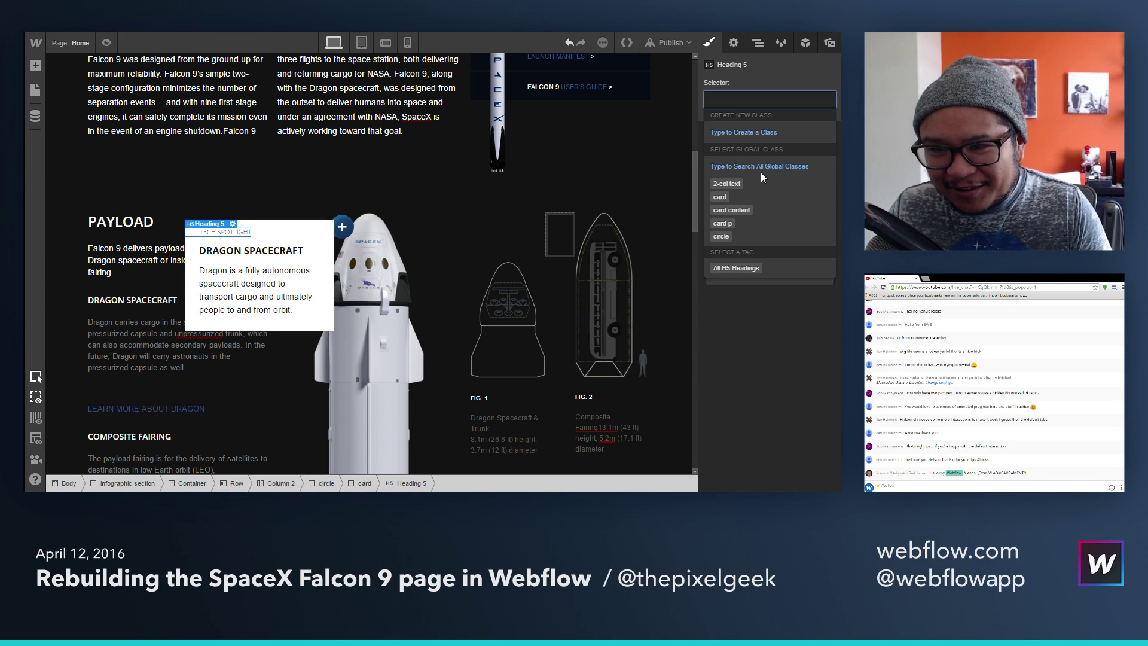
{"action": "left_click", "coordinate": [744, 267]}
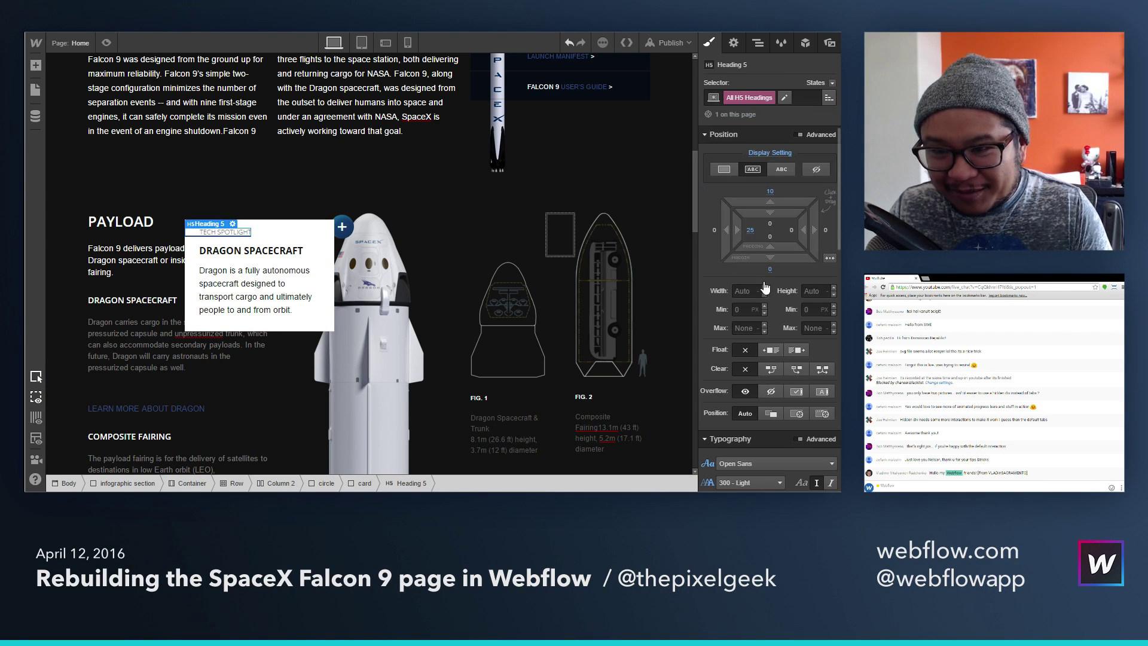
{"action": "left_click", "coordinate": [770, 239]}
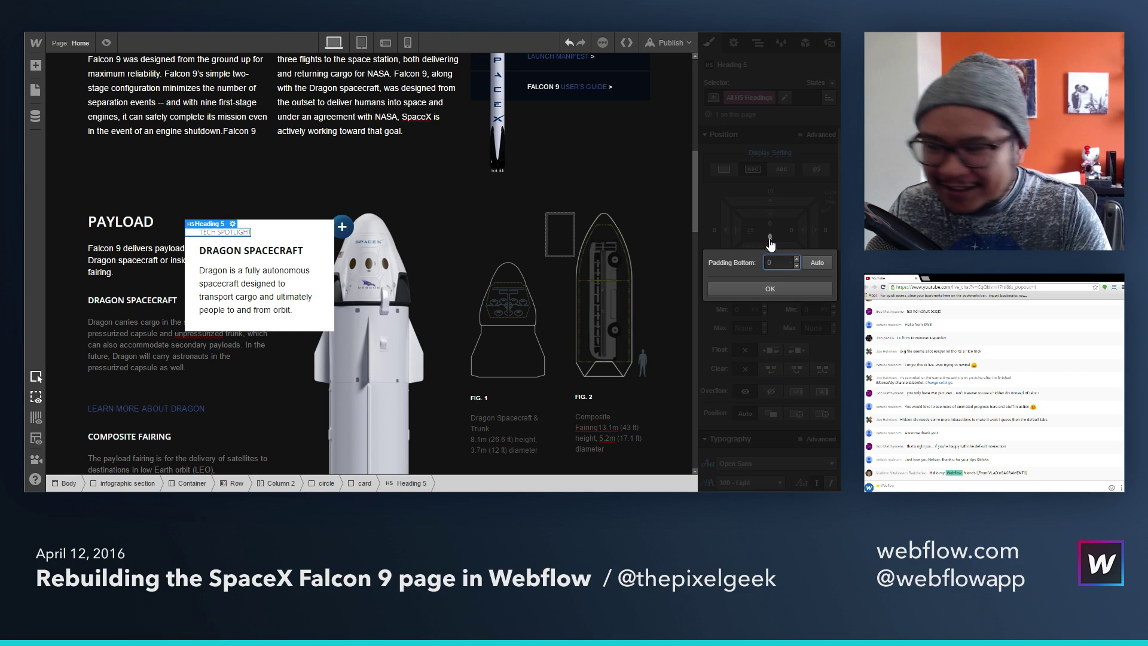
{"action": "type", "text": "5"}
{"action": "key", "text": "Return"}
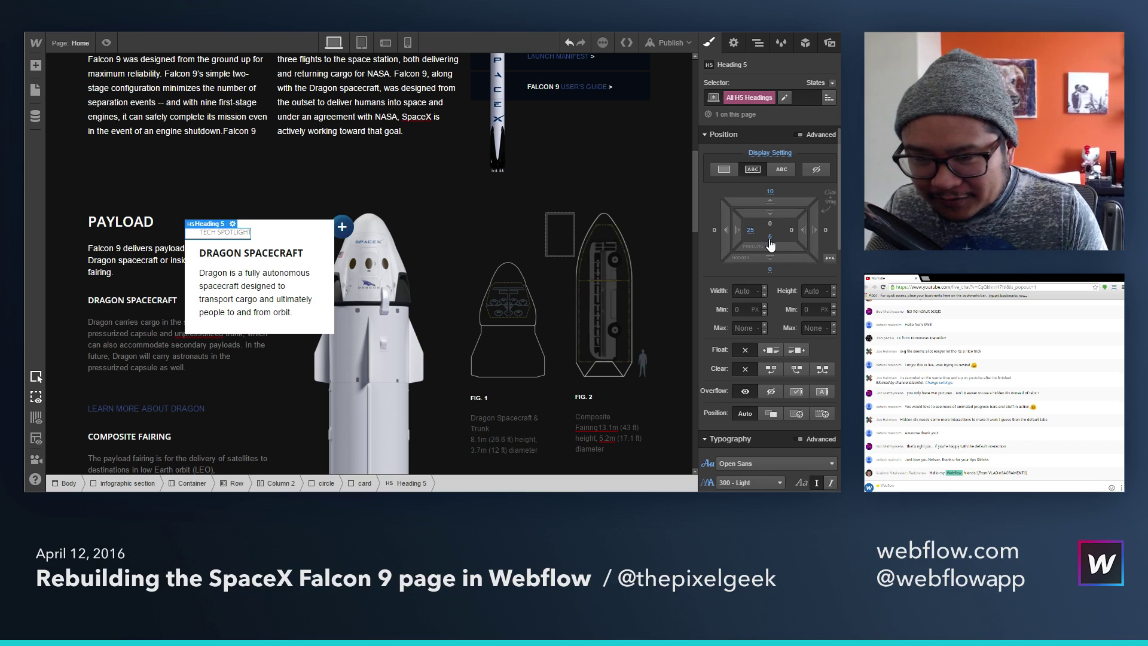
{"action": "left_click", "coordinate": [769, 237]}
{"action": "key", "text": "Return"}
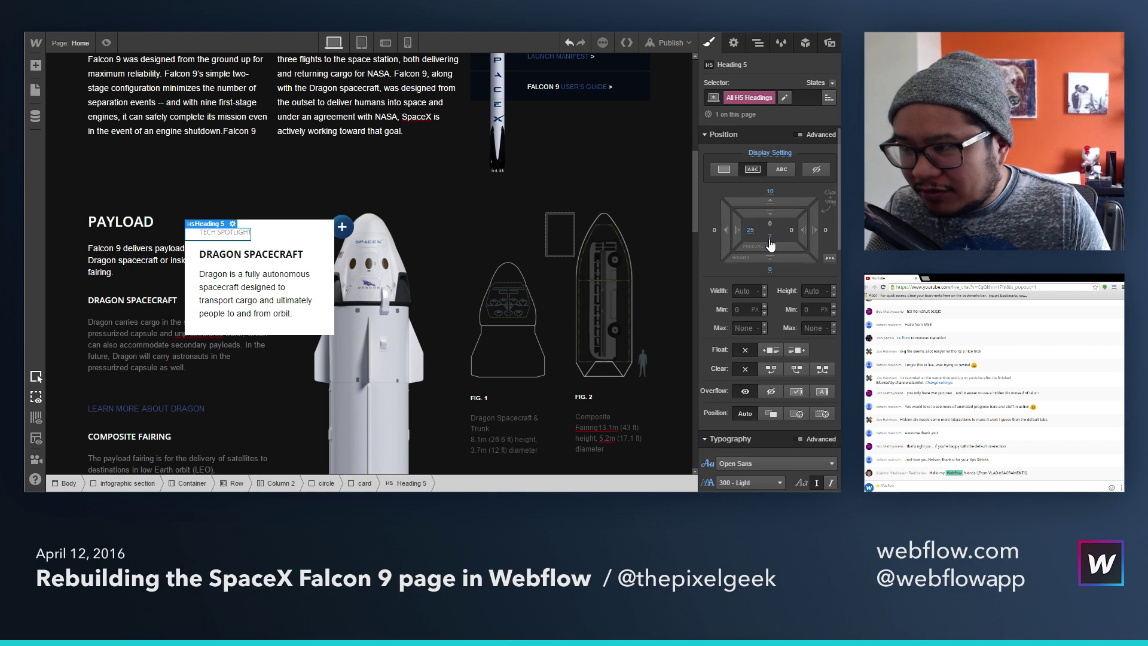
Step: Try hiding the card by setting its display to none, and remove that display setting from the card
{"action": "left_click", "coordinate": [304, 294]}
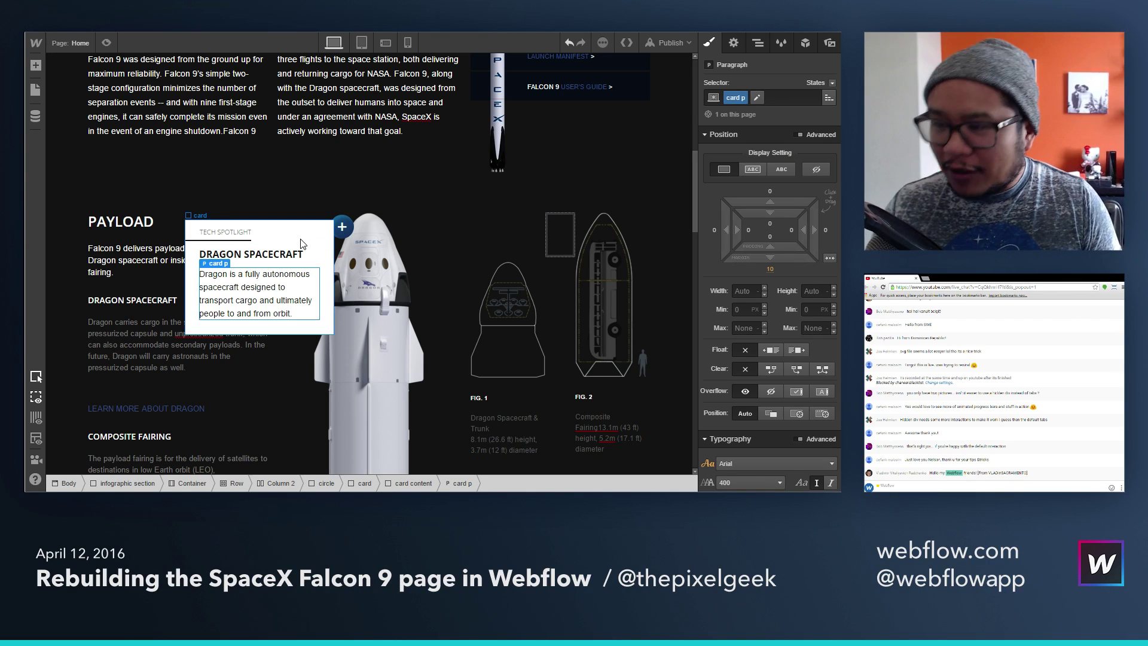
{"action": "left_click", "coordinate": [266, 228]}
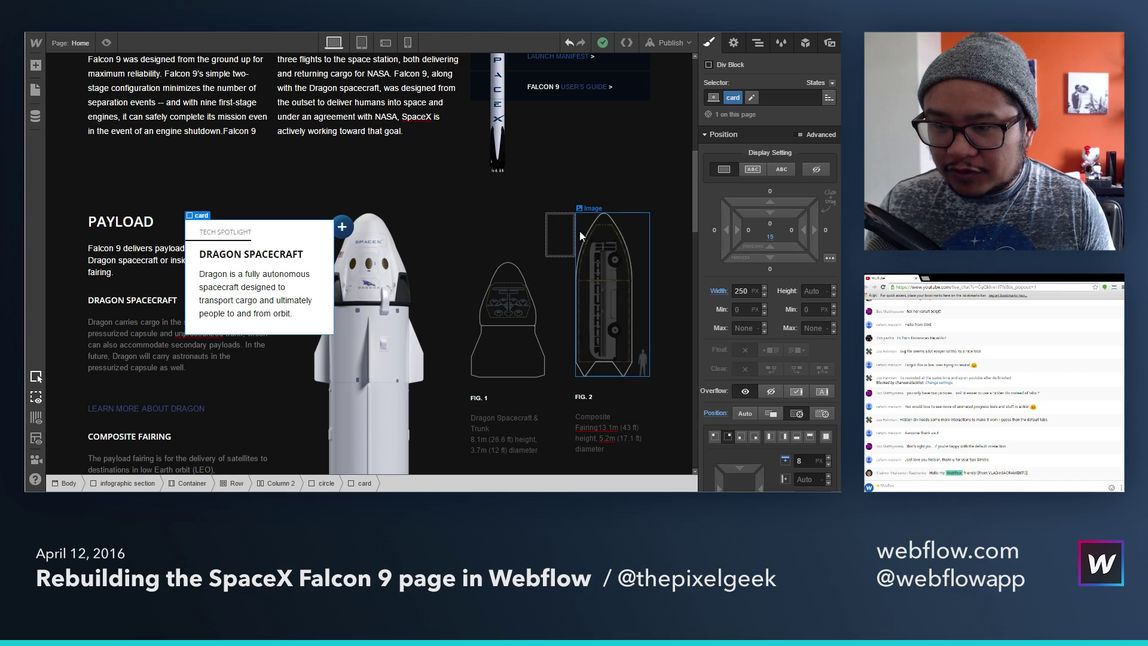
{"action": "left_click", "coordinate": [815, 170]}
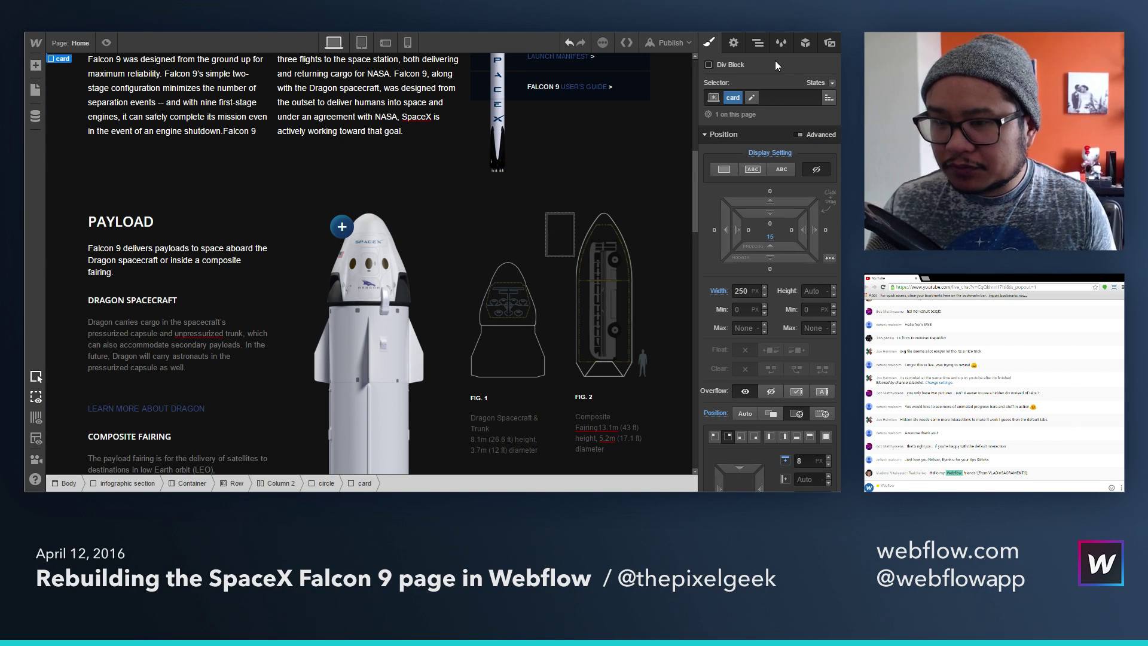
{"action": "left_click", "coordinate": [769, 153]}
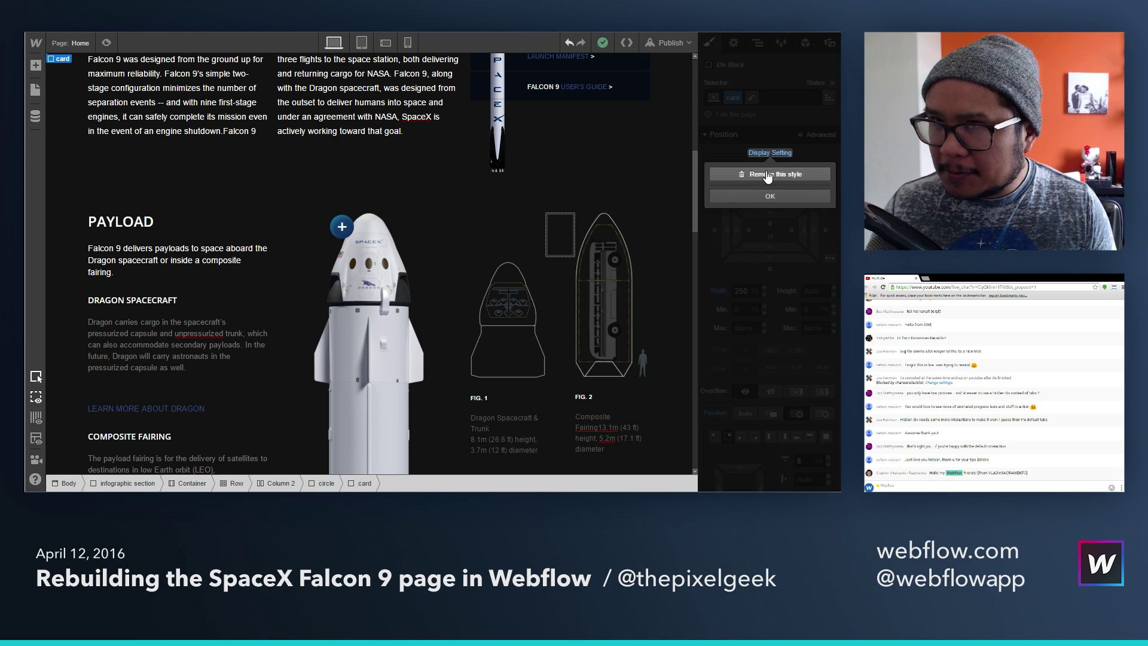
{"action": "left_click", "coordinate": [767, 174]}
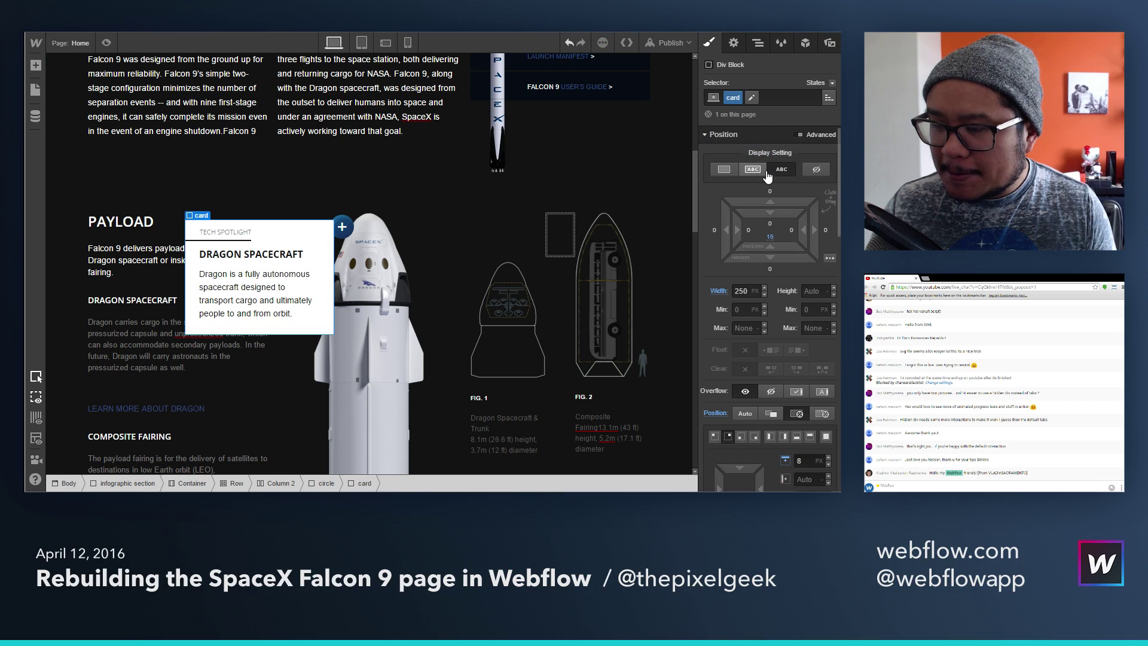
Step: Create a new interaction named "circle click" on the plus-sign circle
{"action": "left_click", "coordinate": [340, 221]}
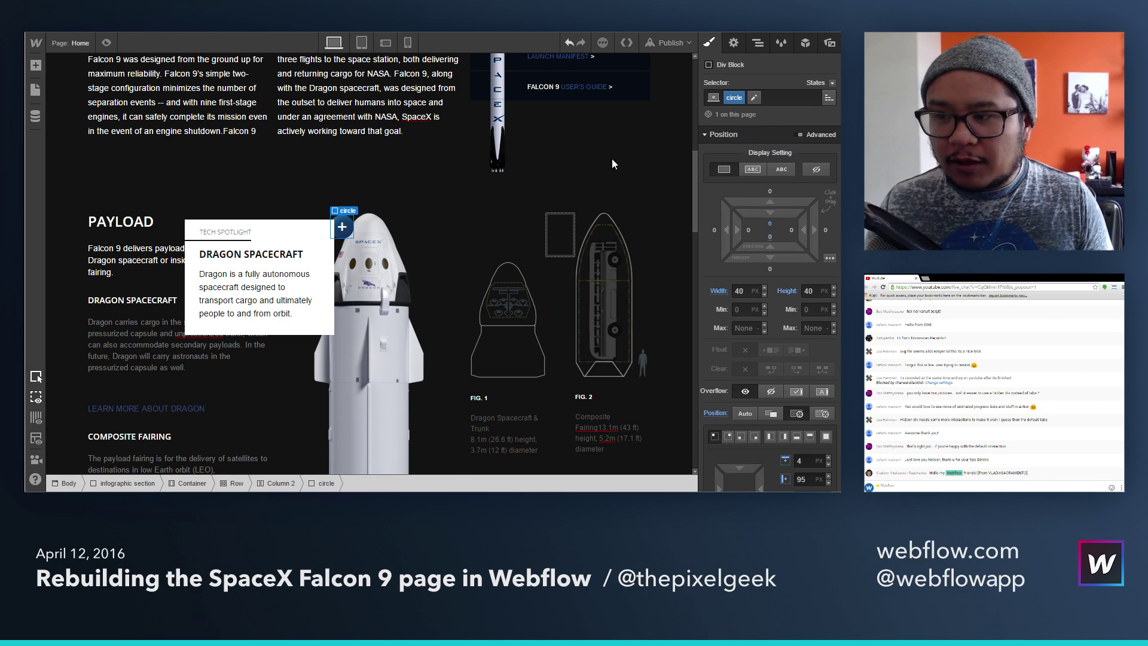
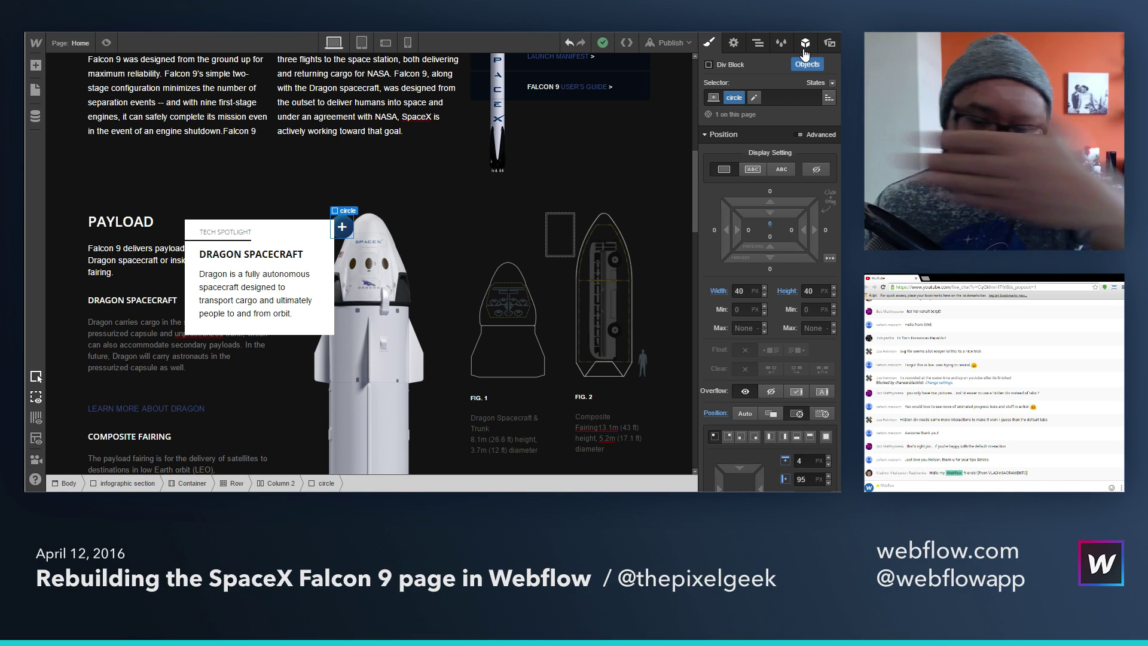
{"action": "left_click", "coordinate": [804, 43]}
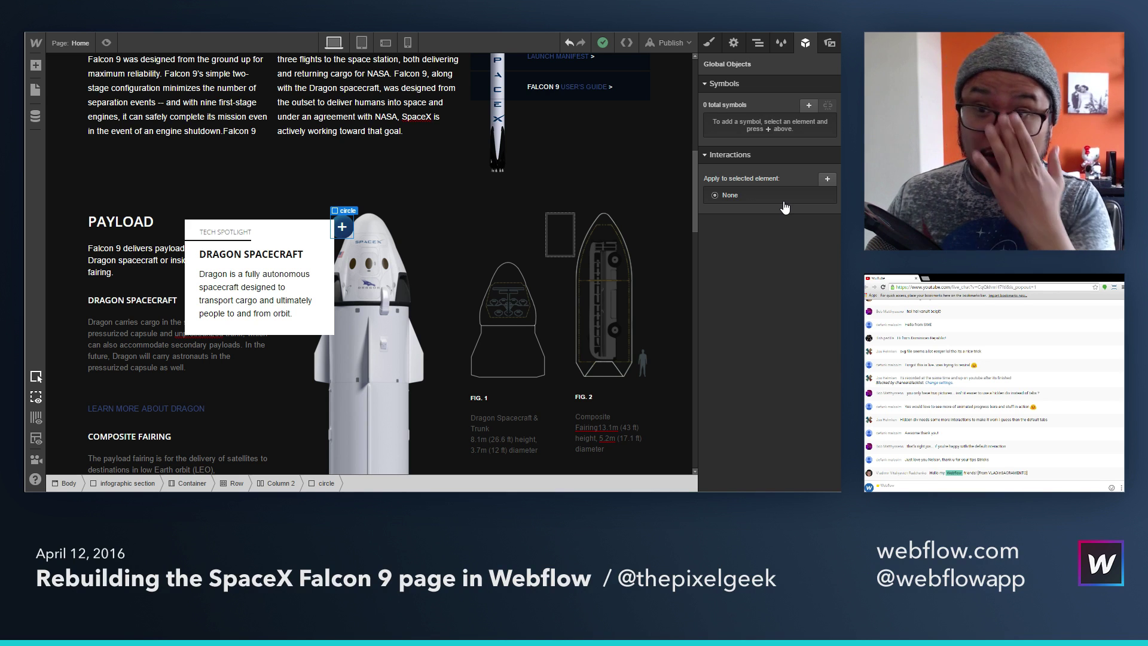
{"action": "left_click", "coordinate": [827, 180]}
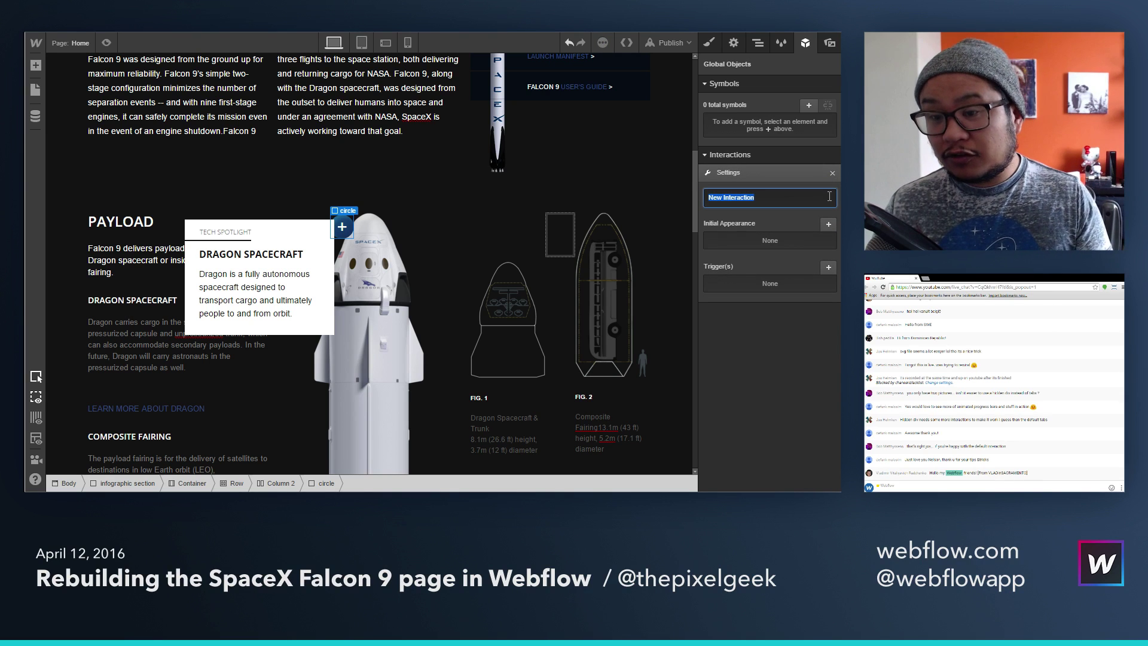
{"action": "type", "text": "circle"}
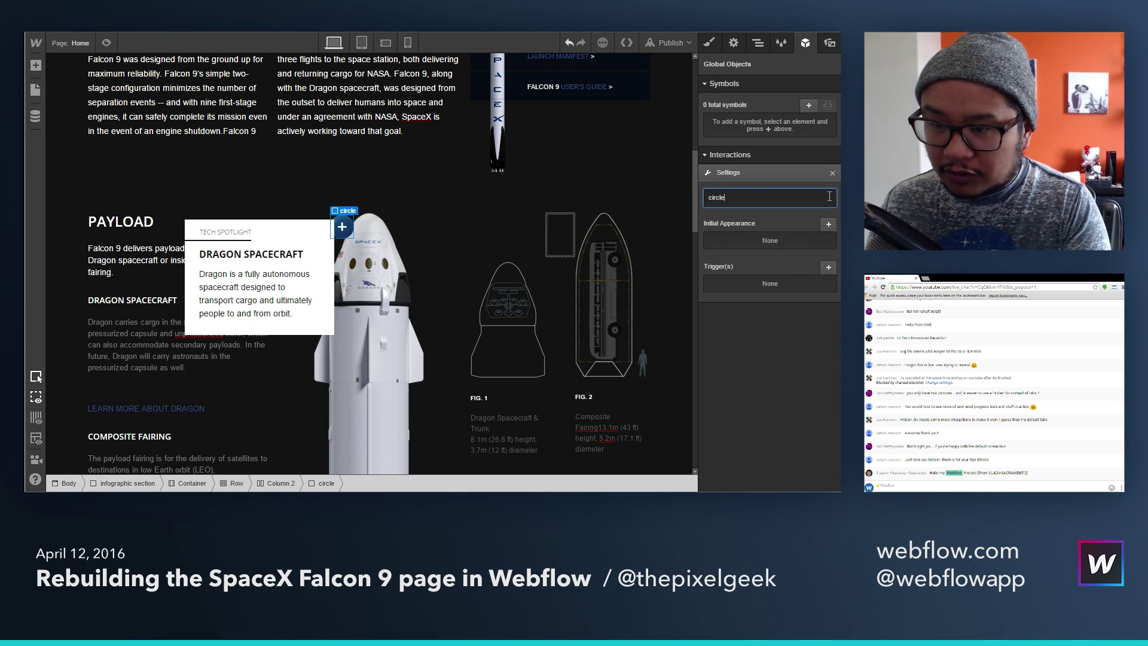
{"action": "type", "text": " click"}
{"action": "key", "text": "Return"}
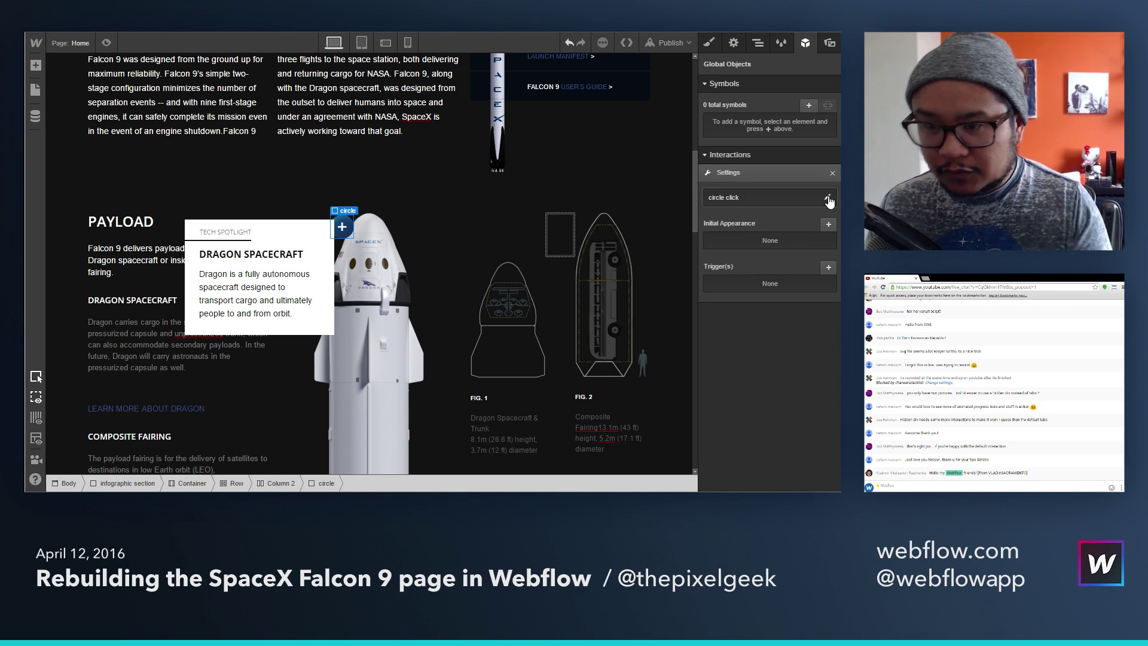
Step: Add a Click trigger to the "circle click" interaction, leaving its initial appearance unset
{"action": "left_click", "coordinate": [828, 223]}
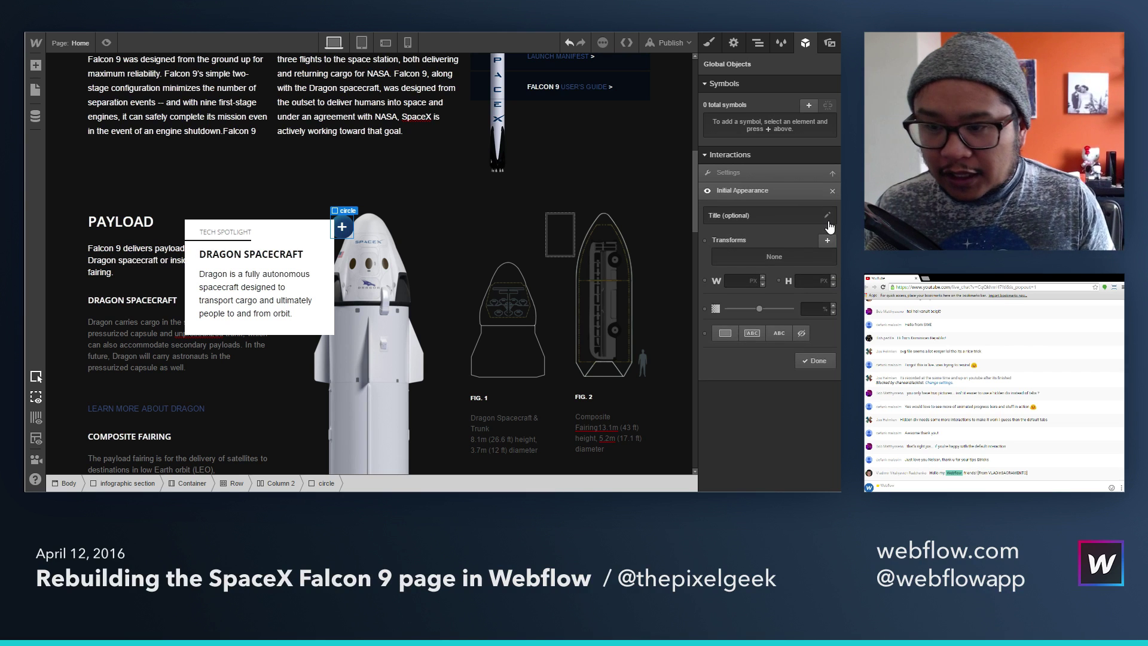
{"action": "left_click", "coordinate": [832, 190]}
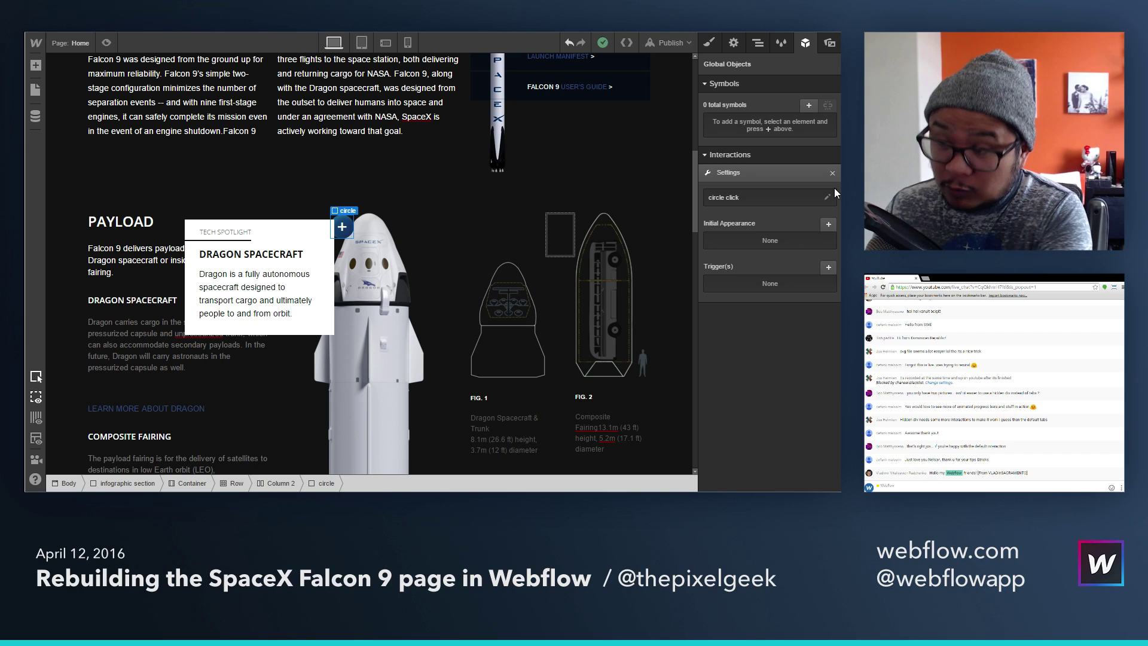
{"action": "left_click", "coordinate": [823, 270]}
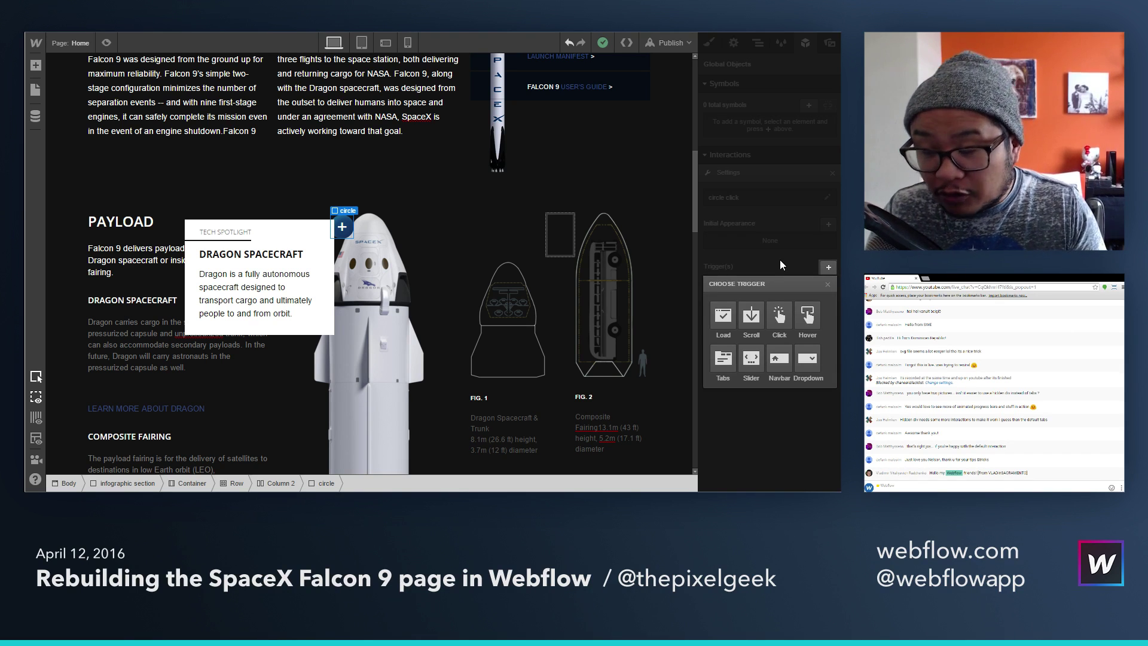
{"action": "left_click", "coordinate": [784, 323]}
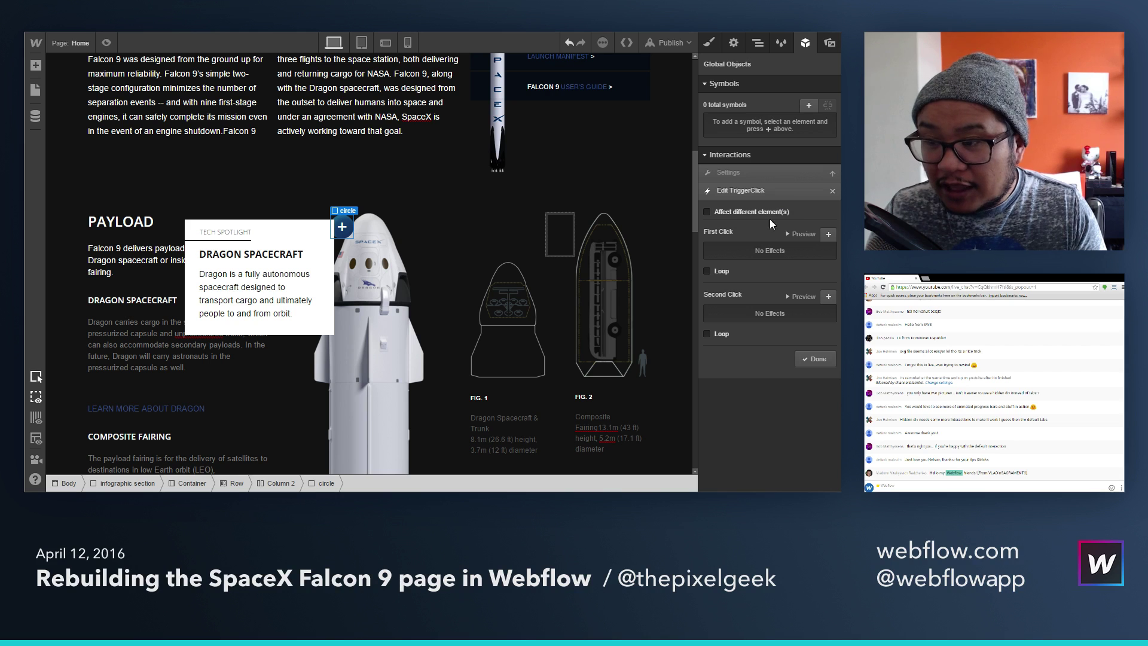
Step: Add a first-click effect that rotates the circle 45° around the Z axis
{"action": "left_click", "coordinate": [826, 236]}
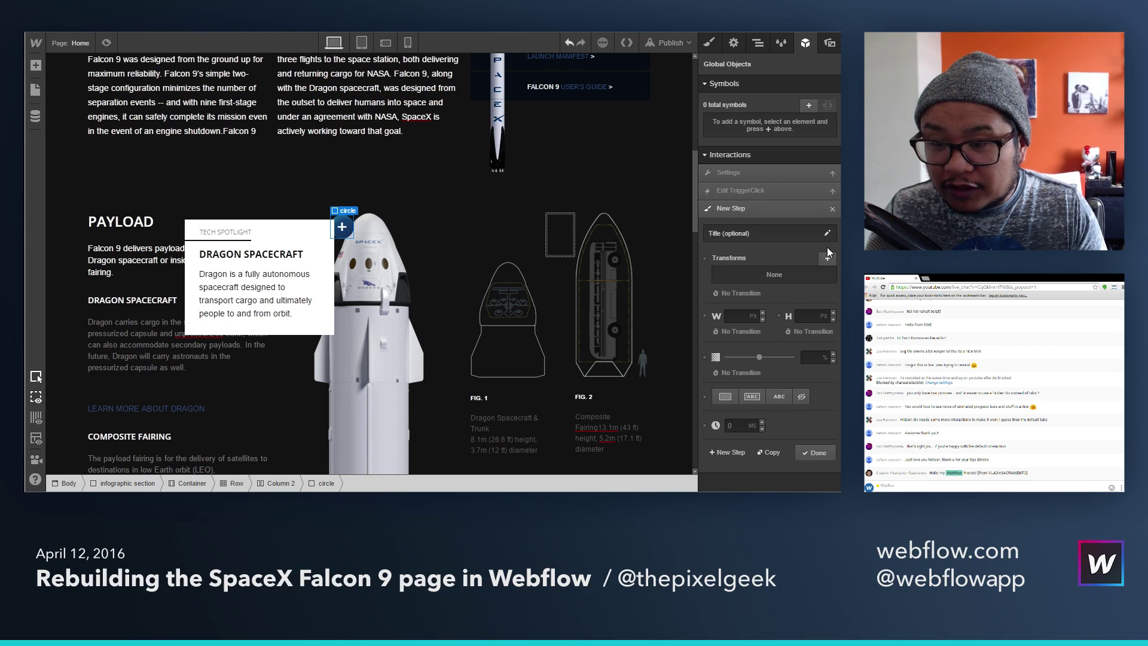
{"action": "left_click", "coordinate": [827, 259]}
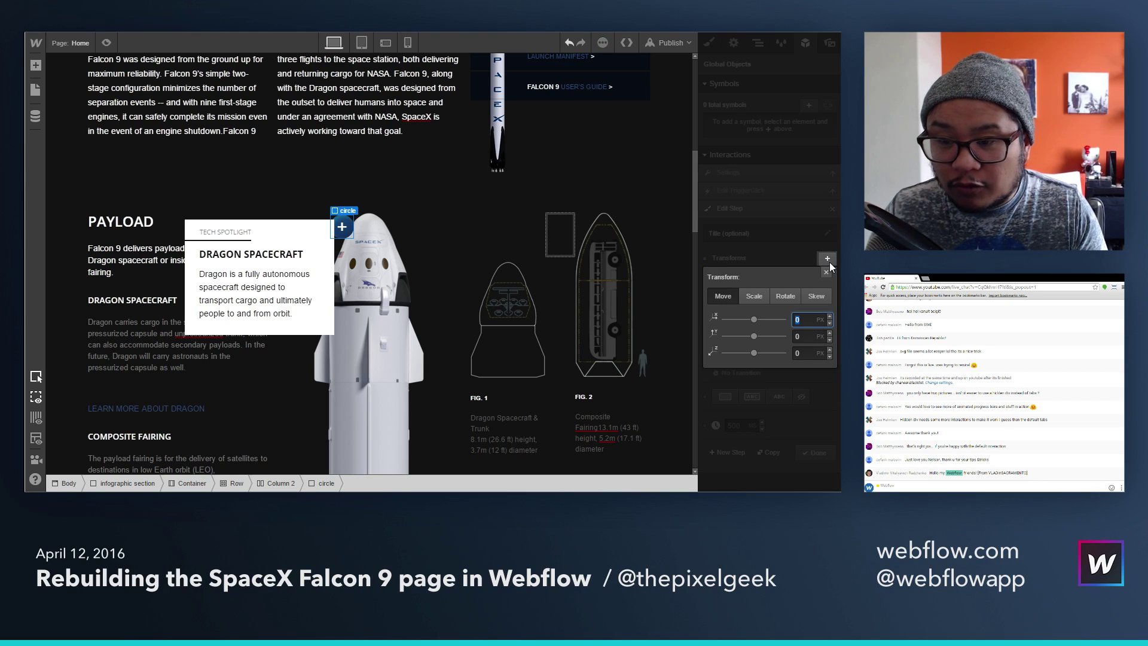
{"action": "left_click", "coordinate": [784, 297]}
{"action": "left_click", "coordinate": [804, 353]}
{"action": "type", "text": "45"}
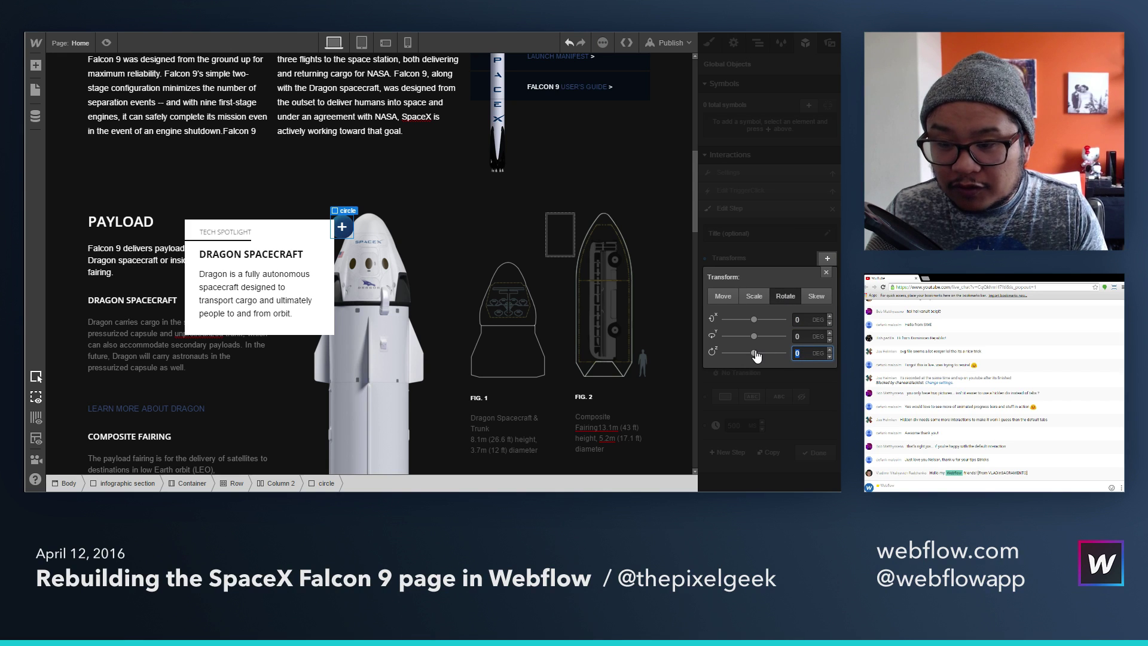
{"action": "key", "text": "Return"}
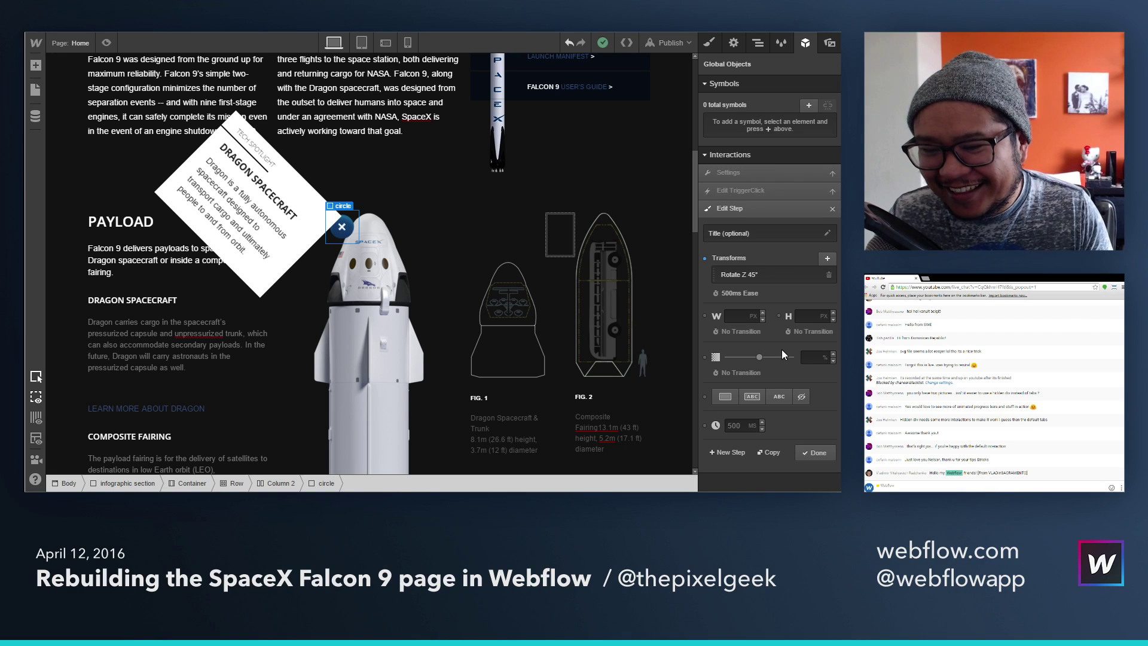
{"action": "left_click", "coordinate": [813, 452]}
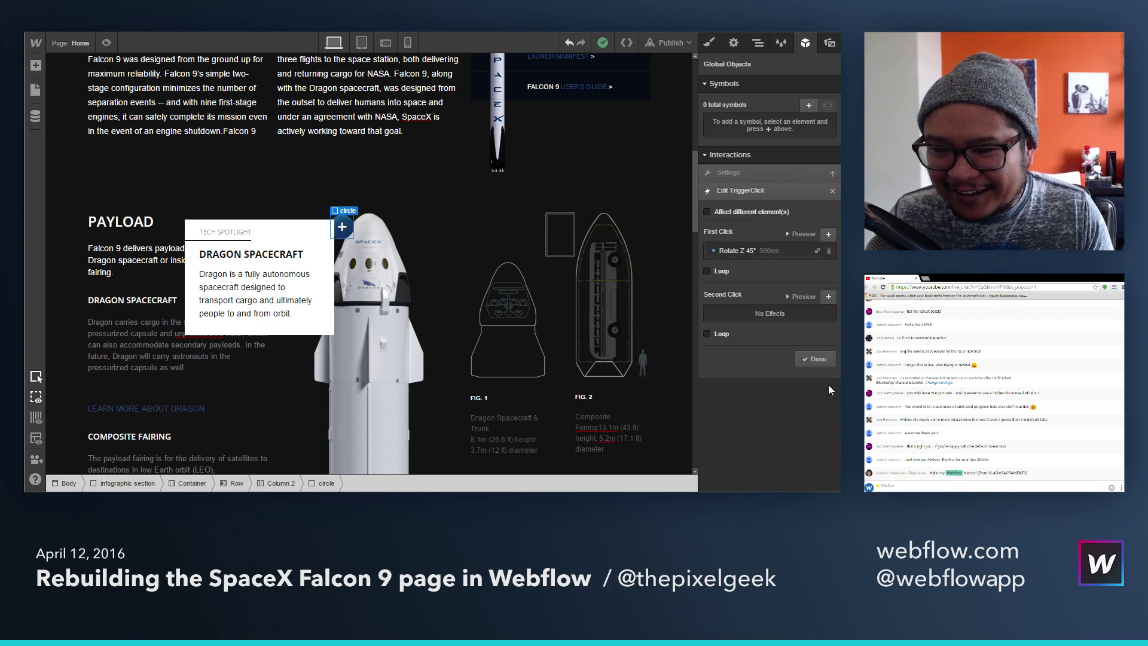
Step: Add a second-click effect that rotates the circle back to 0° around the Z axis
{"action": "left_click", "coordinate": [826, 302]}
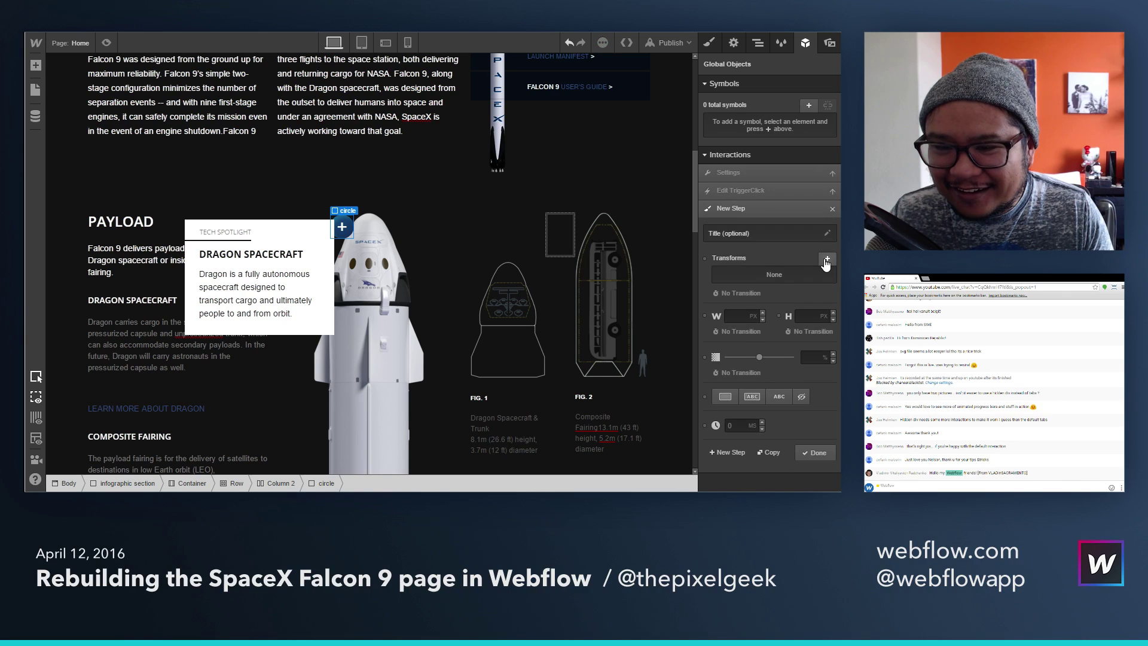
{"action": "left_click", "coordinate": [826, 261]}
{"action": "left_click", "coordinate": [785, 296]}
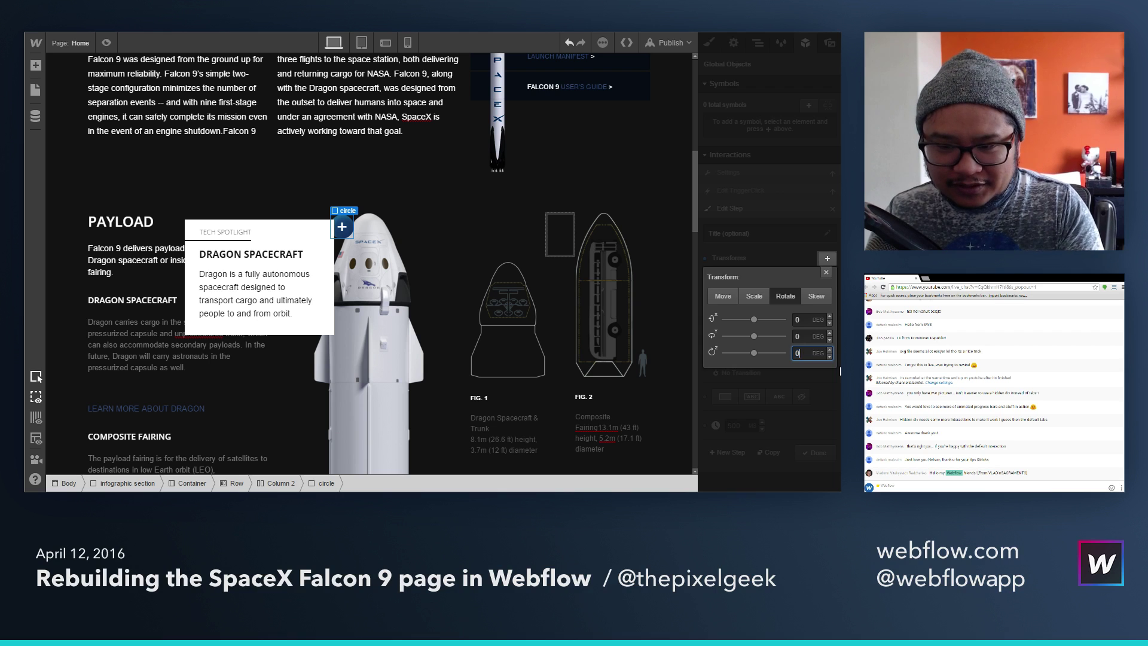
{"action": "left_click", "coordinate": [840, 370]}
{"action": "left_click", "coordinate": [812, 452]}
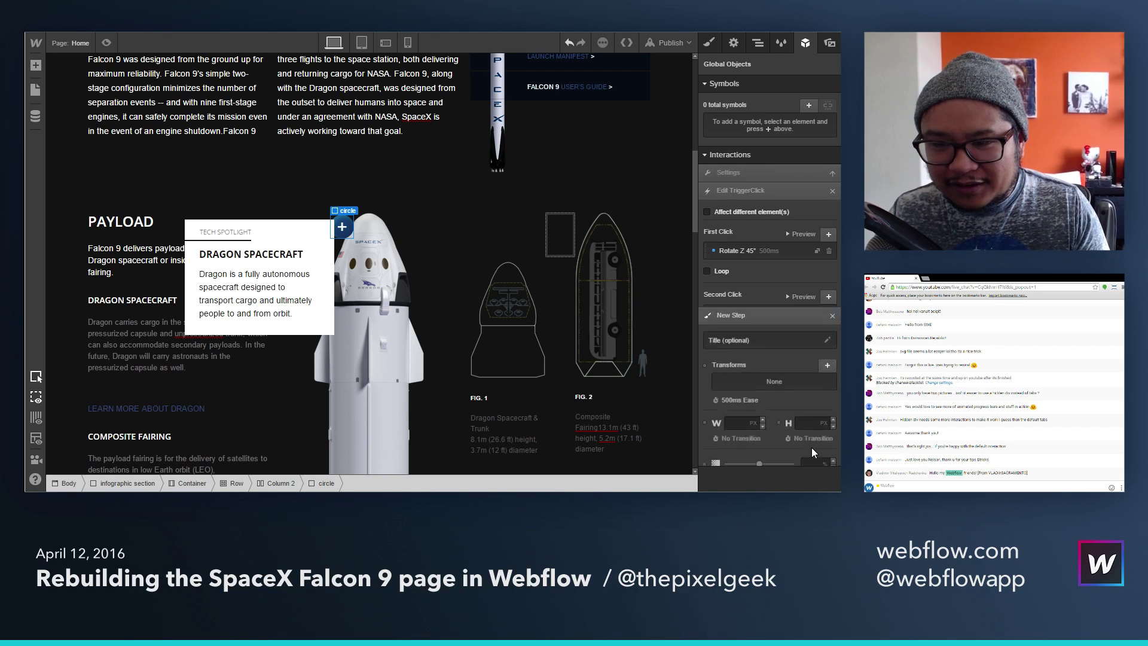
Step: Preview the first-click and second-click rotations and finish editing the click trigger
{"action": "left_click", "coordinate": [803, 234]}
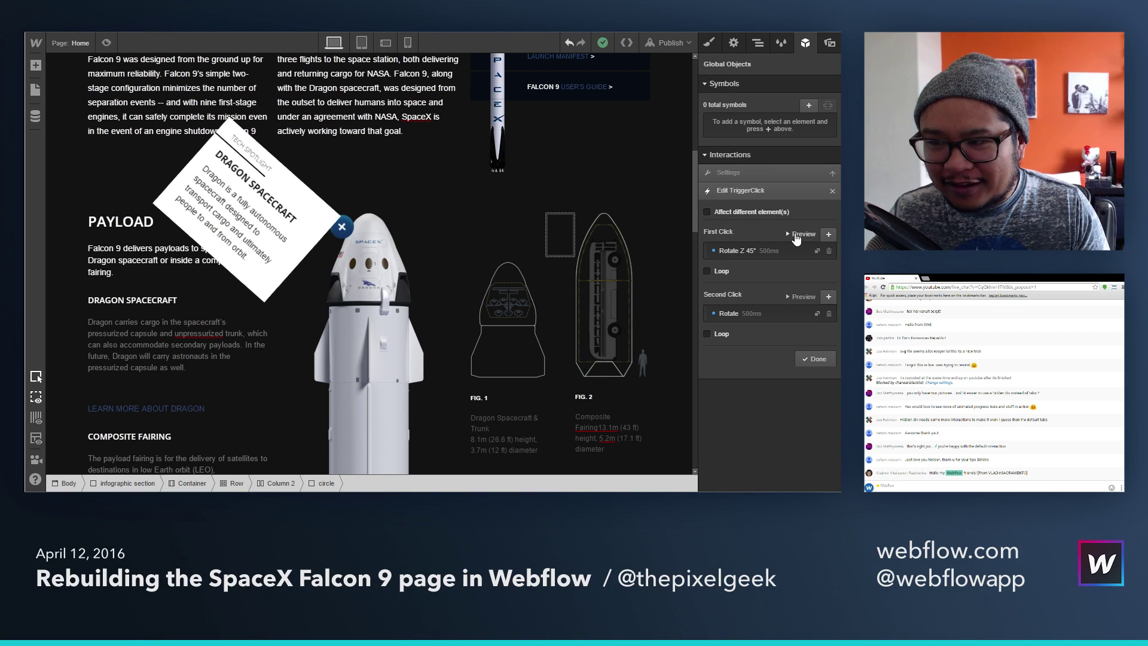
{"action": "left_click", "coordinate": [804, 296]}
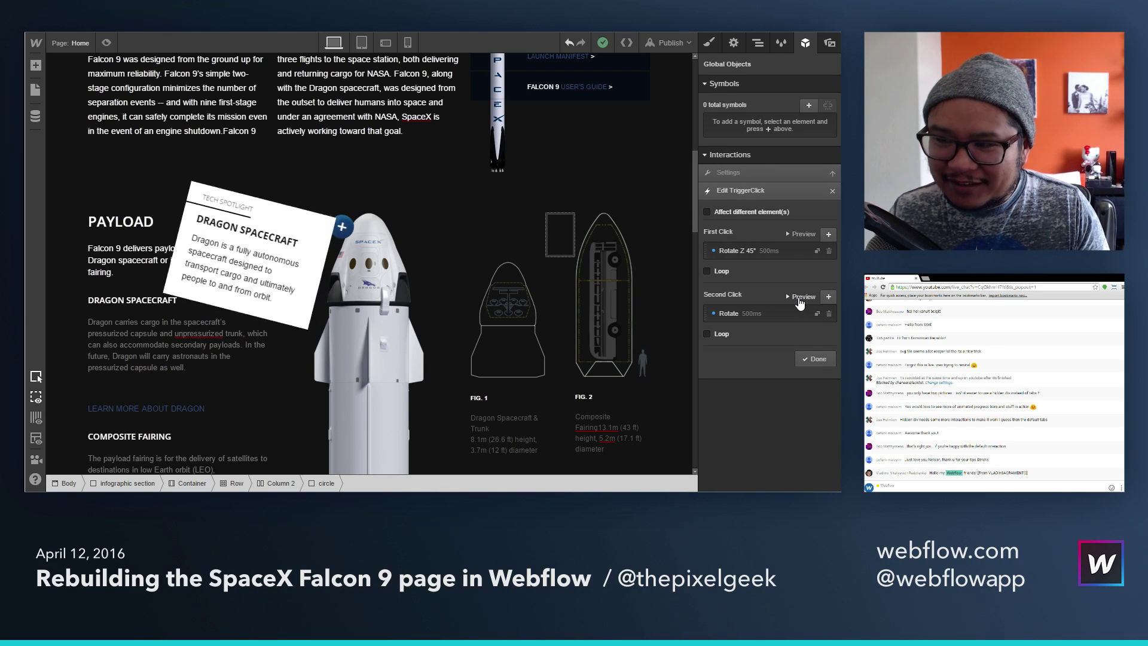
{"action": "left_click", "coordinate": [814, 360]}
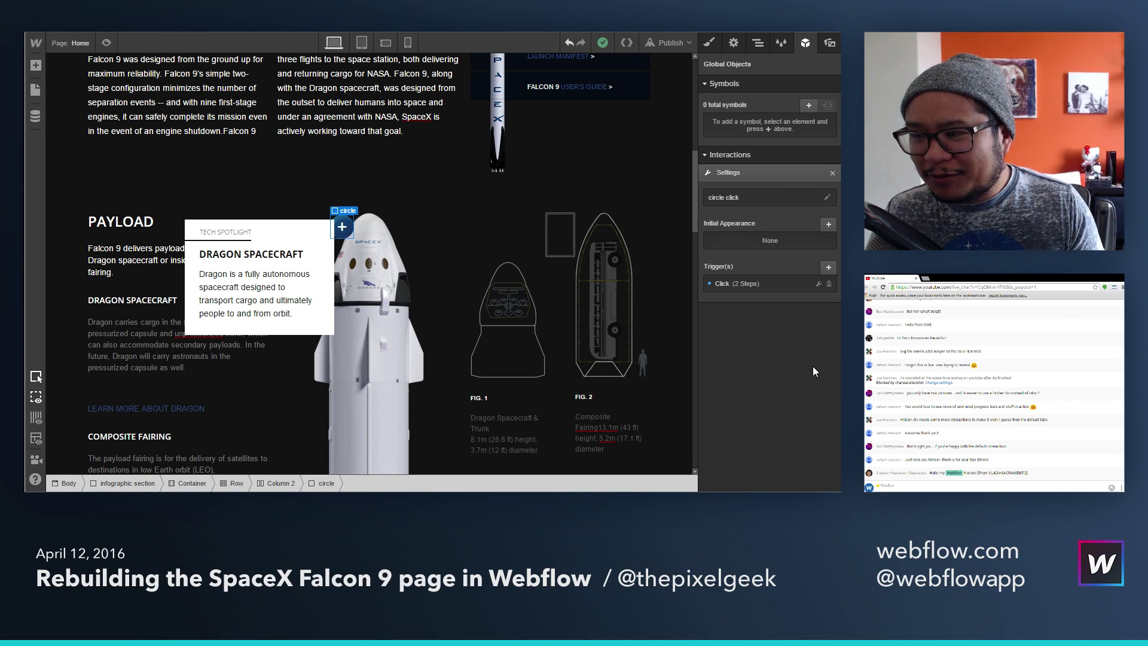
Step: Add a rotate transform of -45° around the Z axis to the card's style
{"action": "left_click", "coordinate": [241, 333]}
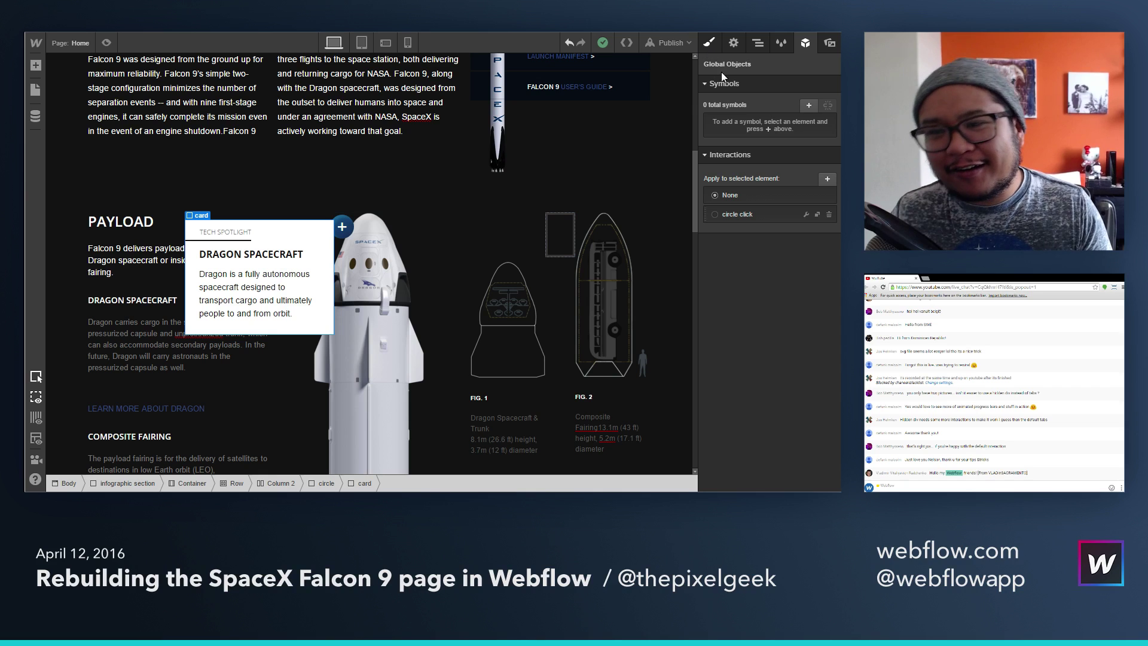
{"action": "left_click", "coordinate": [709, 43]}
{"action": "scroll", "coordinate": [792, 363], "scroll_direction": "down", "scroll_amount": 10}
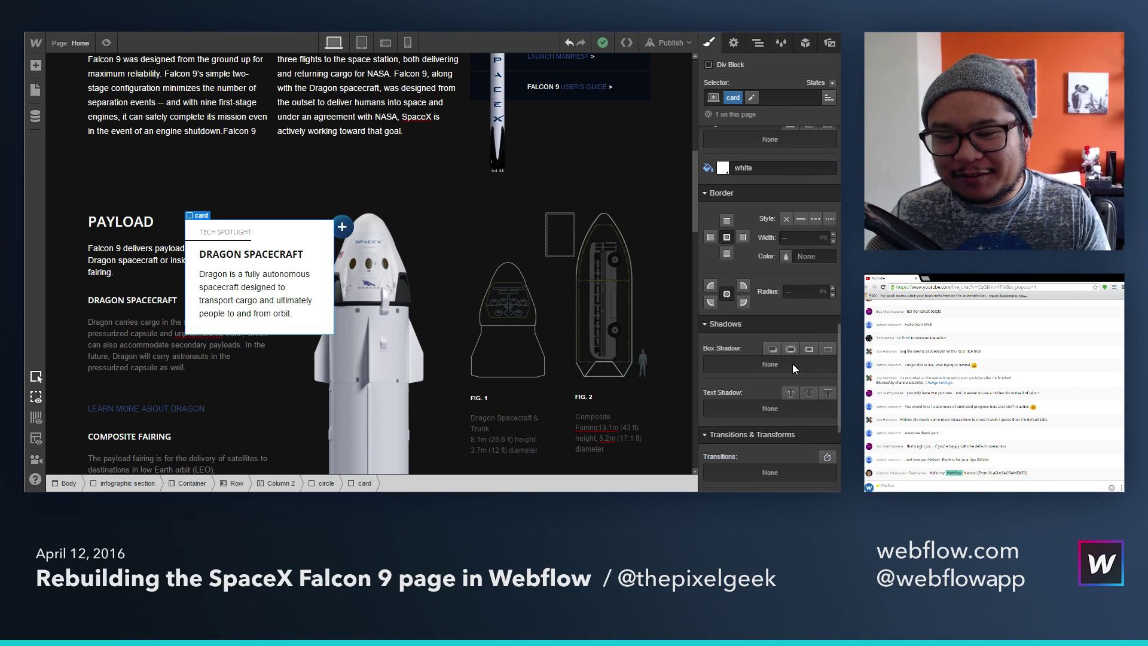
{"action": "scroll", "coordinate": [791, 363], "scroll_direction": "down", "scroll_amount": 5}
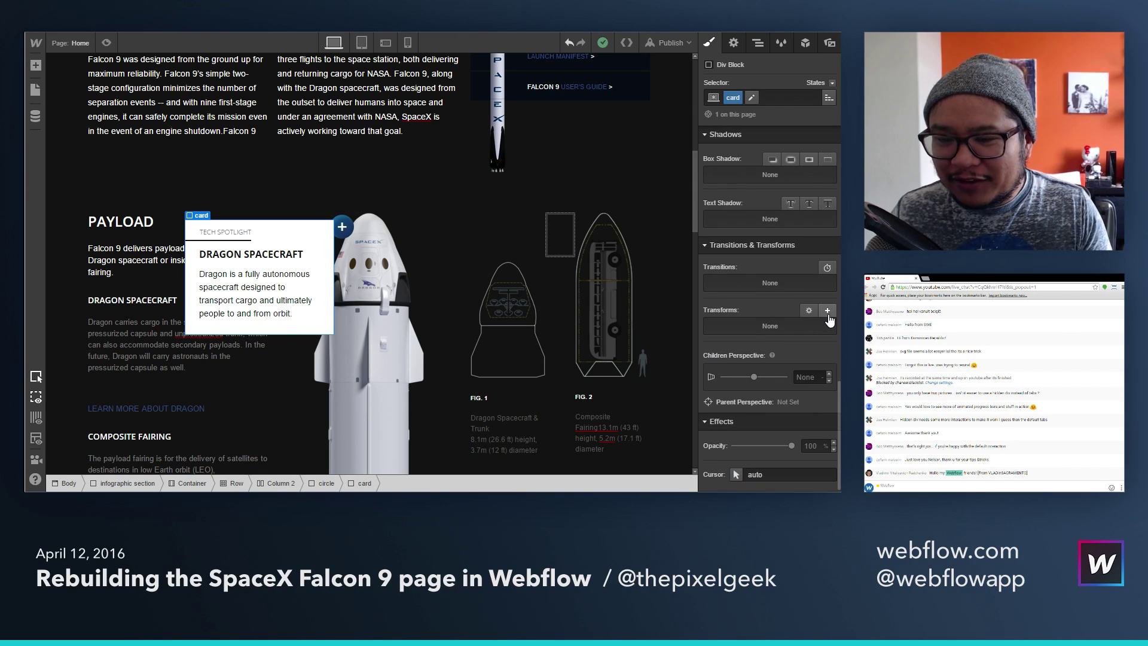
{"action": "left_click", "coordinate": [827, 311]}
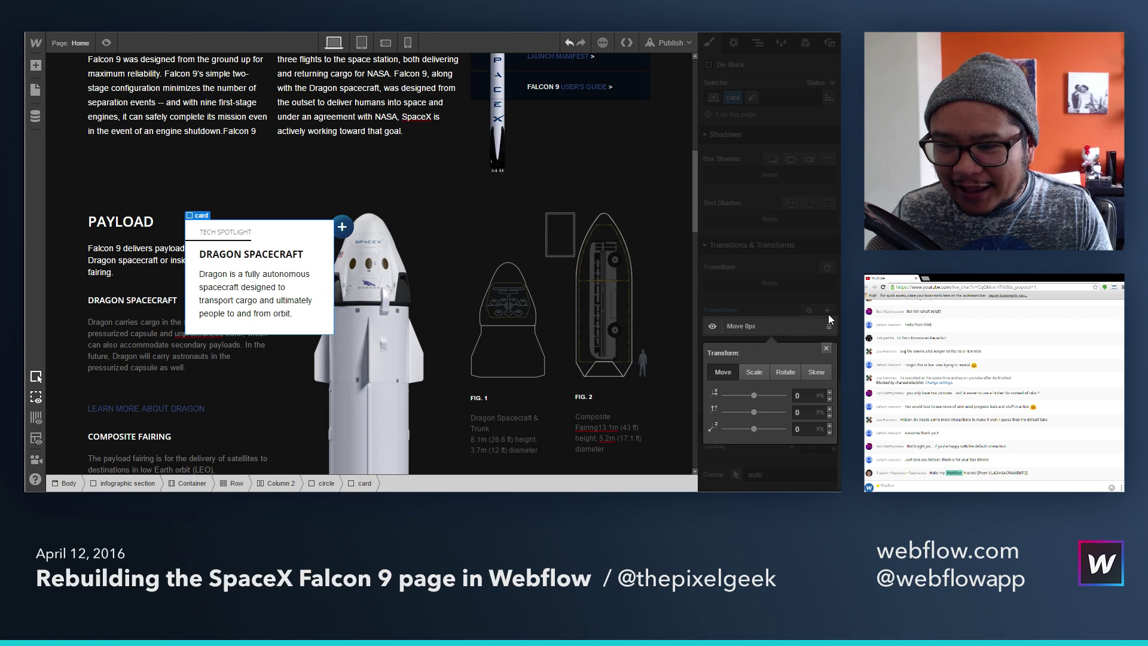
{"action": "left_click", "coordinate": [785, 372]}
{"action": "left_click", "coordinate": [807, 428]}
{"action": "type", "text": "-45"}
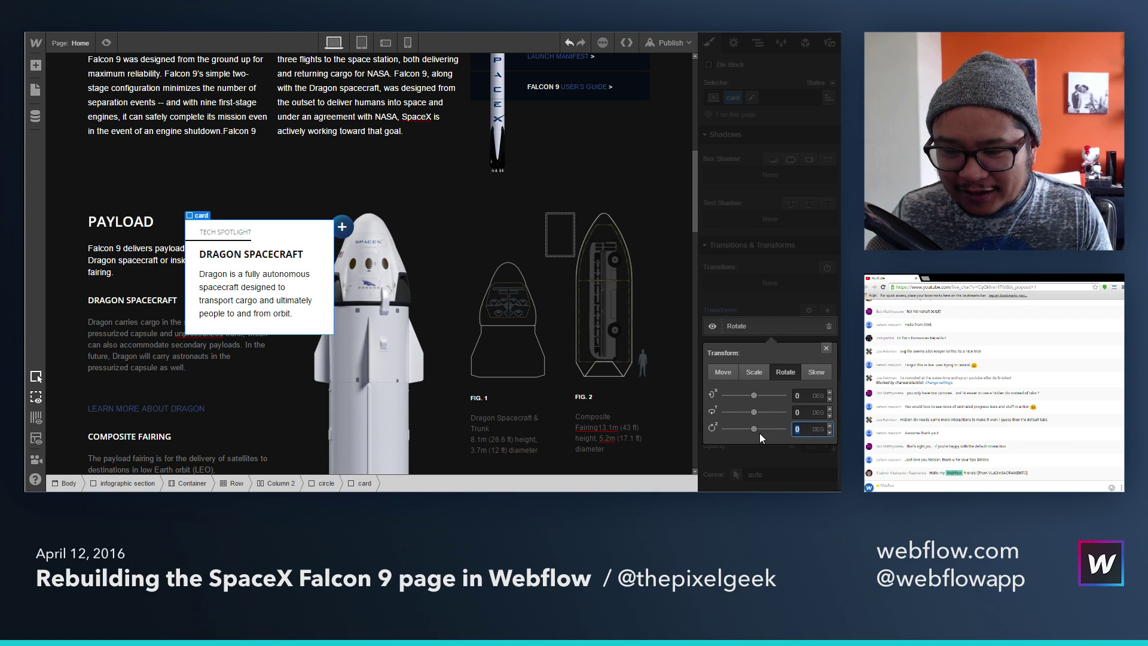
{"action": "key", "text": "Return"}
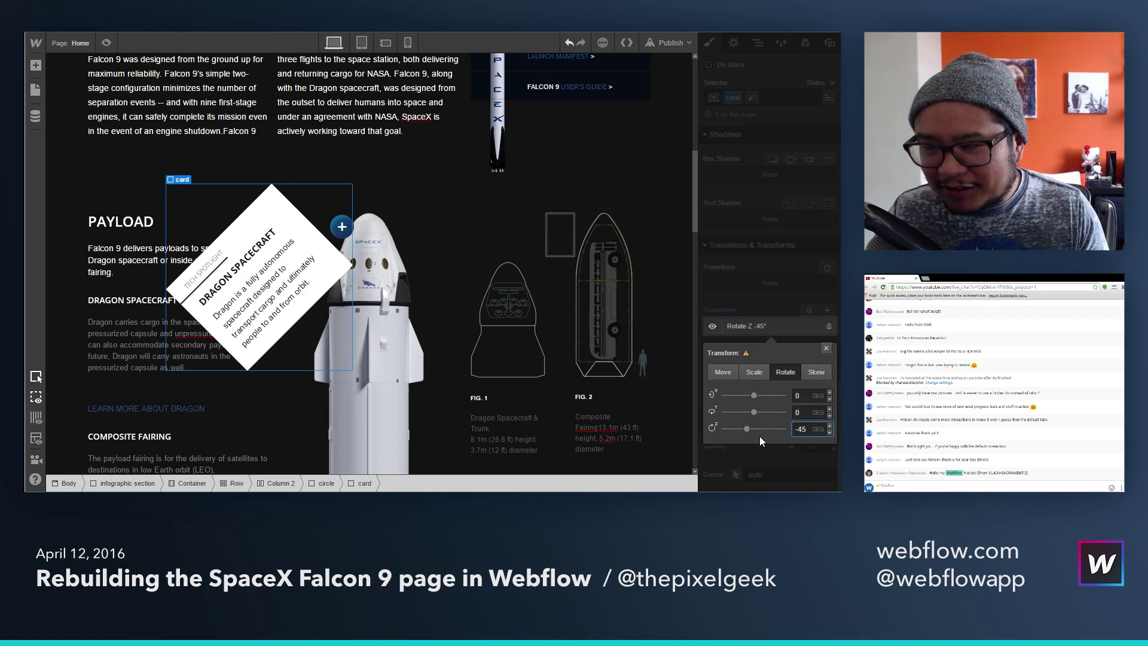
{"action": "left_click", "coordinate": [826, 348]}
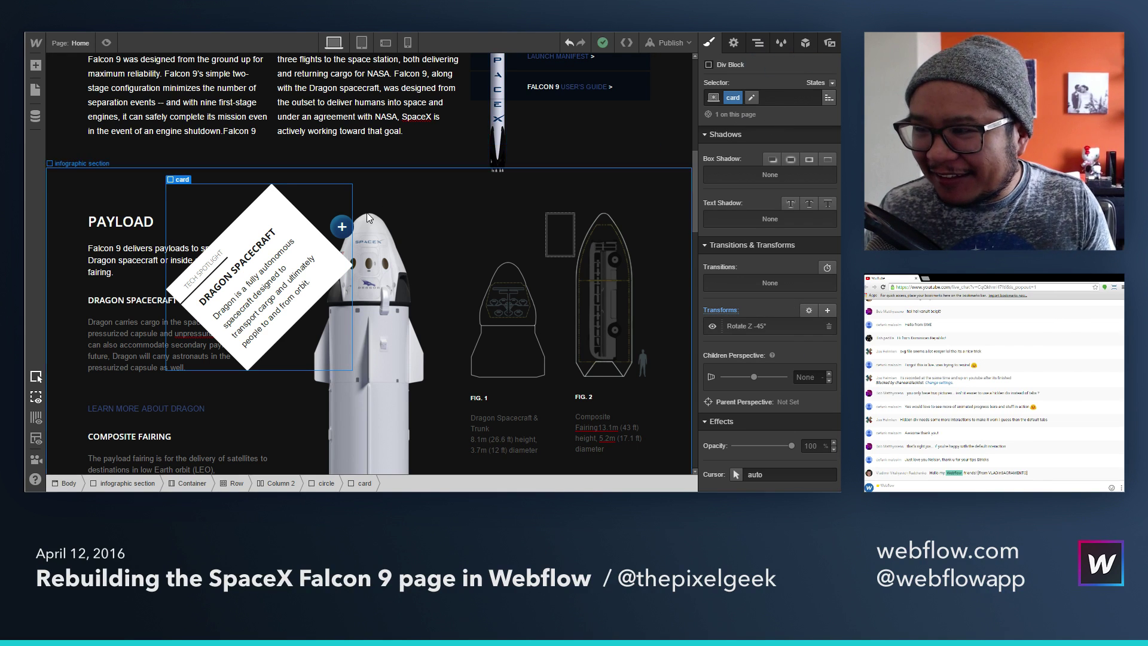
Step: Add a second click trigger to the circle's "circle click" interaction that affects the "card" class, limited to nested elements
{"action": "left_click", "coordinate": [346, 227]}
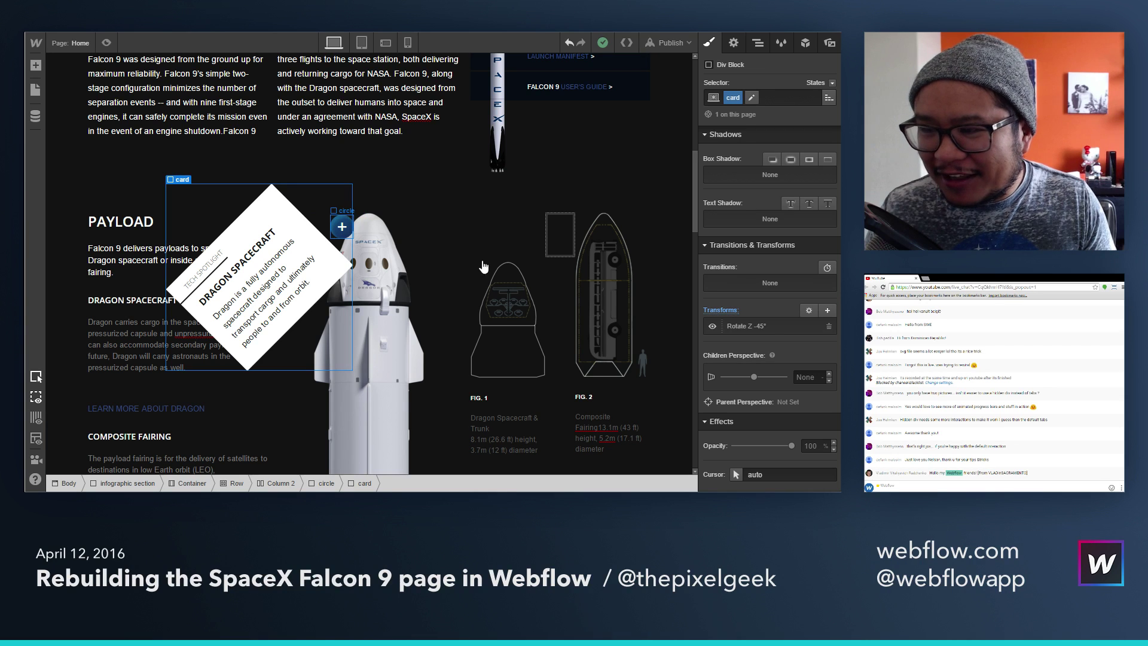
{"action": "left_click", "coordinate": [807, 45]}
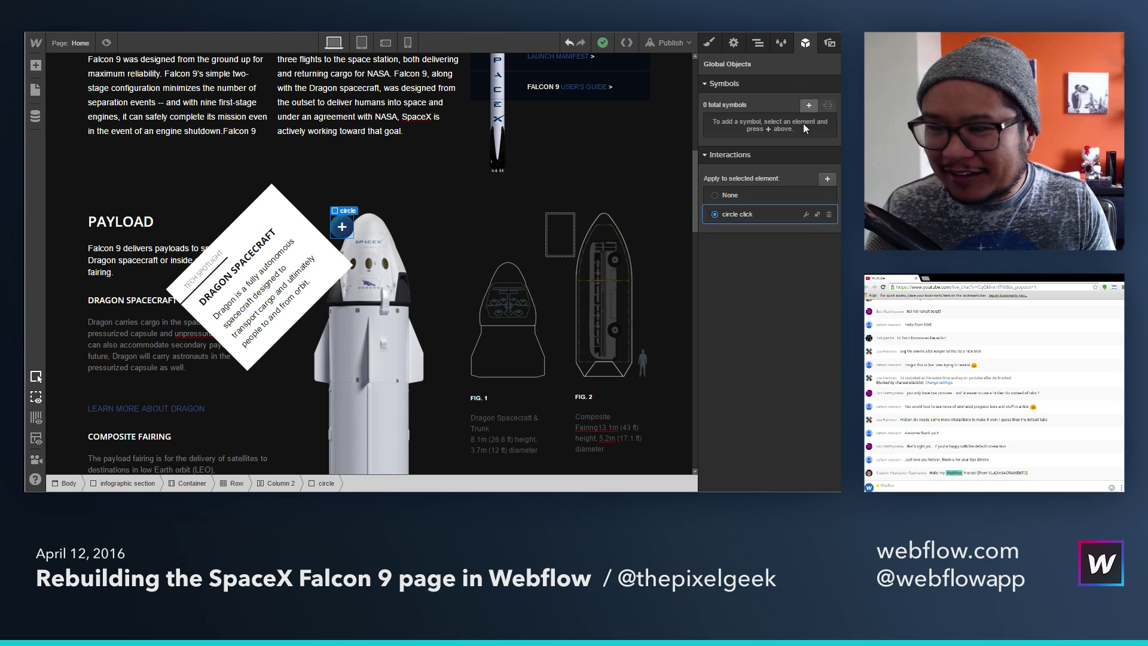
{"action": "left_click", "coordinate": [806, 215]}
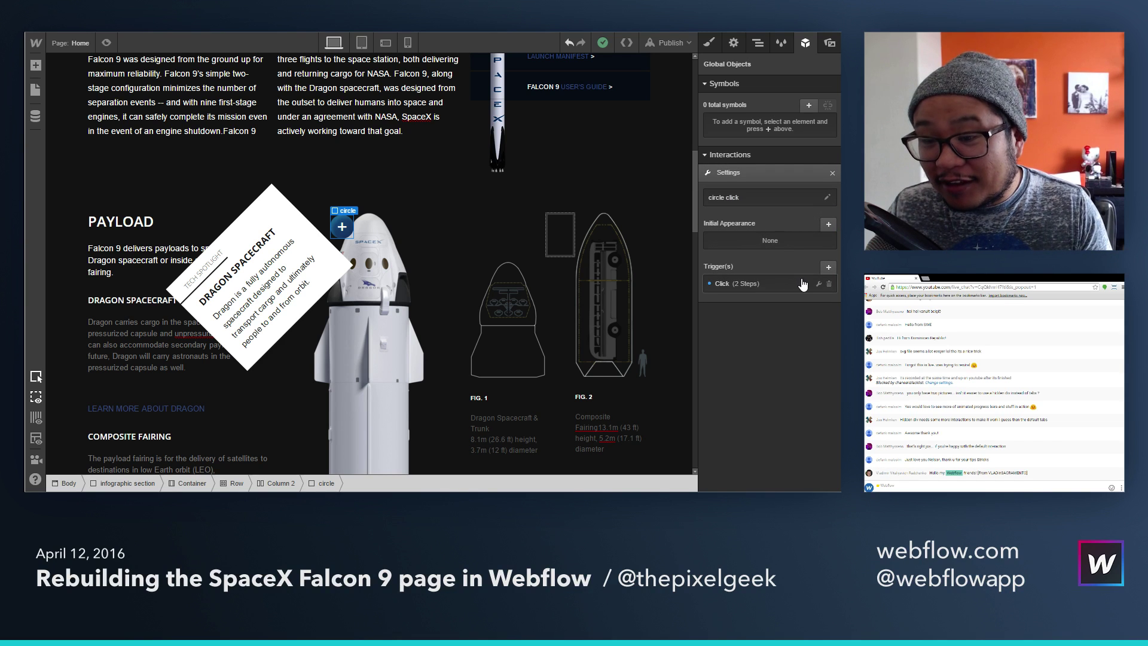
{"action": "left_click", "coordinate": [829, 269]}
{"action": "left_click", "coordinate": [786, 306]}
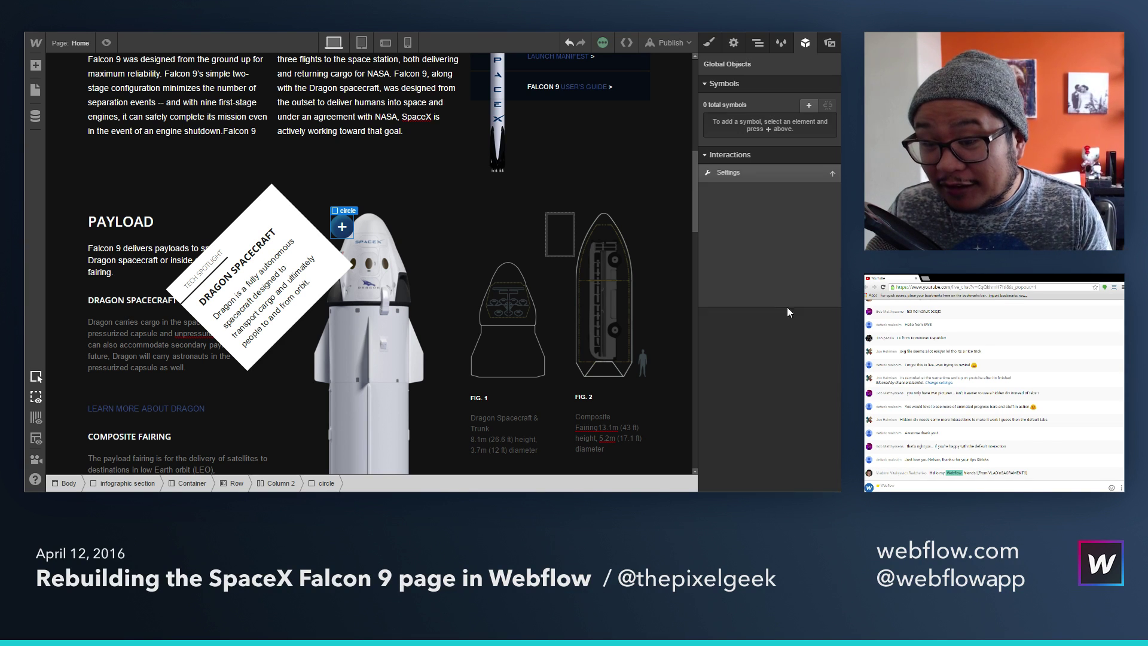
{"action": "left_click", "coordinate": [746, 212]}
{"action": "left_click", "coordinate": [737, 232]}
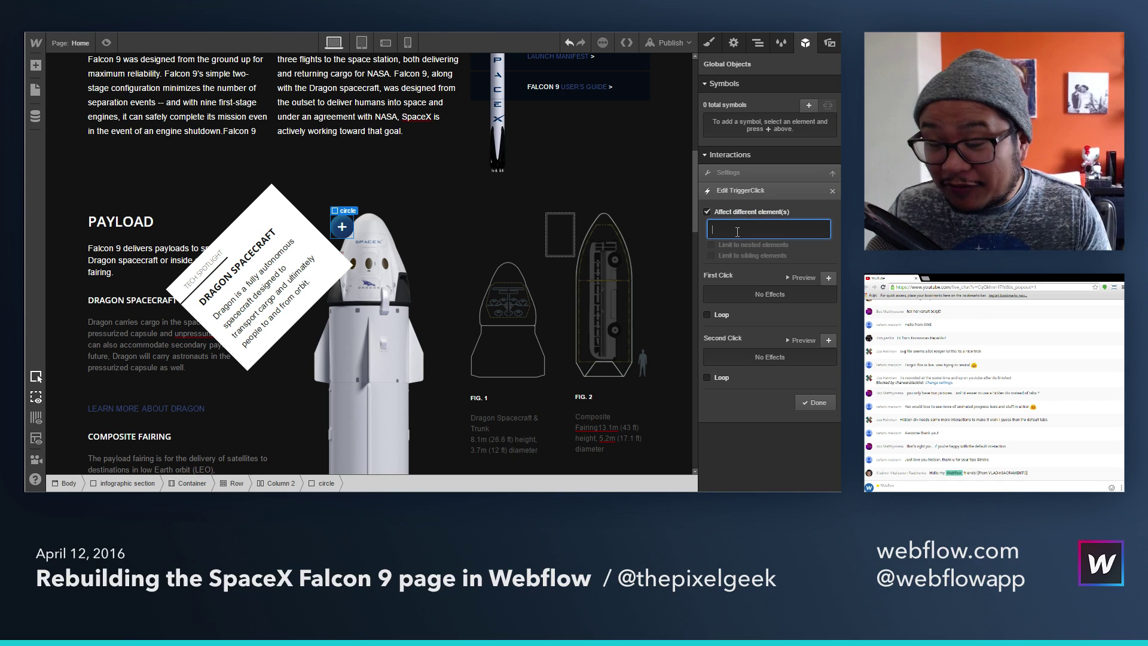
{"action": "type", "text": "card"}
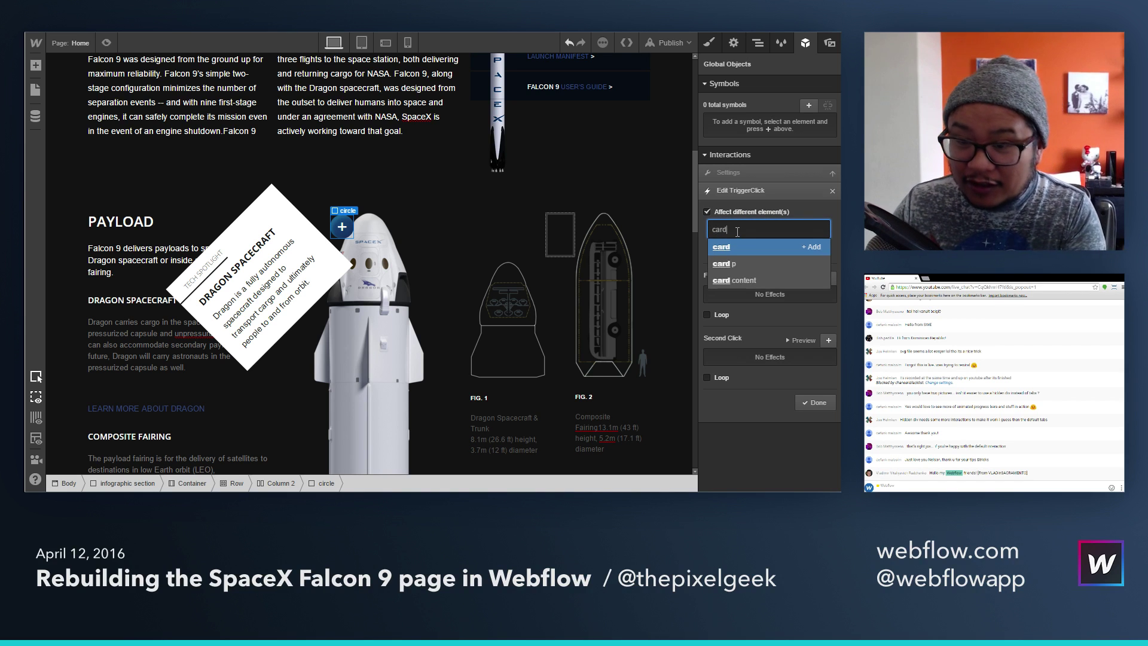
{"action": "key", "text": "Return"}
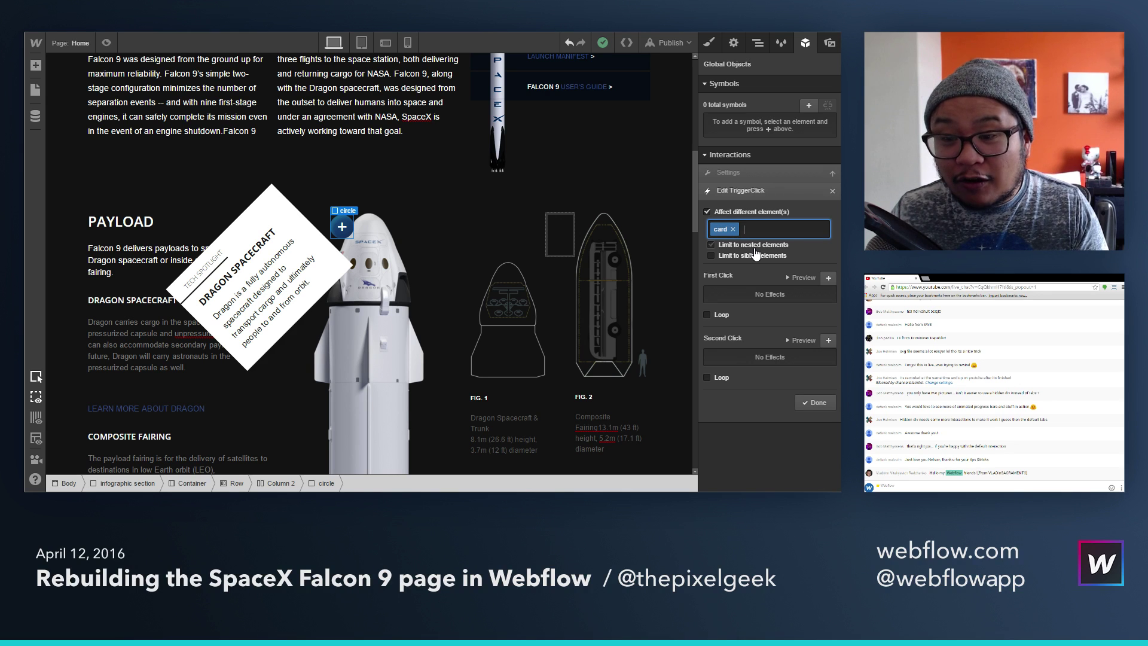
{"action": "left_click", "coordinate": [753, 247]}
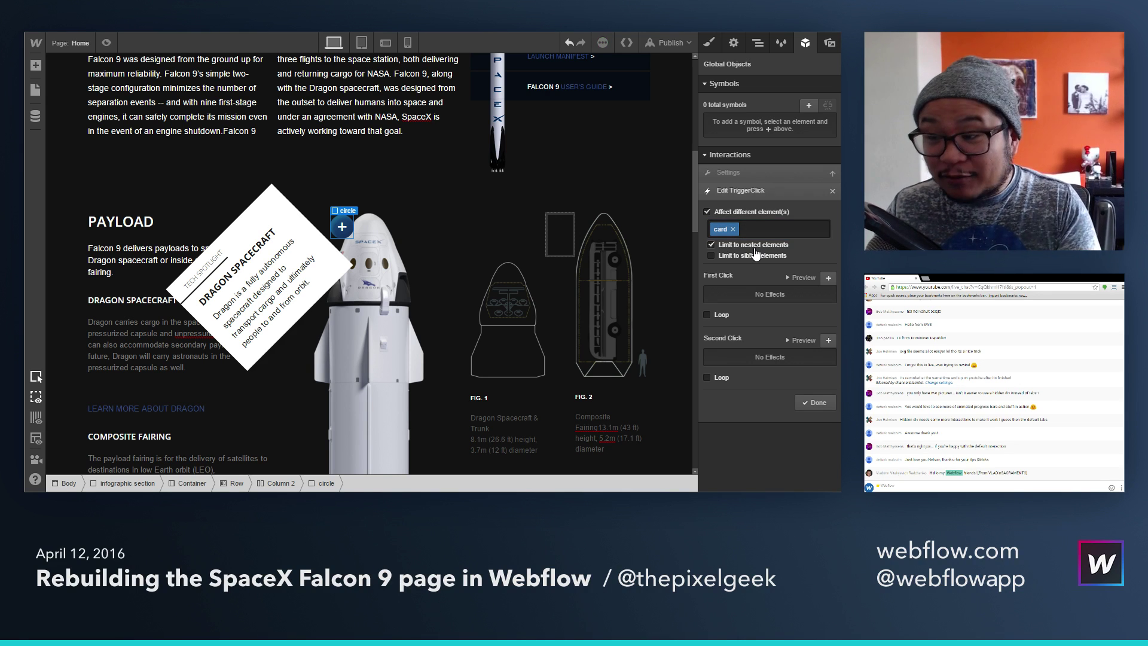
Step: Add a first-click effect that rotates the card -45° around the Z axis
{"action": "left_click", "coordinate": [828, 276]}
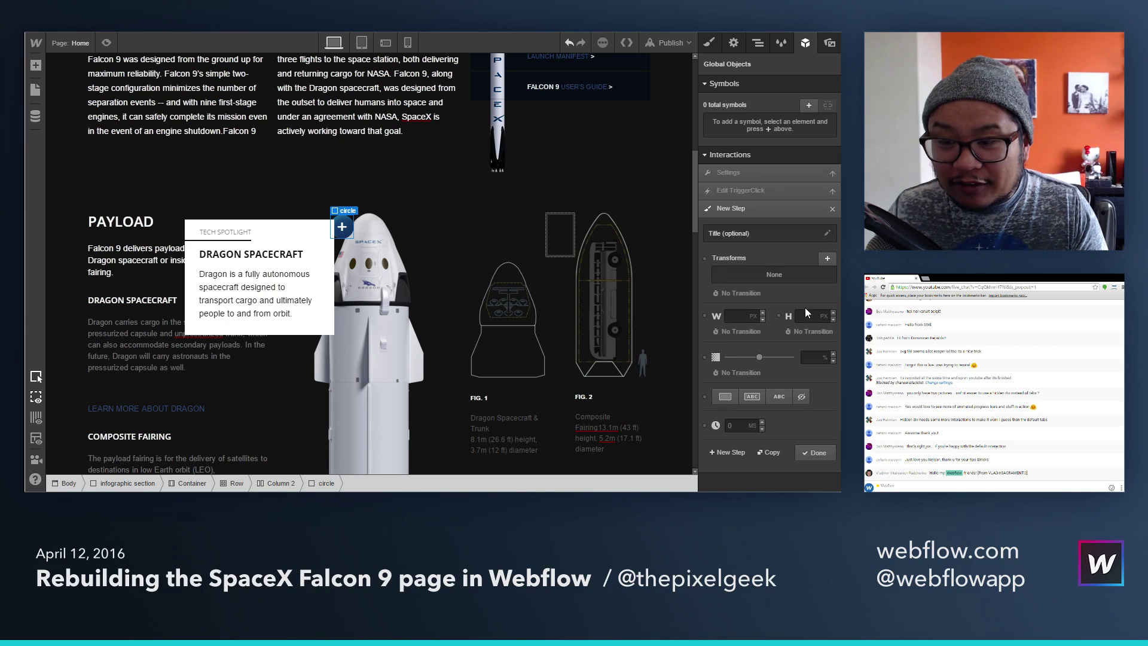
{"action": "left_click", "coordinate": [826, 259]}
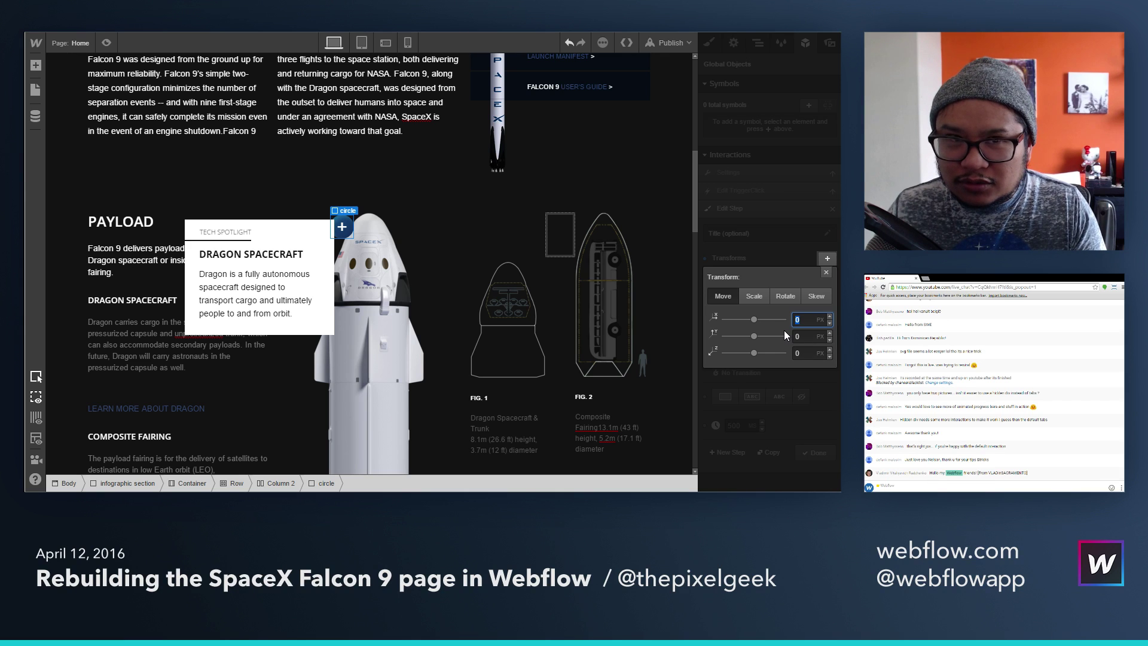
{"action": "left_click", "coordinate": [783, 295]}
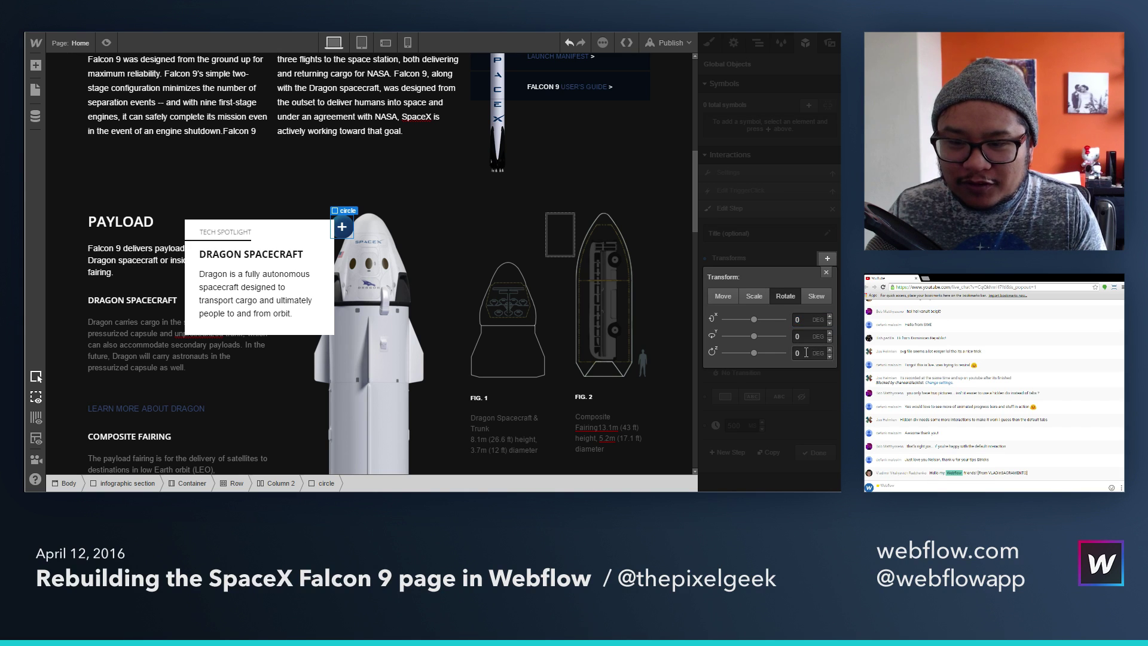
{"action": "left_click", "coordinate": [801, 353]}
{"action": "type", "text": "-45"}
{"action": "key", "text": "Return"}
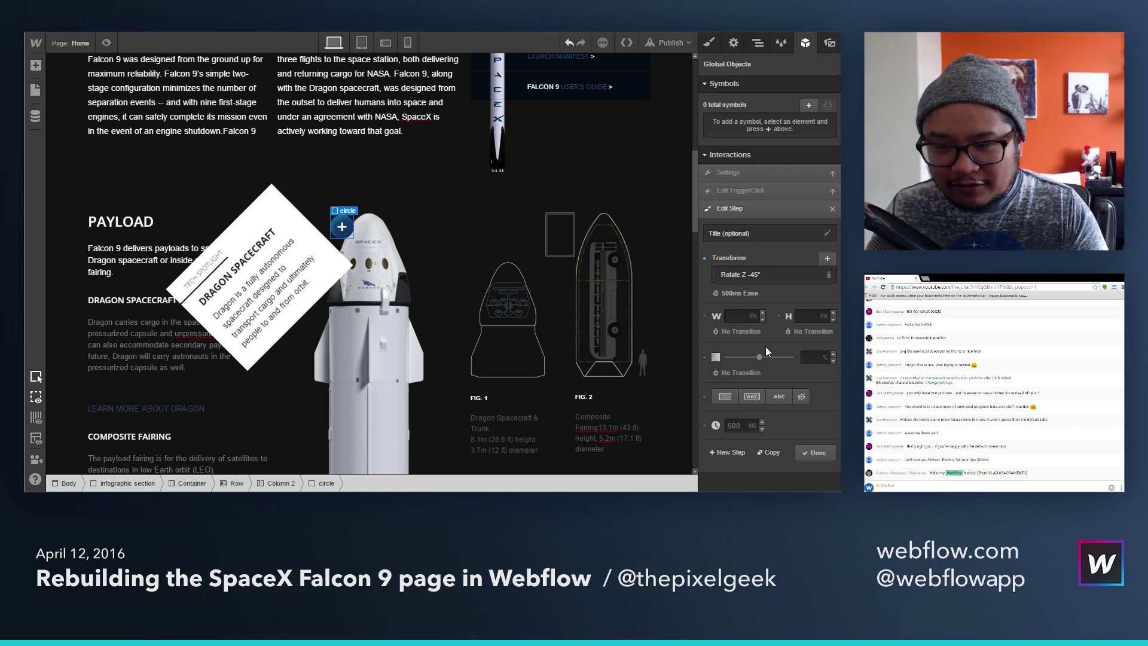
{"action": "left_click", "coordinate": [814, 453]}
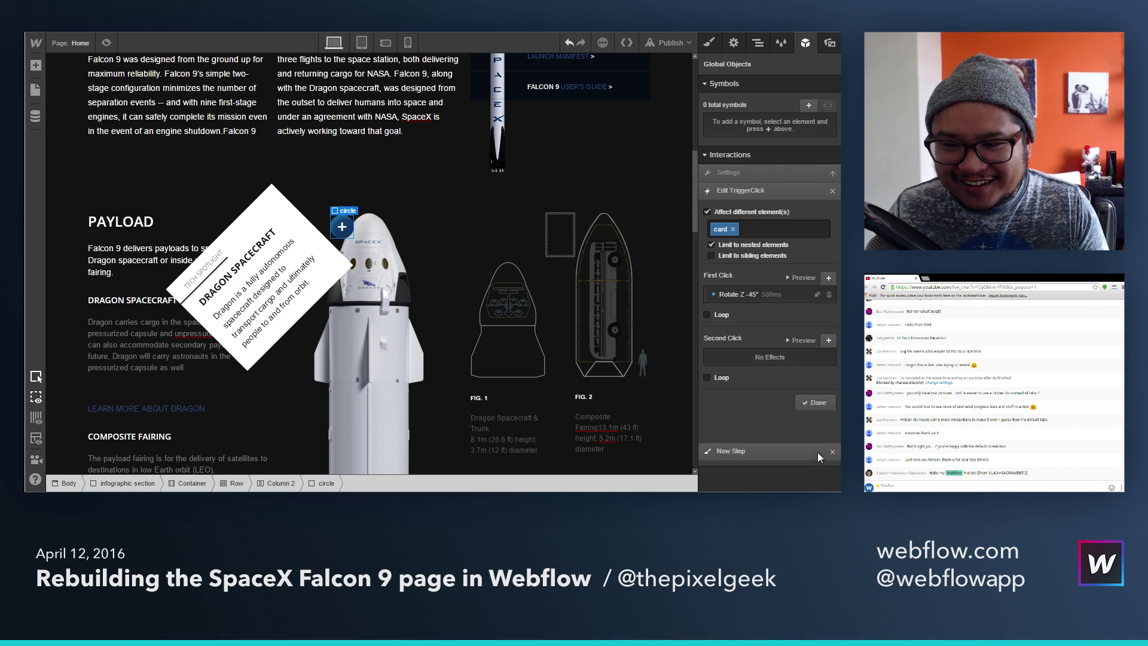
Step: Add a second-click effect that rotates the card -45° around the Z axis and finish the card's click trigger
{"action": "left_click", "coordinate": [827, 342]}
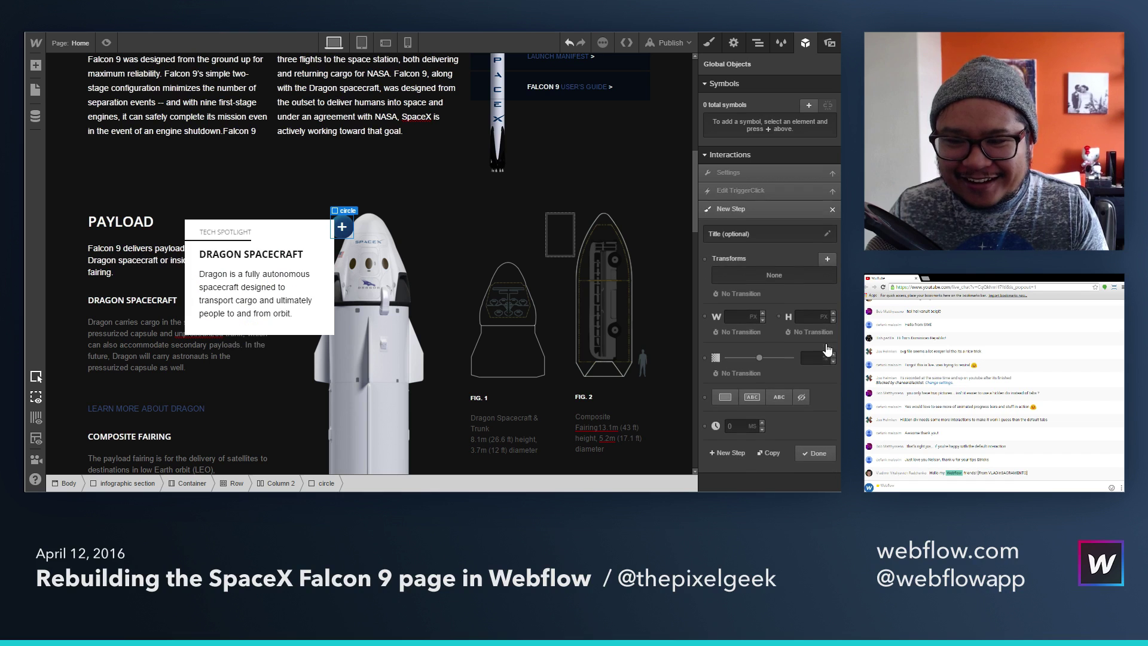
{"action": "left_click", "coordinate": [825, 261]}
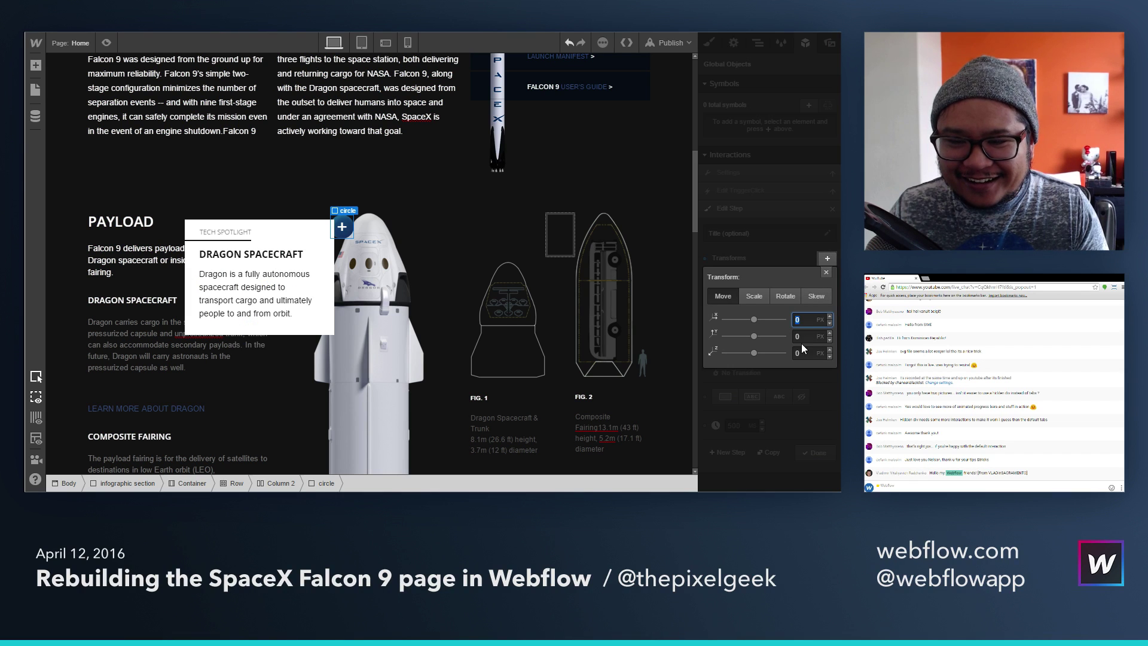
{"action": "left_click", "coordinate": [784, 296]}
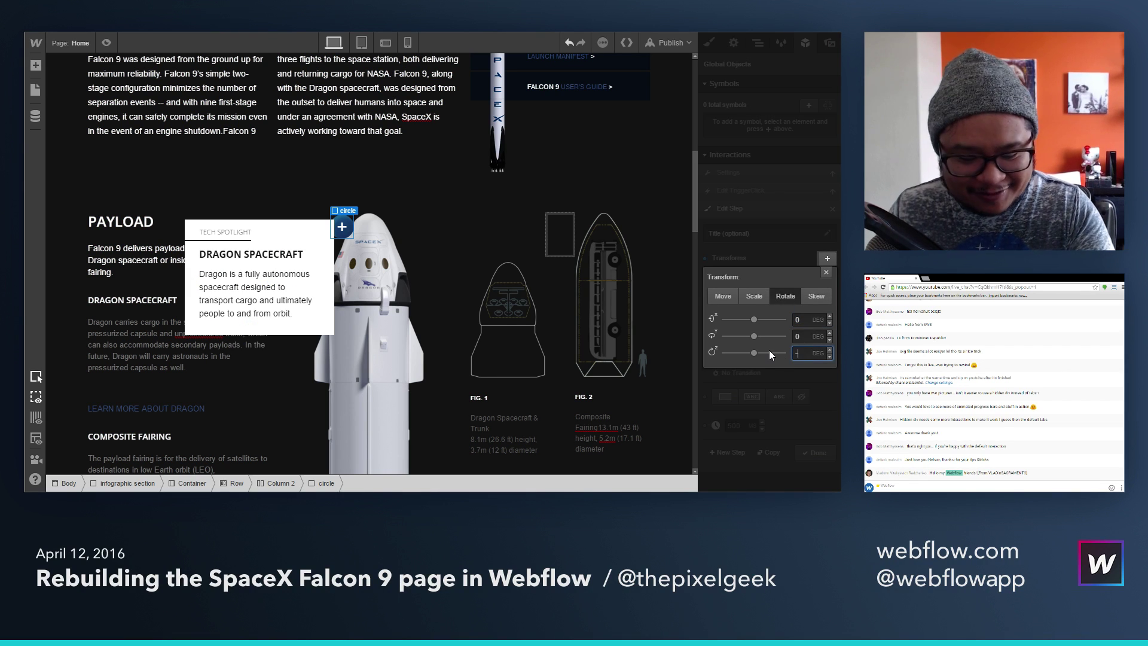
{"action": "type", "text": "-45"}
{"action": "key", "text": "Return"}
{"action": "left_click", "coordinate": [814, 452]}
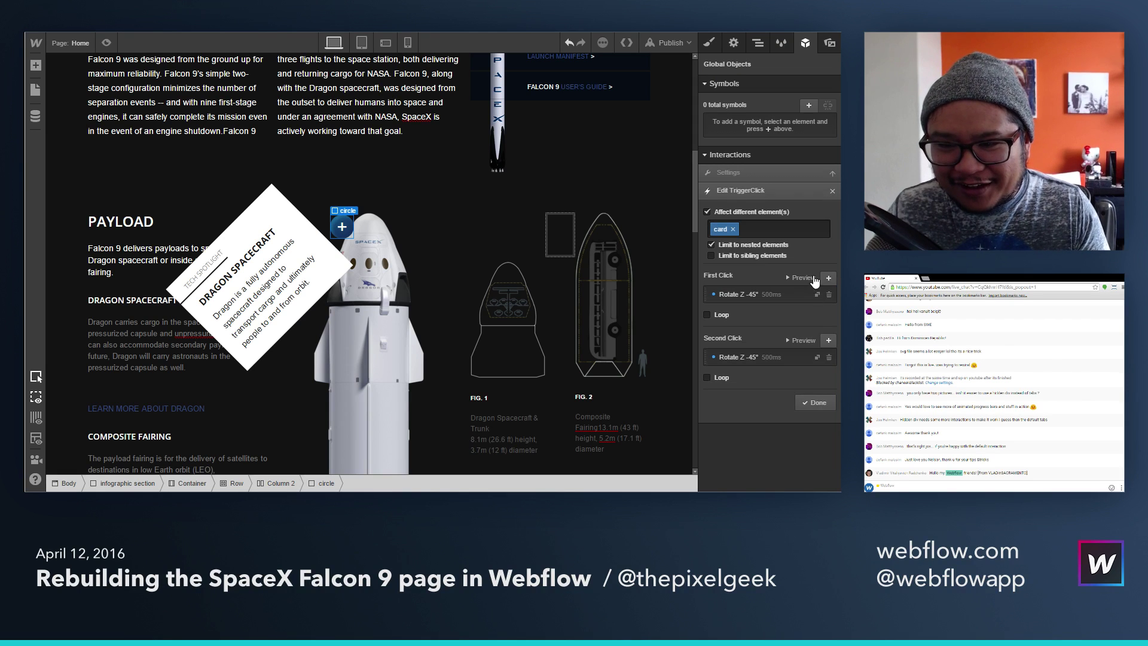
{"action": "left_click", "coordinate": [814, 403]}
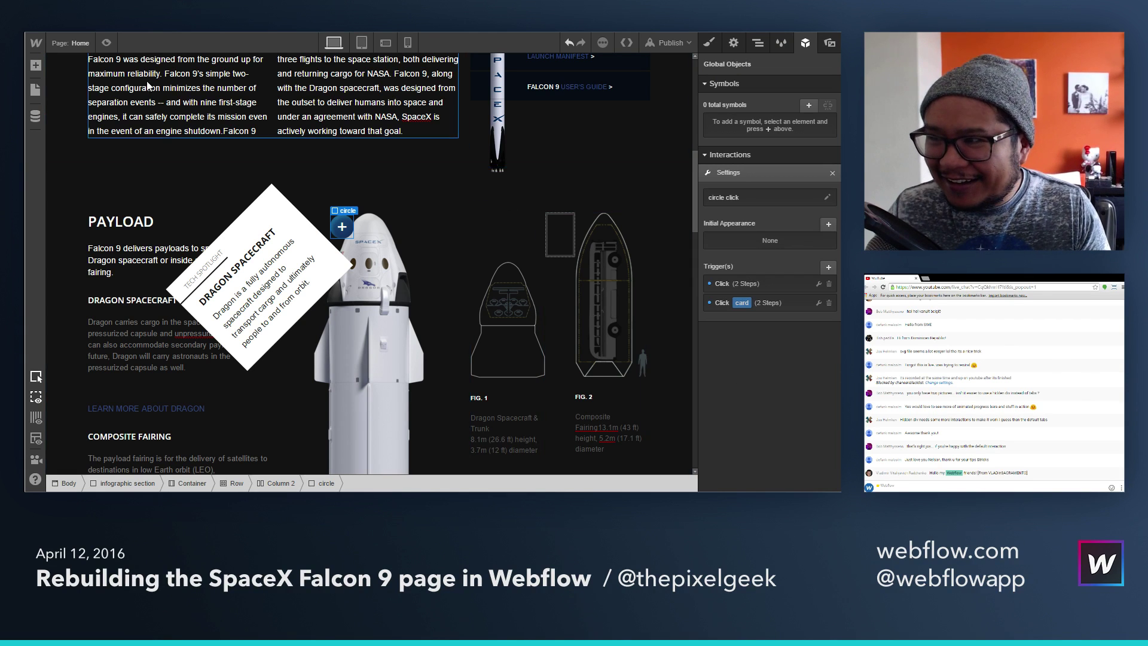
Step: Test the plus-sign circle's click animation on the card repeatedly in page preview, and return to editing
{"action": "left_click", "coordinate": [106, 42]}
{"action": "left_click", "coordinate": [403, 226]}
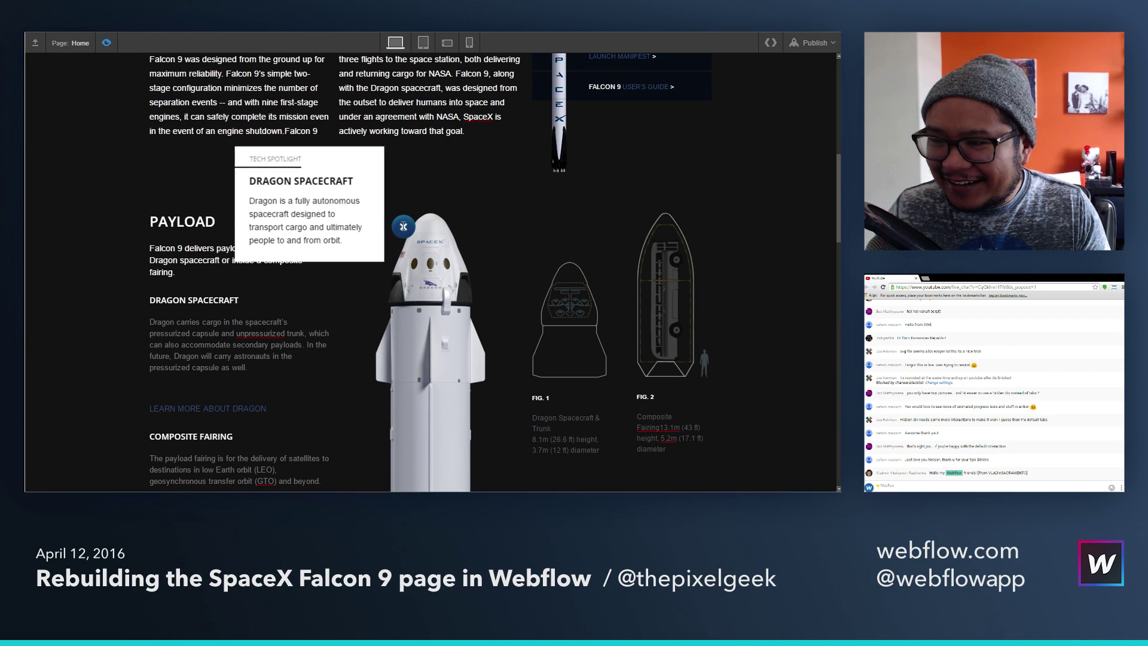
{"action": "left_click", "coordinate": [404, 228]}
{"action": "left_click", "coordinate": [405, 232]}
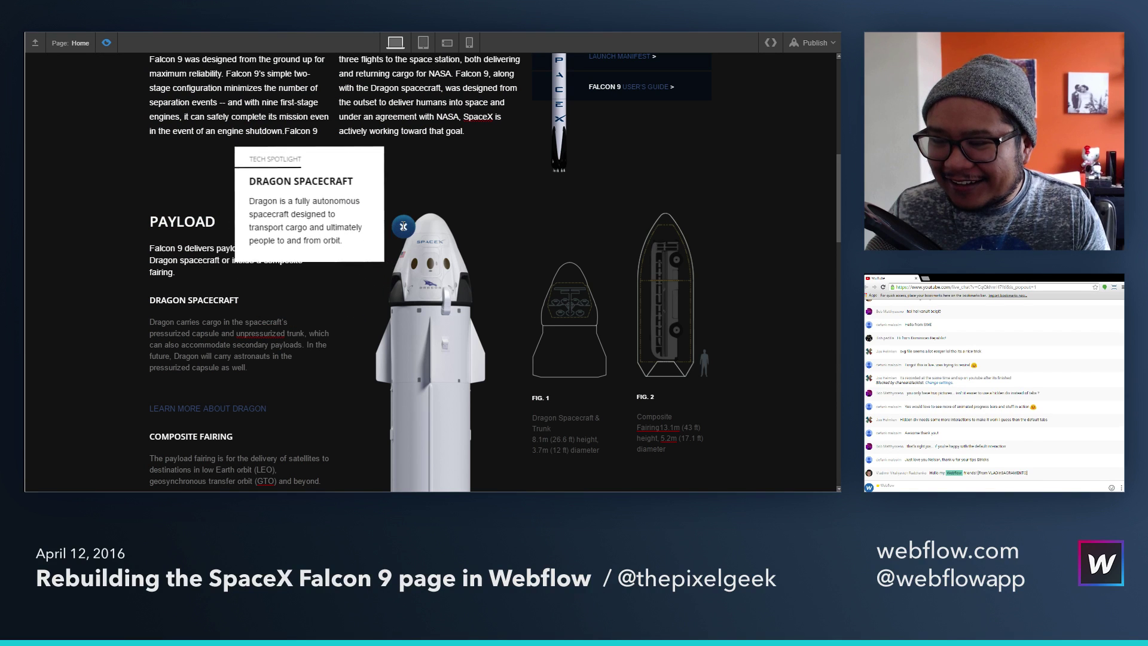
{"action": "left_click", "coordinate": [403, 226]}
{"action": "left_click", "coordinate": [404, 226]}
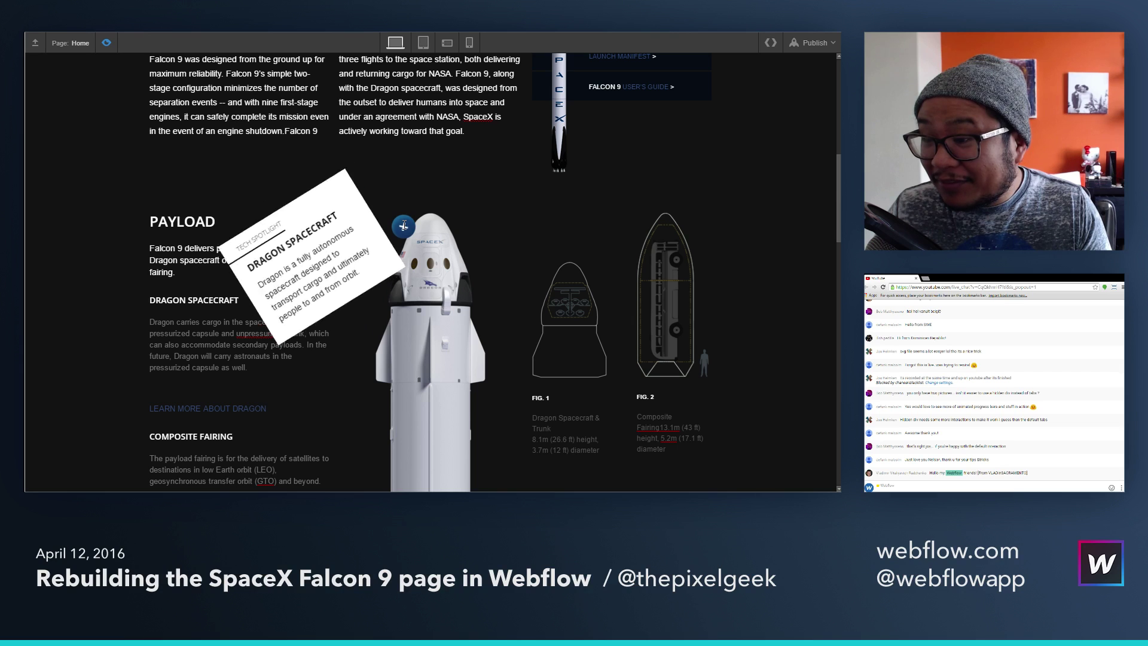
{"action": "left_click", "coordinate": [403, 226]}
{"action": "left_click", "coordinate": [404, 226]}
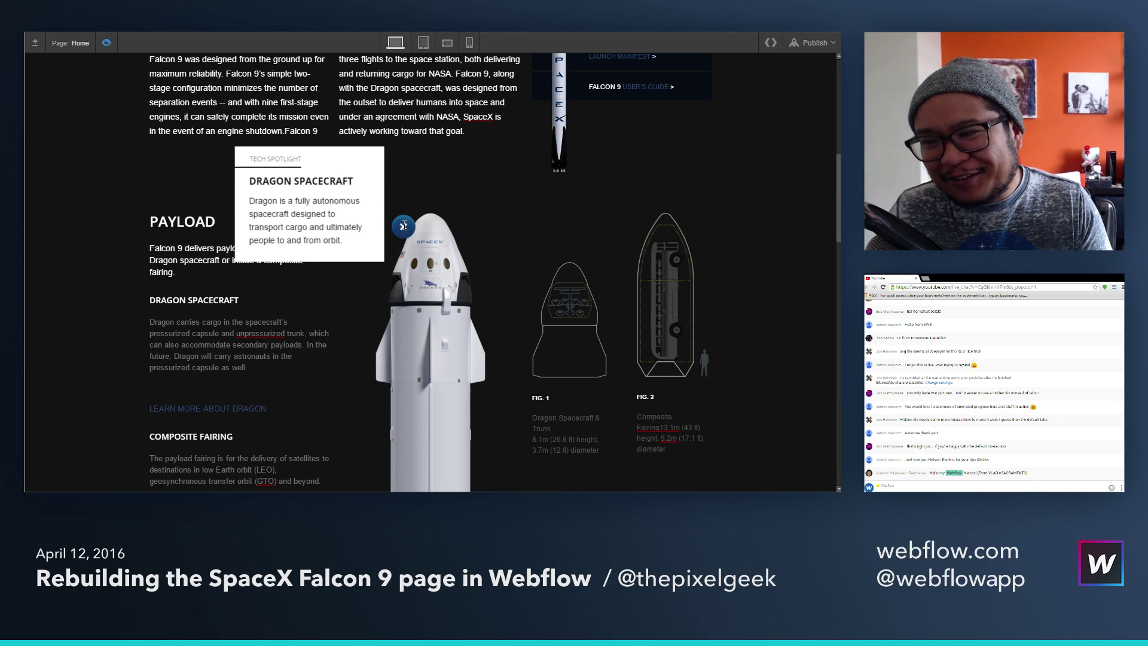
{"action": "left_click", "coordinate": [404, 226]}
{"action": "left_click", "coordinate": [403, 226]}
{"action": "left_click", "coordinate": [404, 226]}
{"action": "left_click", "coordinate": [403, 226]}
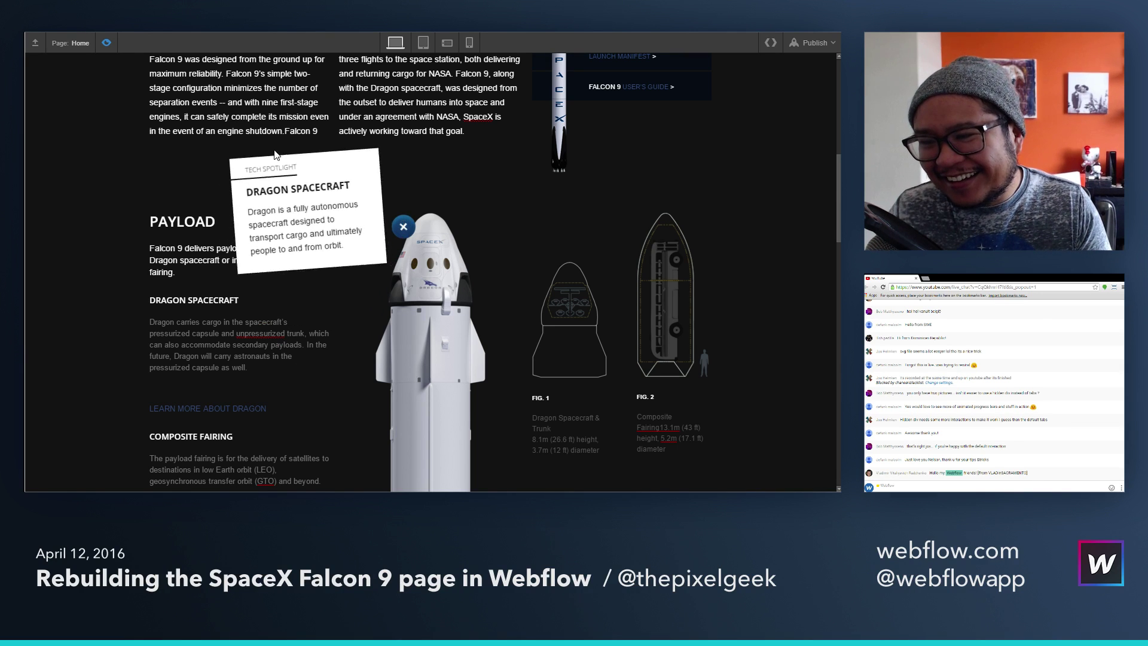
{"action": "left_click", "coordinate": [107, 43]}
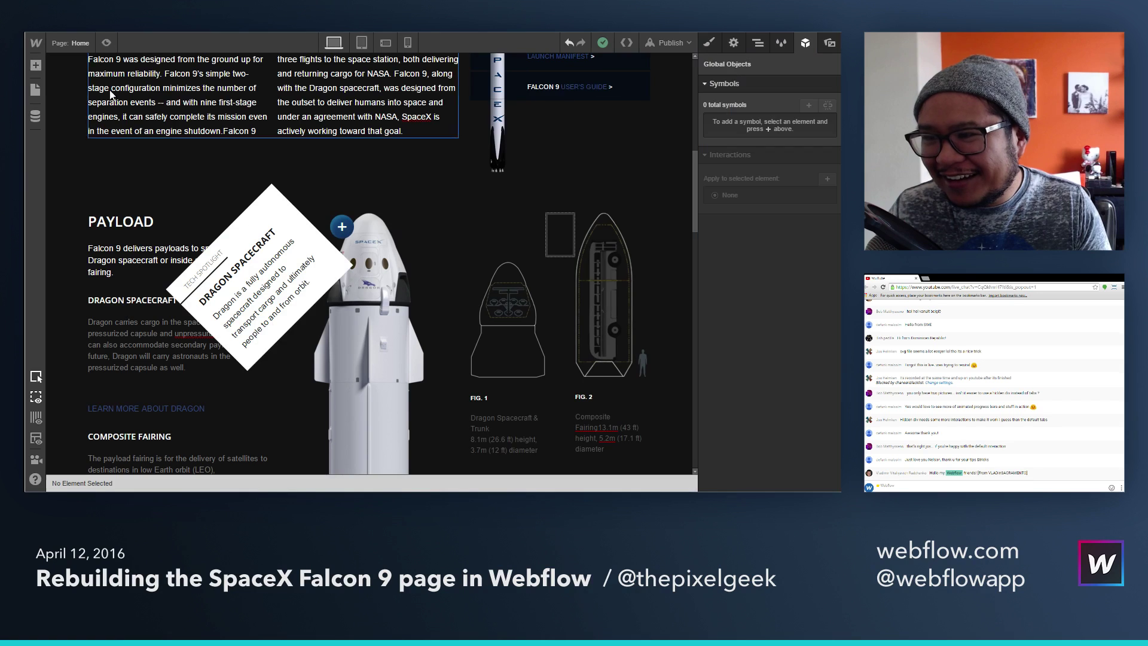
Step: Review the first-click and second-click effects of the card trigger in the "circle click" interaction
{"action": "left_click", "coordinate": [269, 207]}
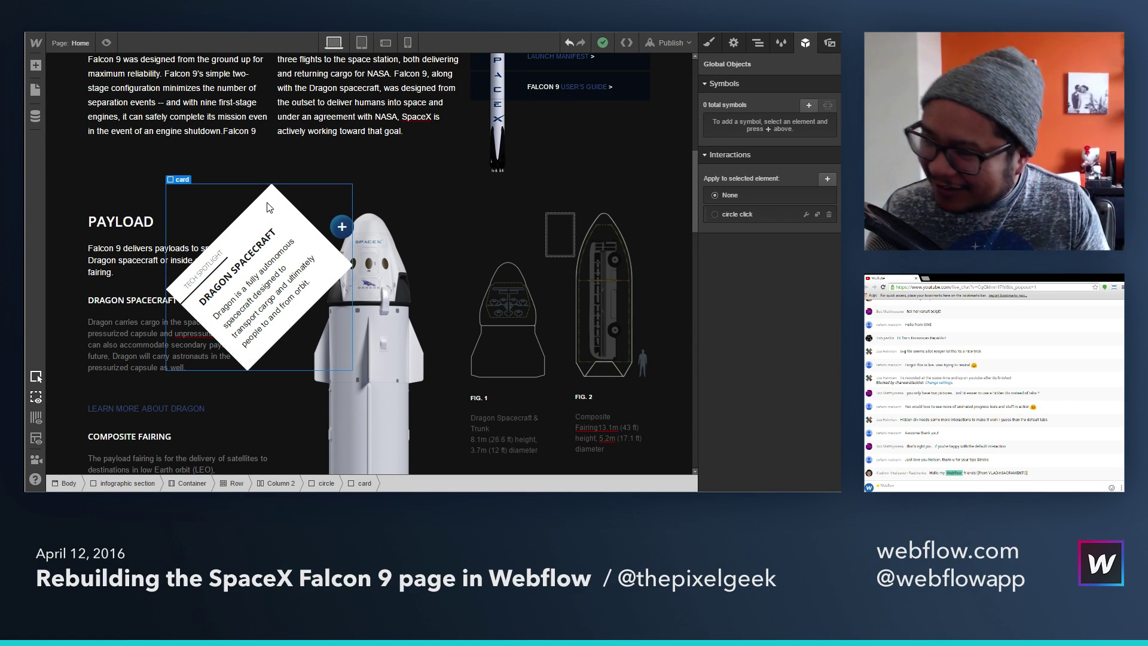
{"action": "left_click", "coordinate": [347, 229]}
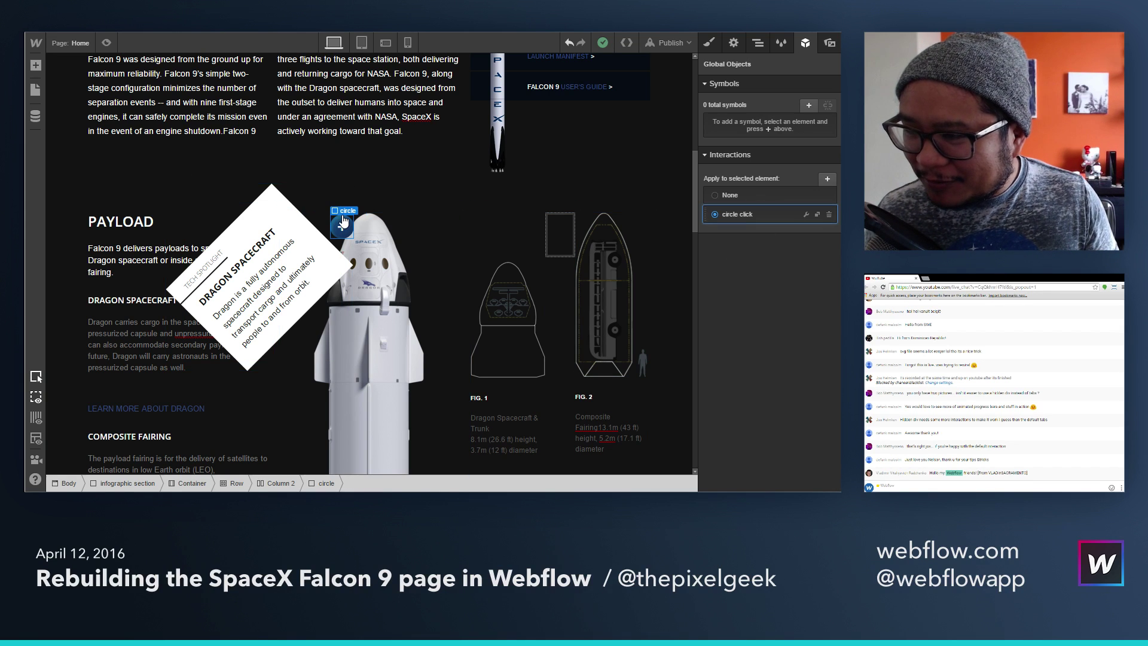
{"action": "left_click", "coordinate": [806, 214]}
{"action": "left_click", "coordinate": [763, 307]}
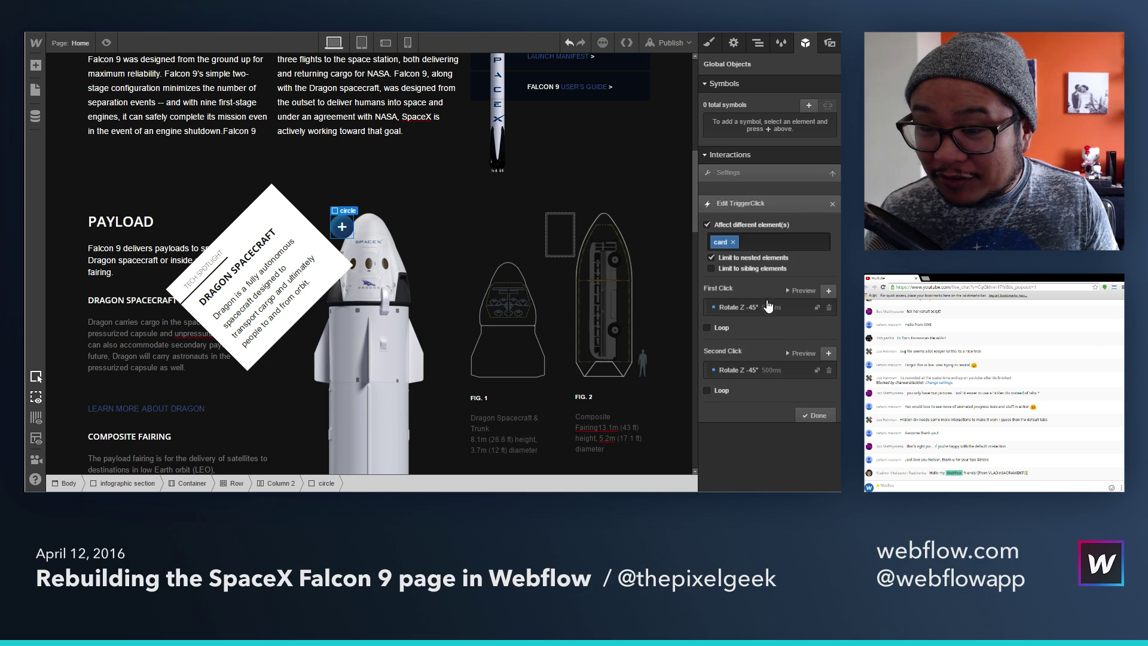
{"action": "left_click", "coordinate": [814, 198]}
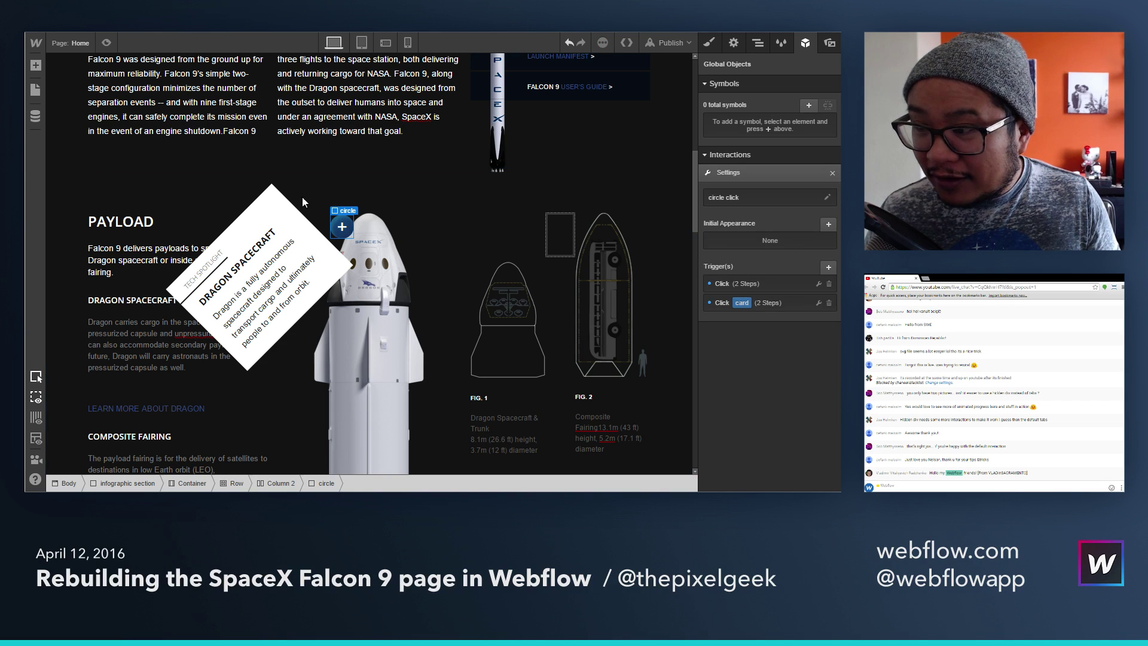
Step: Create a new interaction named "card hide" on the card
{"action": "left_click", "coordinate": [264, 206]}
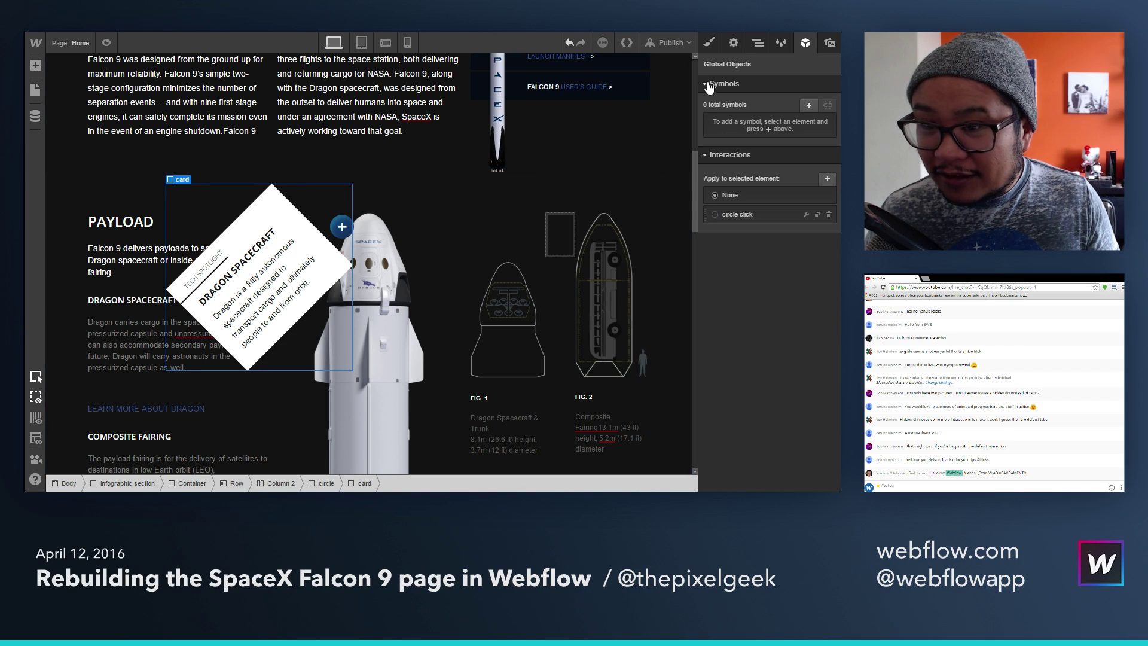
{"action": "left_click", "coordinate": [827, 179]}
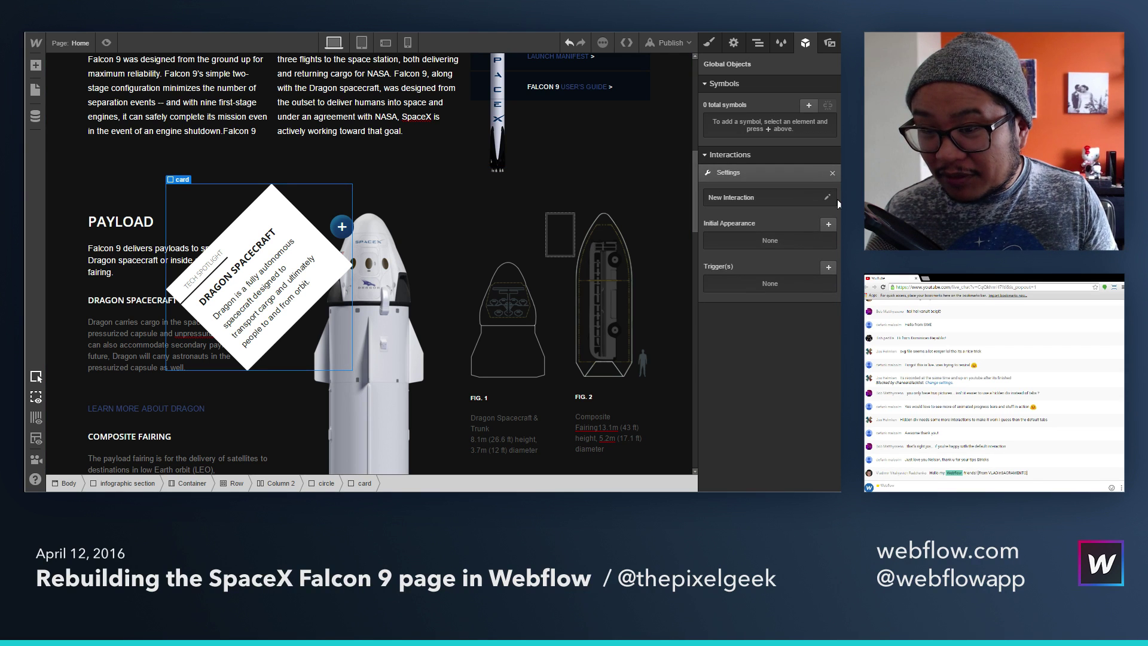
{"action": "left_click", "coordinate": [828, 197]}
{"action": "type", "text": "car"}
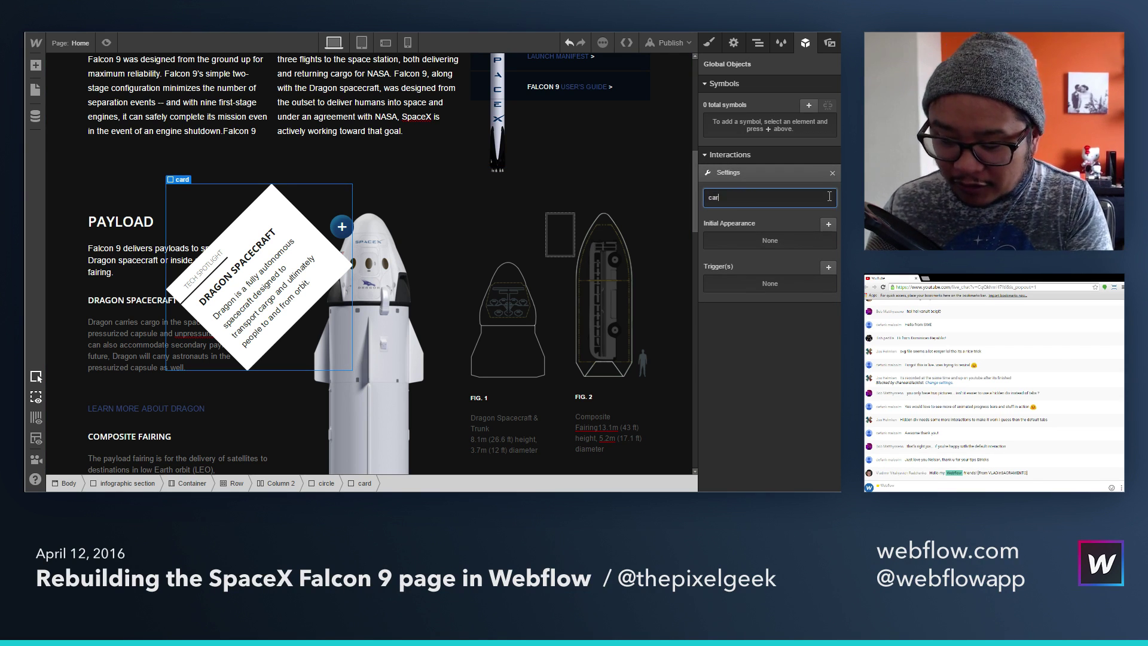
{"action": "type", "text": "d hide"}
{"action": "key", "text": "Return"}
Step: Give the "card hide" interaction an initial appearance rotated -45° around the Z axis
{"action": "left_click", "coordinate": [828, 224]}
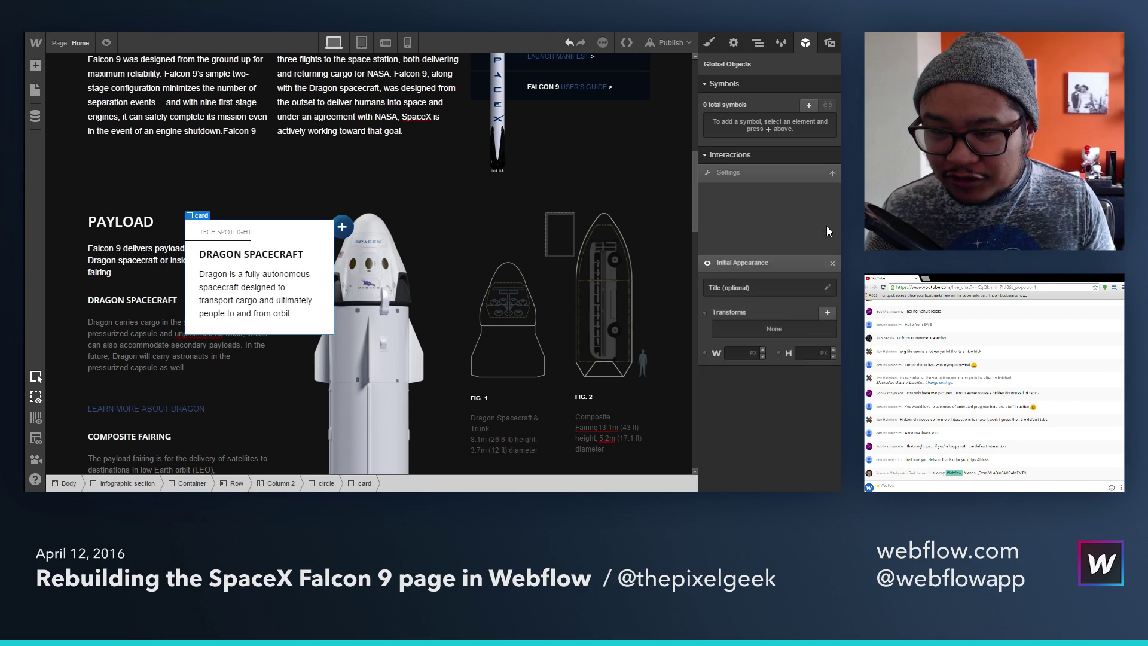
{"action": "left_click", "coordinate": [828, 239]}
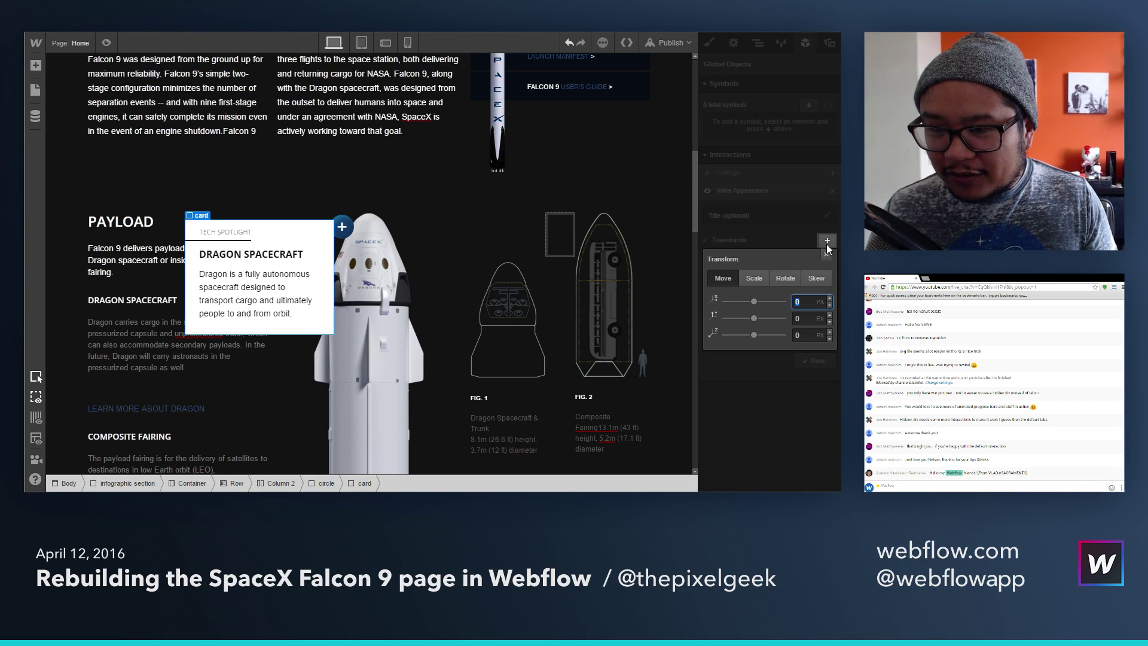
{"action": "left_click", "coordinate": [785, 278]}
{"action": "left_click", "coordinate": [804, 334]}
{"action": "type", "text": "-45"}
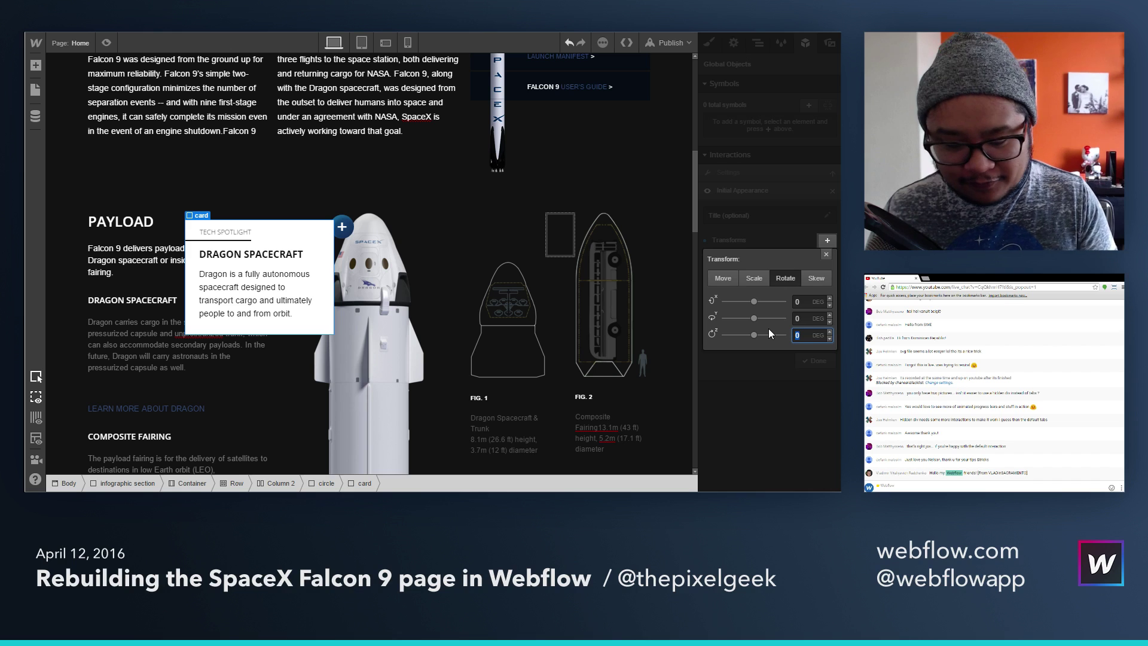
{"action": "key", "text": "Return"}
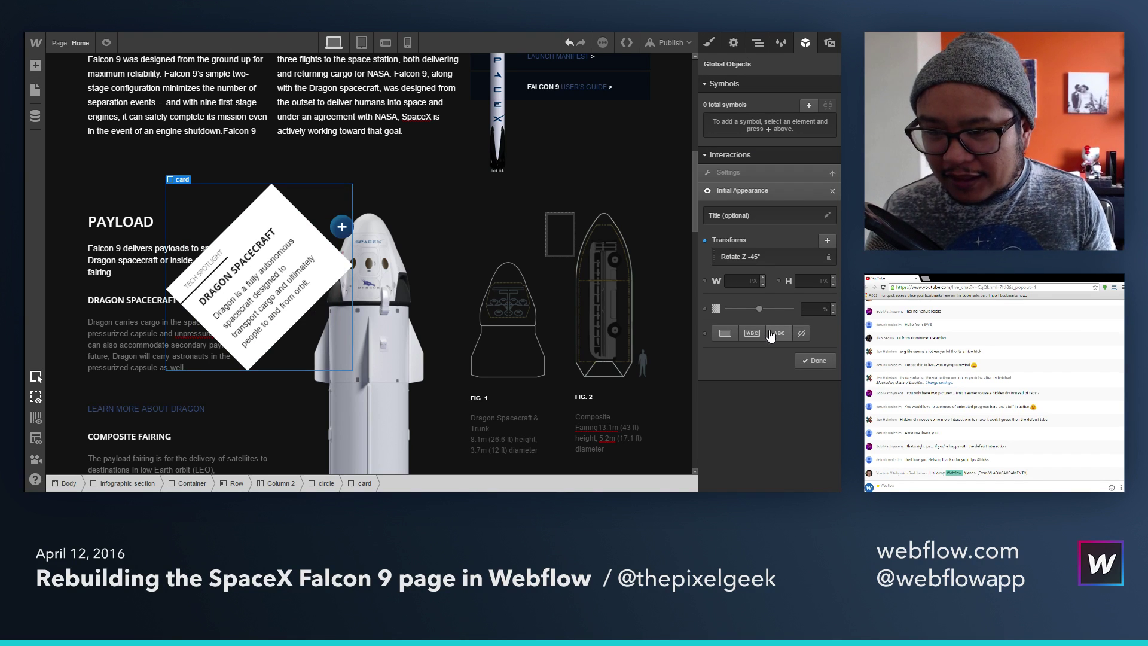
Step: Add a 100 px leftward move to the card's initial appearance in the "card hide" interaction
{"action": "left_click", "coordinate": [827, 240]}
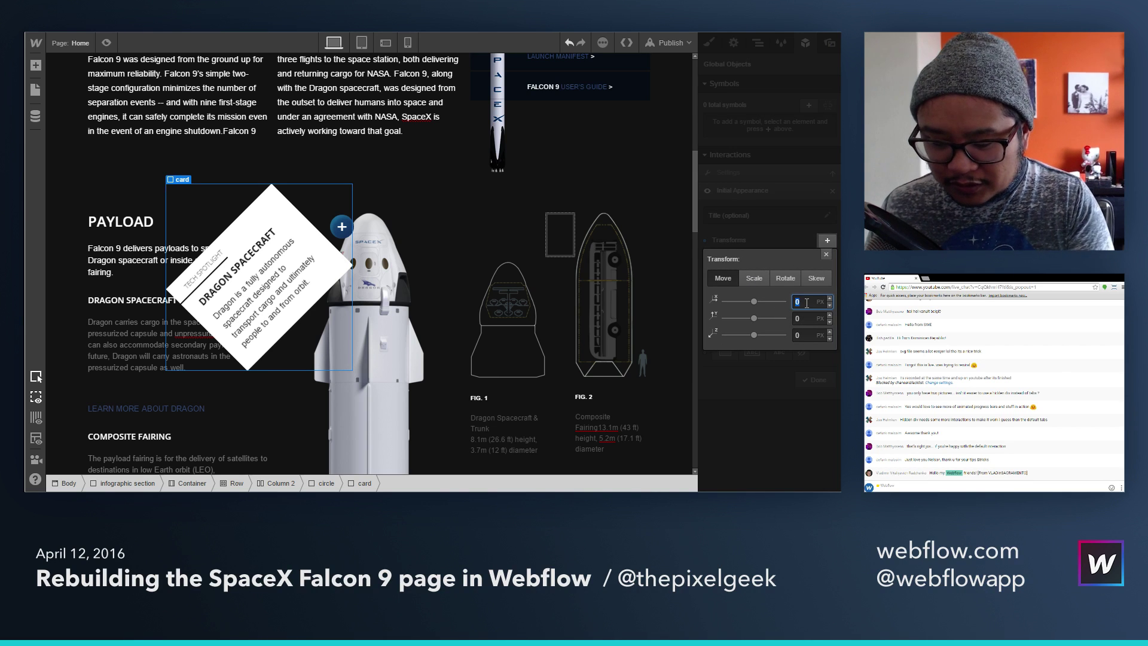
{"action": "type", "text": "-100"}
{"action": "key", "text": "Return"}
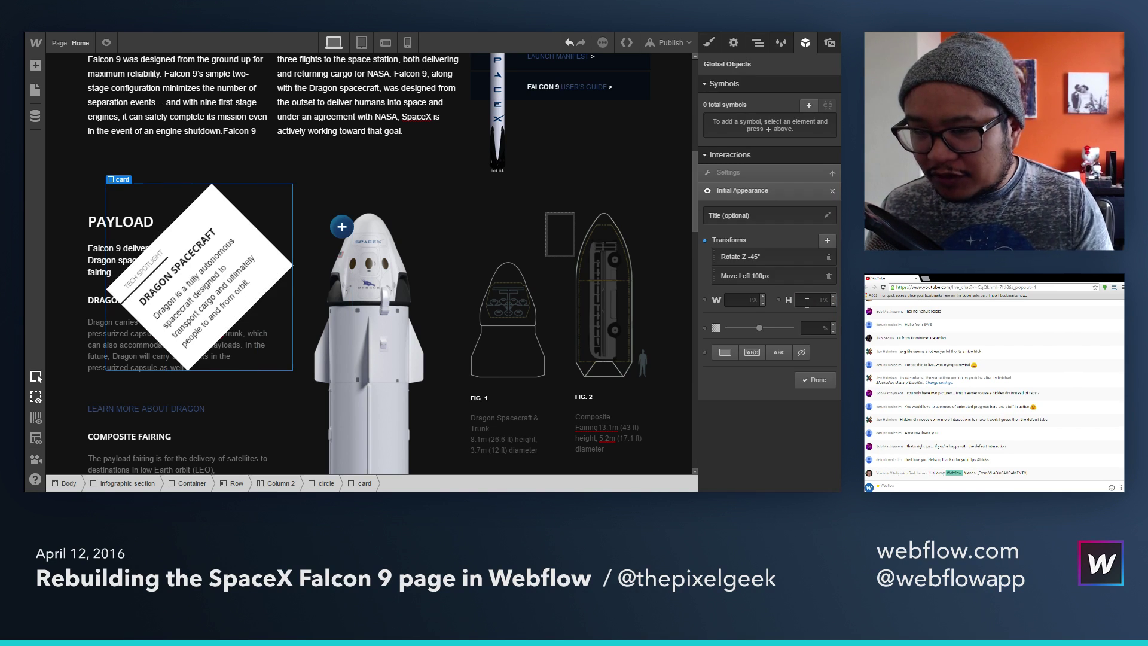
Step: Set the card's initial appearance to 0% opacity and display none, and finish editing it
{"action": "left_click_drag", "start_coordinate": [757, 328], "coordinate": [696, 325]}
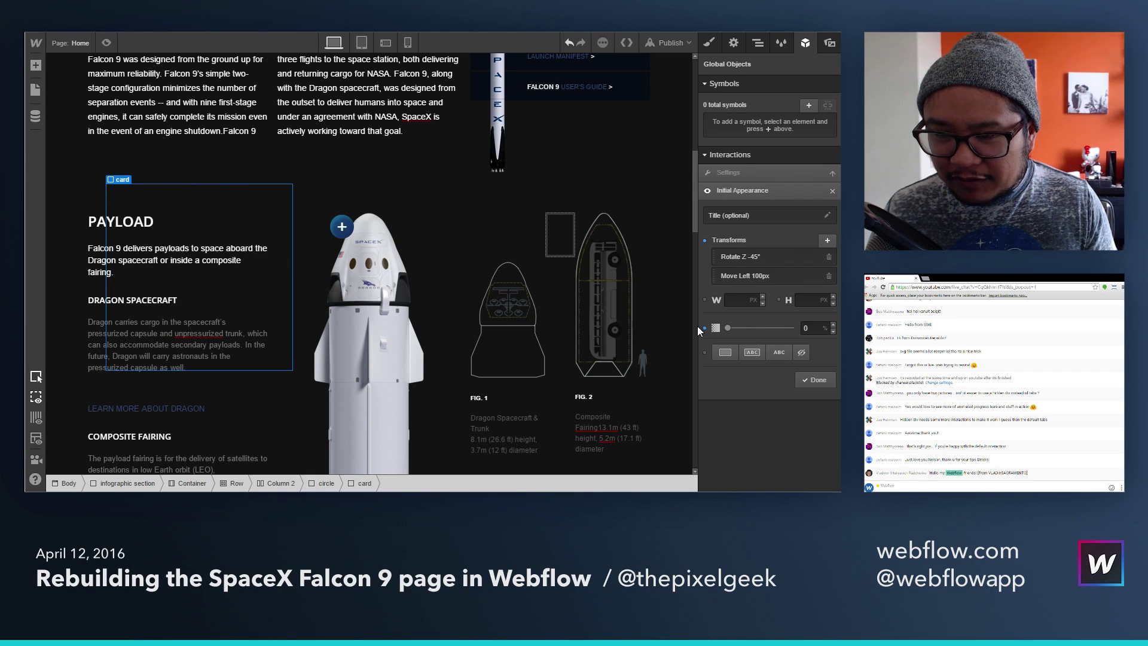
{"action": "left_click", "coordinate": [801, 352]}
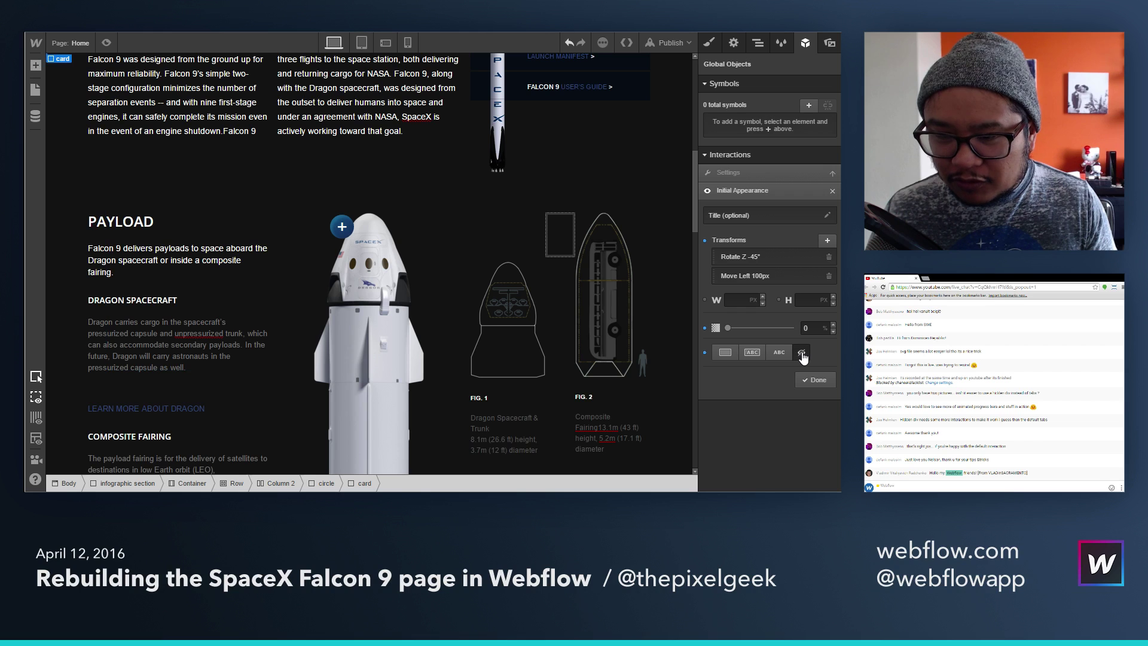
{"action": "left_click", "coordinate": [810, 379]}
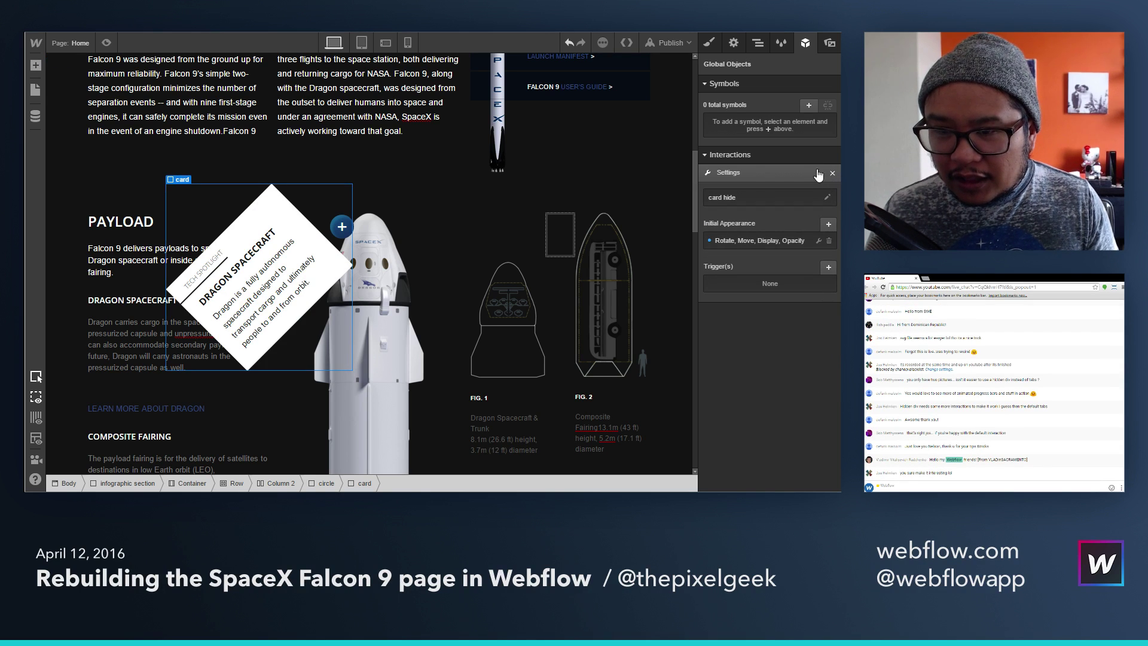
Step: Open the card click trigger in the circle's "circle click" interaction for editing
{"action": "left_click", "coordinate": [340, 221]}
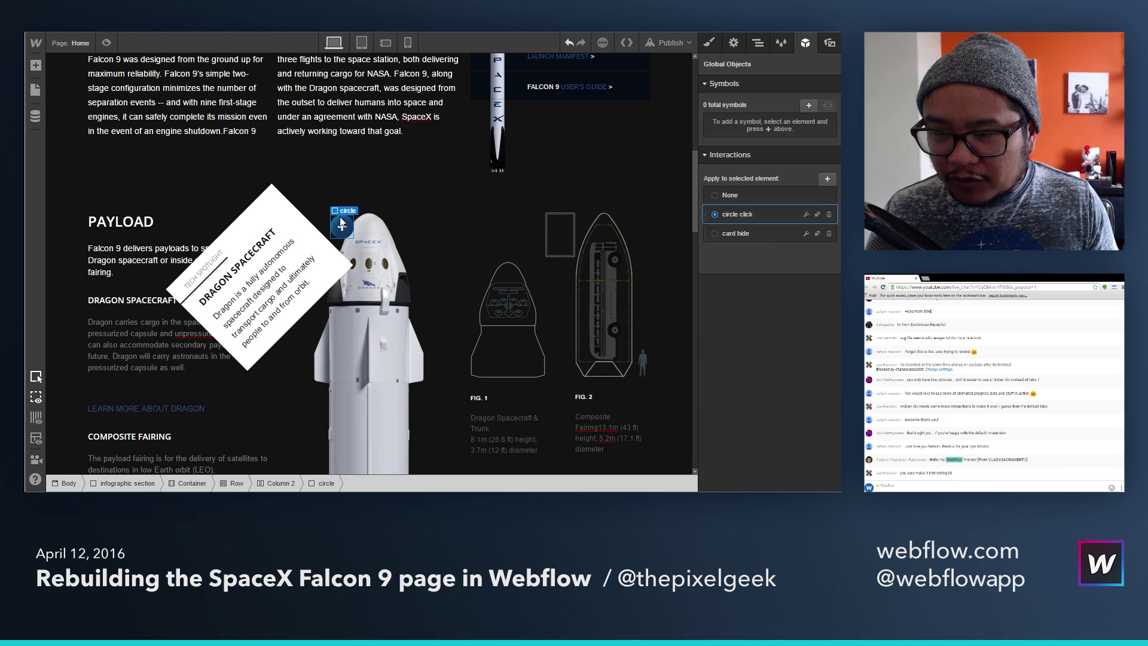
{"action": "left_click", "coordinate": [805, 219]}
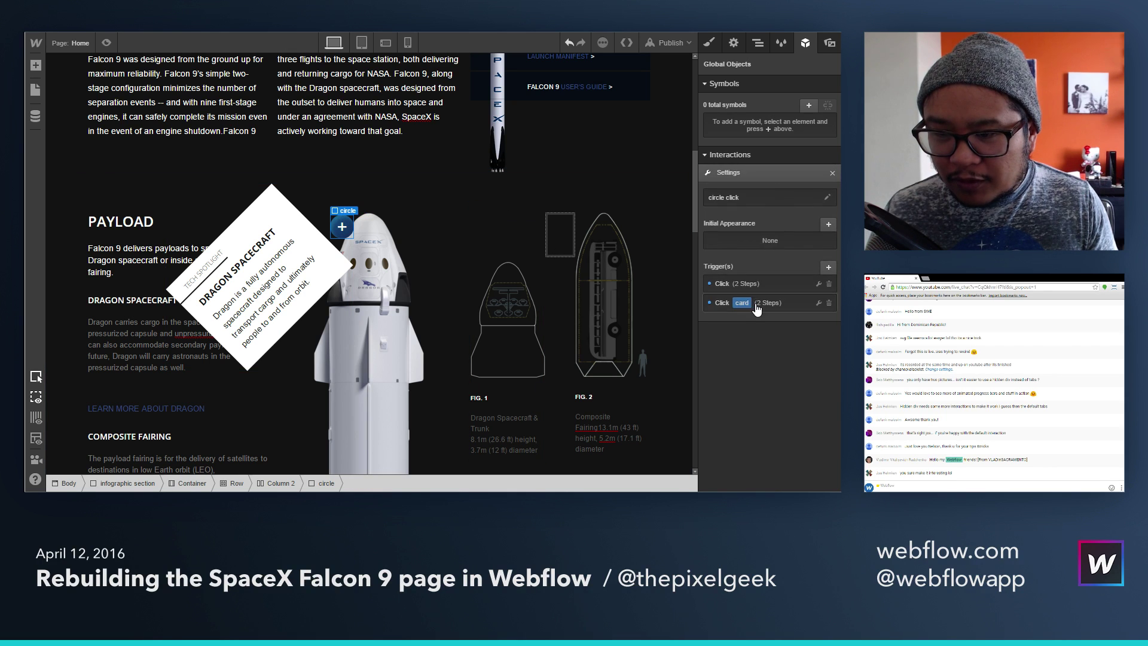
{"action": "left_click", "coordinate": [754, 312]}
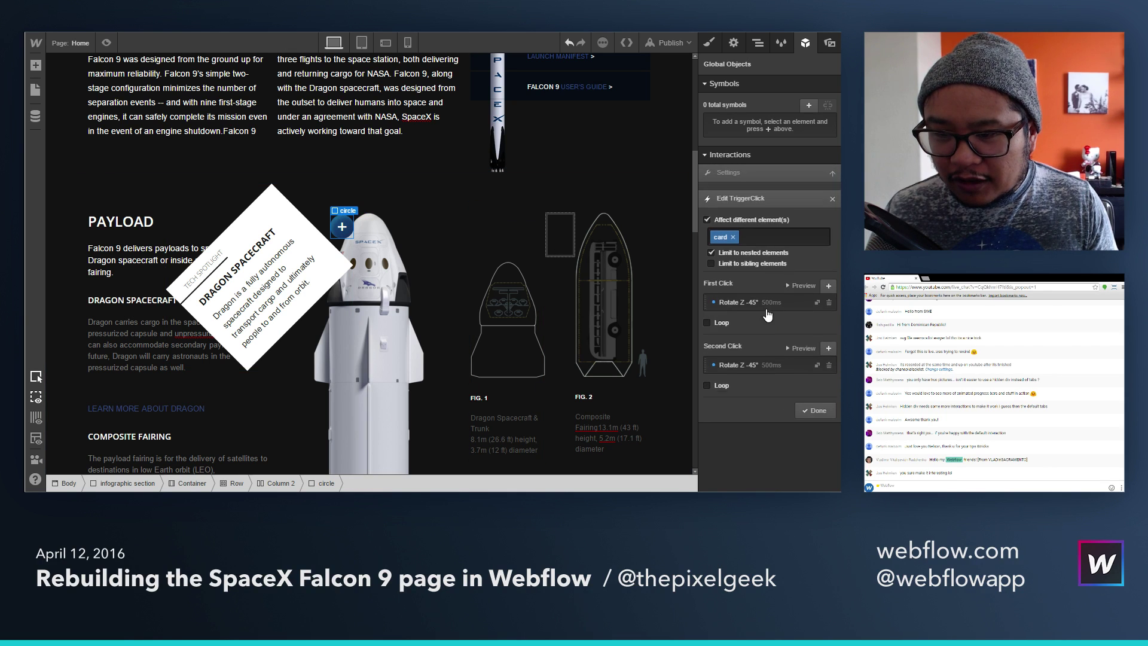
Step: Try a separate first-click step that moves the card to its origin, and delete that step
{"action": "left_click", "coordinate": [828, 279]}
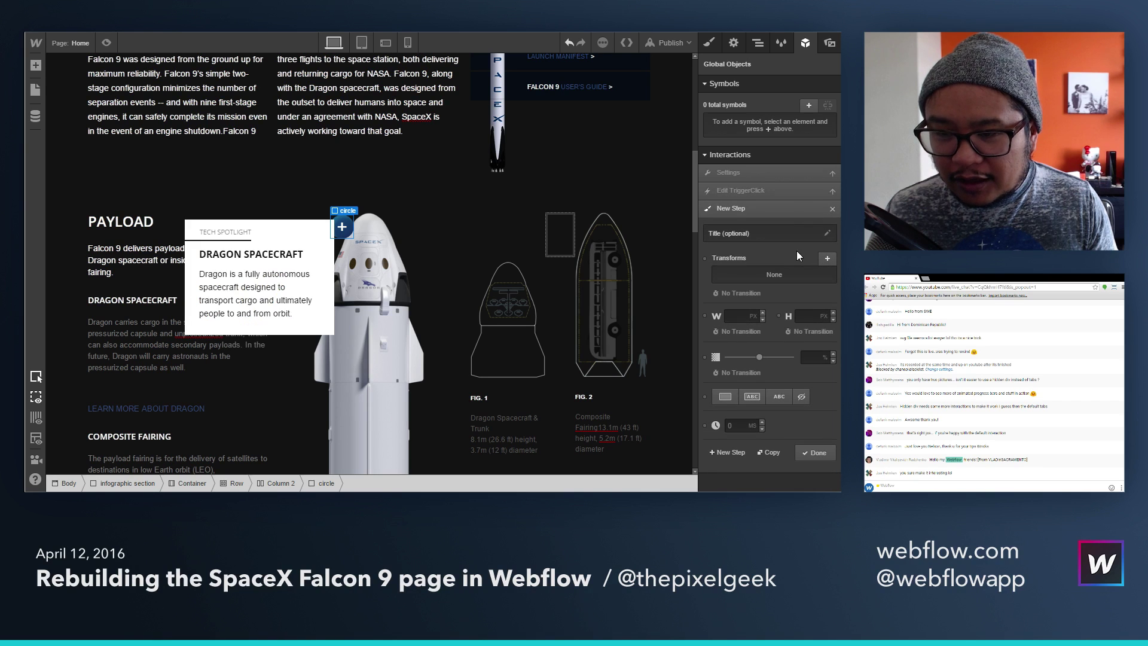
{"action": "left_click", "coordinate": [827, 258]}
{"action": "left_click", "coordinate": [810, 329]}
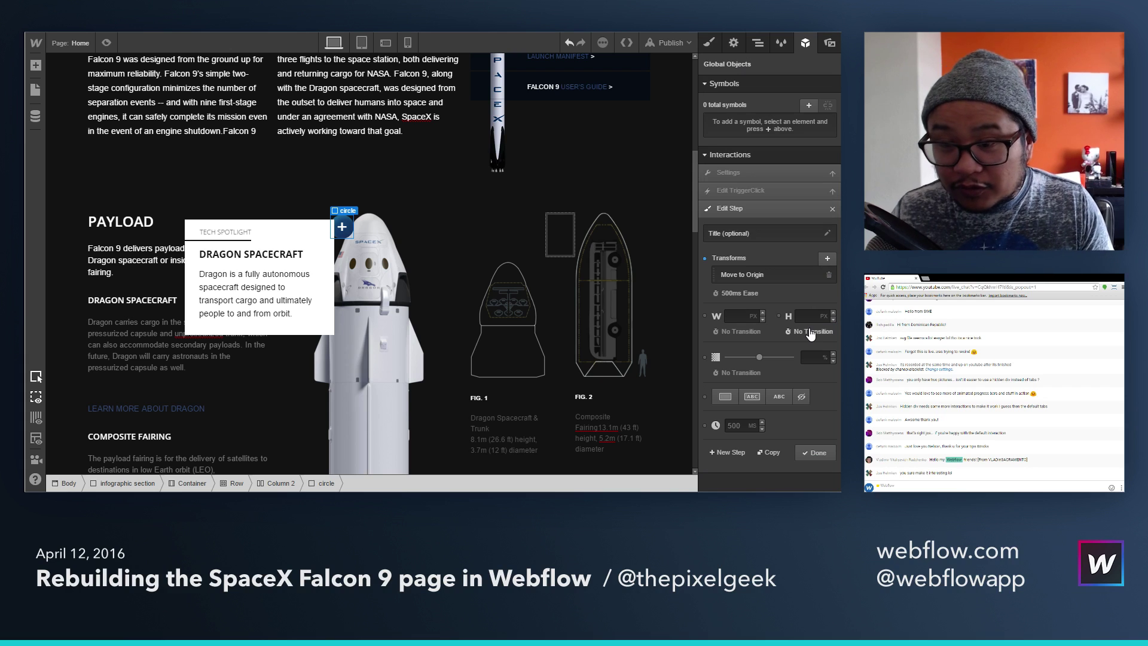
{"action": "left_click", "coordinate": [819, 452]}
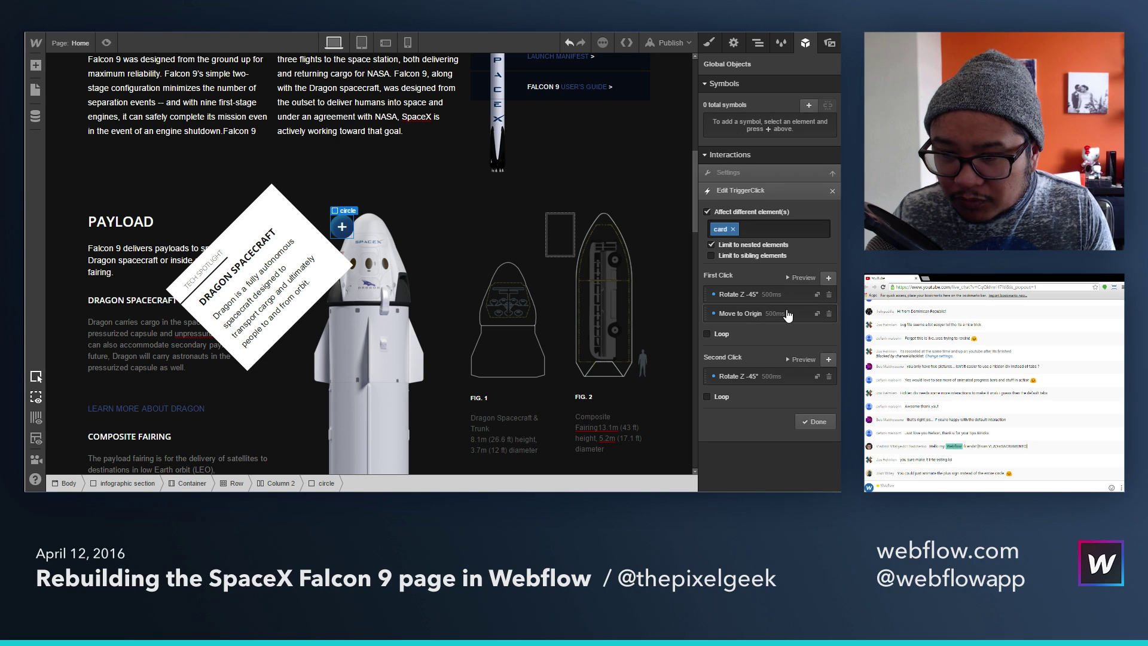
{"action": "left_click", "coordinate": [829, 314]}
Step: Add a move to origin and 100% opacity to the card's first-click rotation step
{"action": "left_click", "coordinate": [725, 299]}
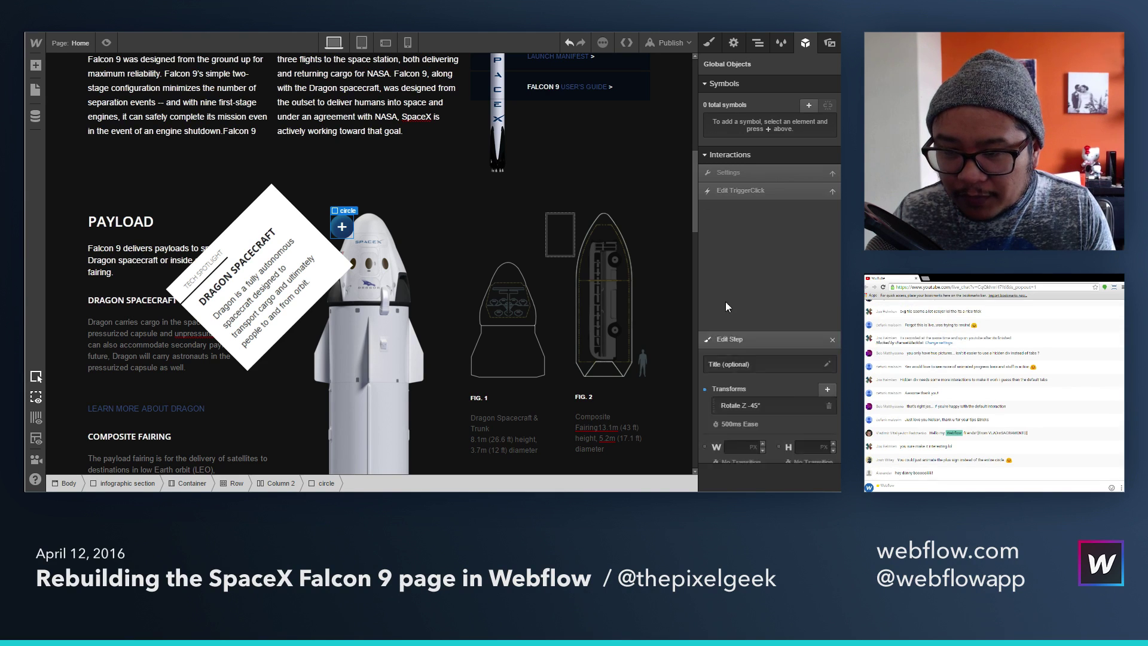
{"action": "left_click", "coordinate": [826, 259]}
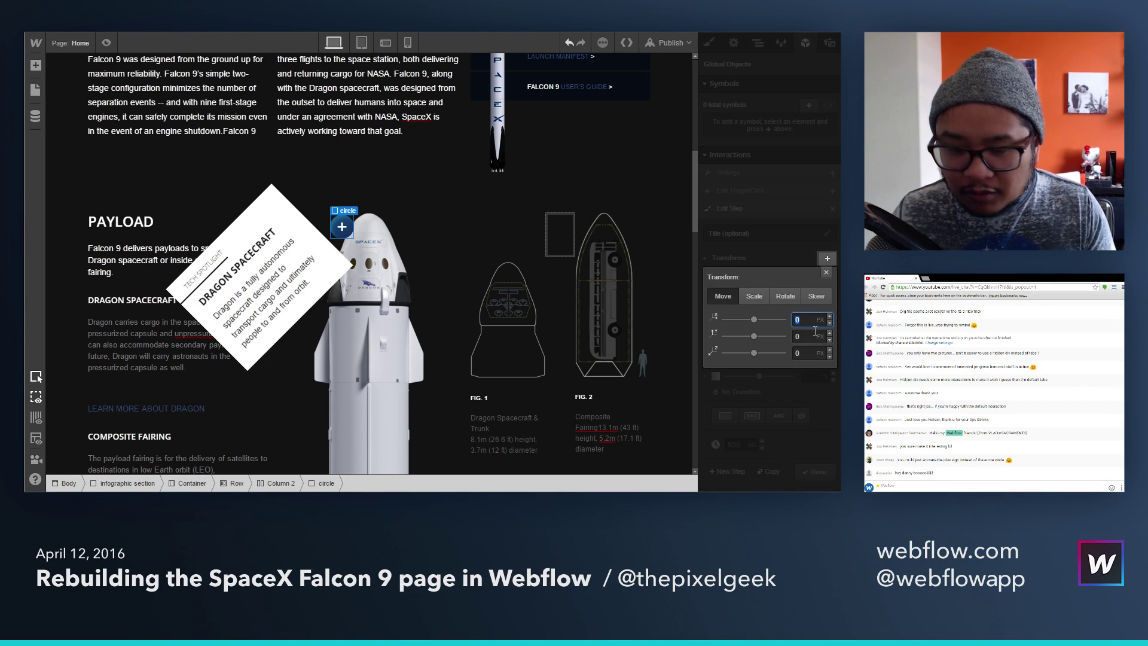
{"action": "left_click", "coordinate": [801, 354]}
{"action": "left_click_drag", "start_coordinate": [760, 377], "coordinate": [809, 375]}
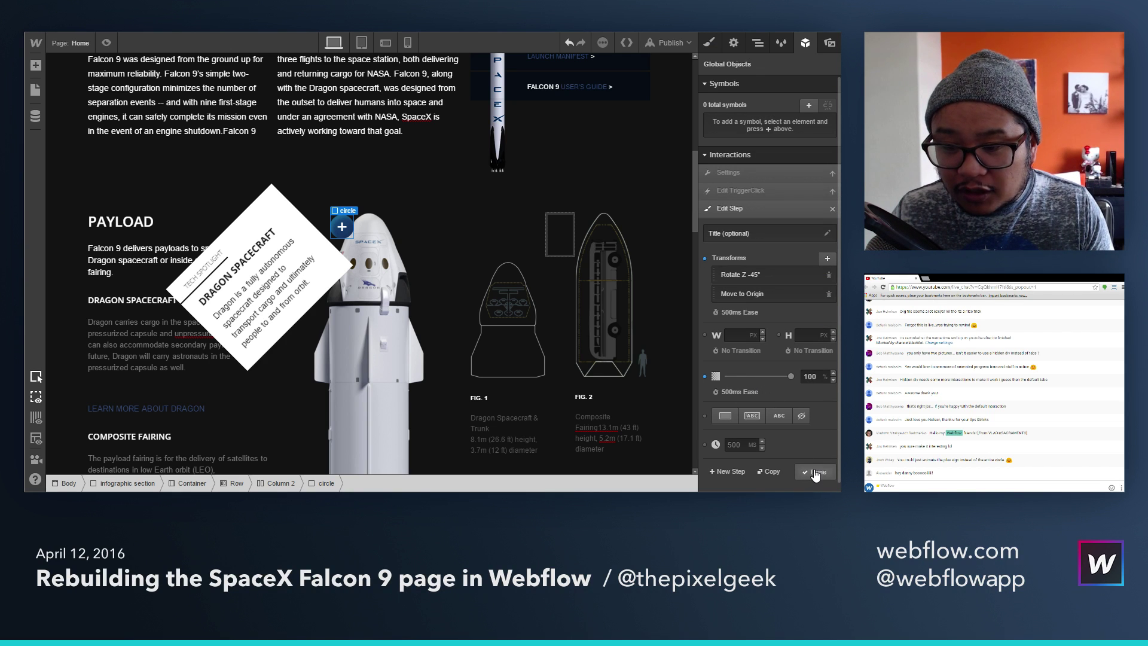
Step: Create a first-click step that sets the card's display to block, and place it before the rotation step
{"action": "left_click", "coordinate": [726, 471]}
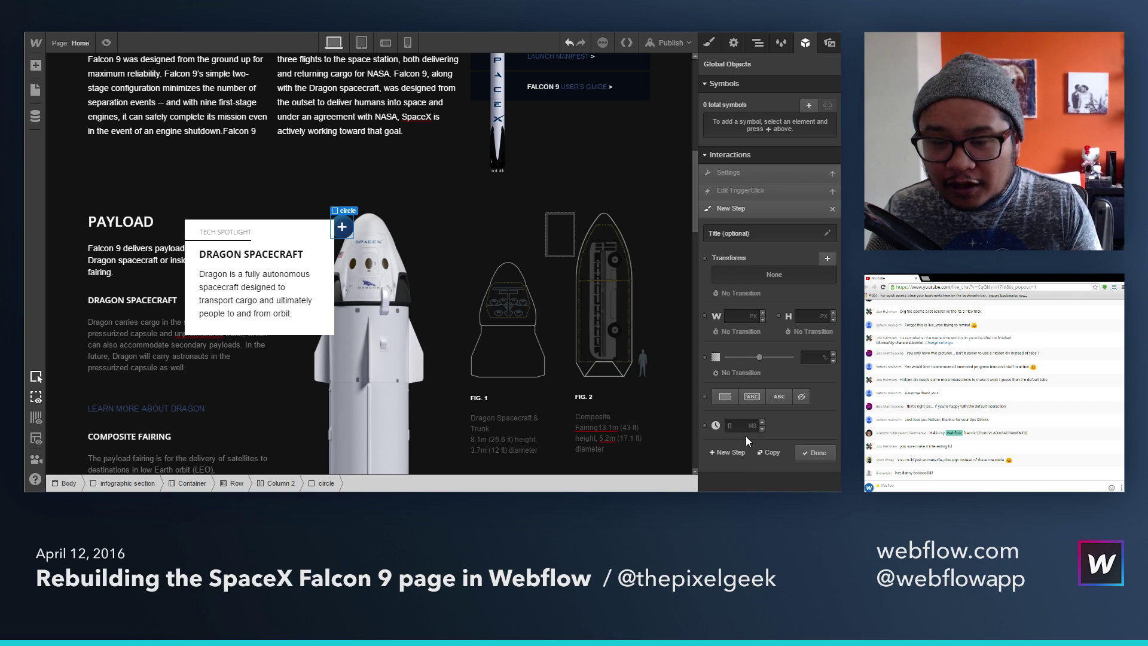
{"action": "left_click", "coordinate": [726, 398]}
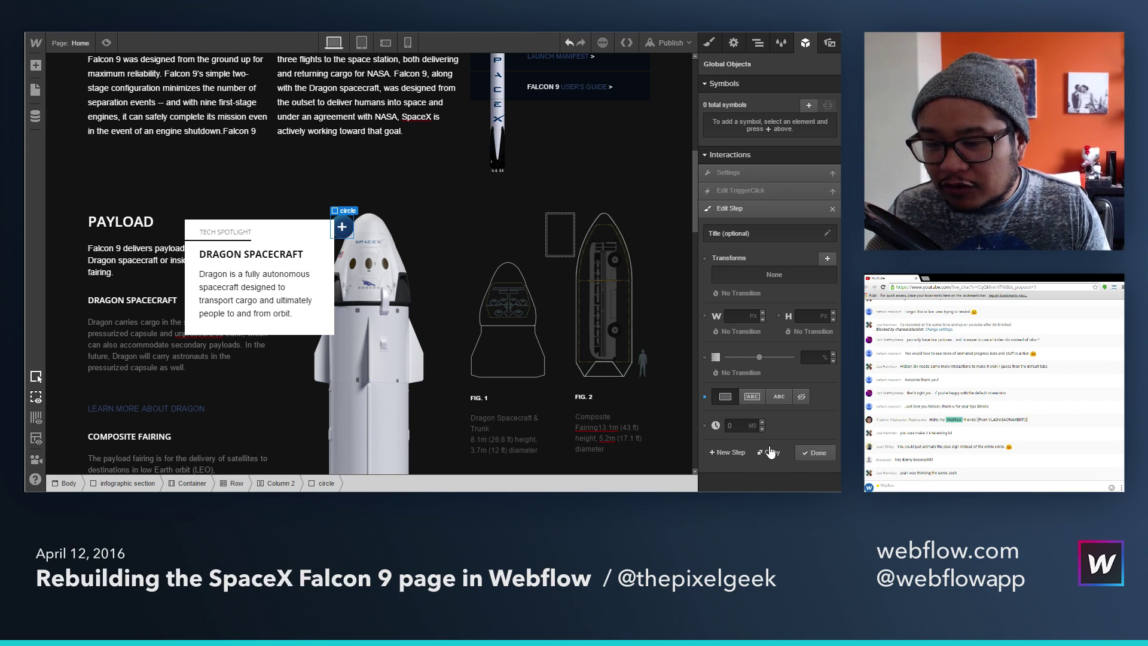
{"action": "left_click", "coordinate": [802, 456]}
{"action": "left_click_drag", "start_coordinate": [707, 315], "coordinate": [705, 291]}
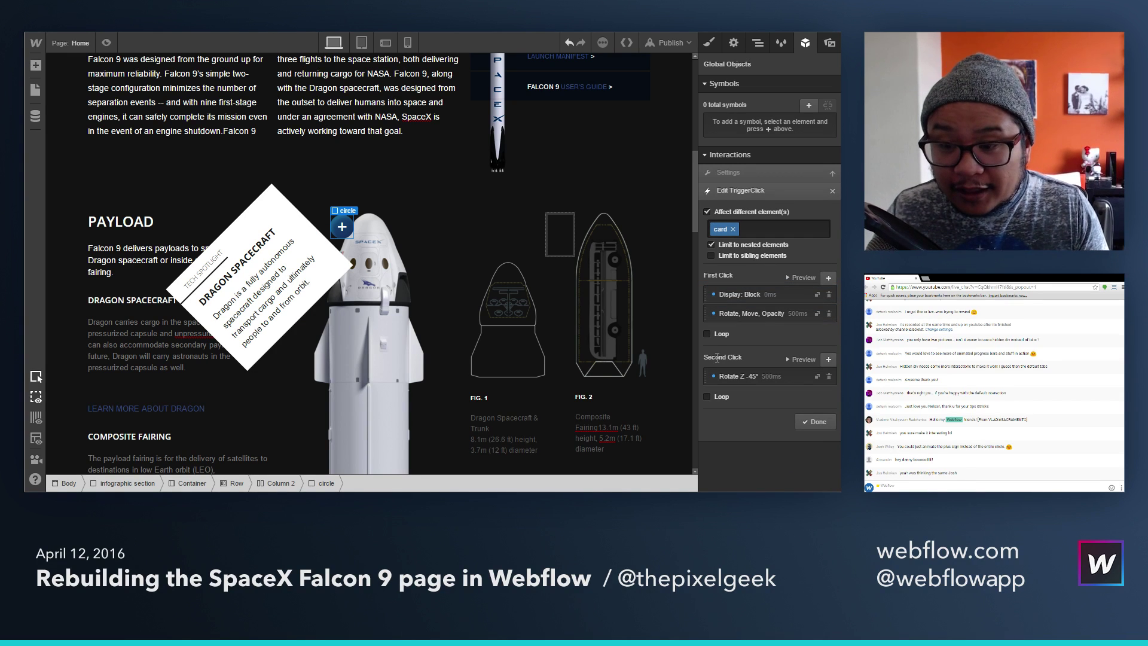
Step: Extend the card's second-click rotation step with a 100 px leftward move and an opacity change, and add a Display: None step after it
{"action": "left_click", "coordinate": [829, 361]}
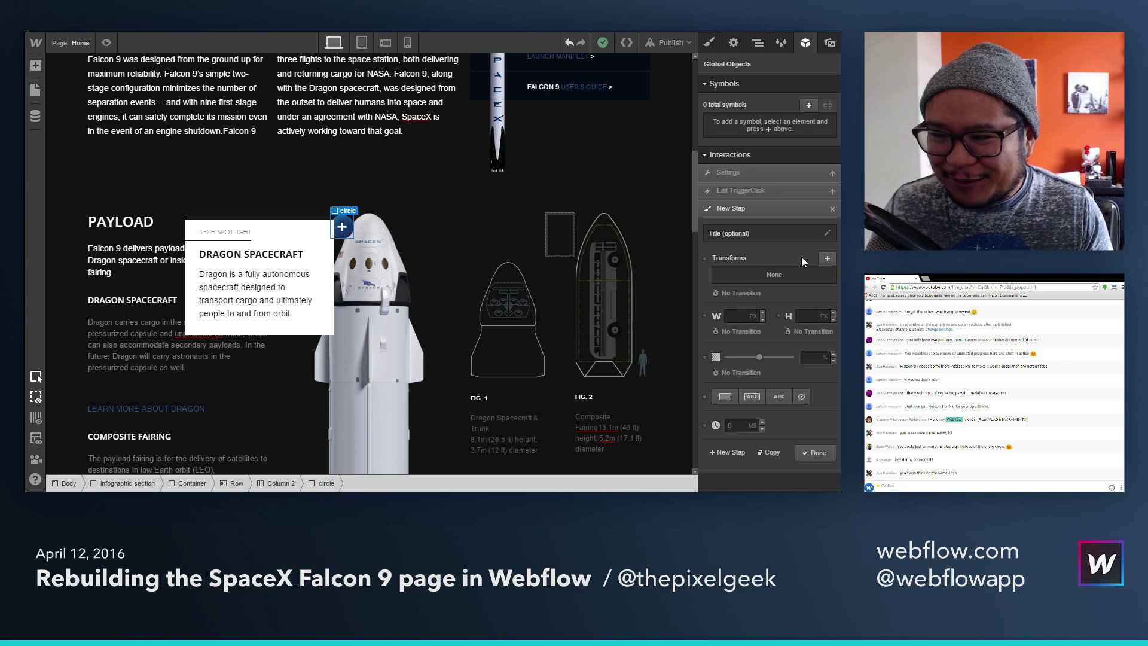
{"action": "left_click", "coordinate": [815, 452]}
{"action": "left_click", "coordinate": [759, 375]}
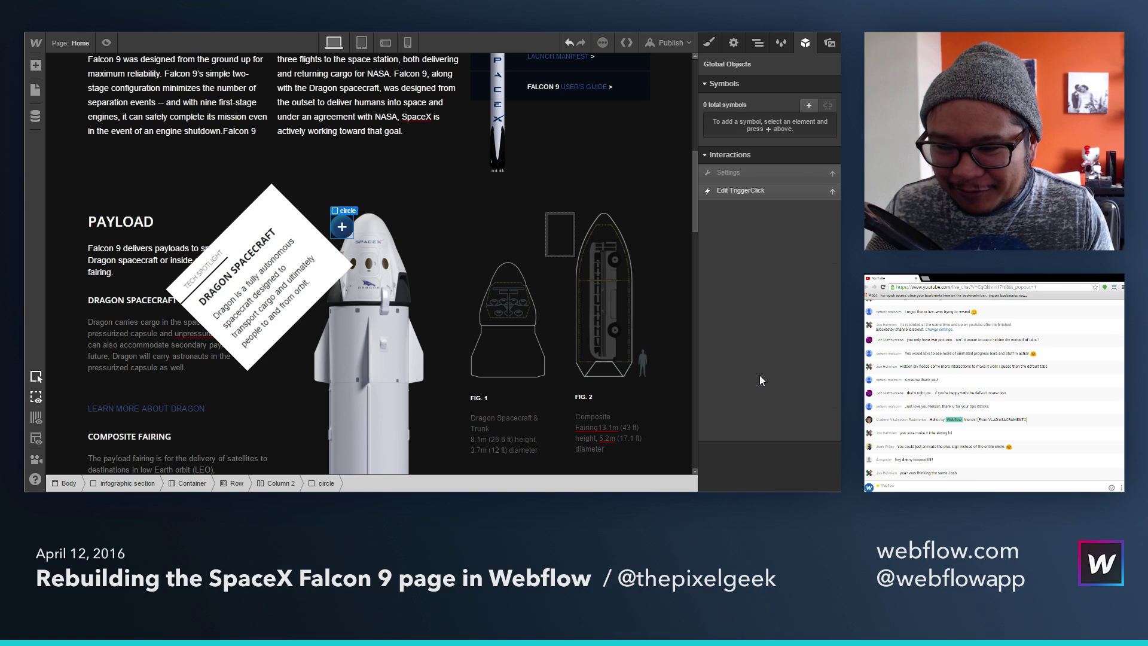
{"action": "left_click", "coordinate": [827, 258]}
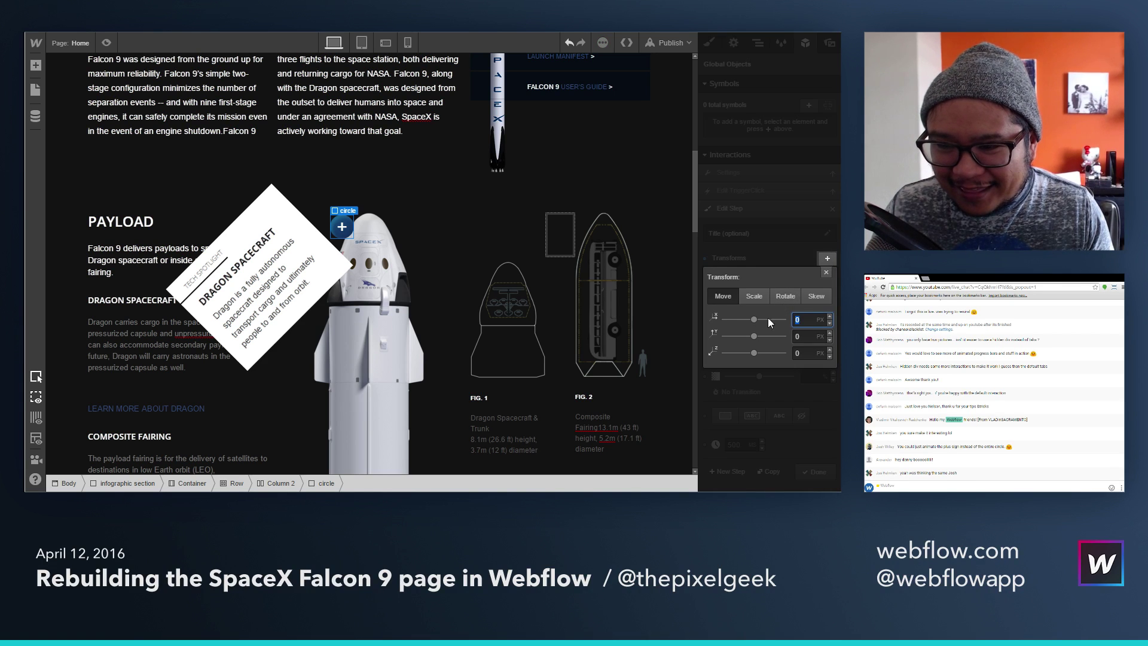
{"action": "type", "text": "-100"}
{"action": "key", "text": "Return"}
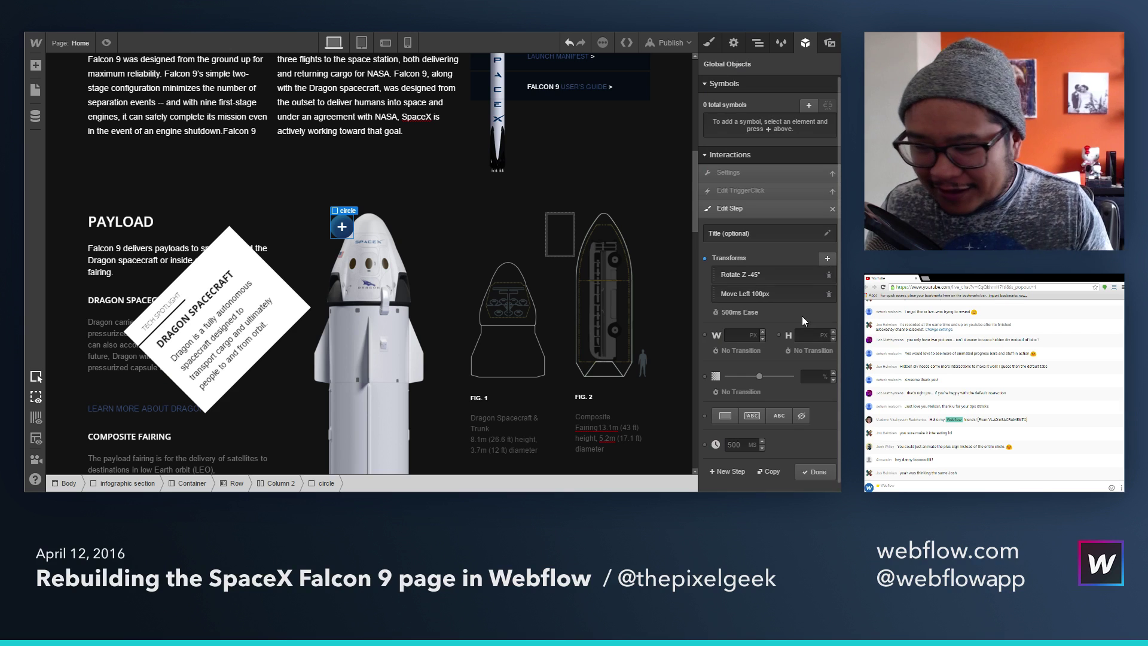
{"action": "left_click", "coordinate": [727, 471]}
{"action": "left_click", "coordinate": [817, 453]}
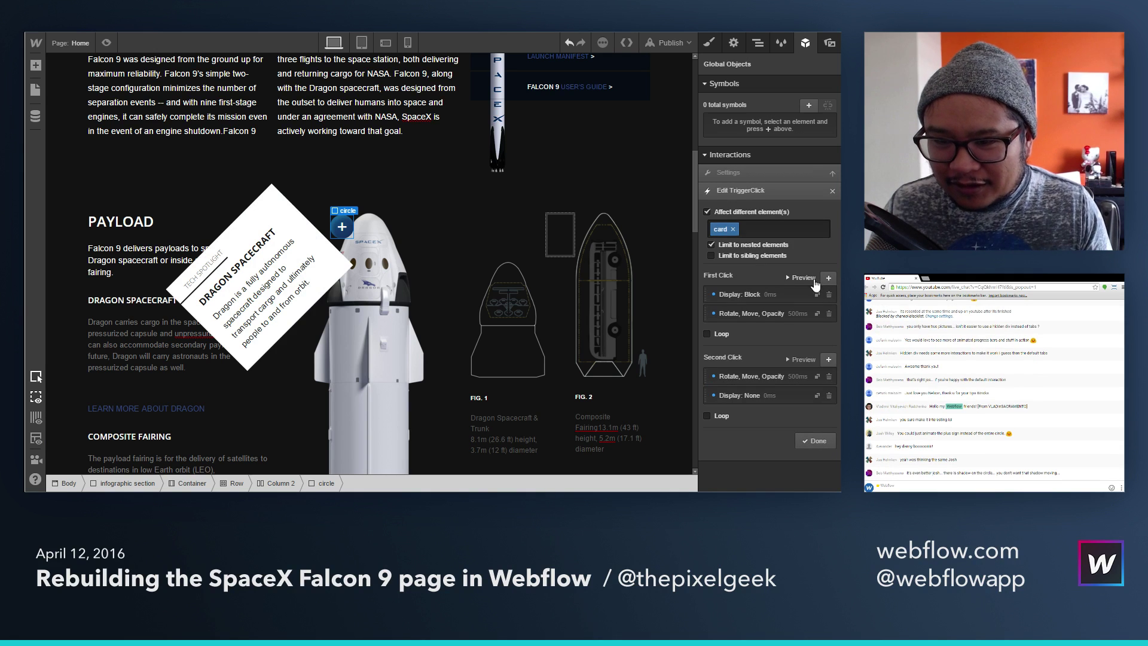
Step: Preview the card's first-click and second-click animations twice within the trigger, and finish editing the trigger
{"action": "left_click", "coordinate": [803, 278]}
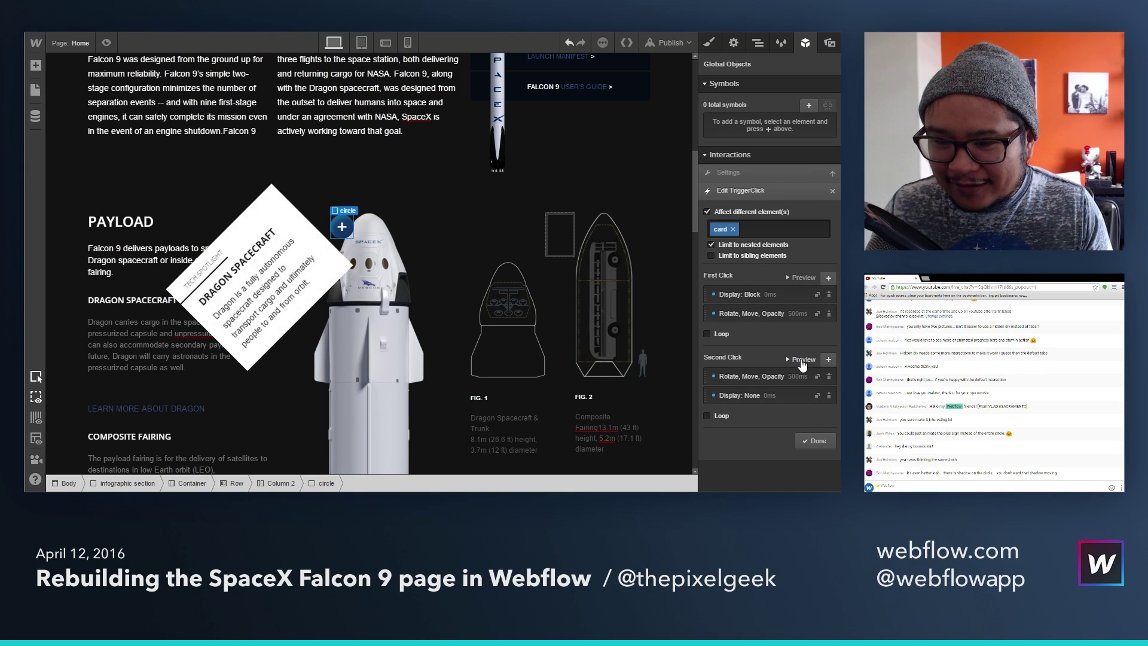
{"action": "left_click", "coordinate": [803, 360]}
{"action": "left_click", "coordinate": [803, 278]}
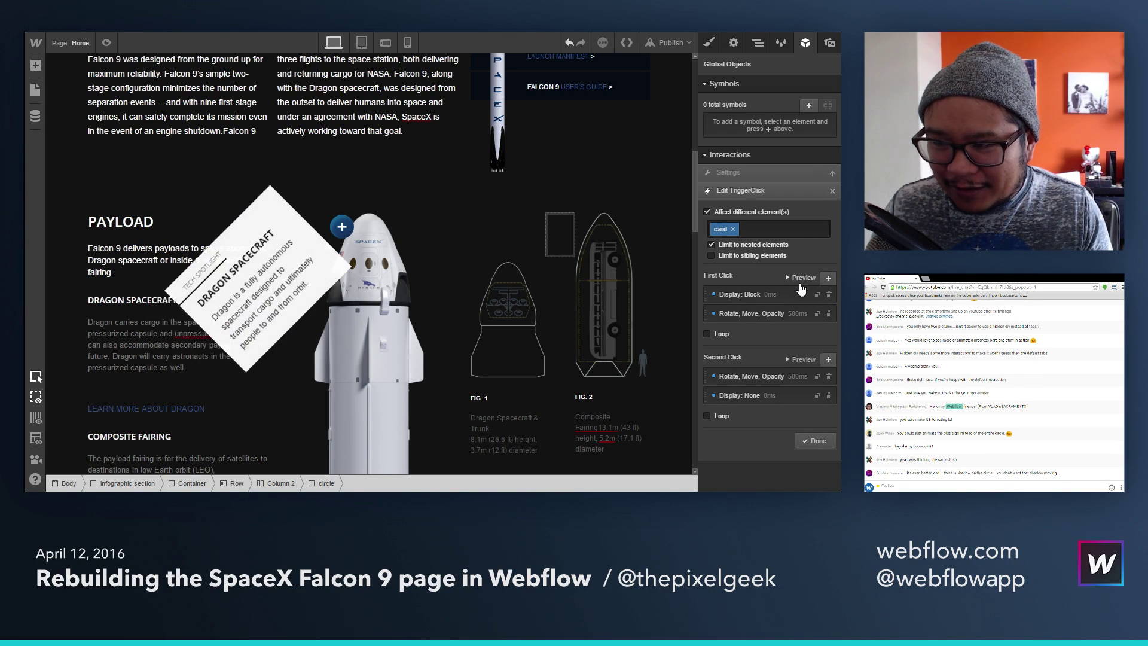
{"action": "left_click", "coordinate": [802, 360]}
{"action": "left_click", "coordinate": [814, 445]}
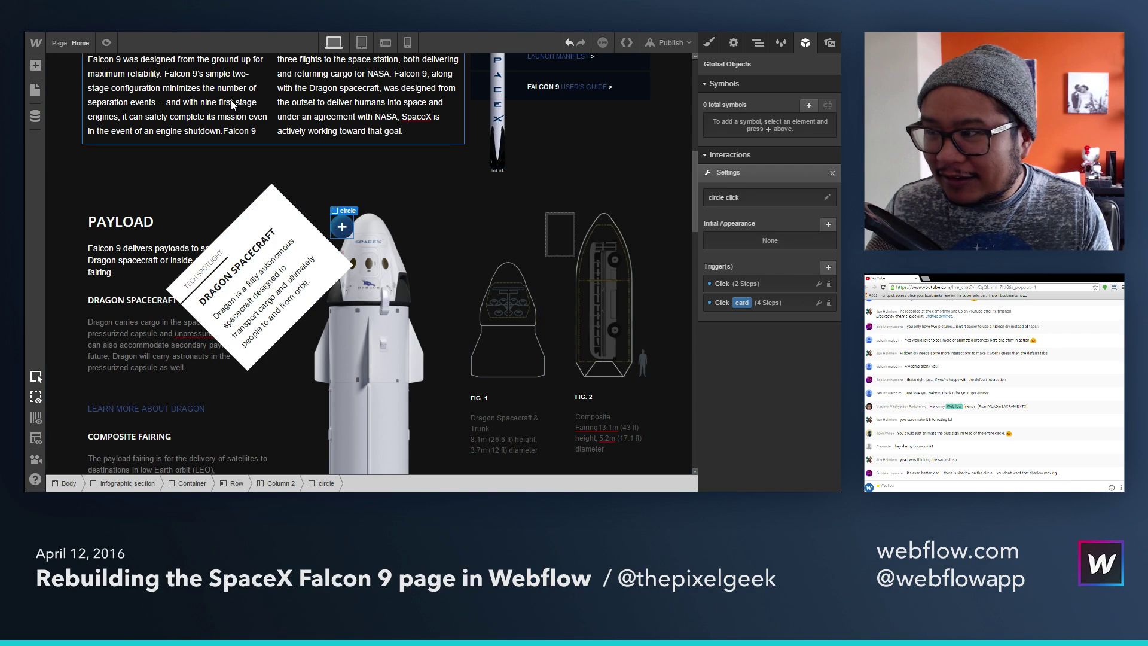
Step: Test showing and hiding the card with the plus-sign circle in page preview, and return to editing
{"action": "left_click", "coordinate": [106, 43]}
{"action": "left_click", "coordinate": [403, 225]}
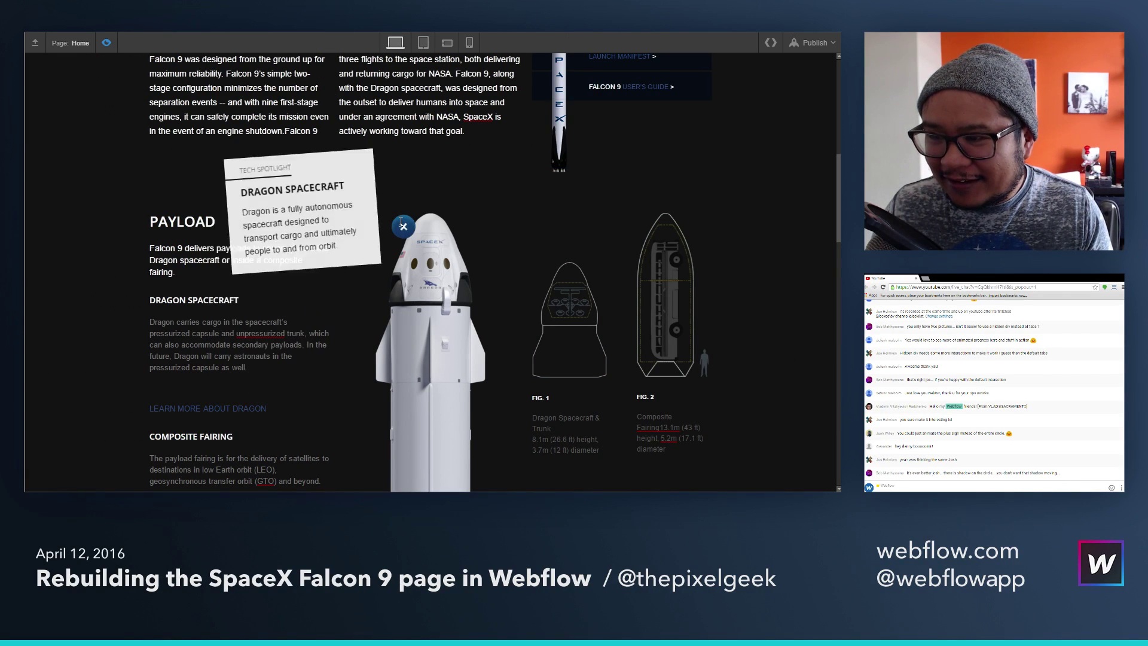
{"action": "left_click", "coordinate": [403, 225]}
{"action": "left_click", "coordinate": [402, 225]}
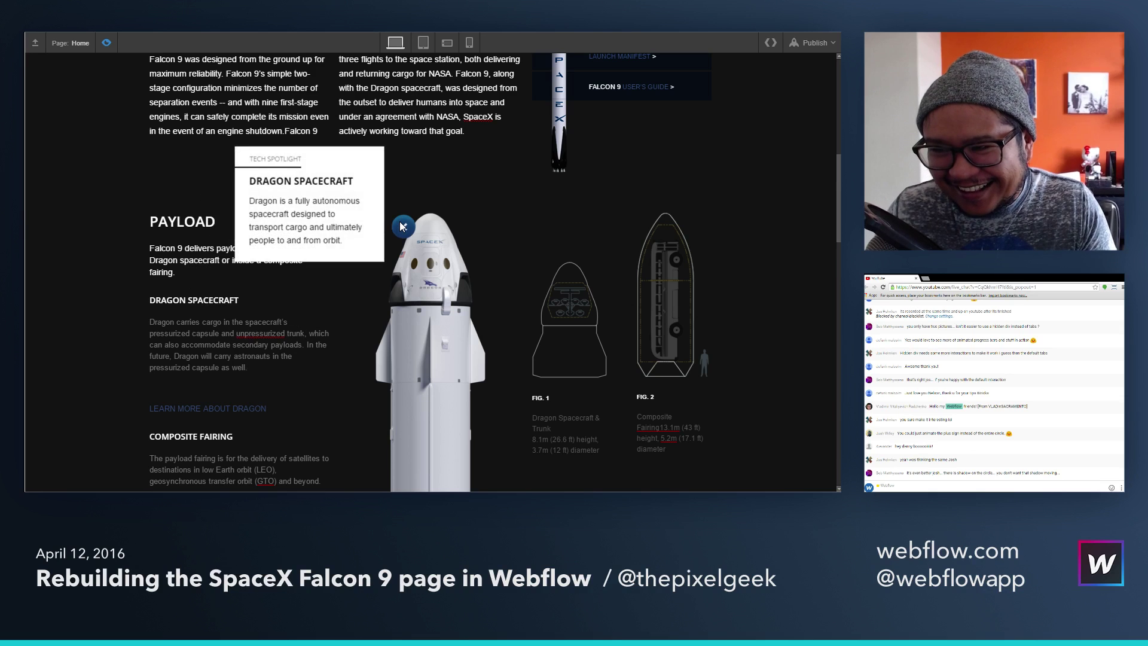
{"action": "left_click", "coordinate": [402, 225]}
{"action": "left_click", "coordinate": [402, 226]}
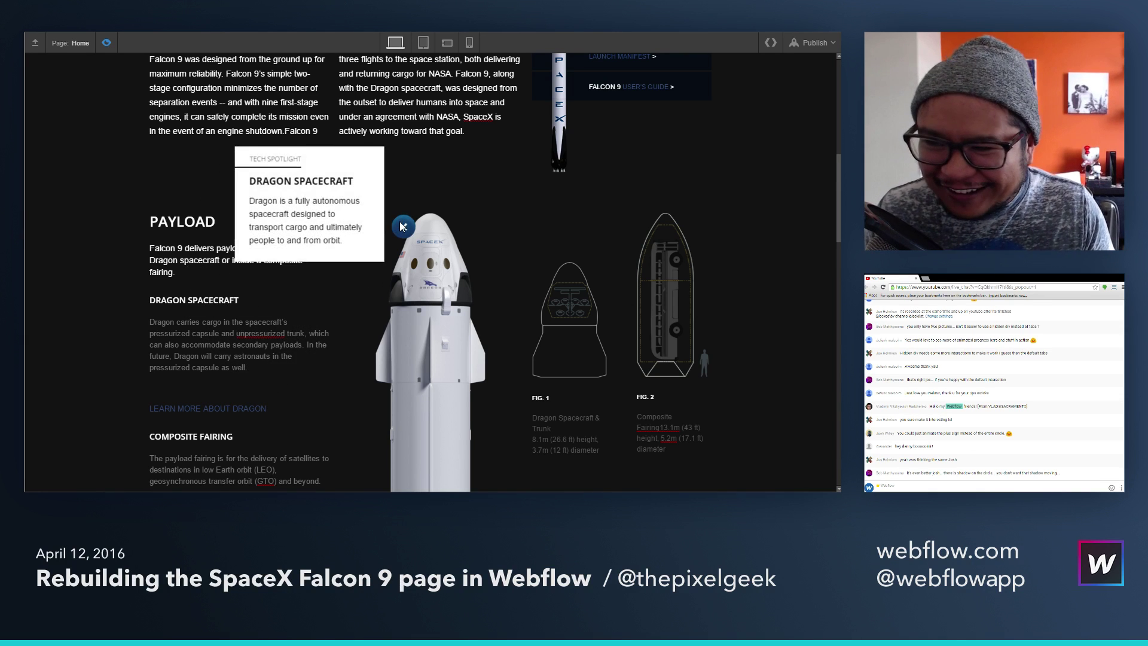
{"action": "left_click", "coordinate": [402, 226]}
{"action": "left_click", "coordinate": [402, 225]}
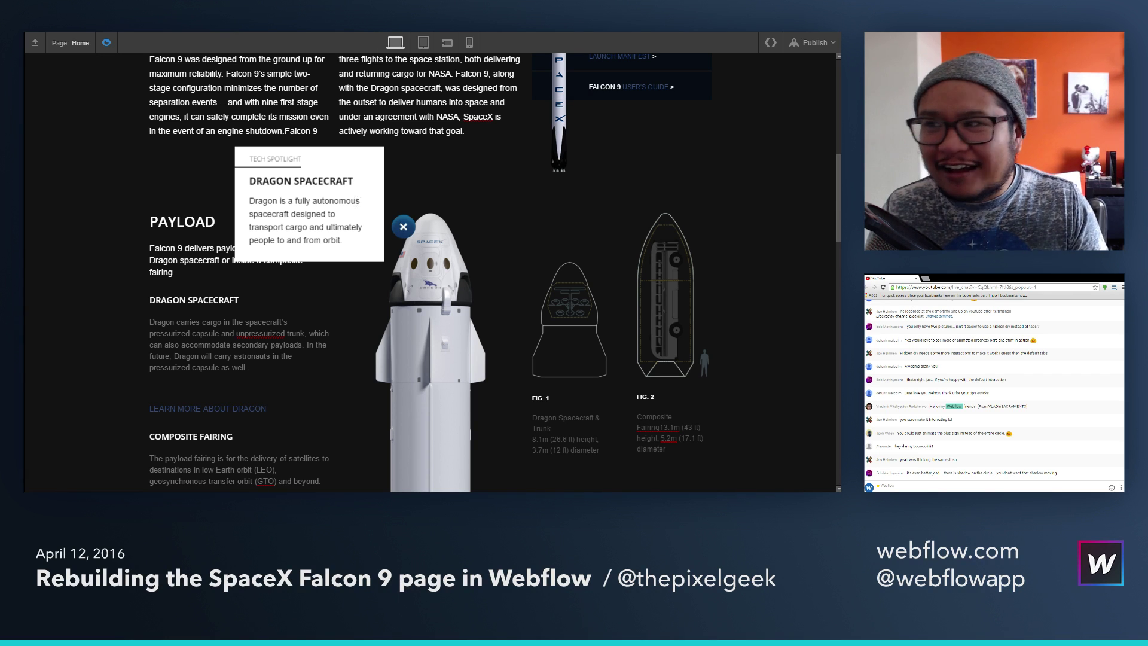
{"action": "left_click", "coordinate": [107, 44]}
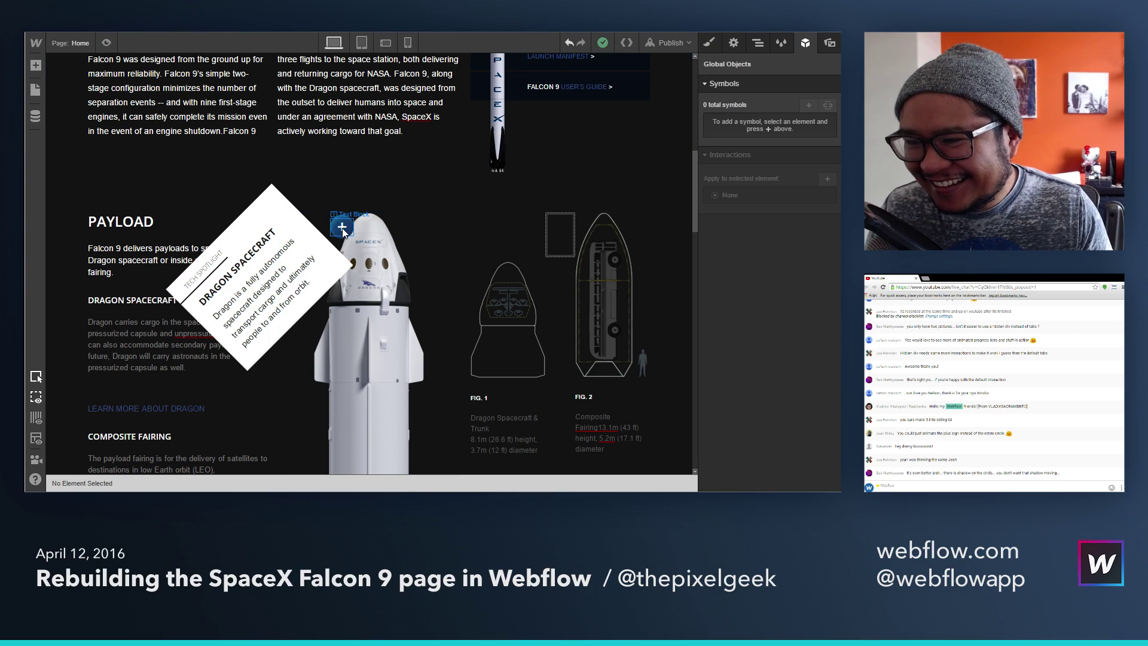
Step: Create the class "plus" on the plus-sign text block inside the circle, and show its interaction options
{"action": "left_click", "coordinate": [341, 228]}
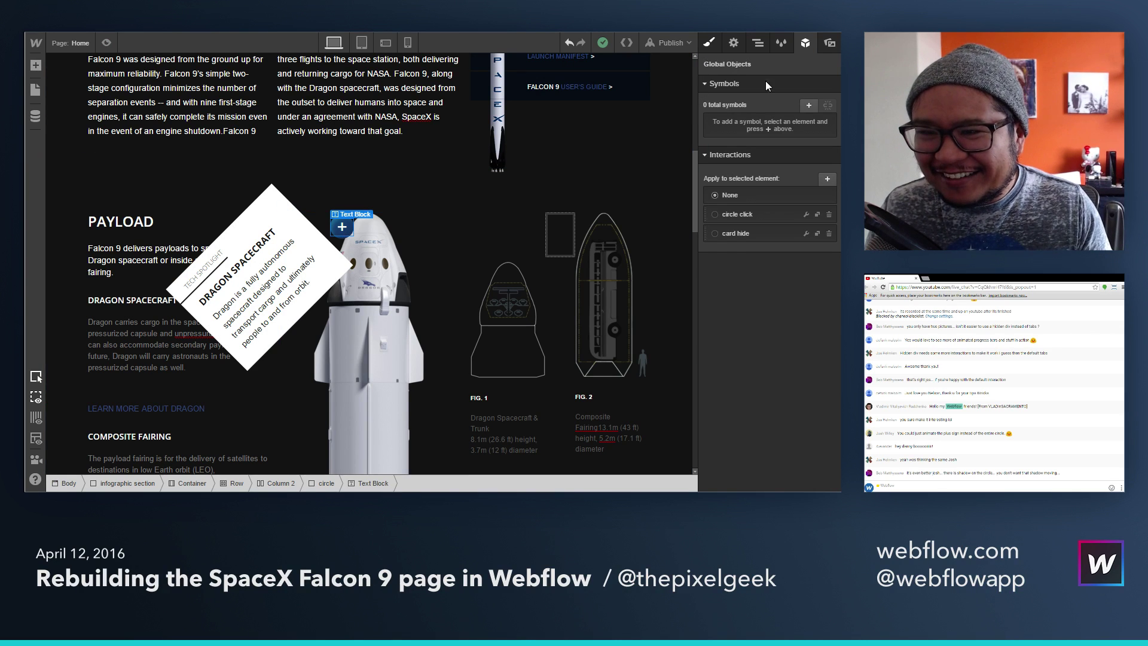
{"action": "key", "text": "s"}
{"action": "left_click", "coordinate": [756, 94]}
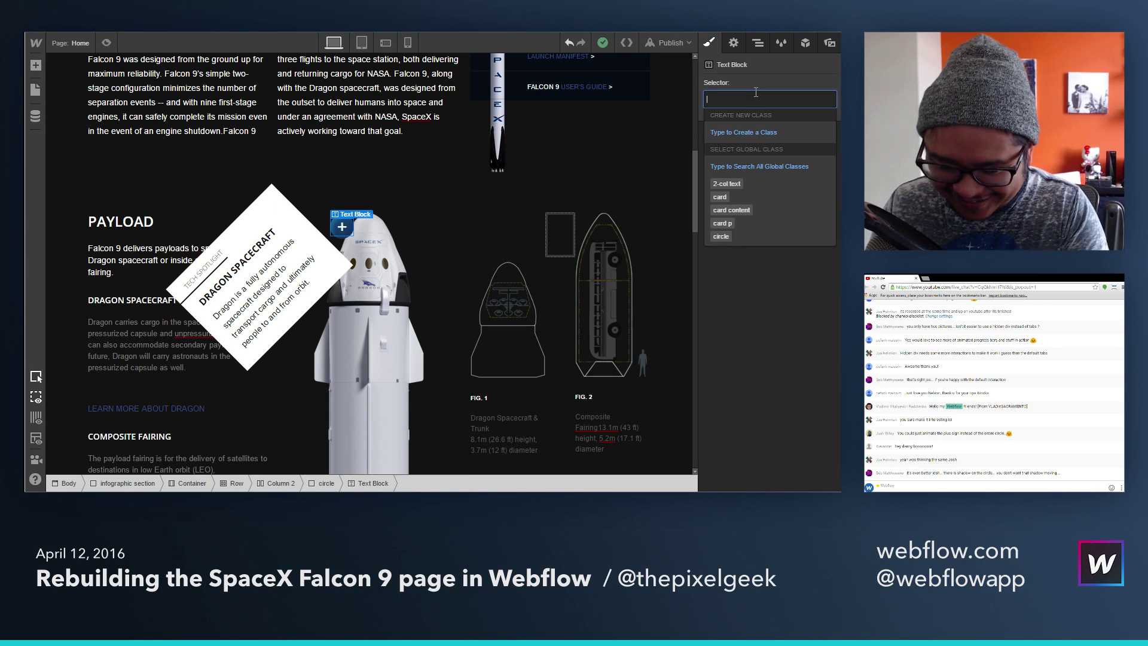
{"action": "type", "text": "plus"}
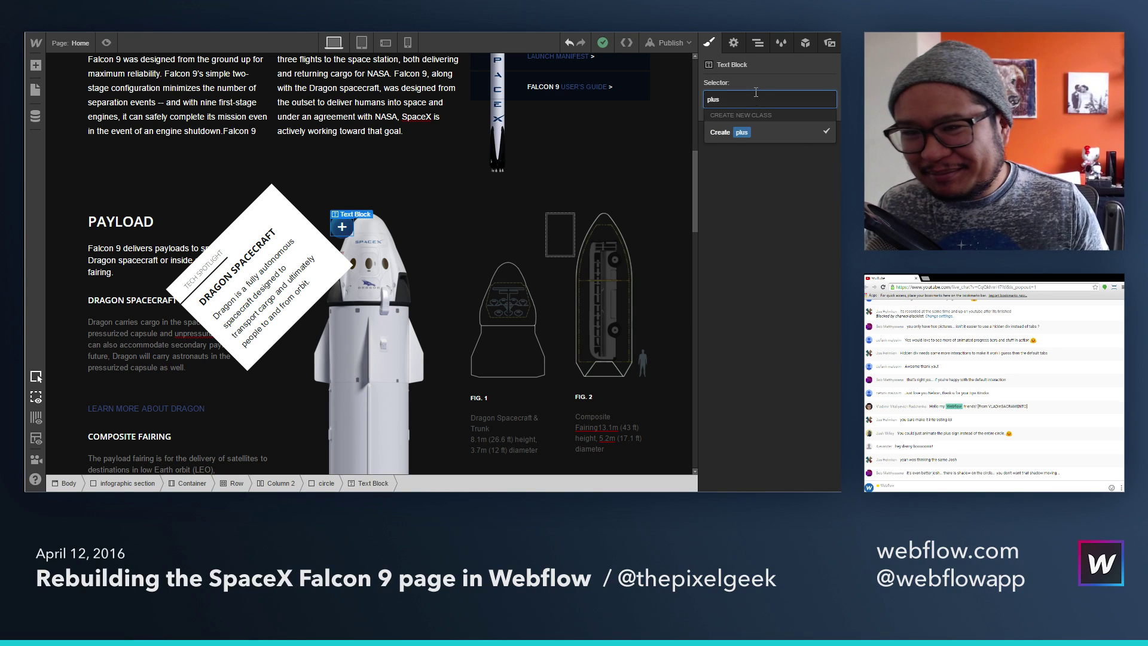
{"action": "key", "text": "Return"}
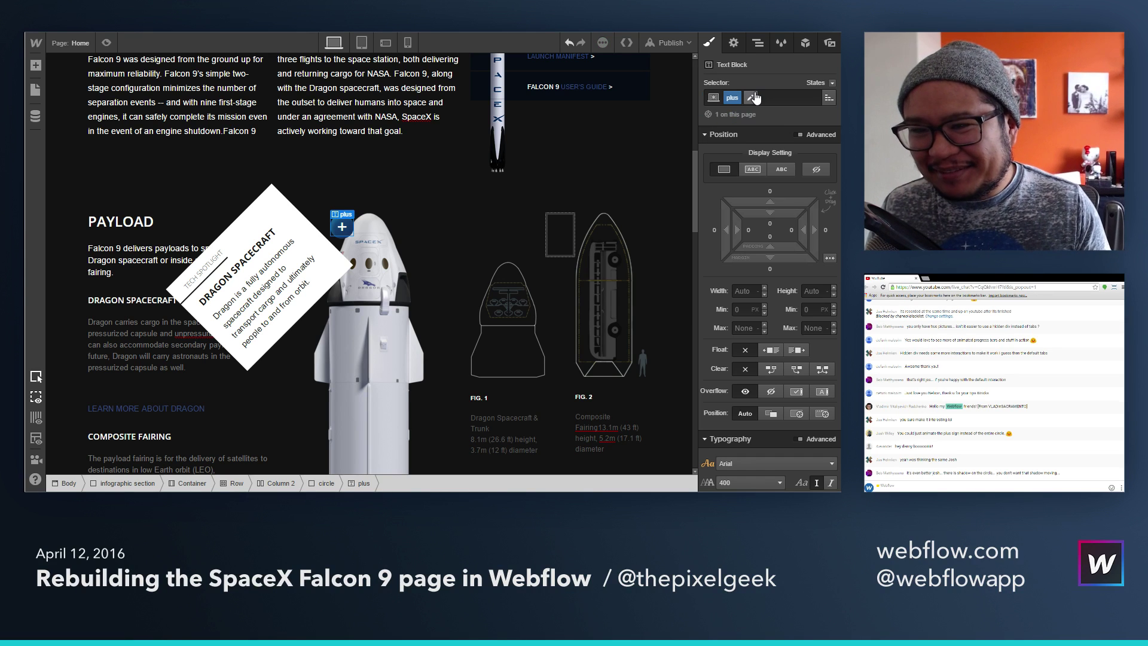
{"action": "left_click", "coordinate": [806, 42]}
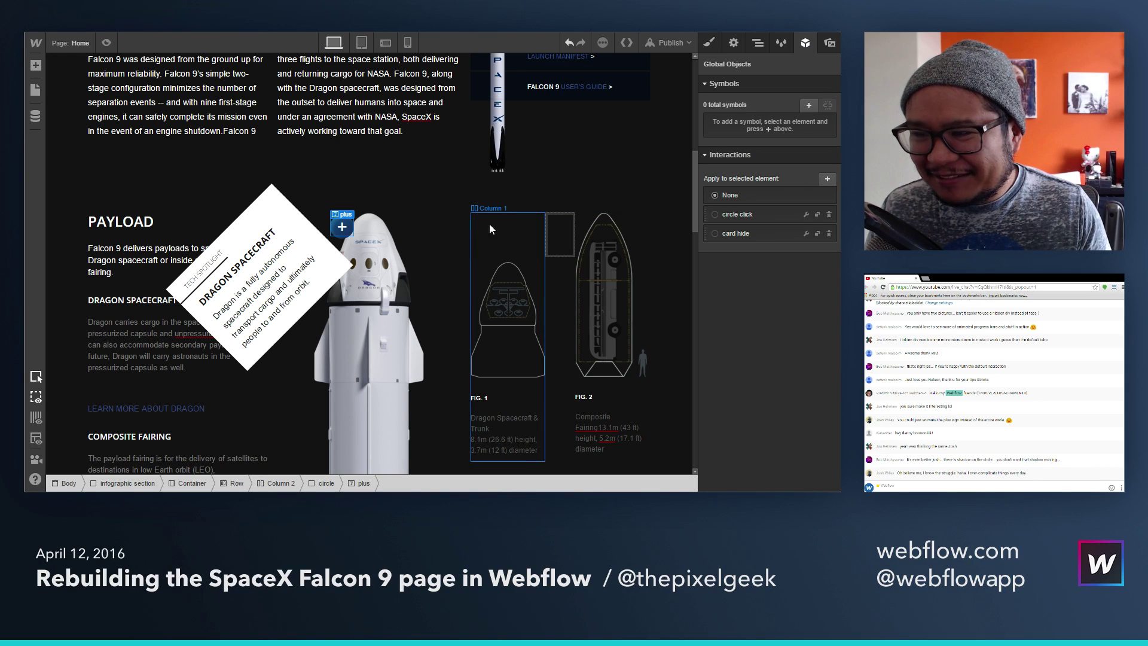
Step: Make the circle's click rotation trigger affect the different element "plus", limited to nested elements
{"action": "key", "text": "Escape"}
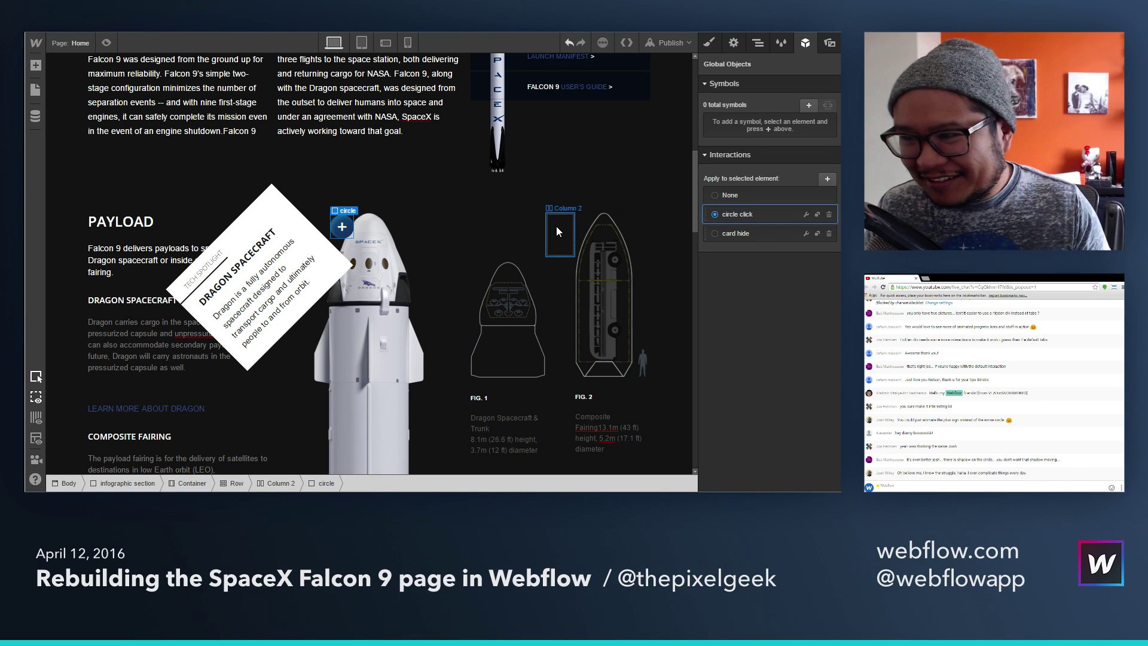
{"action": "left_click", "coordinate": [806, 215]}
{"action": "left_click", "coordinate": [747, 285]}
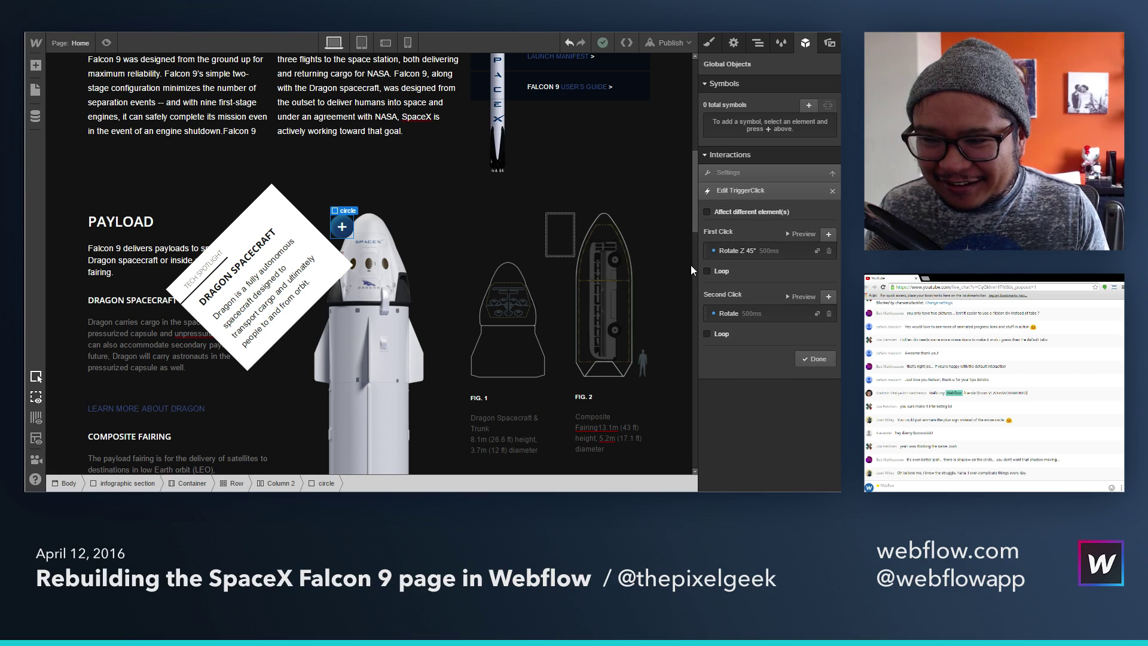
{"action": "left_click", "coordinate": [744, 214]}
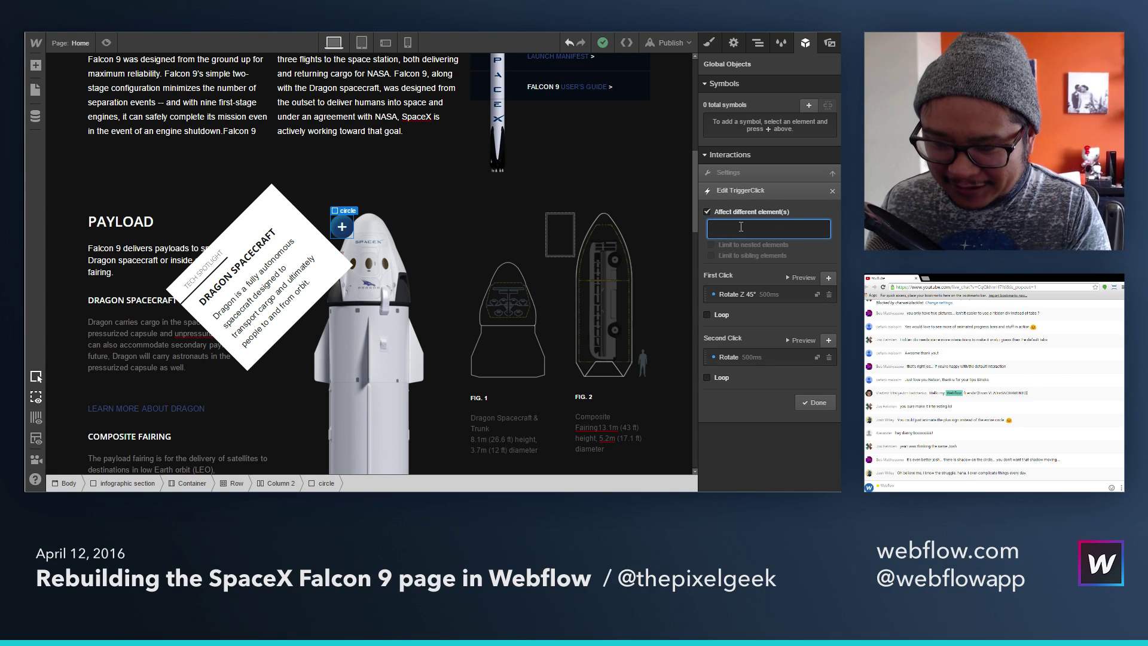
{"action": "type", "text": "plus"}
{"action": "key", "text": "Return"}
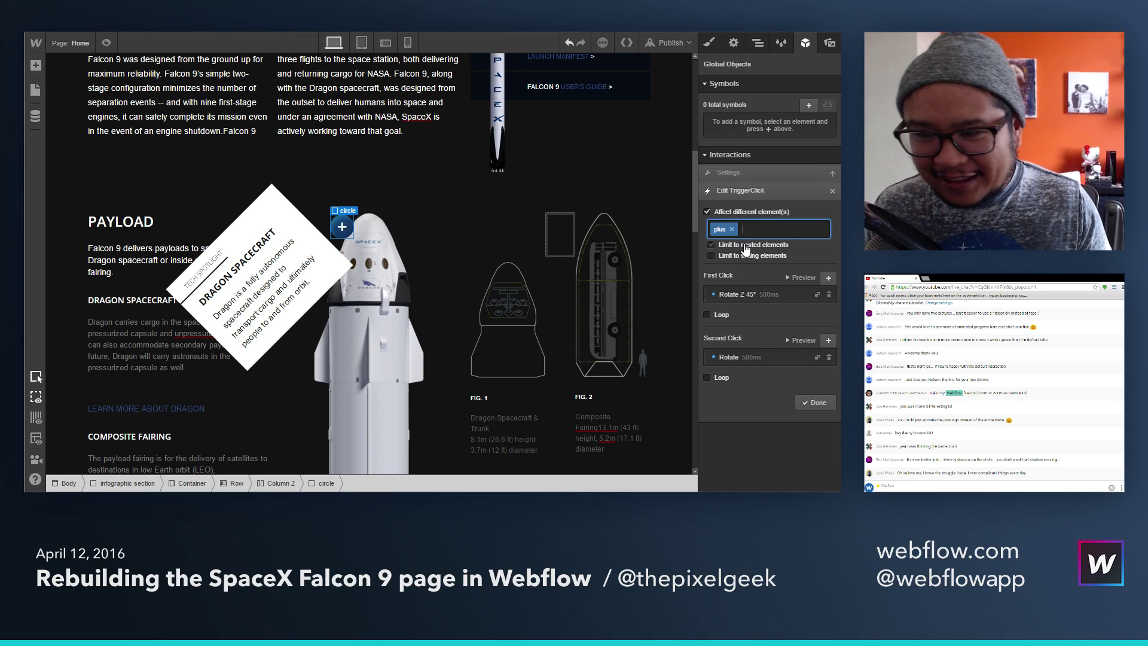
{"action": "left_click", "coordinate": [812, 405]}
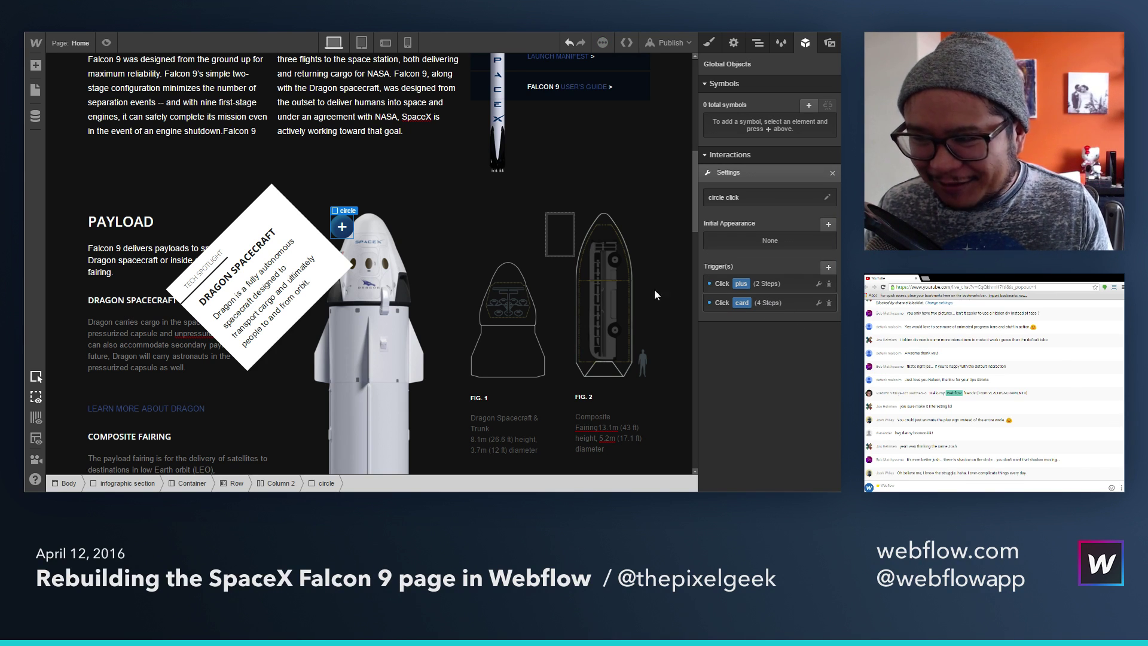
Step: Remove the Rotate Z -45° transform from the card's style
{"action": "left_click", "coordinate": [276, 217]}
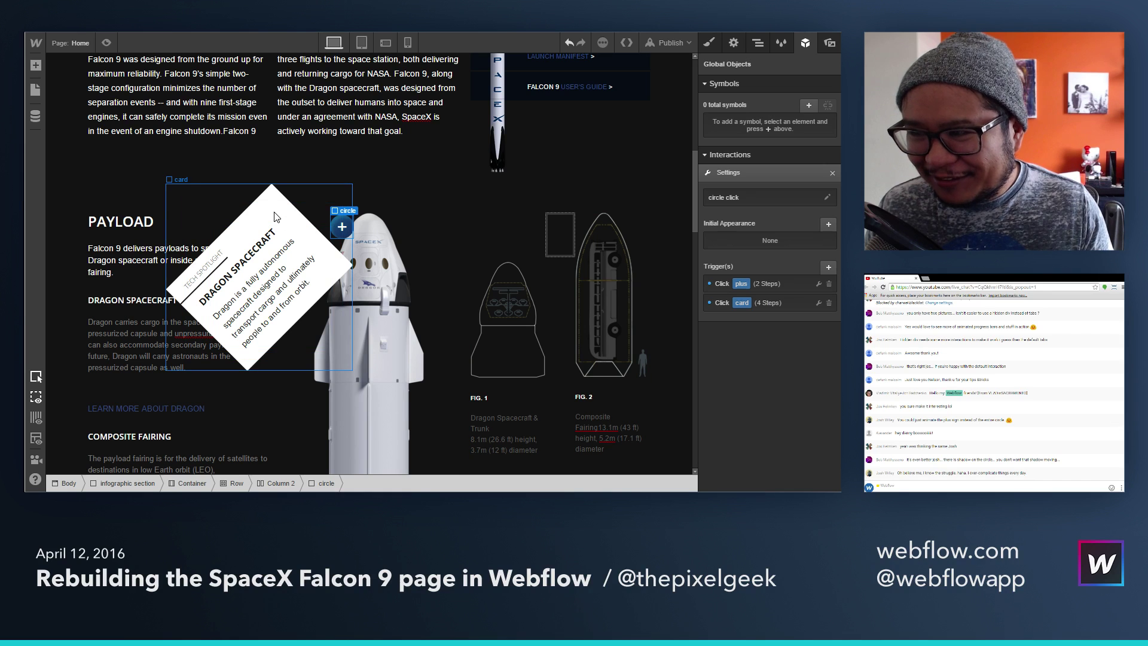
{"action": "left_click", "coordinate": [711, 49]}
{"action": "scroll", "coordinate": [772, 407], "scroll_direction": "down", "scroll_amount": 5}
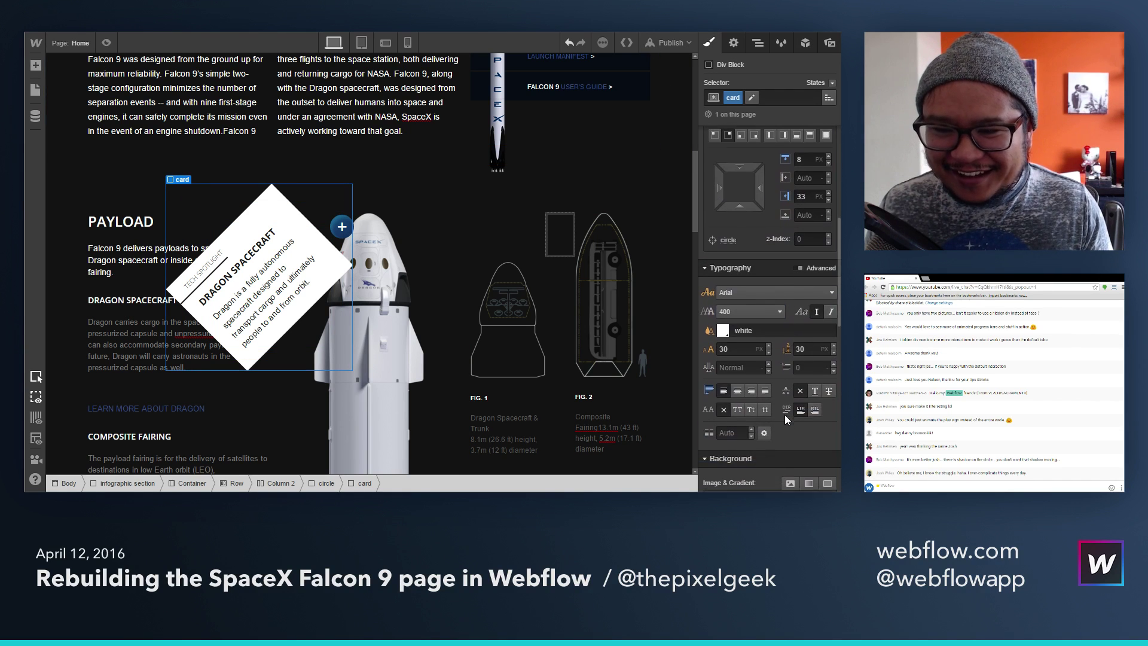
{"action": "scroll", "coordinate": [784, 414], "scroll_direction": "down", "scroll_amount": 10}
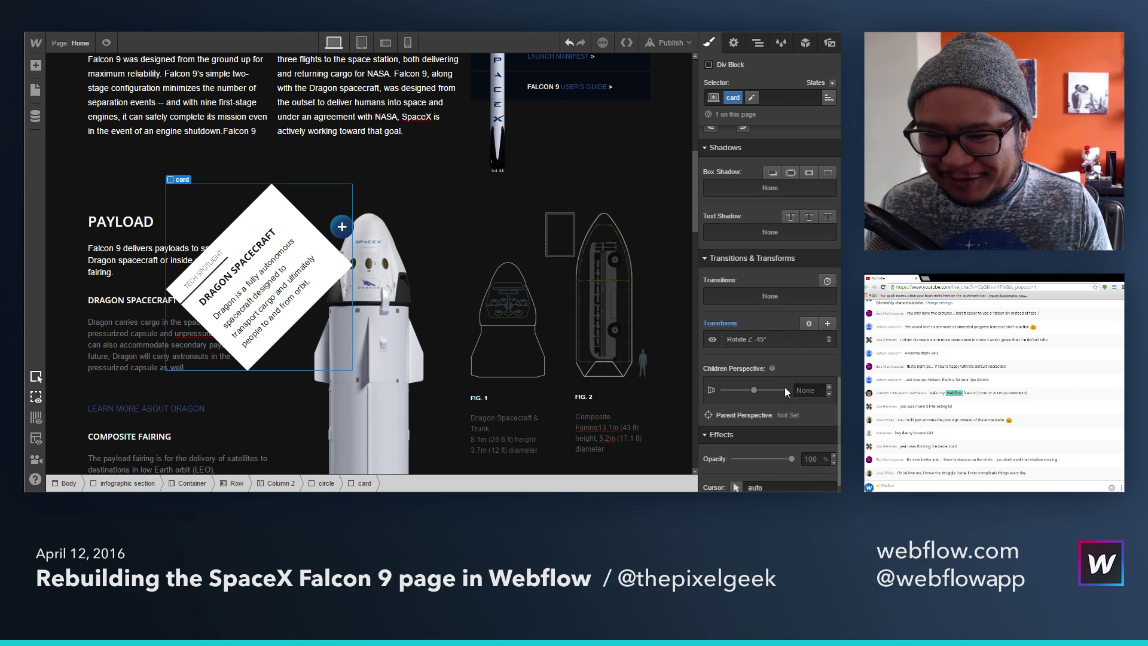
{"action": "left_click", "coordinate": [723, 324]}
{"action": "left_click", "coordinate": [740, 350]}
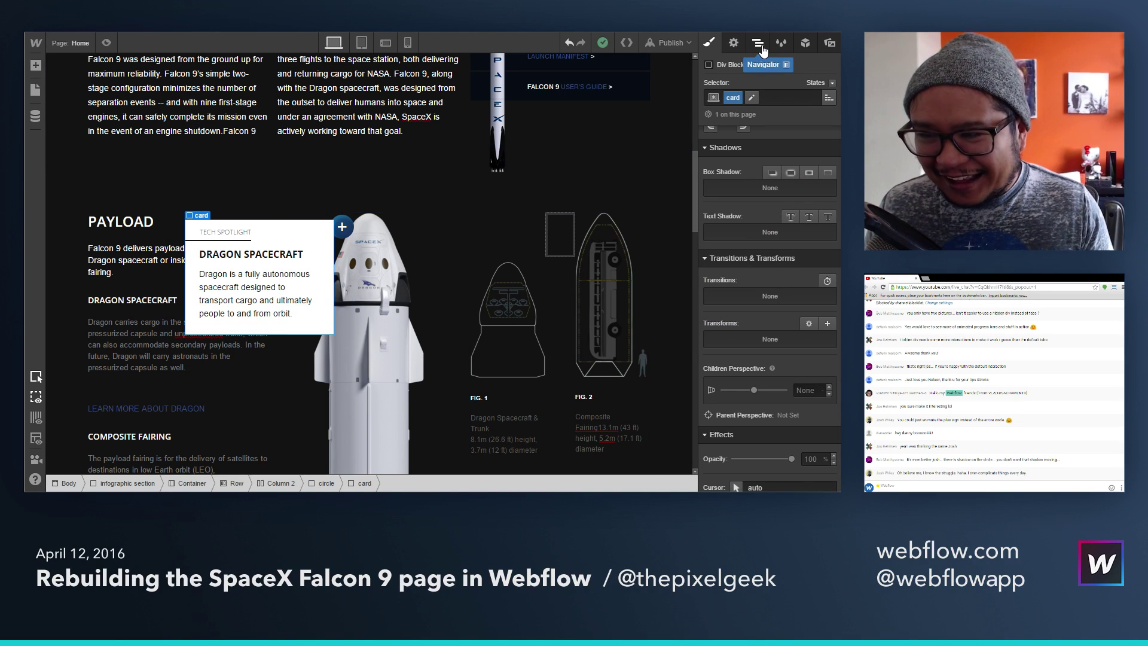
Step: Preview the first-click rotation of the plus sign in the "circle click" interaction and close the trigger
{"action": "left_click", "coordinate": [341, 226]}
{"action": "left_click", "coordinate": [804, 43]}
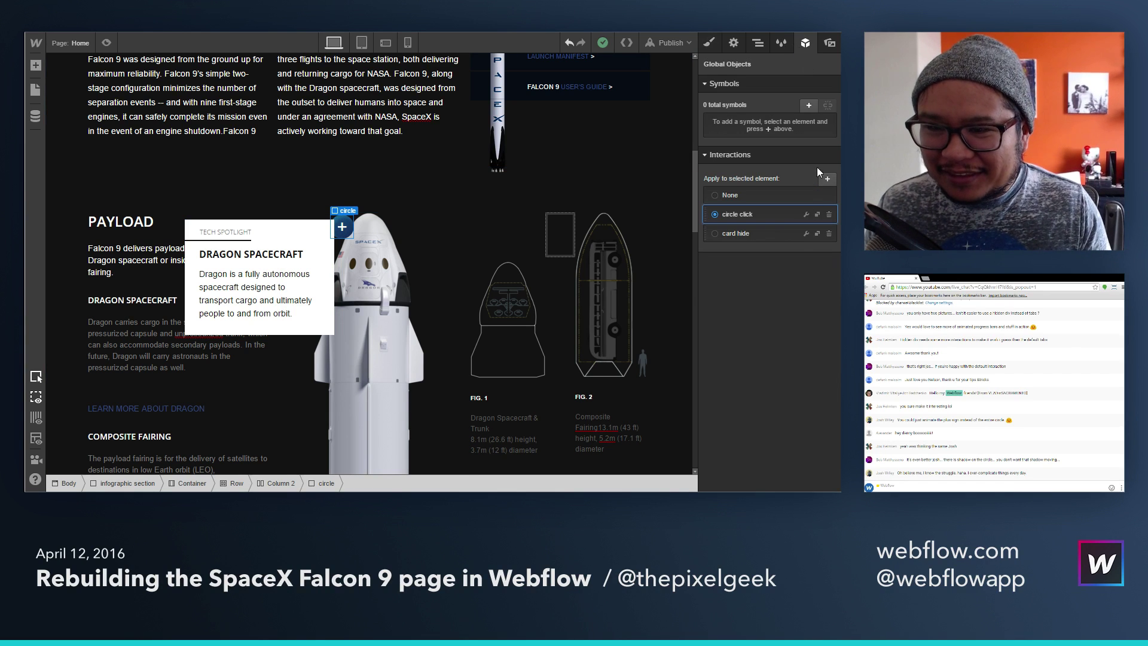
{"action": "left_click", "coordinate": [805, 215]}
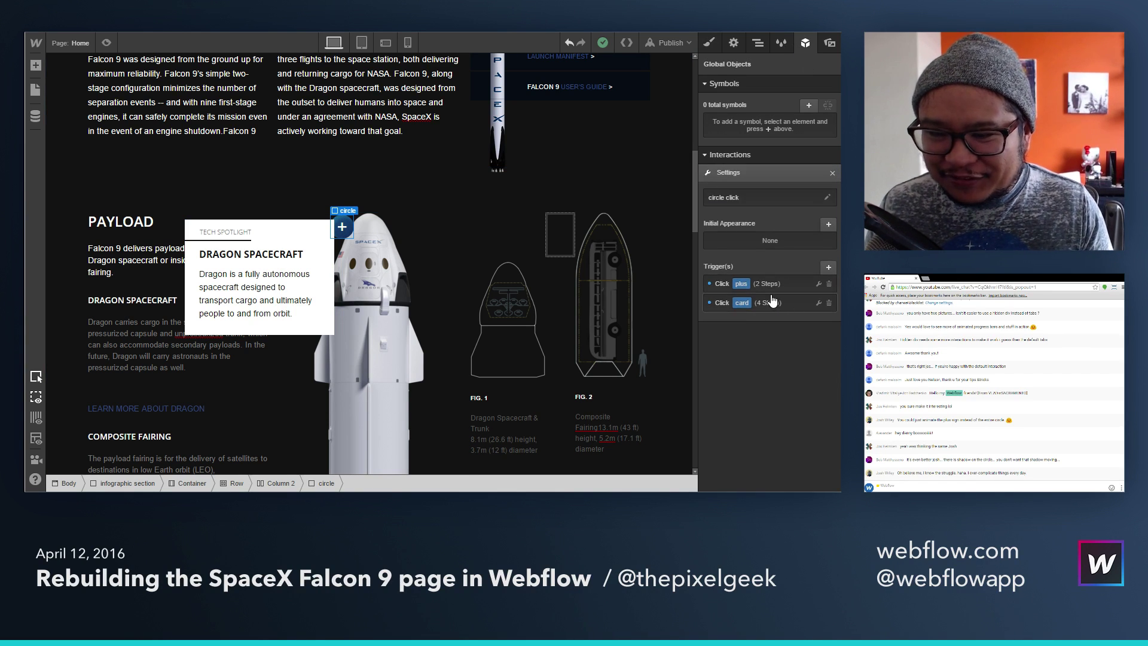
{"action": "left_click", "coordinate": [754, 286]}
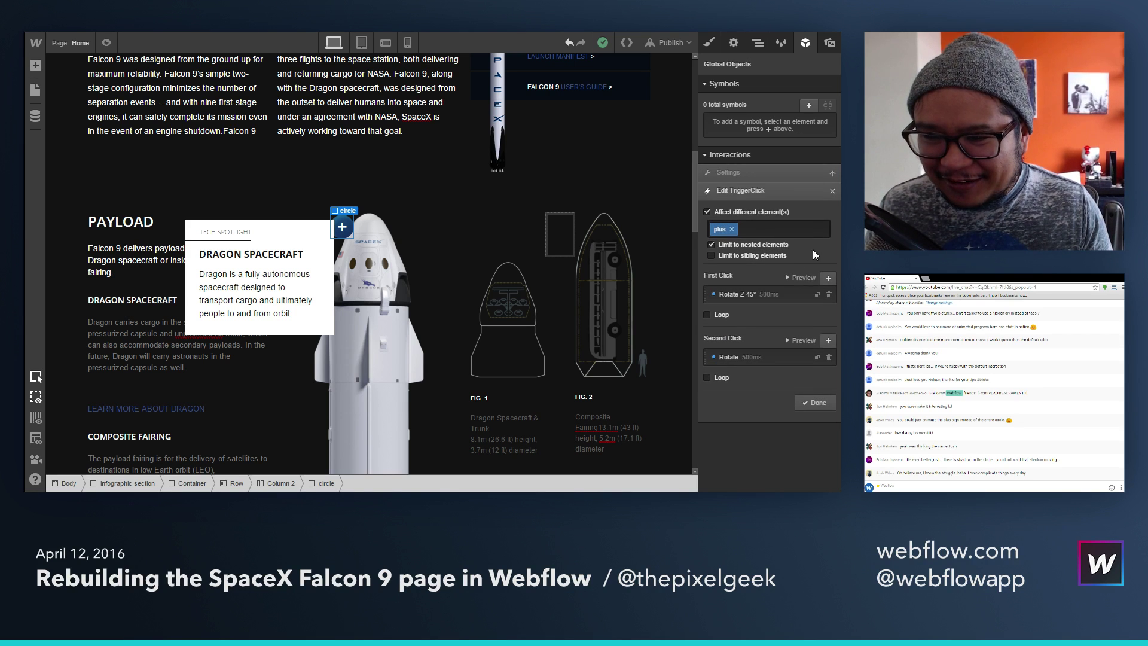
{"action": "left_click", "coordinate": [802, 279]}
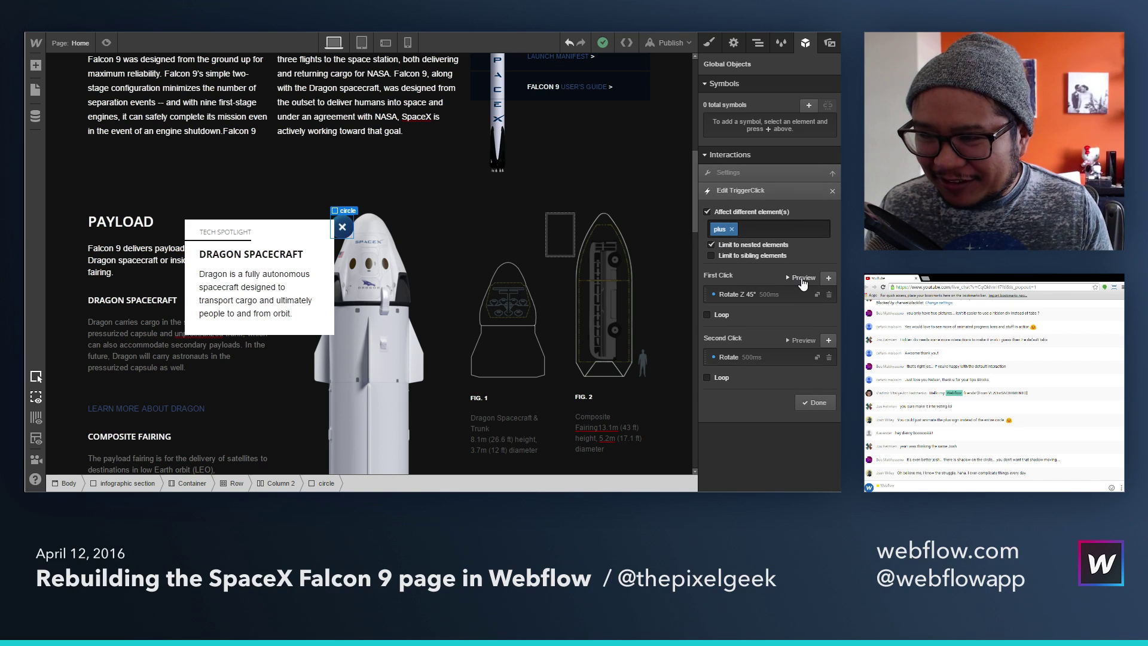
{"action": "left_click", "coordinate": [811, 414]}
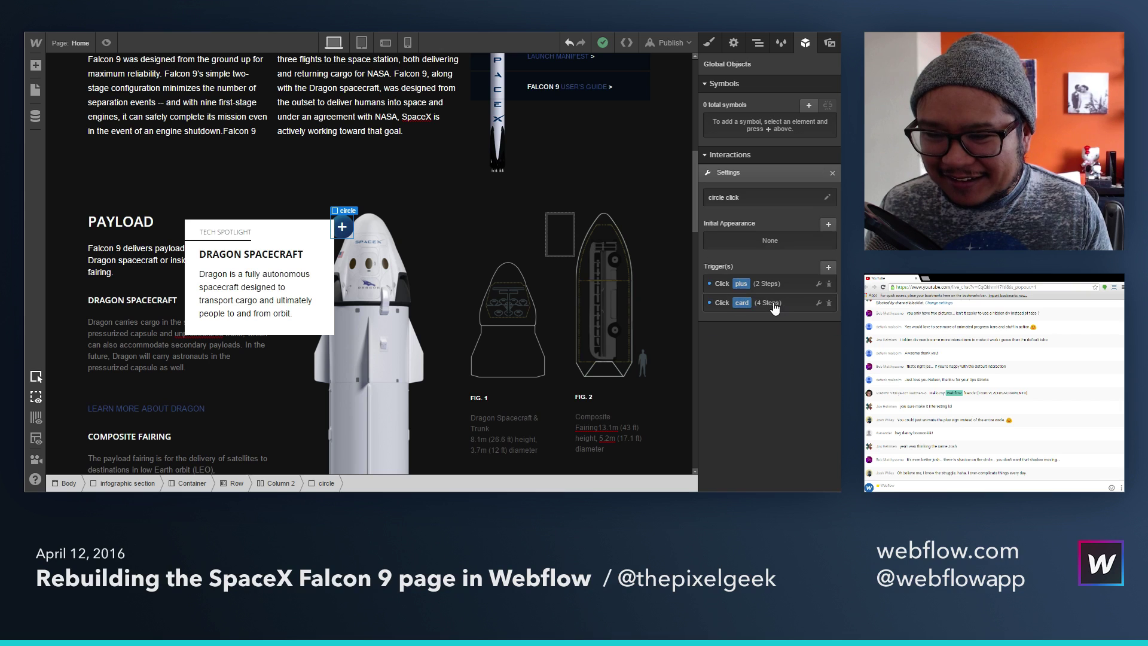
Step: Remove the rotation from the first-click and second-click steps of the card trigger
{"action": "left_click", "coordinate": [773, 303]}
{"action": "left_click", "coordinate": [762, 312]}
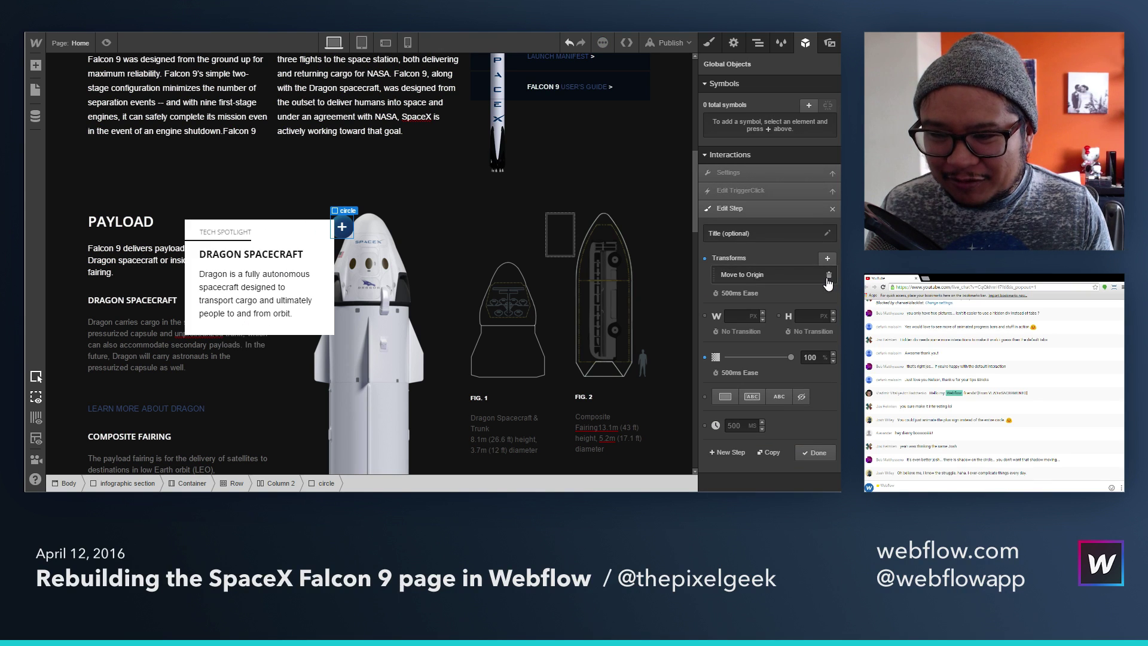
{"action": "left_click", "coordinate": [815, 453]}
{"action": "left_click", "coordinate": [775, 380]}
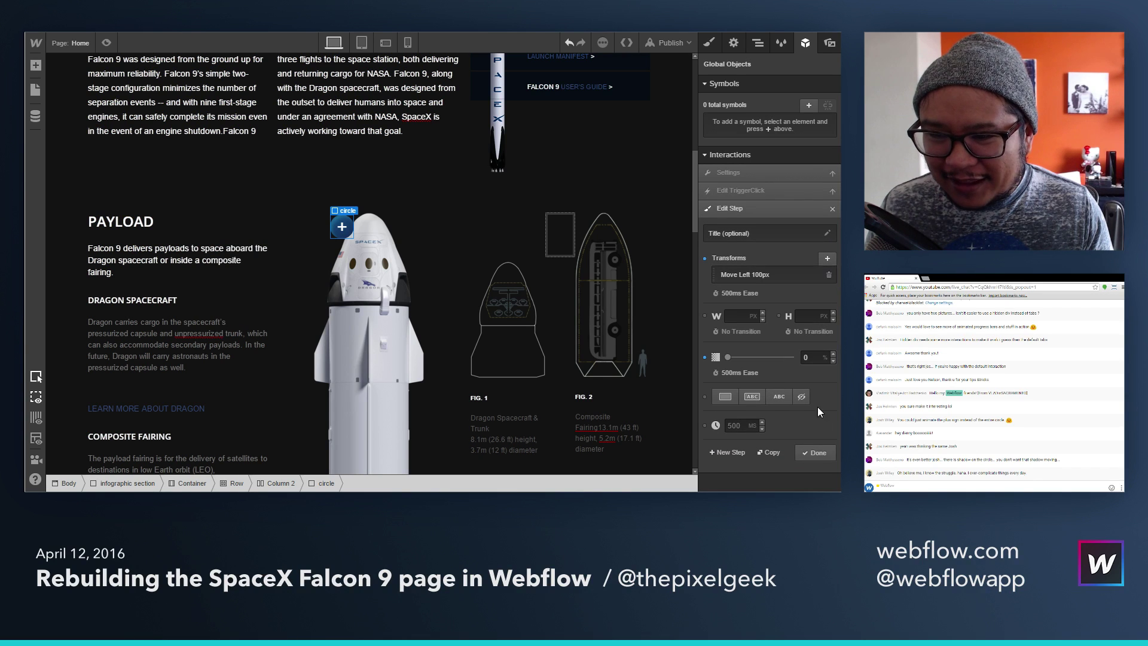
{"action": "left_click", "coordinate": [816, 452]}
{"action": "left_click", "coordinate": [813, 440]}
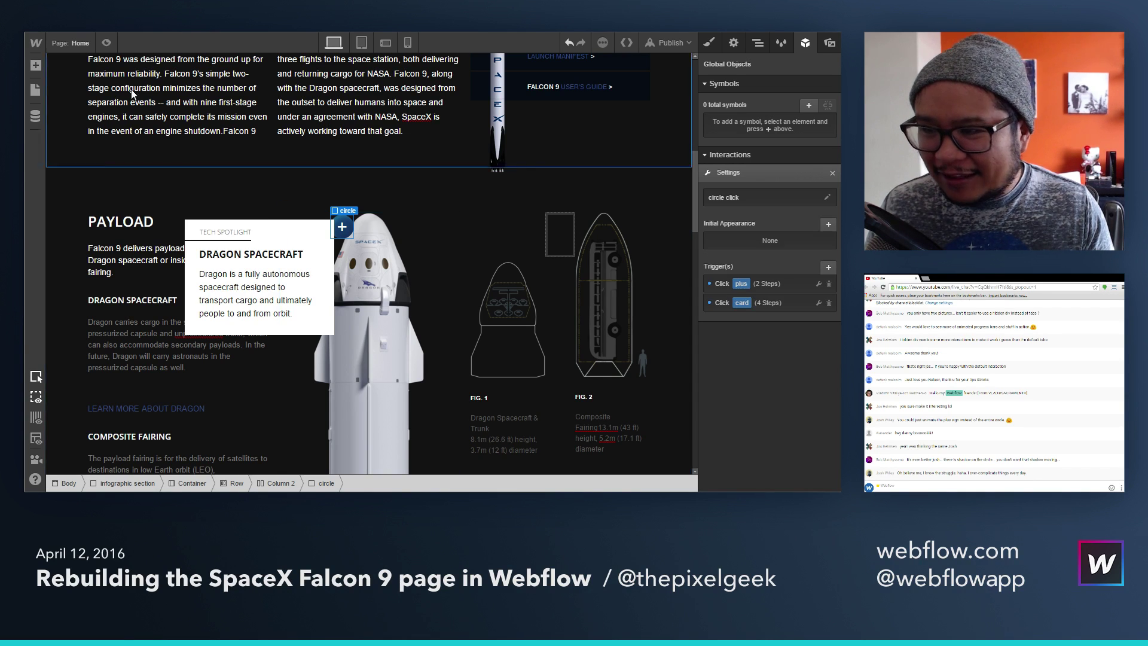
Step: Test the plus-sign circle's click animation in page preview and return to editing
{"action": "left_click", "coordinate": [106, 42]}
{"action": "left_click", "coordinate": [404, 227]}
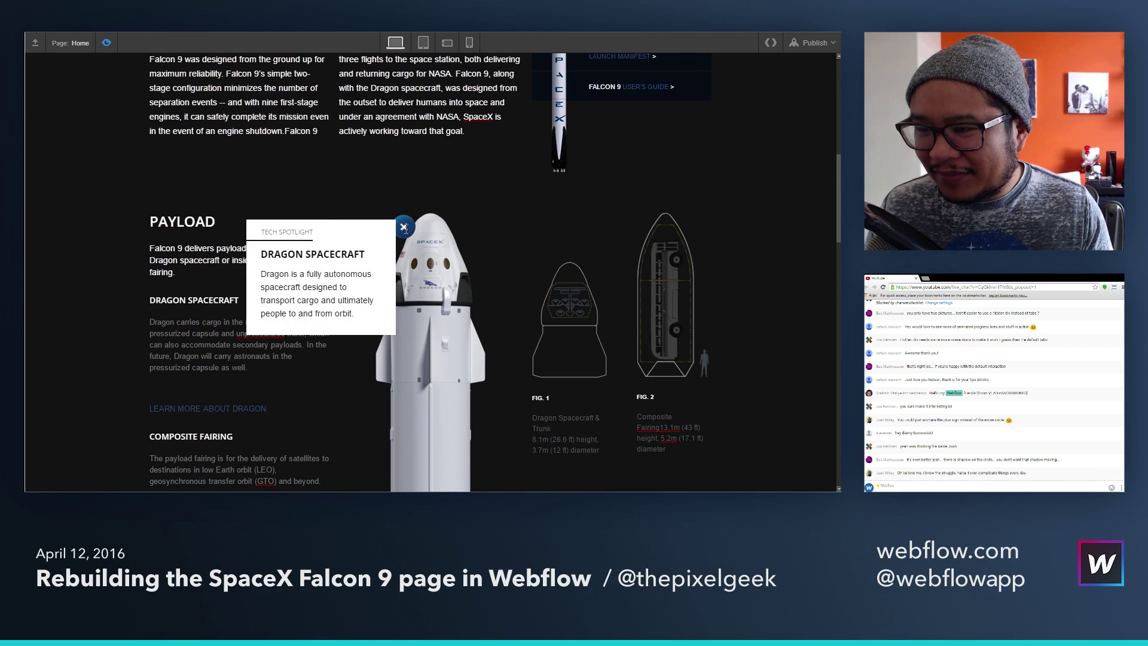
{"action": "left_click", "coordinate": [107, 43]}
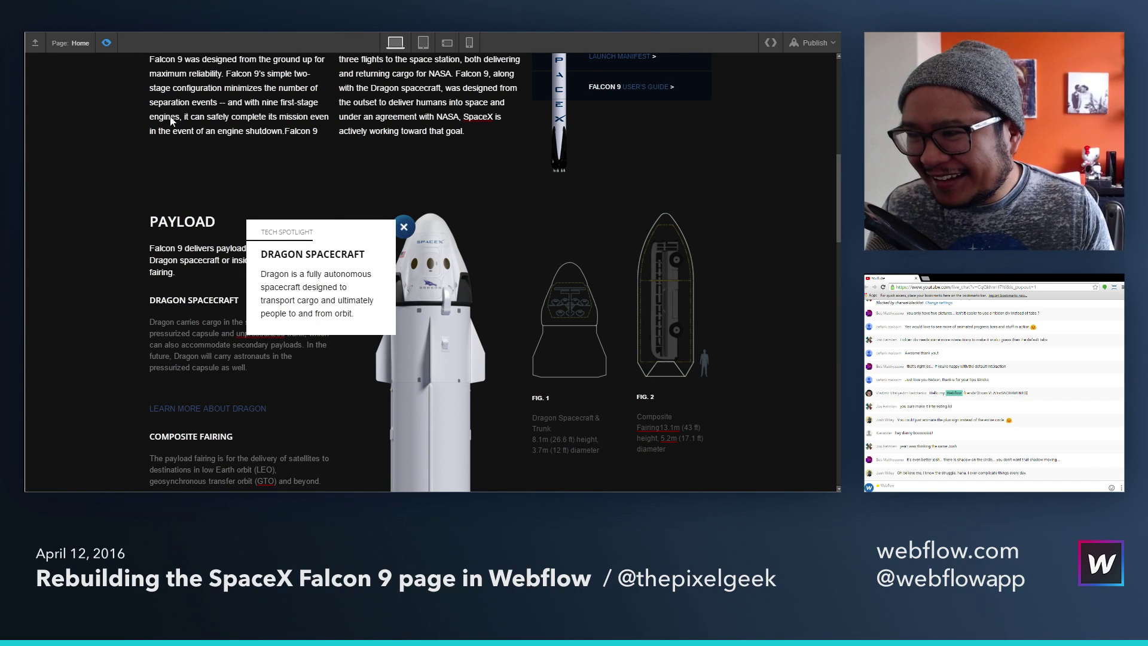
Step: Remove the rotation from the initial appearance of the card's "card hide" interaction
{"action": "left_click", "coordinate": [293, 226]}
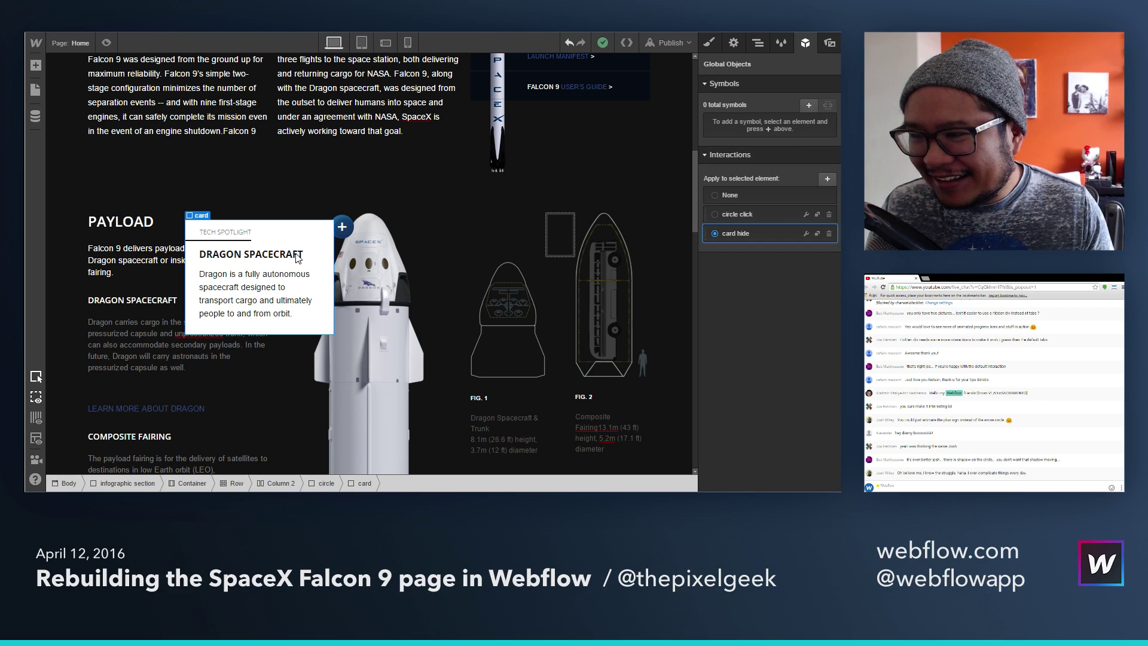
{"action": "left_click", "coordinate": [807, 235]}
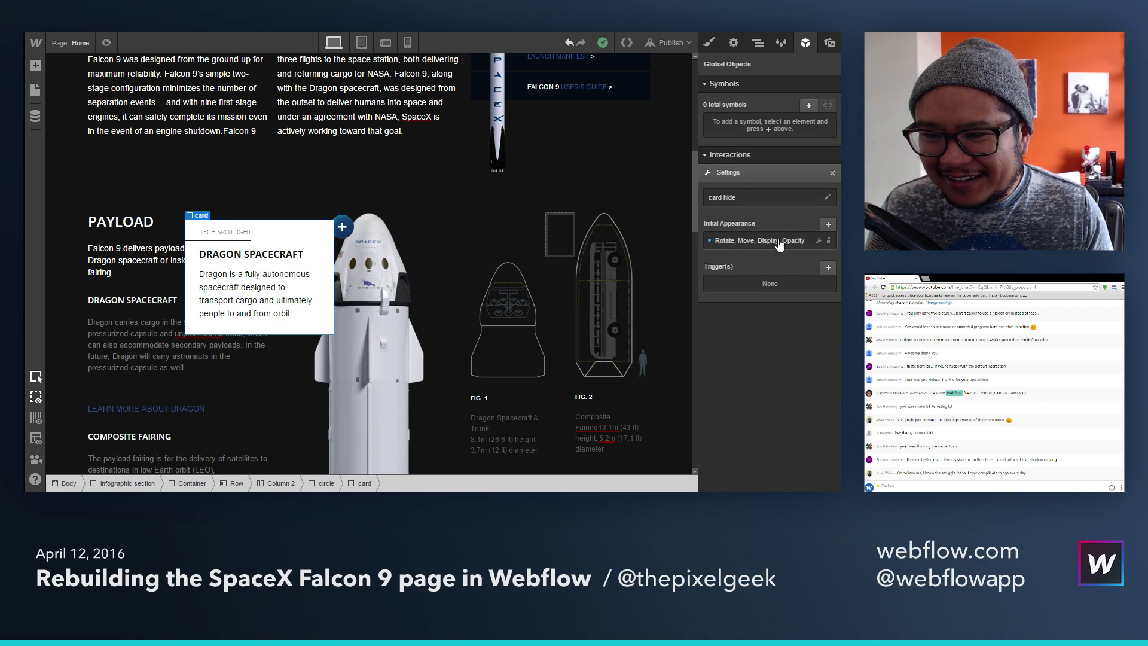
{"action": "left_click", "coordinate": [801, 236]}
{"action": "left_click", "coordinate": [828, 256]}
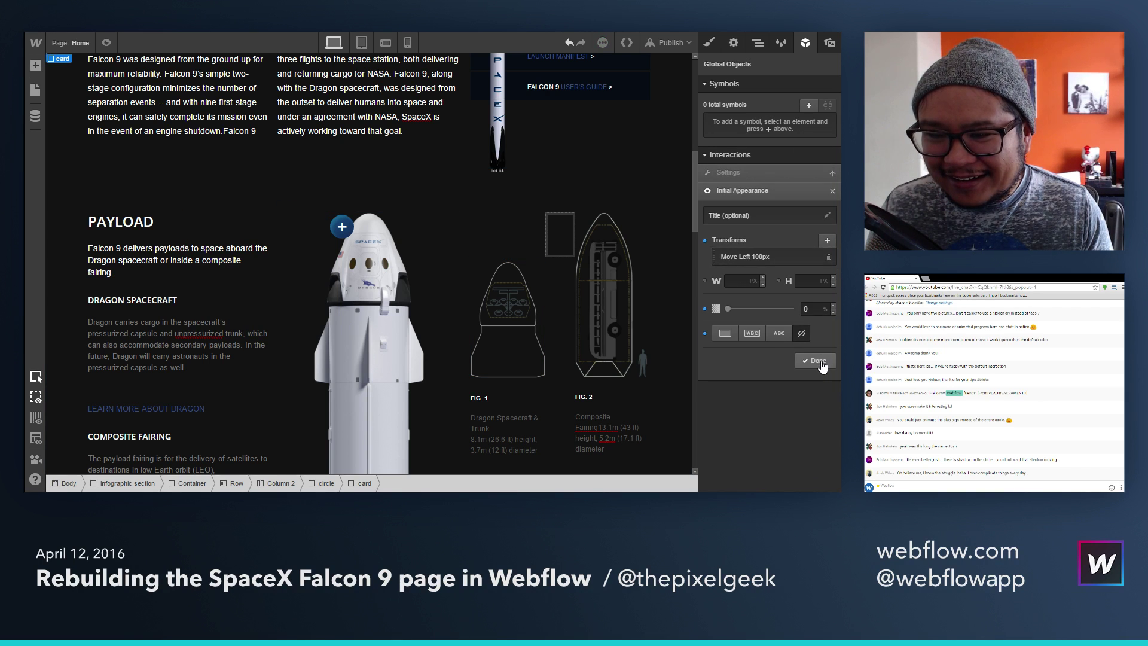
{"action": "left_click", "coordinate": [815, 360]}
Step: Test showing and hiding the Tech Spotlight card repeatedly with the plus-sign circle in page preview
{"action": "left_click", "coordinate": [107, 42]}
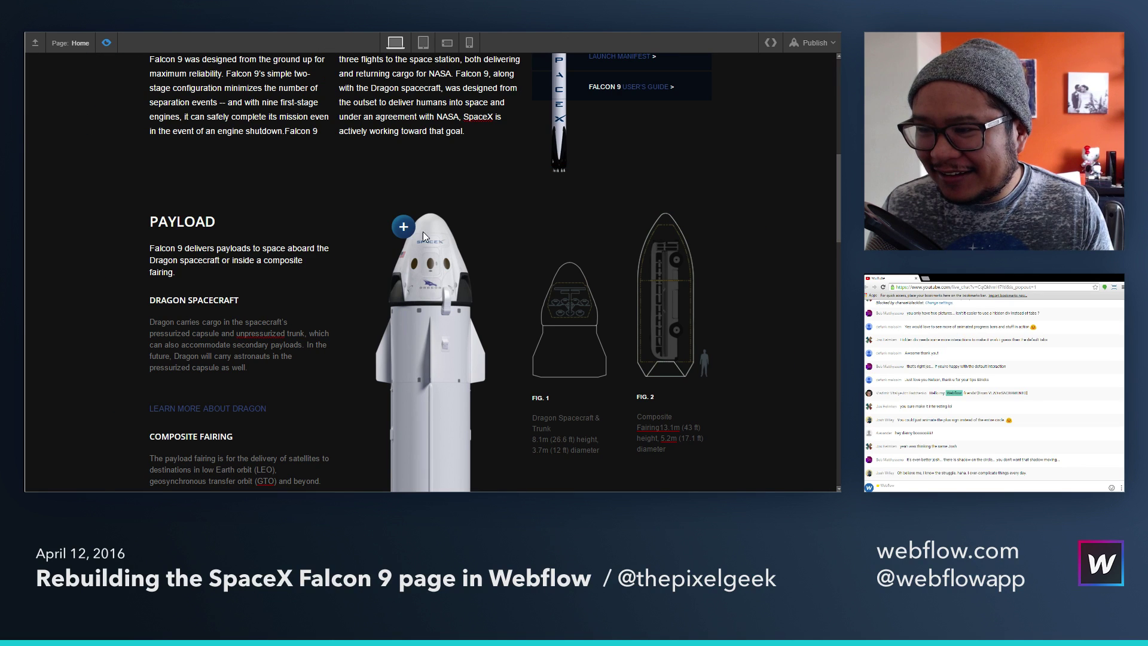
{"action": "left_click", "coordinate": [405, 226]}
{"action": "left_click", "coordinate": [405, 226]}
{"action": "left_click", "coordinate": [405, 226]}
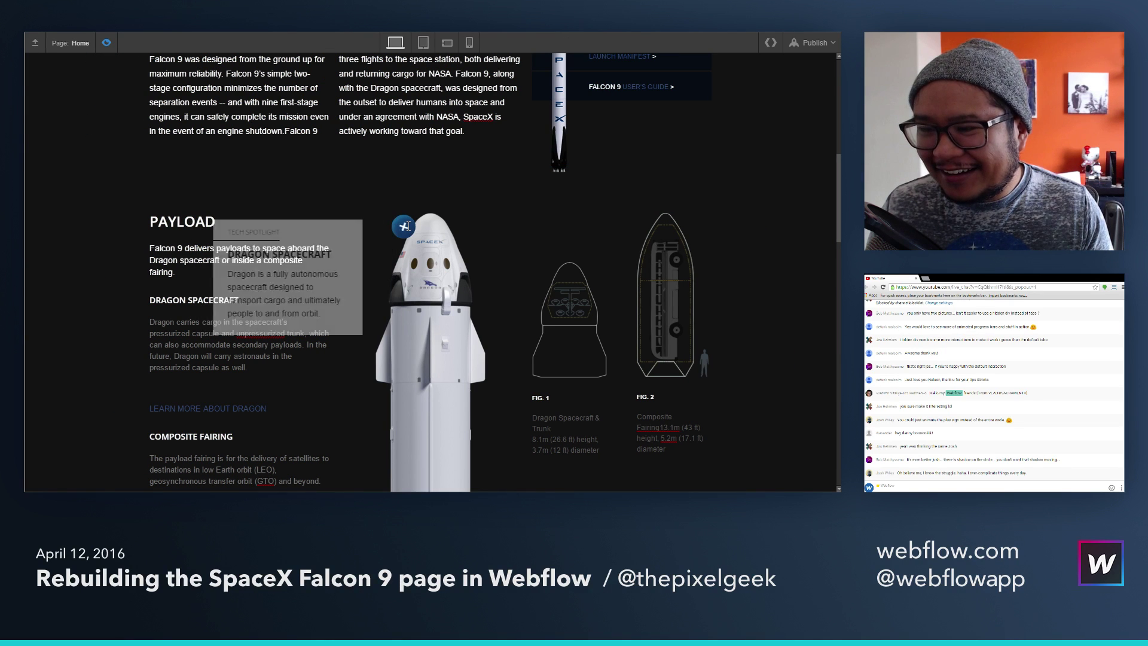
{"action": "left_click", "coordinate": [405, 226]}
{"action": "left_click", "coordinate": [404, 226]}
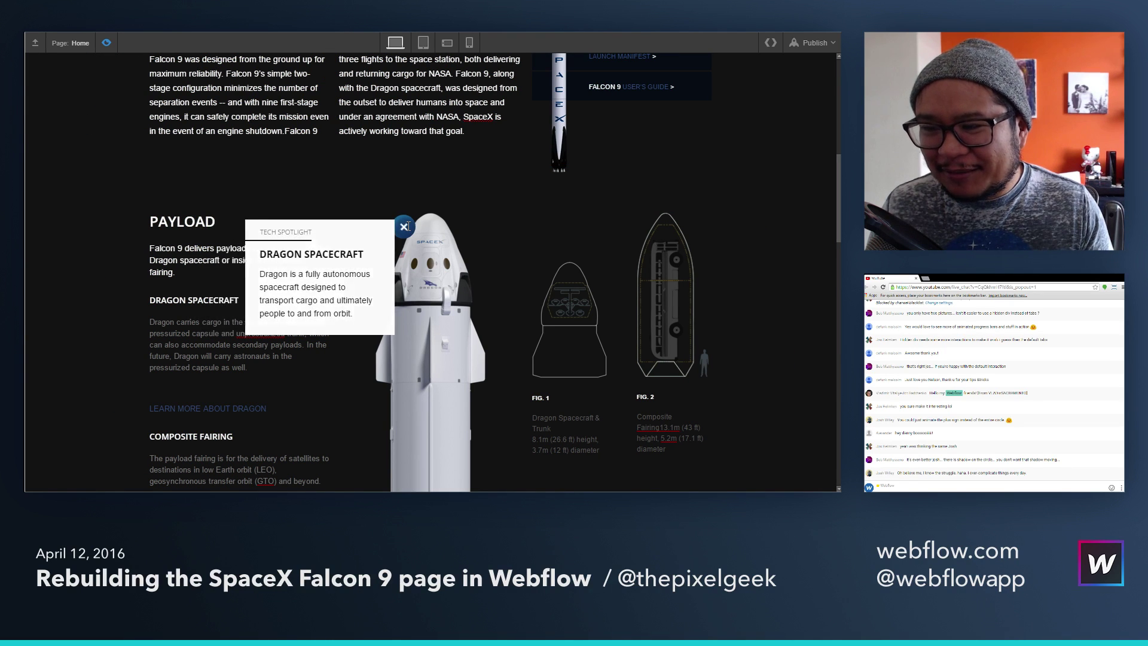
{"action": "left_click", "coordinate": [404, 226]}
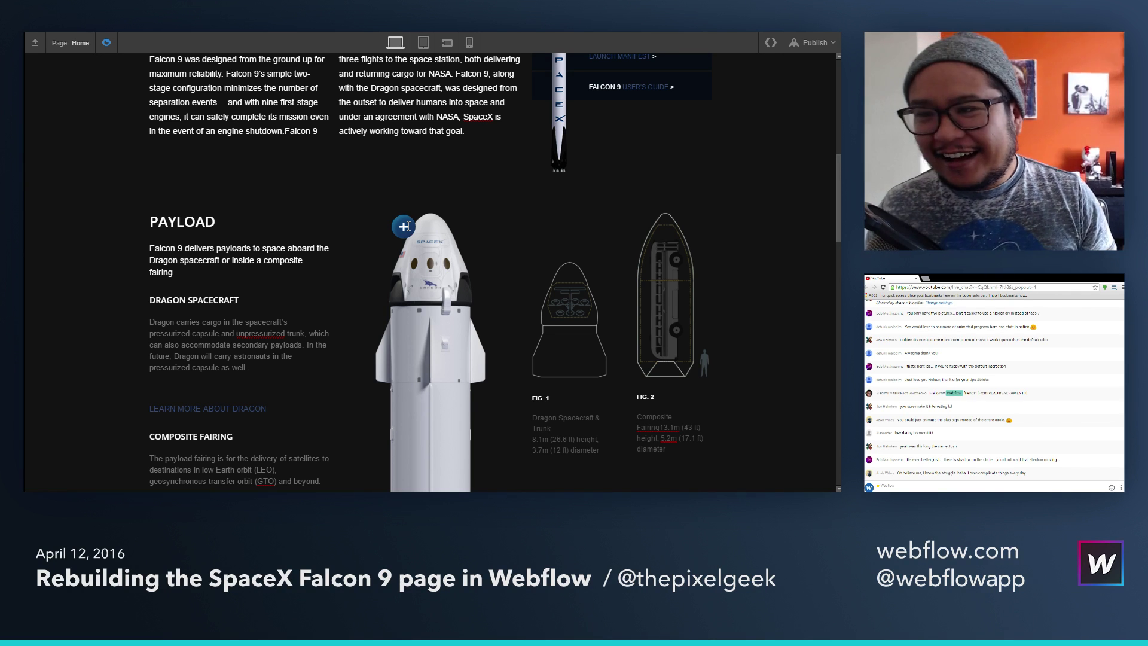
Step: Publish the site to falcon9.webflow.io and open the live page
{"action": "scroll", "coordinate": [478, 223], "scroll_direction": "down", "scroll_amount": 3}
{"action": "scroll", "coordinate": [708, 138], "scroll_direction": "up", "scroll_amount": 2}
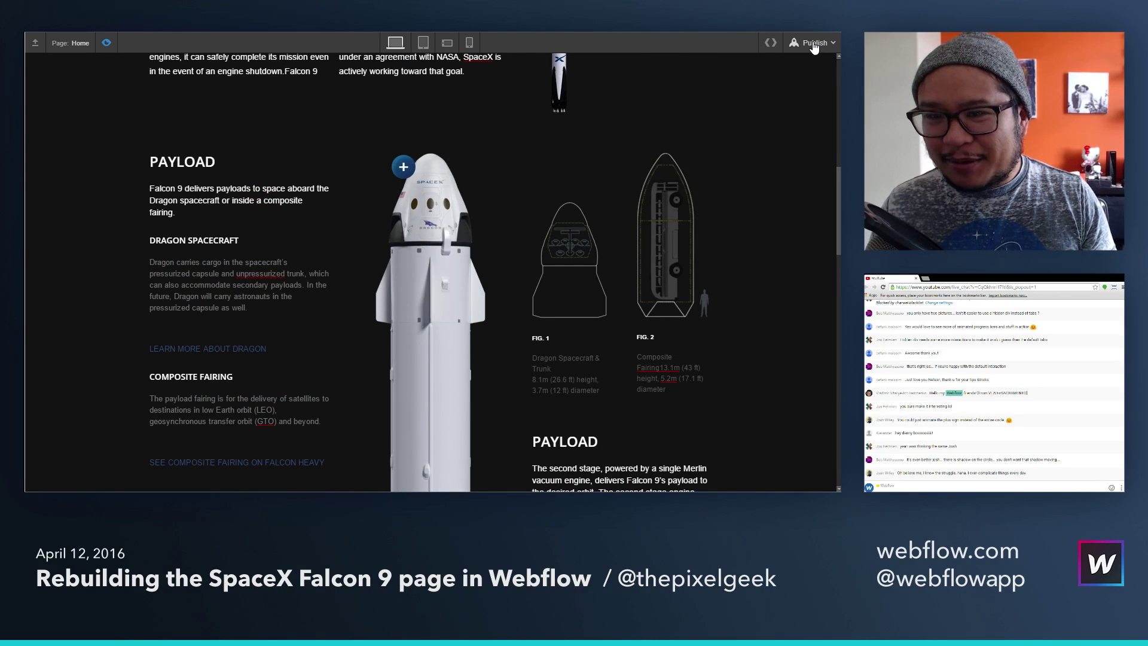
{"action": "left_click", "coordinate": [812, 43]}
{"action": "left_click", "coordinate": [708, 155]}
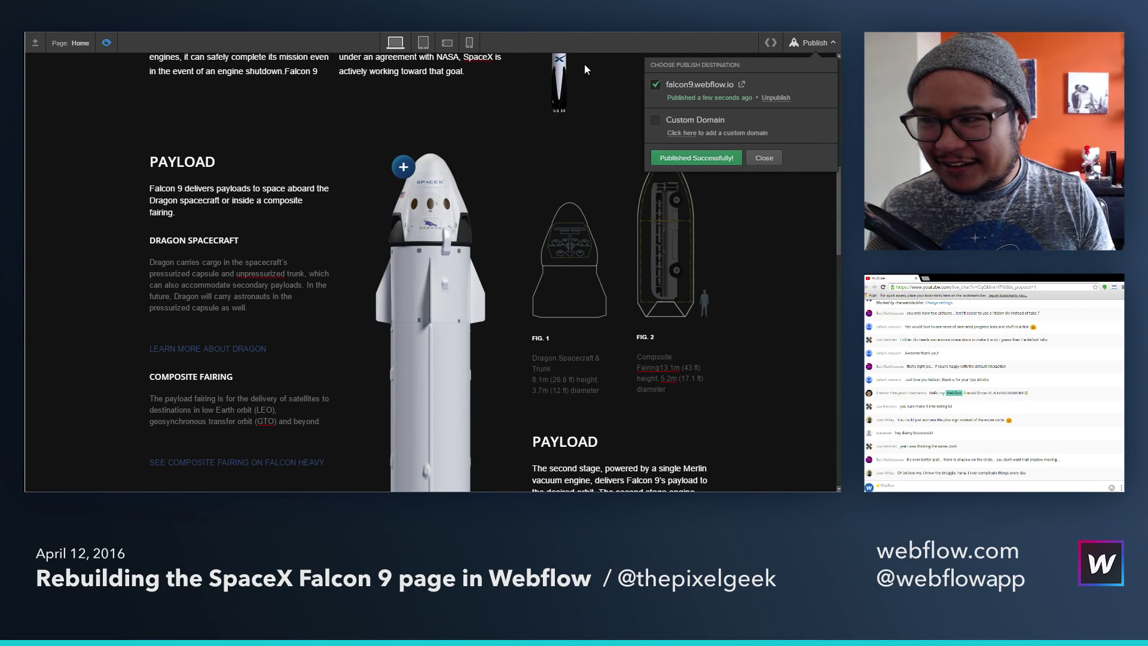
{"action": "left_click", "coordinate": [740, 84]}
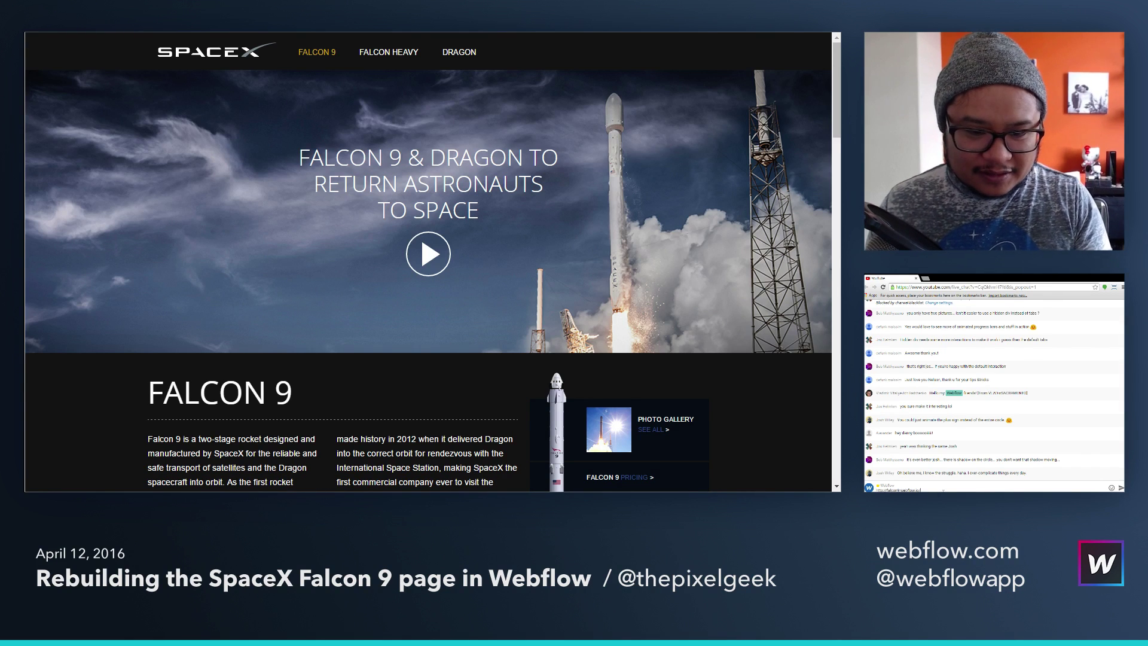
Step: Review the published Falcon 9 page from the hero down the rocket body and back up to the Payload section
{"action": "scroll", "coordinate": [732, 318], "scroll_direction": "down", "scroll_amount": 5}
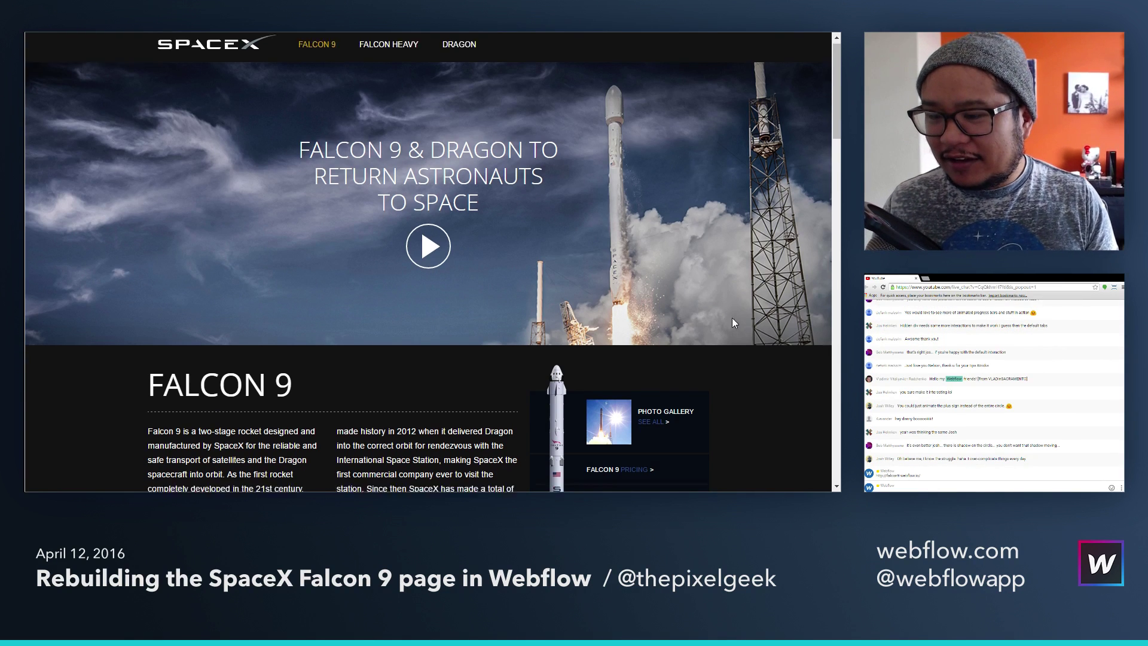
{"action": "scroll", "coordinate": [734, 321], "scroll_direction": "up", "scroll_amount": 1}
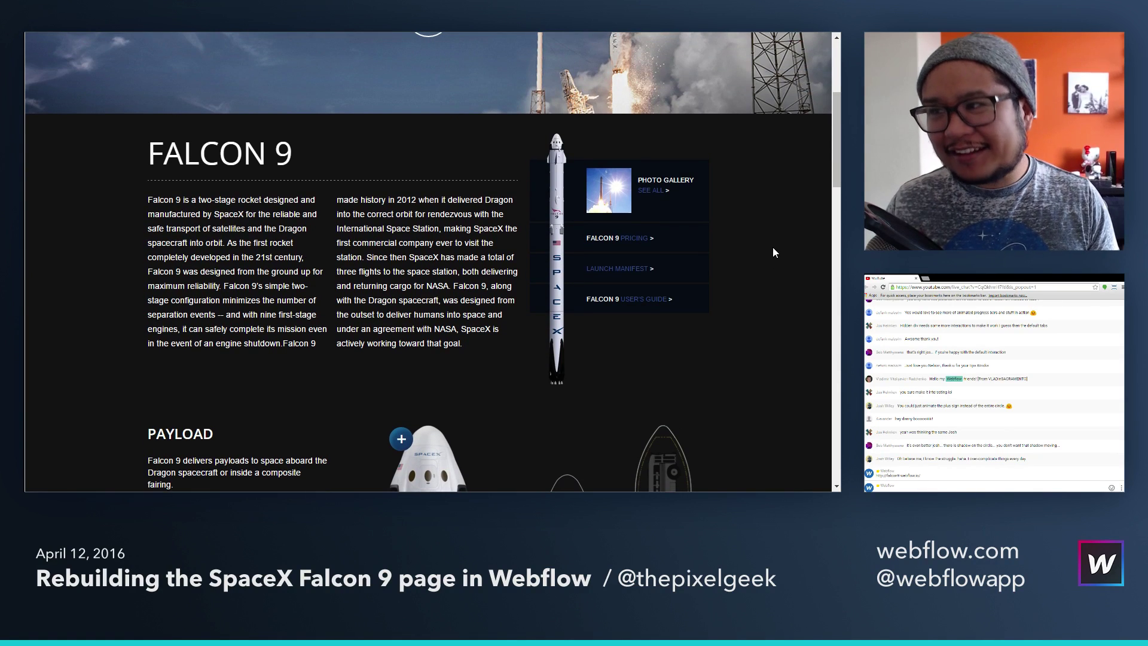
{"action": "scroll", "coordinate": [750, 302], "scroll_direction": "down", "scroll_amount": 6}
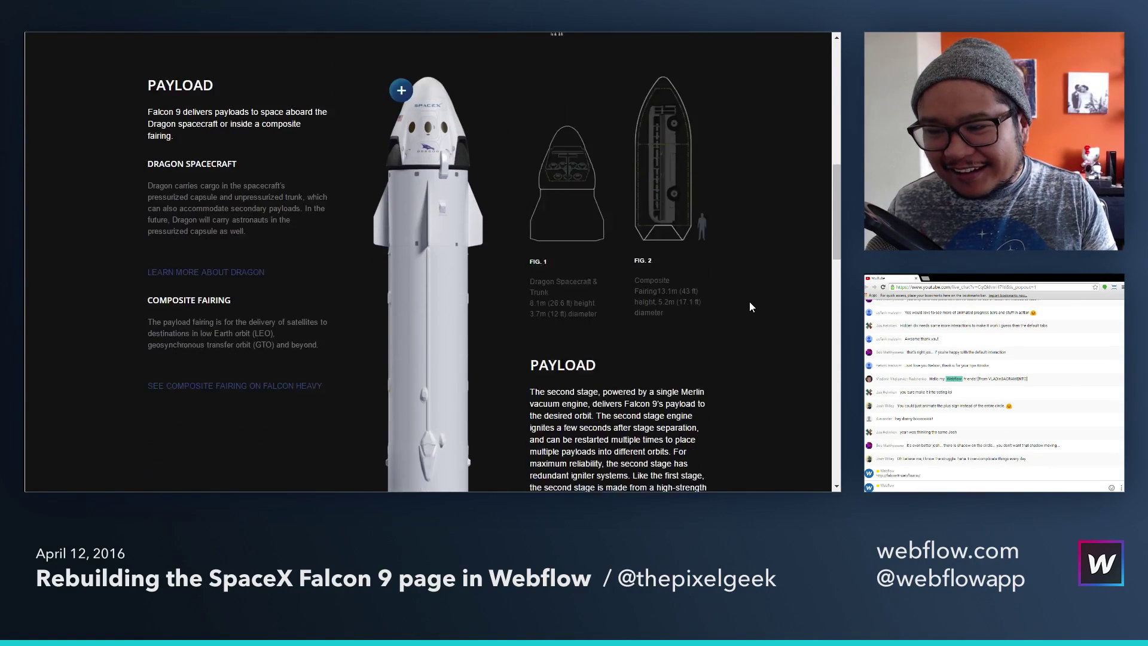
{"action": "scroll", "coordinate": [750, 306], "scroll_direction": "down", "scroll_amount": 10}
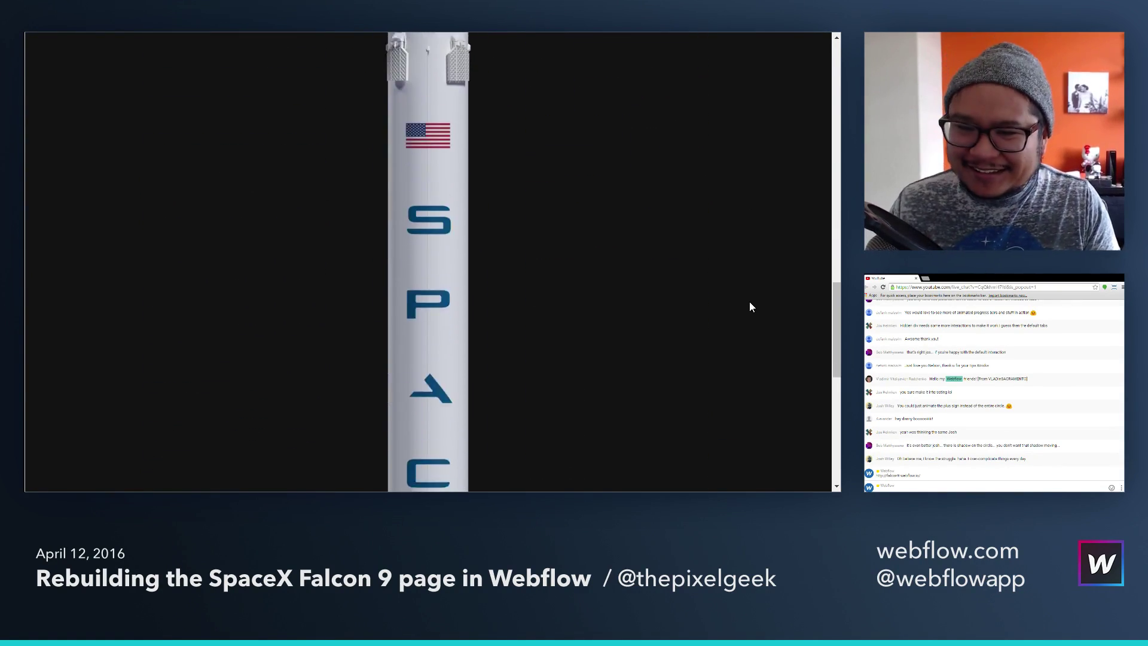
{"action": "scroll", "coordinate": [750, 302], "scroll_direction": "up", "scroll_amount": 10}
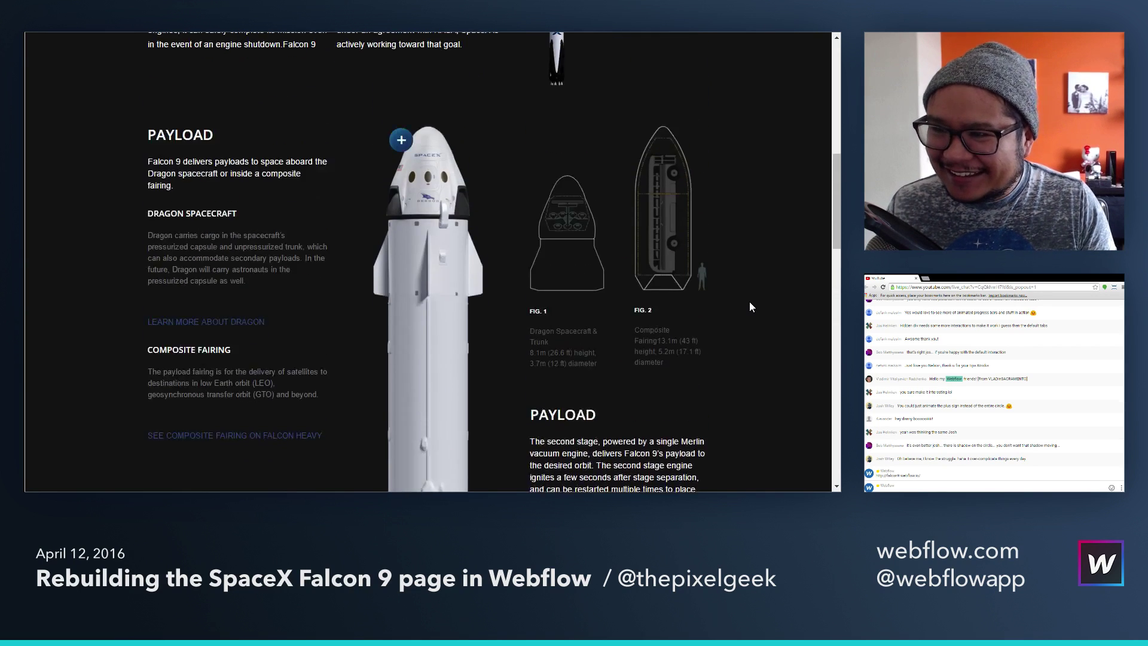
{"action": "scroll", "coordinate": [751, 307], "scroll_direction": "up", "scroll_amount": 1}
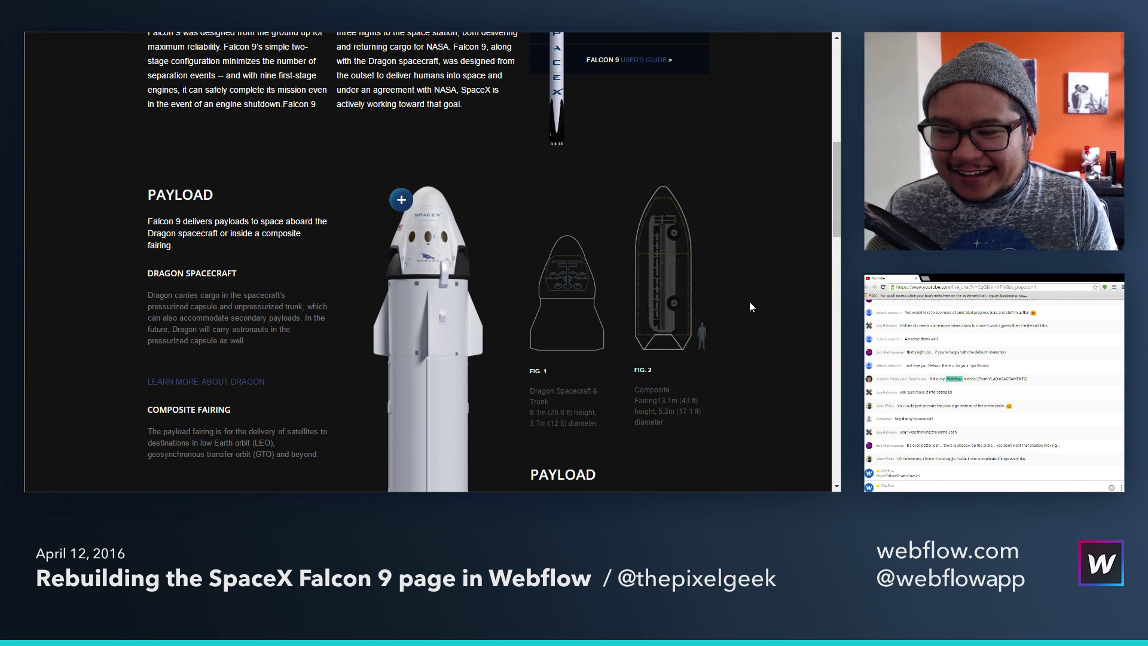
Step: Look over the published page around the Payload section, return to the hero and close the live page
{"action": "scroll", "coordinate": [752, 307], "scroll_direction": "up", "scroll_amount": 3}
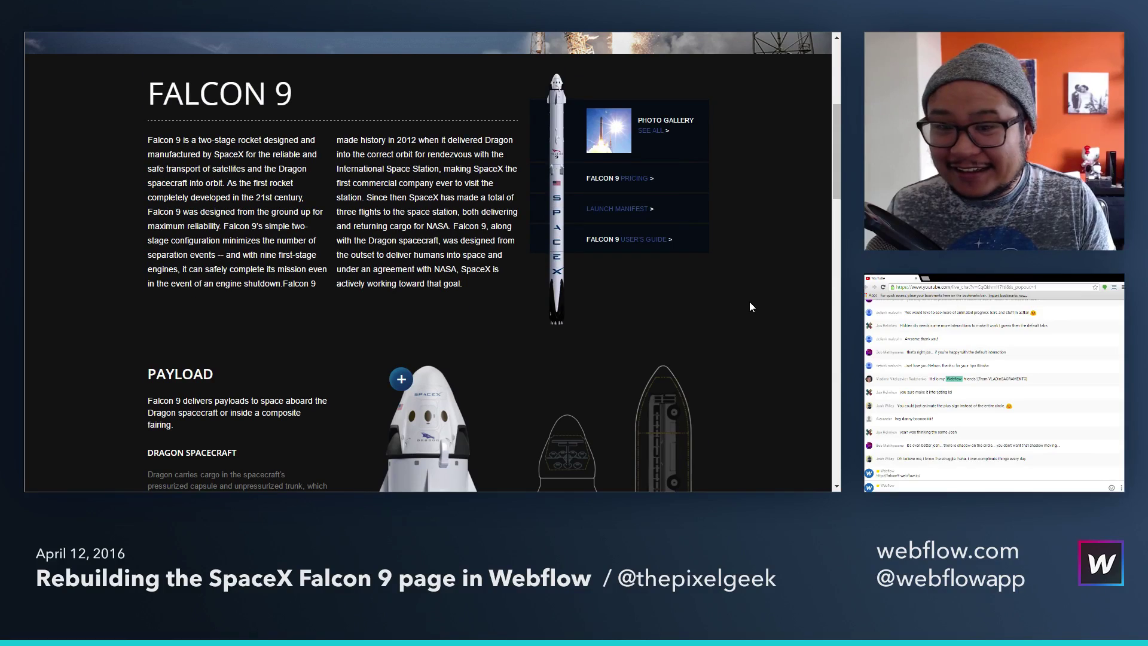
{"action": "scroll", "coordinate": [751, 307], "scroll_direction": "down", "scroll_amount": 6}
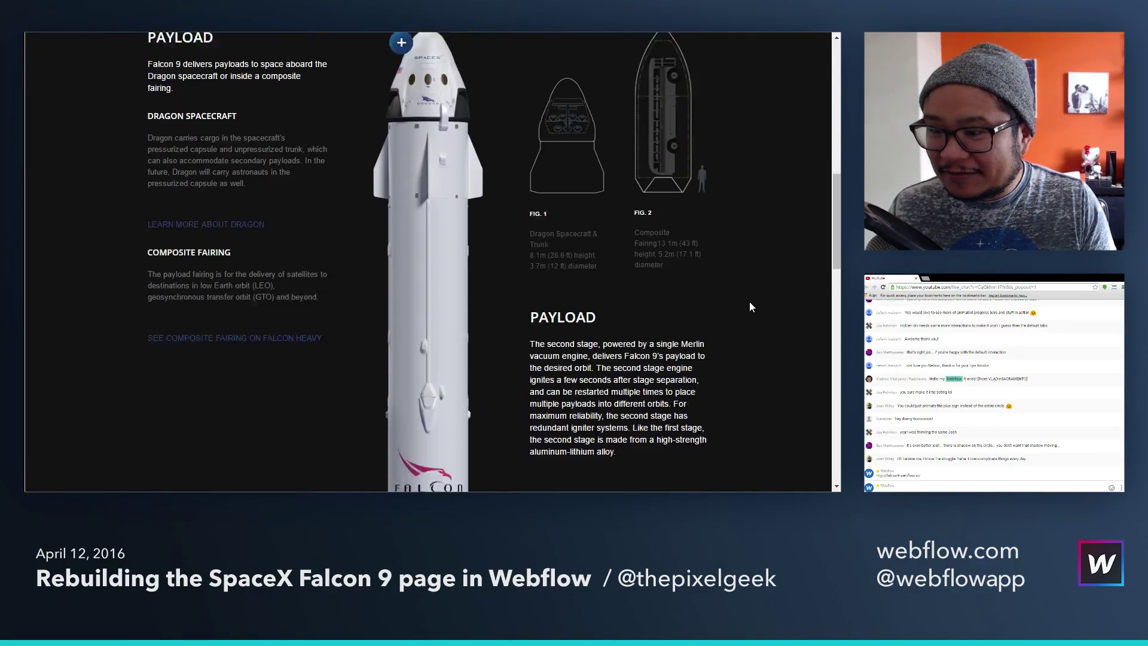
{"action": "scroll", "coordinate": [751, 304], "scroll_direction": "up", "scroll_amount": 15}
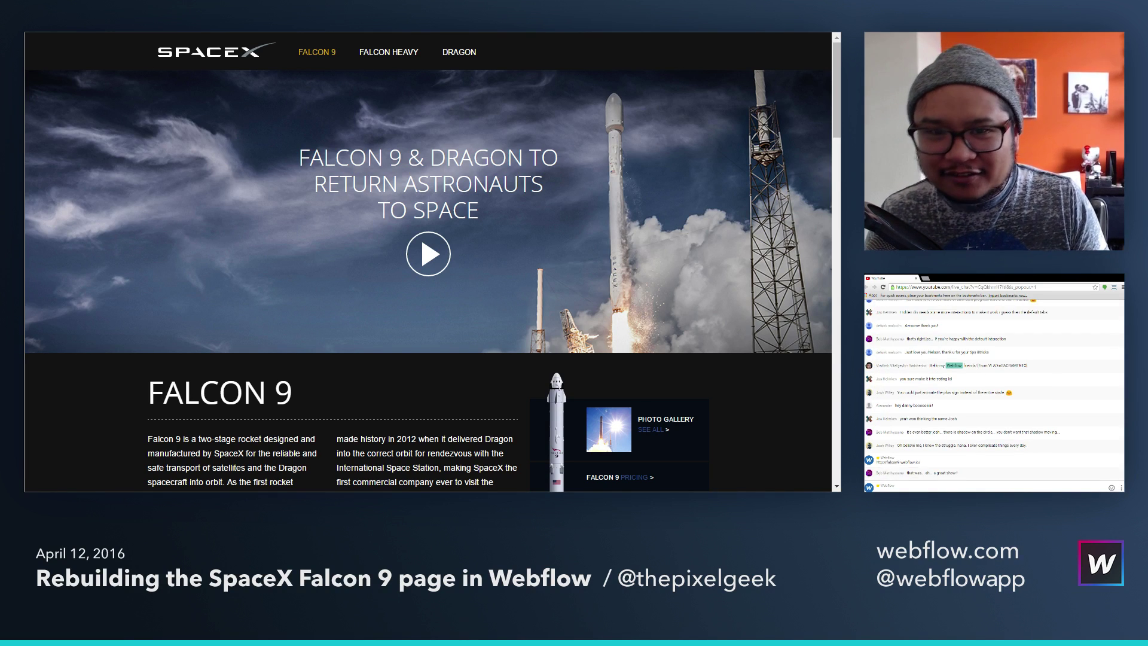
{"action": "key", "text": "ctrl+w"}
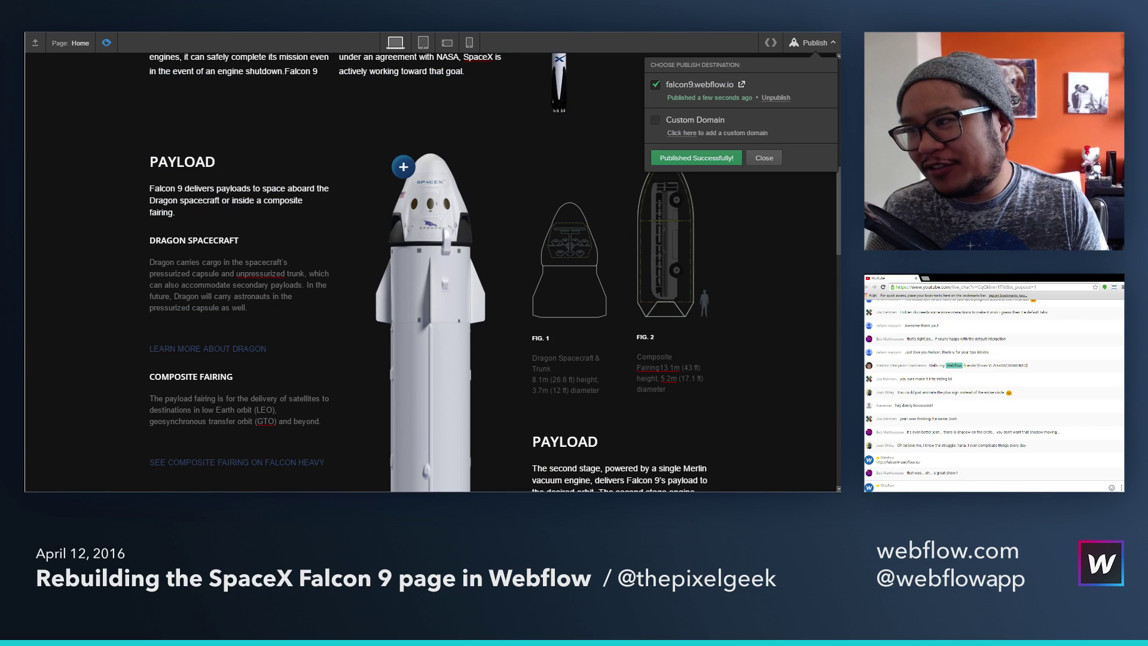
{"action": "scroll", "coordinate": [377, 240], "scroll_direction": "up", "scroll_amount": 5}
{"action": "left_click", "coordinate": [107, 42]}
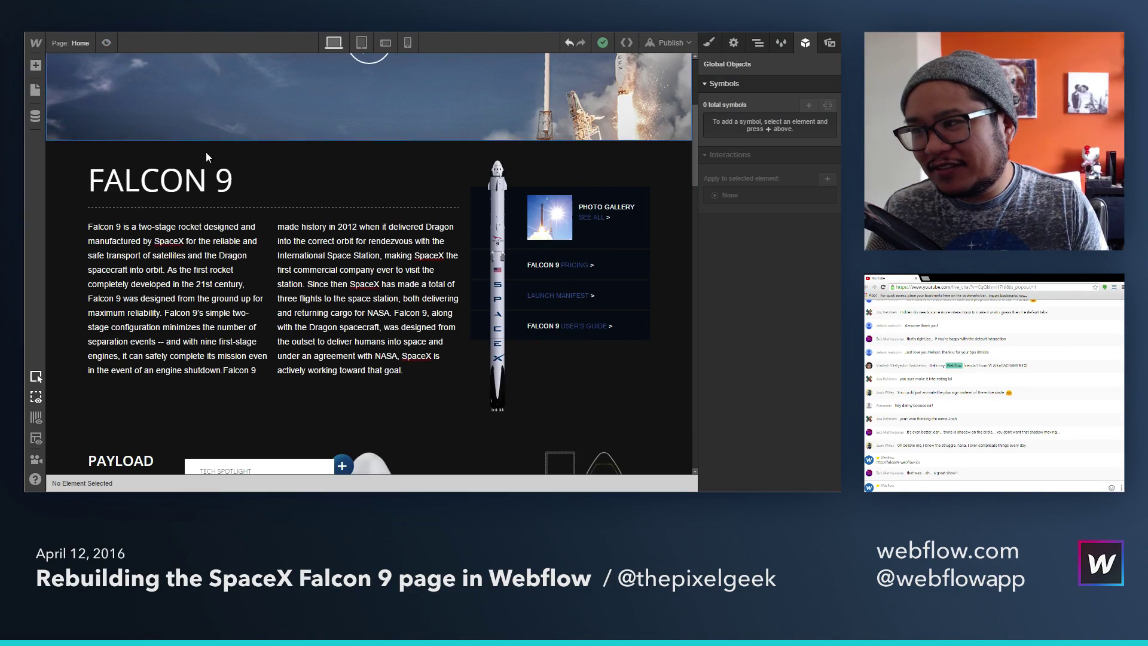
{"action": "scroll", "coordinate": [266, 227], "scroll_direction": "up", "scroll_amount": 5}
{"action": "left_click", "coordinate": [352, 283]}
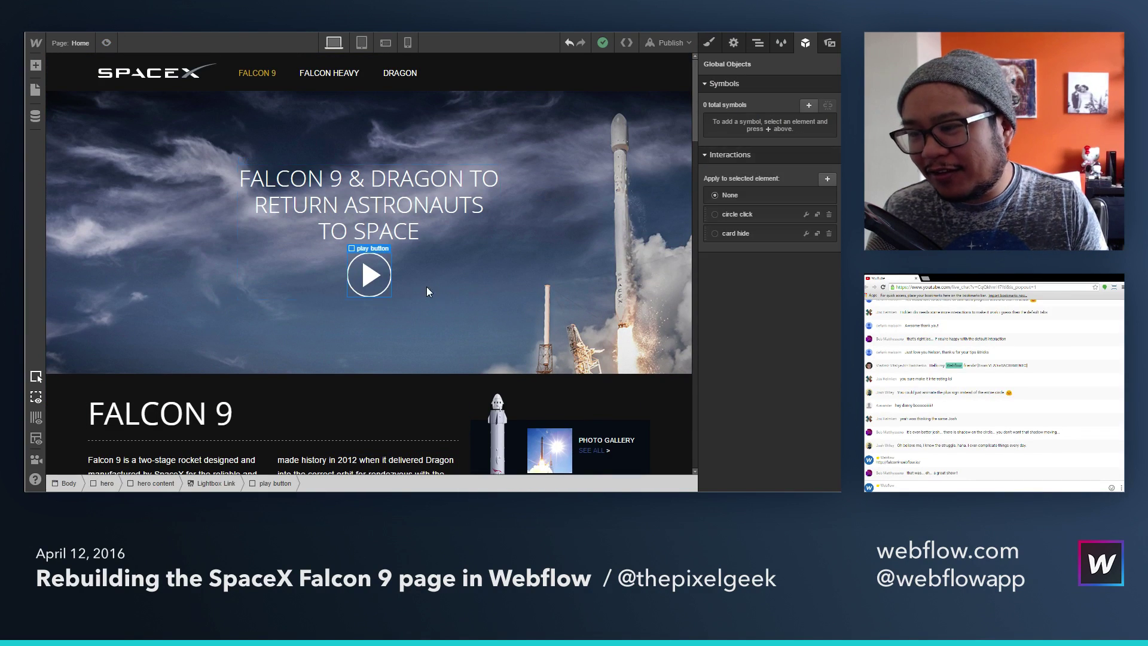
{"action": "left_click", "coordinate": [734, 43]}
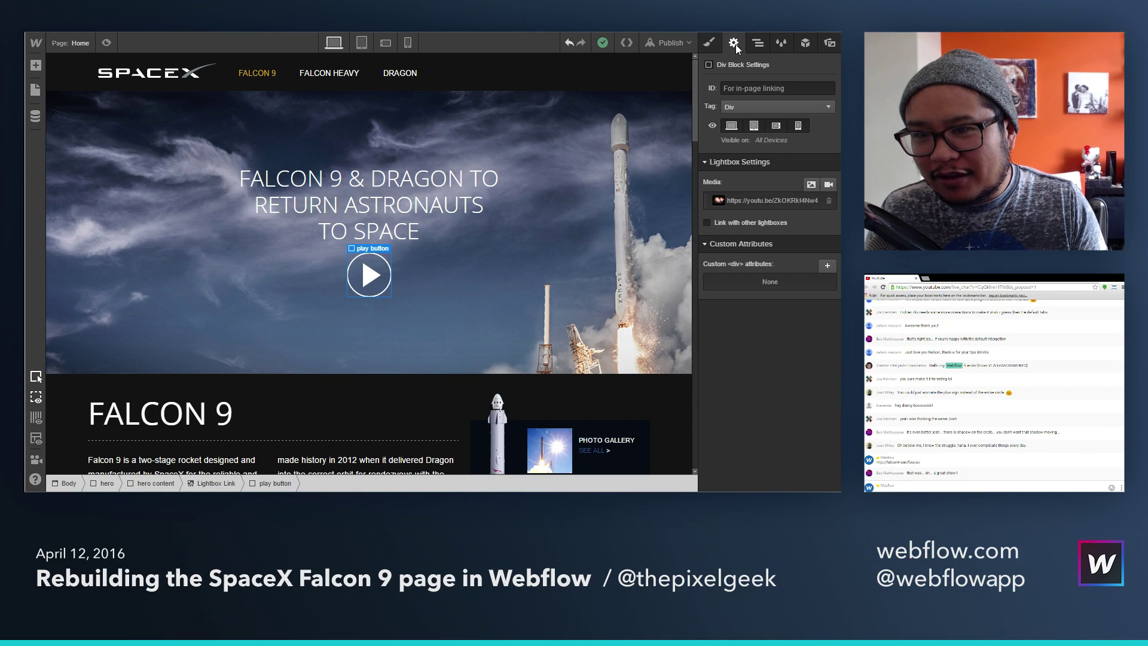
{"action": "left_click", "coordinate": [757, 42]}
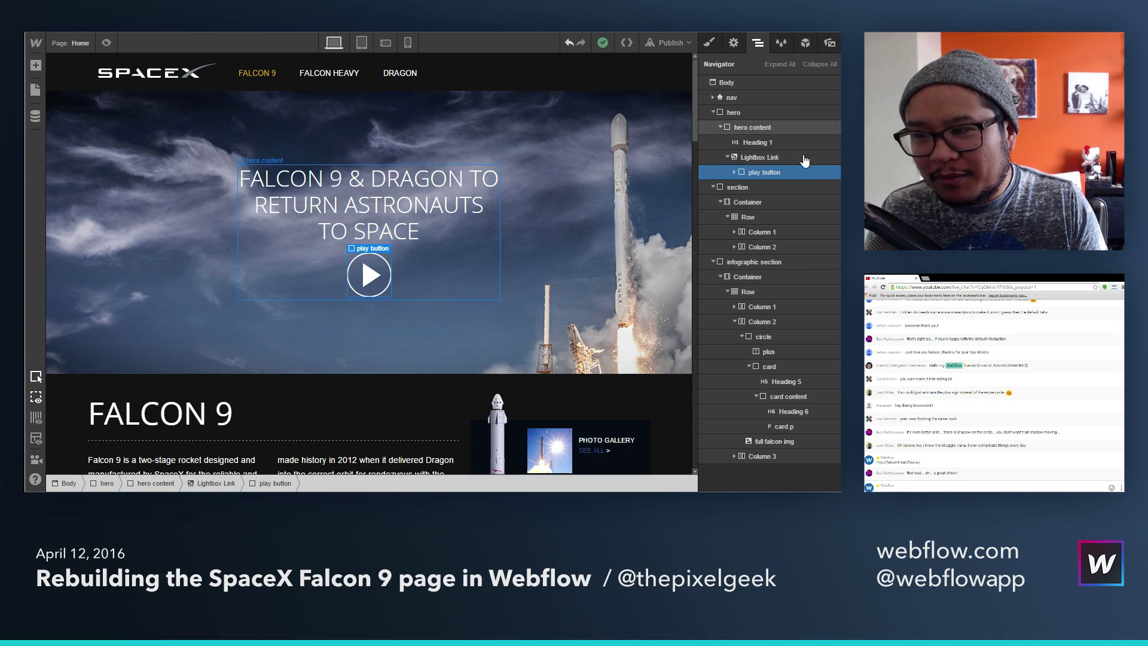
{"action": "left_click", "coordinate": [755, 158]}
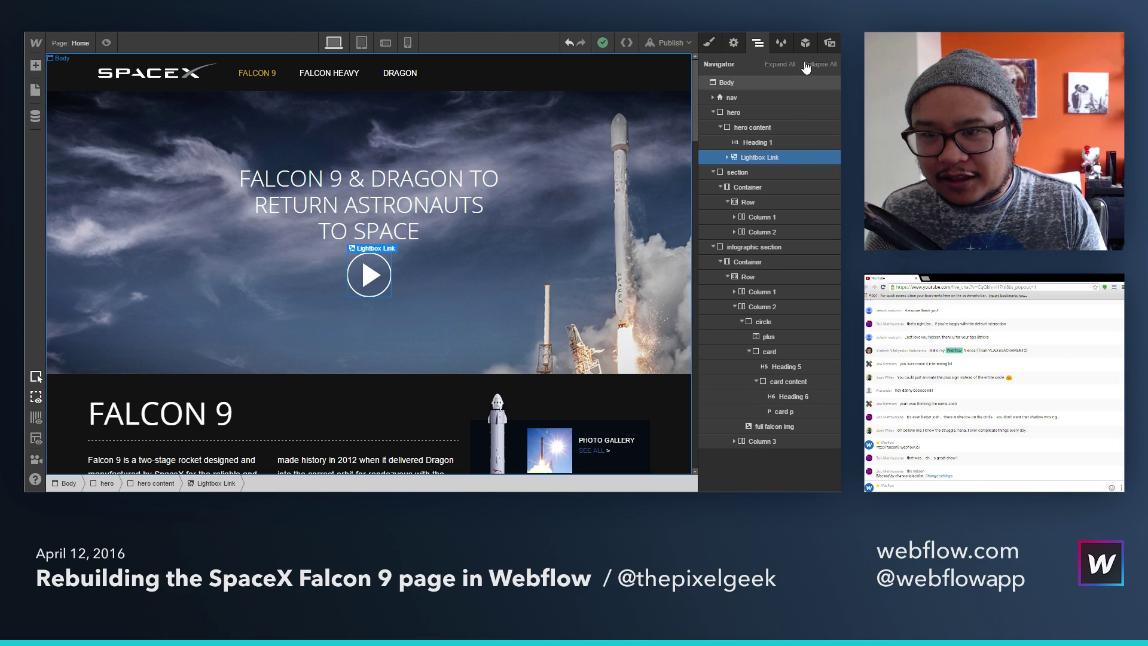
{"action": "left_click", "coordinate": [733, 41]}
{"action": "left_click", "coordinate": [827, 166]}
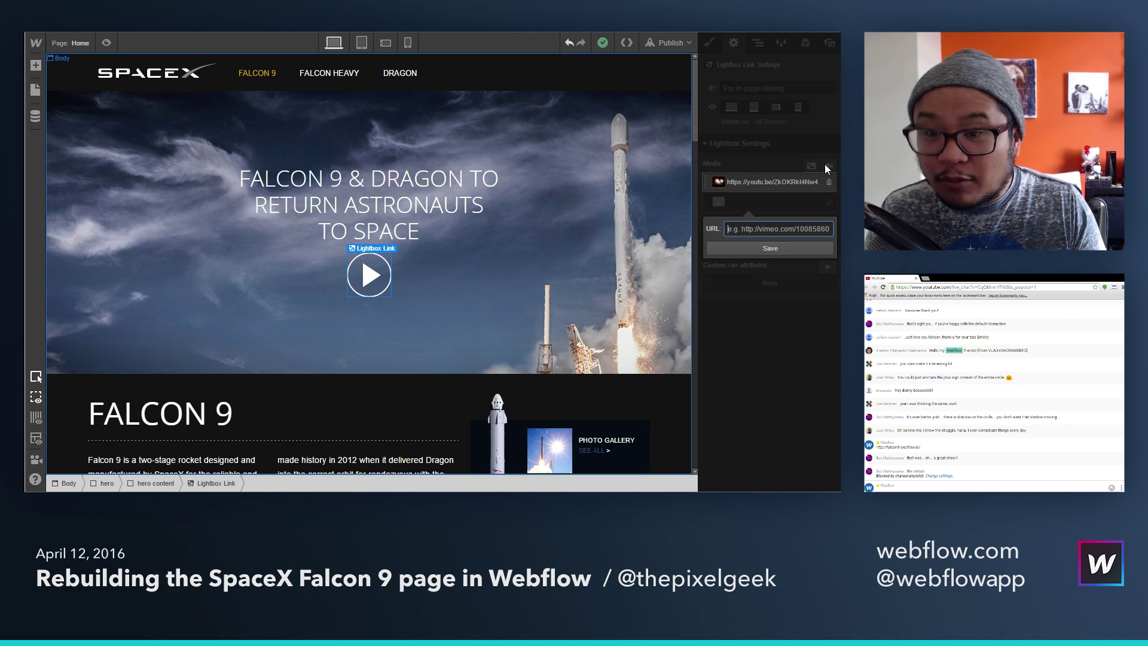
{"action": "type", "text": "https://www.youtube.com/watch?v=sYmQQn_ZSys"}
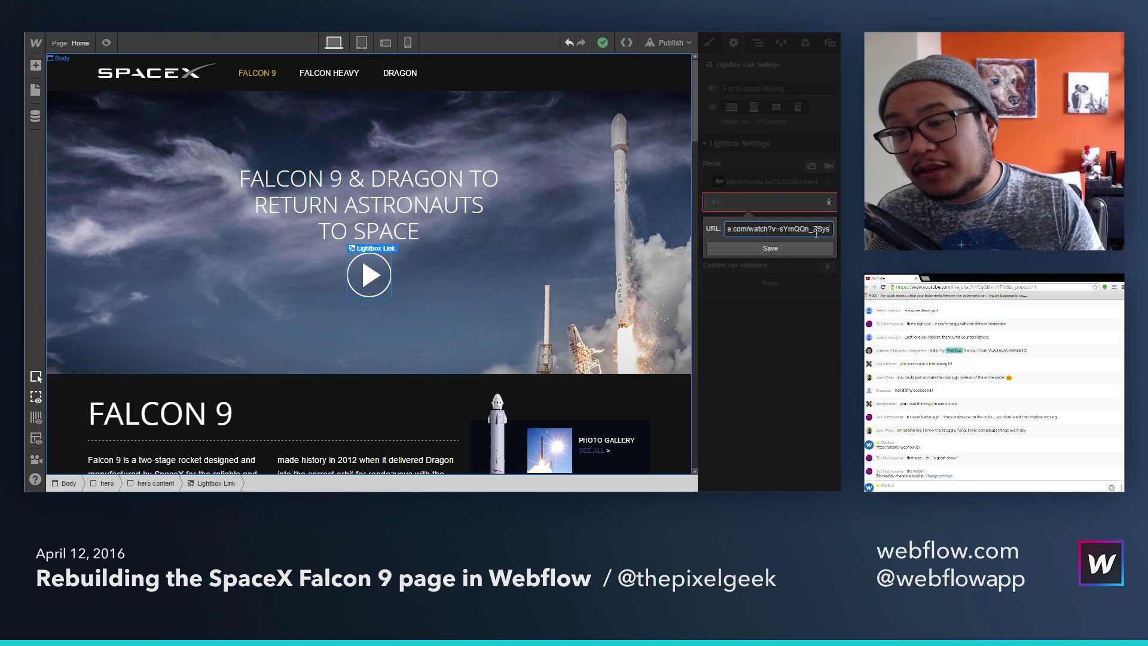
{"action": "key", "text": "Return"}
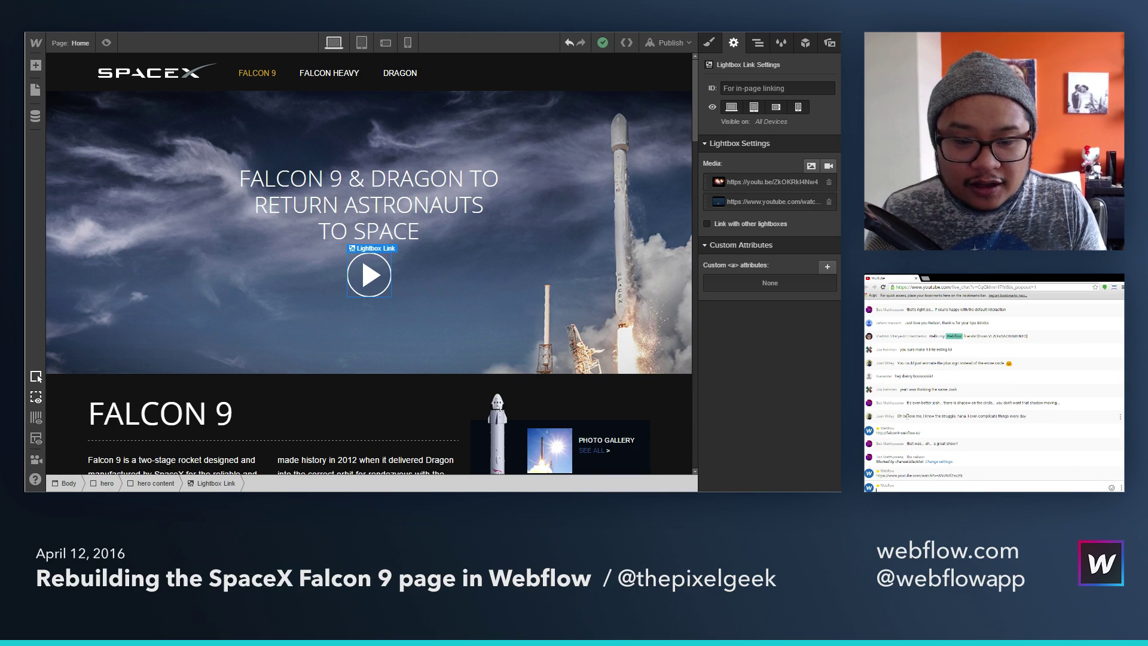
Step: Add a third YouTube video to the hero's Lightbox Link, leaving it unlinked from other lightboxes
{"action": "left_click", "coordinate": [802, 223]}
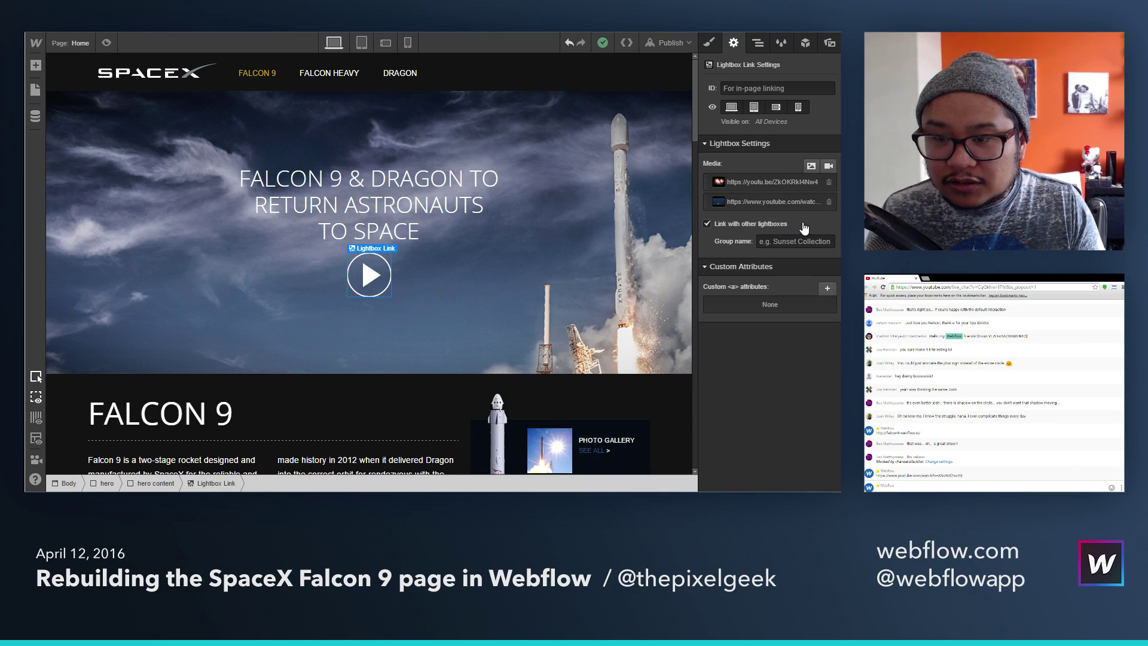
{"action": "left_click", "coordinate": [757, 222]}
{"action": "left_click", "coordinate": [828, 166]}
{"action": "key", "text": "ctrl+v"}
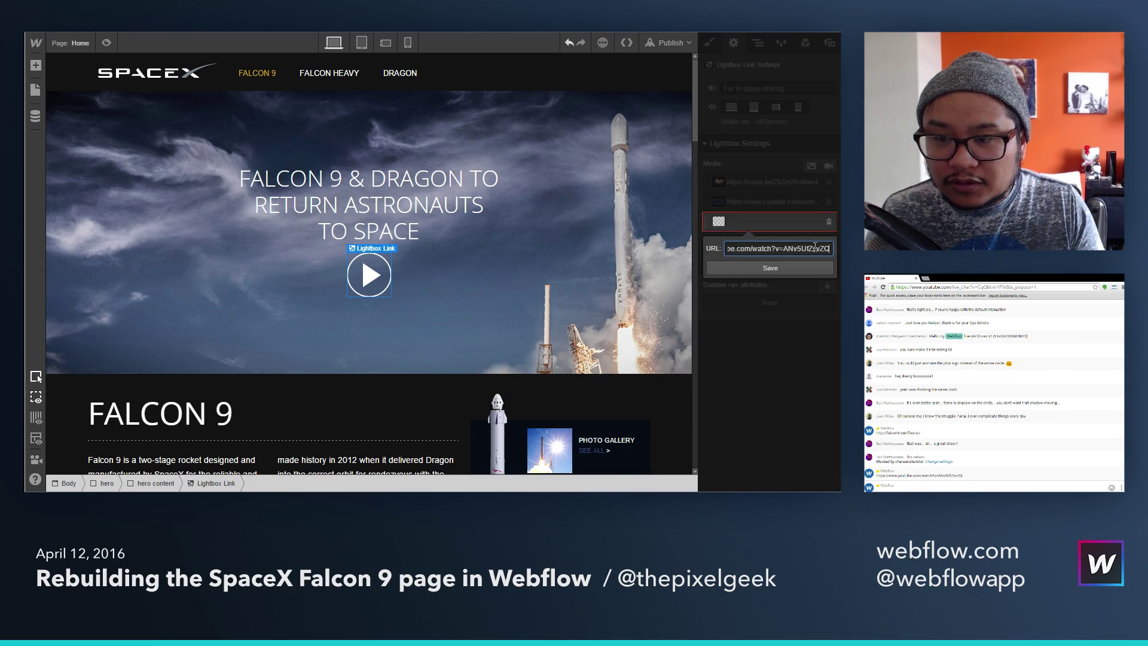
{"action": "left_click", "coordinate": [784, 269]}
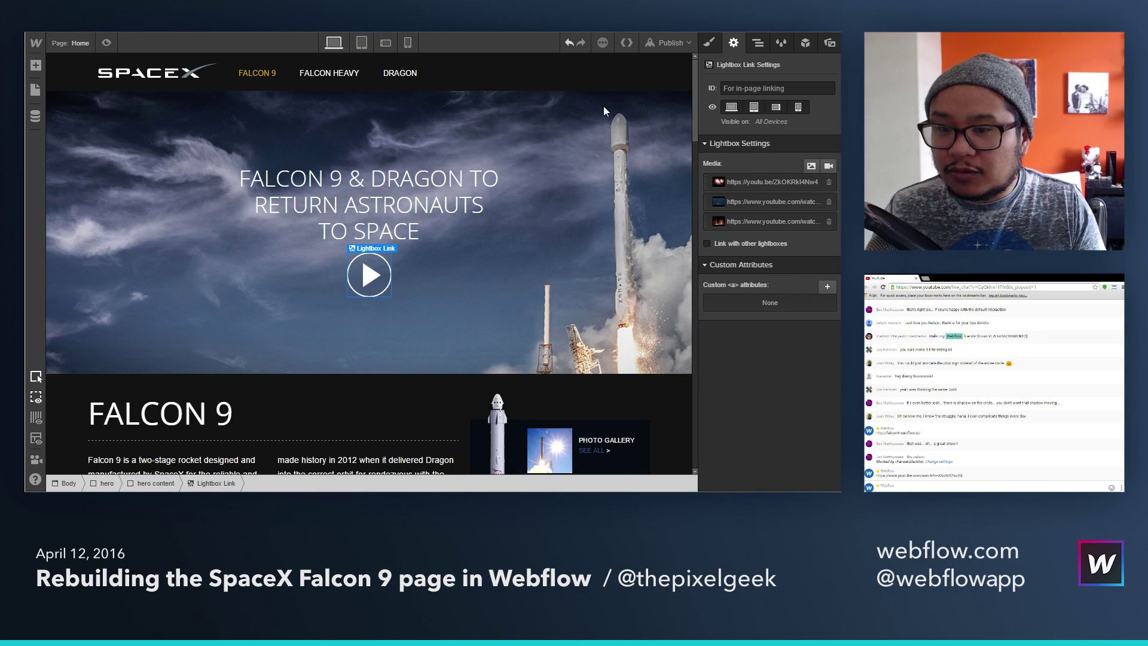
Step: Publish the updated site to falcon9.webflow.io and dismiss the publishing options
{"action": "left_click", "coordinate": [674, 45]}
{"action": "left_click", "coordinate": [565, 159]}
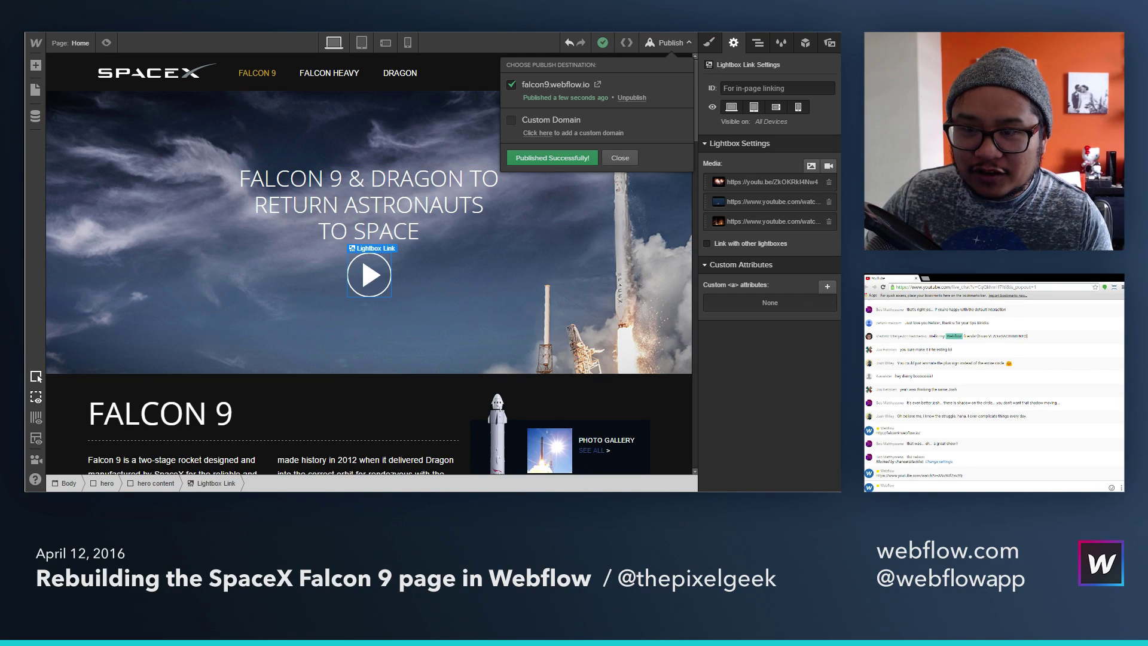
{"action": "left_click", "coordinate": [389, 200]}
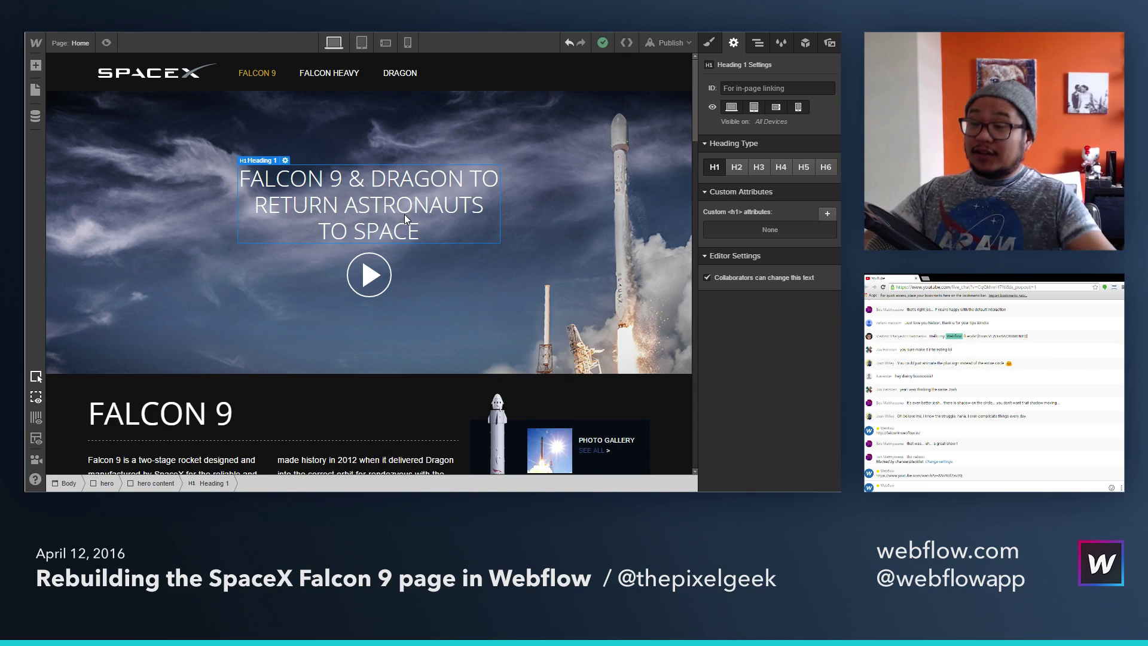
Step: Look down the page to the rocket body and back to the Payload section, and show the page's element tree
{"action": "scroll", "coordinate": [430, 220], "scroll_direction": "down", "scroll_amount": 7}
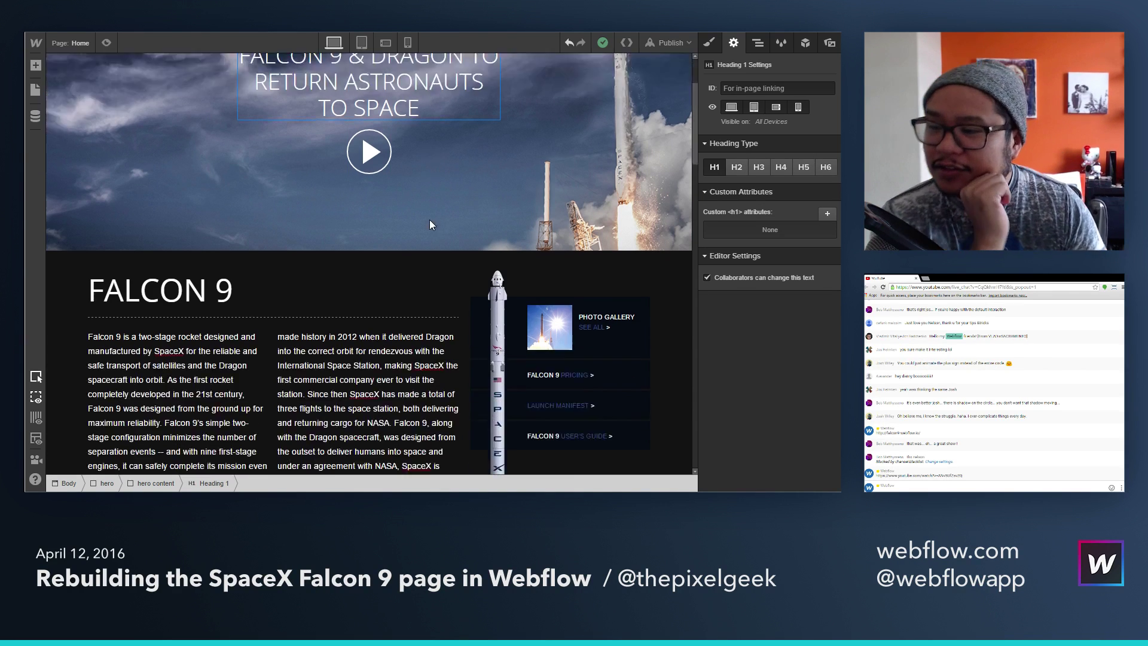
{"action": "scroll", "coordinate": [430, 224], "scroll_direction": "down", "scroll_amount": 5}
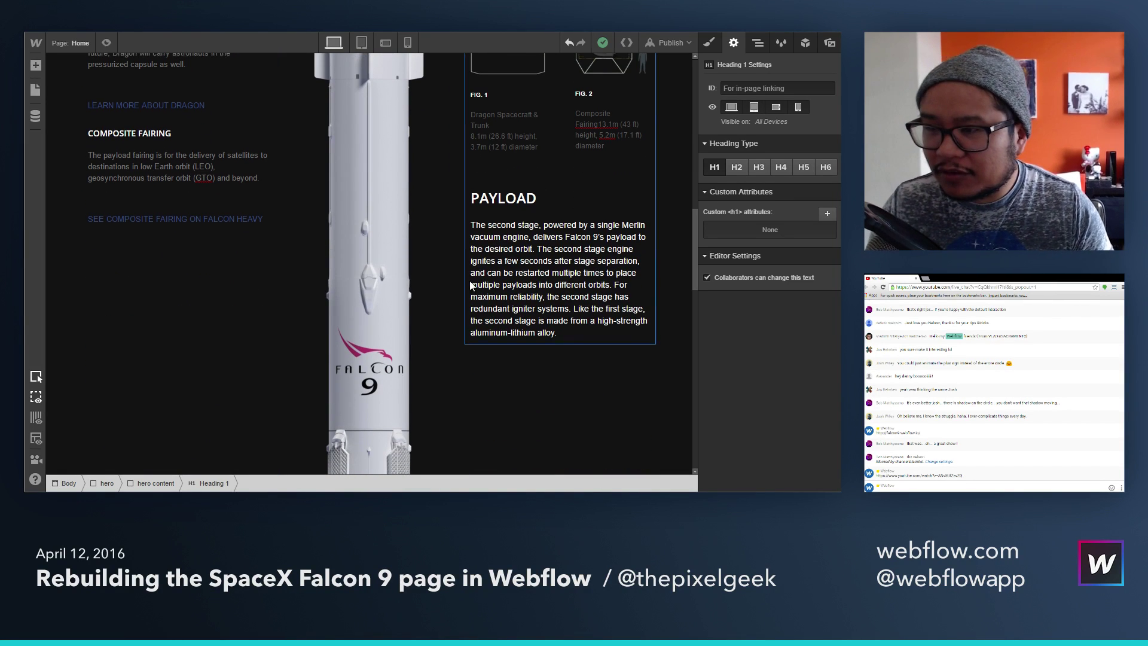
{"action": "scroll", "coordinate": [430, 225], "scroll_direction": "up", "scroll_amount": 4}
{"action": "left_click", "coordinate": [758, 43]}
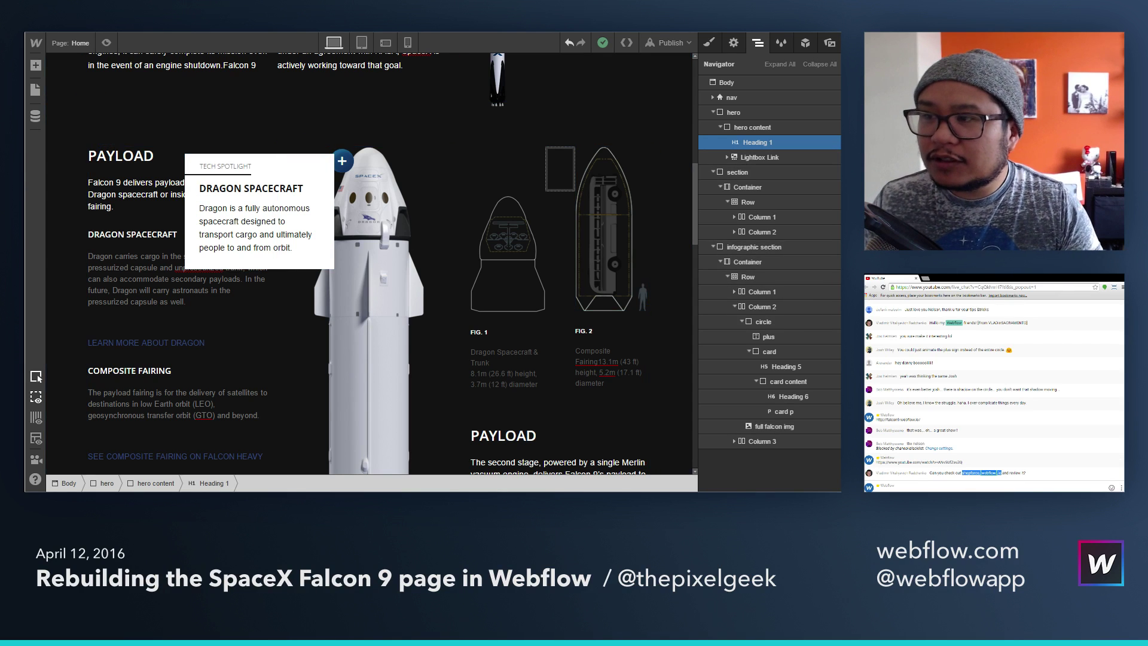
Step: Switch to the browser and open the suggested space-themed website from a new tab
{"action": "key", "text": "alt+Tab"}
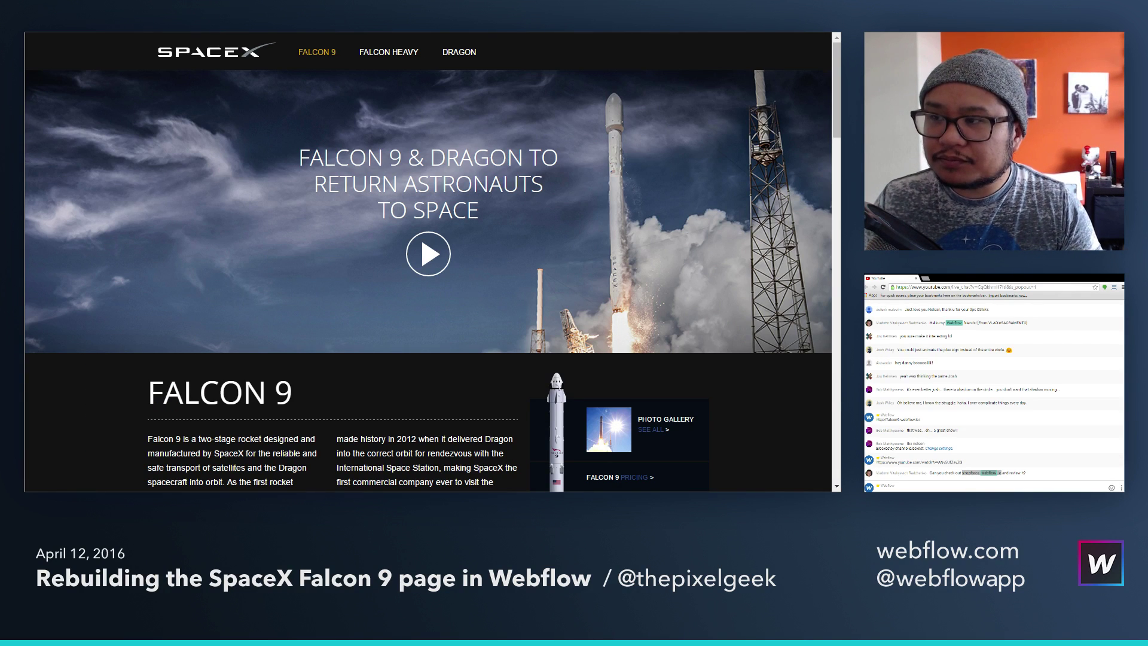
{"action": "key", "text": "alt+Tab"}
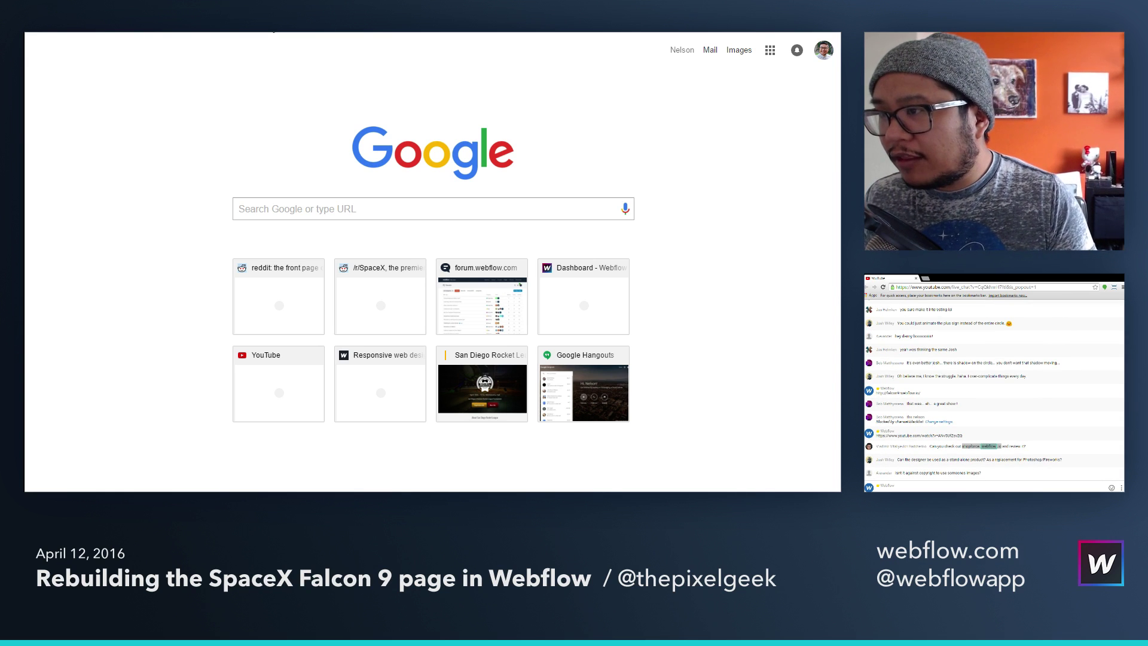
{"action": "key", "text": "Return"}
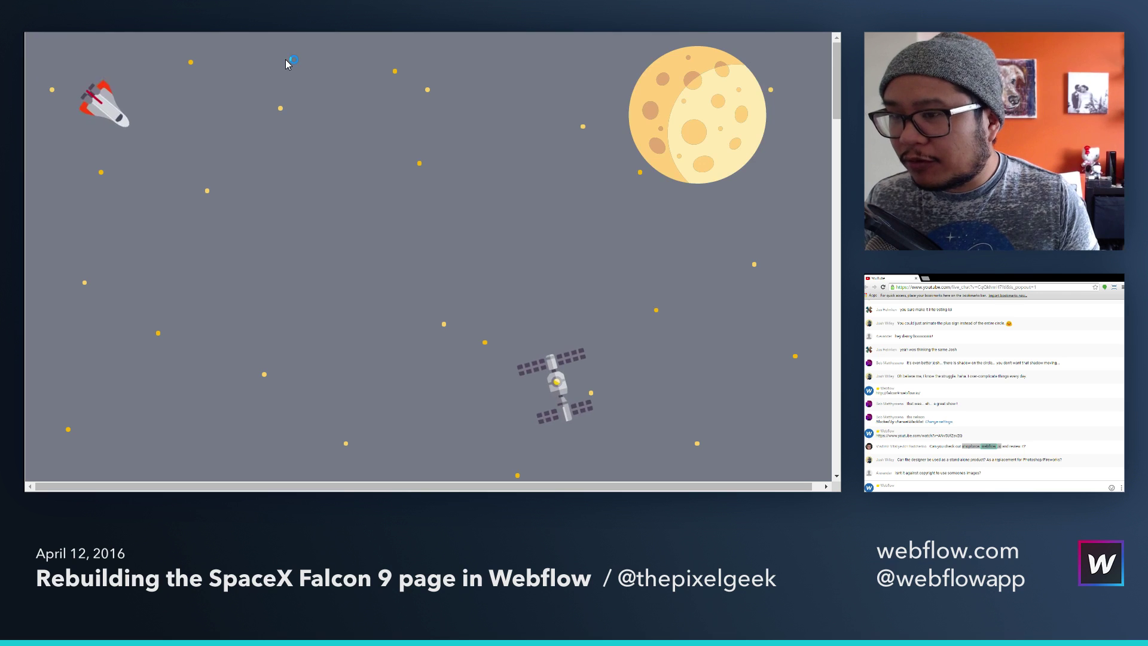
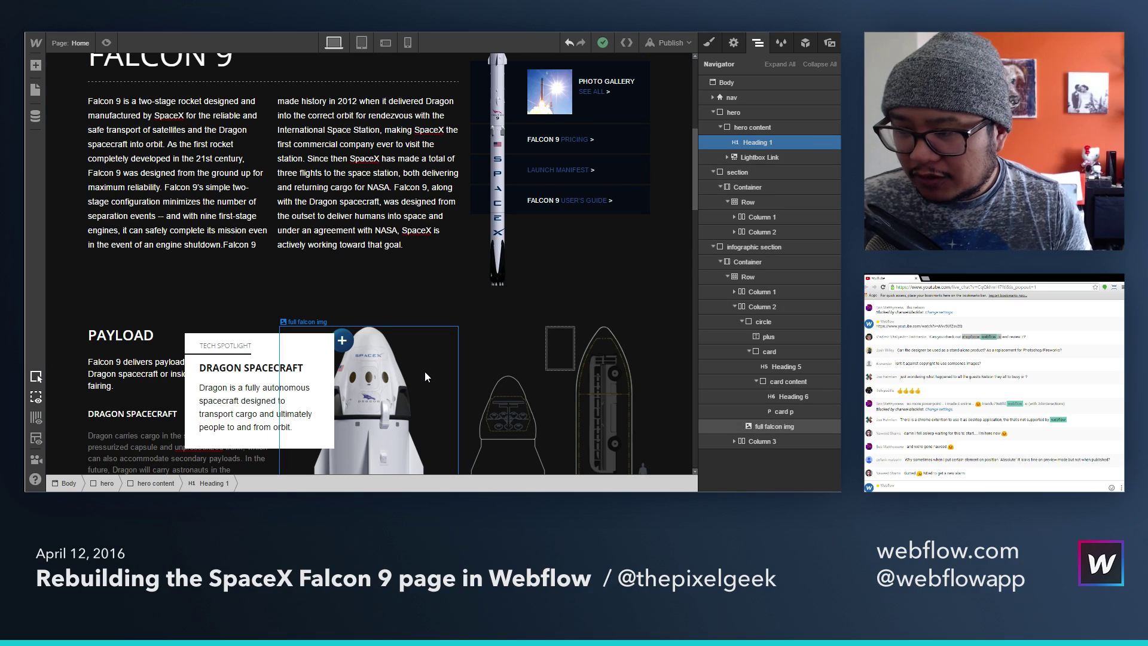
Step: Examine the plus-sign circle's position settings and compare its placement in the editor and the page preview
{"action": "left_click", "coordinate": [795, 330]}
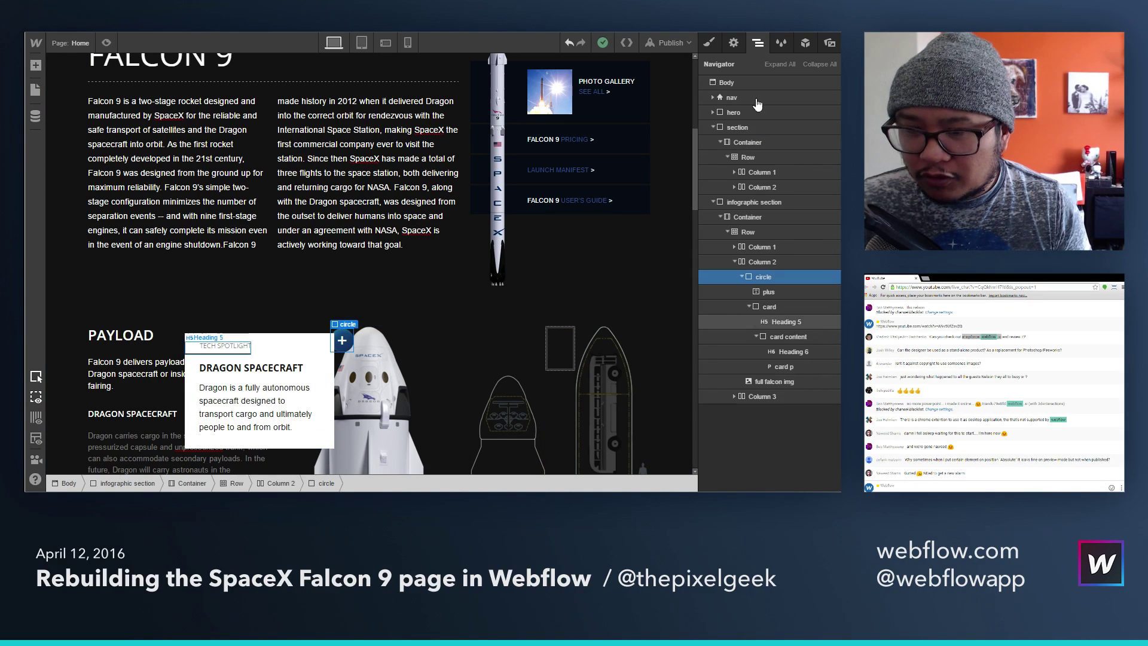
{"action": "left_click", "coordinate": [709, 42]}
{"action": "scroll", "coordinate": [795, 358], "scroll_direction": "down", "scroll_amount": 2}
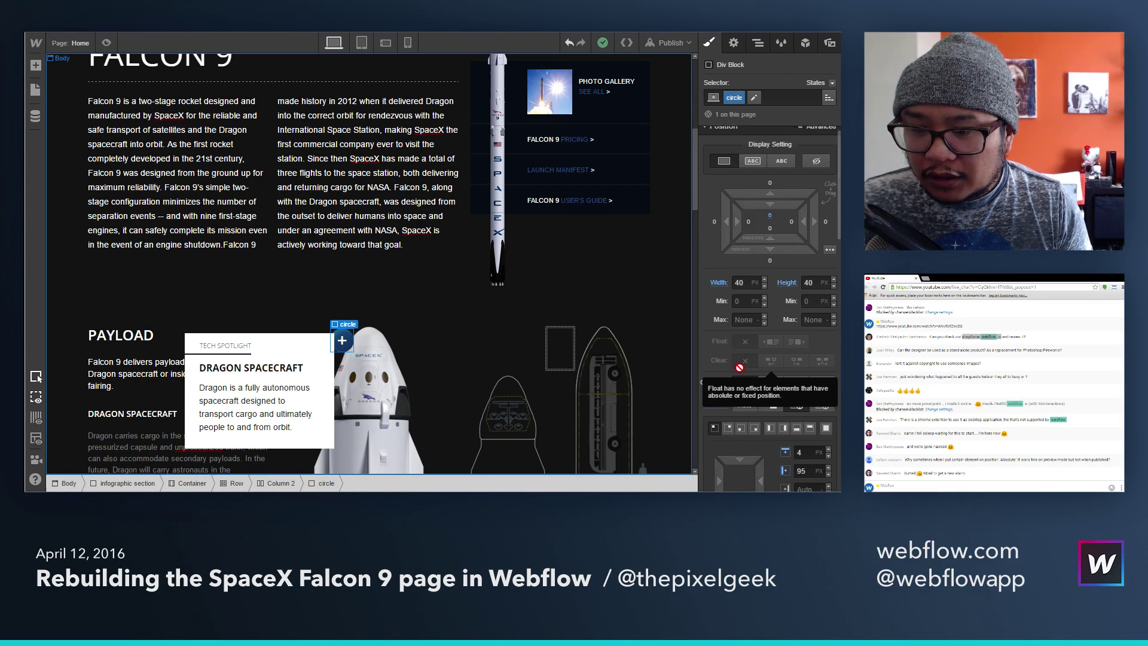
{"action": "left_click", "coordinate": [106, 43]}
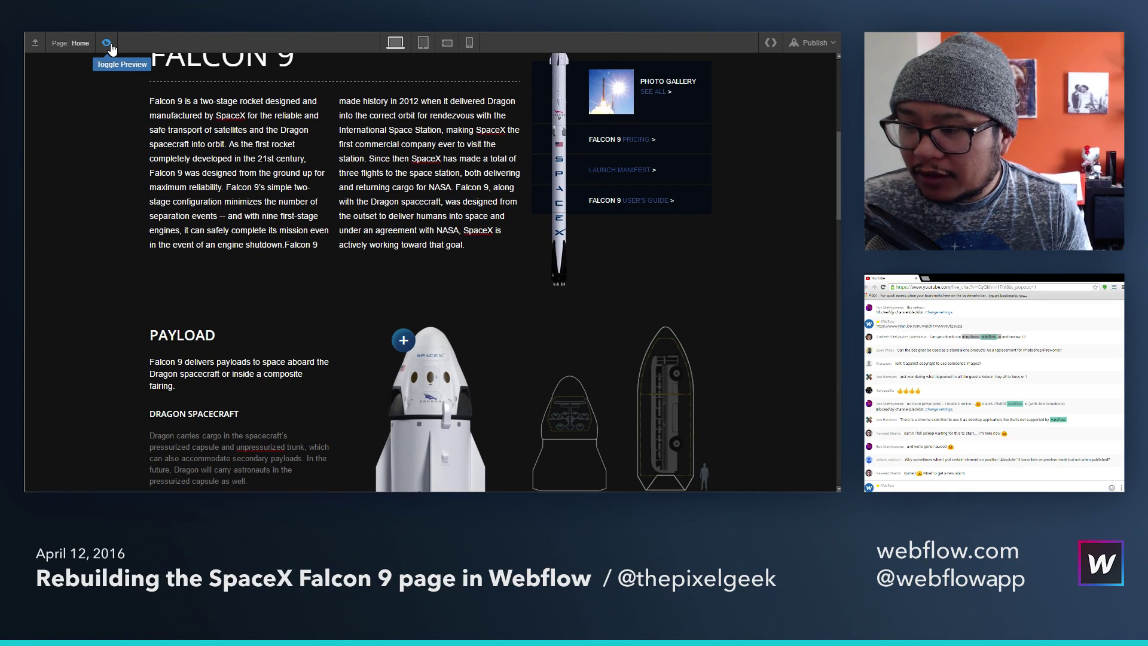
{"action": "left_click", "coordinate": [108, 44]}
{"action": "left_click", "coordinate": [108, 43]}
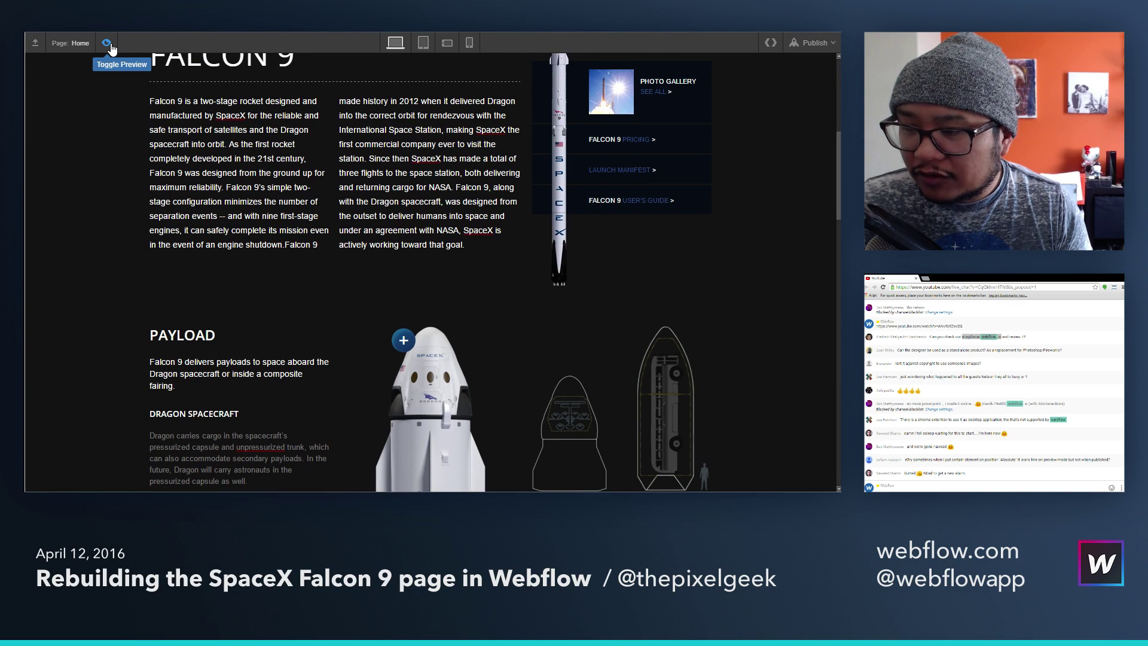
{"action": "left_click", "coordinate": [109, 44]}
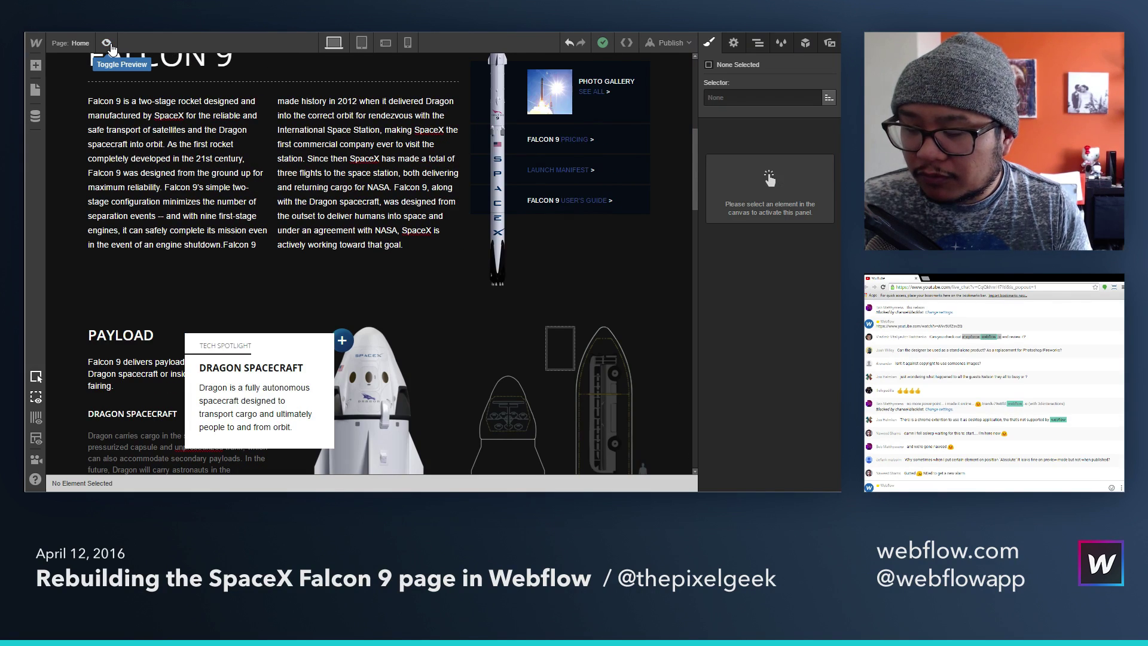
Step: Give the column holding the full Falcon image the class "col 2" and set its position to Relative
{"action": "left_click", "coordinate": [426, 378]}
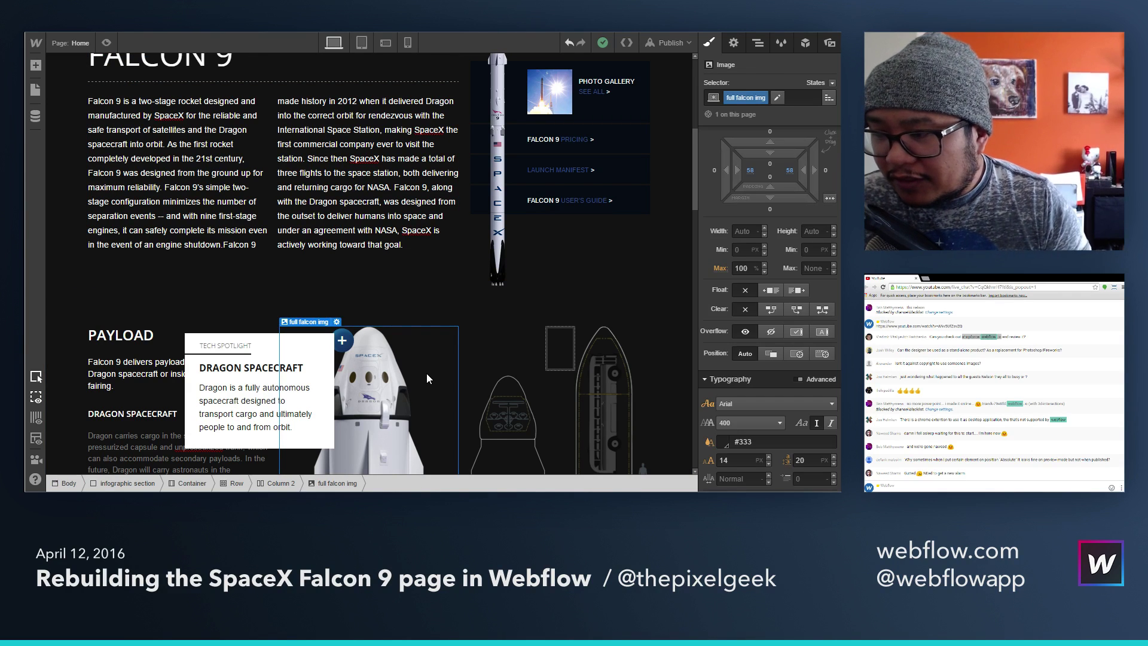
{"action": "scroll", "coordinate": [531, 353], "scroll_direction": "down", "scroll_amount": 2}
{"action": "left_click", "coordinate": [462, 352]}
{"action": "left_click", "coordinate": [757, 99]}
{"action": "type", "text": "c"}
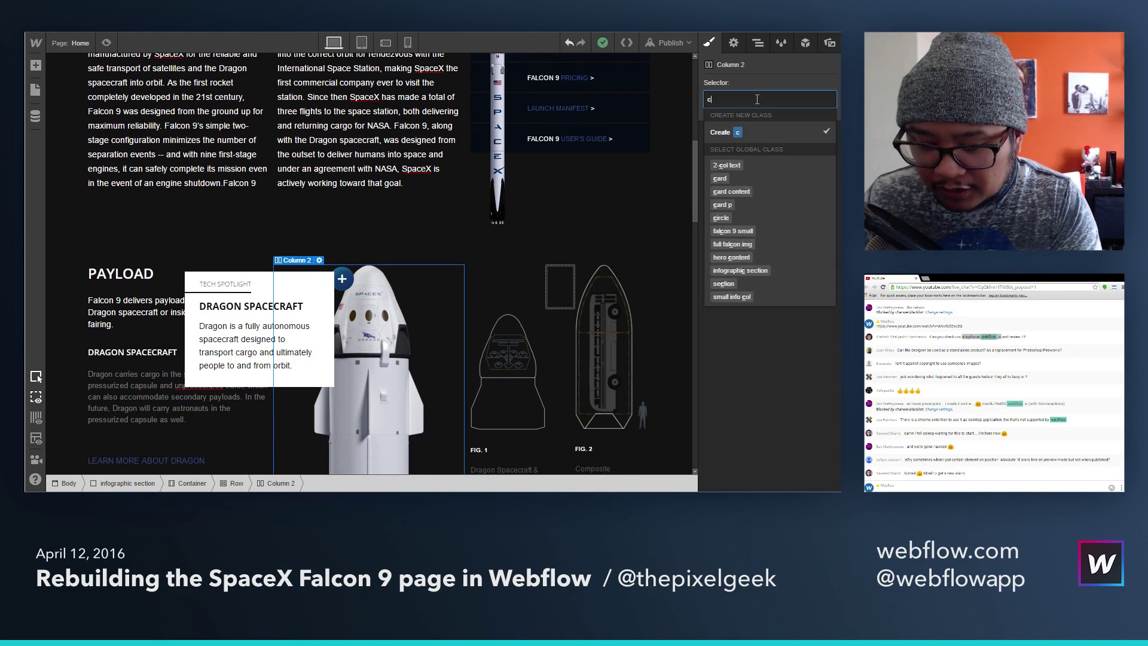
{"action": "type", "text": "ol 2"}
{"action": "key", "text": "Return"}
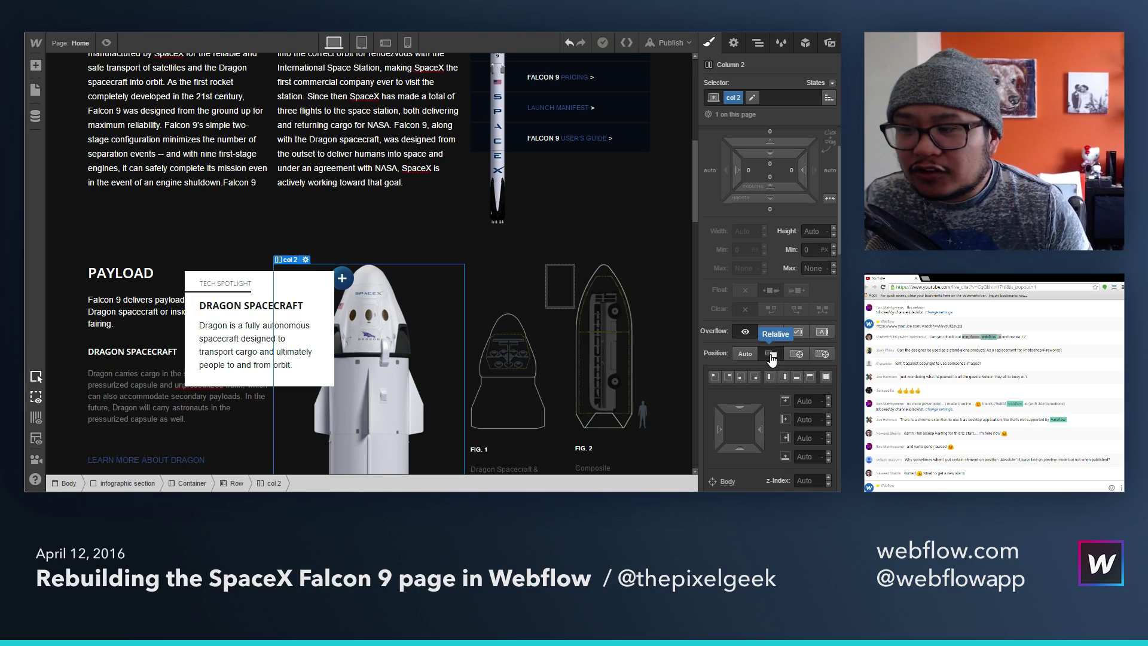
{"action": "left_click", "coordinate": [772, 356]}
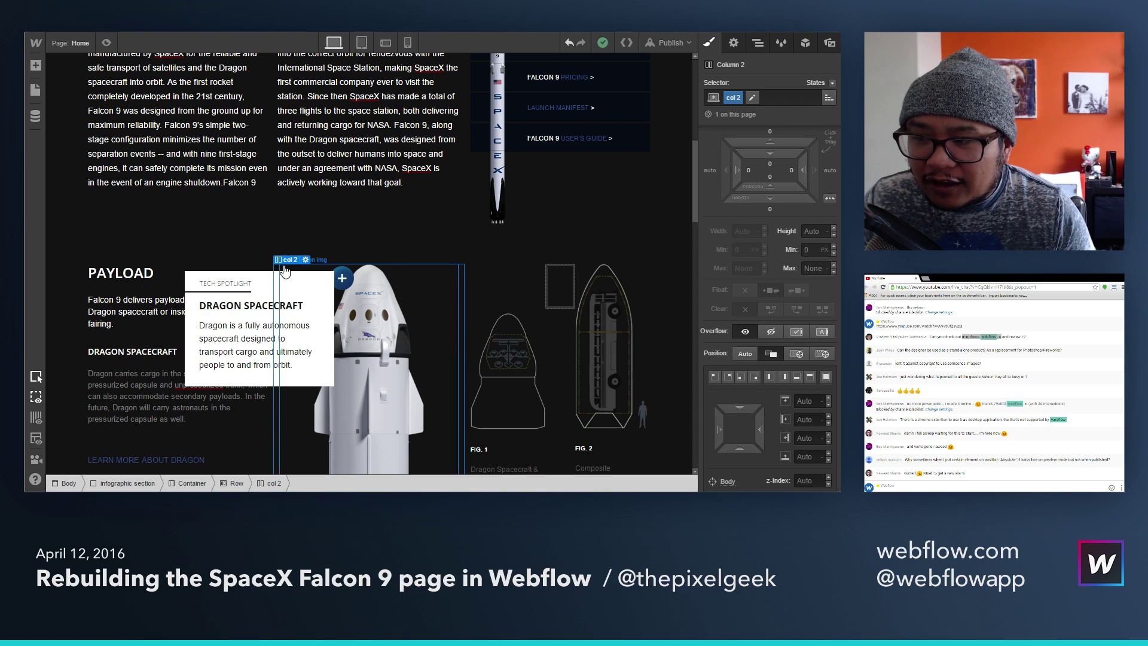
Step: Set the plus-sign circle's top offset to 36 px, keeping it absolutely positioned within col 2
{"action": "left_click", "coordinate": [343, 275]}
{"action": "scroll", "coordinate": [744, 394], "scroll_direction": "down", "scroll_amount": 1}
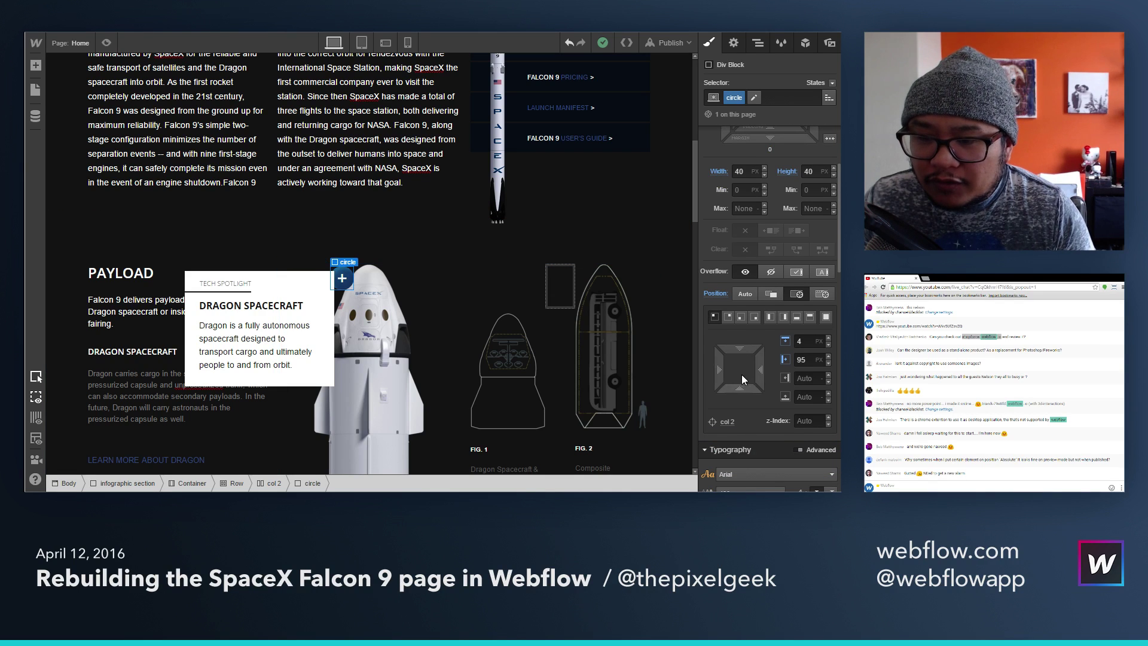
{"action": "left_click_drag", "start_coordinate": [739, 346], "coordinate": [745, 405]}
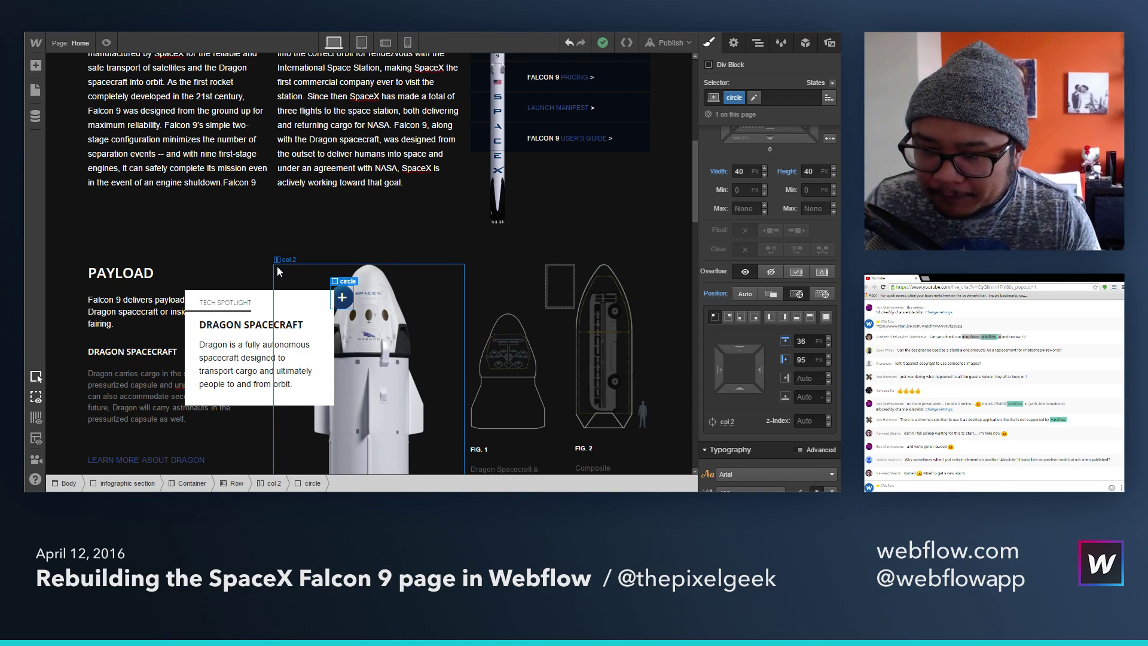
Step: Set the plus-sign circle's top offset to 4 px within col 2
{"action": "type", "text": "4"}
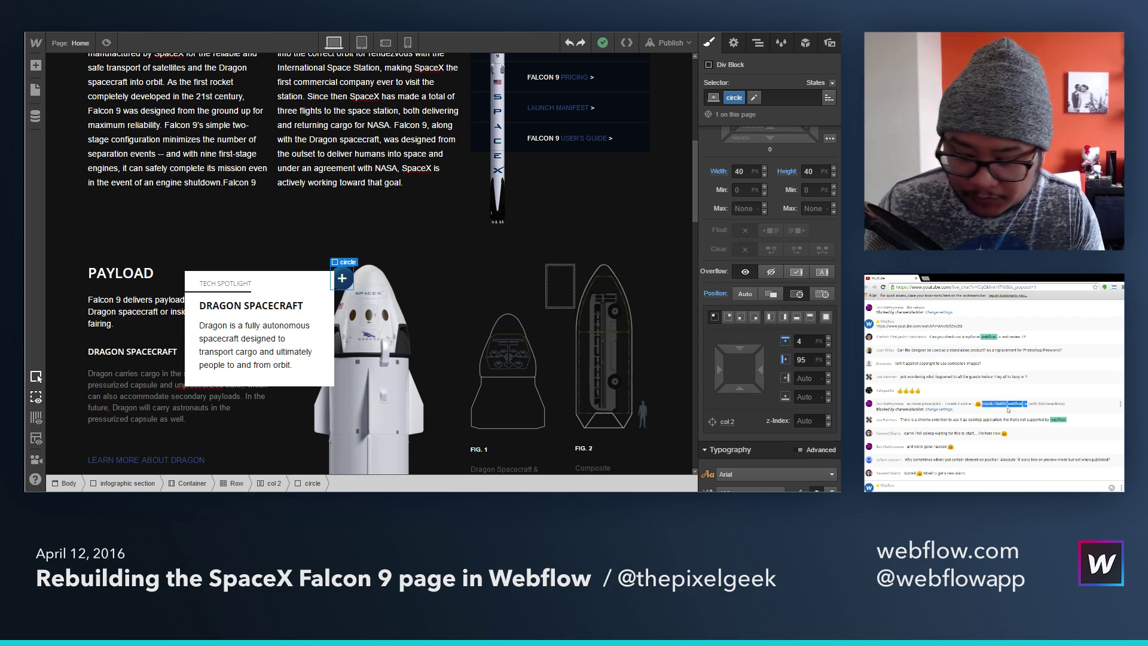
Step: Switch to the browser, reload the FourMatts site and examine its hero, Ruilkaartspel, Teamkaart and Spelerskaarten sections
{"action": "key", "text": "alt+Tab"}
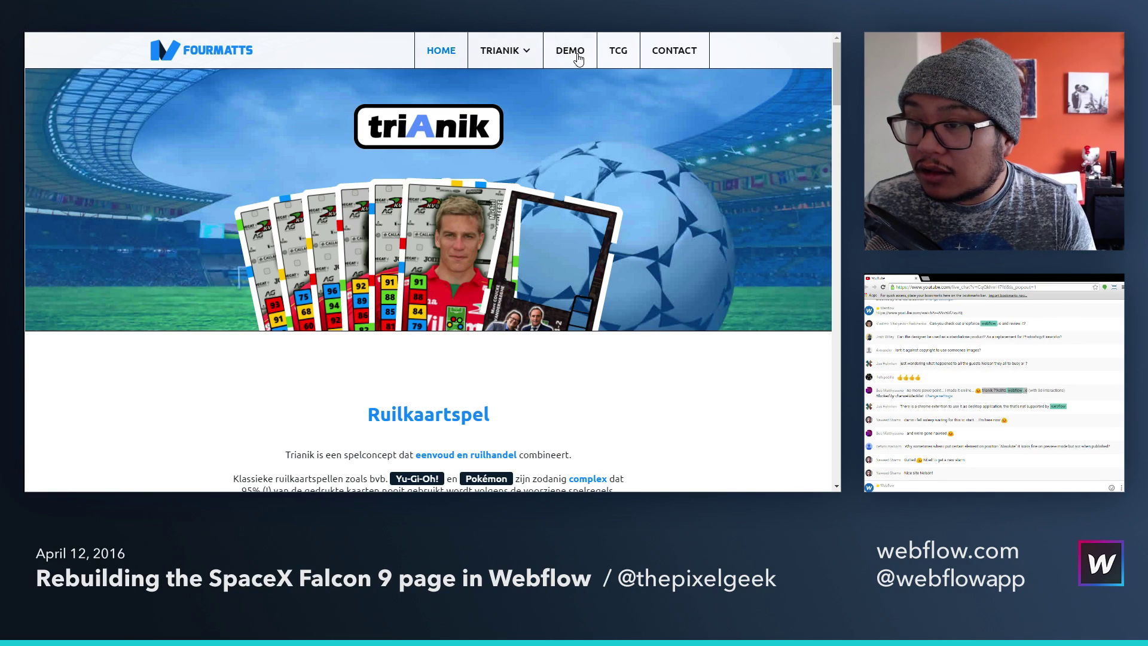
{"action": "scroll", "coordinate": [735, 279], "scroll_direction": "down", "scroll_amount": 3}
{"action": "scroll", "coordinate": [734, 279], "scroll_direction": "down", "scroll_amount": 5}
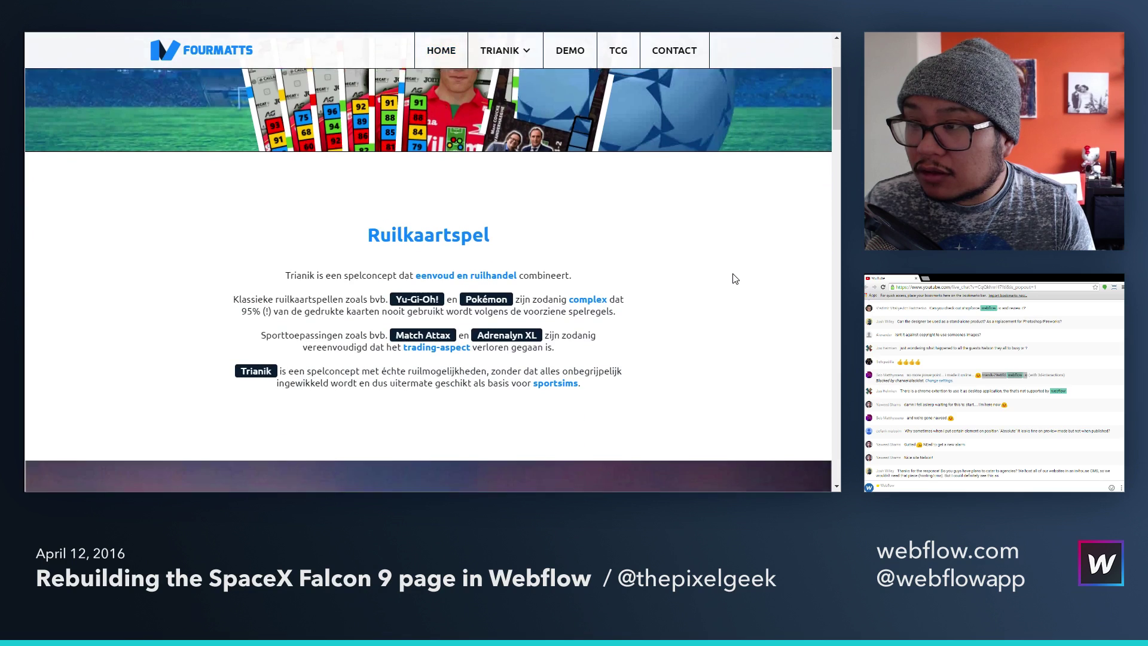
{"action": "scroll", "coordinate": [735, 279], "scroll_direction": "down", "scroll_amount": 3}
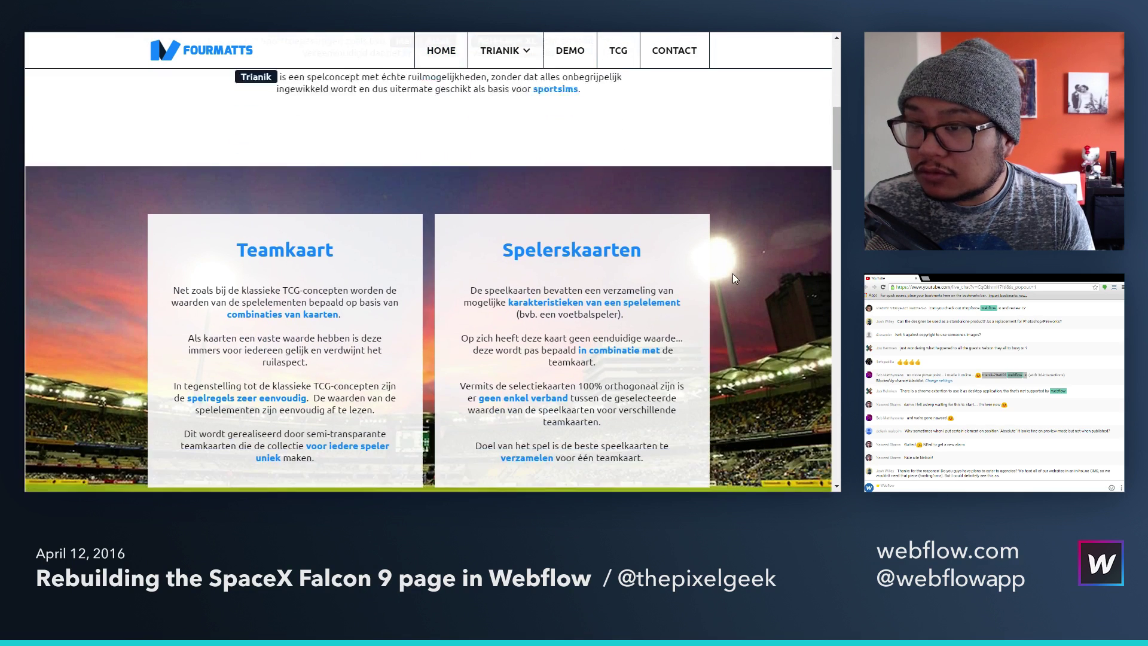
{"action": "scroll", "coordinate": [735, 279], "scroll_direction": "up", "scroll_amount": 8}
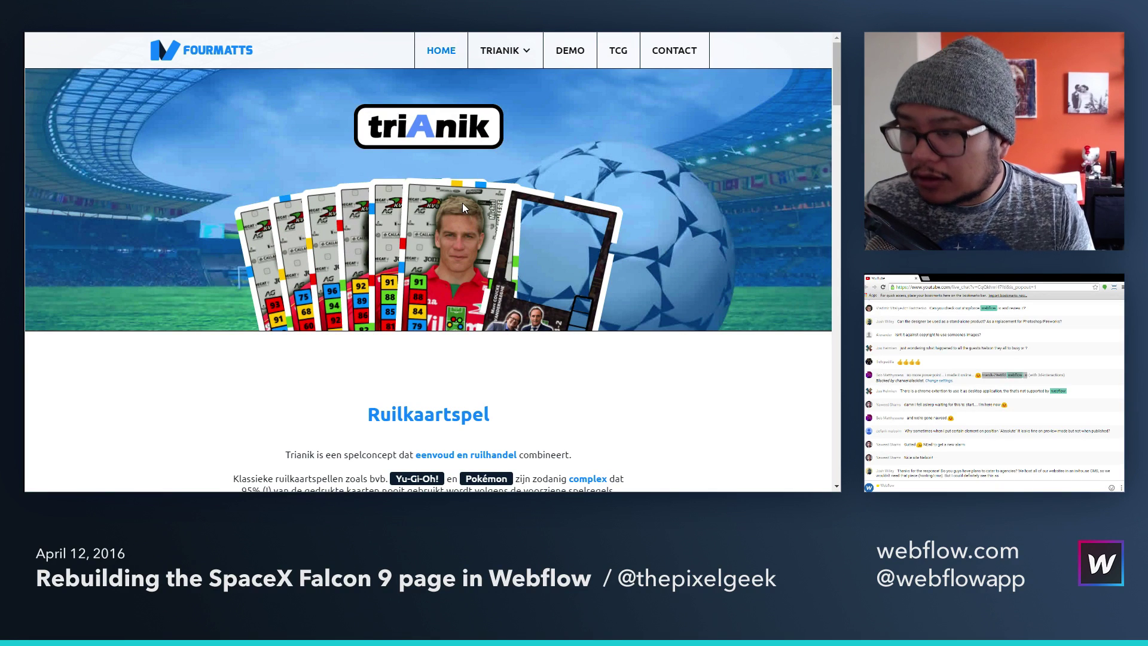
{"action": "key", "text": "ctrl+r"}
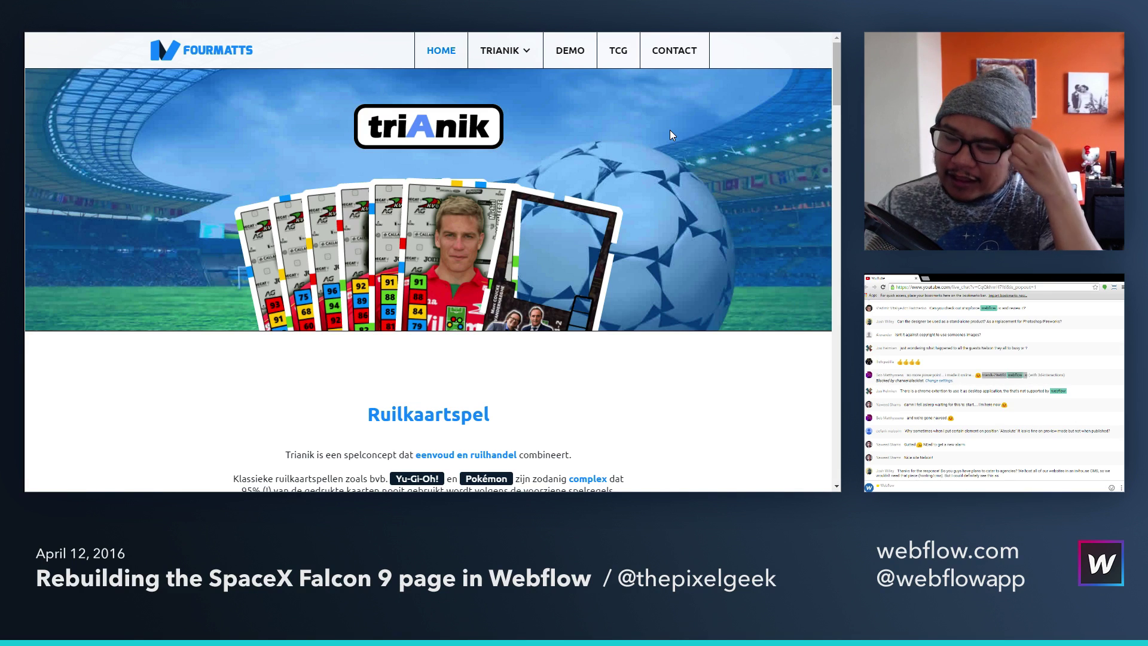
{"action": "mouse_move", "coordinate": [495, 64]}
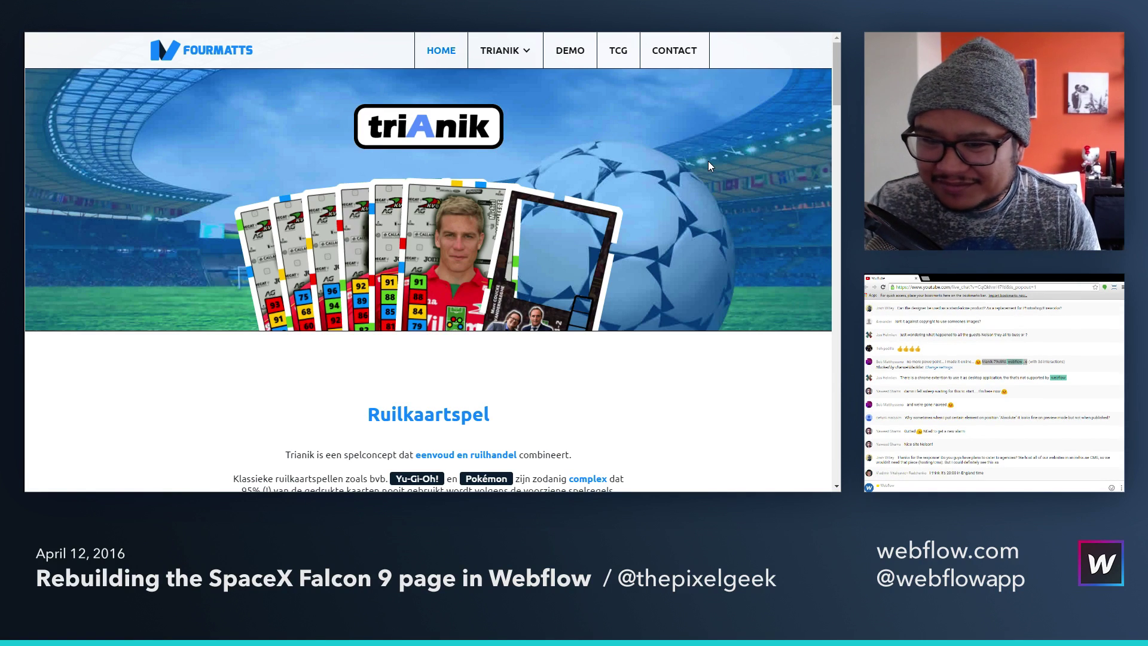
{"action": "scroll", "coordinate": [708, 162], "scroll_direction": "down", "scroll_amount": 1}
{"action": "scroll", "coordinate": [709, 163], "scroll_direction": "down", "scroll_amount": 1}
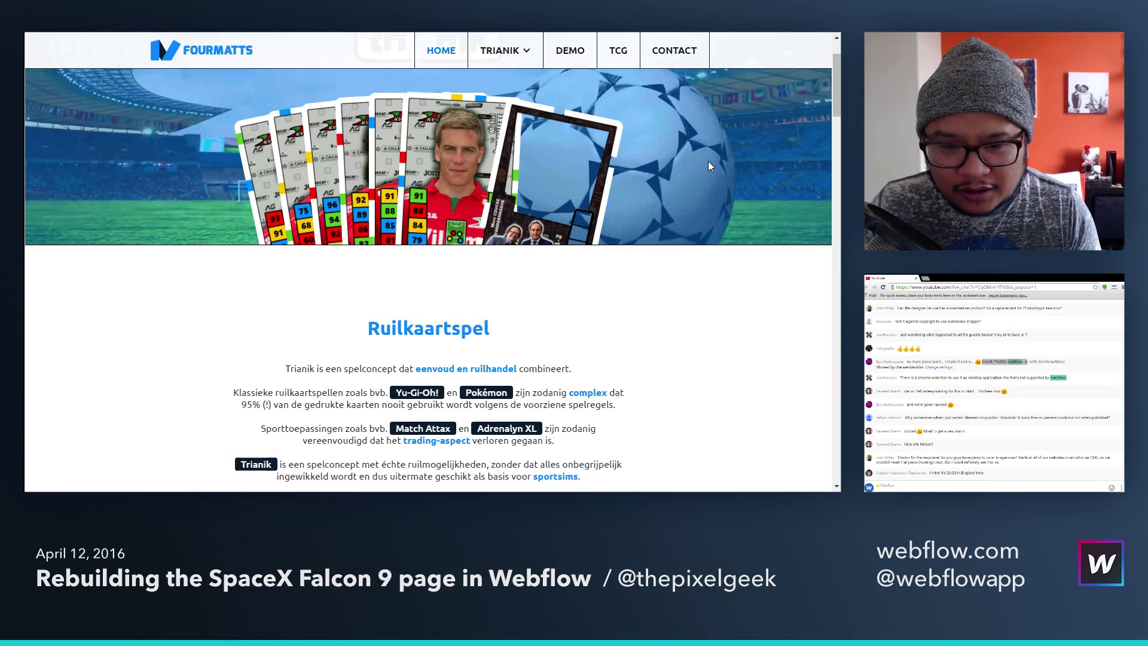
{"action": "scroll", "coordinate": [708, 163], "scroll_direction": "down", "scroll_amount": 3}
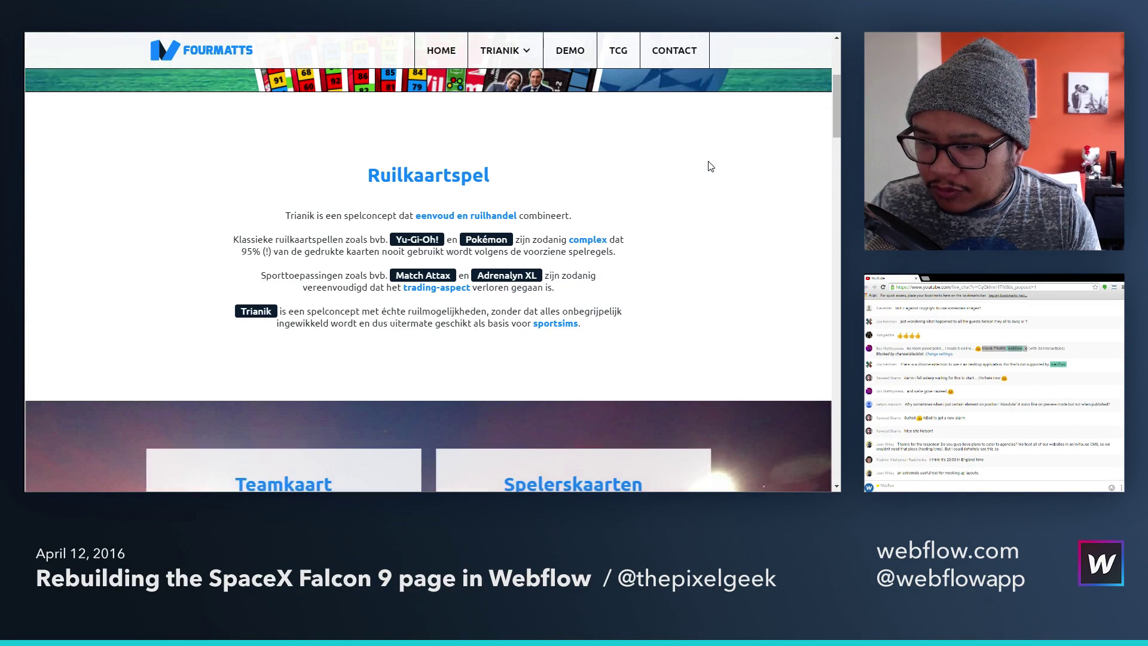
{"action": "scroll", "coordinate": [710, 166], "scroll_direction": "down", "scroll_amount": 4}
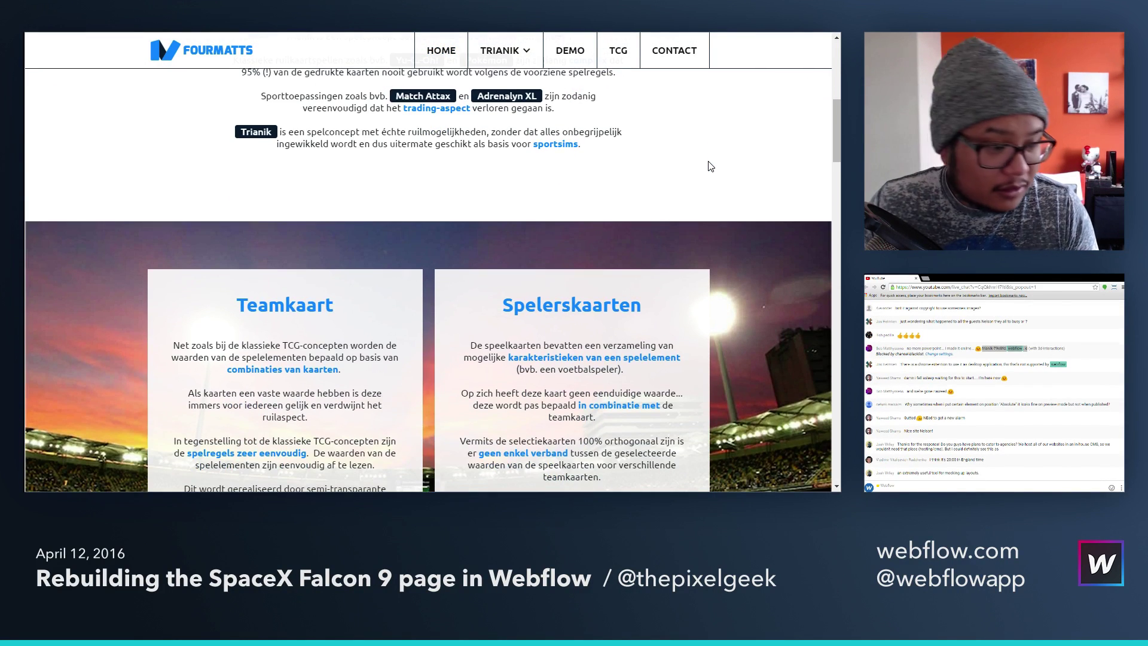
{"action": "scroll", "coordinate": [710, 166], "scroll_direction": "down", "scroll_amount": 3}
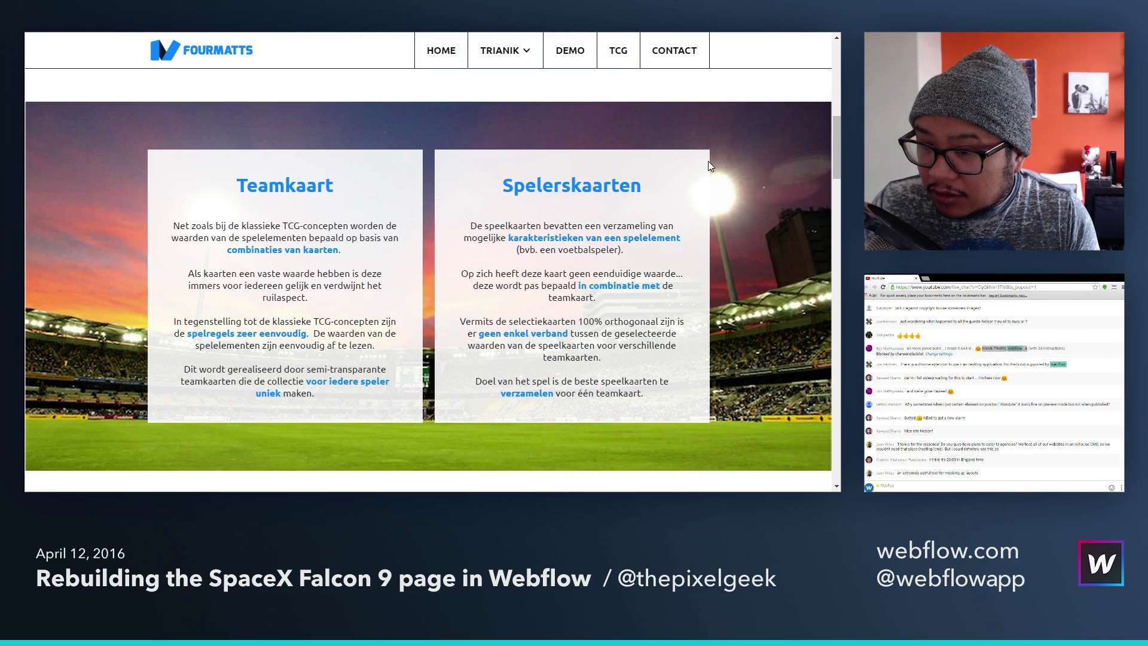
{"action": "scroll", "coordinate": [708, 165], "scroll_direction": "down", "scroll_amount": 3}
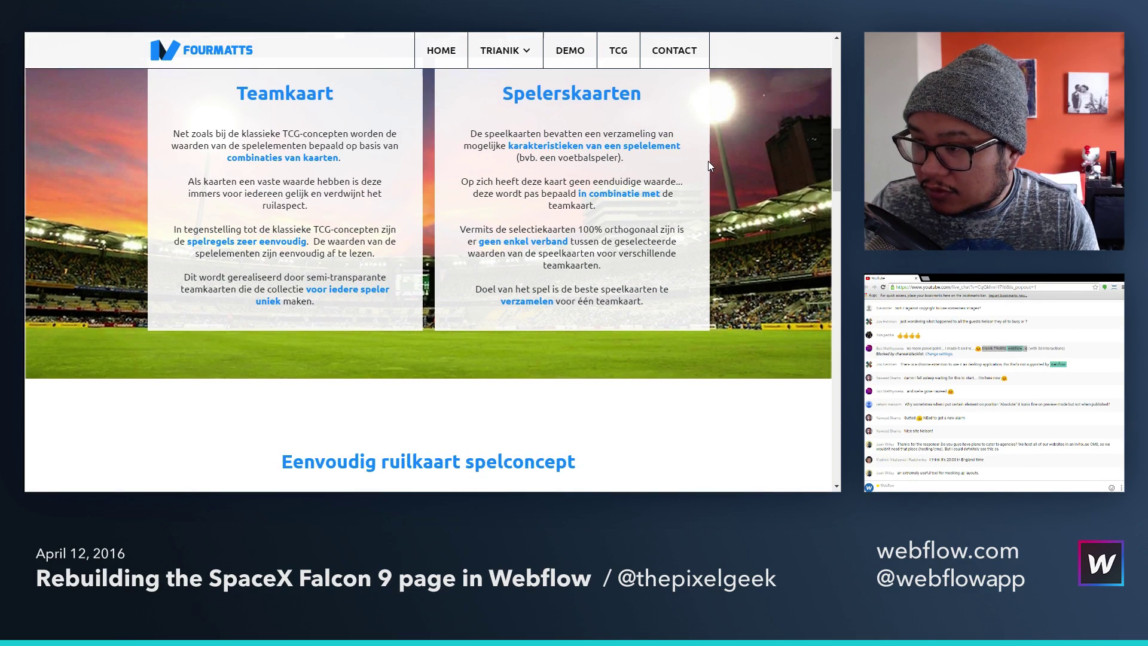
{"action": "scroll", "coordinate": [708, 161], "scroll_direction": "up", "scroll_amount": 1}
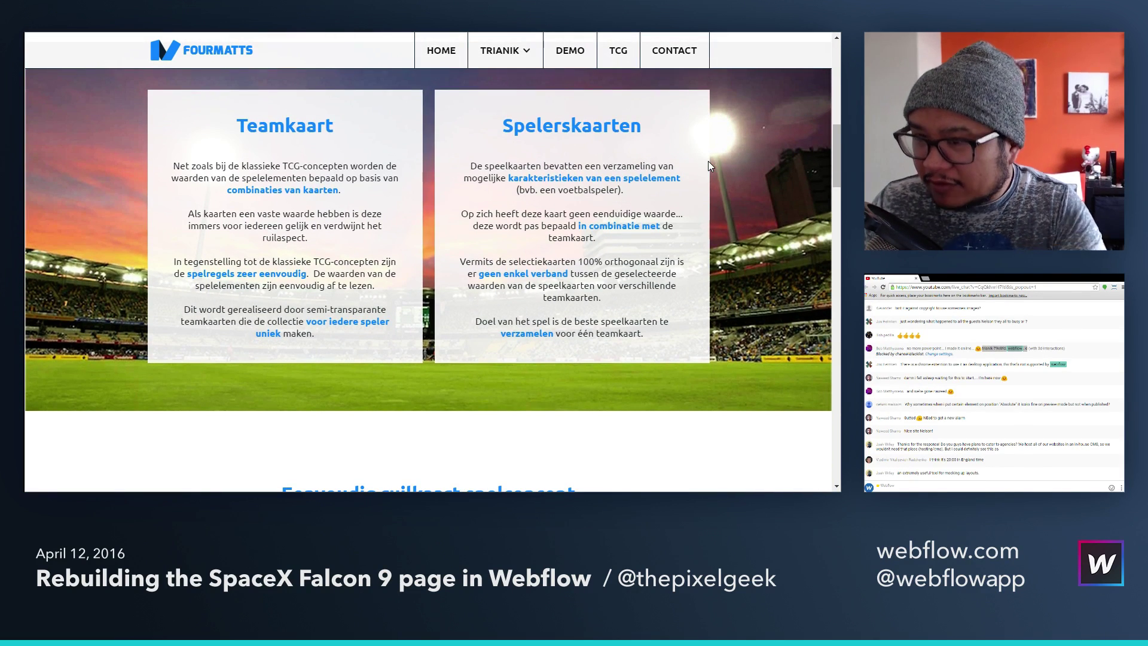
{"action": "scroll", "coordinate": [757, 259], "scroll_direction": "up", "scroll_amount": 2}
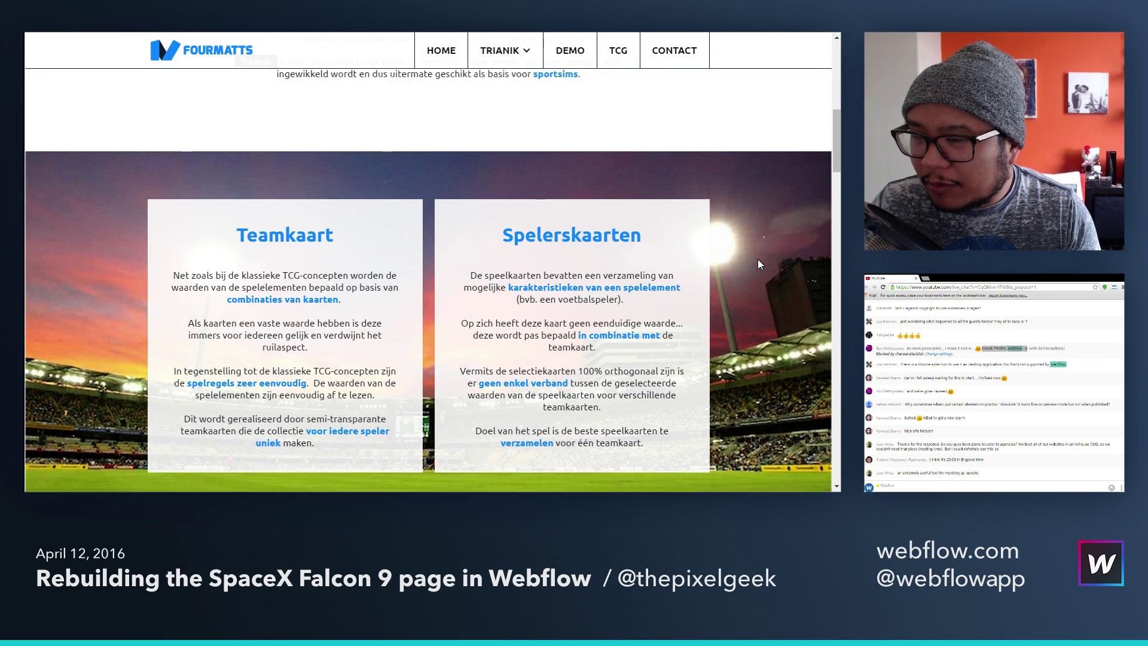
{"action": "scroll", "coordinate": [758, 259], "scroll_direction": "up", "scroll_amount": 7}
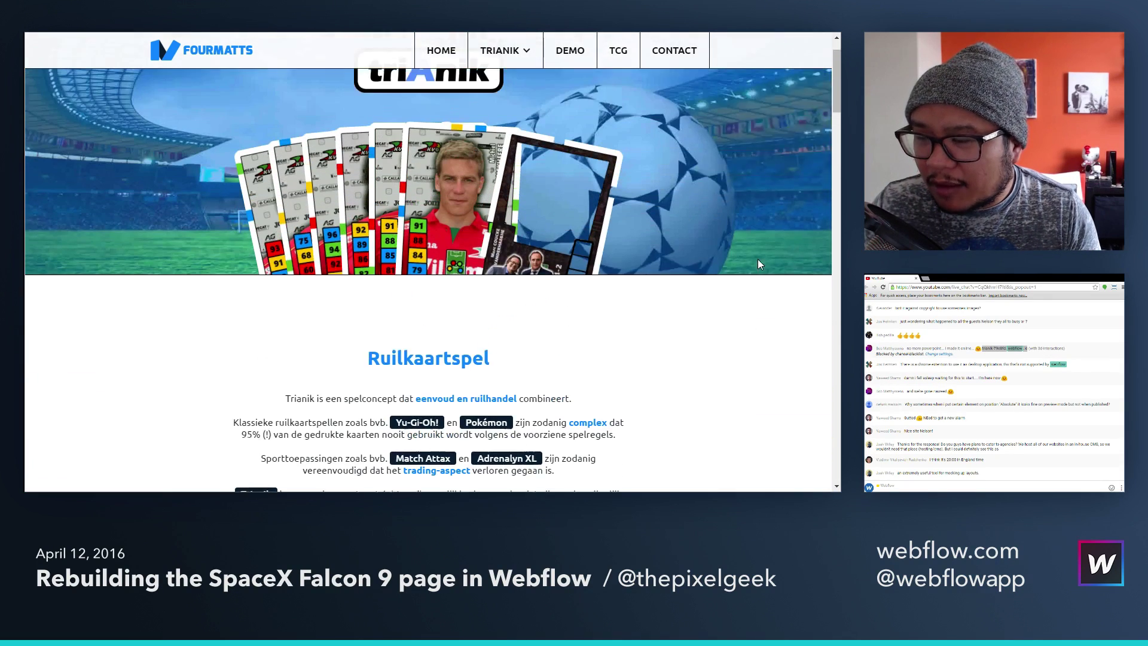
{"action": "scroll", "coordinate": [758, 259], "scroll_direction": "down", "scroll_amount": 7}
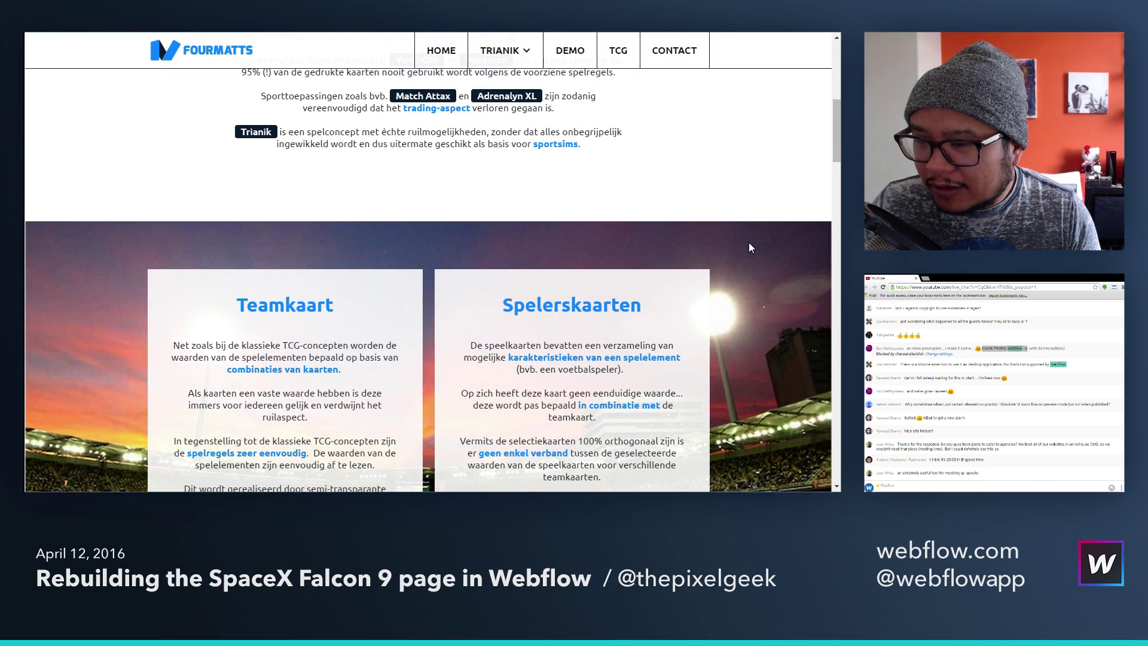
{"action": "scroll", "coordinate": [749, 242], "scroll_direction": "down", "scroll_amount": 3}
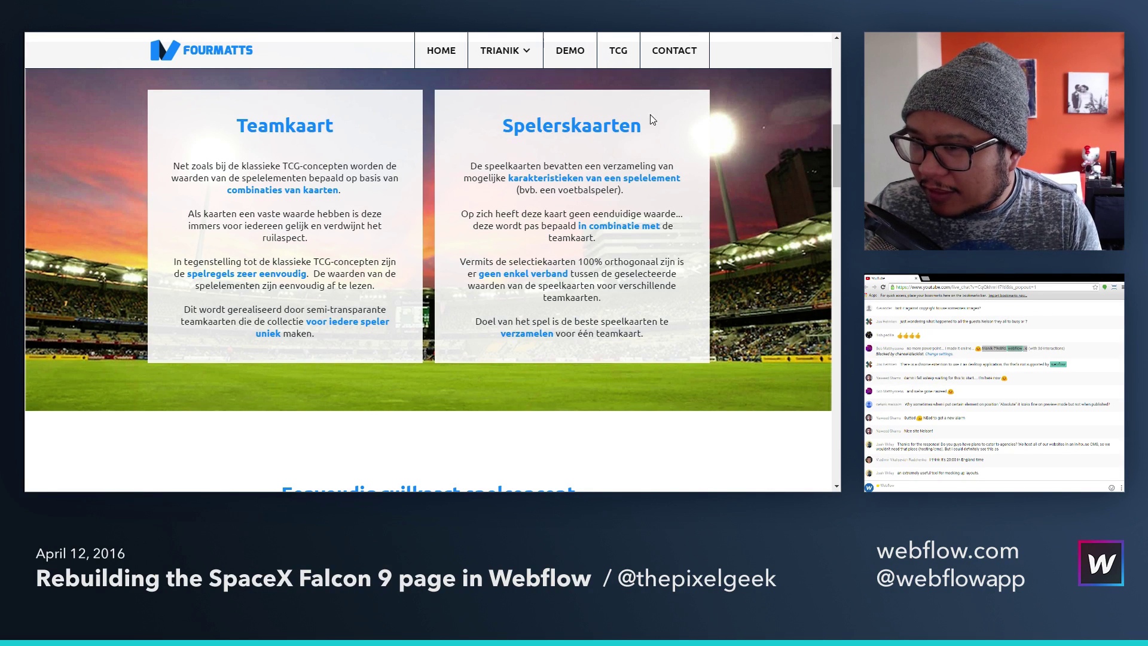
Step: Examine the FourMatts demo section and advance through both of its player-card sliders
{"action": "scroll", "coordinate": [723, 326], "scroll_direction": "down", "scroll_amount": 5}
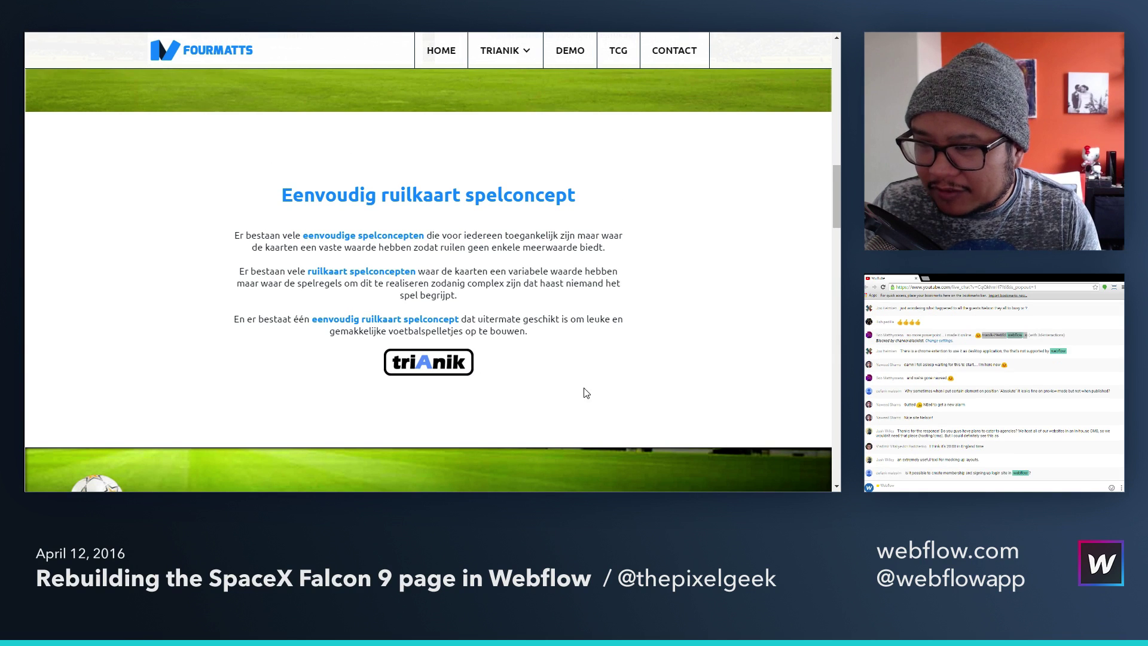
{"action": "scroll", "coordinate": [595, 367], "scroll_direction": "down", "scroll_amount": 10}
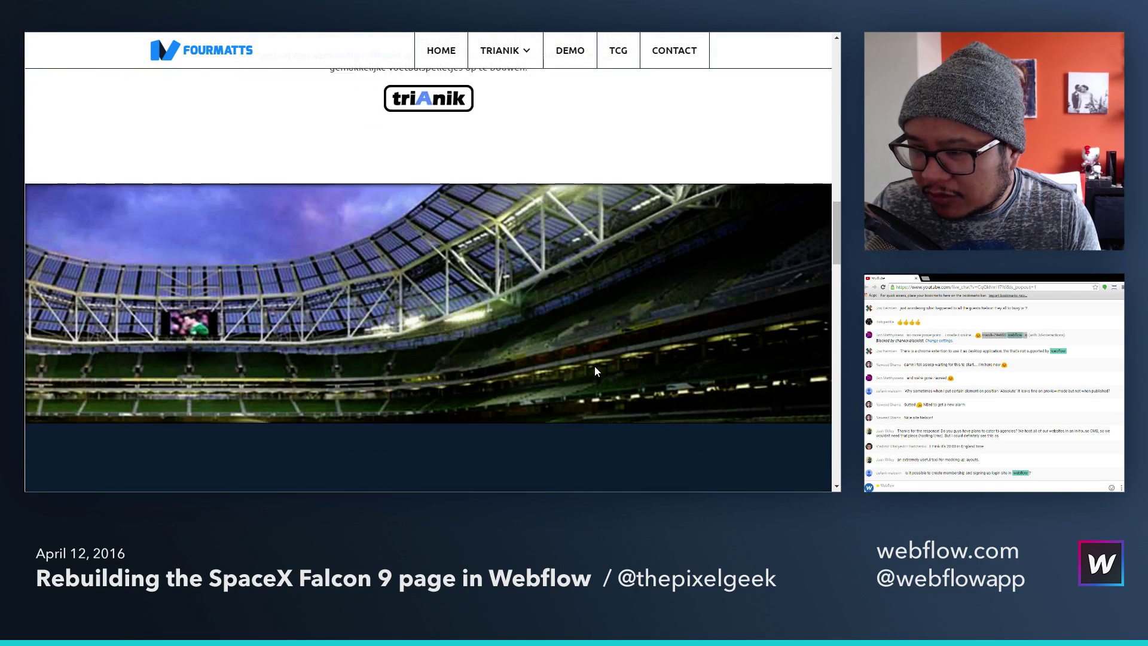
{"action": "scroll", "coordinate": [594, 369], "scroll_direction": "down", "scroll_amount": 4}
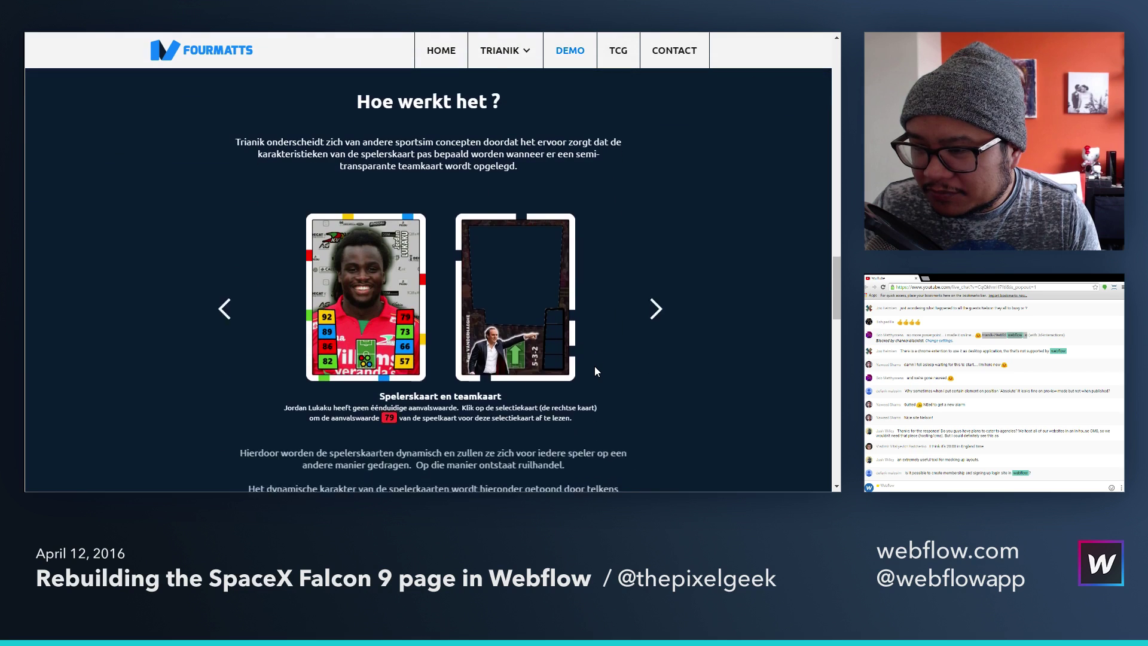
{"action": "left_click", "coordinate": [656, 262]}
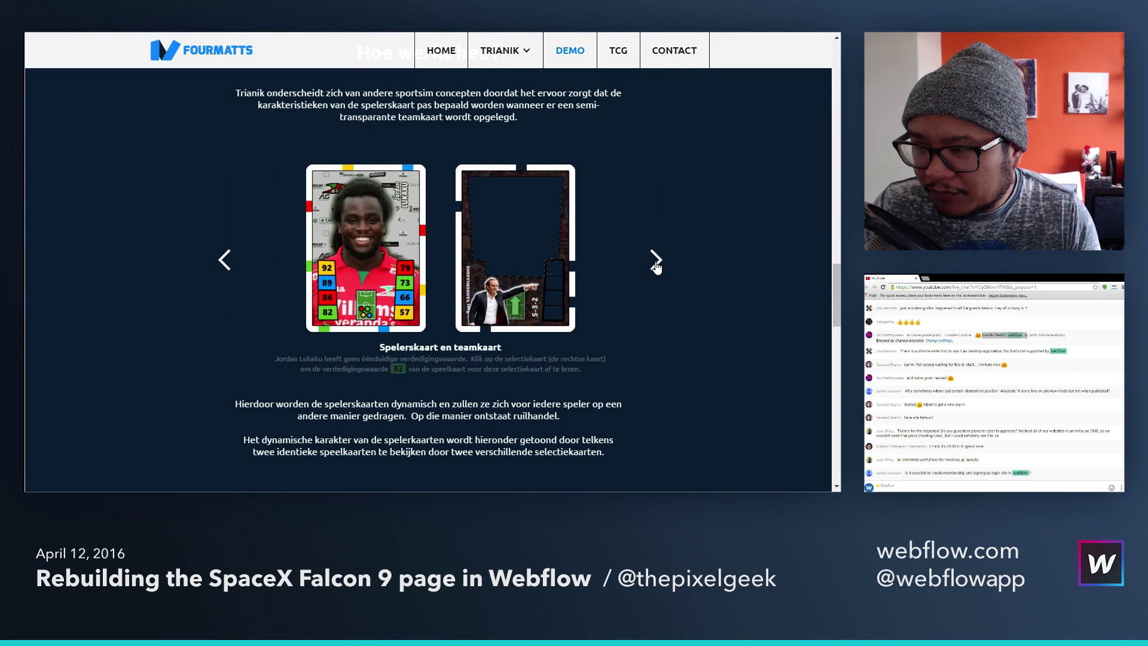
{"action": "left_click", "coordinate": [656, 263]}
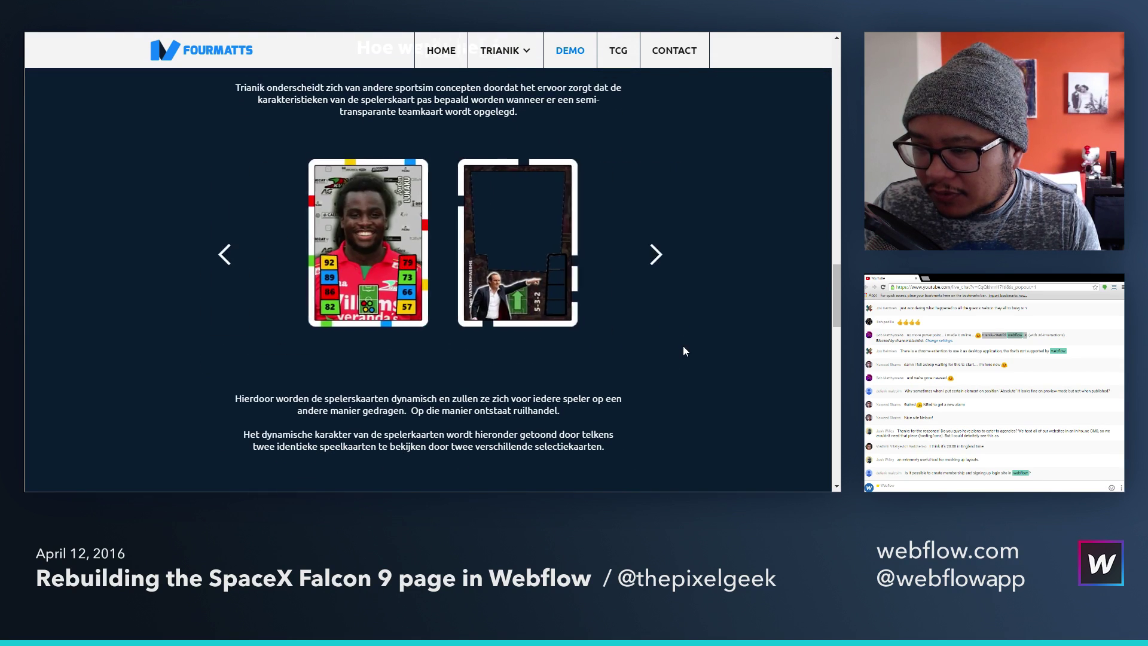
{"action": "scroll", "coordinate": [683, 346], "scroll_direction": "down", "scroll_amount": 4}
{"action": "left_click", "coordinate": [643, 364]}
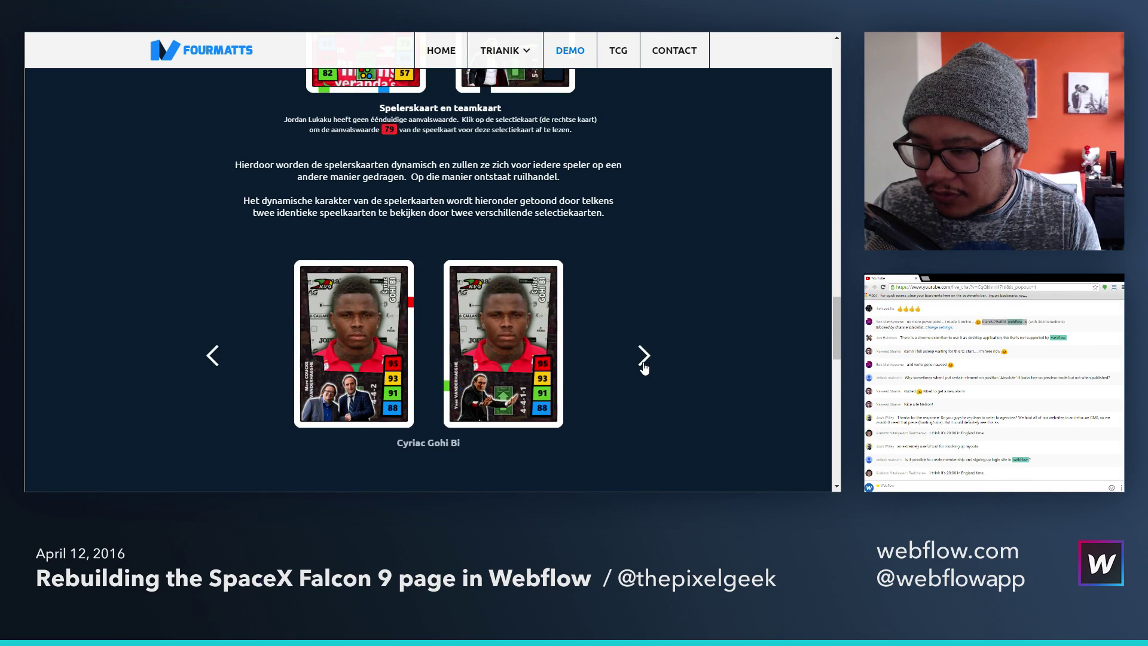
{"action": "left_click", "coordinate": [642, 363]}
{"action": "left_click", "coordinate": [643, 359]}
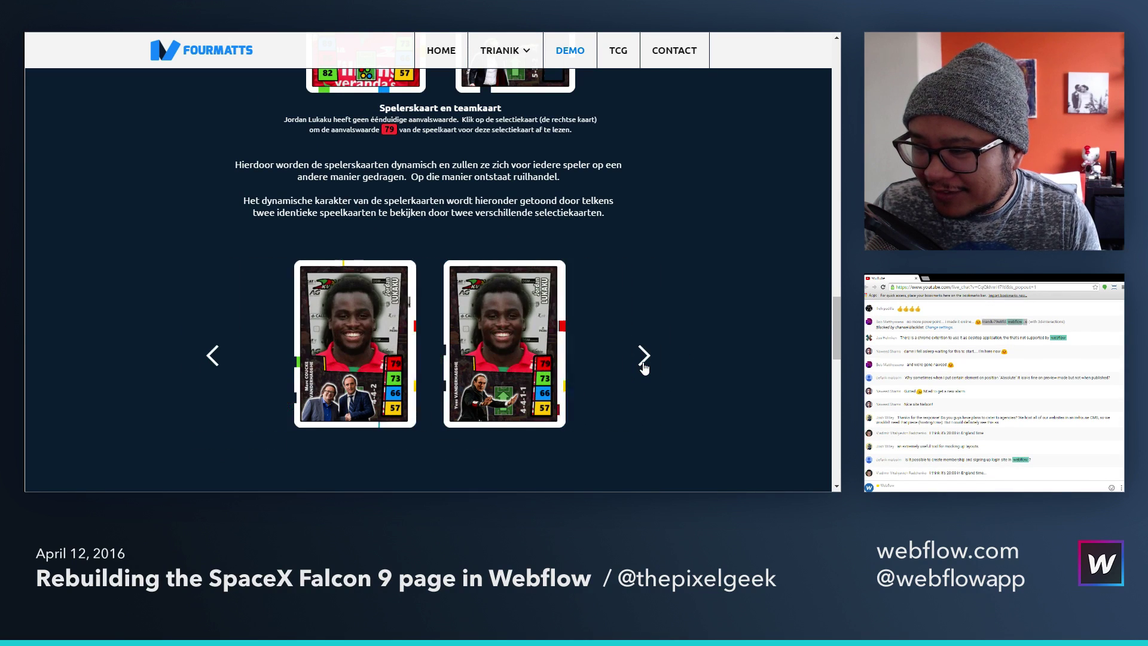
{"action": "left_click", "coordinate": [644, 359]}
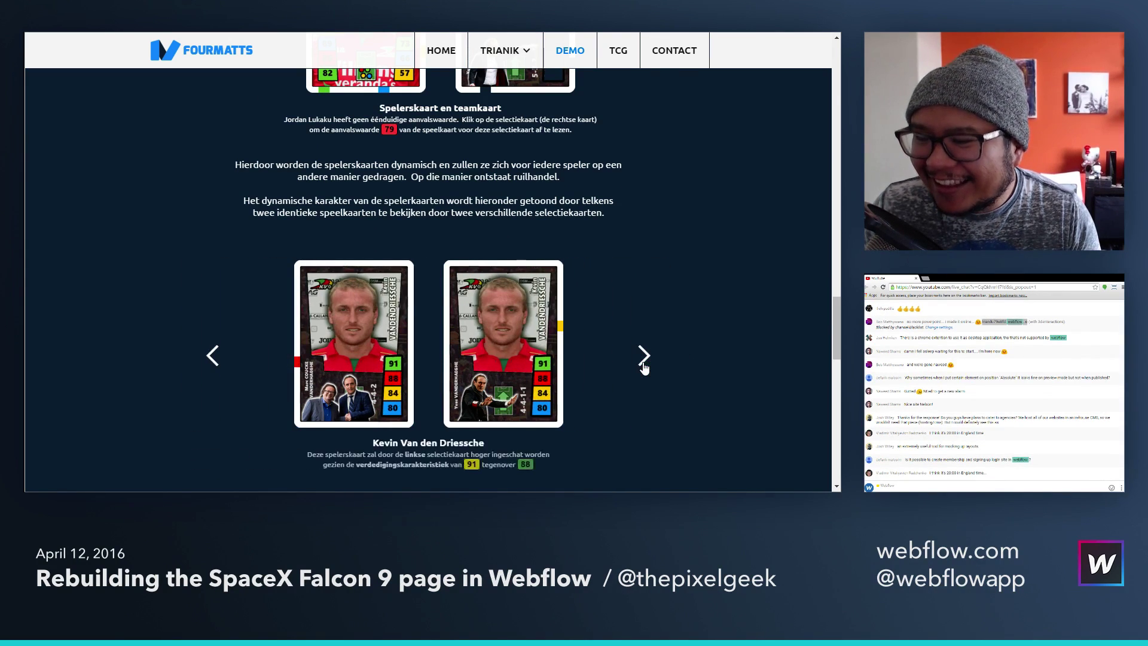
{"action": "left_click", "coordinate": [644, 359]}
{"action": "left_click", "coordinate": [644, 359]}
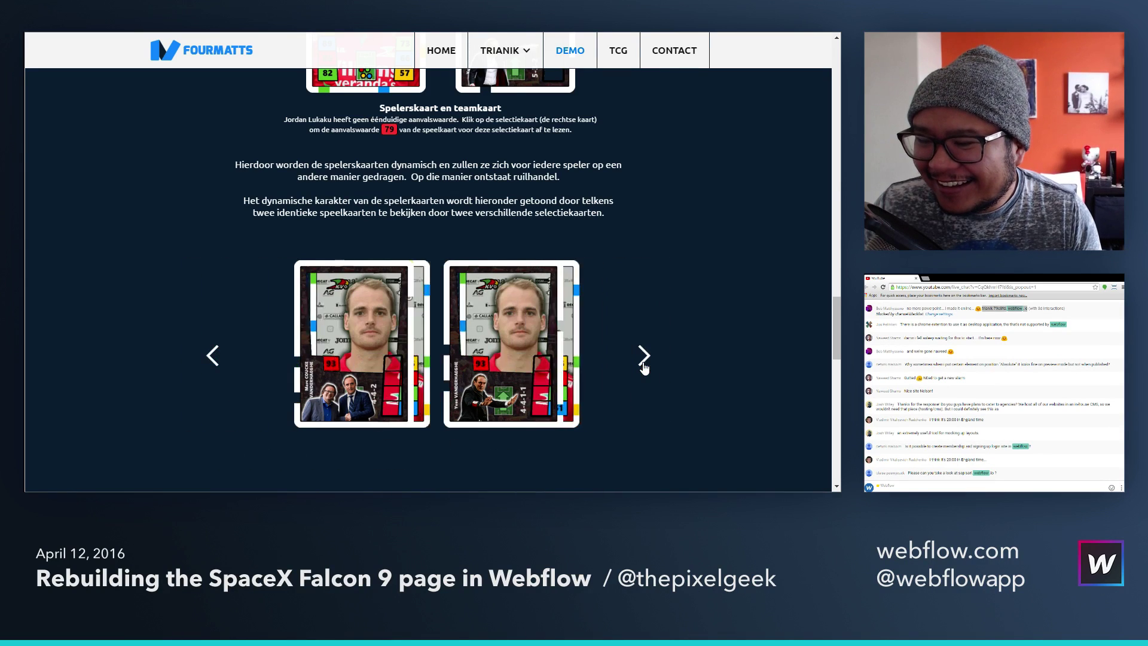
Step: Examine the FourMatts TCG section, embedded map and contact form, panning the map slightly, and return to the page's beginning
{"action": "scroll", "coordinate": [644, 367], "scroll_direction": "down", "scroll_amount": 3}
{"action": "scroll", "coordinate": [644, 365], "scroll_direction": "down", "scroll_amount": 10}
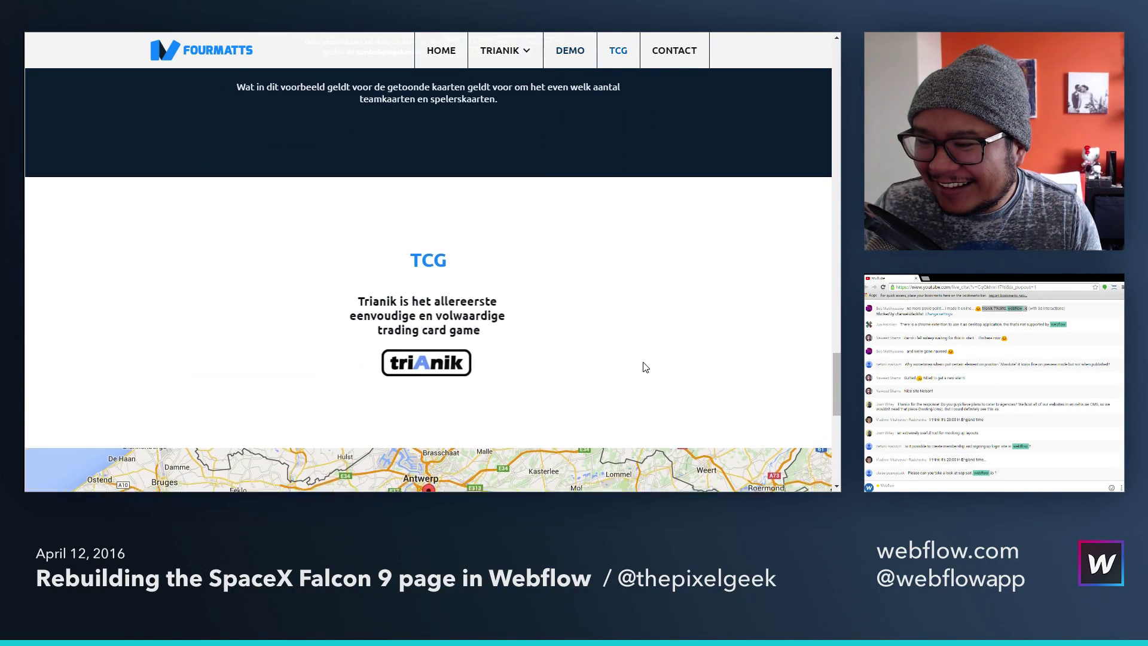
{"action": "scroll", "coordinate": [643, 361], "scroll_direction": "down", "scroll_amount": 1}
{"action": "scroll", "coordinate": [643, 361], "scroll_direction": "up", "scroll_amount": 2}
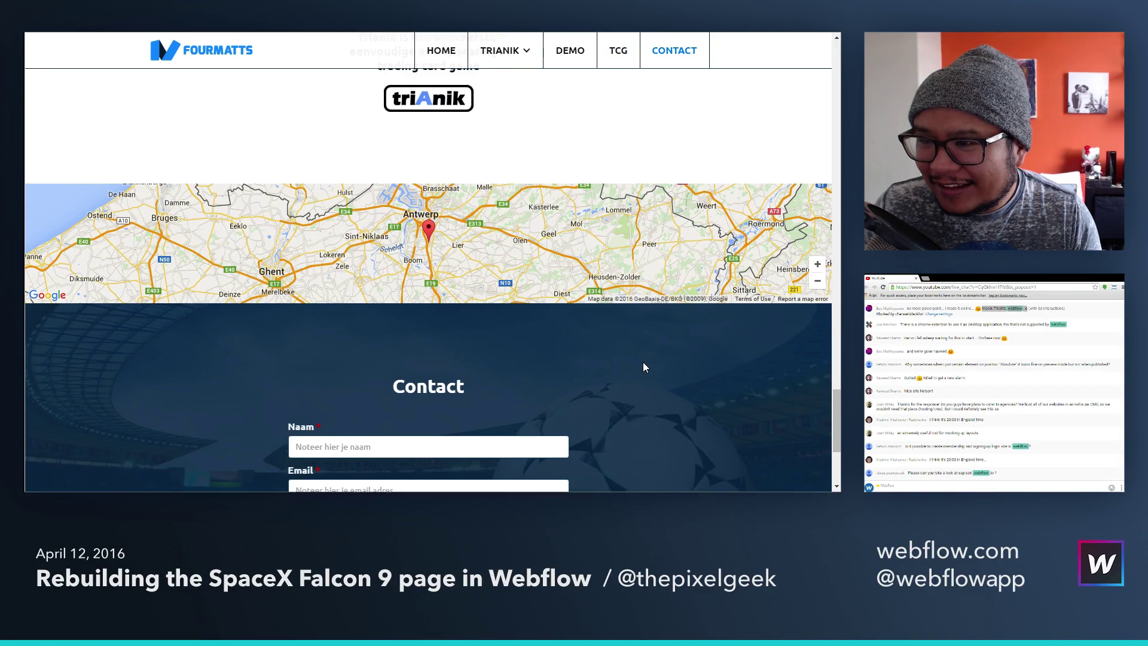
{"action": "mouse_move", "coordinate": [534, 326]}
{"action": "left_mouse_down"}
{"action": "mouse_move", "coordinate": [564, 331]}
{"action": "mouse_move", "coordinate": [541, 332]}
{"action": "mouse_move", "coordinate": [548, 342]}
{"action": "left_mouse_up"}
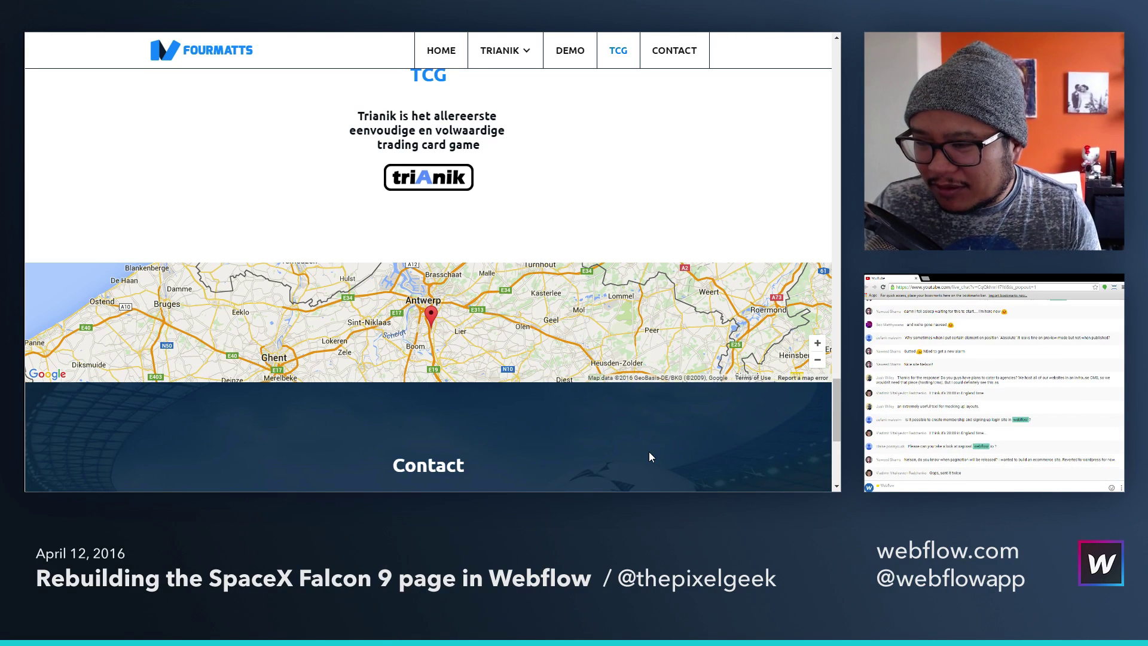
{"action": "scroll", "coordinate": [680, 446], "scroll_direction": "down", "scroll_amount": 5}
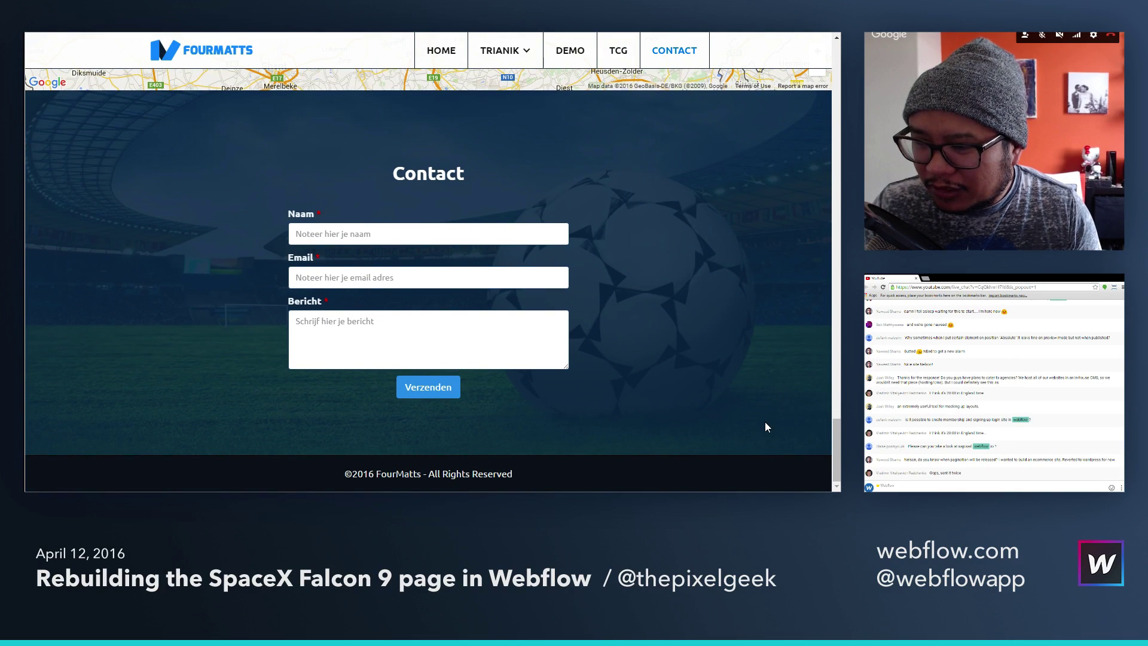
{"action": "scroll", "coordinate": [763, 425], "scroll_direction": "up", "scroll_amount": 10}
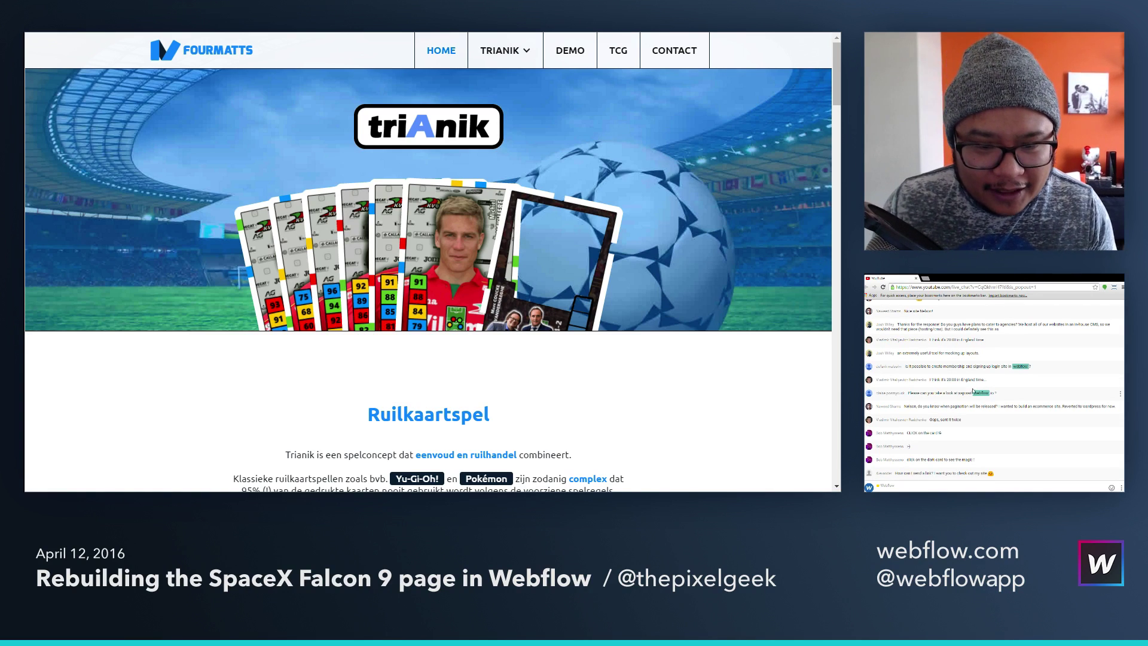
Step: Select the Webflow site address that a viewer posted in the live chat
{"action": "double_click", "coordinate": [962, 393]}
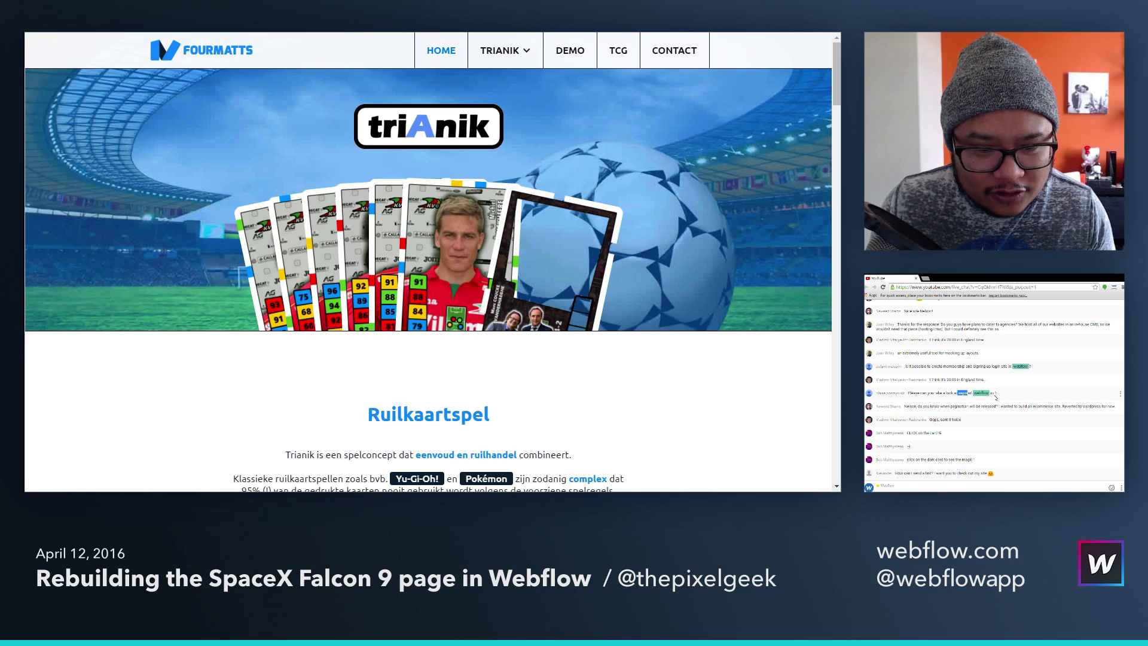
{"action": "left_click_drag", "start_coordinate": [995, 393], "coordinate": [958, 393]}
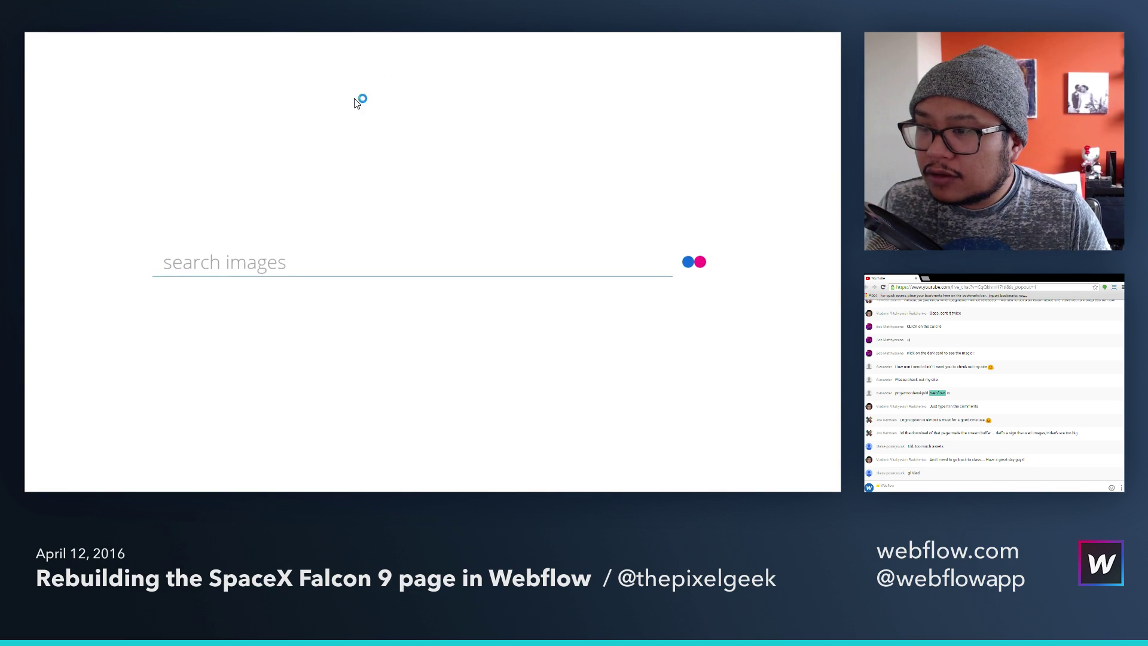
Step: Search the image search page for "spacex"
{"action": "key", "text": "Return"}
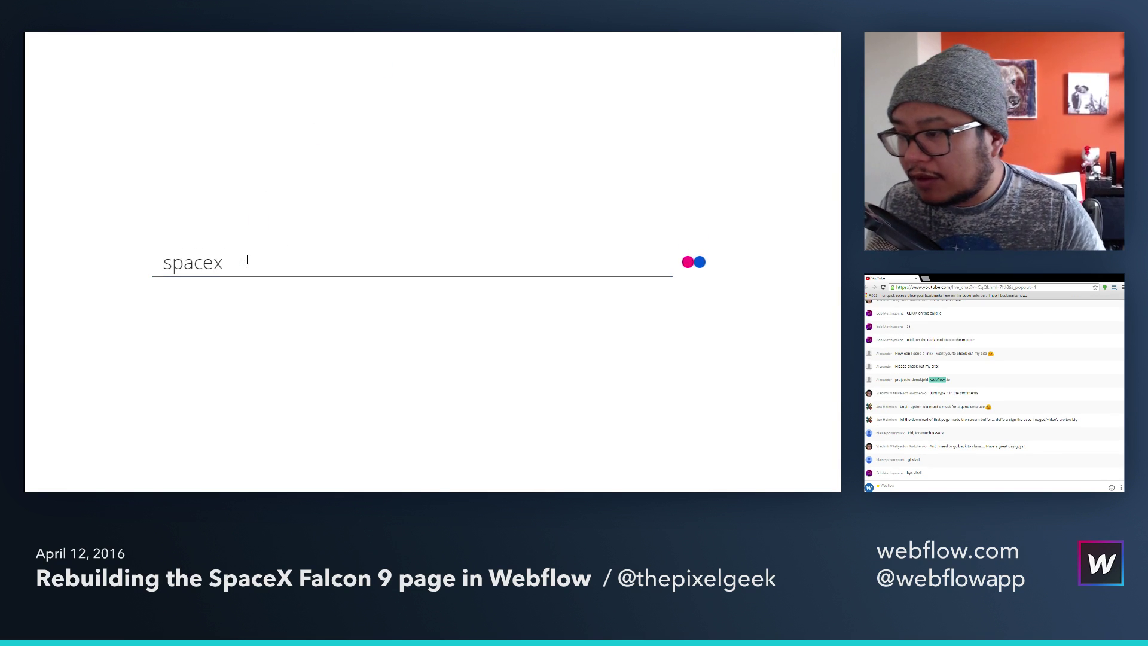